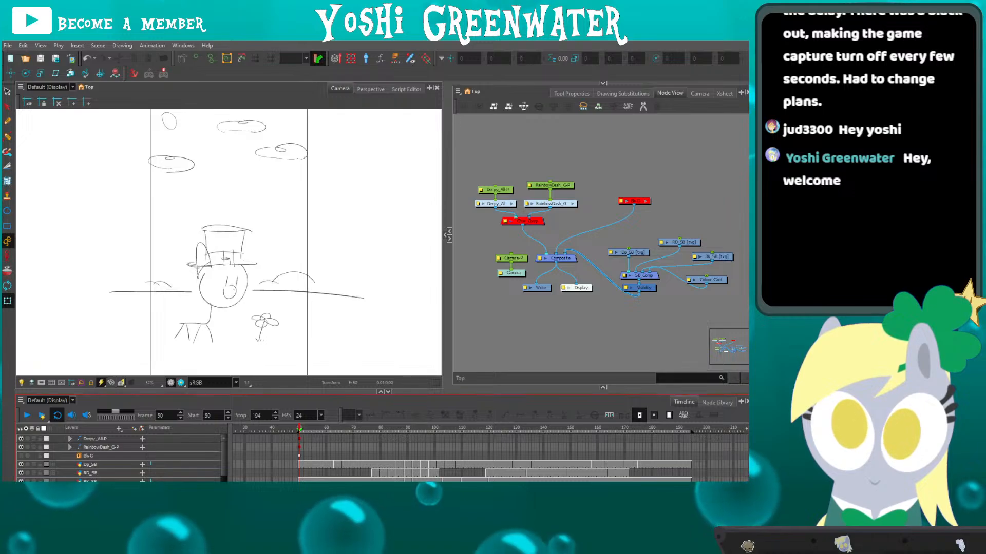
Play the storyboard animation and mask the area outside the camera frame.
click(638, 341)
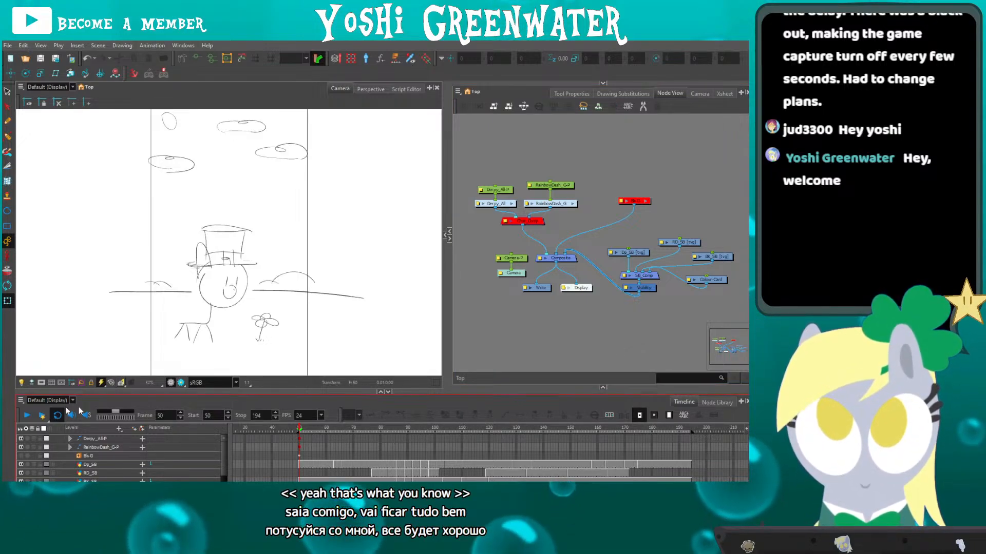
click(30, 414)
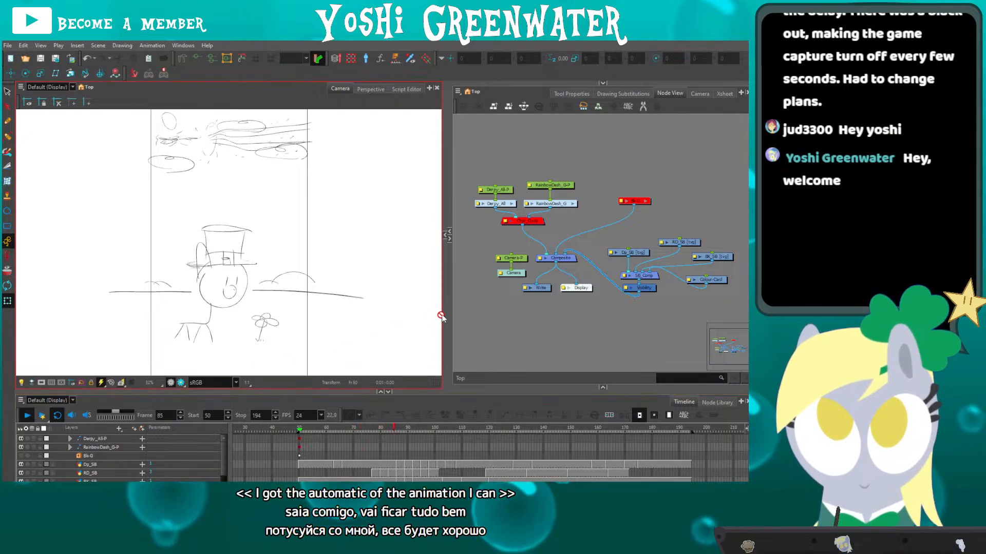
click(41, 383)
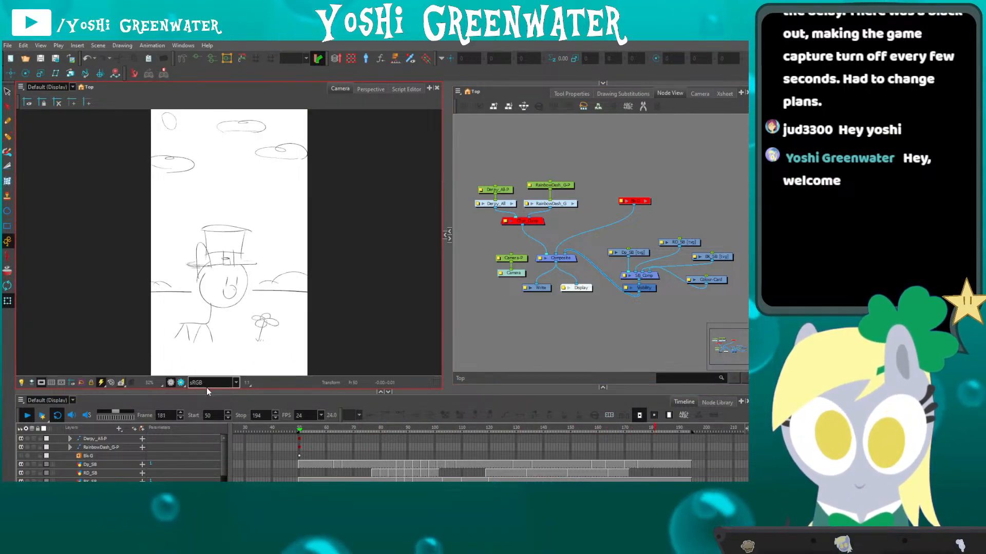
Adjust the height split between the camera view and the timeline, and reposition and enlarge the node network.
drag(207, 391, 206, 434)
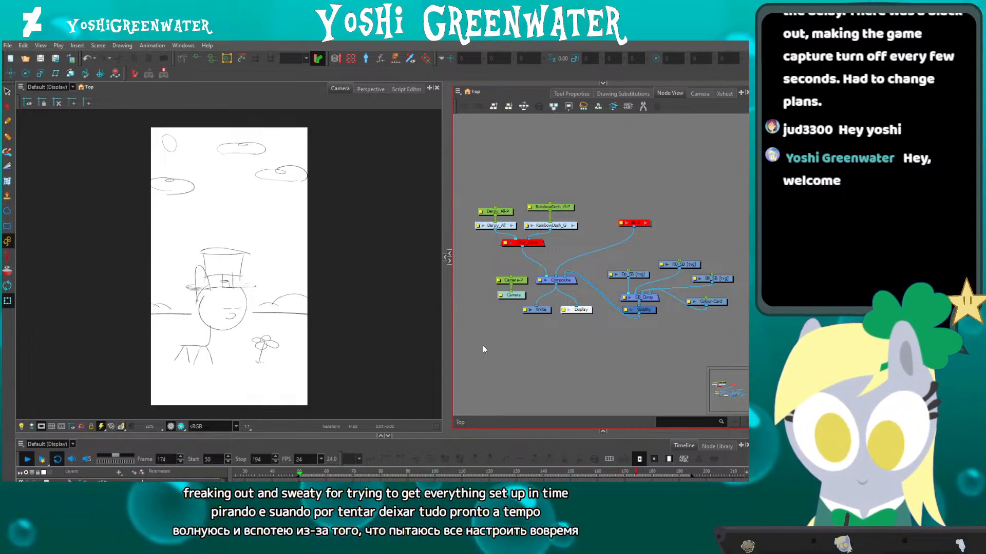
drag(485, 347, 460, 219)
drag(484, 328, 443, 323)
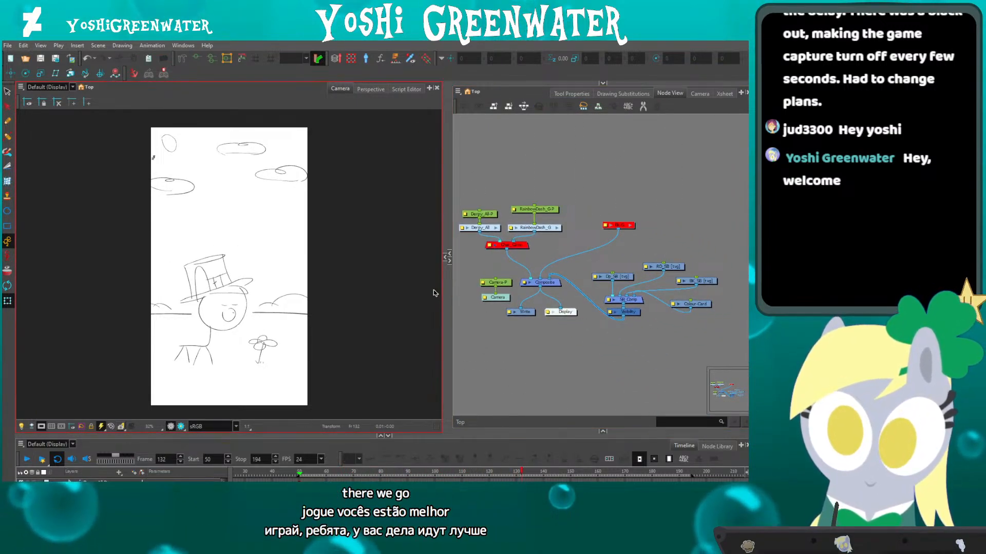
drag(267, 420, 266, 411)
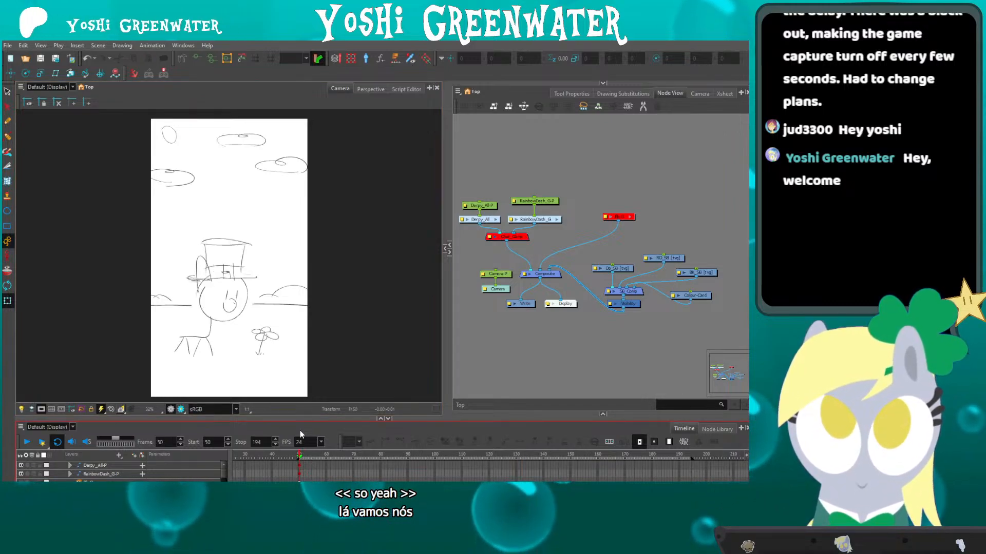
drag(330, 425, 331, 421)
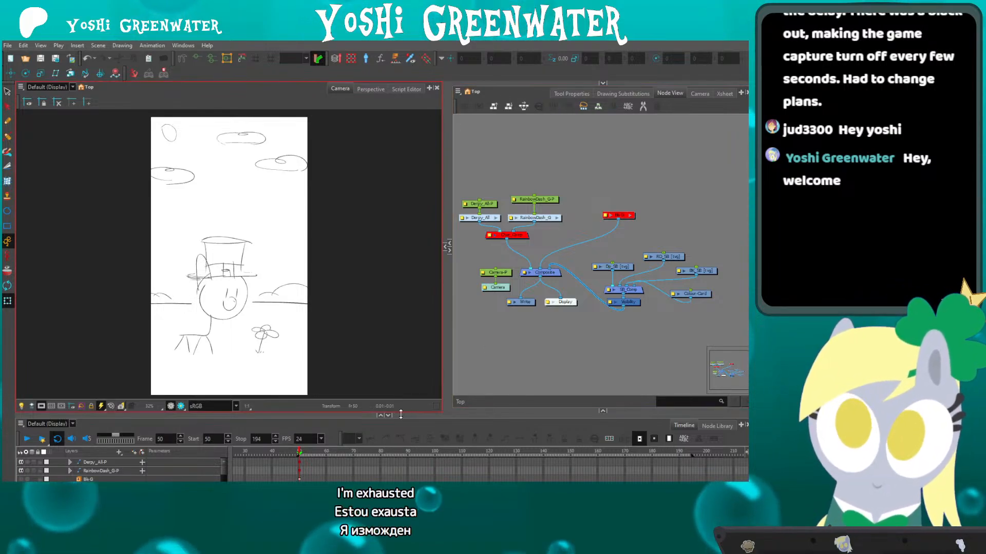
drag(402, 415, 402, 394)
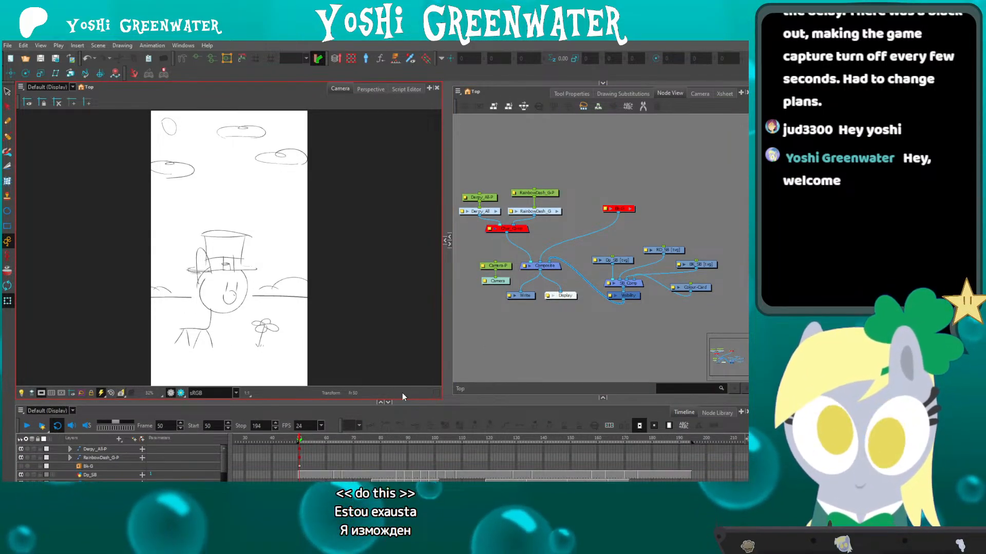
click(482, 301)
scroll(483, 315, up, 1)
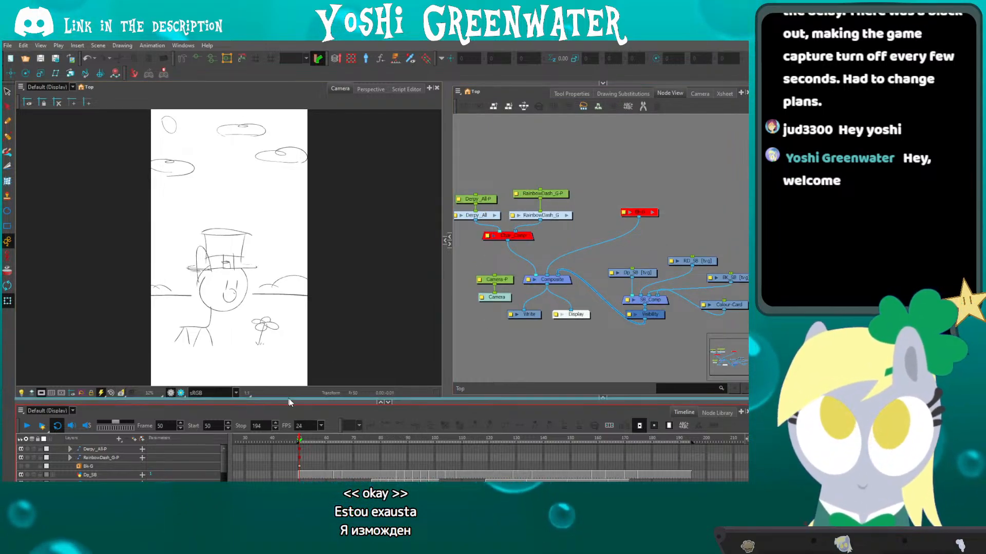
drag(289, 403, 289, 399)
Scrub through the storyboard from frame 54 to frame 188 to review Derpy's poses and Rainbow Dash's flight.
click(310, 435)
click(201, 311)
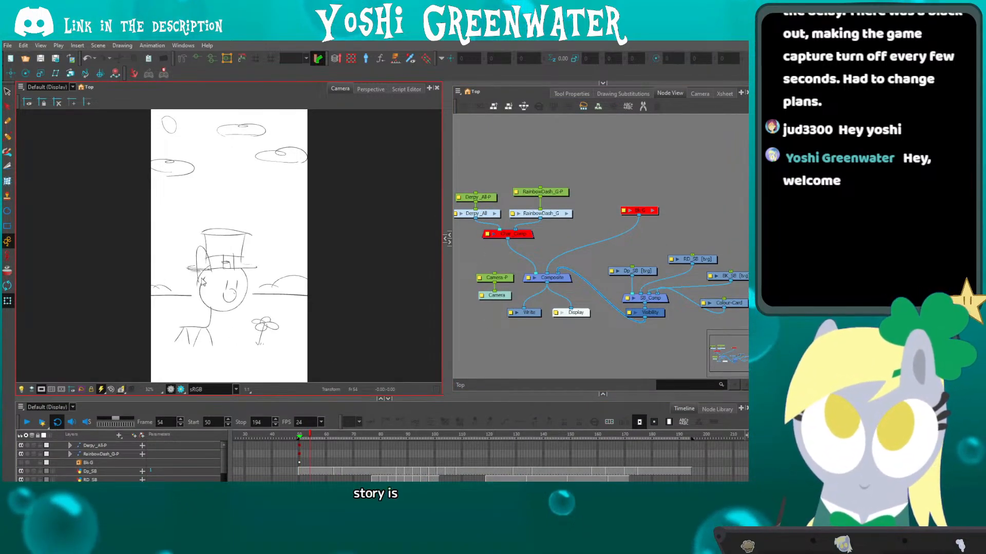
click(351, 442)
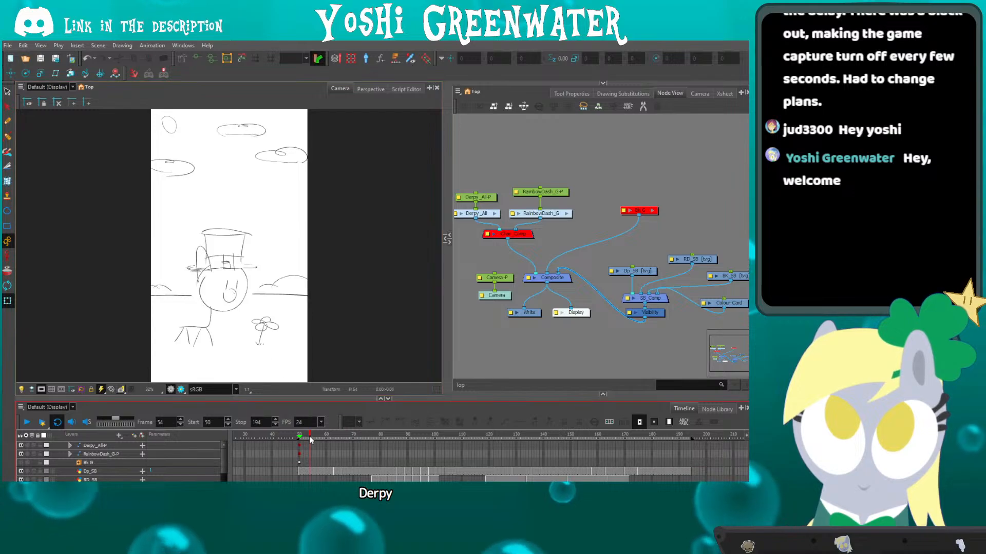
drag(352, 442, 383, 439)
click(304, 280)
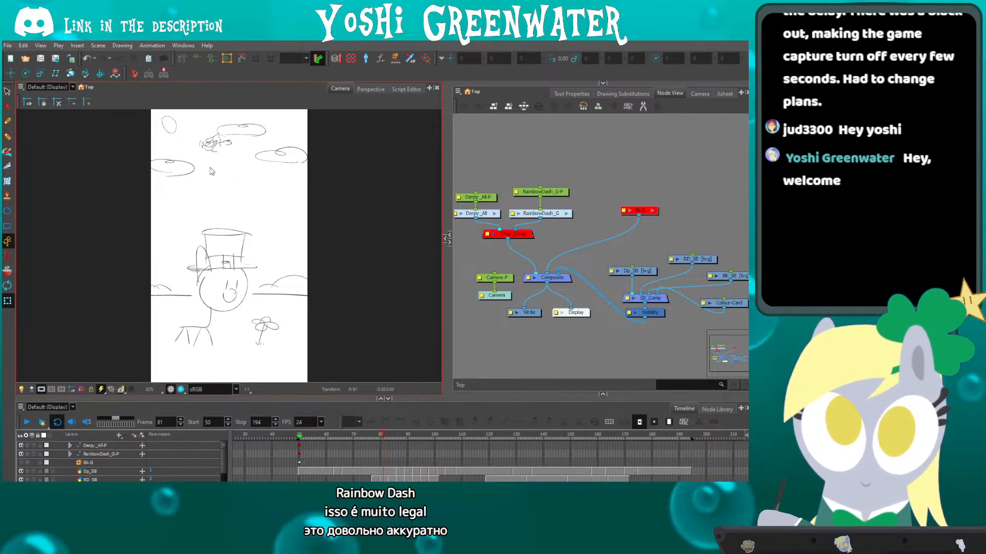
click(396, 437)
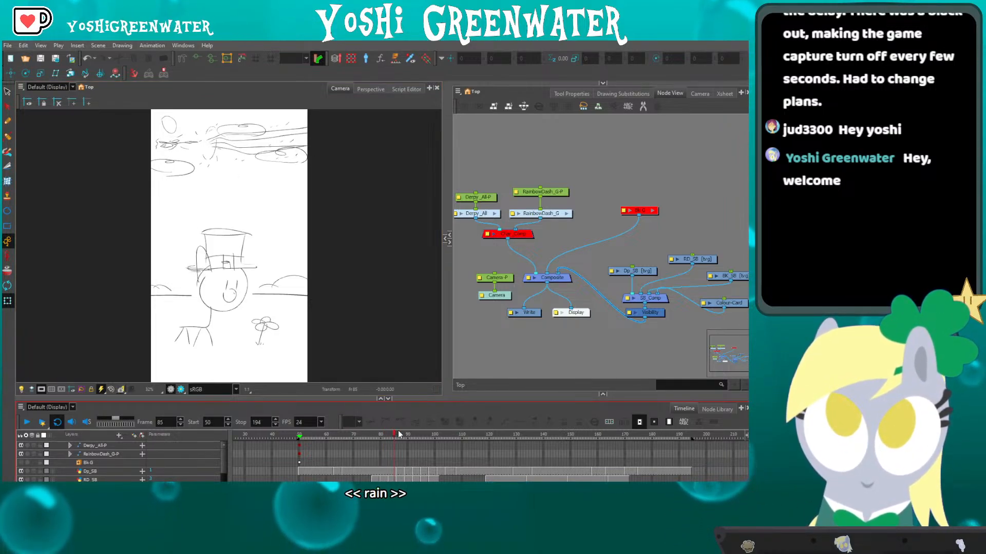
click(399, 435)
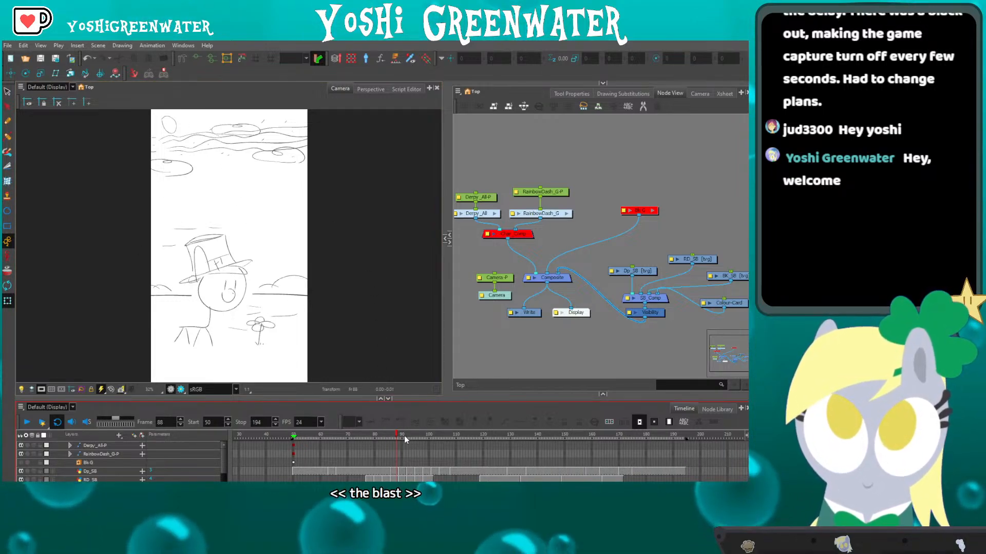
drag(399, 435, 447, 436)
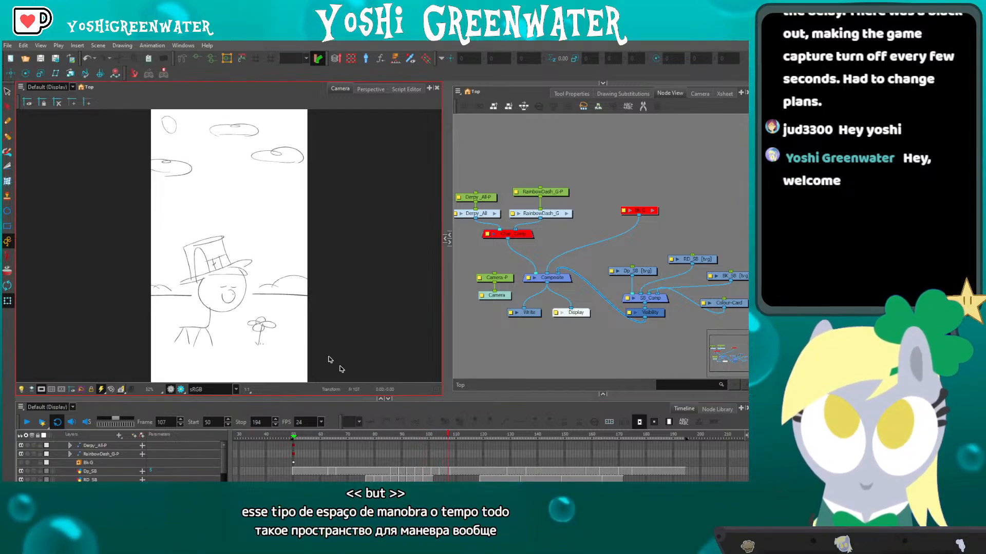
click(452, 437)
click(486, 437)
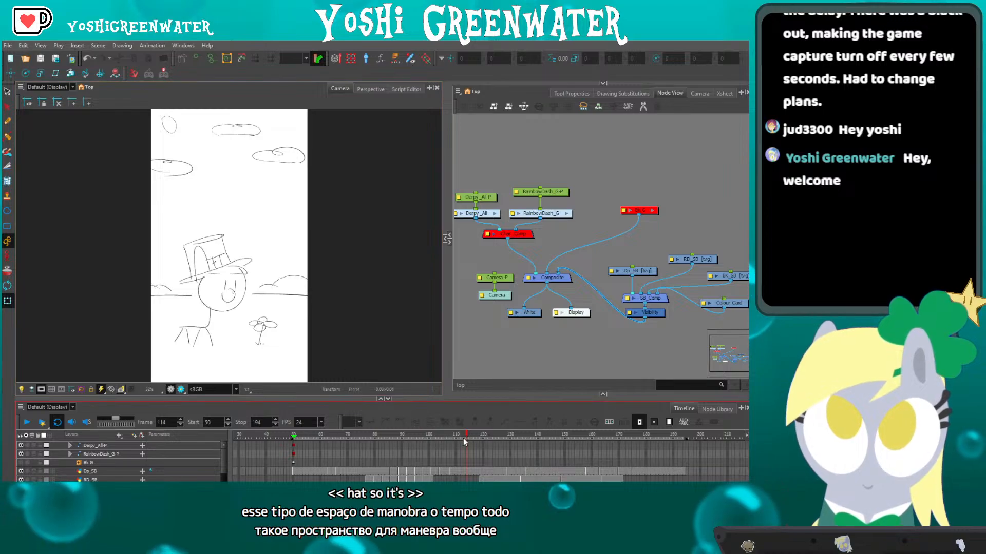
drag(485, 439, 623, 445)
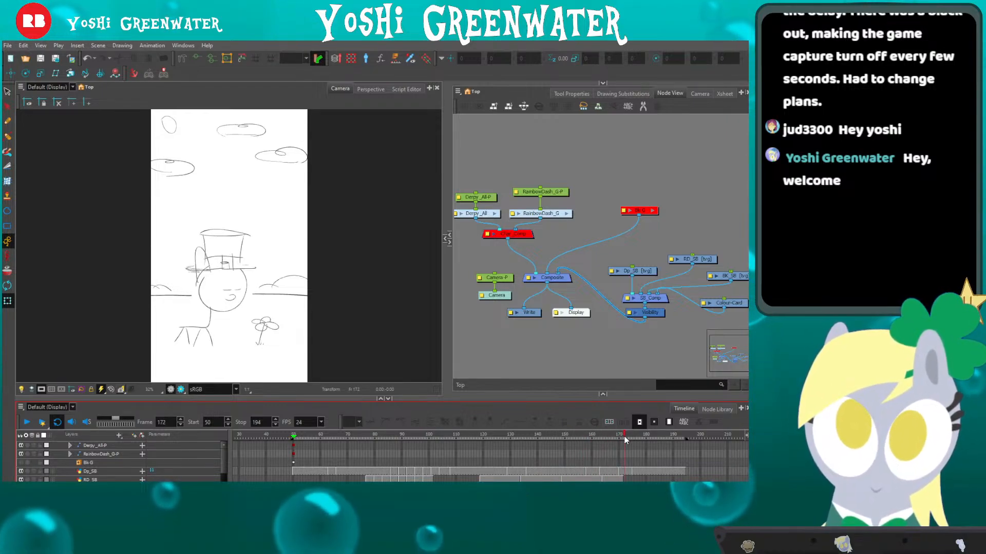
drag(614, 435, 651, 443)
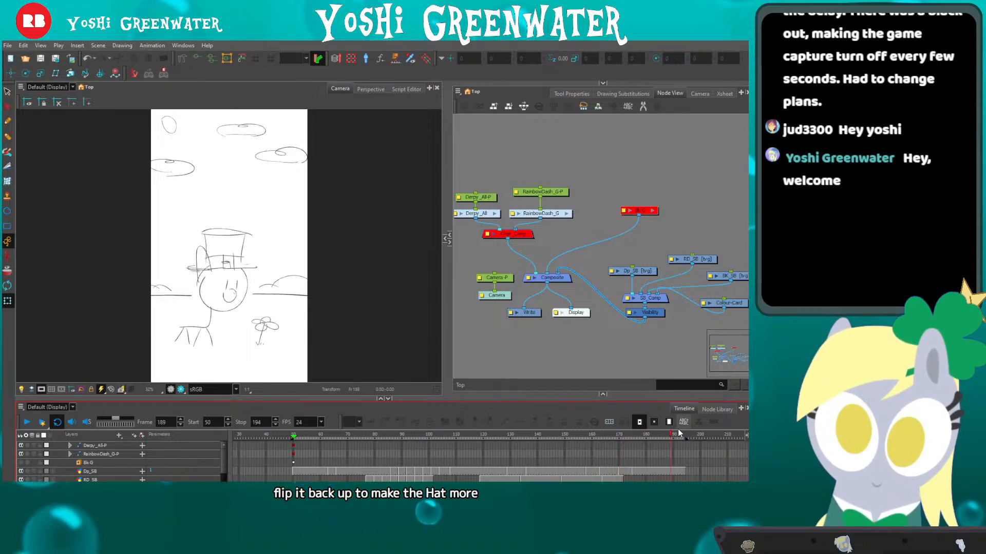
Play back the storyboard animation and return the playhead to frame 50.
key(Return)
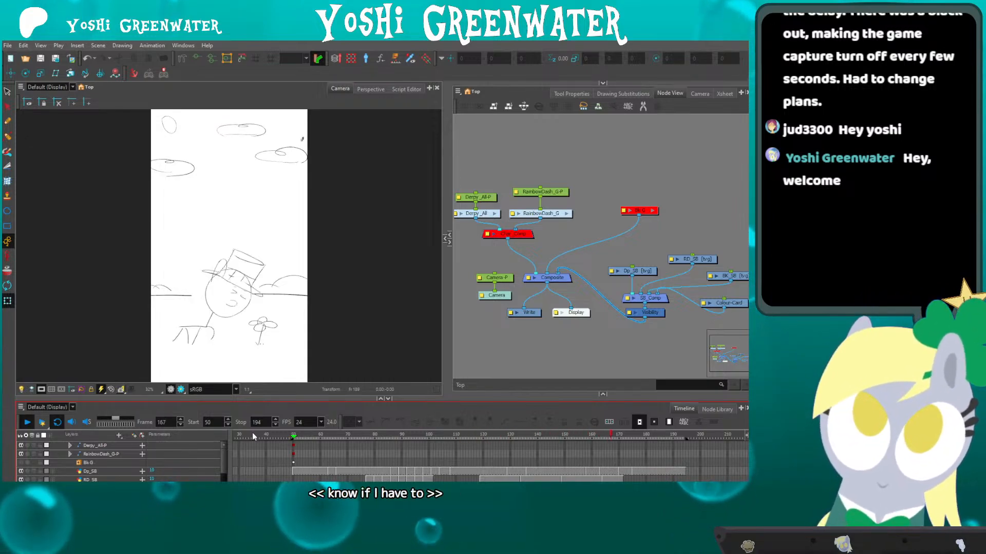
click(502, 339)
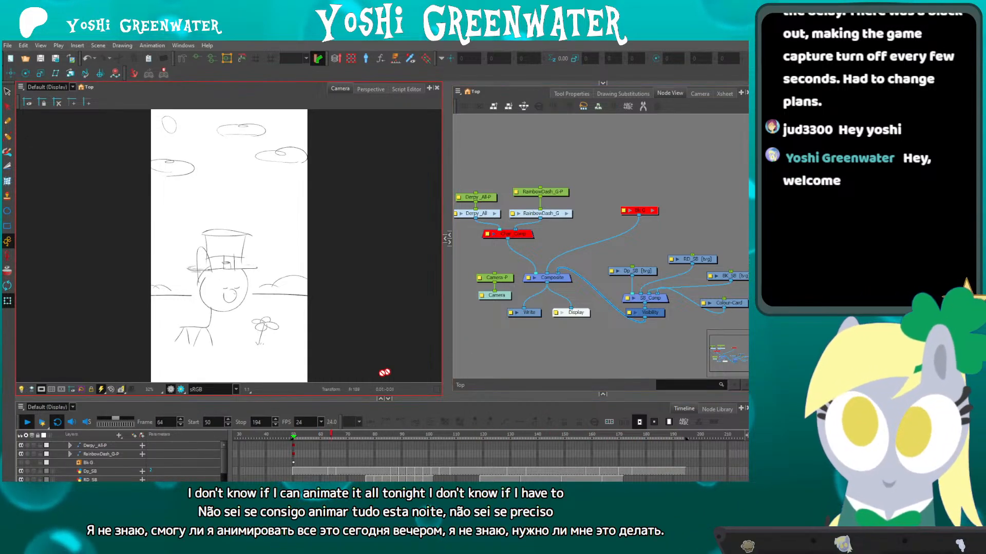
drag(308, 439, 295, 440)
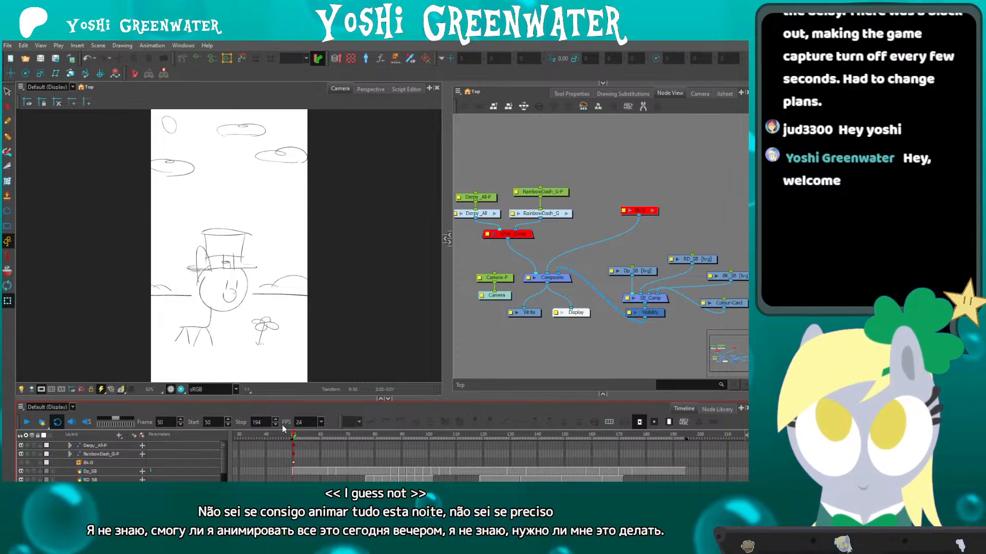
Enable the Char_Comp and Bk-G nodes to show the character rigs and the background artwork.
click(505, 234)
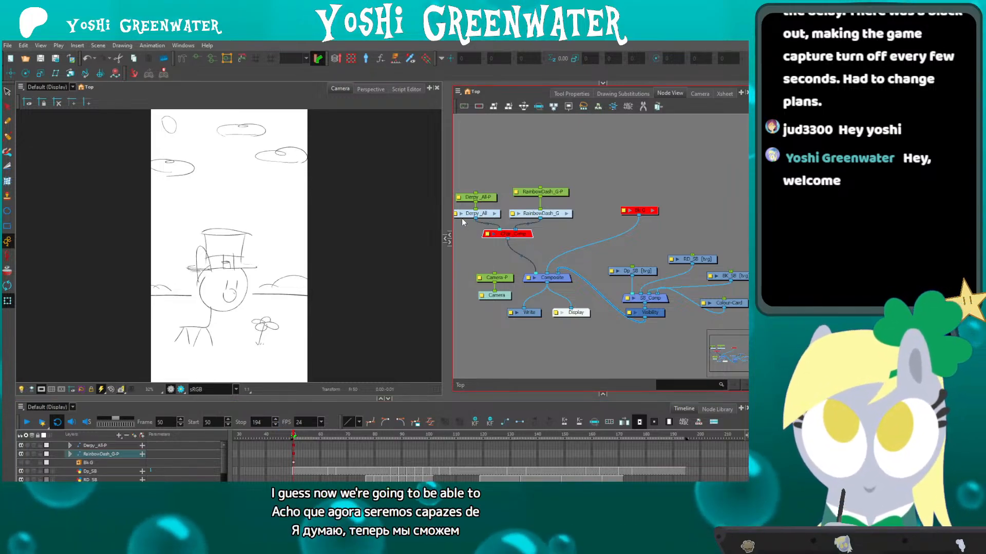
key(a)
click(637, 210)
key(a)
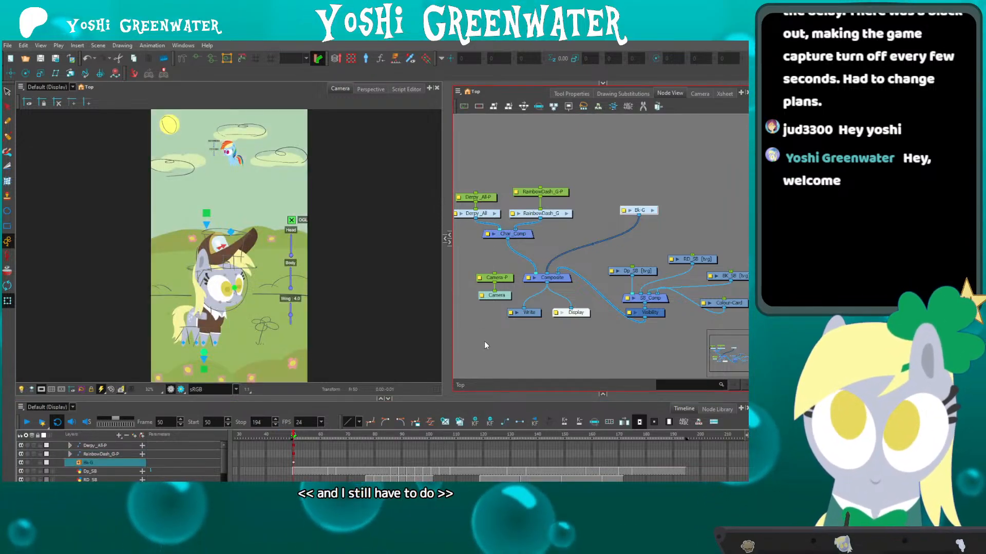
click(238, 149)
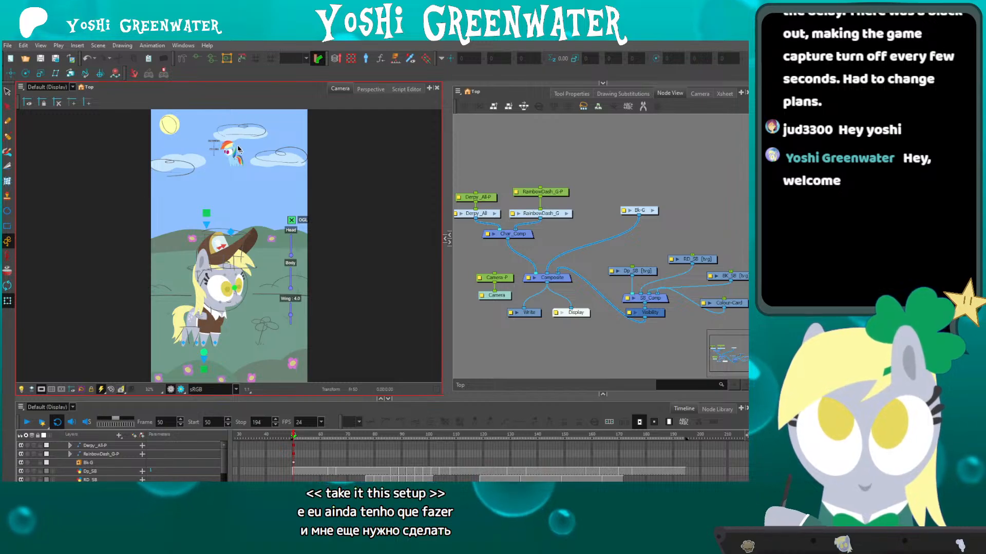
Disable the SB_Comp node to hide the storyboard sketches and switch the camera view to the rendered preview.
click(642, 301)
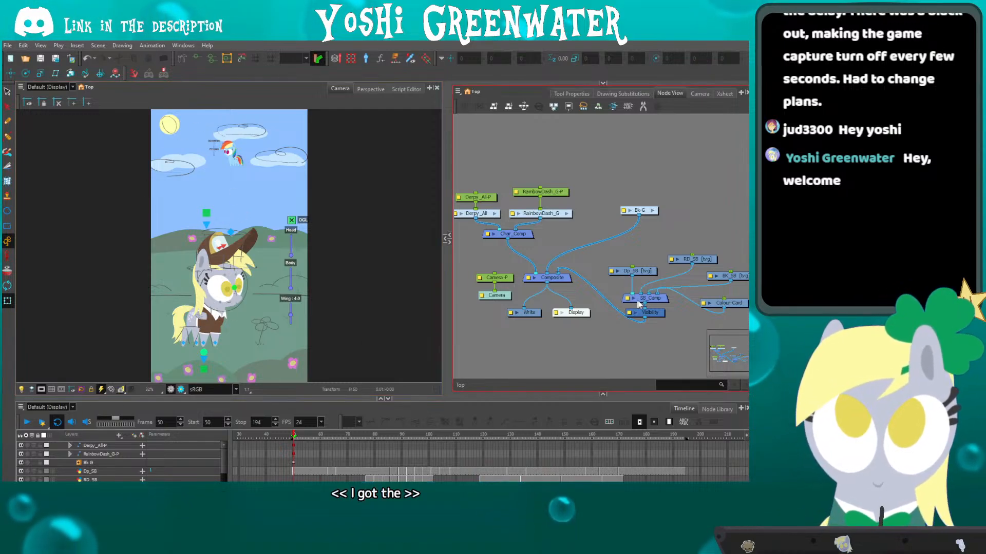
key(a)
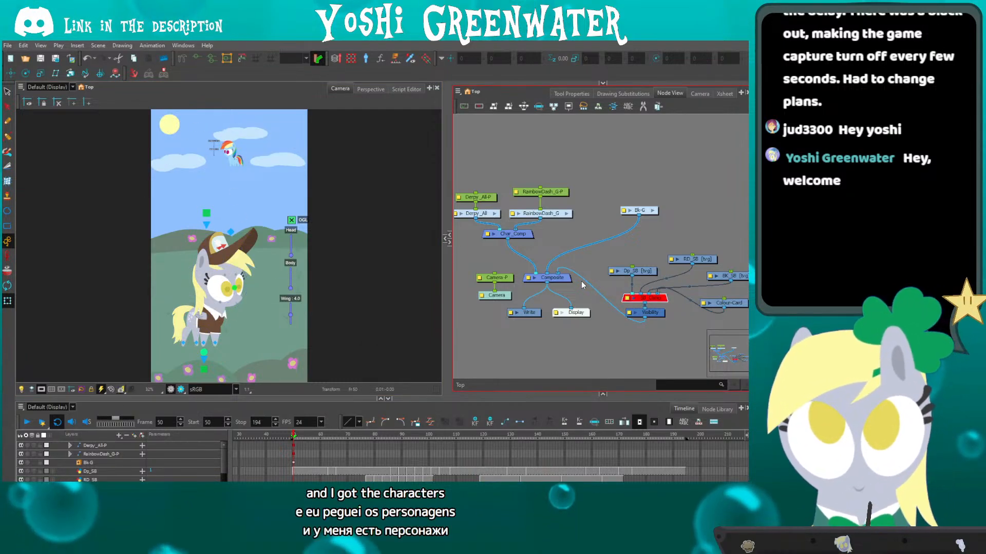
click(180, 390)
click(85, 309)
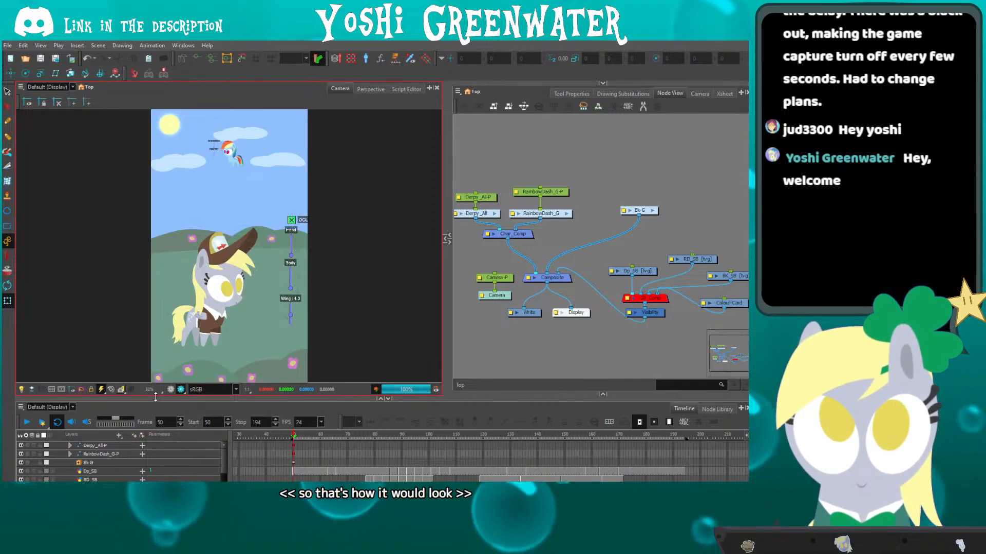
drag(154, 399, 154, 406)
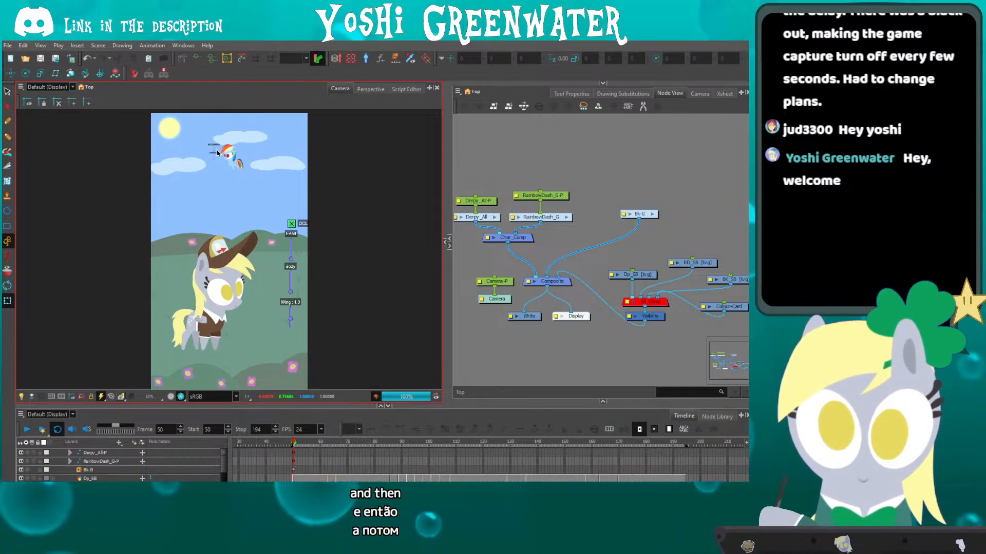
Return the camera view from the rendered preview to OpenGL and re-enable the SB_Comp storyboard node.
click(312, 441)
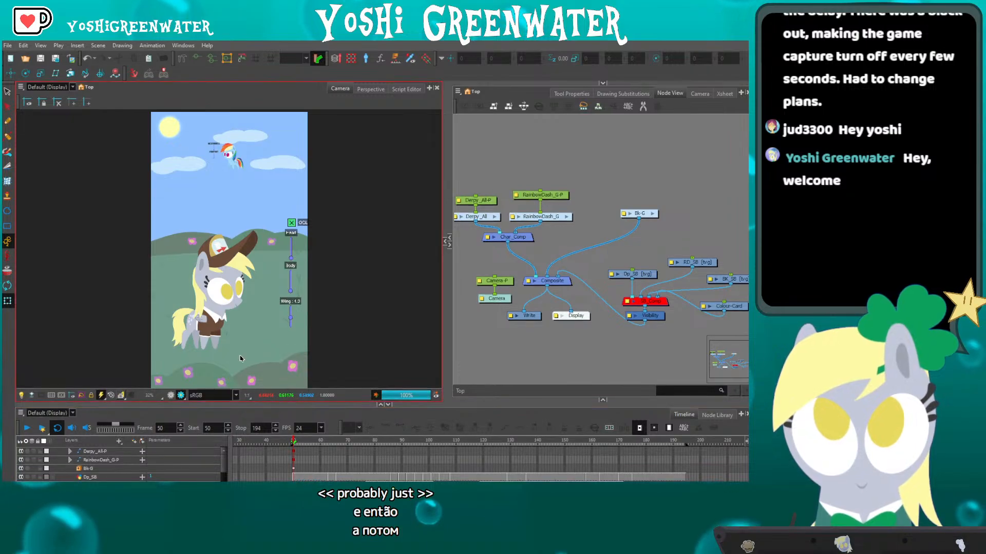
drag(318, 443, 339, 443)
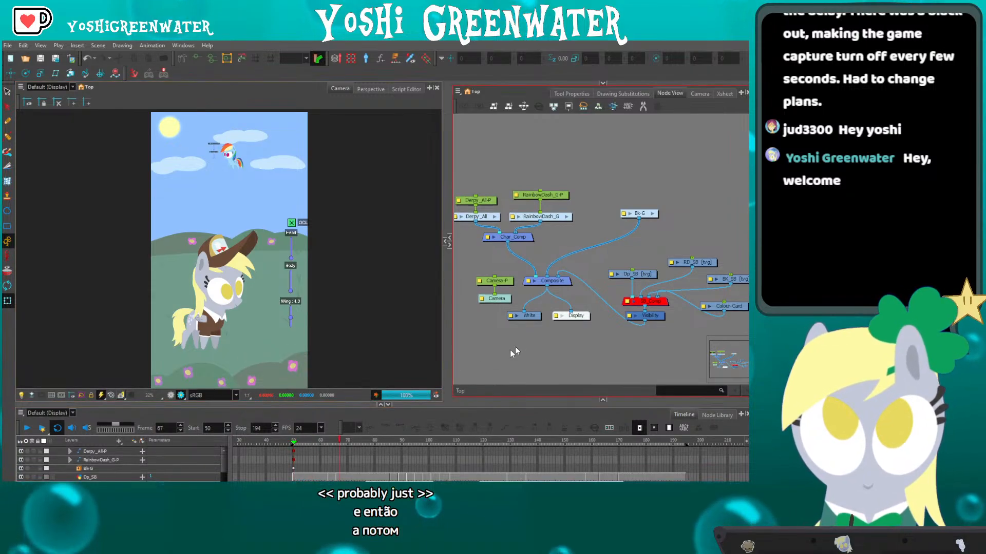
click(169, 398)
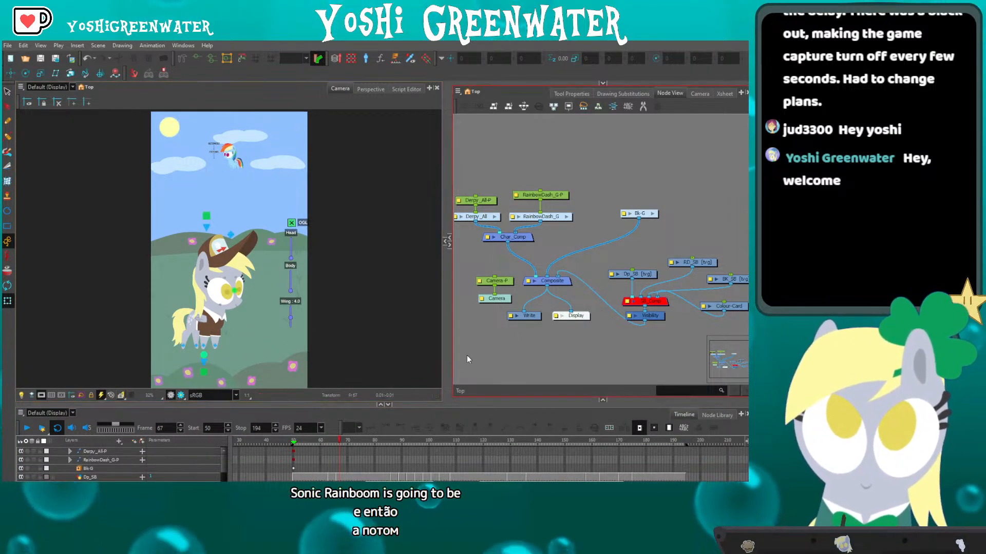
click(589, 285)
Go to frame 81 and examine Rainbow Dash's rig up close against the storyboard sketch.
click(358, 440)
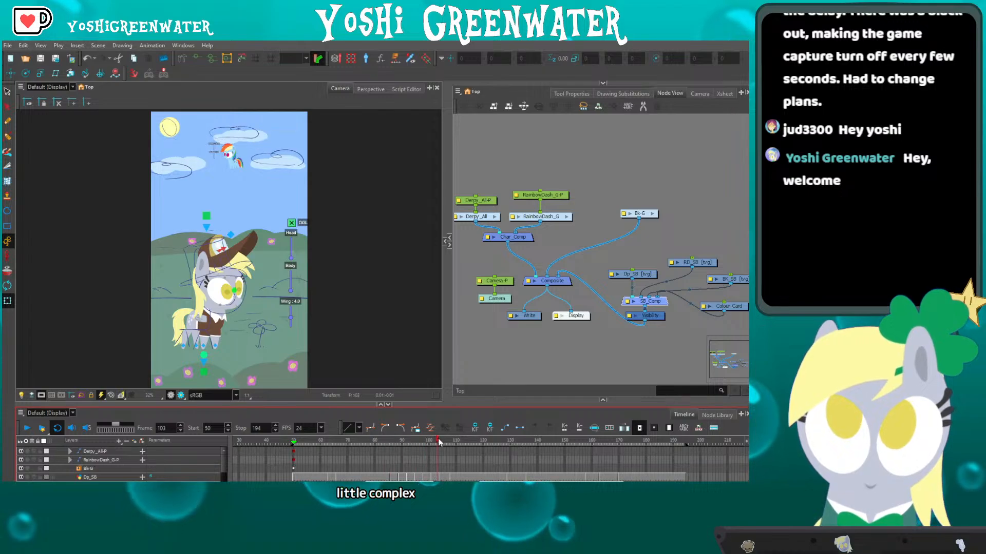
drag(372, 437, 385, 438)
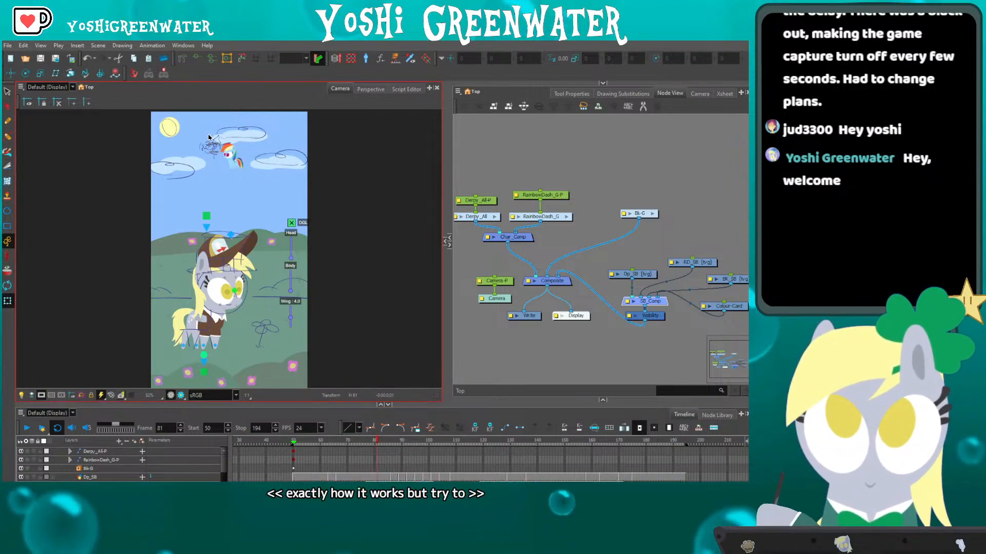
scroll(208, 137, up, 3)
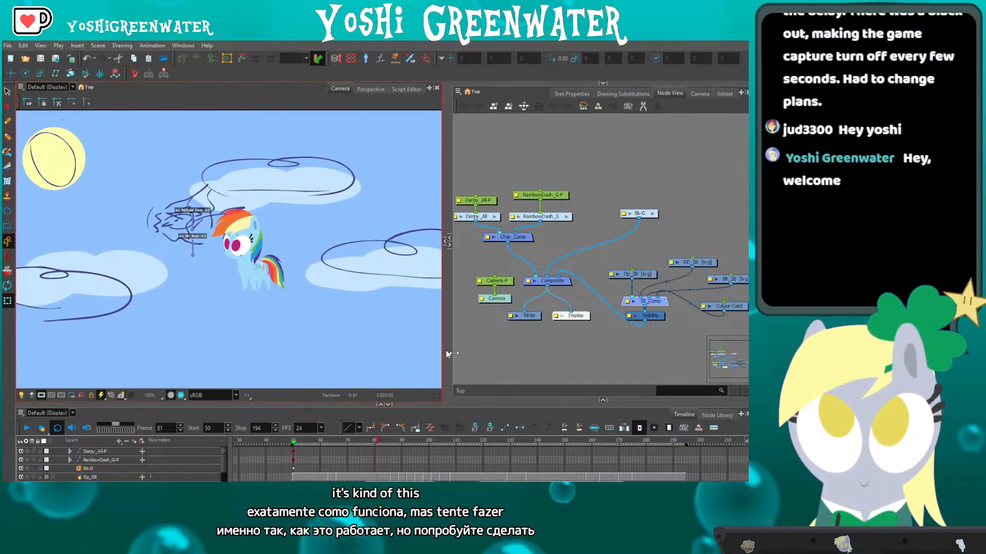
Disable the Char_Comp node to hide both character rigs.
click(514, 238)
key(alt+v)
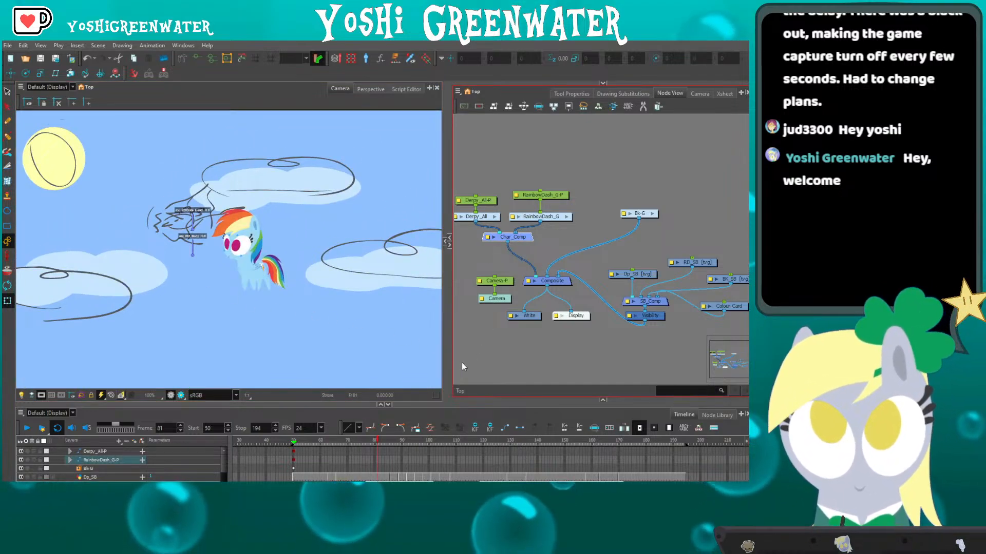
key(d)
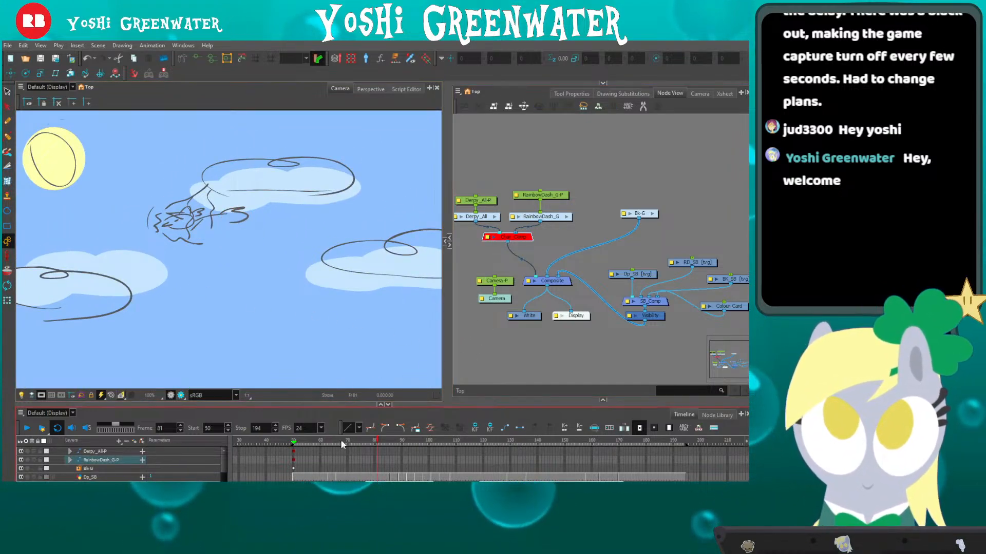
Go to frame 79 and advance to frame 83, examining Rainbow Dash's flight sketches against the clouds.
drag(342, 444, 369, 442)
drag(349, 315, 274, 306)
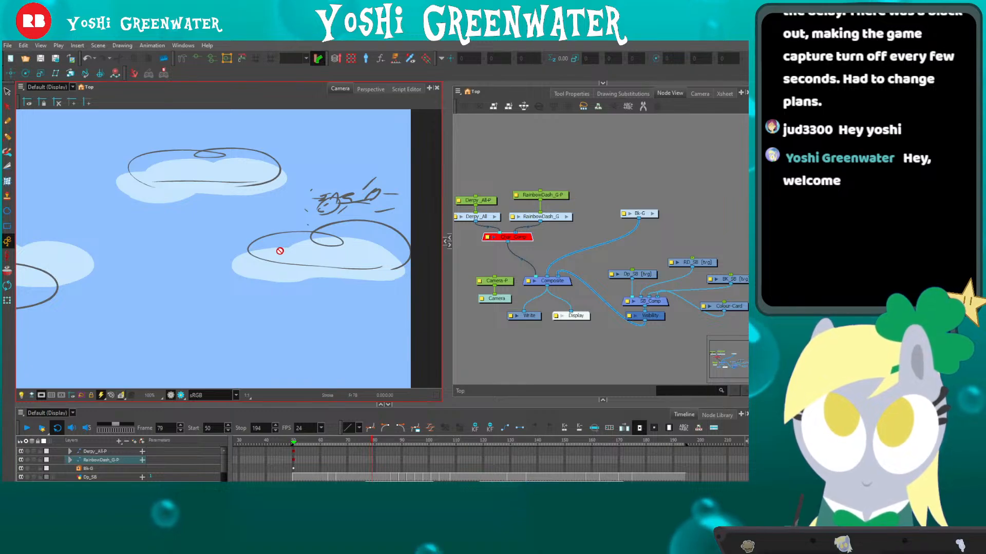
key(period)
key(period)
drag(159, 268, 203, 268)
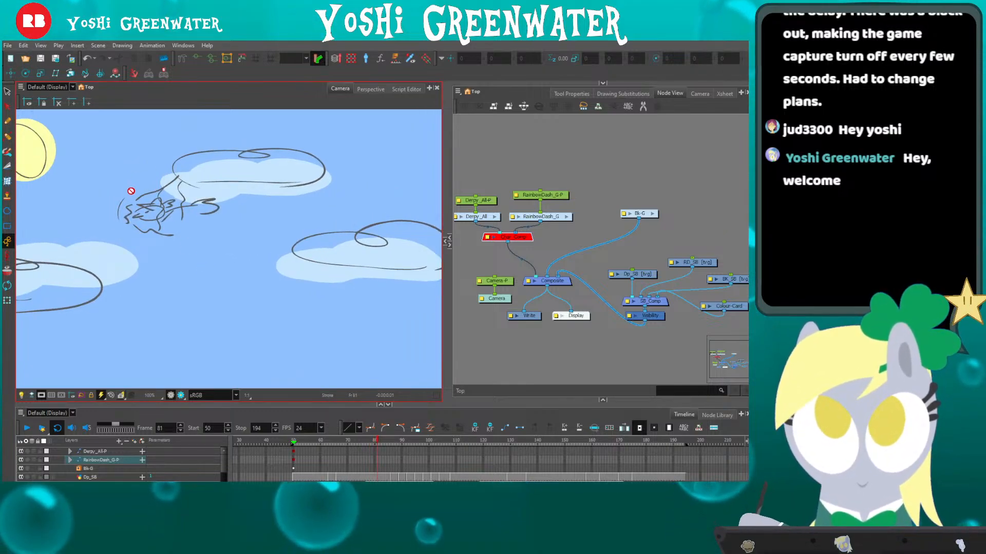
drag(130, 191, 140, 191)
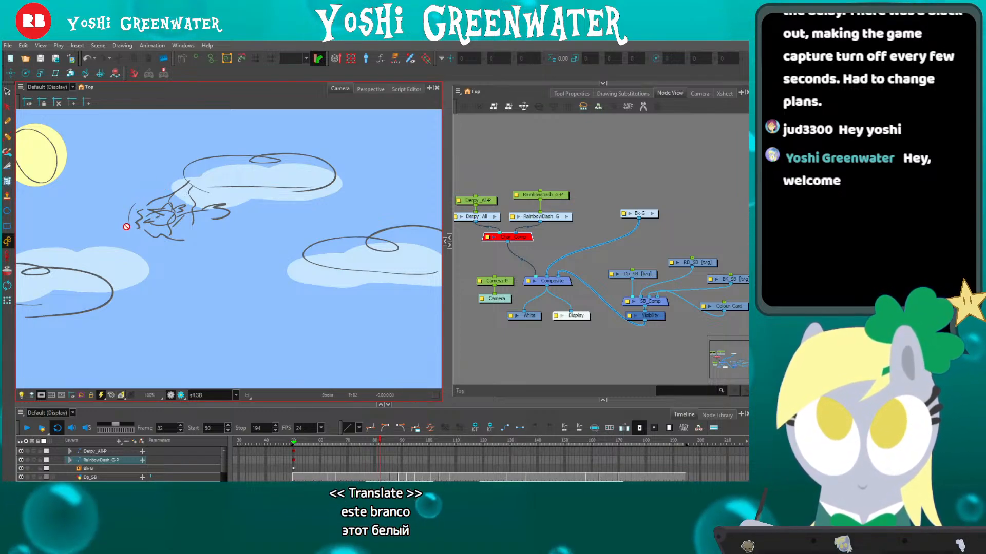
key(period)
drag(106, 233, 172, 235)
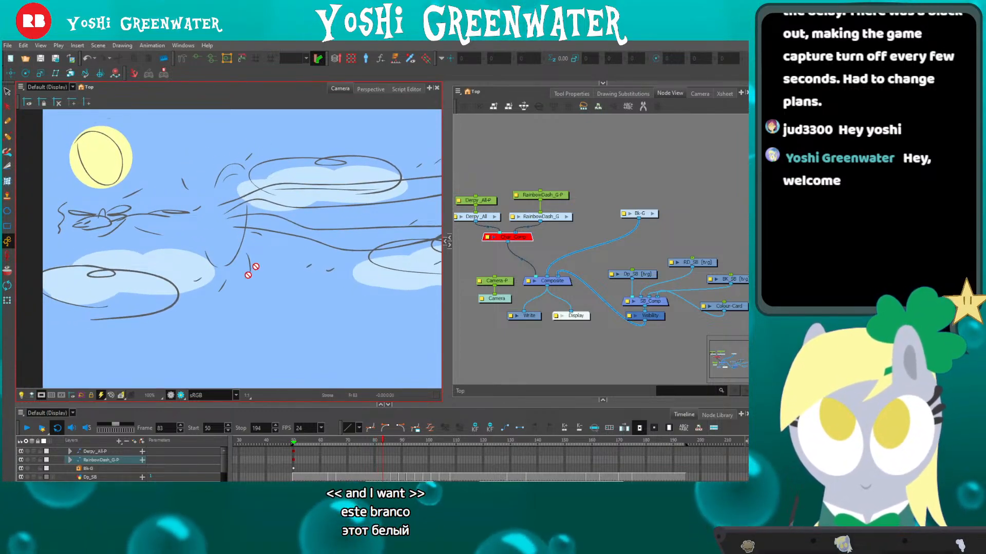
drag(221, 214, 194, 224)
drag(277, 267, 192, 250)
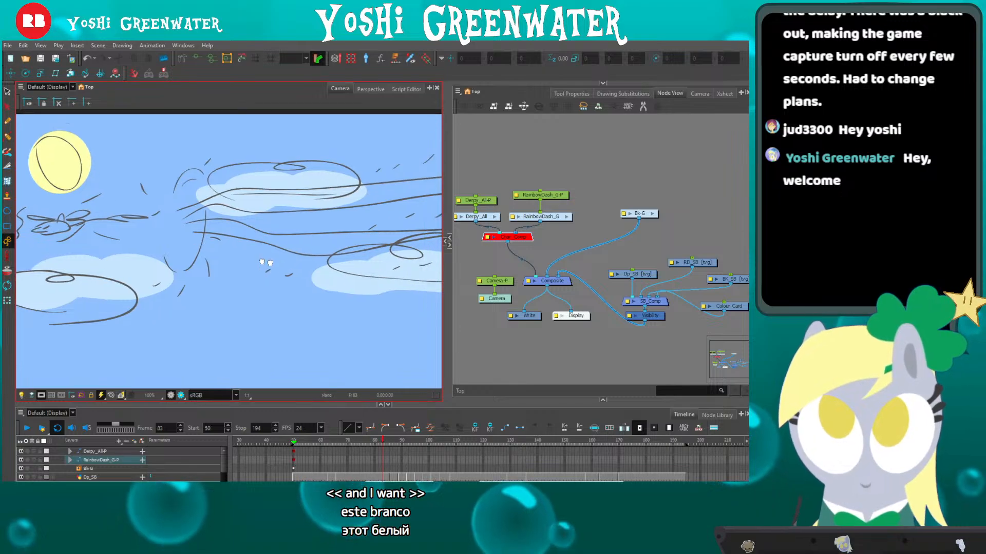
Fit the whole scene in the camera view and advance frame by frame to frame 100, reviewing the storyboard.
key(shift+m)
key(period)
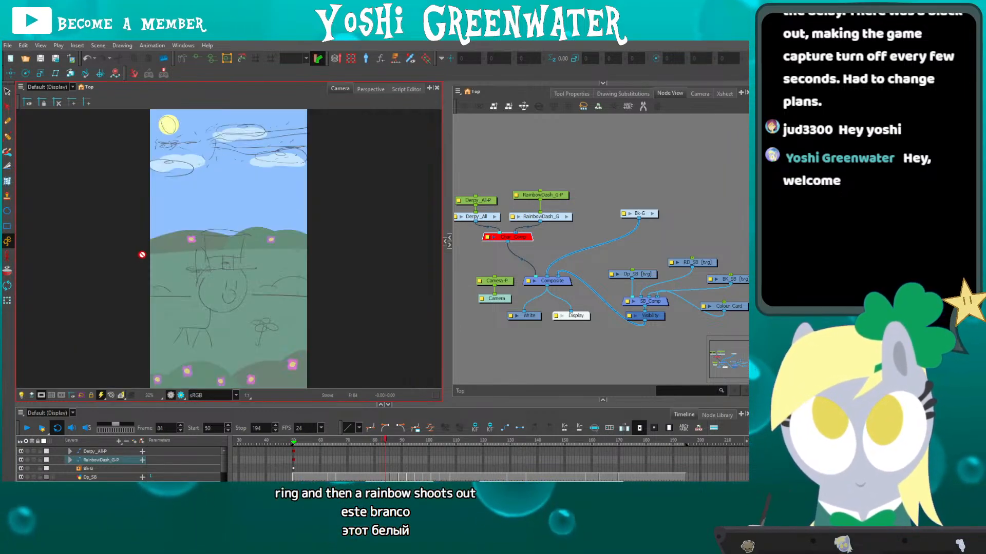
key(period)
key(period)
key(period)
key(period)
key(period)
key(period)
key(period)
key(period)
key(period)
key(period)
key(period)
key(period)
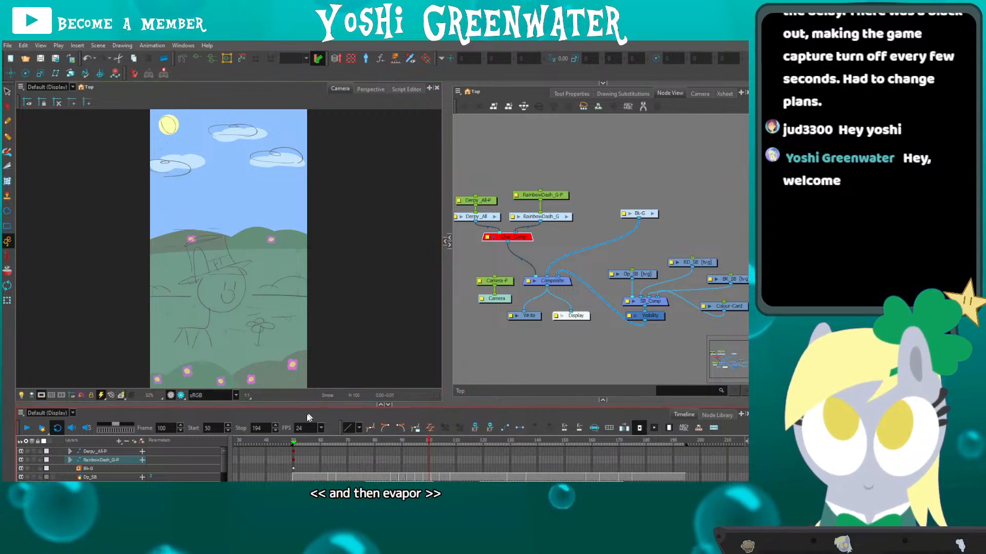
Enlarge the timeline area and re-enable the Char_Comp node to show the character rigs.
drag(278, 405, 279, 389)
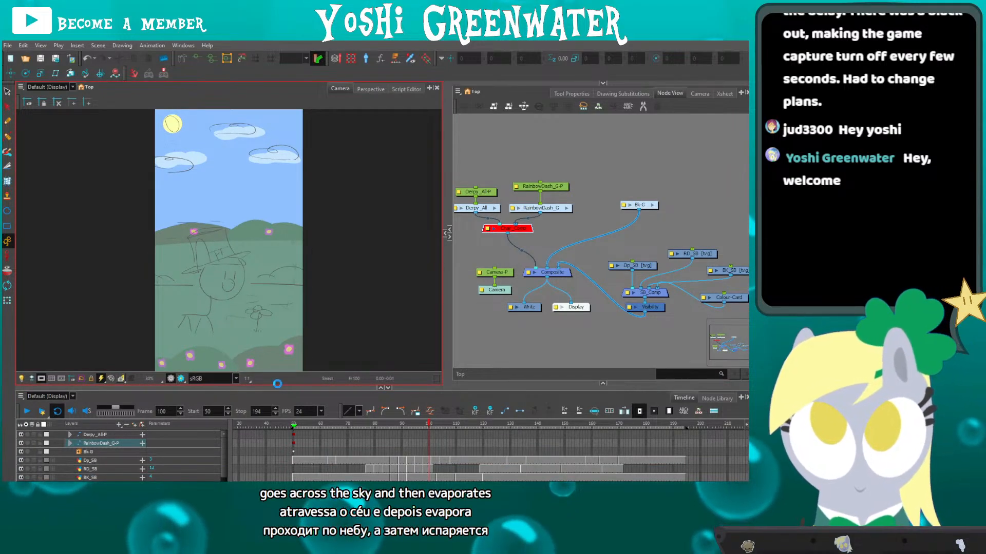
click(482, 329)
drag(480, 326, 504, 325)
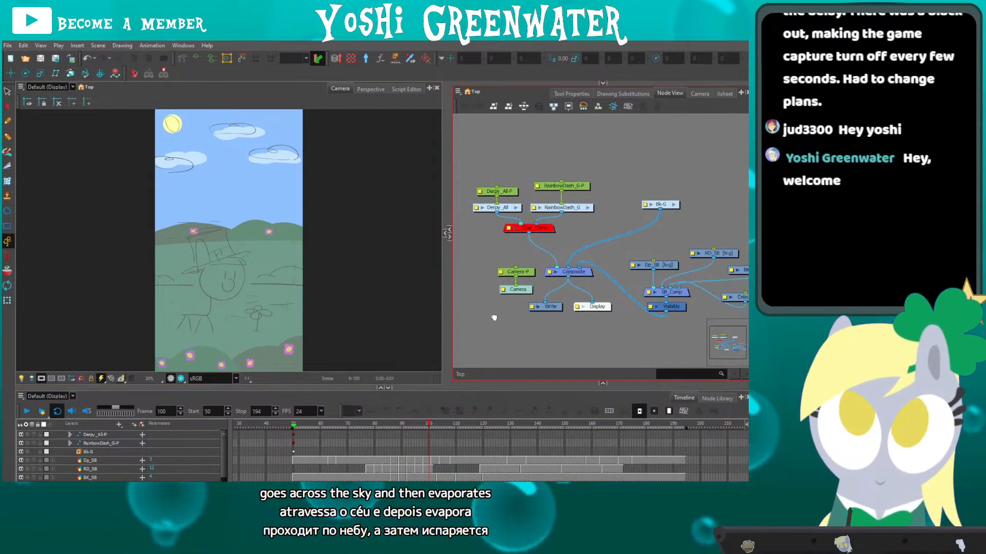
click(512, 228)
key(a)
click(460, 305)
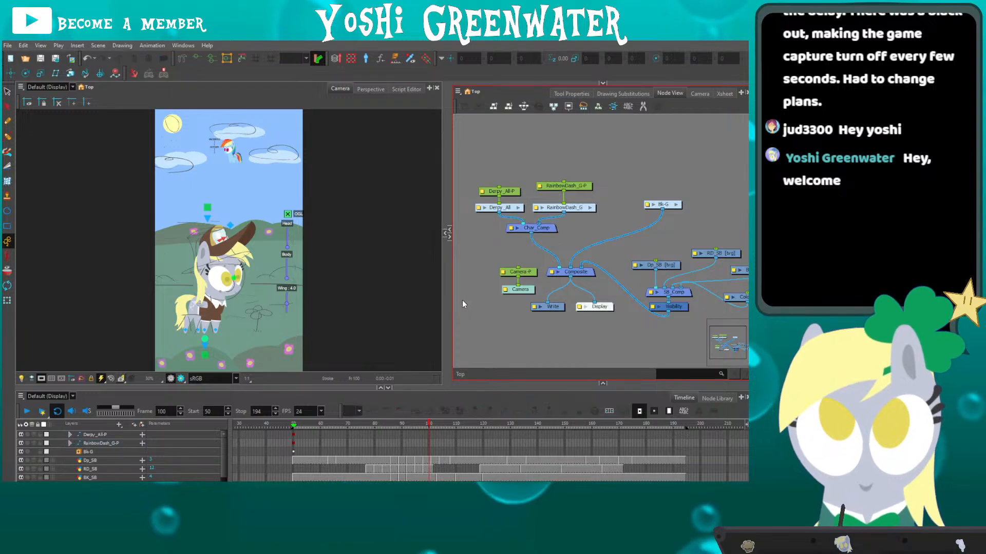
Examine Derpy's rig up close over the storyboard sketch and widen the camera view.
click(166, 318)
scroll(182, 314, up, 3)
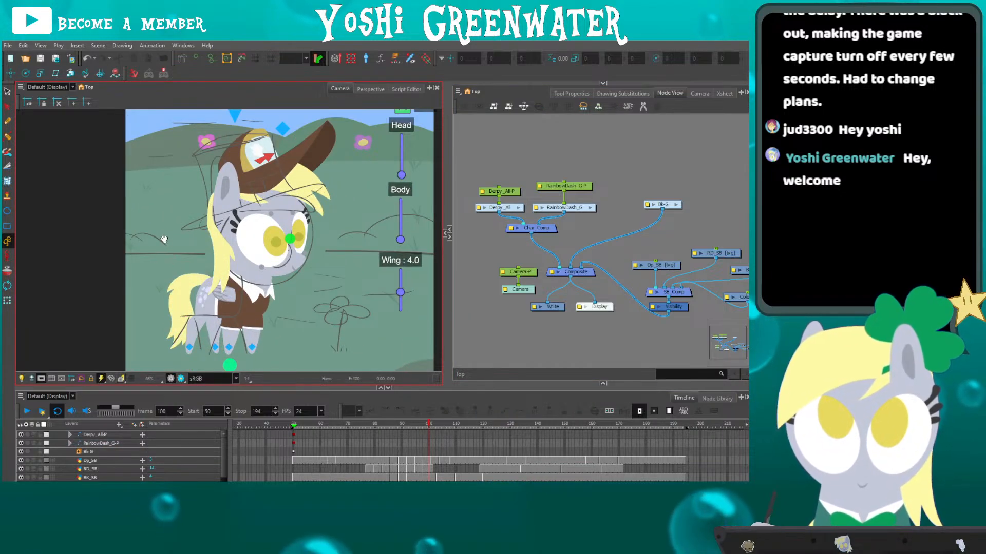
drag(164, 240, 194, 259)
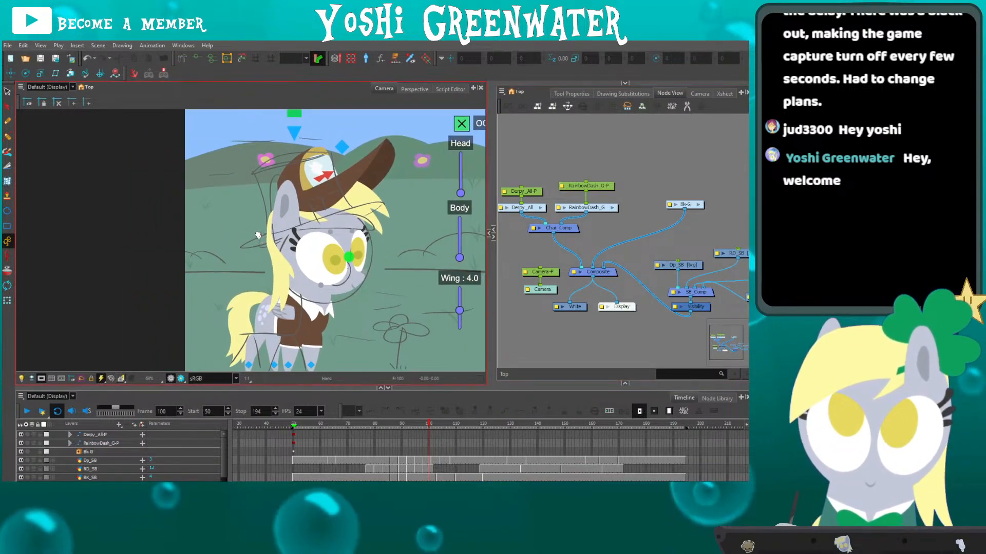
drag(260, 242, 243, 225)
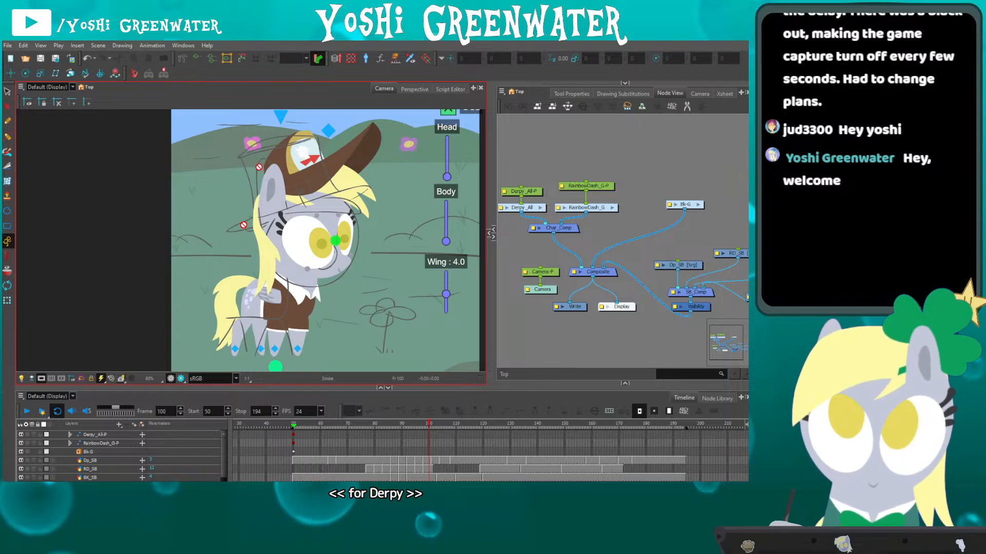
Reveal the Colour view below the Node View and adjust the heights of the timeline, node and palette areas.
click(625, 383)
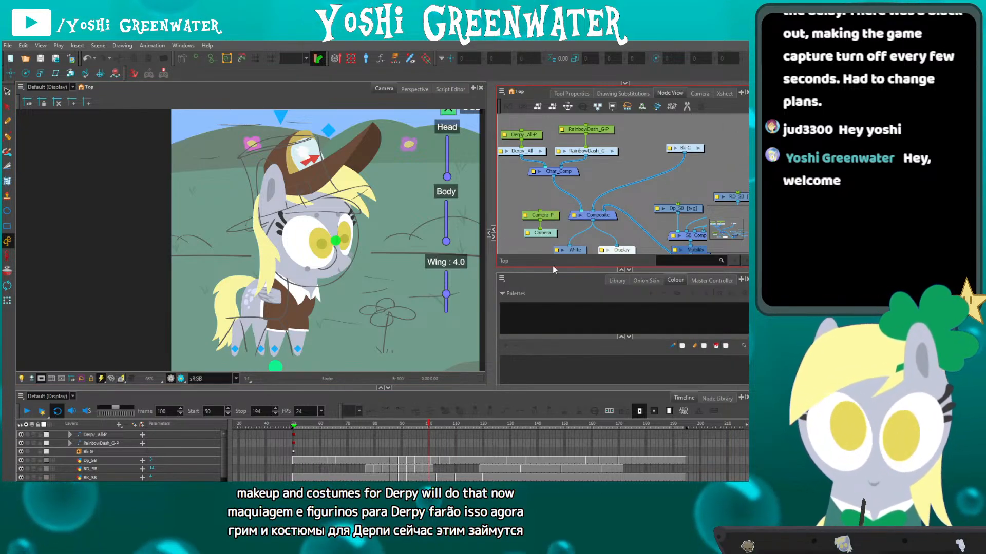
drag(553, 267, 553, 241)
click(519, 341)
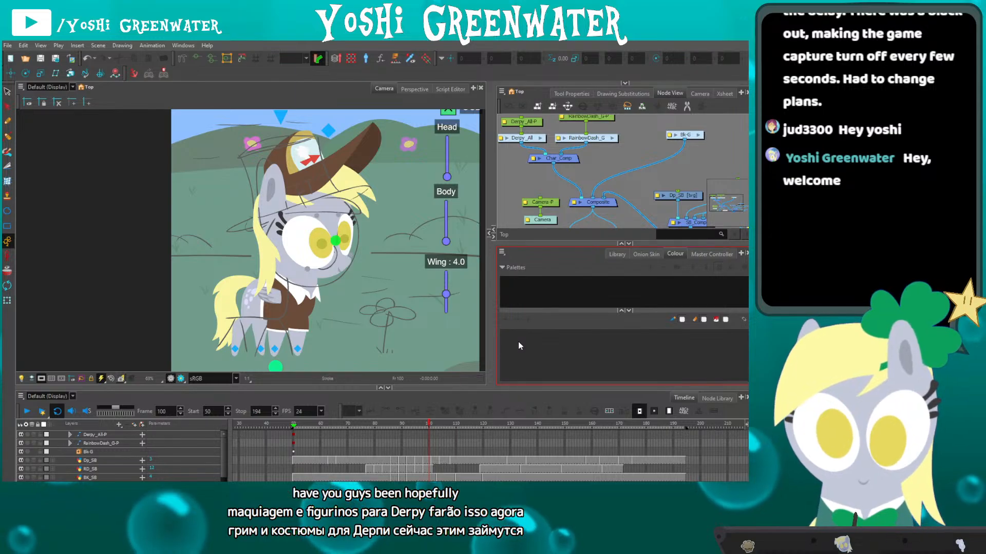
drag(524, 391, 525, 406)
click(511, 204)
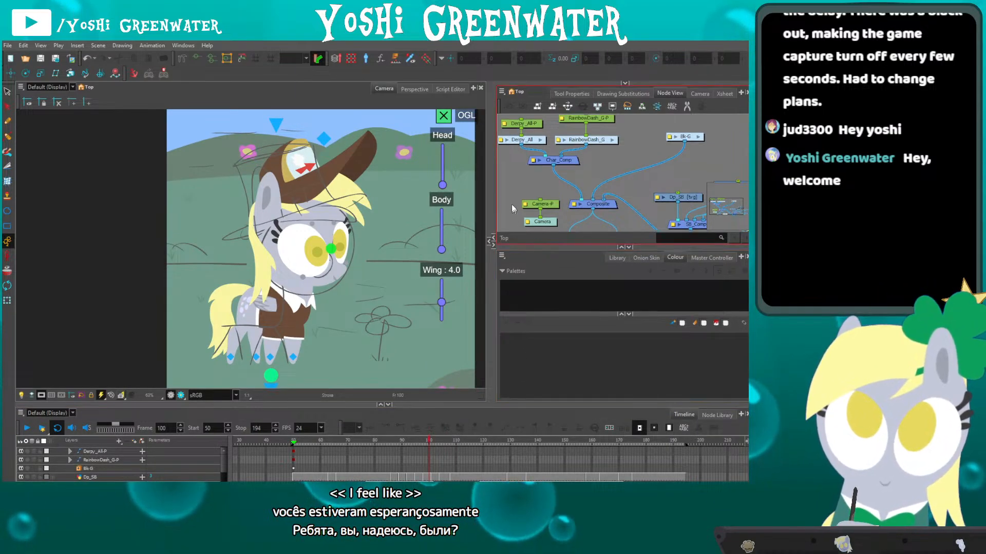
drag(511, 205, 525, 176)
drag(522, 246, 522, 235)
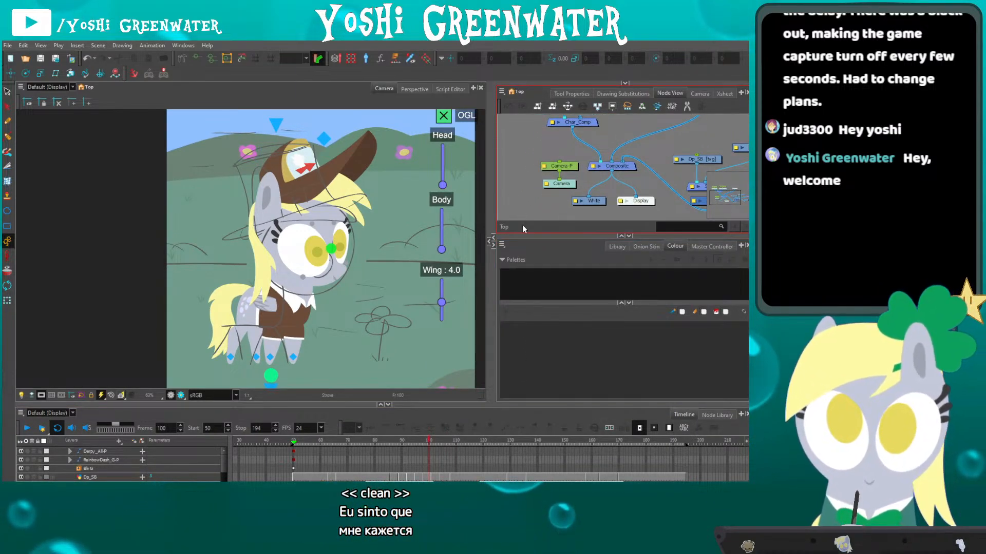
click(519, 295)
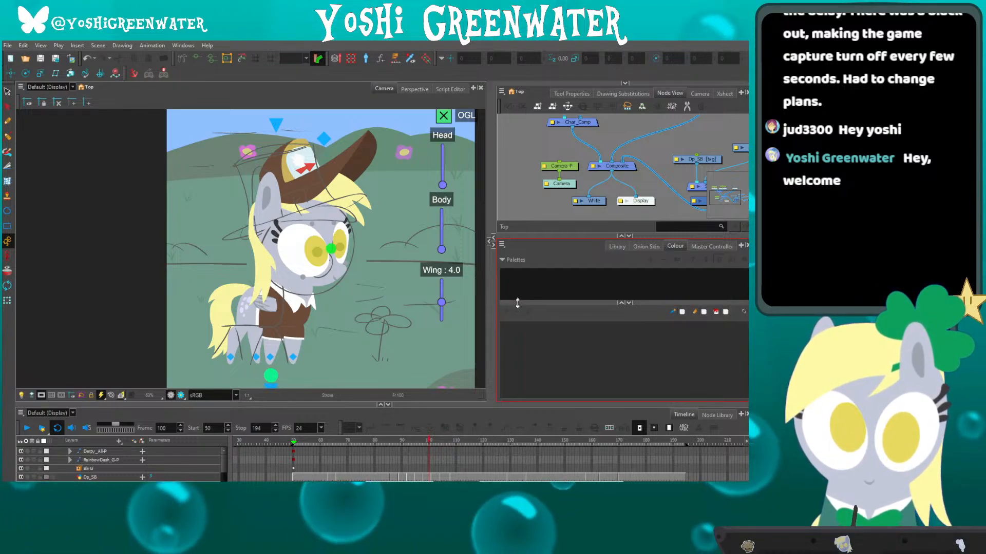
drag(518, 302, 519, 325)
drag(528, 235, 529, 232)
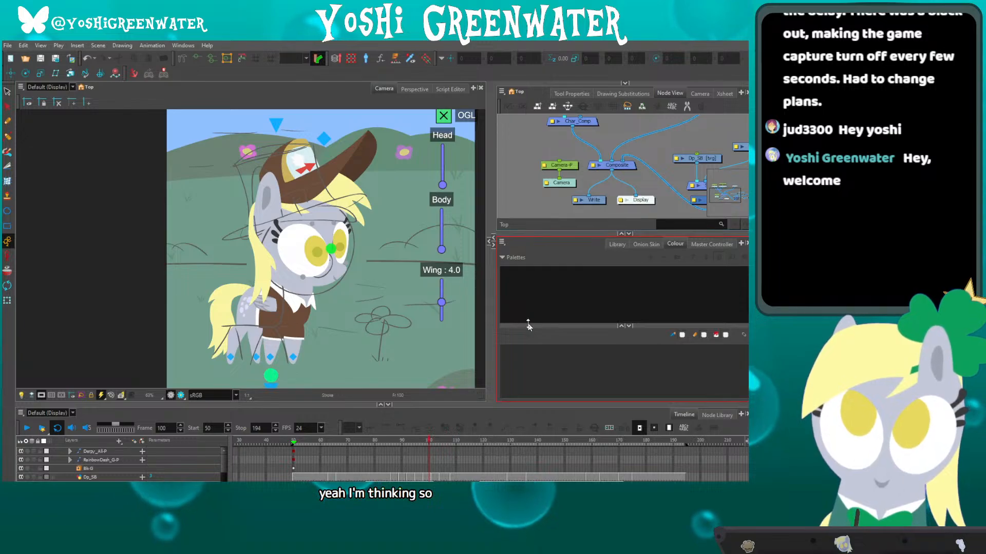
drag(528, 324, 529, 329)
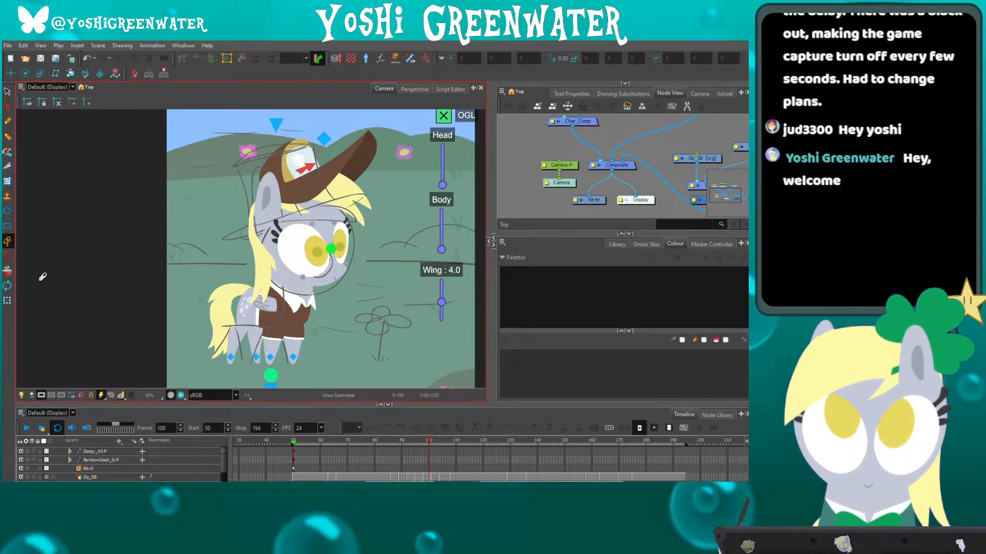
Select Derpy's shirt drawing to load the scene palettes and resize the Colour view to give the swatch list more room.
drag(527, 186, 521, 182)
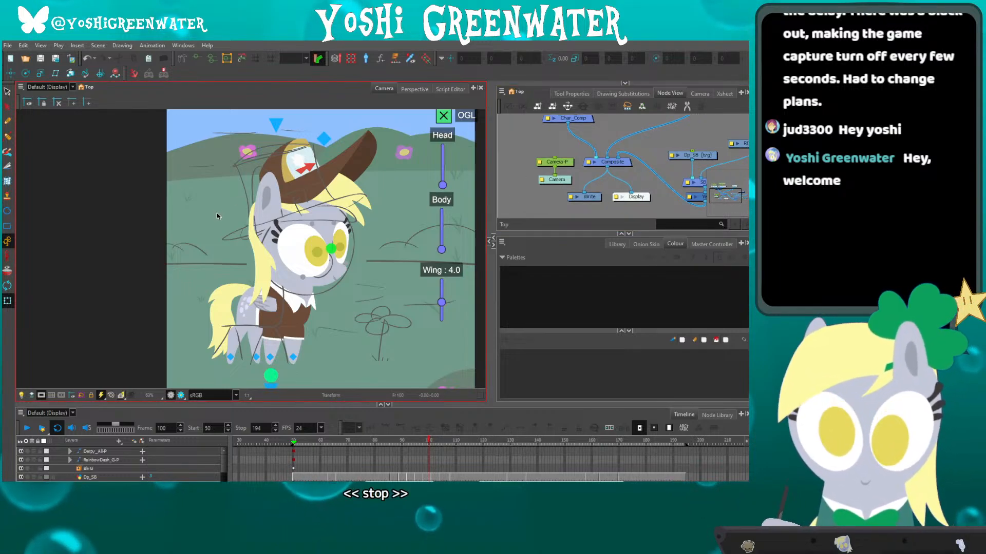
drag(216, 224, 194, 220)
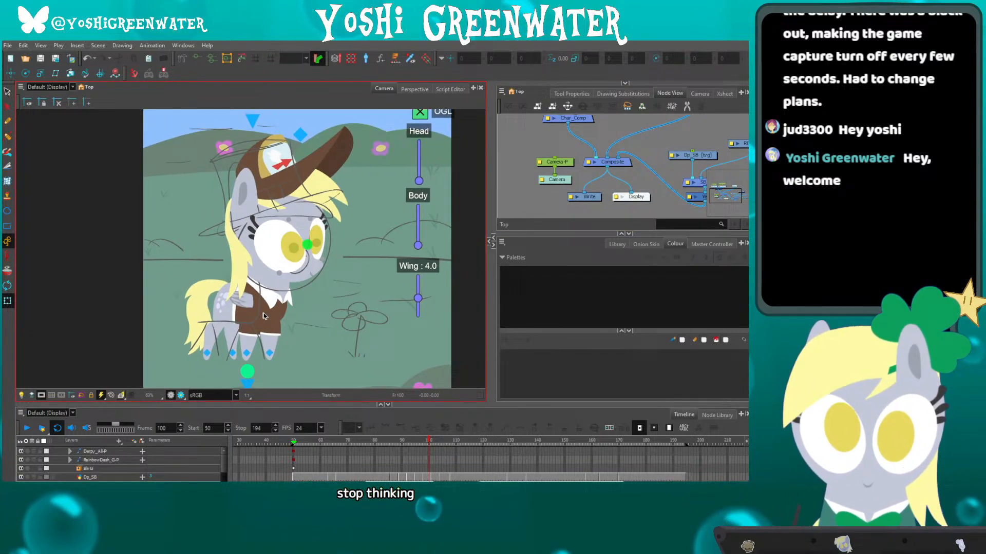
click(264, 314)
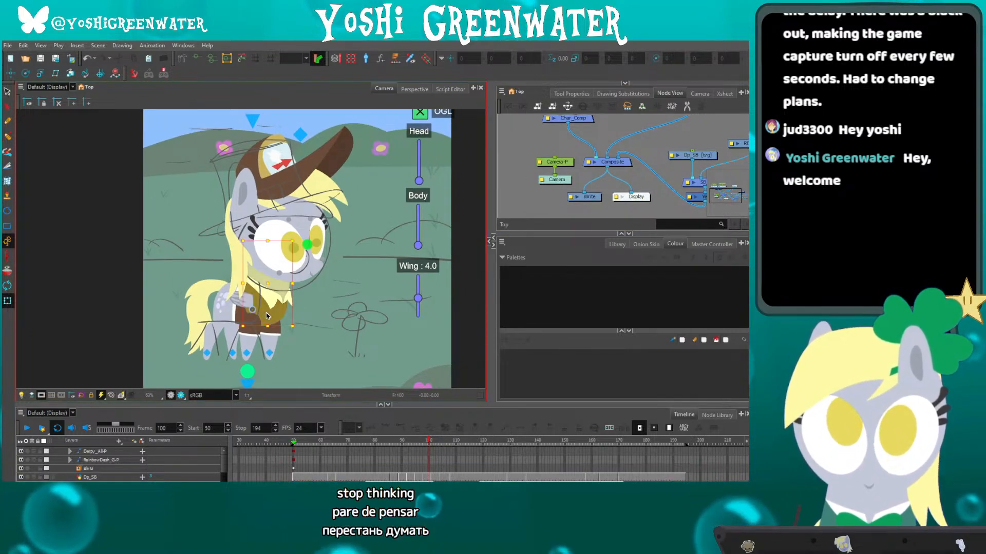
drag(548, 233, 539, 205)
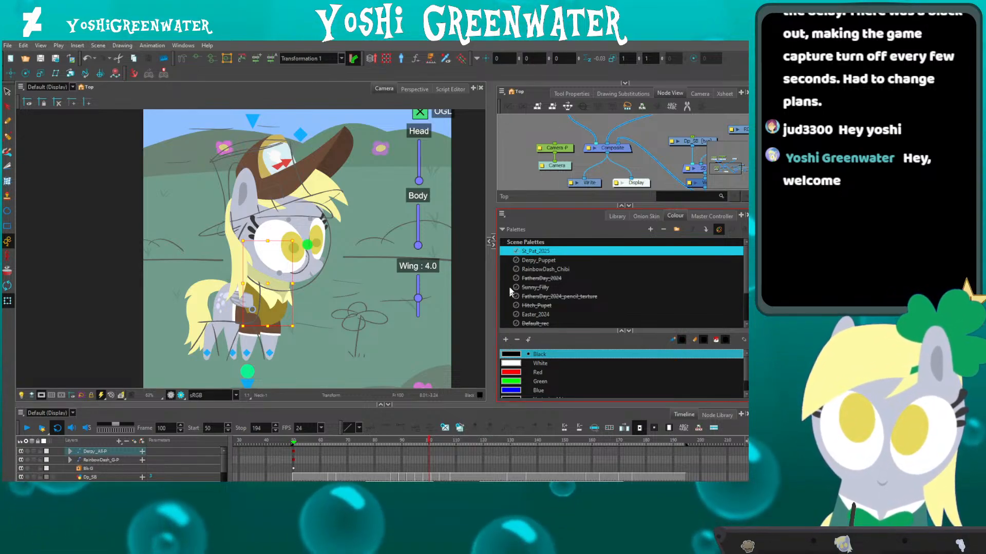
drag(514, 331, 508, 283)
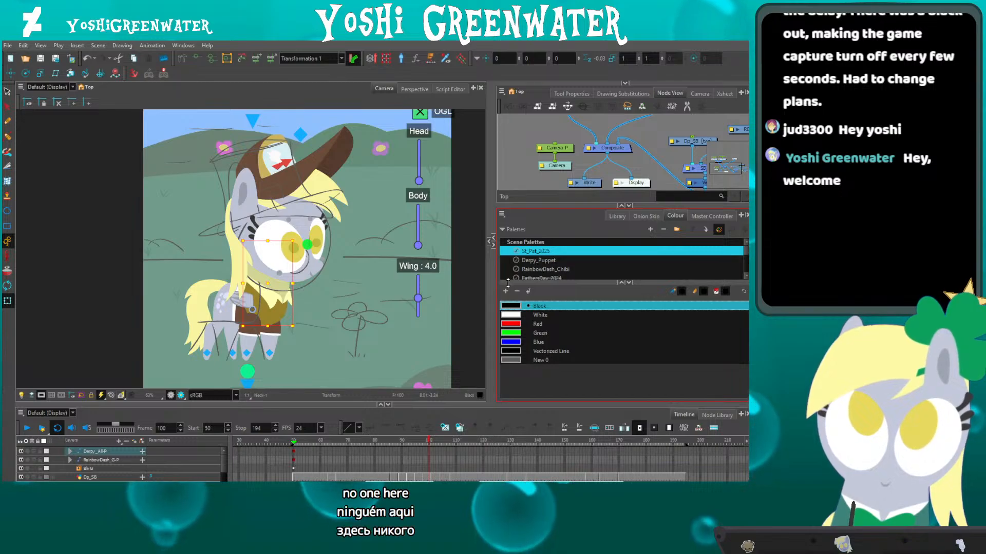
drag(516, 405, 515, 413)
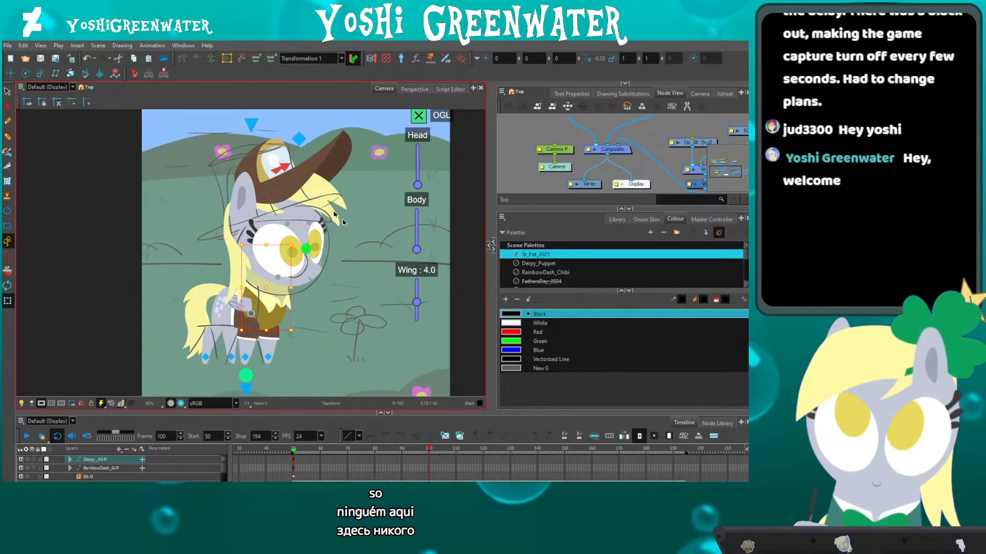
Sample the brown of Derpy's cap and change the Clothes swatch in Derpy_Puppet to green, RGB 76, 146, 67.
key(alt+d)
click(324, 177)
click(511, 361)
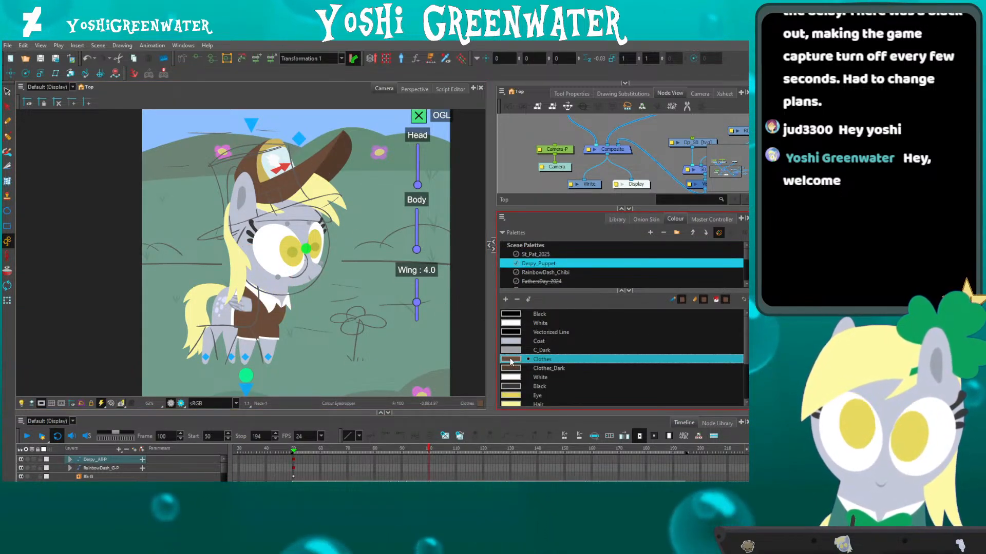
double_click(511, 360)
drag(336, 177, 367, 262)
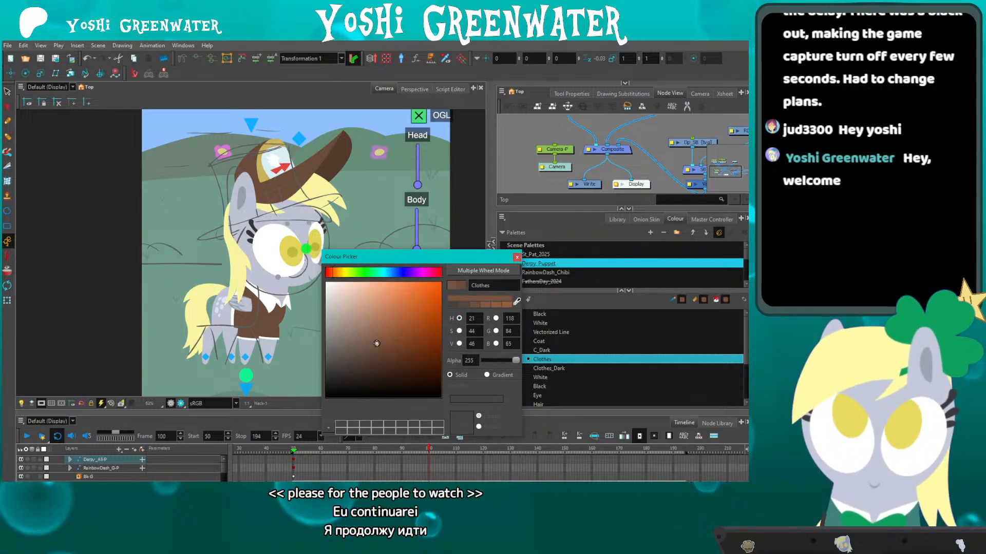
drag(377, 344, 376, 325)
drag(345, 258, 413, 282)
mouse_move(429, 339)
mouse_down()
mouse_move(440, 322)
mouse_move(449, 336)
mouse_up()
click(415, 284)
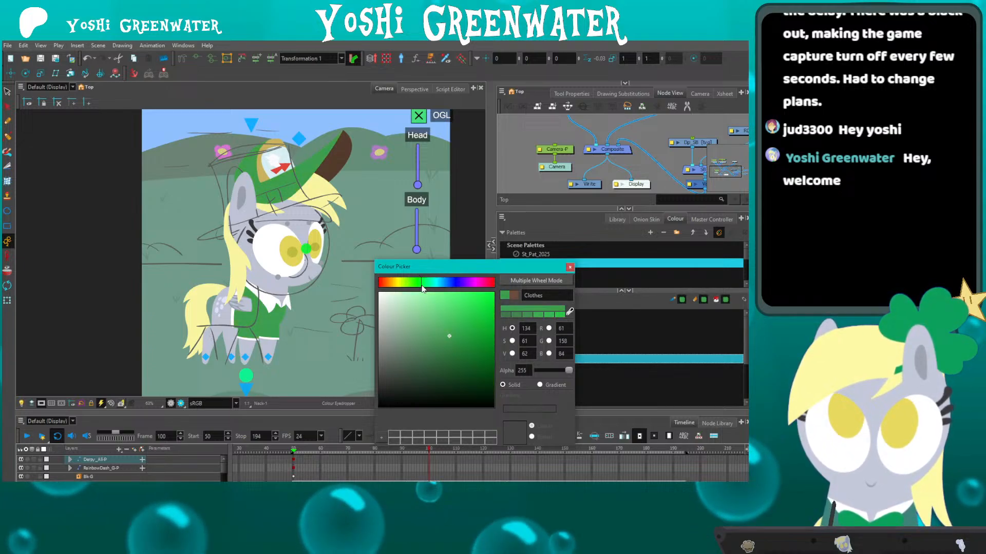
click(441, 341)
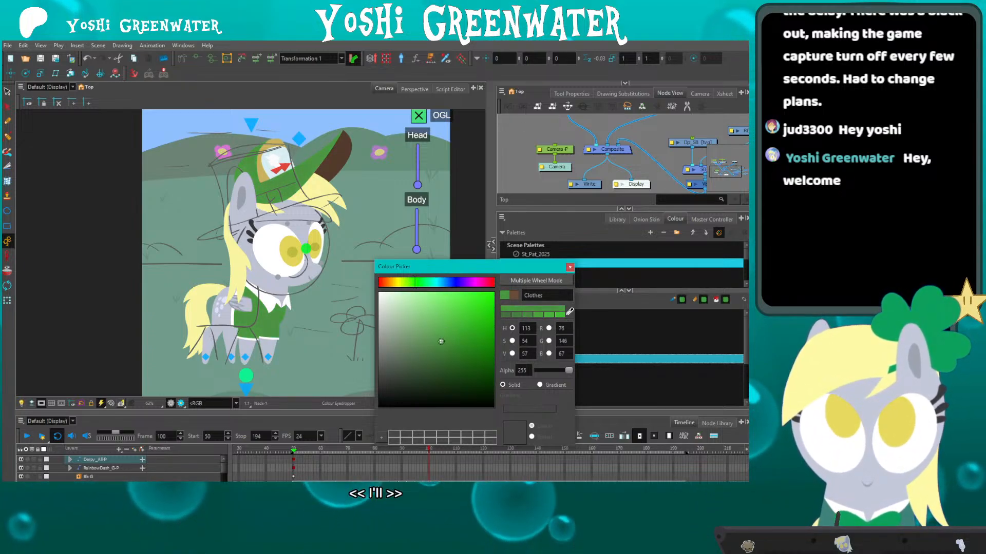
Darken the Clothes swatch to a muted green, RGB 69, 117, 62, and close the colour picker.
mouse_move(410, 266)
mouse_down()
mouse_move(386, 276)
mouse_move(375, 266)
mouse_move(392, 262)
mouse_up()
click(417, 358)
click(393, 353)
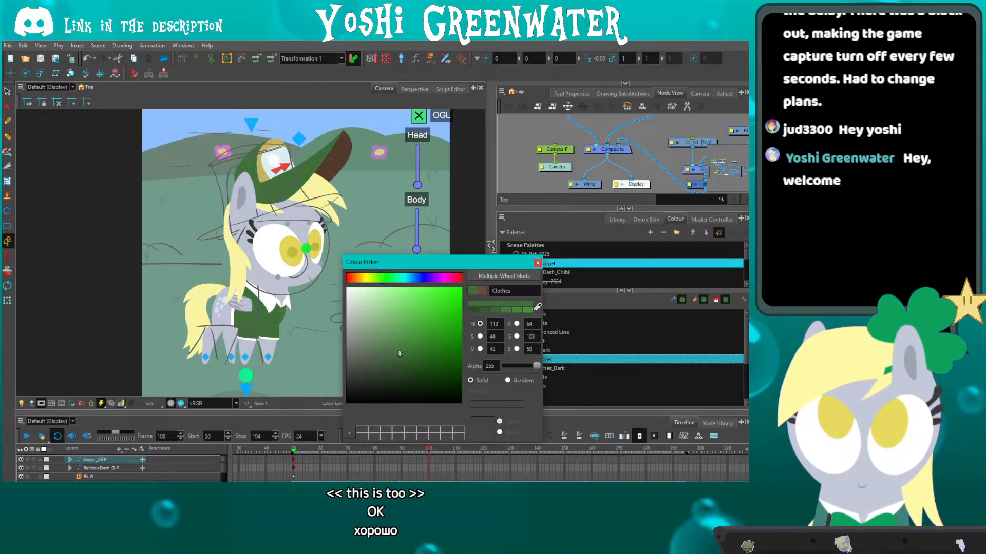
drag(399, 354, 399, 350)
drag(386, 266, 391, 268)
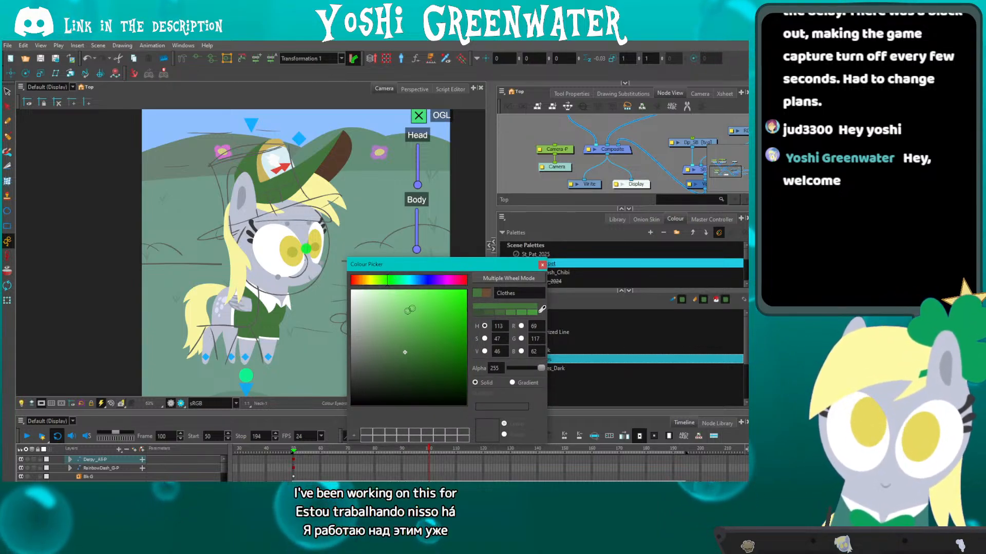
click(542, 264)
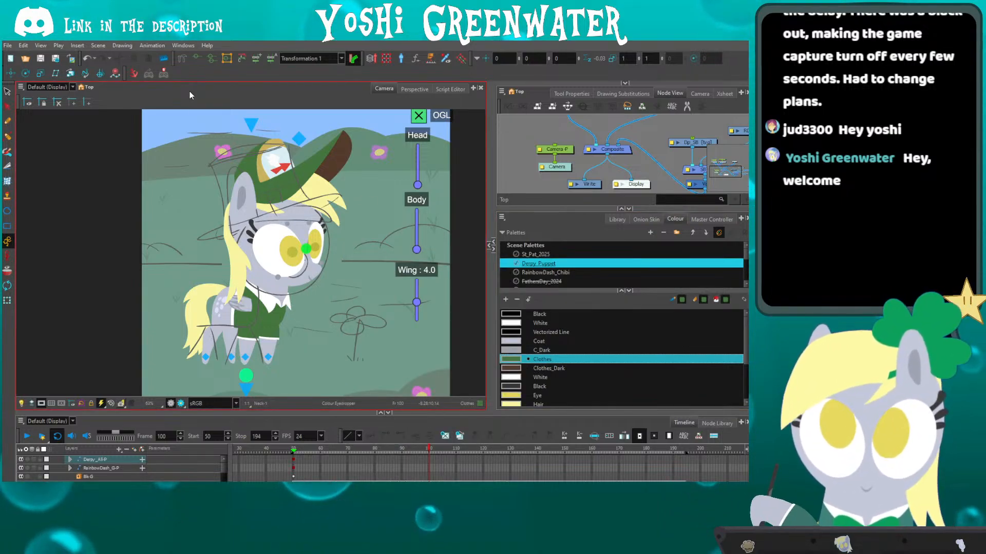
Deselect the shirt and change the White swatch used on Derpy's collar and trim to dark red, RGB 143, 43, 43.
drag(168, 167, 150, 168)
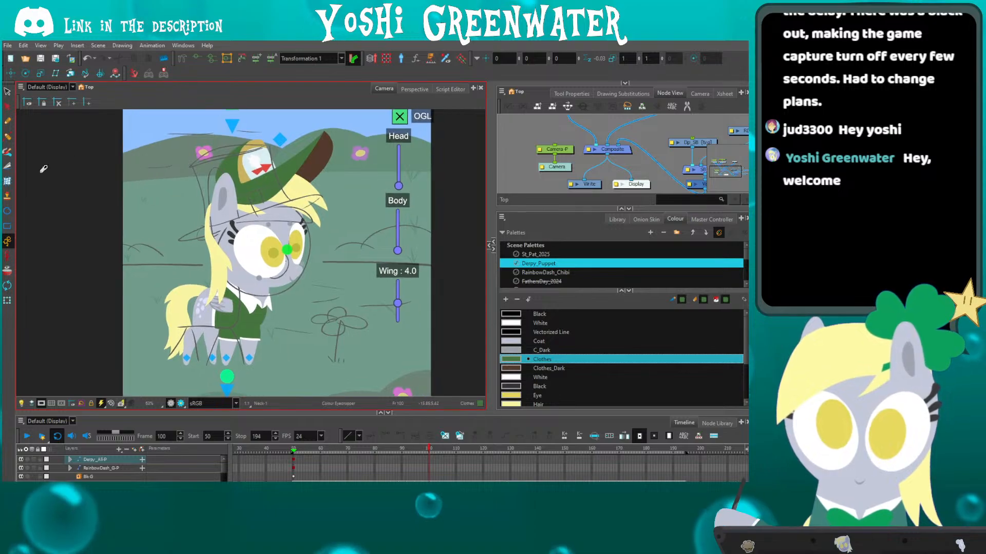
click(7, 301)
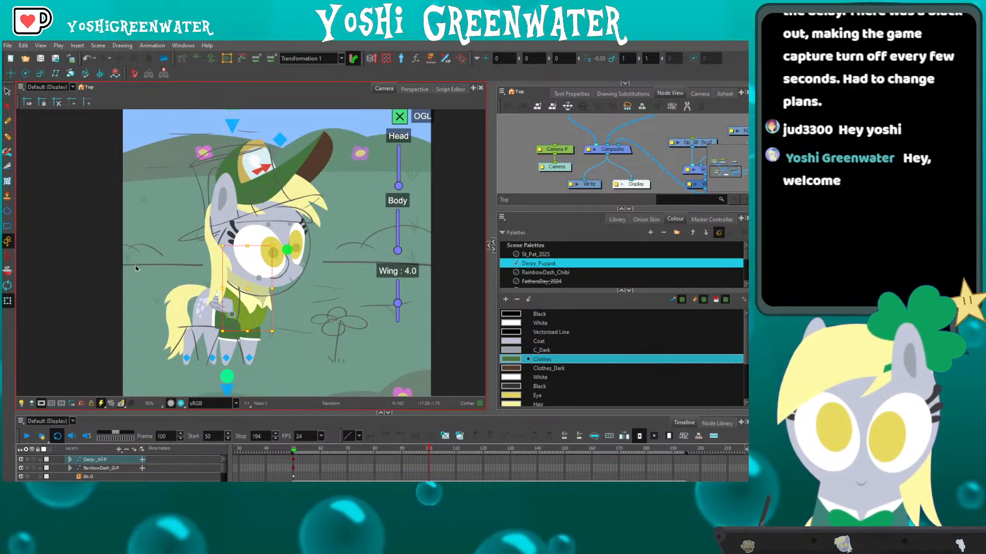
key(Escape)
drag(169, 216, 194, 214)
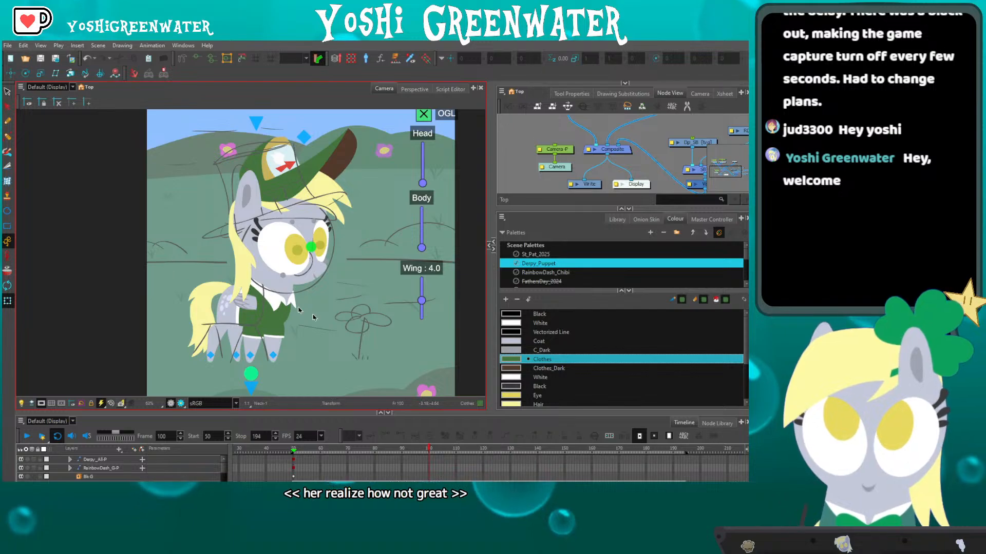
double_click(539, 377)
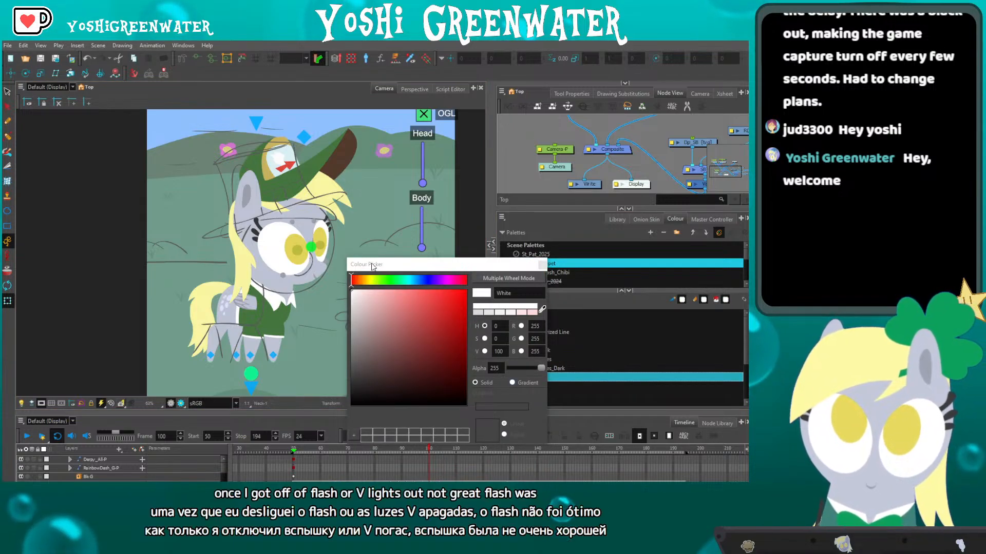
drag(415, 352, 400, 351)
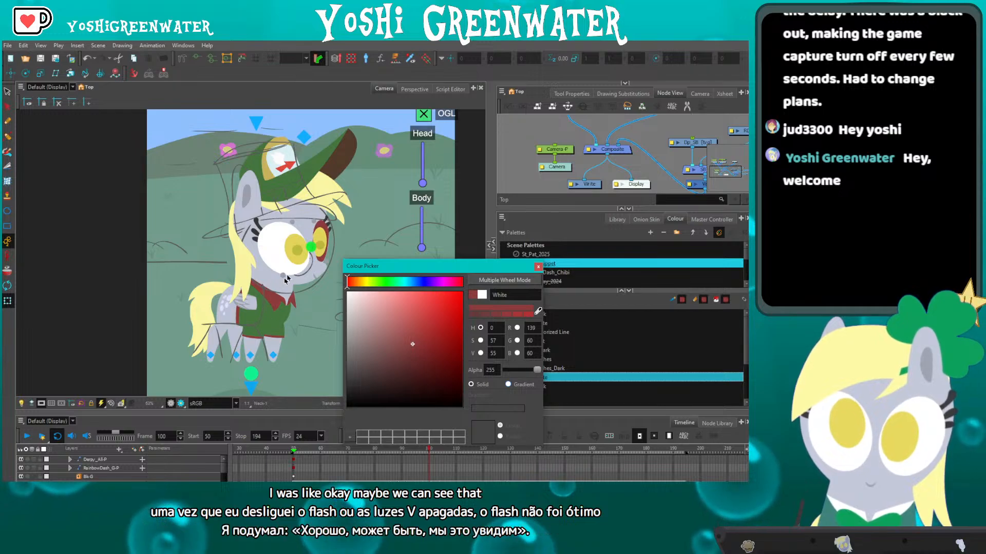
drag(364, 268, 354, 252)
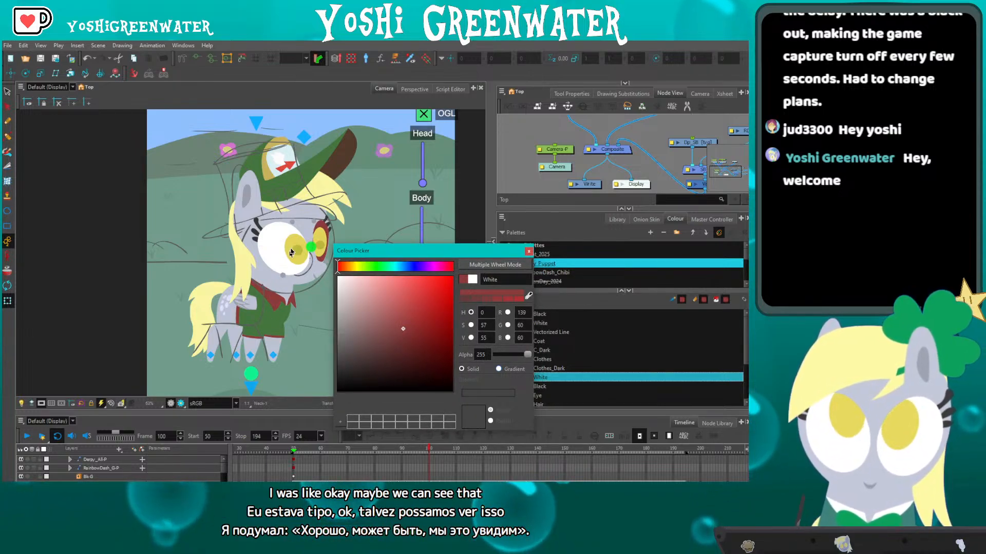
drag(400, 327, 418, 327)
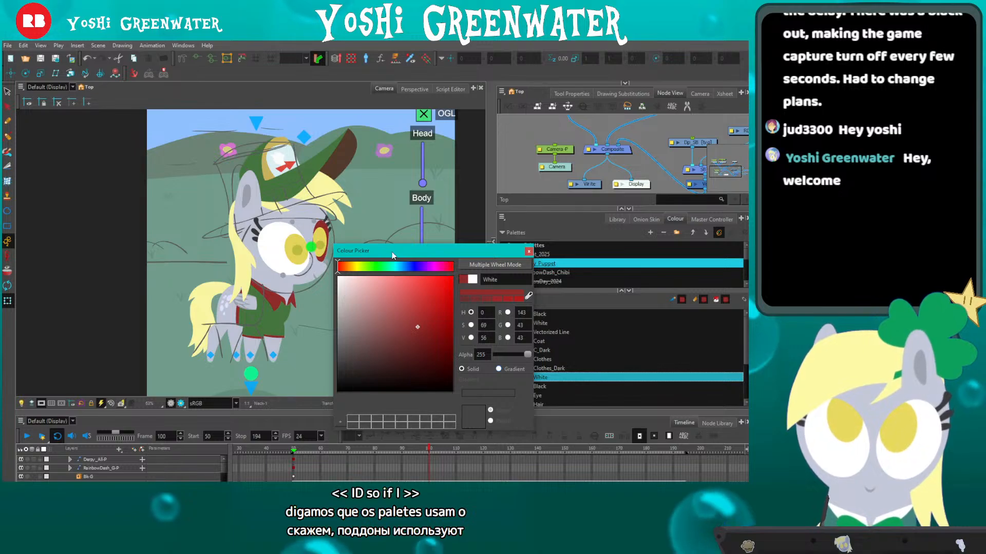
drag(392, 255, 399, 272)
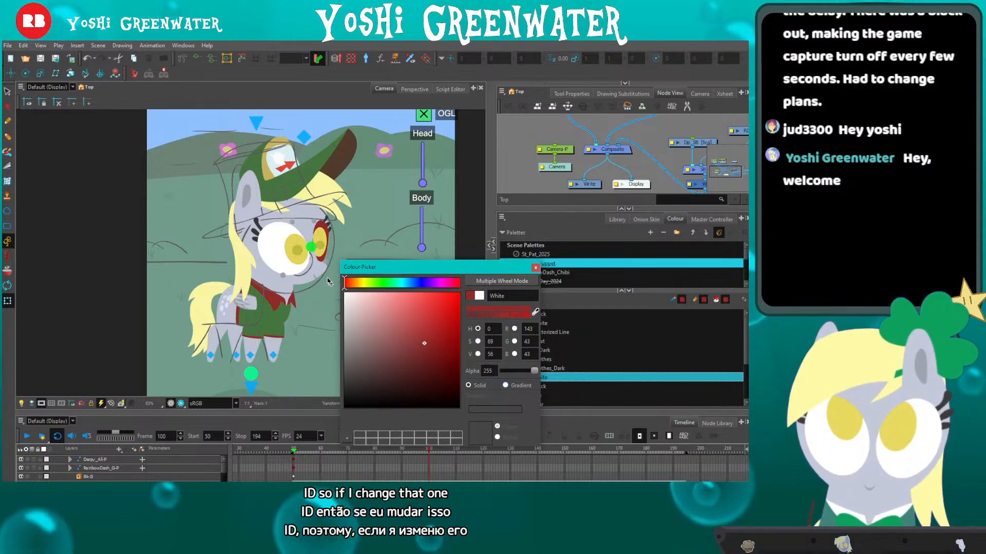
Change the collar's White swatch to a muted teal green, RGB 63, 155, 122, and close the colour picker.
click(386, 284)
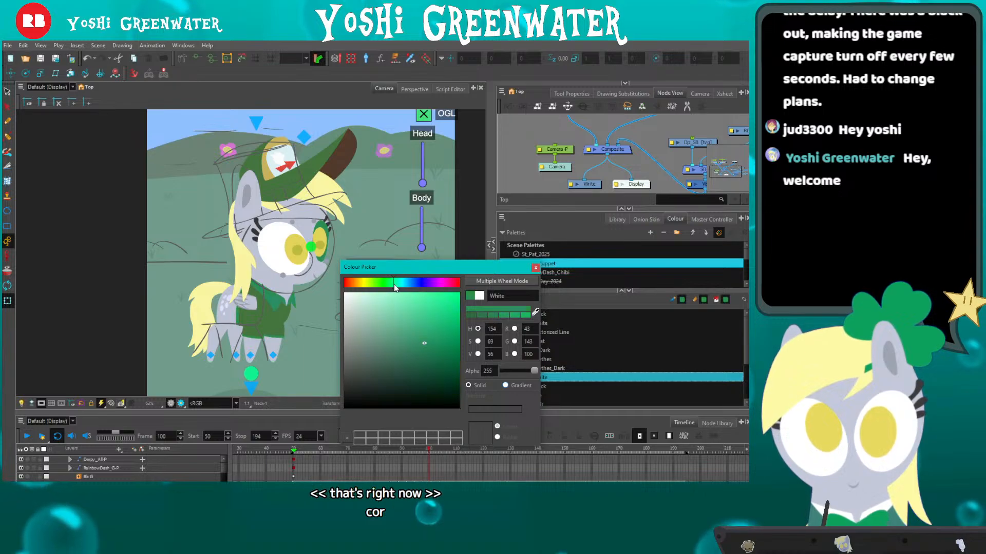
scroll(254, 325, up, 3)
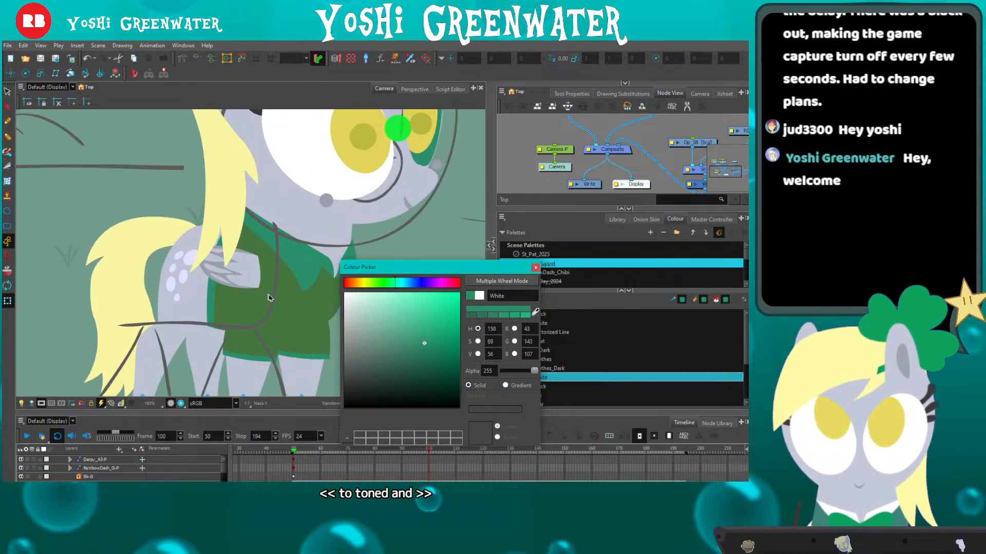
drag(268, 293, 244, 214)
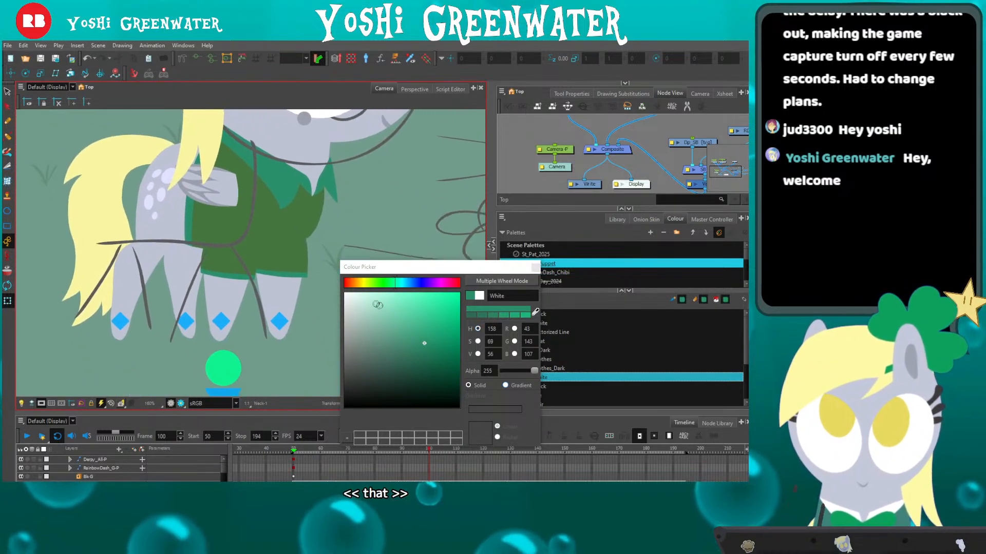
click(420, 334)
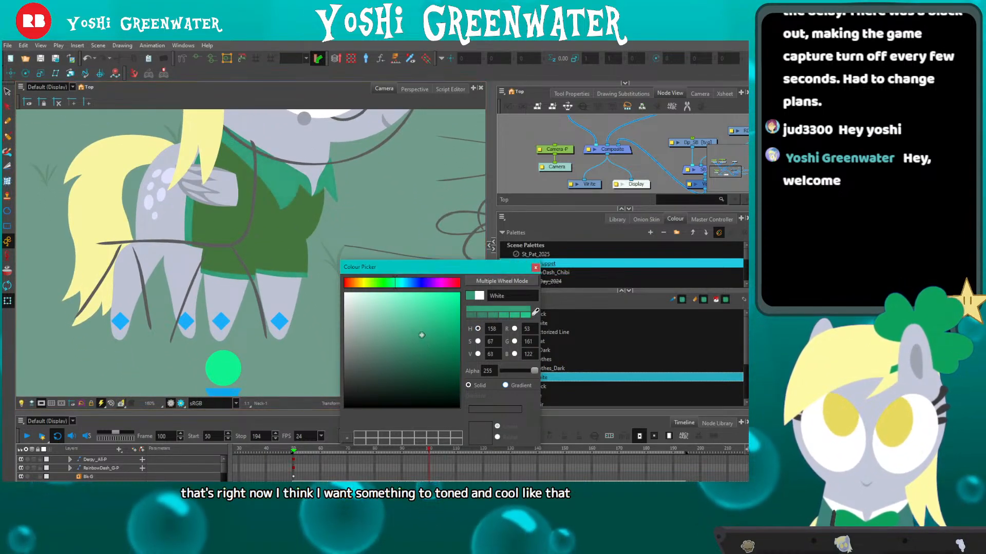
click(412, 337)
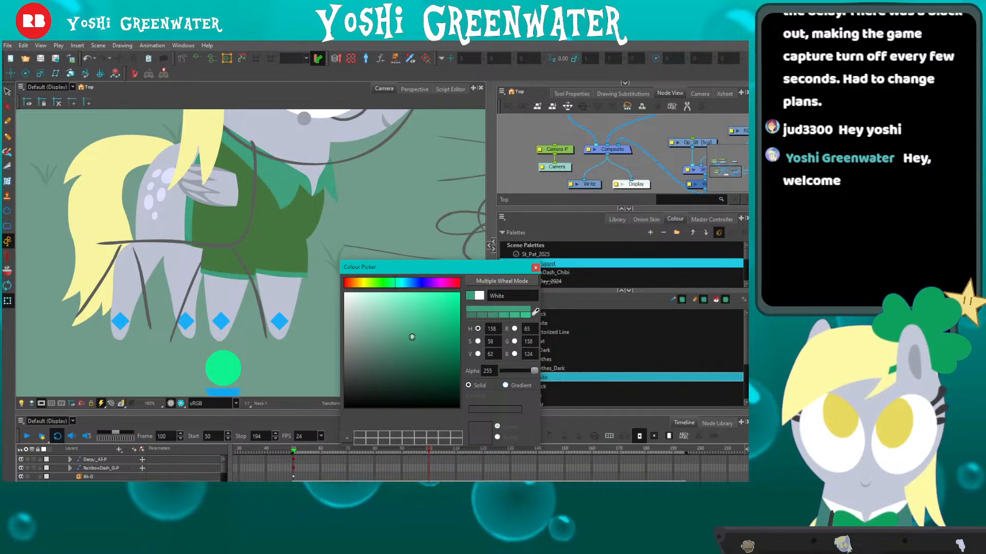
drag(414, 268, 380, 304)
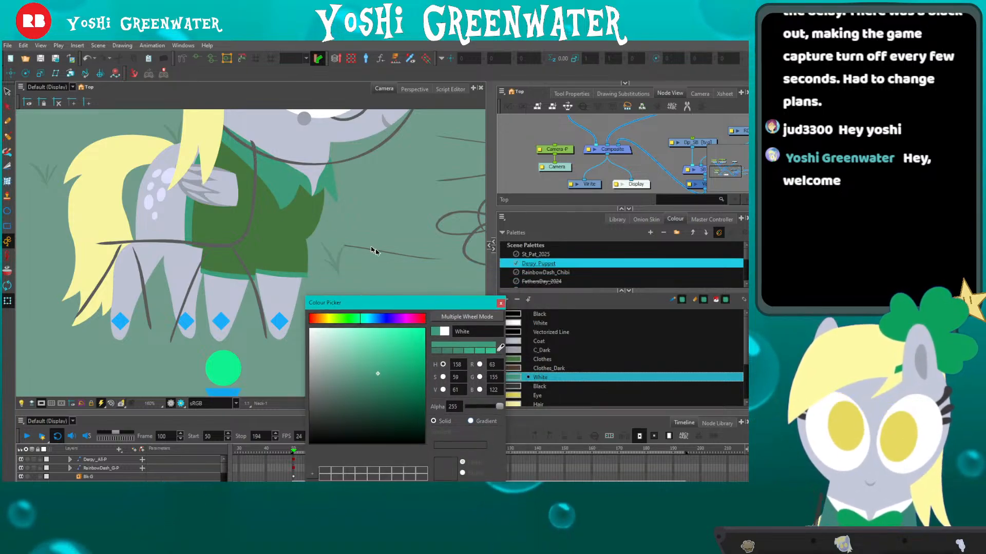
click(500, 304)
Select the white of Derpy's far eye and show its drawing in the Drawing view beside the camera view.
drag(377, 216, 347, 399)
drag(234, 226, 210, 226)
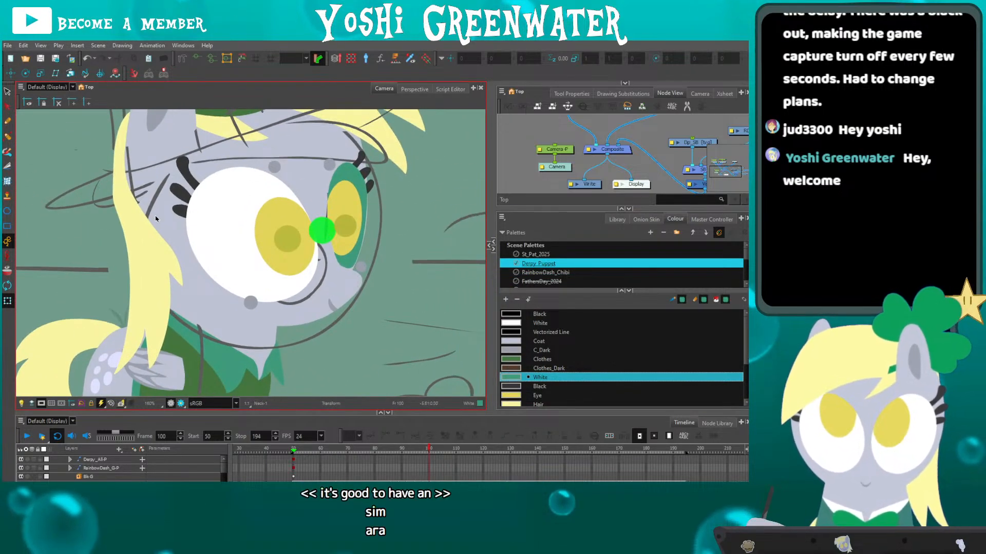
click(357, 175)
drag(489, 222, 362, 222)
scroll(430, 252, up, 6)
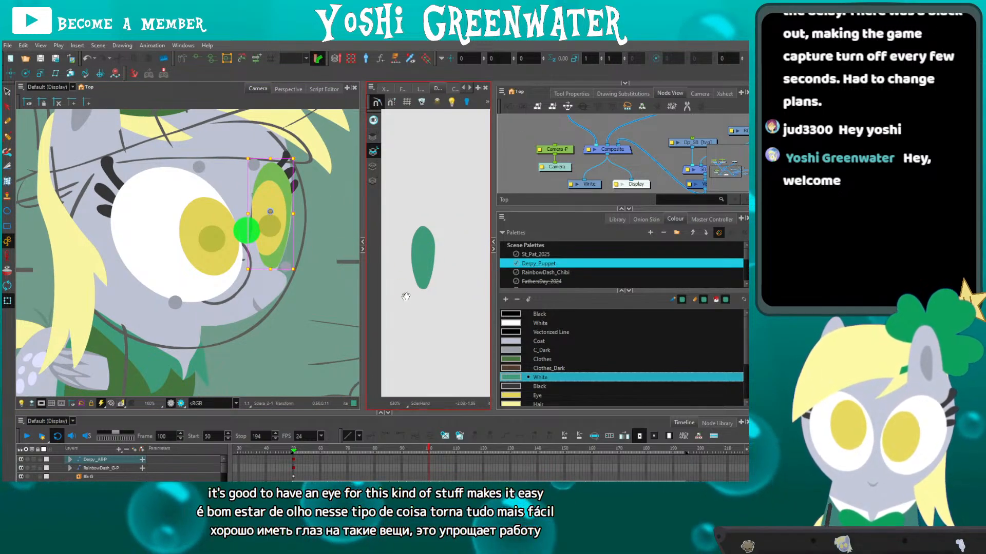
drag(405, 295, 430, 293)
Sample the near eye's white swatch and repaint the far eye's shape with it.
key(d)
alt+click(158, 206)
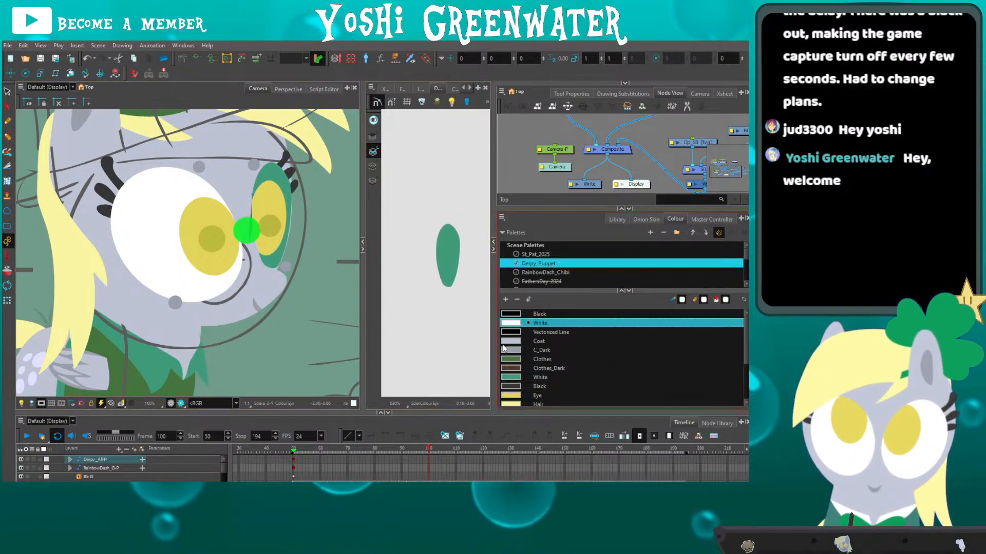
scroll(510, 329, down, 3)
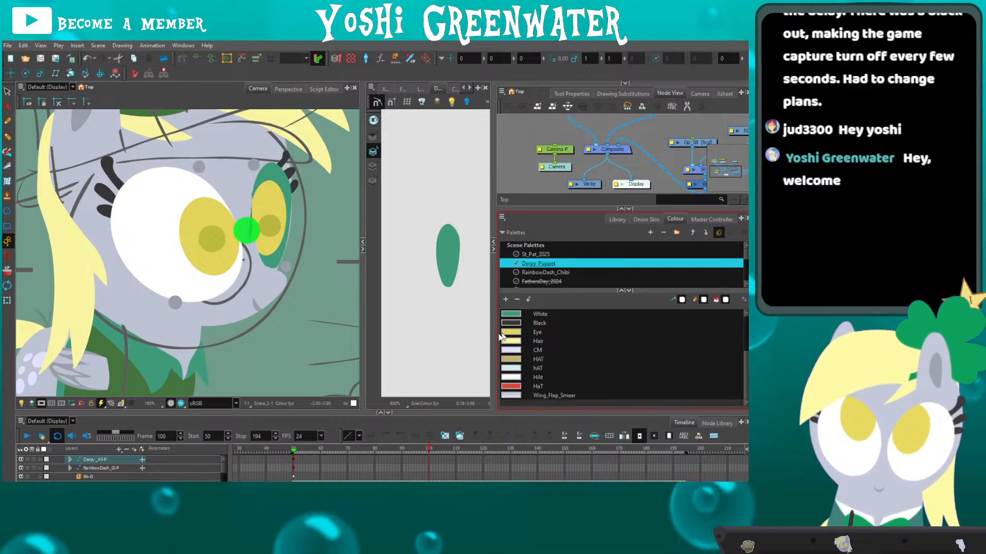
drag(158, 310, 159, 294)
alt+click(155, 354)
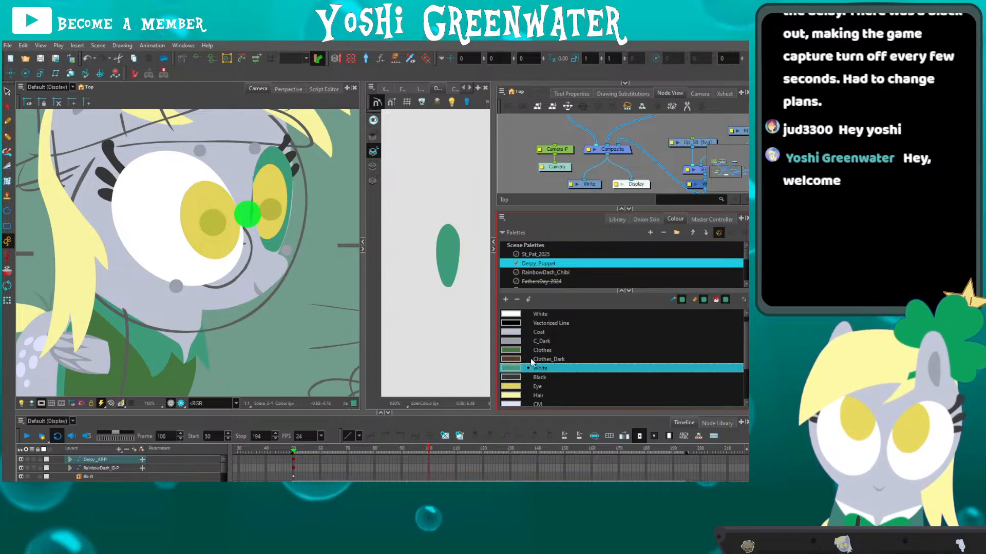
alt+click(164, 218)
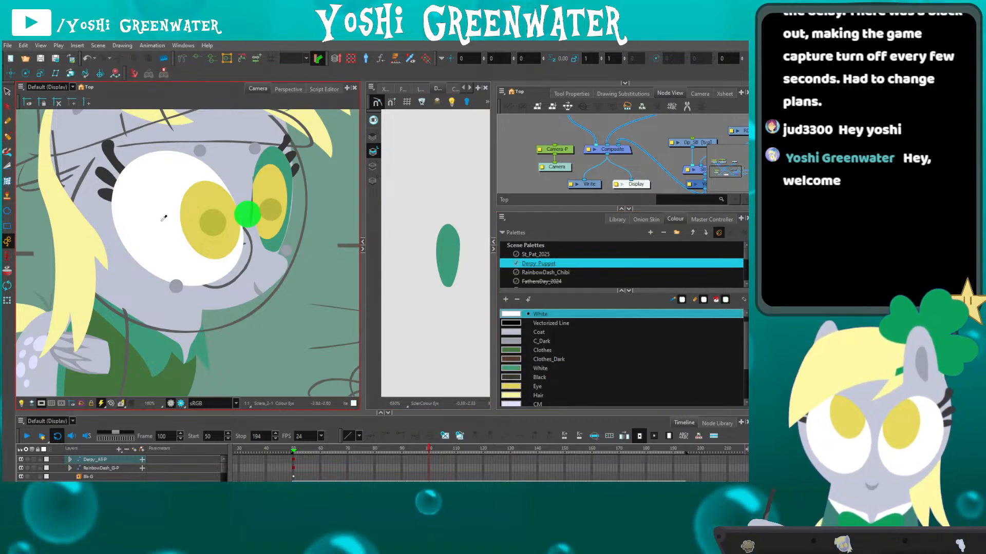
click(446, 259)
drag(319, 254, 321, 216)
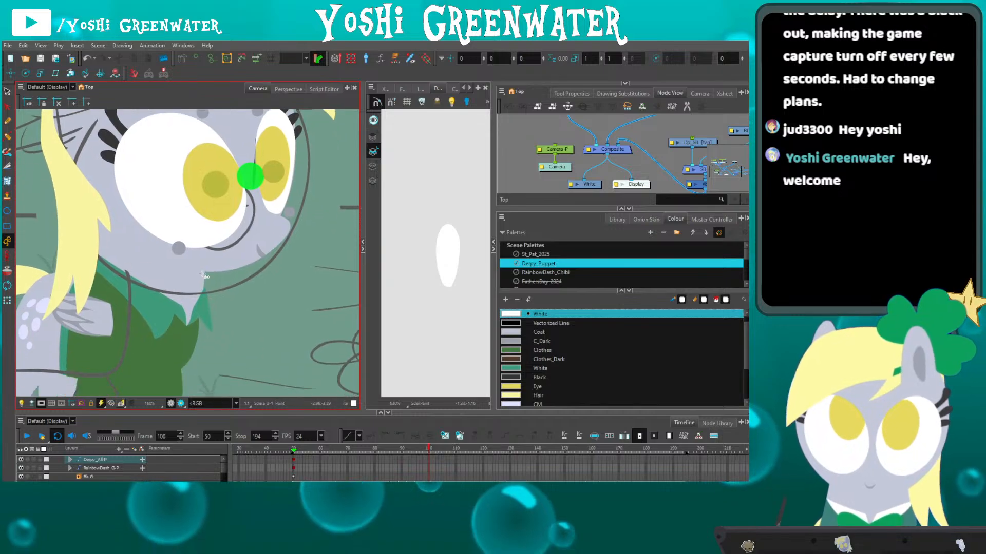
Rename the near eye's White swatch in Derpy_Puppet to Eye_White.
double_click(532, 315)
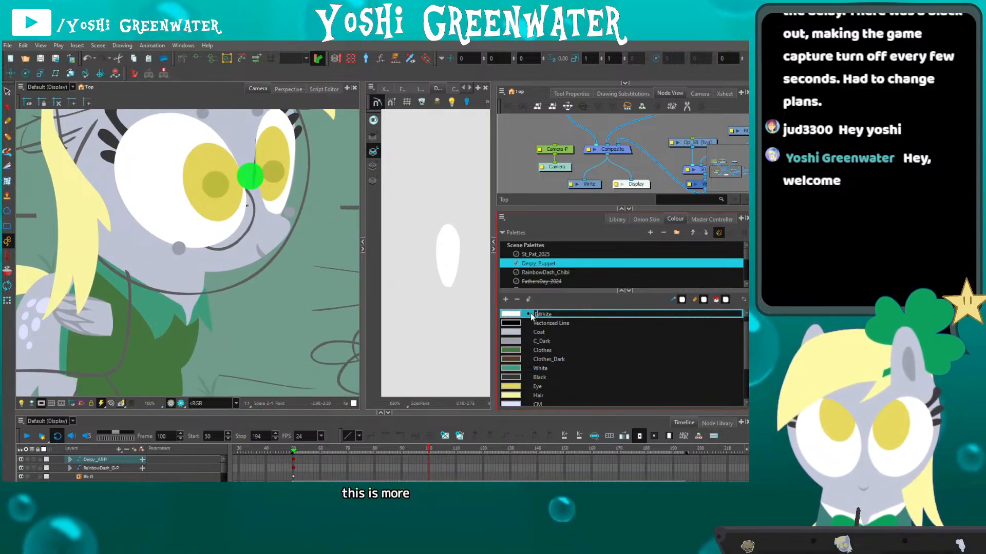
text(E)
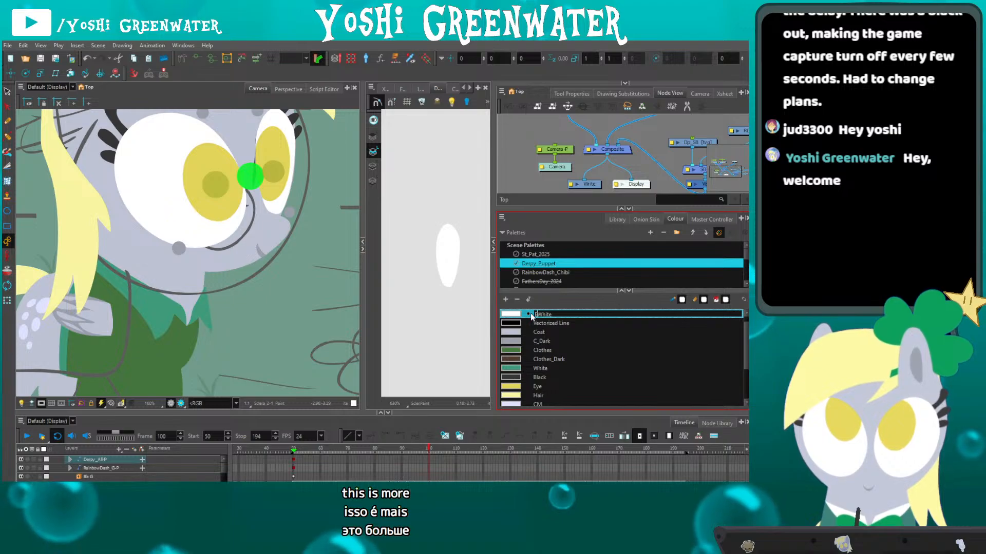
text(ye_)
key(Tab)
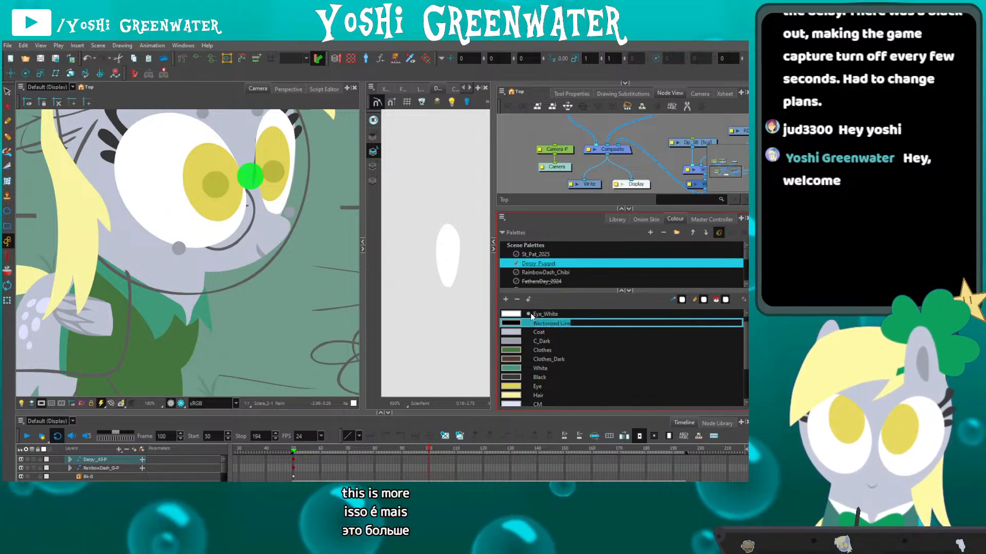
Make the Node View taller, collapse the Drawing view and return to the Transform tool.
click(515, 208)
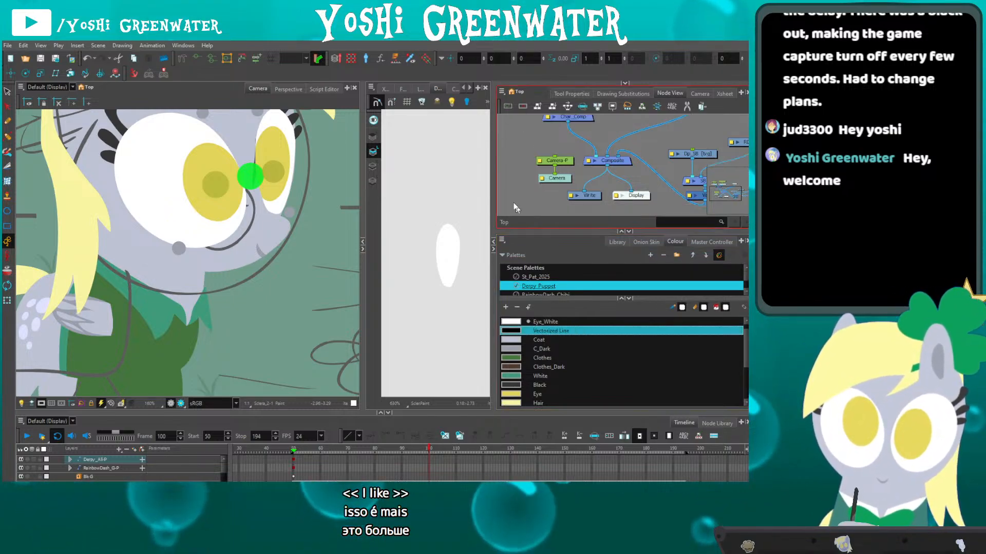
click(513, 204)
drag(510, 200, 472, 236)
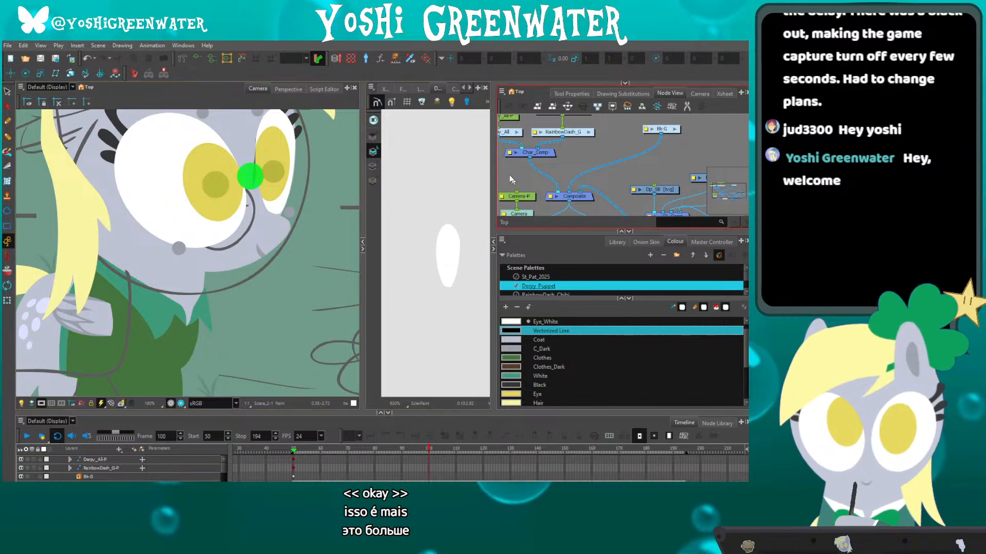
click(363, 249)
click(8, 300)
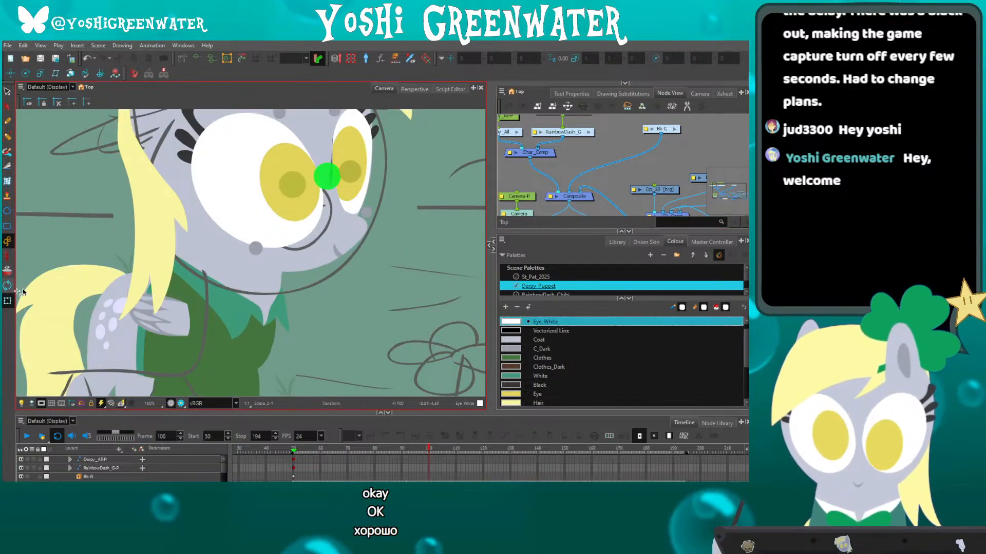
drag(521, 231, 528, 271)
Check Derpy's recoloured shirt, collar and trim in the render view, and return to the OpenGL view.
click(181, 403)
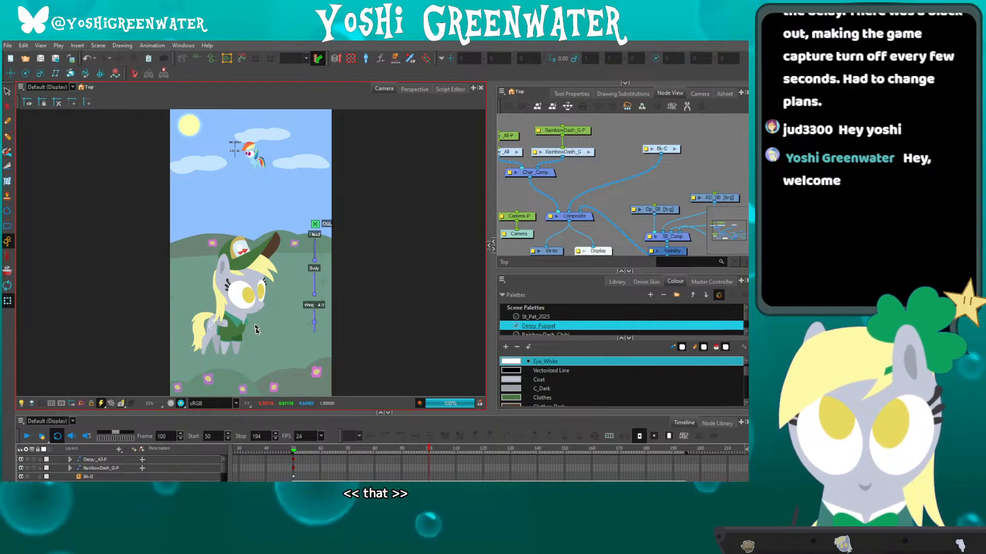
scroll(207, 343, up, 4)
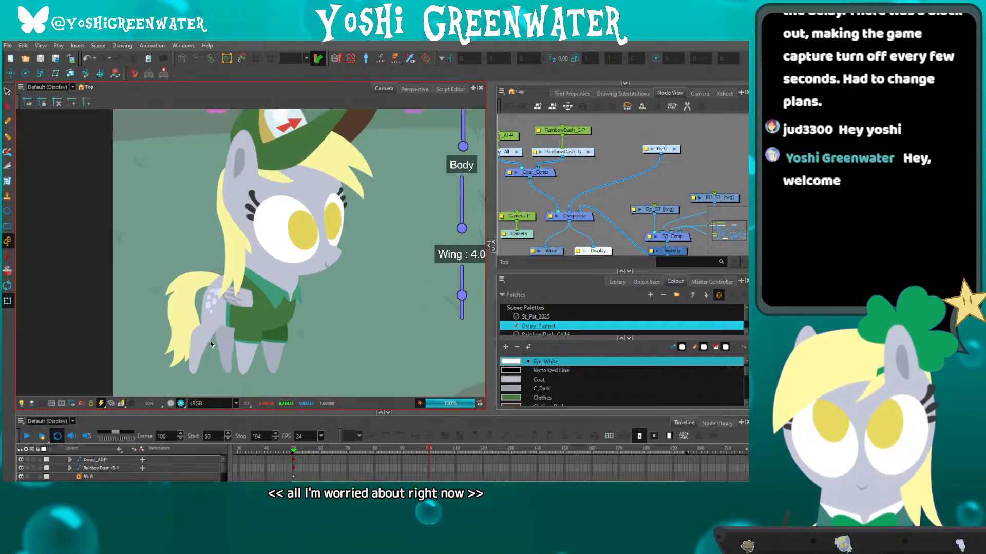
drag(167, 315, 187, 206)
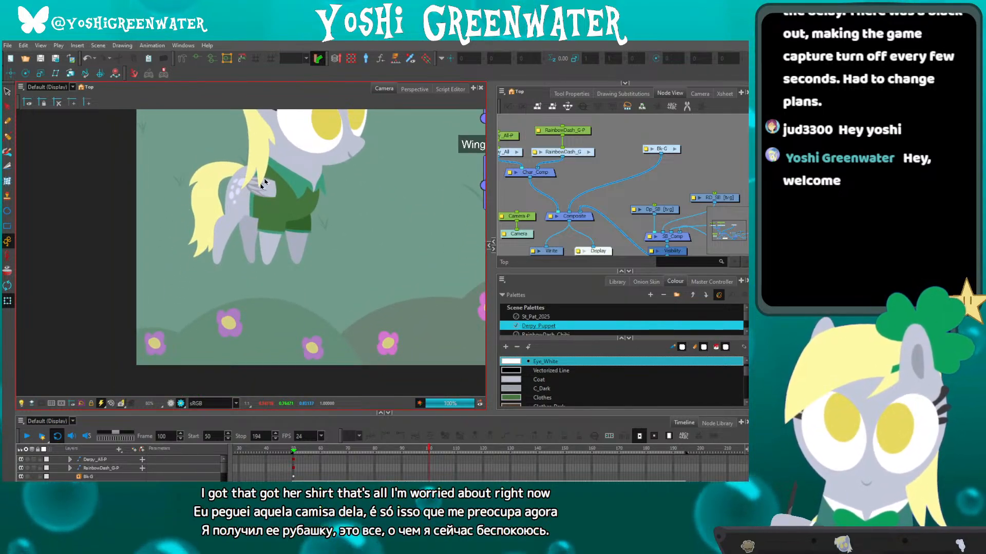
drag(220, 235, 192, 370)
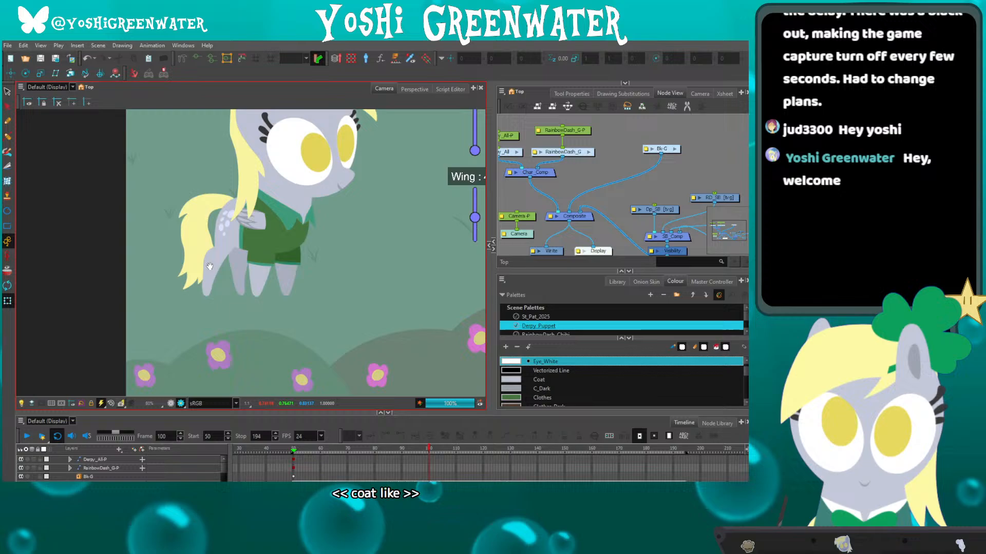
click(171, 404)
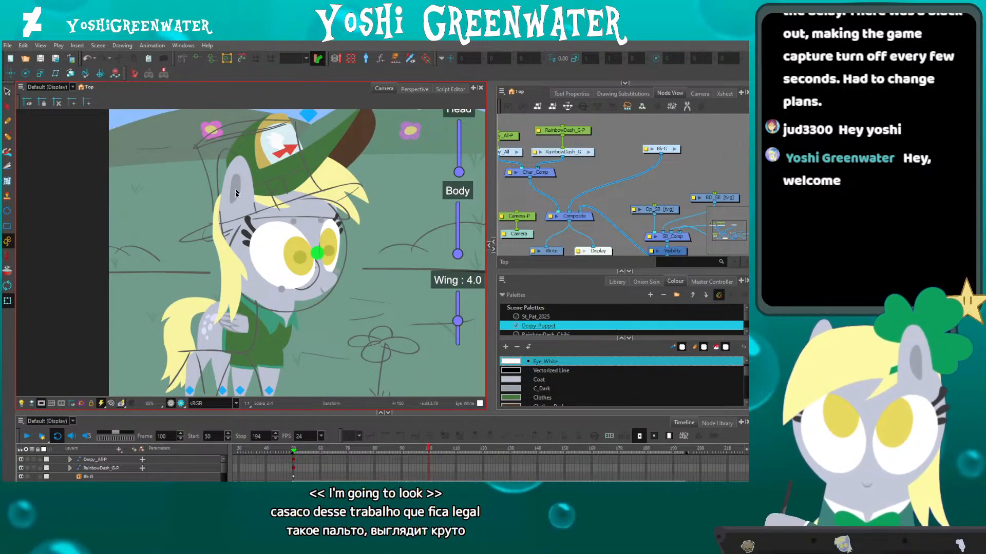
drag(236, 193, 223, 242)
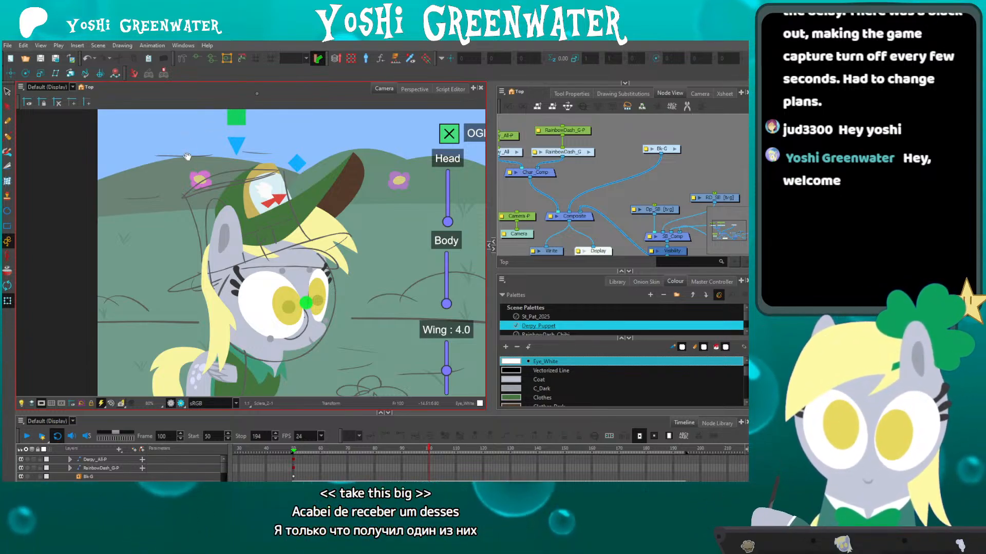
drag(188, 157, 225, 192)
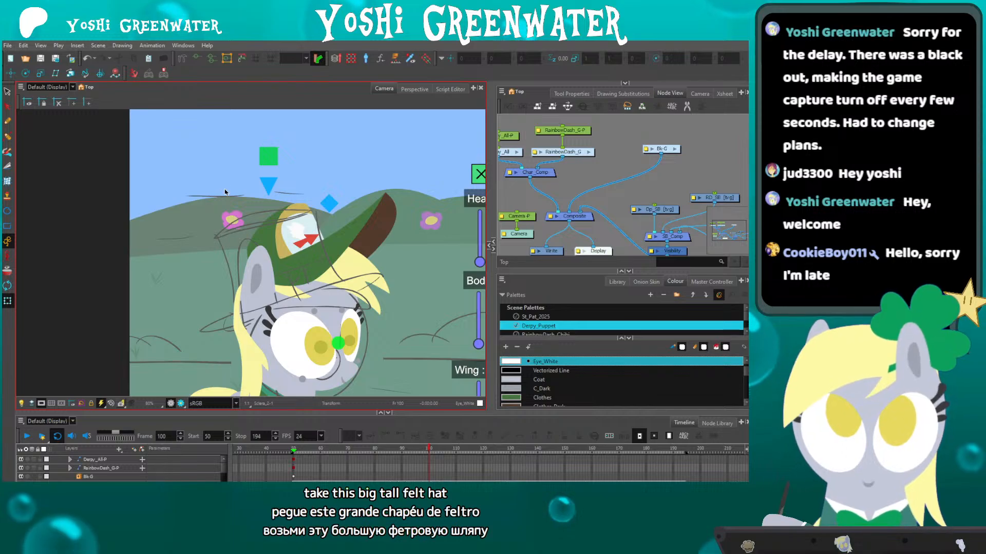
scroll(251, 107, down, 3)
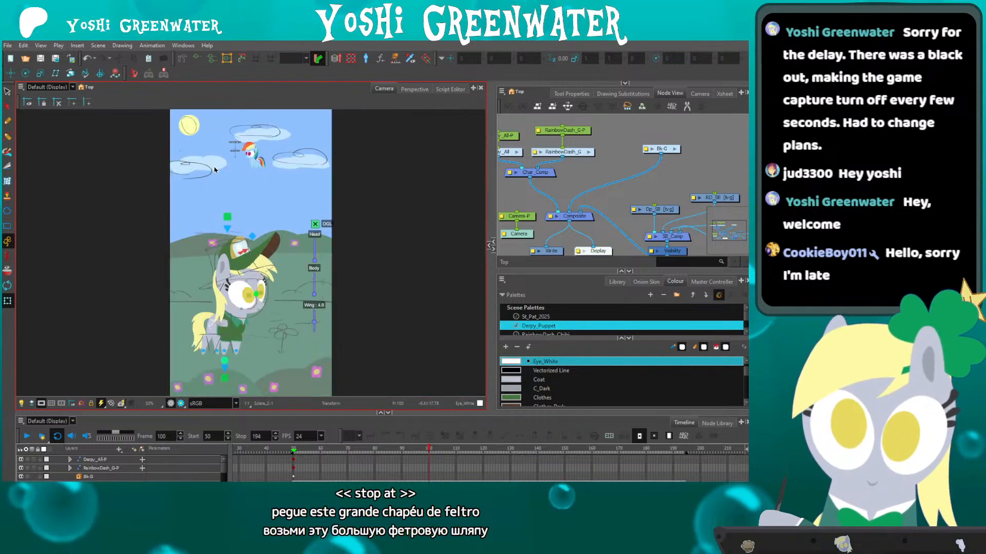
Collapse the Colour view so the Node View fills the full height of its column.
drag(520, 271, 526, 338)
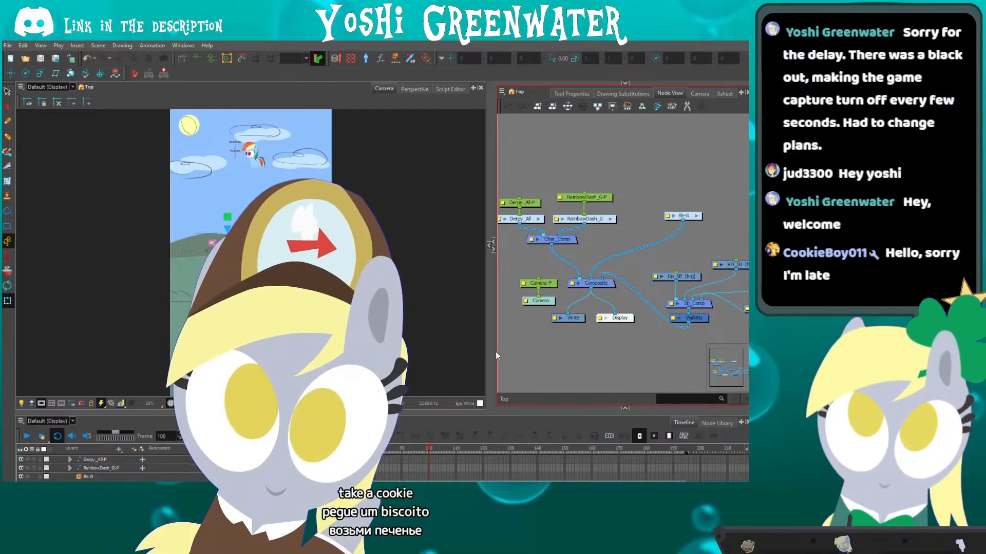
click(182, 93)
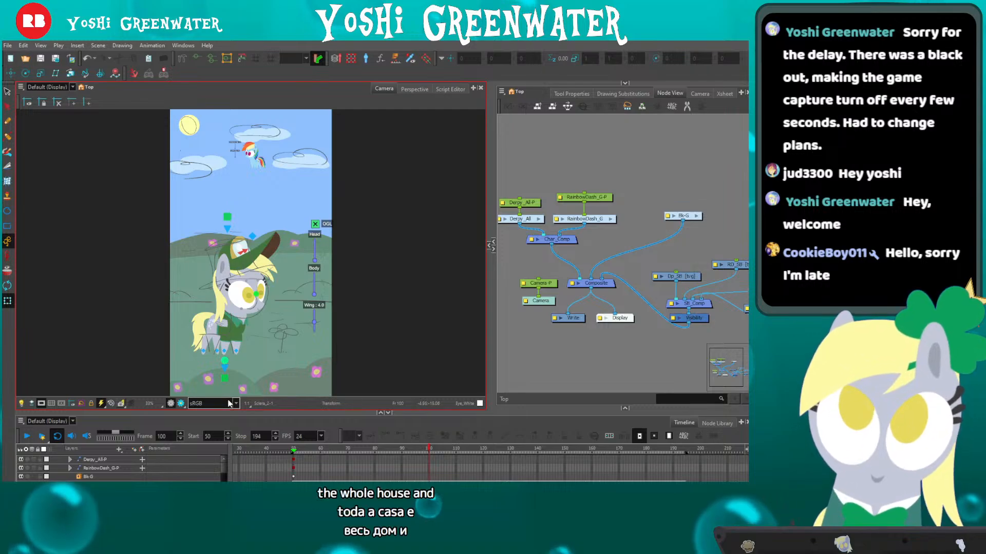
drag(226, 412, 226, 410)
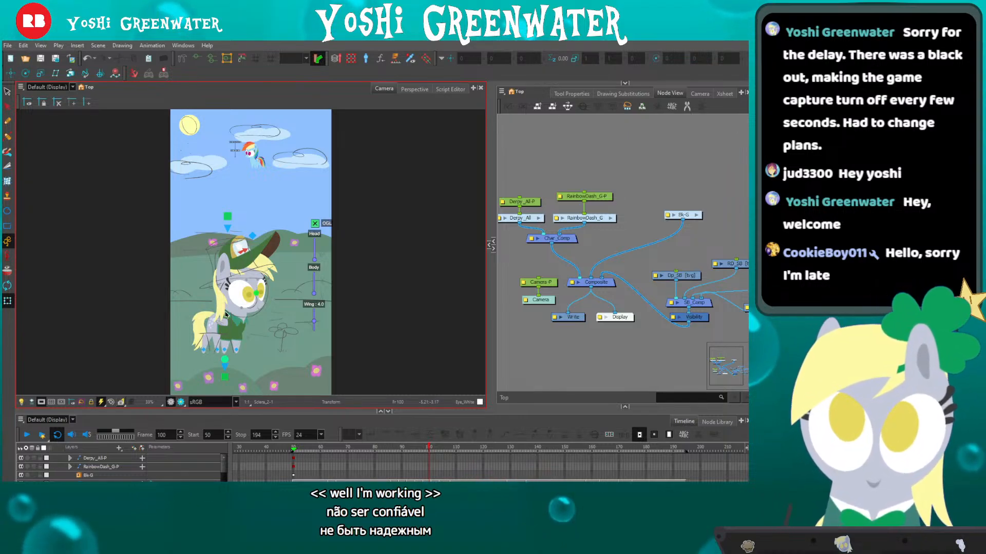
Disable Char_Comp and the Bk-G group to play the storyboard sketch alone, and re-enable both nodes.
click(531, 238)
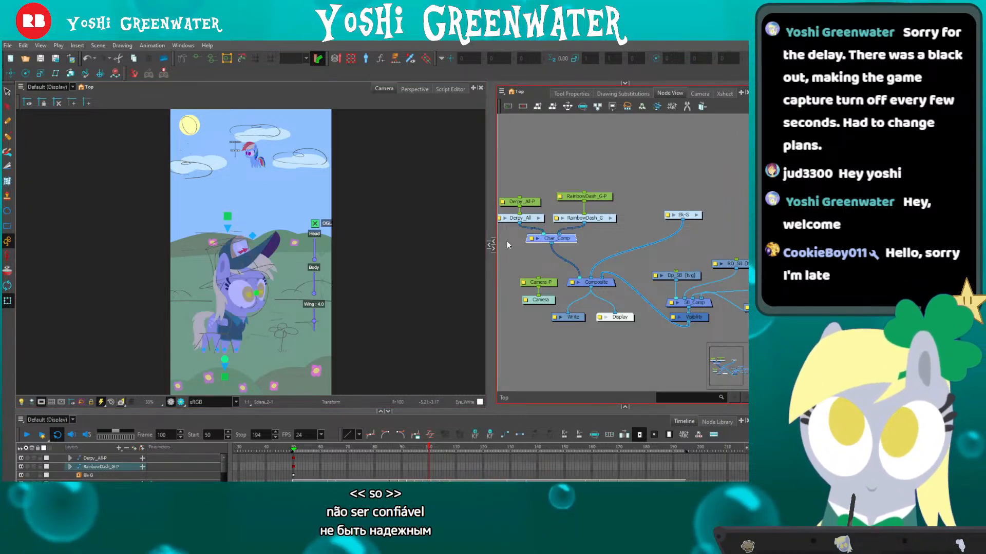
click(667, 215)
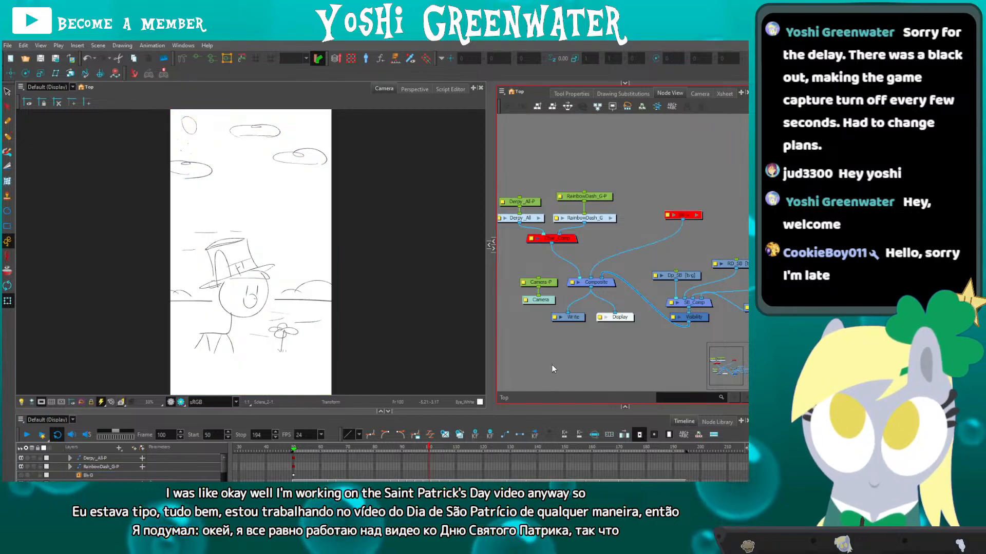
key(Return)
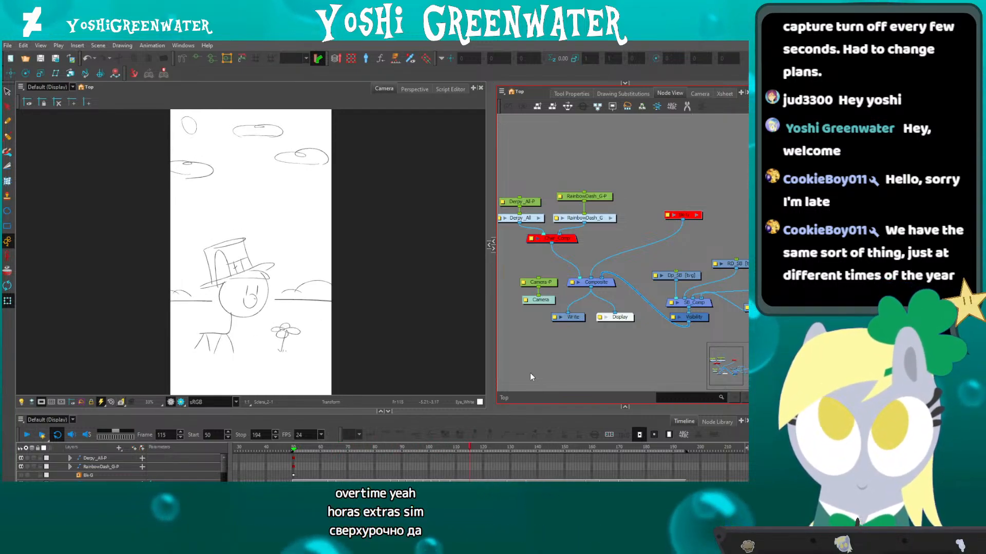
click(554, 238)
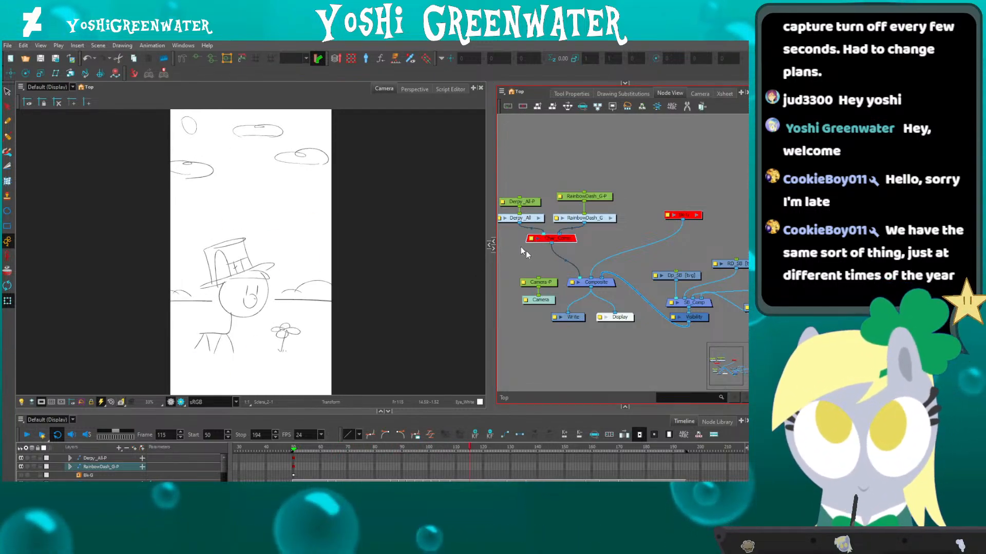
key(a)
click(682, 215)
key(a)
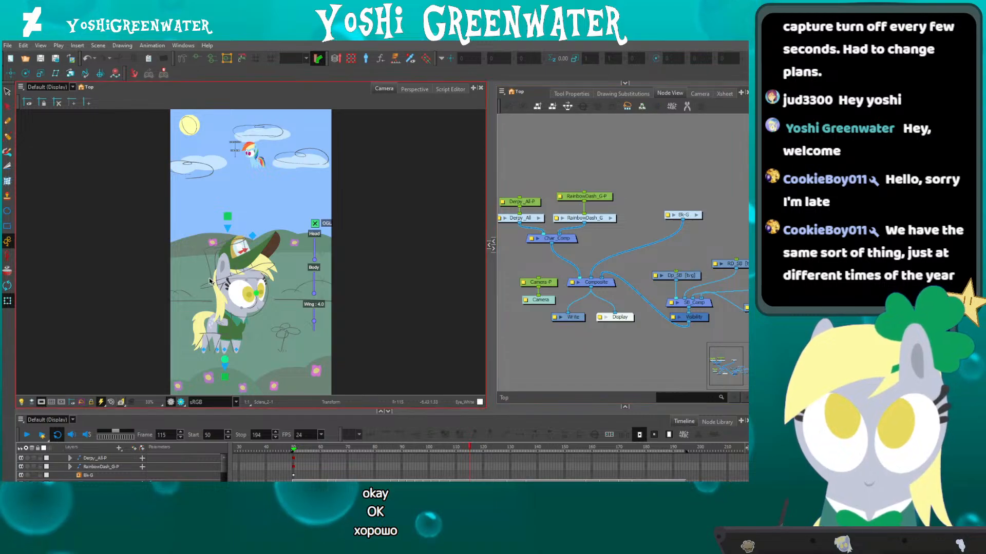
Select the brown back of Derpy's hat, locate its Hat_back node, and swap its drawing to the empty substitution at frame 115.
scroll(215, 280, up, 3)
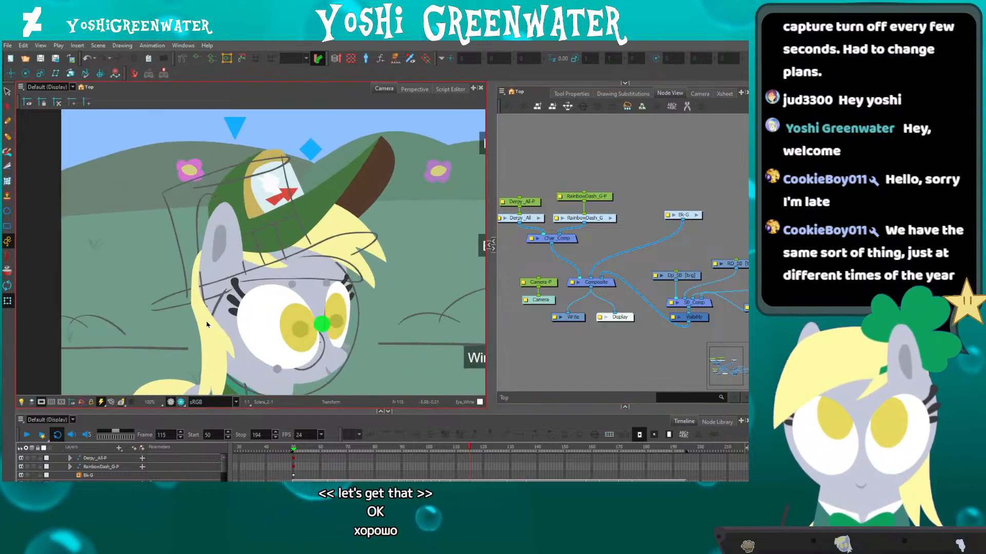
drag(207, 324, 215, 213)
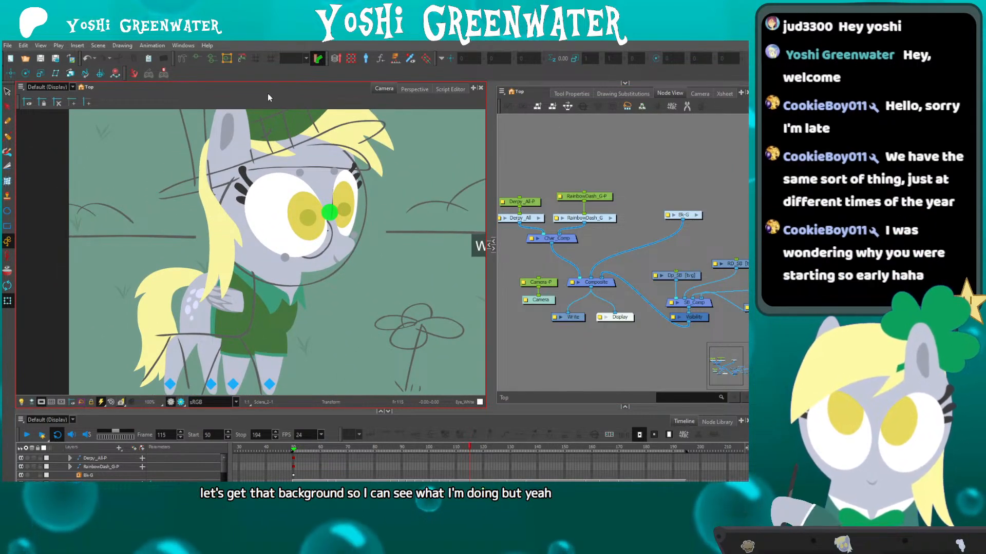
drag(223, 122, 216, 228)
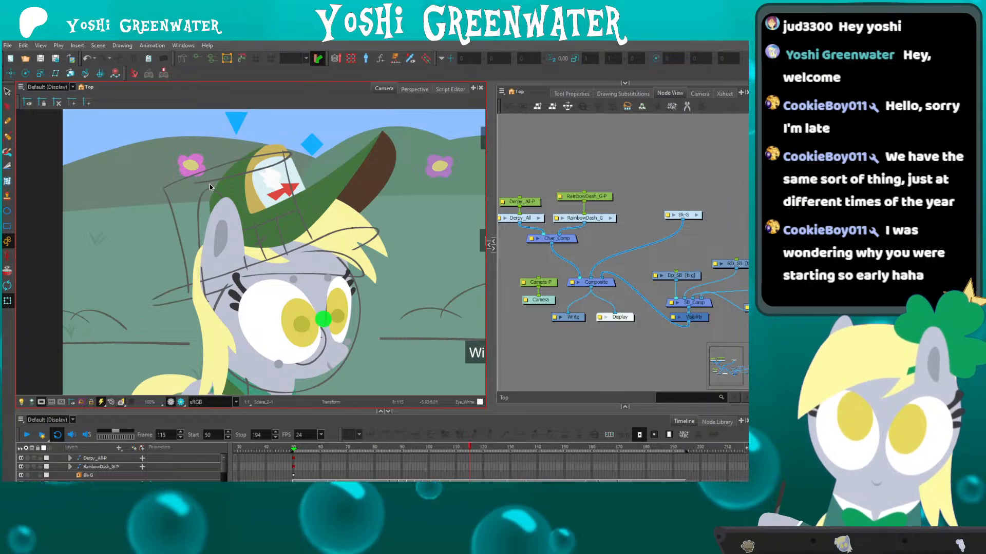
drag(215, 139, 200, 173)
click(319, 218)
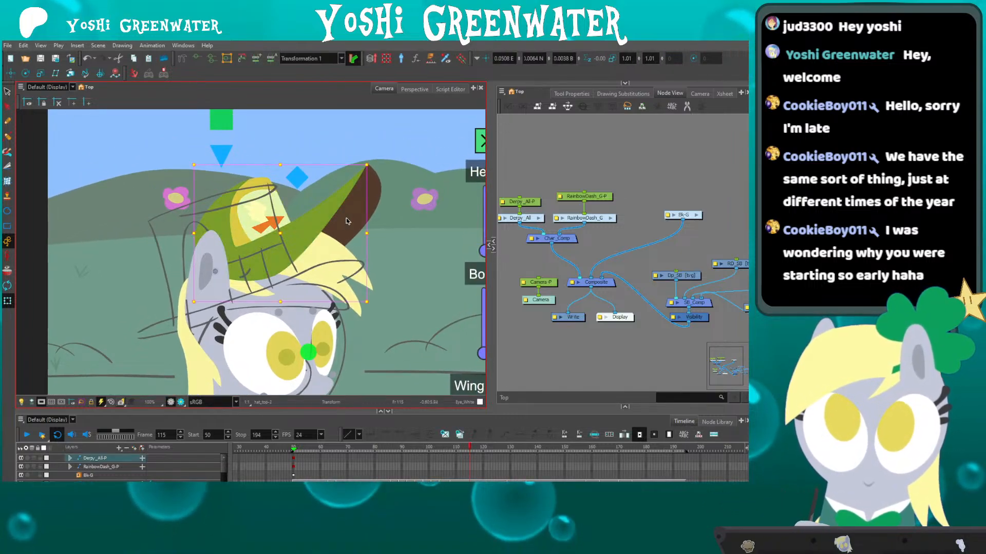
click(347, 221)
drag(563, 208, 524, 195)
key(o)
click(588, 248)
click(590, 244)
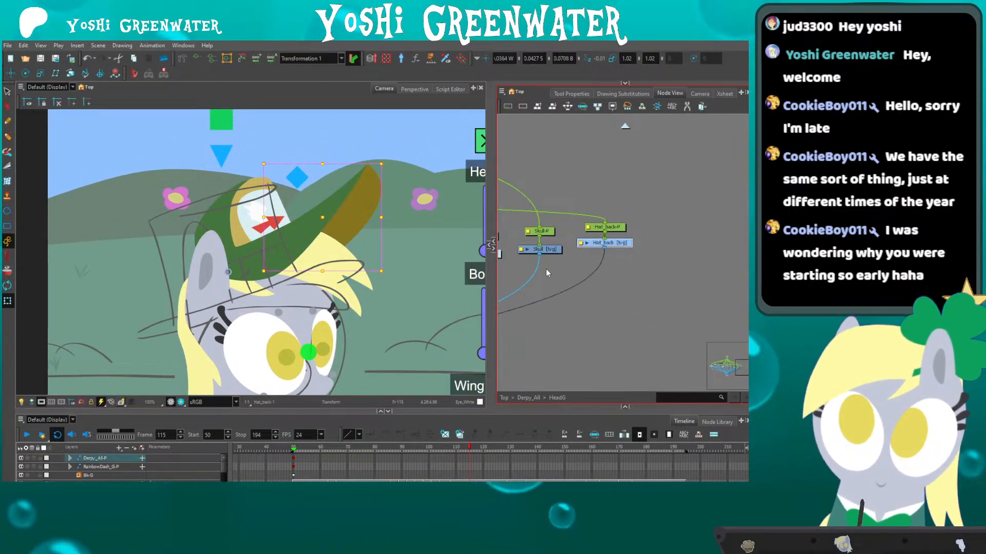
key(])
Select Derpy's hat top and show its drawing substitutions beside a reopened, widened Drawing view.
click(323, 218)
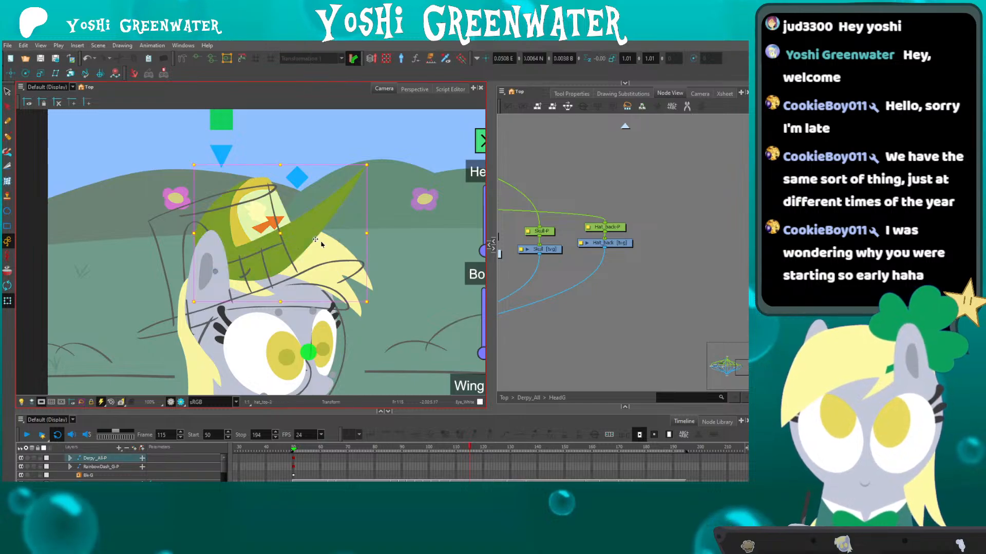
click(491, 249)
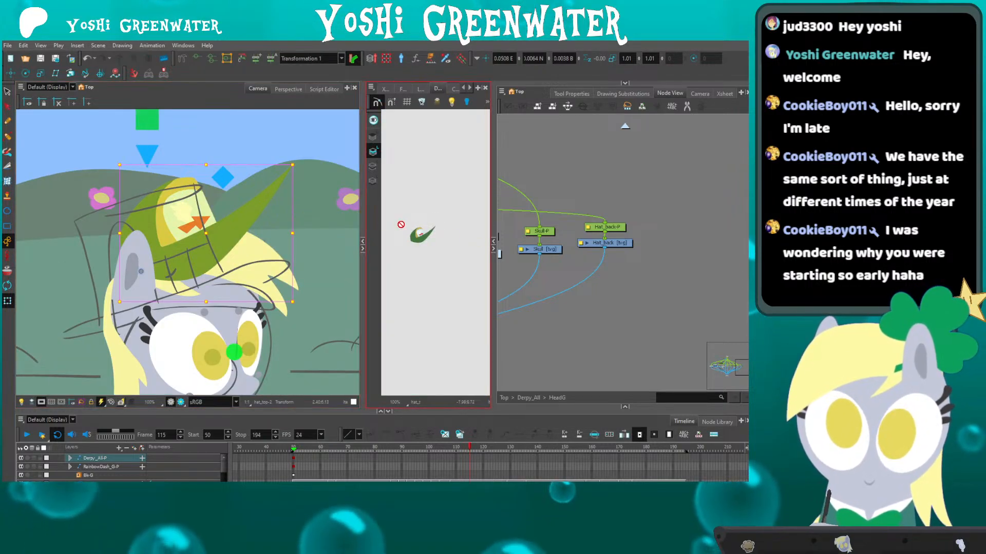
click(623, 94)
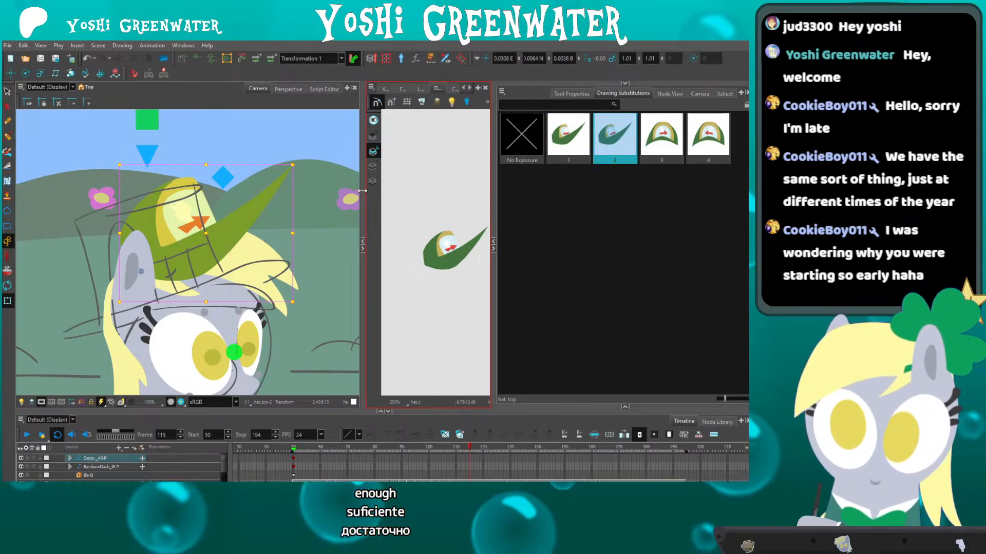
drag(363, 198, 339, 199)
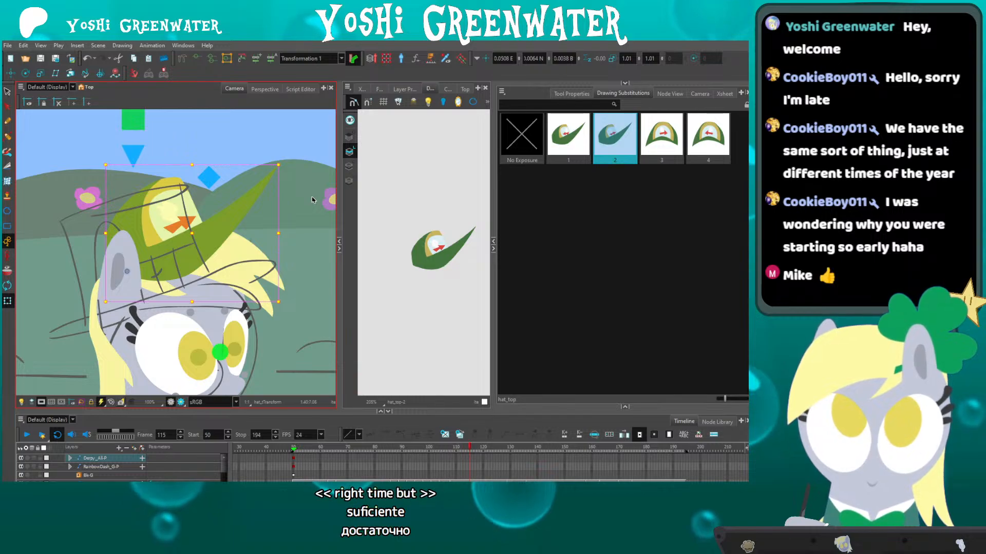
click(261, 436)
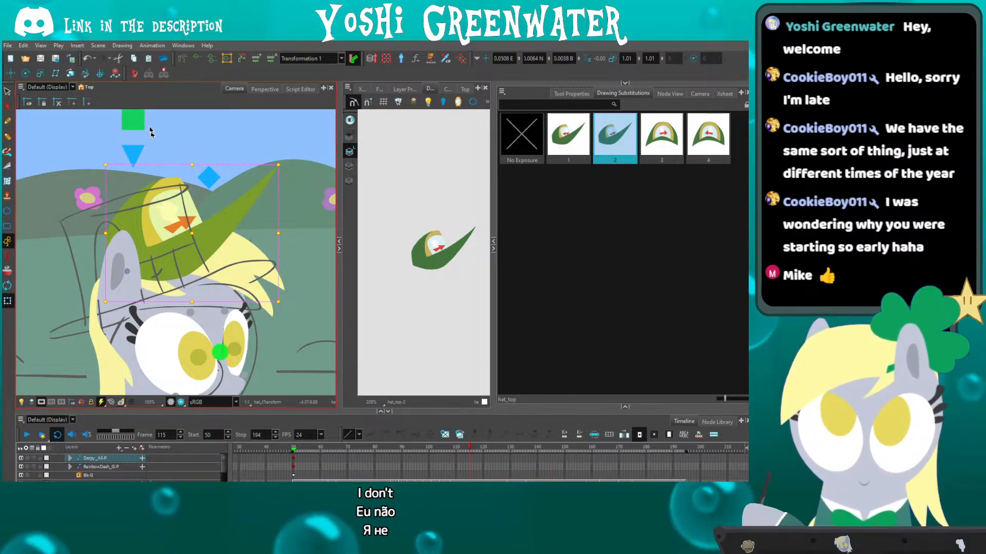
drag(118, 155, 103, 193)
drag(436, 242, 416, 248)
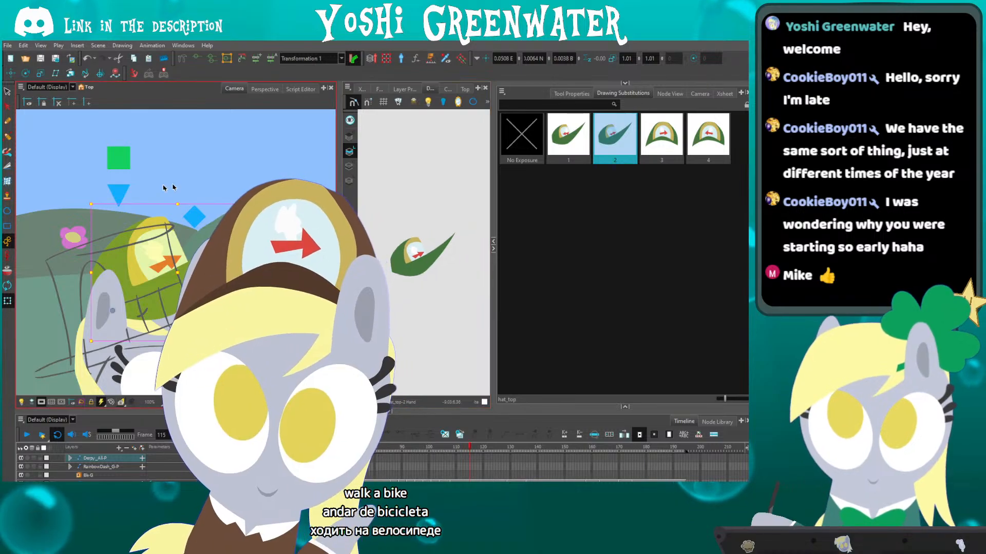
drag(122, 224, 126, 215)
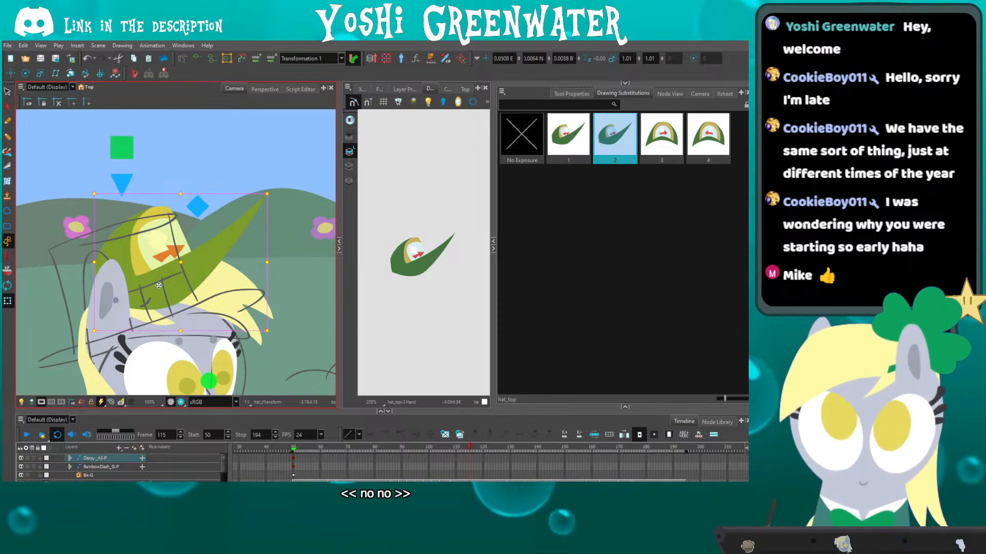
drag(107, 153, 138, 175)
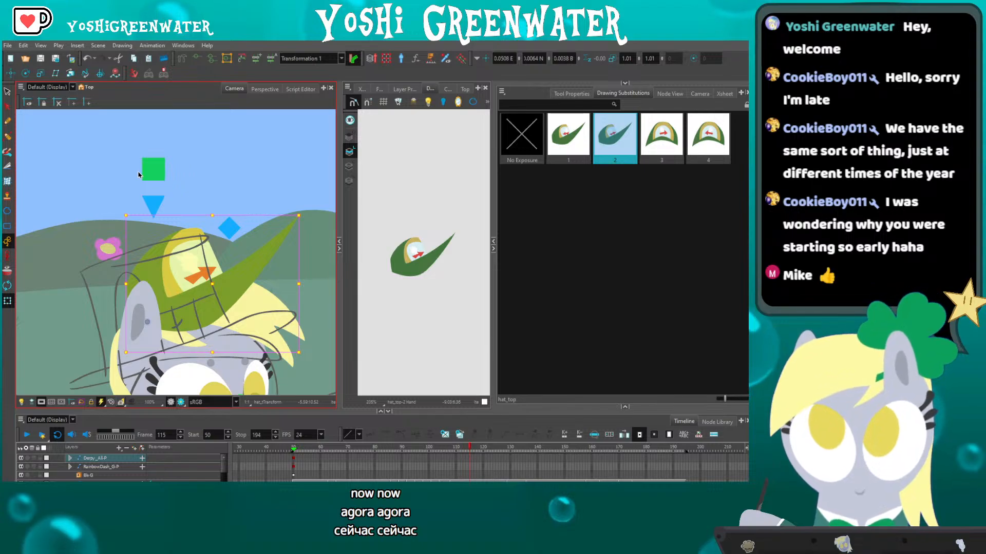
drag(184, 256, 166, 249)
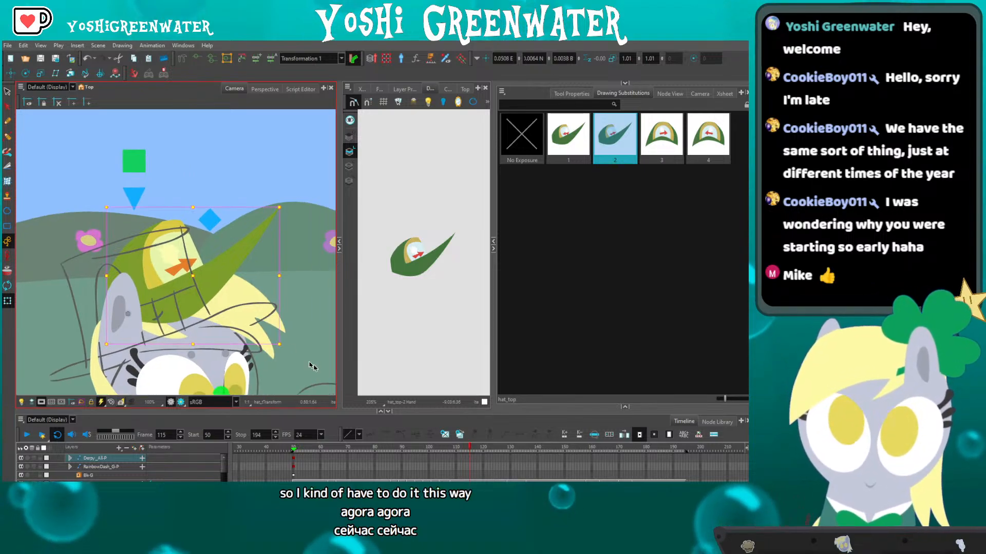
Remove the Hat_back drawing's exposure at frame 50.
click(286, 459)
key(o)
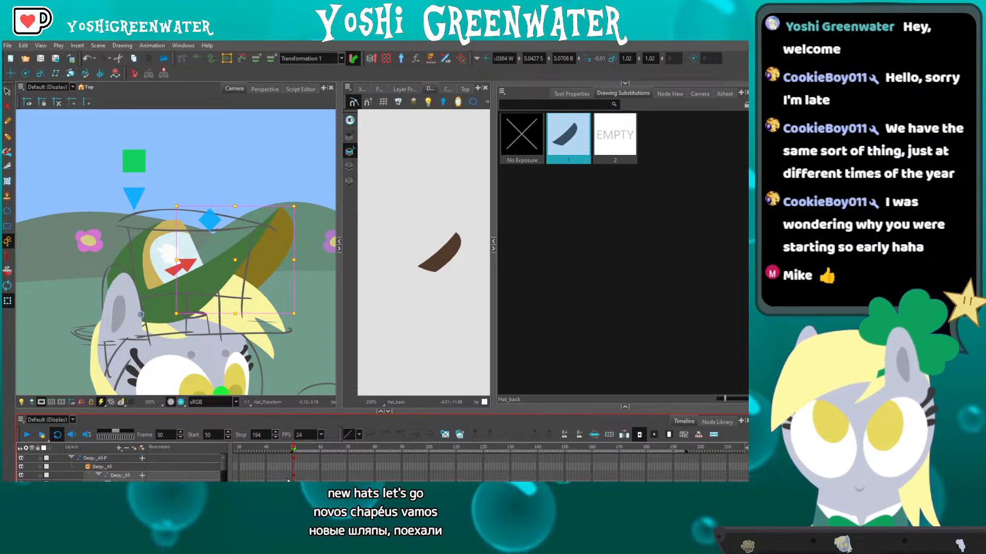
key(Delete)
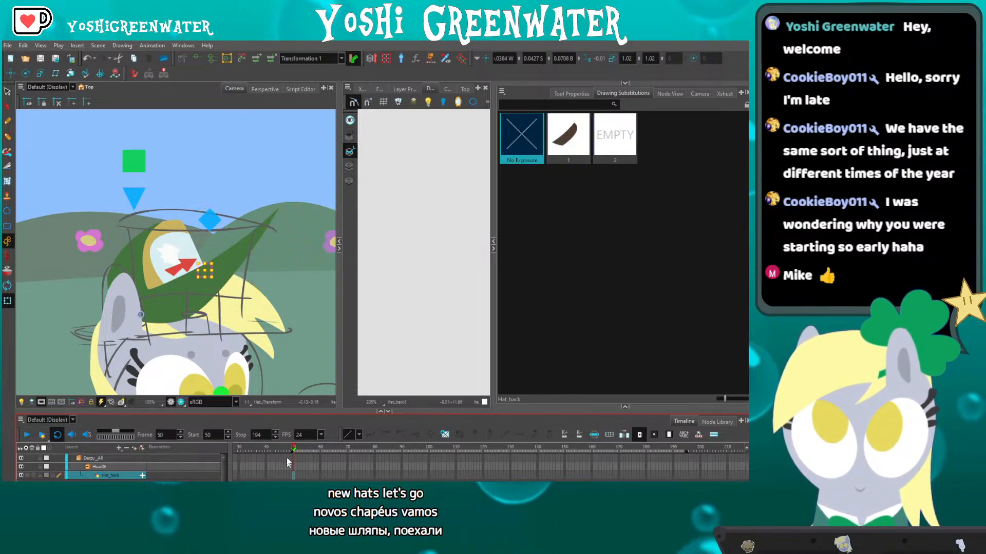
Create a new empty drawing on the hat_top layer at frame 50.
drag(161, 275, 159, 263)
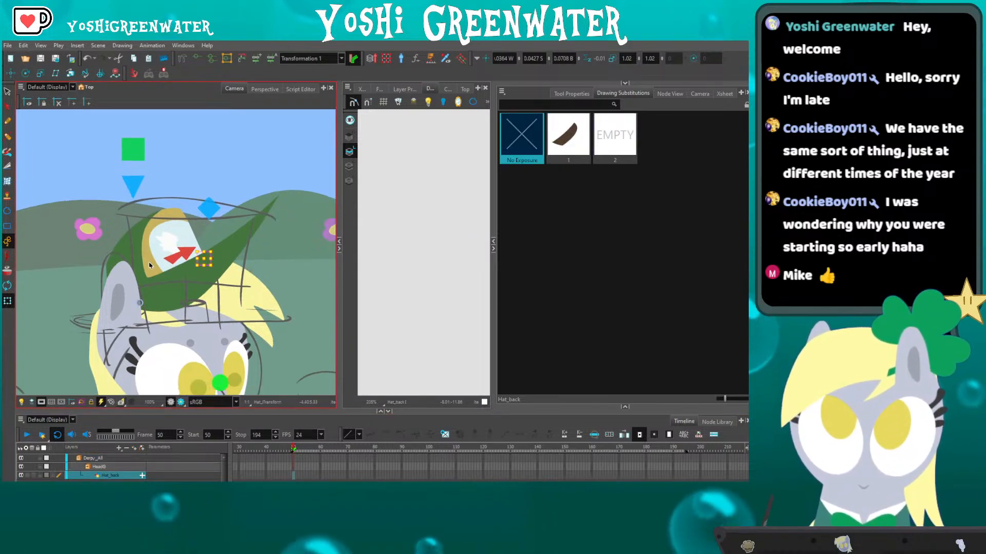
click(161, 286)
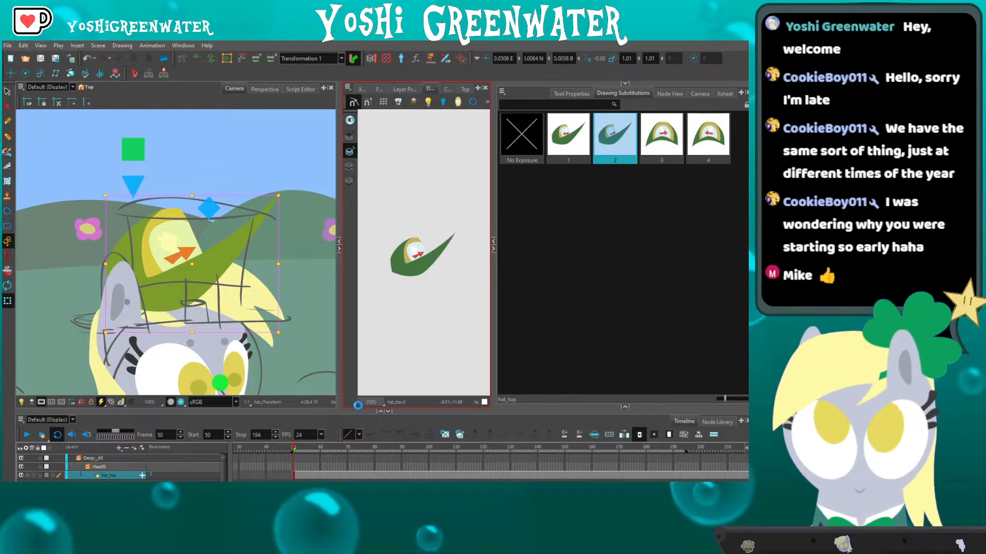
drag(487, 218, 509, 218)
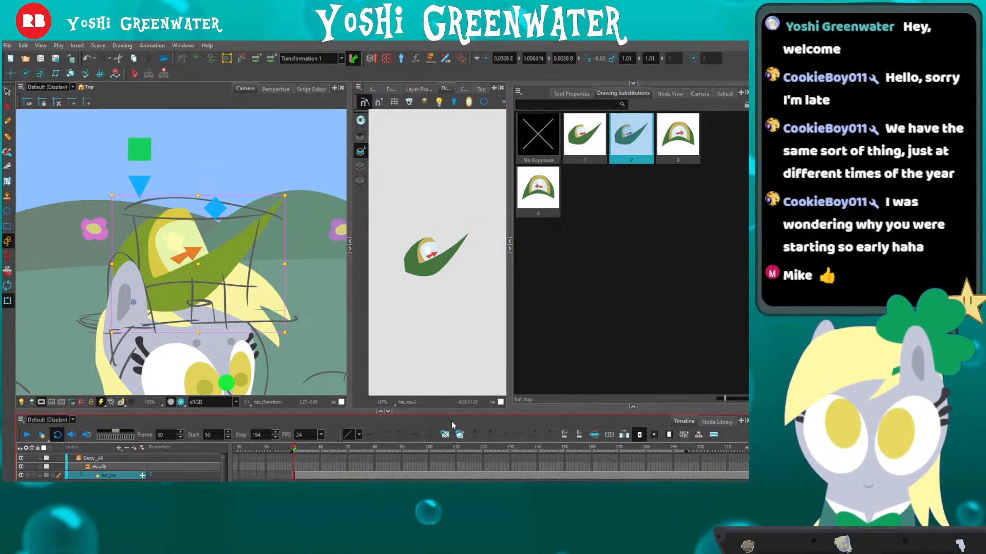
click(445, 435)
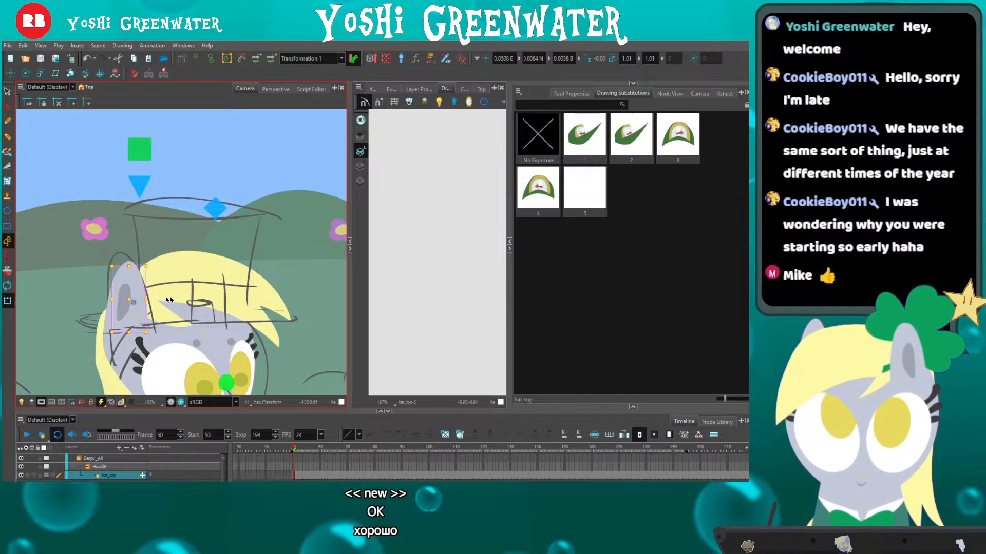
Widen the Drawing view and bring back the Colour view beneath the Drawing Substitutions.
drag(350, 216, 311, 216)
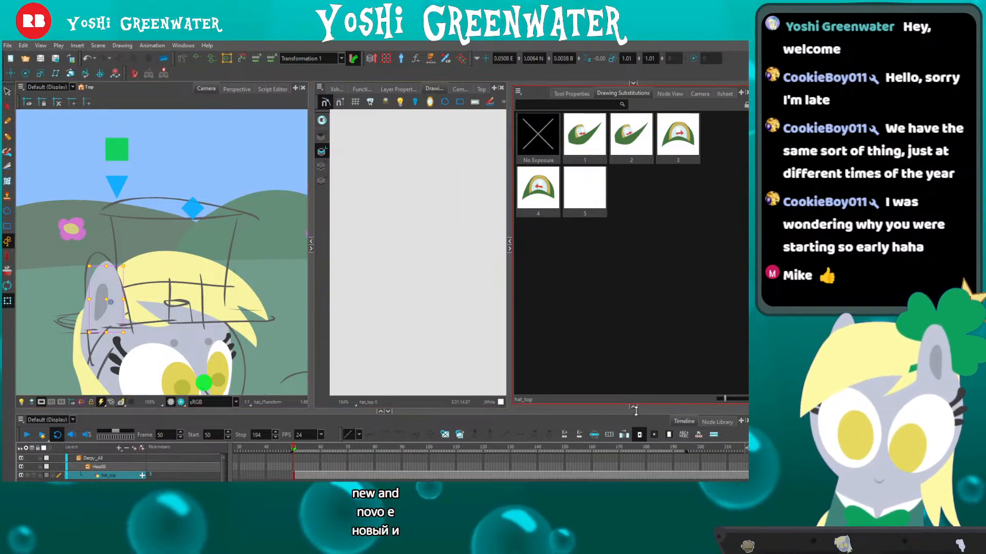
drag(635, 410, 635, 240)
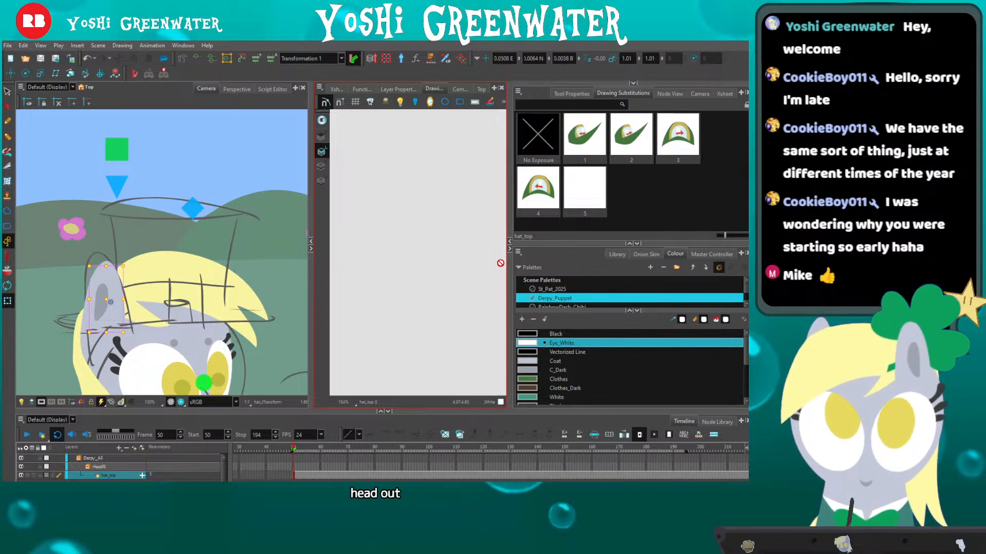
drag(581, 244, 580, 252)
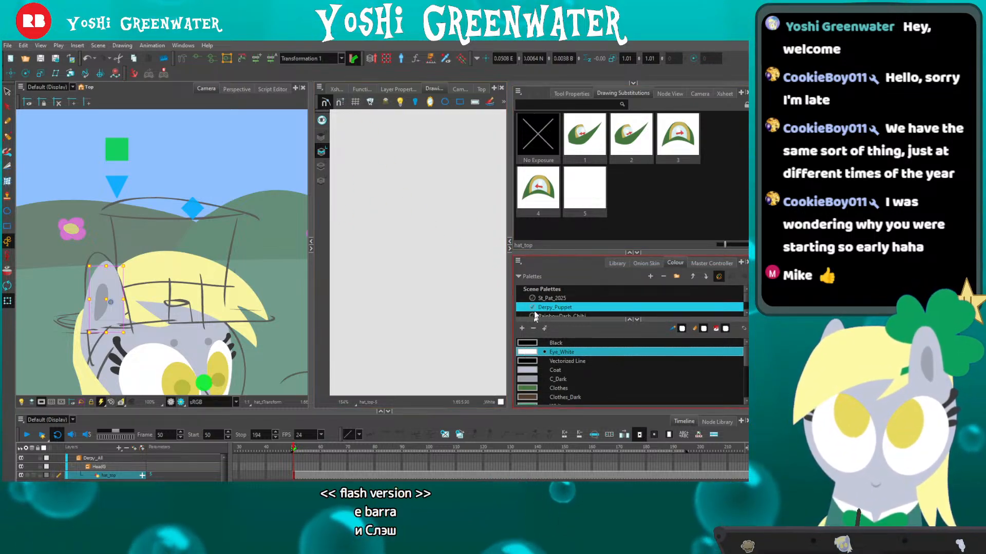
drag(580, 252, 580, 242)
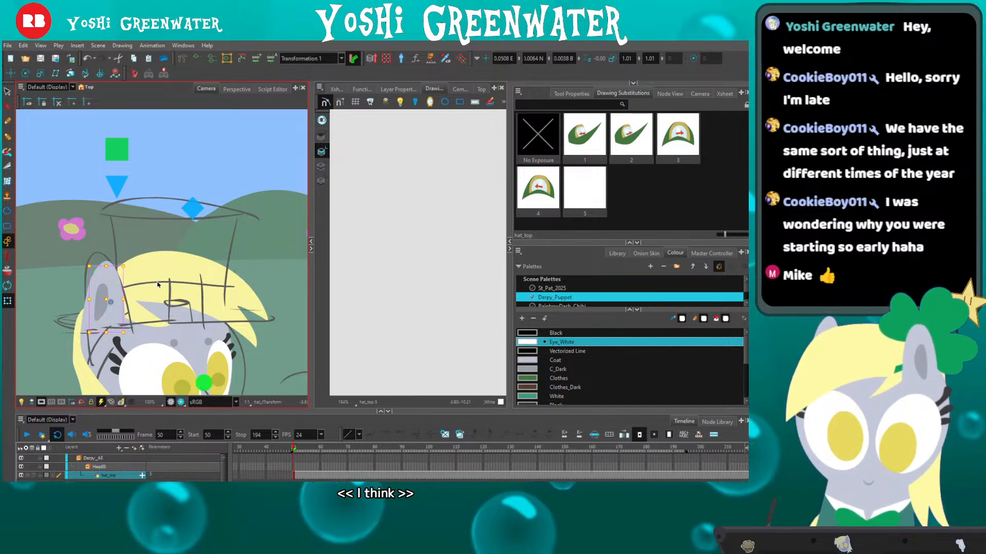
Choose the Red swatch of the St_Pat_2025 palette as the drawing colour.
click(537, 340)
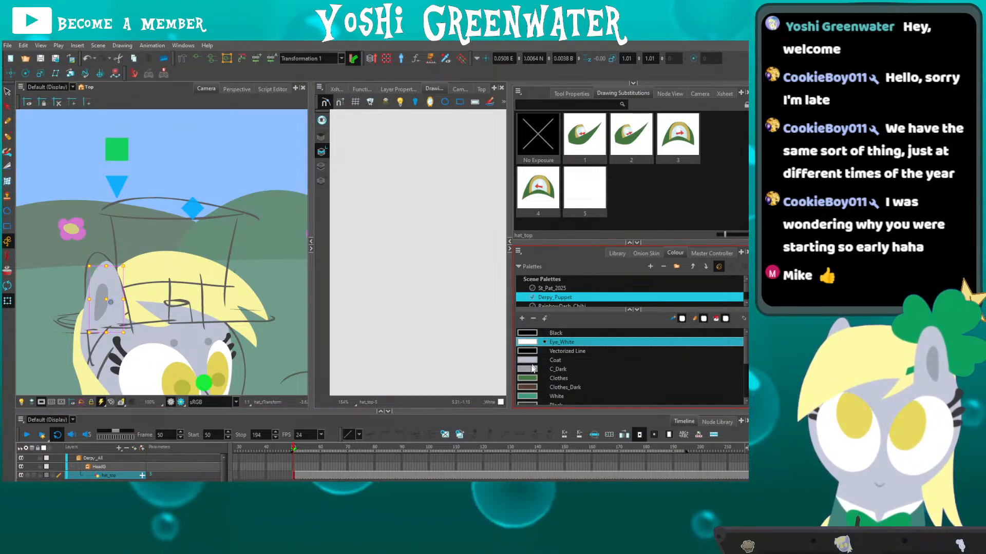
drag(209, 247, 193, 133)
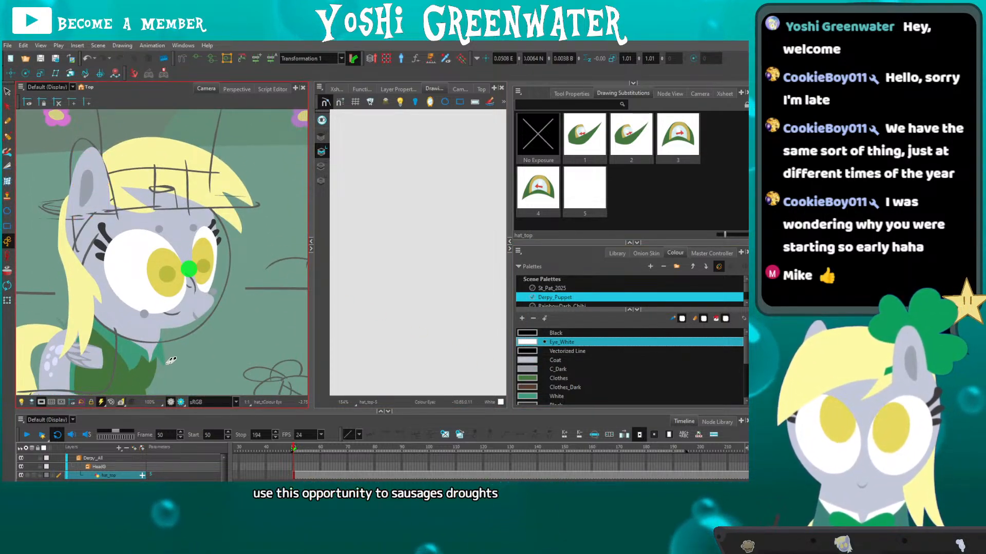
click(543, 289)
click(534, 351)
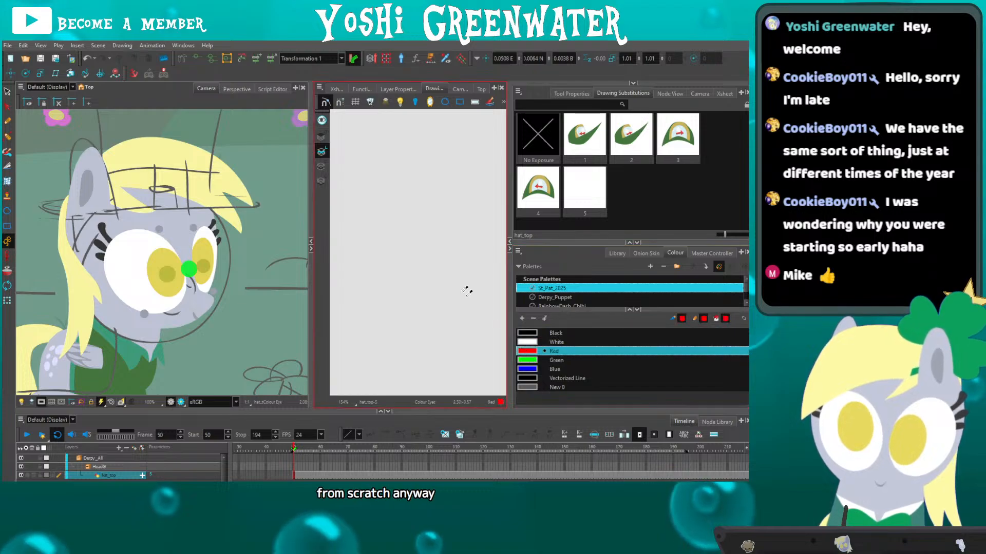
Sketch the top hat's crown and flat brim in red brush strokes over the rough hat lines above Derpy's head.
key(alt+b)
mouse_move(127, 135)
mouse_down()
mouse_move(176, 257)
mouse_move(141, 193)
mouse_up()
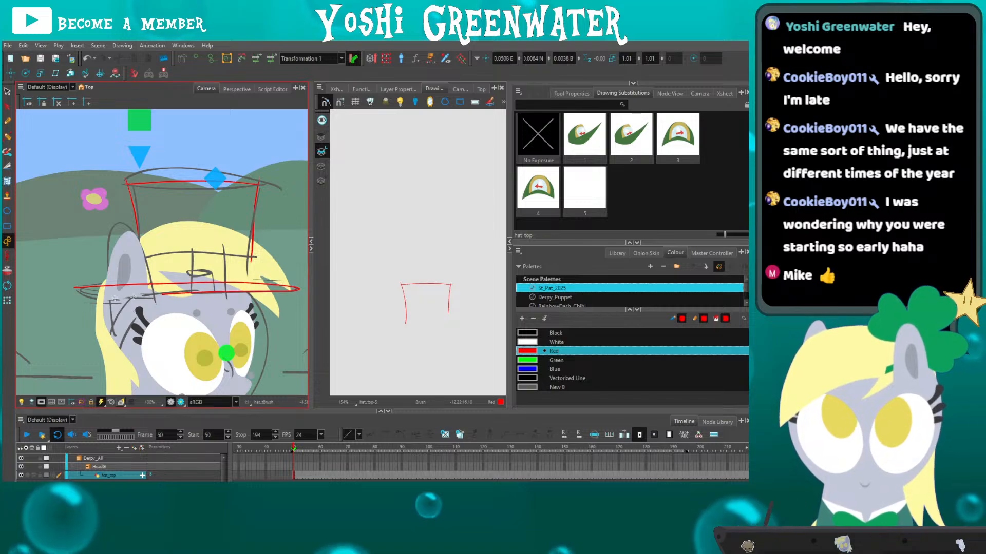
drag(114, 300, 83, 302)
scroll(409, 315, up, 1)
key(space)
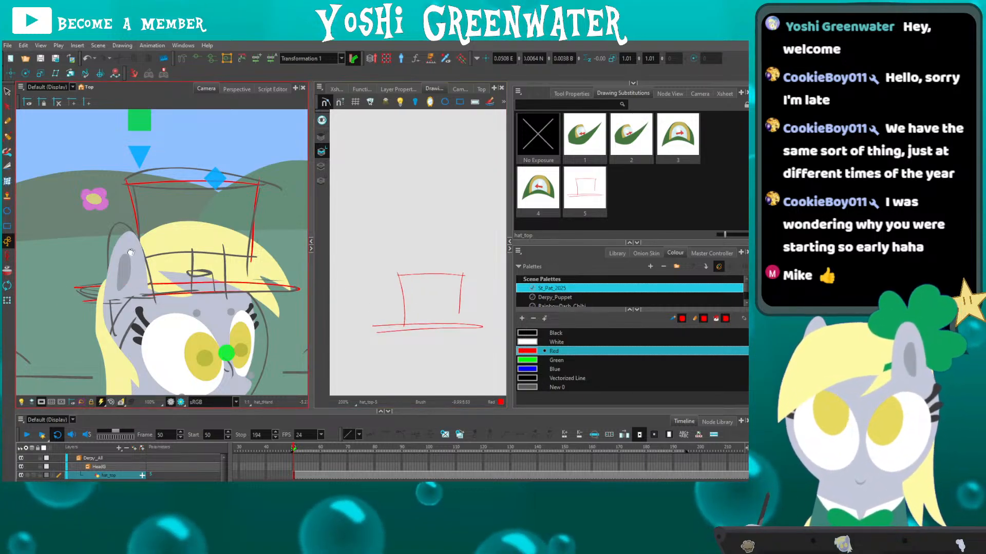
Draw the hat band's upper line across the crown and the two upright lines of the buckle.
drag(131, 253, 102, 253)
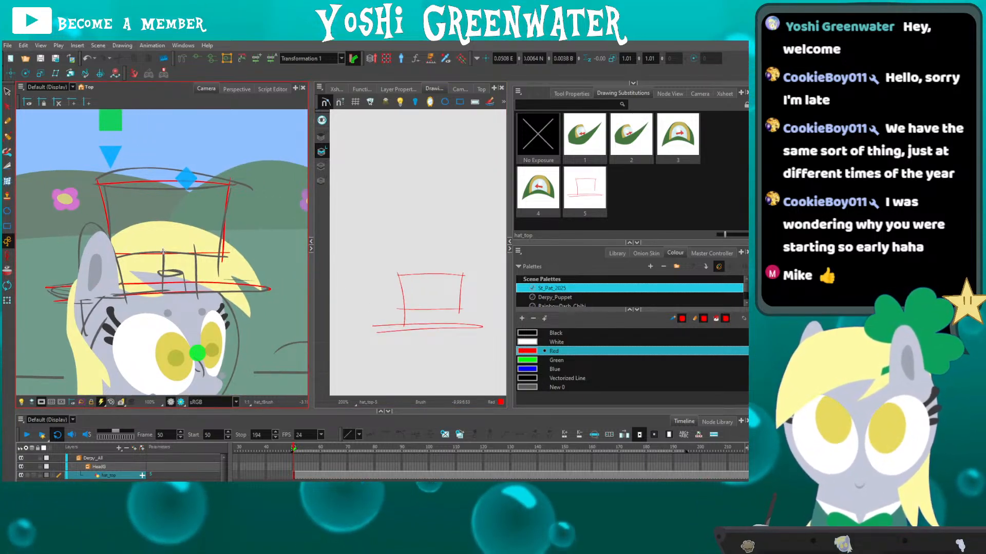
drag(168, 250, 173, 293)
drag(202, 250, 204, 291)
drag(403, 297, 380, 271)
scroll(380, 271, up, 2)
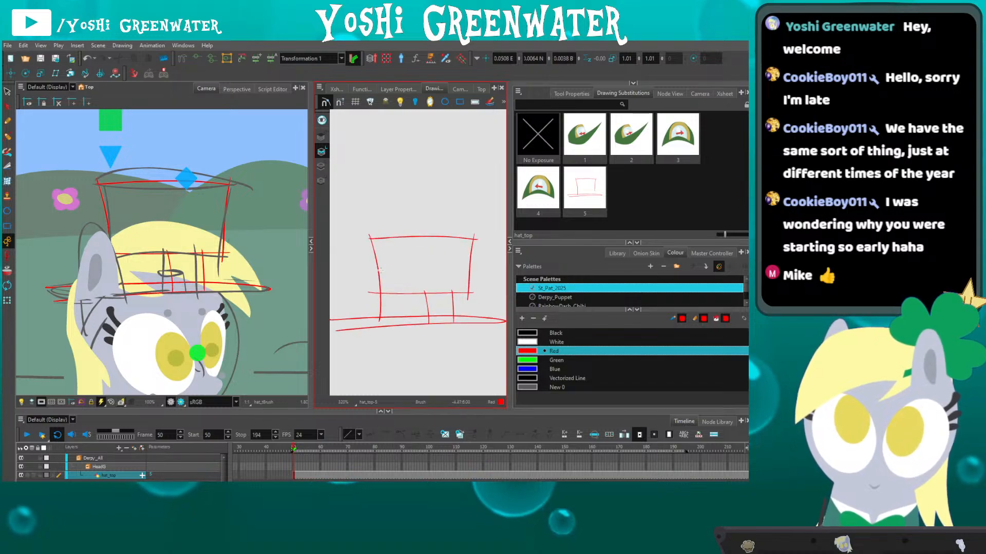
Widen the Drawing view, round off the brim's ends and start a small mark inside the buckle.
drag(311, 280, 287, 280)
drag(335, 232, 341, 203)
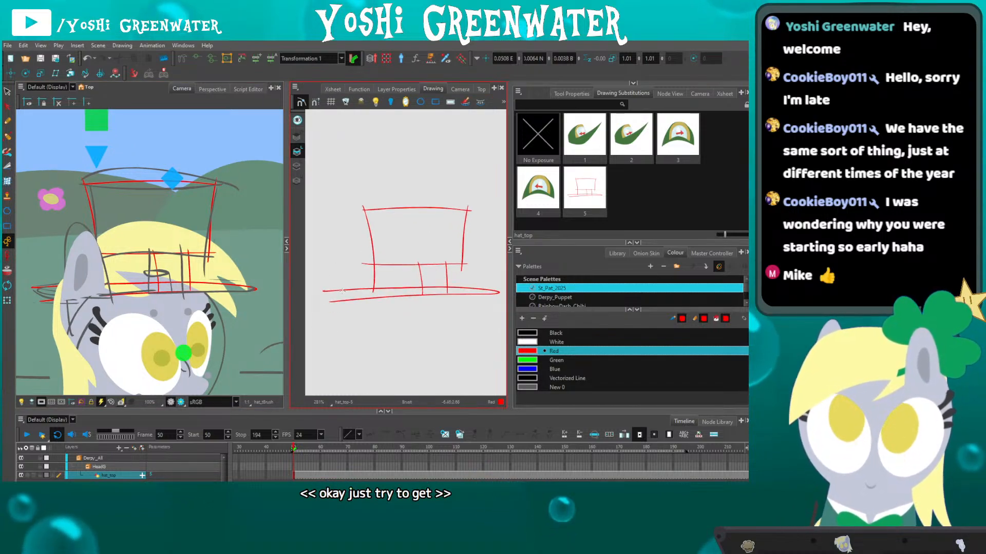
drag(368, 265, 337, 262)
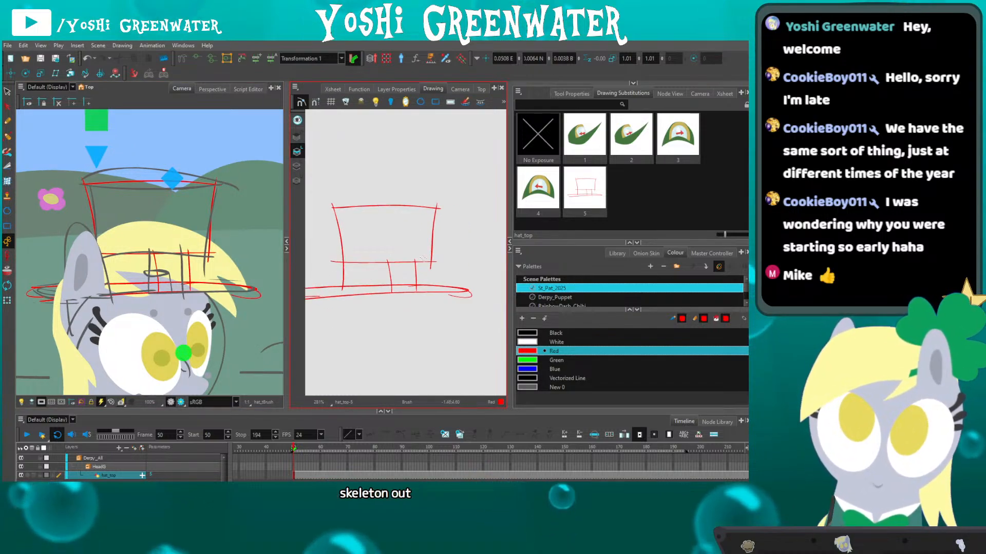
drag(389, 272, 397, 274)
drag(397, 274, 391, 277)
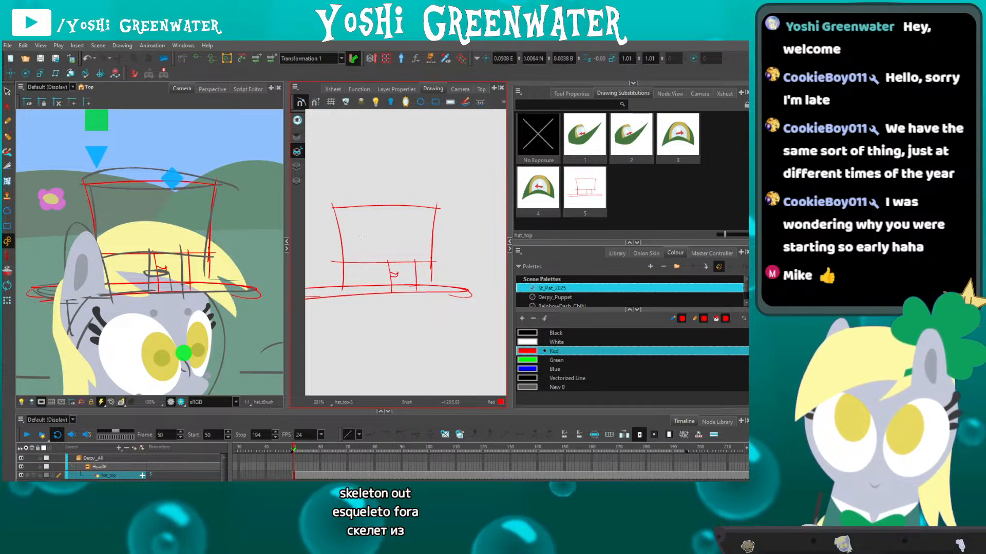
Finish the small mark in the buckle and round the crown's top into a thin ellipse with curved strokes.
drag(330, 263, 339, 266)
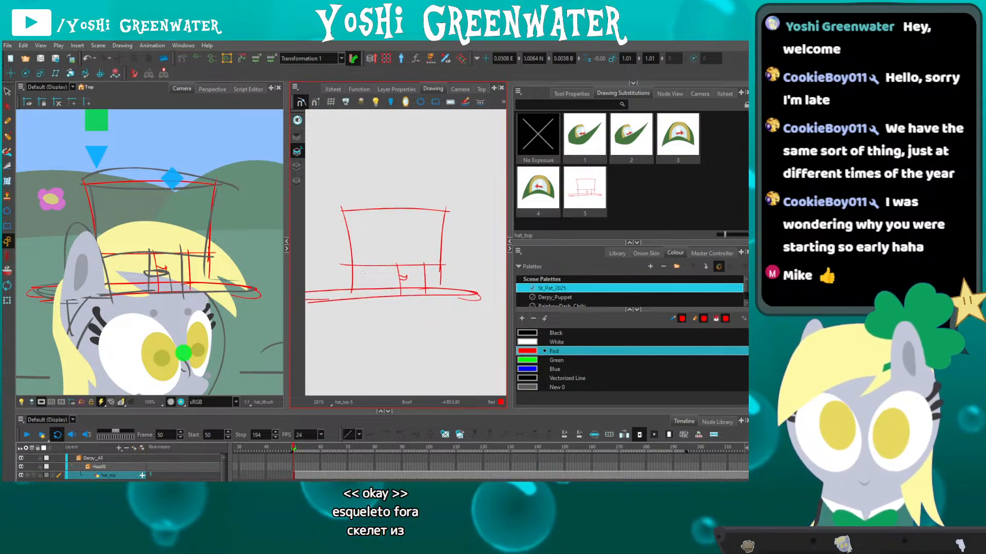
key(space)
drag(351, 224, 356, 221)
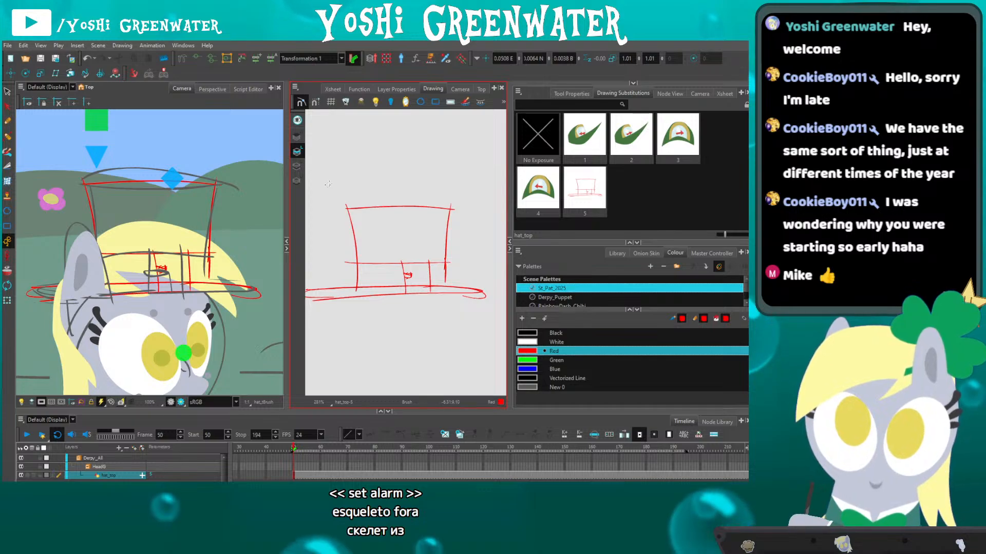
key(space)
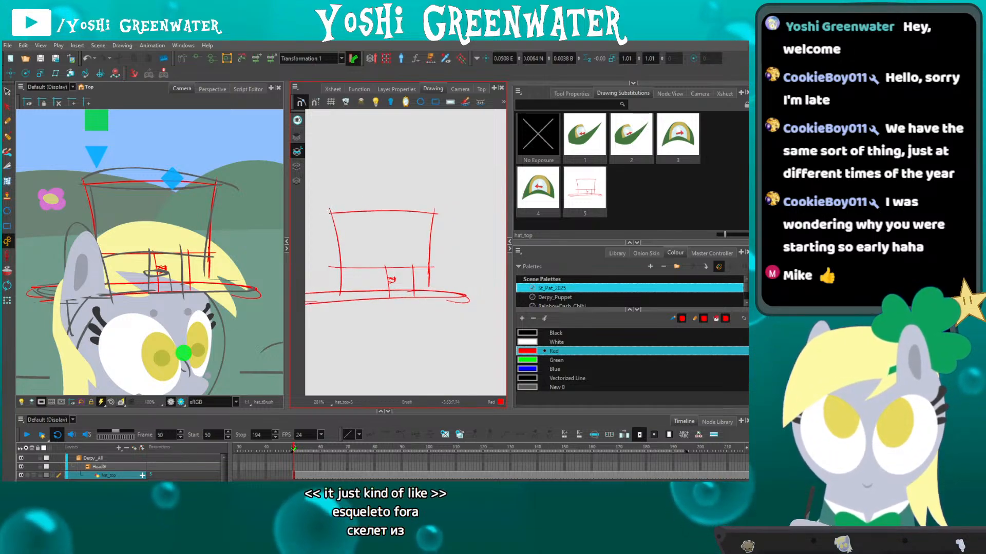
drag(365, 213, 320, 216)
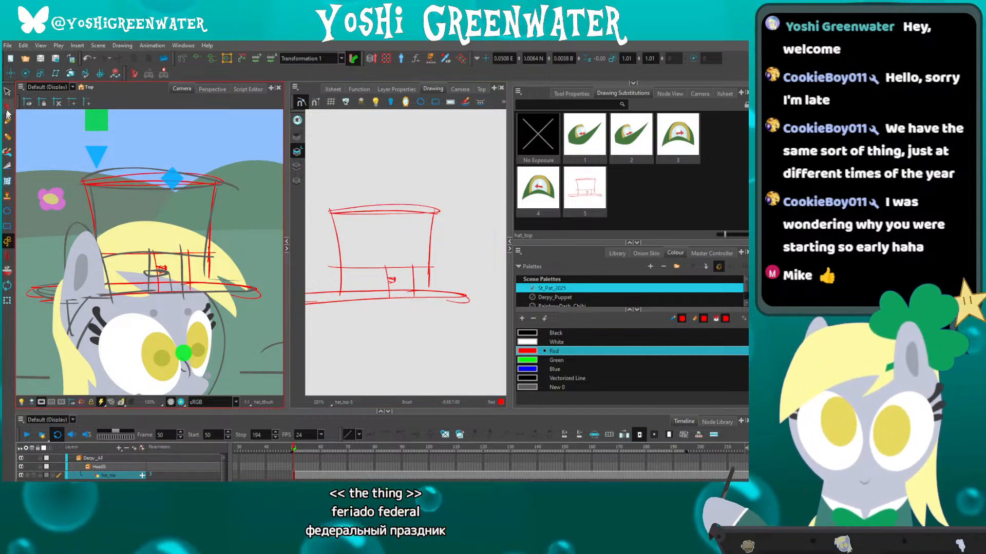
Delete the ellipse's lower curve and the overshooting line ends at the crown's top corners.
key(alt+s)
click(388, 210)
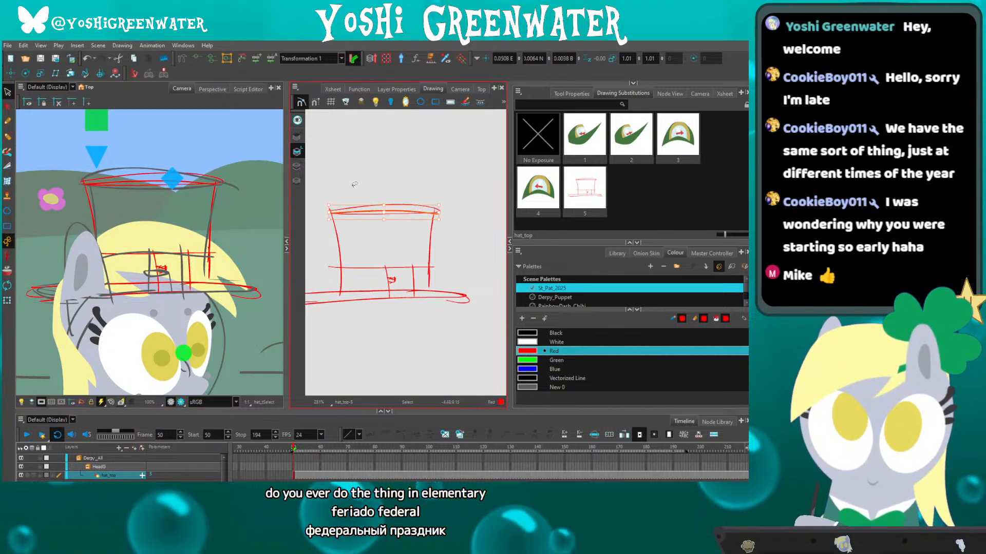
key(Delete)
mouse_move(387, 195)
mouse_down()
mouse_move(389, 217)
mouse_move(435, 210)
mouse_up()
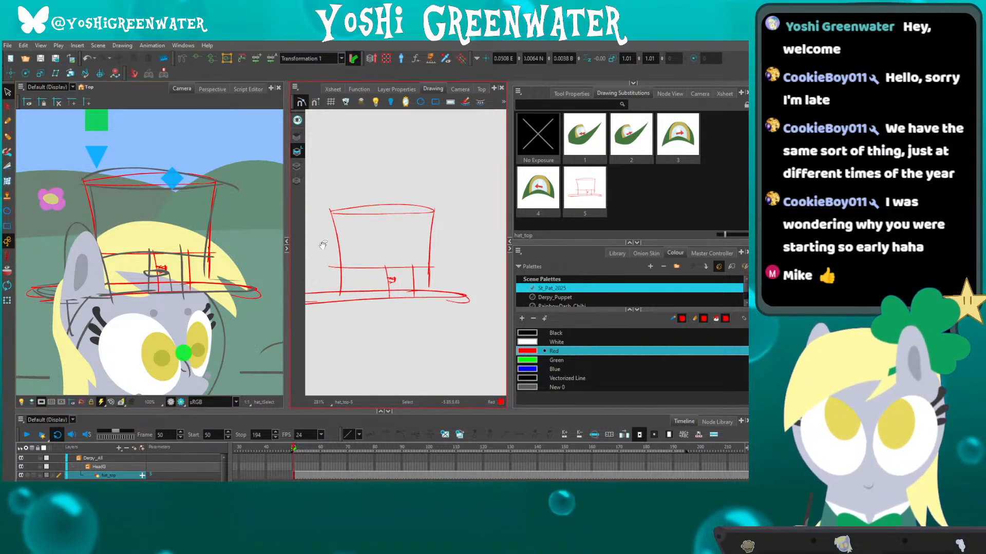
Select the crown's top lines with its right side and tilt them so the right corner sits higher.
drag(346, 213, 365, 211)
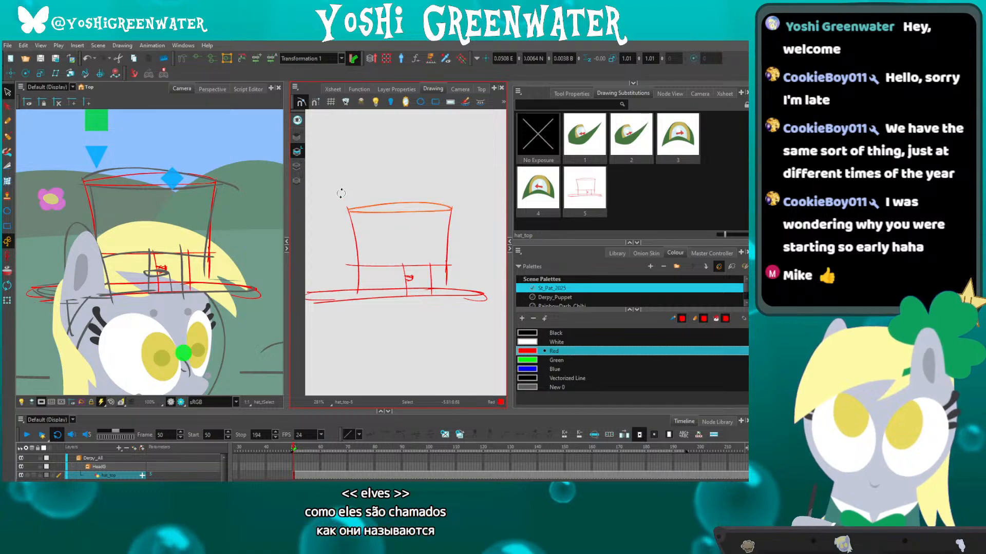
shift+click(451, 212)
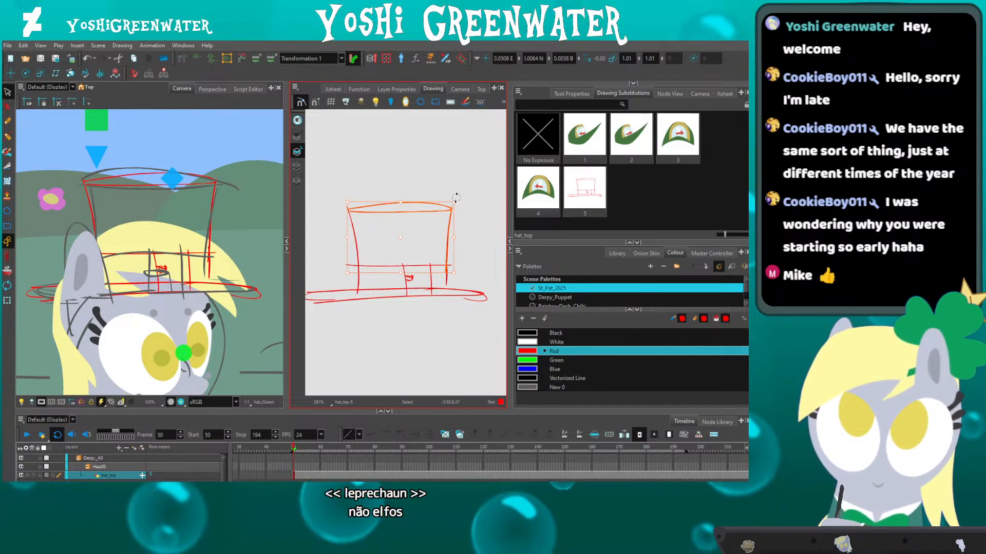
drag(455, 198, 452, 203)
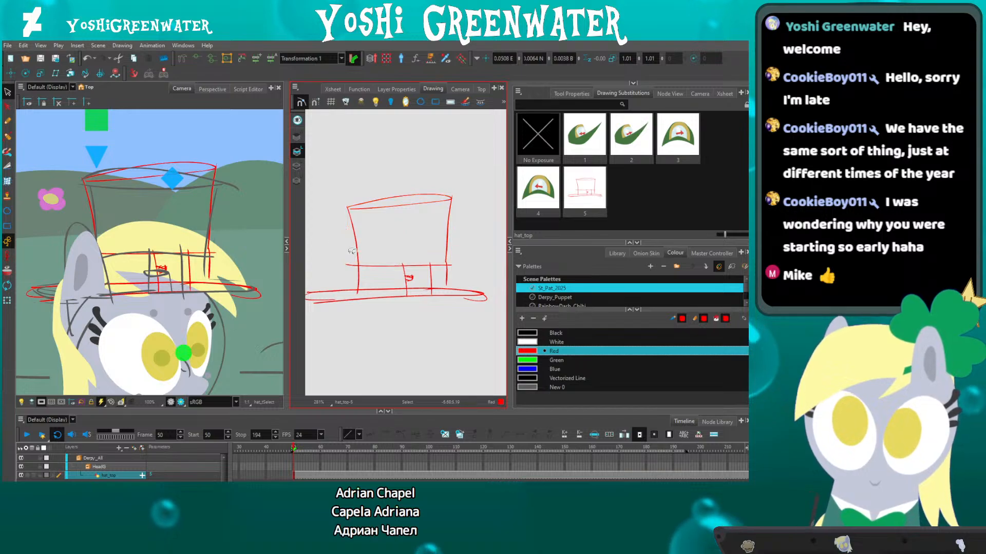
Nudge the hat band line and buckle slightly upward and extend the crown's right side down to the brim.
mouse_move(427, 270)
mouse_down()
mouse_move(378, 262)
mouse_move(393, 271)
mouse_up()
click(386, 277)
key(Up)
key(Up)
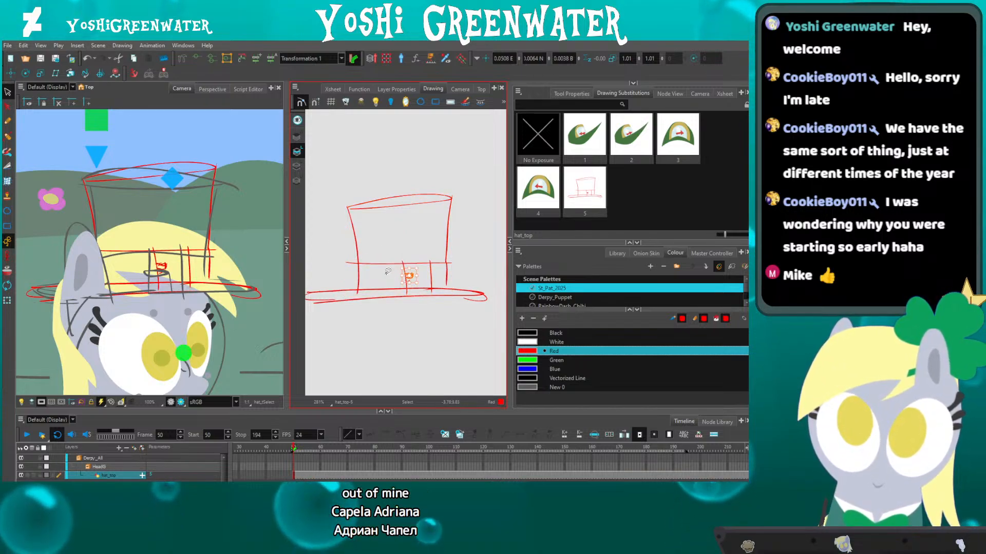
drag(454, 273, 437, 270)
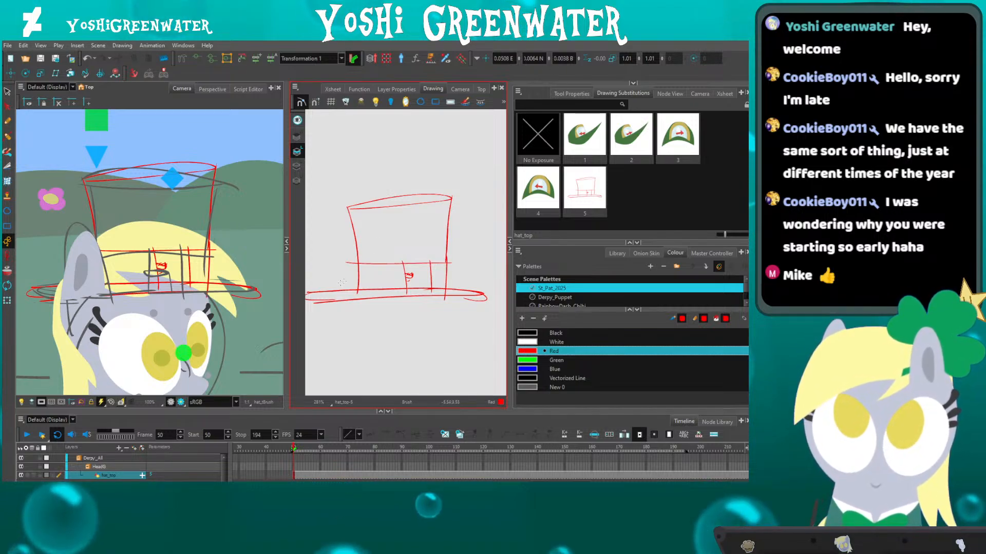
Widen the Drawing view so the whole hat sketch fits, and recentre the hat in both views.
mouse_move(334, 244)
mouse_down()
mouse_move(341, 226)
mouse_move(282, 231)
mouse_move(327, 240)
mouse_up()
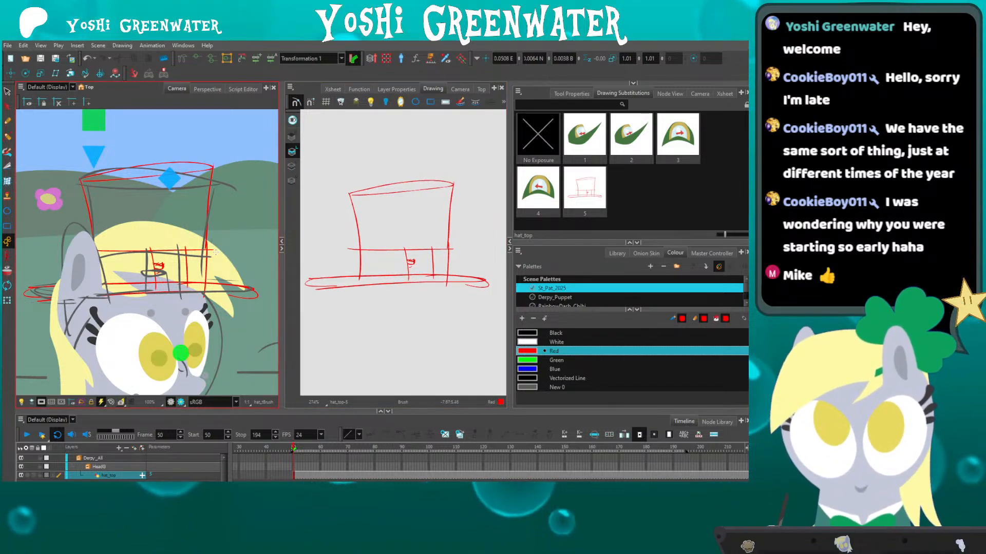
drag(429, 183, 426, 193)
drag(518, 154, 536, 154)
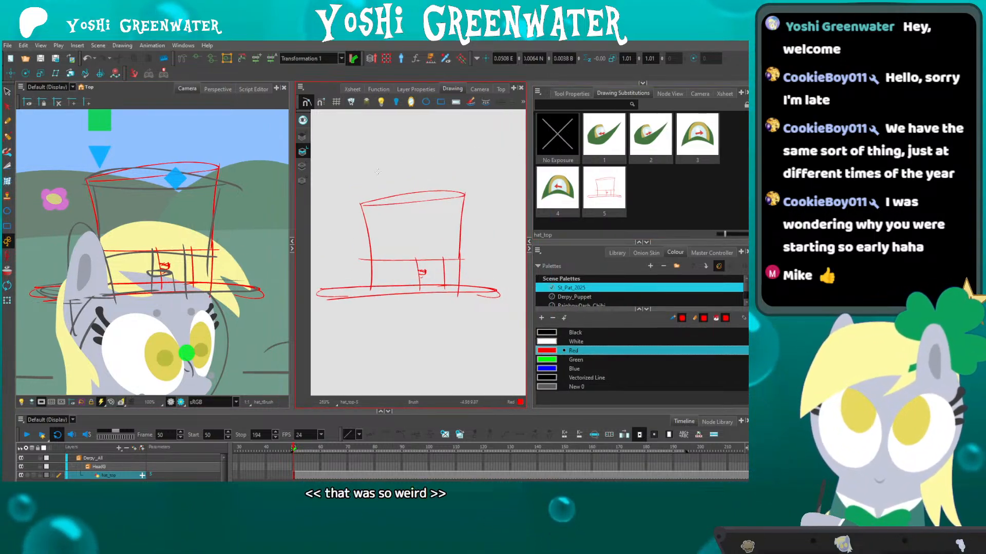
drag(291, 180, 282, 177)
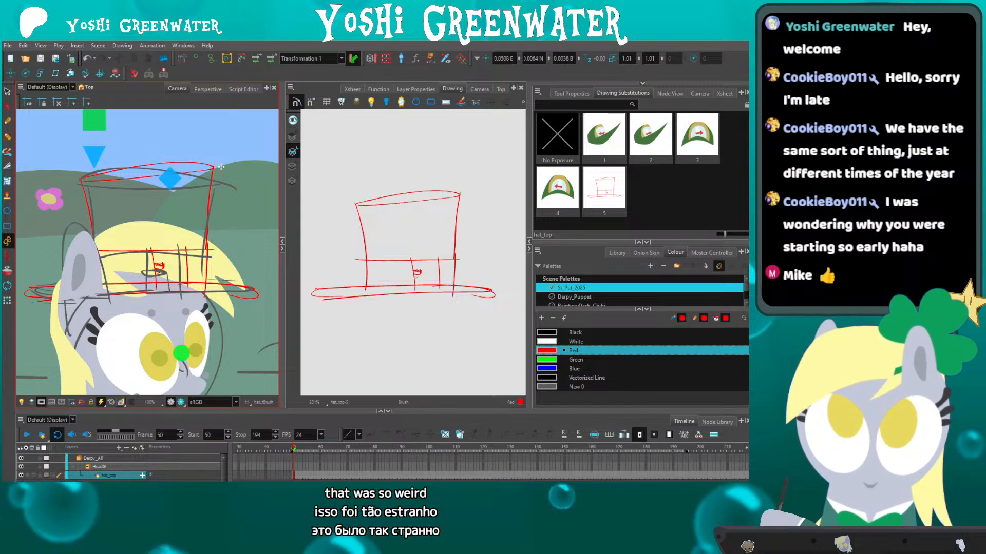
drag(220, 167, 210, 167)
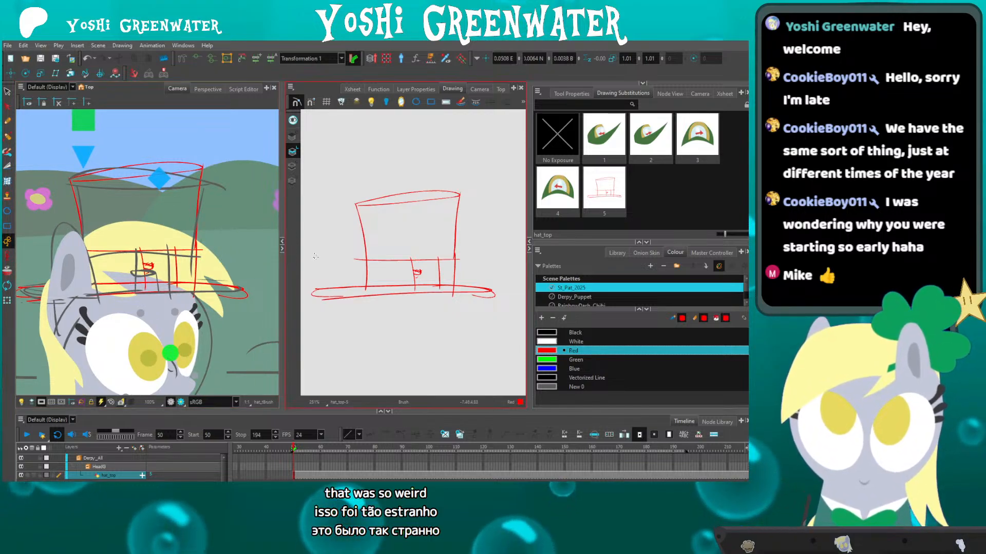
Nudge the crown's top and side lines well upward to make the hat taller.
key(alt+s)
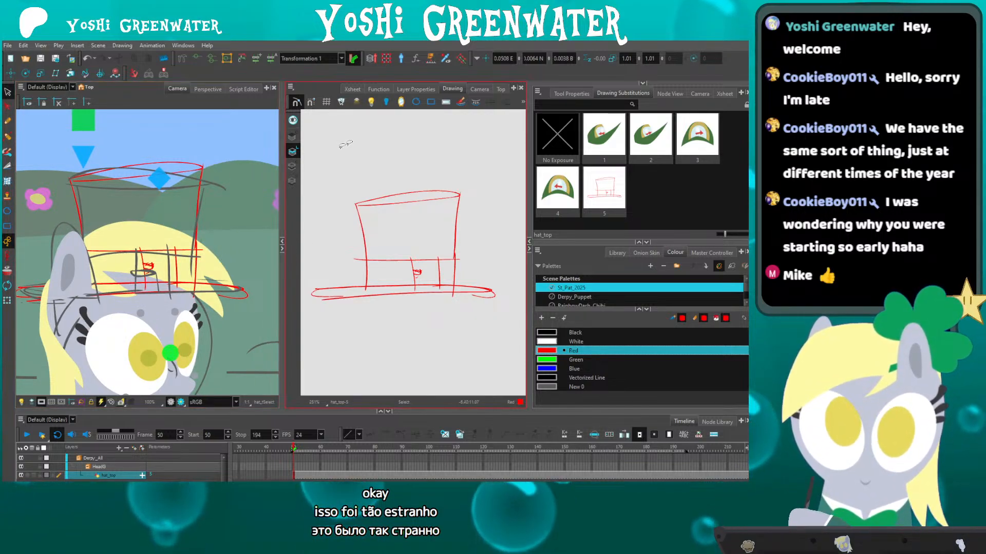
key(Up)
key(Up)
key(Up)
key(Up)
key(Up)
key(Up)
key(Up)
key(Up)
key(Up)
key(Up)
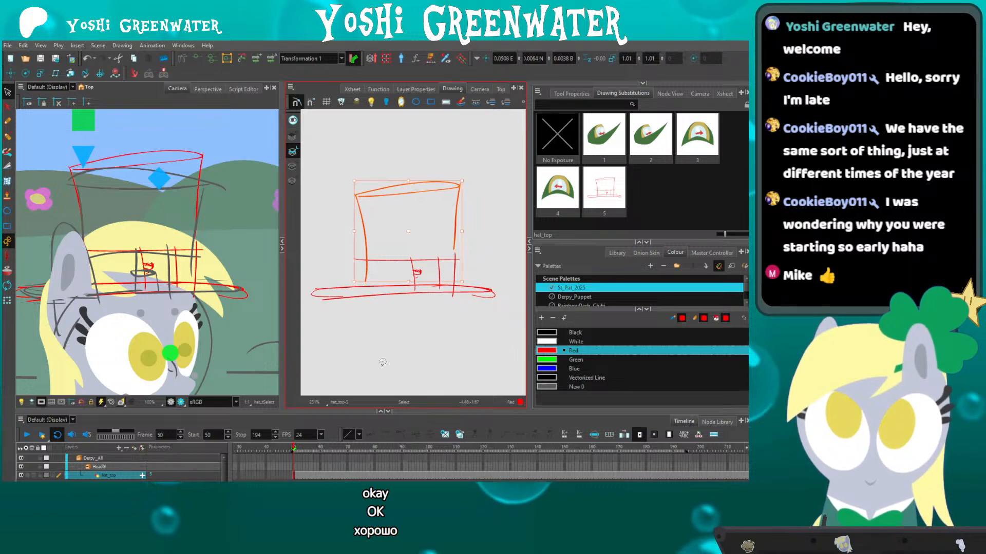
key(Up)
key(Up)
key(Up)
key(Up)
key(Up)
key(Up)
key(Up)
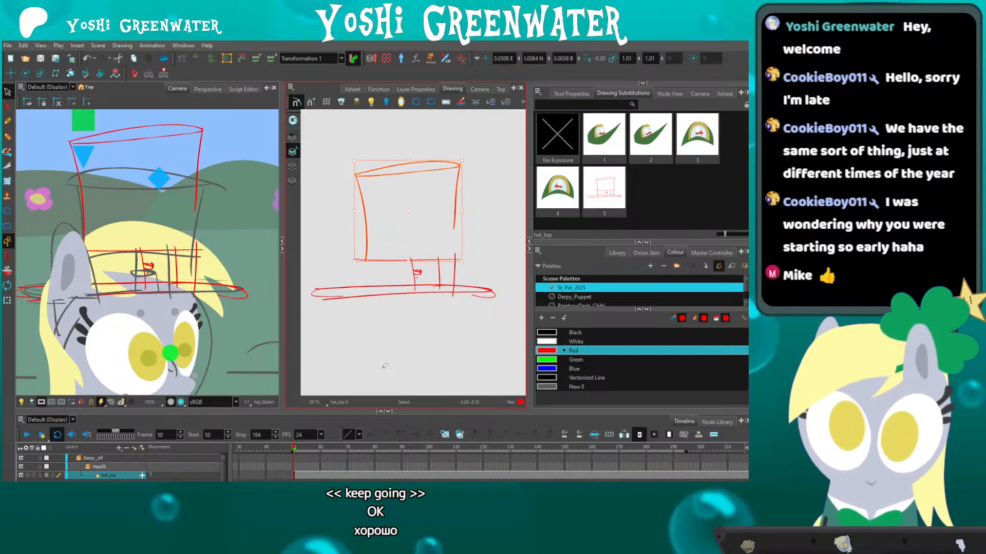
Nudge the hat band line and buckle upward and redraw the strokes joining them and the crown's sides to the brim.
click(385, 366)
click(375, 260)
mouse_move(435, 222)
mouse_down()
mouse_move(465, 266)
mouse_move(403, 267)
mouse_up()
key(Up)
key(Up)
key(Up)
key(Up)
click(386, 328)
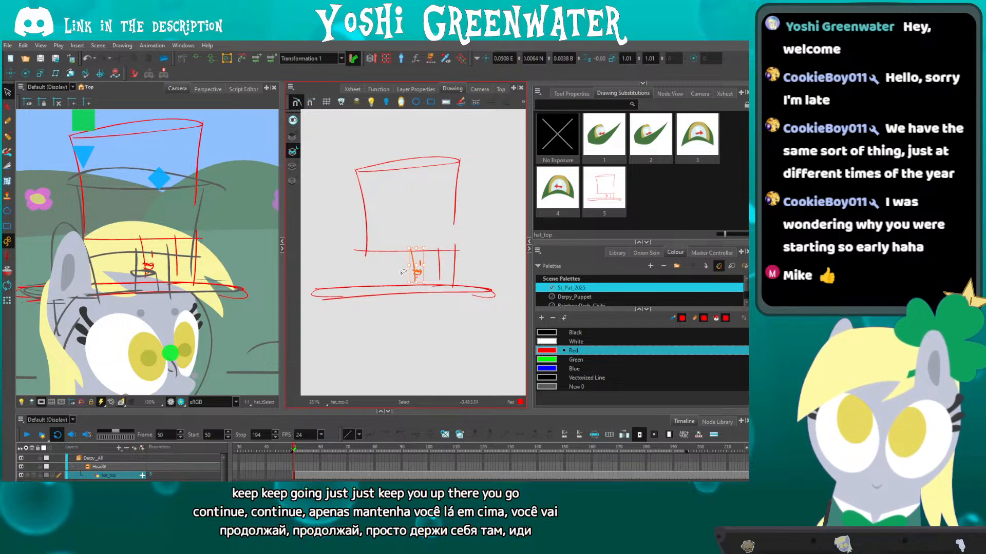
click(427, 272)
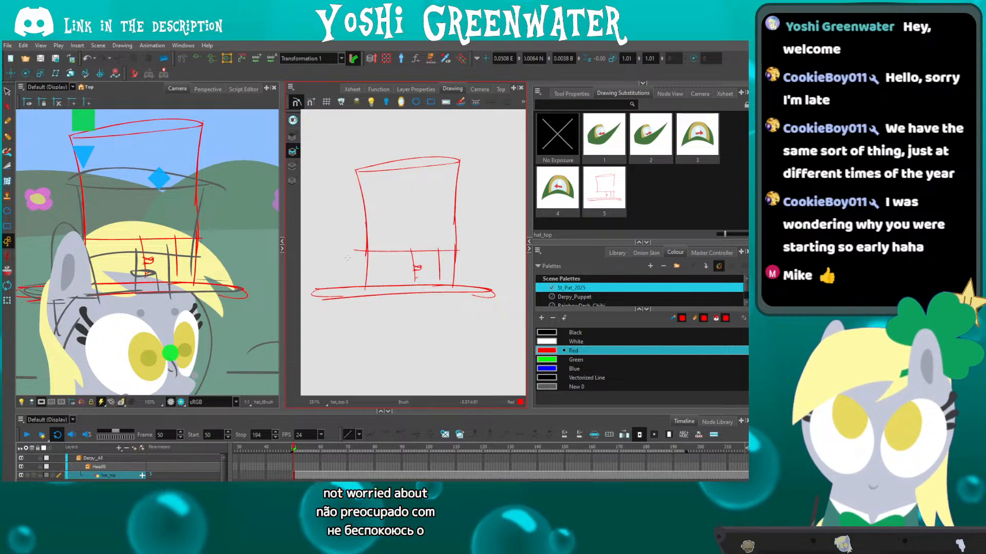
Select the whole crown with its band and buckle, widen it slightly and nudge it down toward the brim.
click(7, 91)
mouse_move(341, 137)
mouse_down()
mouse_move(390, 121)
mouse_move(317, 217)
mouse_move(347, 221)
mouse_up()
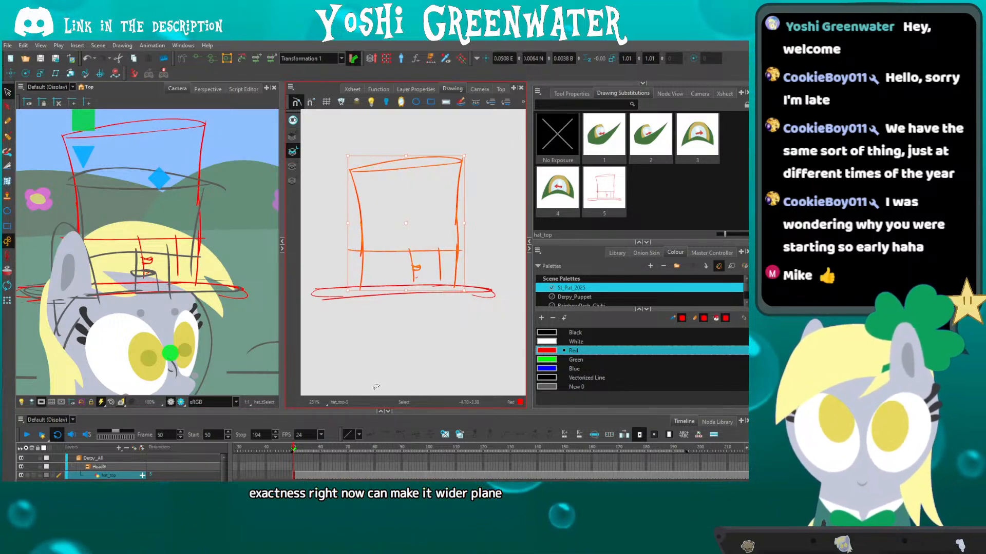
key(Down)
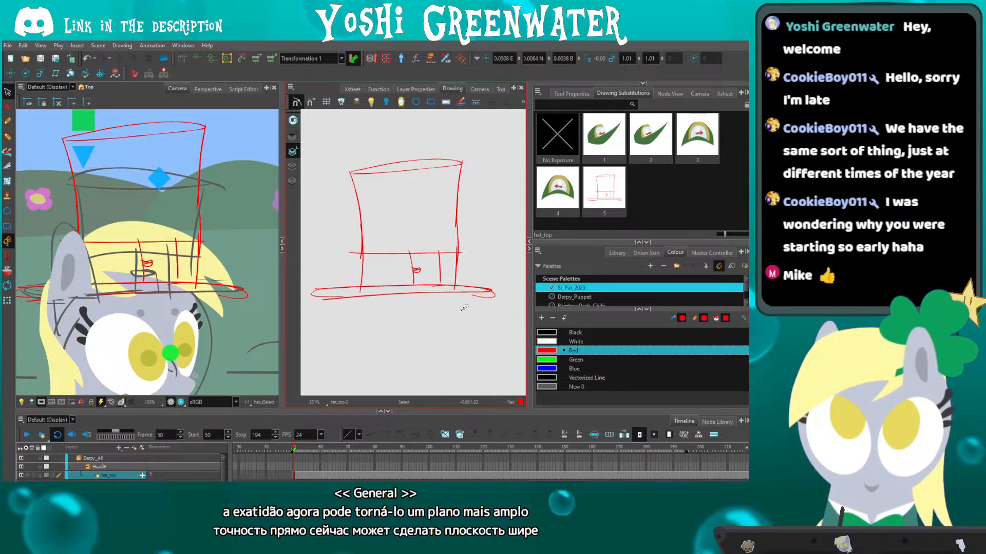
Remove the stray overlapping stroke at the brim's right end.
key(Delete)
drag(344, 337, 352, 334)
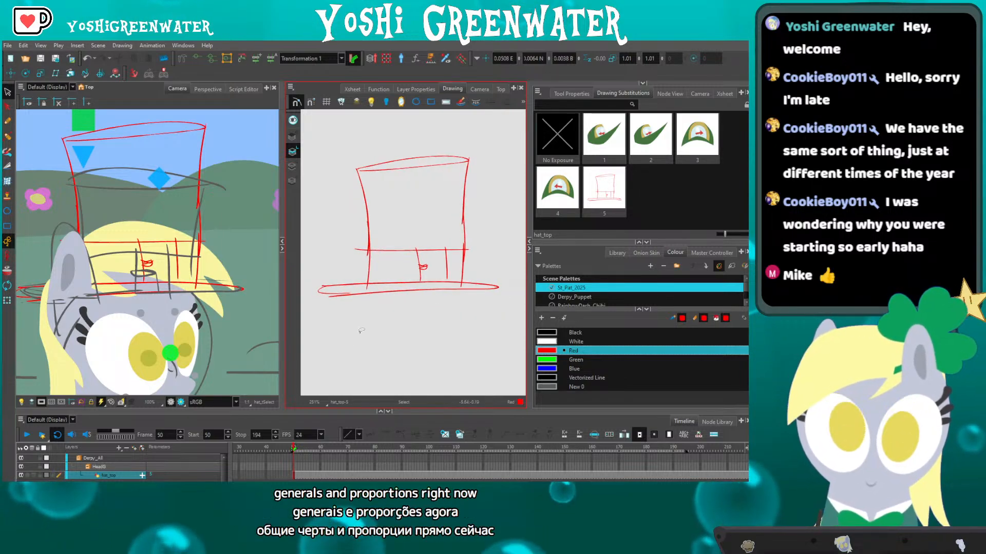
mouse_move(326, 228)
mouse_down()
mouse_move(319, 235)
mouse_move(342, 246)
mouse_up()
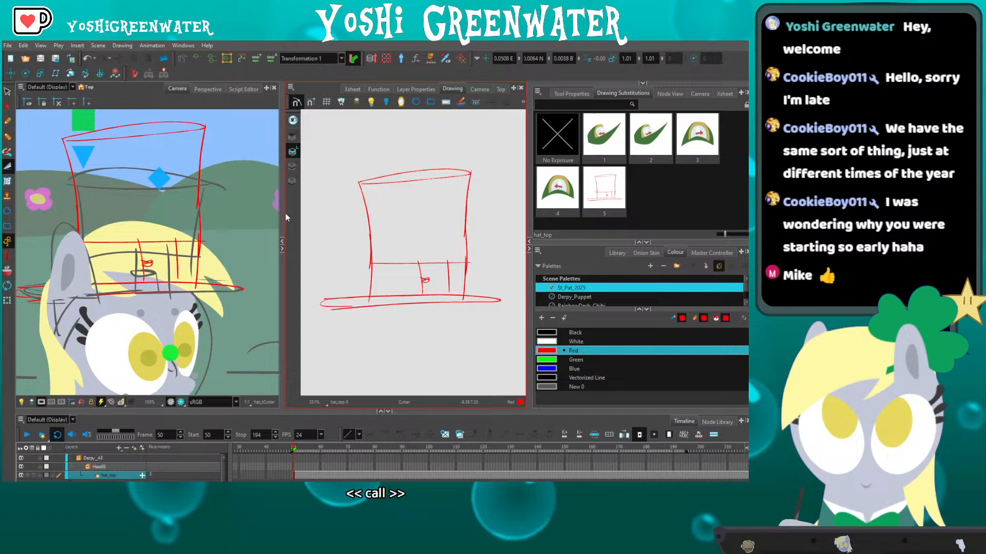
Select the buckle lines on the hat band and nudge them left and slightly down.
click(8, 92)
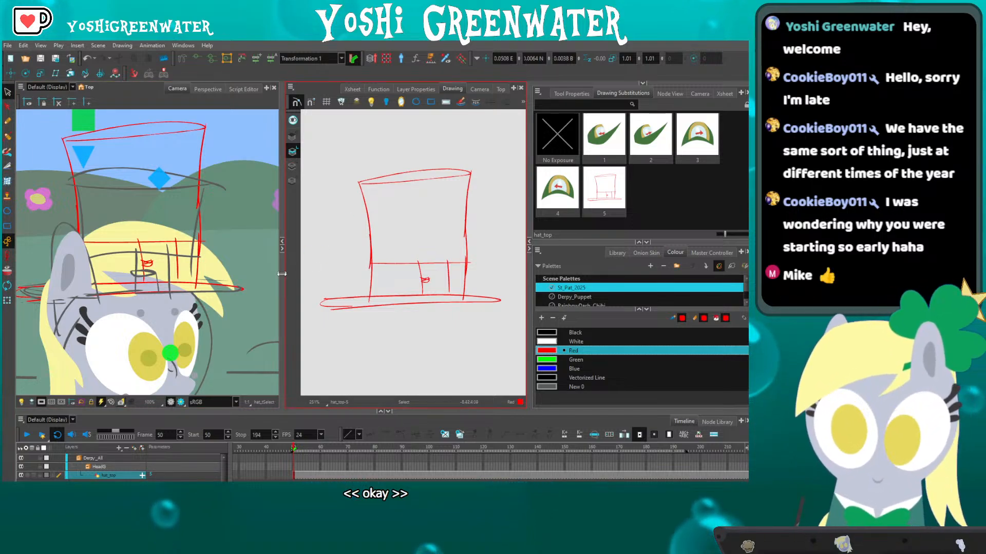
drag(282, 274, 280, 274)
drag(131, 256, 136, 259)
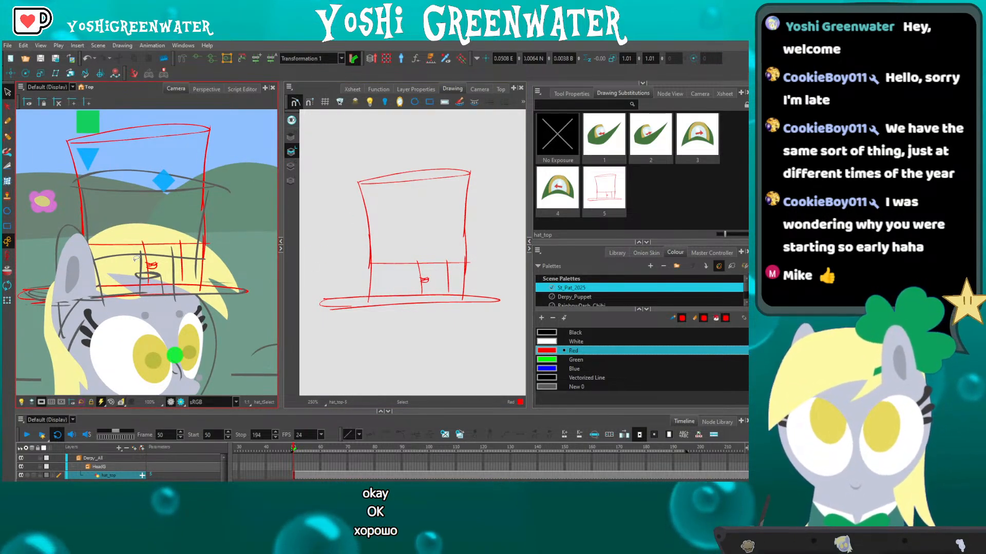
drag(393, 281, 429, 260)
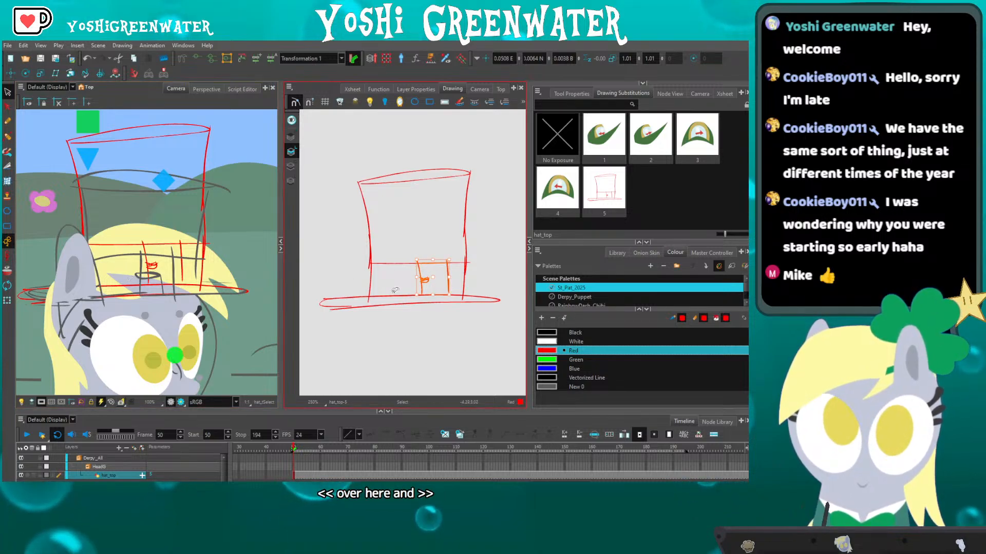
key(Left)
key(Left)
key(Left)
key(Left)
key(Left)
key(Left)
key(Left)
key(Left)
key(Left)
key(Left)
key(Down)
key(Down)
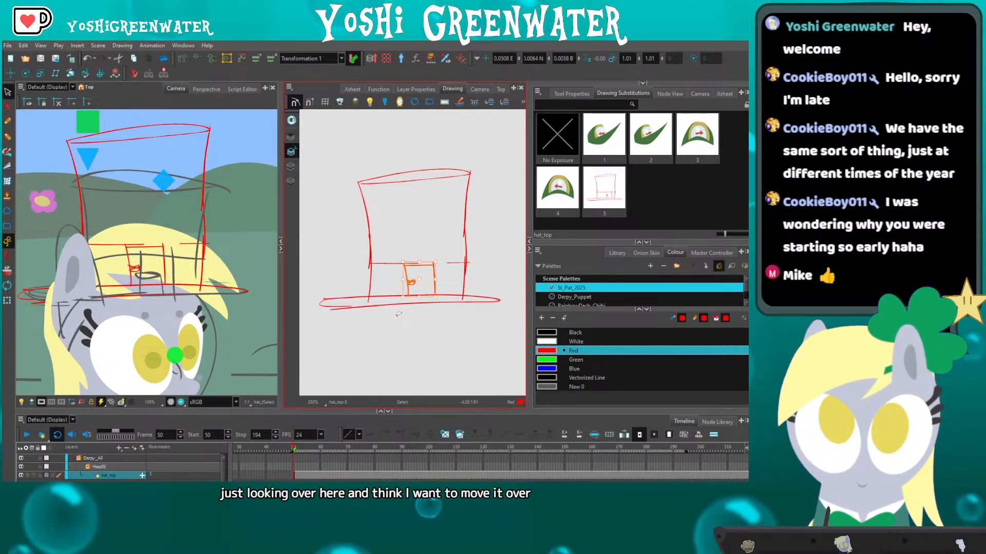
Cut the entire red hat sketch from the Line Art layer and paste it onto the Underlay layer.
click(399, 325)
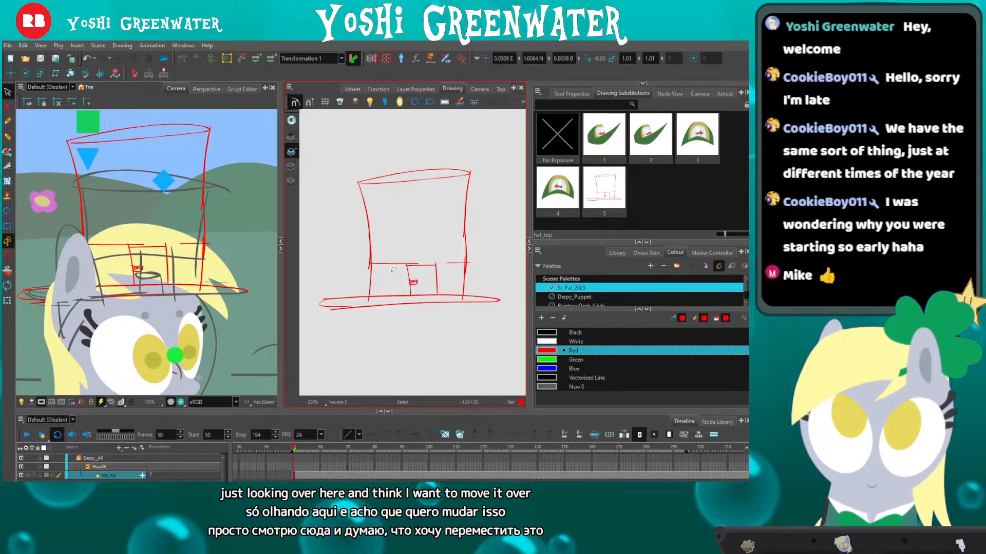
key(Down)
key(Down)
key(Left)
key(Left)
key(Left)
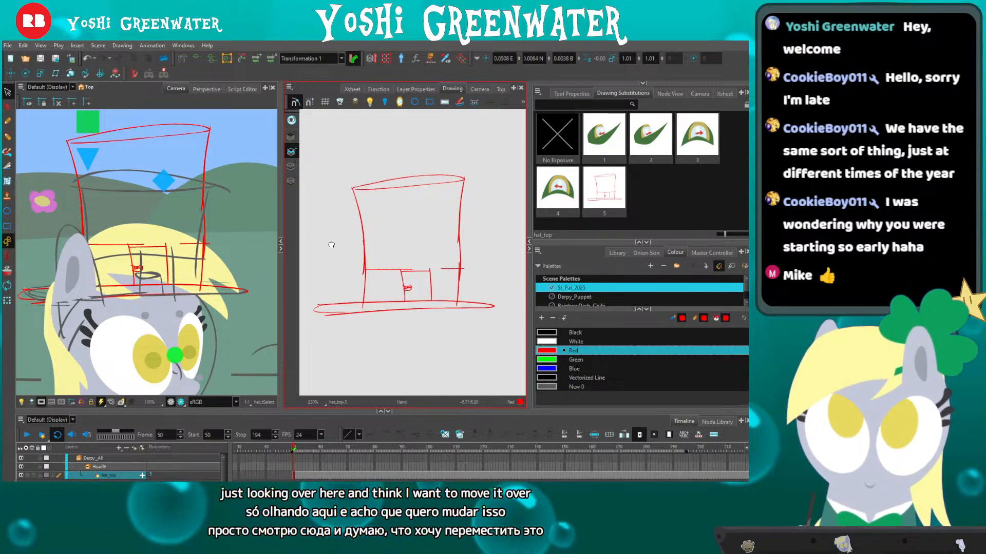
key(ctrl+a)
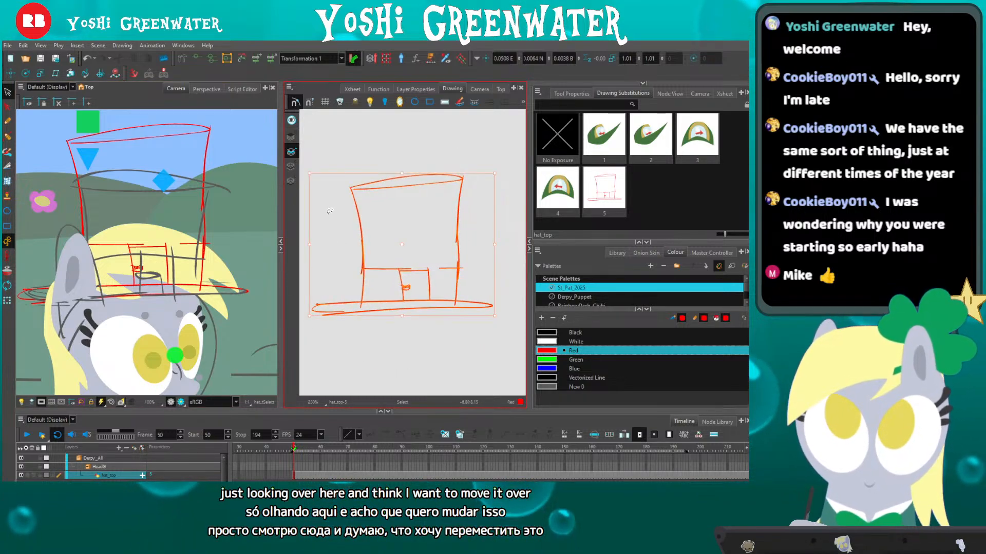
key(ctrl+x)
click(290, 182)
key(ctrl+v)
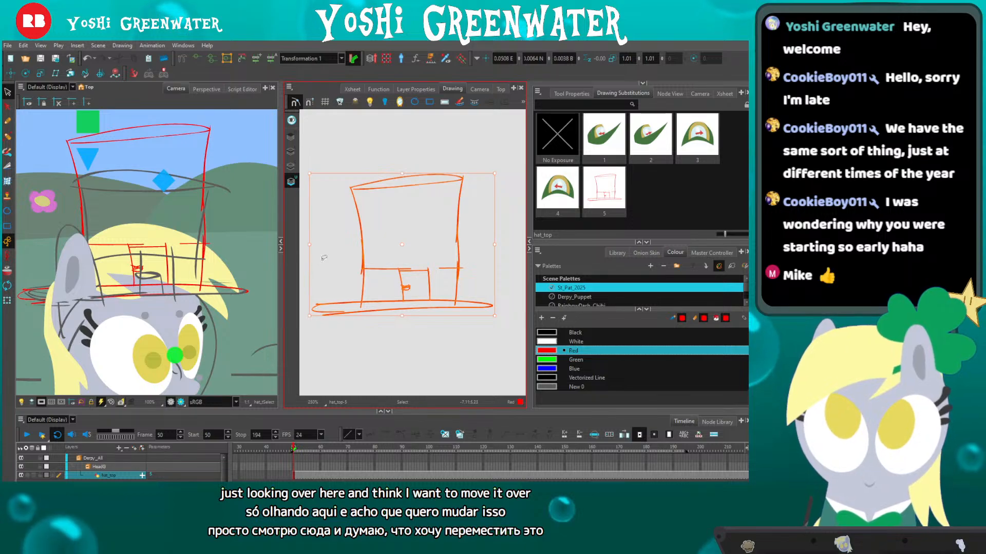
click(324, 258)
With the Blue swatch on the Colour Art layer, trace the left side of the hat's crown over the red sketch.
click(574, 369)
click(291, 171)
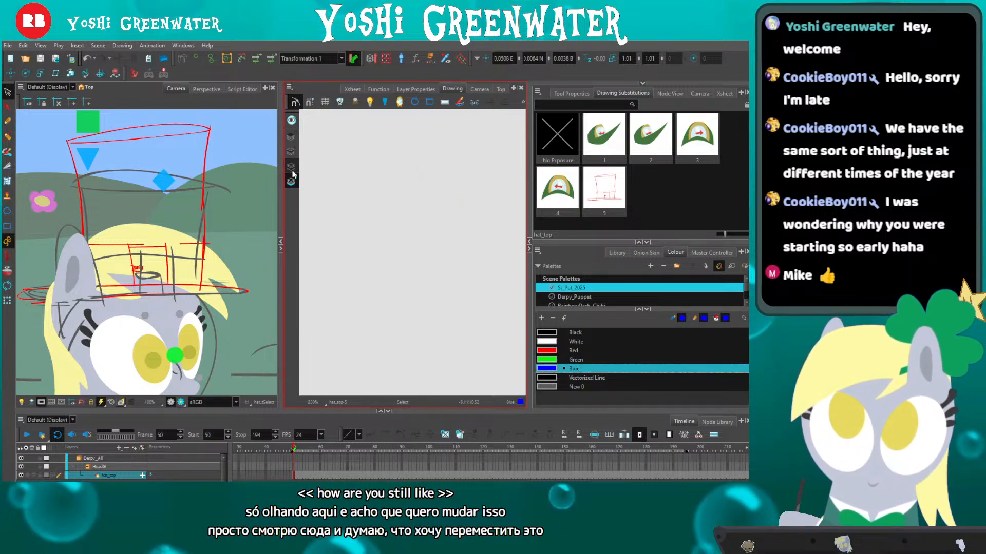
click(291, 168)
key(alt+b)
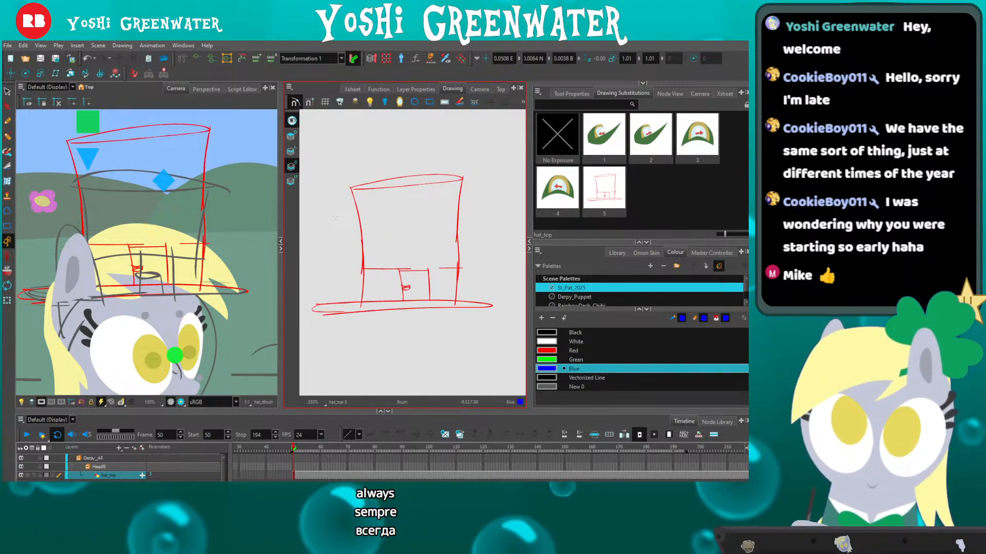
drag(335, 216, 338, 224)
click(204, 151)
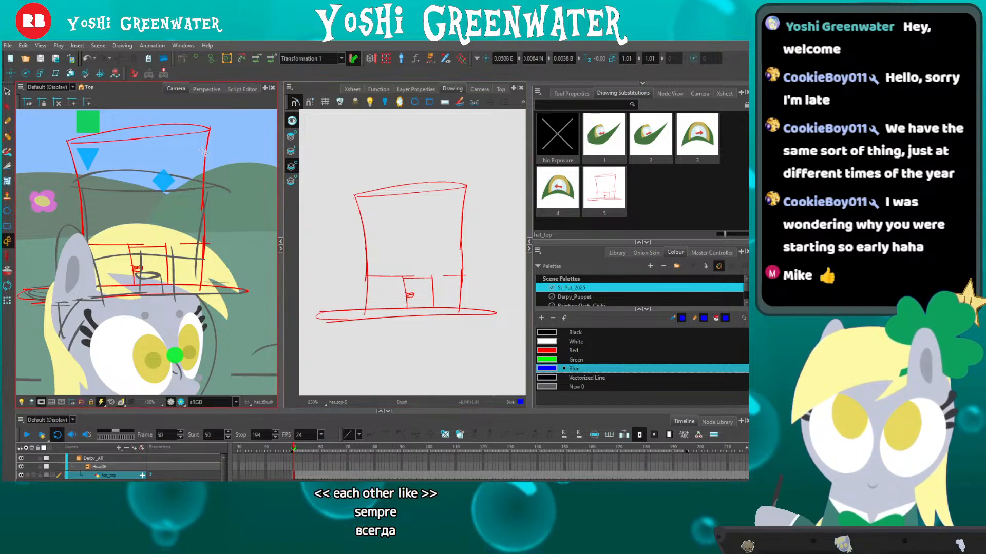
drag(278, 192, 275, 192)
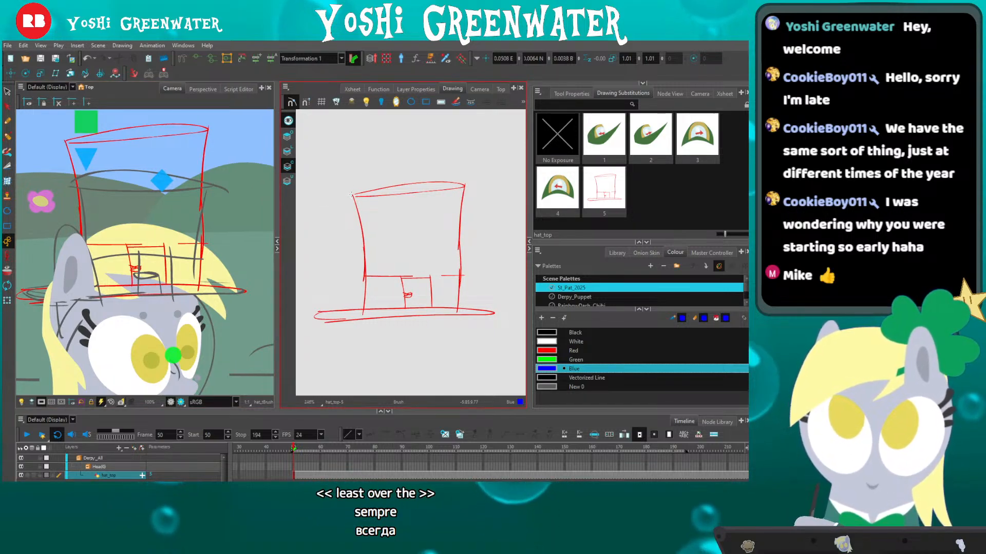
mouse_move(354, 211)
mouse_down()
mouse_move(364, 334)
mouse_move(356, 328)
mouse_up()
key(ctrl+z)
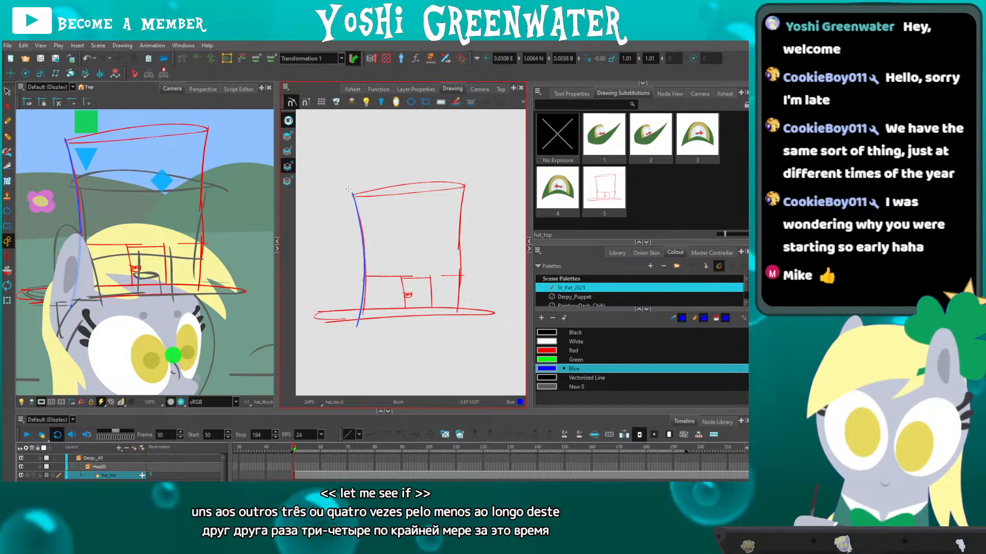
Trace the crown's top ellipse and its right side down to the brim in blue.
mouse_move(337, 213)
mouse_down()
mouse_move(394, 120)
mouse_move(509, 167)
mouse_move(498, 151)
mouse_move(472, 310)
mouse_up()
drag(469, 245, 481, 211)
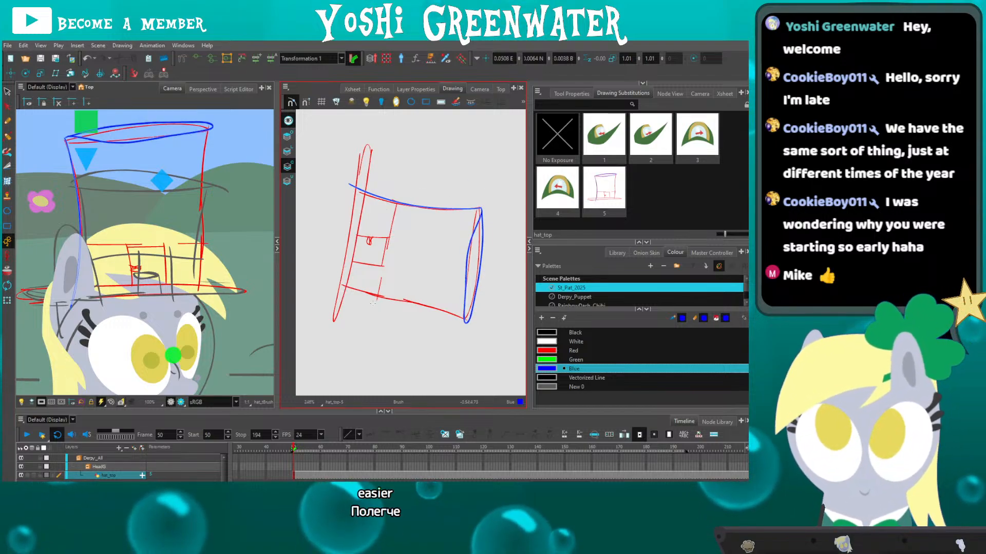
key(shift+x)
drag(465, 226, 467, 311)
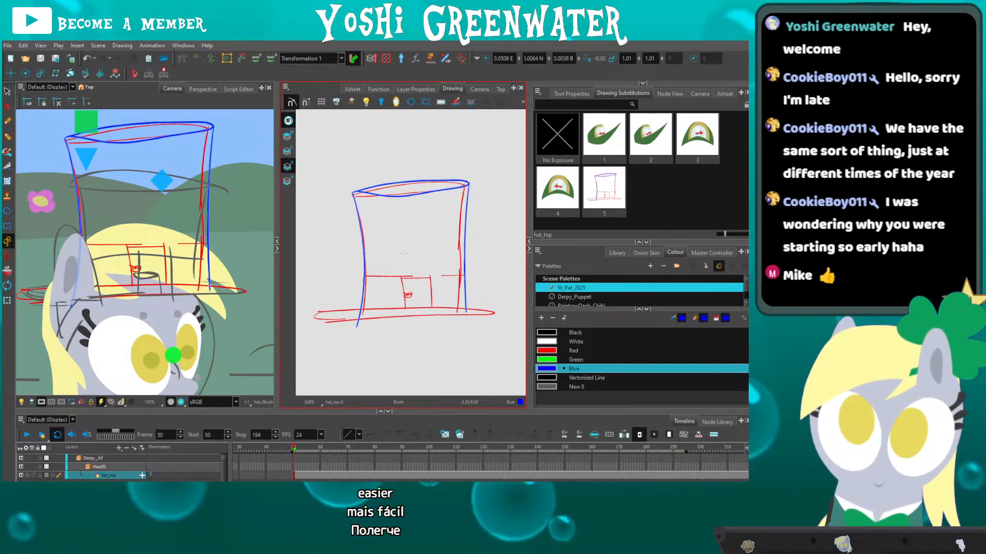
click(288, 121)
click(288, 120)
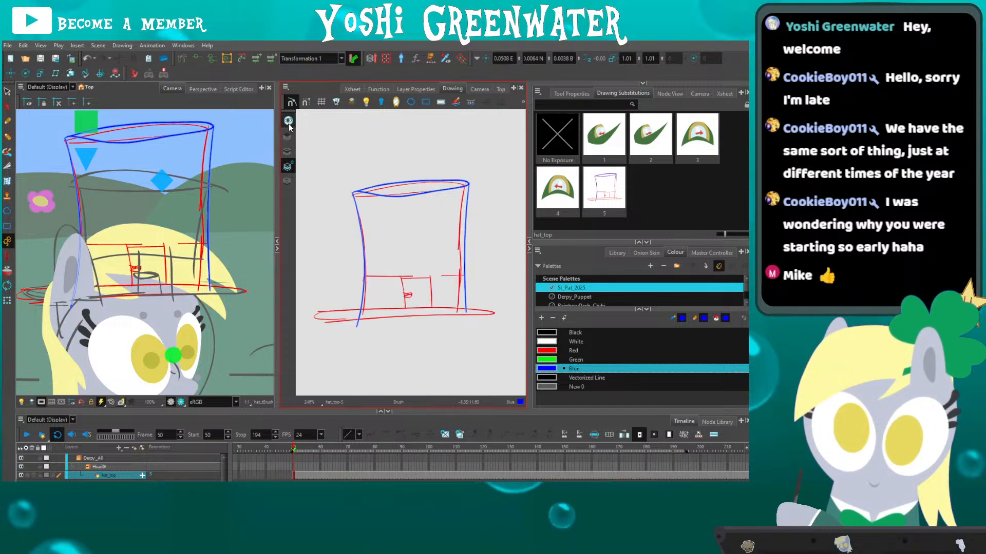
Trace the hat's brim as a full ellipse and draw the hat band's upper line across the crown in blue.
mouse_move(323, 307)
mouse_down()
mouse_move(336, 281)
mouse_move(326, 253)
mouse_move(400, 170)
mouse_move(451, 169)
mouse_move(385, 174)
mouse_move(367, 336)
mouse_move(360, 263)
mouse_move(382, 162)
mouse_up()
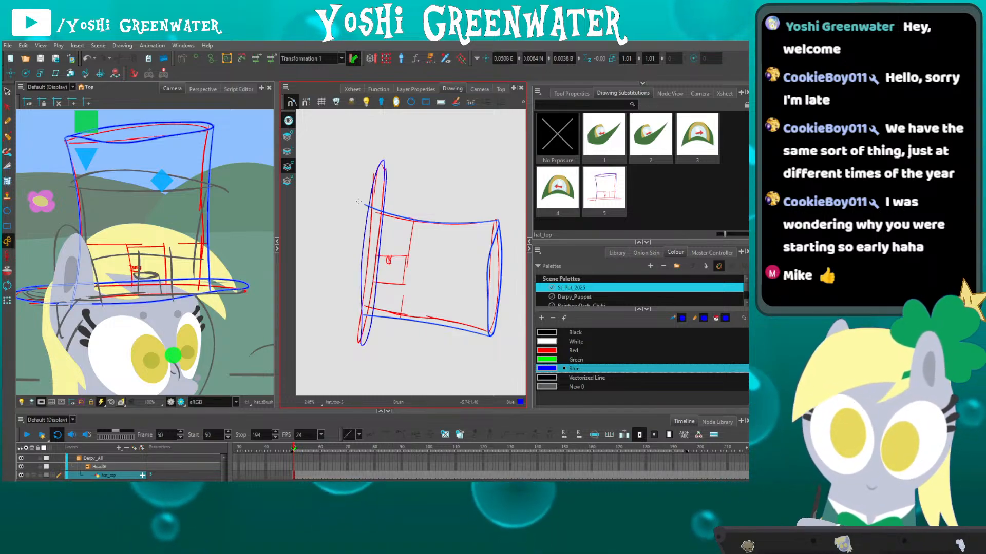
key(shift+x)
mouse_move(377, 248)
mouse_down()
mouse_move(359, 242)
mouse_move(385, 237)
mouse_up()
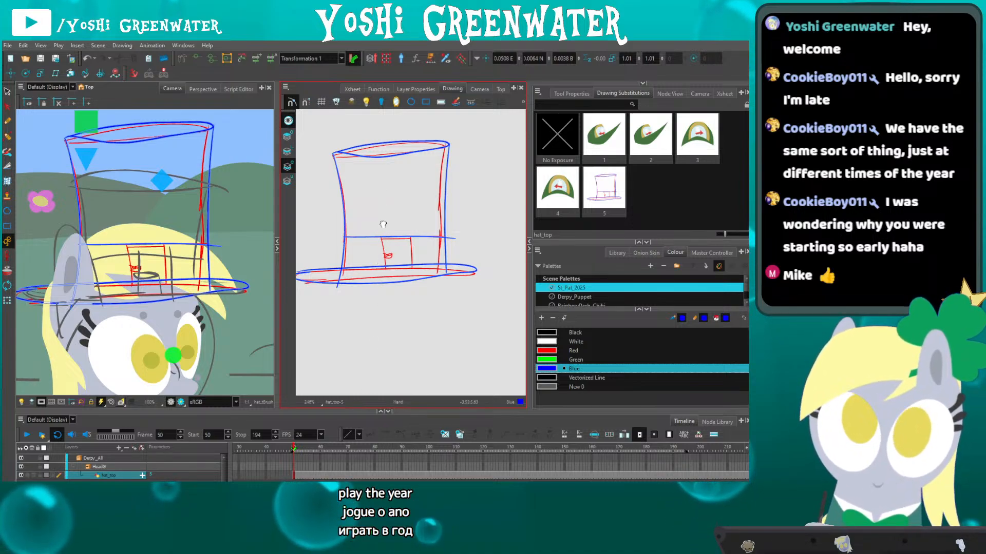
Draw the buckle's left and right sides on the hat band and nudge the left line slightly upward.
drag(381, 234, 386, 235)
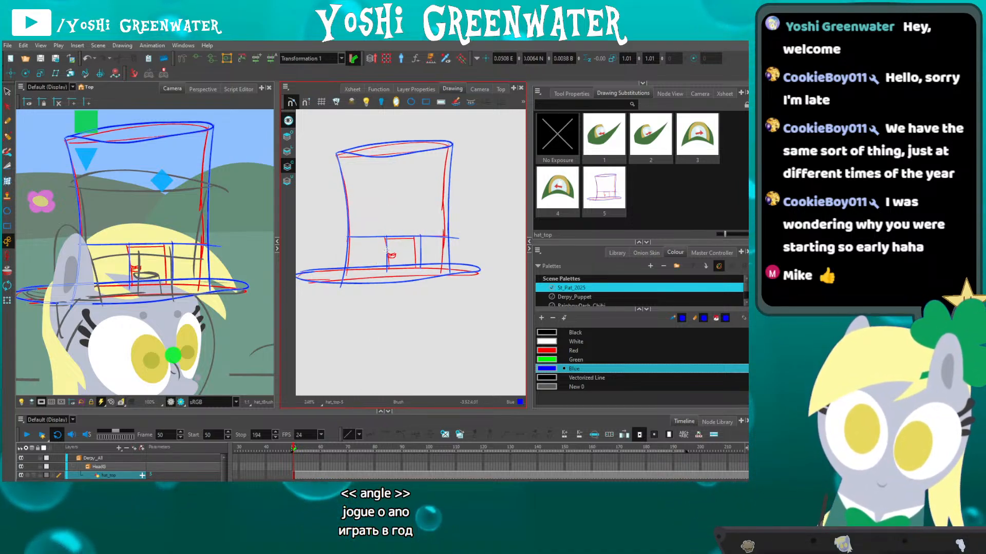
scroll(389, 248, up, 4)
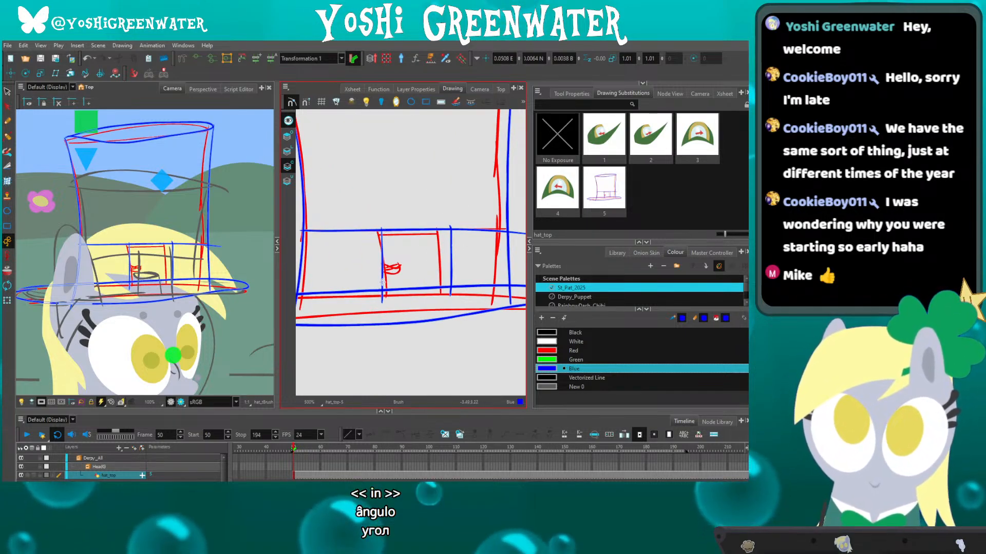
key(alt+s)
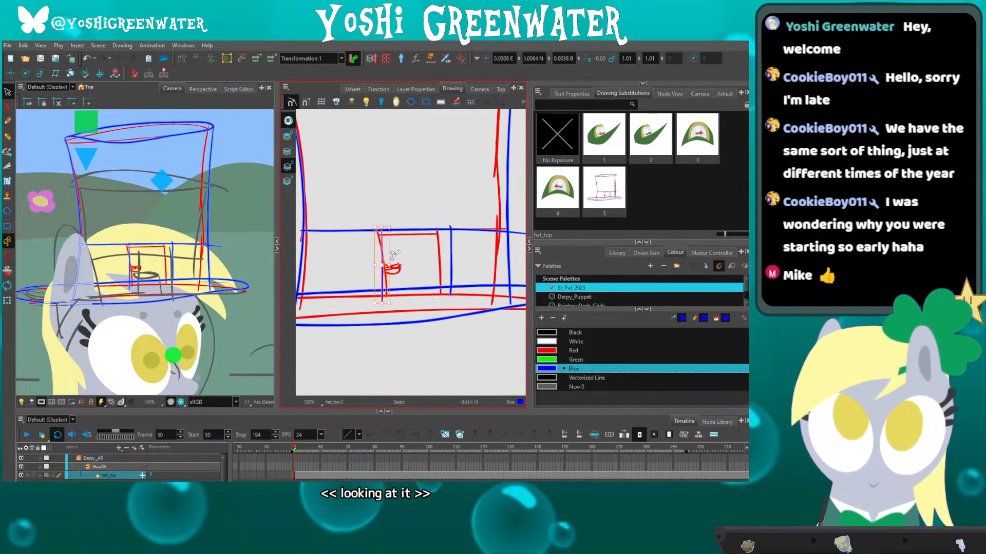
drag(377, 223, 399, 223)
click(363, 255)
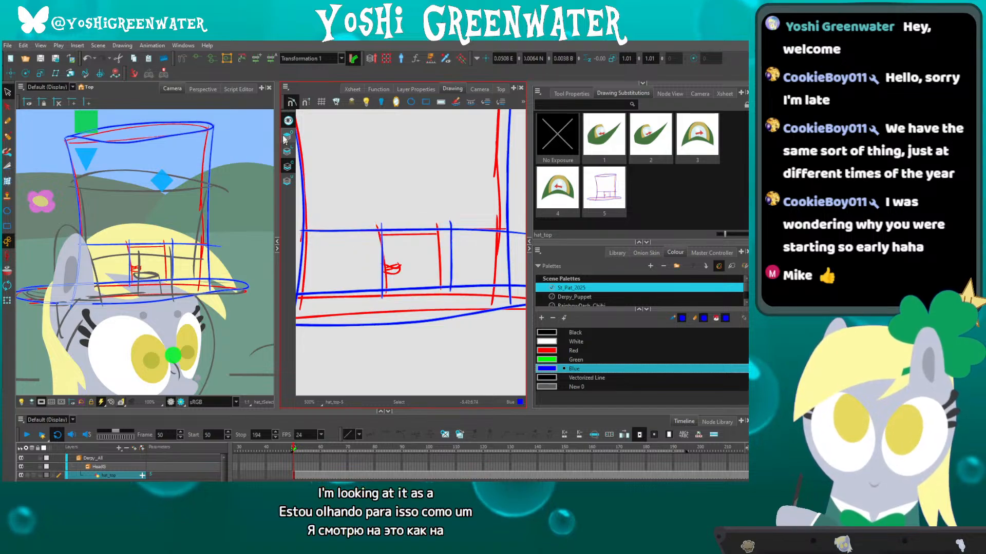
Complete the buckle's outer outline, inner frame and prong with only the blue layer showing, and cut away the band line crossing it.
click(288, 120)
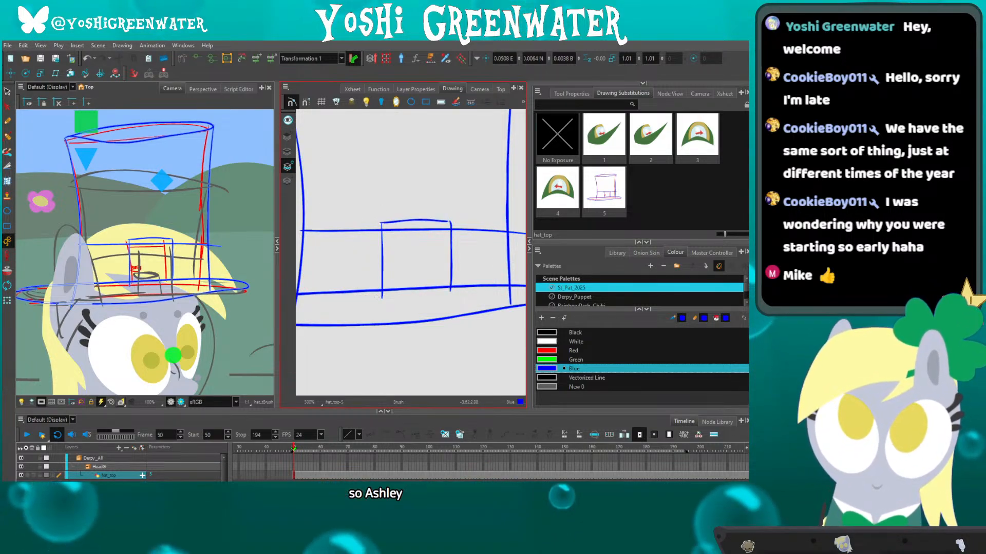
mouse_move(389, 228)
mouse_down()
mouse_move(390, 287)
mouse_move(443, 234)
mouse_up()
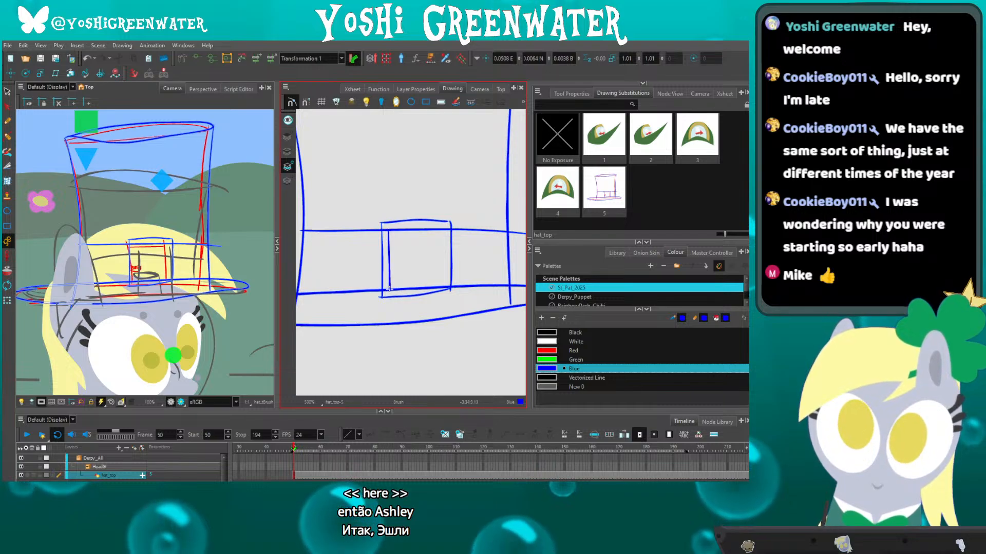
drag(390, 257, 341, 241)
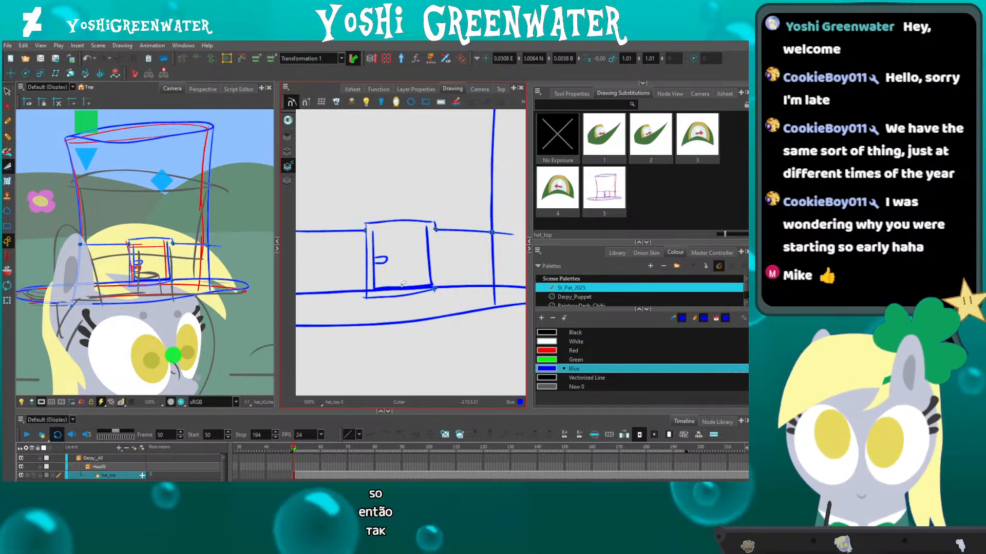
key(alt+b)
drag(434, 223, 434, 293)
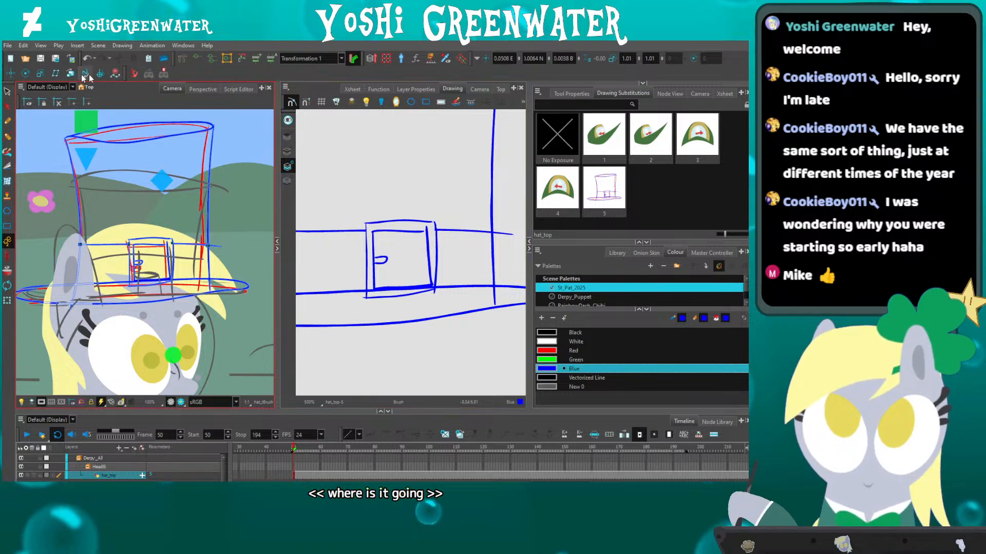
Delete the side and bottom strokes of the buckle's inner frame and redraw its sides straight down to the brim.
click(374, 276)
key(Delete)
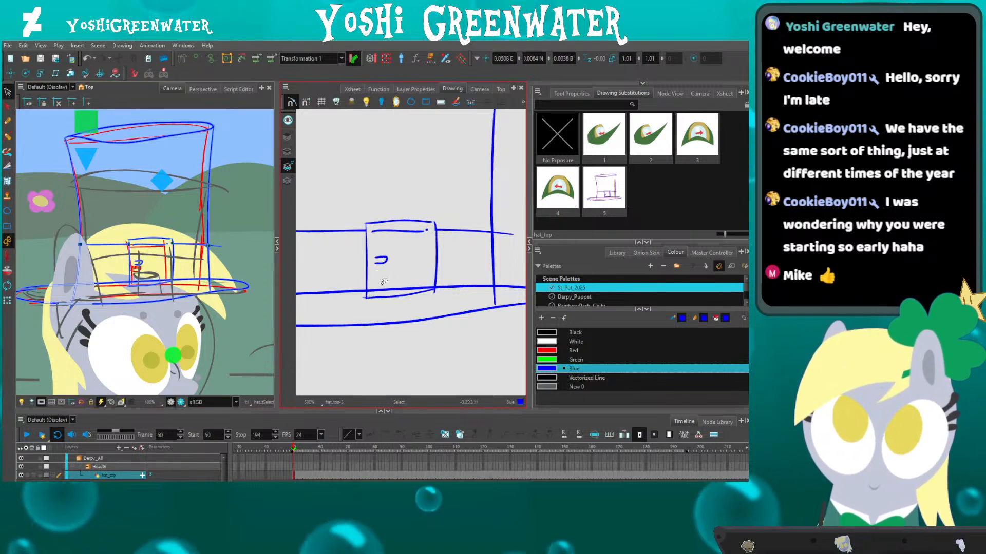
key(alt+b)
drag(373, 231, 373, 290)
drag(427, 229, 426, 288)
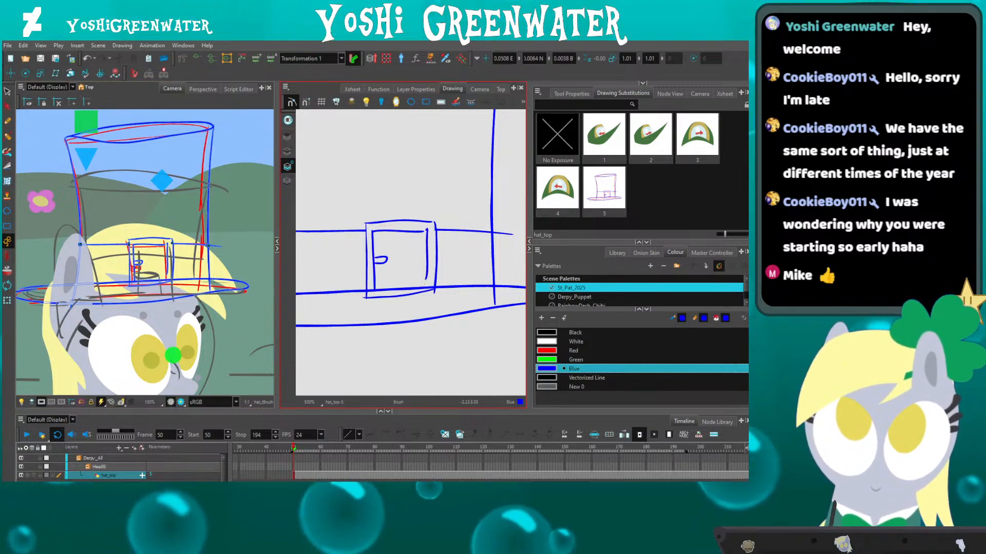
drag(428, 235, 427, 293)
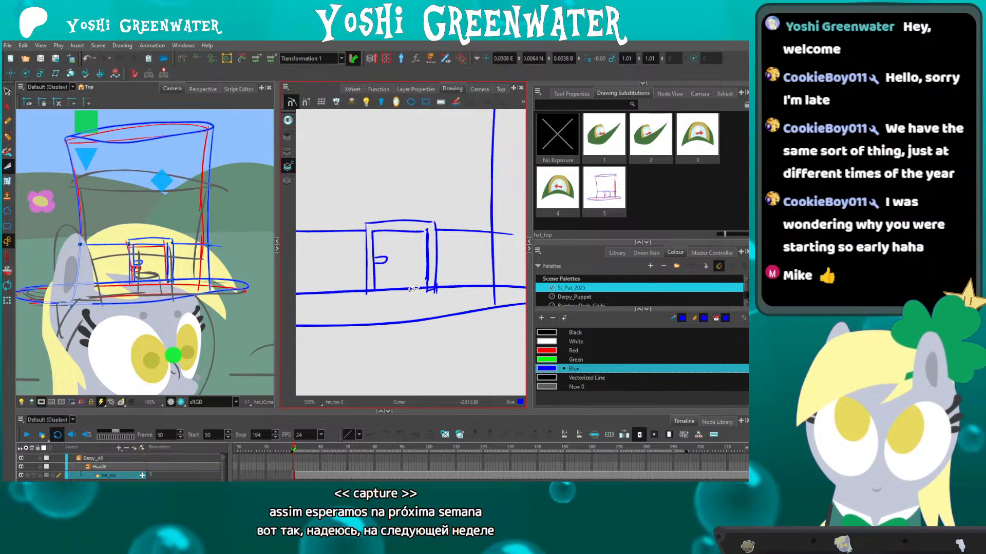
Trim the ends of the buckle's lines that extend below the brim's upper edge.
drag(421, 293, 432, 291)
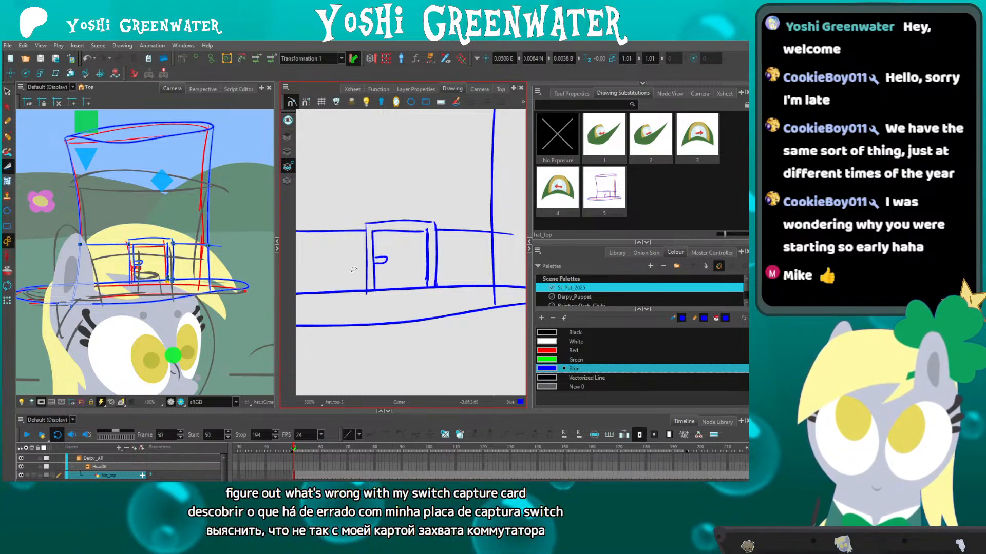
drag(361, 257, 369, 267)
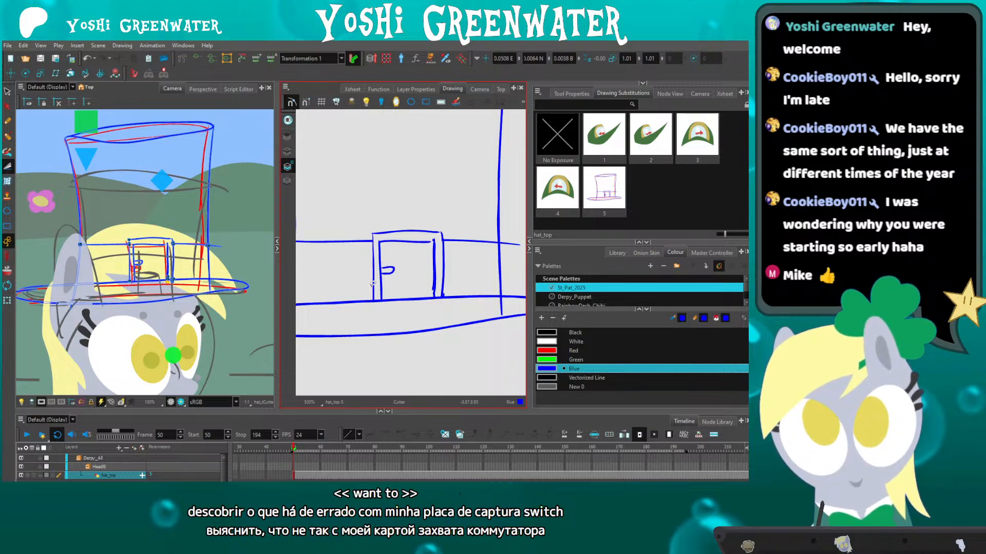
scroll(362, 201, down, 5)
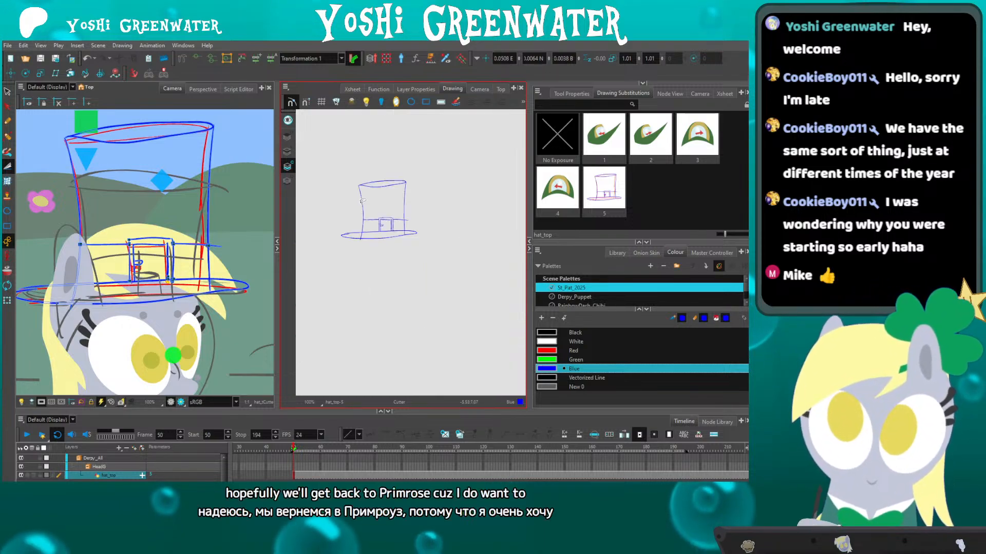
Trim the band line overshooting the crown's right side and the crown sides' ends that run into the brim.
scroll(345, 203, up, 4)
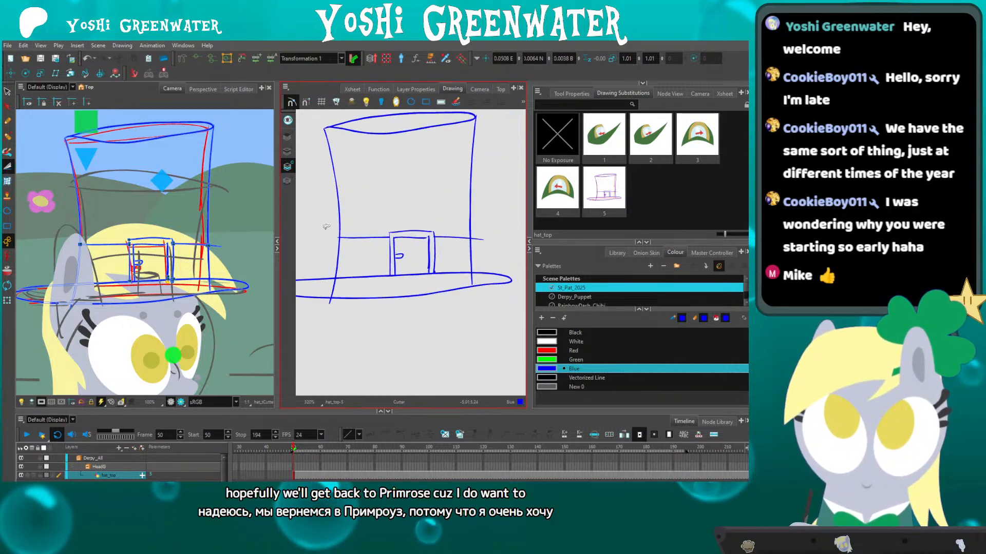
drag(478, 231, 477, 247)
drag(324, 208, 335, 224)
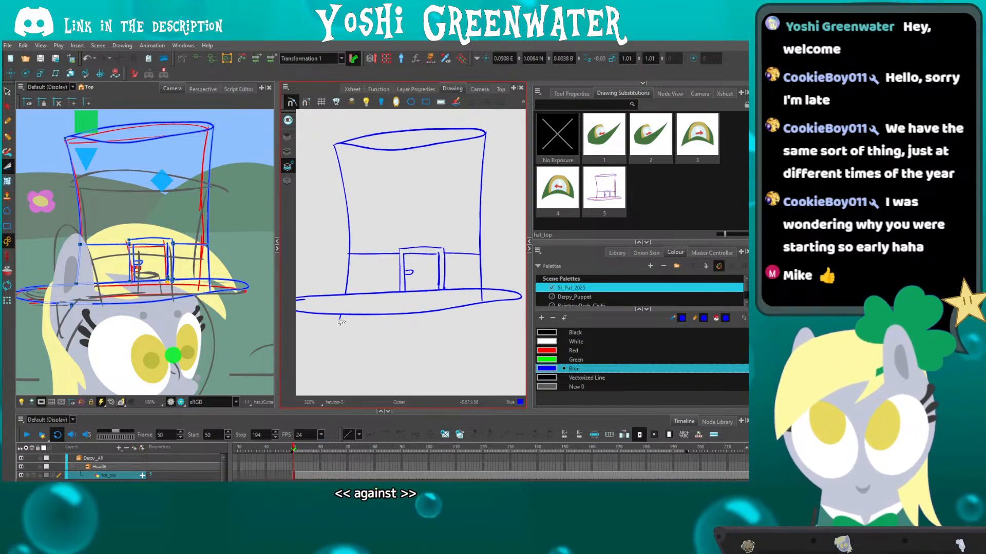
drag(477, 297, 486, 297)
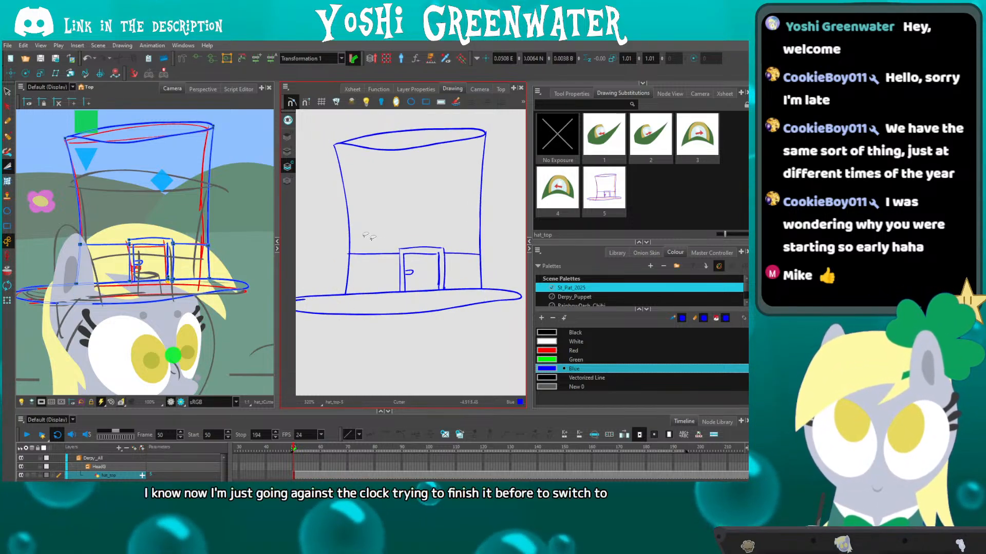
Select the hat's brim and stretch it slightly wider toward the right.
drag(299, 223, 270, 231)
drag(307, 236, 315, 231)
mouse_move(290, 279)
mouse_down()
mouse_move(309, 266)
mouse_move(284, 265)
mouse_up()
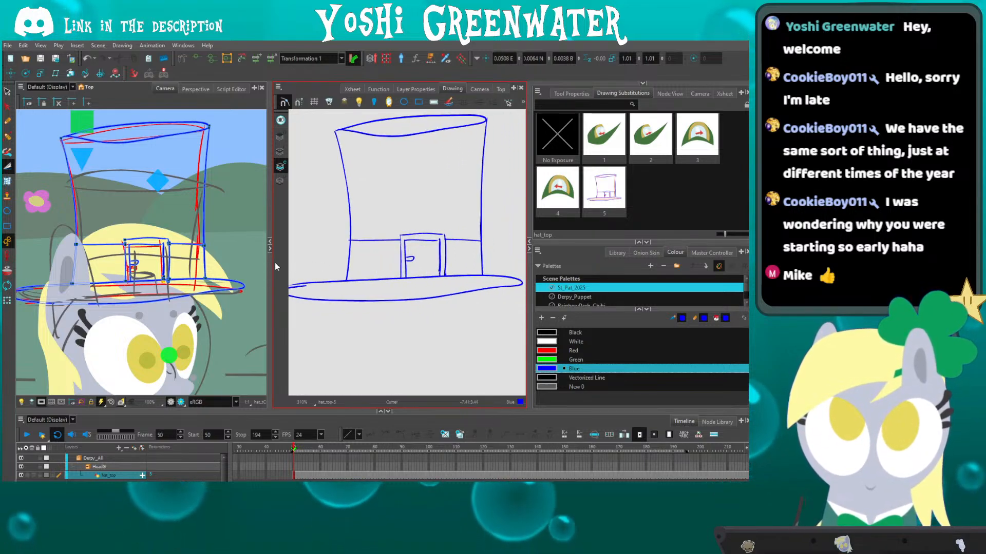
click(335, 300)
drag(369, 300, 370, 332)
click(359, 327)
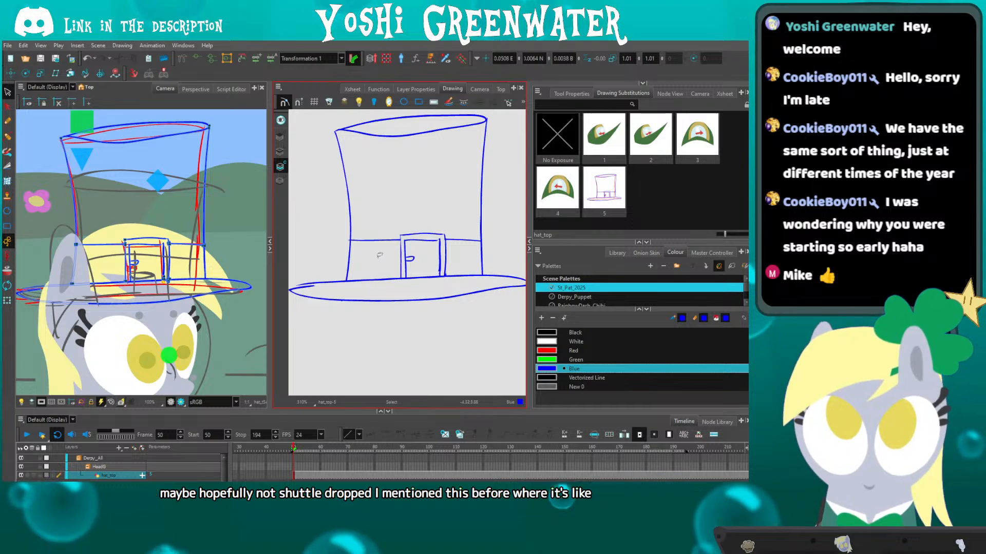
mouse_move(379, 255)
mouse_down()
mouse_move(341, 250)
mouse_move(371, 257)
mouse_up()
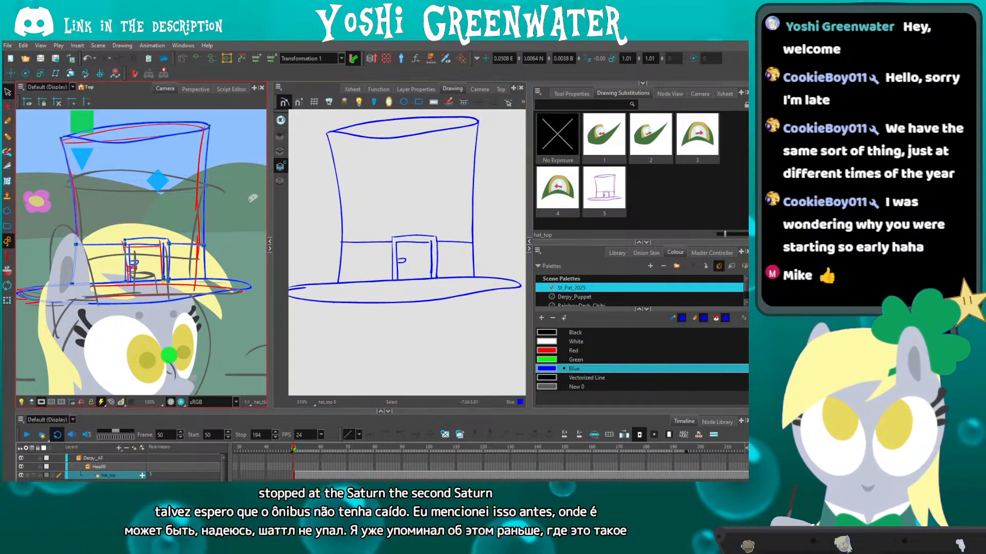
scroll(343, 270, down, 1)
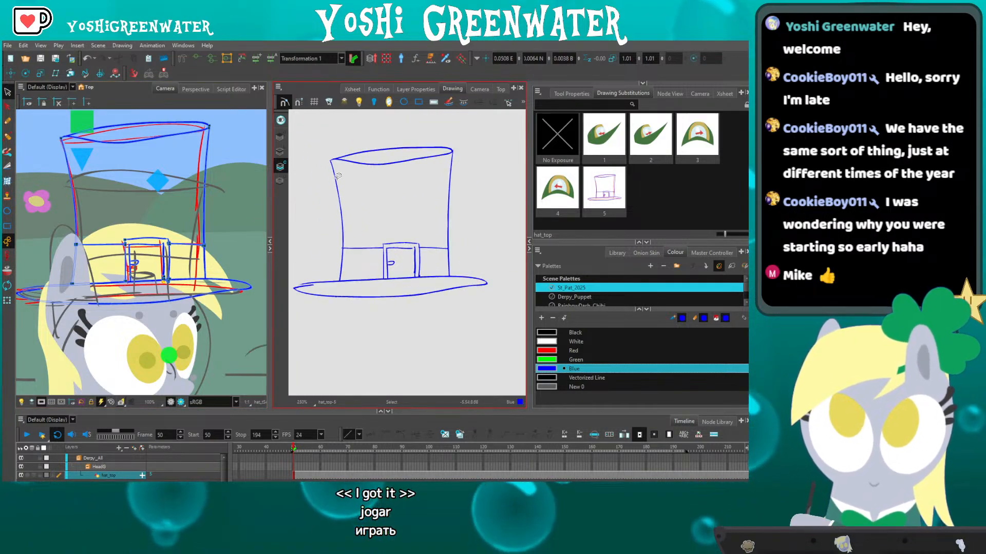
Delete the red rough hat sketch from the underlay art layer.
drag(339, 176, 356, 189)
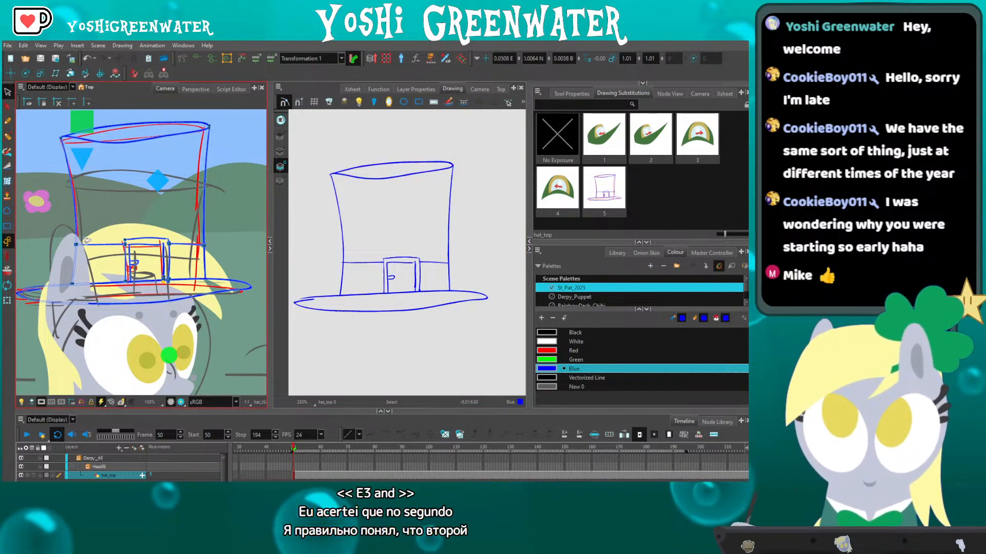
drag(312, 263, 324, 270)
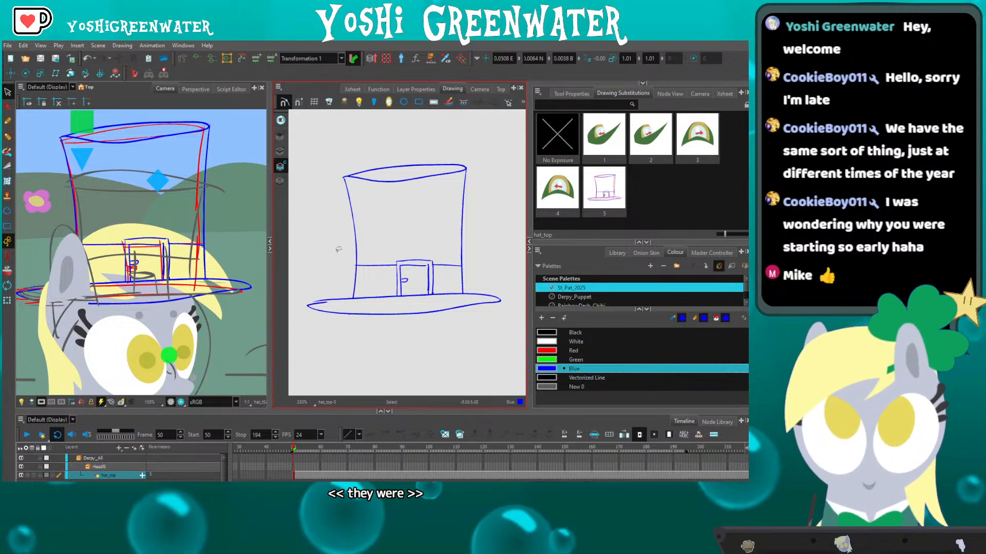
drag(322, 246, 316, 240)
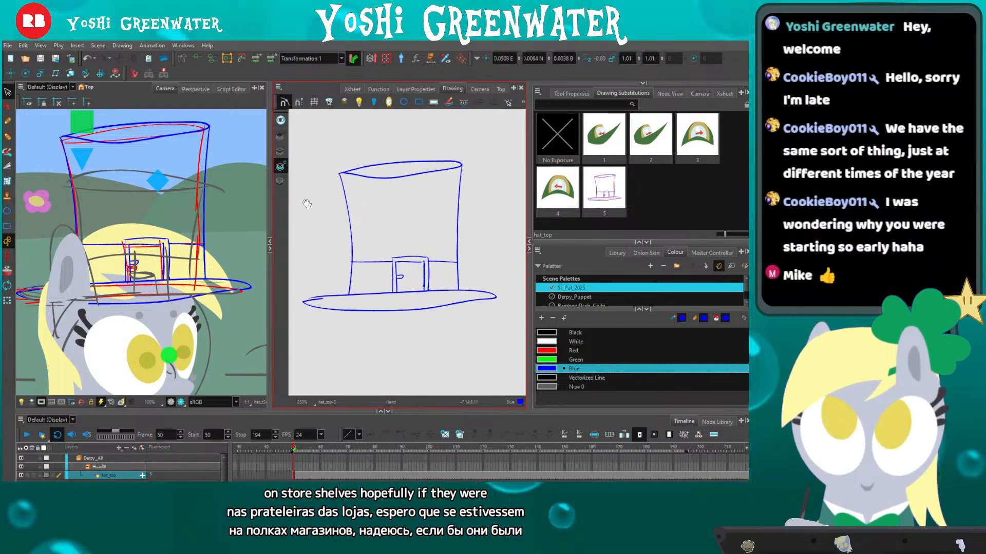
click(280, 182)
click(280, 168)
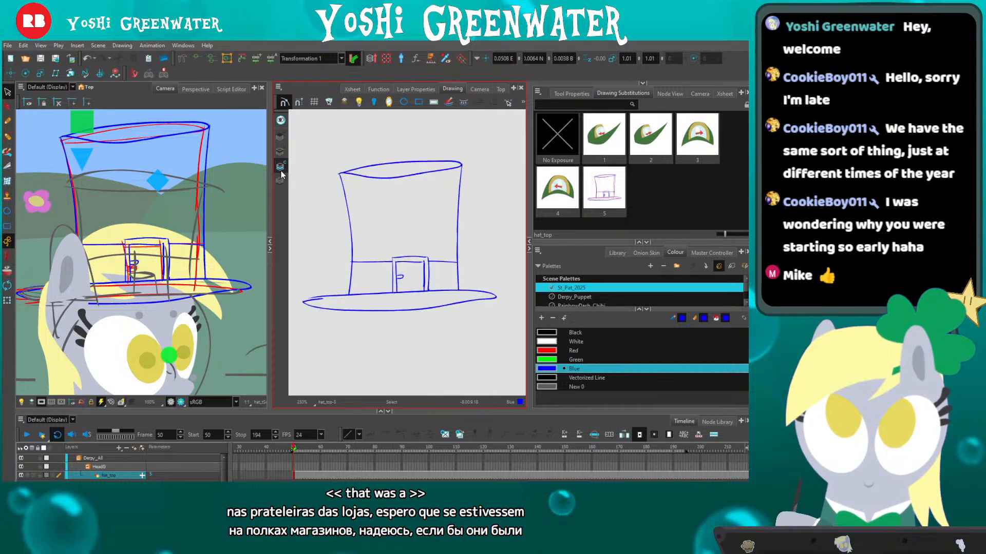
click(280, 181)
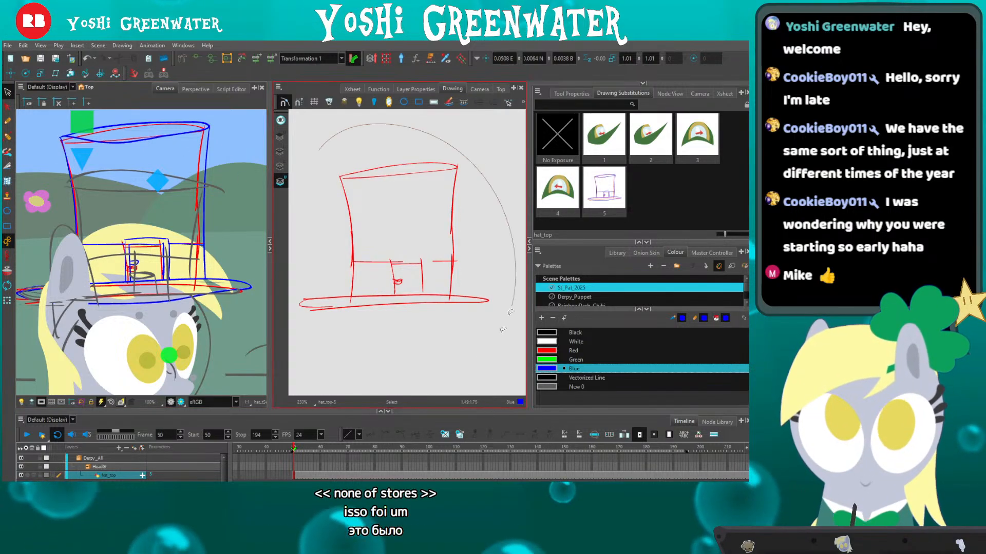
Move the blue hat outline from the colour art layer to the overlay layer.
click(280, 167)
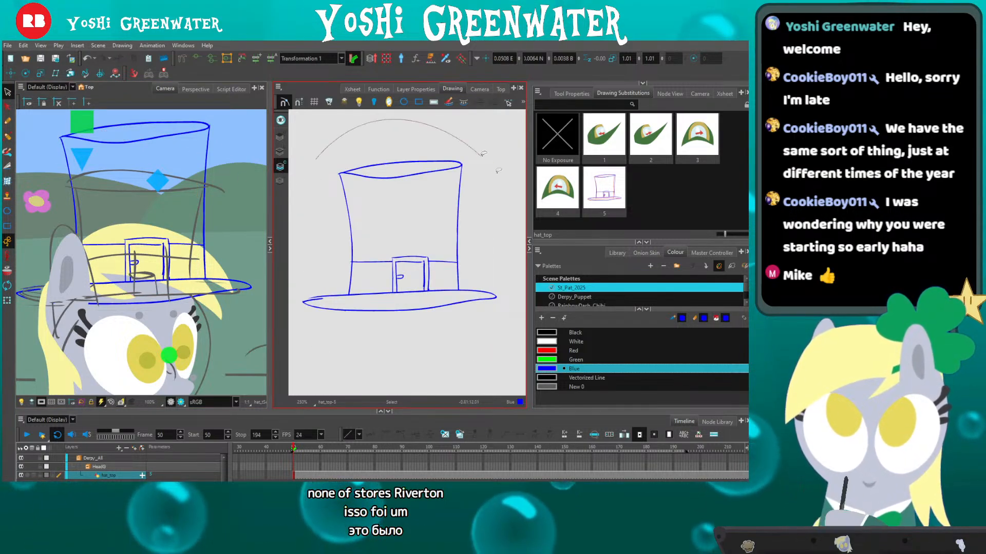
key(ctrl+a)
key(Delete)
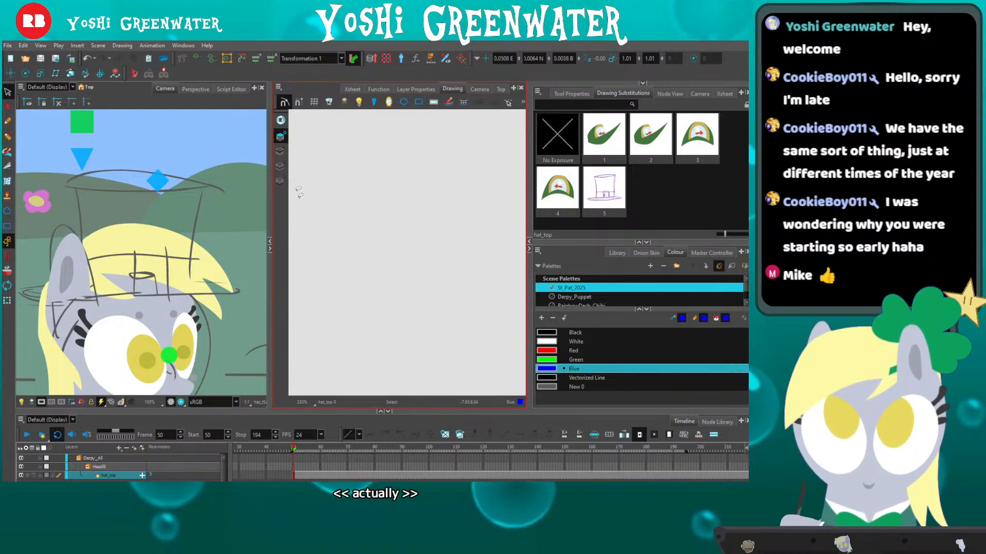
key(ctrl+z)
click(322, 289)
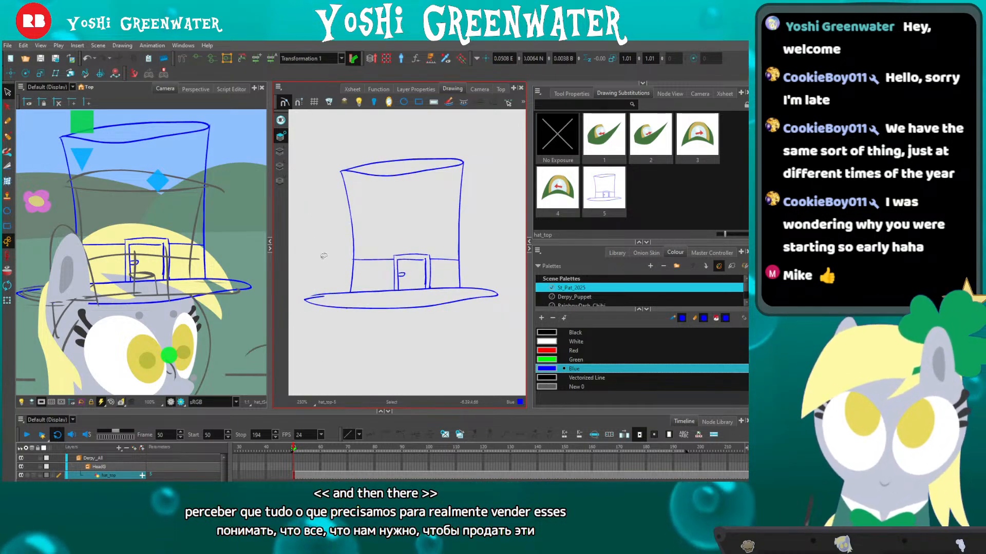
Make Green from the St_Pat_2025 palette the active drawing colour and slightly widen the Drawing view.
scroll(318, 272, up, 2)
click(545, 368)
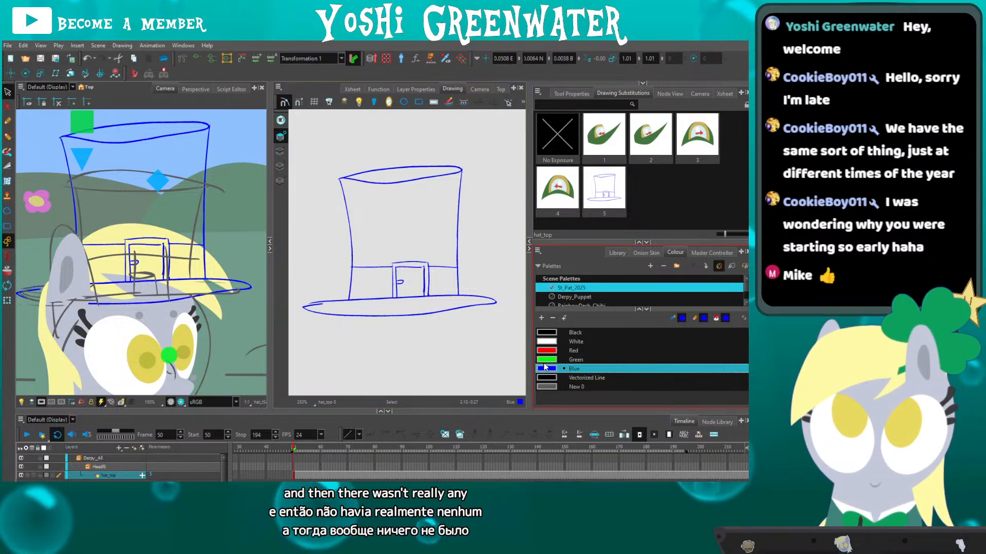
click(547, 360)
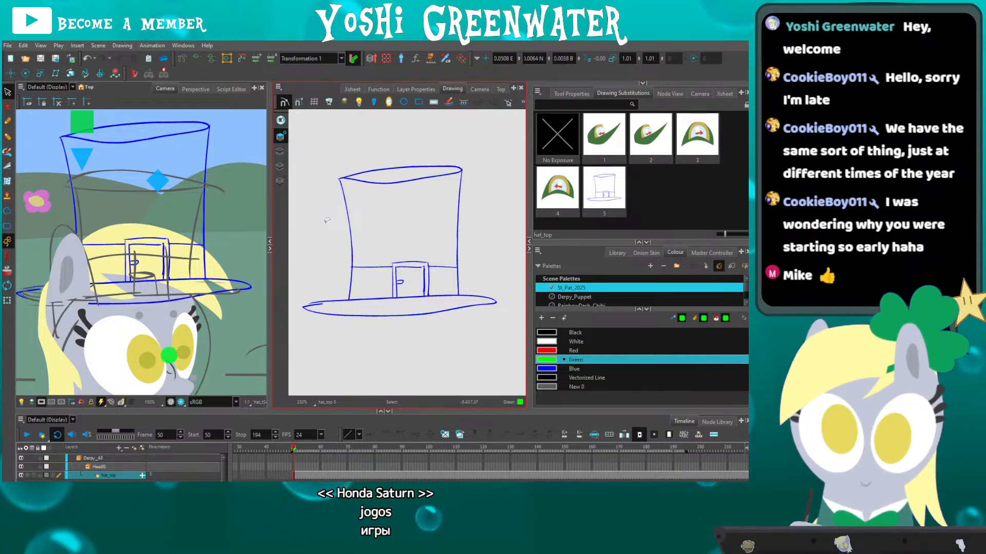
drag(273, 203, 265, 203)
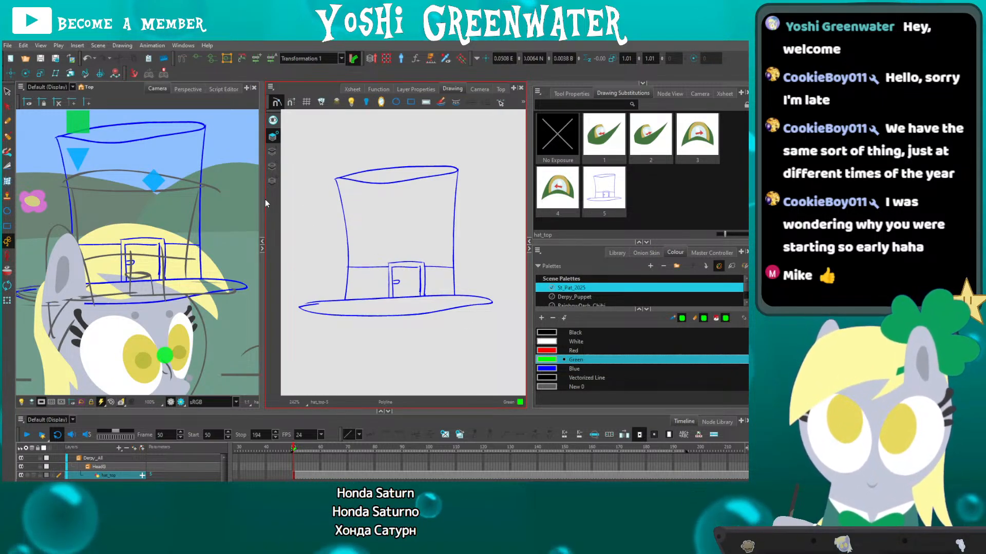
scroll(400, 245, up, 2)
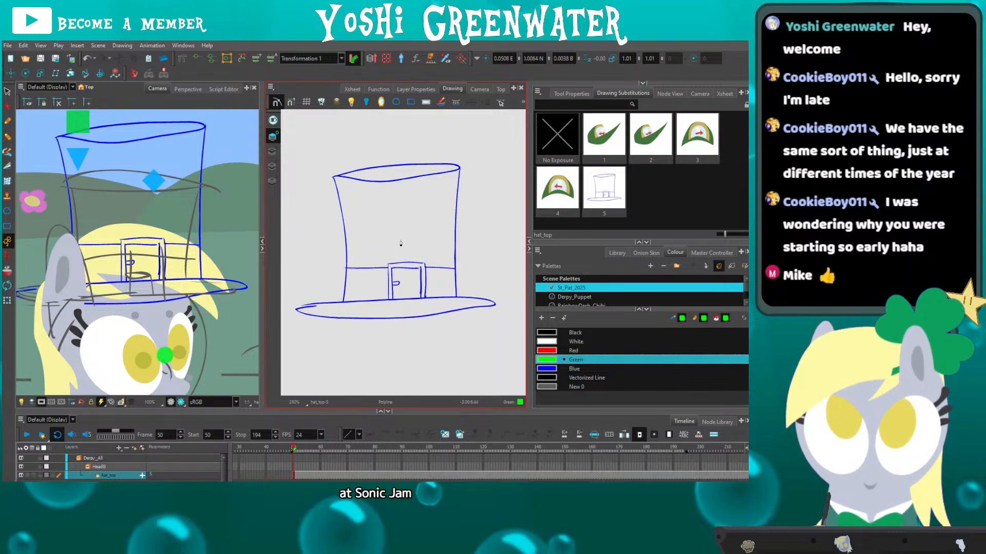
scroll(413, 231, down, 2)
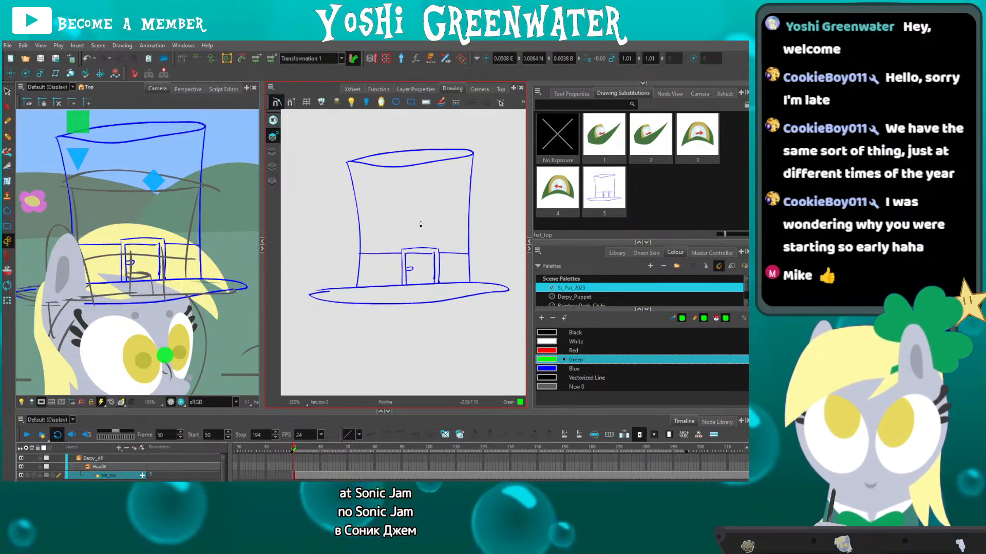
key(space)
drag(363, 145, 353, 152)
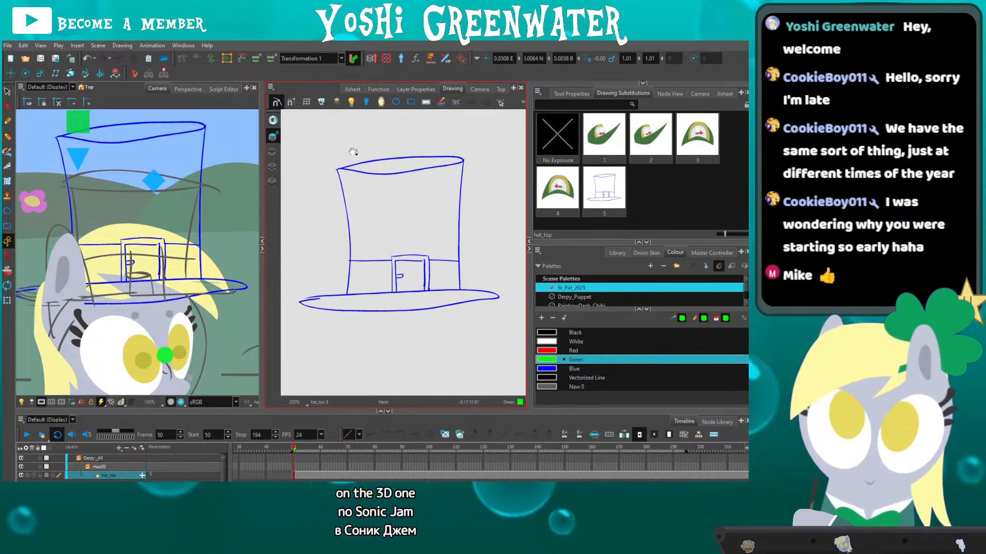
Try to fit a green ellipse over the crown's top rim by drawing and tilting it, and discard it.
mouse_move(463, 156)
mouse_down()
mouse_move(333, 177)
mouse_move(356, 139)
mouse_up()
key(Up)
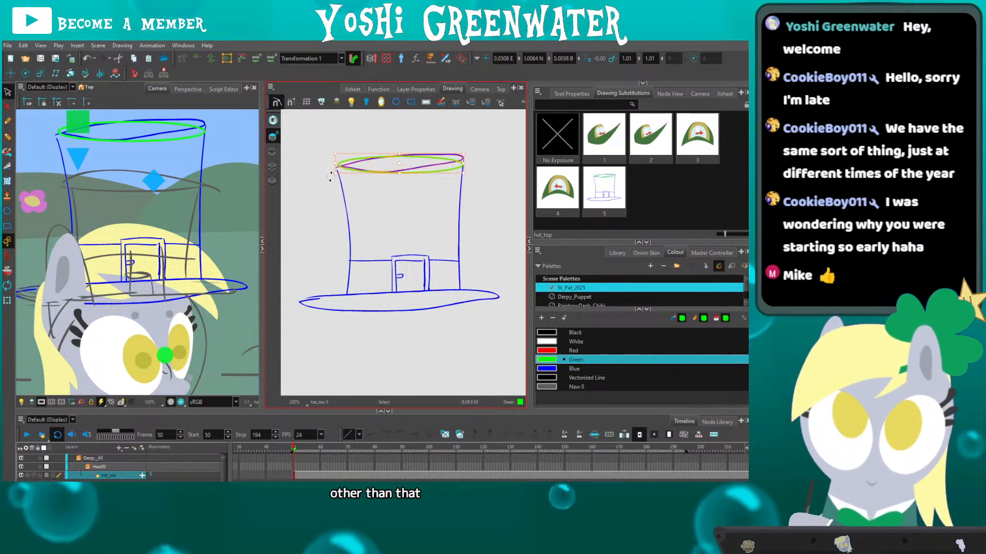
click(332, 185)
click(571, 93)
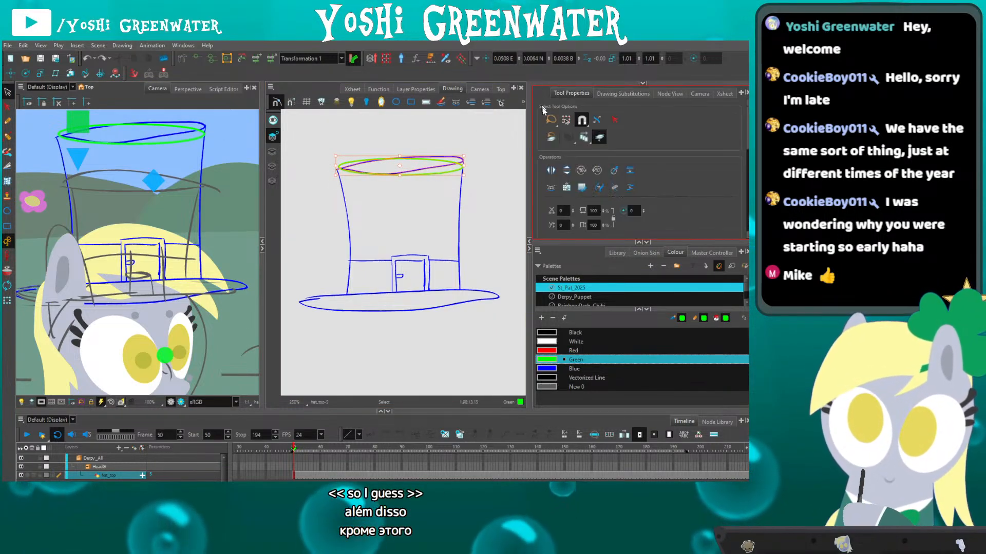
drag(386, 186, 365, 150)
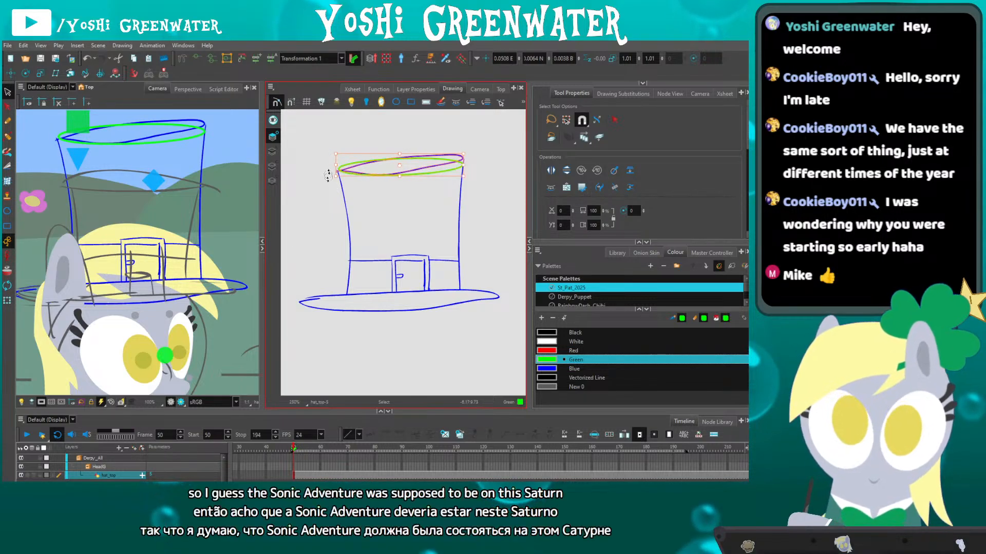
key(ctrl+z)
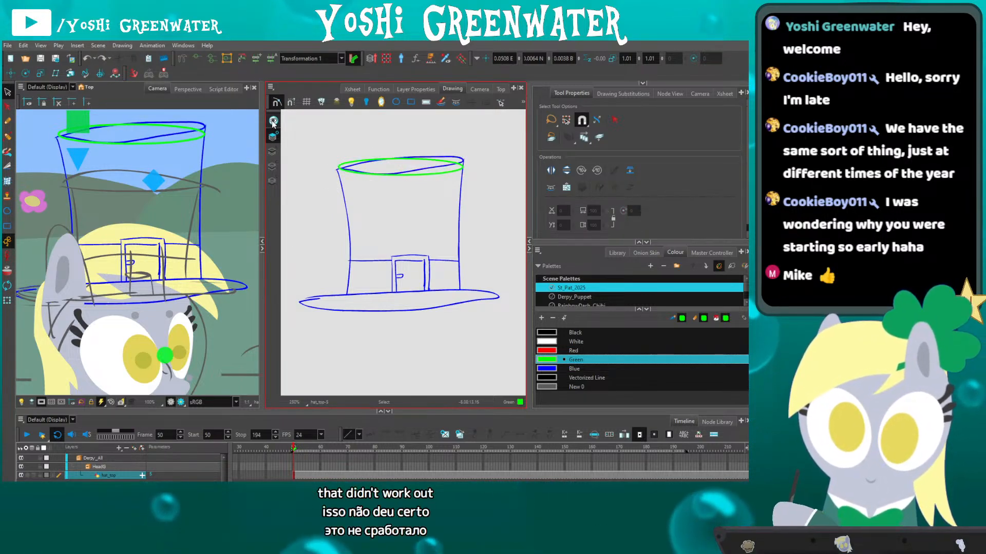
click(345, 169)
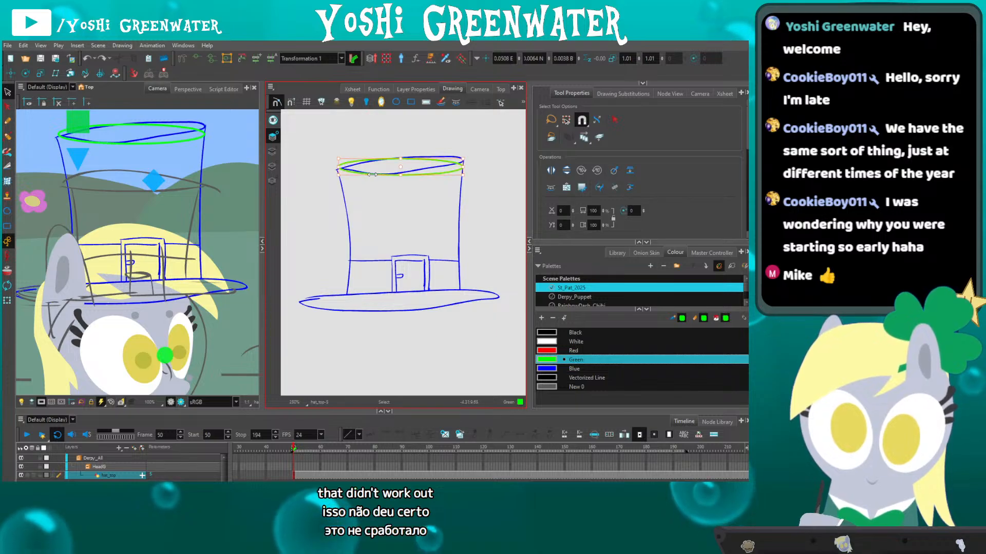
key(Delete)
Move the blue hat outline from the overlay layer to the line art layer.
drag(298, 290, 299, 292)
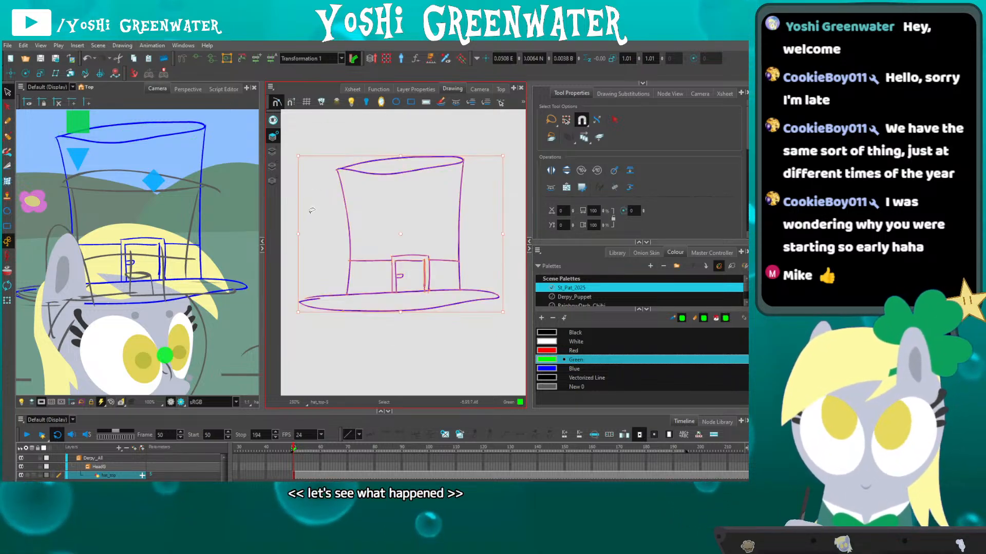
click(272, 152)
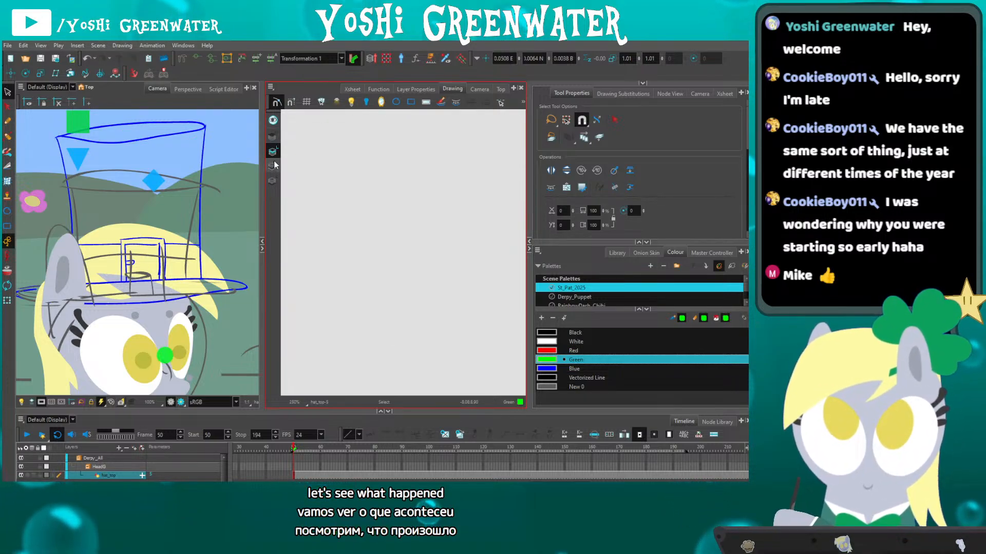
click(274, 122)
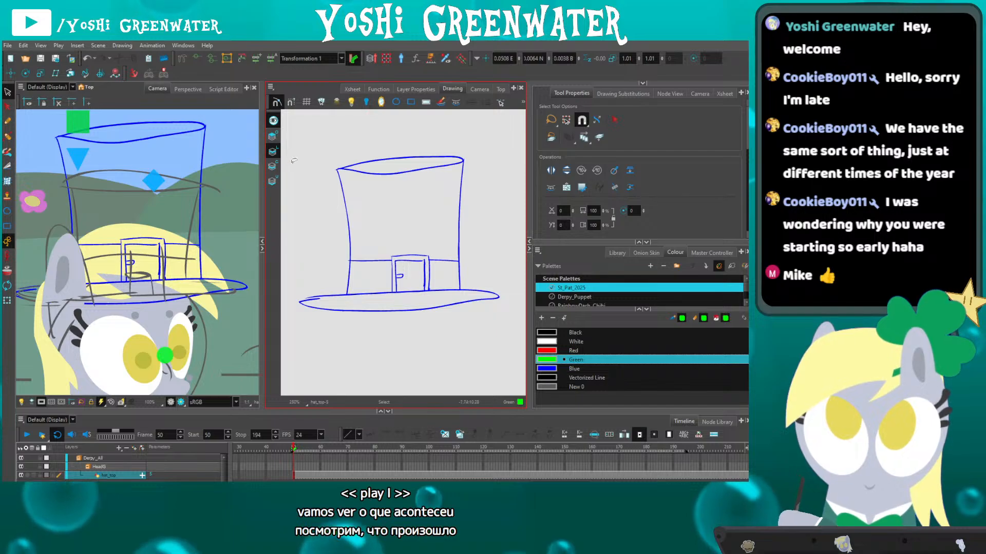
click(273, 121)
click(272, 137)
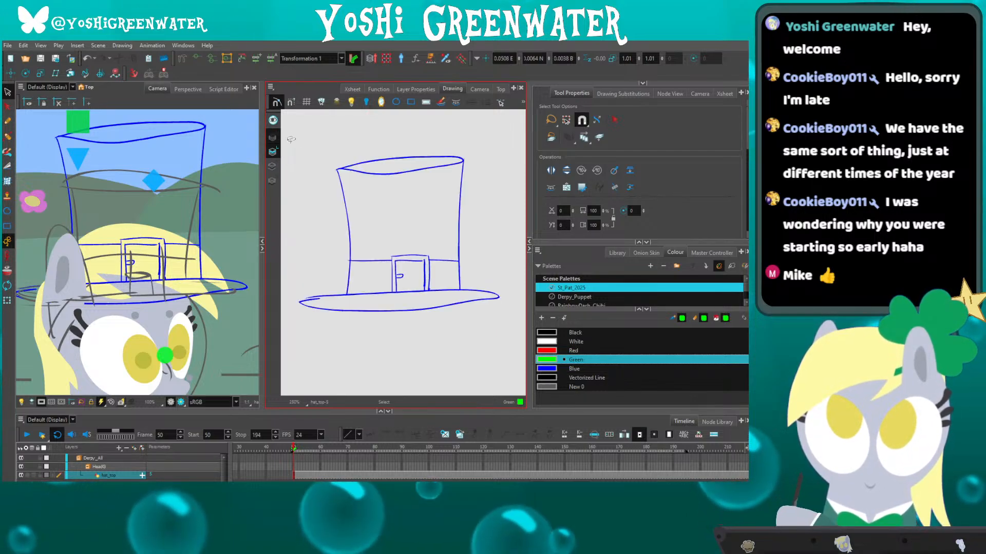
mouse_move(362, 127)
mouse_down()
mouse_move(457, 343)
mouse_move(316, 203)
mouse_up()
key(ctrl+x)
click(272, 152)
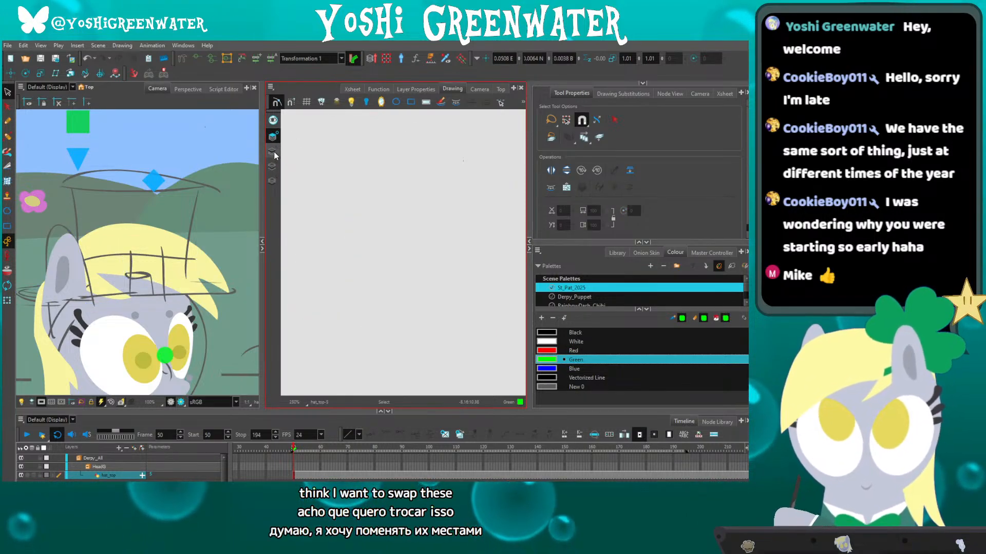
key(ctrl+v)
click(272, 167)
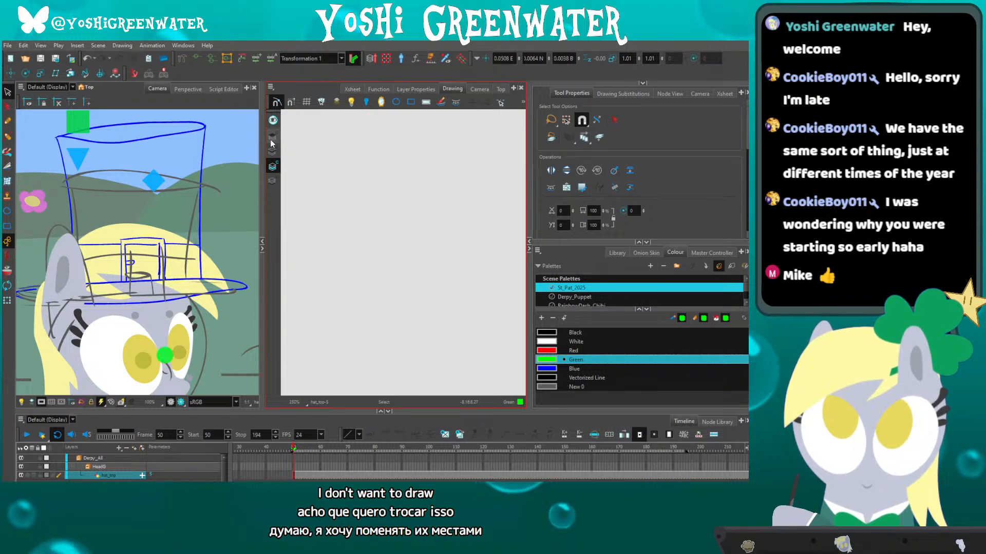
Draw a flat green ellipse across the crown's top rim on the overlay layer.
click(272, 137)
click(395, 103)
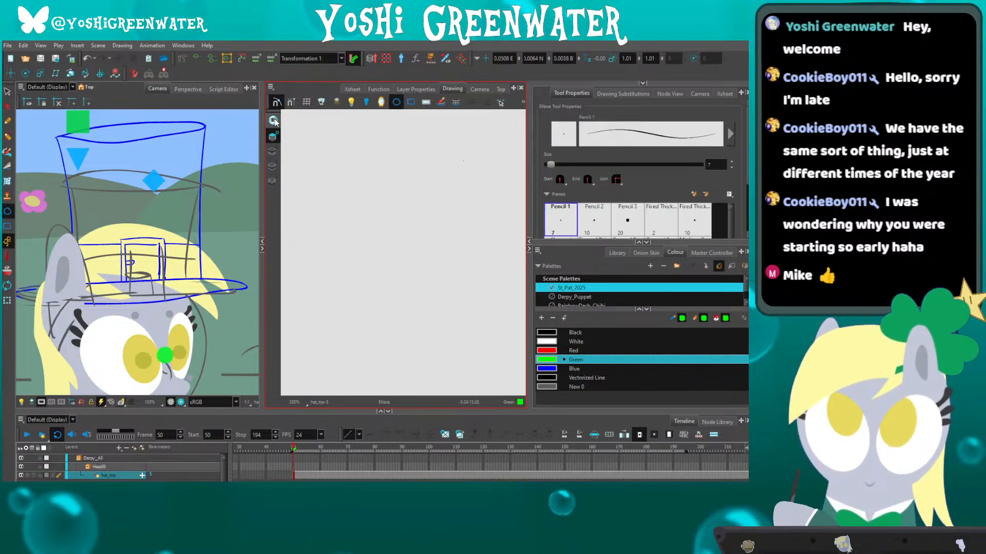
drag(451, 159, 337, 173)
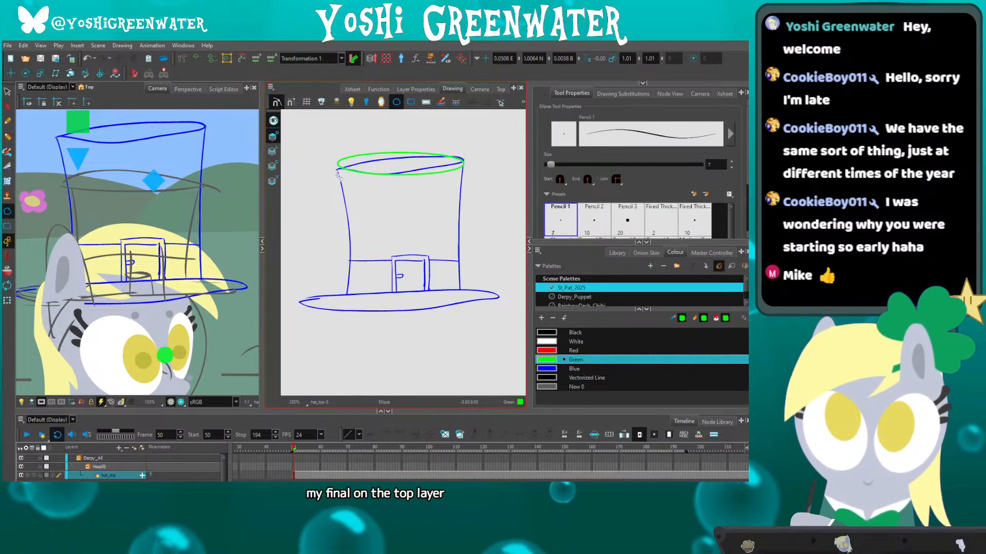
key(alt+s)
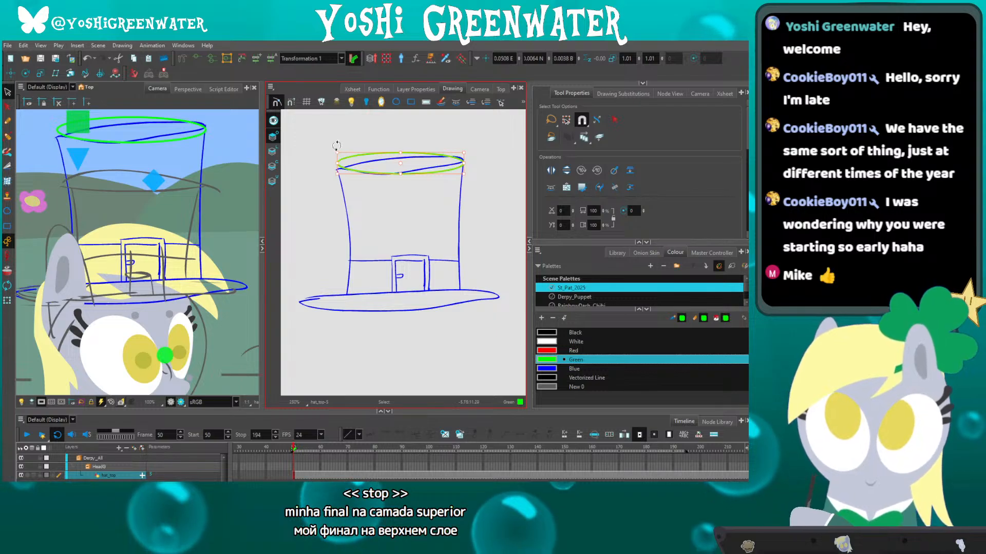
Tilt the green ellipse to the slope of the crown's top, flatten it slightly and nudge it down over the rim.
click(330, 160)
key(Down)
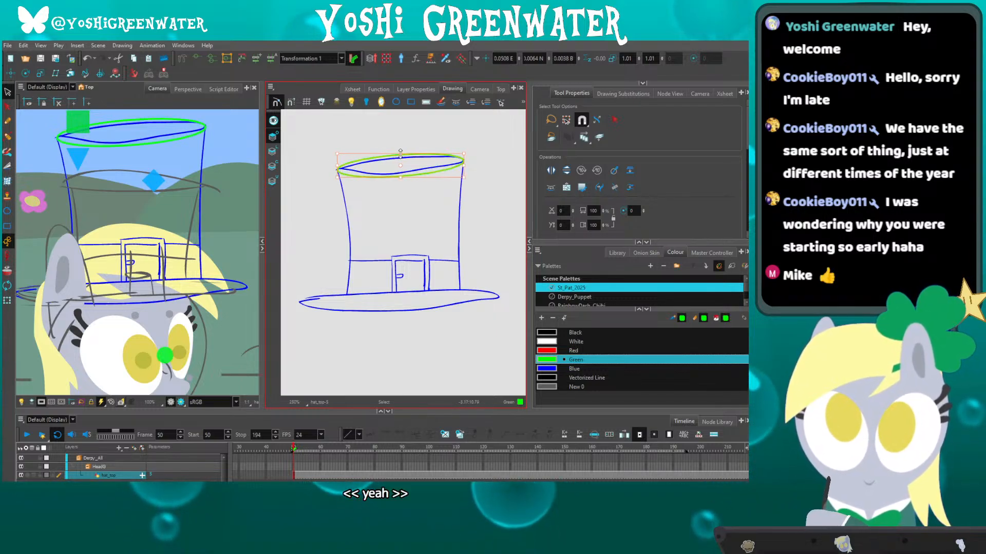
drag(400, 178, 400, 176)
key(Down)
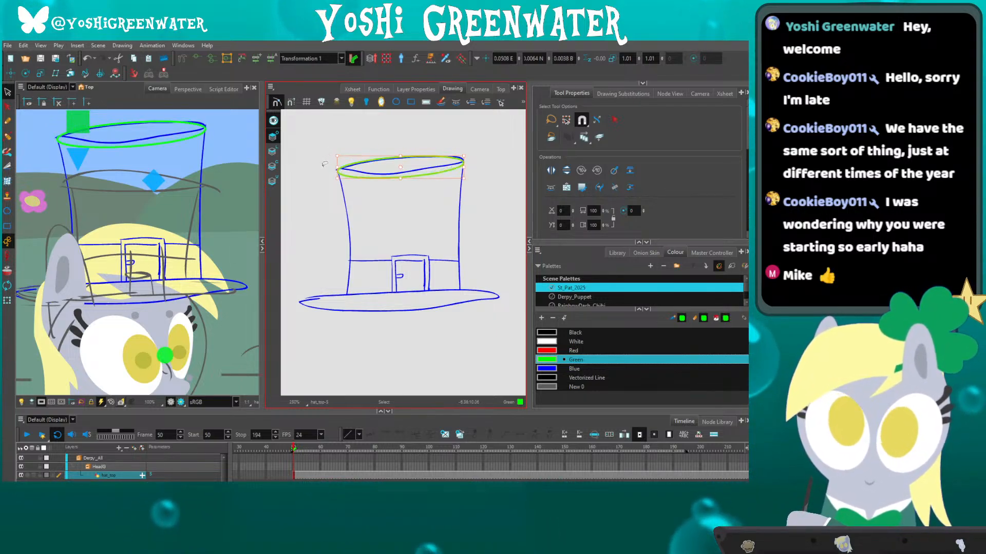
drag(325, 189, 315, 198)
click(387, 170)
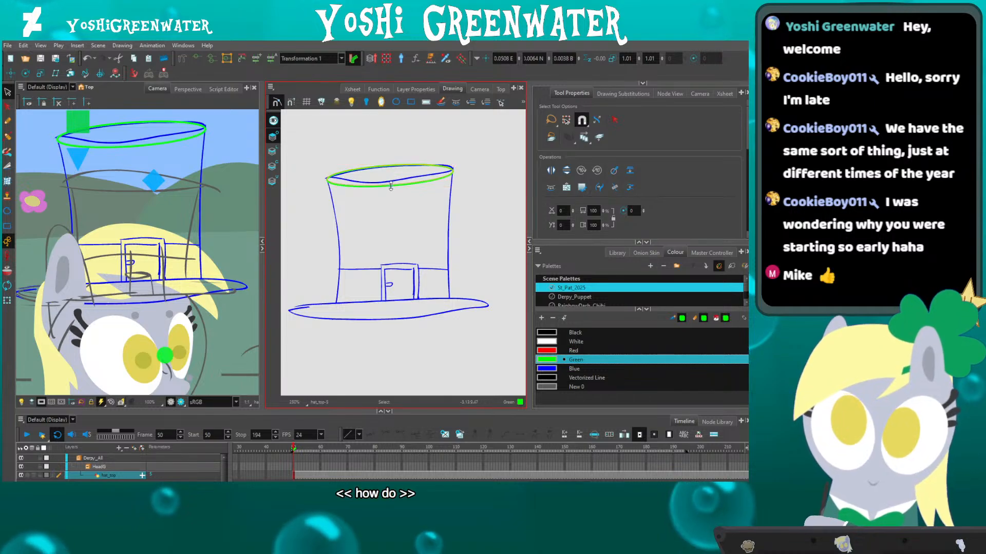
click(303, 202)
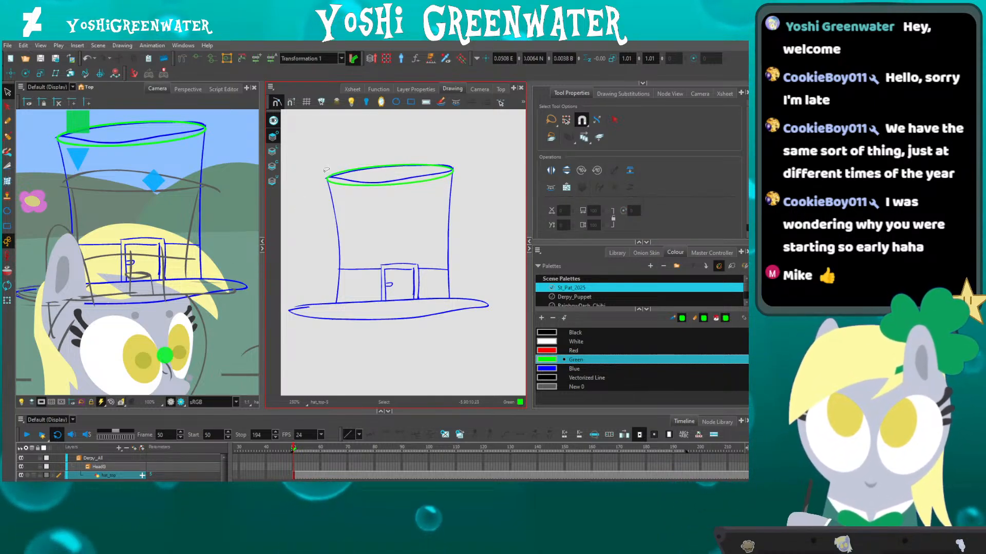
Trace the crown's left side with a green line from the rim to the brim and bend it inward along the blue outline.
key(alt+minus)
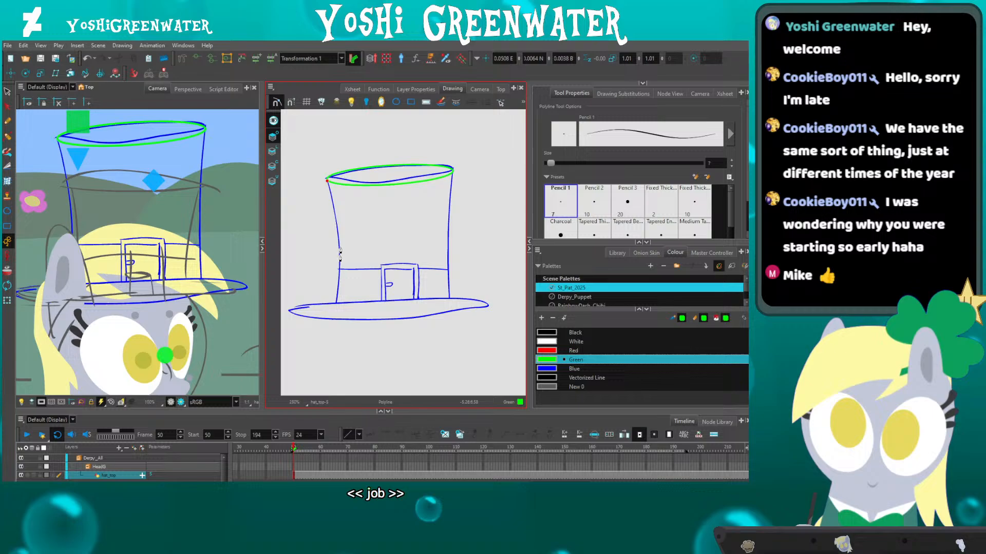
click(336, 308)
key(alt+q)
drag(331, 234, 338, 231)
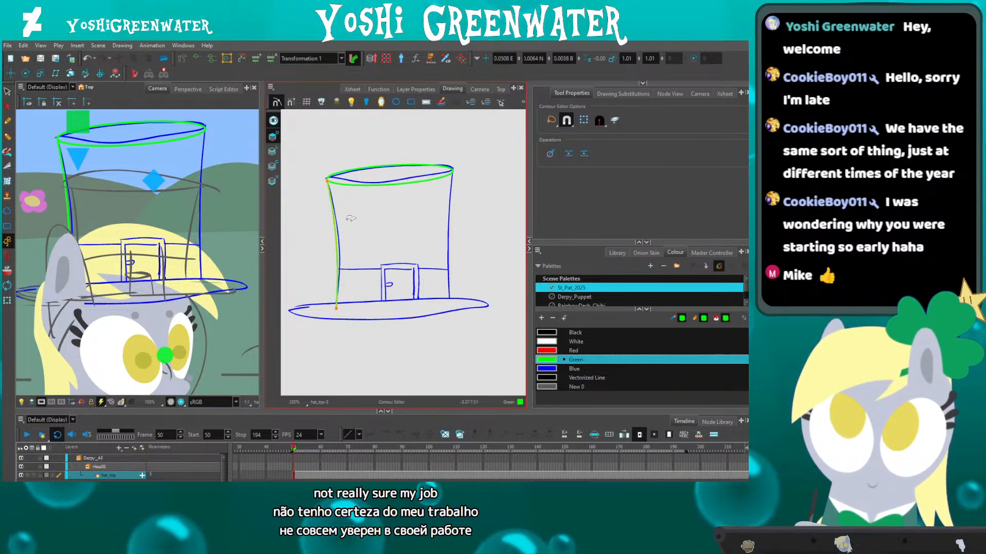
Trace the crown's right side with a green line from the rim to the brim and bend it slightly inward.
key(alt+minus)
click(451, 176)
click(450, 302)
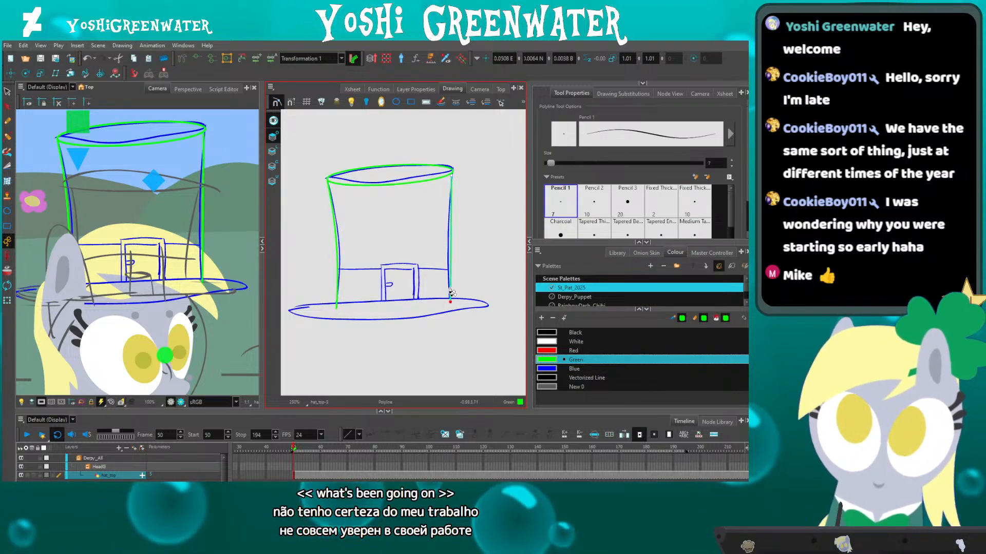
key(alt+q)
Hide the other art layers and attach the upper end of the crown's right line to the rim ellipse.
click(273, 137)
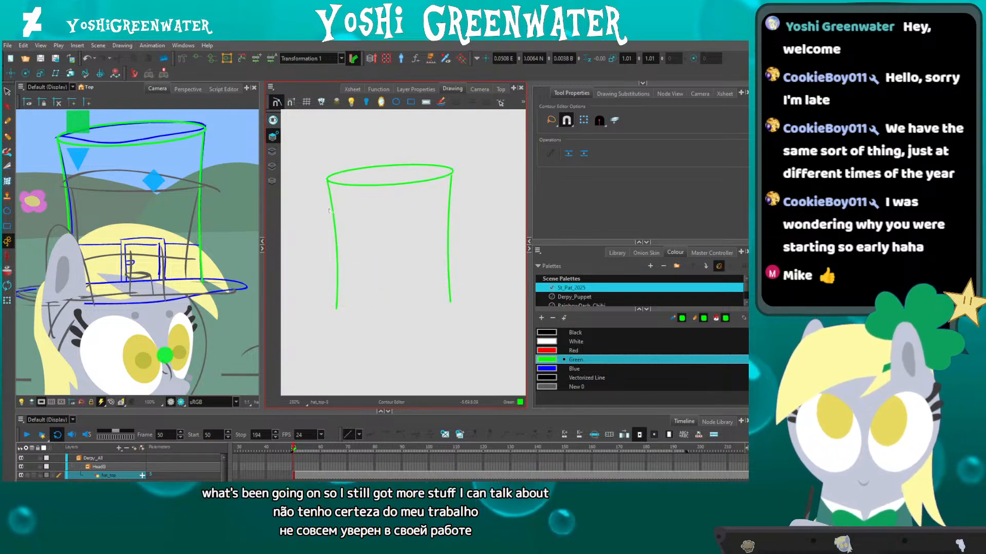
scroll(327, 191, up, 5)
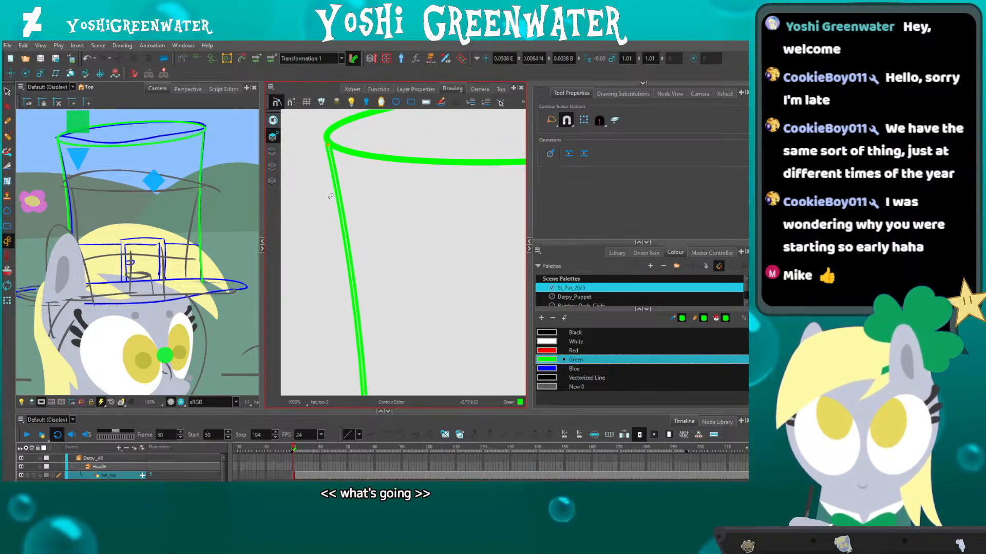
mouse_move(317, 191)
mouse_down()
mouse_move(313, 230)
mouse_move(334, 229)
mouse_up()
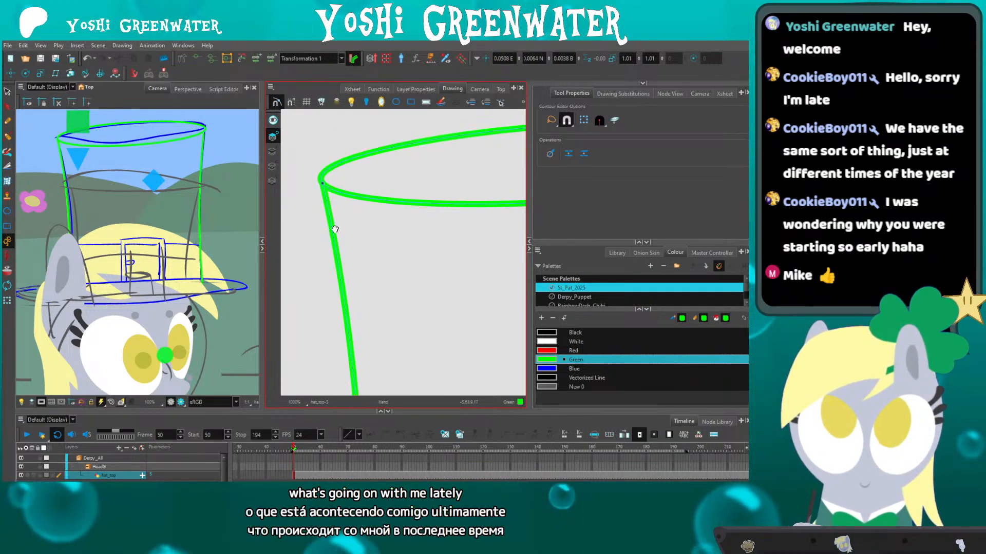
mouse_move(513, 241)
mouse_down()
mouse_move(377, 245)
mouse_move(264, 279)
mouse_up()
click(444, 194)
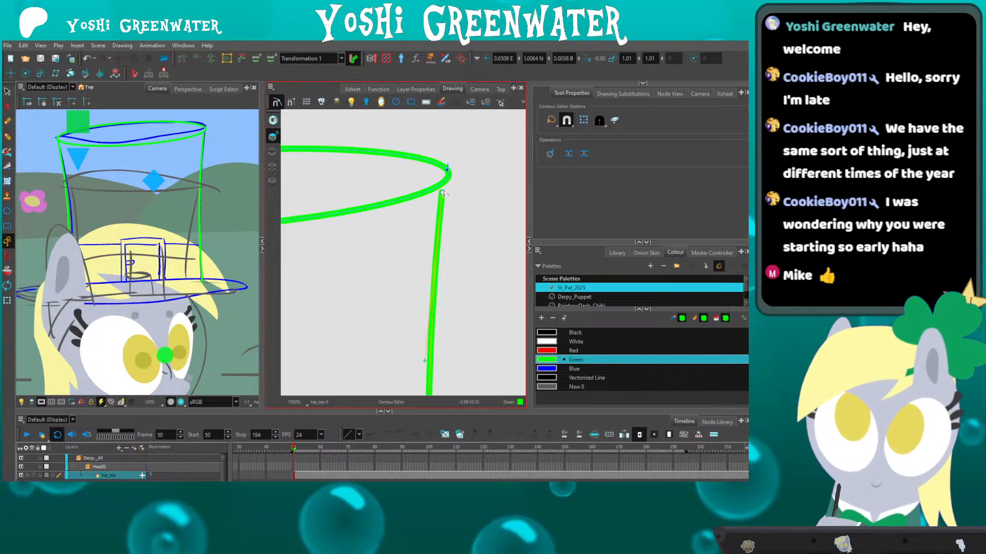
drag(444, 193, 446, 168)
scroll(446, 169, up, 6)
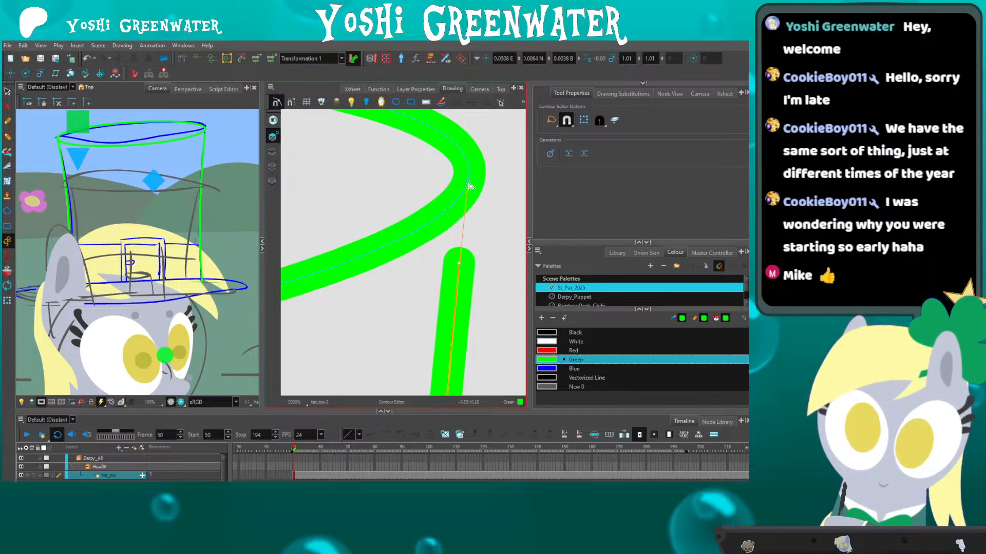
drag(470, 186, 470, 184)
scroll(469, 183, down, 7)
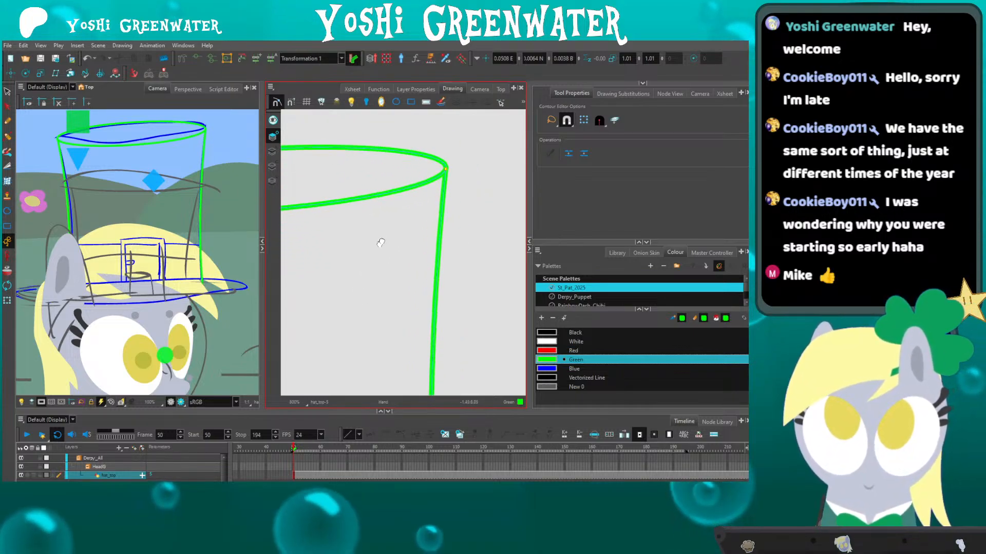
Try deleting the end point where the crown's right line meets the rim, and undo the deletion.
scroll(381, 242, down, 8)
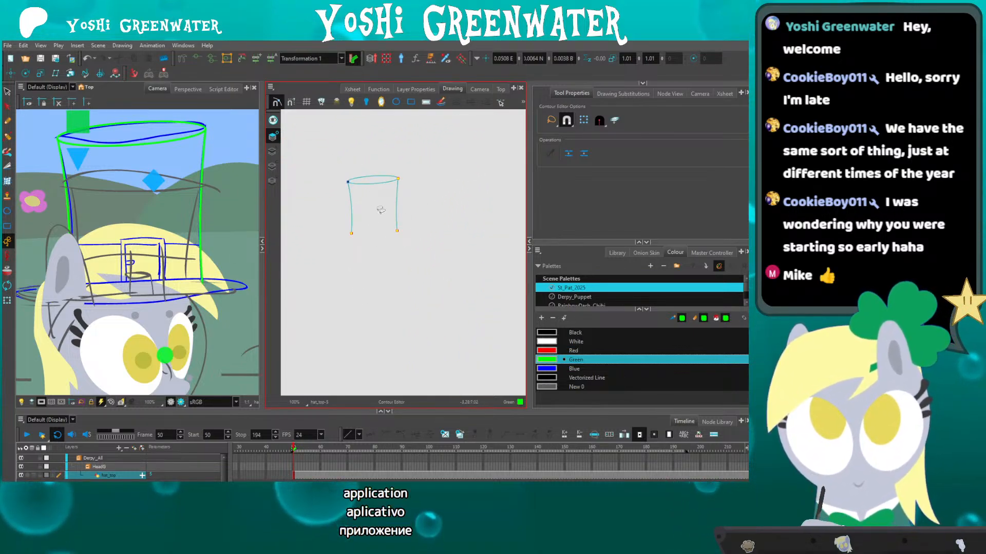
scroll(378, 204, up, 10)
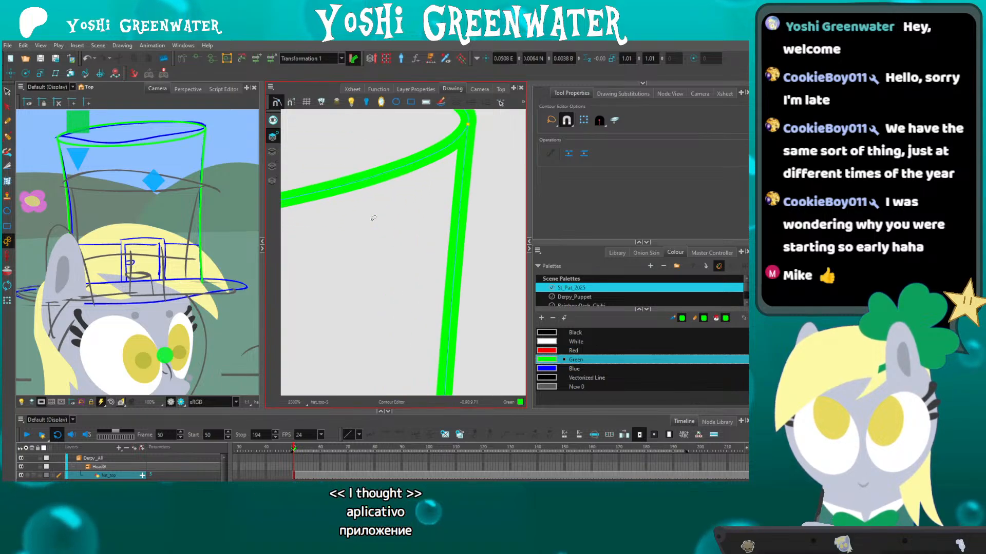
scroll(416, 211, up, 5)
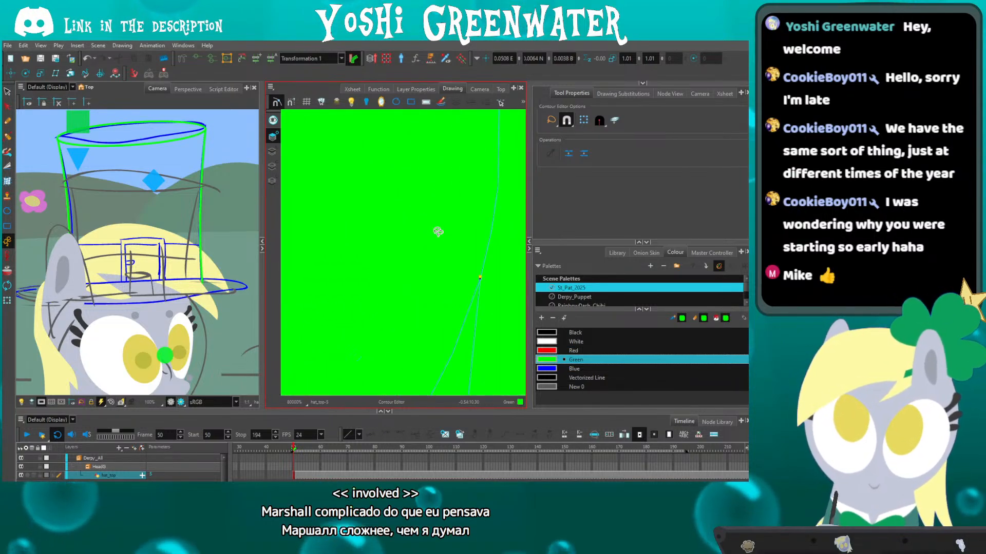
click(480, 278)
key(Delete)
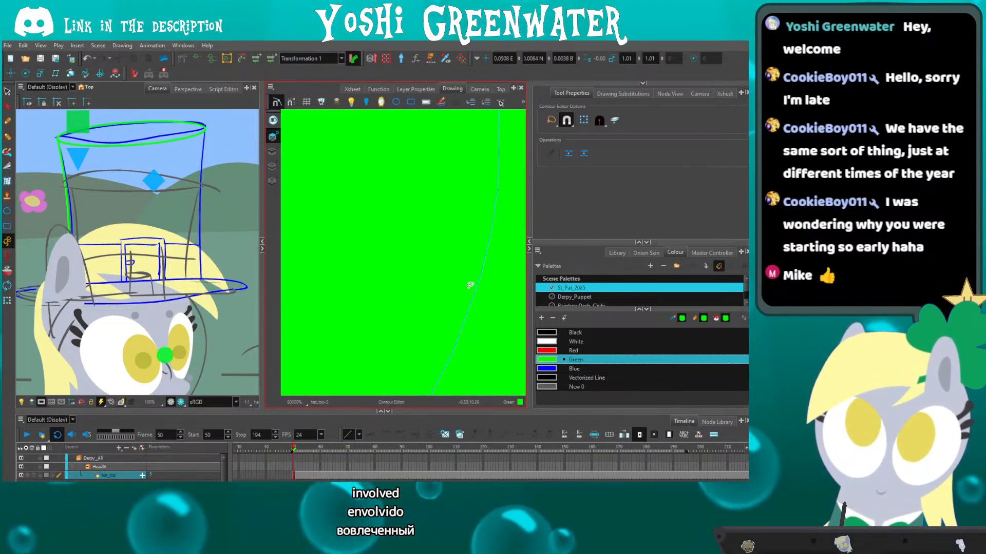
key(ctrl+z)
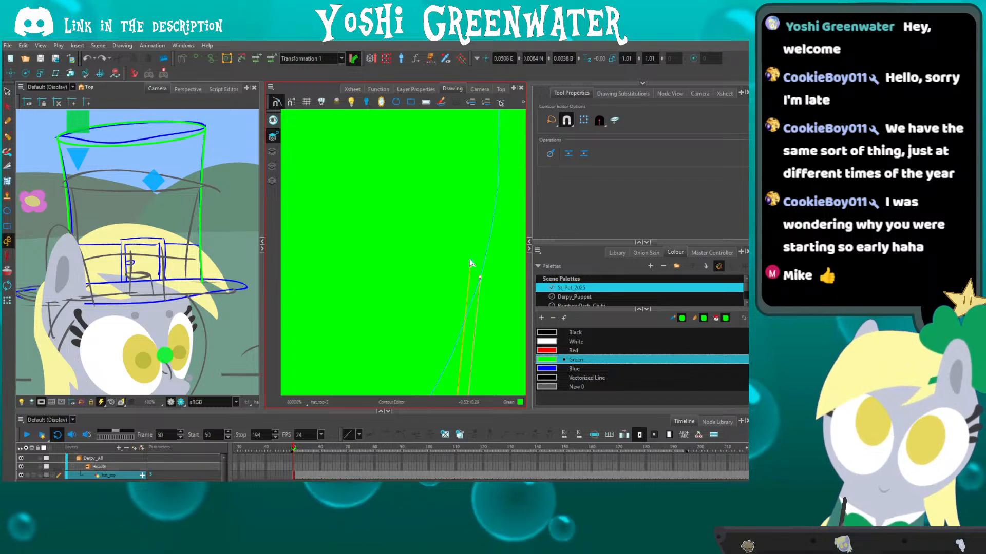
scroll(473, 291, down, 5)
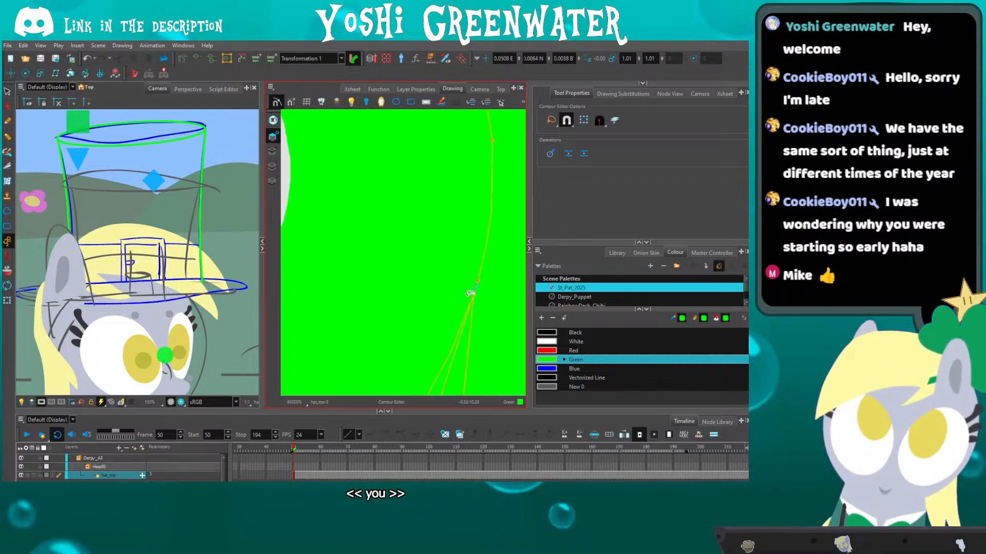
scroll(374, 302, down, 5)
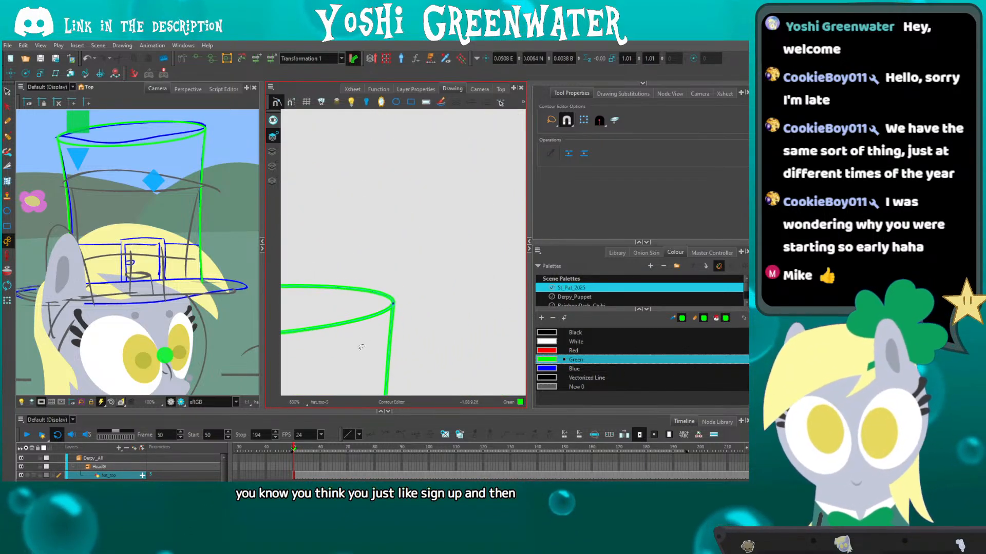
scroll(448, 270, down, 3)
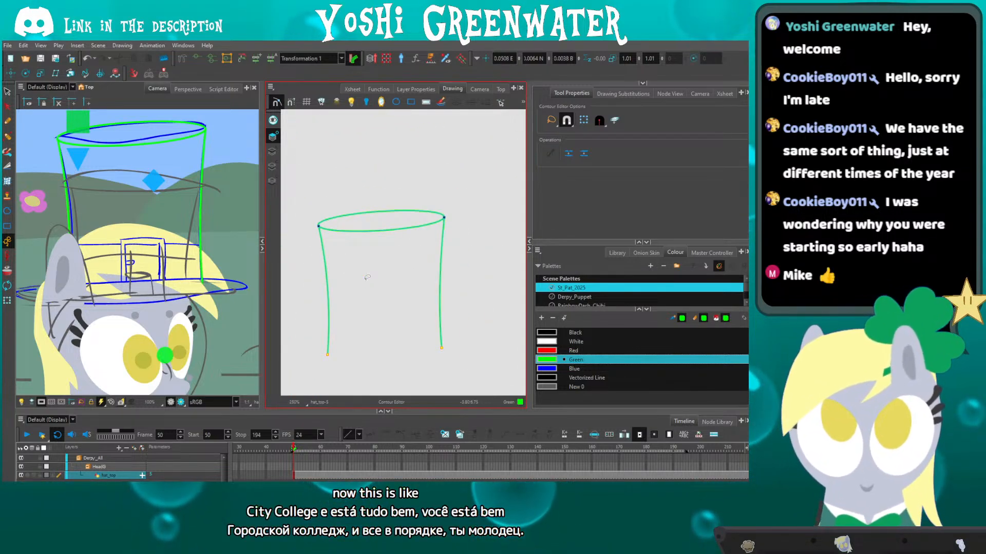
Show the blue sketch again and draw a wide, flat green ellipse over the hat's brim.
click(273, 120)
drag(437, 349, 448, 317)
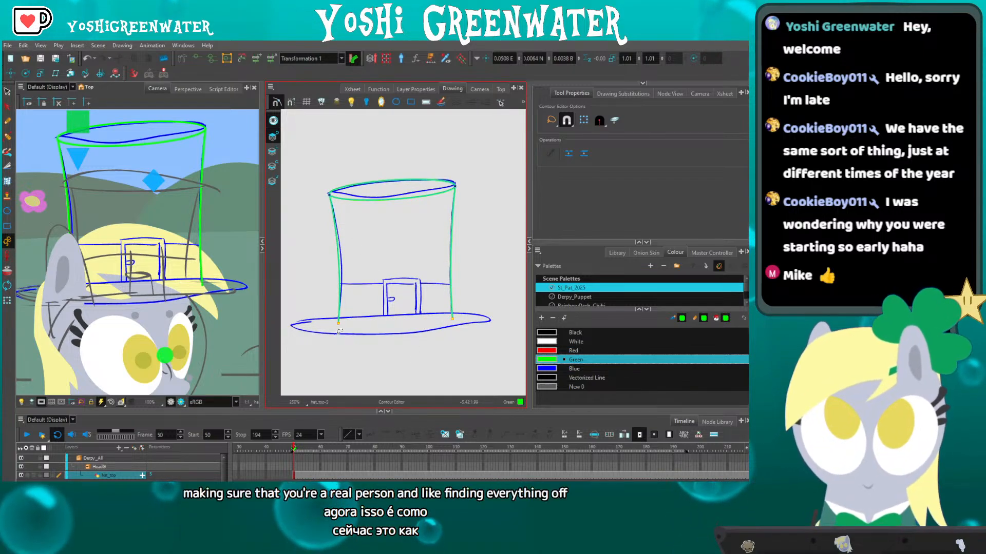
click(396, 102)
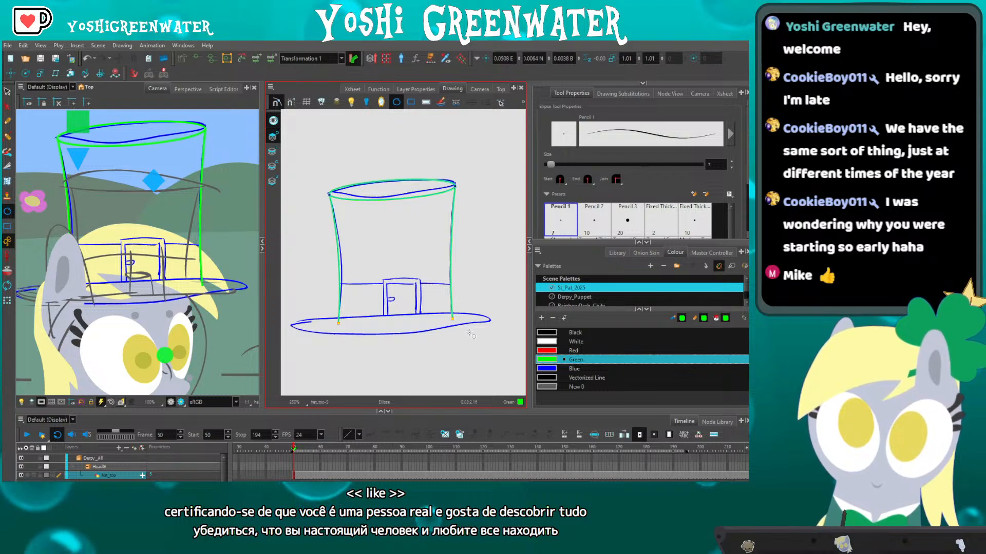
drag(308, 364, 292, 331)
Tilt the green brim ellipse to the sketch's slope and move it up until it fits the blue brim outline.
click(7, 92)
click(311, 344)
drag(472, 332, 486, 333)
key(Up)
key(Up)
key(Up)
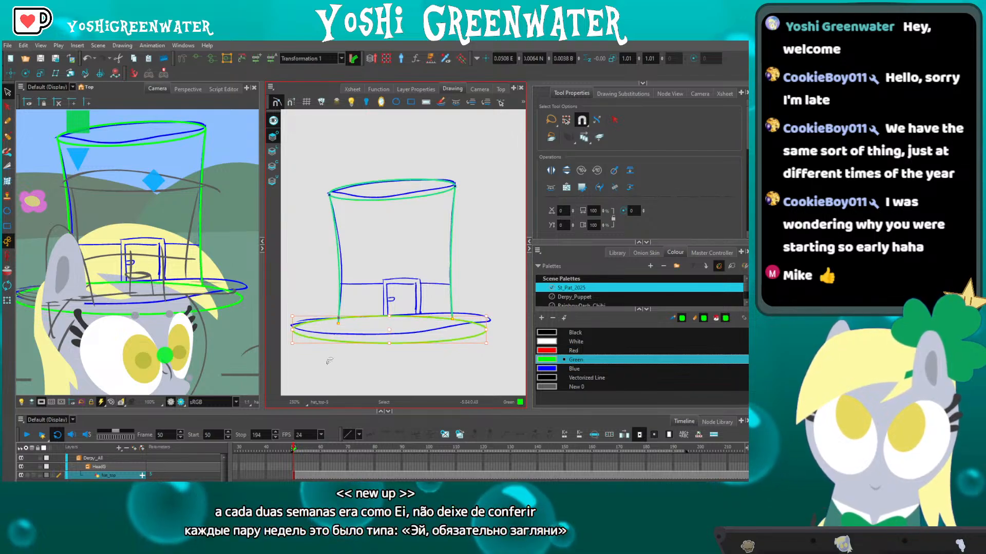
key(Up)
drag(292, 309, 288, 314)
key(Up)
key(Up)
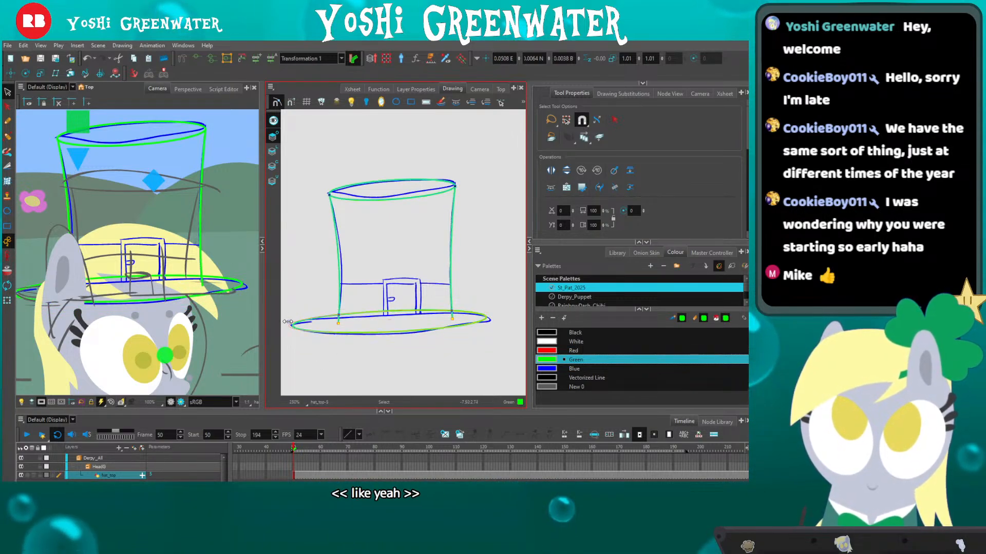
click(362, 335)
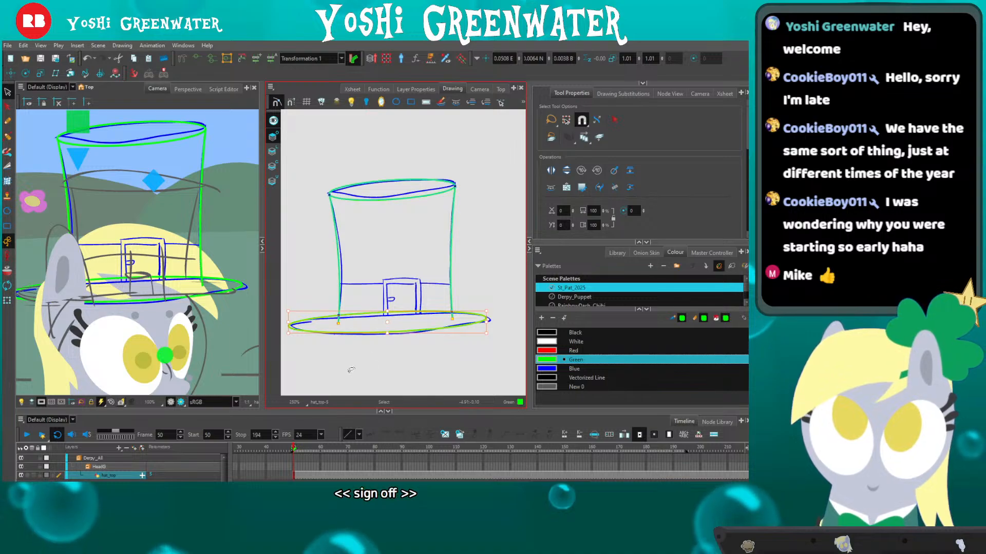
click(327, 370)
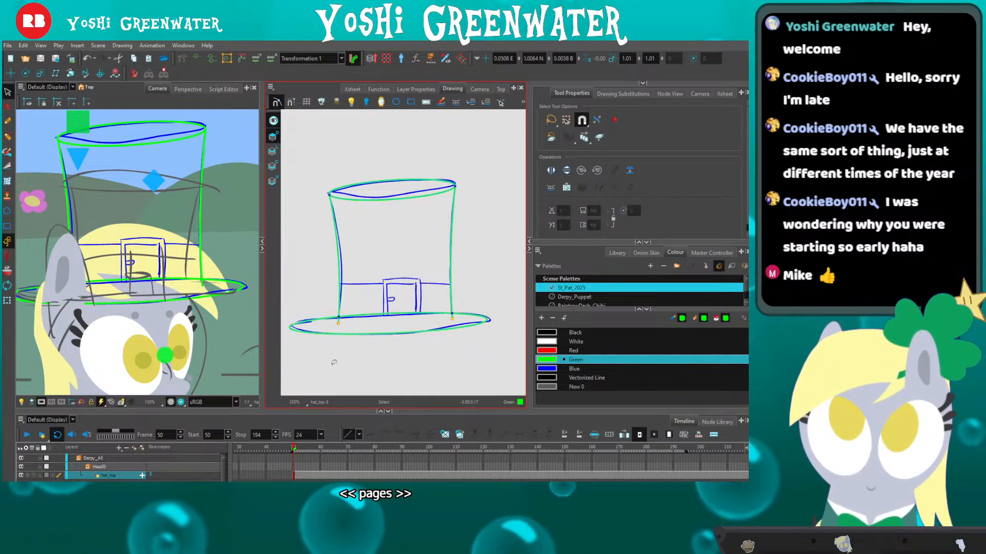
Hide the blue sketch and cut off the ends of both crown side lines that extend past the brim's upper edge.
key(alt+q)
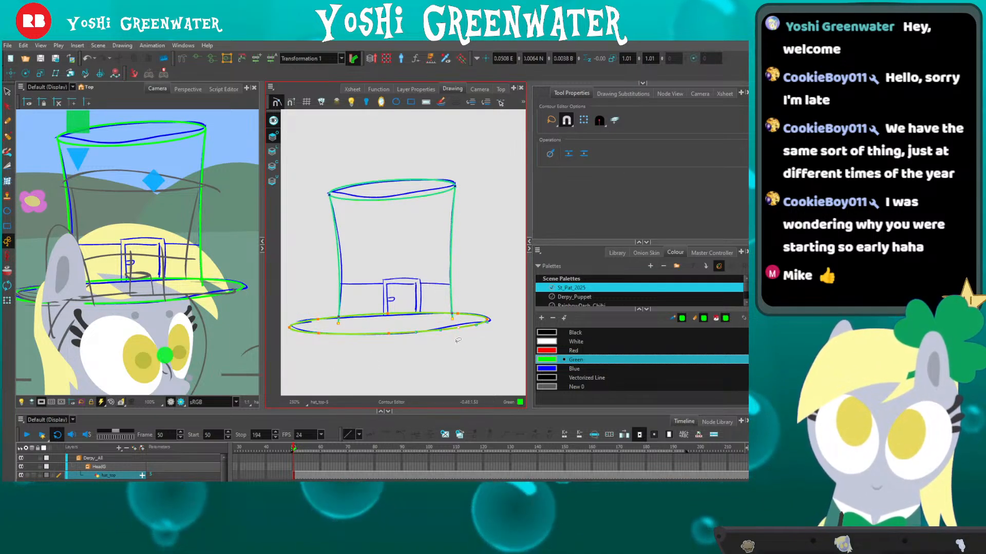
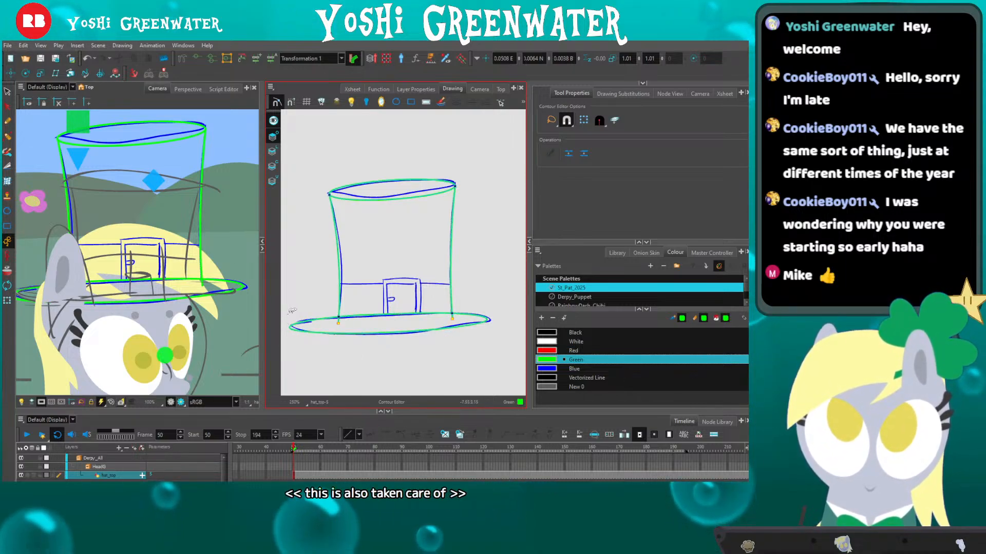
click(275, 120)
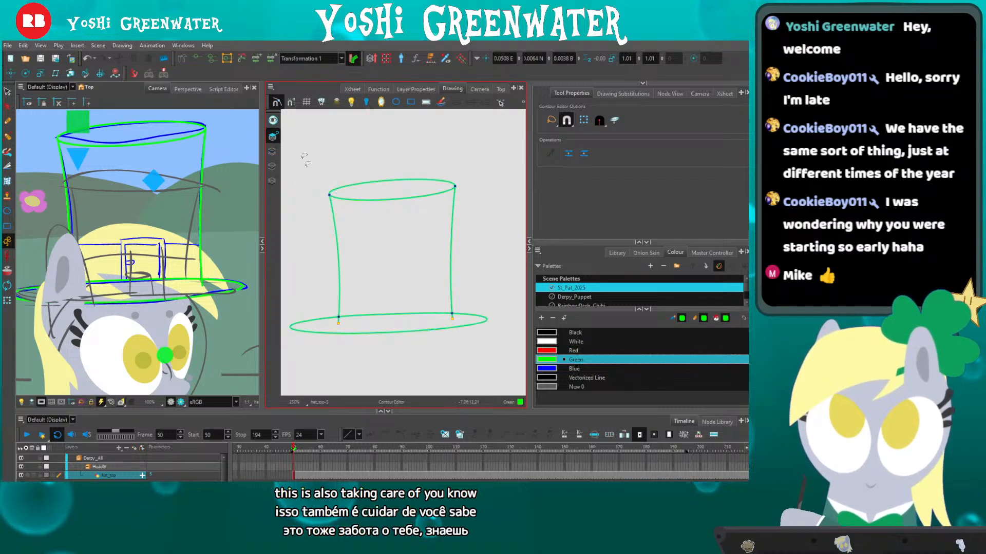
click(337, 322)
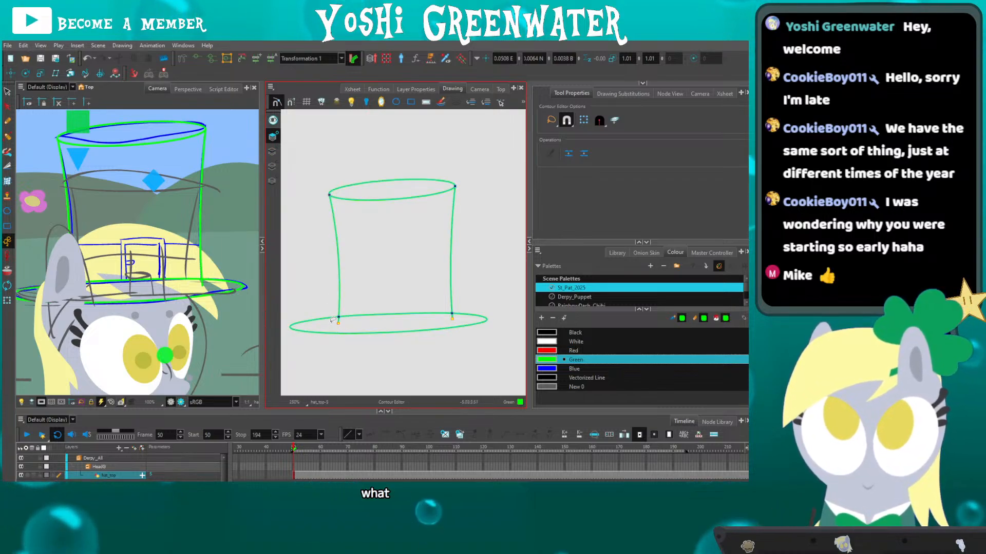
scroll(334, 320, up, 4)
key(alt+t)
drag(339, 318, 358, 321)
drag(514, 309, 339, 292)
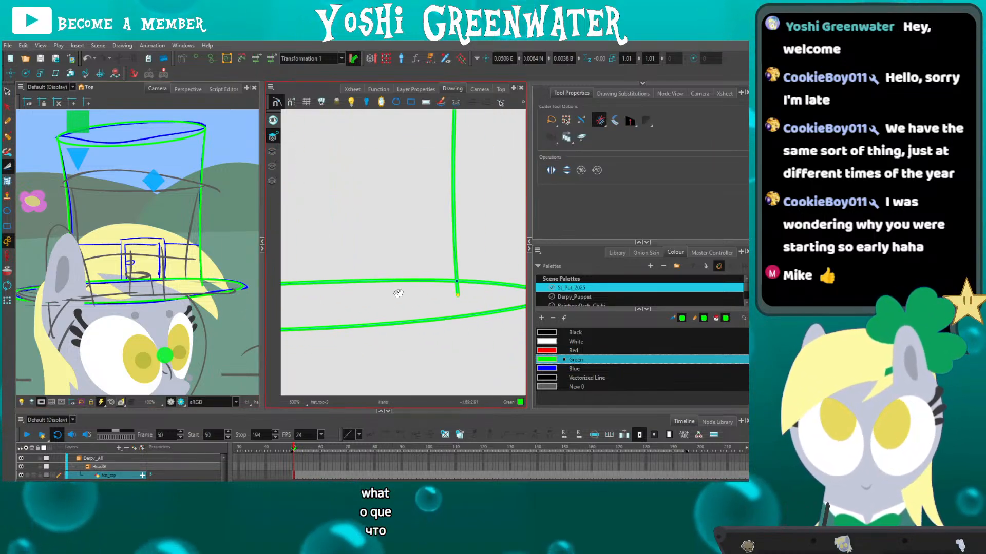
mouse_move(398, 293)
mouse_down()
mouse_move(365, 300)
mouse_move(434, 297)
mouse_up()
scroll(392, 307, down, 4)
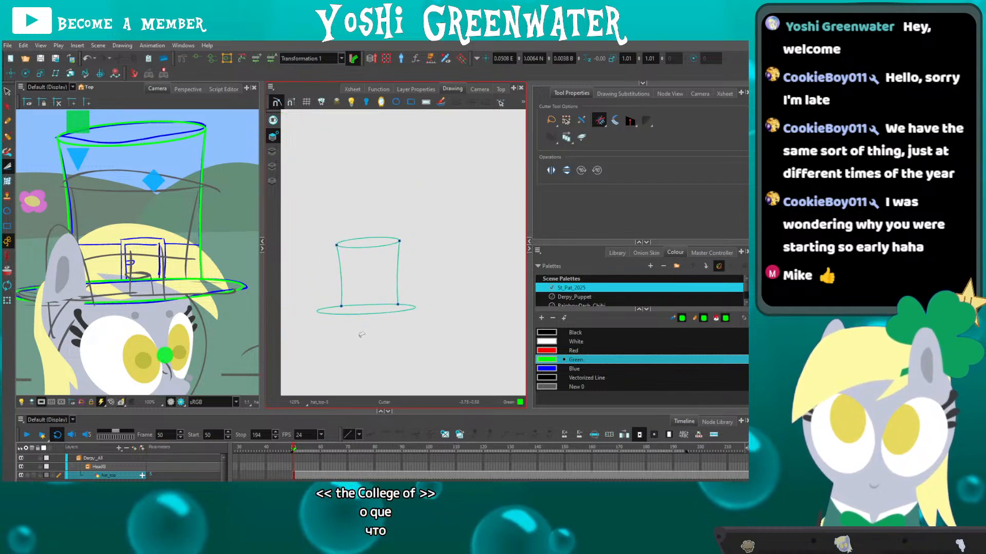
scroll(339, 303, up, 3)
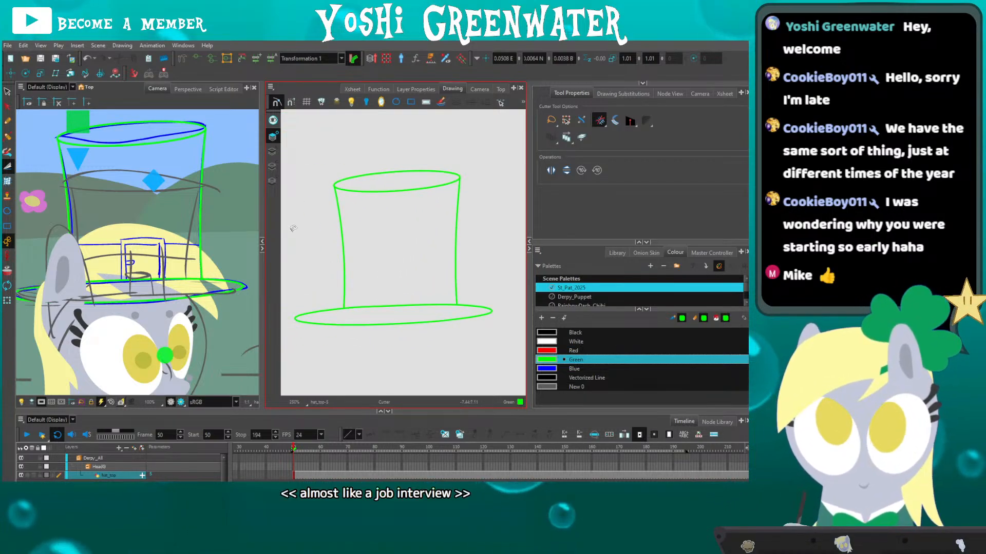
Delete the surplus contour points on the brim's upper edge, including the one beside the crown's left line.
key(shift+l)
click(274, 121)
key(alt+q)
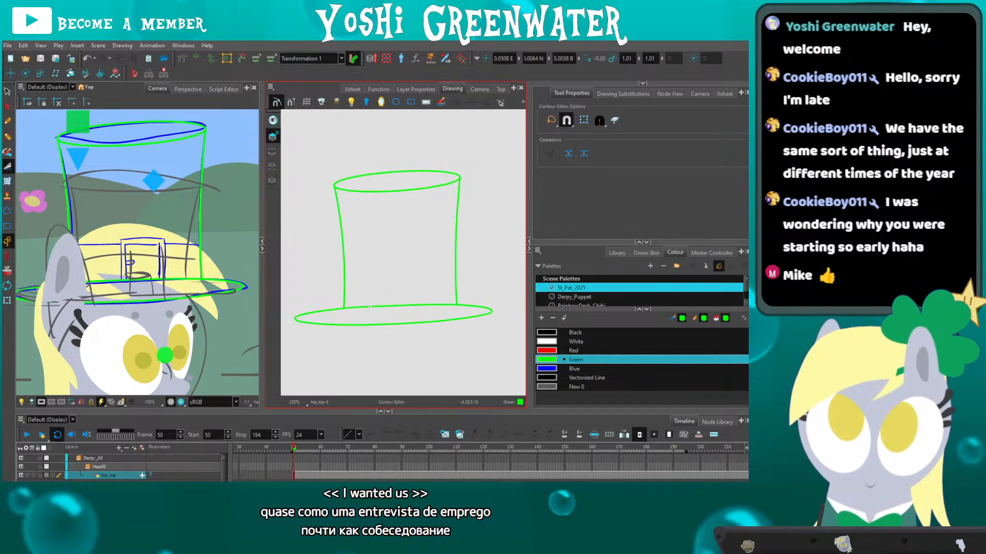
key(Delete)
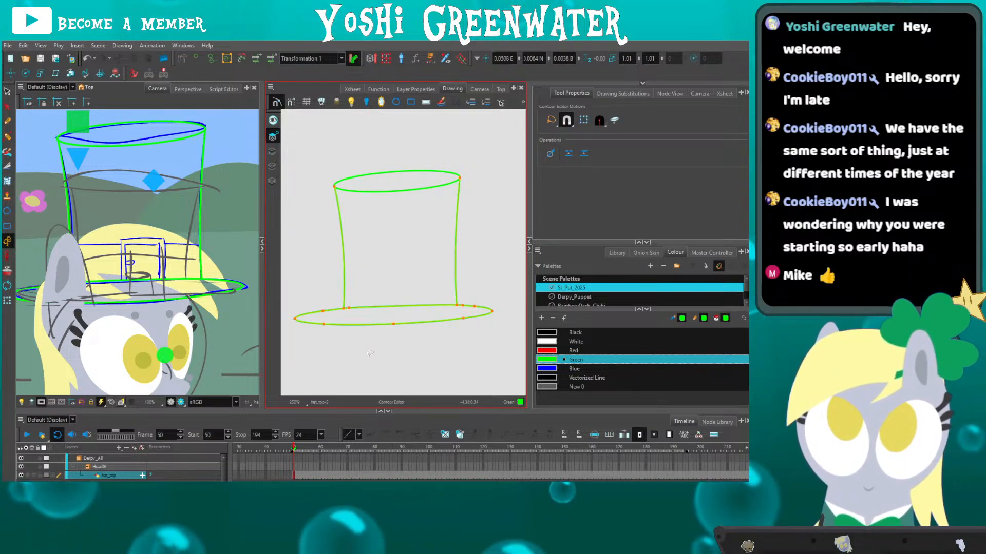
click(349, 309)
key(Delete)
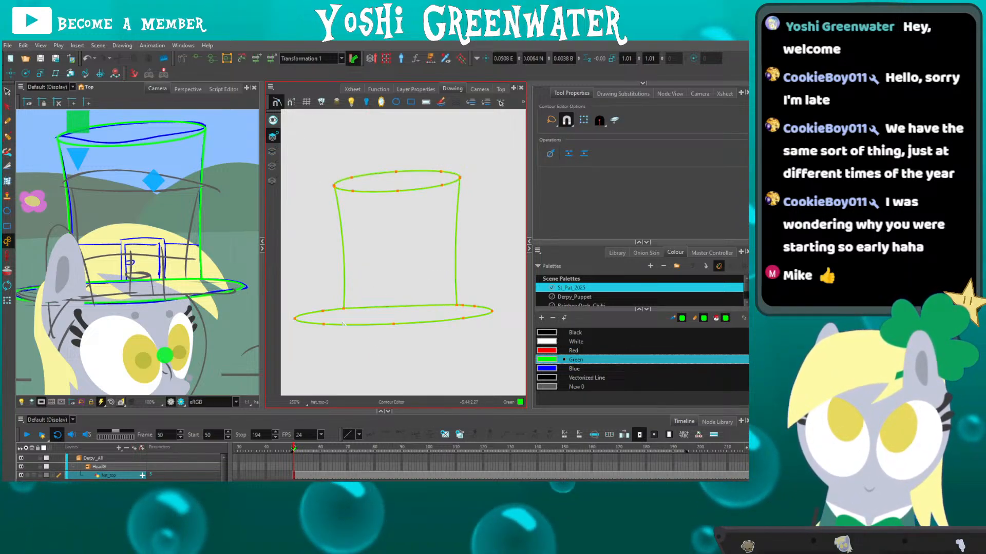
Adjust the contour points where the crown's side lines meet the brim's upper edge so the edge runs smoothly.
click(457, 305)
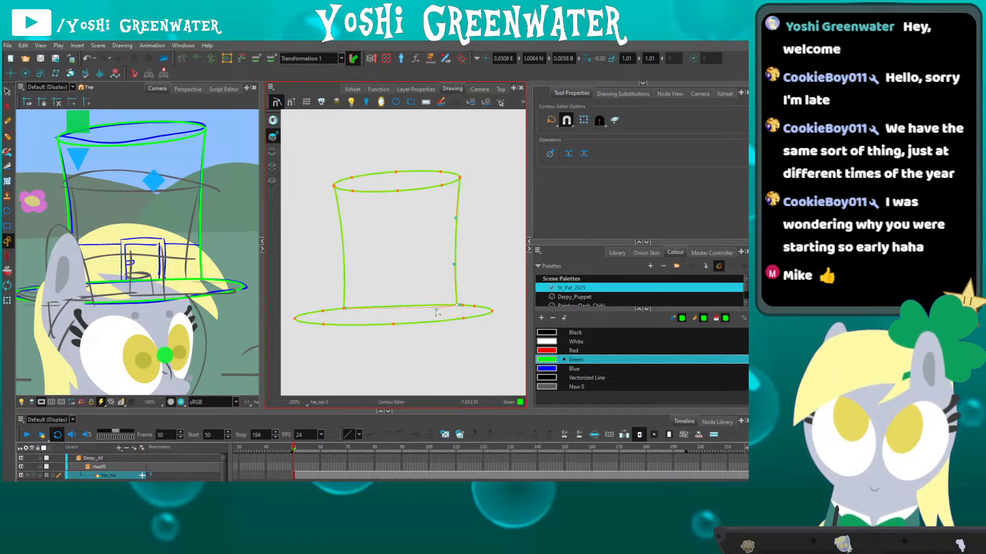
scroll(363, 313, up, 3)
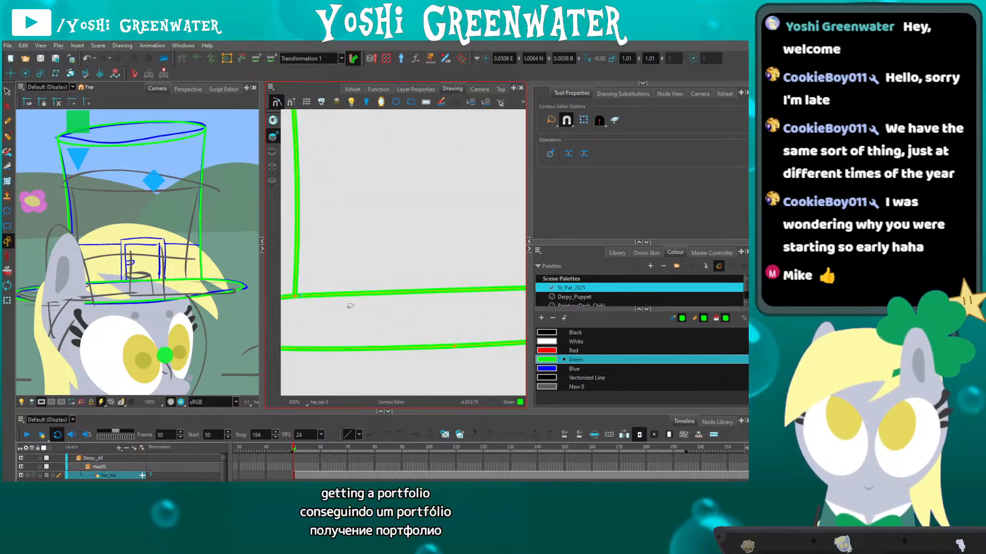
scroll(369, 303, down, 3)
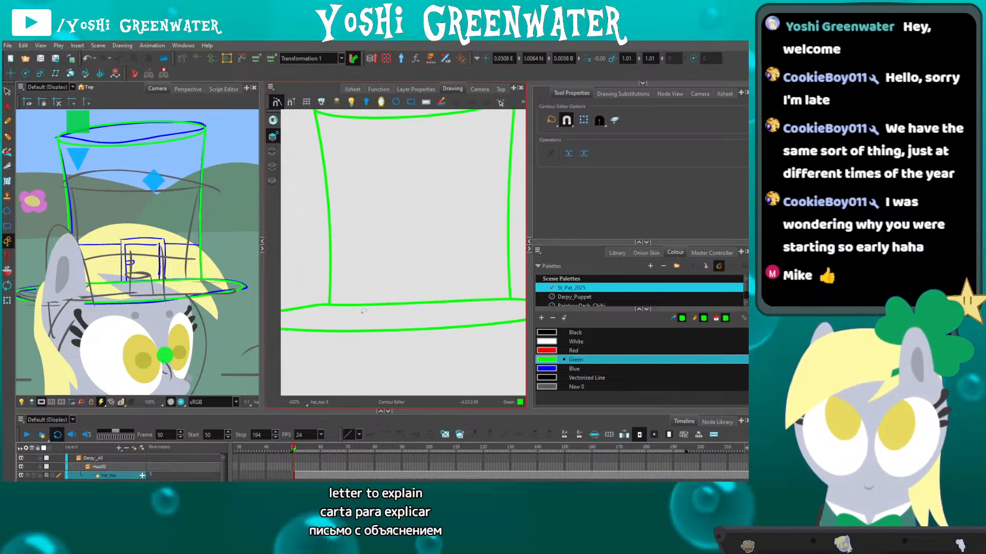
drag(312, 289, 347, 280)
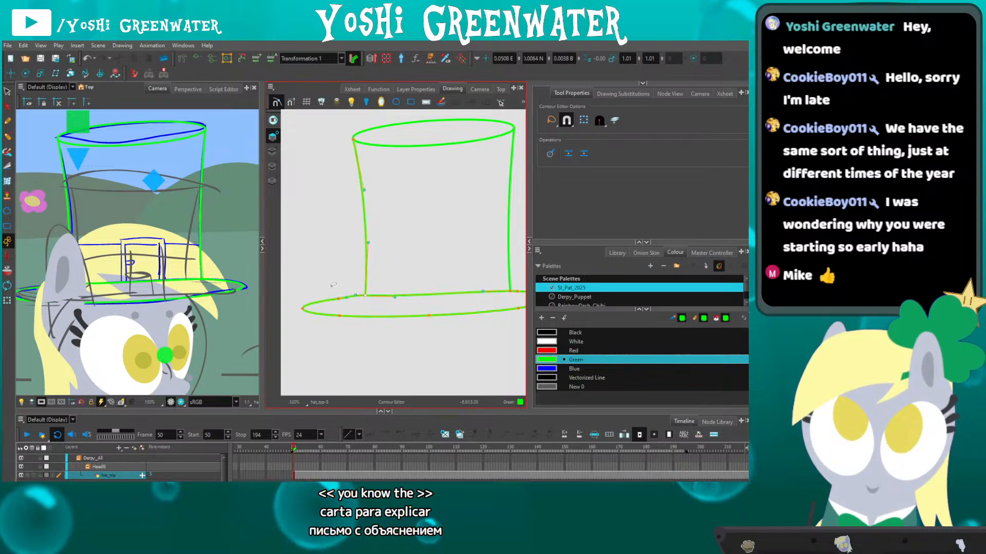
scroll(334, 285, up, 3)
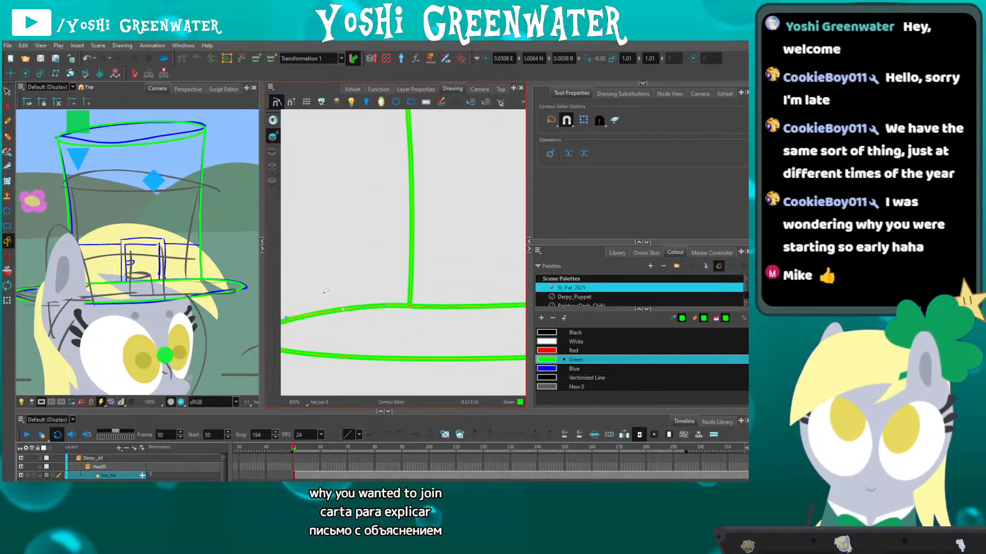
scroll(347, 282, down, 4)
drag(451, 327, 401, 338)
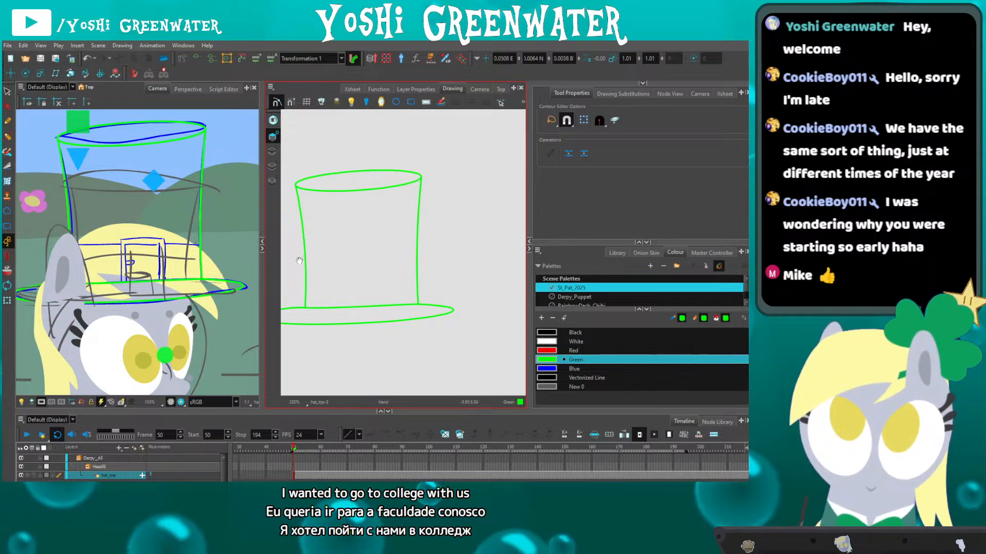
mouse_move(299, 260)
mouse_down()
mouse_move(323, 265)
mouse_move(332, 236)
mouse_up()
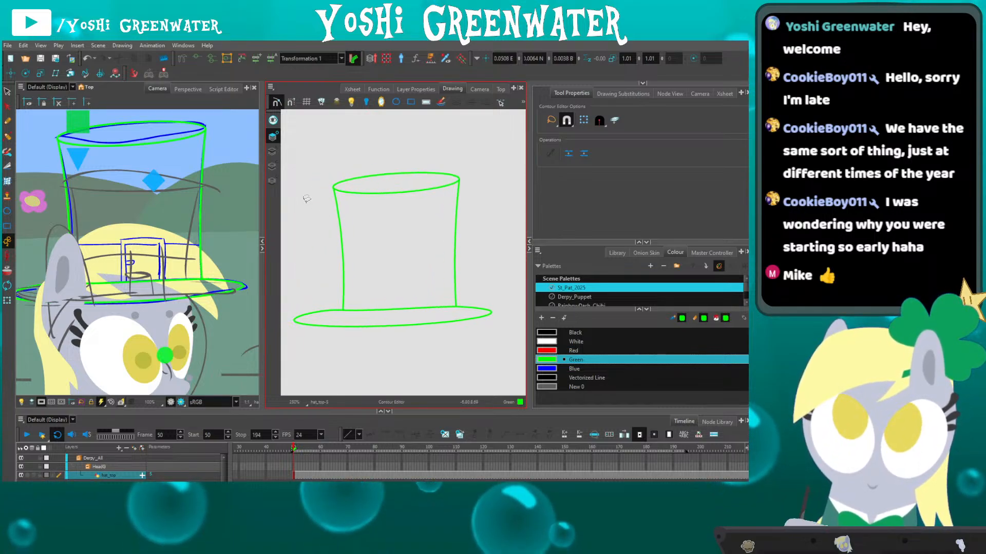
Show the blue sketch again, draw a straight green hatband line across the crown and cut off its overhanging ends.
click(273, 121)
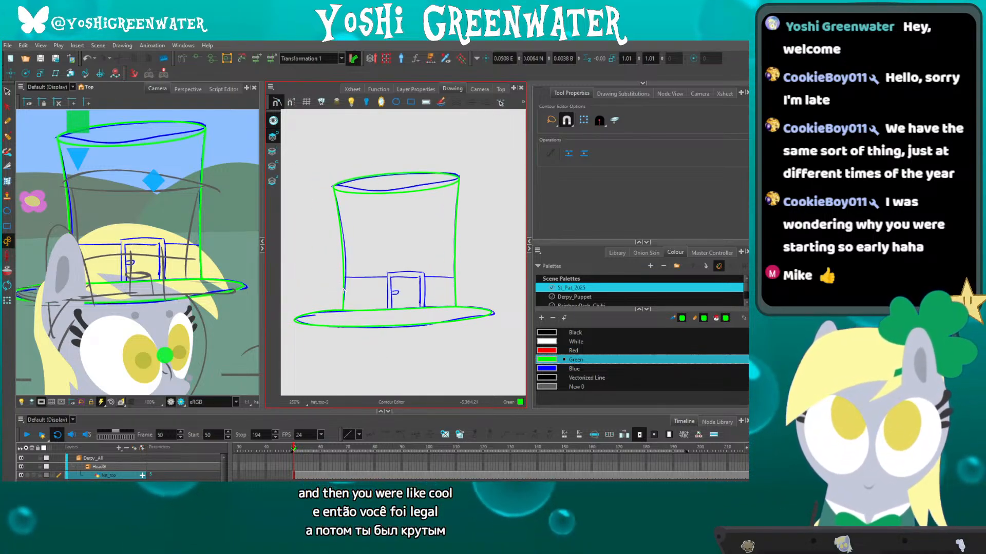
scroll(344, 292, up, 2)
drag(262, 237, 266, 247)
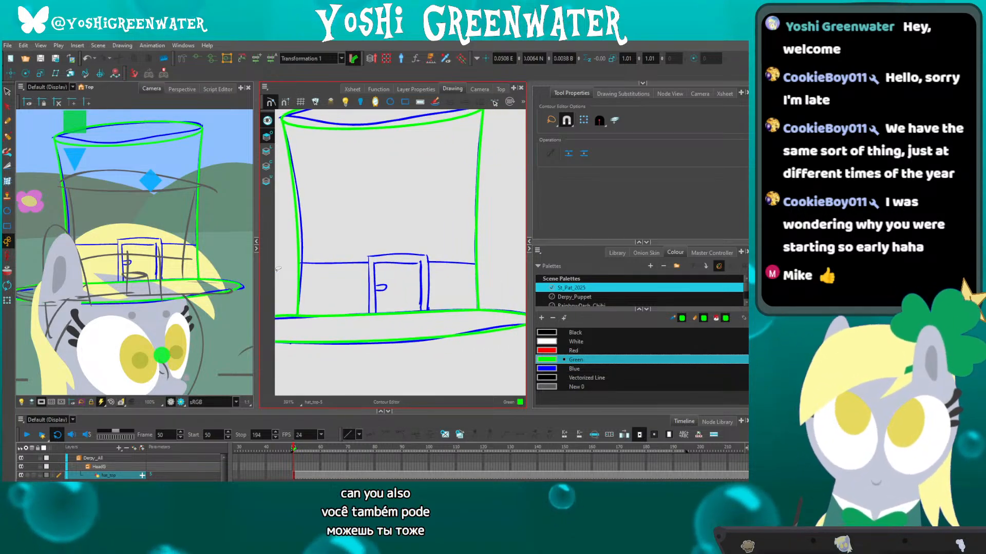
drag(288, 255, 284, 251)
key(alt+minus)
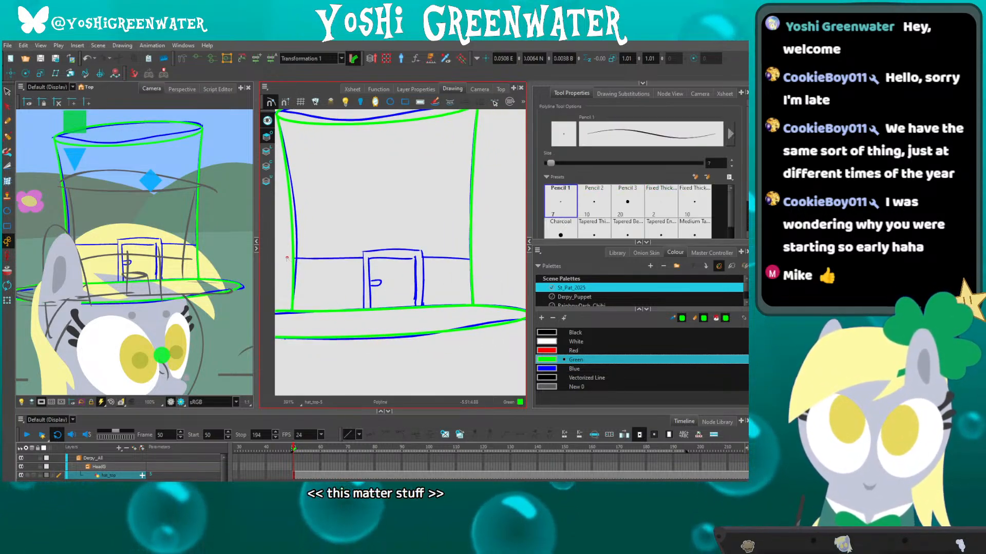
click(483, 257)
key(alt+t)
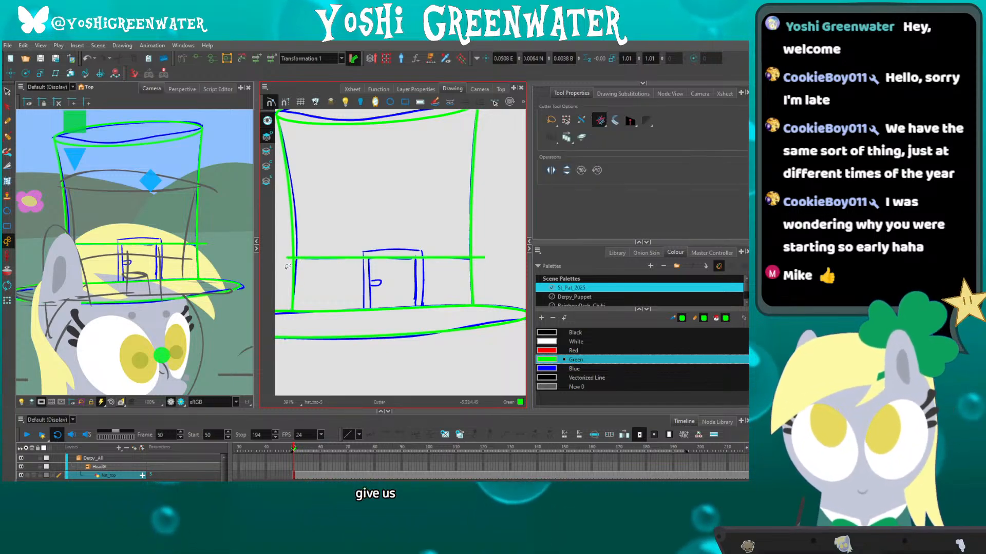
drag(363, 216, 381, 236)
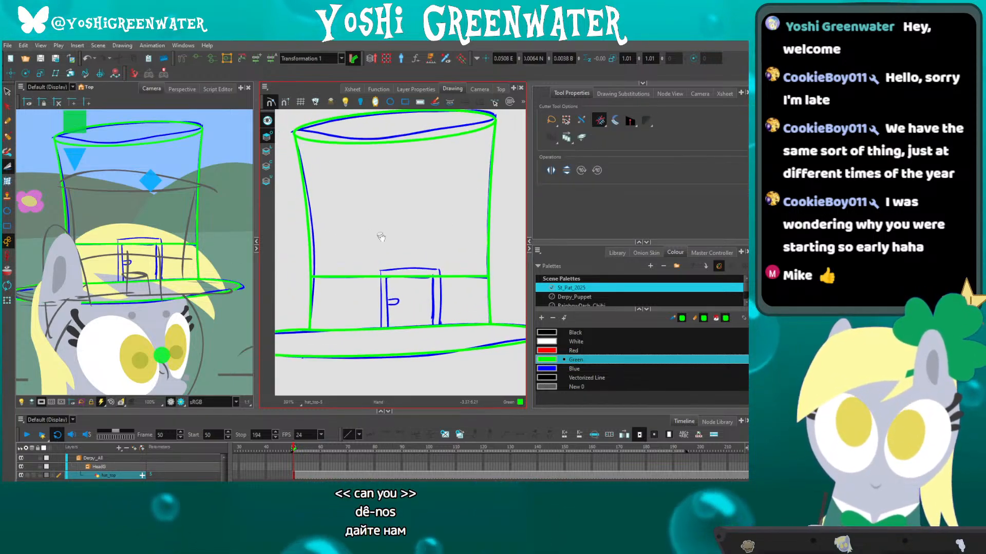
Bend the green hatband line into a slight curve that follows the blue sketch.
key(alt+q)
click(359, 278)
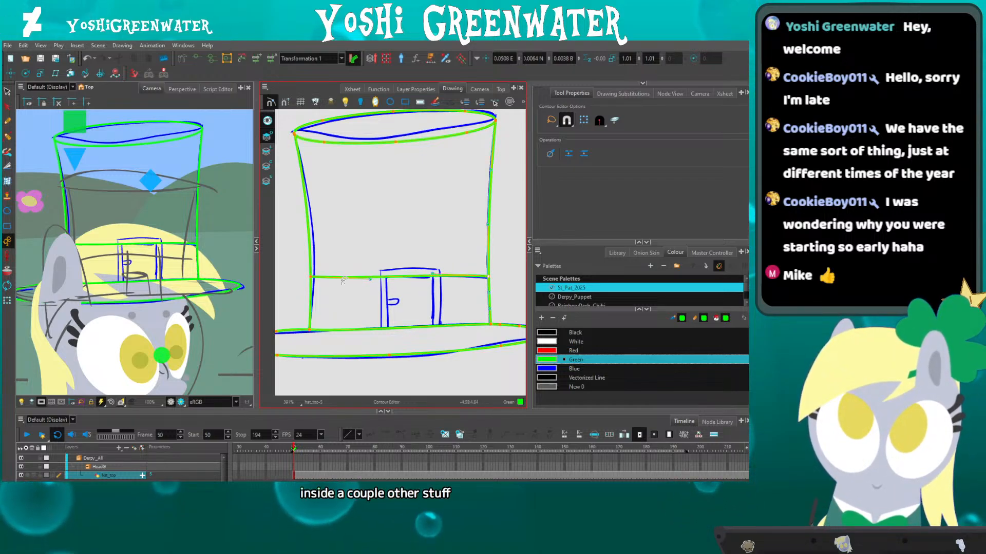
click(330, 249)
mouse_move(334, 239)
mouse_down()
mouse_move(324, 233)
mouse_move(358, 234)
mouse_up()
Draw the buckle's three-sided outer frame in green around the blue buckle sketch and straighten its upper edge.
key(alt+shift+v)
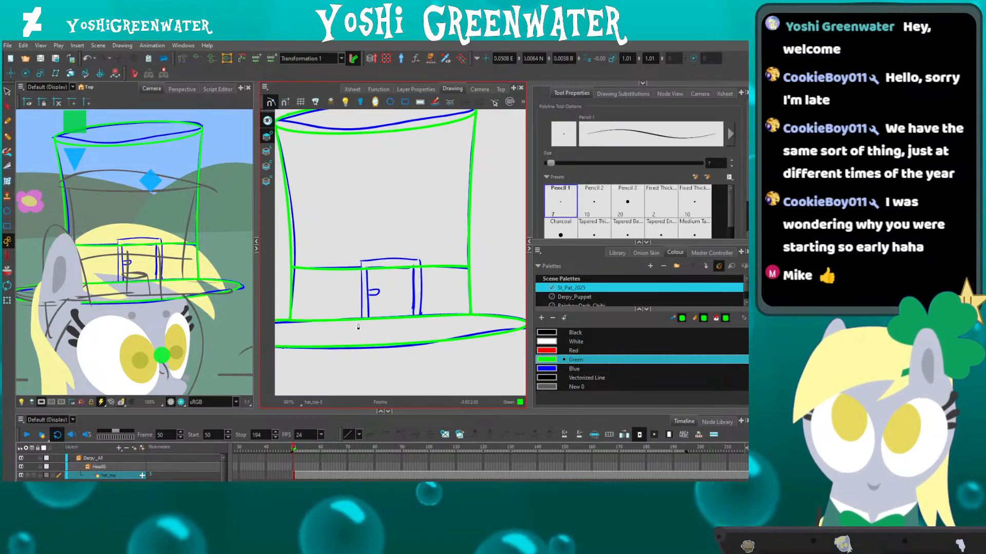
click(355, 255)
click(422, 252)
click(424, 323)
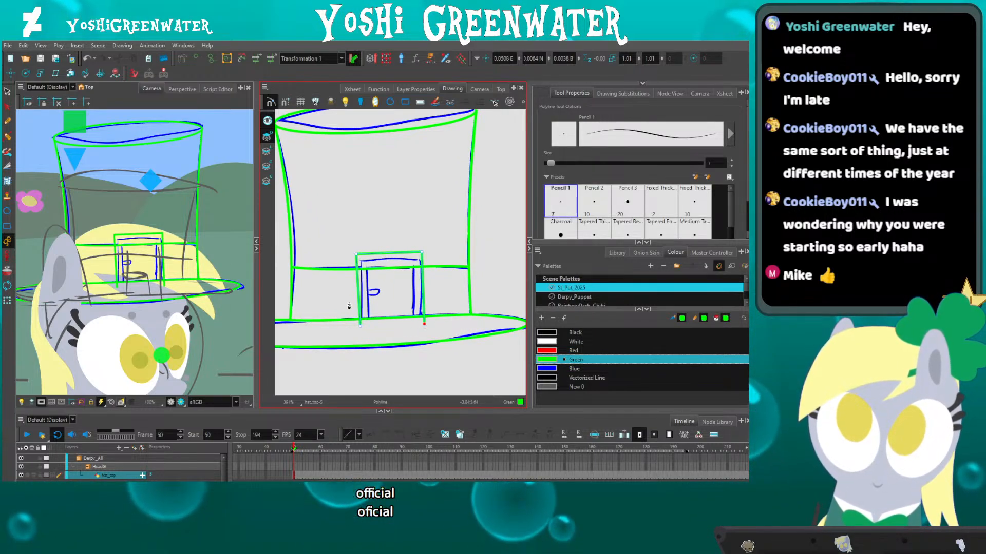
scroll(352, 318, up, 1)
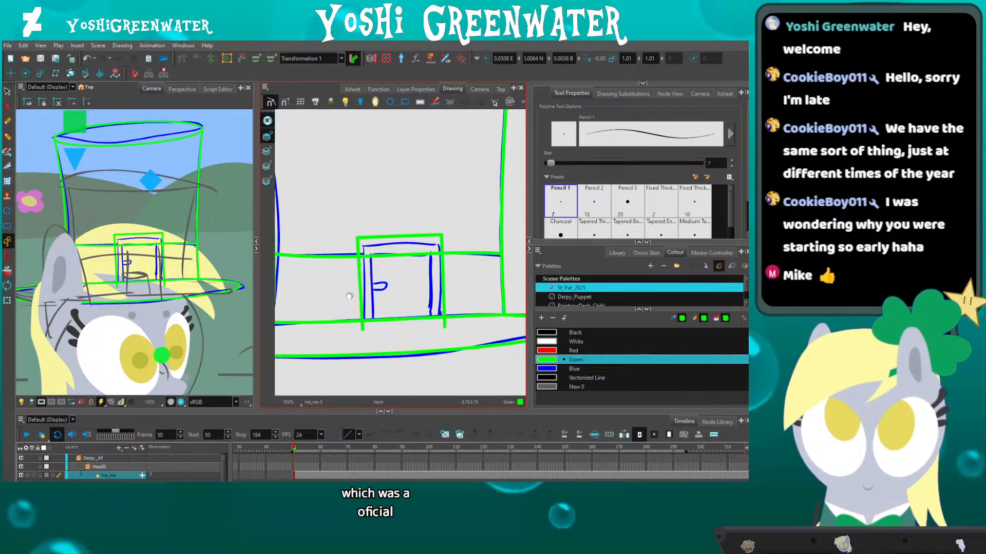
drag(349, 296, 340, 300)
key(alt+q)
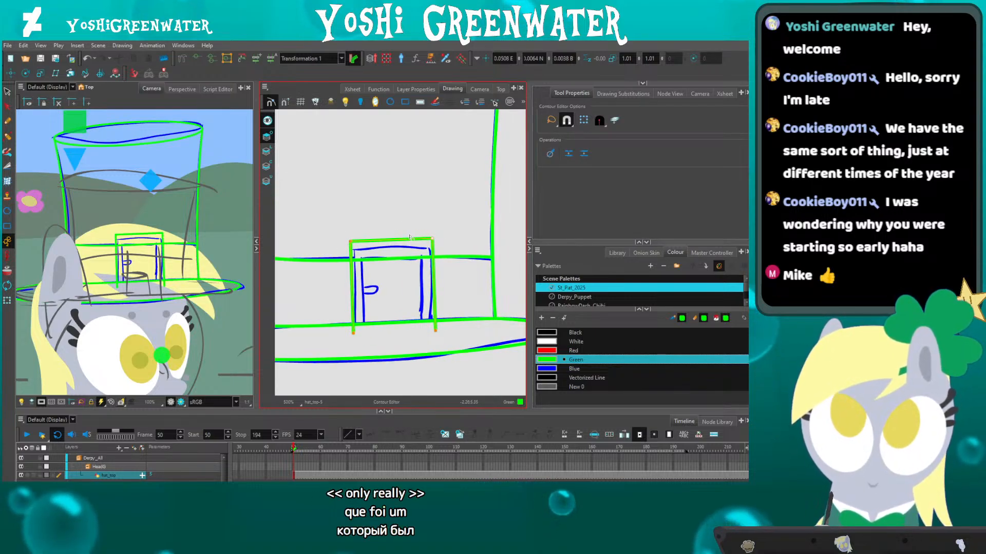
Cut off the outer buckle frame's leg ends below the brim's upper edge and the hatband segment inside the frame.
key(alt+t)
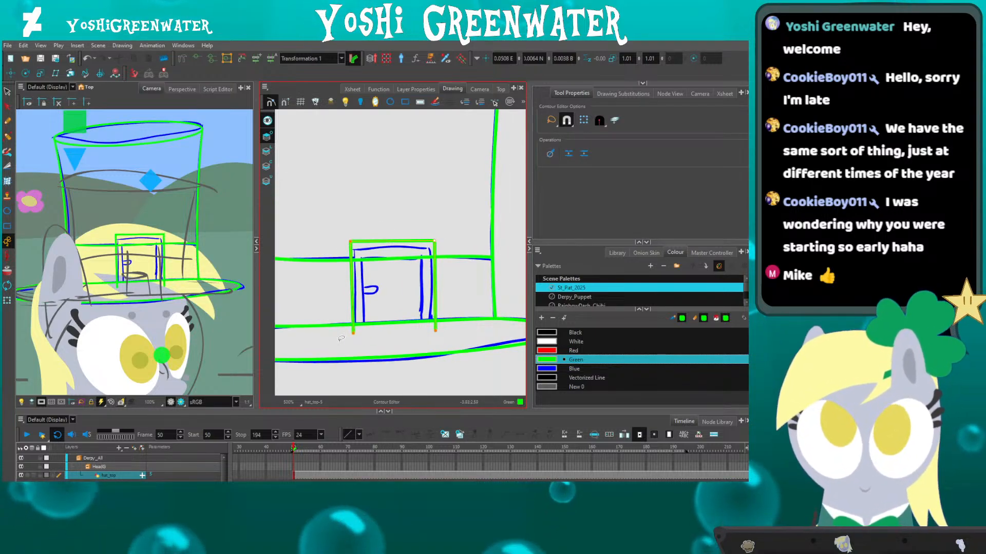
drag(424, 325, 446, 327)
drag(403, 292, 405, 303)
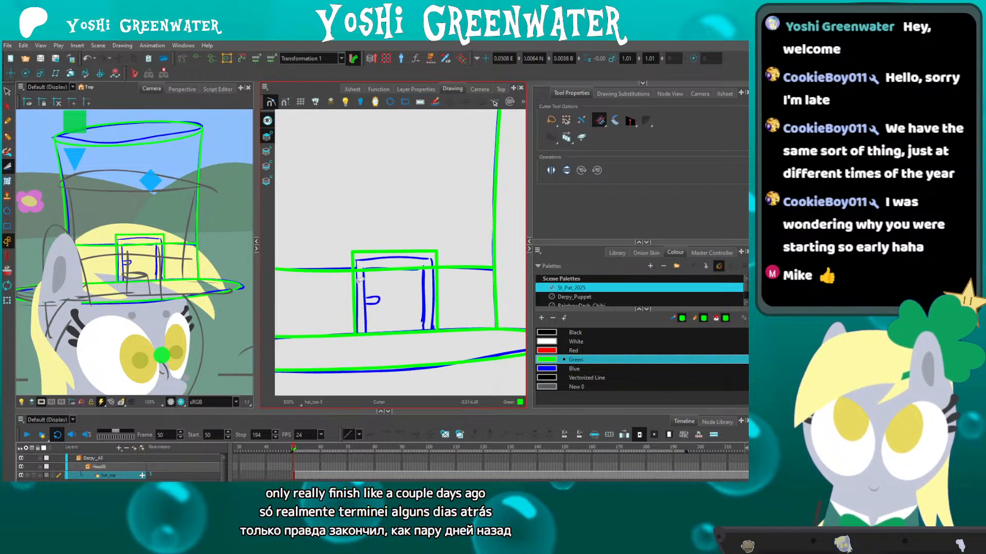
drag(397, 259, 392, 282)
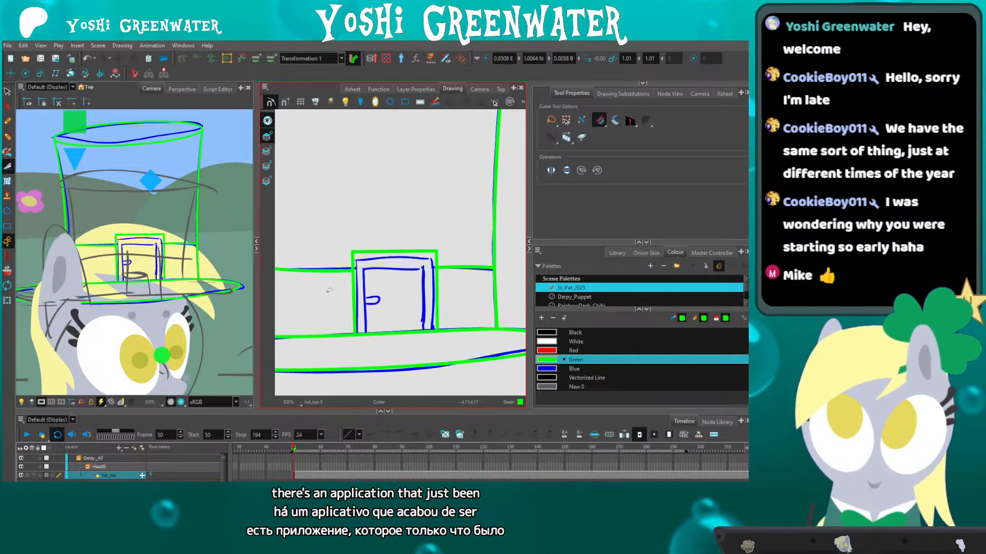
Bow the outer buckle frame's upper edge slightly upward.
key(alt+q)
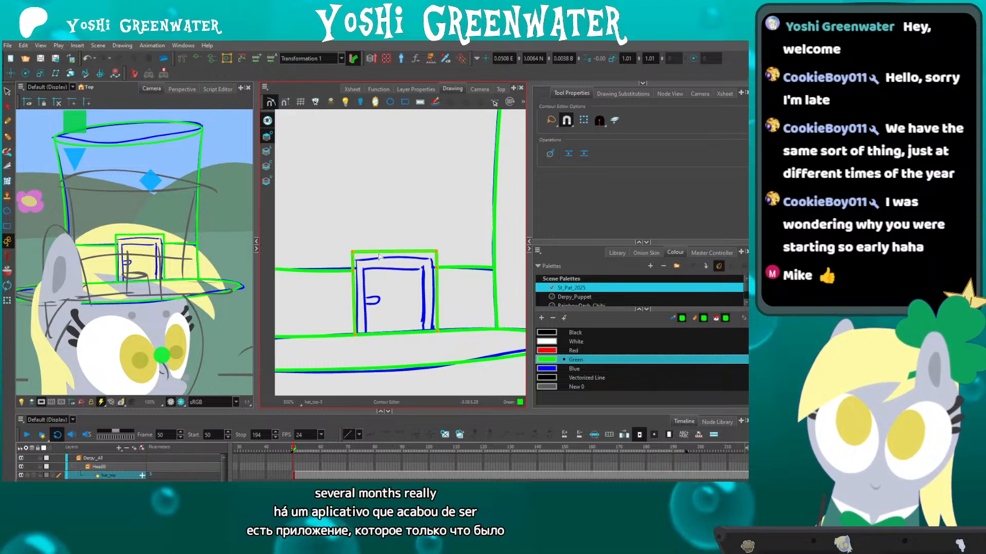
drag(378, 253, 379, 250)
click(341, 255)
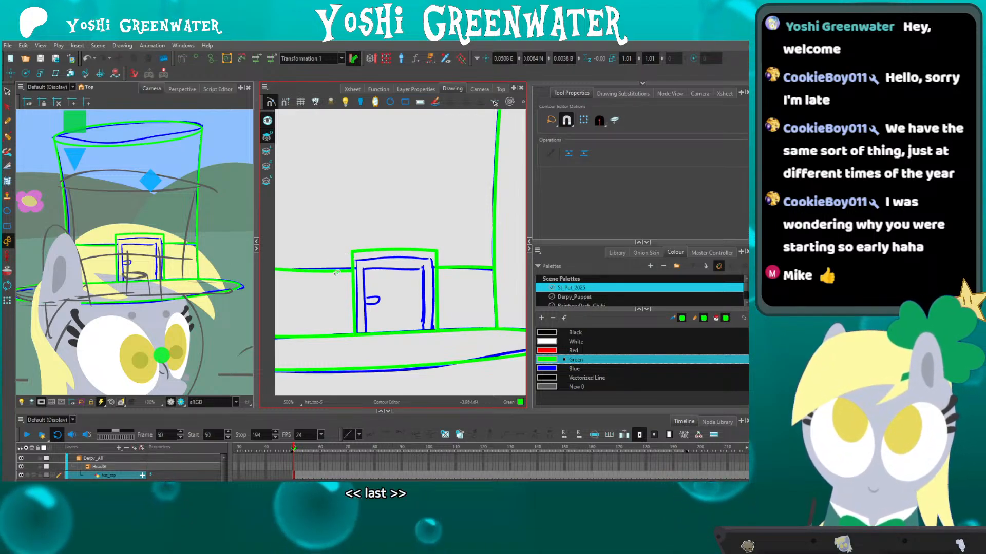
Draw a smaller three-sided green frame inside the buckle outline and bow its upper edge slightly upward.
key(alt+underscore)
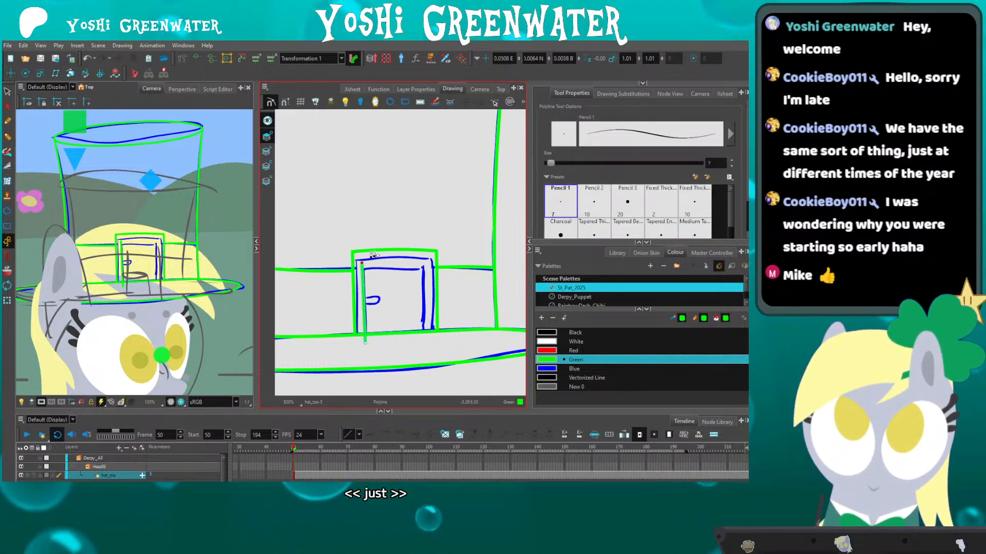
double_click(429, 341)
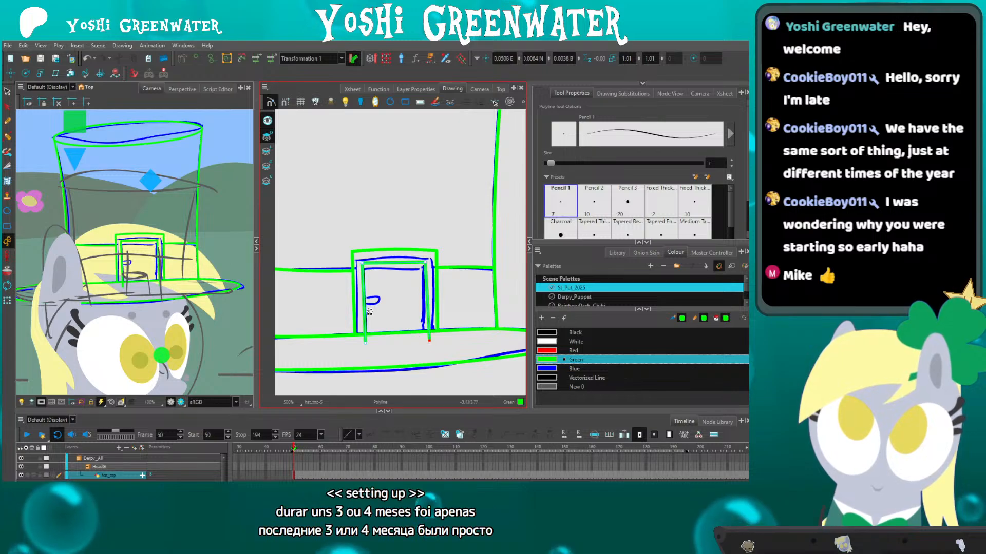
key(alt+q)
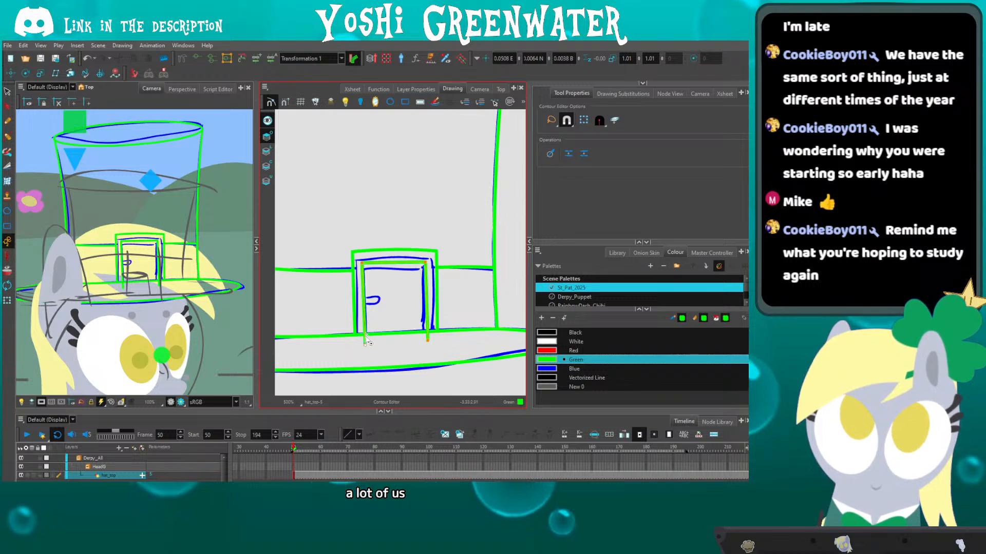
drag(391, 334, 383, 326)
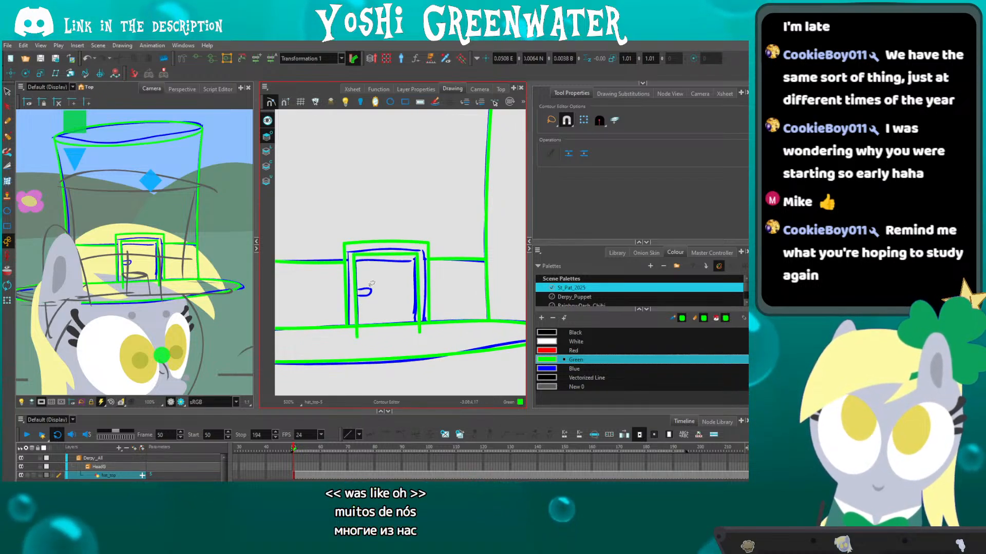
scroll(372, 284, up, 3)
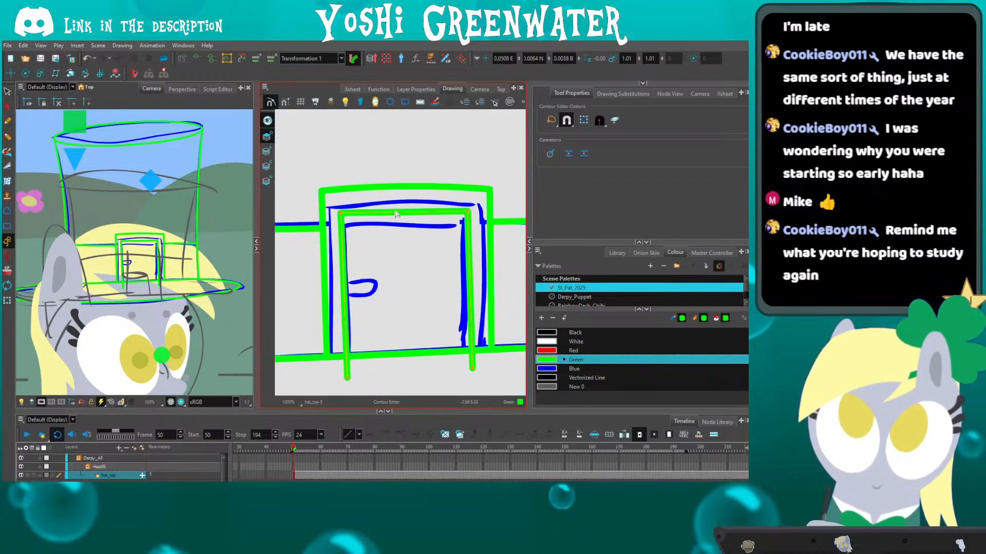
click(451, 267)
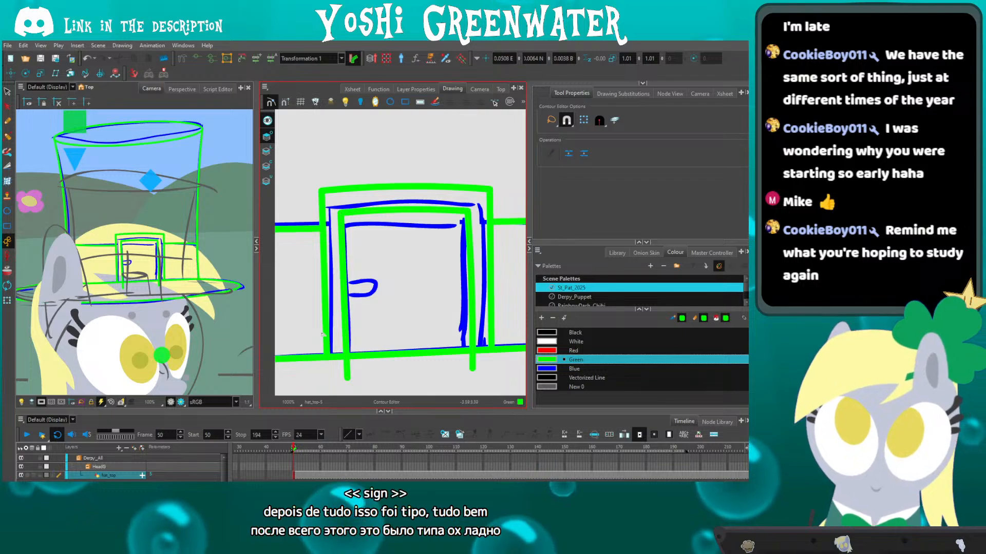
Cut off both leg ends of the inner buckle frame that extend below the brim's upper edge.
mouse_move(333, 338)
mouse_down()
mouse_move(331, 297)
mouse_move(362, 327)
mouse_up()
key(alt+t)
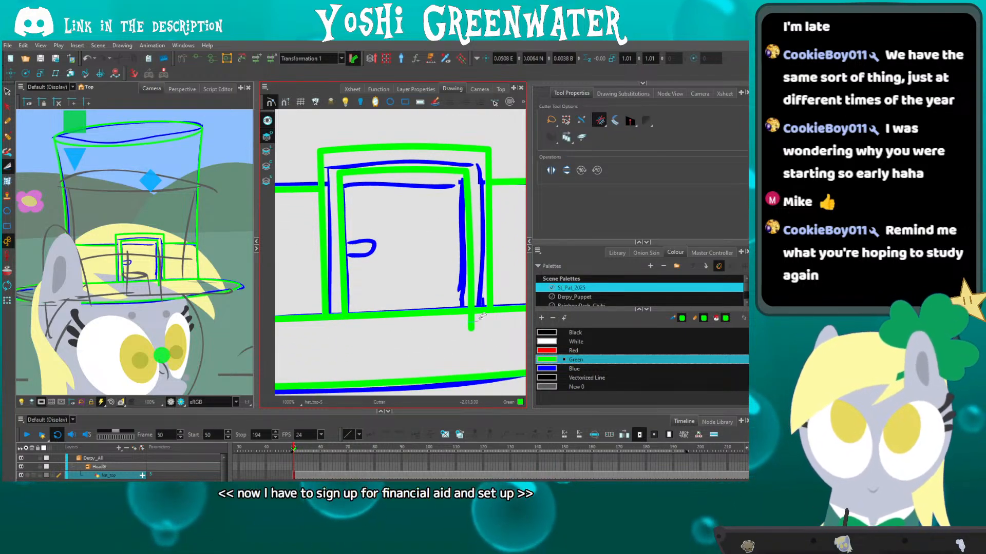
drag(457, 323, 486, 320)
drag(327, 259, 312, 269)
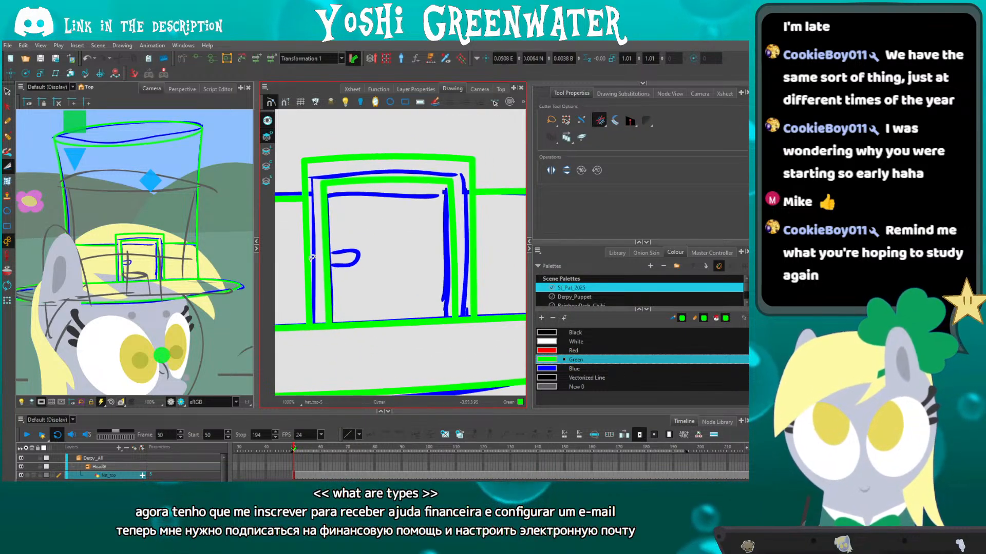
drag(319, 212, 332, 224)
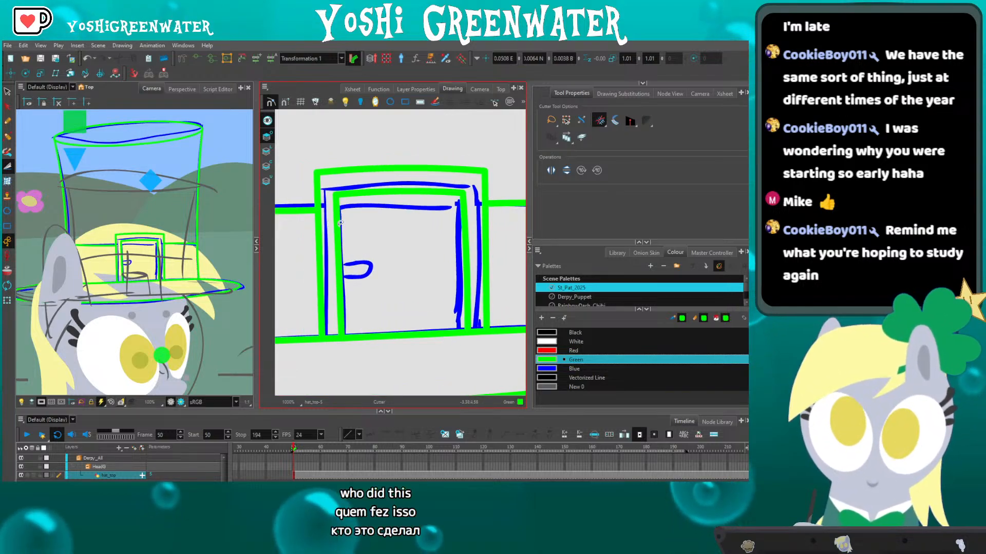
Draw a small green rectangle for the buckle's prong, widen it and move it over the frame's left side.
click(403, 103)
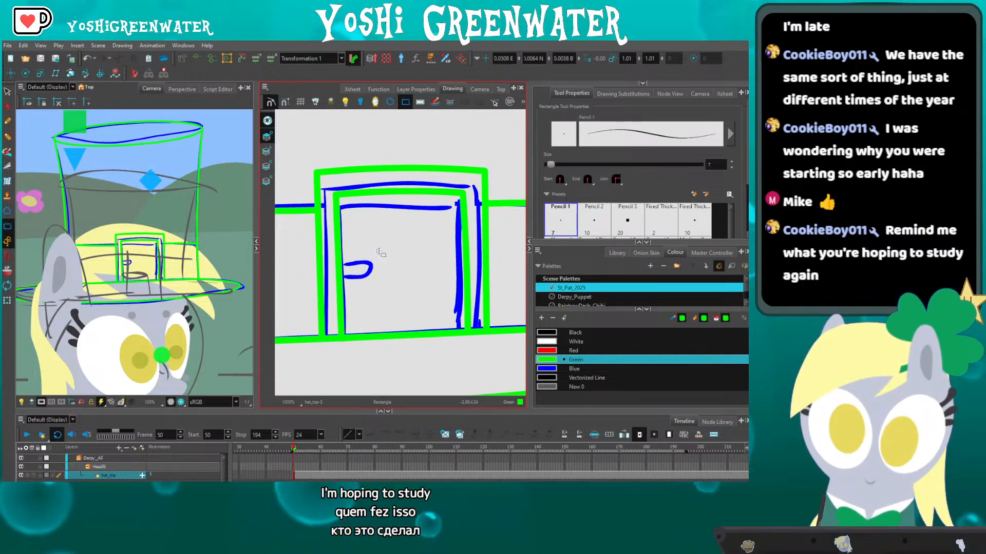
click(7, 92)
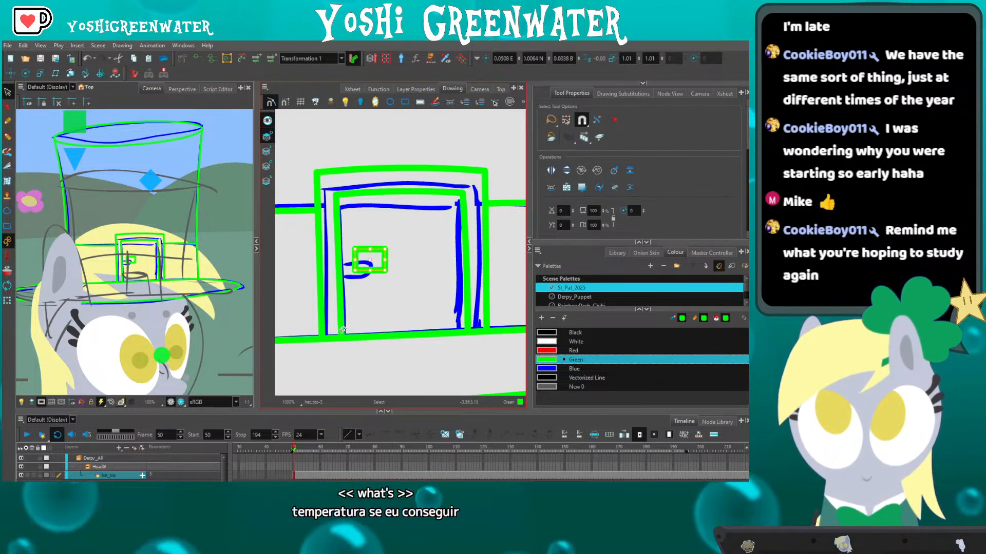
drag(355, 260, 347, 259)
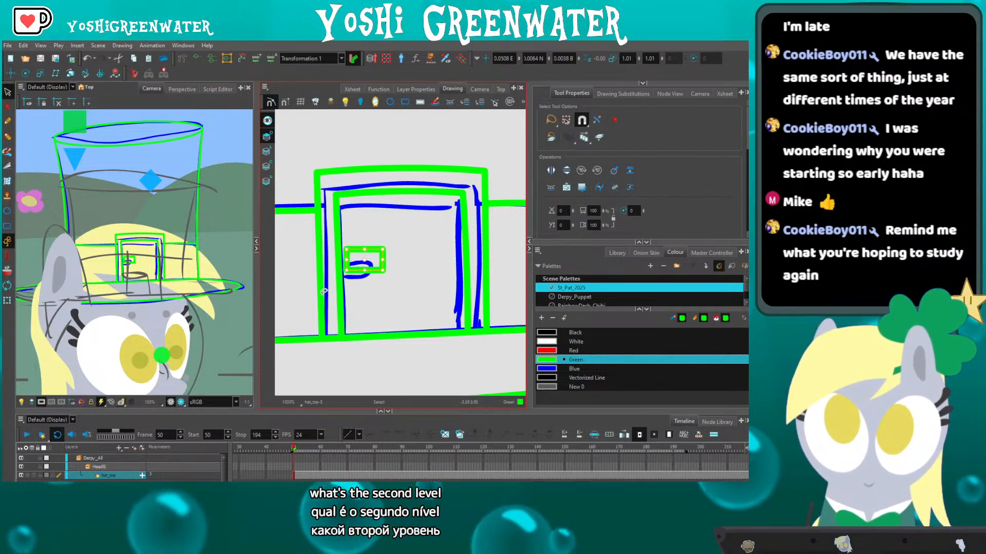
key(Down)
key(Left)
key(Left)
key(Left)
key(Left)
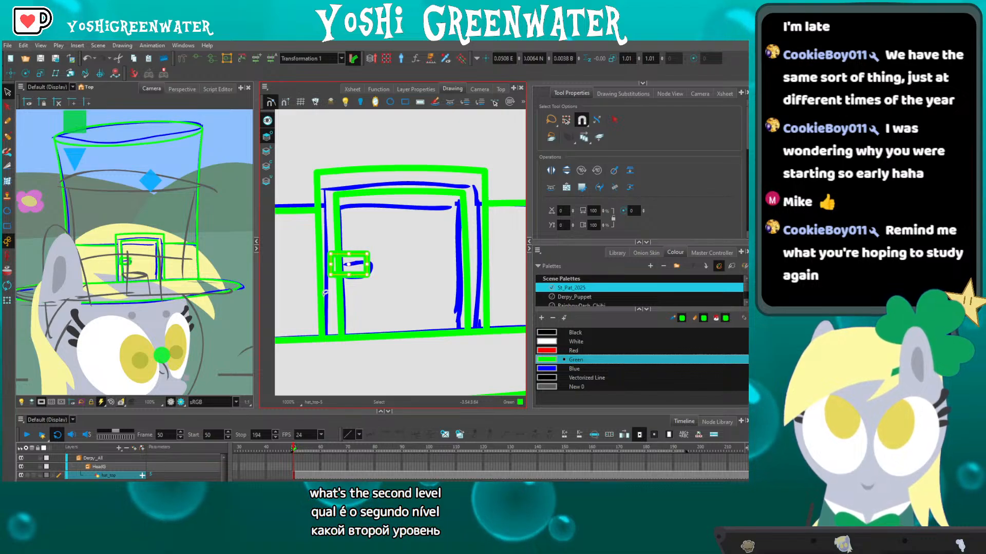
Widen the buckle's prong to enclose its sketched shape and slant its free right edge slightly inward.
key(Down)
click(331, 300)
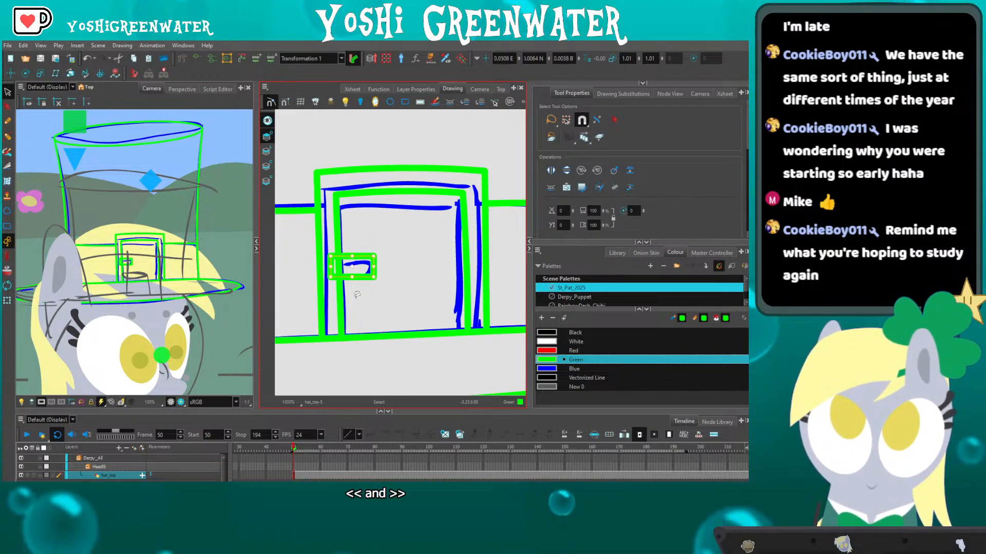
key(alt+q)
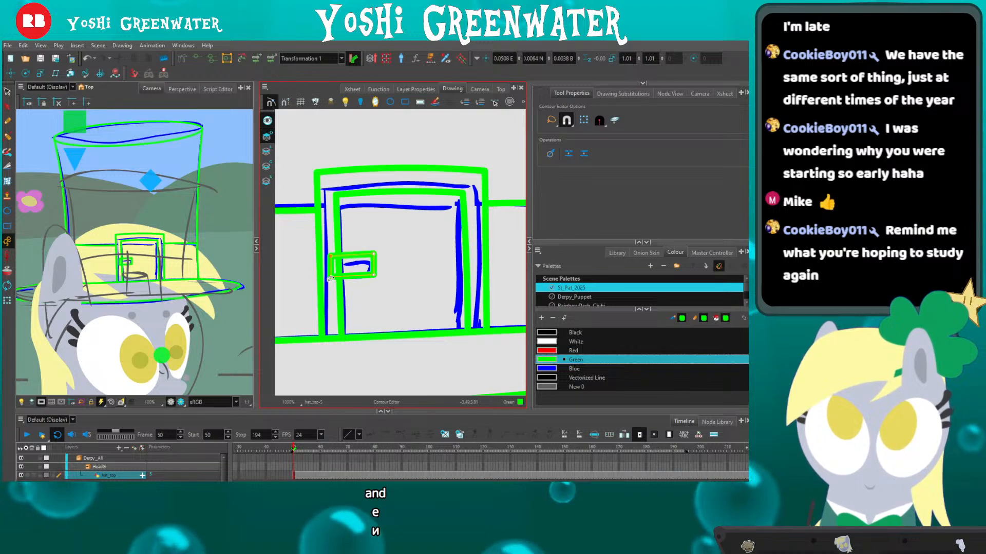
drag(330, 279, 331, 259)
click(364, 261)
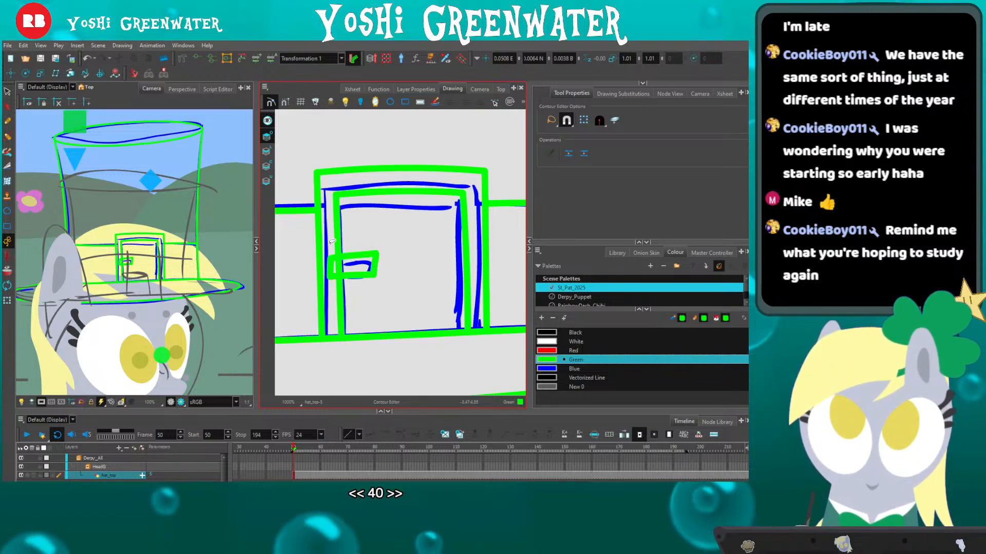
Show only the line art layer and trim the prong's left end flush with the inner buckle frame.
key(alt+t)
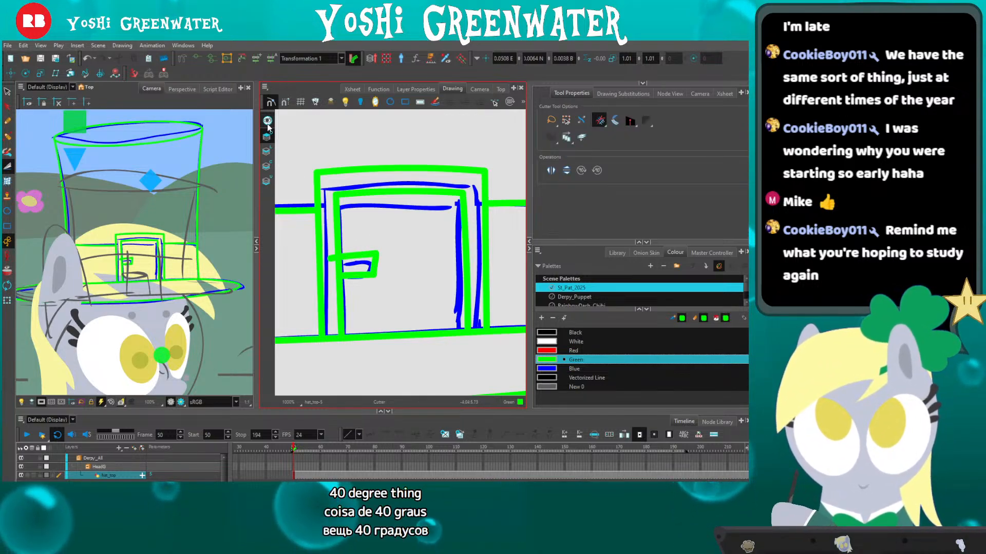
click(267, 135)
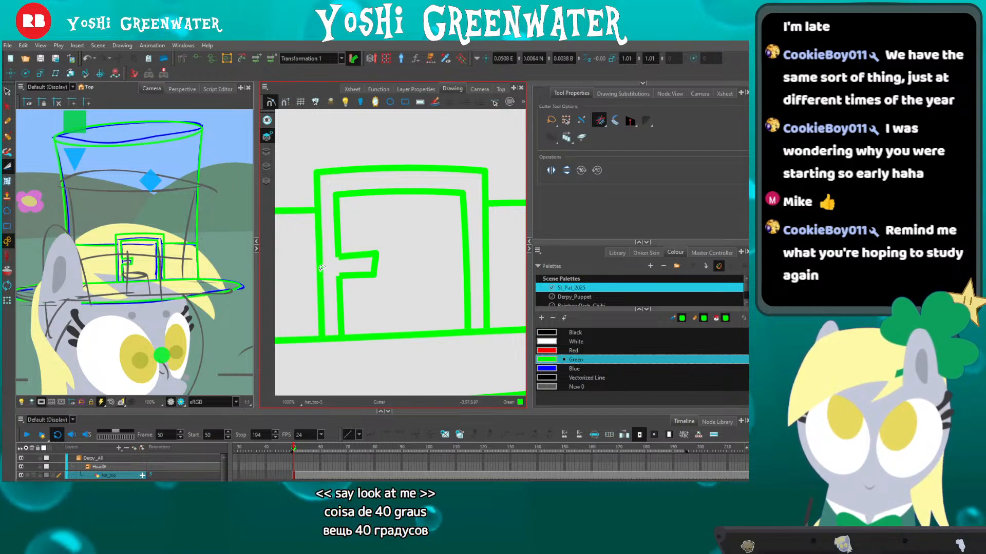
key(alt+q)
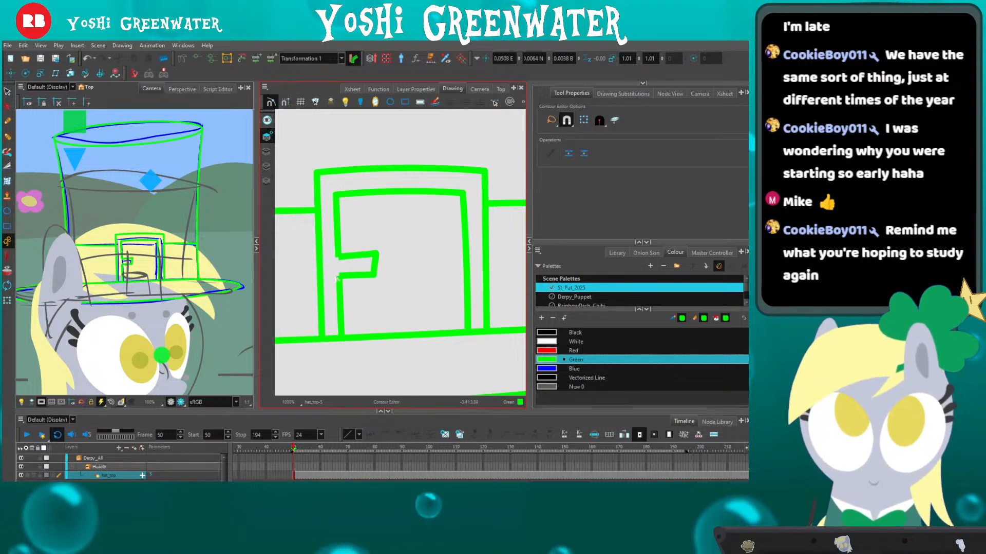
key(ctrl+z)
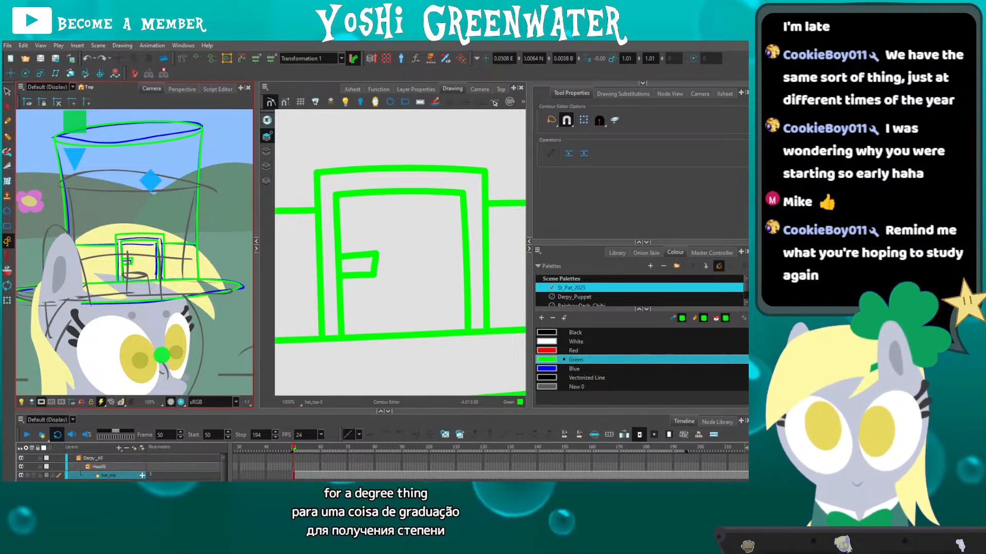
Lower the back curve of the hat crown's top rim slightly to make the ellipse flatter.
scroll(401, 292, down, 4)
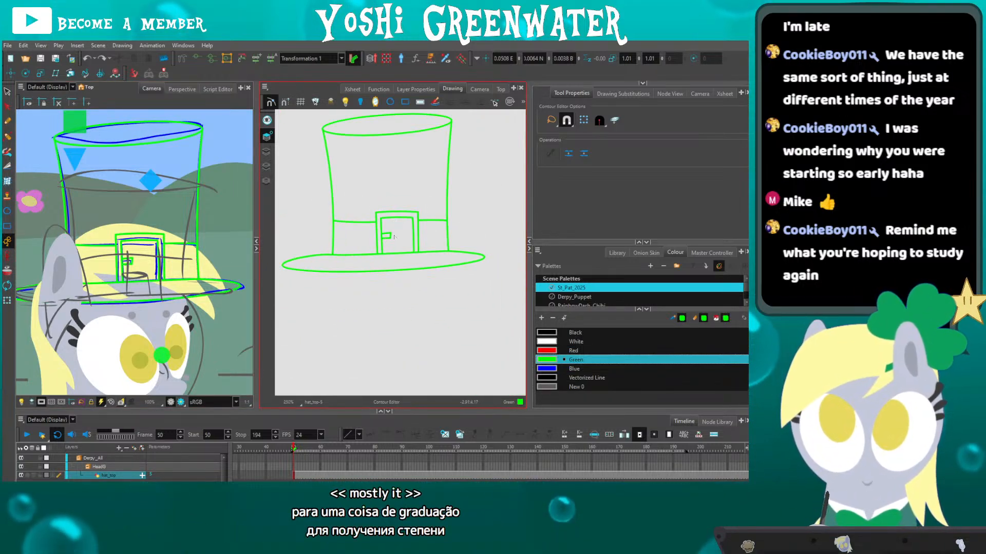
scroll(401, 292, up, 1)
drag(411, 266, 417, 286)
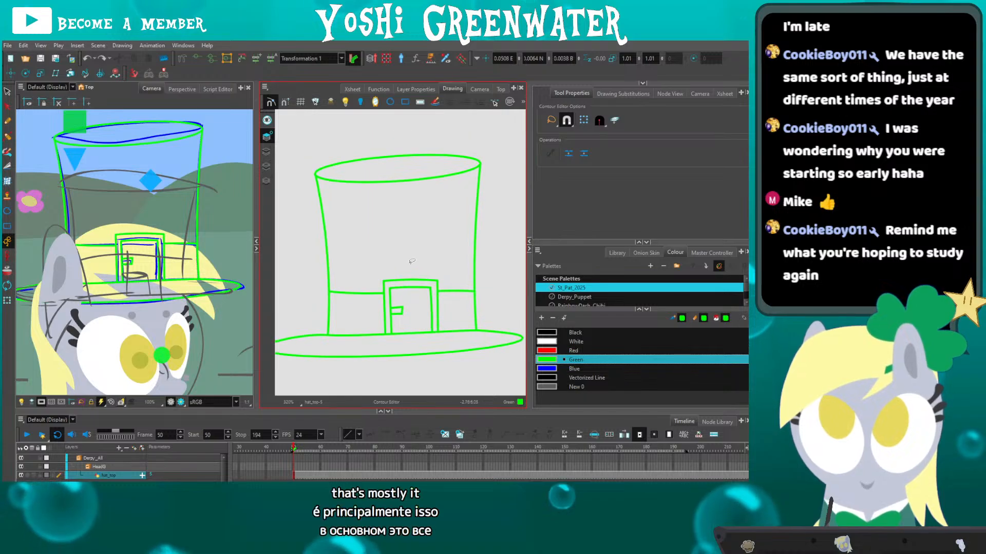
click(396, 156)
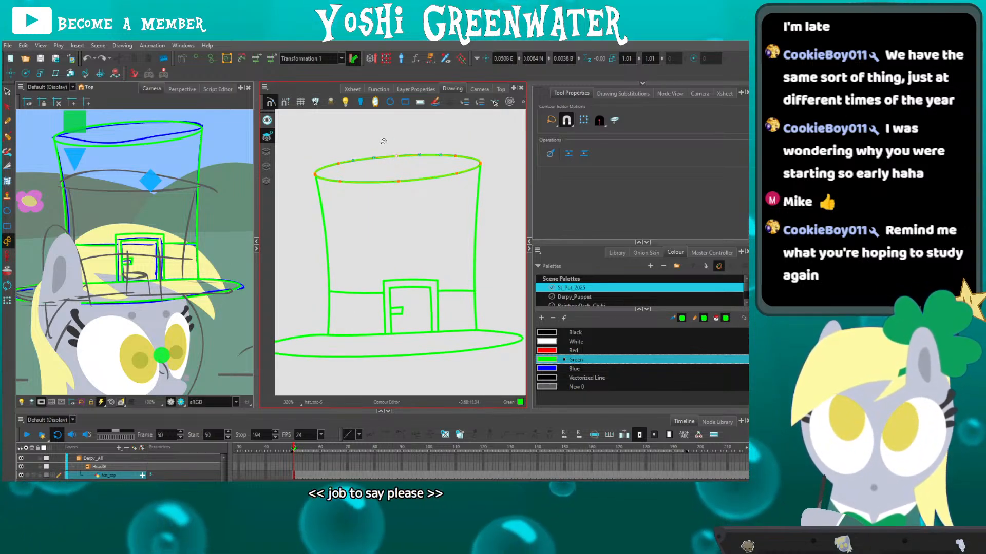
drag(383, 142, 388, 163)
mouse_move(445, 141)
mouse_down()
mouse_move(461, 150)
mouse_move(447, 157)
mouse_up()
drag(337, 148, 324, 154)
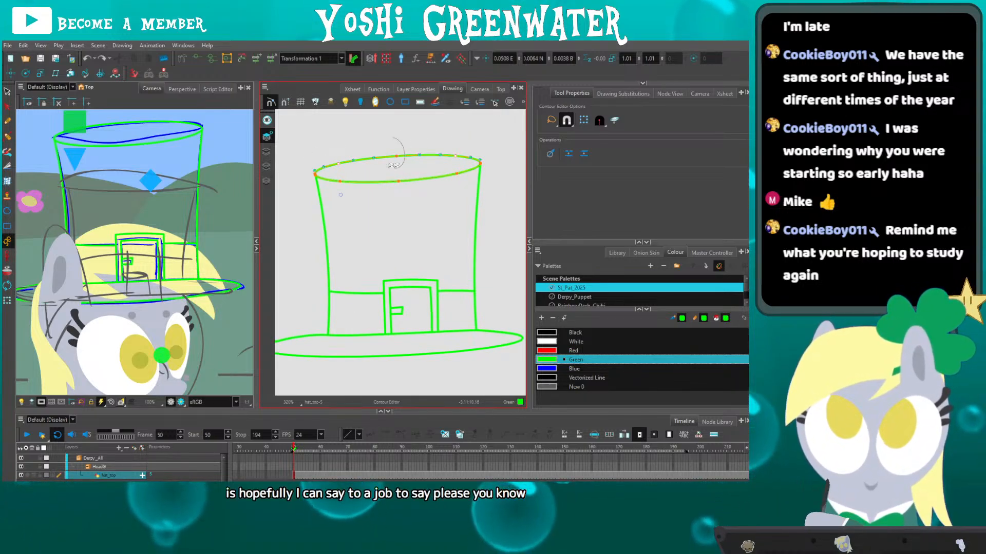
key(Down)
click(323, 154)
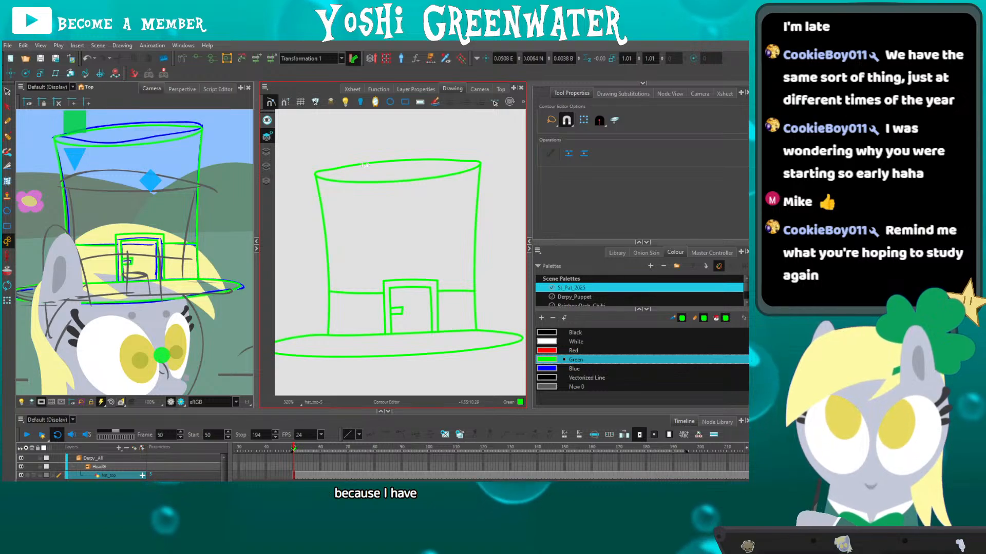
Adjust the curve handles at both ends of the crown's top rim to round its corners.
mouse_move(445, 144)
mouse_down()
mouse_move(460, 152)
mouse_move(444, 143)
mouse_up()
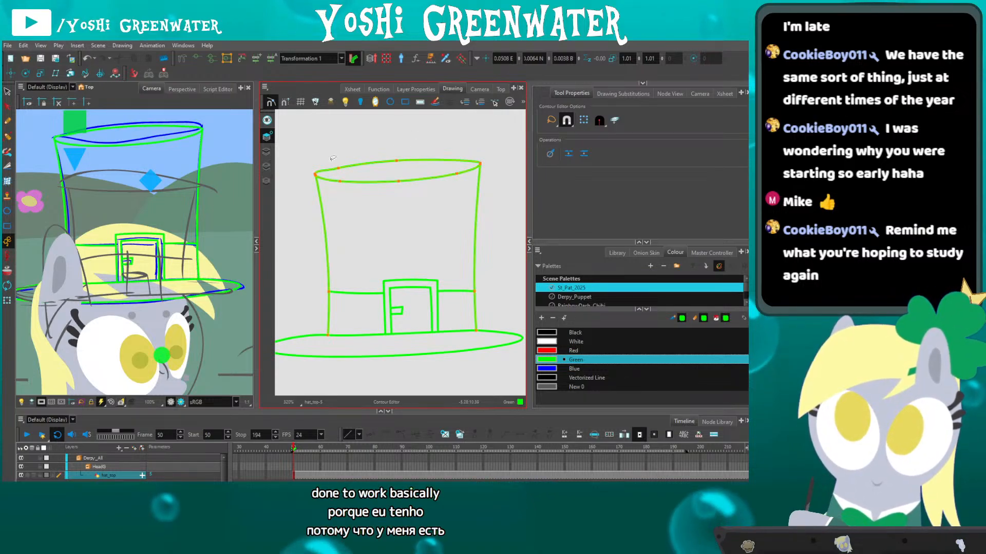
scroll(308, 166, up, 10)
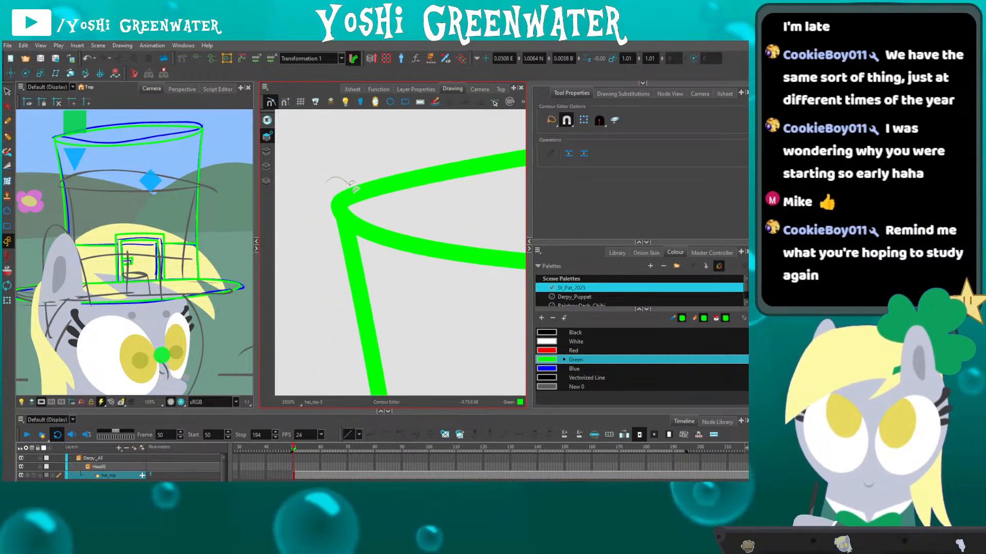
drag(333, 171, 332, 169)
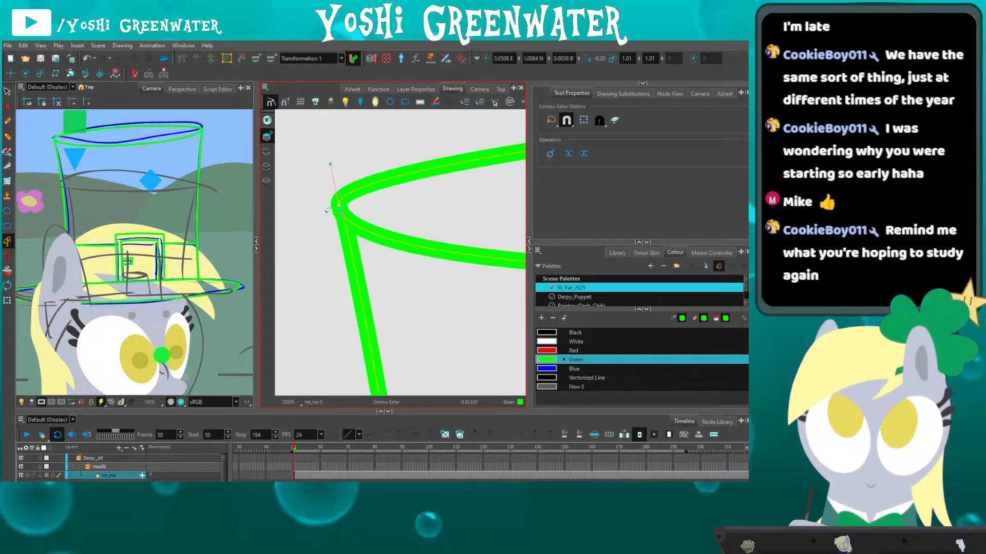
key(shift+z)
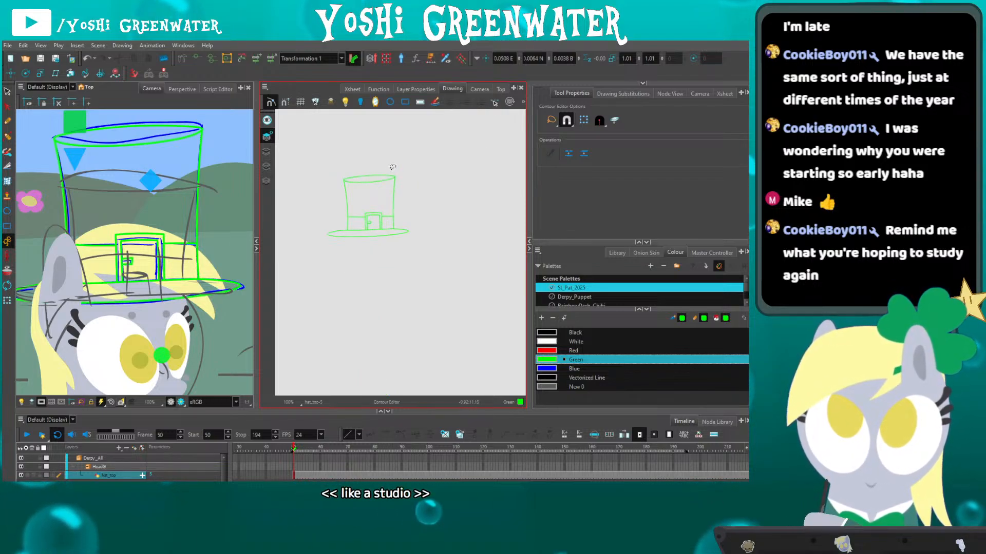
scroll(393, 167, up, 12)
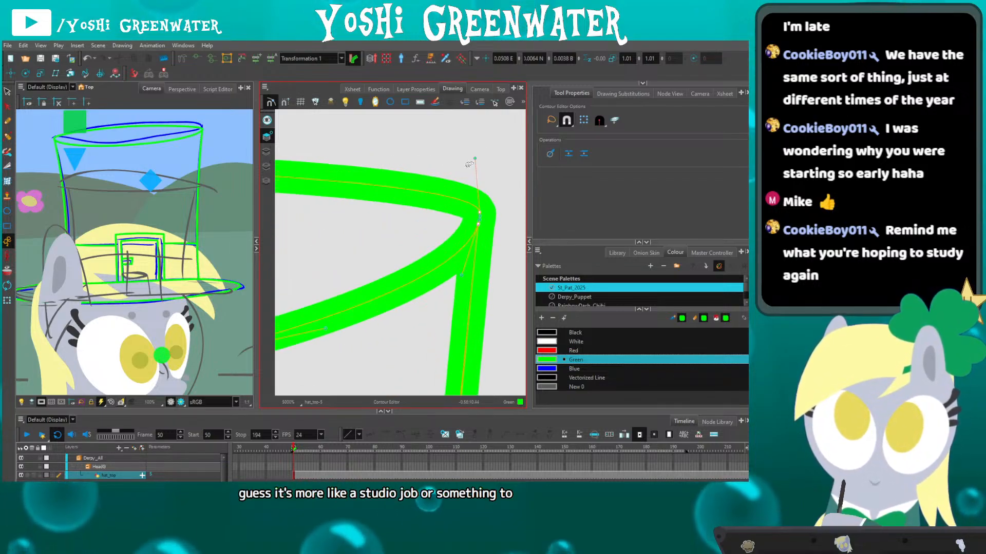
scroll(398, 187, down, 5)
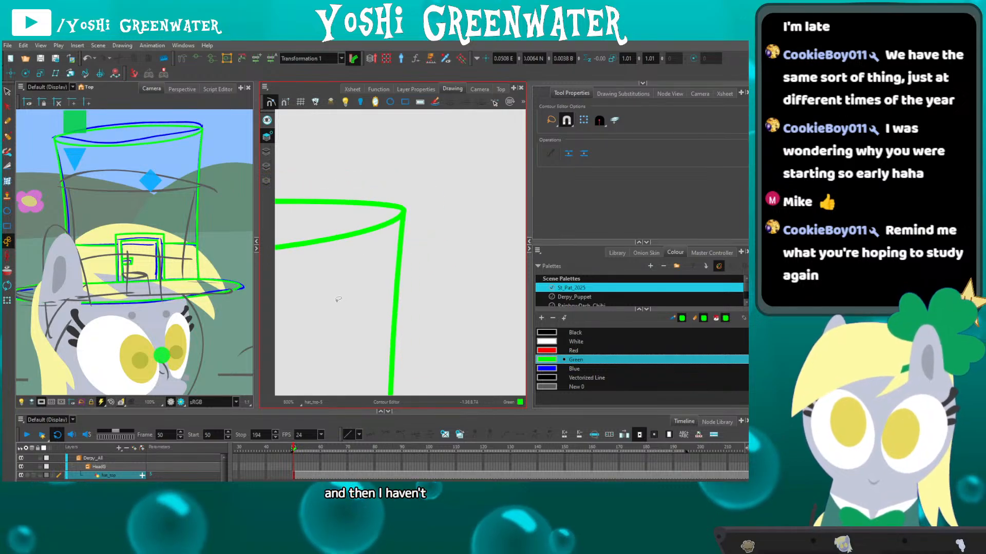
Refine the front curve of the crown's top rim so it runs smoothly between both sides.
scroll(336, 299, down, 4)
scroll(346, 194, up, 2)
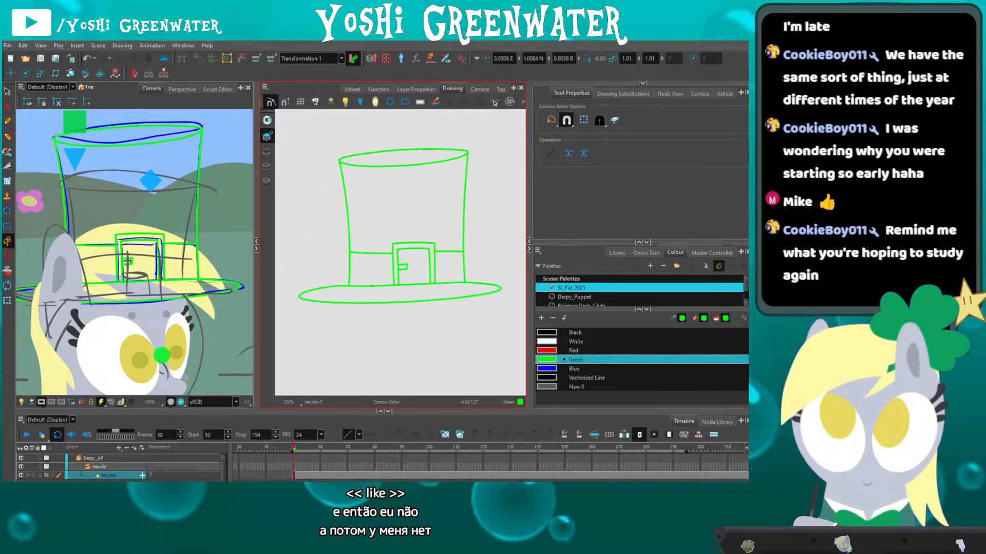
scroll(347, 194, up, 1)
click(377, 177)
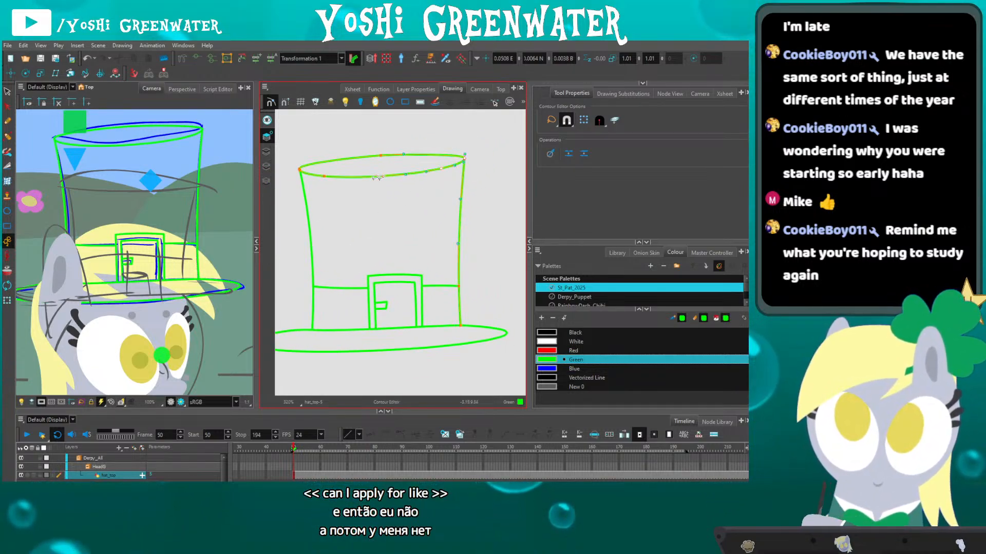
key(ctrl+a)
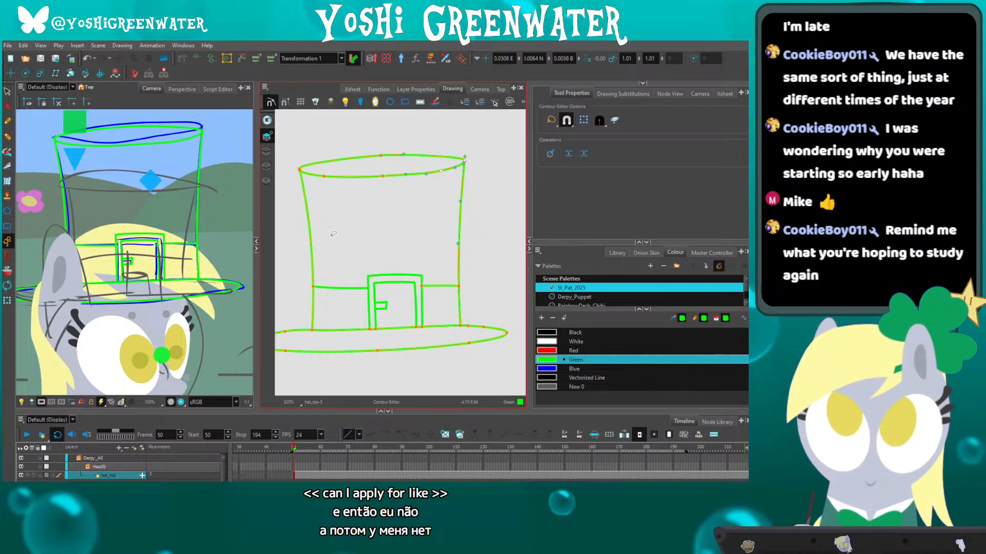
click(333, 235)
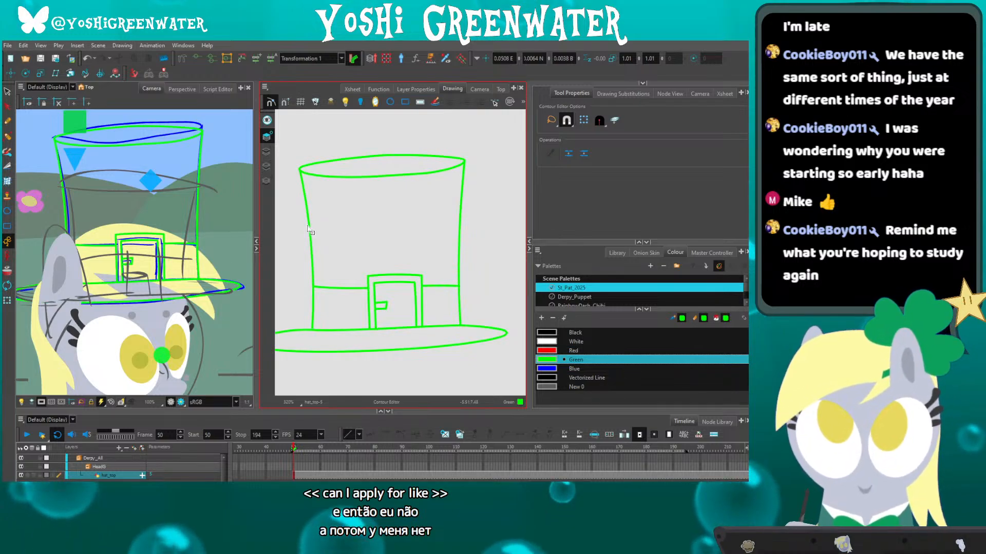
Bend the left part of the hatband's upper edge slightly down where it meets the buckle frame.
drag(315, 247, 333, 223)
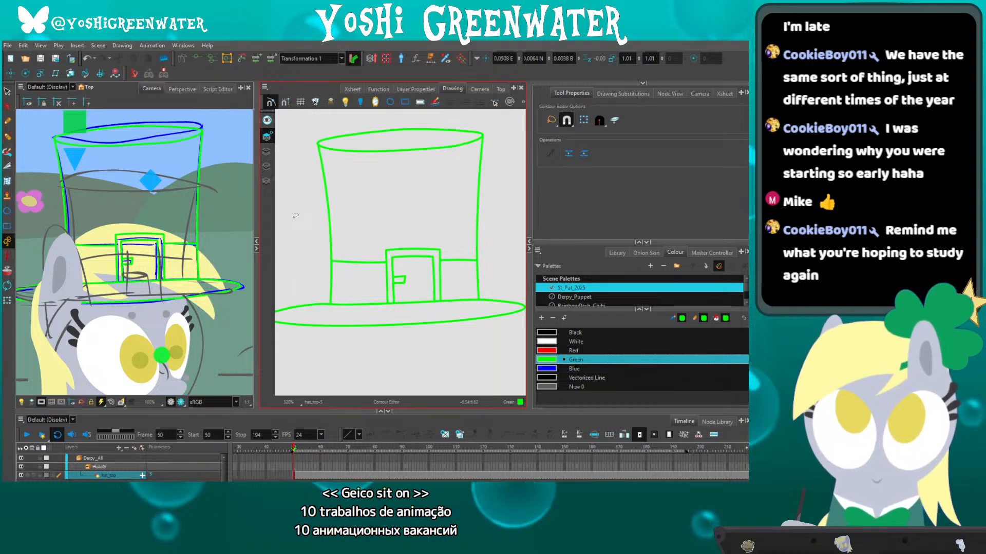
drag(293, 235, 299, 249)
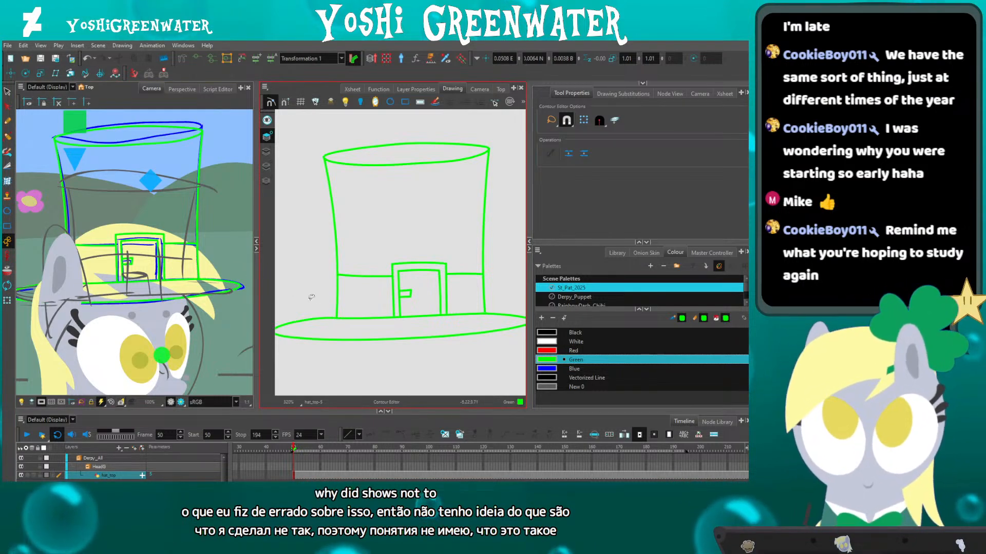
drag(299, 272, 289, 266)
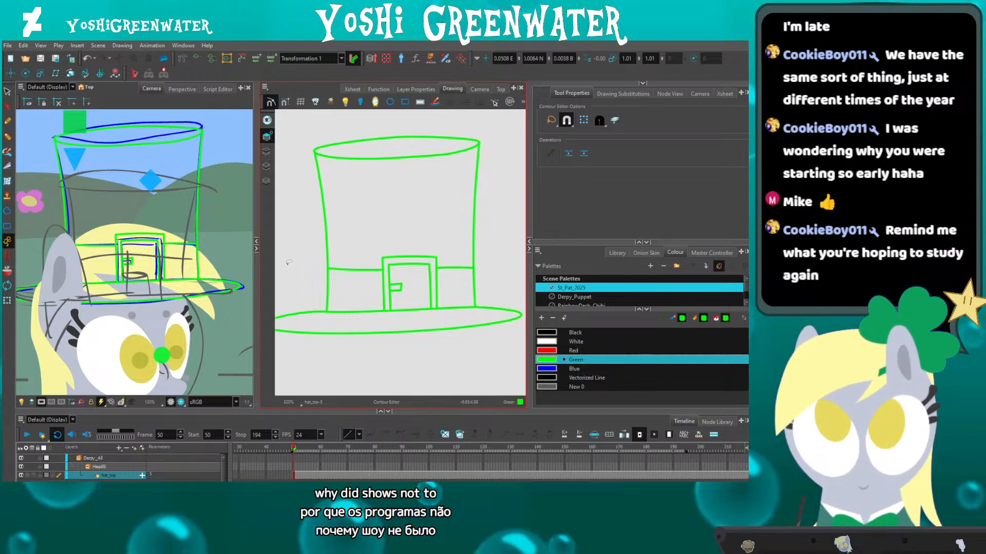
scroll(367, 274, up, 5)
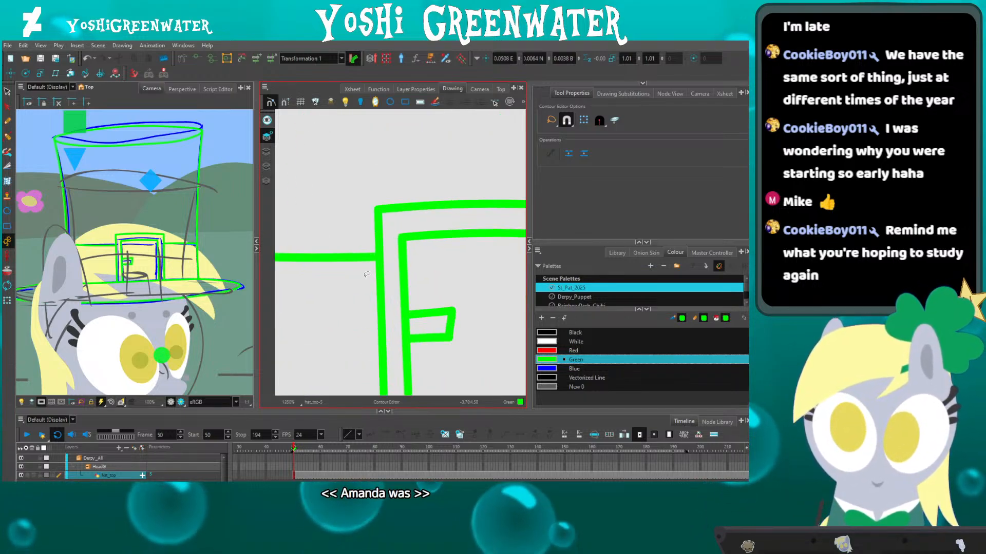
click(370, 296)
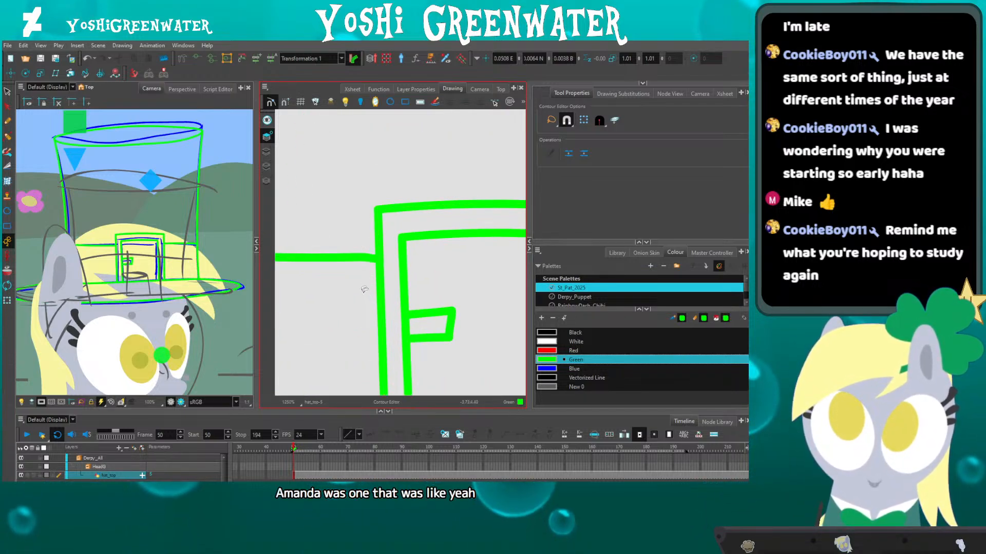
scroll(339, 295, down, 4)
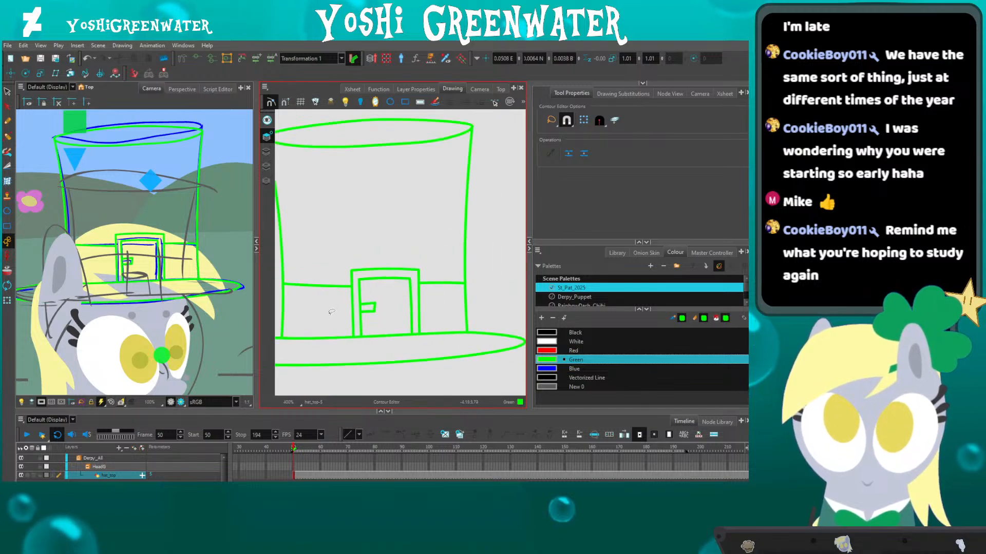
Adjust the point where the hatband's upper edge meets the crown's right side.
scroll(311, 311, up, 1)
mouse_move(313, 303)
mouse_down()
mouse_move(345, 293)
mouse_move(405, 303)
mouse_up()
drag(361, 270, 209, 294)
click(343, 299)
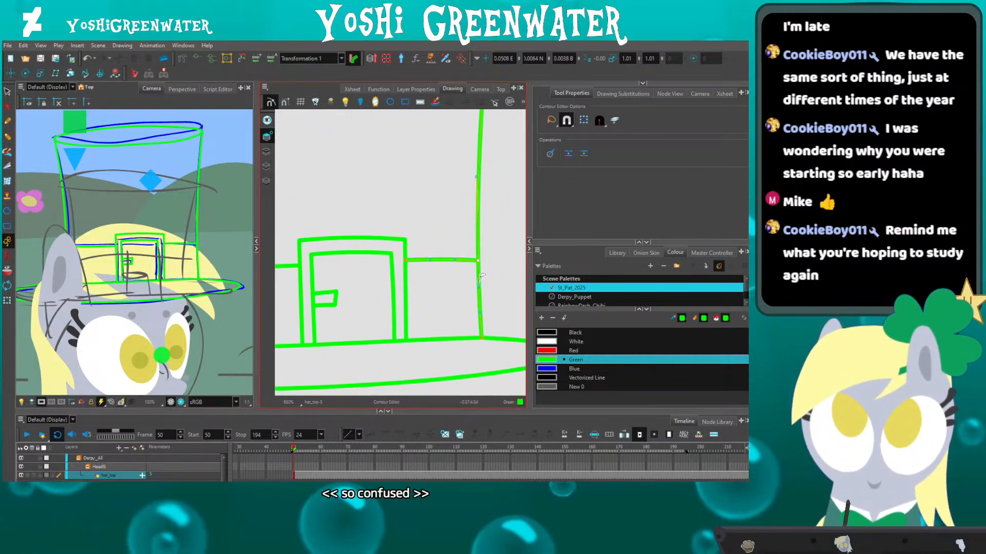
click(477, 261)
click(445, 309)
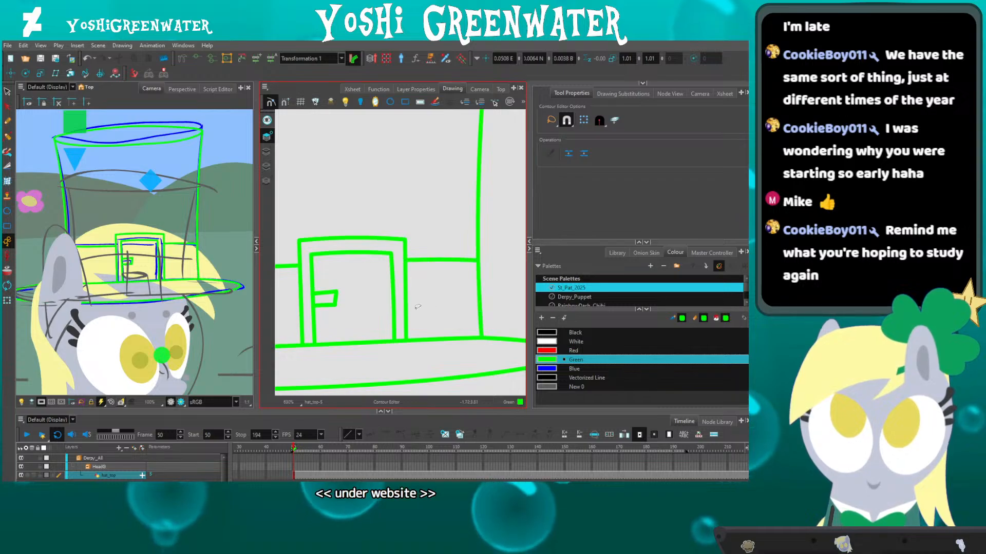
Lower the inner buckle frame's upper edge by nudging its corner points down, thickening the buckle's top bar.
key(2)
key(2)
key(2)
key(2)
key(2)
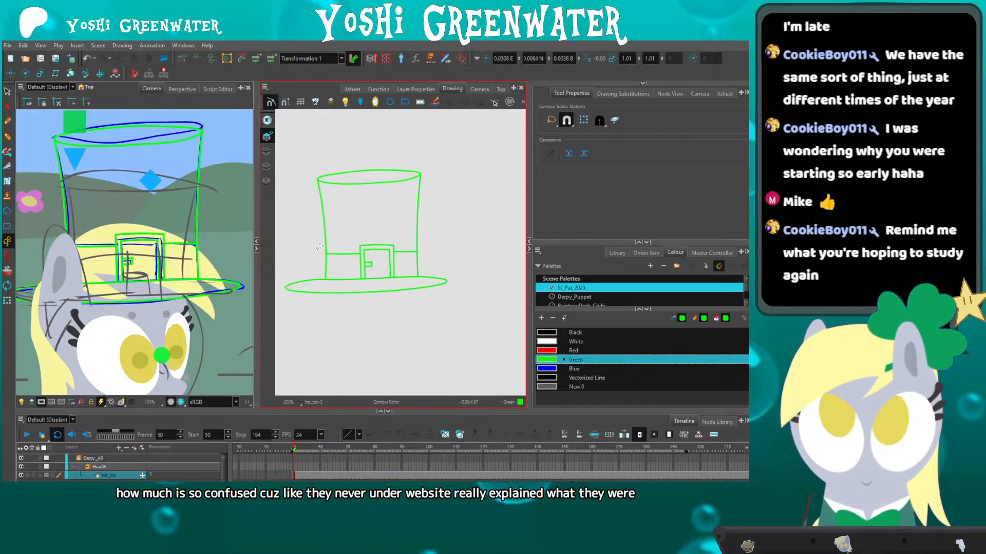
key(1)
key(1)
drag(377, 217, 411, 235)
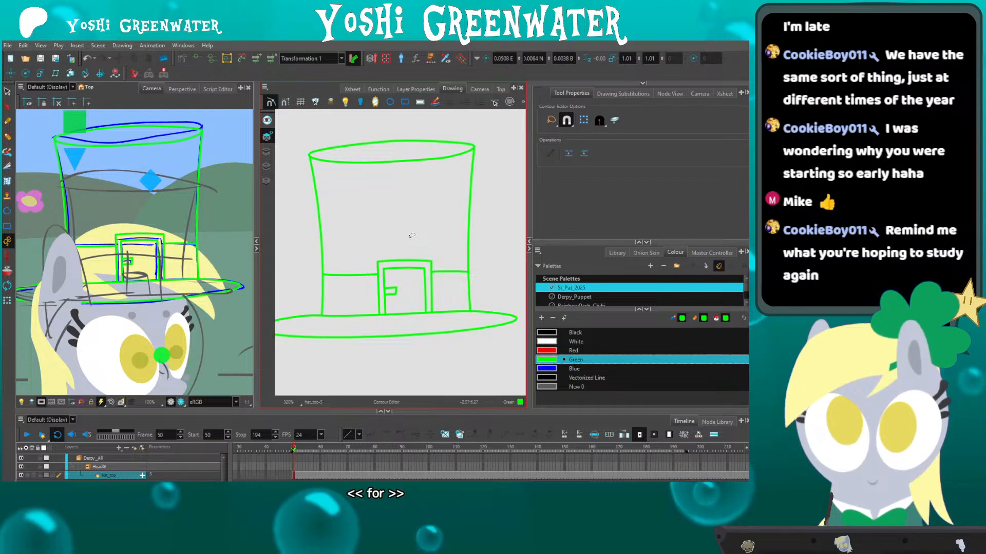
key(1)
key(1)
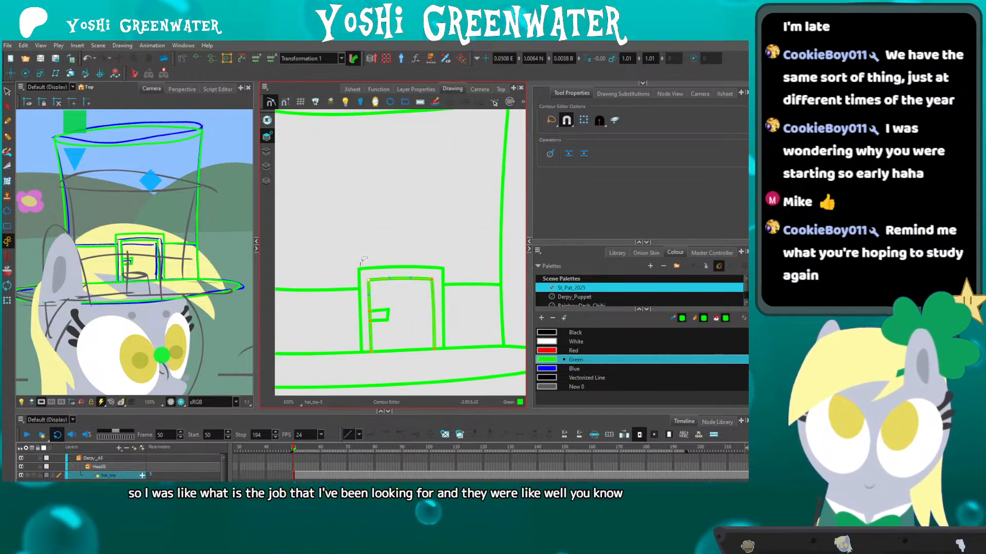
mouse_move(361, 265)
mouse_down()
mouse_move(425, 279)
mouse_move(419, 289)
mouse_move(345, 283)
mouse_up()
key(Down)
key(Down)
key(Down)
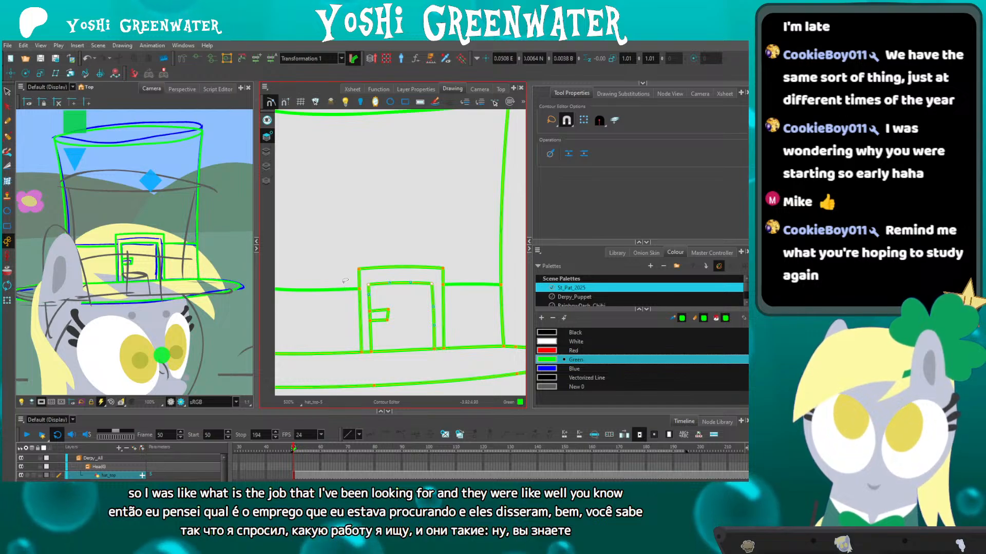
key(Down)
key(Down)
key(Down)
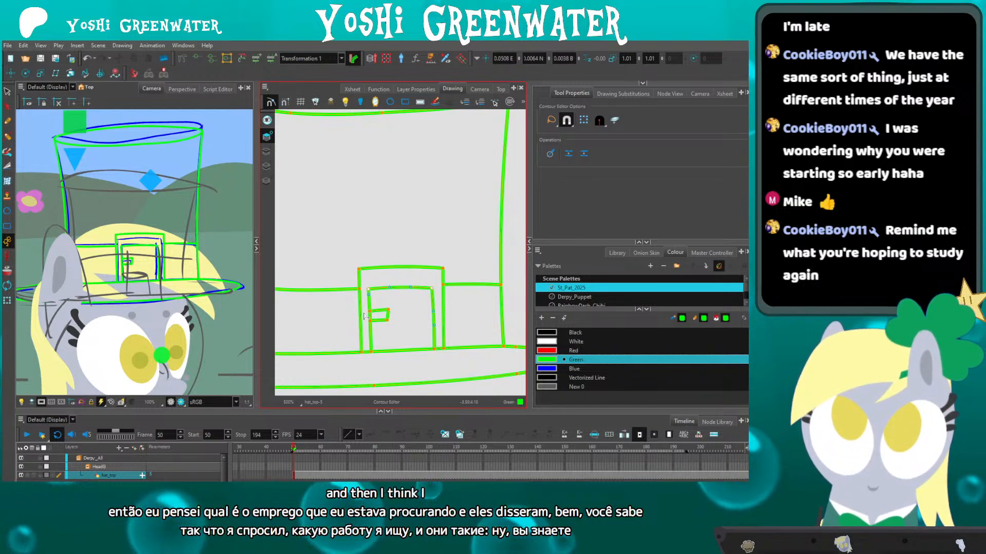
Nudge the buckle's small prong slightly down along the inner frame's left side.
mouse_move(361, 314)
mouse_down()
mouse_move(353, 317)
mouse_move(393, 299)
mouse_move(342, 328)
mouse_up()
key(ctrl+z)
key(Down)
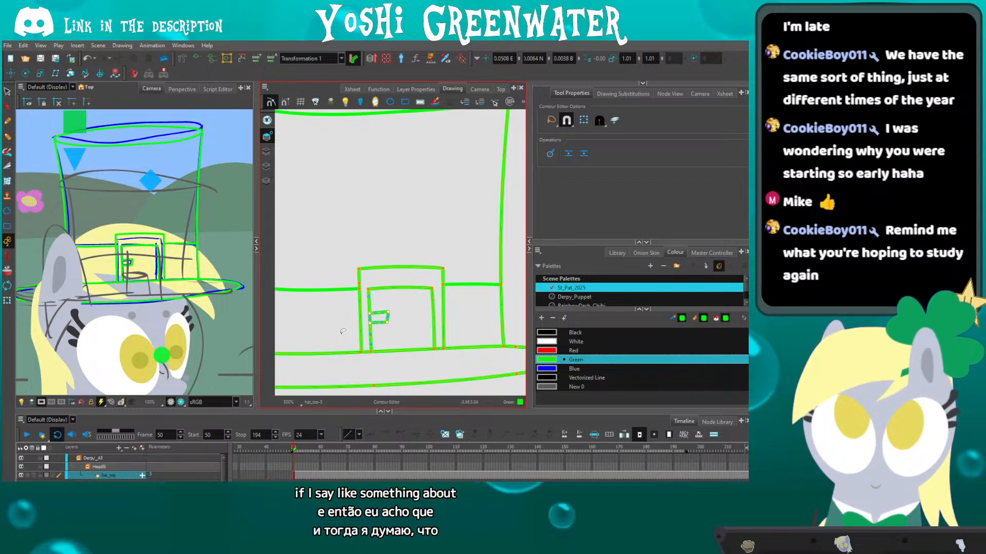
click(343, 332)
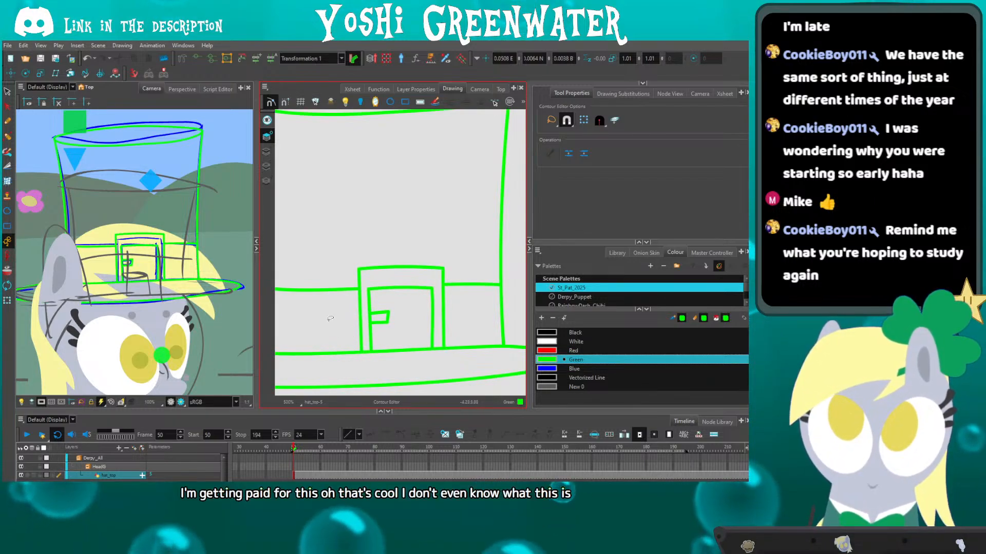
Lower the outer buckle frame's upper edge slightly by nudging its two top corners down.
mouse_move(341, 266)
mouse_down()
mouse_move(378, 265)
mouse_move(347, 274)
mouse_up()
drag(437, 254, 434, 266)
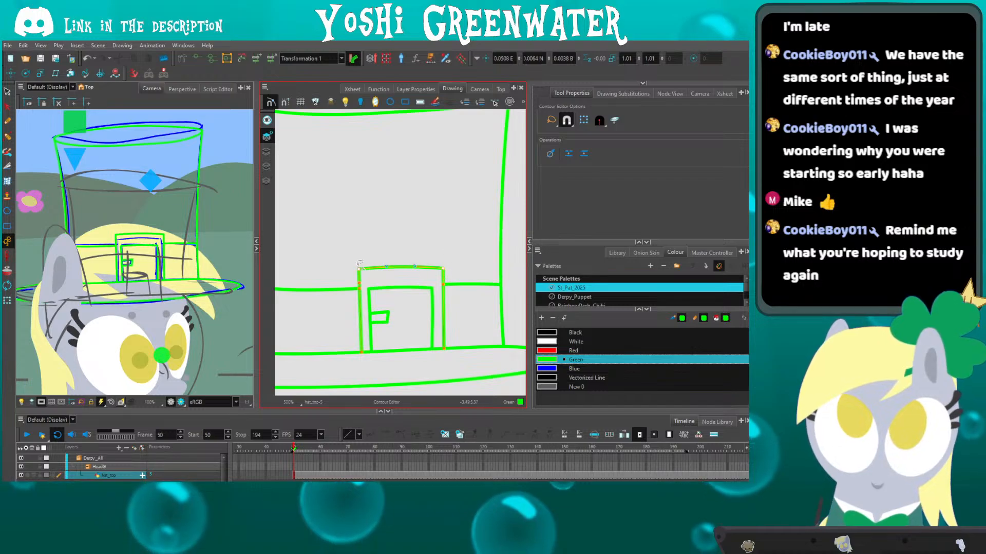
key(Down)
click(330, 268)
Widen the outer buckle frame by nudging its left and right sides outward, away from the inner frame.
mouse_move(340, 325)
mouse_down()
mouse_move(335, 304)
mouse_move(346, 289)
mouse_up()
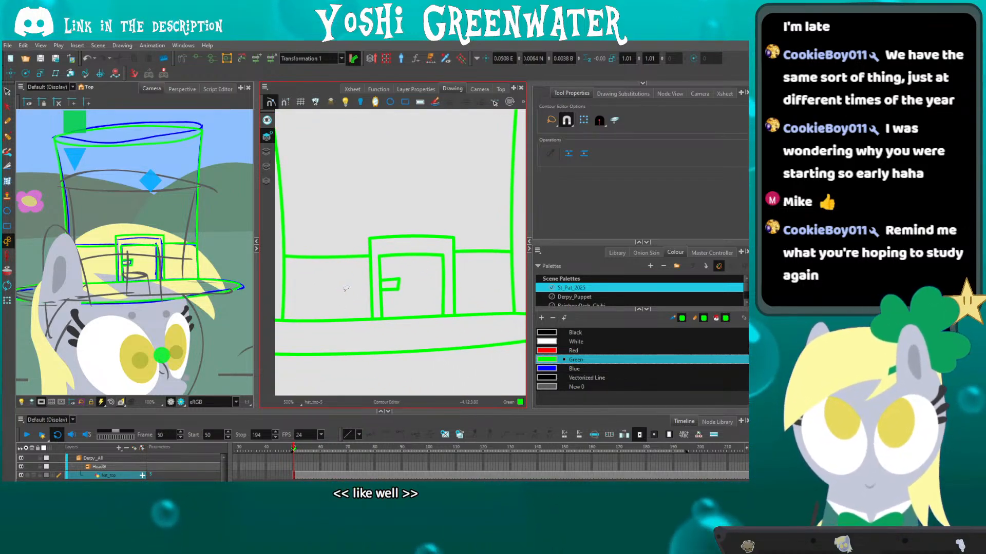
mouse_move(359, 233)
mouse_down()
mouse_move(352, 270)
mouse_move(370, 327)
mouse_move(361, 321)
mouse_up()
key(Left)
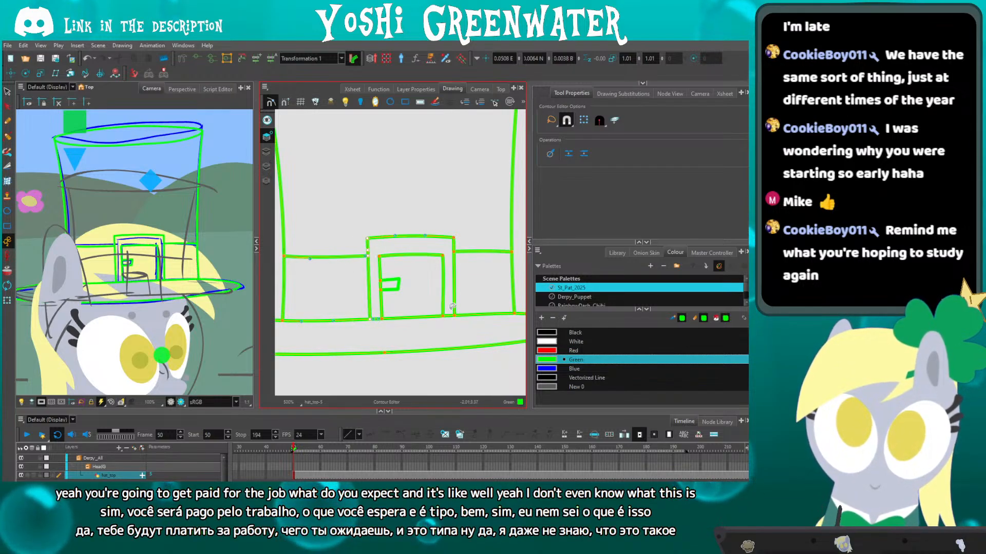
drag(450, 232, 457, 324)
key(Right)
click(394, 333)
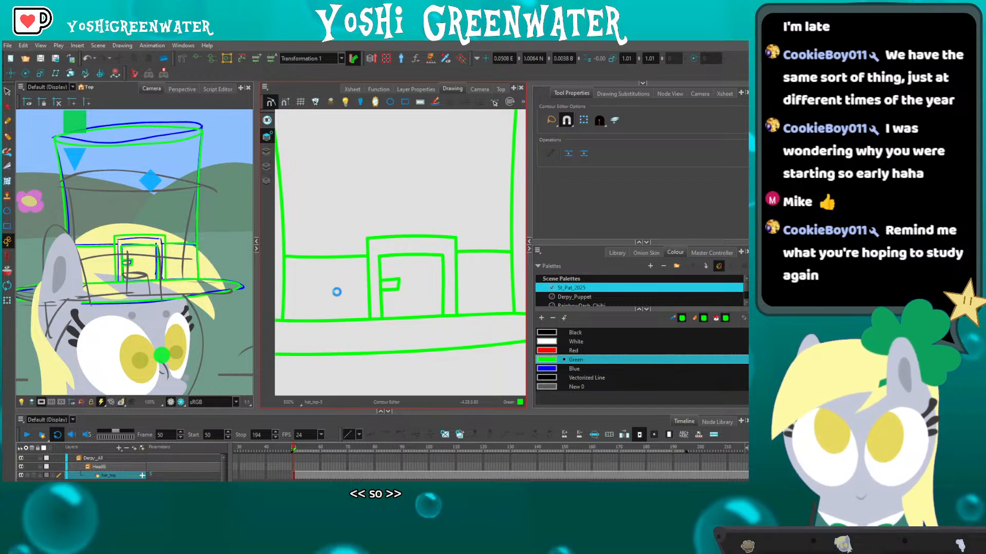
Lower the right part of the hatband's upper edge slightly where it meets the buckle frame.
click(456, 251)
key(Down)
click(511, 252)
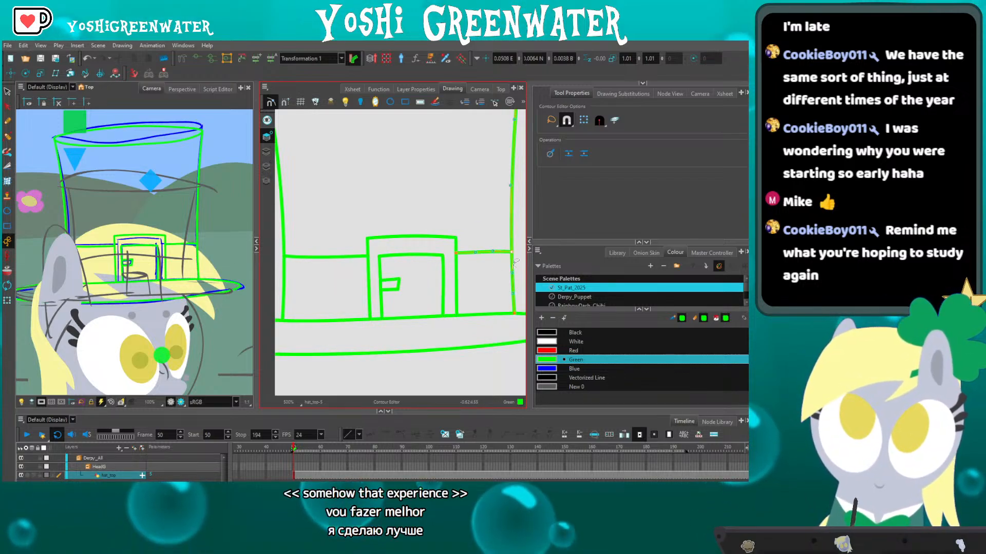
click(331, 233)
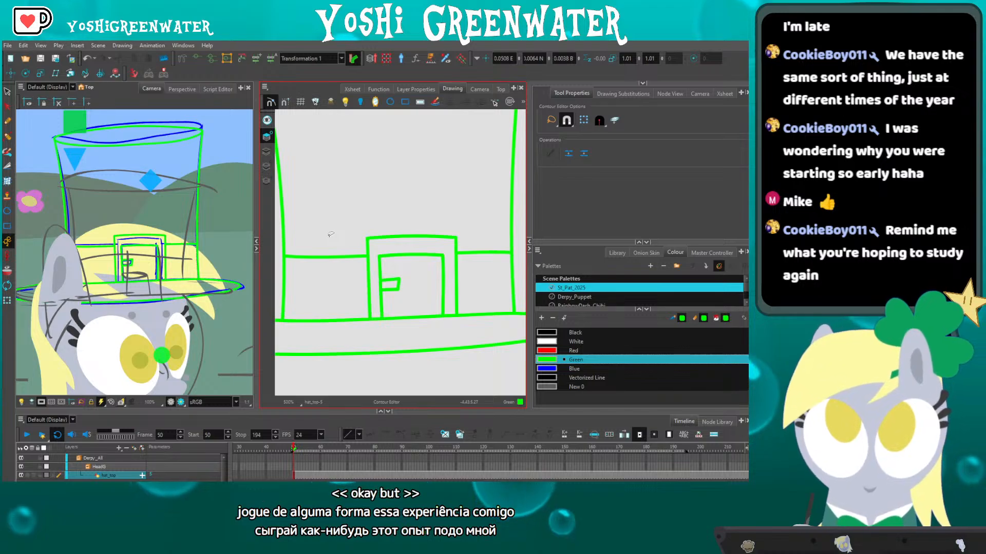
scroll(330, 234, down, 3)
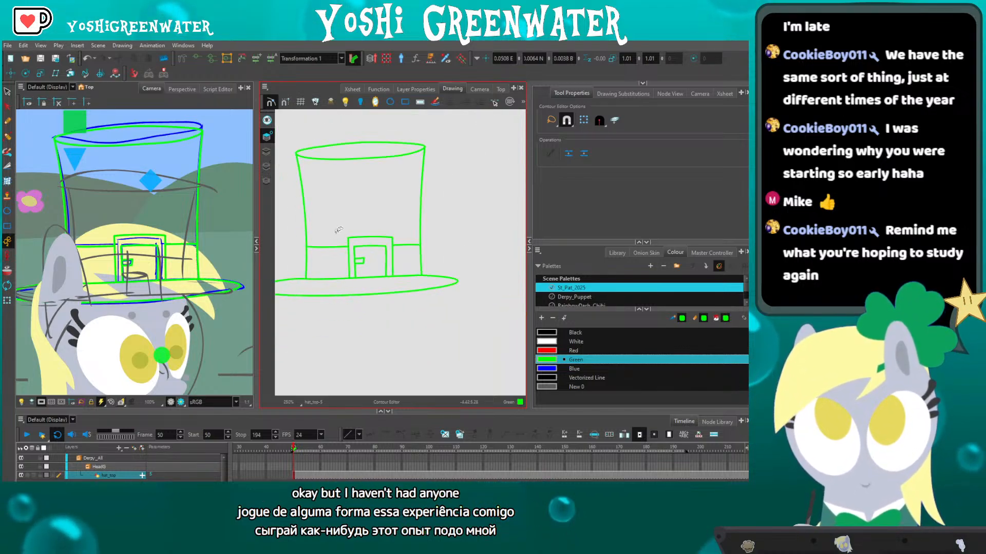
drag(378, 250, 373, 250)
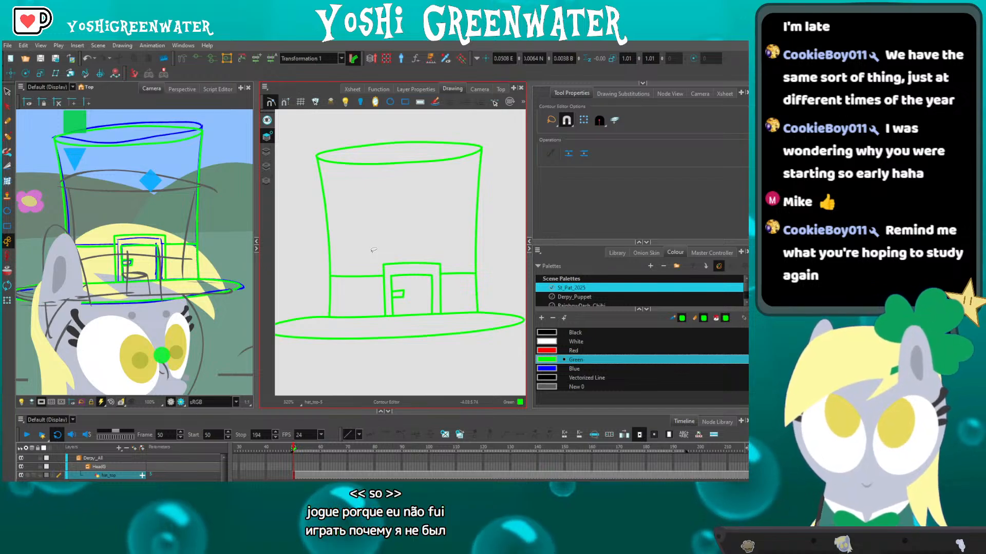
Sample the Clothes green from the puppet's shirt and fill the hat's crown and brim with it.
mouse_move(151, 342)
mouse_down()
mouse_move(155, 226)
mouse_move(167, 207)
mouse_up()
key(alt+d)
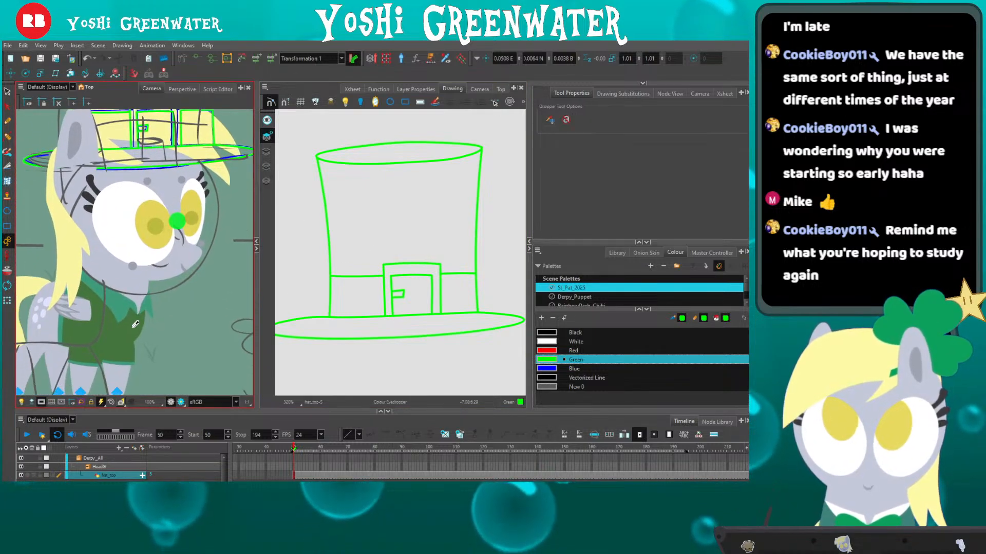
click(131, 328)
key(alt+i)
click(352, 268)
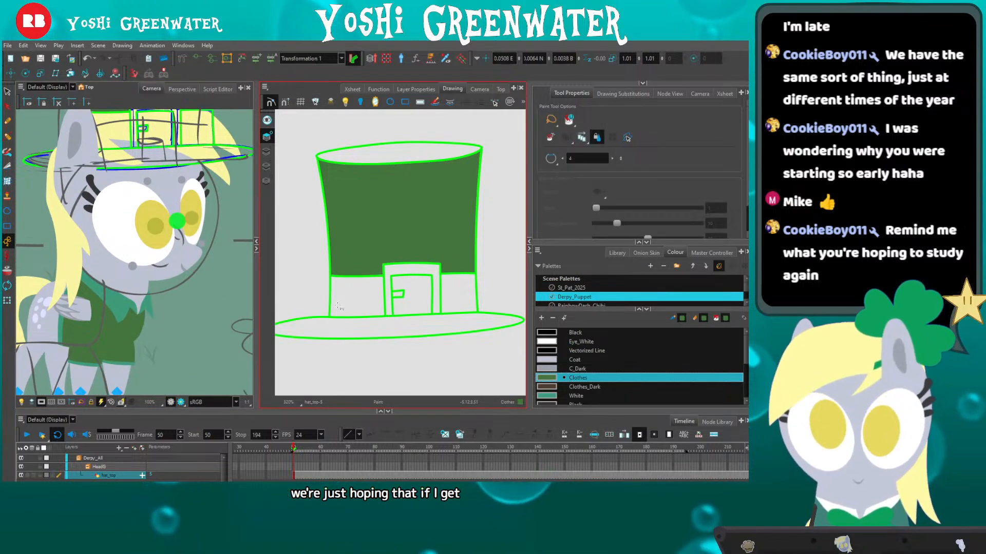
click(342, 328)
drag(293, 274, 303, 288)
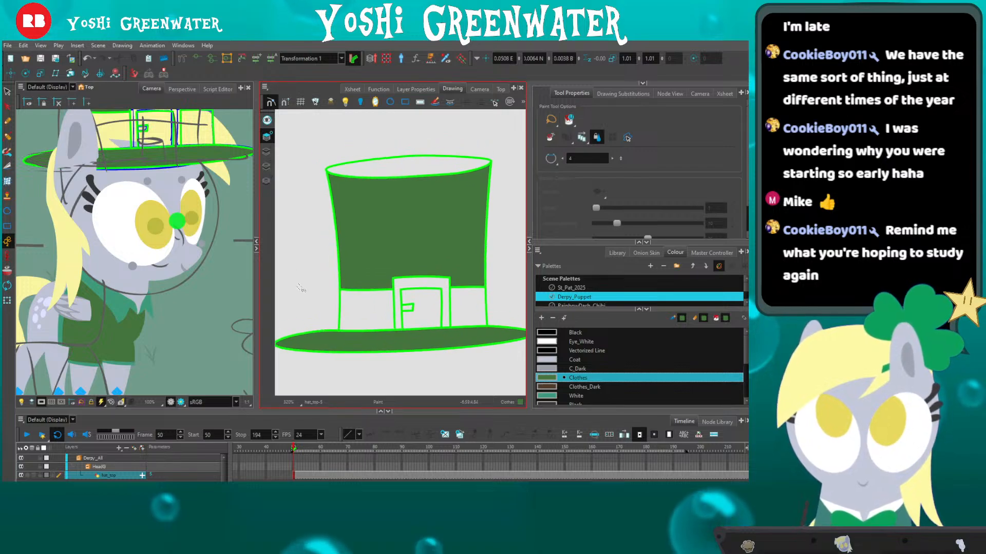
Sample the teal White colour from the collar of the puppet's shirt.
drag(149, 236, 154, 253)
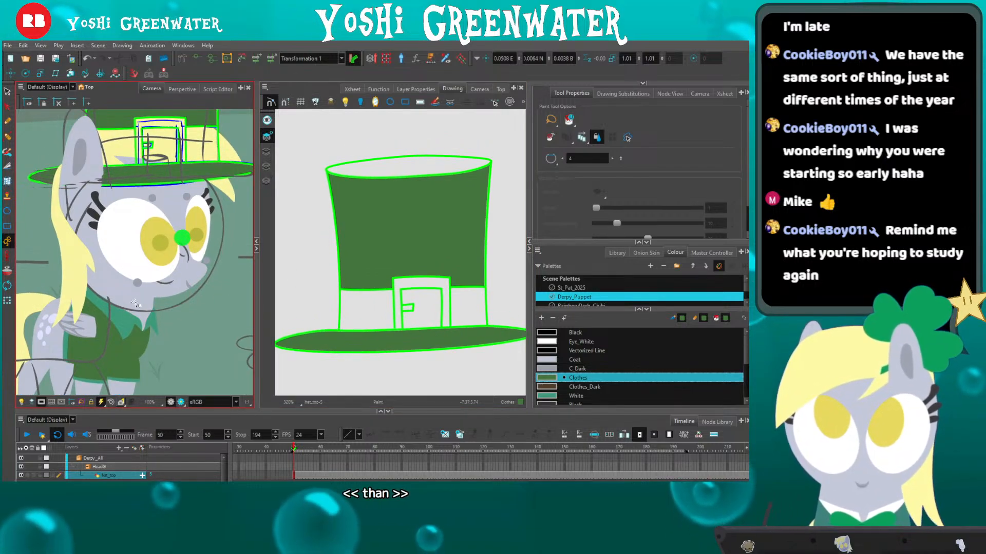
key(d)
click(130, 323)
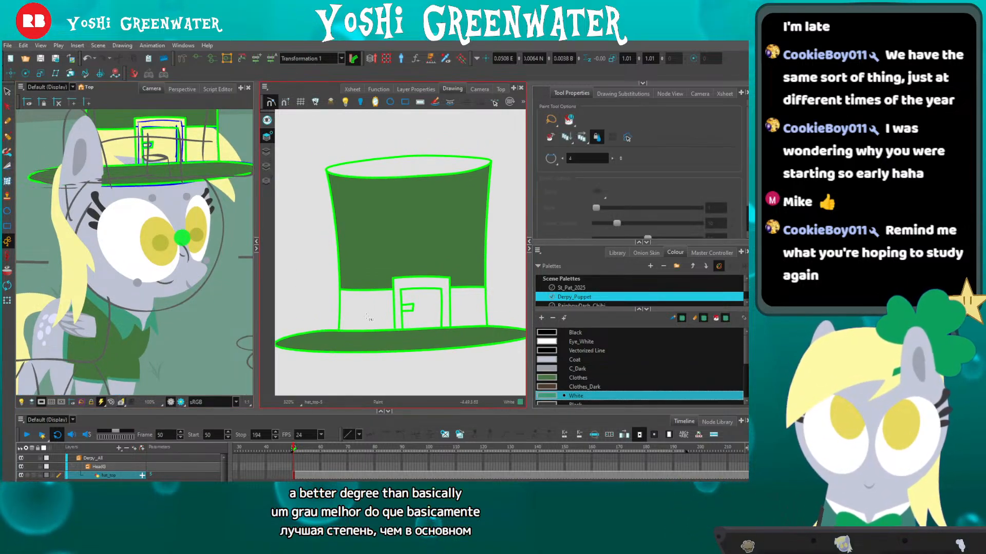
drag(359, 314, 345, 322)
mouse_move(153, 201)
mouse_down()
mouse_move(158, 269)
mouse_move(123, 228)
mouse_up()
scroll(115, 240, down, 2)
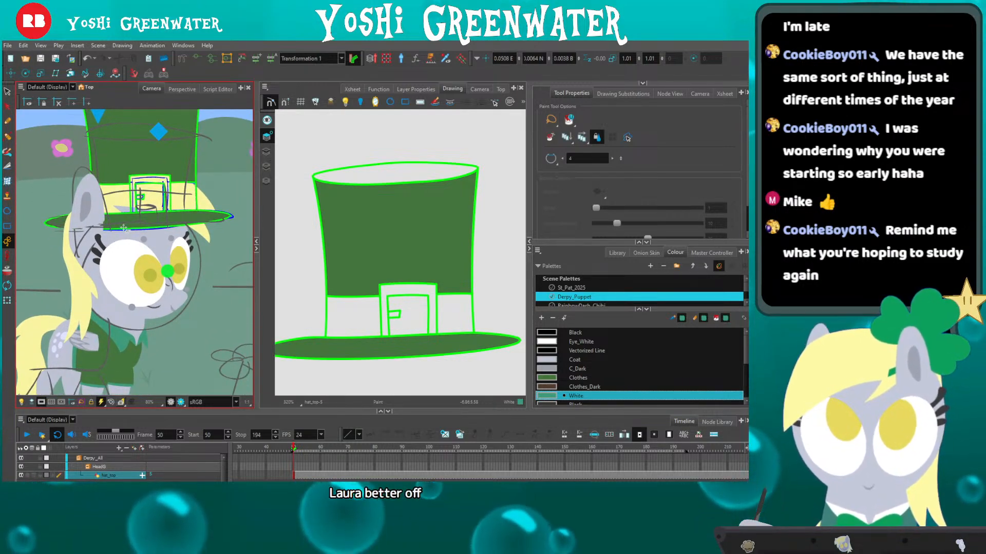
Fill the hat's top opening with the Clothes green, and the band and buckle interior with the teal White colour.
drag(557, 243, 544, 197)
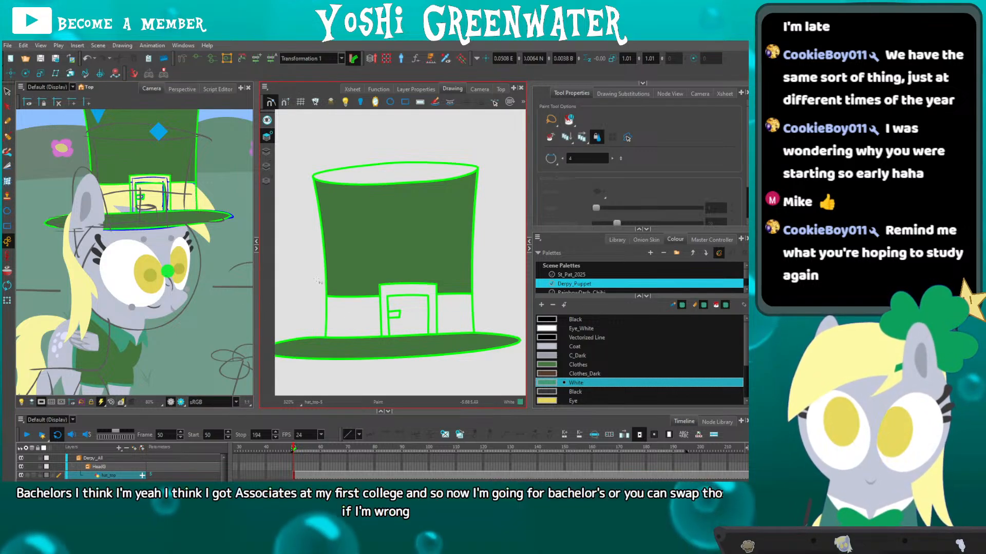
key(d)
click(352, 207)
click(346, 177)
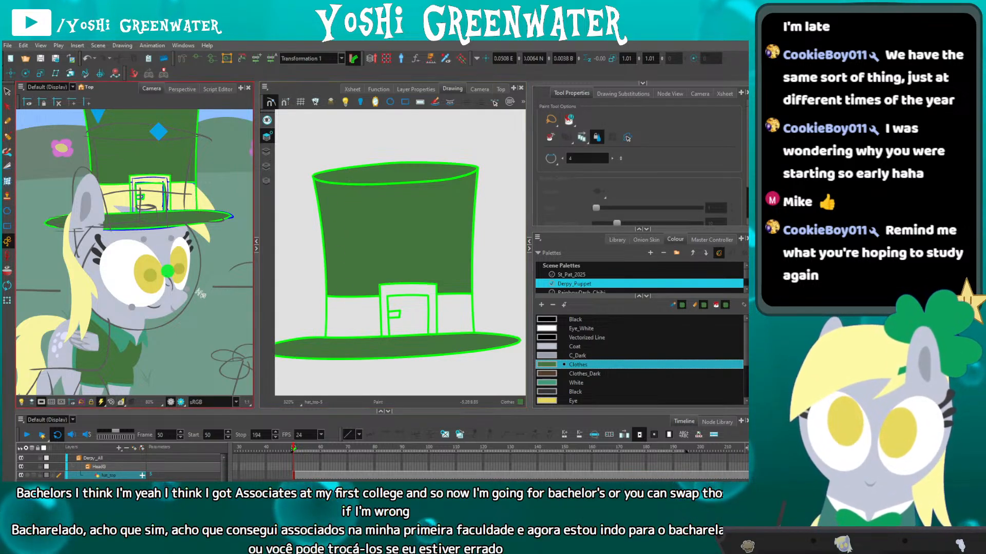
click(575, 383)
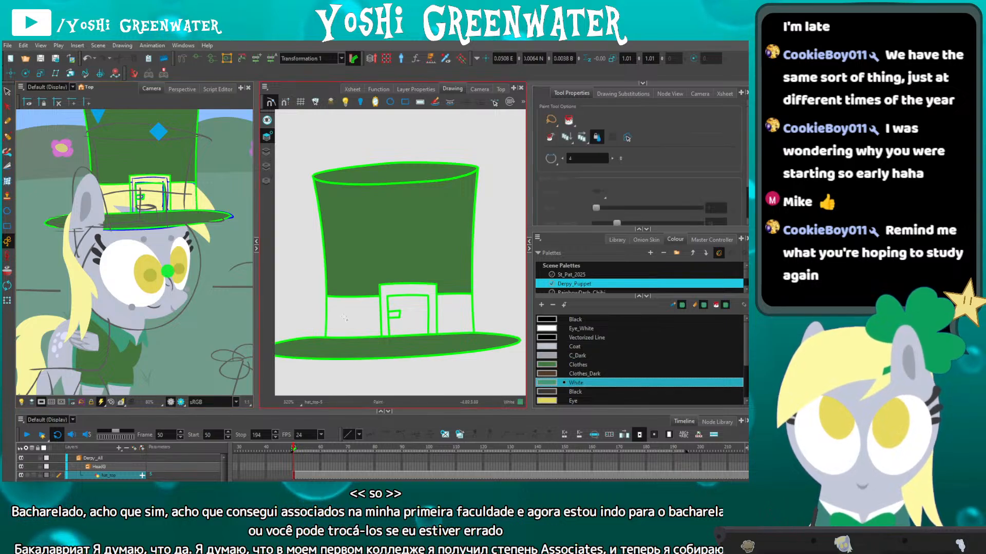
click(354, 317)
click(413, 320)
click(454, 314)
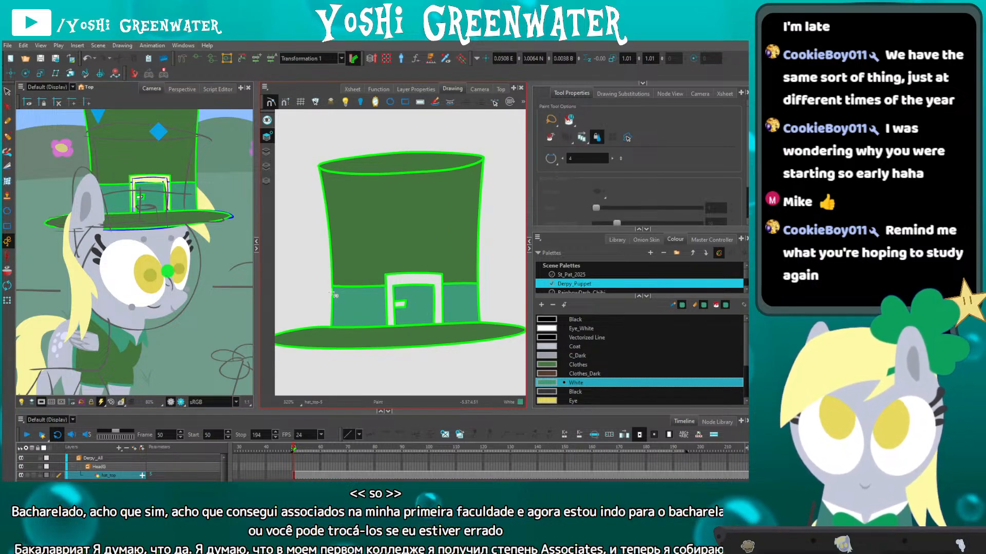
Sample the pale yellow Hair colour from the mane and fill the buckle frame and its prong with it.
key(d)
click(205, 201)
click(390, 299)
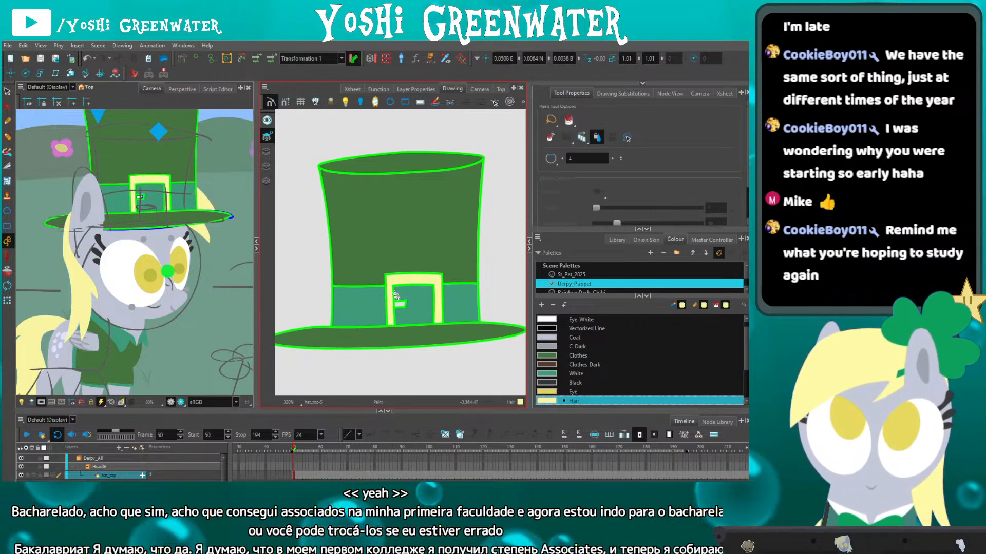
click(400, 305)
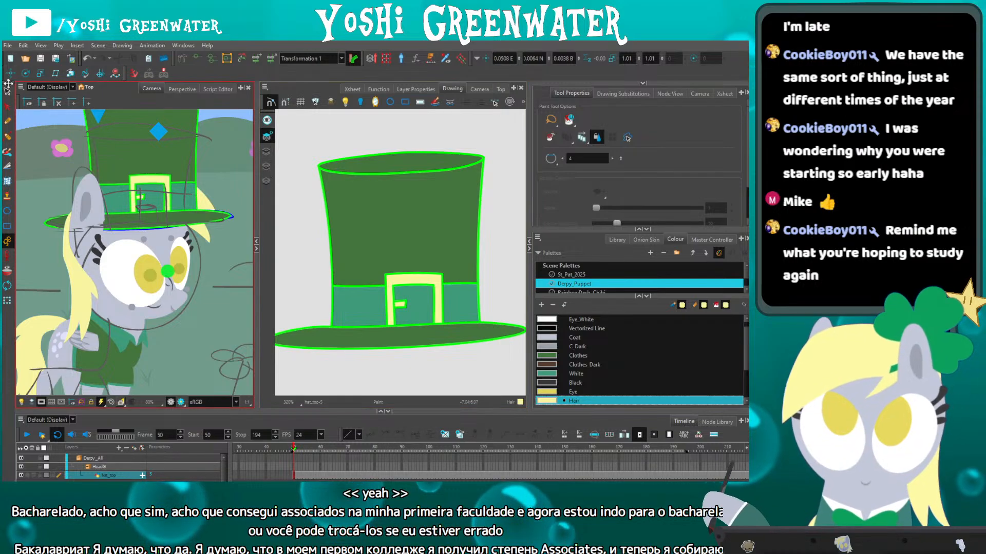
Add a darker green swatch based on Clothes, about H 112, S 51, V 40, and fill the hat's top opening with it.
key(alt+s)
drag(559, 230, 560, 179)
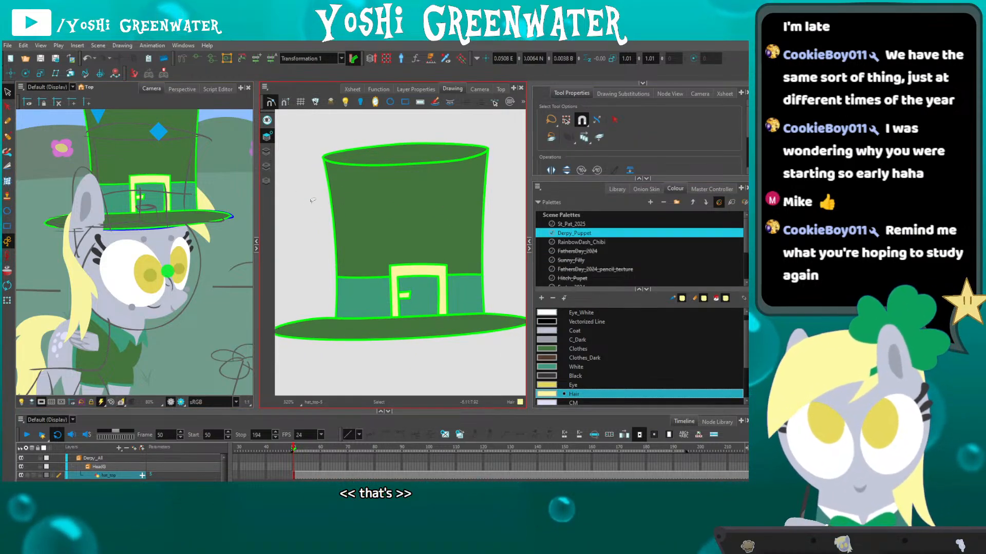
drag(326, 219, 312, 224)
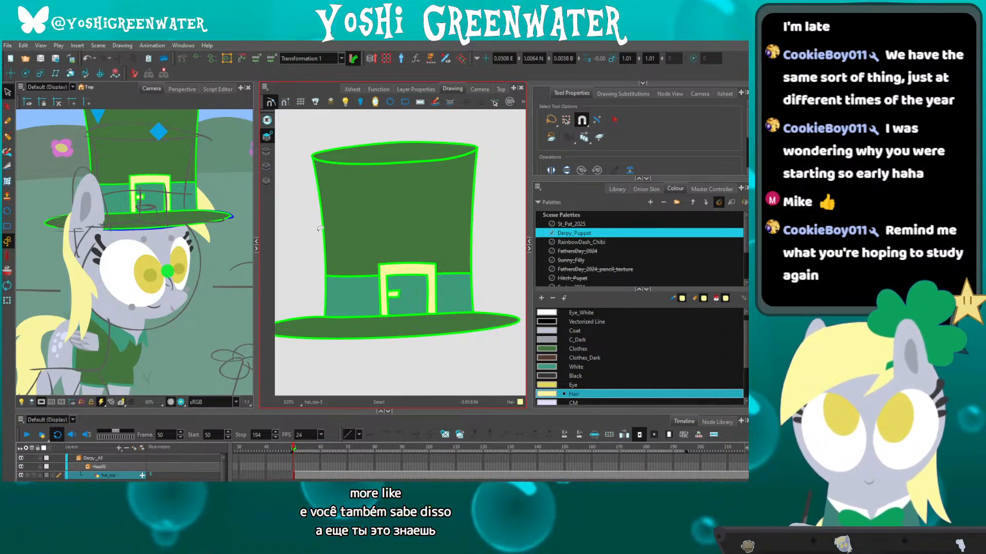
drag(311, 229, 315, 234)
key(alt+d)
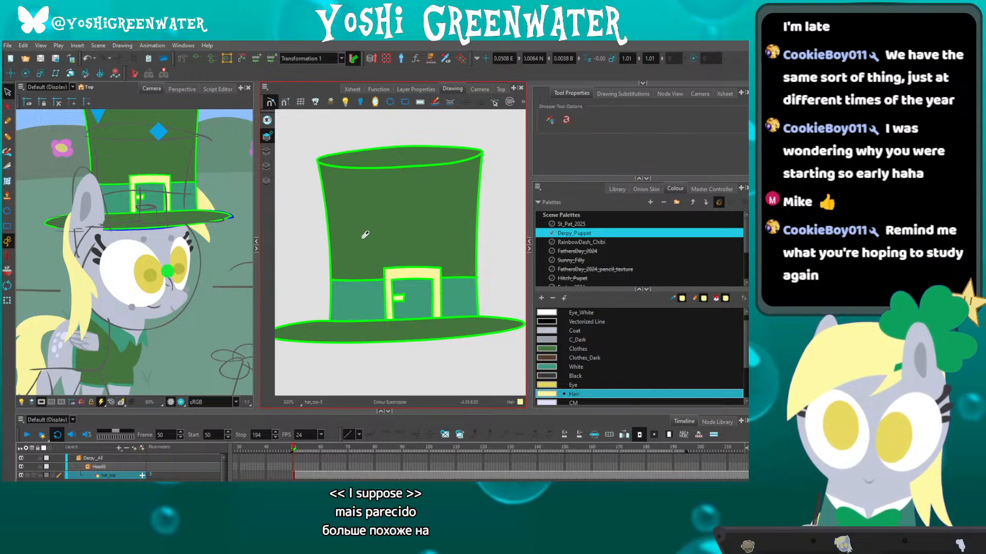
click(390, 262)
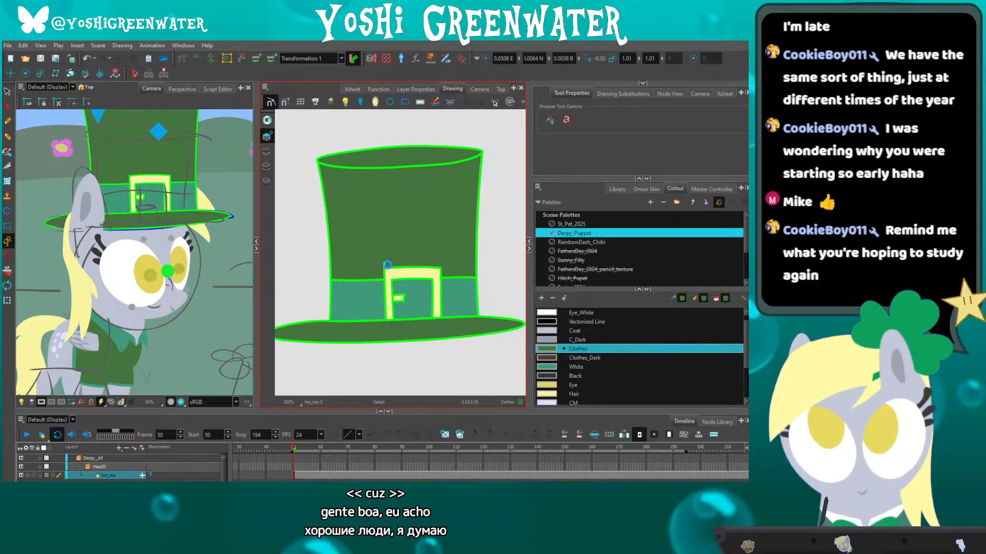
drag(319, 240, 317, 244)
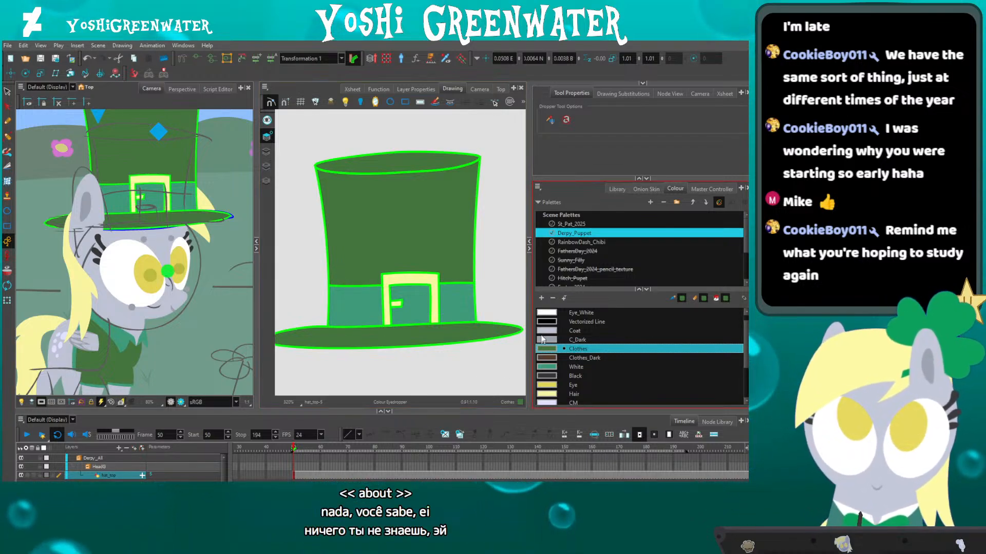
click(541, 298)
double_click(545, 394)
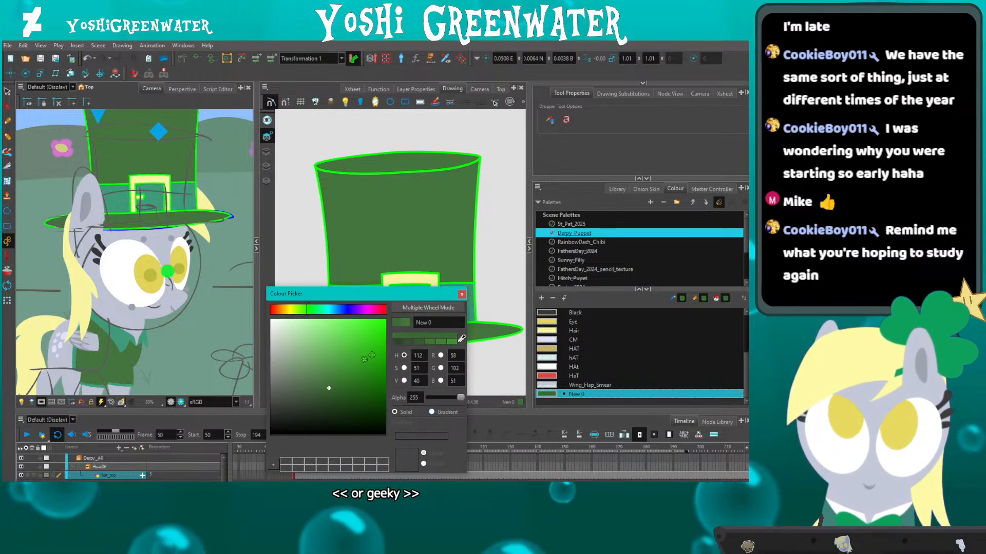
click(462, 294)
key(alt+i)
click(369, 168)
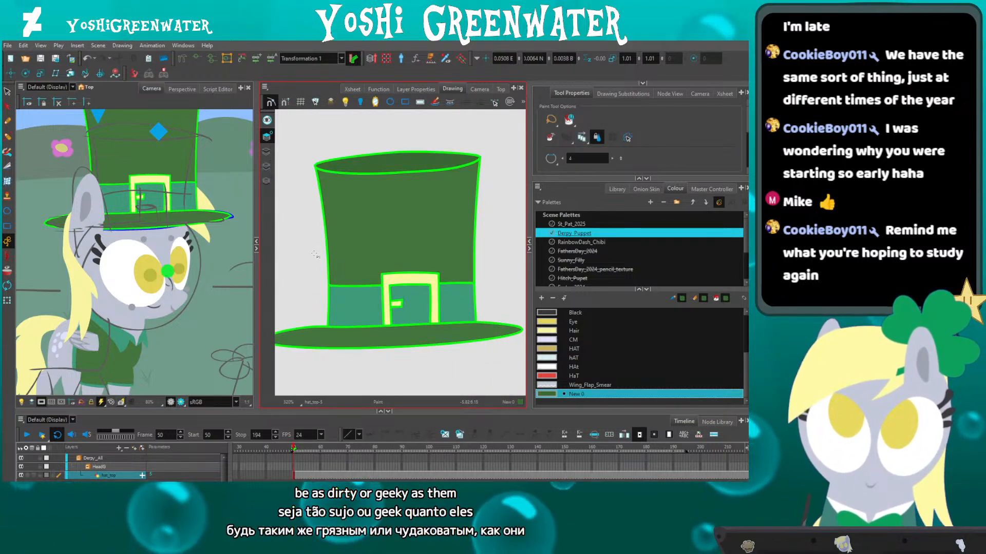
Add a second swatch based on the brim's Clothes green, lighten it, and fill the brim with it.
key(alt+d)
click(463, 327)
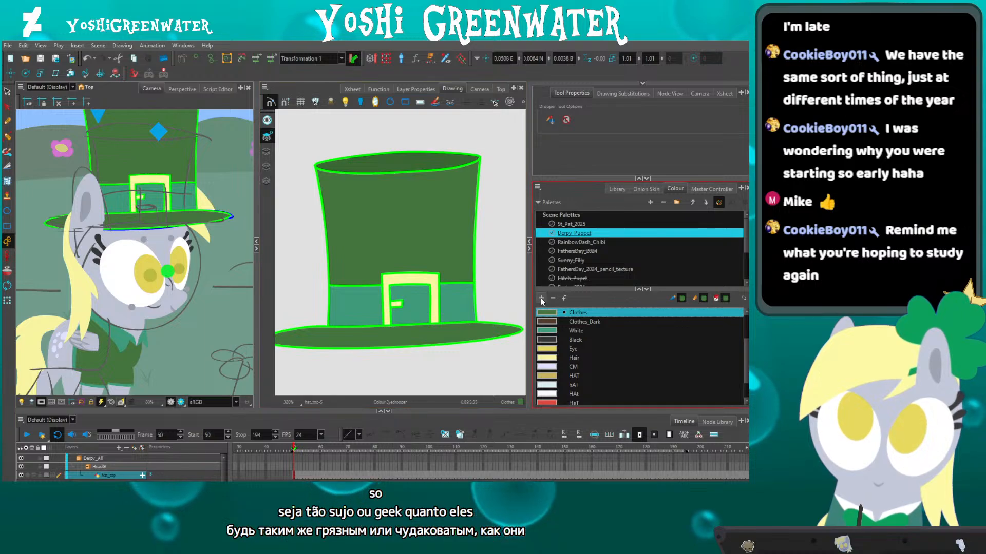
click(541, 298)
double_click(546, 394)
drag(334, 297, 297, 310)
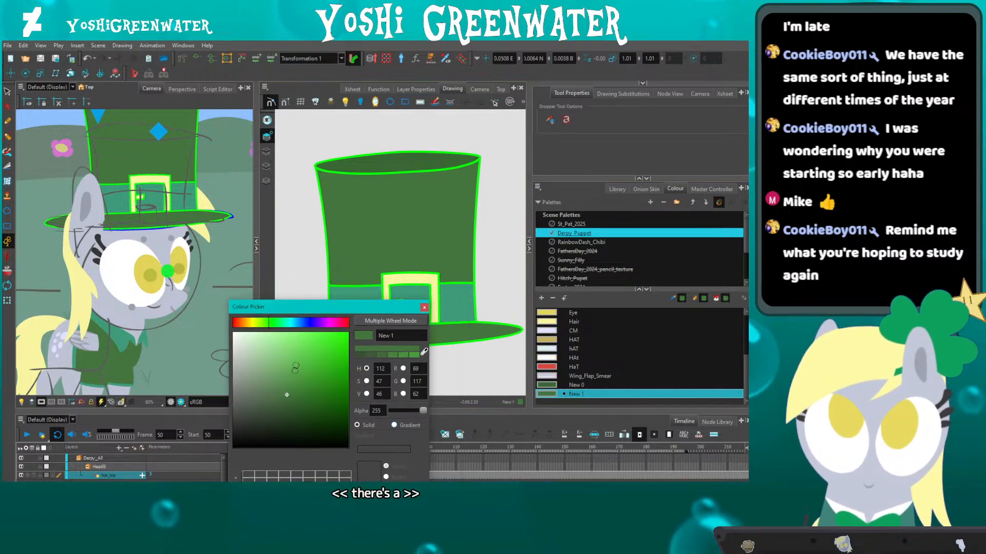
click(424, 308)
key(alt+i)
click(392, 340)
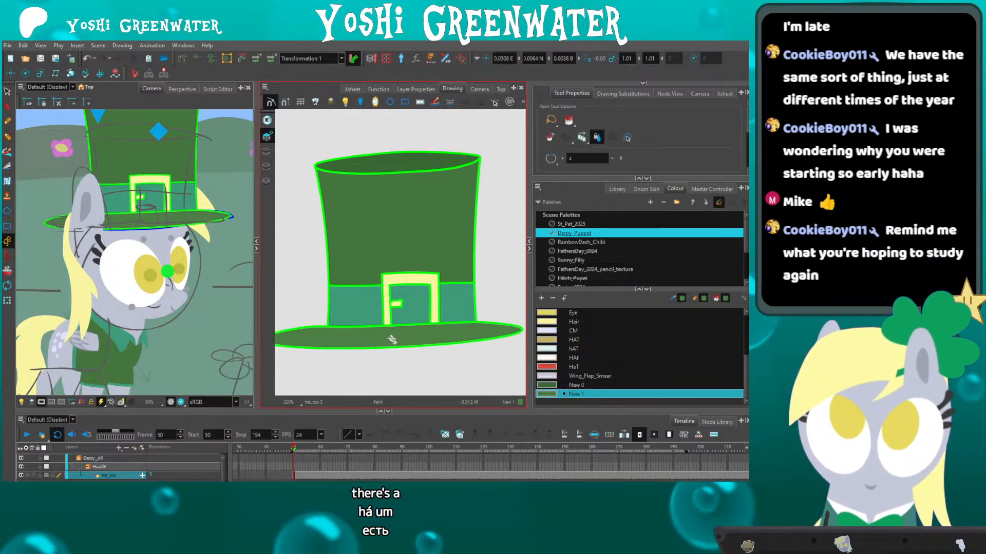
Adjust the brim's green swatch to H 110, S 42, V 46.
double_click(546, 394)
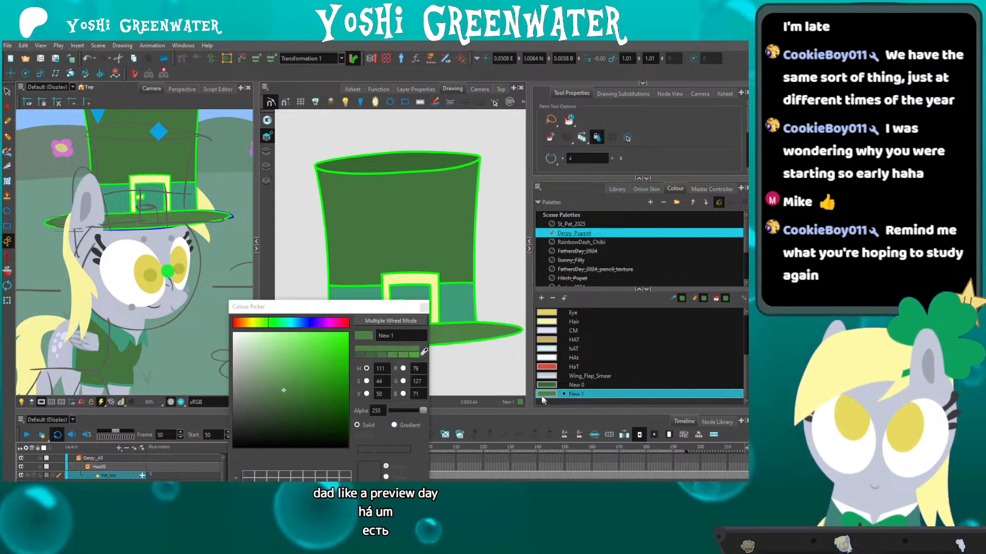
drag(282, 396, 281, 394)
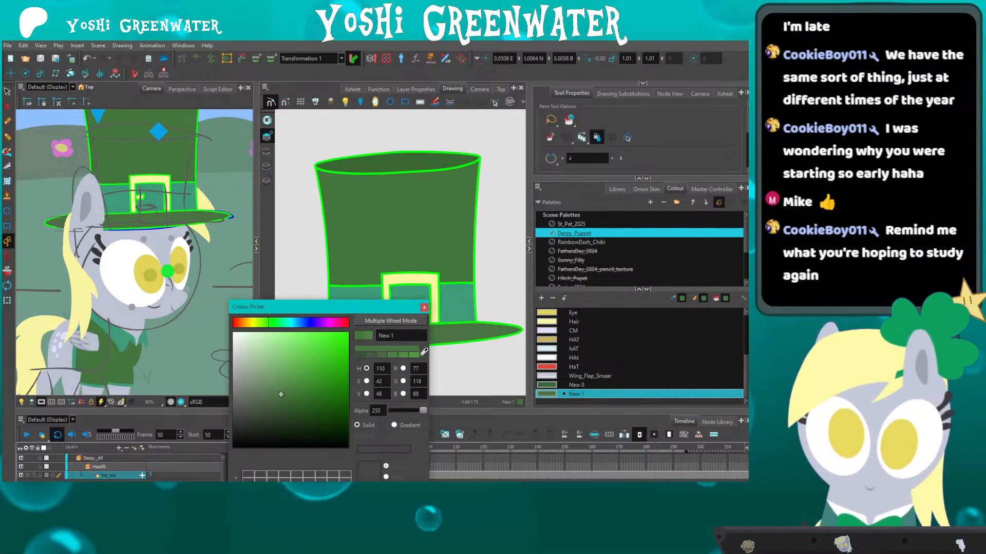
click(424, 308)
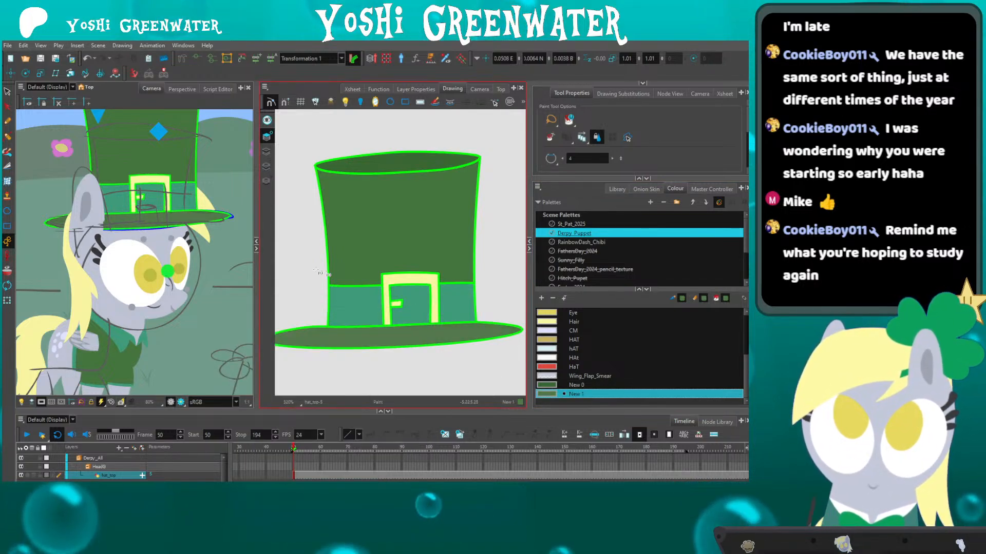
Delete the bright green outlines around the hat's top opening, along the crown sides and on the band's right part.
drag(308, 298, 306, 311)
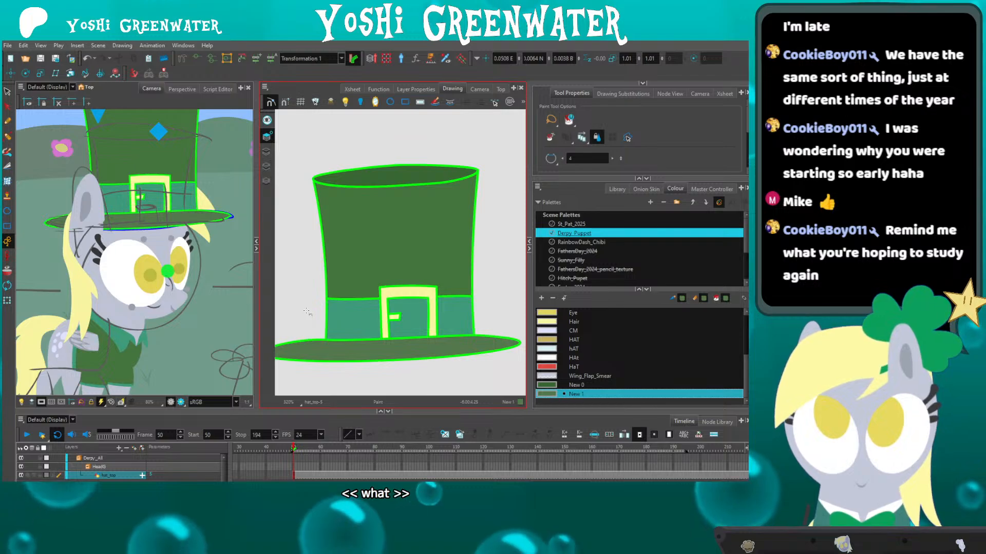
drag(369, 322, 362, 318)
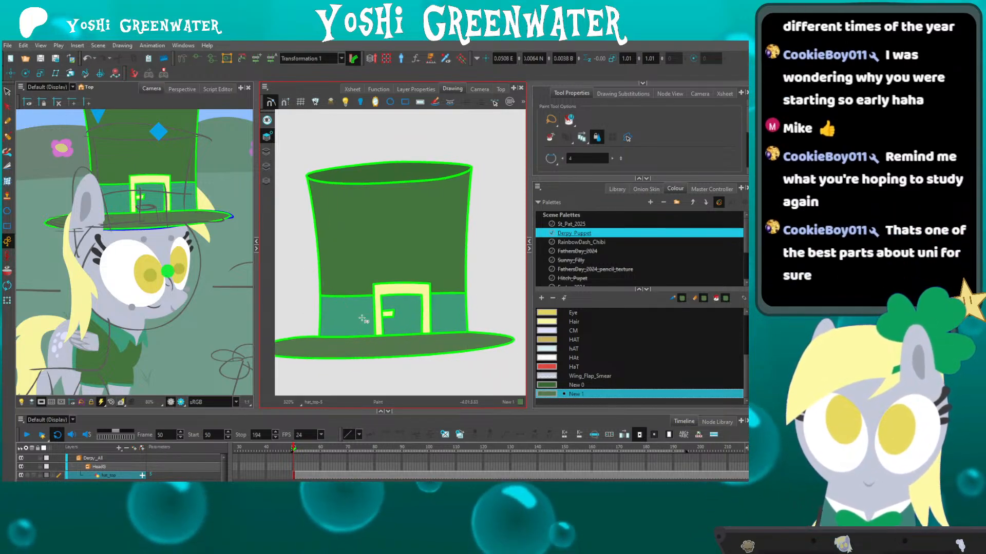
drag(303, 253, 313, 247)
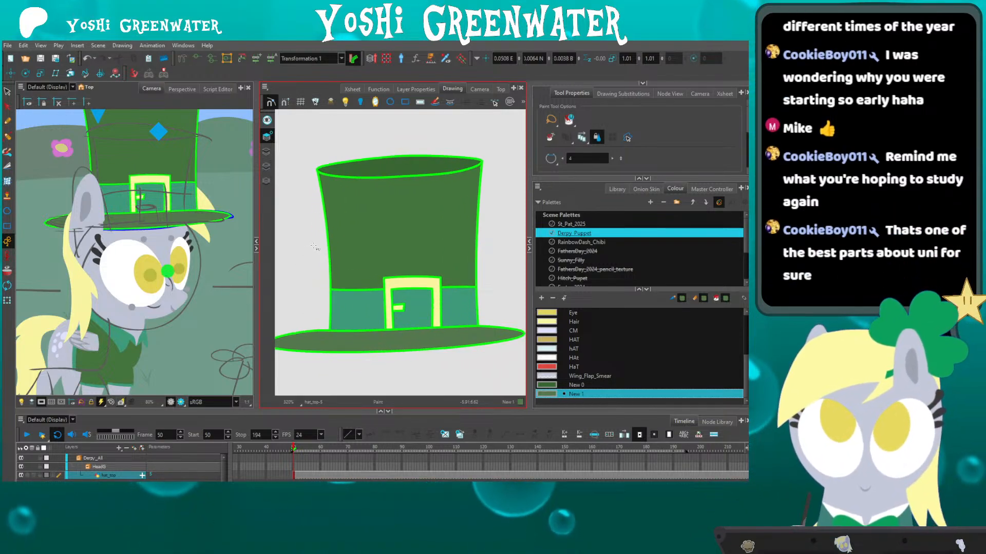
key(alt+s)
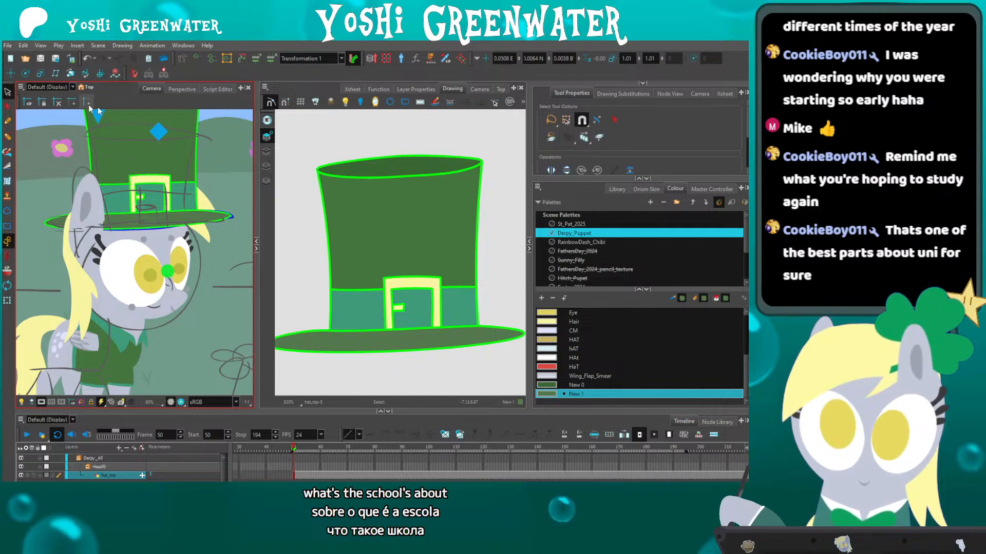
click(325, 165)
key(Delete)
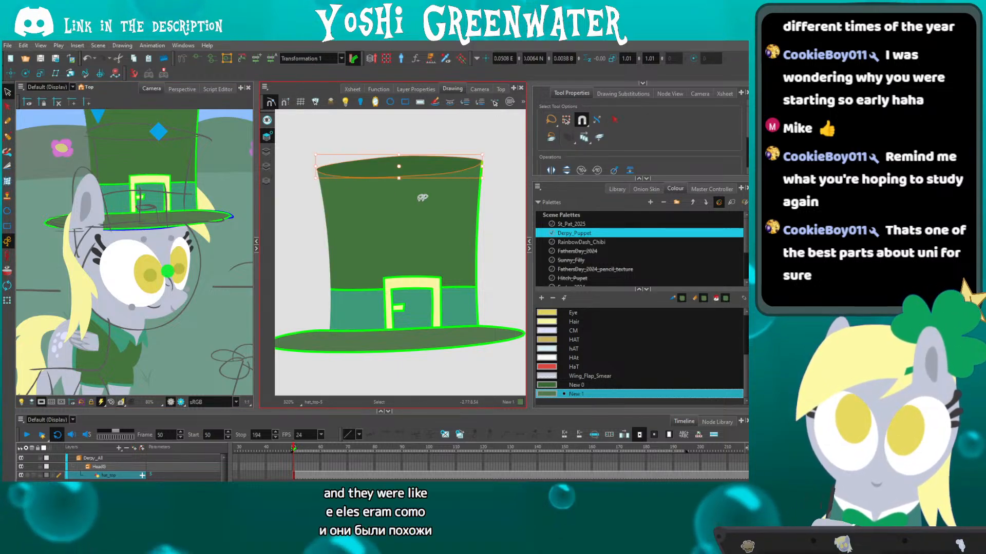
click(479, 195)
key(Delete)
click(469, 285)
key(Delete)
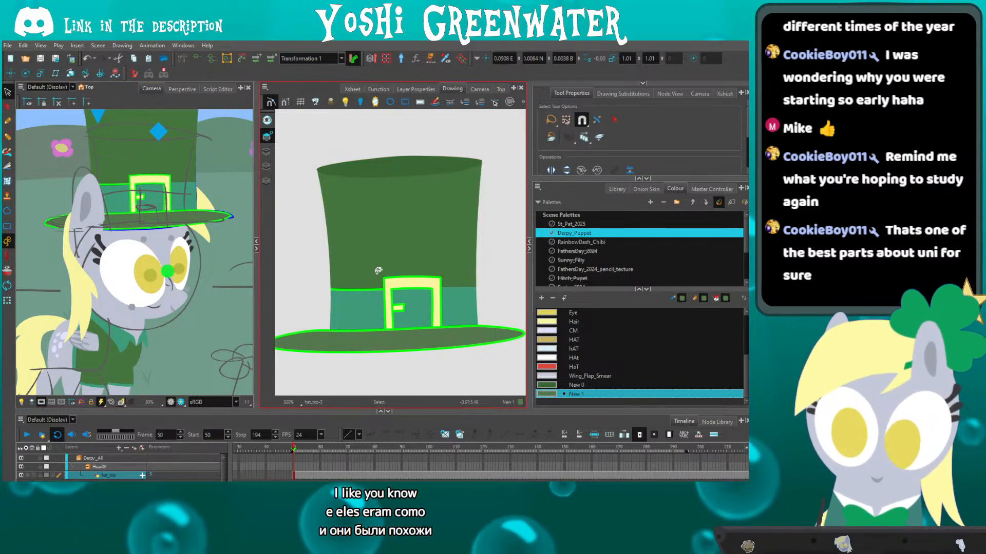
Delete the remaining bright green outlines of the buckle, its prong and the brim, keeping their colour fills.
click(400, 308)
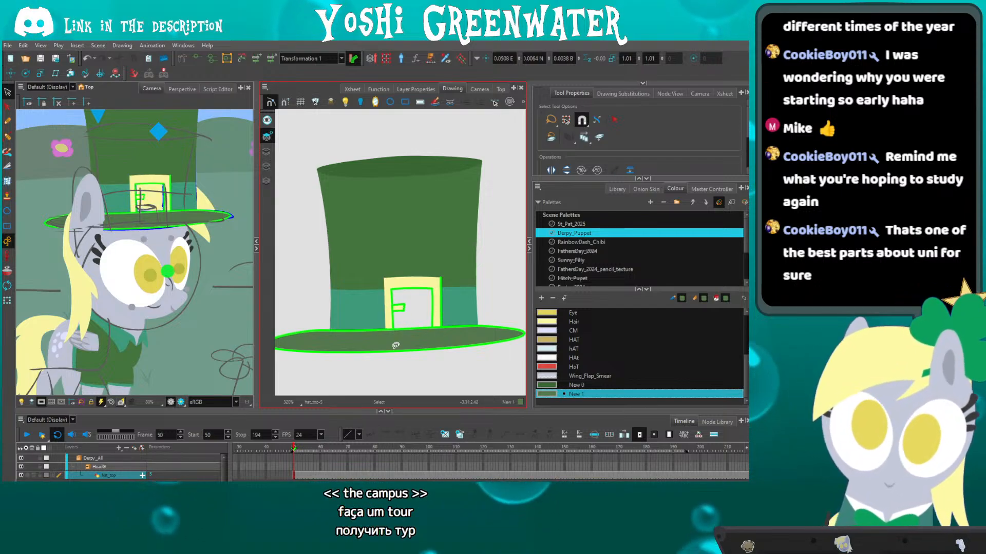
scroll(391, 304, up, 4)
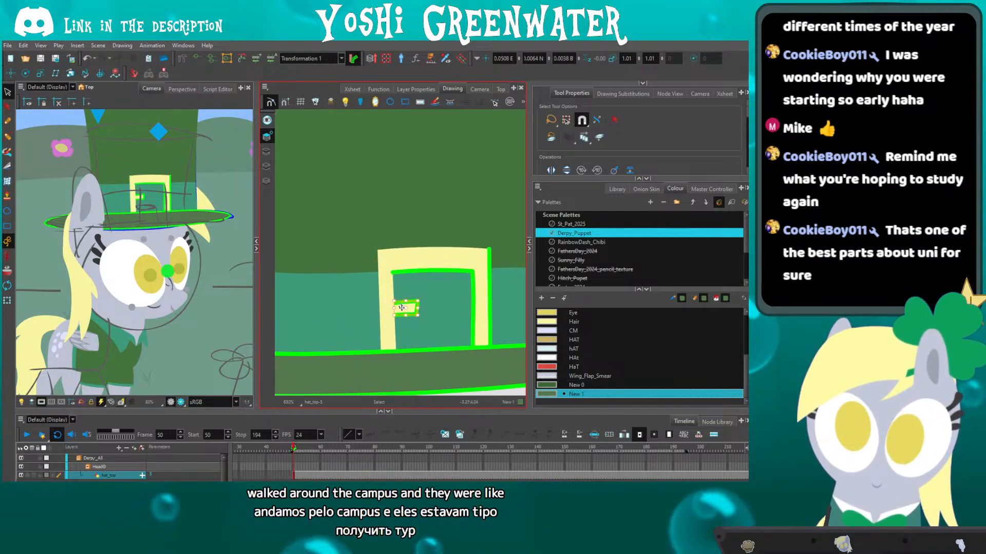
click(473, 290)
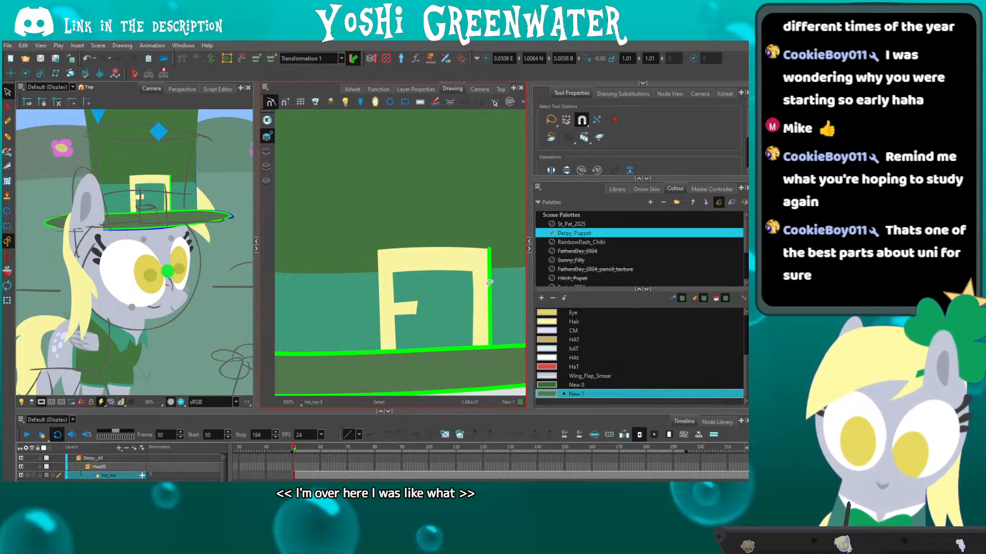
key(Delete)
key(Escape)
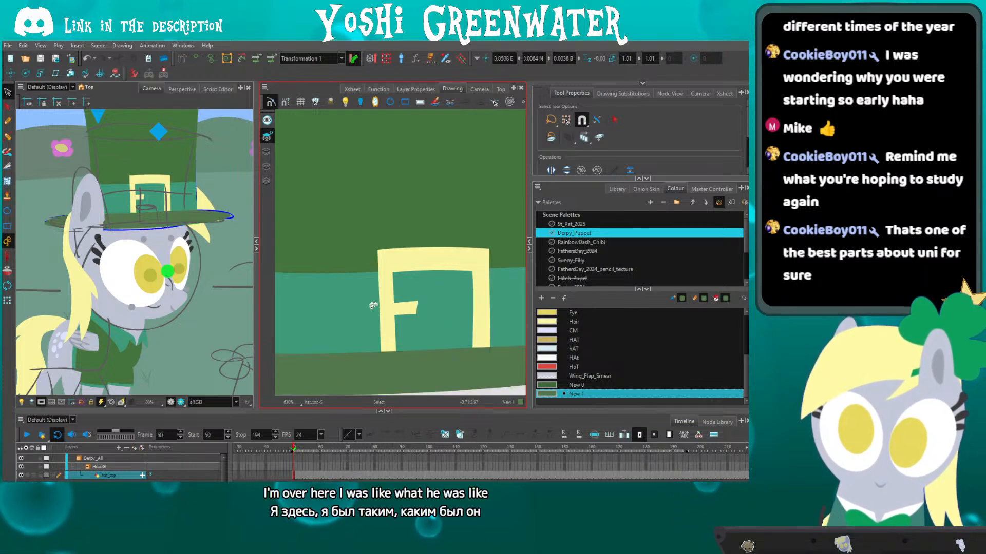
Move the crown's left side contour point so the side edge meets the left tip of the hat's top opening.
scroll(334, 221, down, 5)
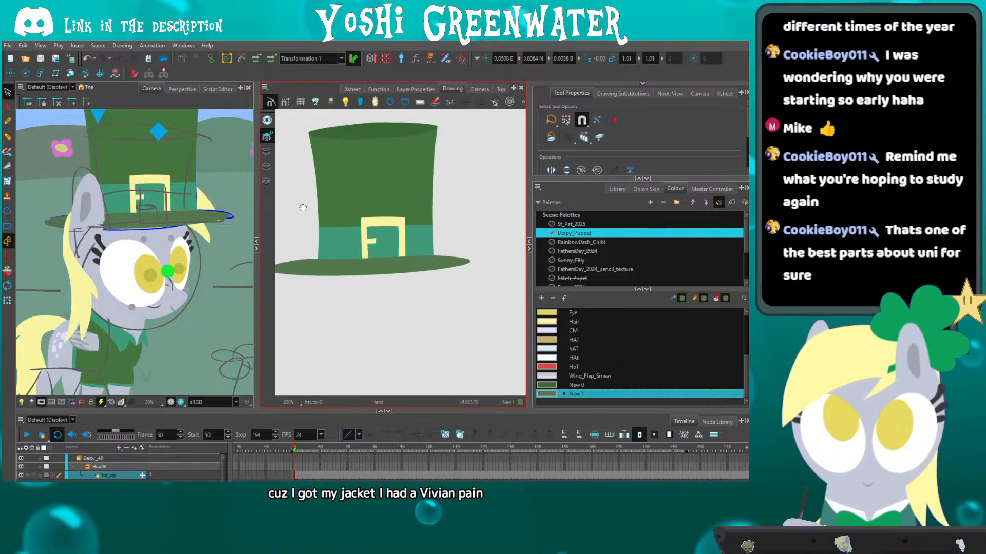
drag(303, 207, 322, 241)
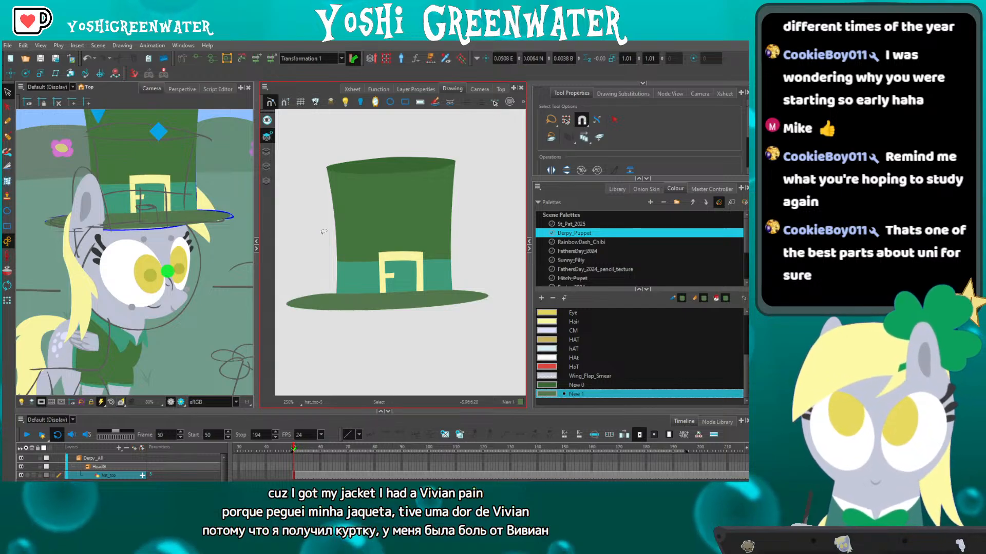
scroll(324, 231, up, 5)
key(alt+q)
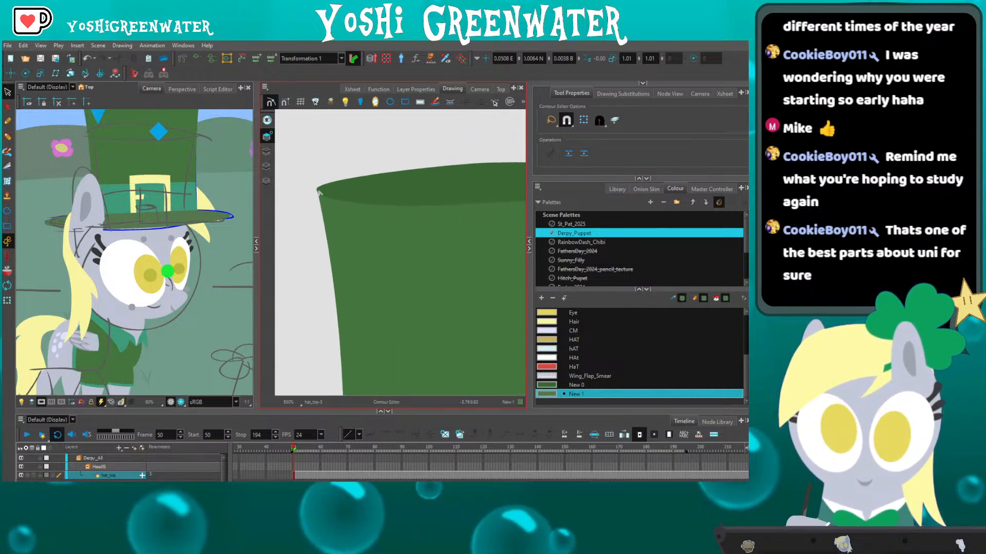
scroll(308, 194, up, 3)
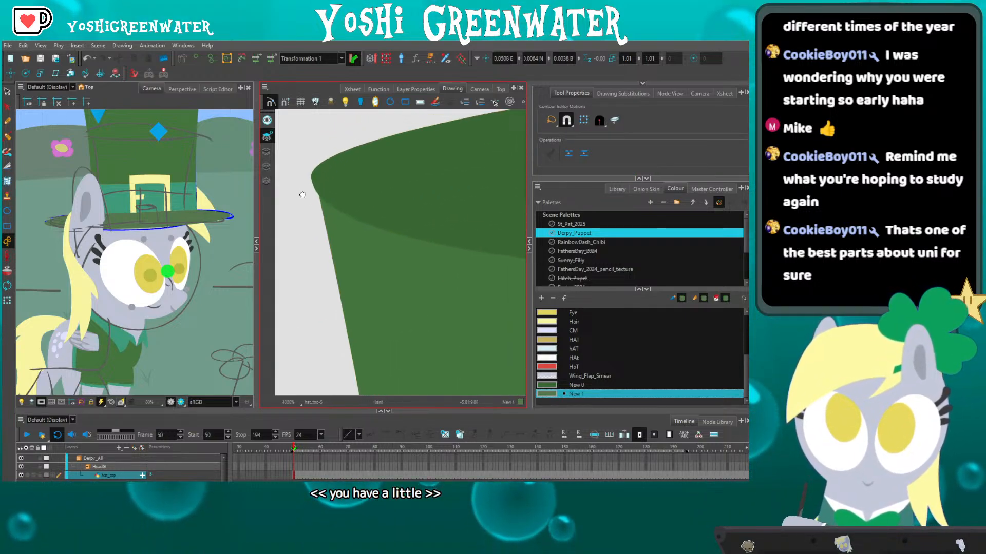
click(317, 197)
drag(317, 197, 309, 193)
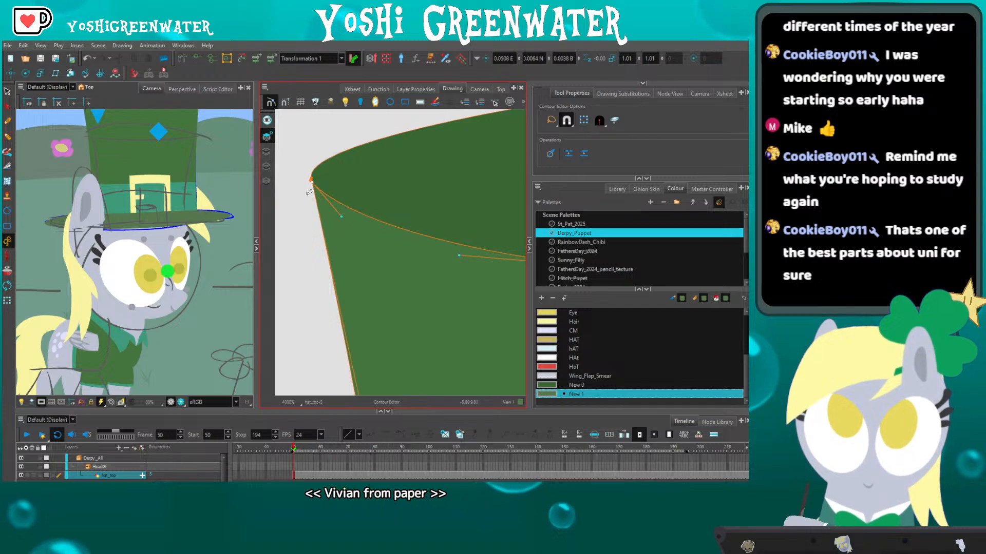
scroll(310, 190, up, 2)
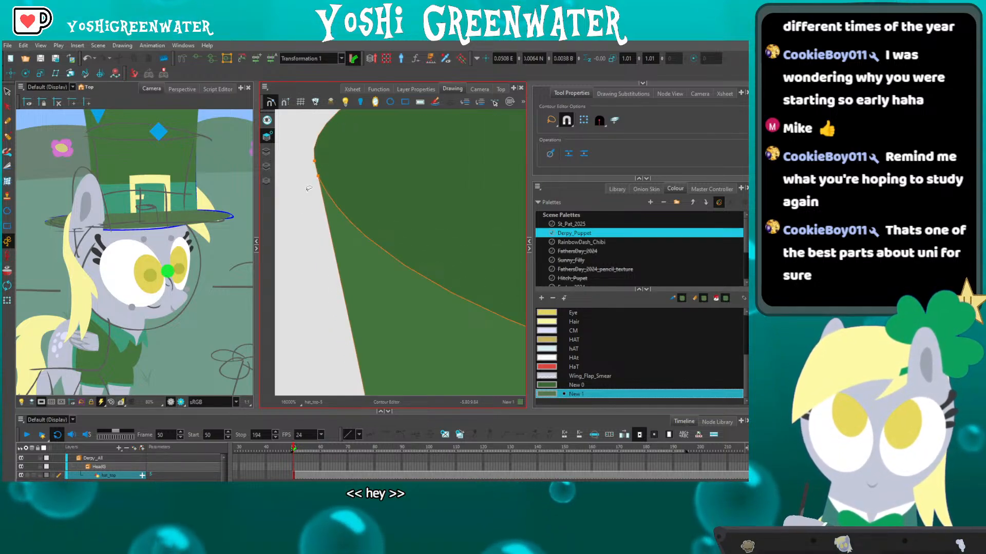
scroll(307, 203, down, 3)
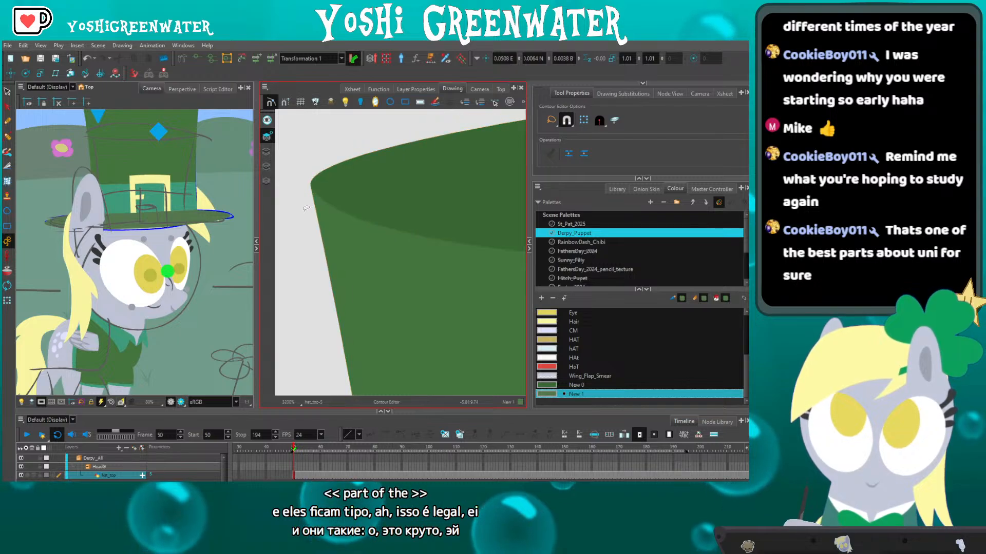
Adjust the contour where the crown's right side meets the right tip of the top opening.
scroll(306, 209, down, 5)
scroll(432, 229, up, 5)
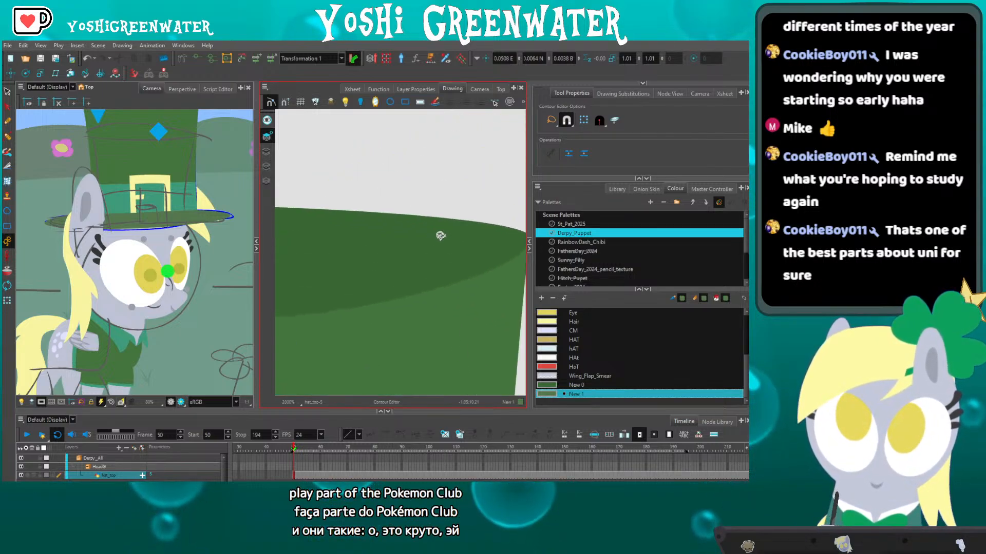
mouse_move(478, 238)
mouse_down()
mouse_move(414, 207)
mouse_move(415, 225)
mouse_up()
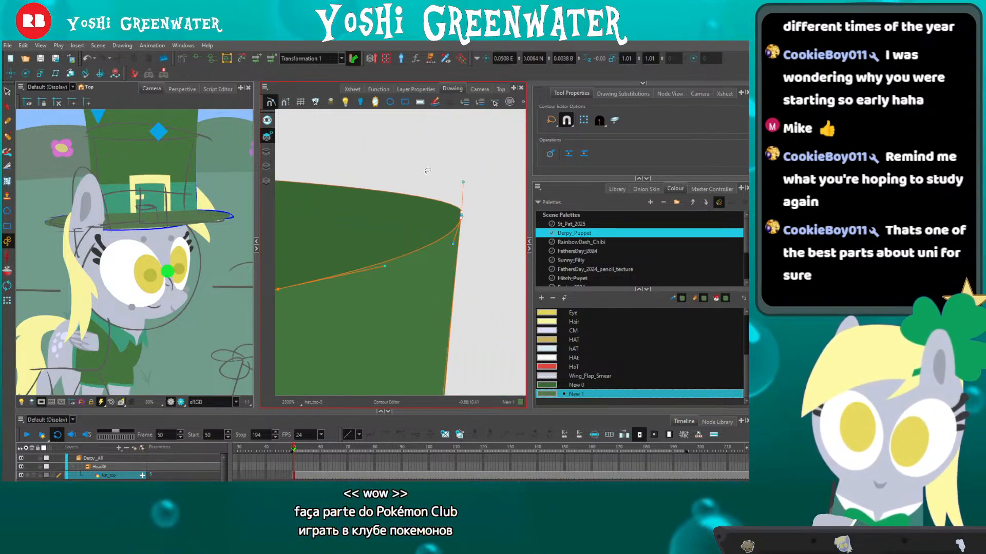
scroll(377, 247, down, 3)
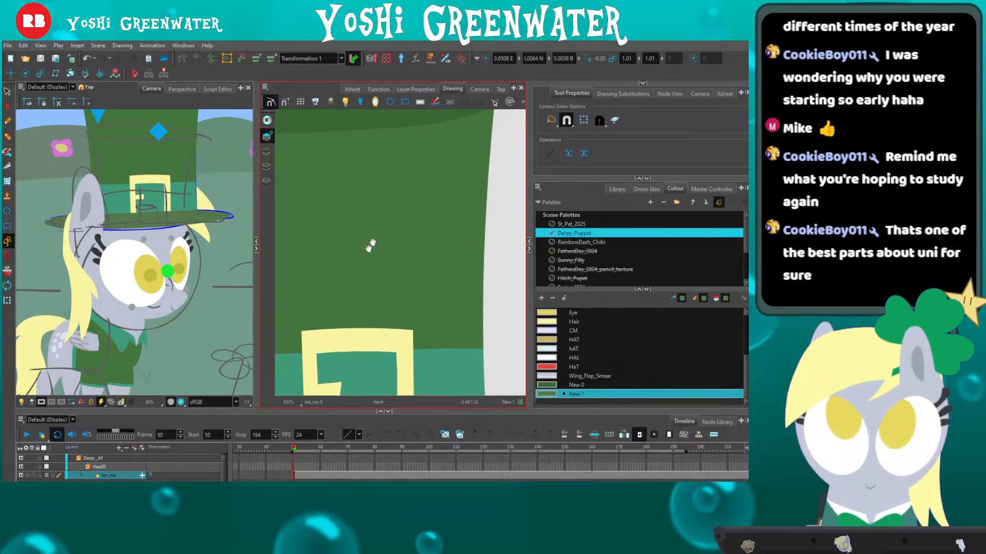
scroll(337, 302, down, 2)
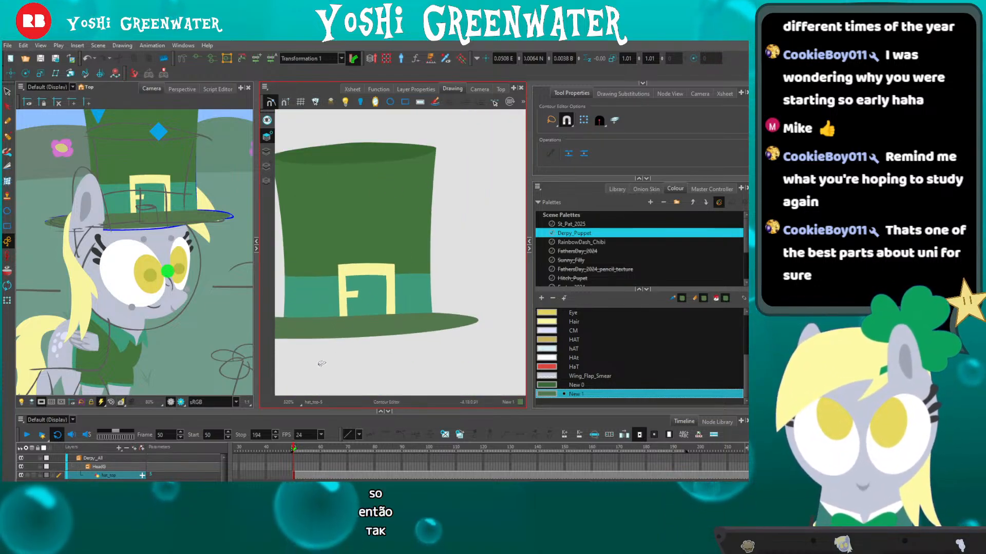
drag(321, 364, 376, 345)
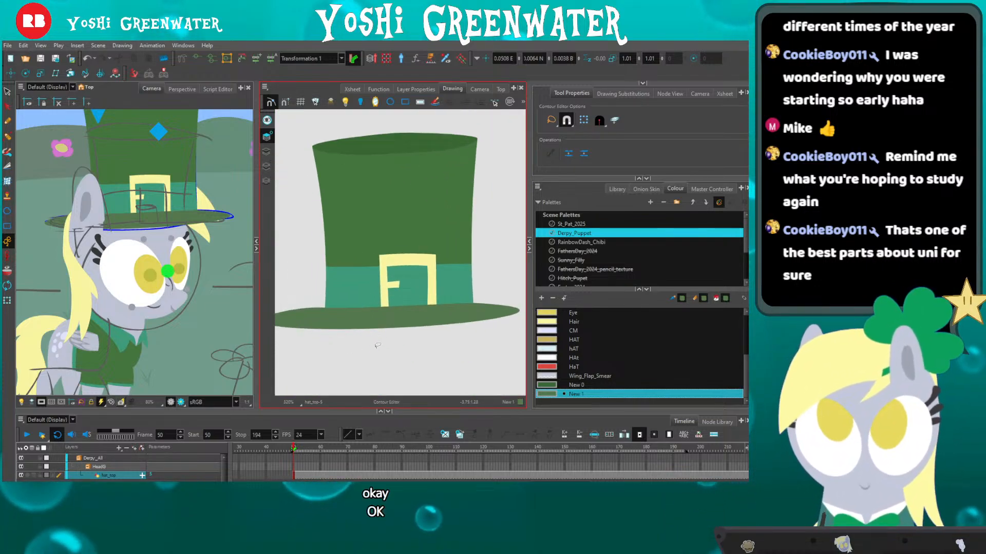
Add a new swatch based on the hat band's teal and darken it to H 158, S 63, V 53.
key(alt+d)
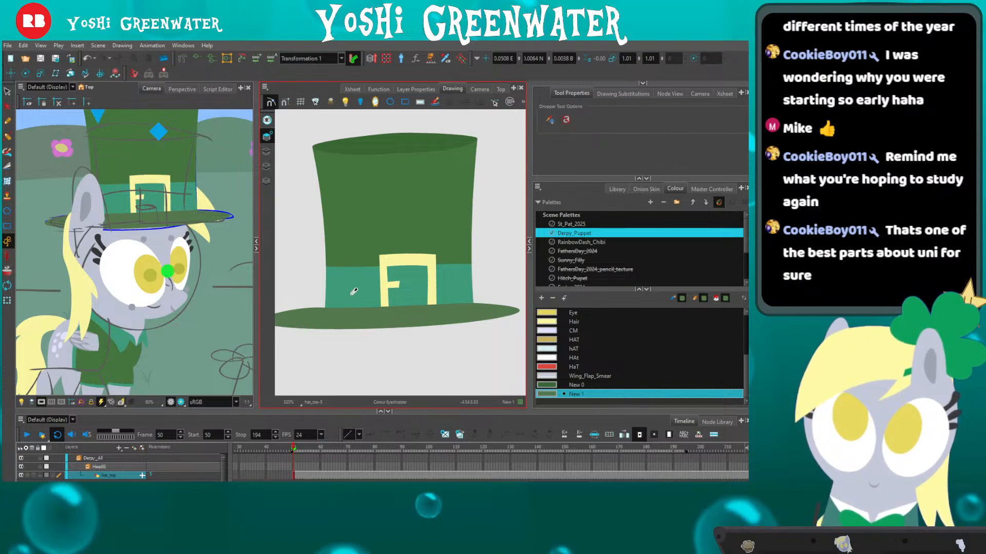
click(350, 293)
click(541, 298)
double_click(548, 394)
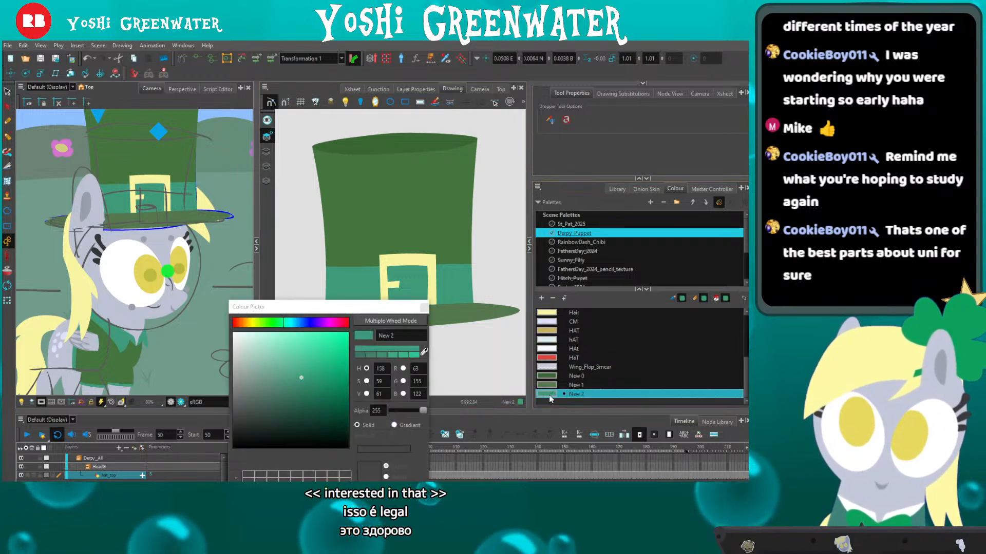
drag(368, 309, 215, 289)
drag(241, 353, 245, 361)
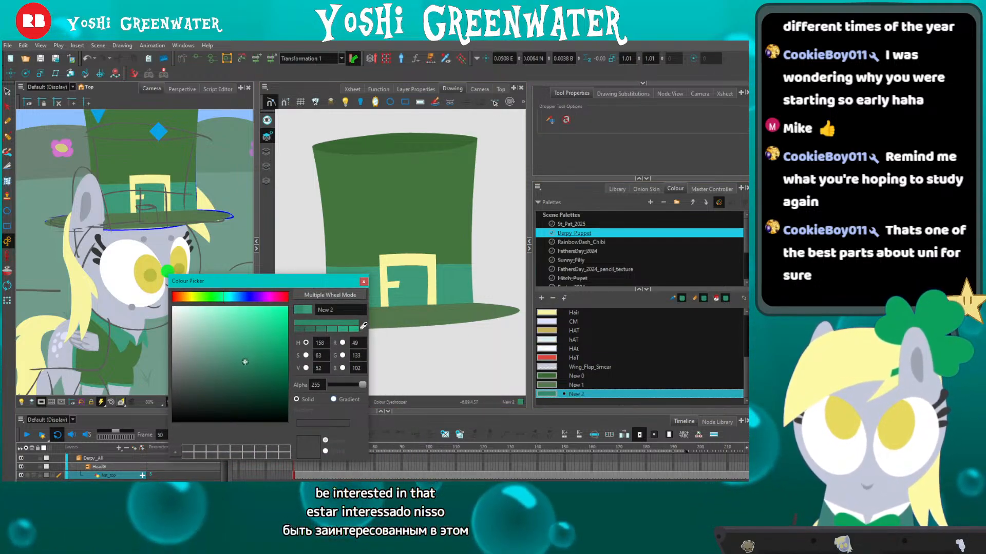
Fill all parts of the hat band, including the area inside the buckle, with the new teal swatch.
key(alt+i)
click(453, 288)
click(423, 290)
drag(336, 250, 363, 232)
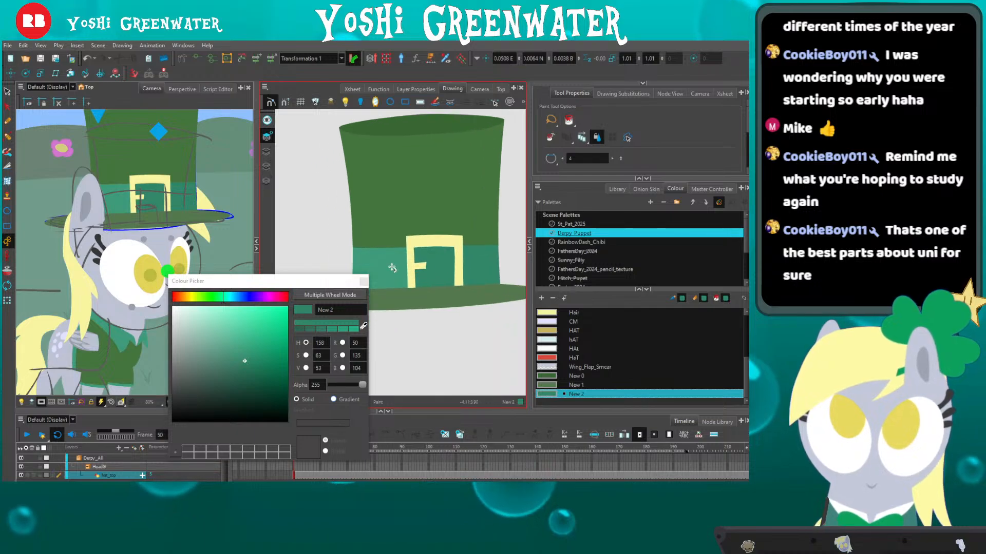
click(392, 269)
Darken the band's teal swatch further to H 158, S 61, V 46.
drag(121, 311, 126, 246)
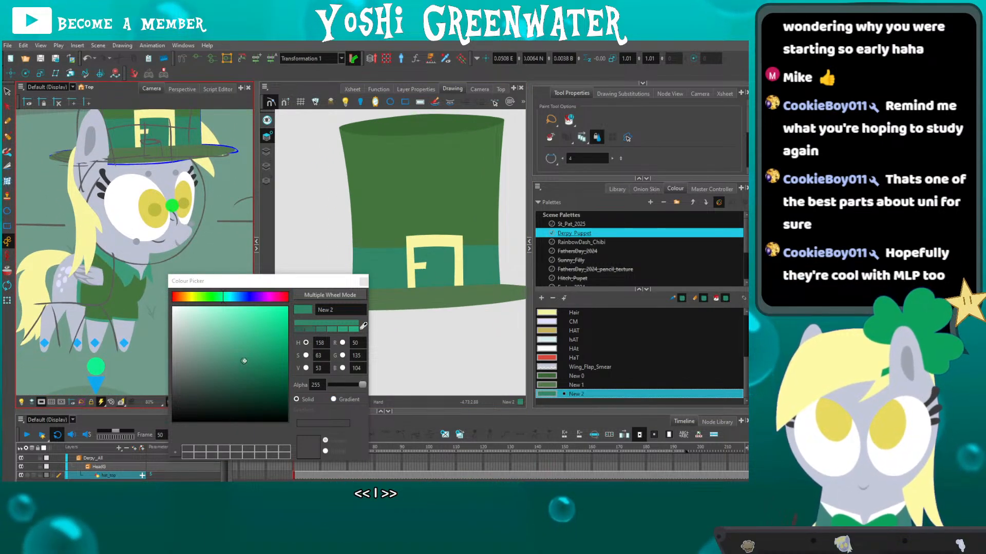
drag(244, 361, 245, 367)
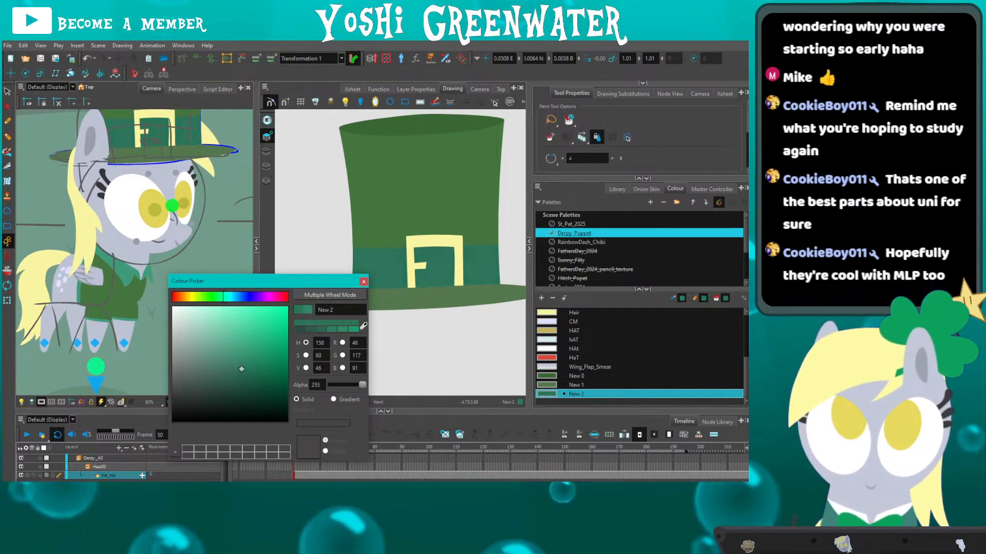
click(364, 281)
drag(332, 236, 317, 277)
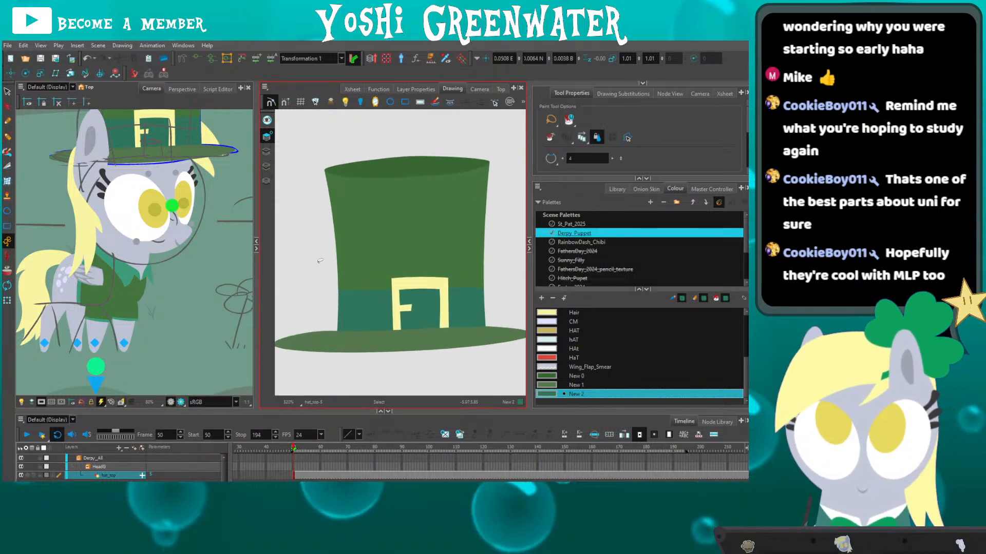
drag(359, 144, 341, 152)
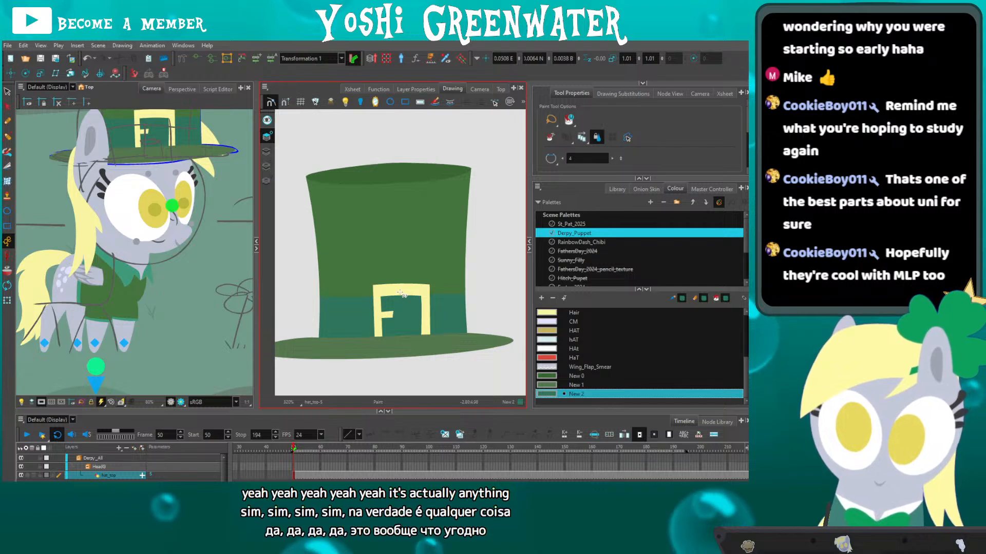
key(alt+d)
click(426, 289)
click(541, 298)
double_click(547, 394)
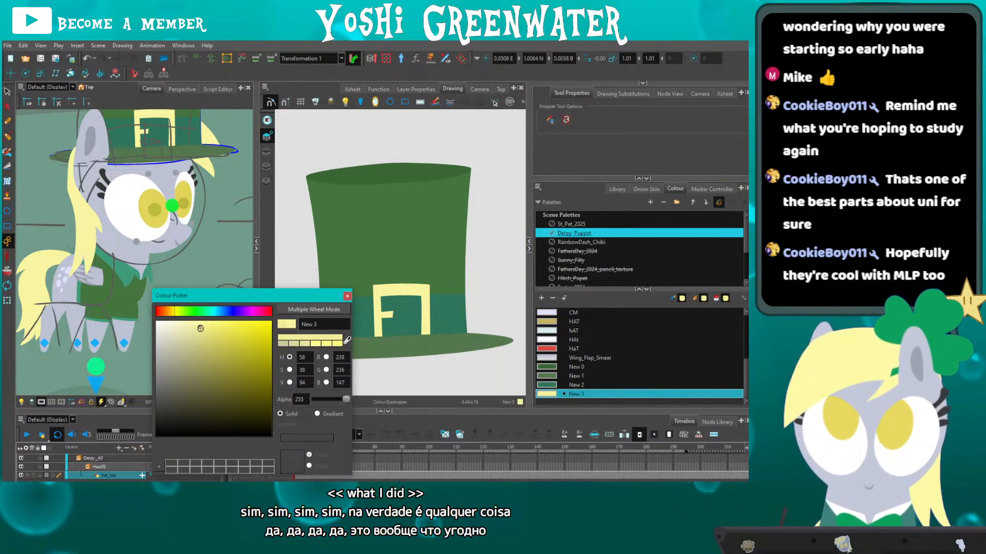
key(alt+i)
click(379, 308)
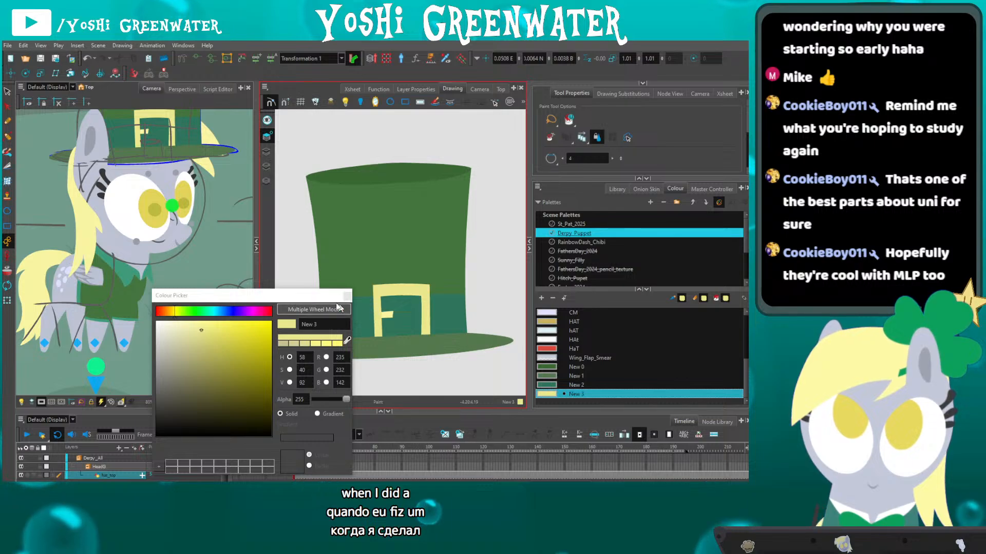
drag(203, 336, 195, 324)
key(ctrl+z)
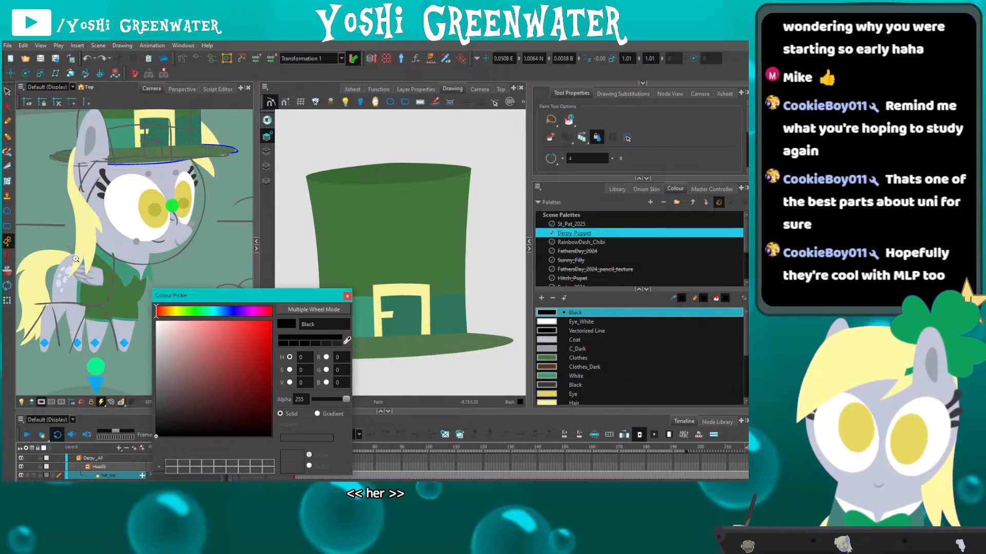
Add a new swatch based on the Hair yellow to the Derpy_Puppet palette.
key(alt+d)
click(362, 319)
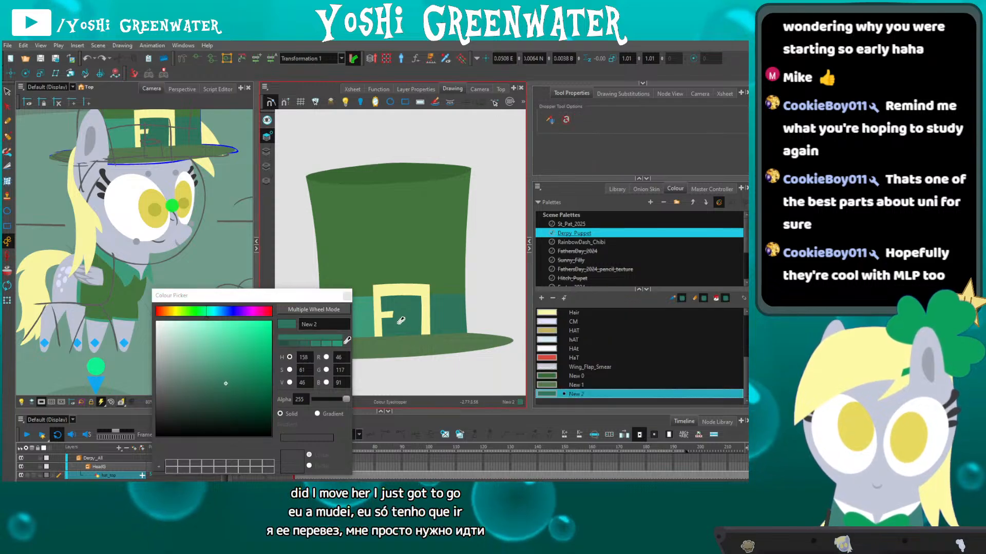
click(542, 313)
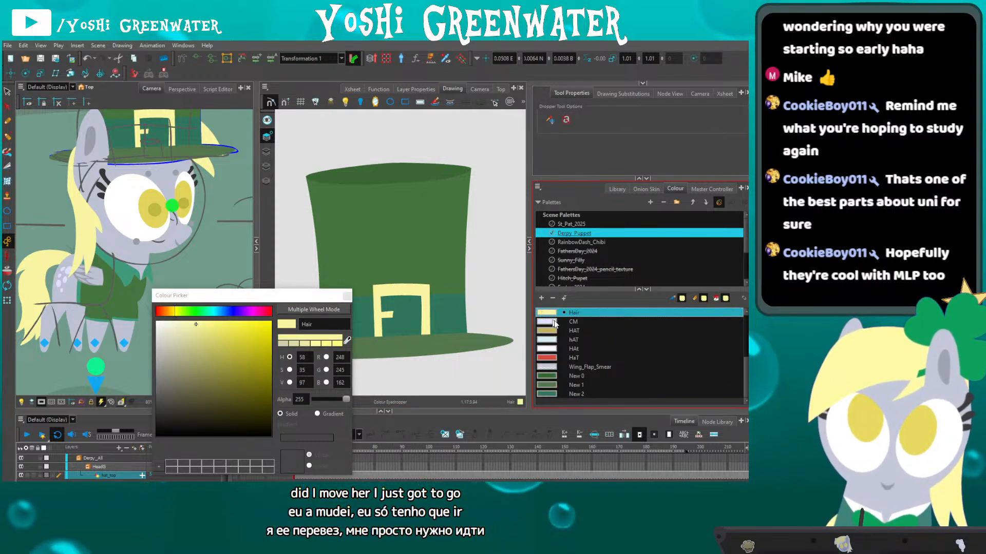
click(541, 298)
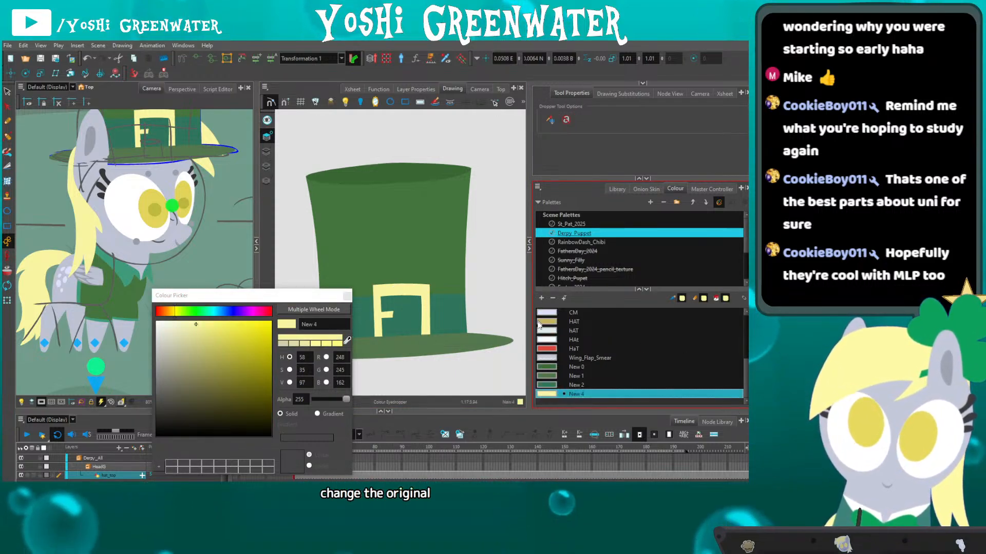
Darken the new yellow swatch to H 58, S 52, V 78 and fill the hat's buckle with it.
click(348, 297)
double_click(550, 395)
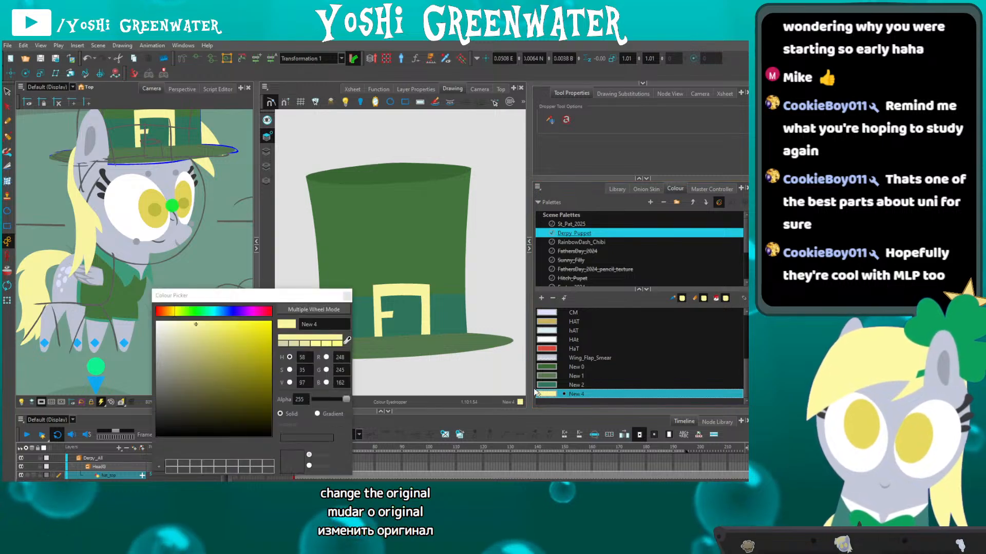
click(216, 346)
key(alt+i)
click(379, 318)
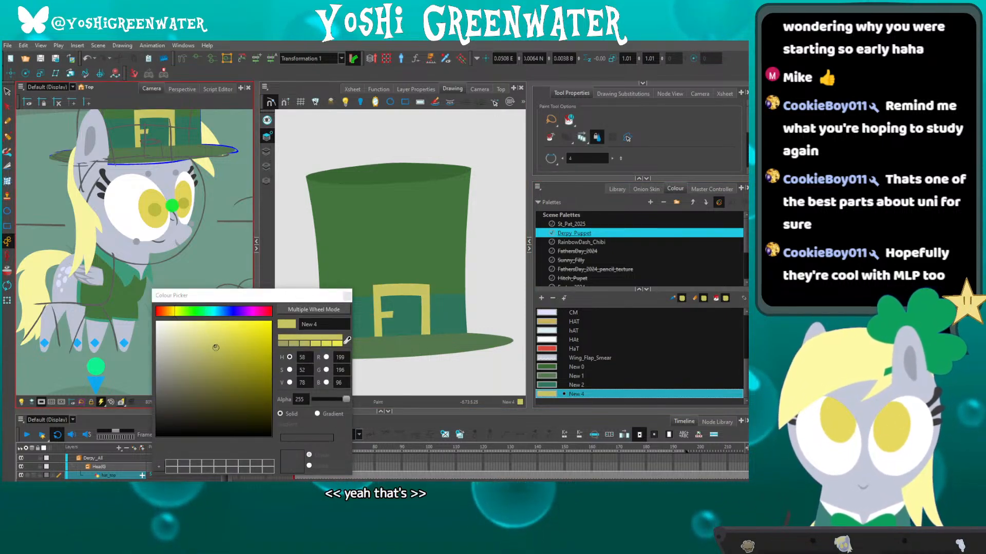
Brighten the buckle's yellow swatch to H 58, S 54, V 82.
click(218, 341)
drag(282, 293, 262, 287)
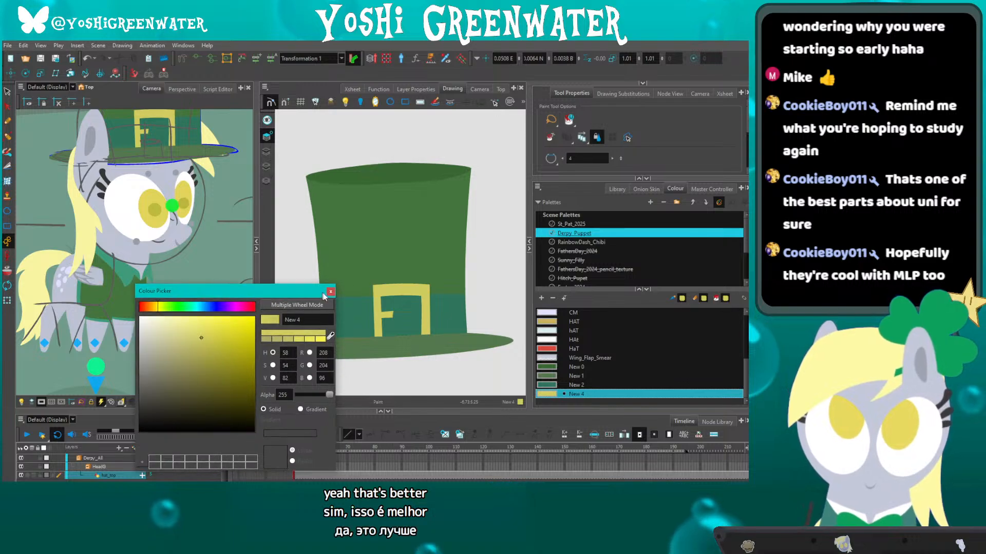
click(328, 289)
drag(302, 262, 317, 269)
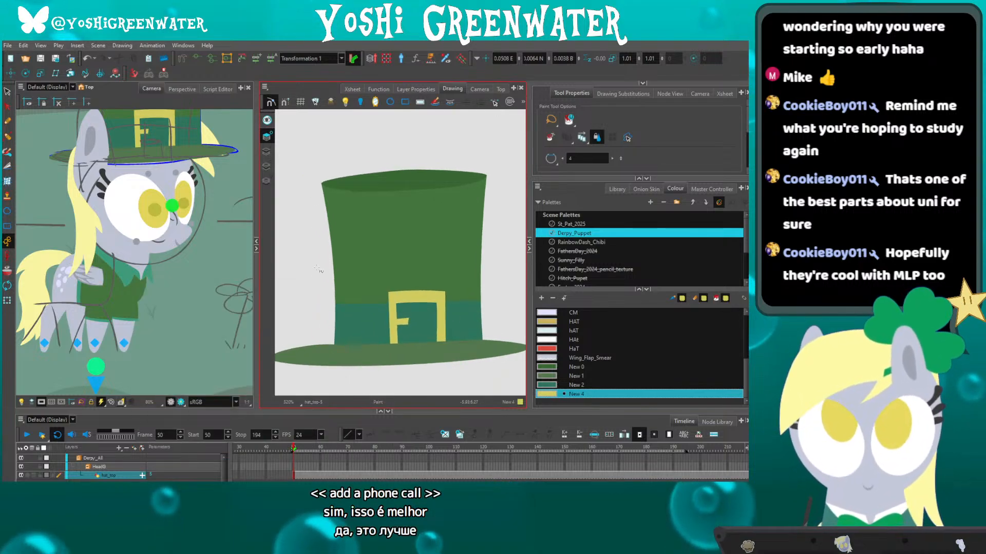
Inspect the contours of the hat's buckle up close and check how the whole hat sits on the pony's head.
key(alt+q)
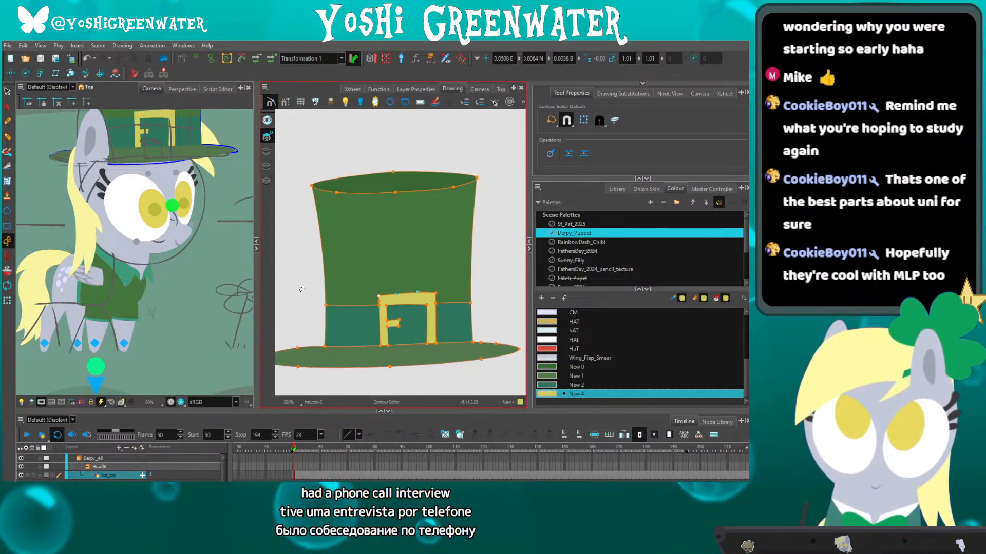
drag(307, 272, 311, 267)
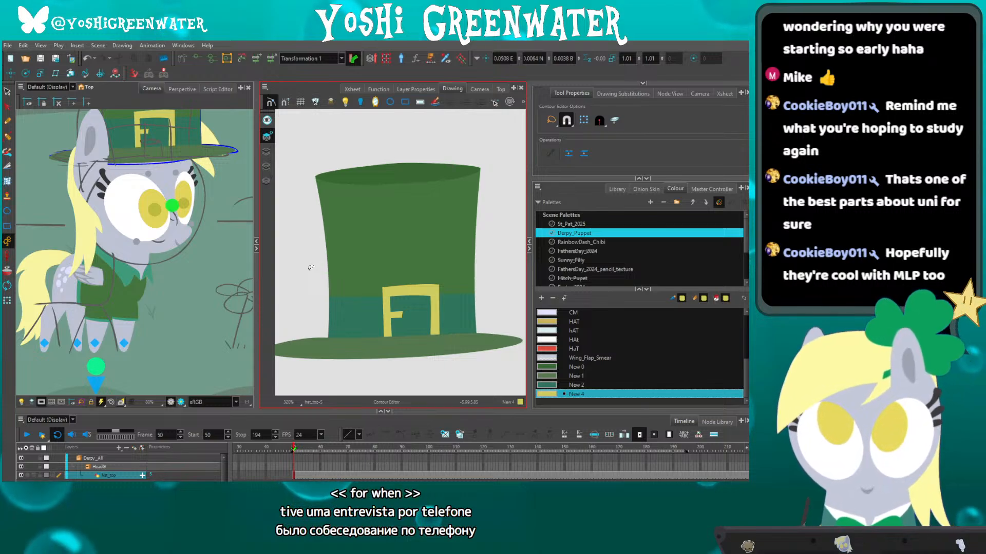
scroll(396, 300, up, 3)
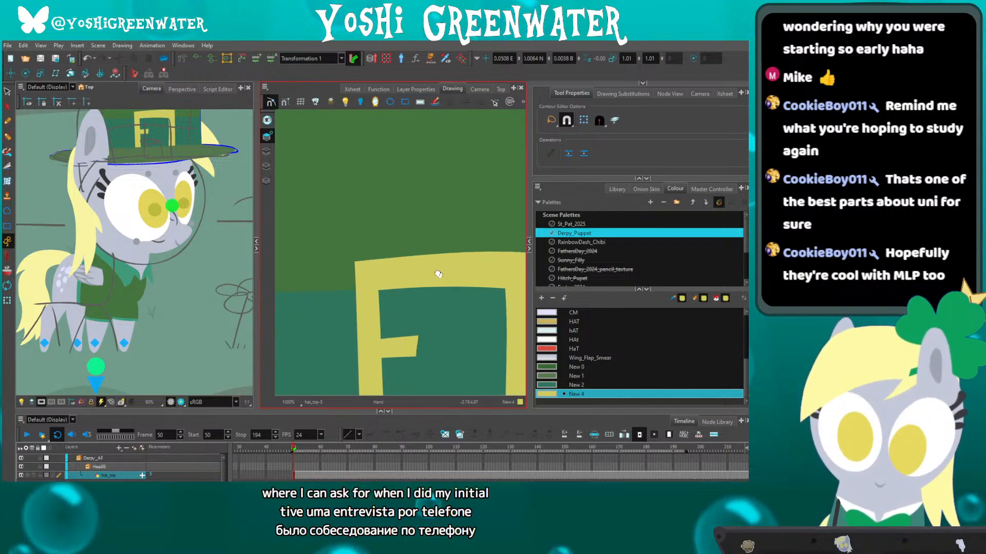
scroll(410, 308, up, 2)
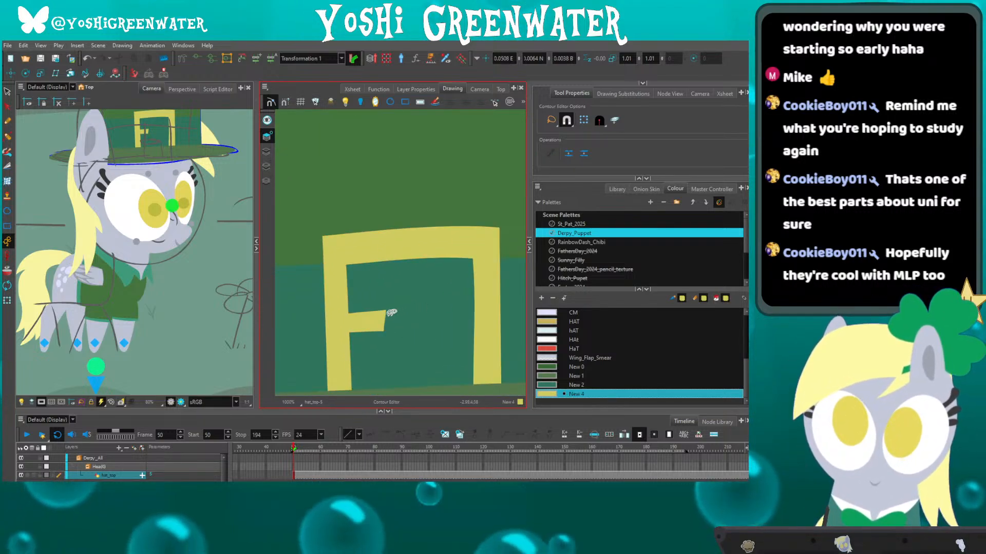
scroll(375, 319, down, 2)
drag(359, 296, 337, 275)
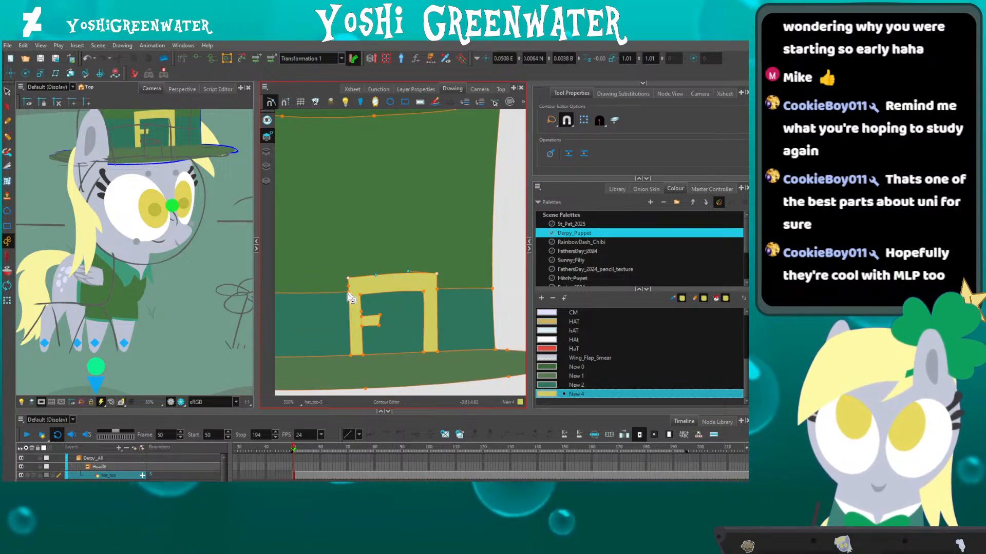
click(341, 325)
drag(334, 328, 342, 306)
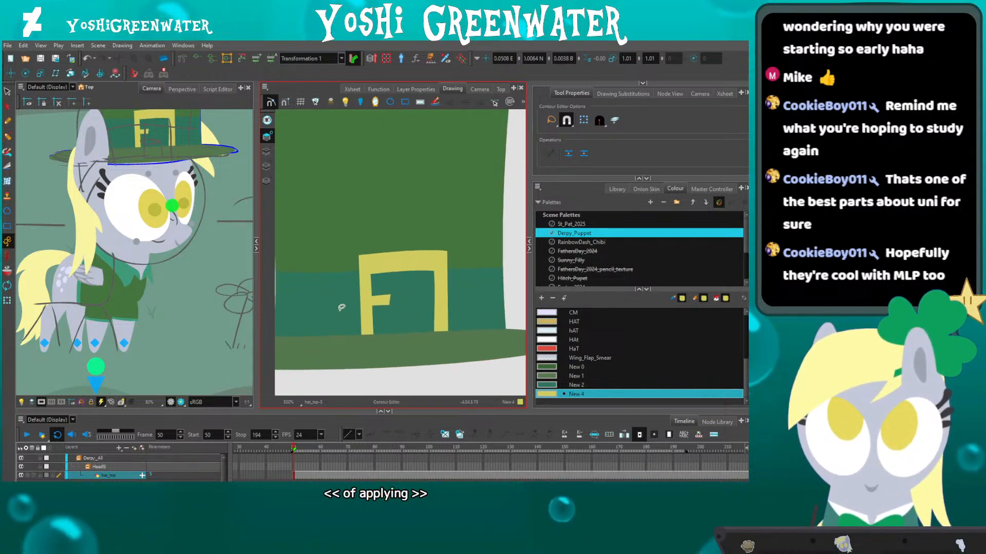
key(shift+m)
drag(154, 215, 163, 336)
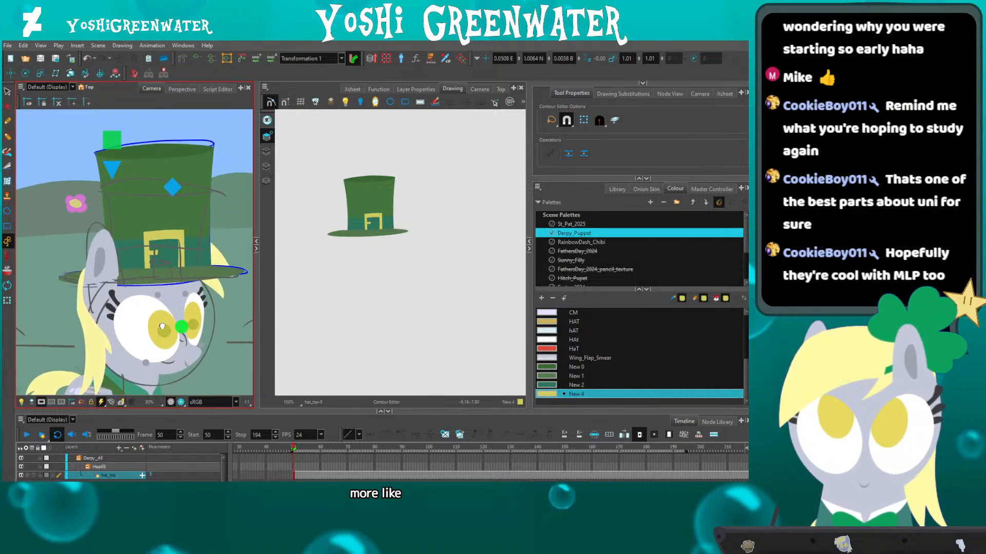
drag(316, 208, 323, 252)
scroll(352, 247, up, 4)
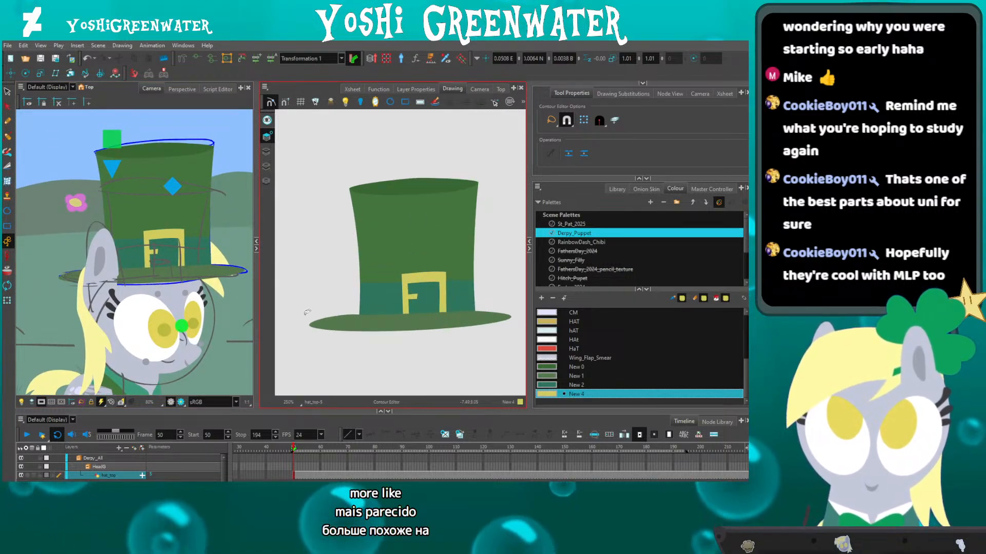
Extend the right end of the hat's brim slightly outward with the Contour Editor.
click(311, 327)
click(306, 325)
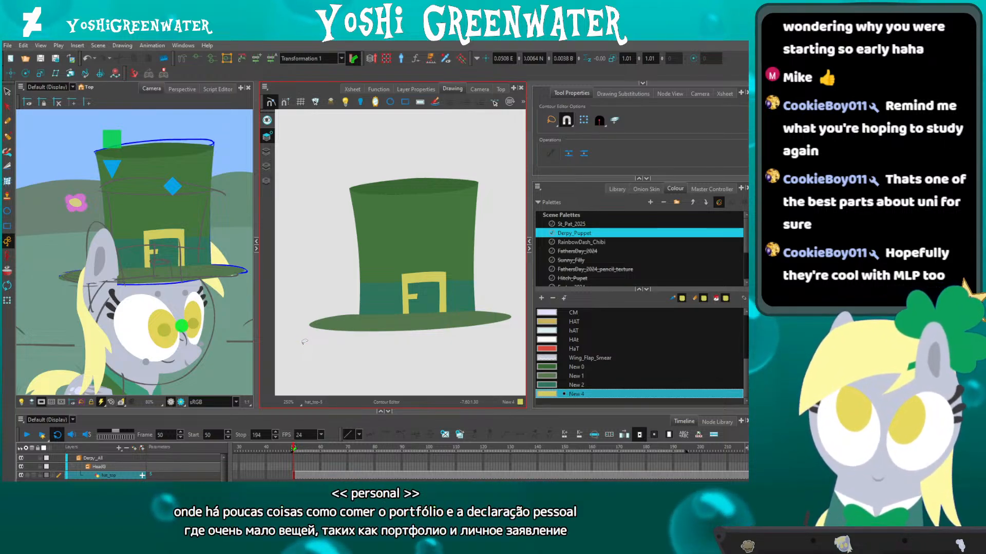
key(space)
drag(325, 254, 318, 256)
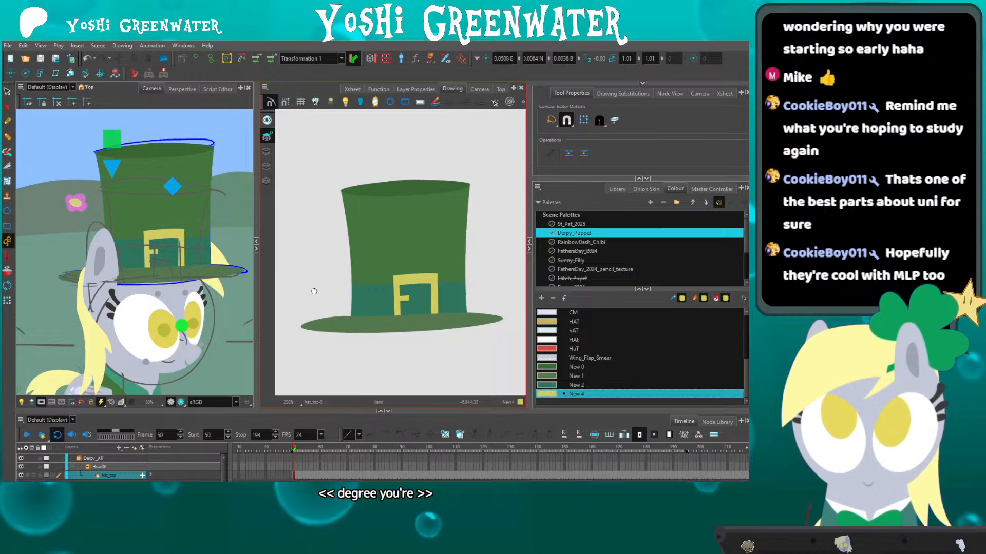
drag(315, 292, 296, 292)
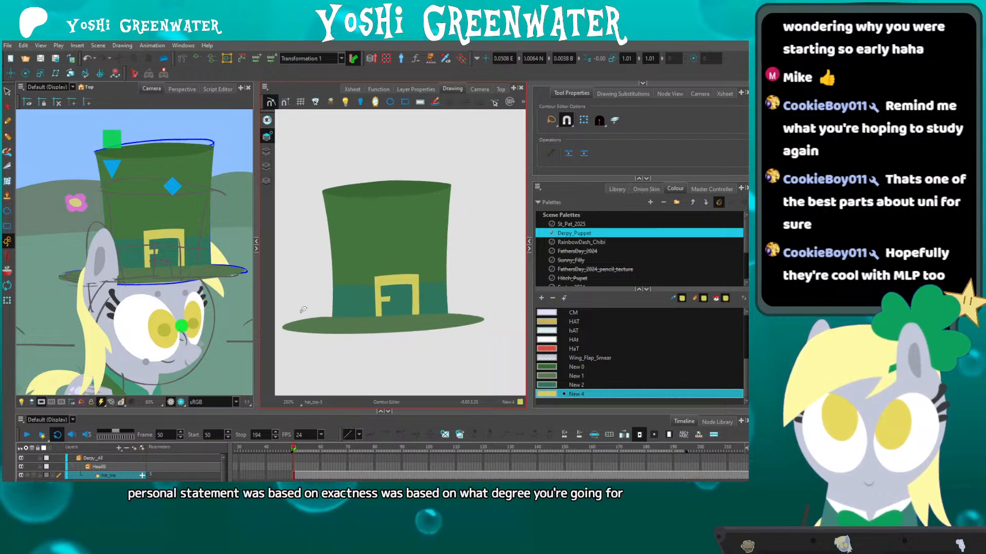
click(442, 364)
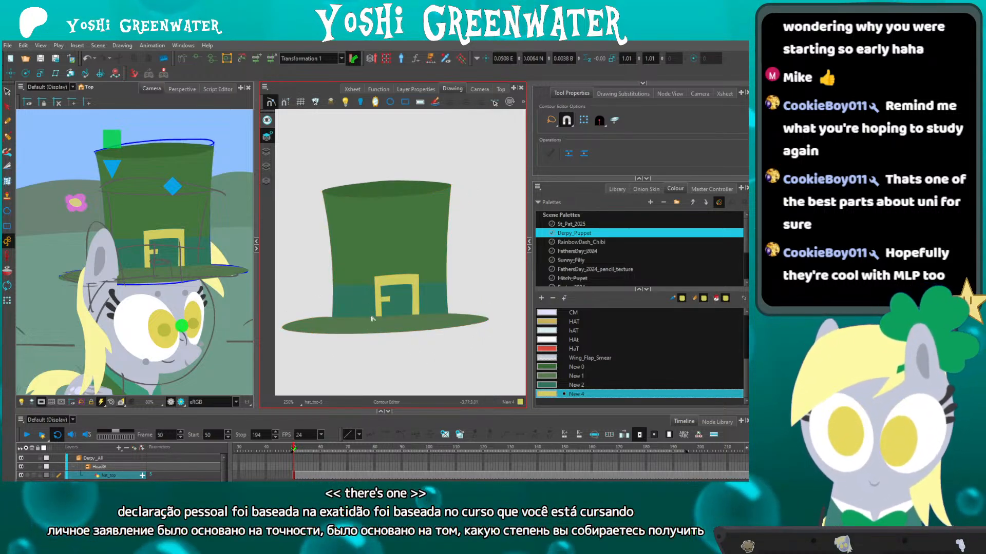
drag(314, 282, 325, 275)
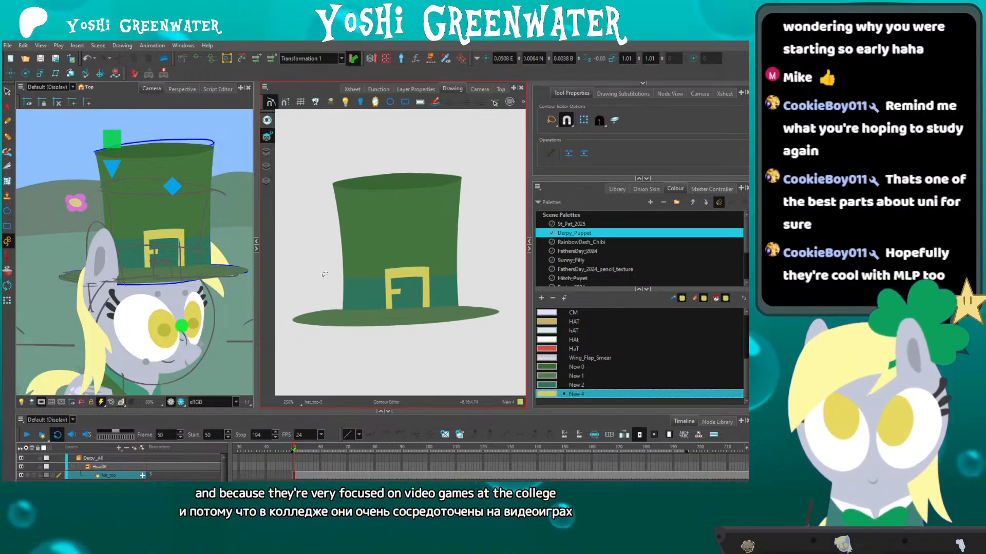
drag(466, 339, 464, 339)
click(377, 353)
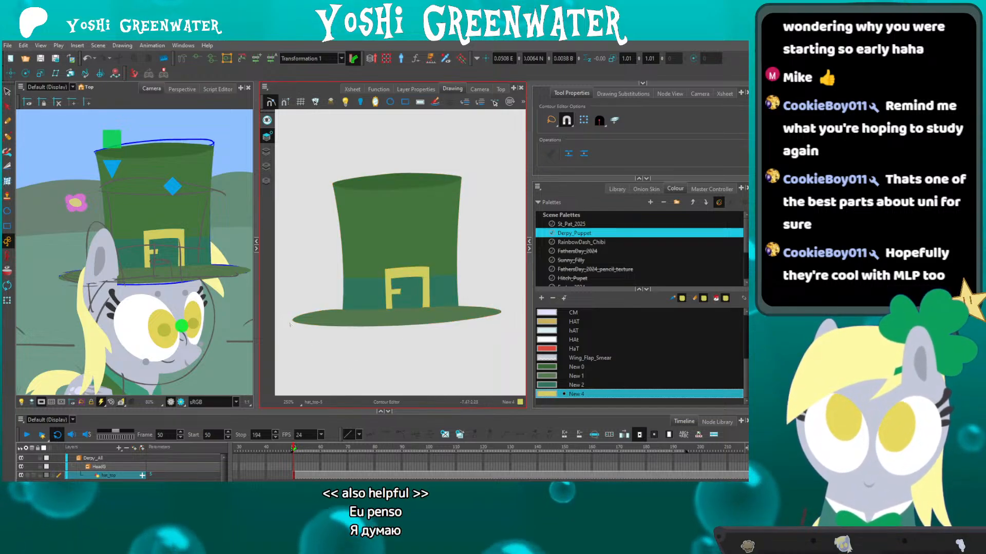
Reshape the left end of the hat's brim into a rounder curve by adjusting its contour points and handles.
scroll(309, 304, up, 3)
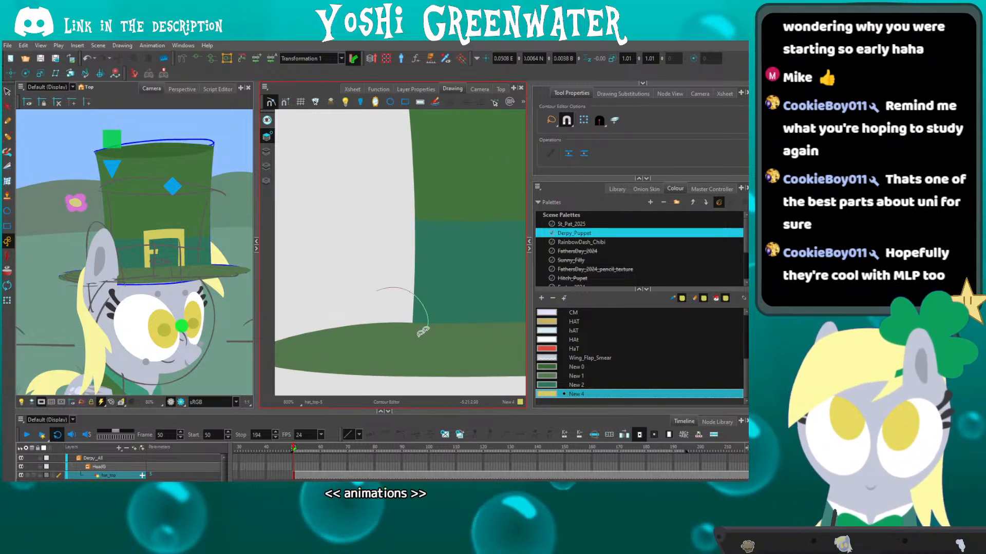
click(339, 327)
click(341, 328)
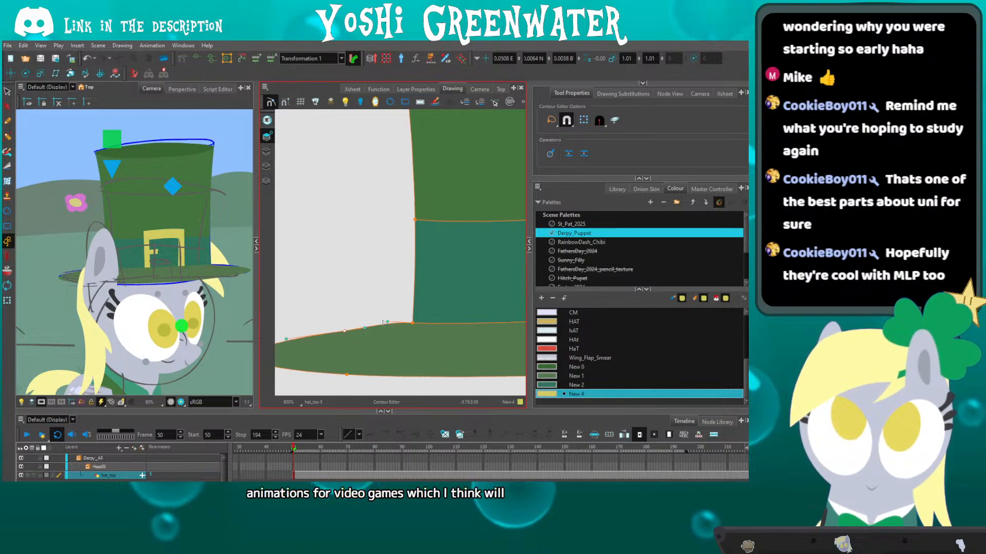
mouse_move(313, 306)
mouse_down()
mouse_move(350, 265)
mouse_move(381, 266)
mouse_up()
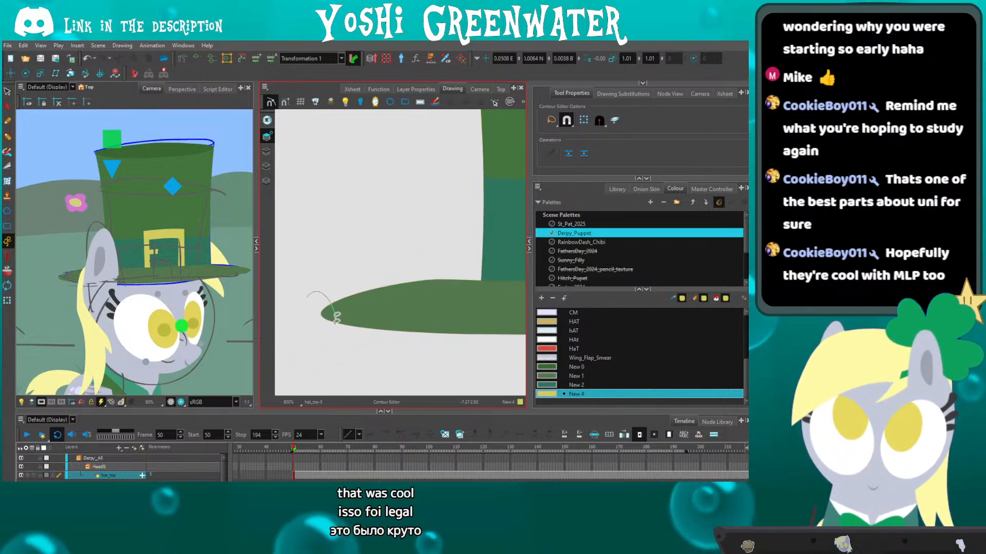
drag(320, 305, 320, 329)
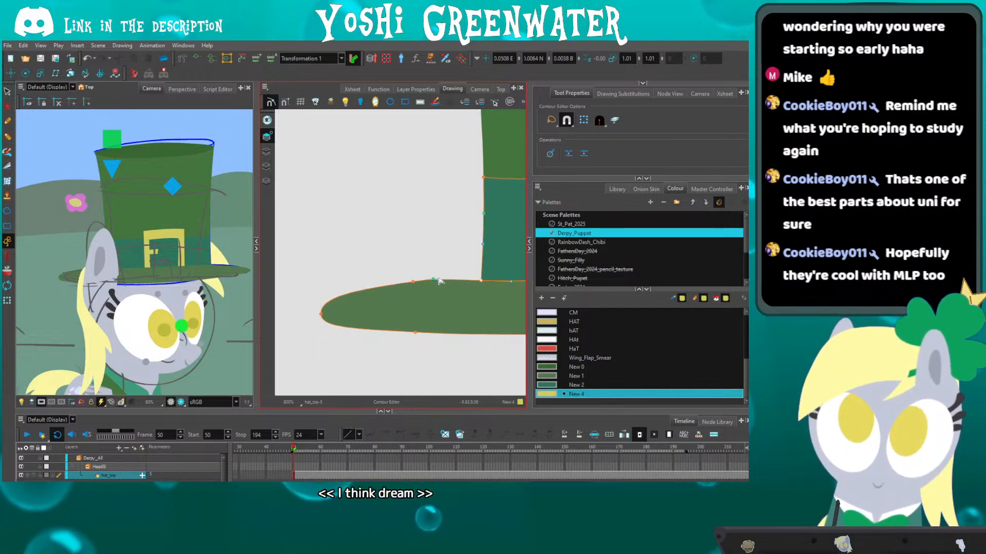
click(413, 282)
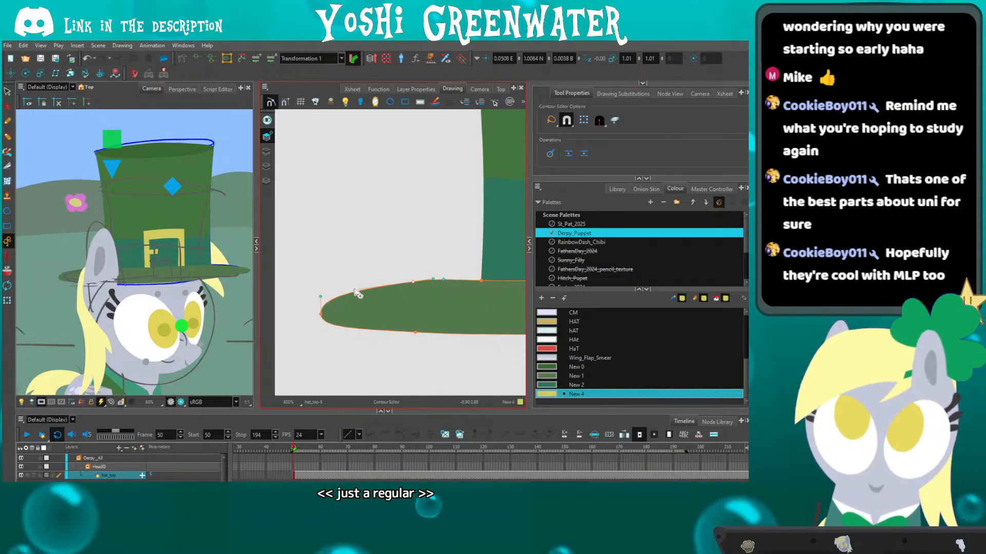
drag(352, 288, 352, 286)
click(352, 266)
scroll(334, 313, down, 5)
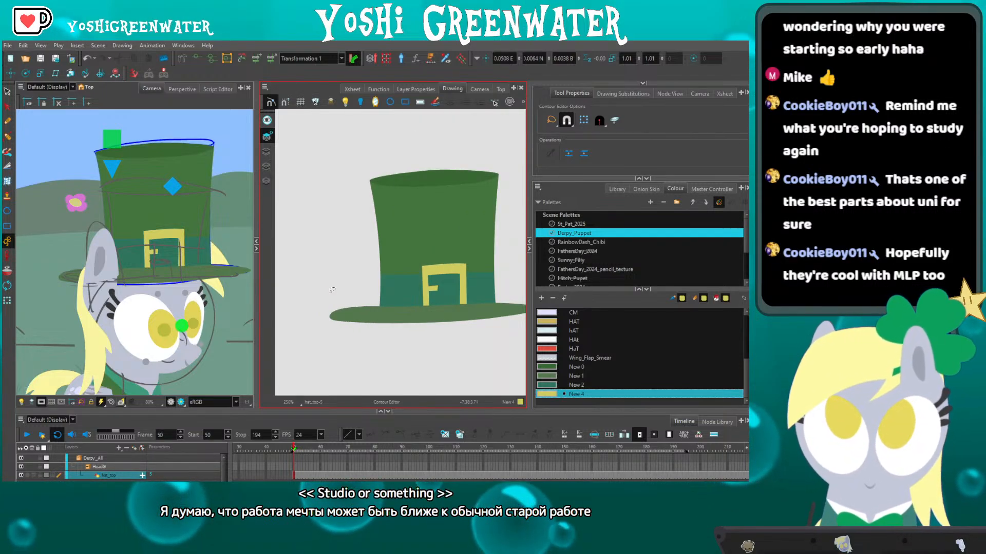
Select the contour points at the brim's right tip and nudge them further outward.
scroll(148, 255, down, 4)
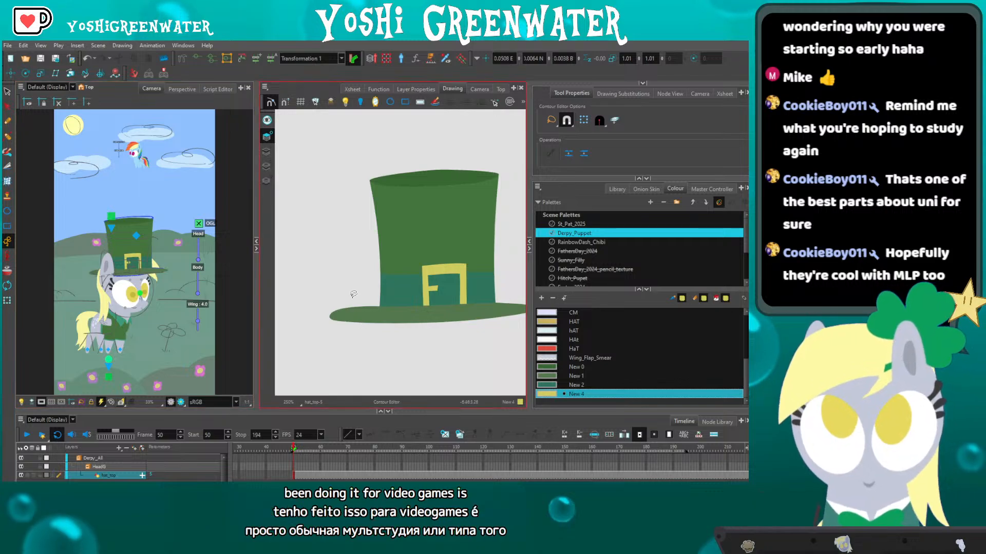
drag(343, 270, 309, 271)
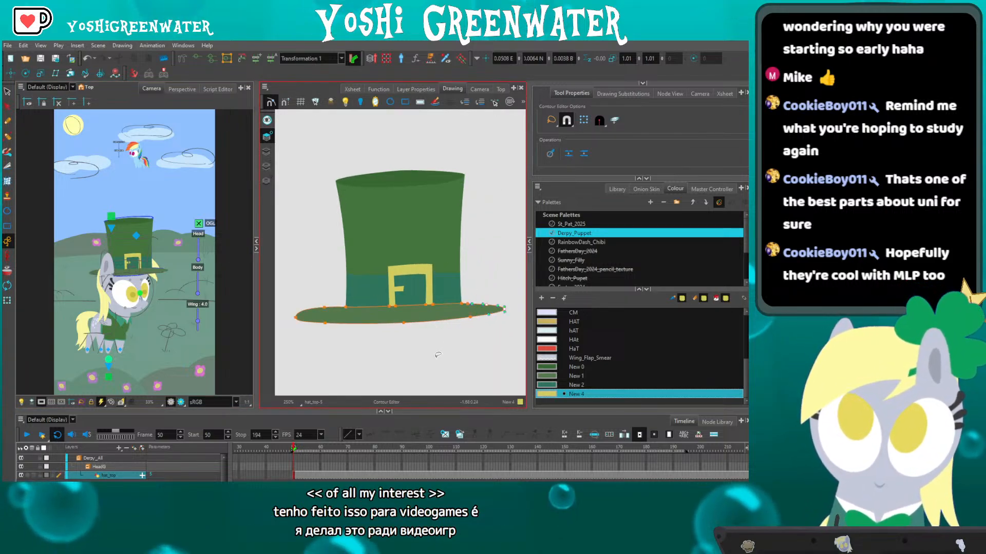
key(Right)
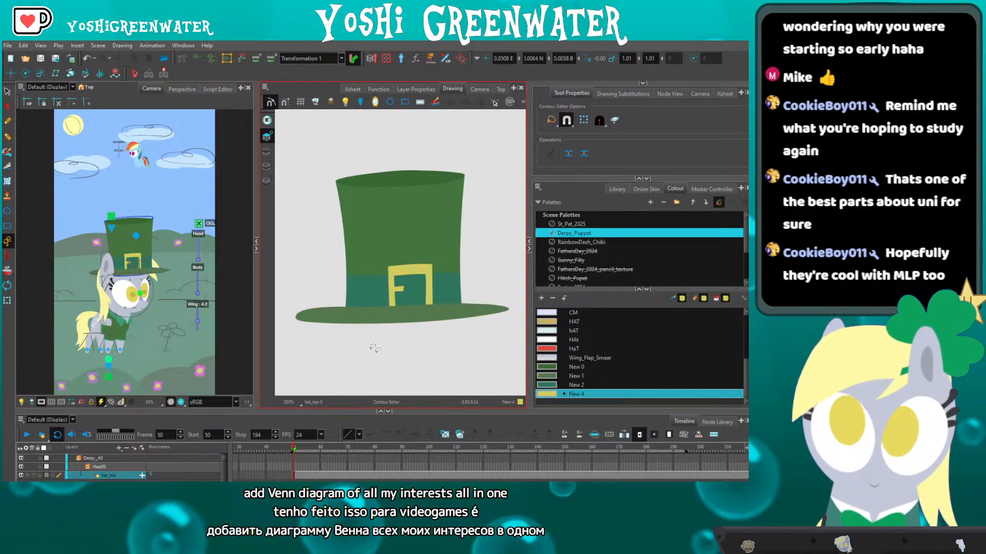
drag(295, 256, 295, 257)
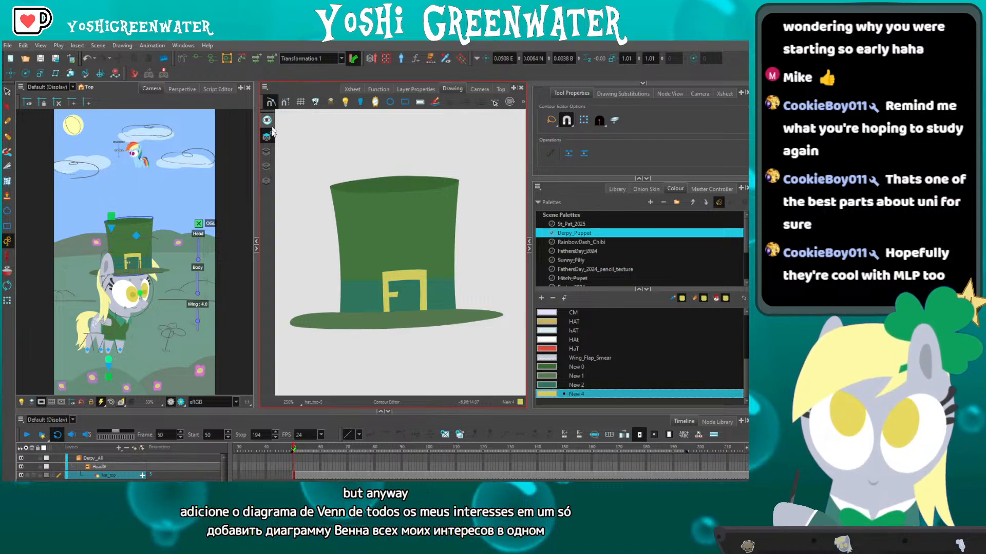
Delete the blue hat sketch from its art layer, check the remaining art layers and return to the coloured hat's layer.
click(268, 152)
click(8, 92)
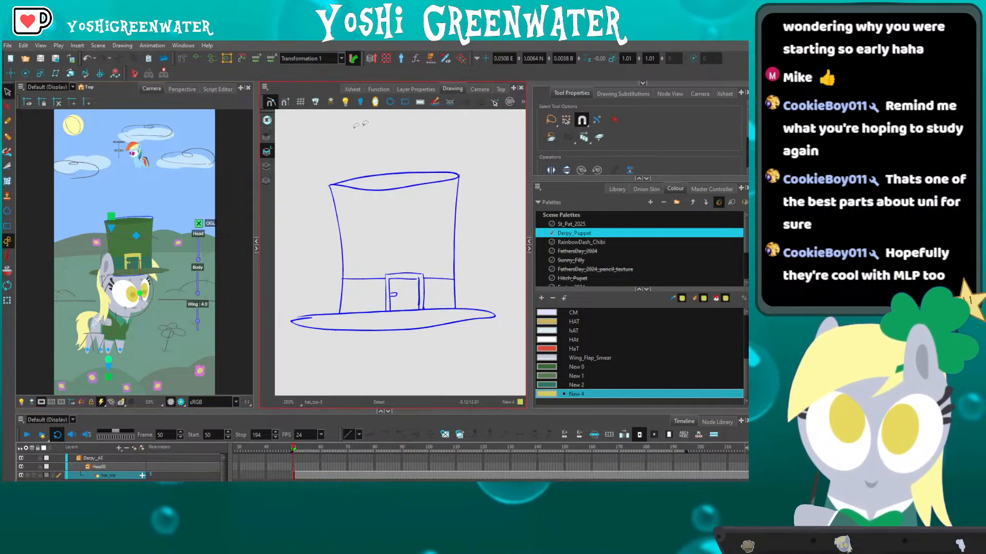
mouse_move(360, 127)
mouse_down()
mouse_move(271, 302)
mouse_move(277, 221)
mouse_up()
key(Delete)
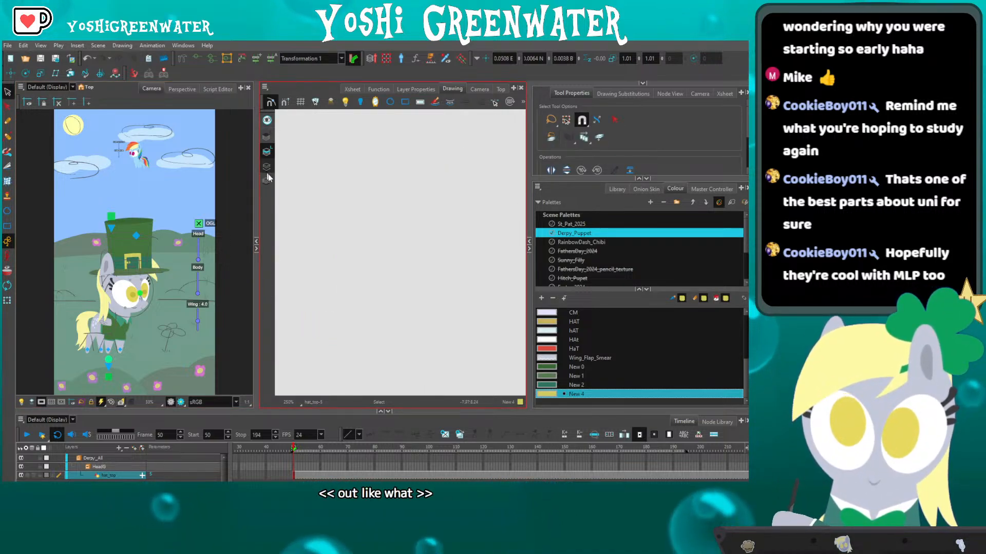
click(266, 137)
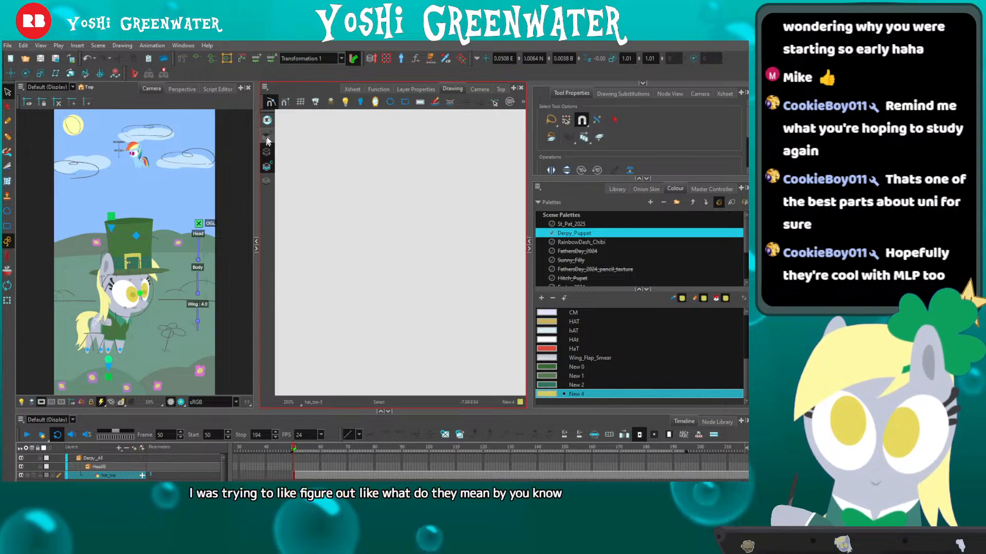
click(267, 151)
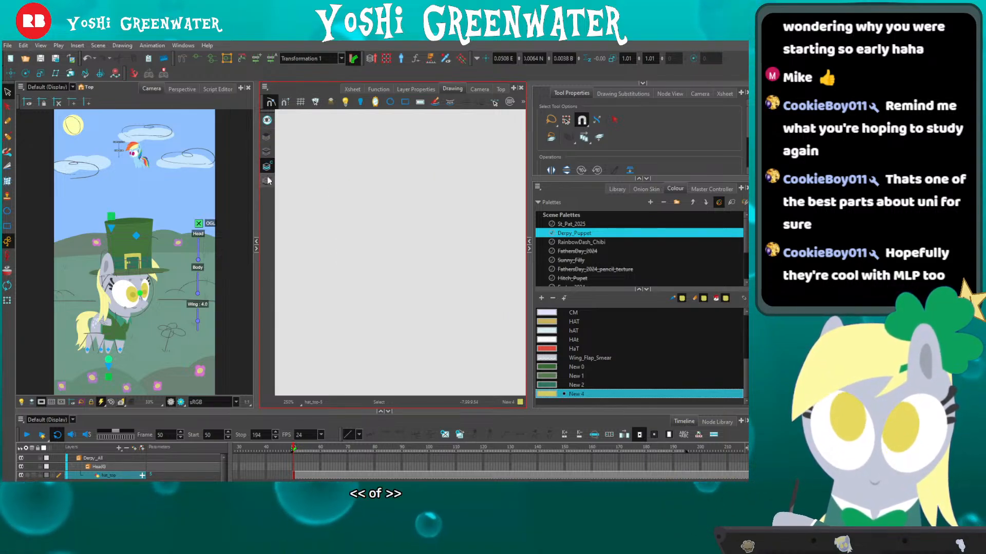
click(267, 136)
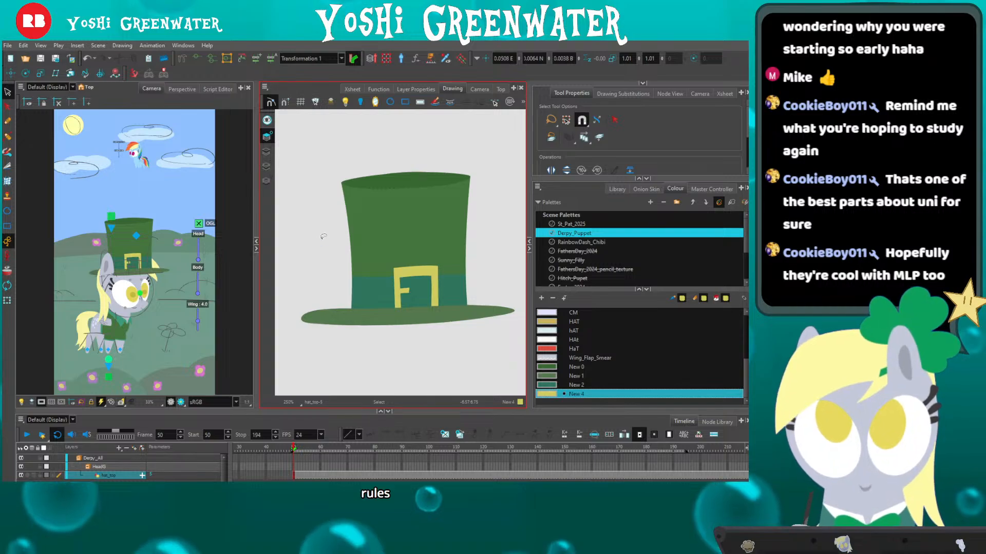
Collapse the drawing view to widen the camera view, and show an enlarged node view with no node selected.
click(256, 249)
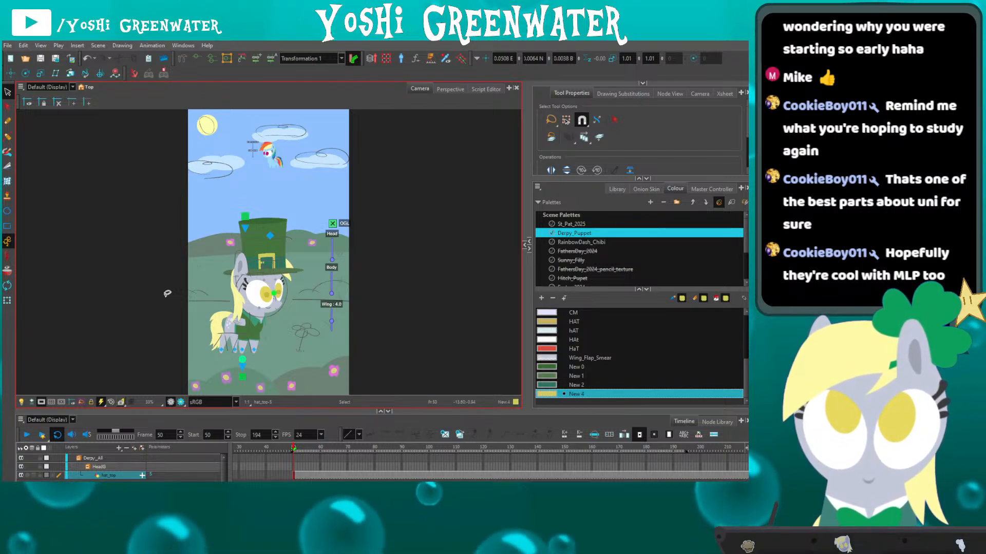
drag(249, 410, 249, 413)
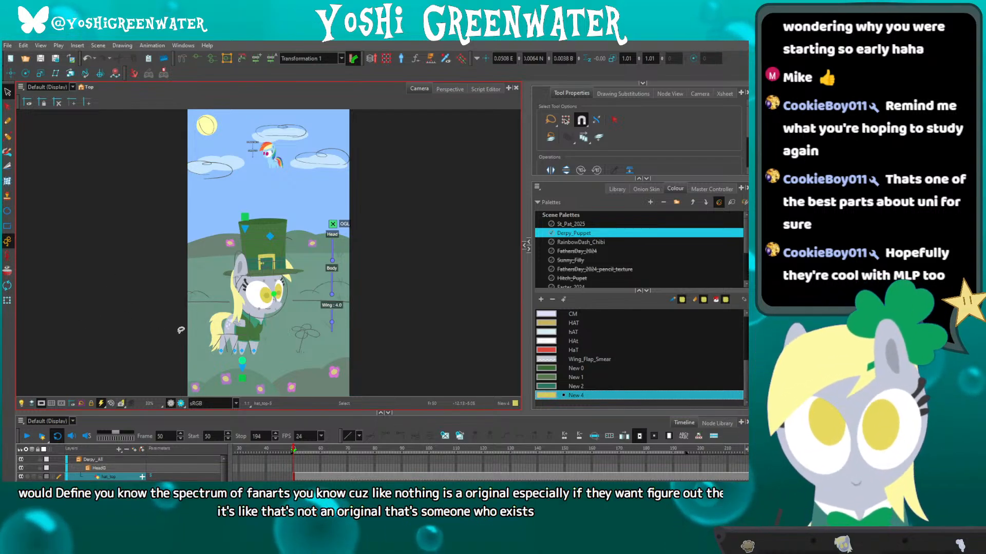
drag(588, 178, 601, 305)
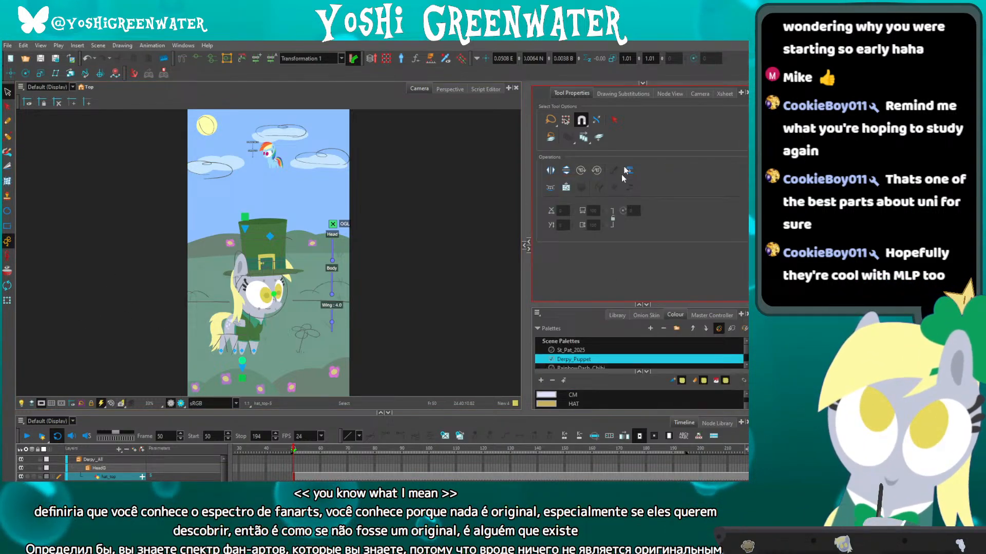
click(661, 94)
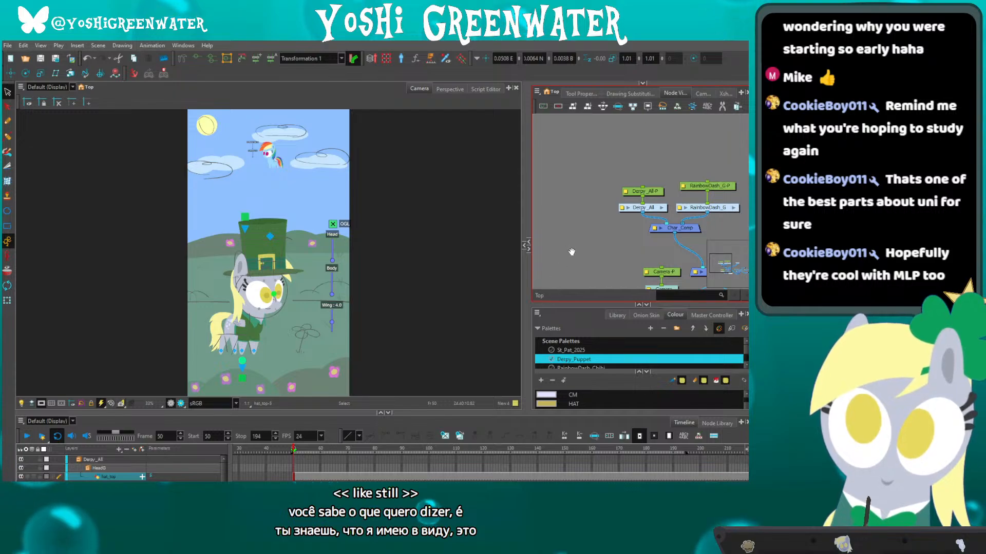
drag(571, 253, 561, 243)
click(557, 231)
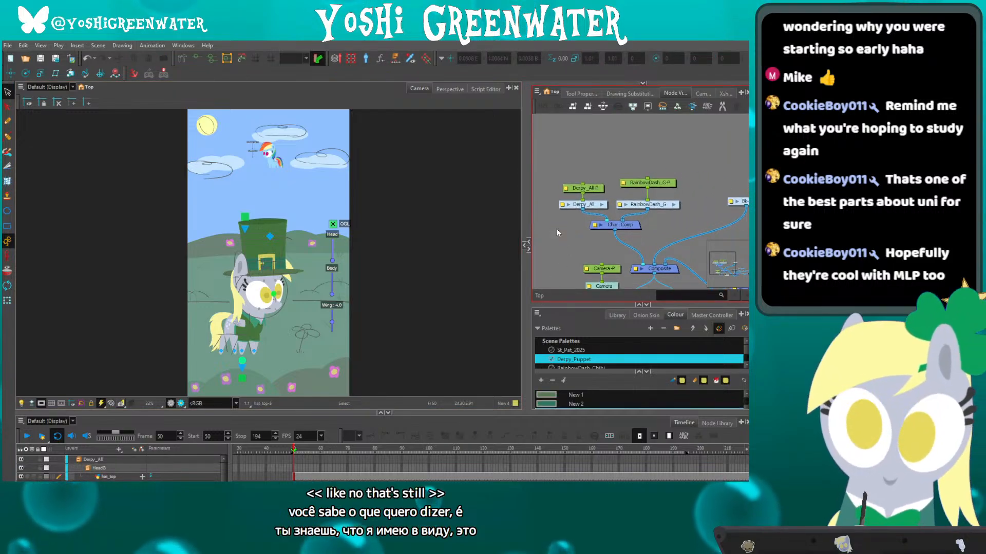
click(193, 94)
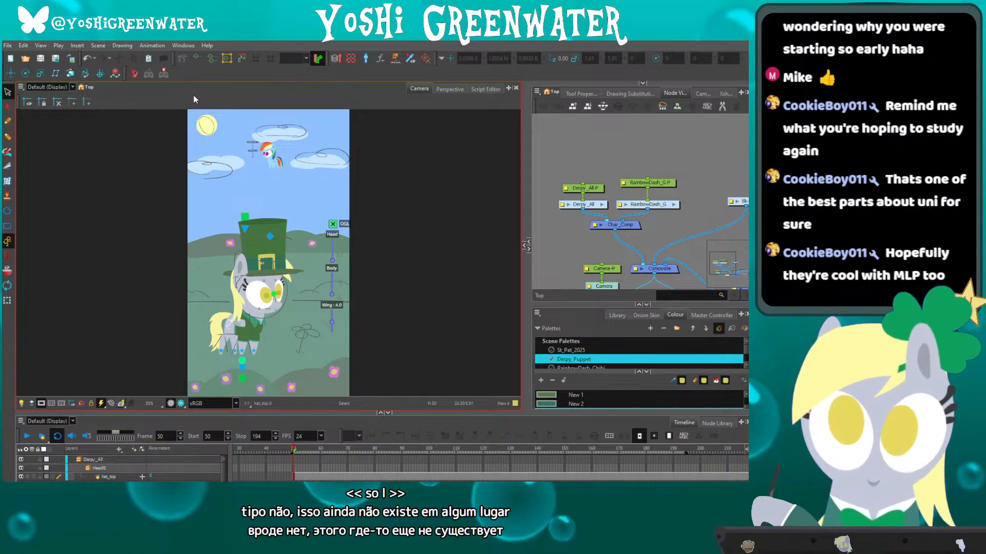
Make the timeline area slightly taller and bring the Composite, Write and Display nodes into the node view.
click(539, 220)
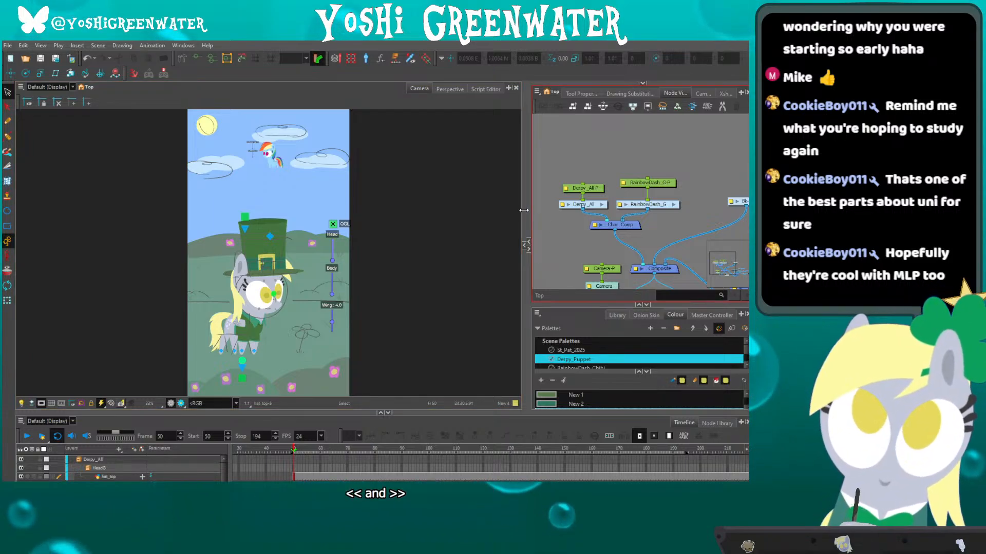
click(171, 94)
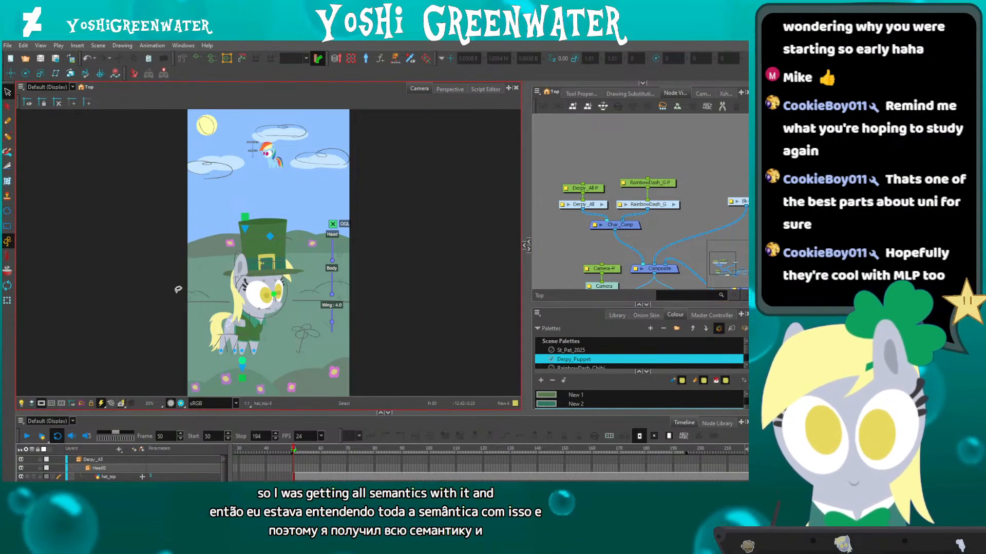
drag(180, 414, 183, 407)
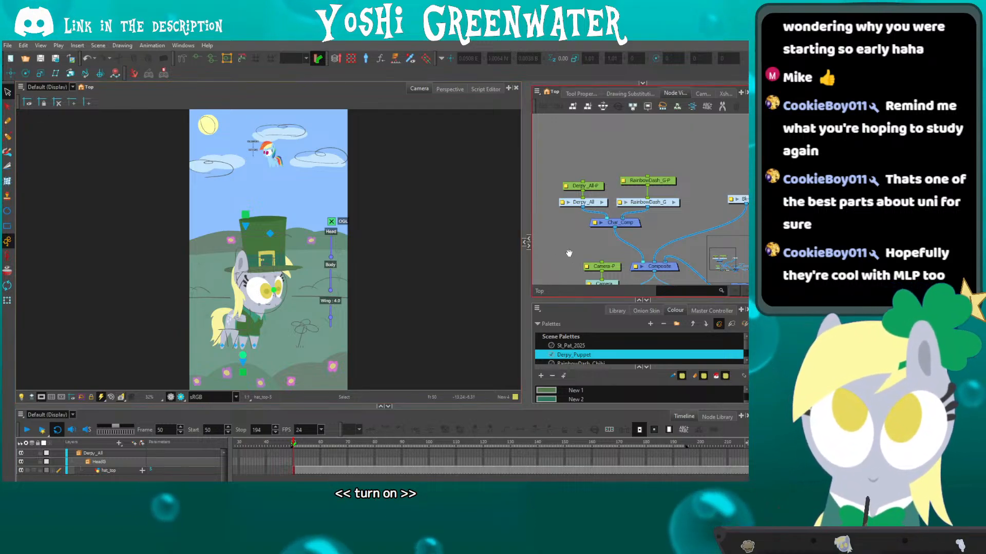
drag(568, 251, 552, 228)
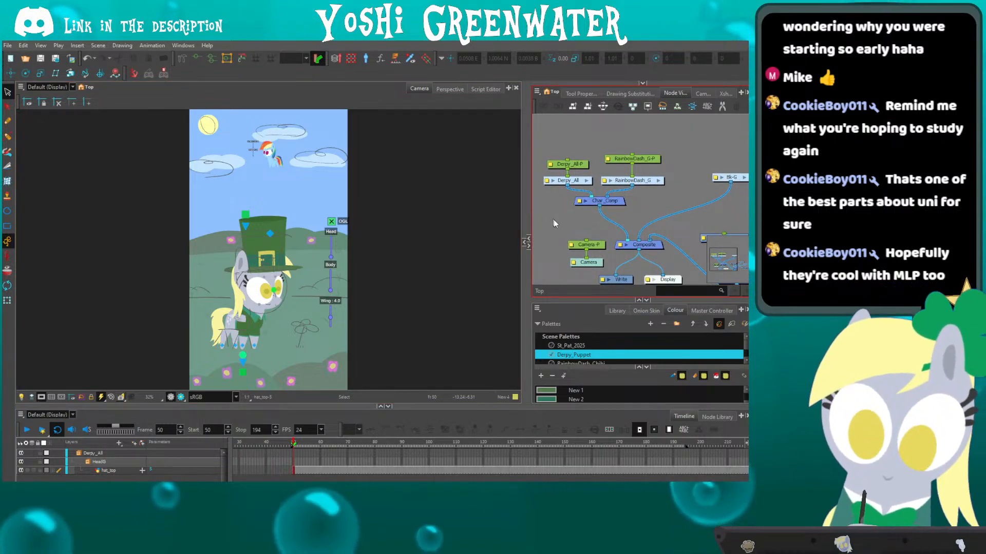
Select the pony's hat and locate it in the node network, then select its hat_top-P peg.
click(188, 110)
scroll(249, 258, up, 3)
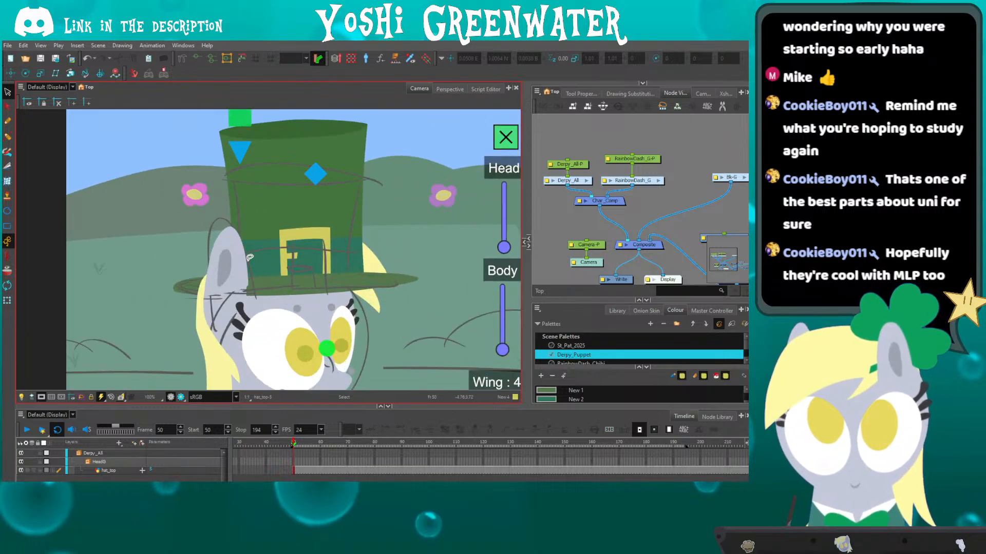
drag(229, 207, 211, 214)
click(261, 257)
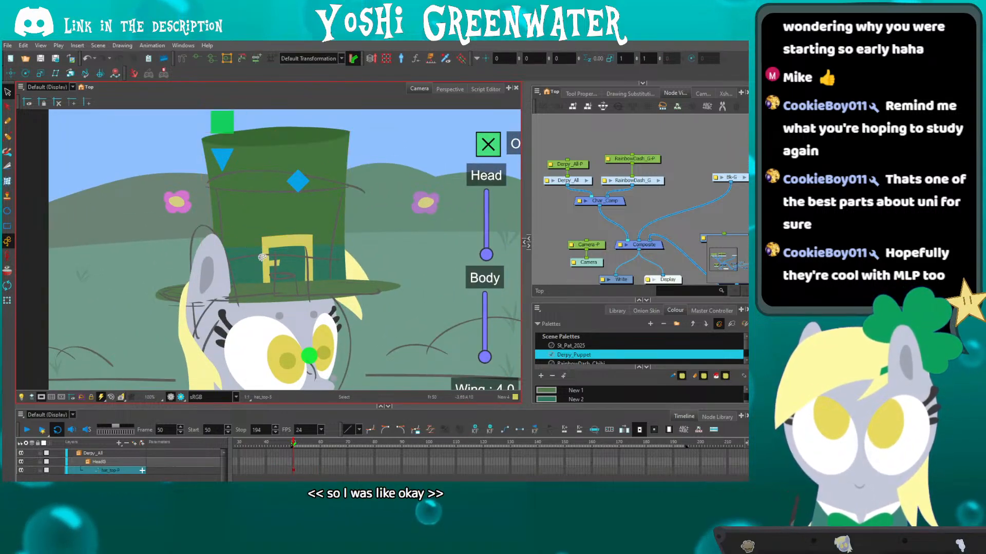
click(264, 224)
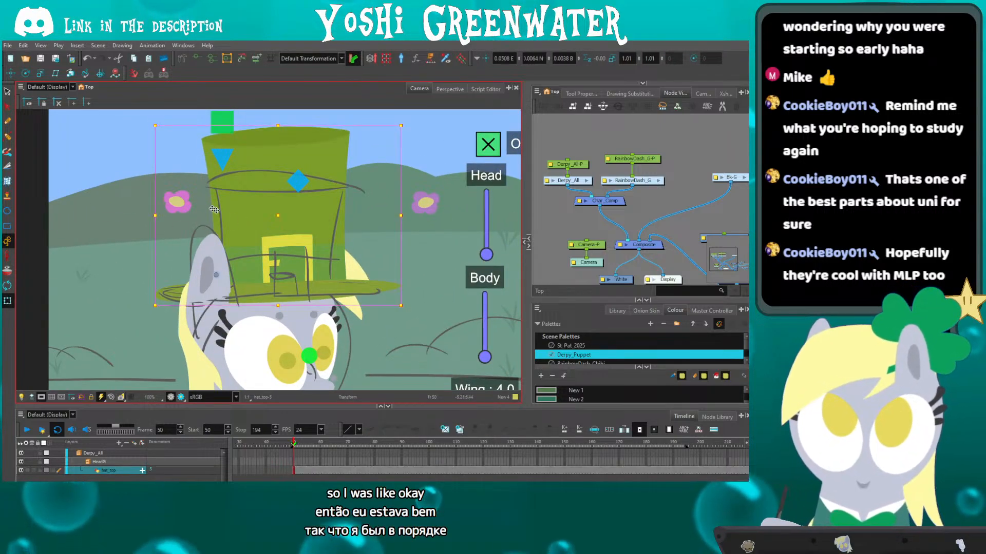
key(o)
drag(644, 187, 608, 202)
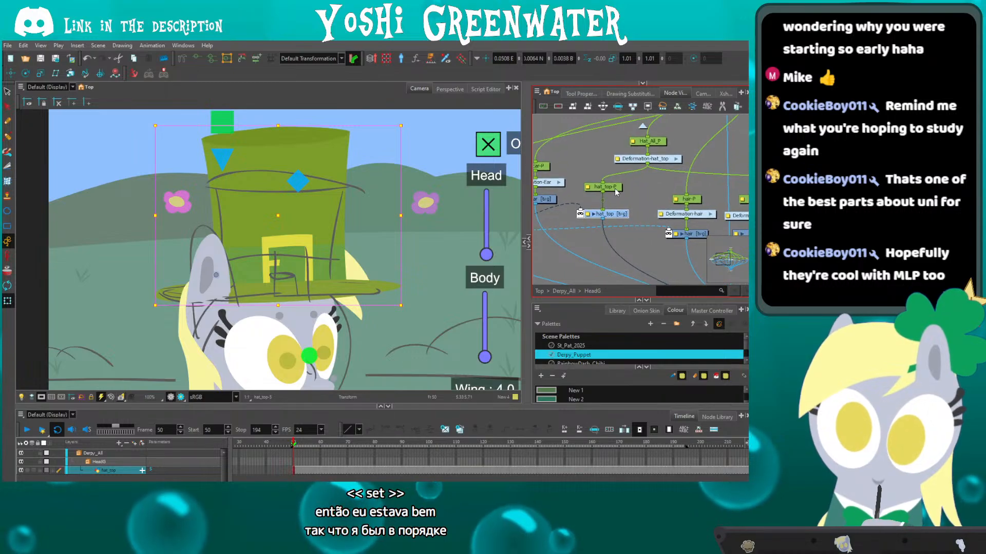
click(609, 188)
scroll(179, 169, down, 2)
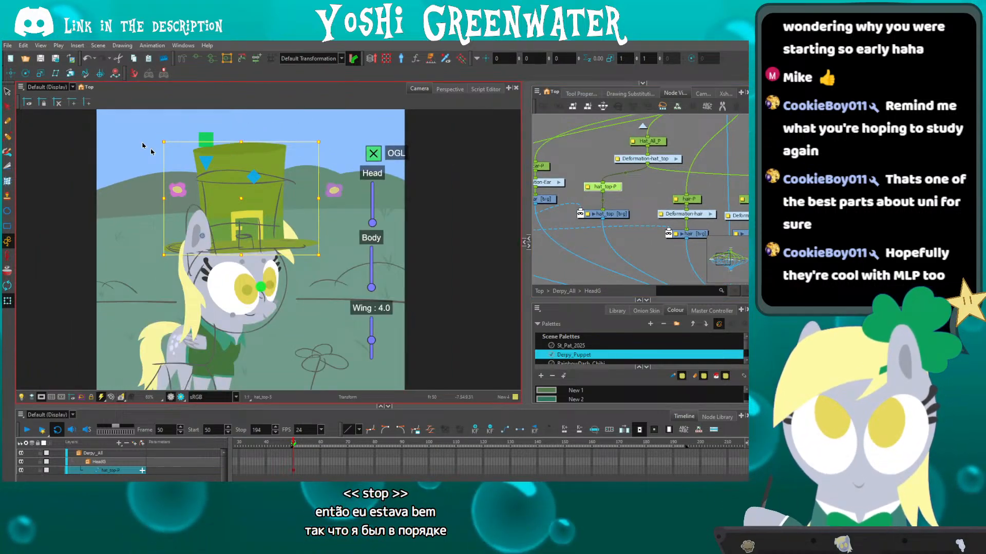
Set the hat peg's pivot near the base of the ear, rotate the hat counter-clockwise and check it in the full scene.
click(25, 74)
drag(202, 236, 214, 247)
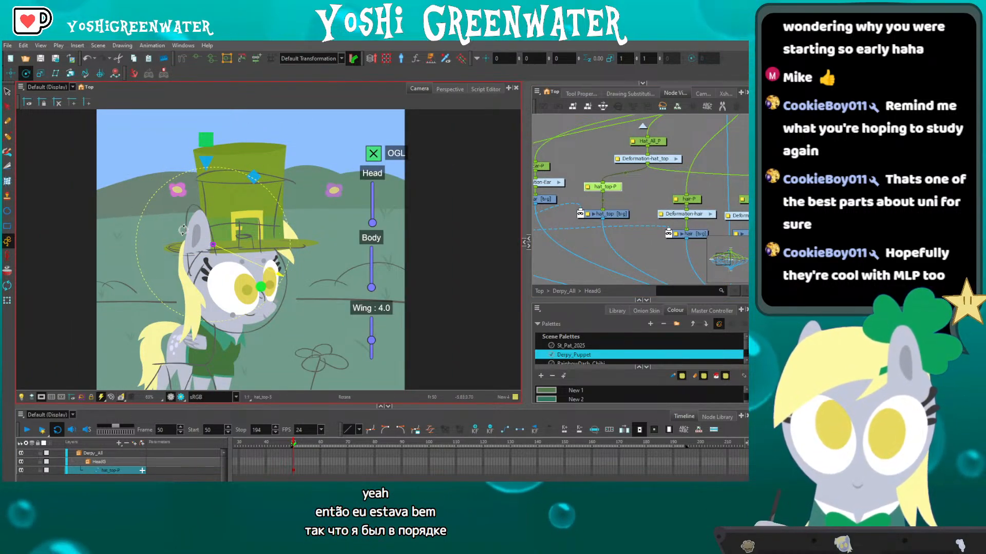
click(7, 301)
drag(180, 140, 182, 188)
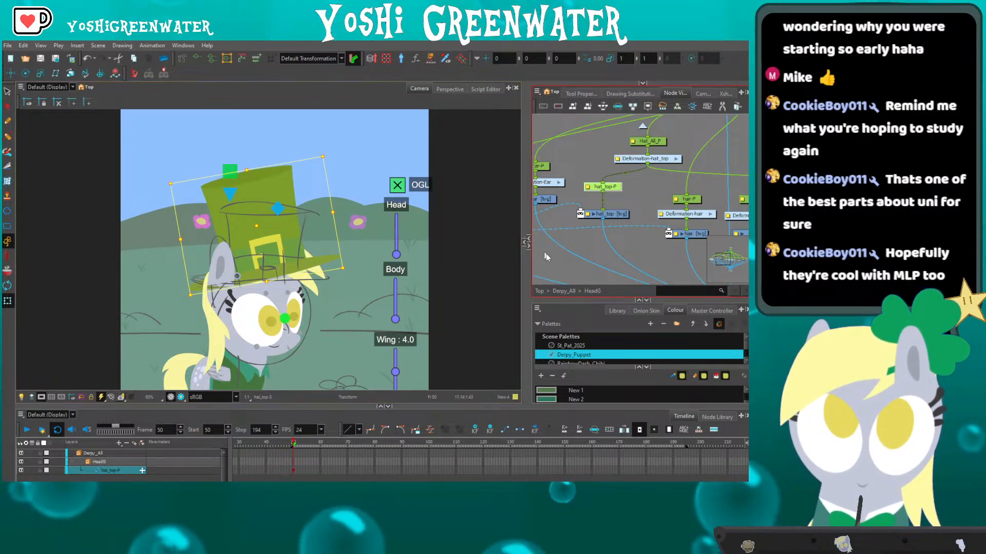
click(224, 224)
key(b)
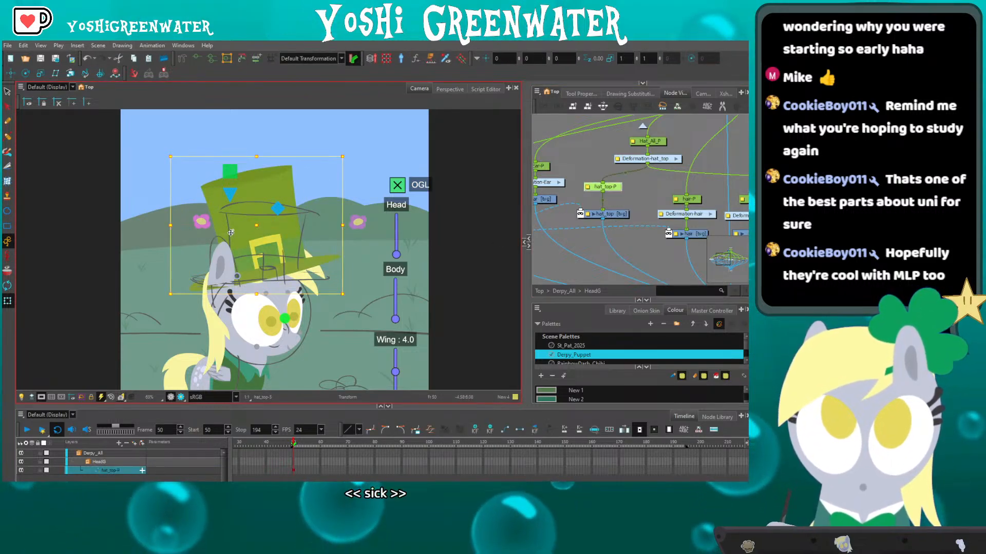
scroll(262, 260, down, 3)
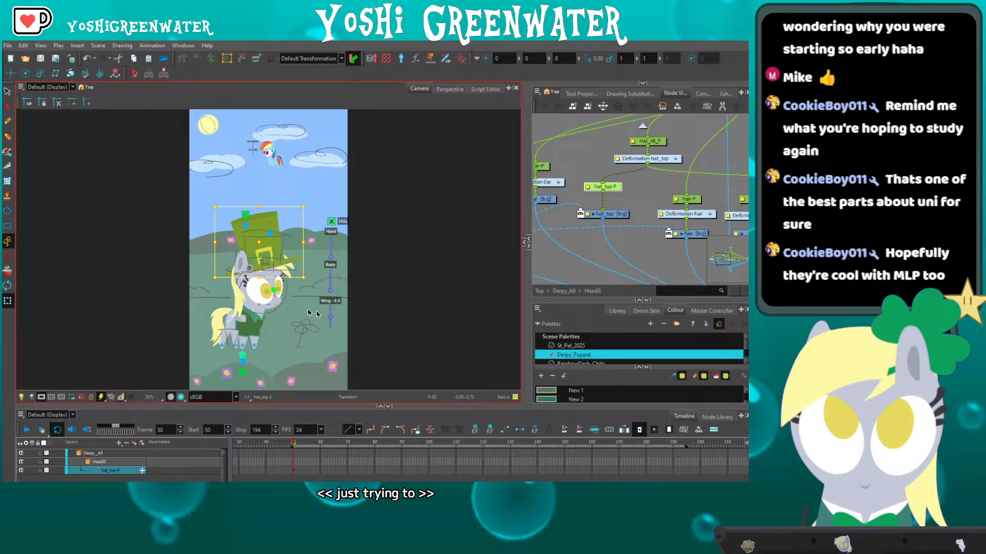
Return to the top level of the node network and disable the Char_Comp node to hide both characters.
click(539, 292)
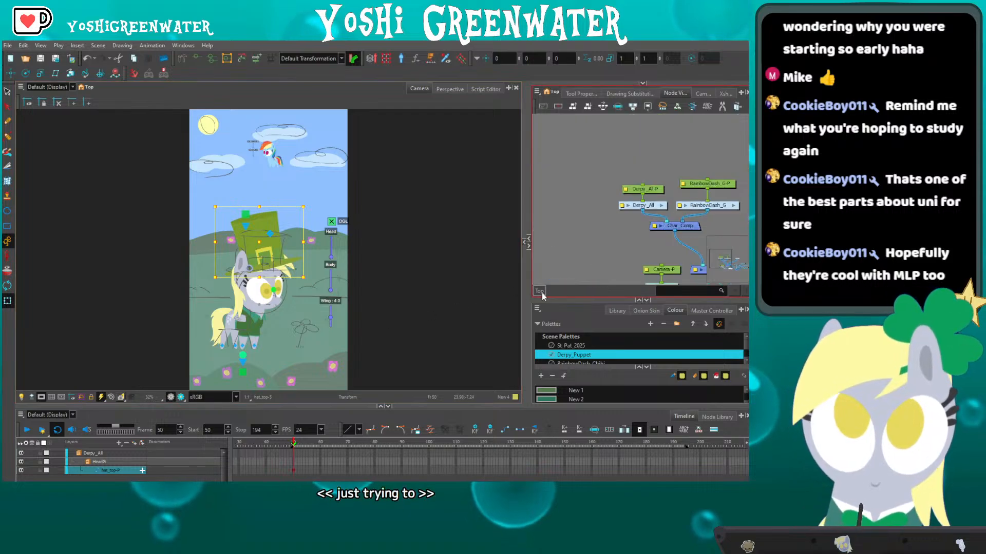
drag(548, 246, 455, 239)
click(570, 218)
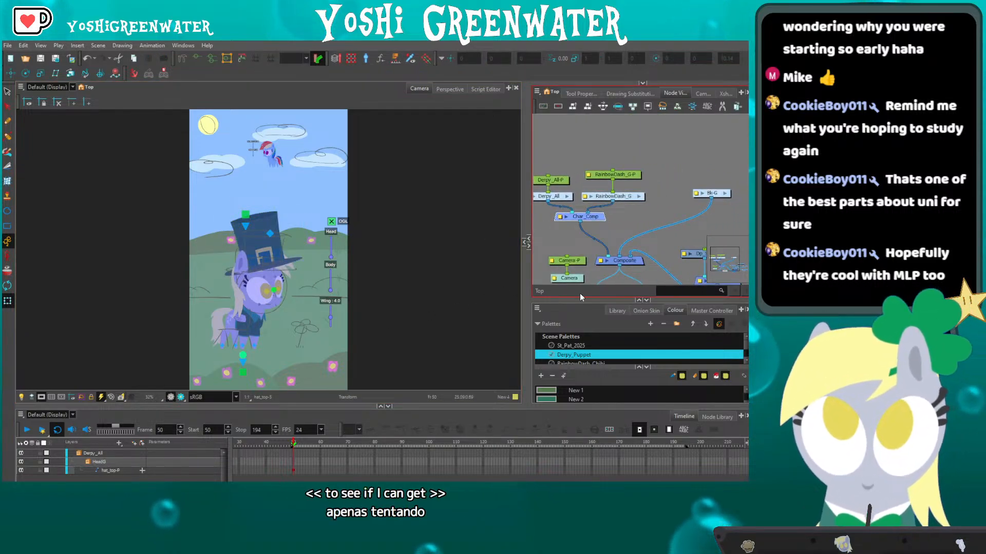
key(d)
drag(579, 294, 527, 272)
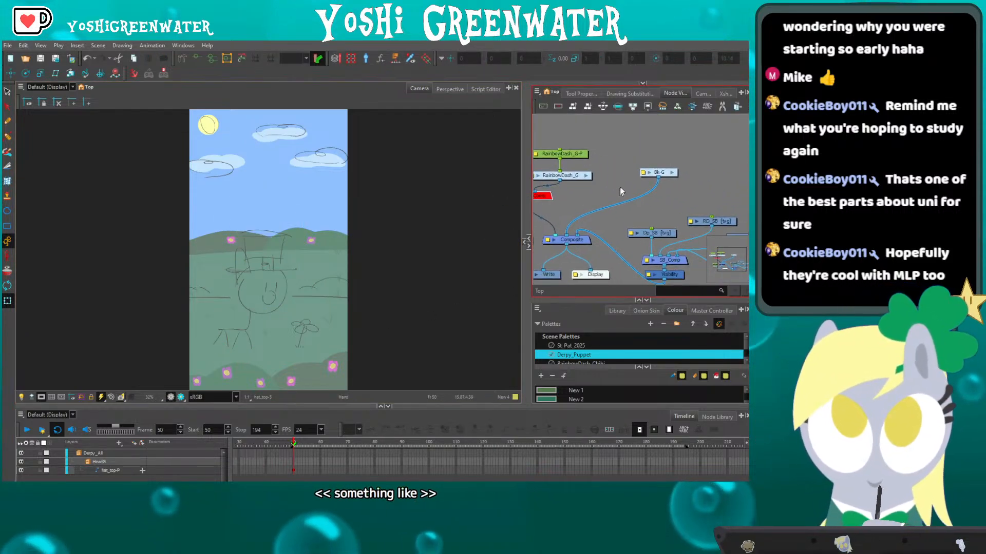
Disable the Bk-G background group briefly, enable it again, and disable the SB_Comp node to hide the storyboard sketch.
click(658, 173)
key(d)
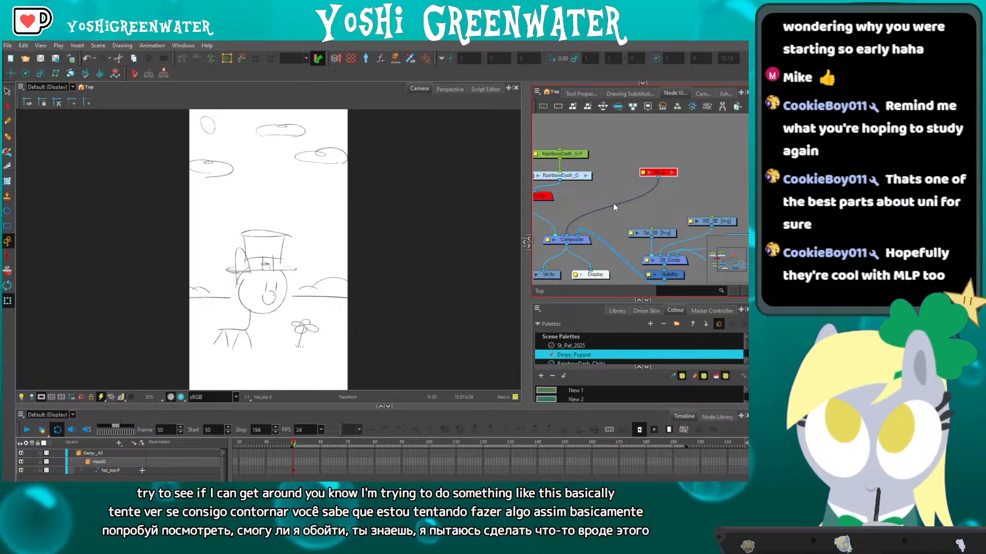
key(a)
drag(659, 263, 654, 243)
click(655, 243)
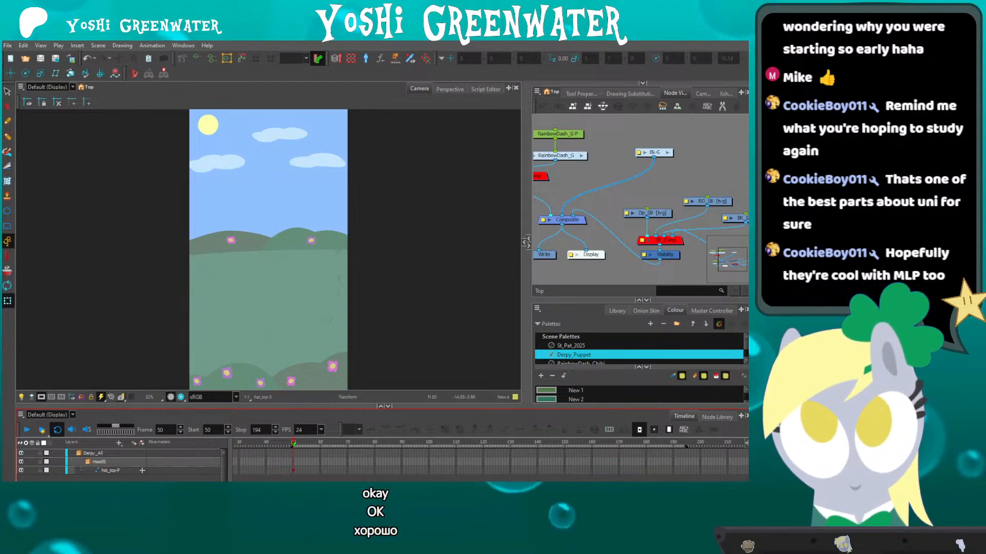
Switch to the image viewer to look at 3d_Landscape_Paralax.gif, and close it.
key(super+e)
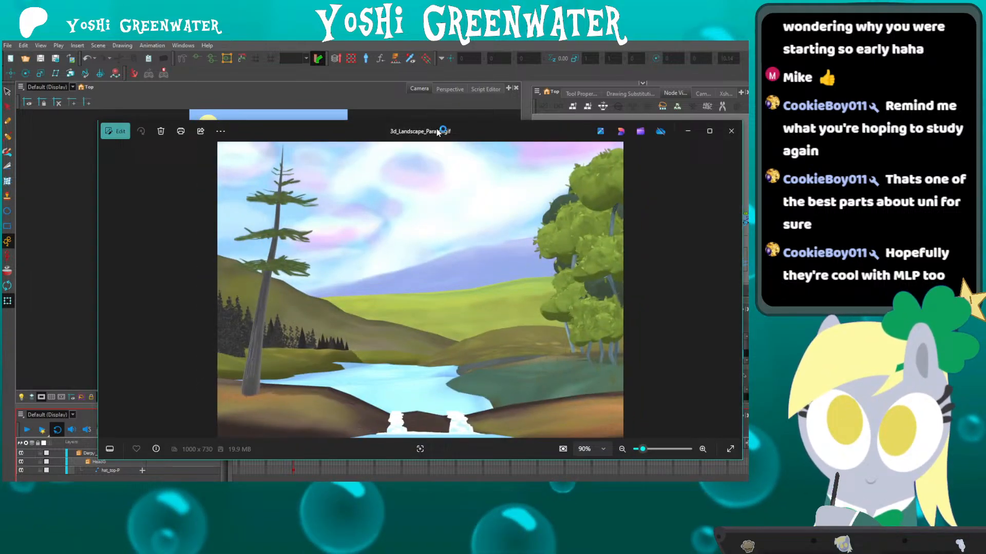
drag(437, 129, 422, 108)
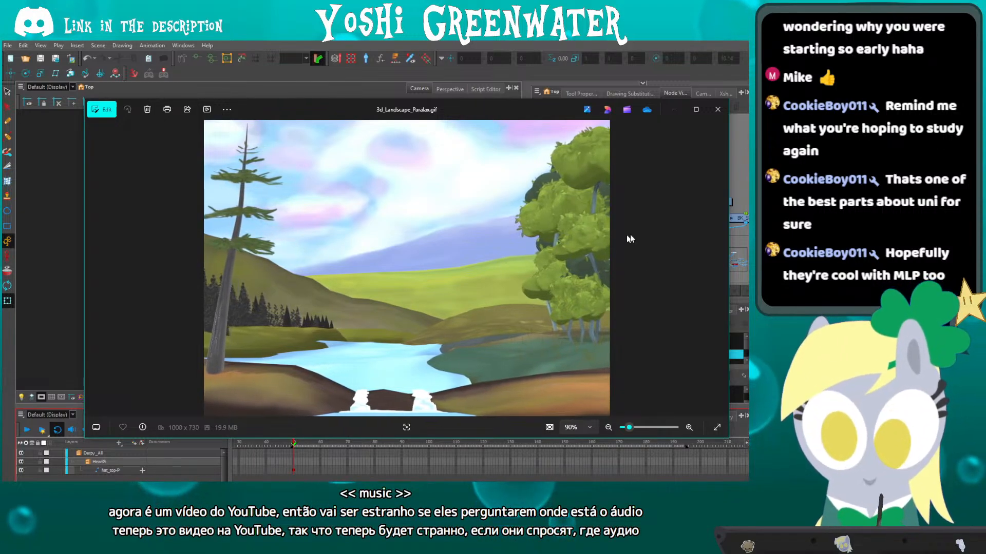
click(717, 109)
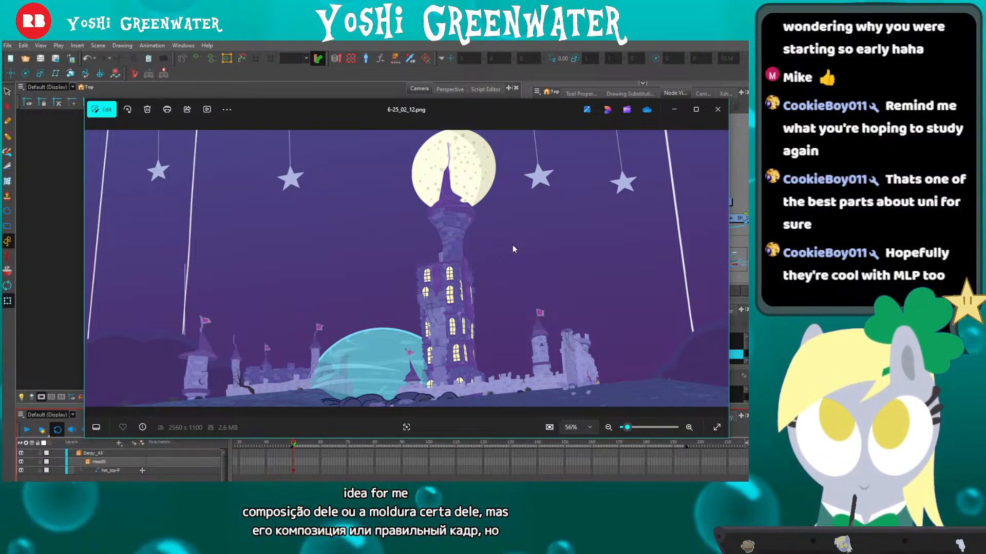
Examine the ground beside the castle ruins in 6-25_02_12.png up close, and close it and the cat plush drawing.
scroll(600, 384, up, 5)
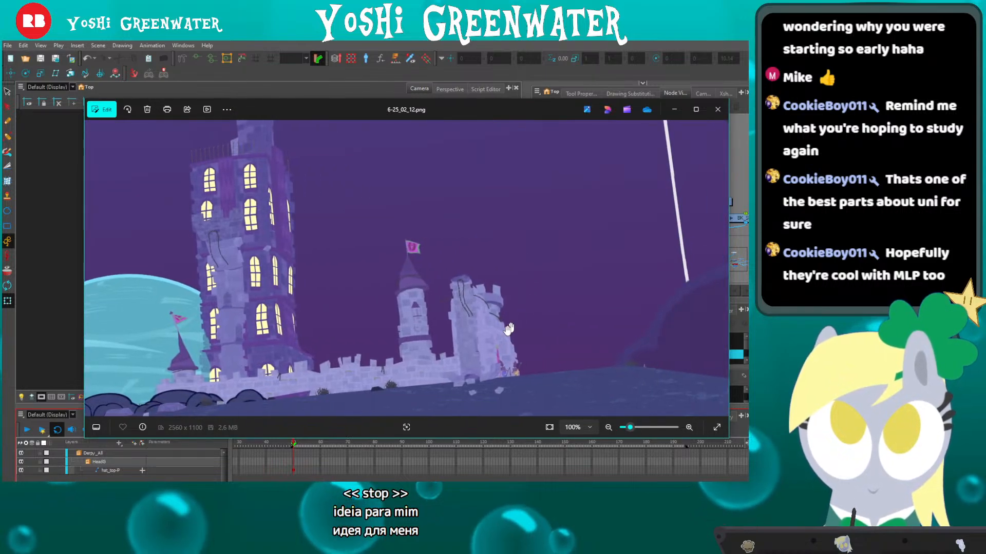
scroll(510, 376, up, 4)
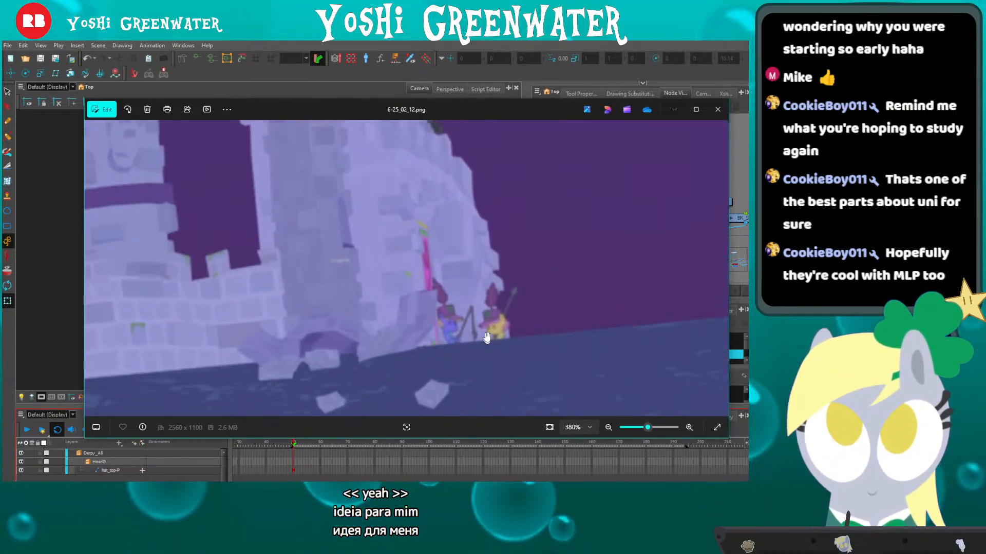
scroll(467, 330, down, 9)
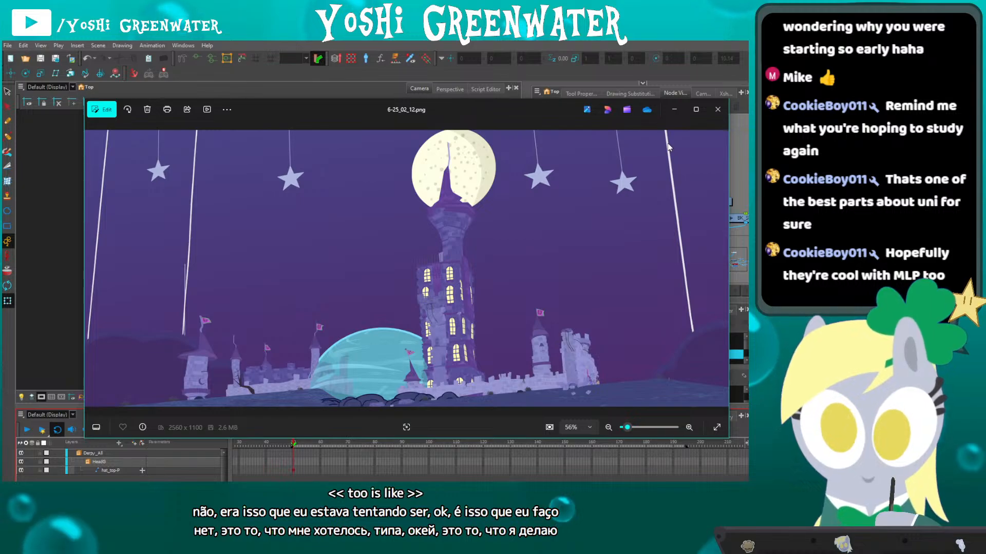
click(717, 110)
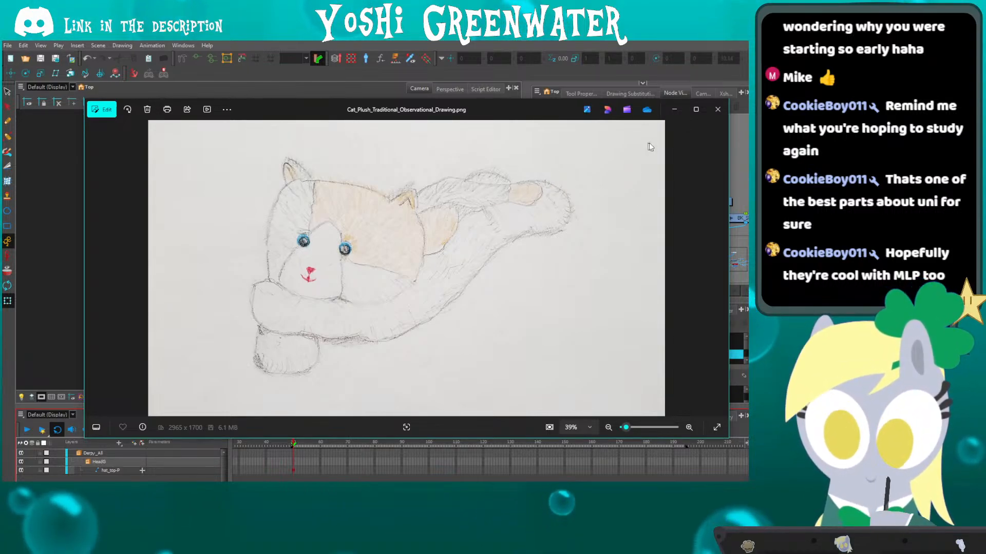
click(714, 113)
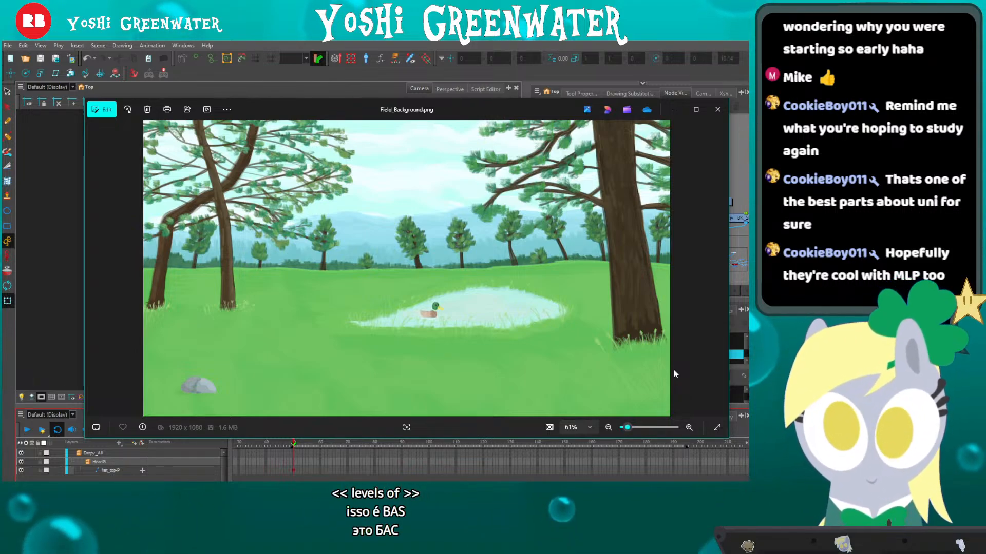
Examine the duck on the pond in Field_Background.png up close and close the image.
drag(499, 109, 484, 106)
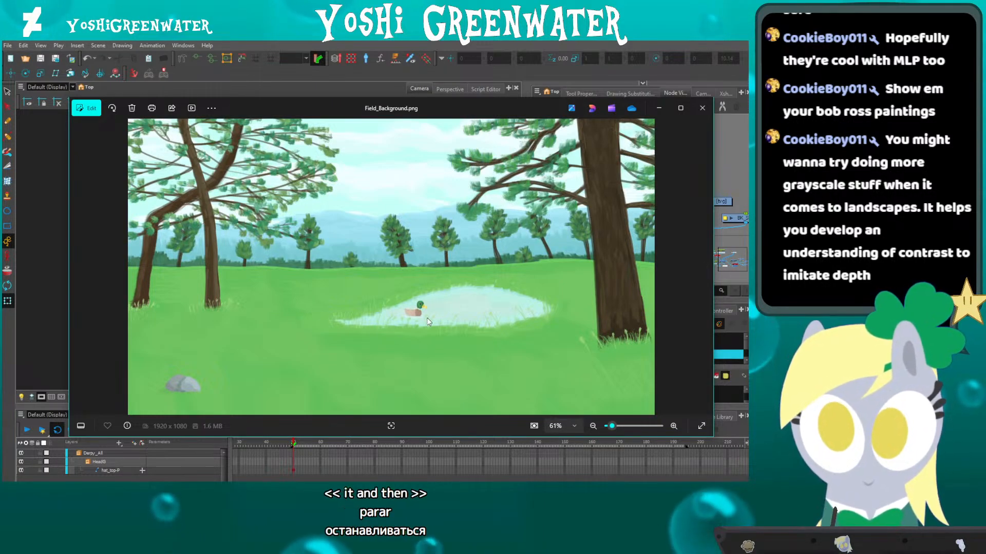
scroll(421, 332, up, 3)
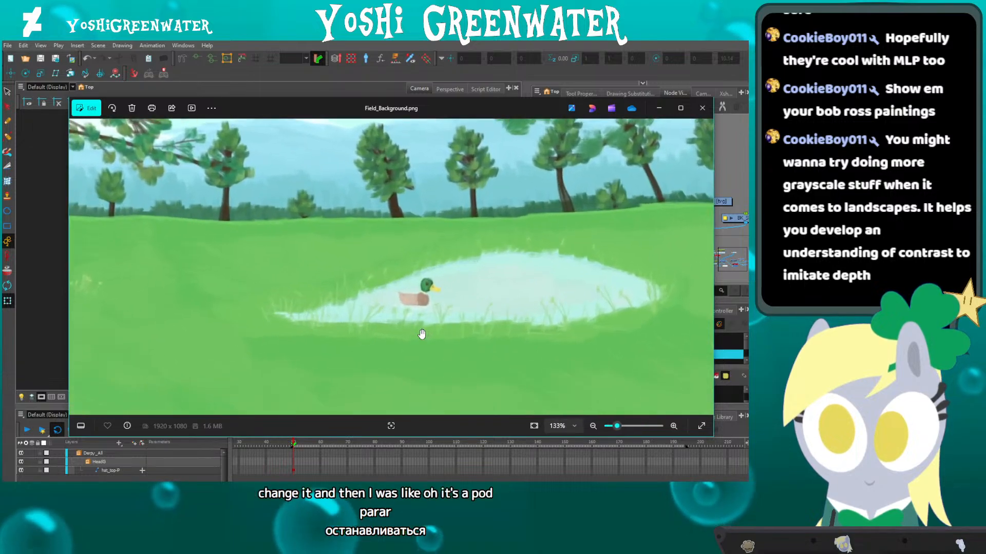
scroll(421, 334, up, 3)
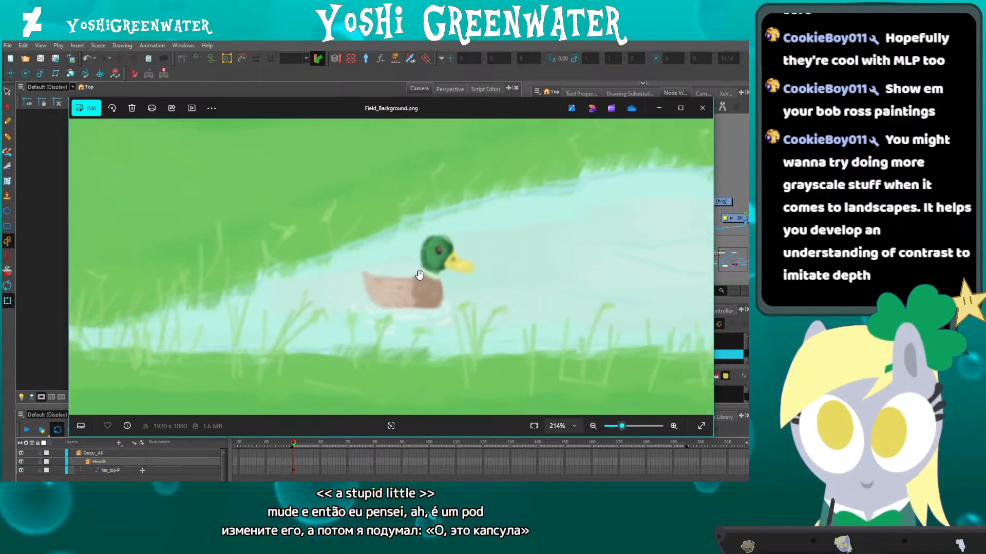
scroll(419, 274, down, 6)
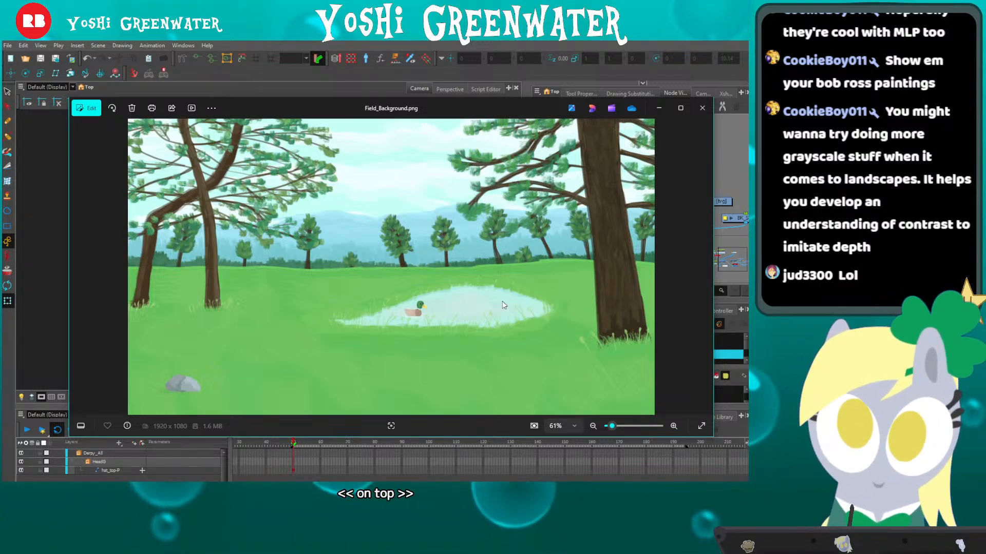
click(702, 108)
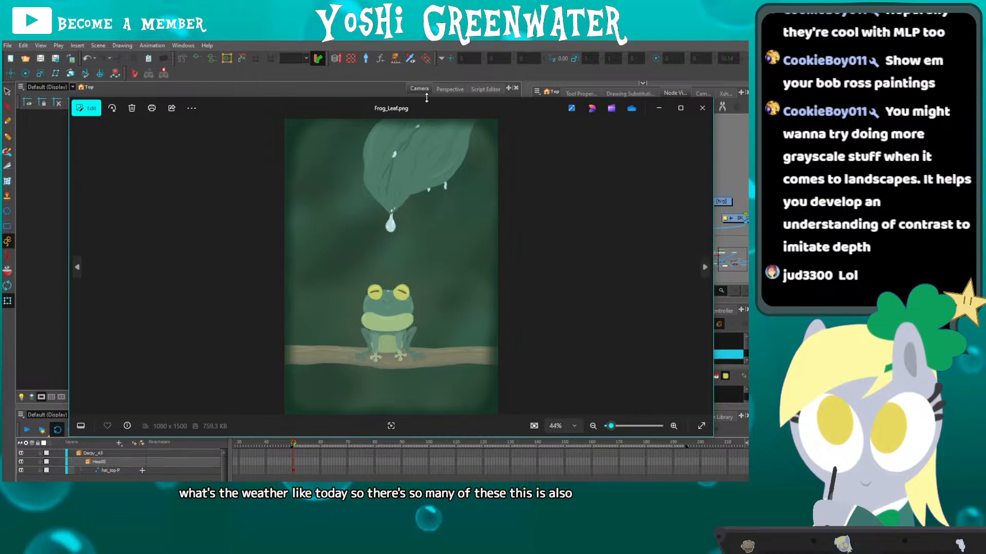
Bring Frog_Leaf.png back to the front, enlarge its window and examine the painting up close.
click(420, 92)
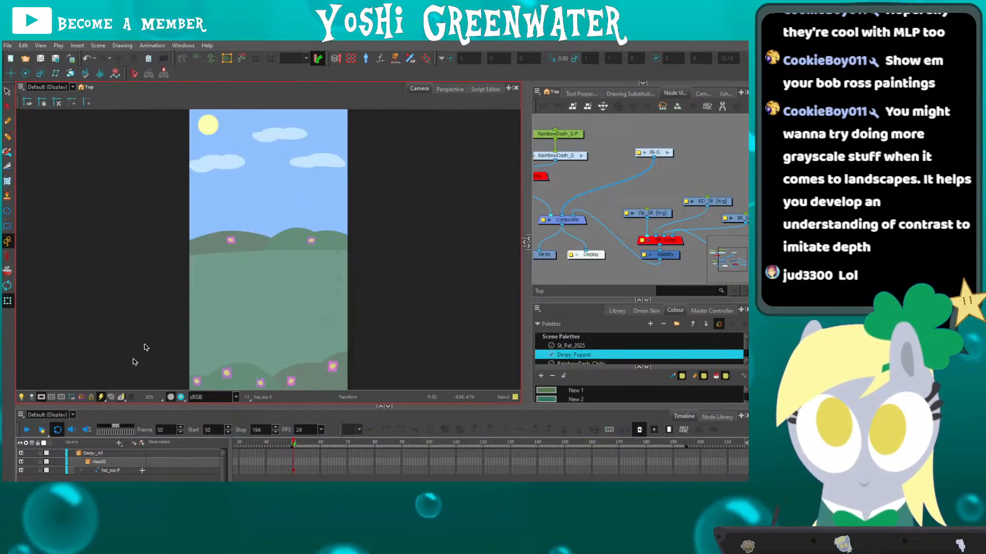
click(257, 490)
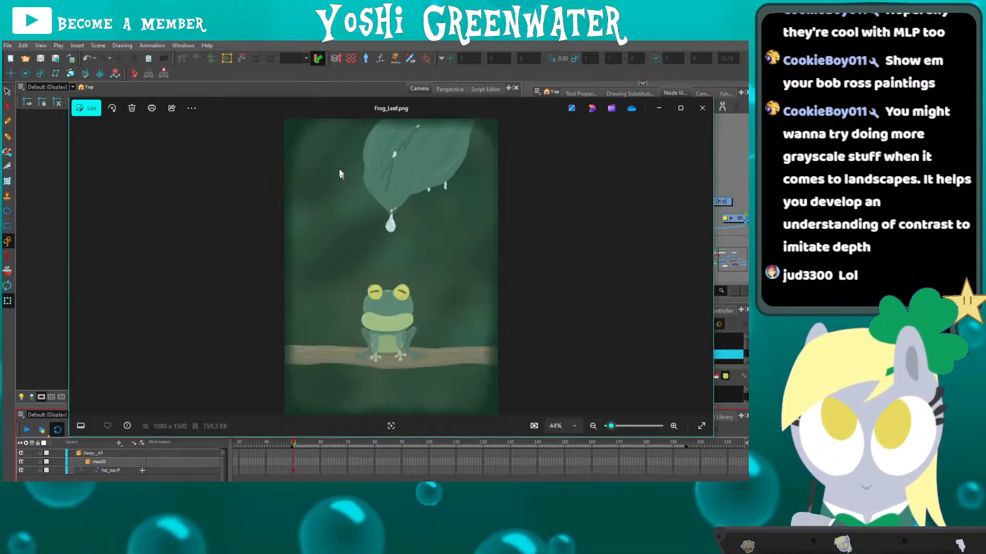
double_click(318, 102)
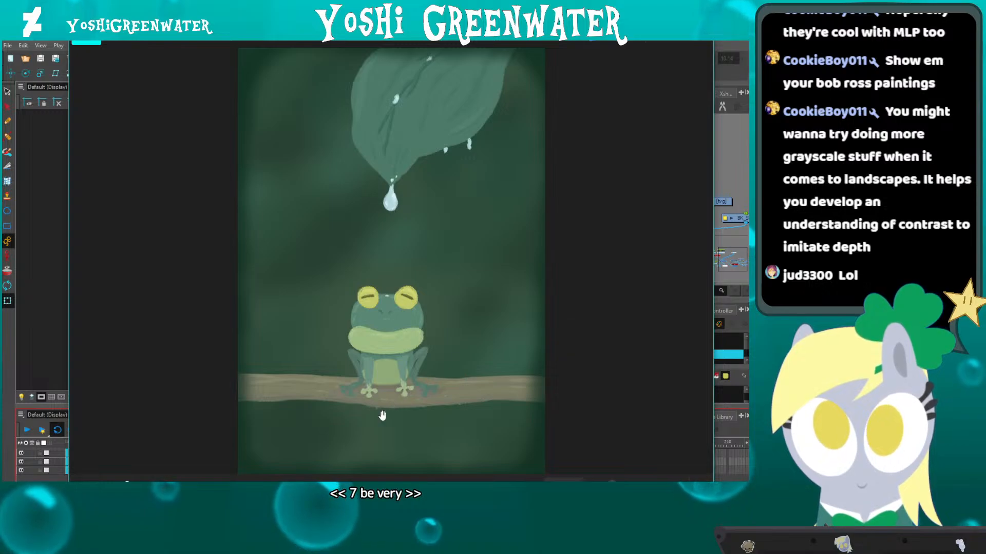
scroll(382, 416, up, 5)
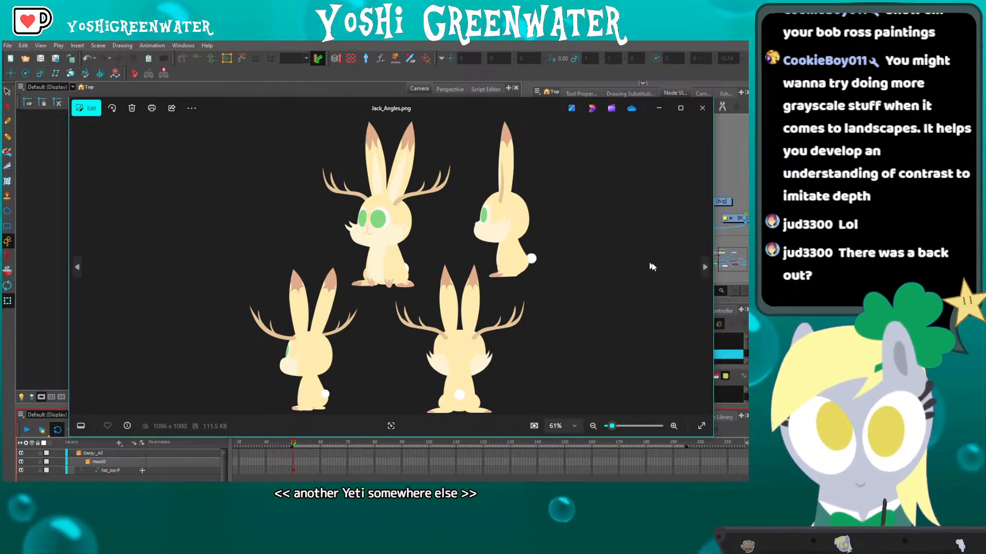
Browse the artwork images onward from Jack_Angles.png through Jackalope.png to the Lemon_Shark.gif, .mov and .mp4 versions.
click(703, 268)
click(703, 268)
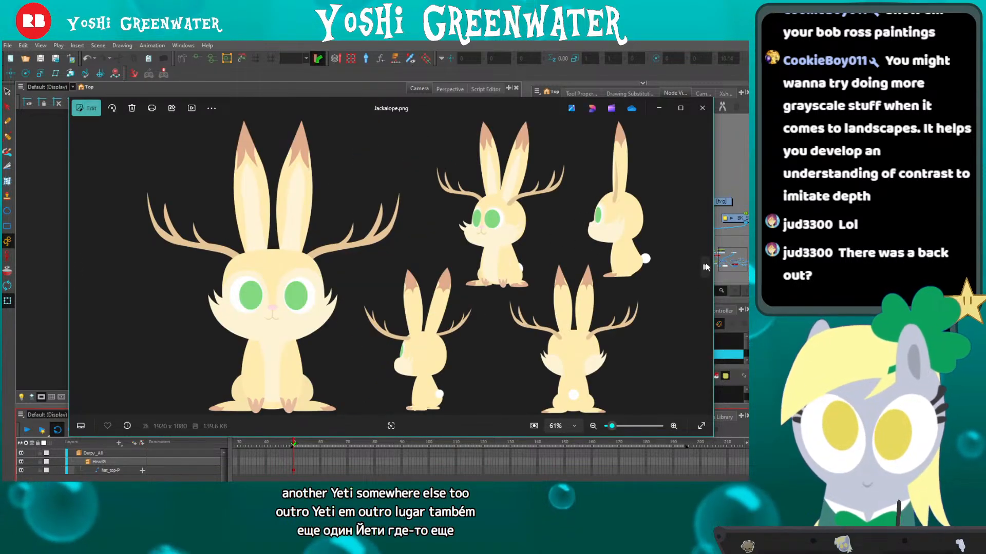
click(705, 268)
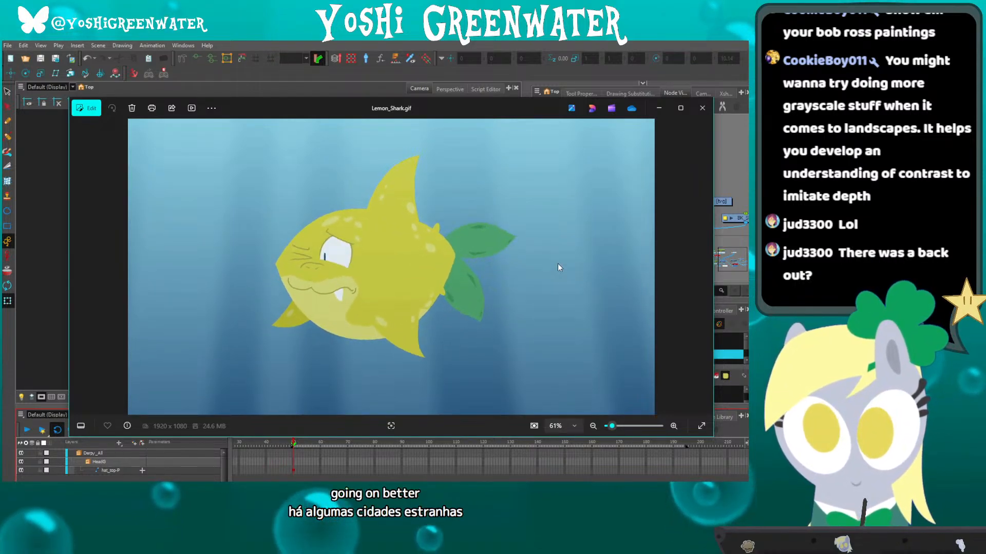
click(705, 266)
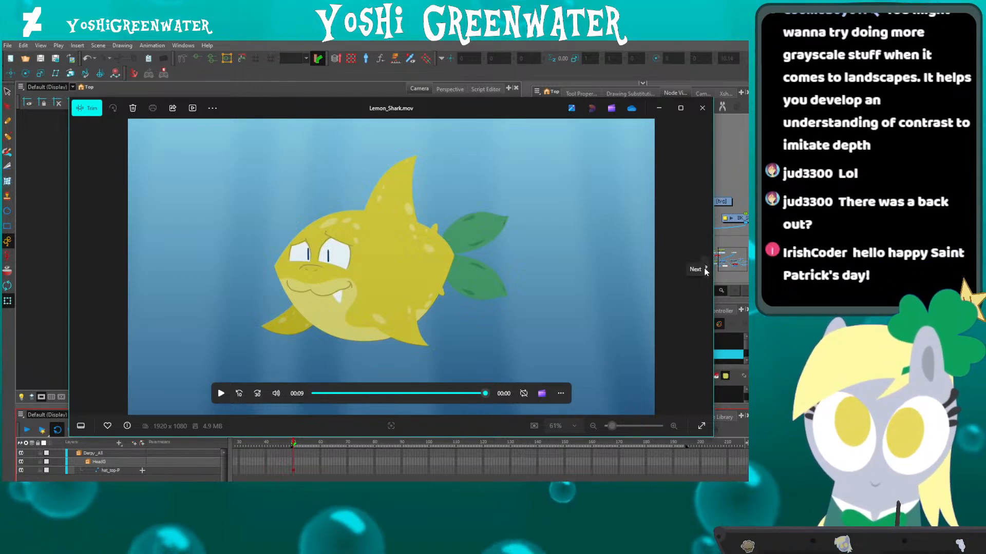
click(706, 267)
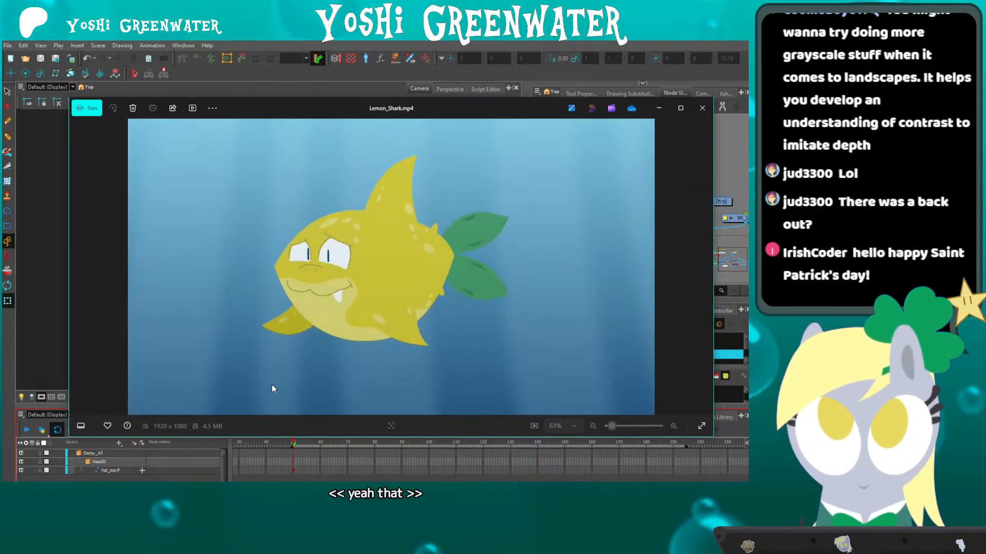
Pause Lemon_Shark.mp4, play the shark animation to its end, and go on to the next file.
mouse_move(272, 358)
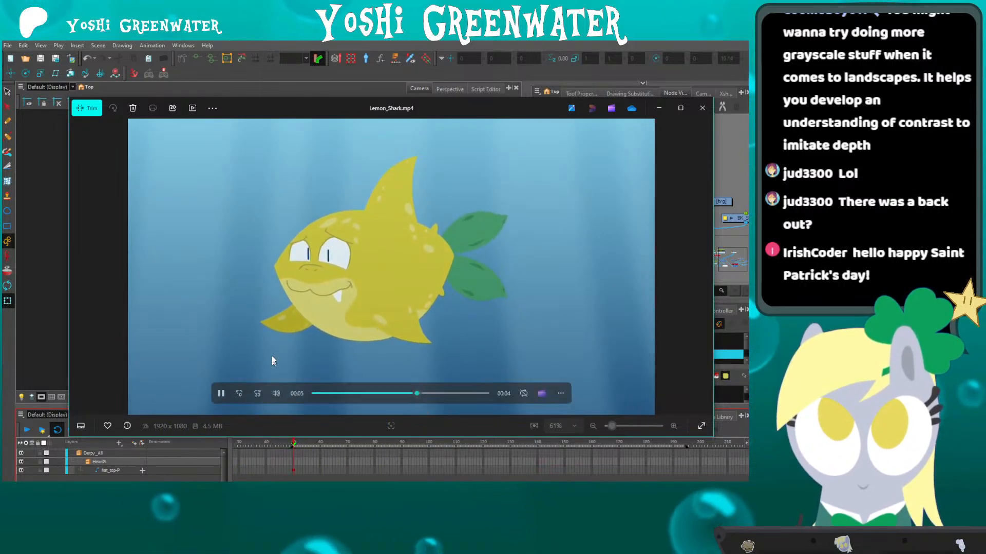
click(221, 399)
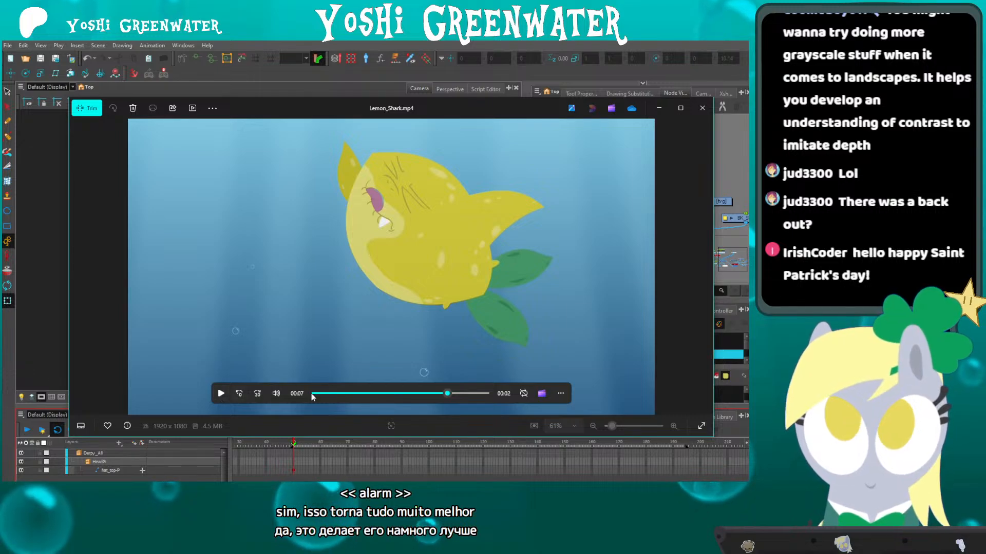
click(222, 393)
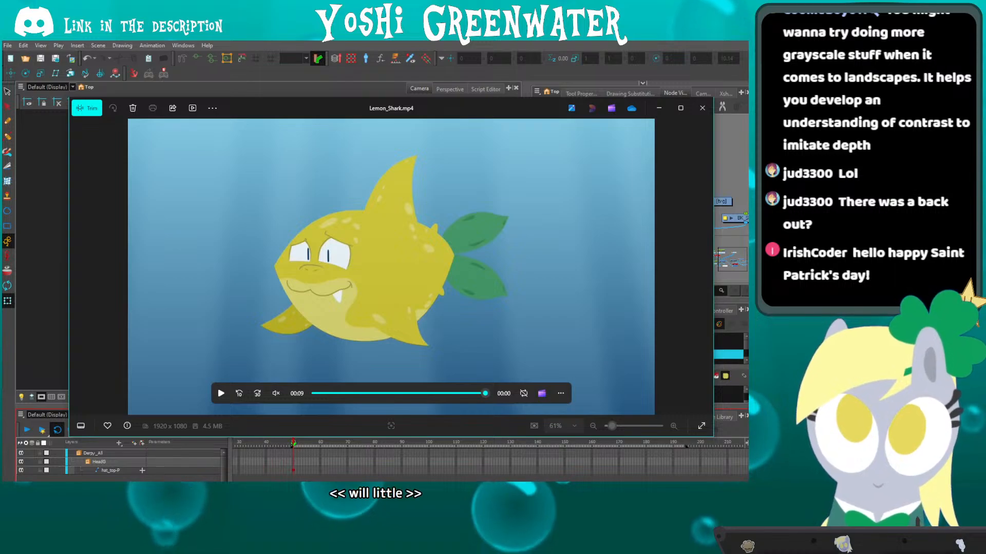
click(706, 267)
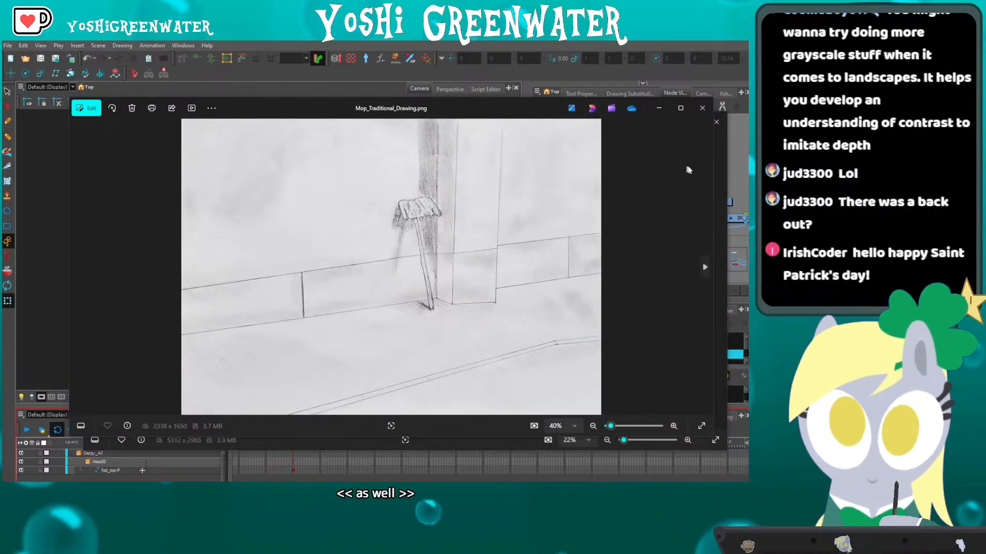
Resize and move the Mop_Traditional_Drawing.png and 20170901_172058.jpg windows so the drawing and its reference photo sit side by side for comparison.
drag(714, 172, 366, 172)
drag(440, 121, 502, 106)
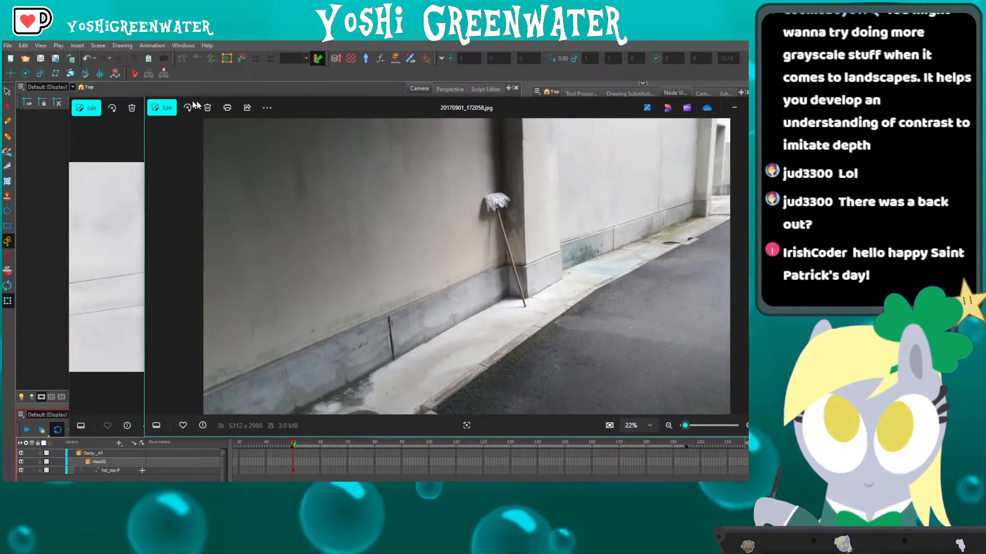
mouse_move(142, 143)
mouse_down()
mouse_move(432, 143)
mouse_move(351, 143)
mouse_up()
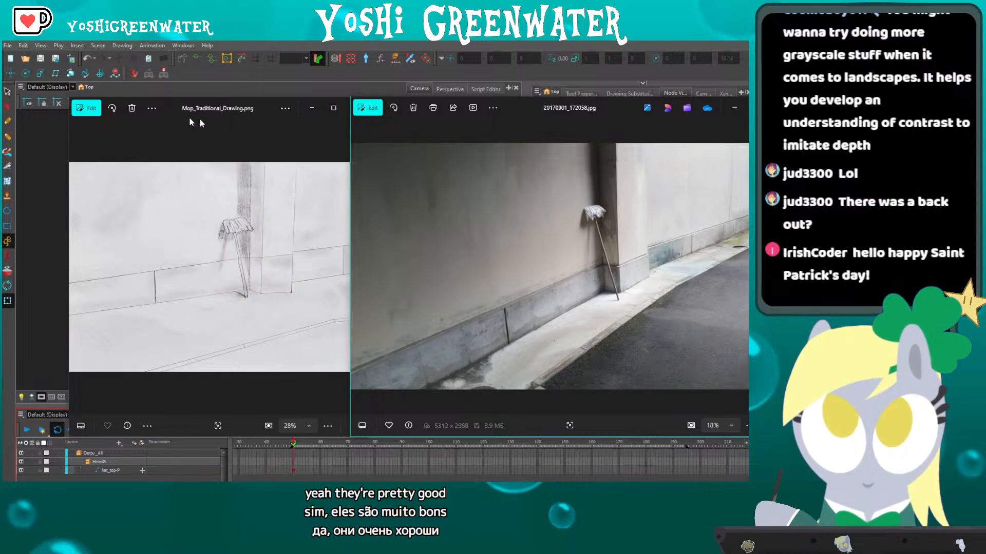
drag(165, 105, 133, 105)
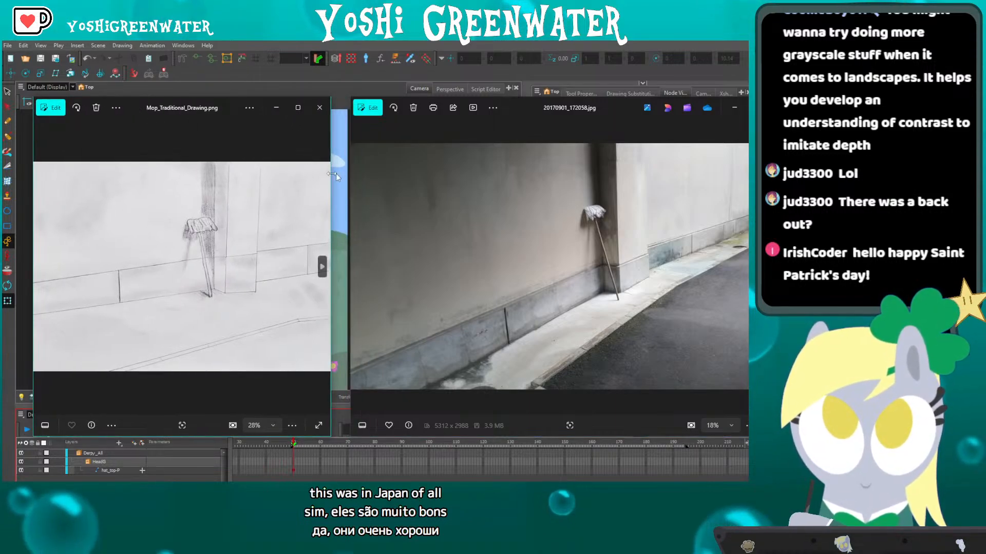
drag(332, 171, 350, 171)
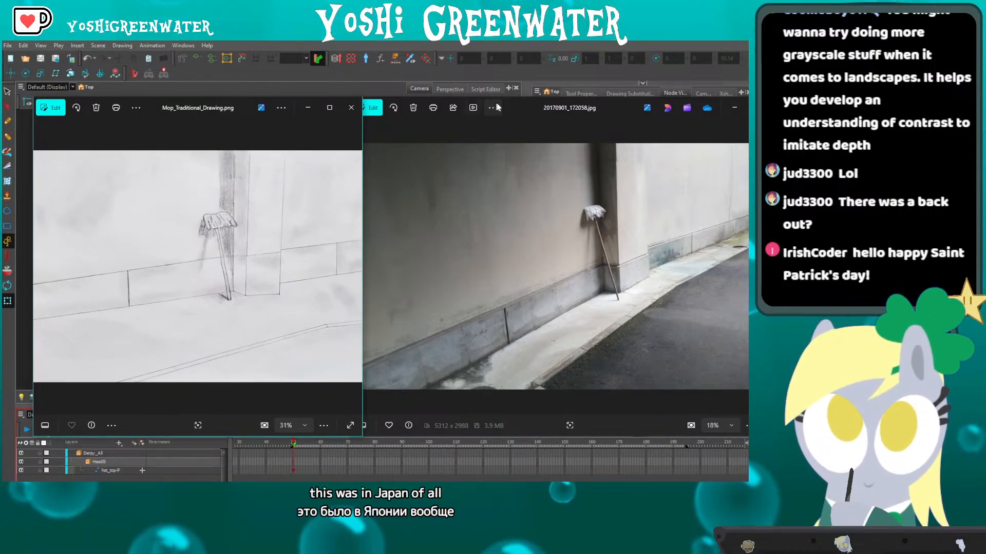
drag(520, 109, 512, 109)
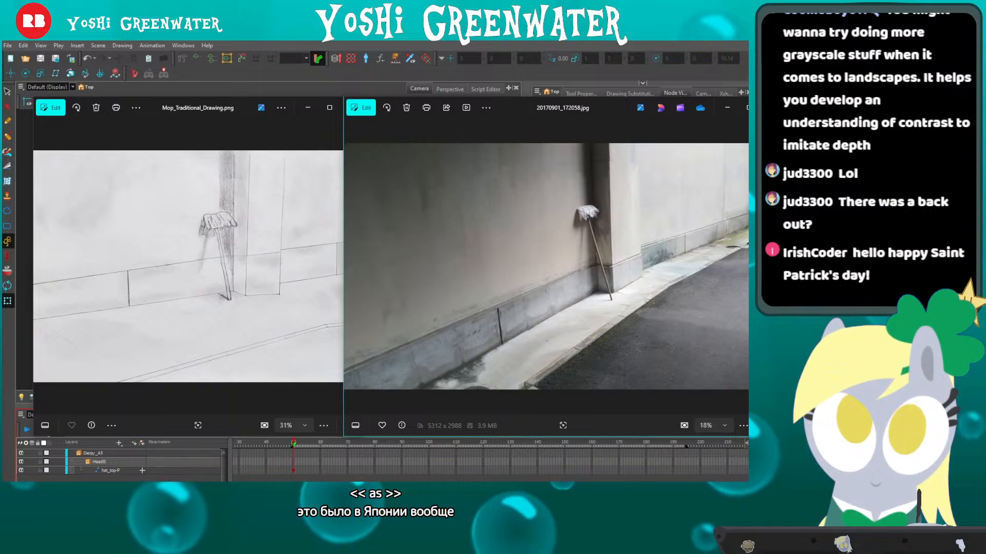
drag(783, 200, 752, 201)
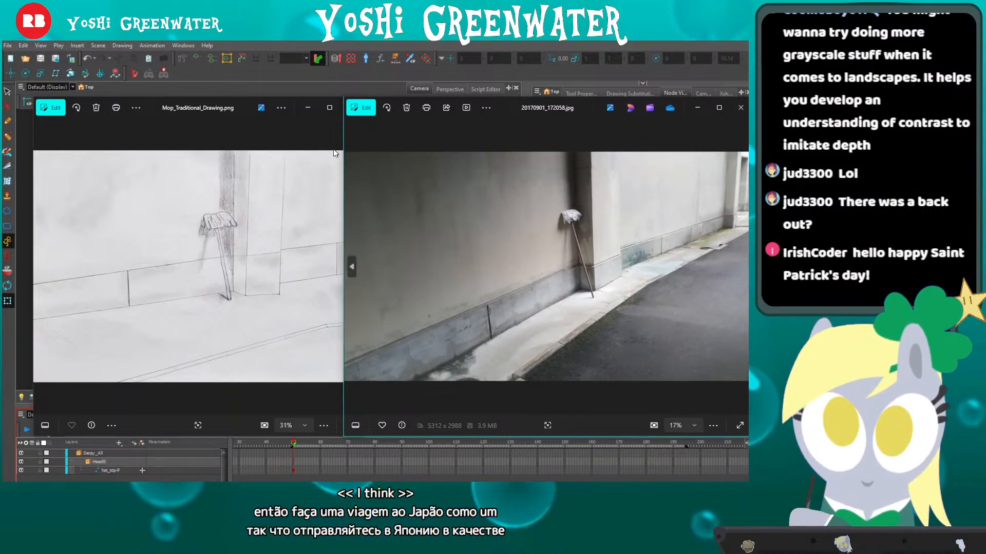
drag(239, 106, 229, 109)
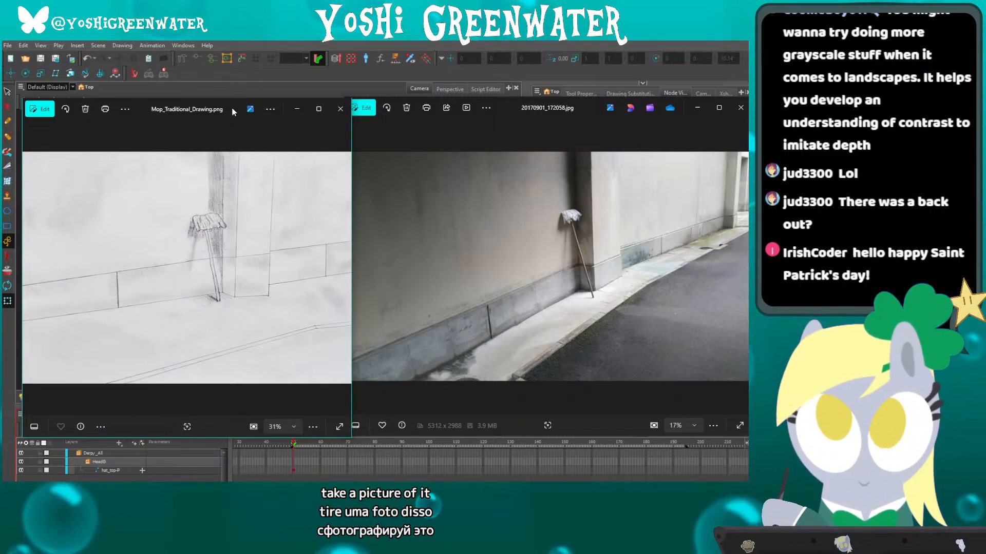
drag(233, 111, 227, 112)
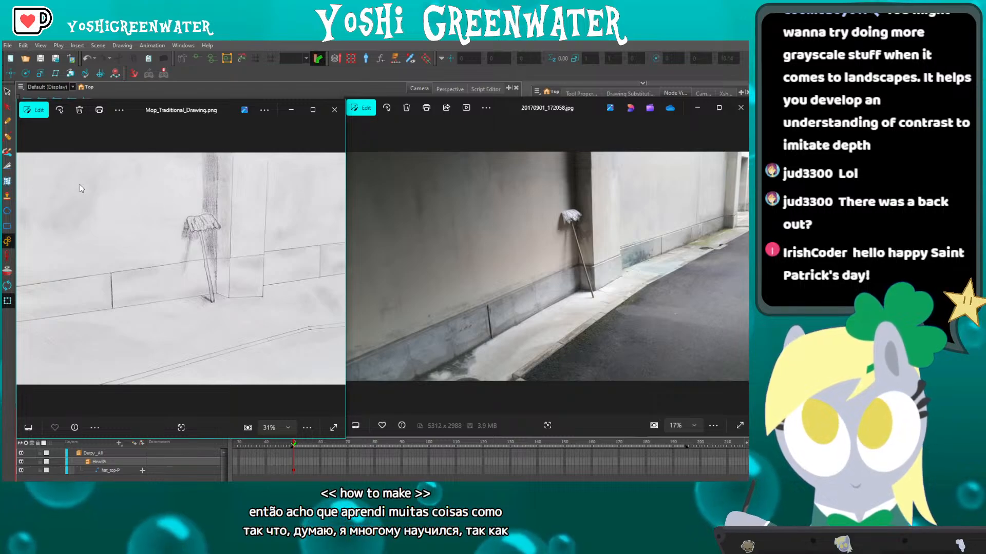
Examine the wall shading and ledge lines in Mop_Traditional_Drawing.png up close, and close both the drawing and its reference photo.
scroll(85, 200, up, 3)
scroll(86, 175, up, 2)
drag(105, 197, 134, 224)
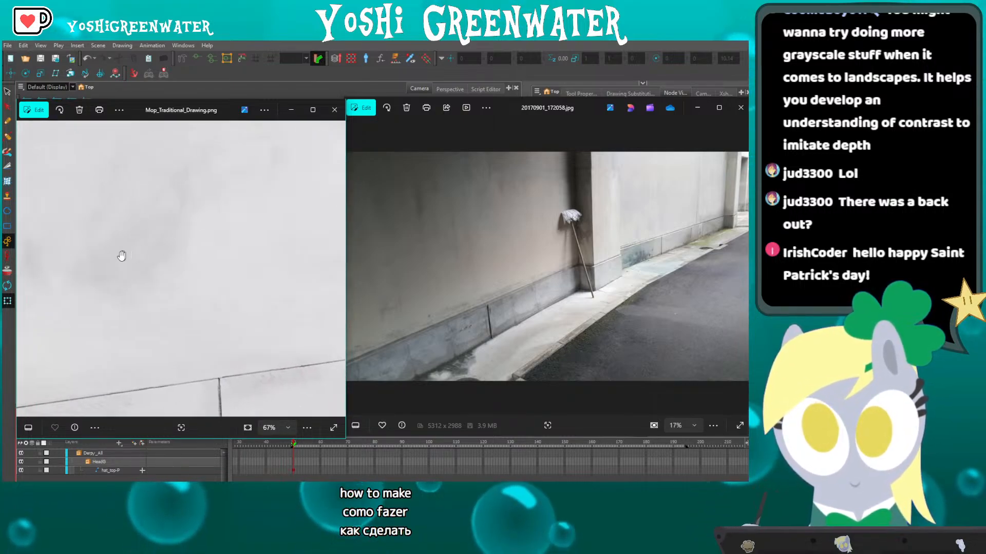
drag(193, 312, 163, 222)
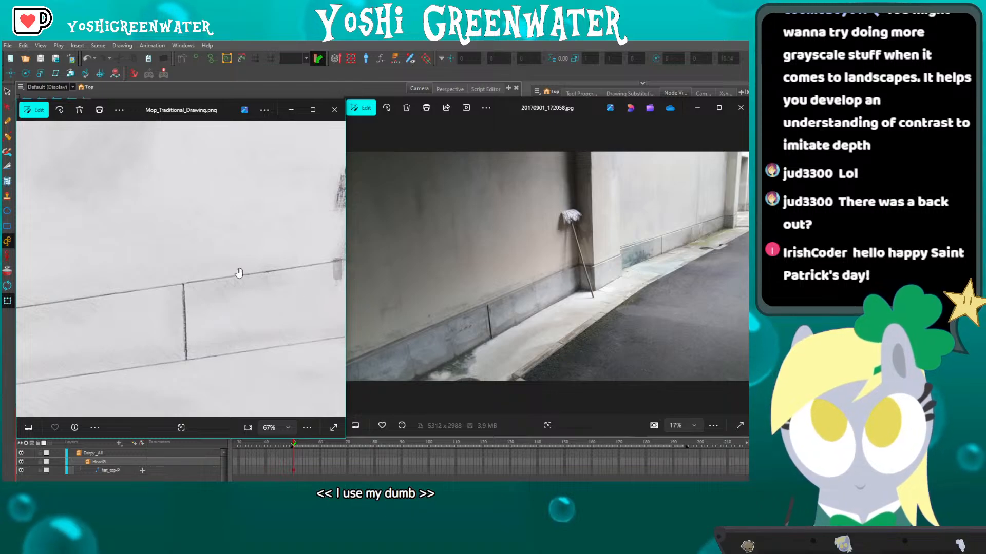
scroll(239, 272, down, 4)
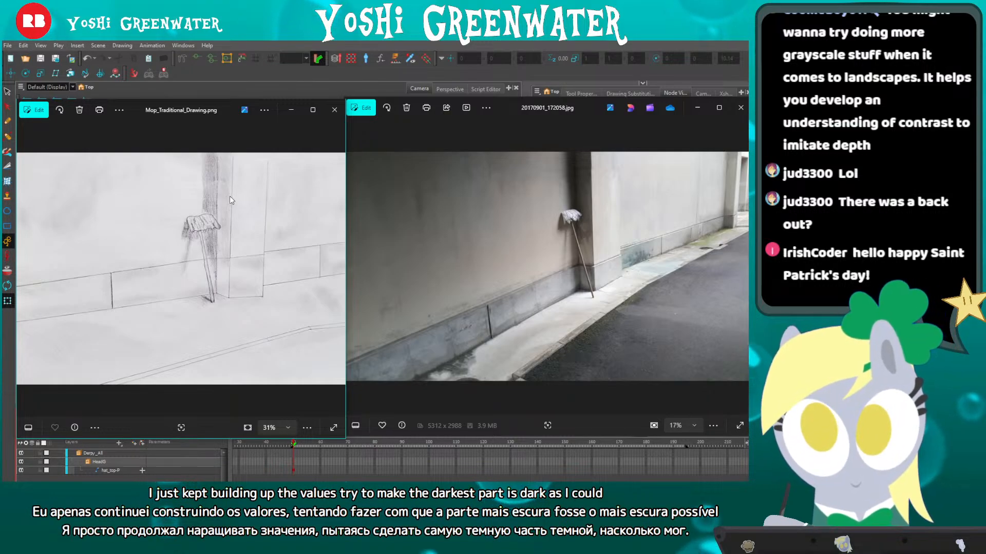
click(334, 110)
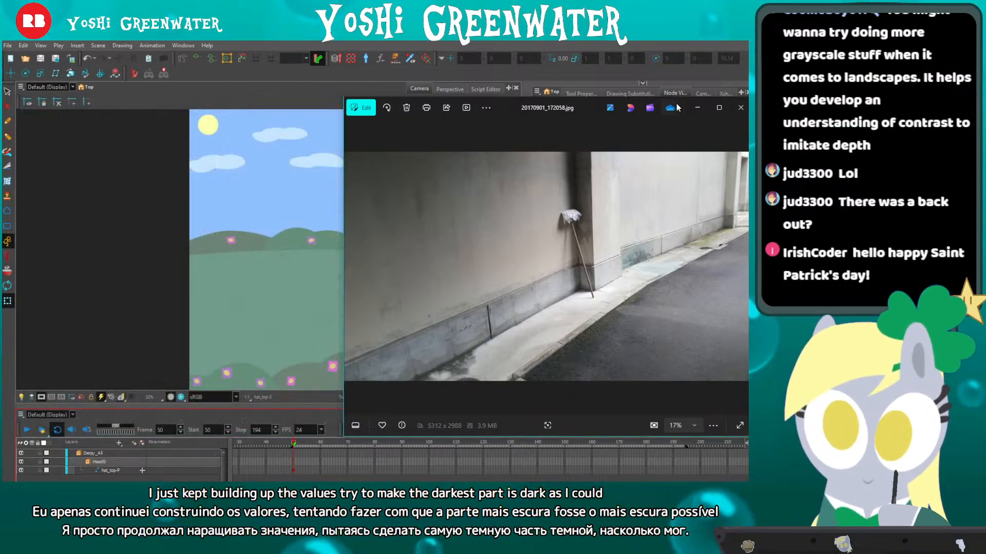
click(740, 107)
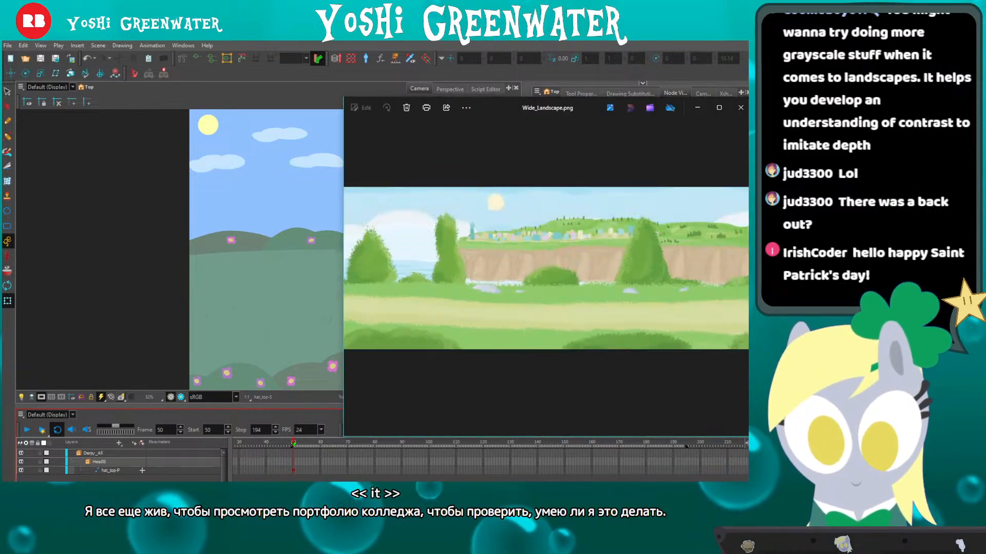
Enlarge the Wide_Landscape.png window and reposition it so the whole painting fits on screen.
drag(499, 107, 375, 107)
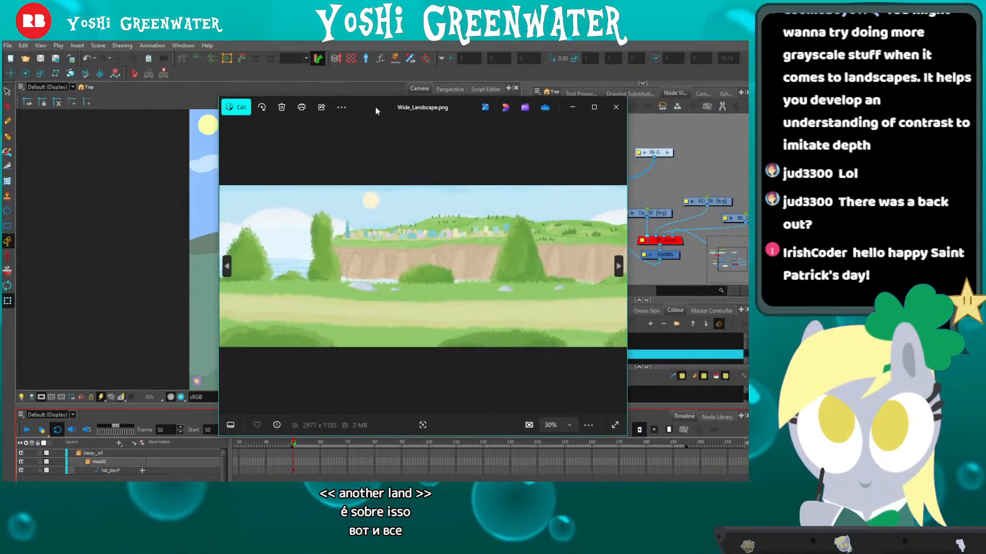
drag(220, 98, 23, 47)
drag(217, 62, 304, 89)
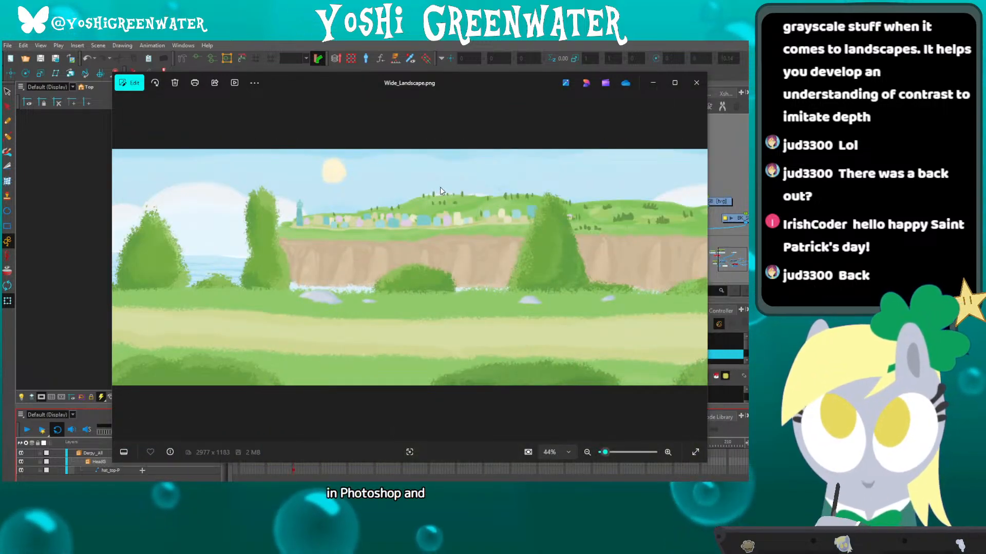
Examine the lighthouse, village, trees and sea in Wide_Landscape.png up close and close the painting.
scroll(316, 223, up, 3)
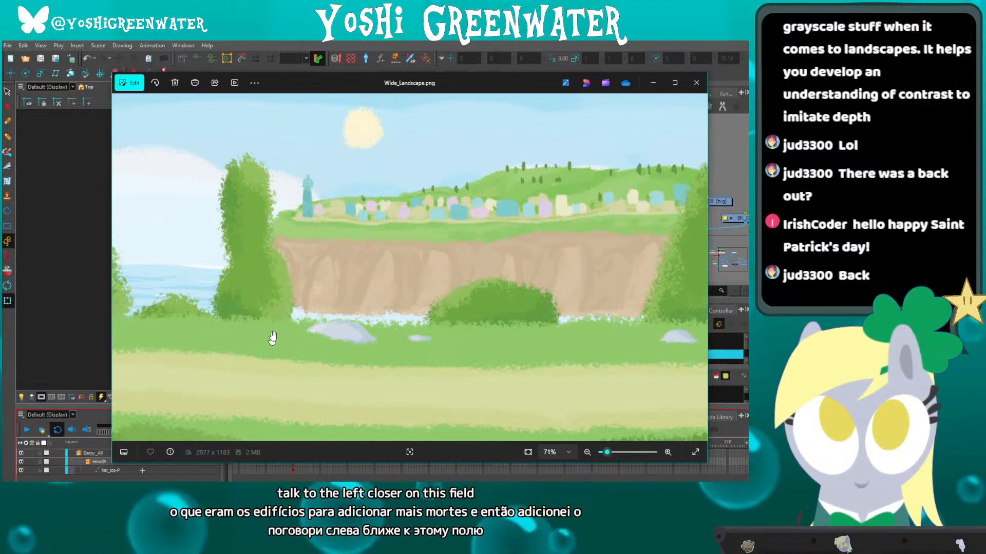
scroll(316, 242, up, 5)
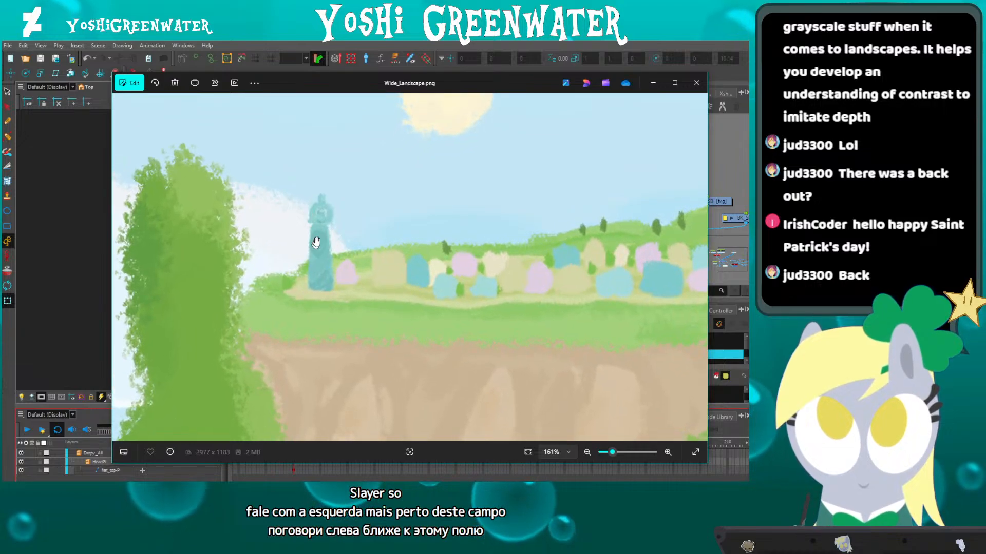
scroll(313, 239, down, 6)
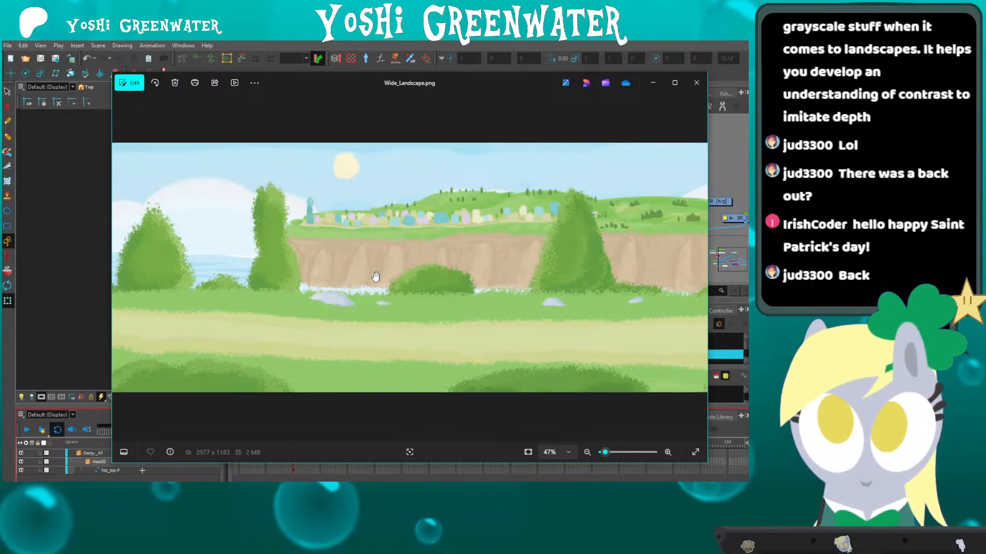
scroll(421, 247, up, 5)
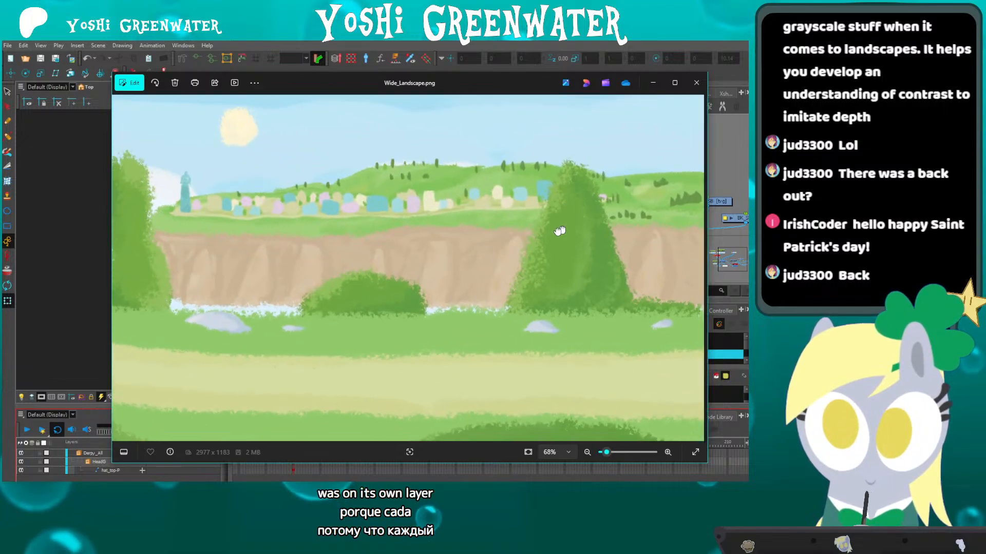
drag(449, 220, 466, 245)
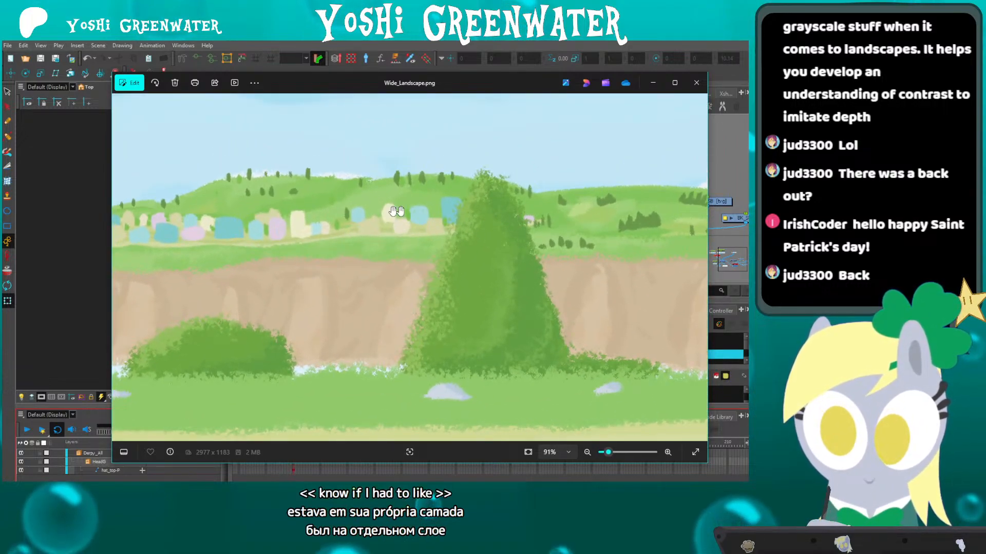
drag(228, 227, 562, 157)
drag(290, 225, 507, 246)
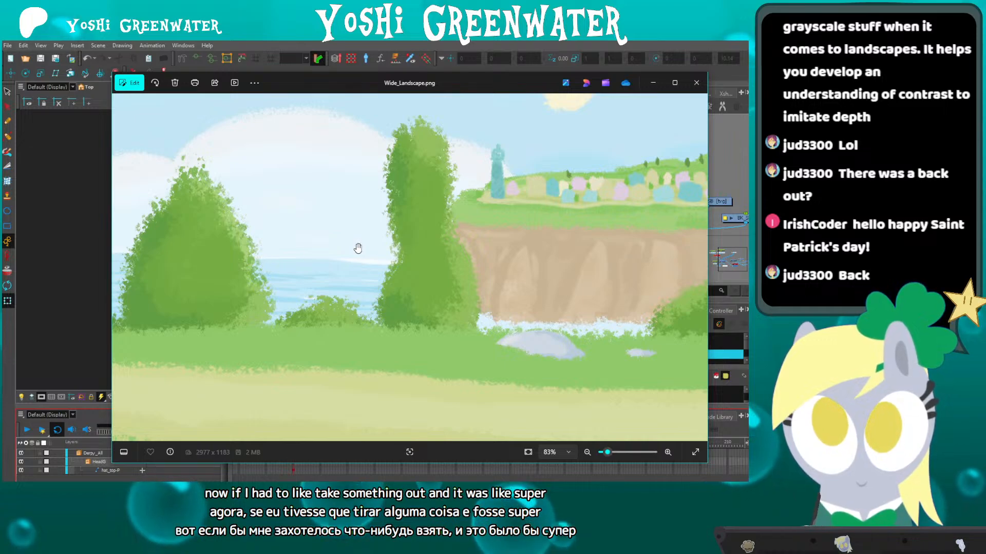
scroll(355, 246, down, 4)
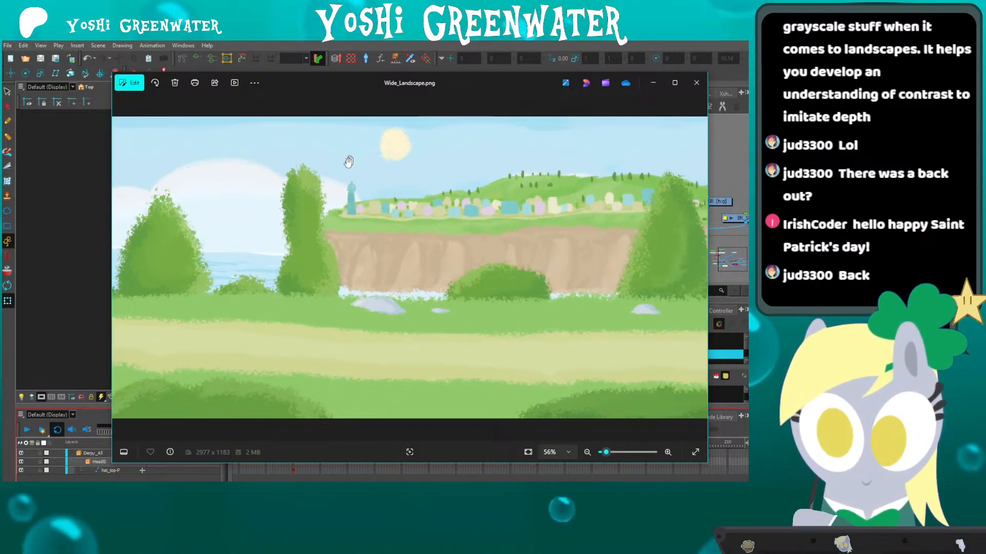
scroll(348, 190, down, 2)
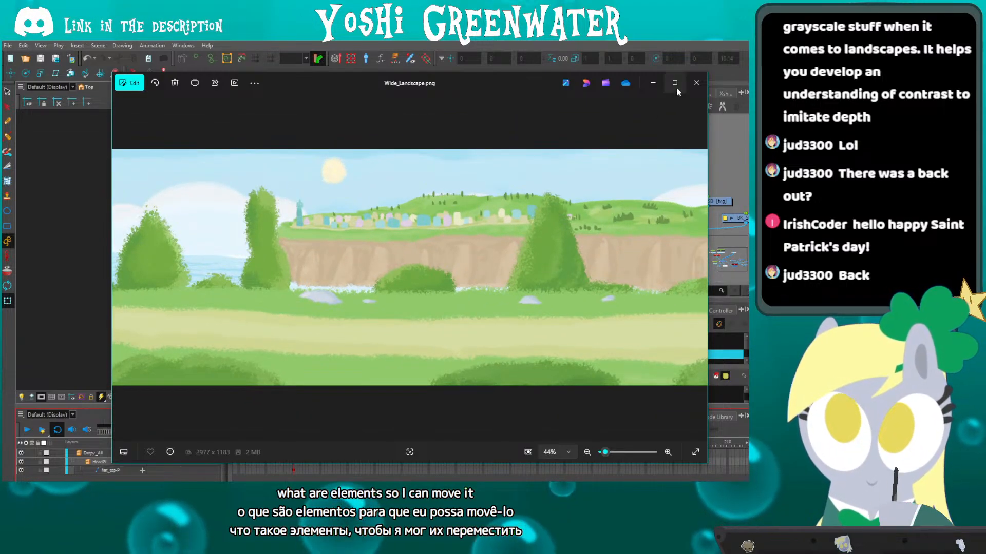
click(696, 83)
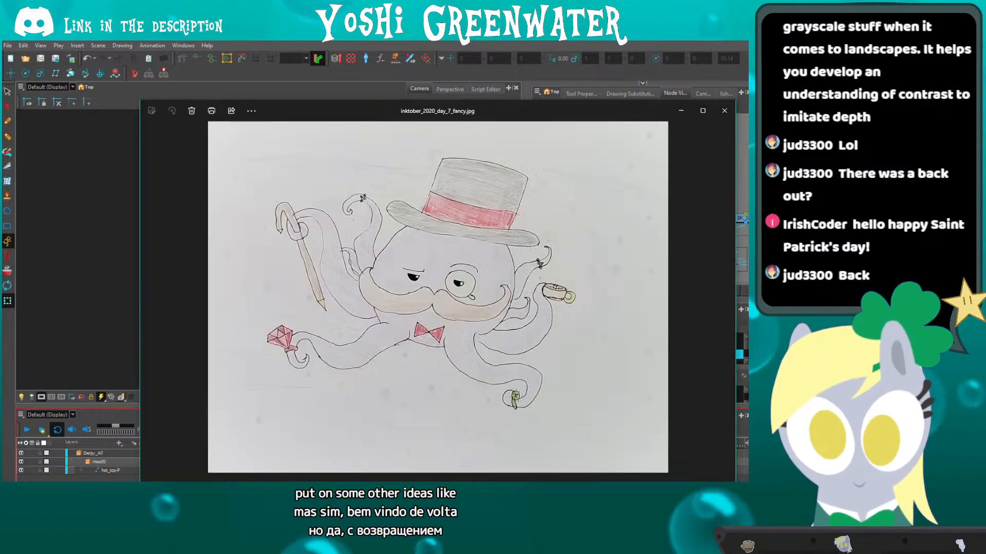
Bring inktober_2020_day_7_fancy.jpg fully into view and close it, and widen the Snake_Castle_Far.png window.
drag(381, 111, 355, 86)
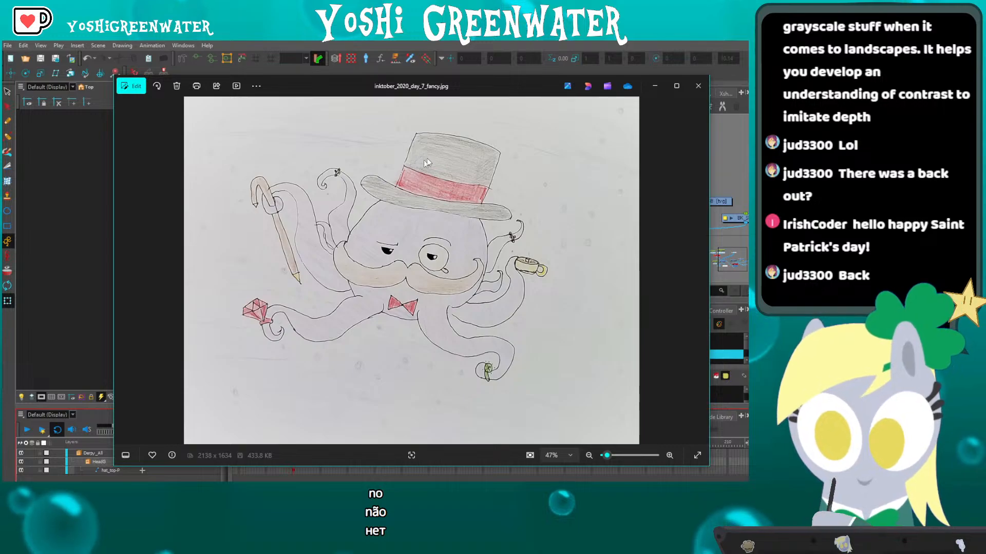
click(696, 85)
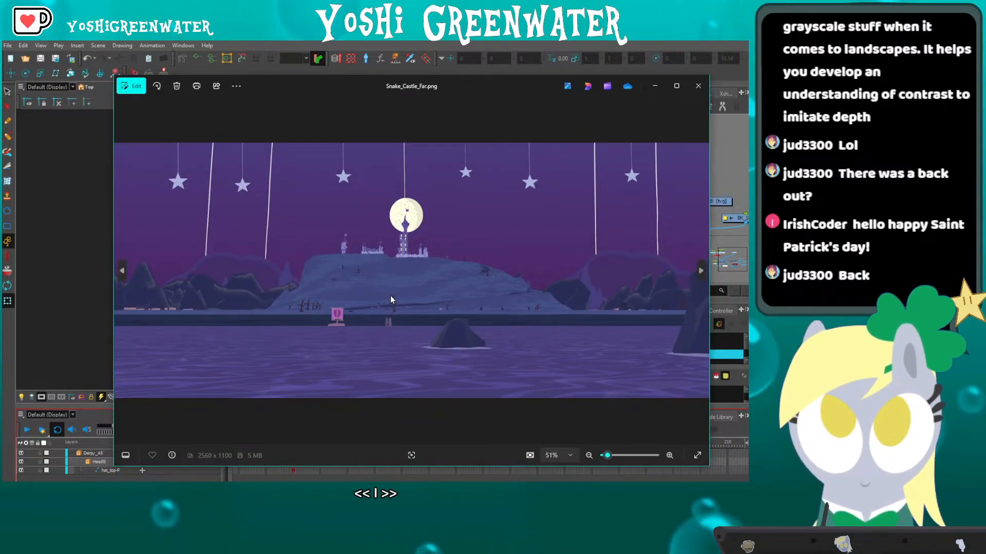
drag(707, 195, 740, 196)
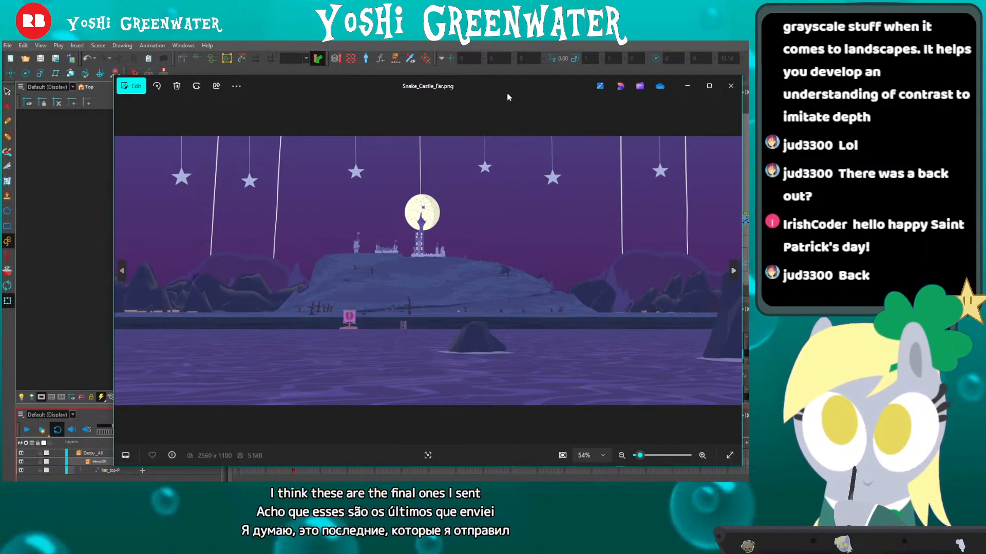
Reposition and widen the Snake_Castle_Far.png window, and bring up the castle moat painting that follows it.
drag(503, 92, 474, 91)
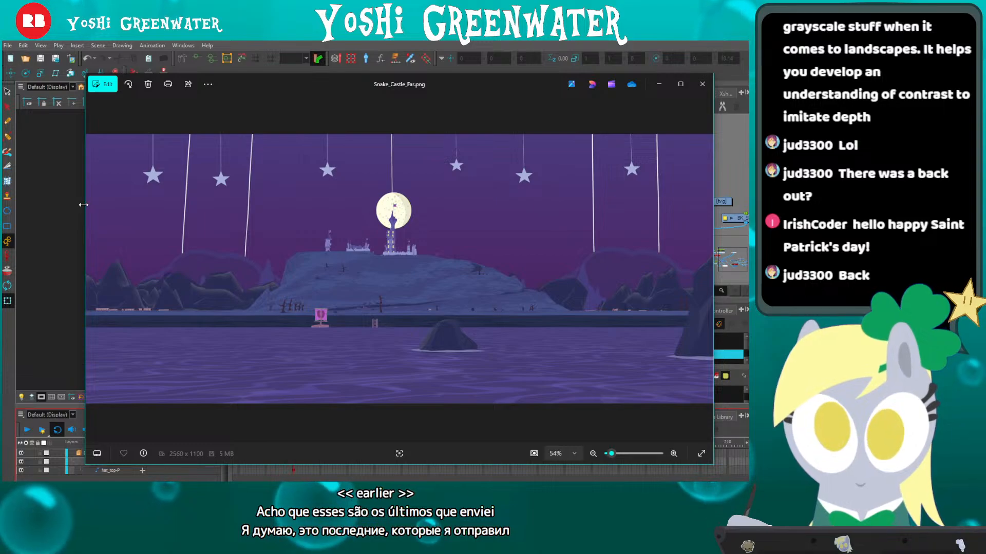
drag(84, 204, 51, 207)
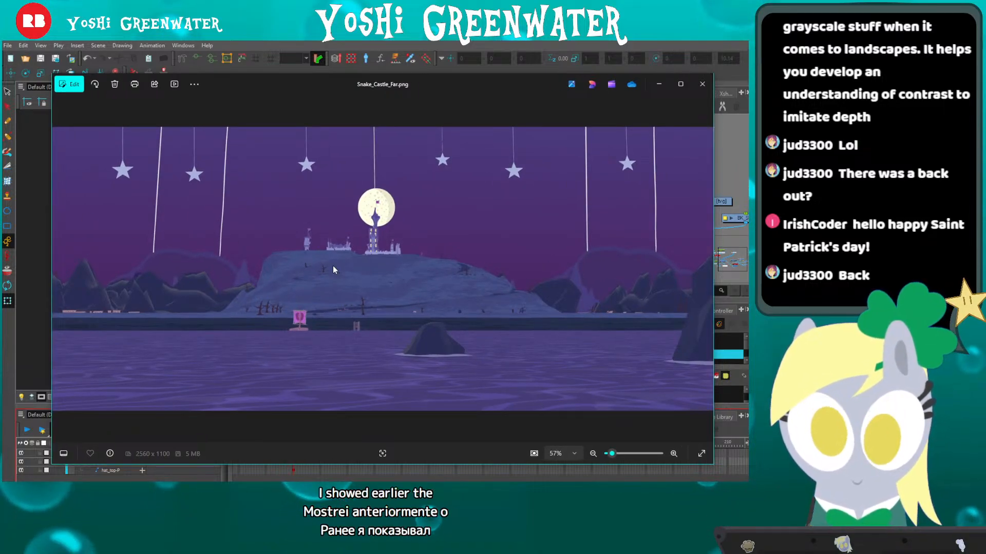
key(Right)
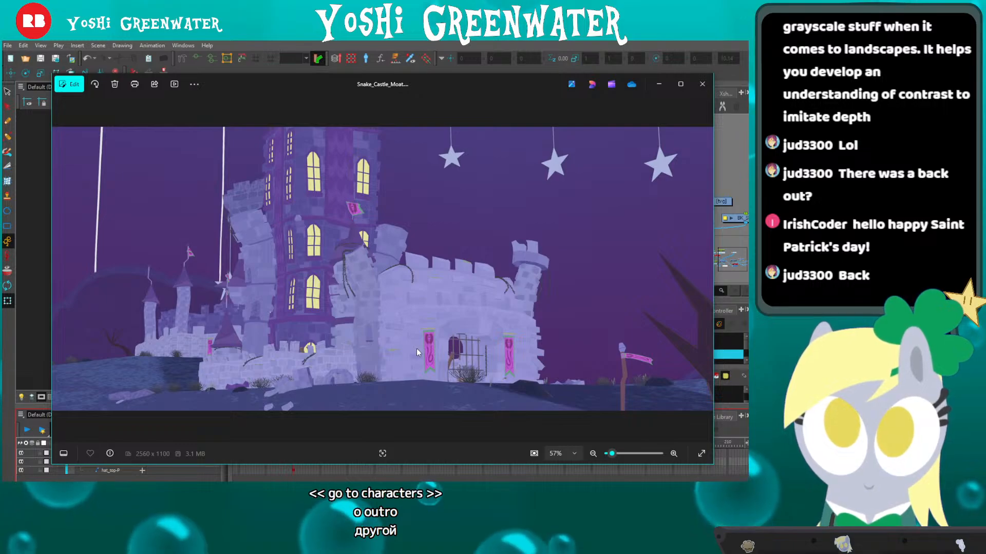
Examine the snake banner and barred gate in the castle moat painting up close, and return to the full image.
scroll(417, 349, up, 4)
scroll(413, 311, up, 2)
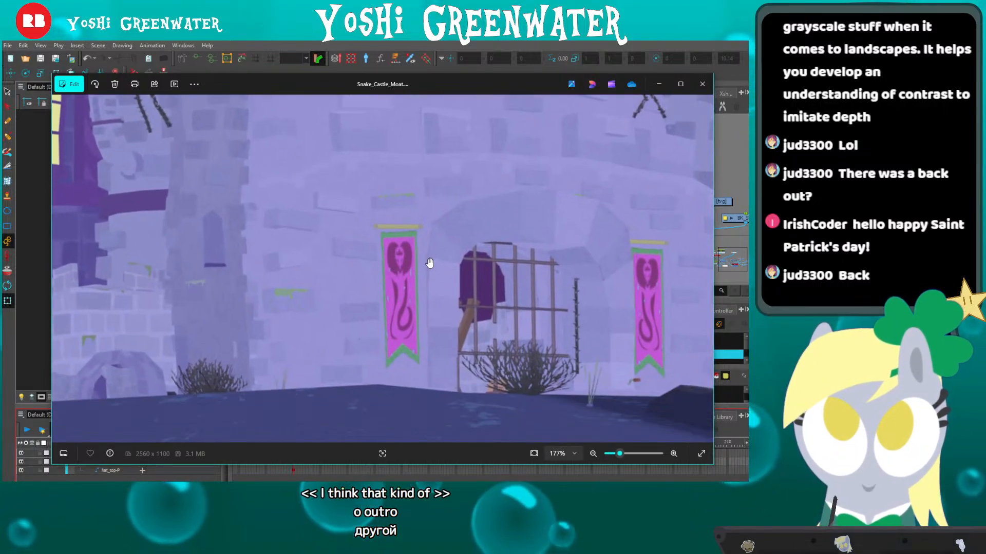
scroll(401, 224, up, 2)
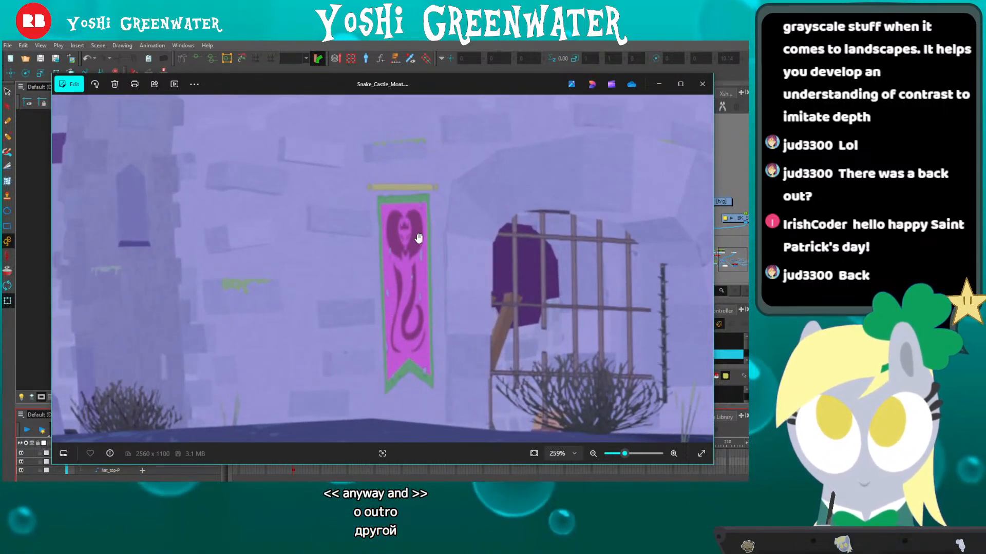
scroll(420, 239, up, 2)
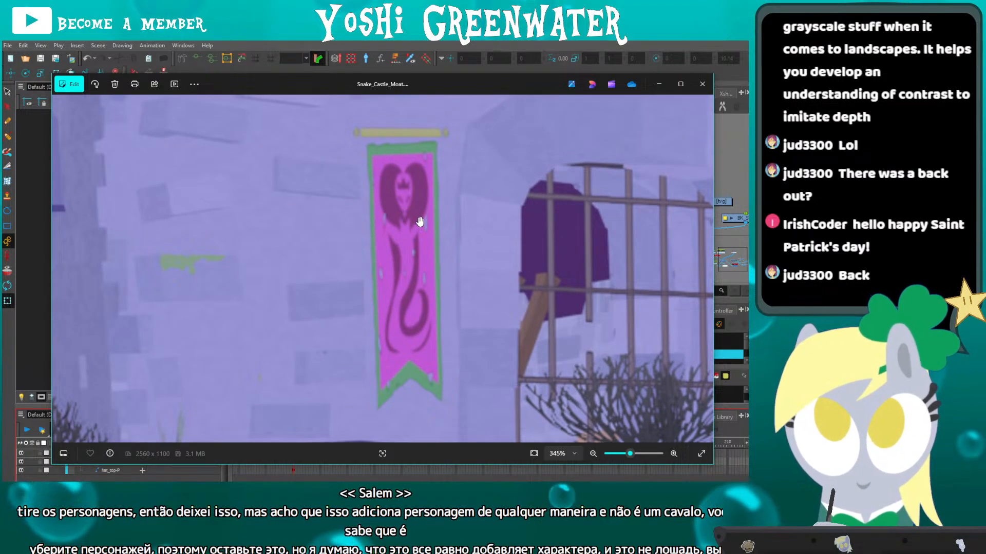
scroll(416, 237, down, 4)
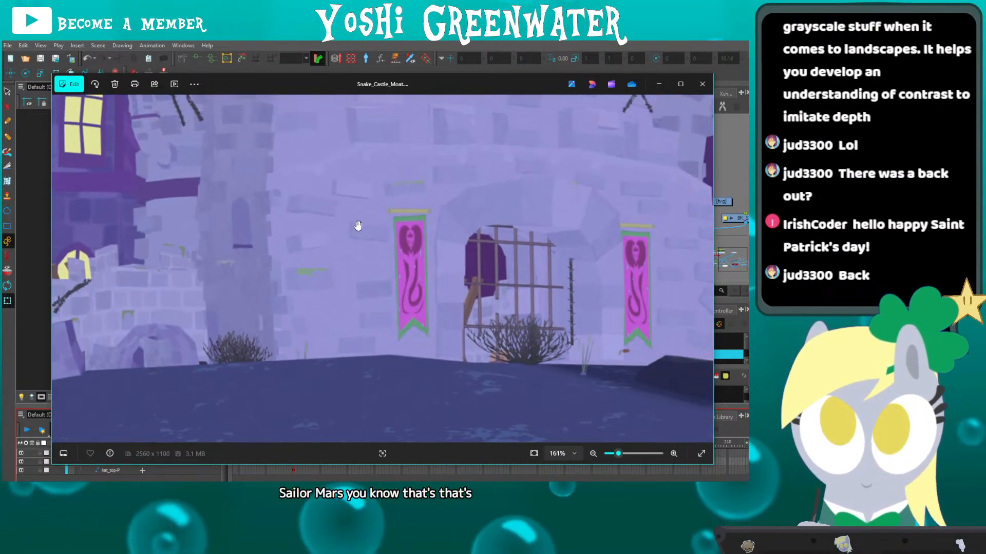
scroll(437, 281, down, 5)
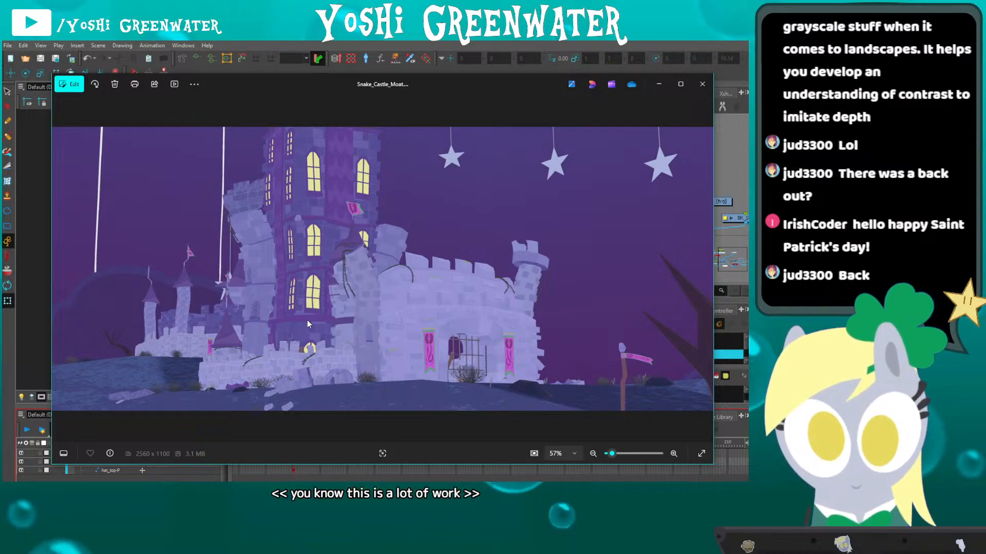
Examine the castle's front wall, towers and outer ruins up close, and close the painting.
scroll(307, 323, up, 5)
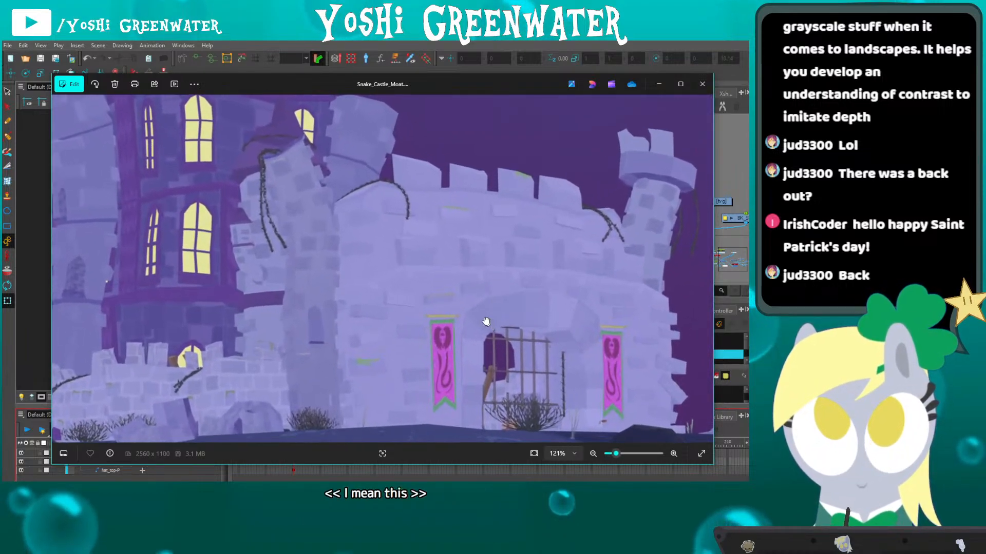
drag(487, 321, 451, 302)
scroll(398, 282, down, 2)
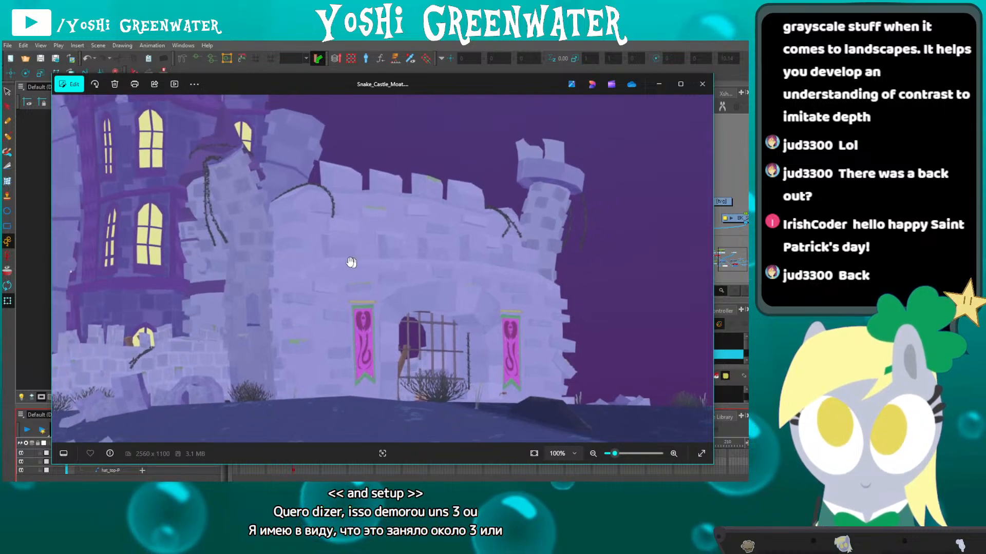
drag(330, 260, 404, 257)
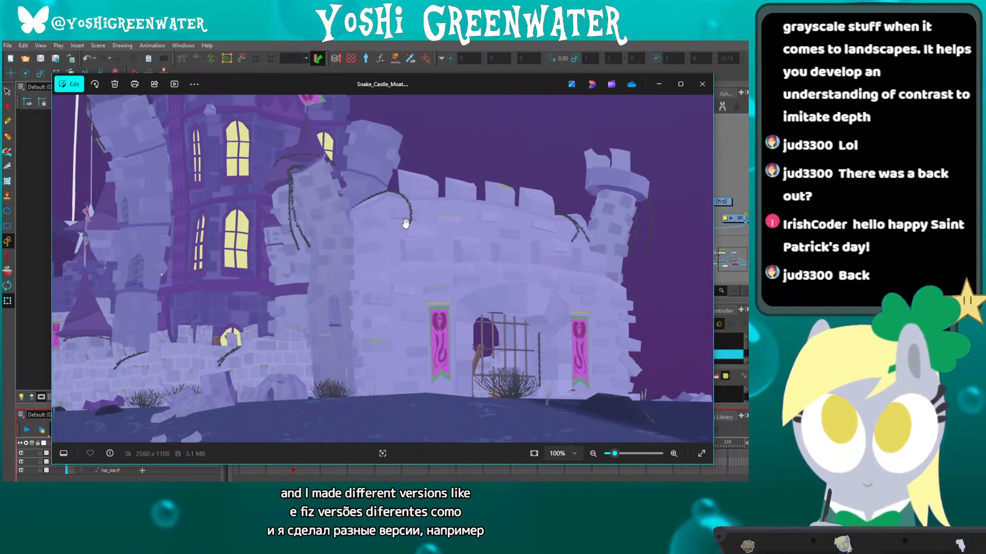
drag(410, 224, 553, 241)
drag(384, 264, 469, 245)
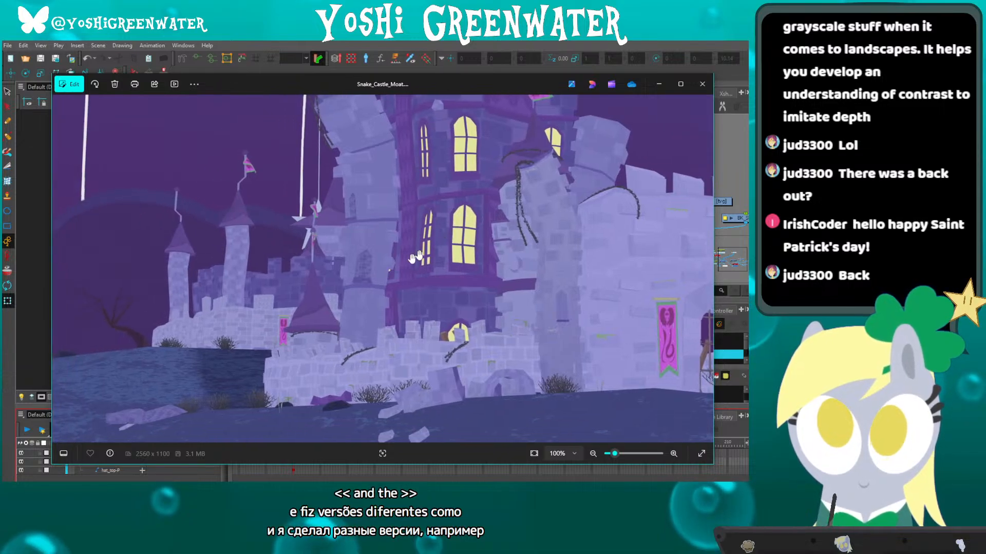
drag(365, 310, 376, 347)
scroll(376, 347, down, 4)
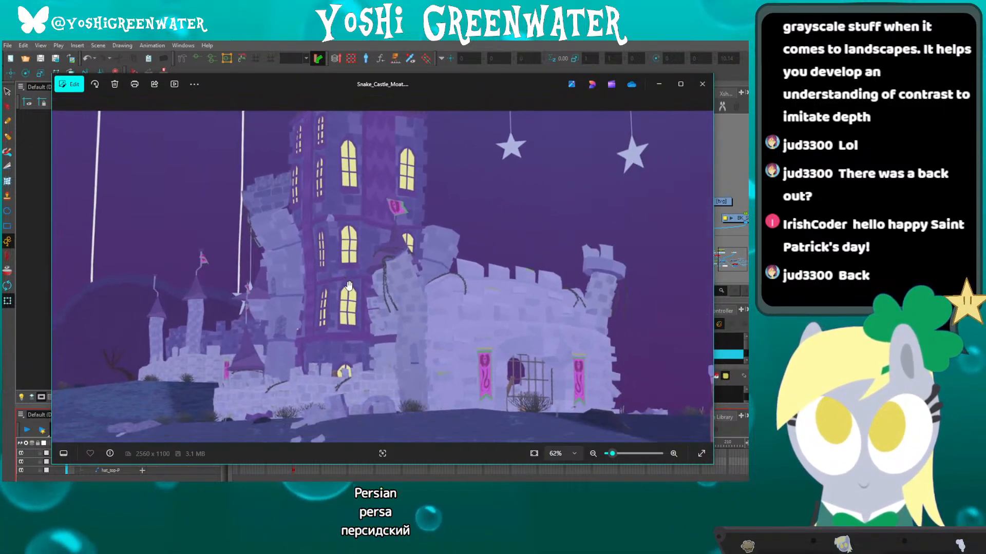
click(702, 84)
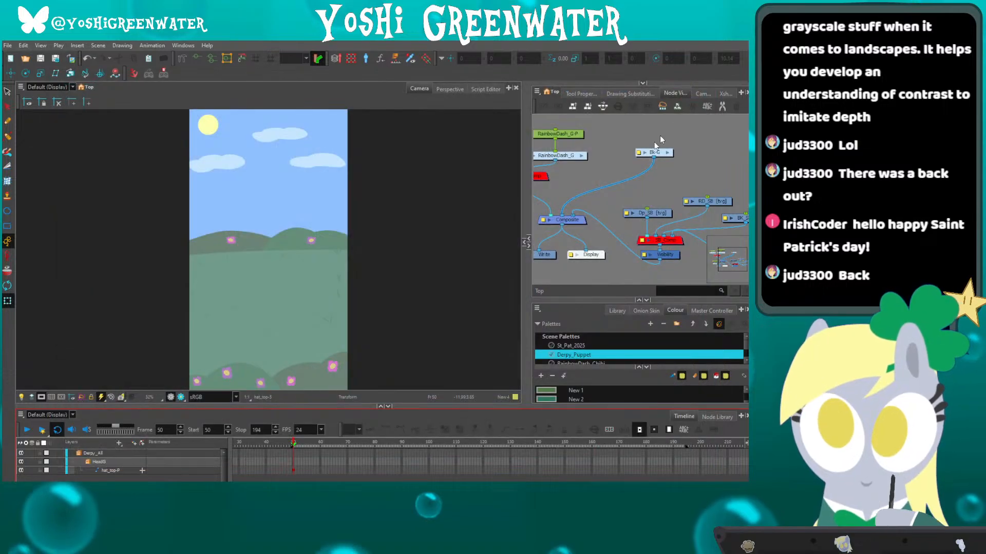
scroll(576, 181, down, 1)
drag(556, 197, 654, 193)
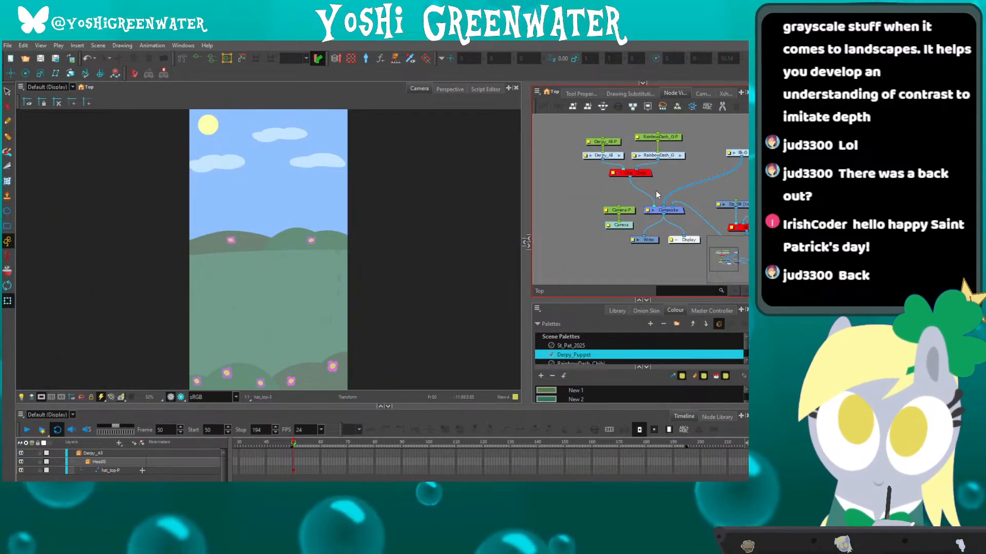
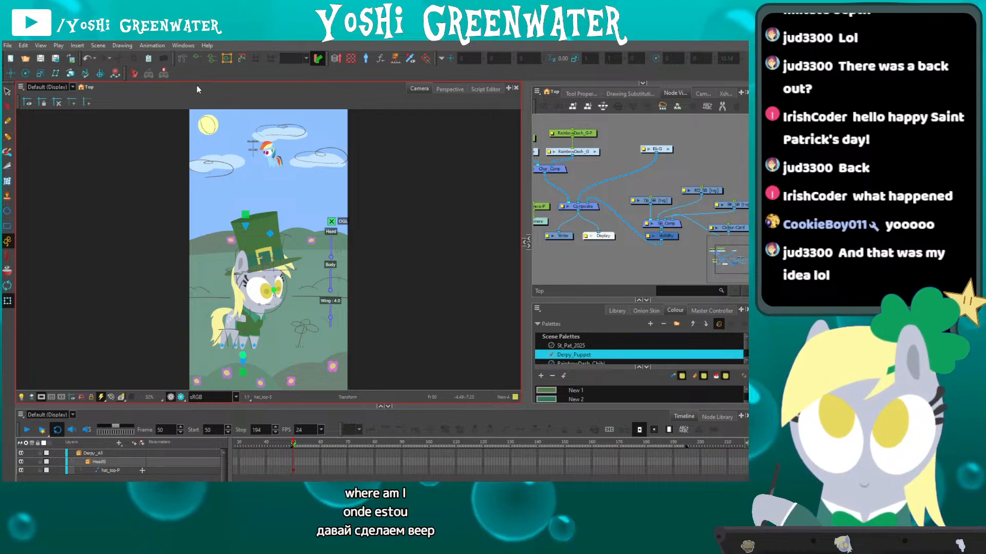
Nudge the grey pony's green hat forward in depth so it sits in front of the storyboard sketch lines.
drag(203, 280, 246, 242)
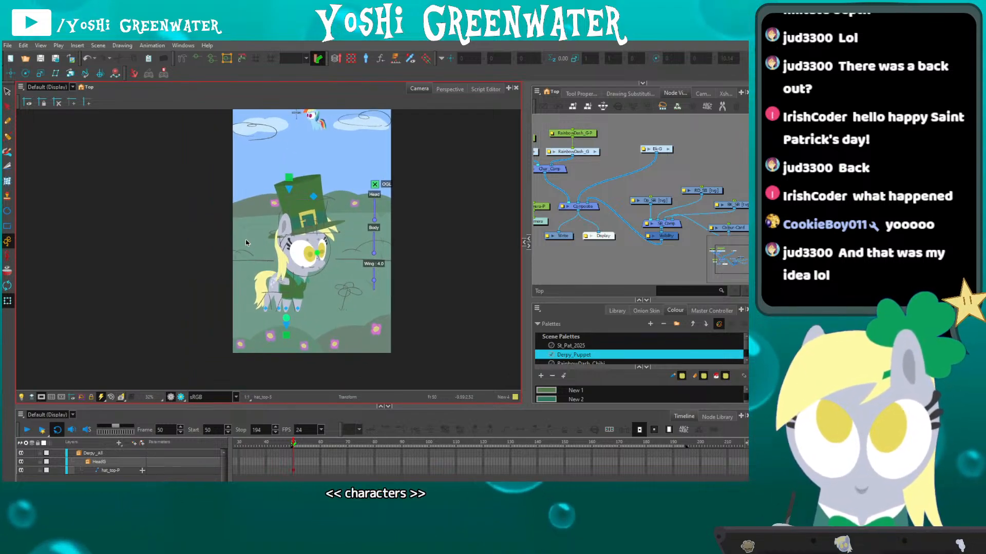
scroll(293, 203, up, 4)
click(265, 212)
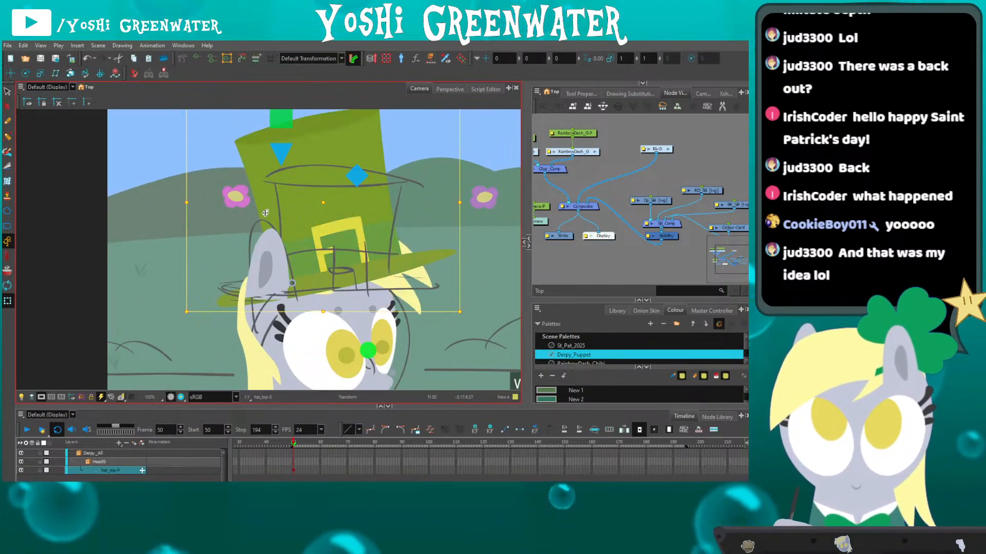
key(alt+Down)
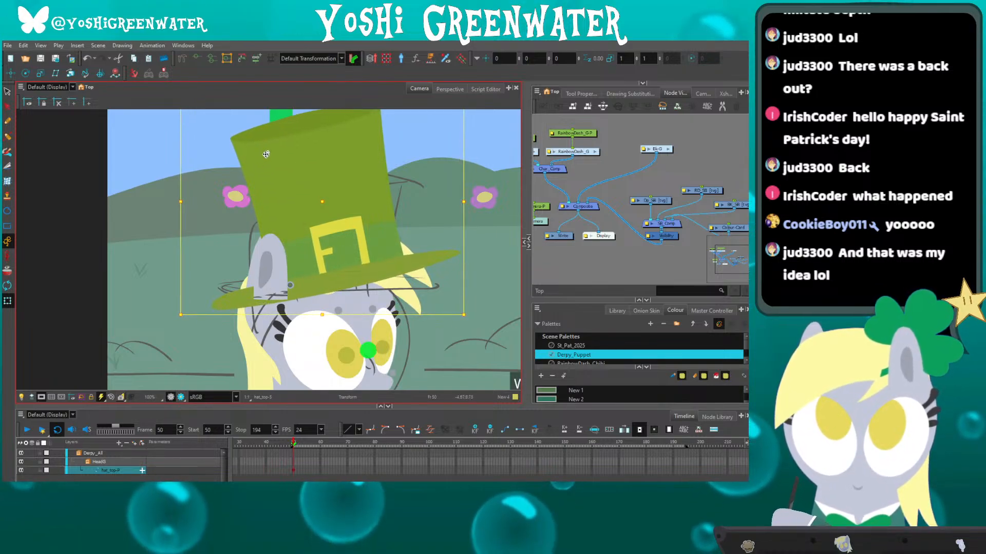
key(alt+Up)
key(alt+Down)
click(261, 290)
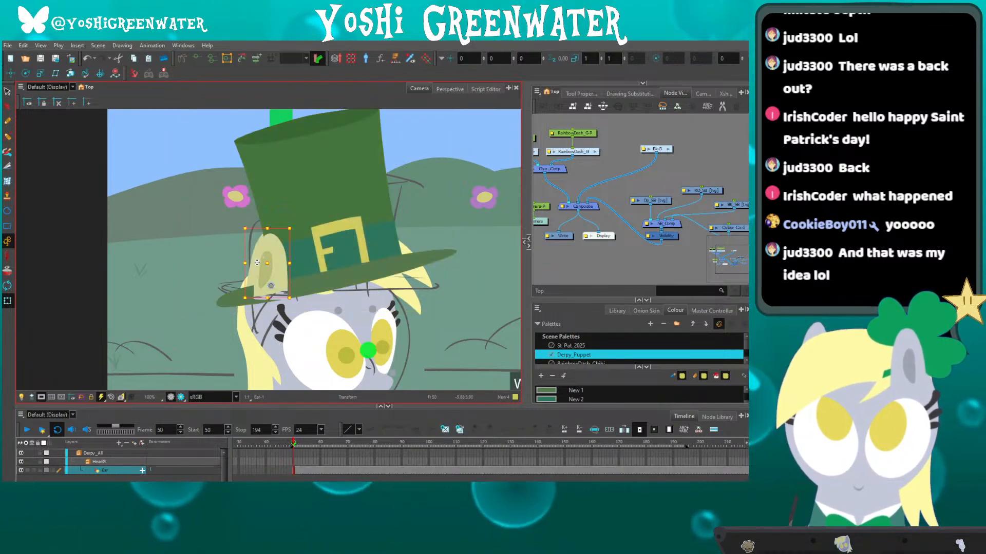
key(Delete)
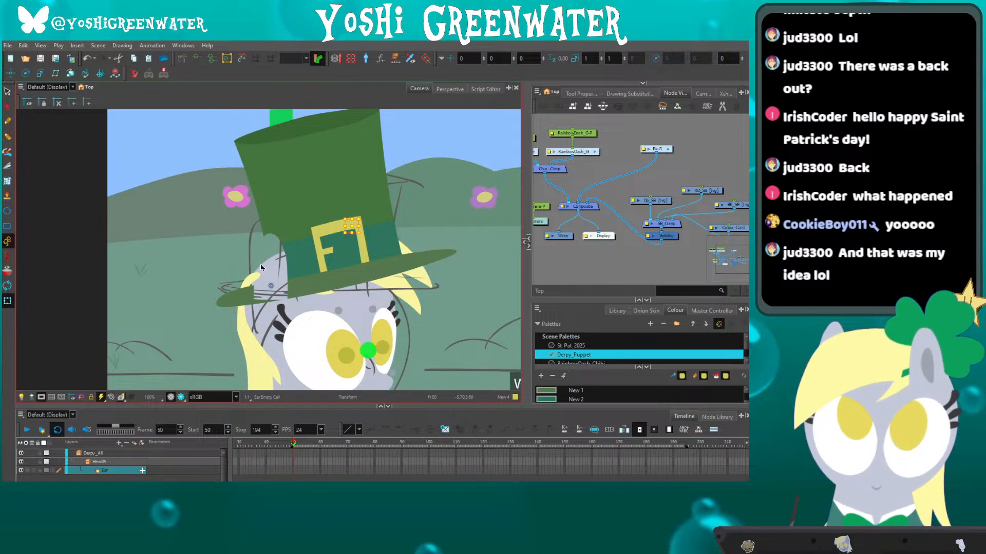
key(ctrl+z)
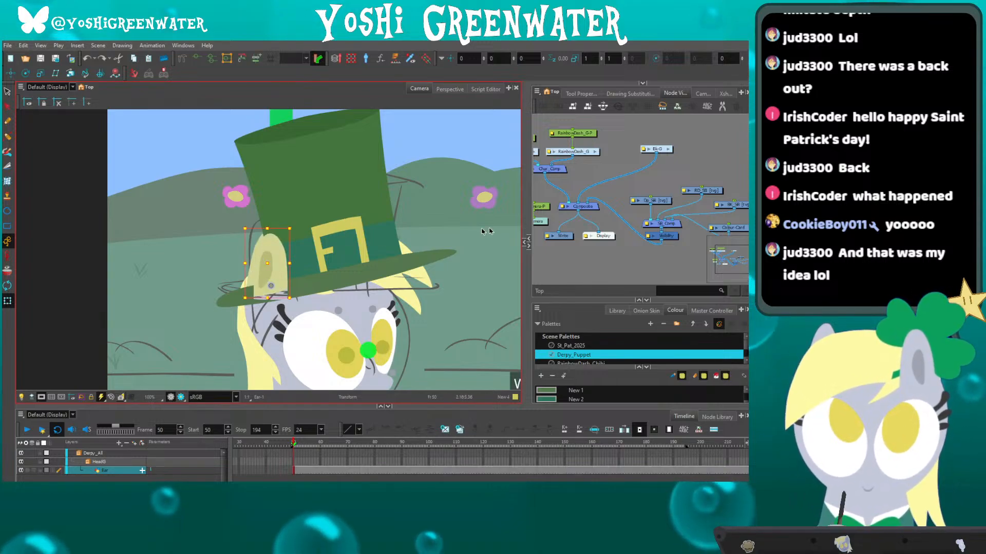
Locate the Ear_Front layer in the head group's node network and clear its drawing at frame 50.
key(o)
drag(568, 206, 560, 135)
click(534, 212)
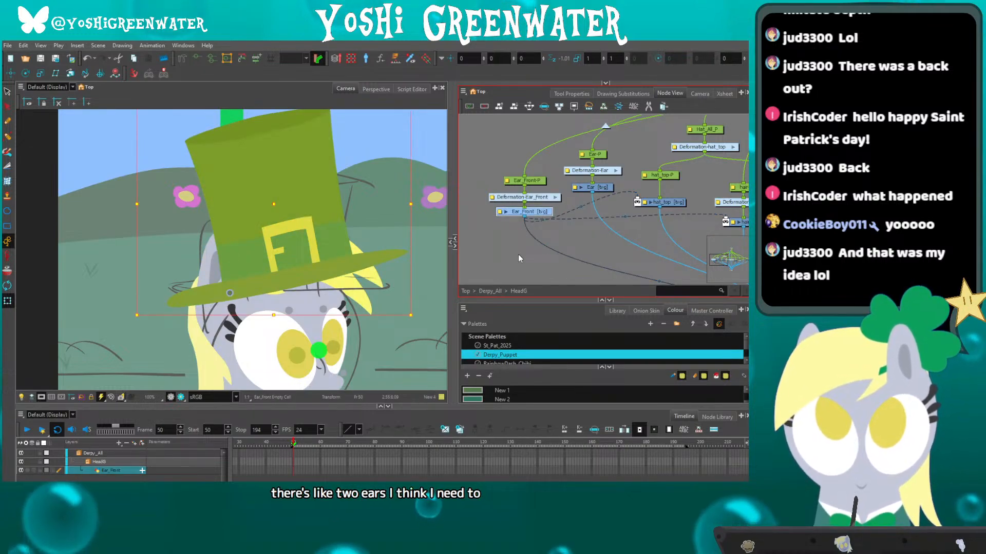
click(519, 254)
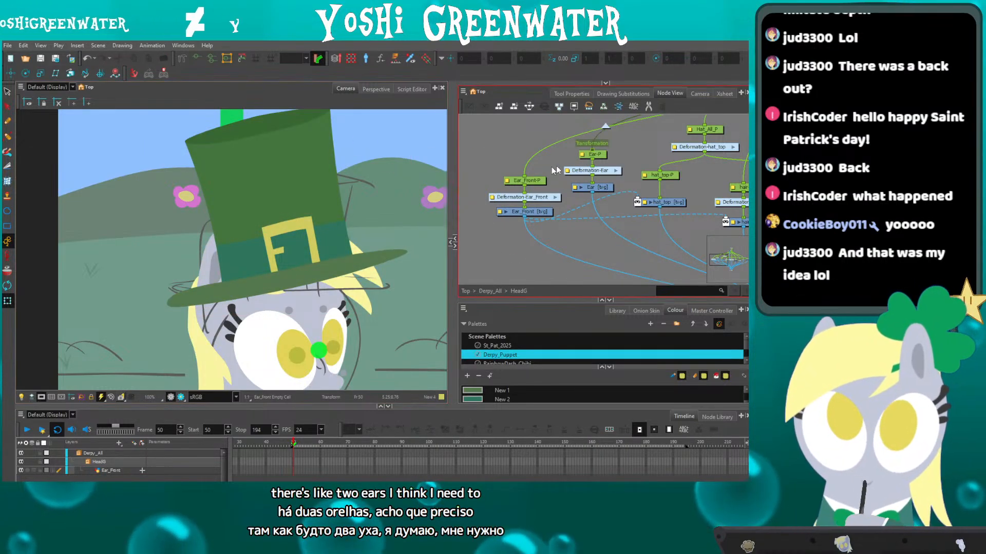
Undo the last changes made around the ear, and move the hat up and toward the back of the pony's head.
key(ctrl+z)
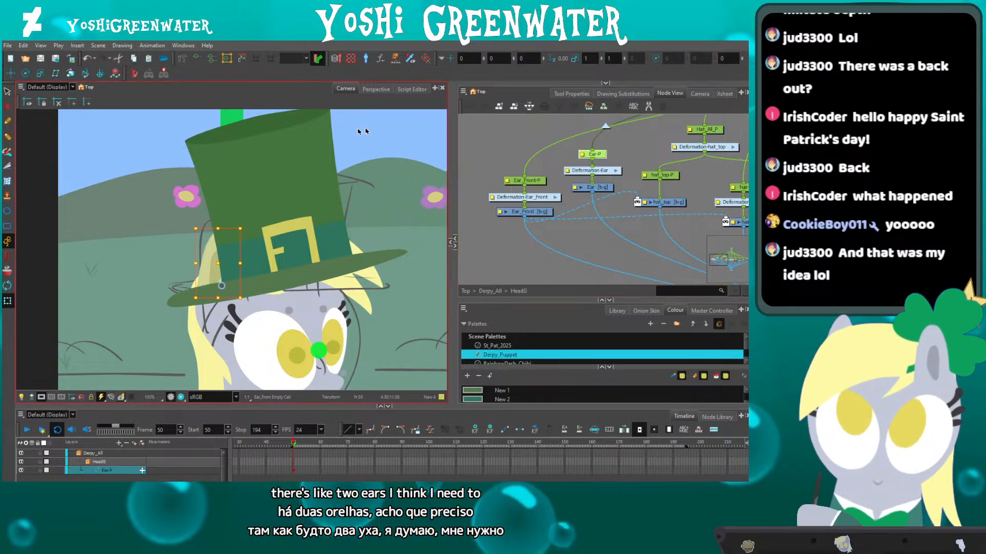
key(ctrl+z)
drag(249, 176, 226, 151)
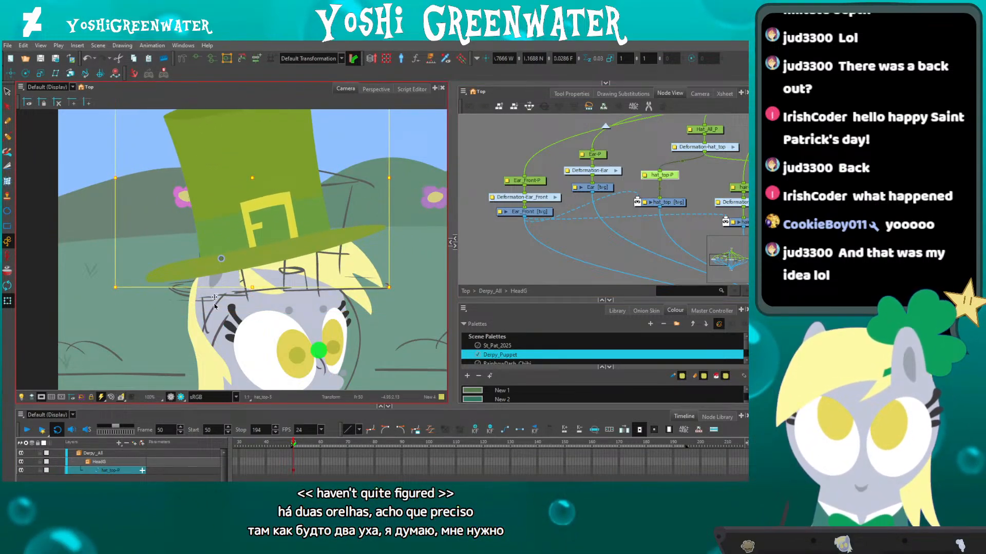
Return to the top-level node network and disable the SB_Comp composite to hide the storyboard sketch.
click(180, 399)
key(shift+e)
key(shift+e)
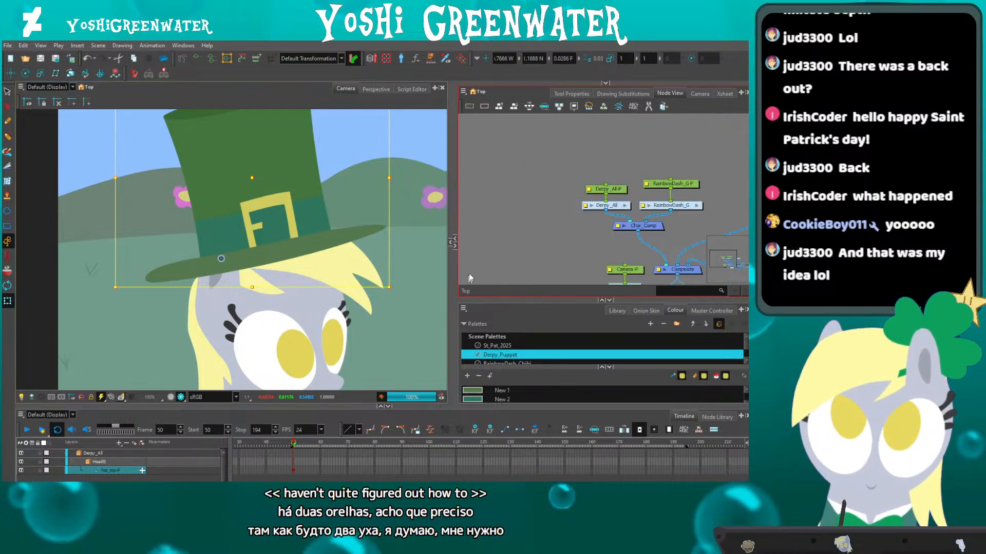
click(334, 158)
drag(606, 208, 579, 224)
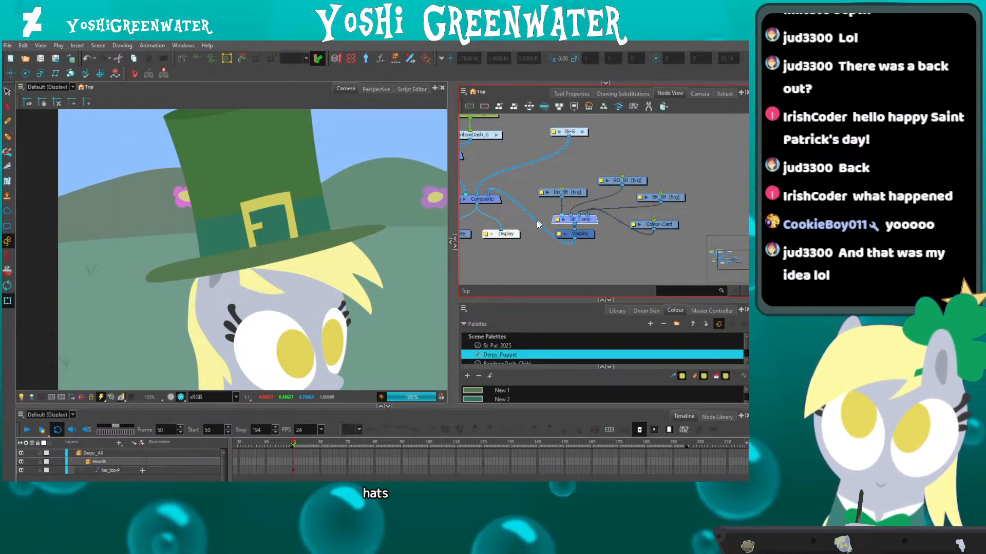
click(579, 221)
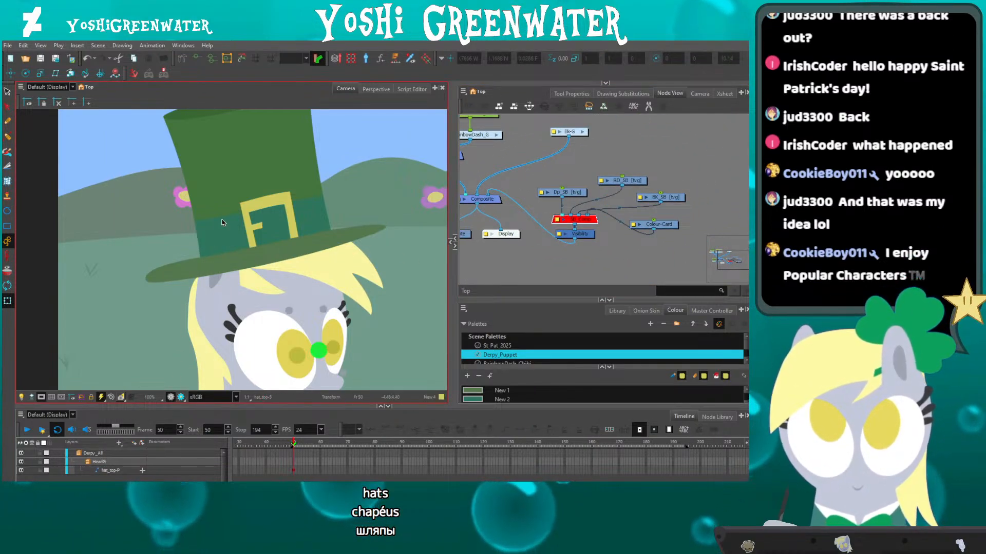
Nudge the hat slightly up and back on the pony's head, and slightly enlarge its artwork in the Drawing view.
click(226, 191)
drag(223, 180, 221, 174)
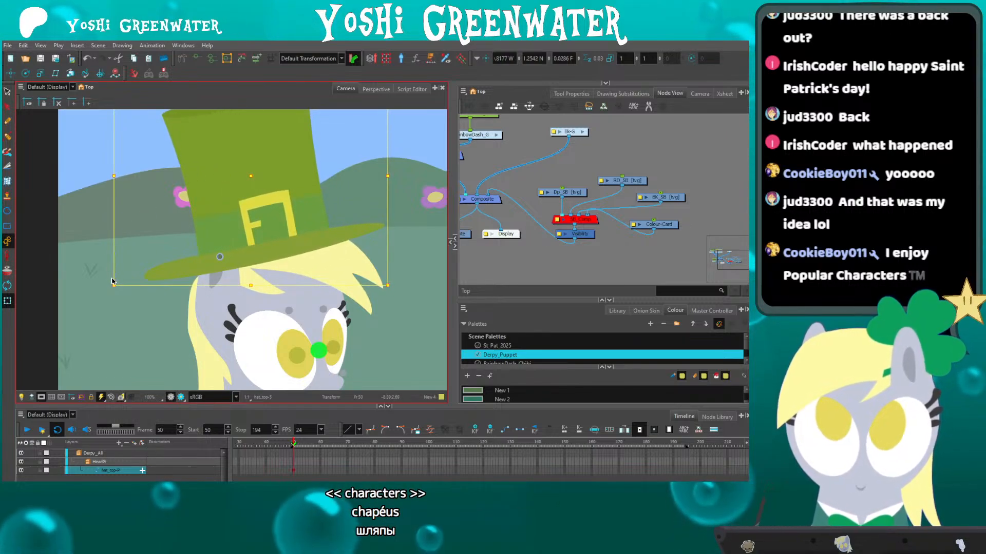
click(452, 242)
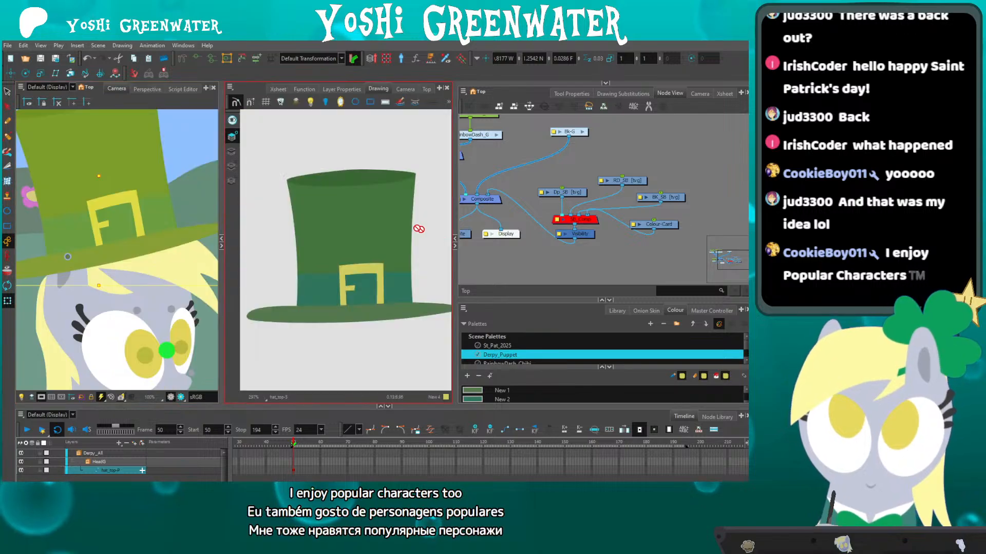
scroll(297, 203, down, 2)
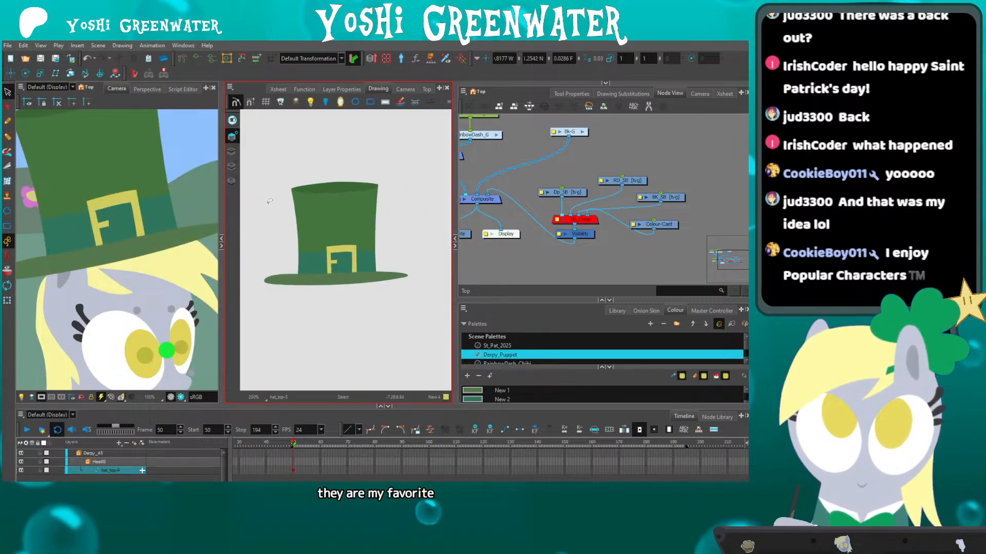
drag(289, 305, 285, 302)
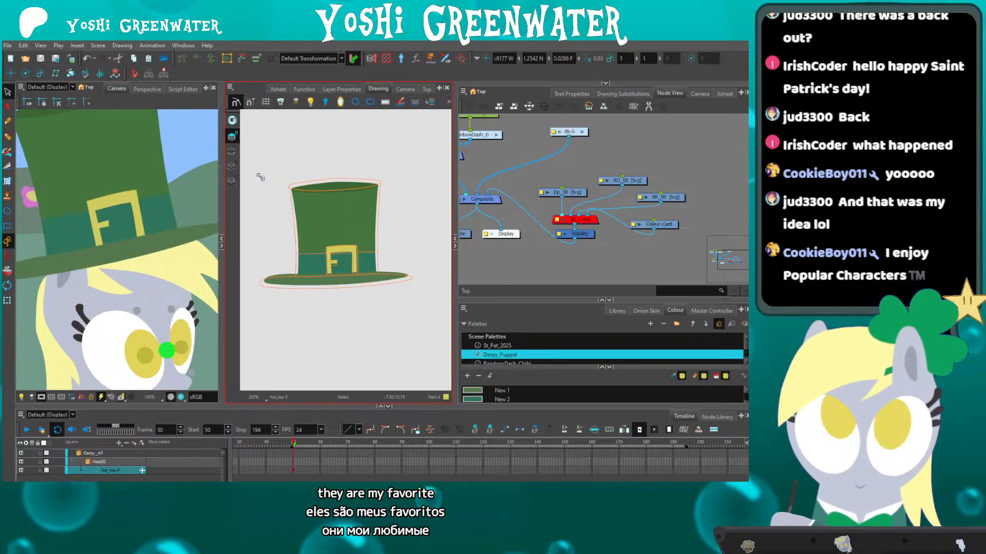
drag(261, 182, 258, 174)
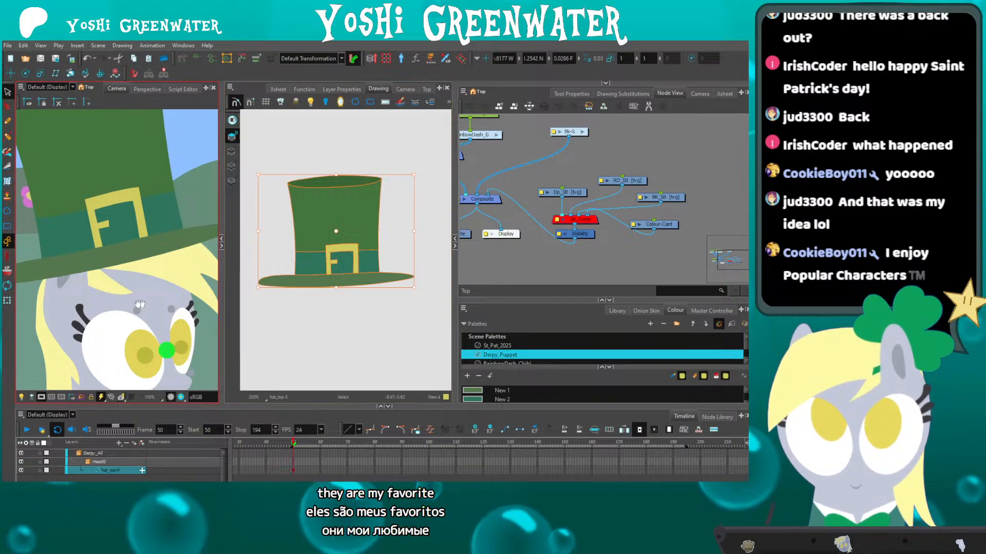
mouse_move(154, 262)
mouse_down()
mouse_move(186, 265)
mouse_move(96, 265)
mouse_up()
click(221, 245)
key(shift+m)
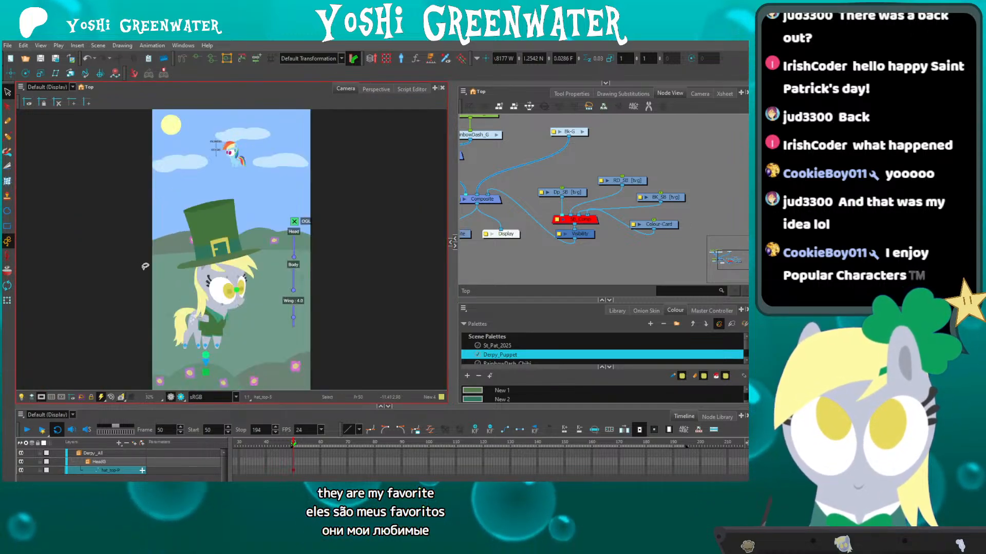
Examine the hat's fit on the grey pony's head up close and in the full frame, and play the scene from frame 50.
scroll(193, 283, up, 3)
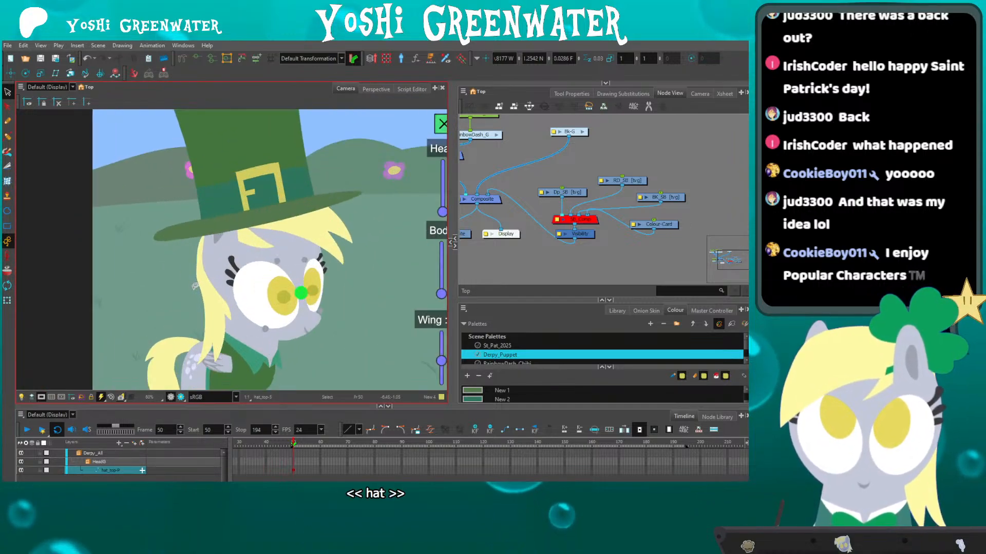
key(shift+m)
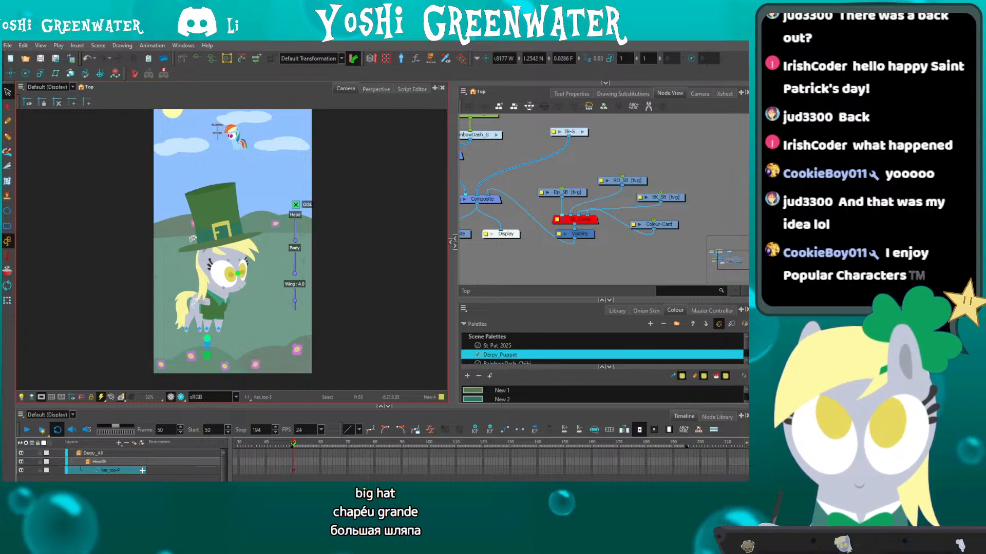
scroll(193, 245, up, 2)
drag(192, 245, 198, 227)
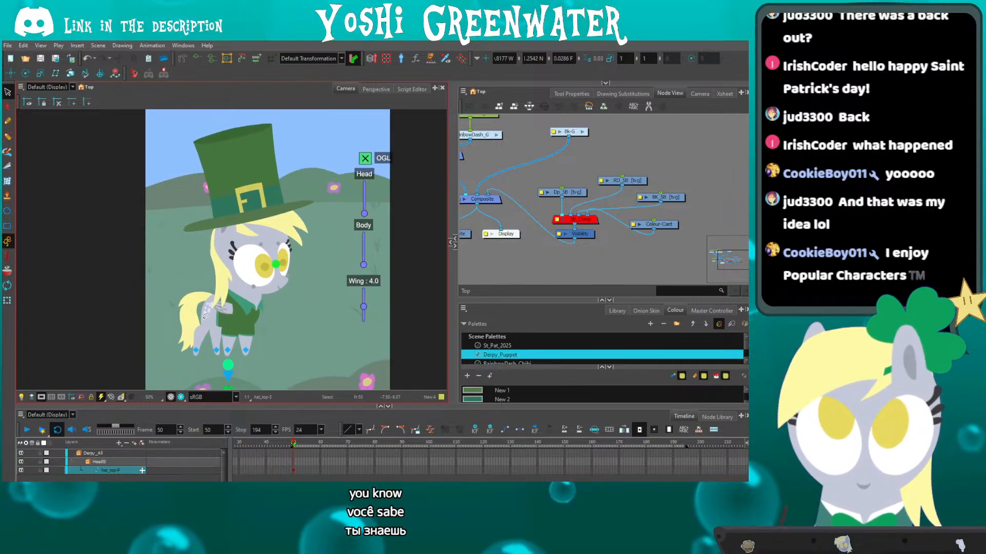
drag(205, 321, 181, 346)
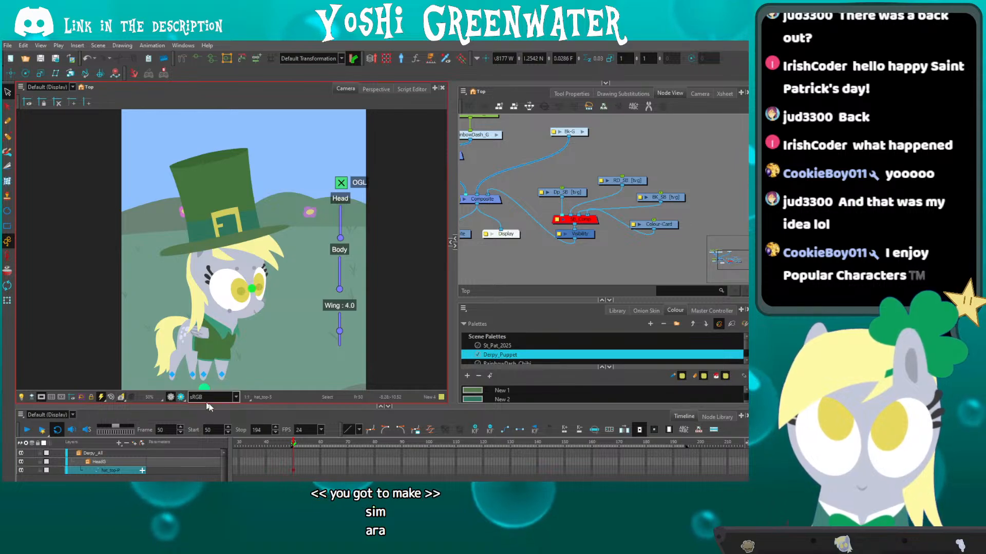
click(8, 301)
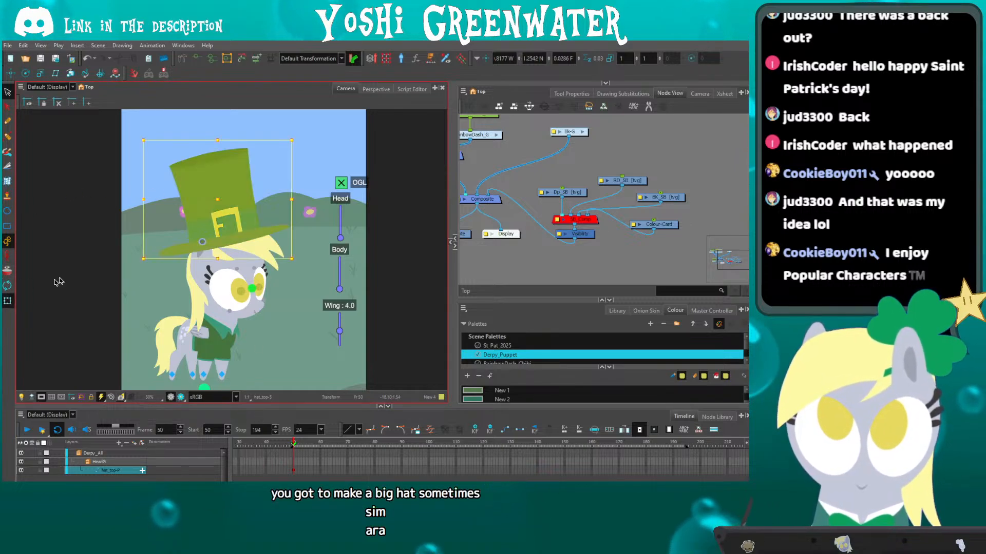
key(2)
key(2)
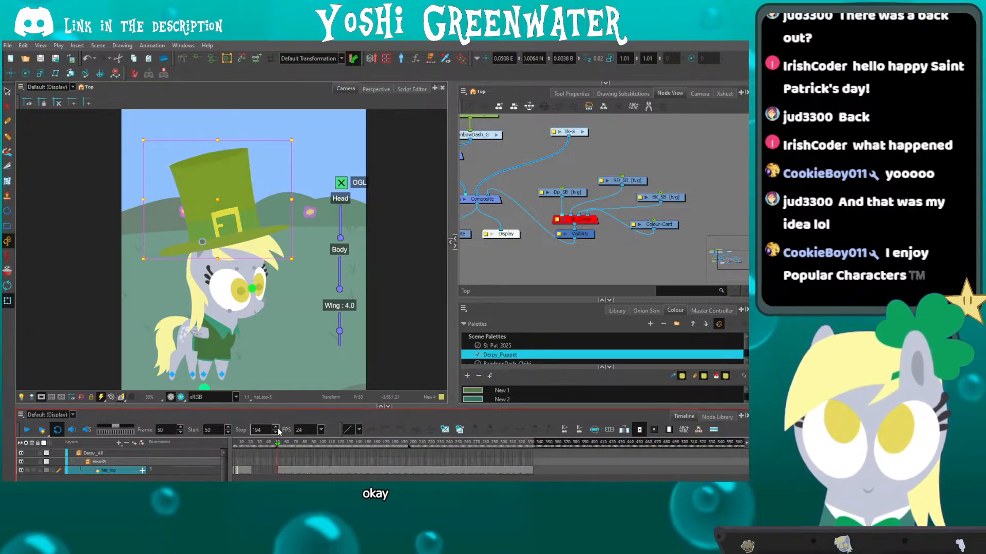
key(Return)
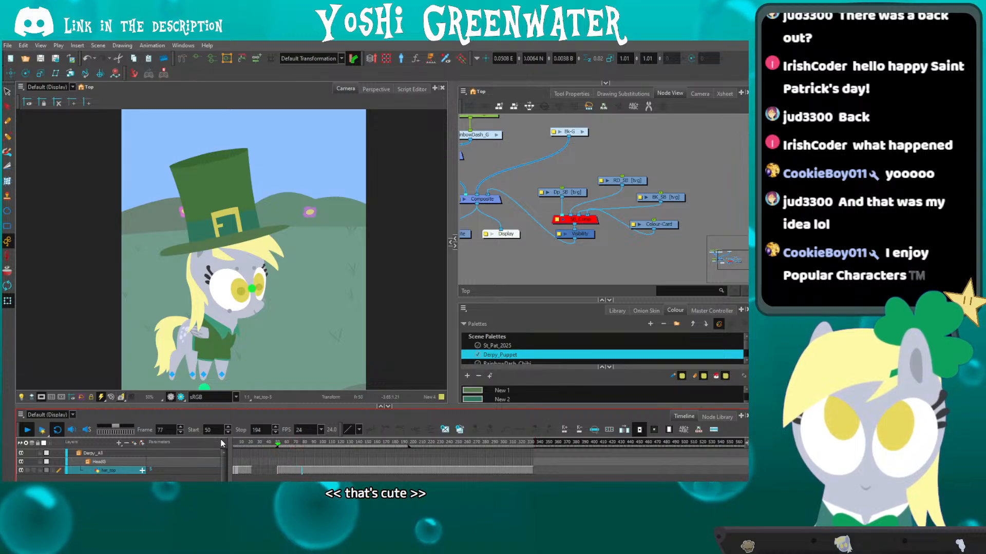
key(Return)
Re-enable the storyboard nodes, including SB_Comp, to show the storyboard sketch over the scene.
mouse_move(607, 250)
mouse_down()
mouse_move(559, 199)
mouse_move(533, 201)
mouse_up()
key(a)
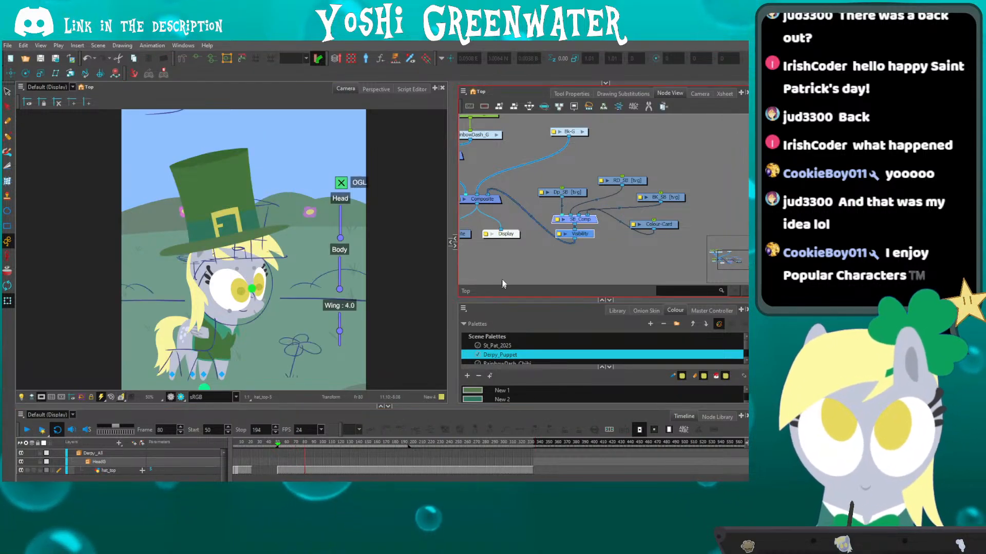
click(503, 284)
drag(495, 300, 549, 314)
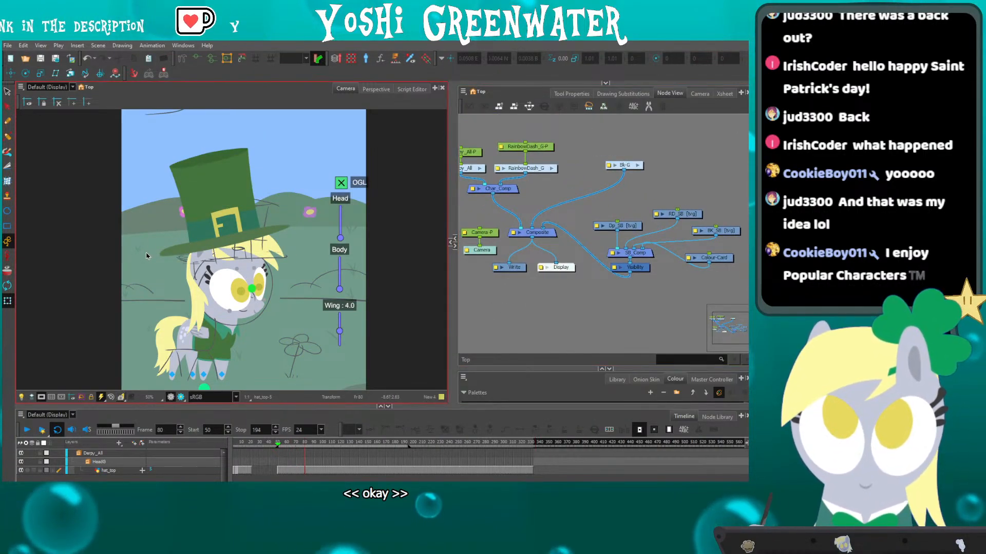
drag(148, 262, 148, 240)
drag(493, 297, 580, 298)
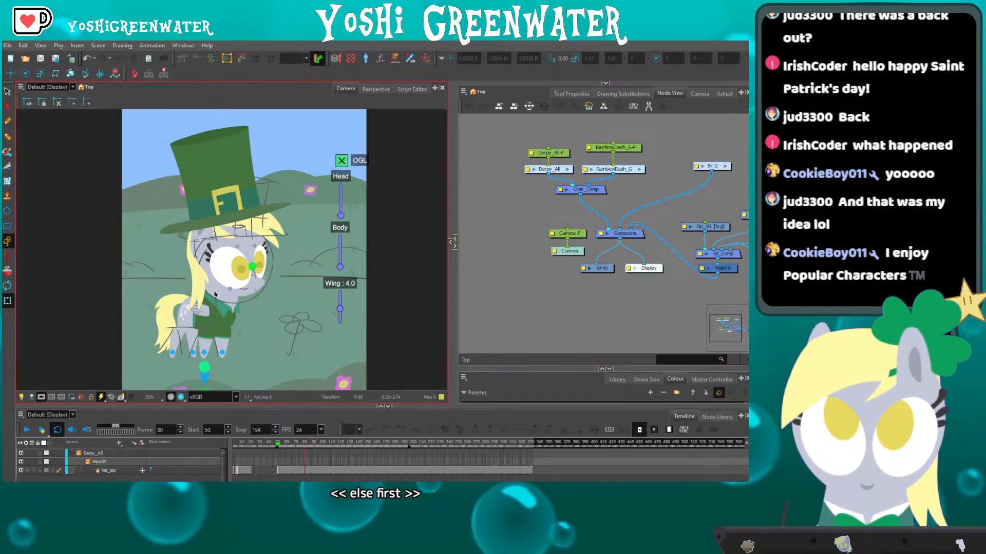
drag(487, 298, 458, 325)
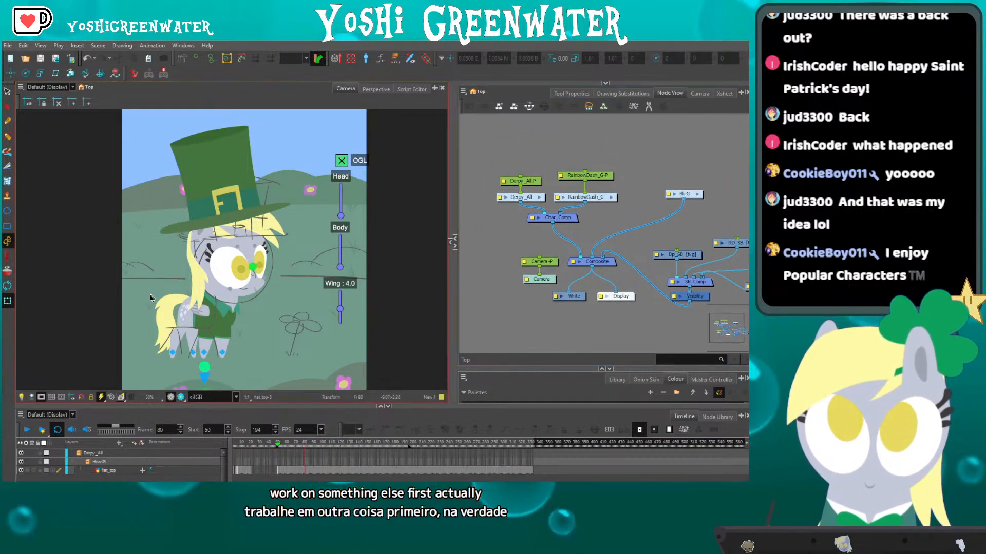
drag(521, 216, 413, 224)
click(589, 200)
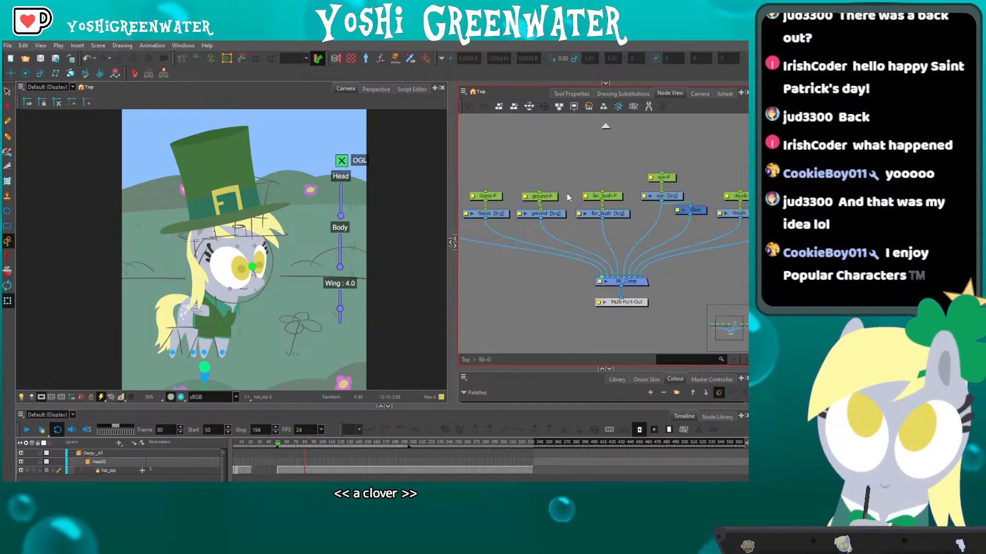
click(466, 359)
mouse_move(570, 277)
mouse_down()
mouse_move(581, 259)
mouse_move(561, 265)
mouse_up()
Add a vector drawing layer named Shamrock to the top-level node network.
click(618, 232)
click(570, 226)
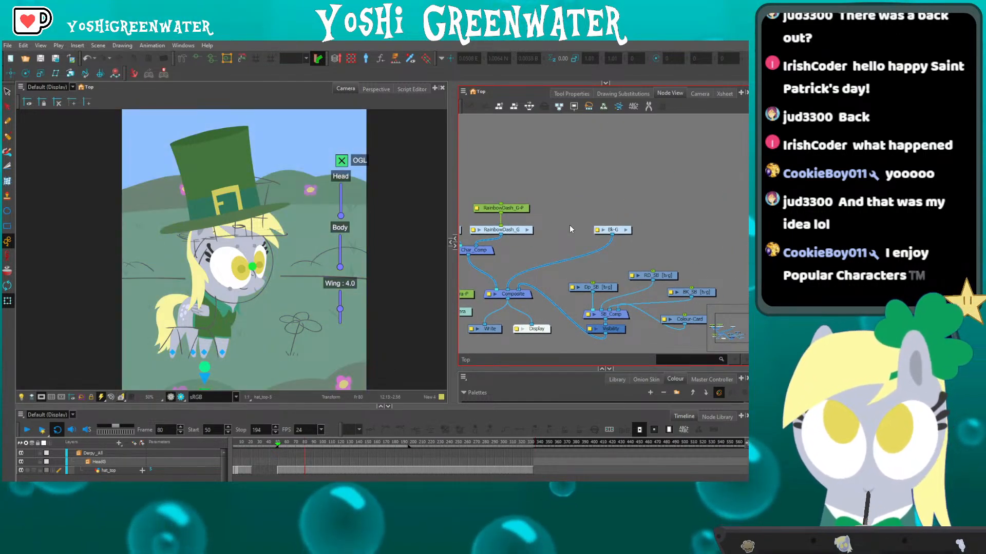
key(ctrl+r)
text(Sh)
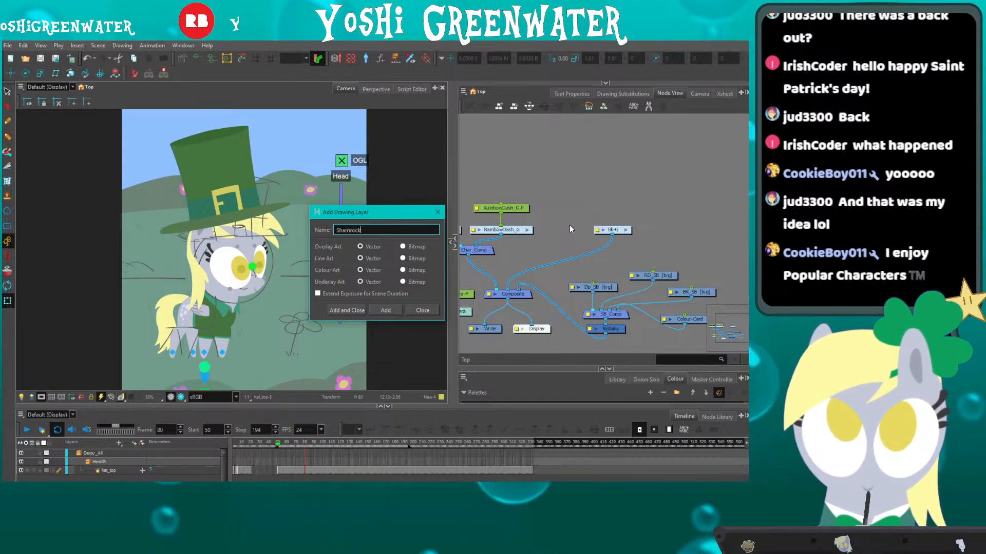
key(Return)
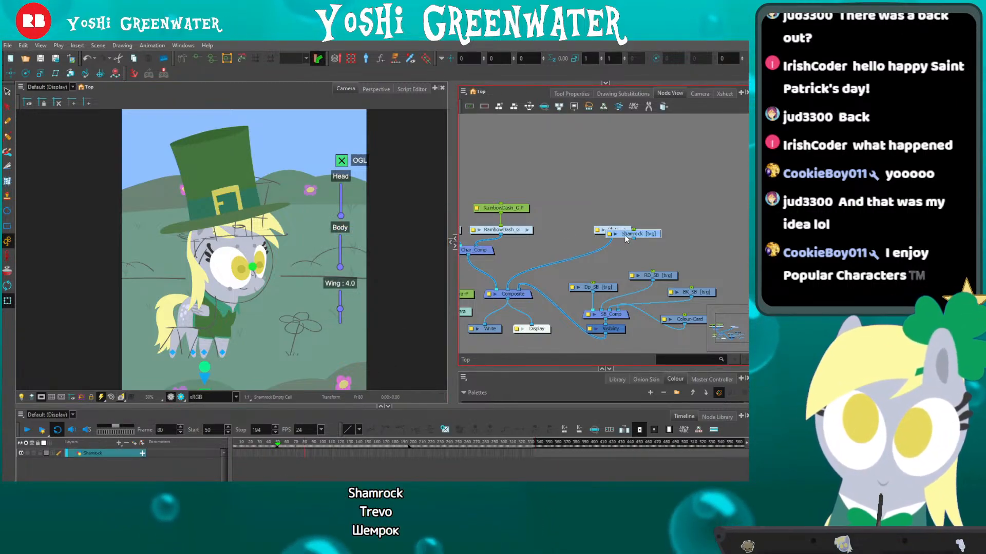
Connect the Shamrock layer to the main Composite in front of Bk-G, give it a parent peg, and space the nodes apart.
mouse_move(625, 233)
mouse_down()
mouse_move(552, 215)
mouse_move(630, 231)
mouse_up()
click(571, 222)
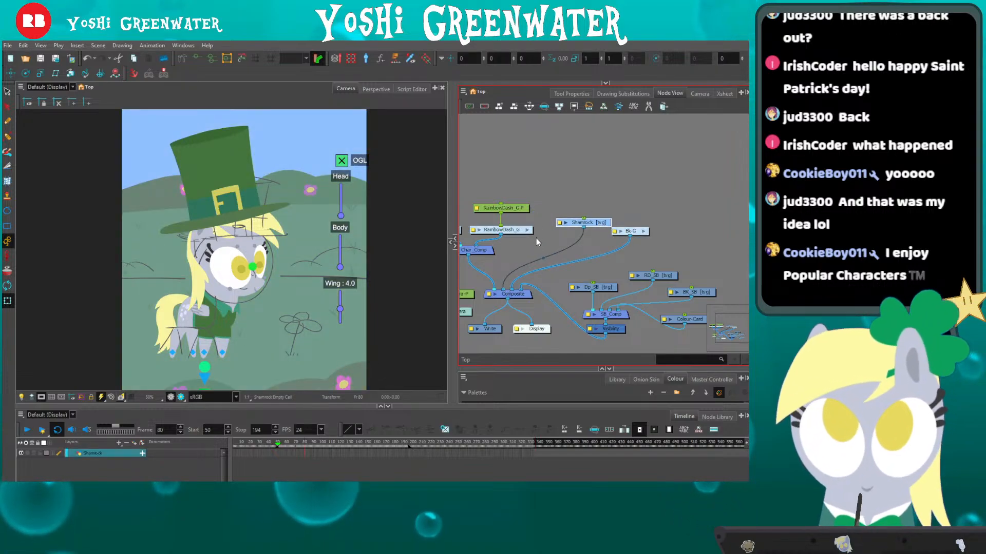
key(ctrl+p)
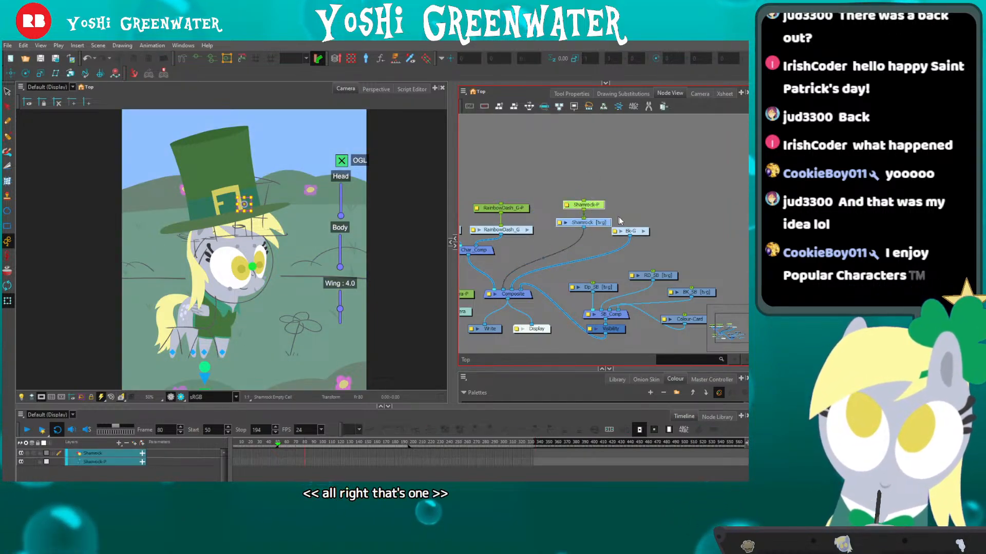
drag(628, 230, 639, 231)
drag(607, 193, 575, 227)
drag(577, 222, 580, 226)
click(572, 243)
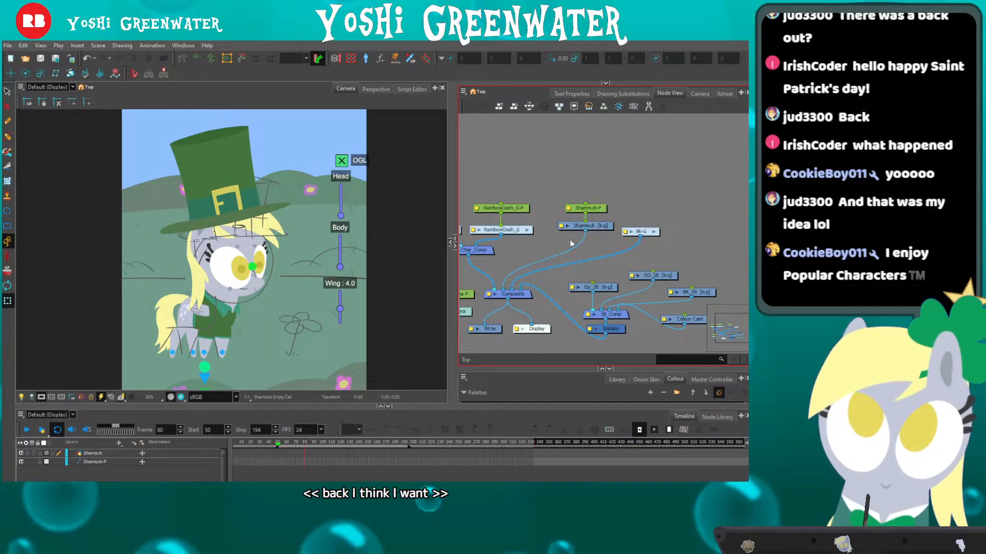
Prepare the Brush tool at frame 50 with the Red colour of the St_Pat_2025 palette.
scroll(286, 342, up, 2)
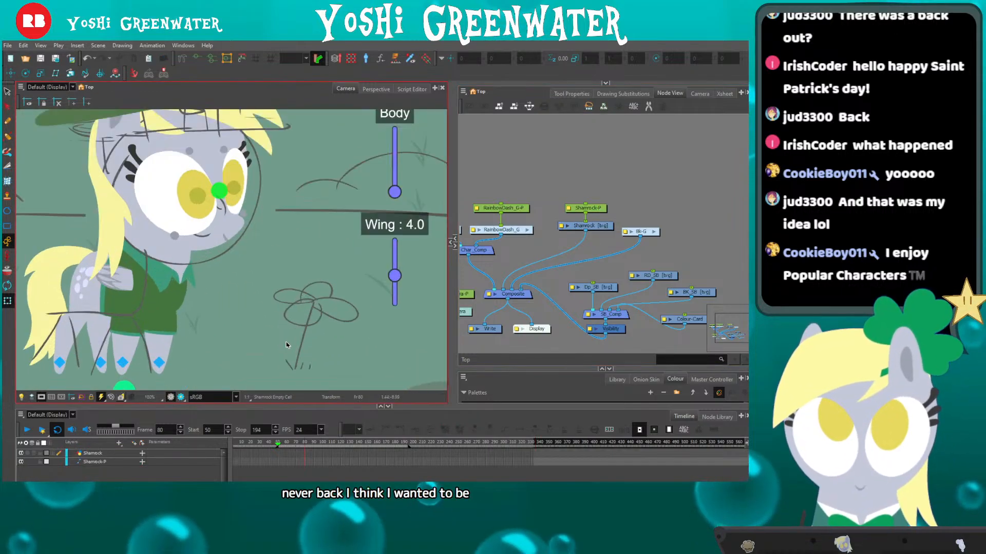
click(278, 442)
drag(279, 328, 266, 310)
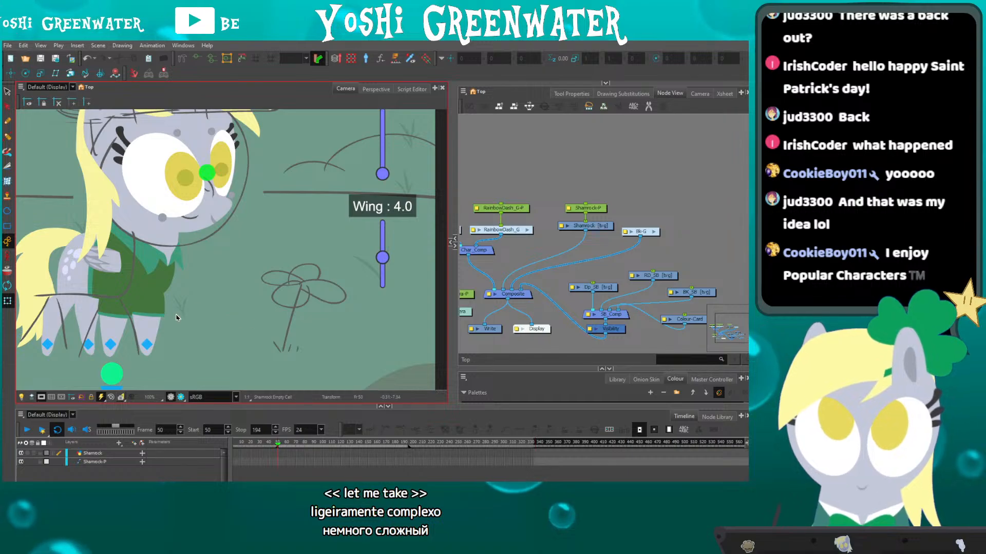
drag(482, 369, 485, 215)
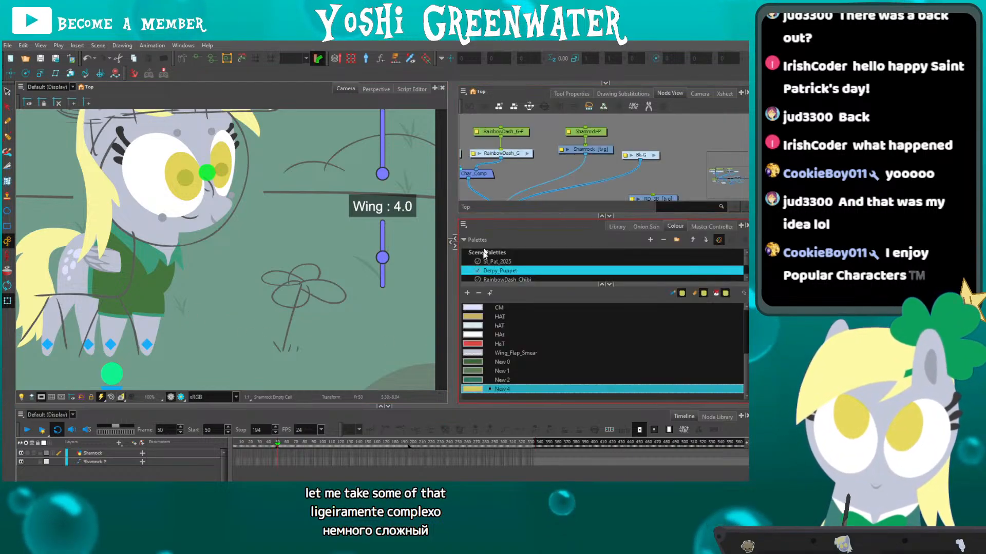
click(485, 261)
click(485, 326)
key(alt+b)
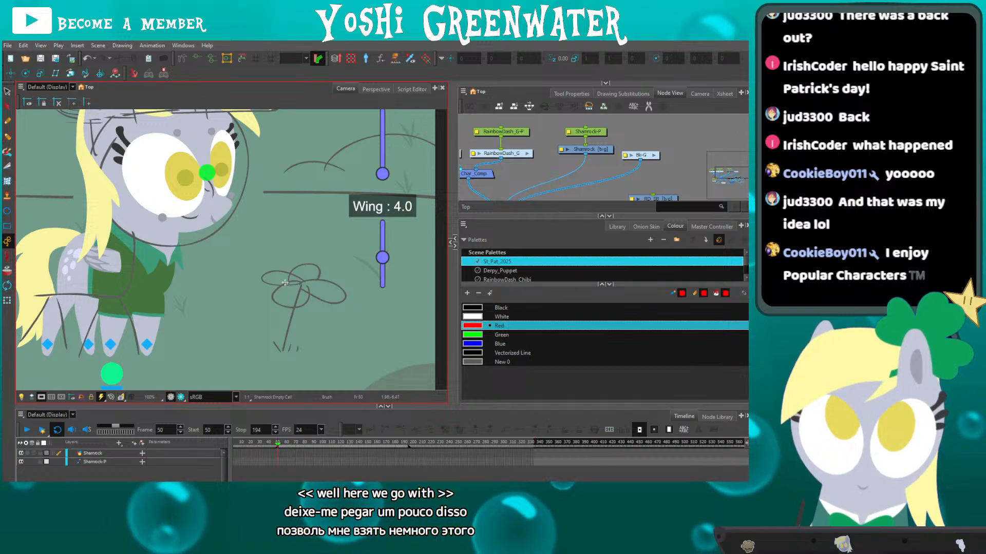
Draw a straight vertical red stem over the storyboard flower, and try out an oval leaf at its upper end.
drag(286, 285, 287, 356)
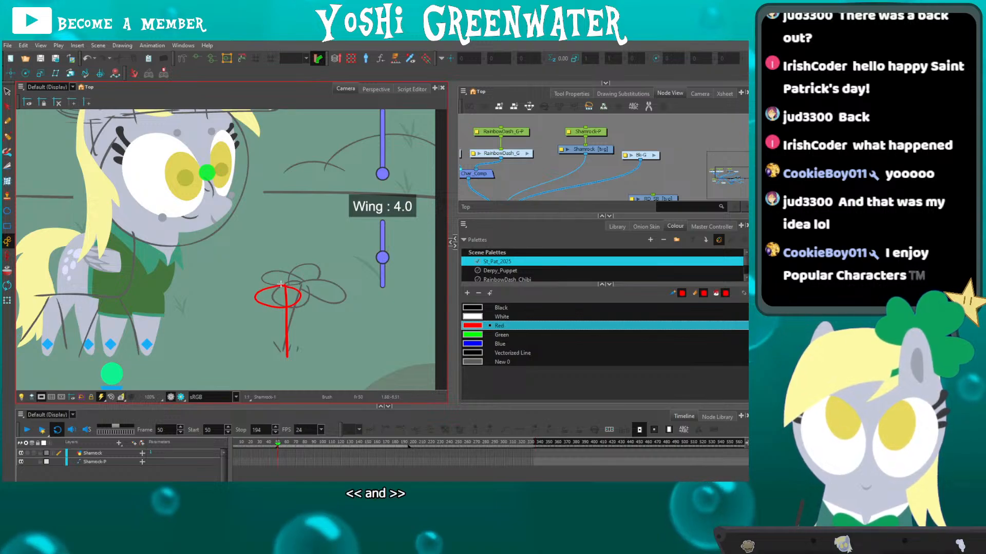
mouse_move(283, 285)
mouse_down()
mouse_move(324, 293)
mouse_move(316, 273)
mouse_move(284, 286)
mouse_up()
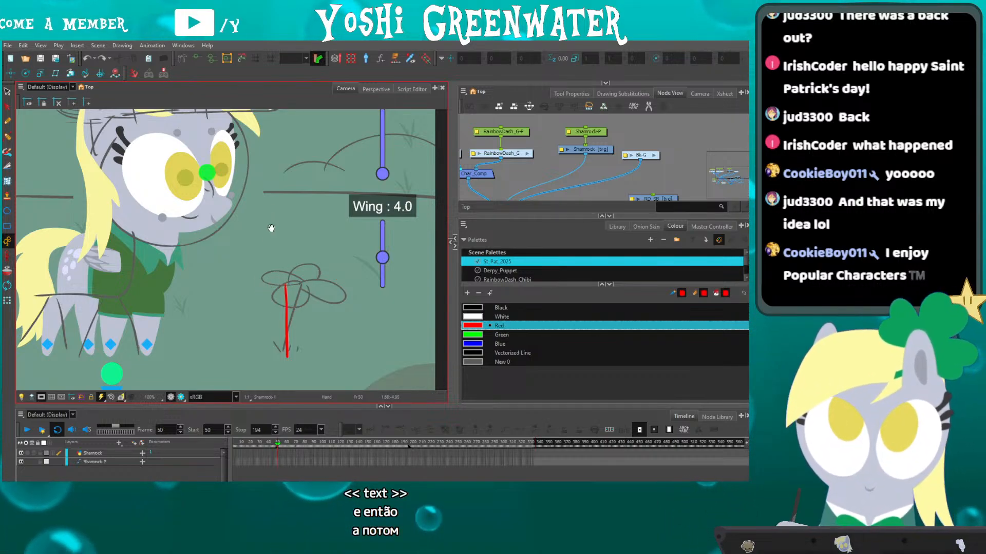
drag(272, 227, 270, 237)
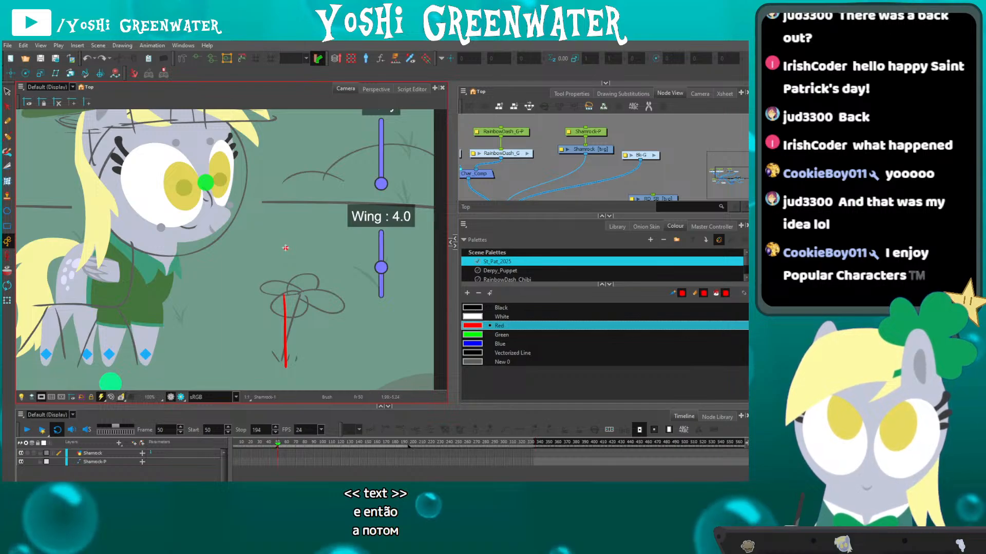
key(ctrl+z)
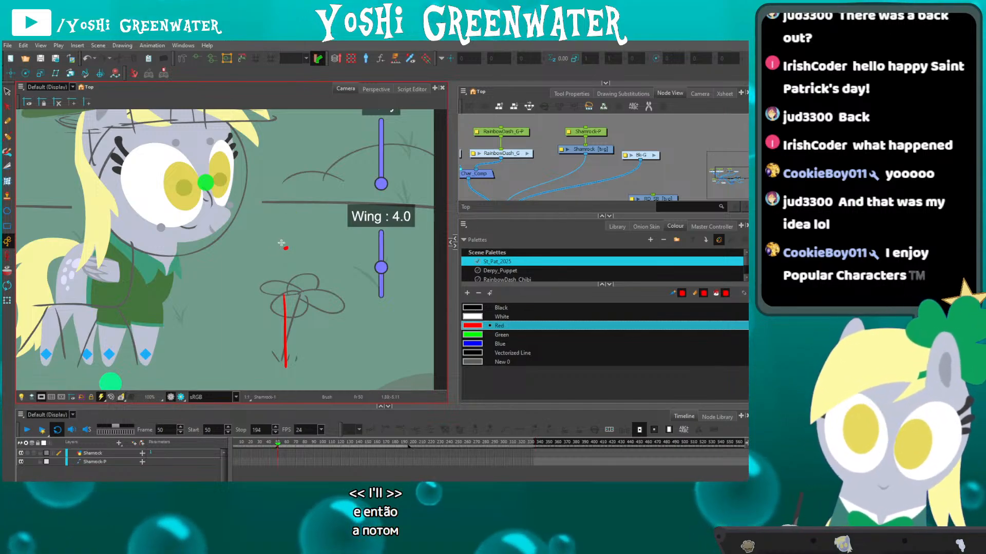
Sketch a fan-shaped red leaf outline above the stem, pointed end down, and adjust its angle and height.
mouse_move(286, 249)
mouse_down()
mouse_move(274, 213)
mouse_move(303, 221)
mouse_move(275, 247)
mouse_move(266, 226)
mouse_move(302, 221)
mouse_move(286, 244)
mouse_up()
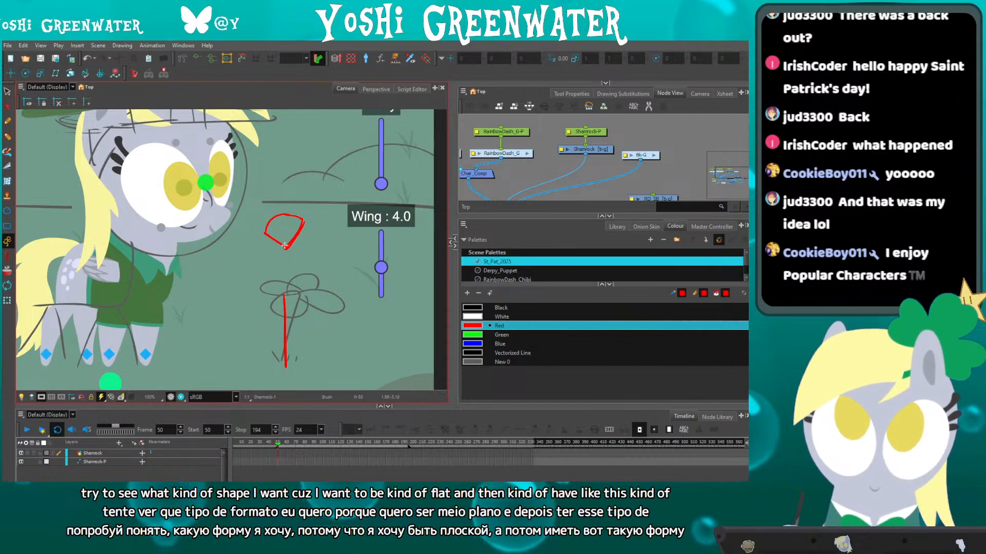
scroll(282, 250, up, 1)
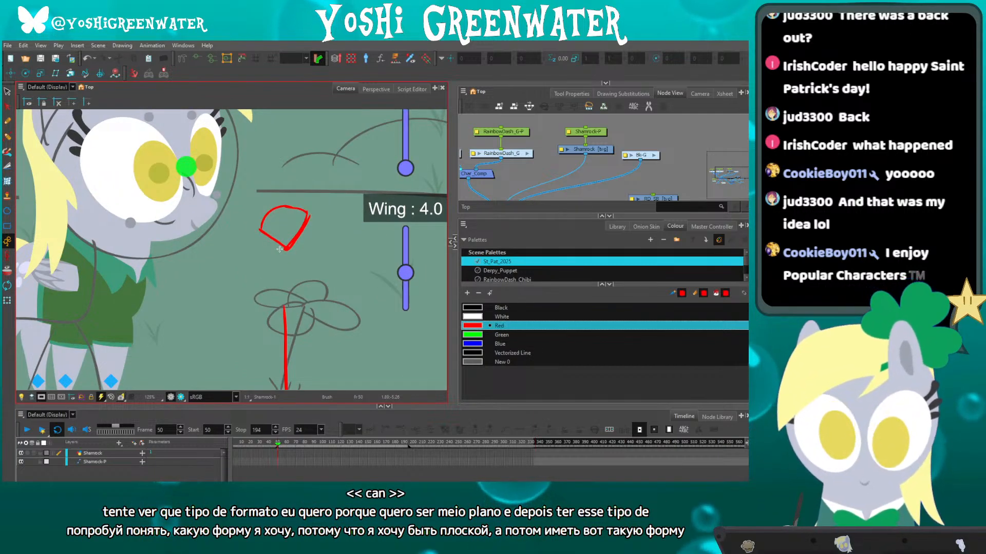
drag(279, 250, 267, 208)
key(alt+s)
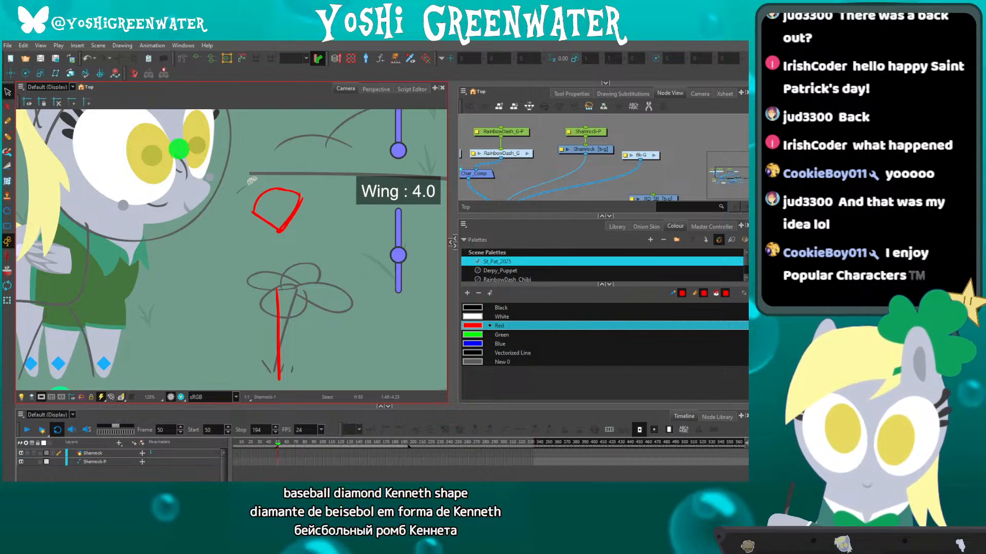
click(262, 207)
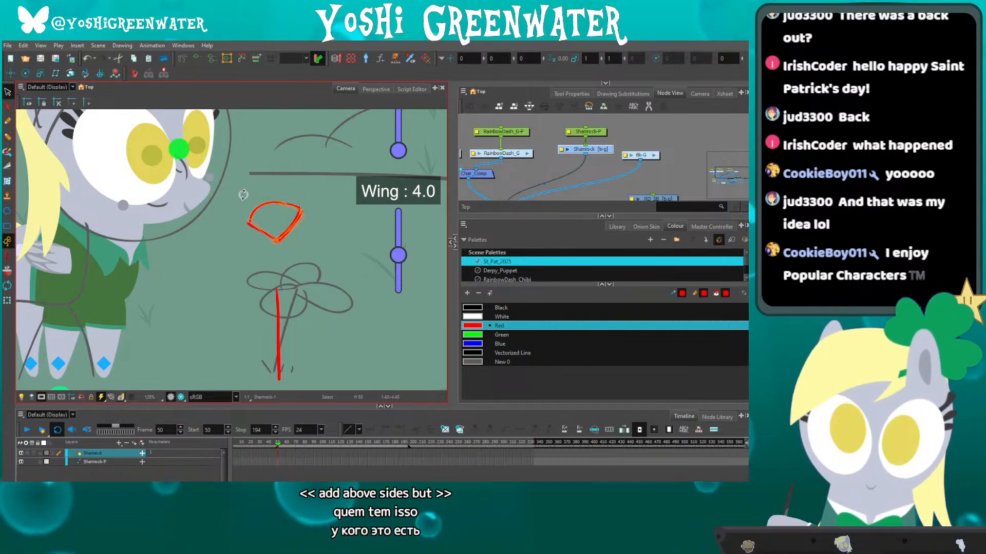
click(239, 228)
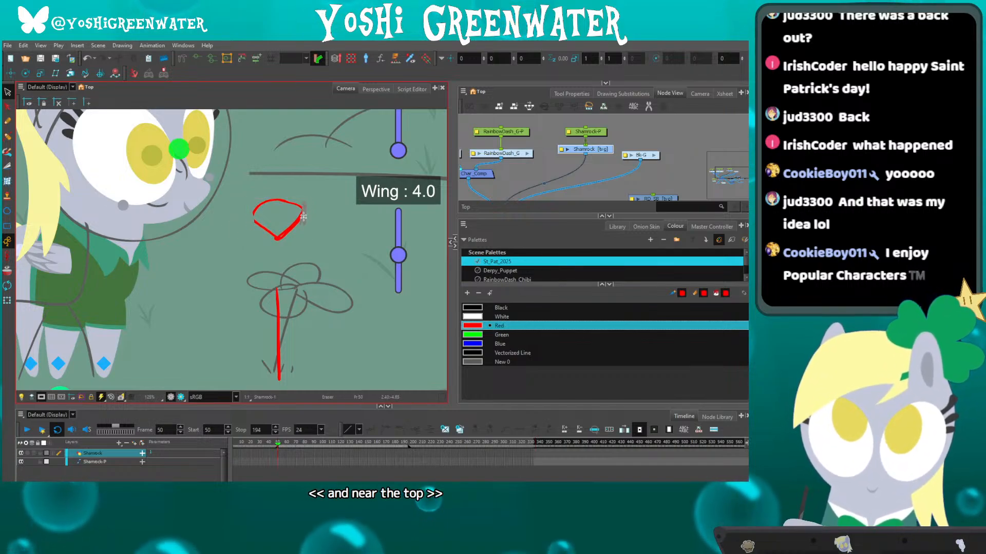
Erase and redraw parts of the leaf outline's corners, and move the leaf down closer to the stem.
mouse_move(303, 216)
mouse_down()
mouse_move(273, 210)
mouse_move(253, 213)
mouse_move(260, 221)
mouse_move(299, 220)
mouse_up()
key(alt+b)
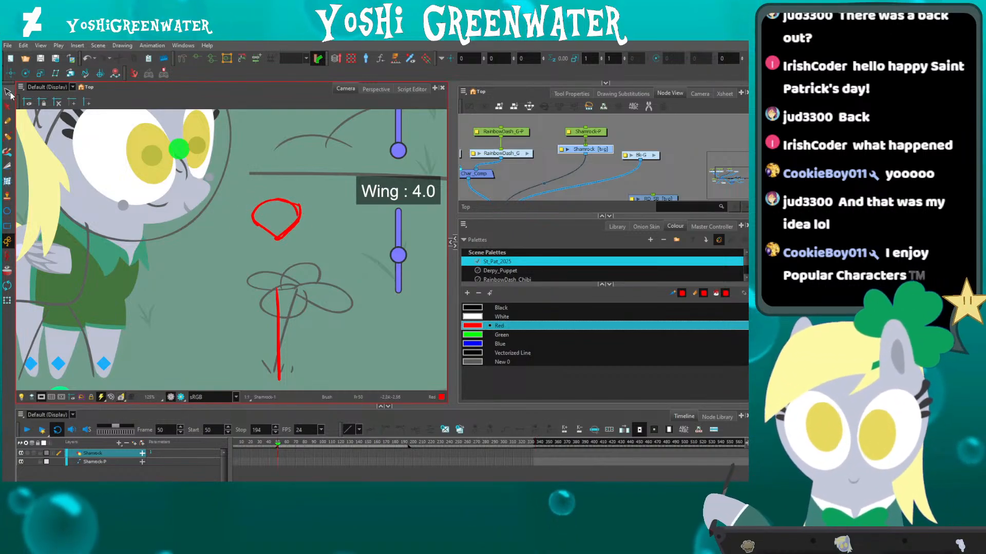
drag(263, 211, 263, 217)
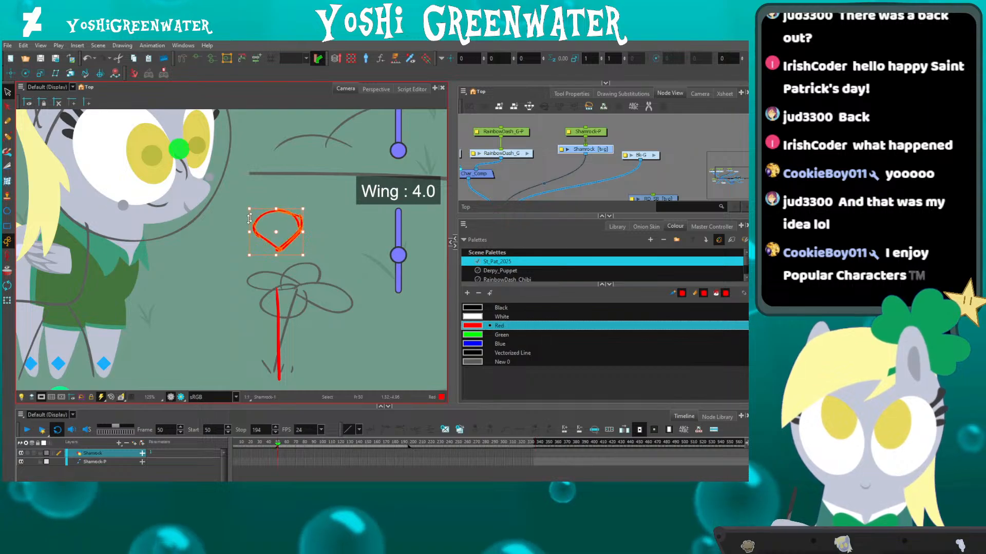
click(225, 269)
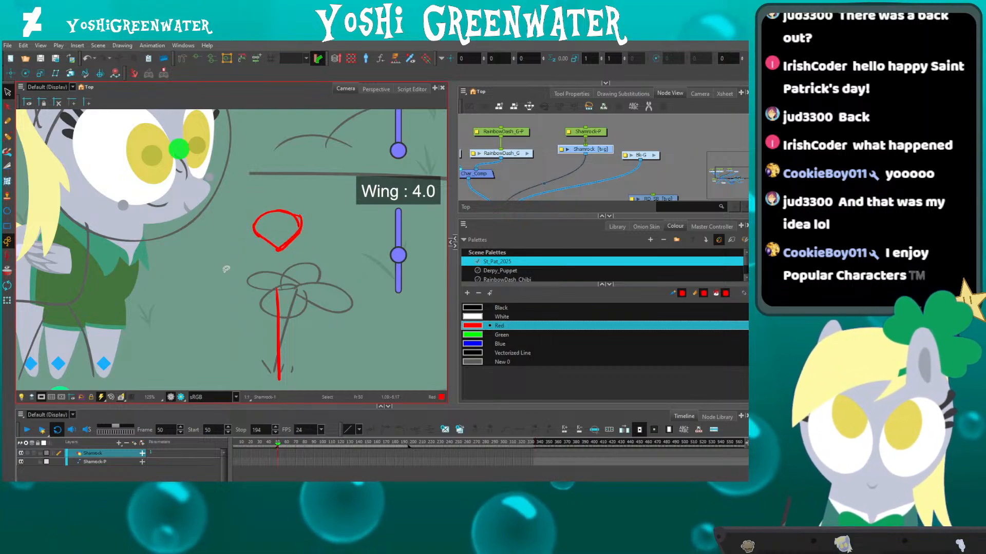
Open the Drawing view beside the Camera view, frame the red leaf and stem in both, and adjust the Node View's height.
drag(482, 216, 483, 256)
drag(483, 194, 532, 190)
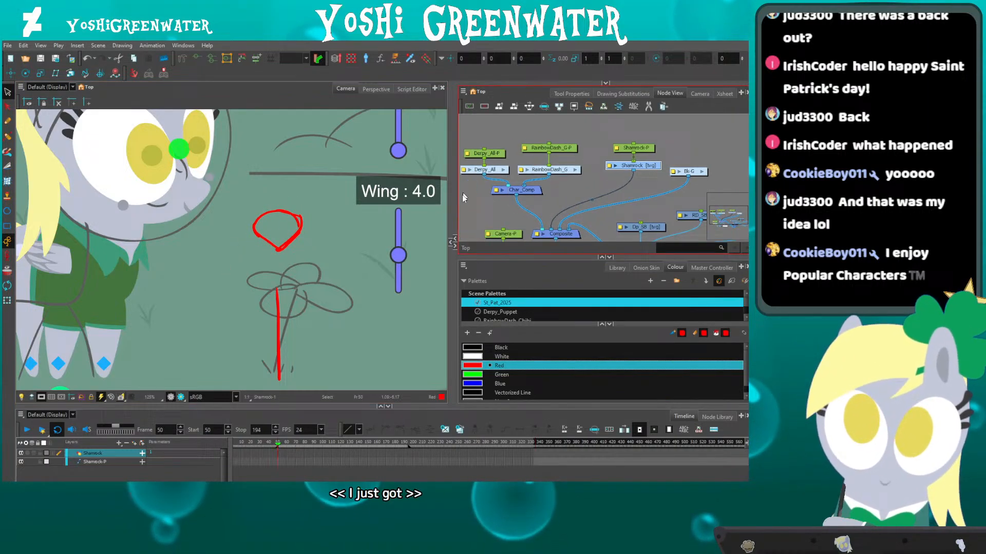
click(452, 242)
scroll(359, 298, up, 7)
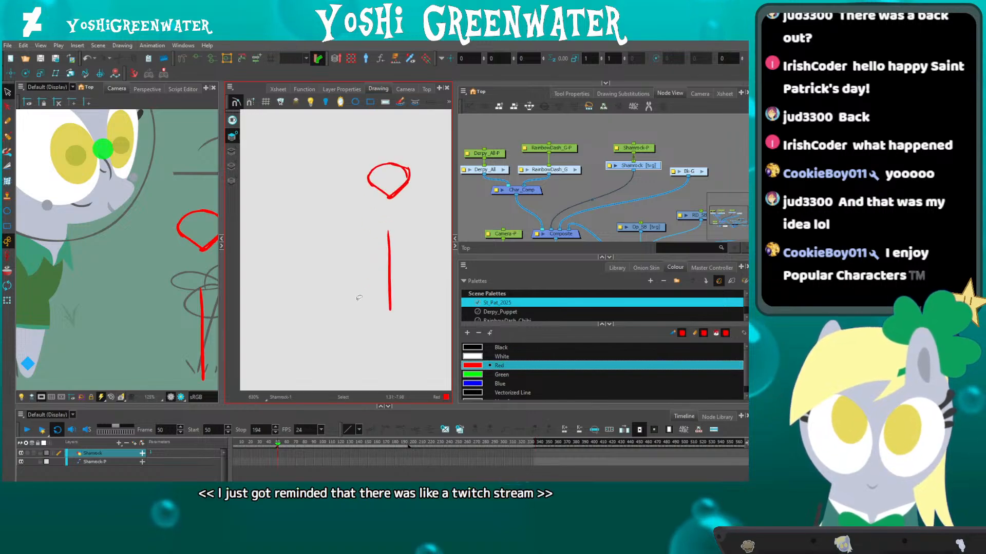
drag(339, 266, 327, 294)
drag(171, 240, 121, 221)
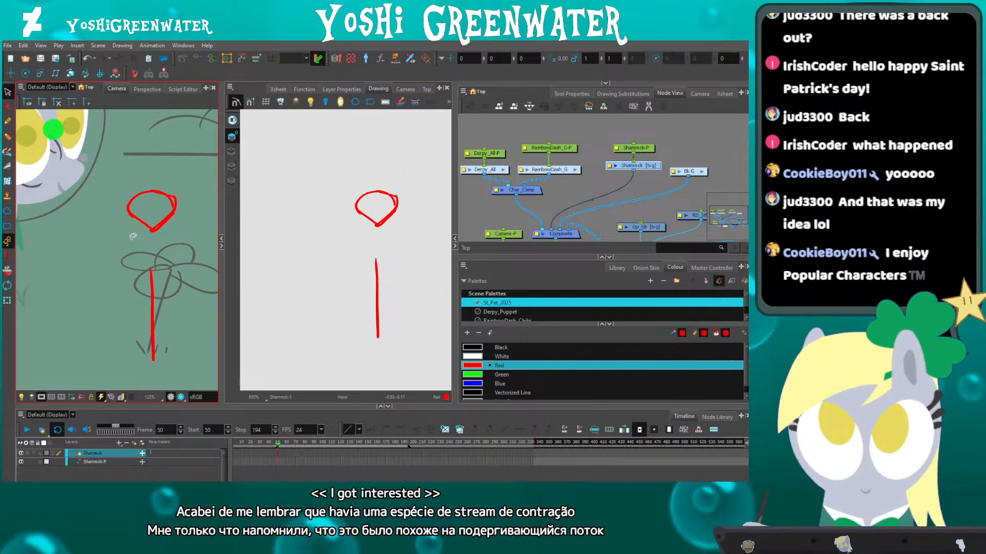
drag(486, 227, 474, 217)
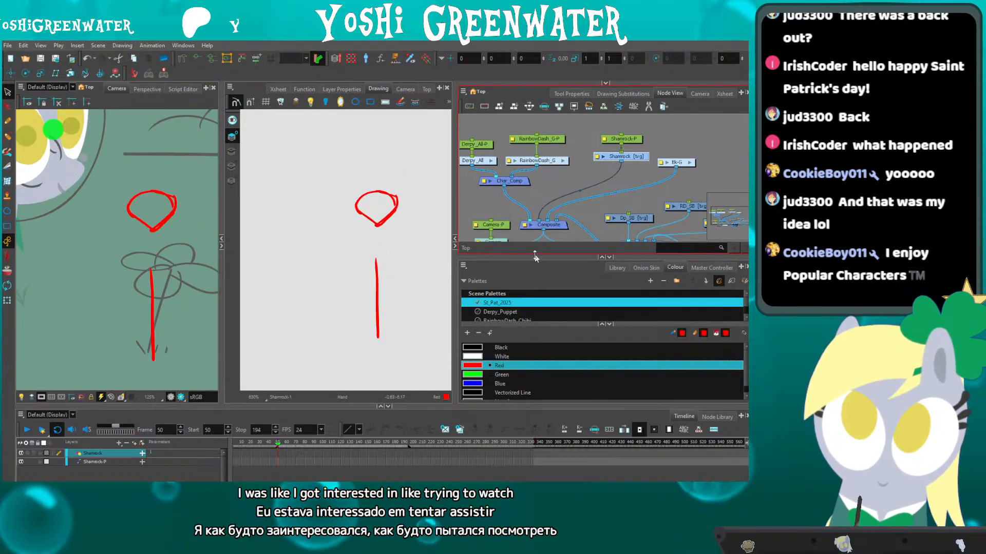
drag(534, 256, 533, 232)
drag(489, 192, 509, 194)
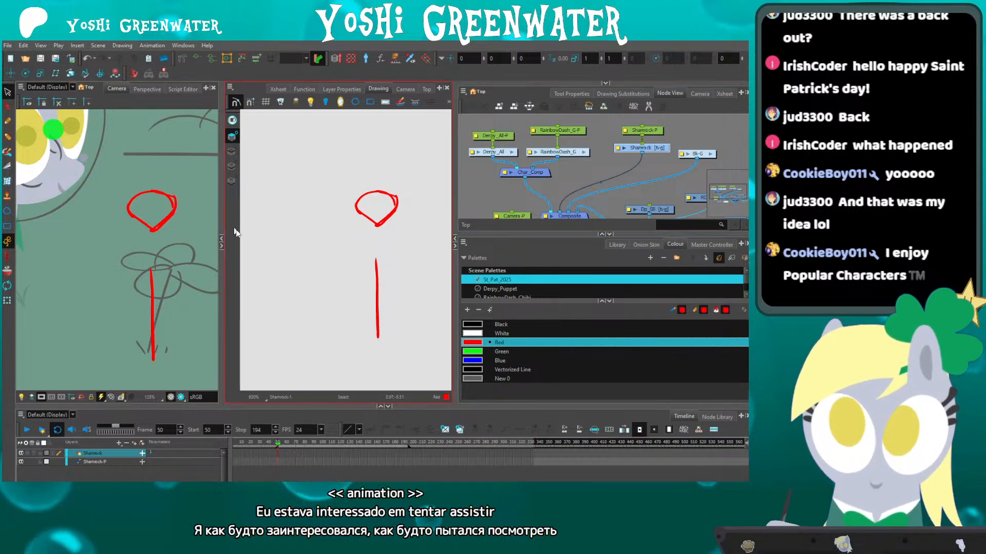
Enlarge the red leaf outline slightly in the Drawing view and deselect it.
drag(347, 215, 340, 209)
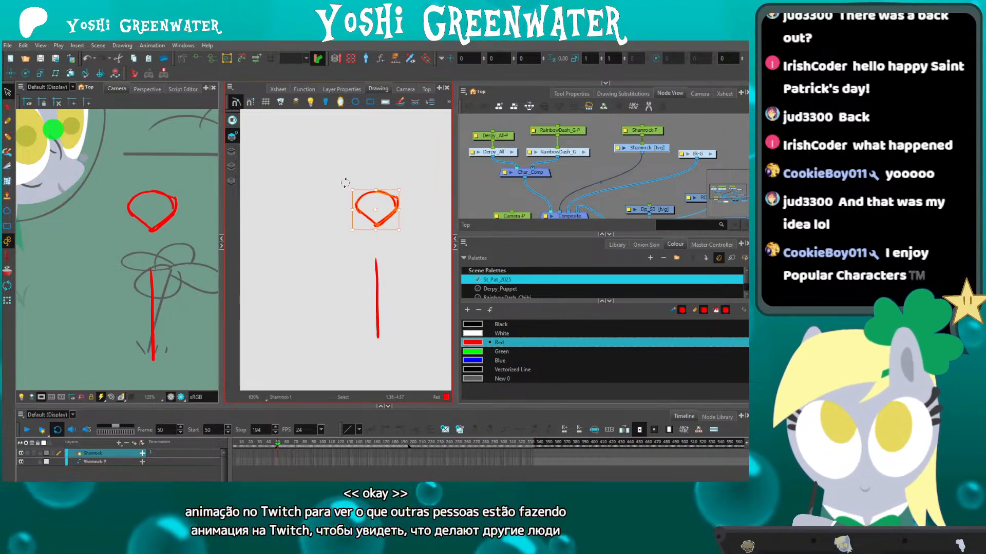
drag(352, 189, 346, 184)
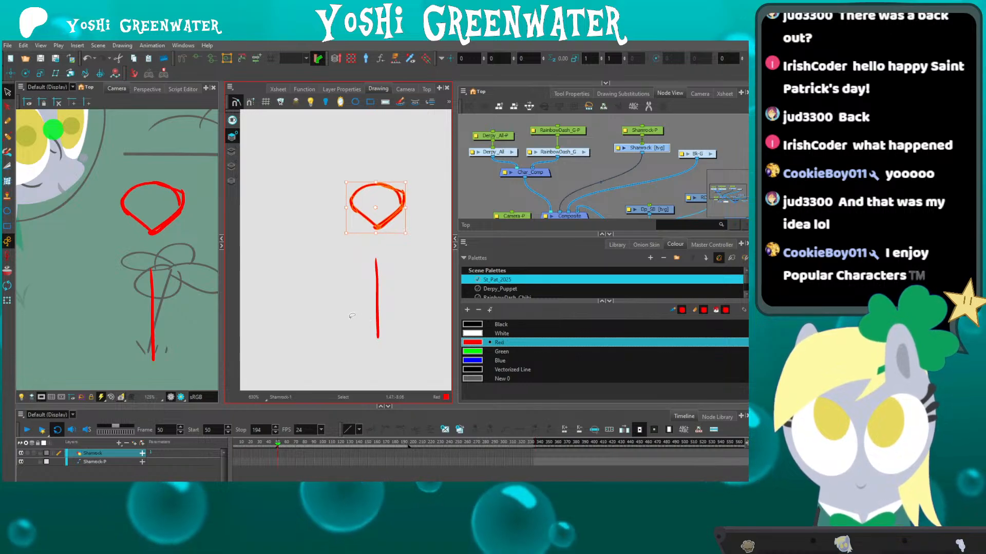
click(359, 303)
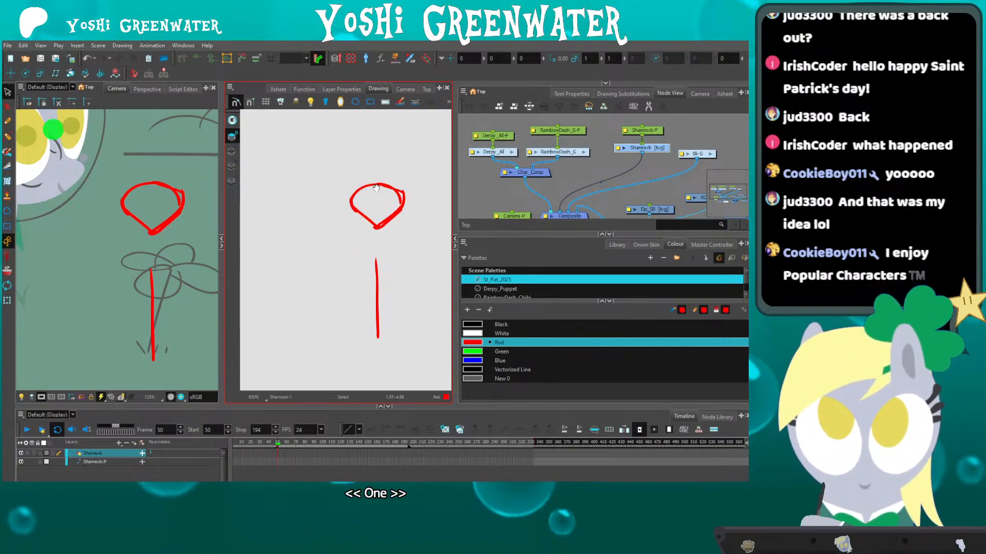
Draw a tall Green practice arc beside the red leaf and try tracing over it in Blue.
drag(377, 188, 342, 176)
drag(376, 209, 322, 210)
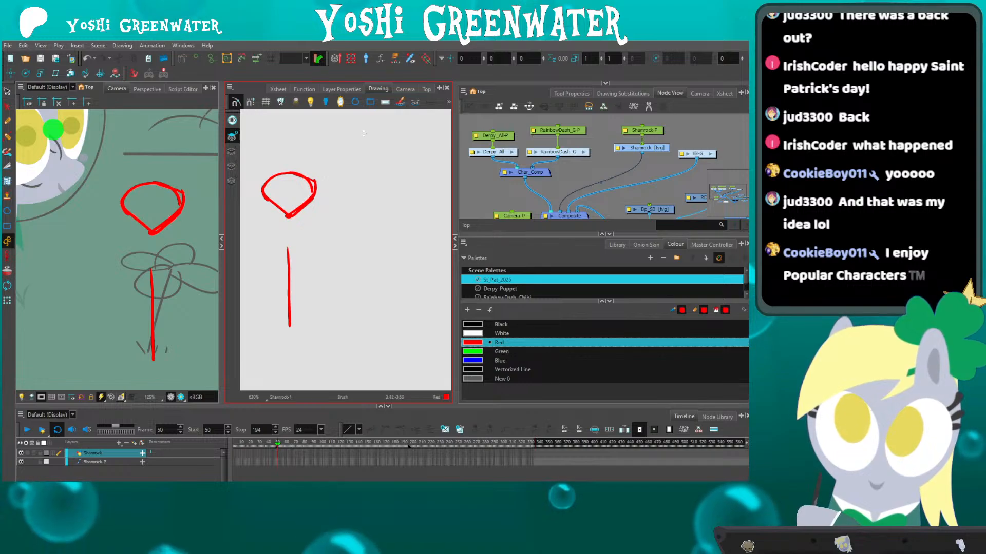
click(501, 351)
drag(379, 126, 358, 256)
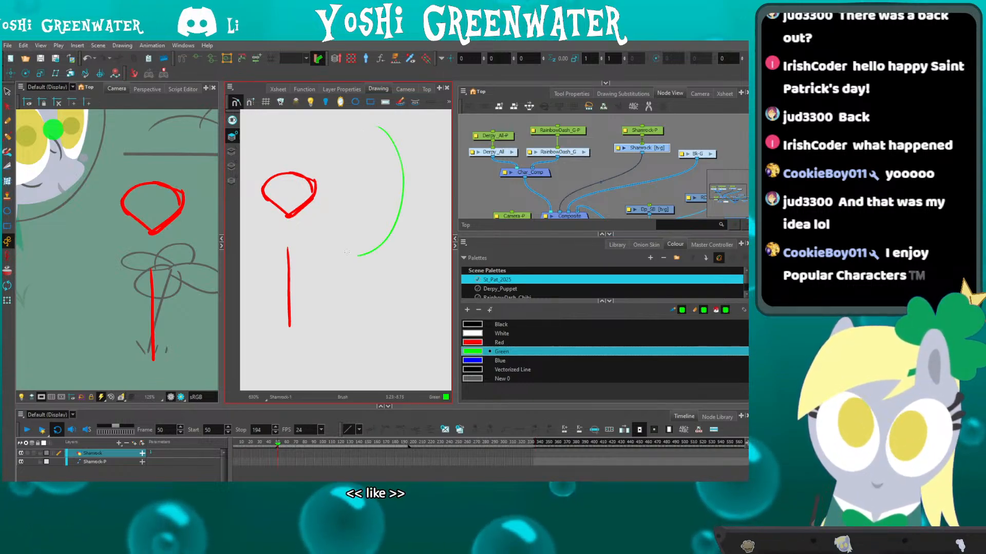
click(501, 361)
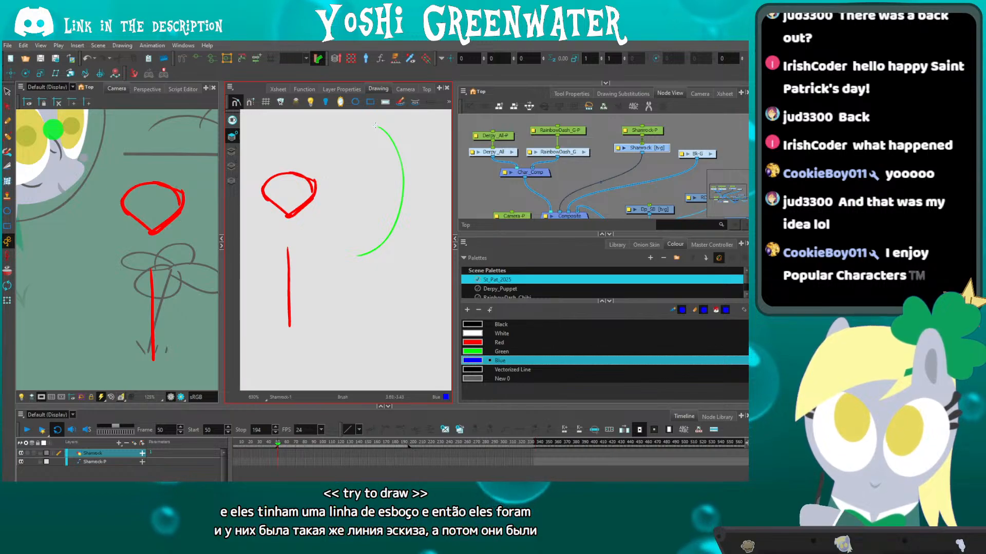
key(ctrl+z)
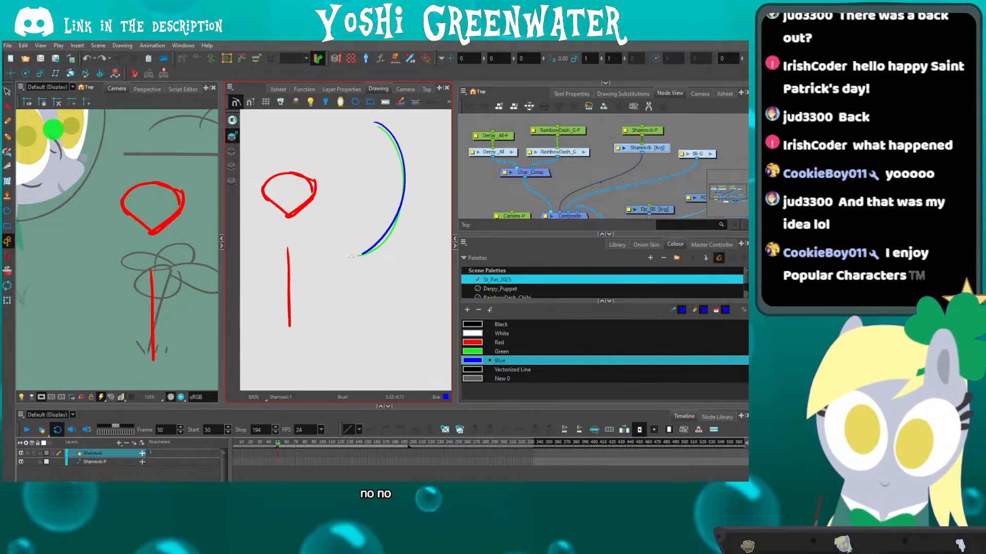
key(ctrl+z)
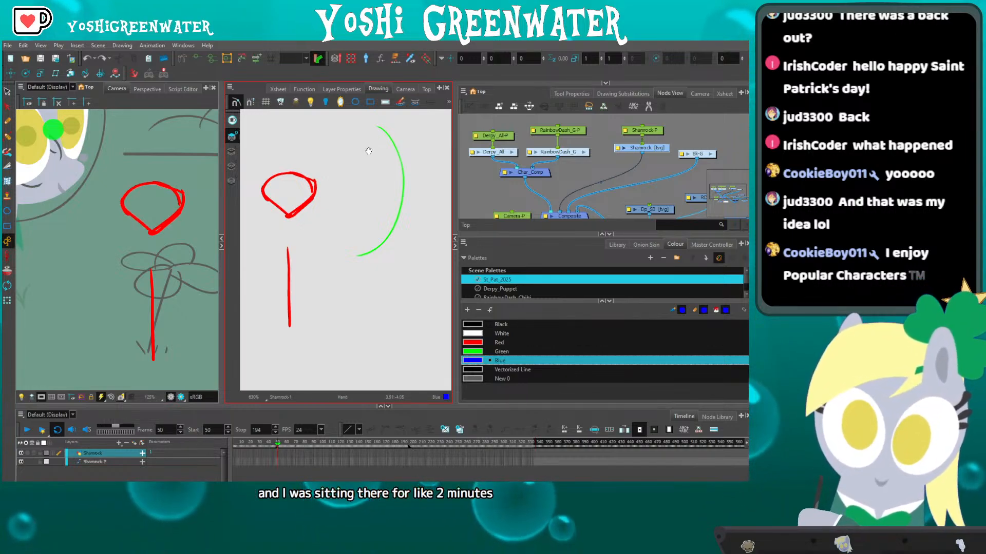
Try repeatedly to trace the green arc with Blue brush strokes, undoing each attempt.
drag(380, 136, 384, 162)
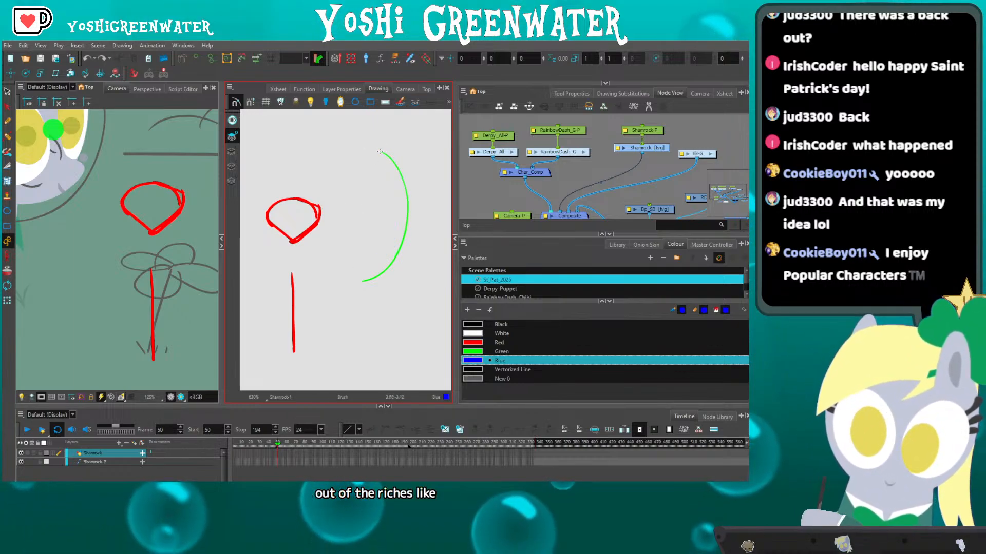
mouse_move(379, 151)
mouse_down()
mouse_move(411, 196)
mouse_move(353, 286)
mouse_up()
key(ctrl+z)
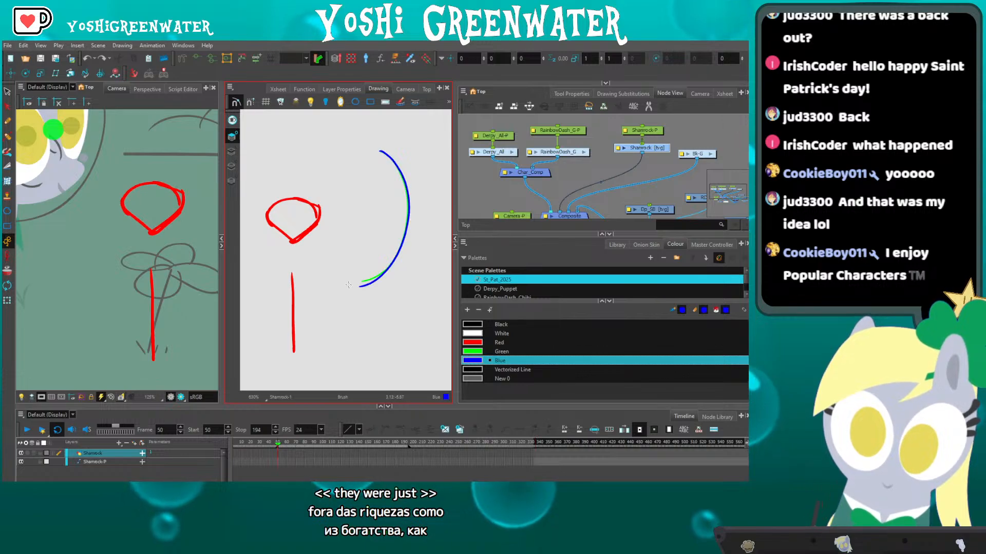
key(ctrl+z)
mouse_move(381, 152)
mouse_down()
mouse_move(398, 163)
mouse_move(363, 284)
mouse_up()
key(ctrl+z)
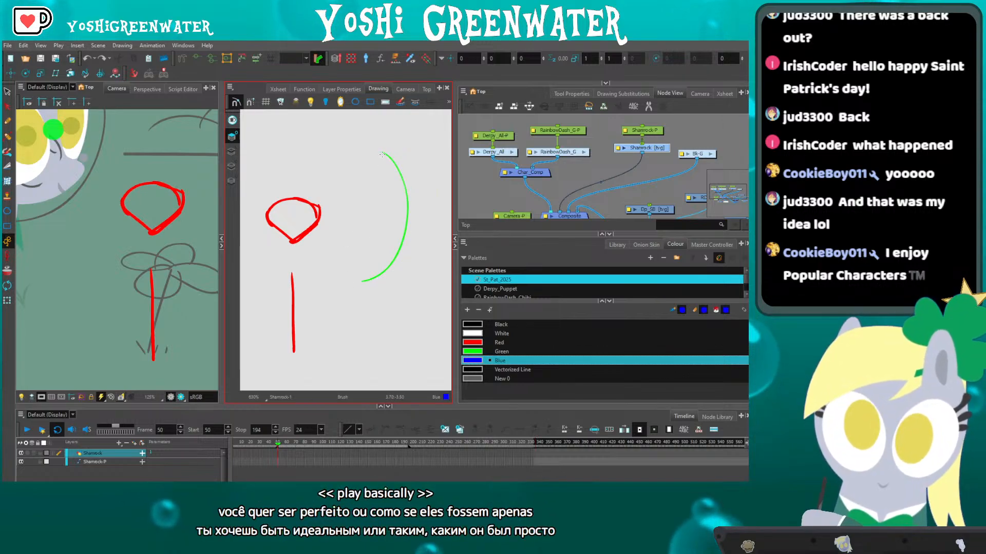
drag(381, 152, 363, 283)
key(ctrl+z)
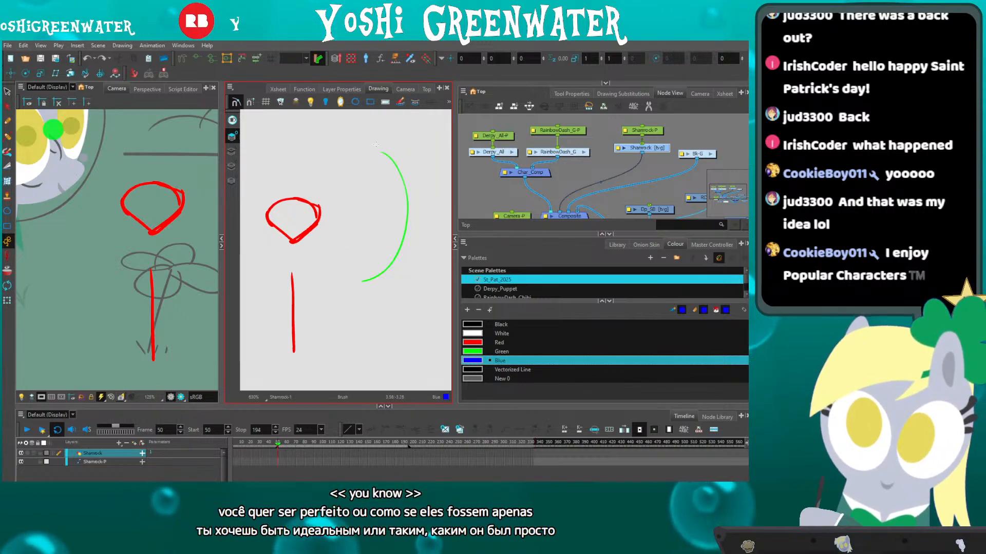
drag(381, 152, 363, 284)
key(ctrl+z)
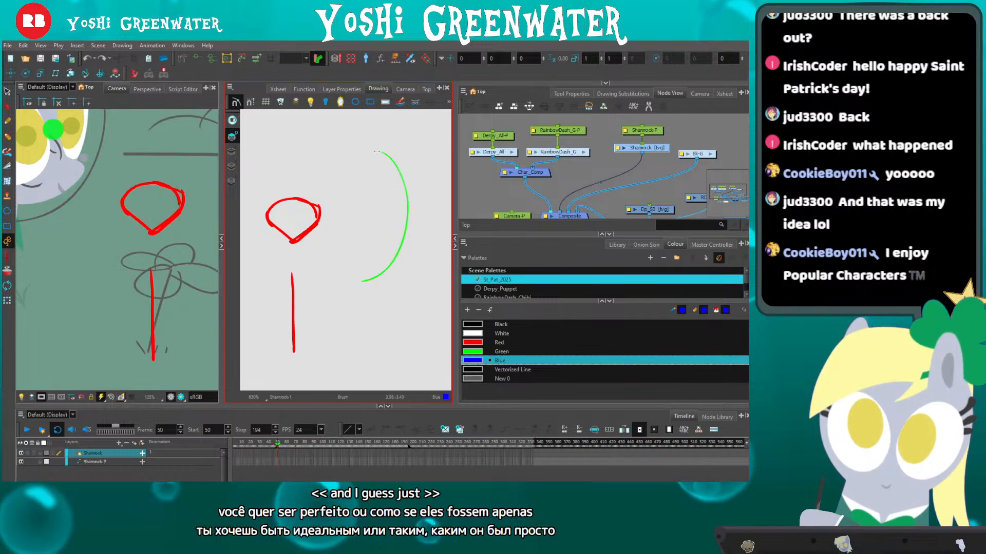
drag(378, 149, 391, 257)
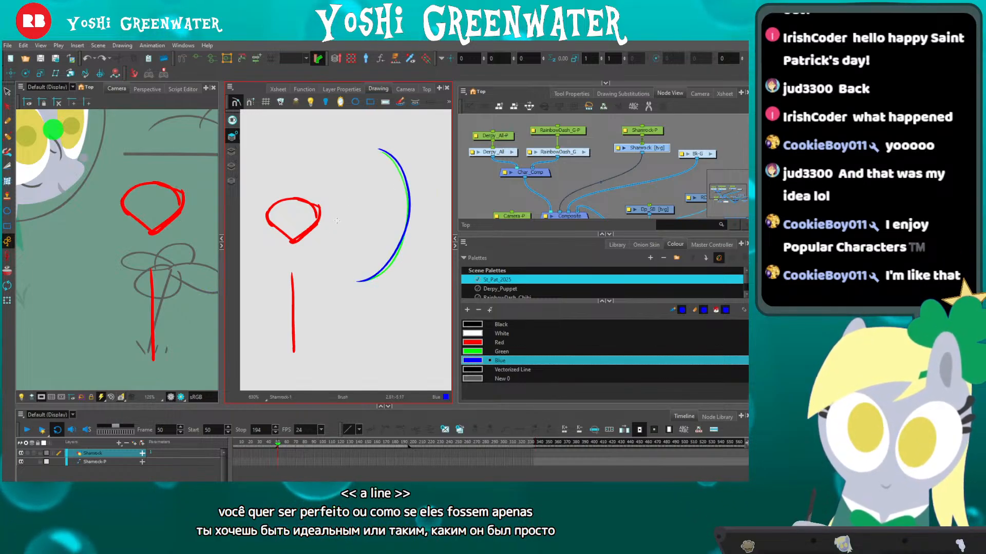
key(ctrl+z)
key(ctrl+z)
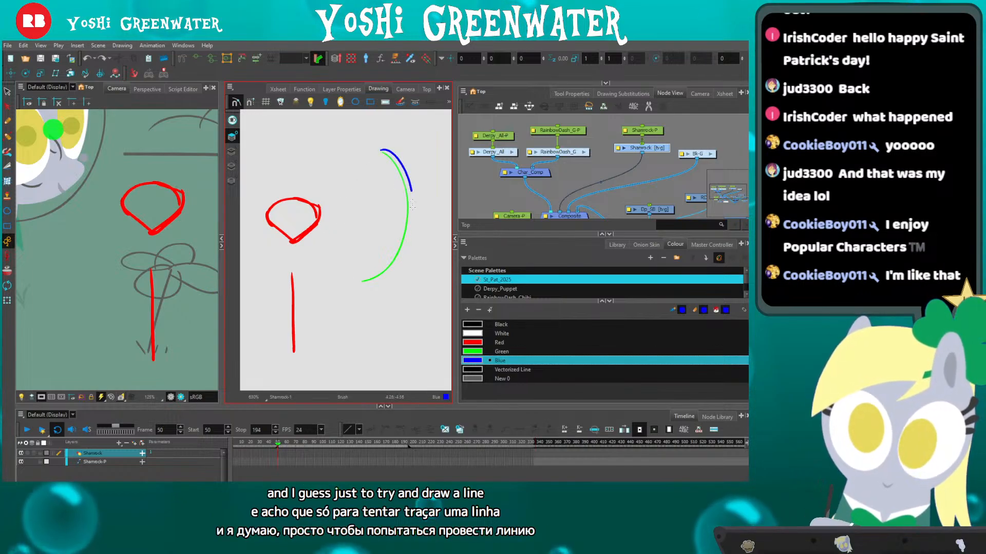
drag(412, 205, 349, 280)
key(ctrl+z)
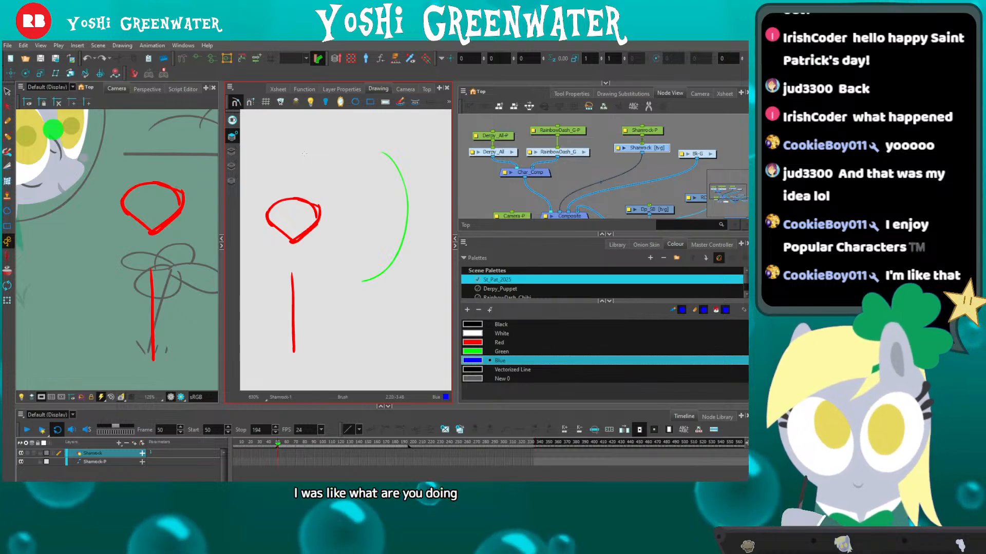
Try a short blue stroke across the green arc's lower end, remove it, and delete the green arc.
mouse_move(272, 264)
mouse_down()
mouse_move(328, 256)
mouse_move(276, 253)
mouse_up()
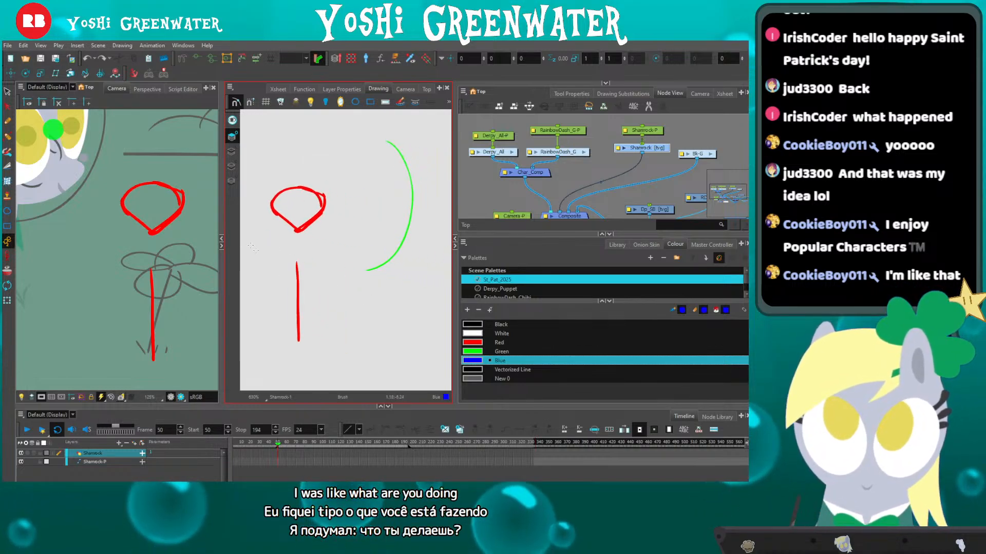
drag(375, 245, 387, 291)
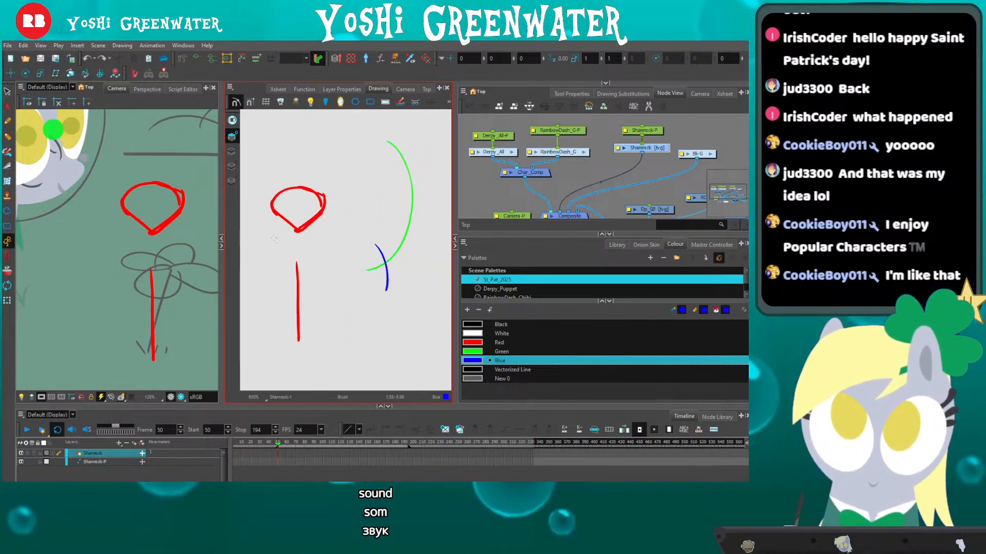
click(7, 92)
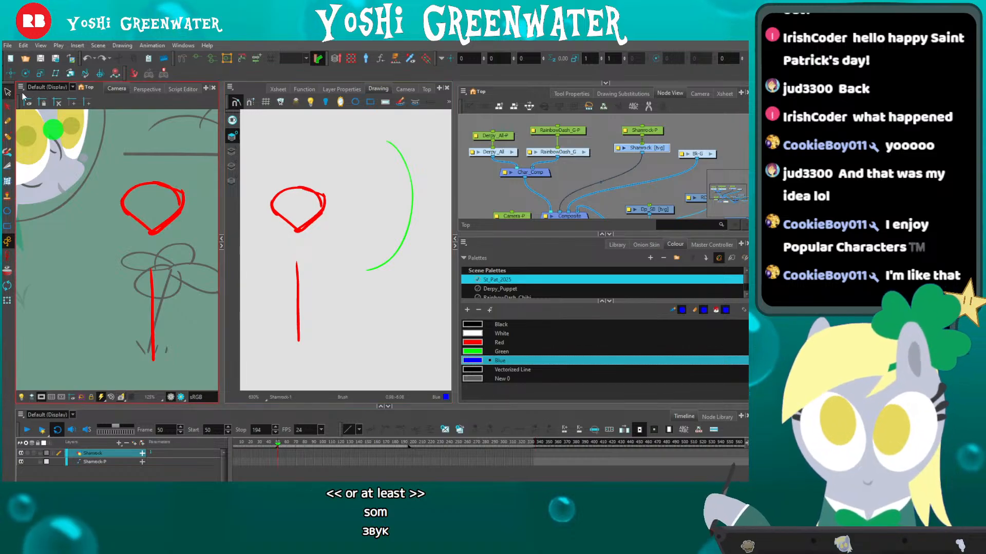
drag(380, 238, 386, 260)
Pick the Green colour and move the whole red leaf and stem sketch onto the Underlay art layer with cut and paste.
drag(274, 270, 315, 261)
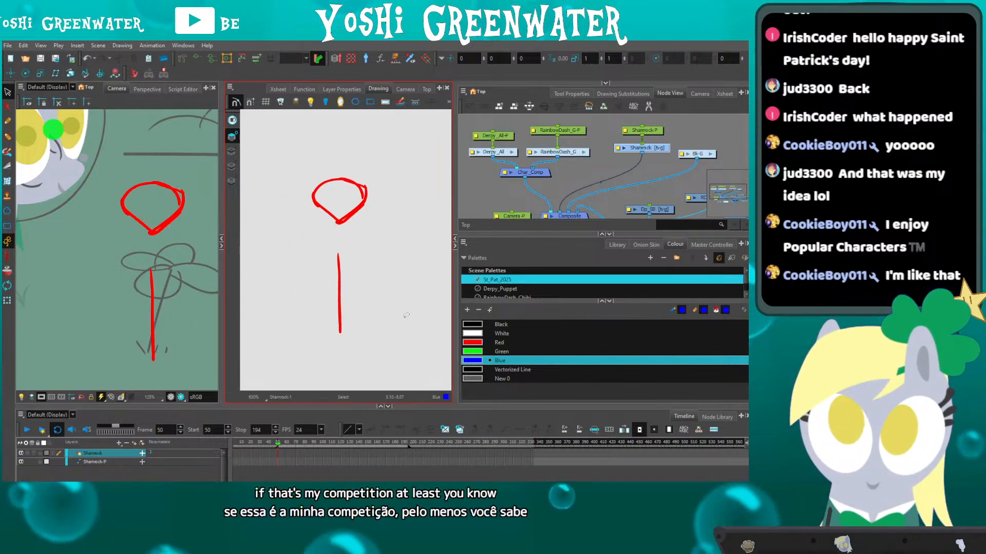
click(471, 352)
key(ctrl+a)
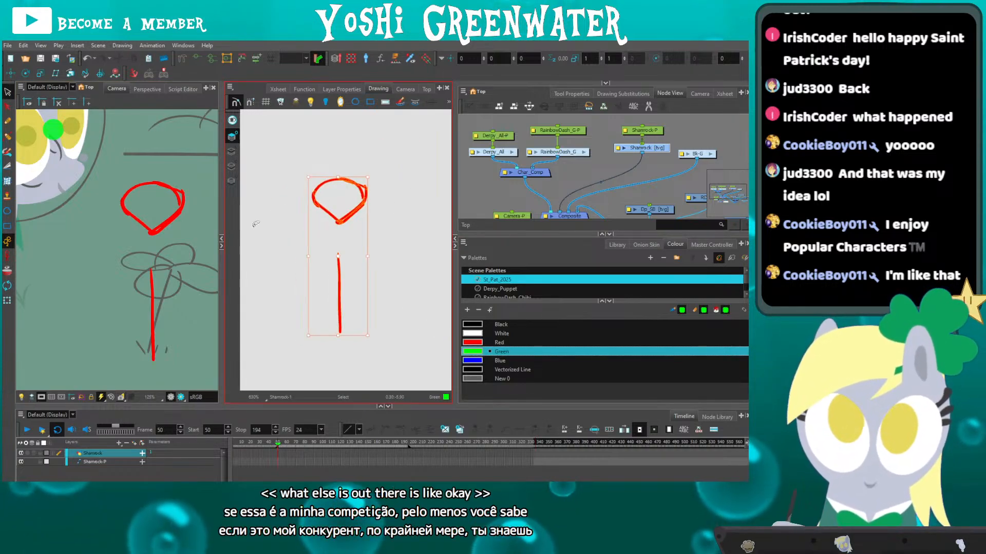
key(ctrl+x)
click(233, 182)
key(ctrl+v)
click(273, 259)
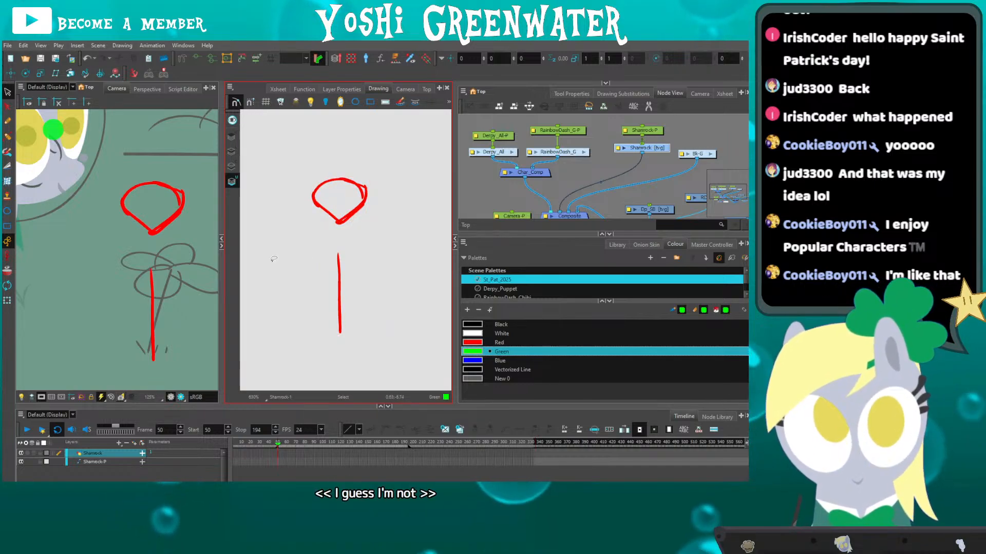
Switch to the Colour Art layer with the Blue colour, enlarge the Tool Properties, and activate the Brush with Solid Brush 3.
drag(303, 260, 313, 271)
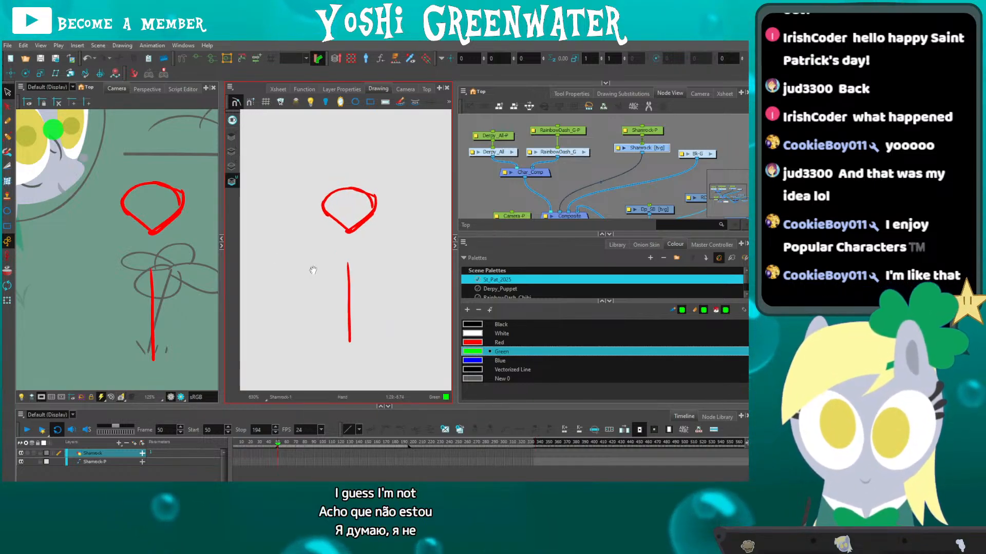
click(231, 165)
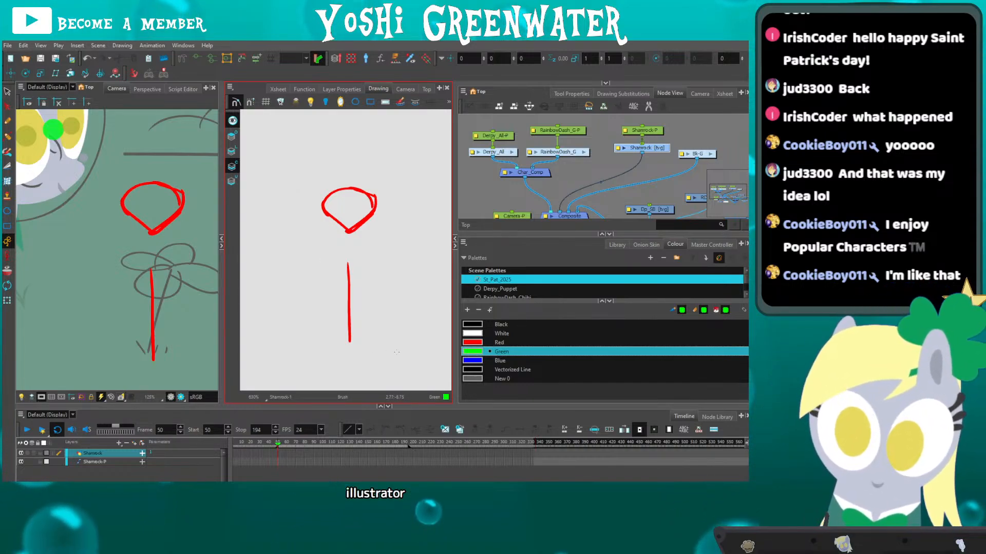
click(469, 362)
key(alt+underscore)
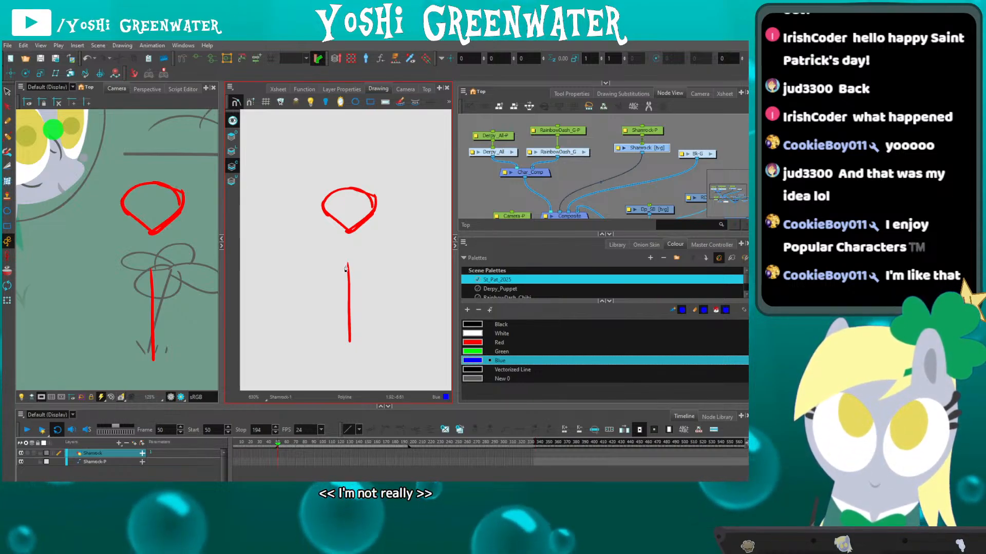
click(565, 96)
drag(521, 235, 520, 335)
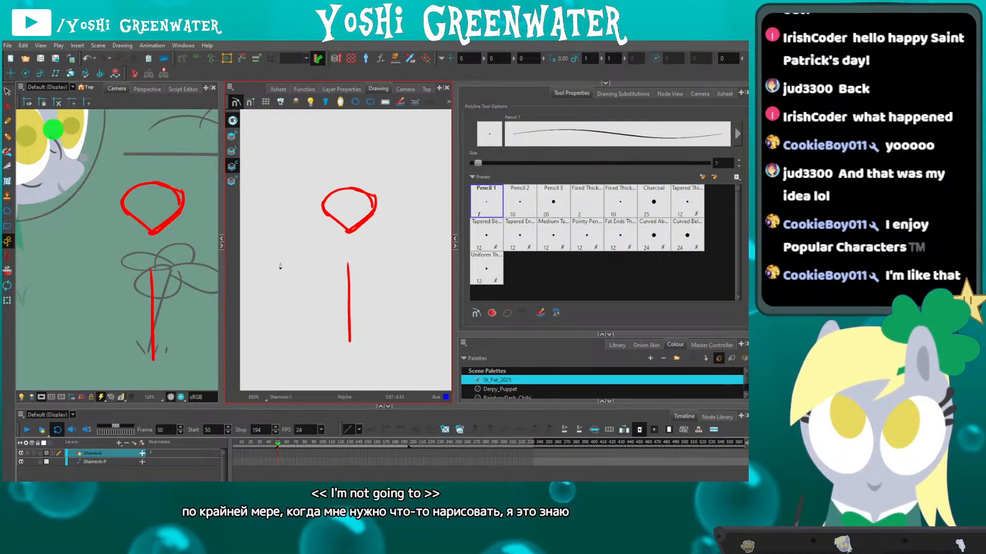
key(alt+b)
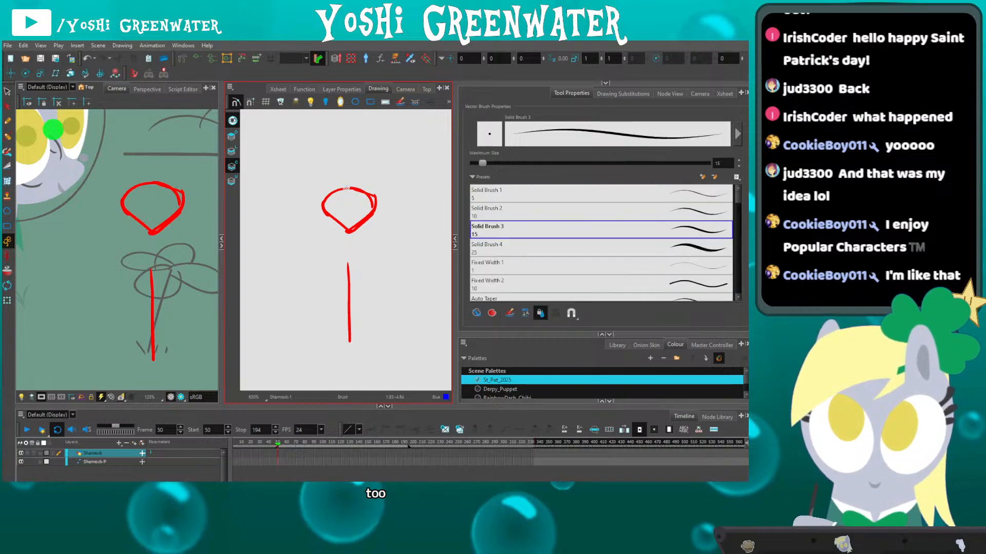
Trace the sides and top arc of the red leaf sketch with Blue brush strokes, undoing and redrawing stray strokes.
mouse_move(362, 176)
mouse_down()
mouse_move(386, 204)
mouse_move(352, 225)
mouse_up()
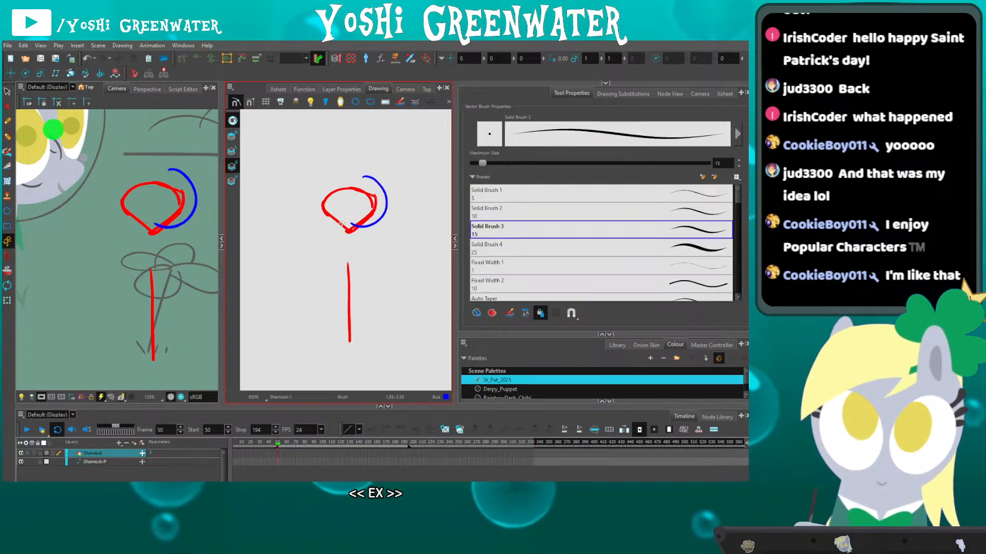
key(ctrl+z)
key(ctrl+z)
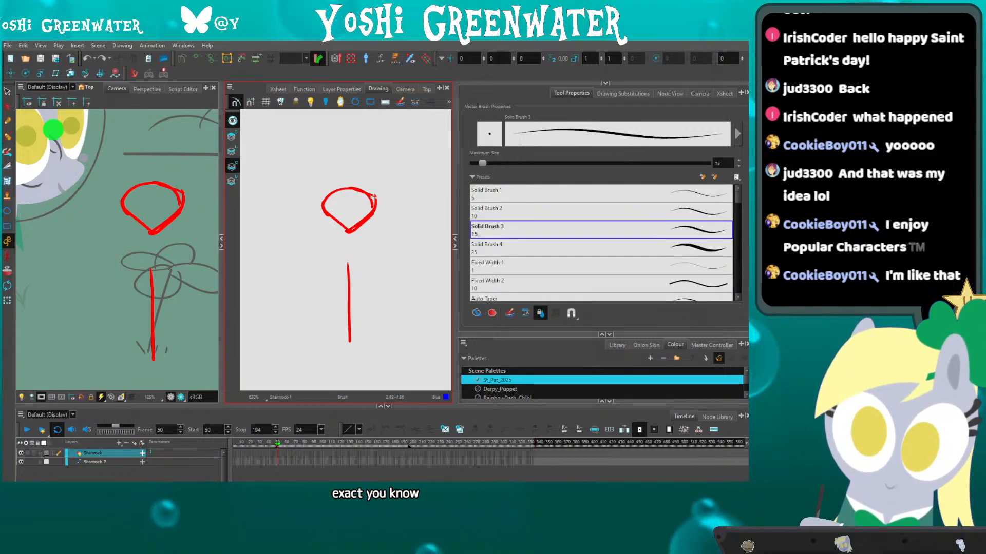
drag(375, 196, 345, 233)
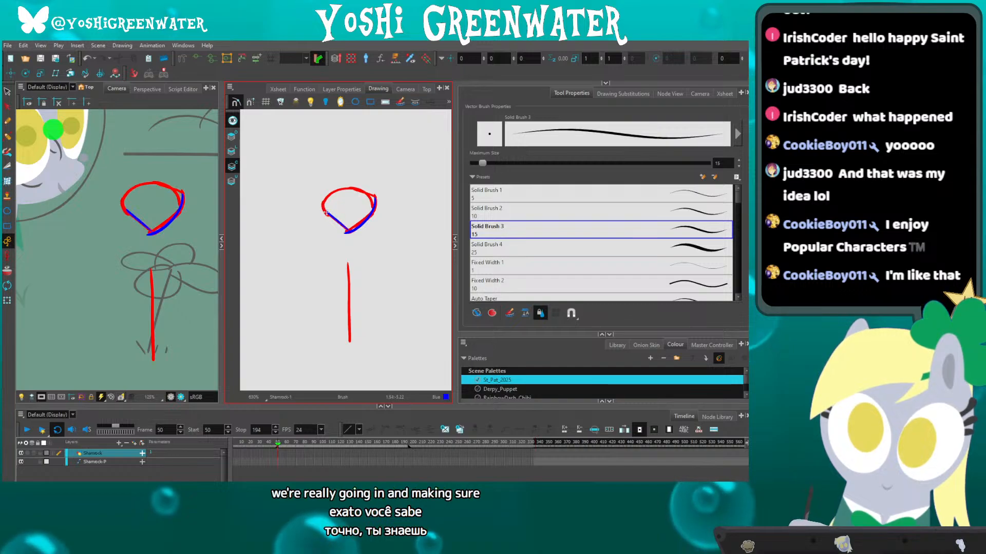
drag(328, 194, 374, 199)
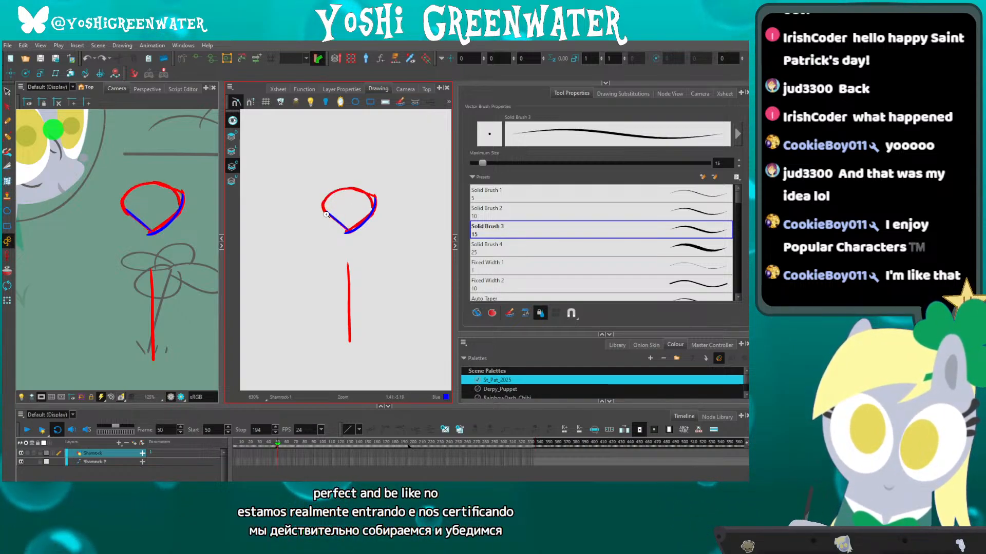
mouse_move(323, 202)
mouse_down()
mouse_move(341, 190)
mouse_move(379, 208)
mouse_up()
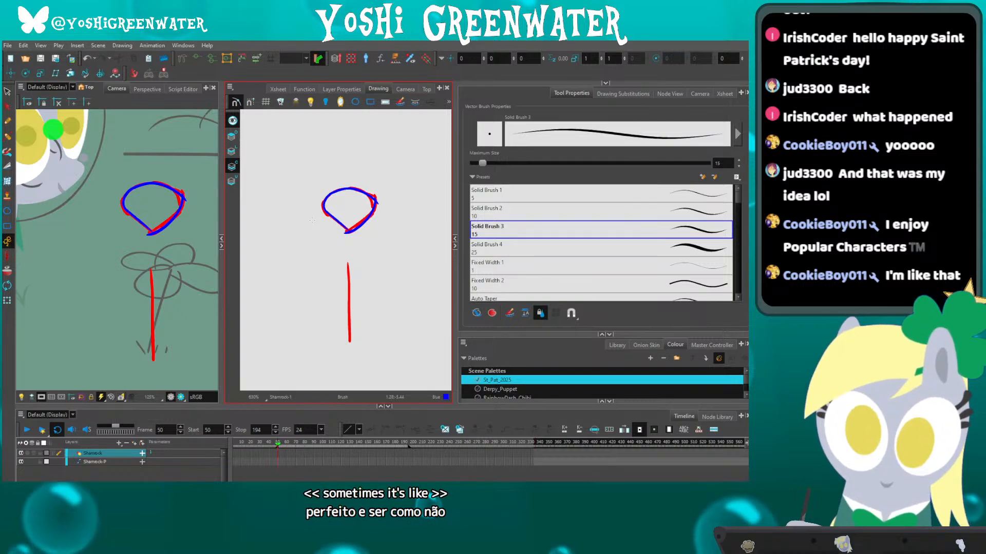
key(ctrl+z)
mouse_move(326, 213)
mouse_down()
mouse_move(350, 190)
mouse_move(376, 201)
mouse_move(325, 197)
mouse_move(376, 202)
mouse_up()
key(ctrl+z)
key(ctrl+z)
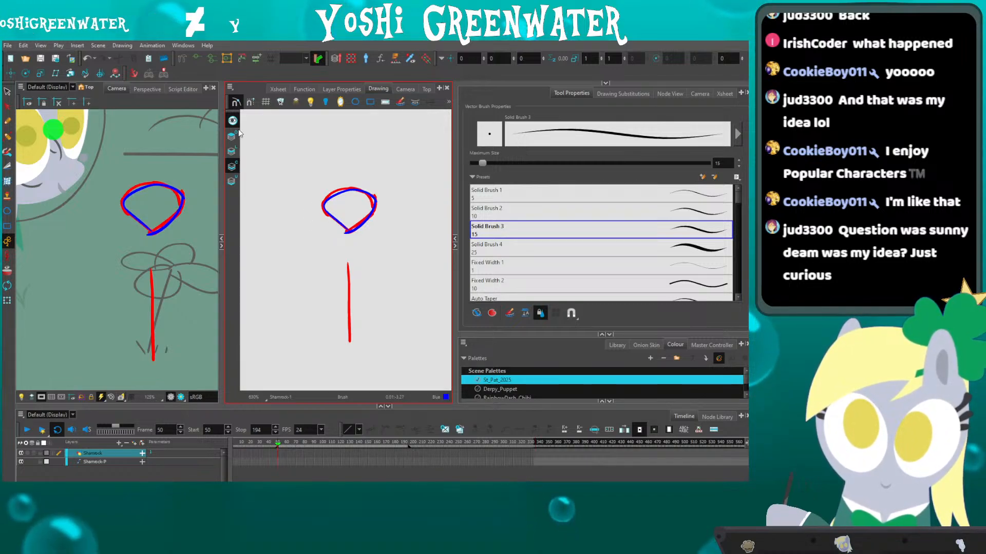
Show only the Colour Art layer and reshape the blue leaf's upper right corner with the Contour Editor.
key(shift+p)
scroll(344, 220, up, 4)
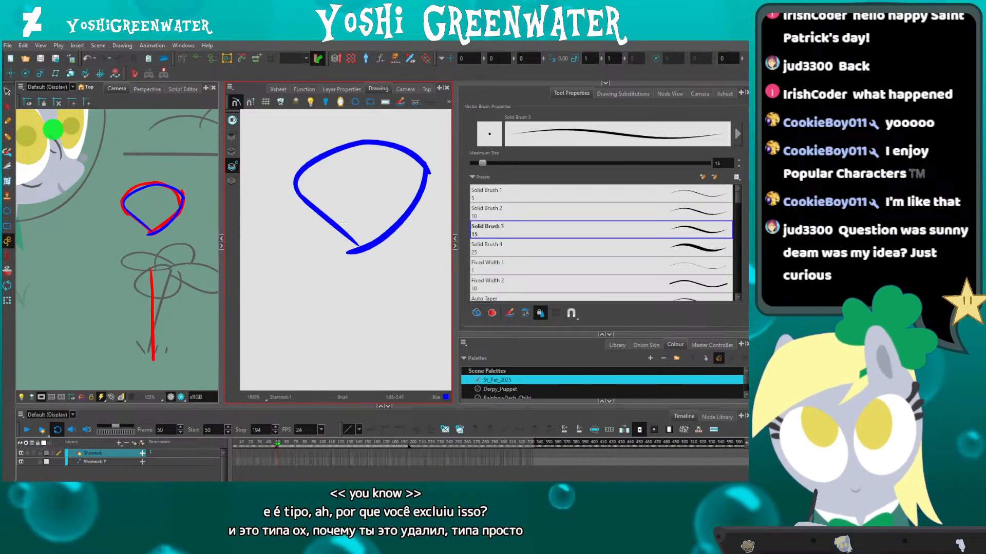
drag(309, 203, 301, 251)
key(alt+q)
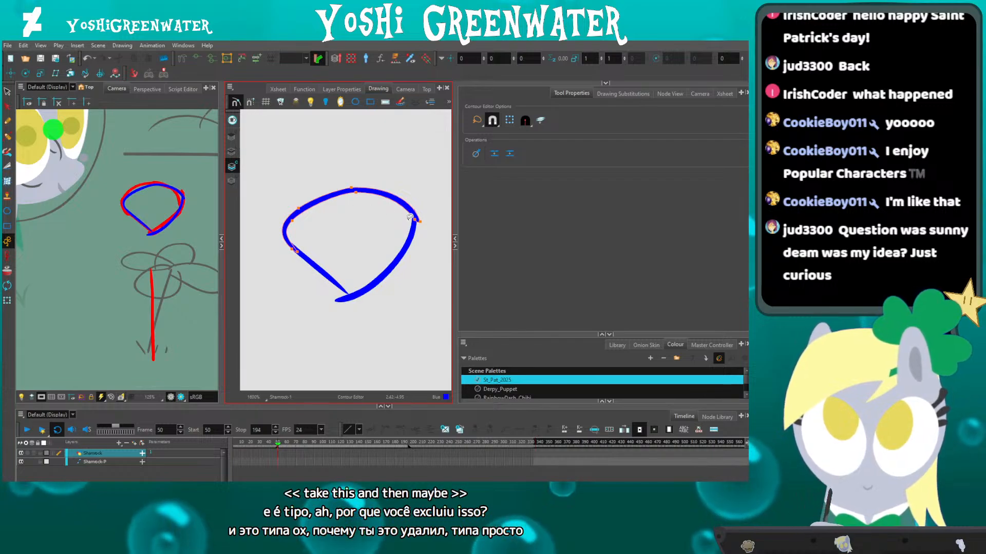
scroll(421, 220, up, 3)
scroll(422, 219, up, 1)
mouse_move(427, 216)
mouse_down()
mouse_move(416, 190)
mouse_move(394, 209)
mouse_up()
scroll(370, 235, down, 4)
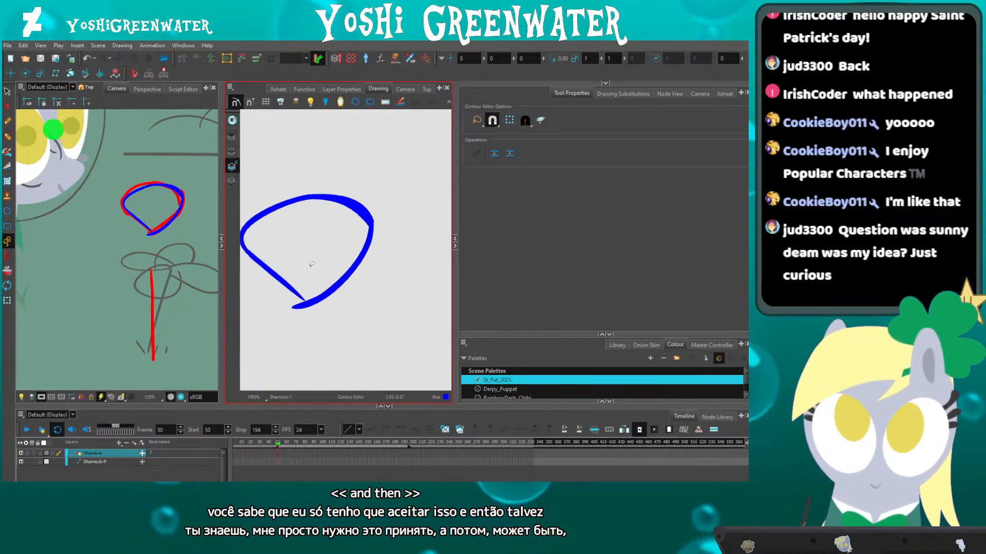
Adjust the contour points at the blue leaf's lower tip and left edge to clean up the joint and even the stroke.
drag(276, 299, 352, 309)
scroll(351, 308, up, 2)
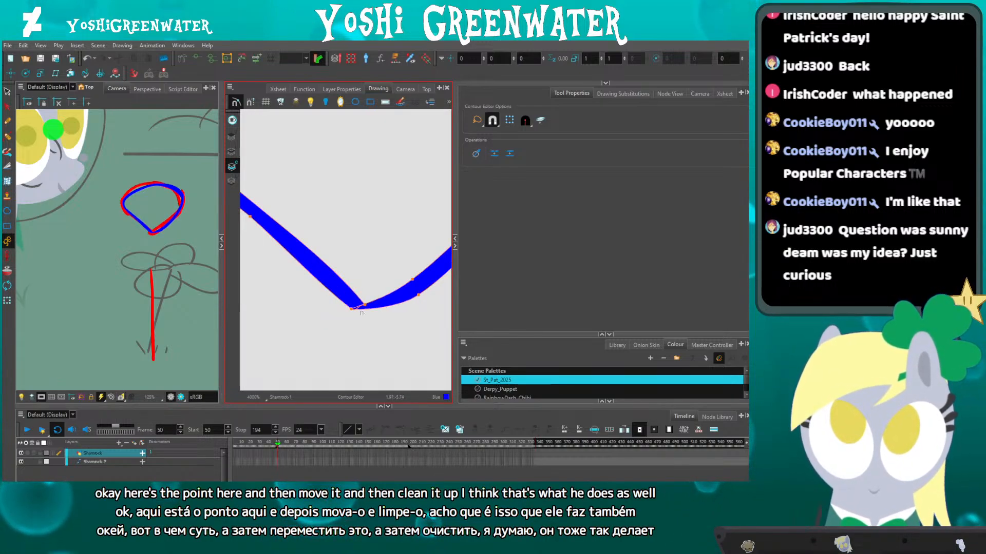
drag(377, 324, 377, 324)
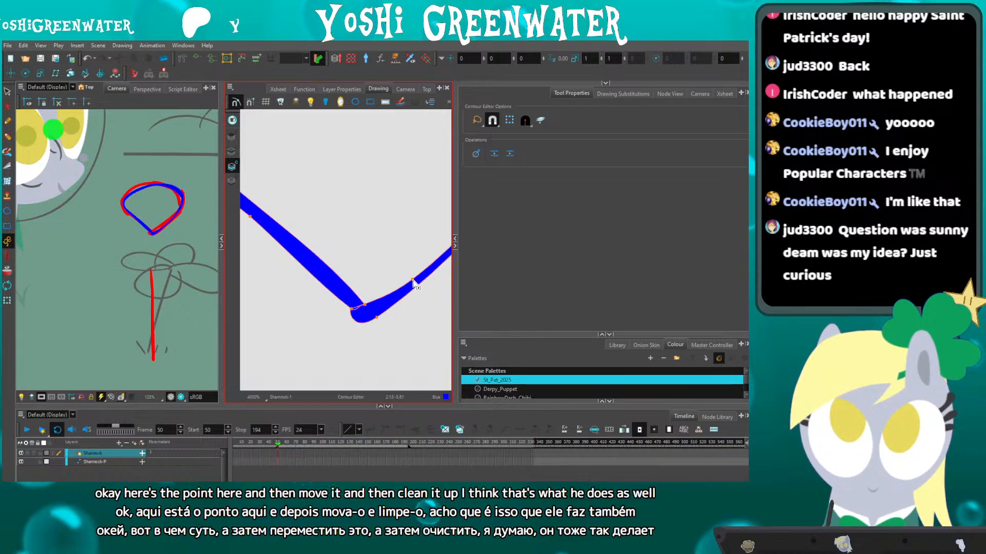
scroll(386, 319, down, 5)
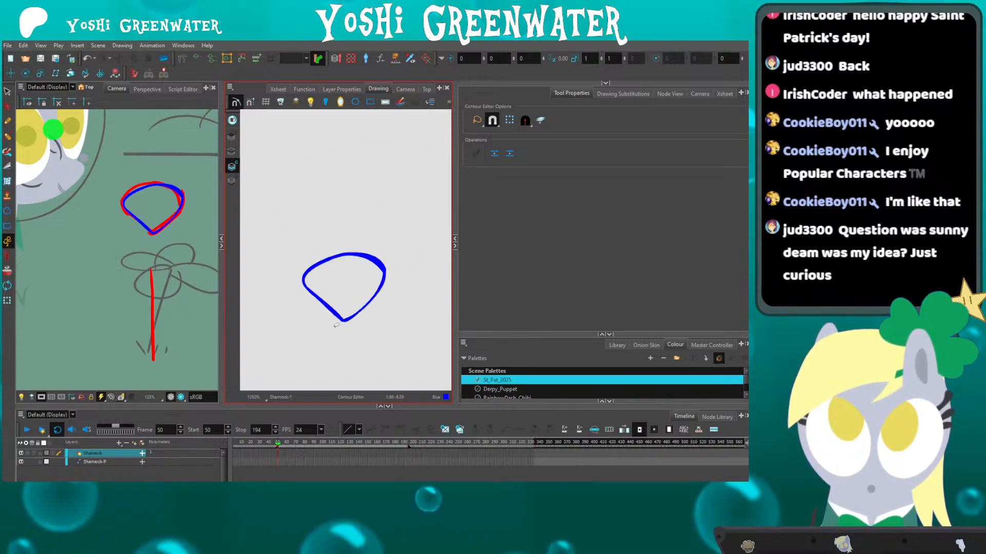
scroll(332, 322, up, 3)
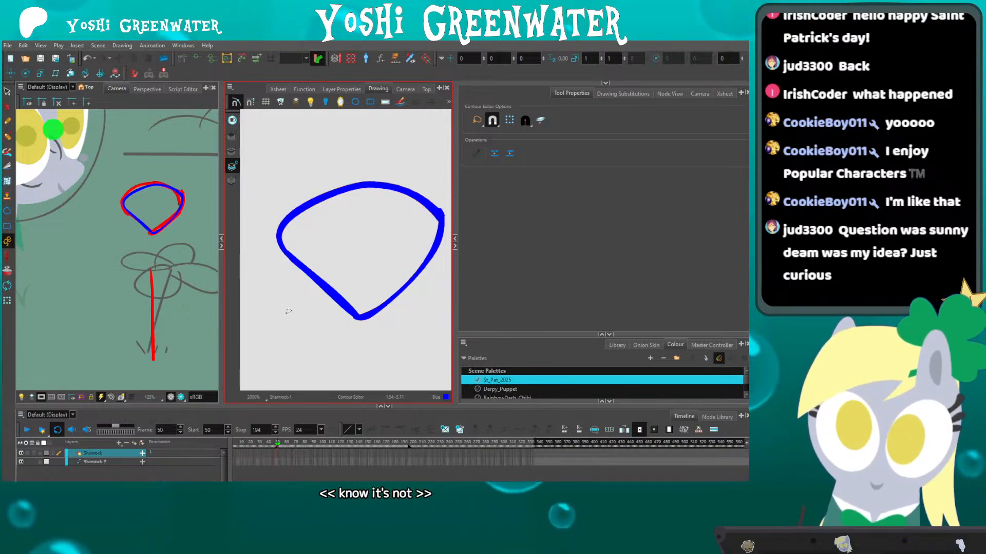
drag(324, 277, 314, 278)
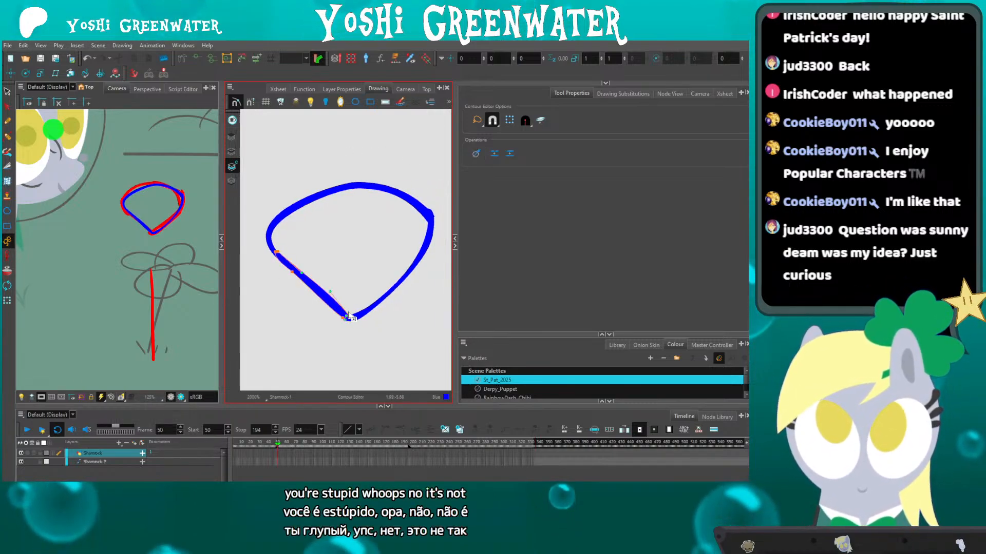
click(316, 301)
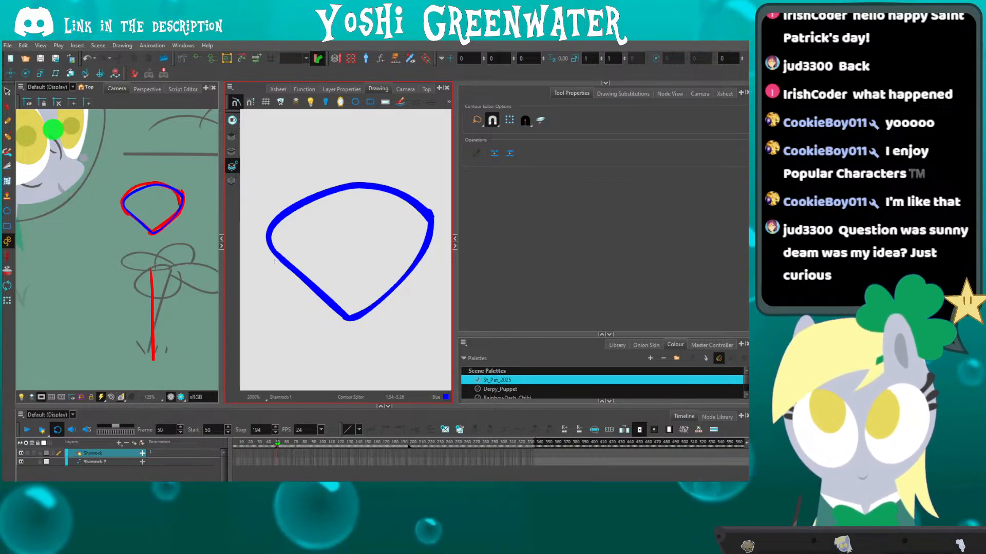
key(Return)
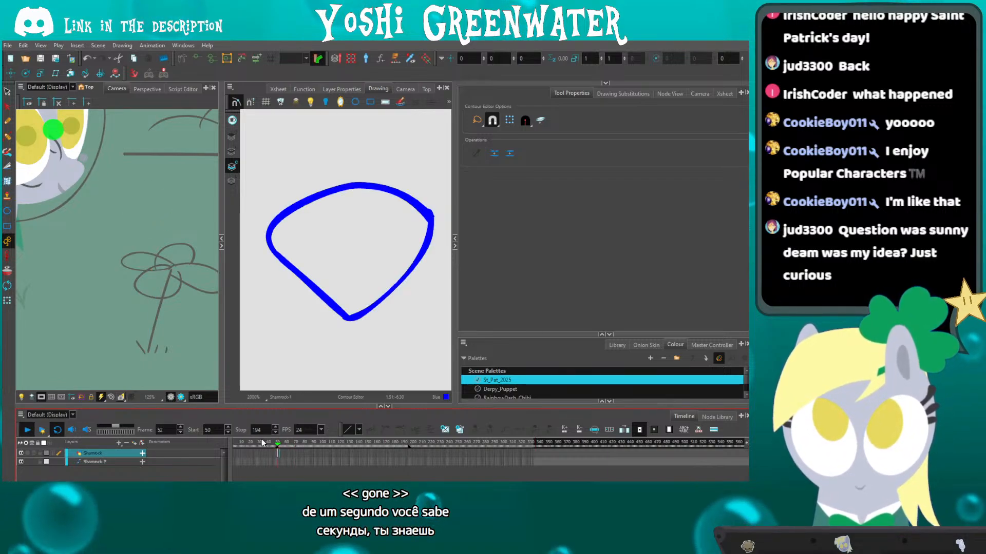
click(279, 441)
drag(278, 438, 278, 443)
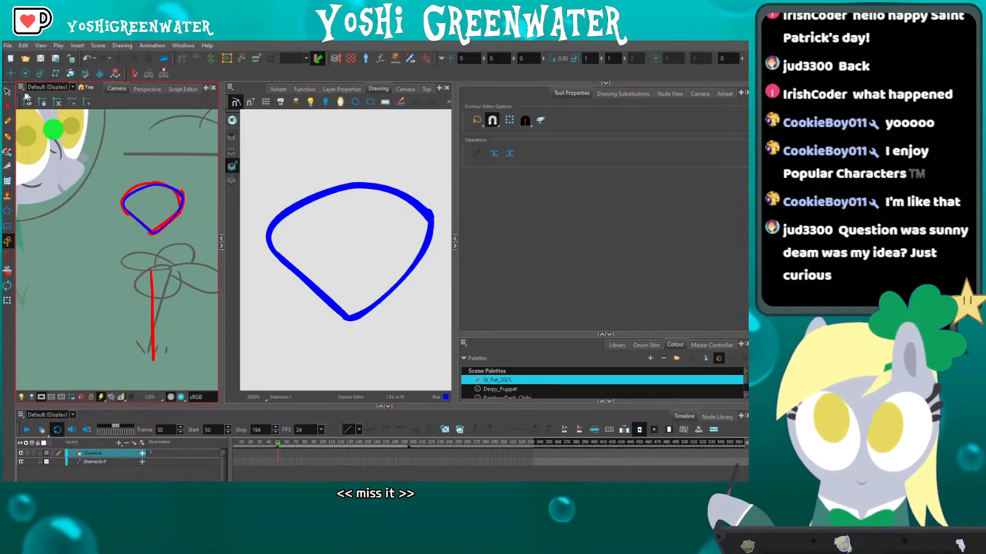
Delete all the blue brush strokes of the leaf and show the other art layers again.
key(s)
click(271, 282)
key(Delete)
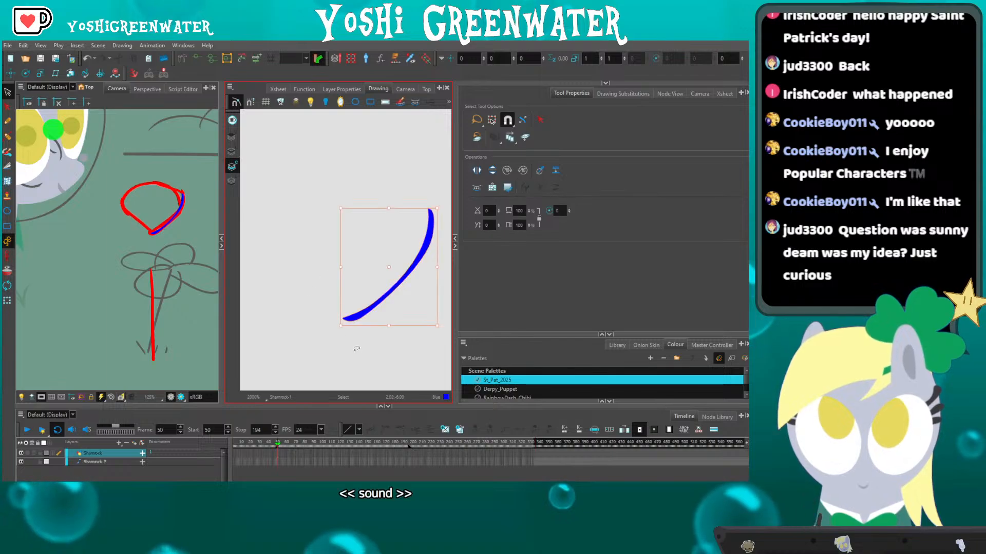
key(Delete)
click(234, 118)
Activate the Polyline tool with the Pencil 1 preset and enlarge the Drawing view around the red leaf sketch.
key(alt+underscore)
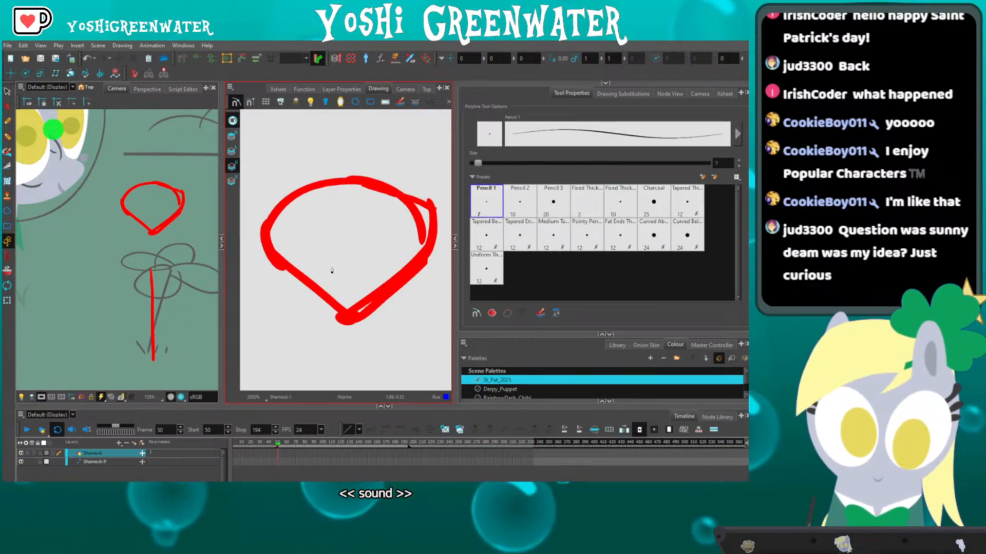
drag(455, 205, 511, 205)
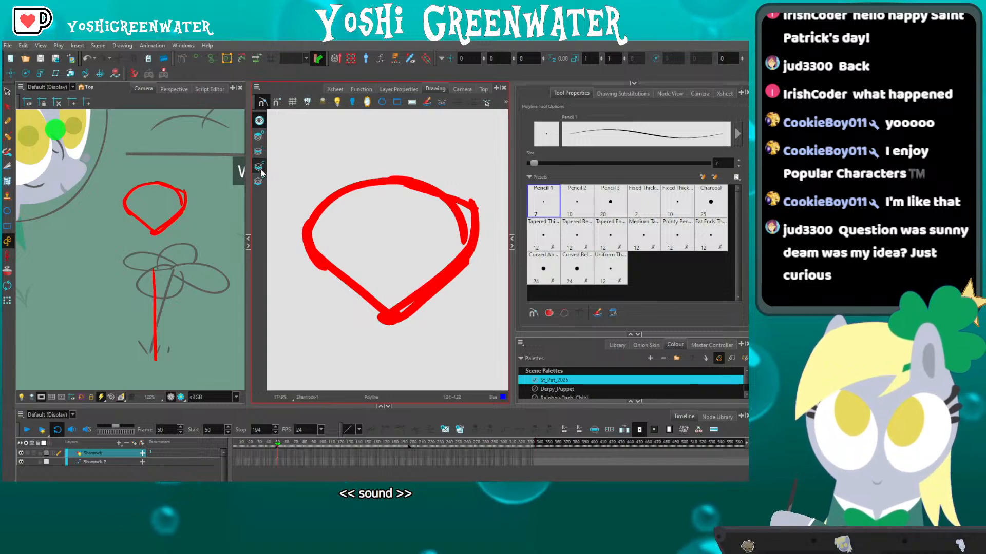
drag(252, 177, 211, 178)
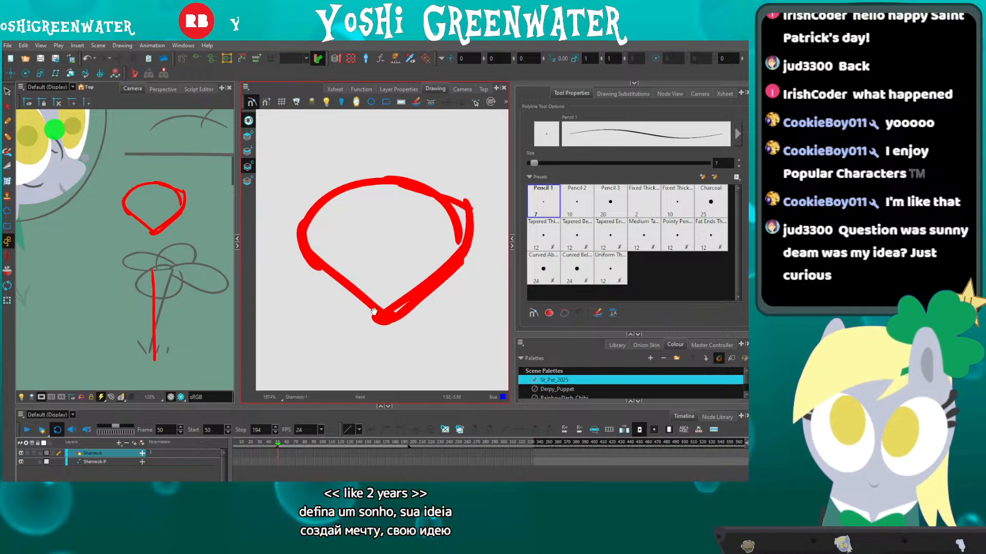
mouse_move(381, 314)
mouse_down()
mouse_move(377, 300)
mouse_move(346, 311)
mouse_up()
key(2)
key(2)
key(2)
key(2)
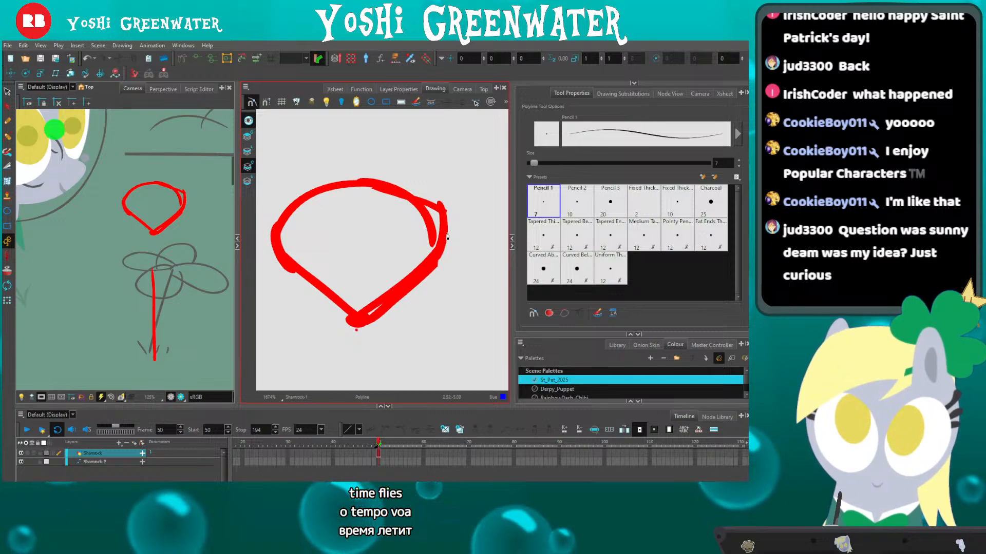
Draw a closed five-point Blue polyline around the red leaf sketch, starting and ending at its lower tip.
click(355, 330)
click(447, 252)
click(441, 204)
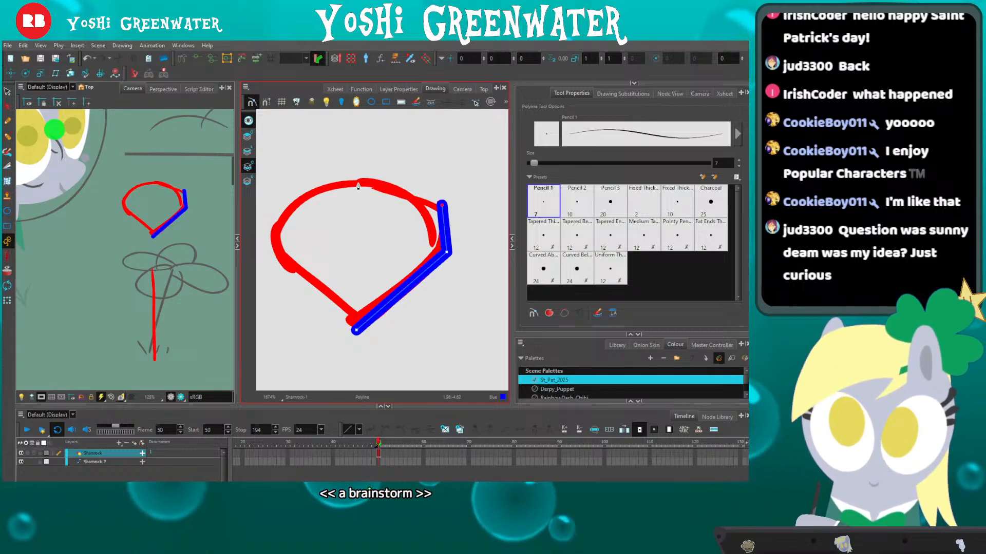
click(276, 222)
click(285, 264)
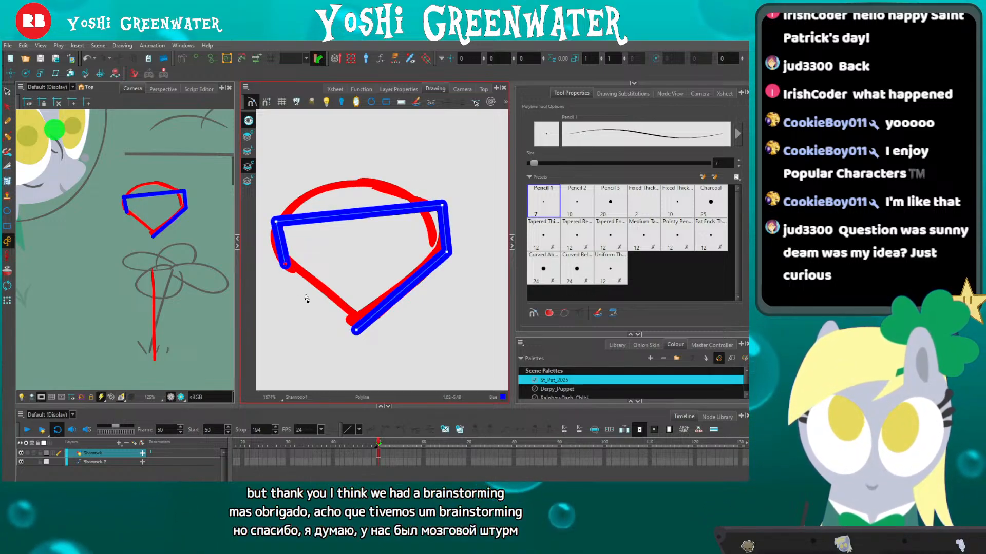
click(356, 331)
Nudge the polyline's corner points with the Contour Editor to level the top edge and even out both sides.
key(alt+q)
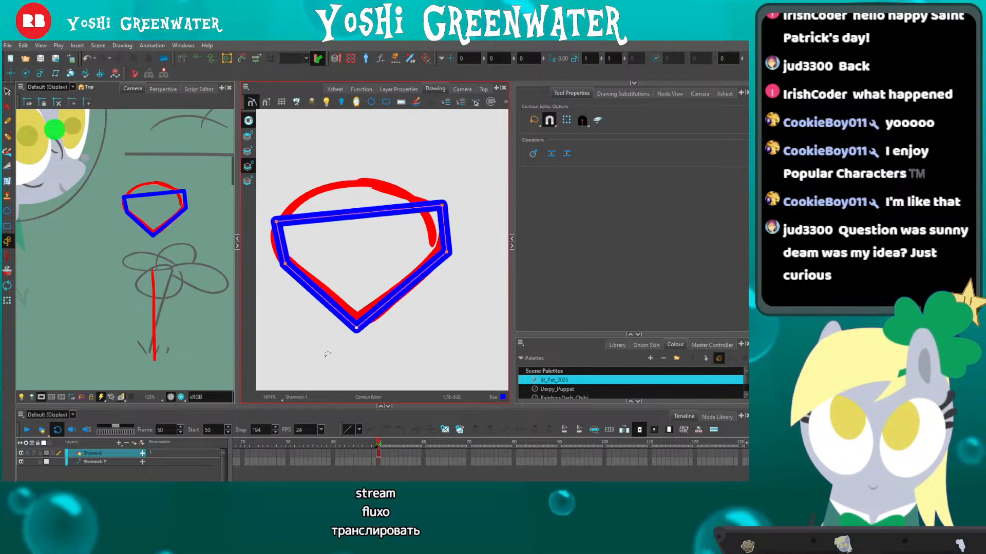
key(Up)
key(Up)
key(Down)
key(Down)
drag(425, 194, 414, 259)
key(Left)
key(Left)
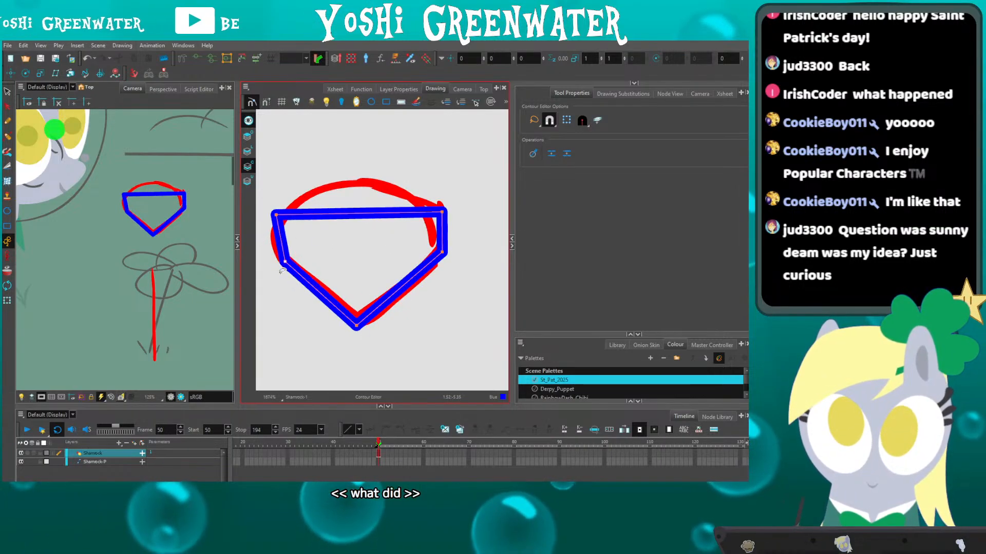
drag(272, 257, 283, 287)
key(Up)
key(Up)
Bend the leaf outline's straight top edge upward into a rounded arc following the red sketch.
click(323, 226)
drag(360, 214, 362, 193)
drag(274, 188, 278, 223)
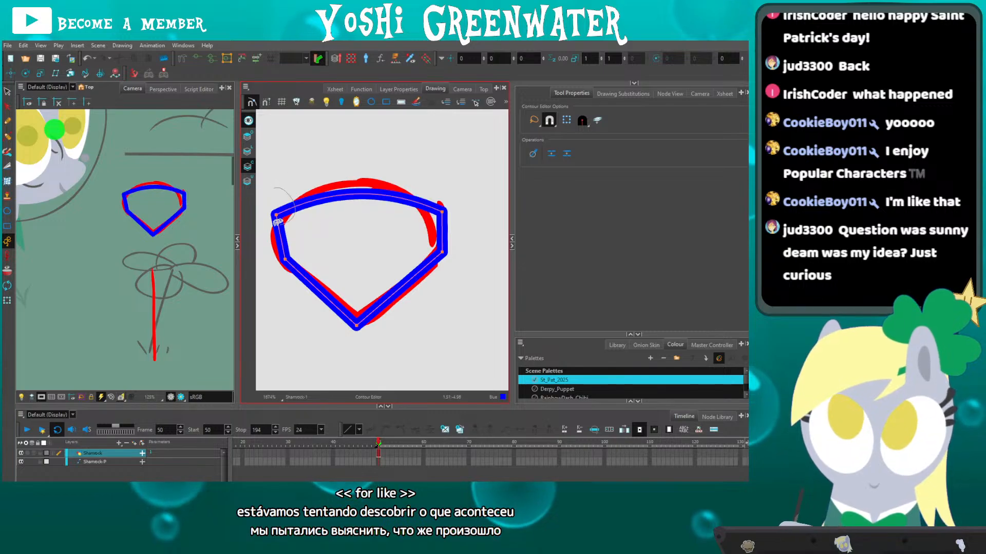
drag(324, 184, 316, 184)
drag(394, 185, 416, 178)
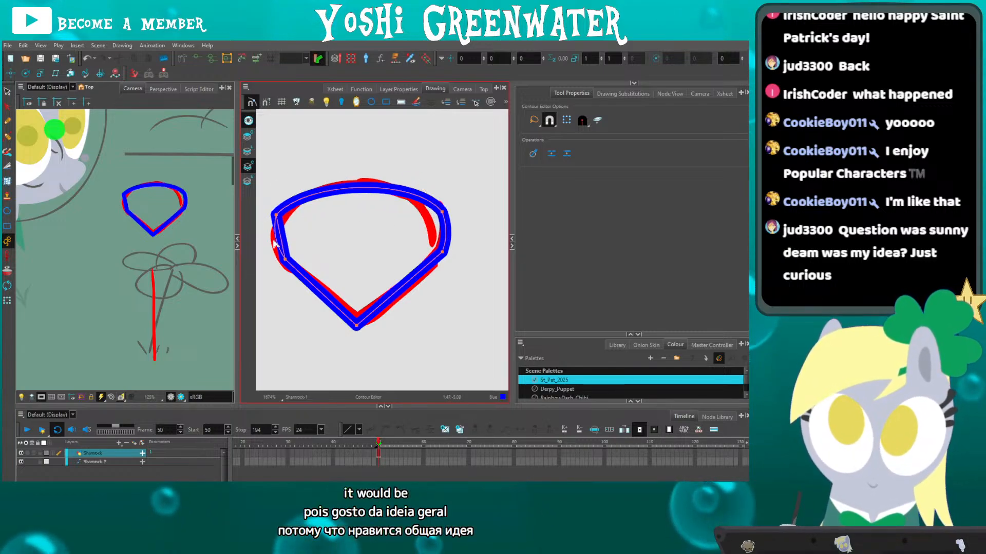
Bulge the short left and right sides of the leaf outline outward and smooth its upper left corner.
drag(285, 249, 271, 277)
key(Down)
key(Down)
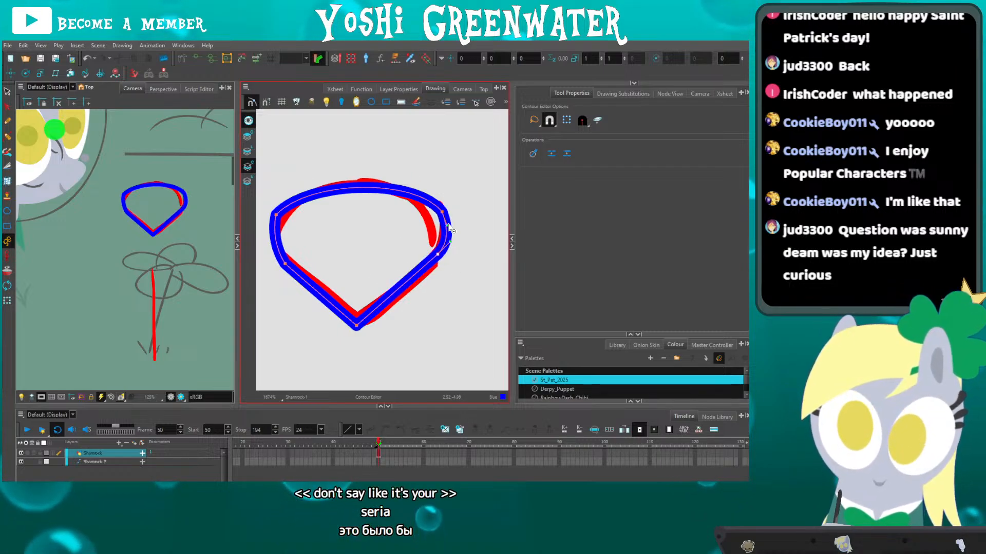
drag(447, 225, 451, 226)
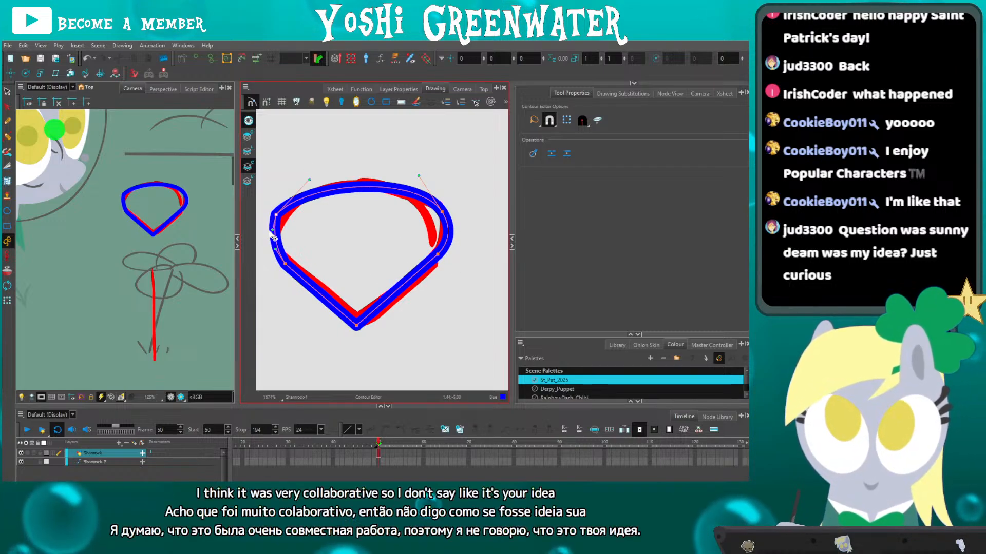
drag(276, 215, 280, 212)
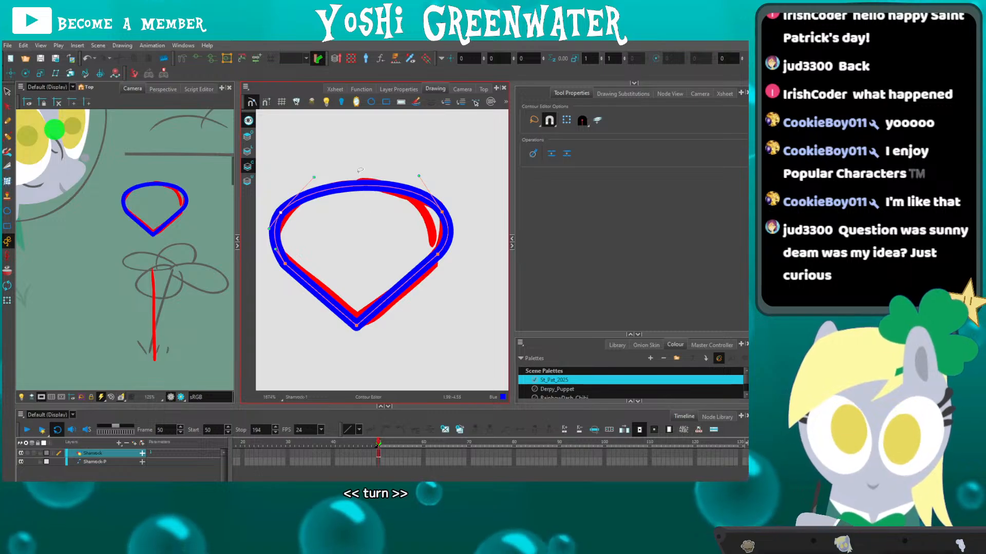
mouse_move(281, 248)
mouse_down()
mouse_move(289, 265)
mouse_move(272, 258)
mouse_move(276, 268)
mouse_move(270, 251)
mouse_up()
Nudge the lower corner points on both sides of the leaf outline to make the shape more symmetrical.
drag(371, 270, 405, 271)
key(Down)
key(Down)
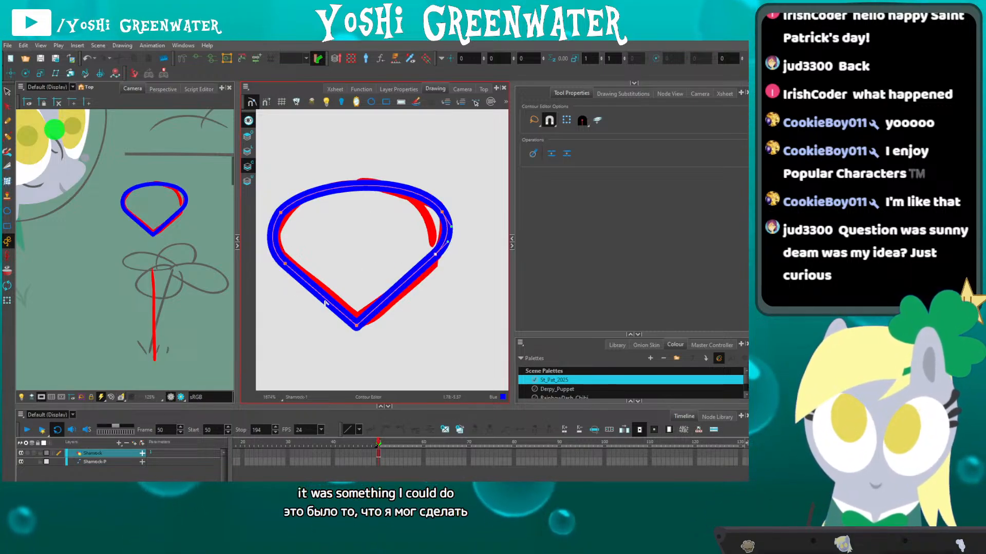
key(Left)
key(Left)
mouse_move(295, 251)
mouse_down()
mouse_move(273, 280)
mouse_move(289, 303)
mouse_up()
key(Right)
key(Right)
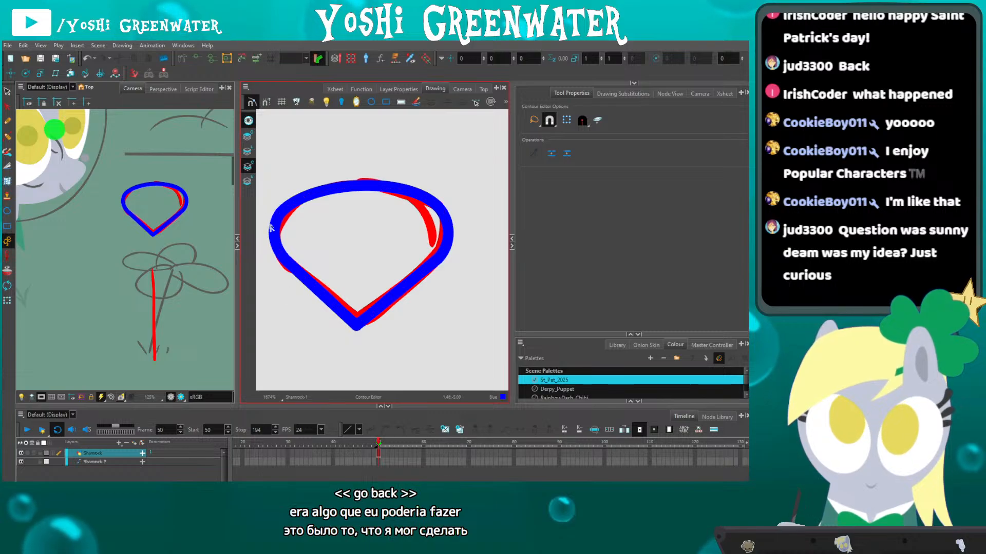
Show only the leaf outline's art layer and add a contour point on each straight lower side.
click(249, 122)
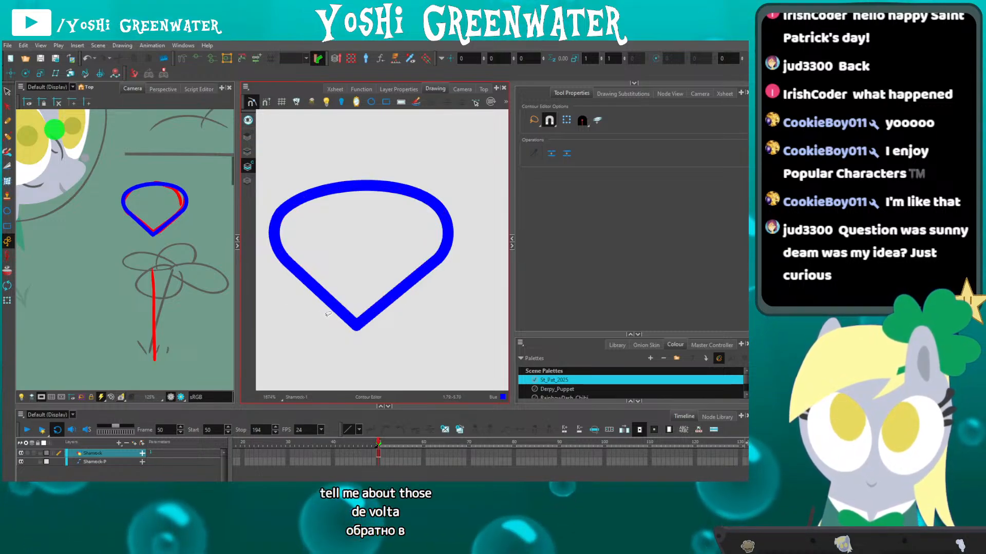
click(426, 267)
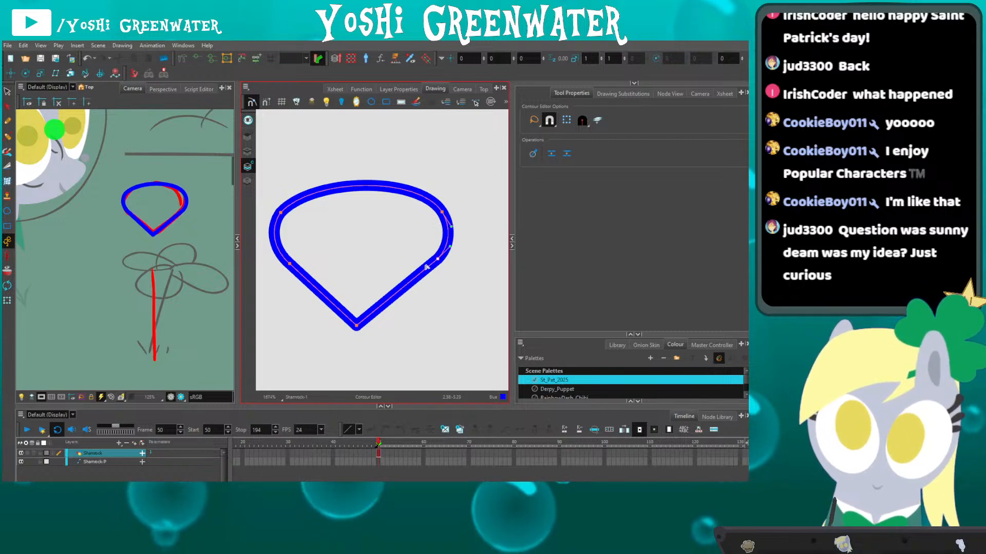
click(401, 294)
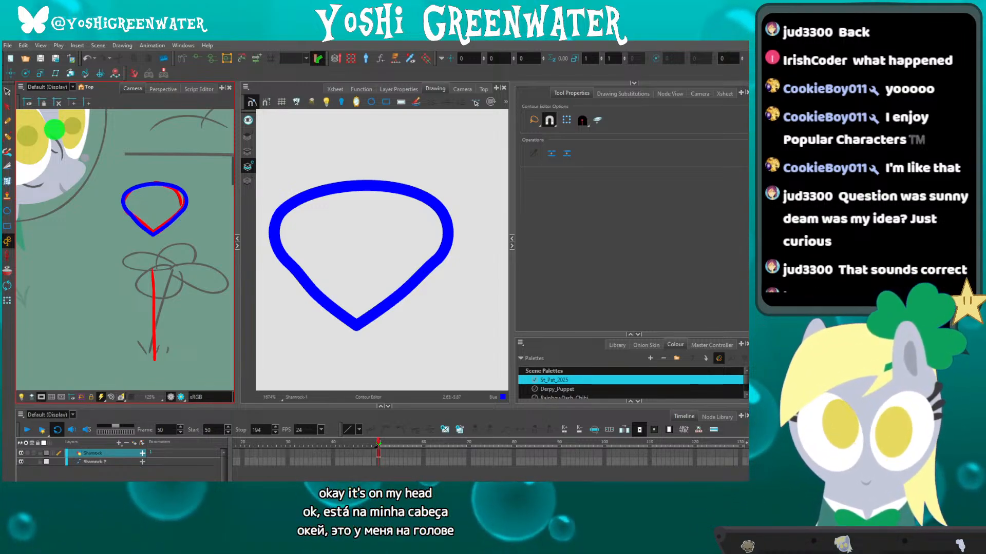
Pull the middle of the leaf outline's top edge down into a notch and arch both lobes to form a heart.
click(283, 94)
click(357, 191)
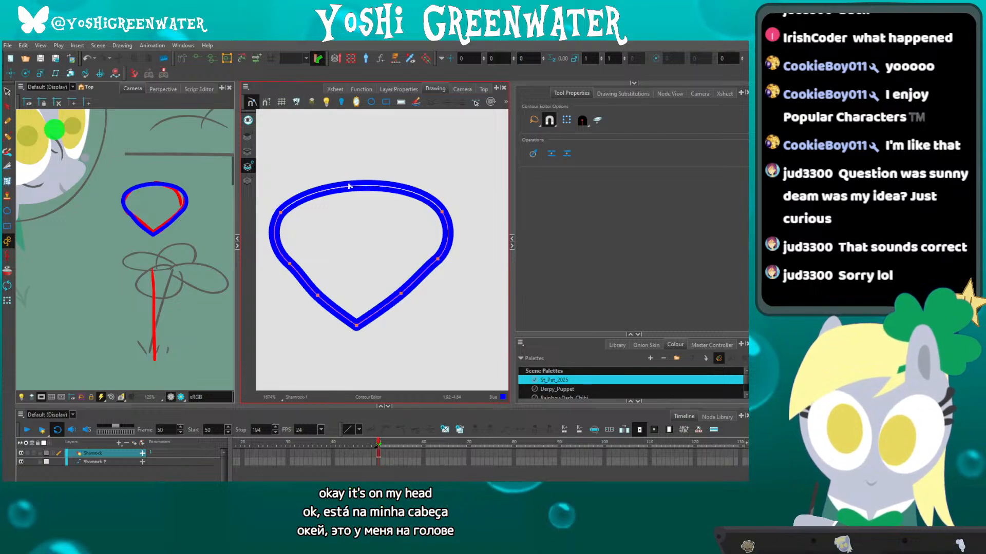
drag(345, 192, 324, 177)
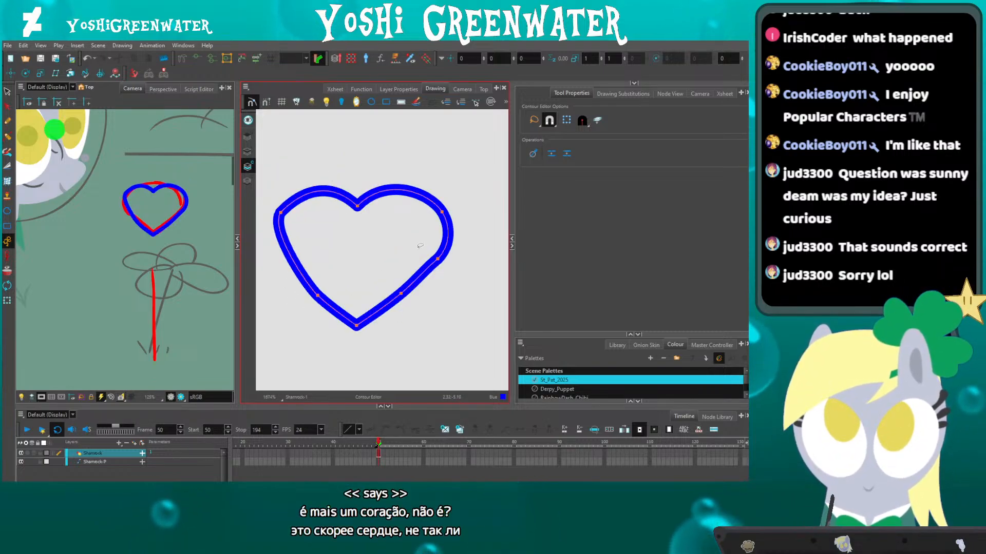
Delete the surplus contour points along the heart's left and right sides.
key(Delete)
key(Delete)
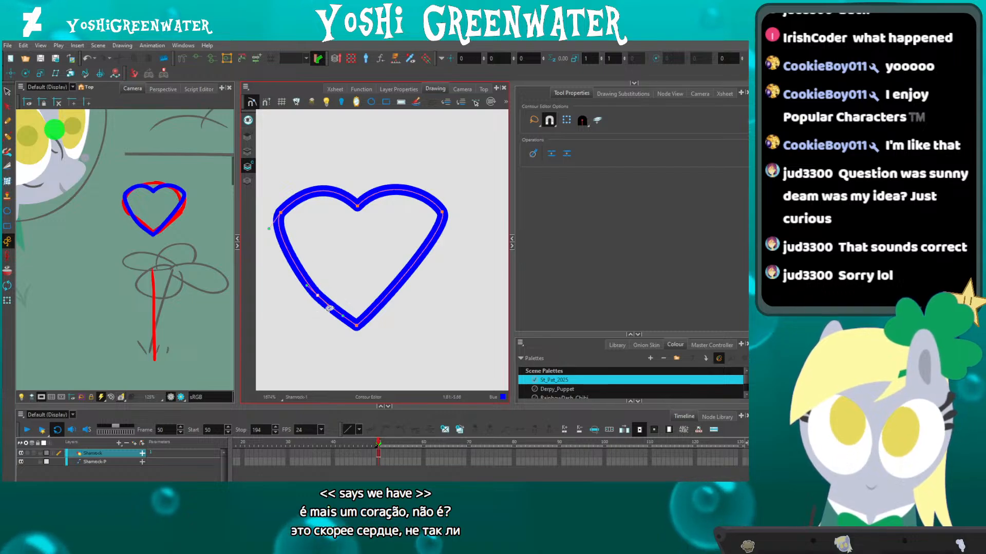
key(Delete)
key(Delete)
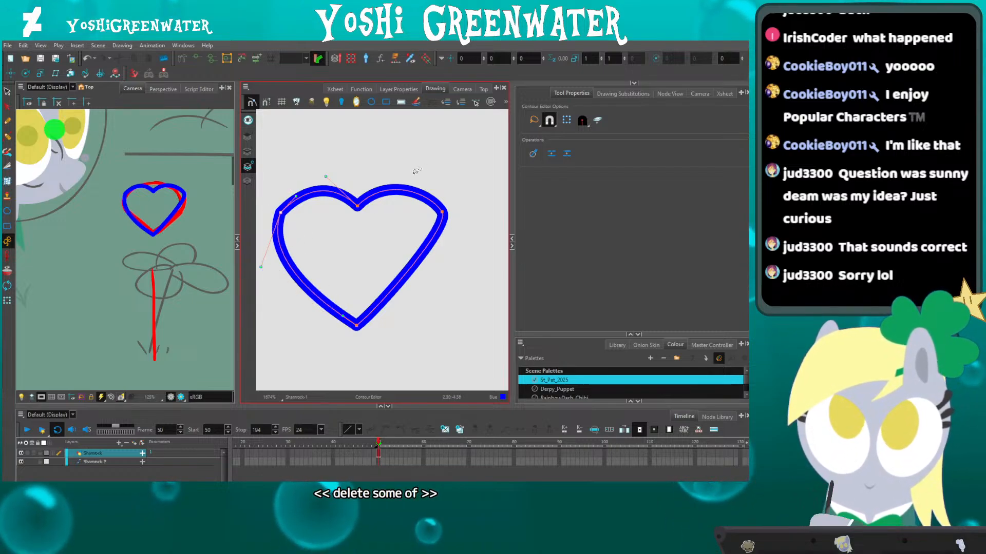
Adjust the curve handles of the heart's upper side points to bulge its sides and round both top lobes.
click(433, 230)
drag(454, 234, 456, 264)
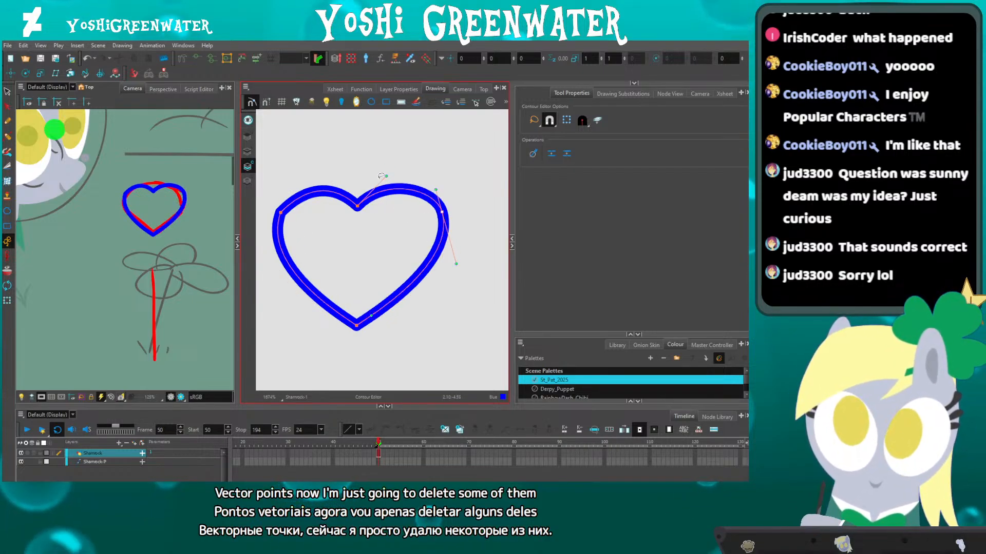
drag(326, 177, 290, 190)
click(280, 213)
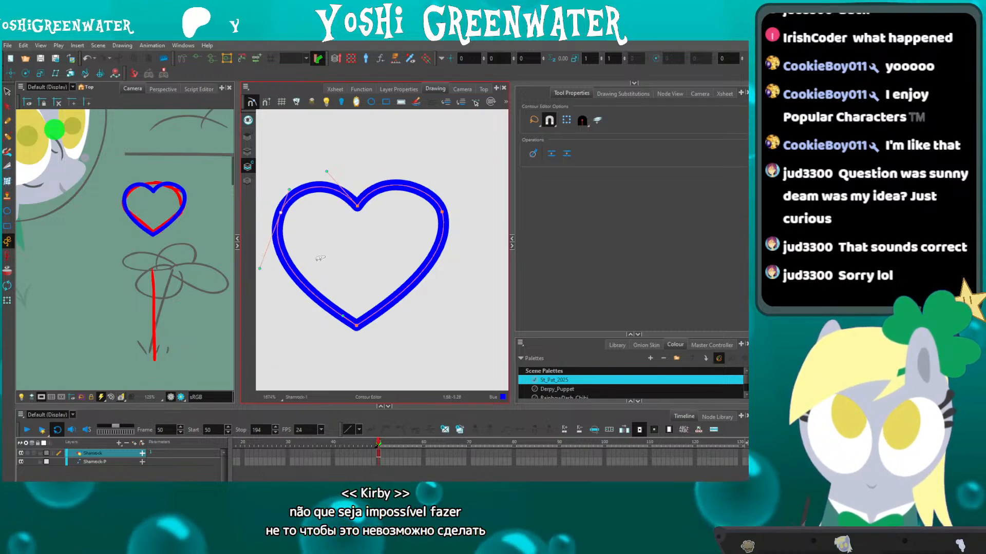
mouse_move(419, 170)
mouse_down()
mouse_move(457, 207)
mouse_move(430, 226)
mouse_up()
drag(437, 191, 436, 182)
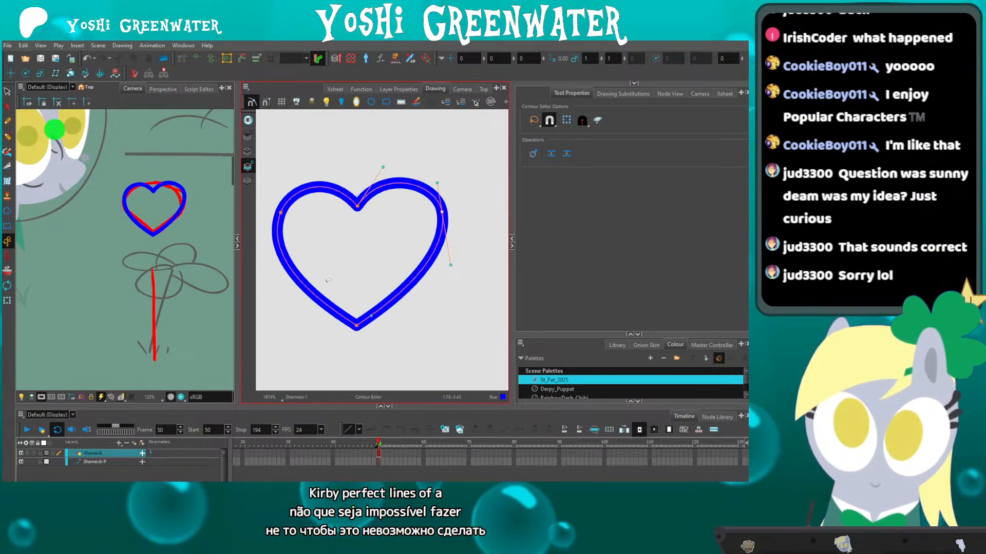
click(355, 281)
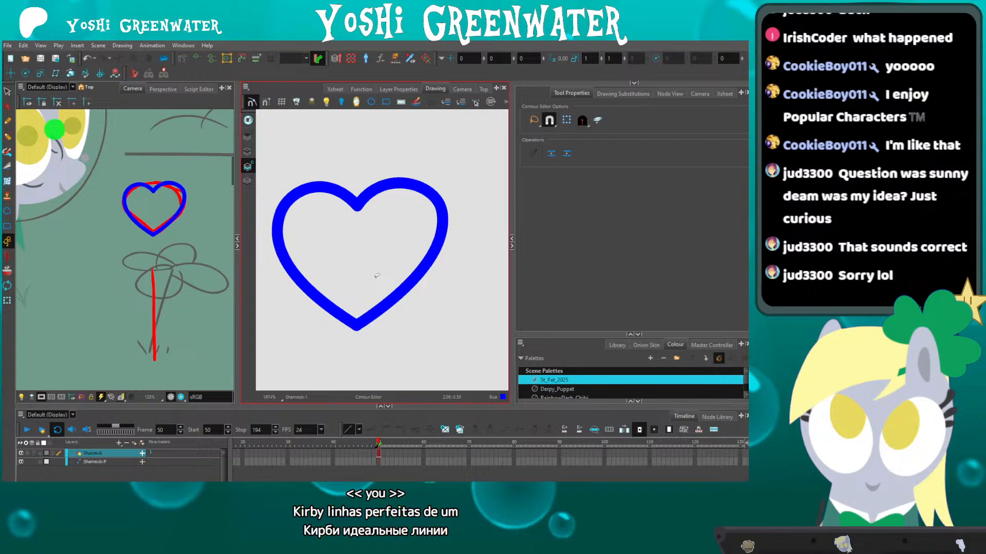
Add four contour points along the heart's lower right side.
ctrl+click(401, 292)
ctrl+click(419, 273)
ctrl+click(436, 246)
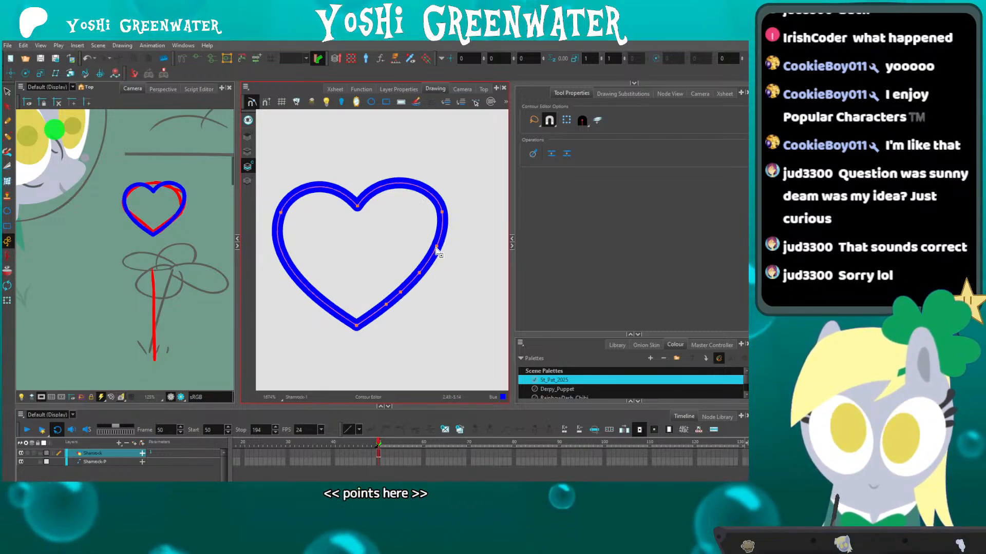
scroll(431, 253, up, 3)
scroll(429, 257, down, 3)
scroll(422, 276, up, 2)
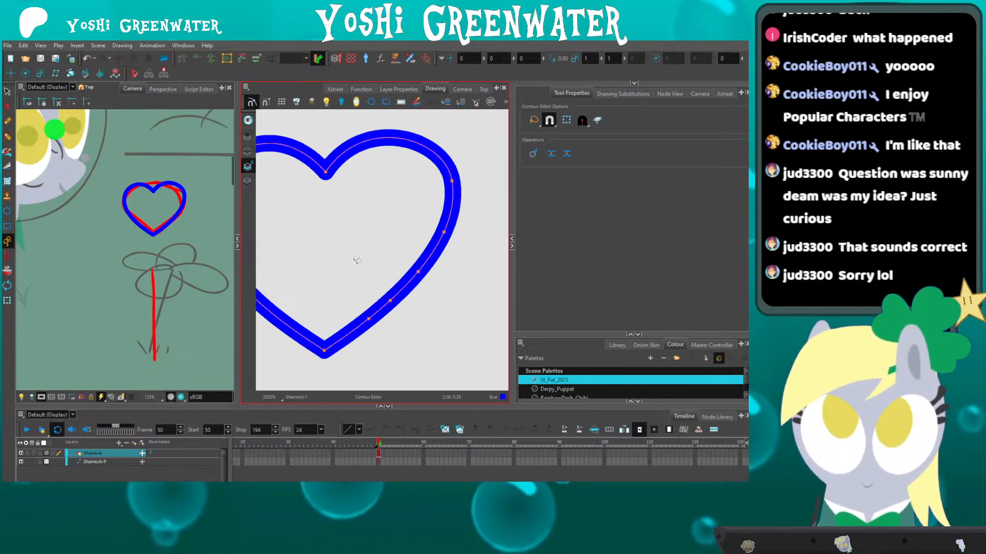
Try bending one short segment between the added points on the heart's right side, and undo the bend.
click(9, 92)
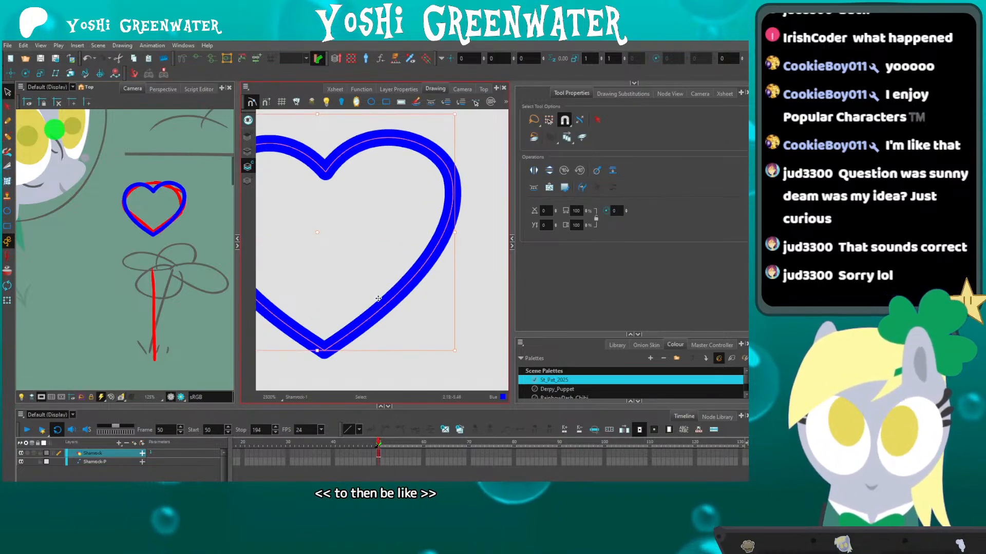
key(alt+q)
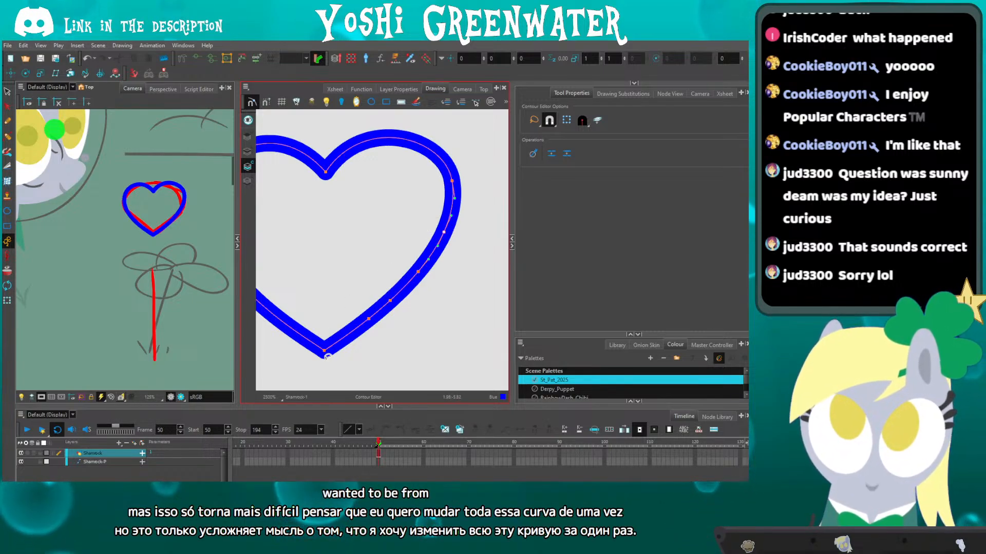
drag(424, 252, 423, 251)
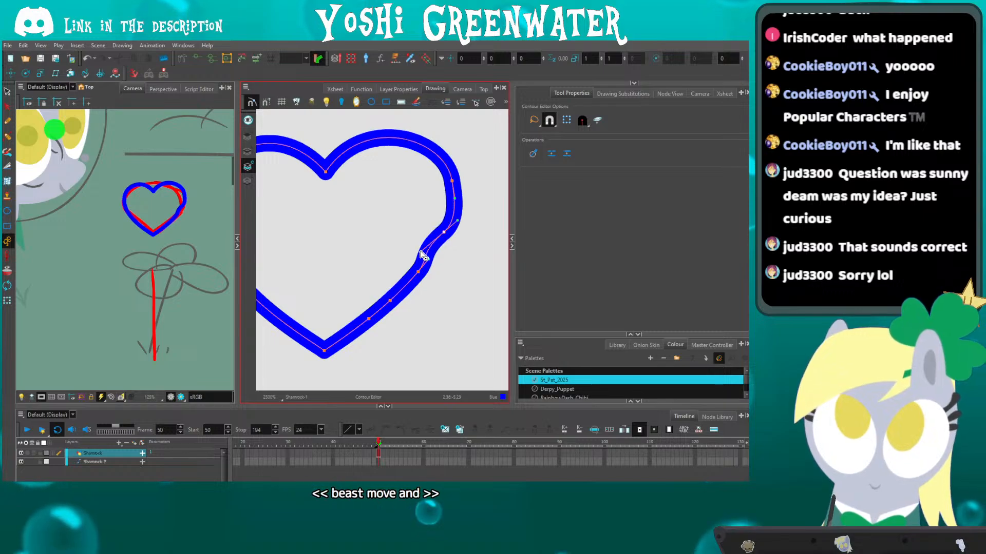
click(392, 268)
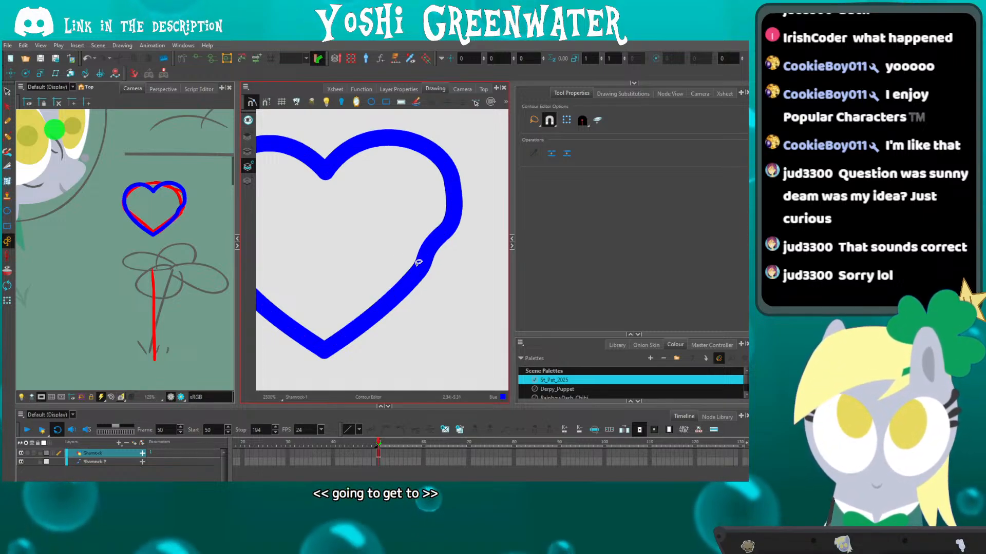
key(ctrl+z)
Delete the added contour points from the heart's lower right side.
mouse_move(352, 302)
mouse_down()
mouse_move(366, 326)
mouse_move(360, 317)
mouse_up()
key(Delete)
drag(336, 284, 351, 291)
mouse_move(433, 234)
mouse_down()
mouse_move(458, 253)
mouse_move(441, 253)
mouse_up()
key(Delete)
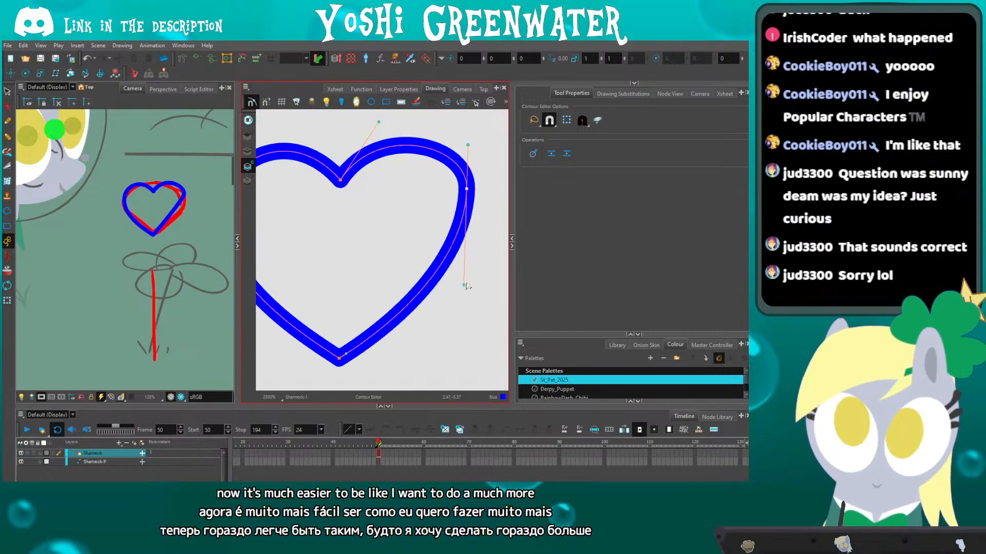
Nudge the heart's upper right point slightly downward to balance it with the opposite side.
click(352, 301)
scroll(362, 262, down, 2)
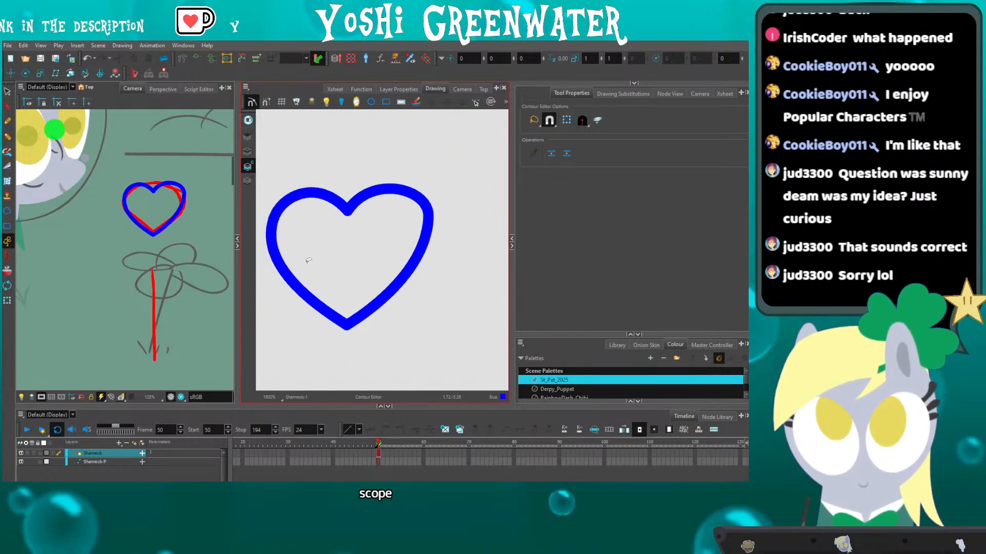
click(418, 237)
key(Down)
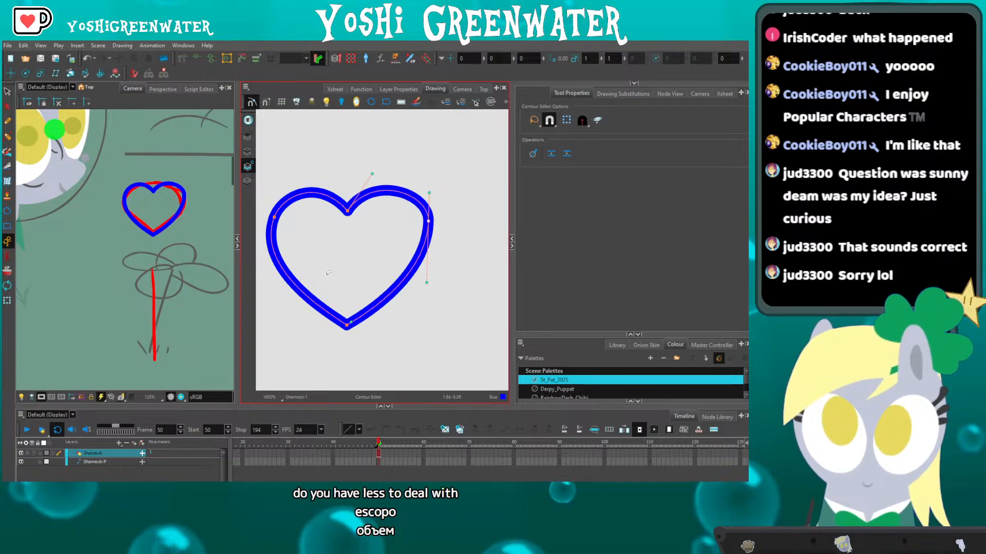
click(325, 269)
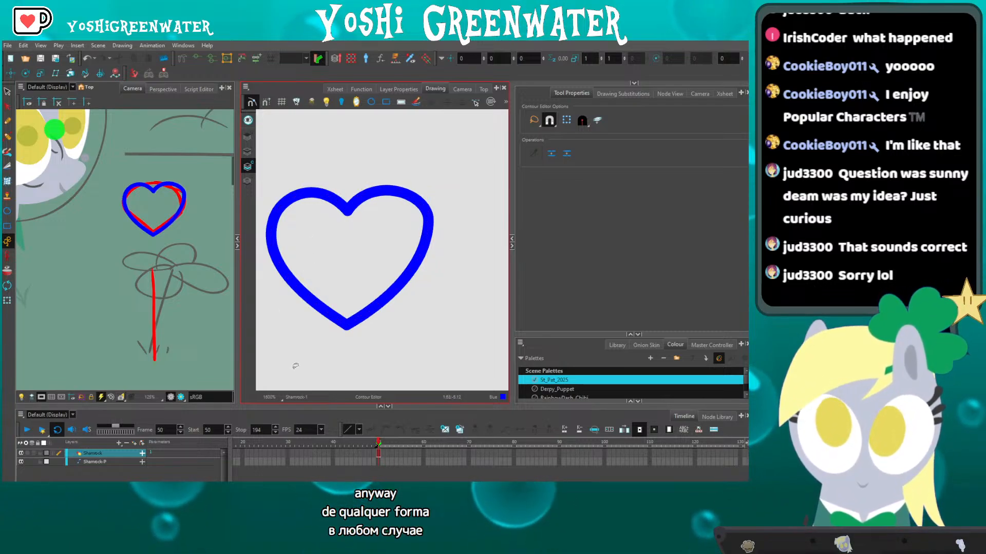
drag(330, 372, 339, 340)
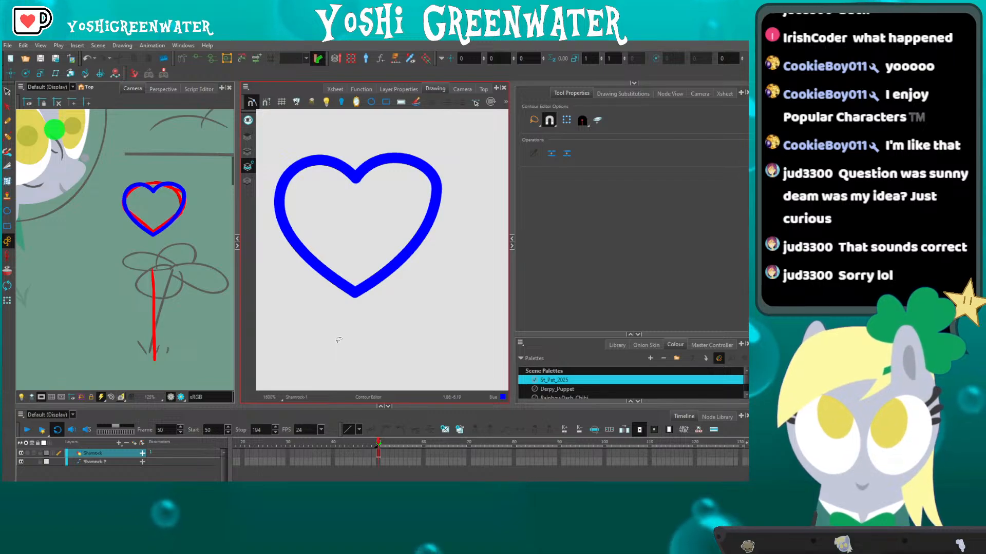
Show all art layers again and set up the Brush with the Auto Taper preset at size 10.
click(248, 121)
scroll(296, 191, down, 2)
drag(316, 280, 333, 178)
key(alt+b)
mouse_move(545, 334)
mouse_down()
mouse_move(545, 307)
mouse_move(553, 343)
mouse_up()
scroll(533, 227, down, 1)
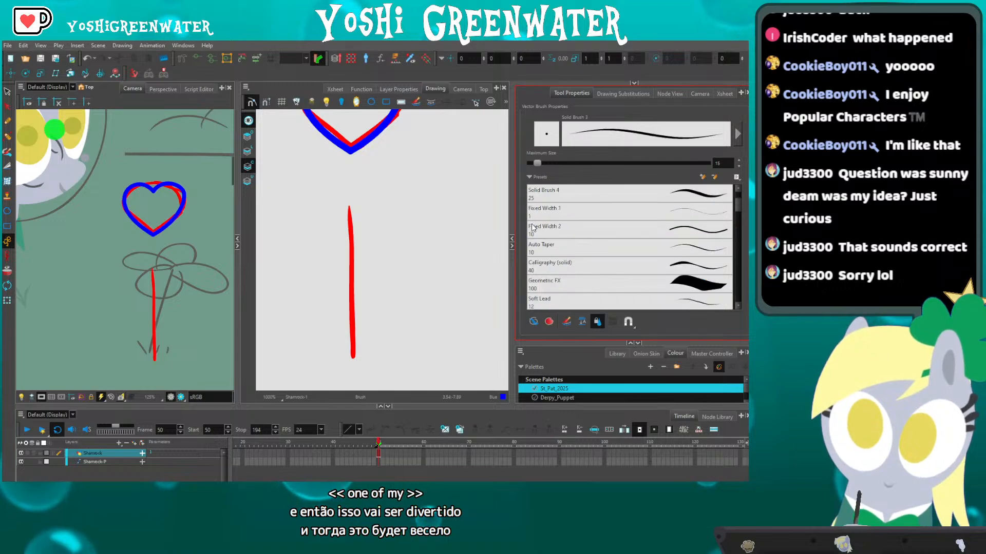
click(537, 250)
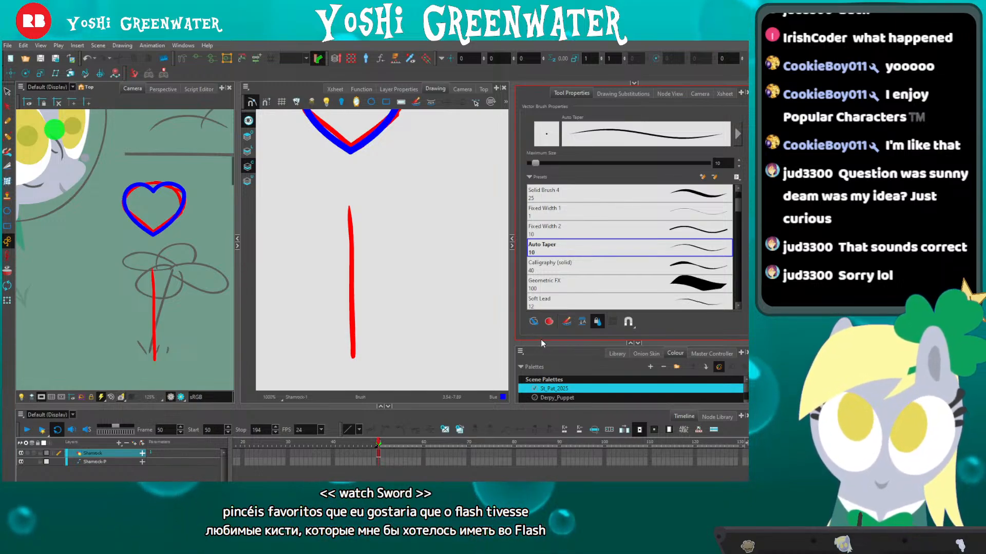
drag(541, 341, 534, 286)
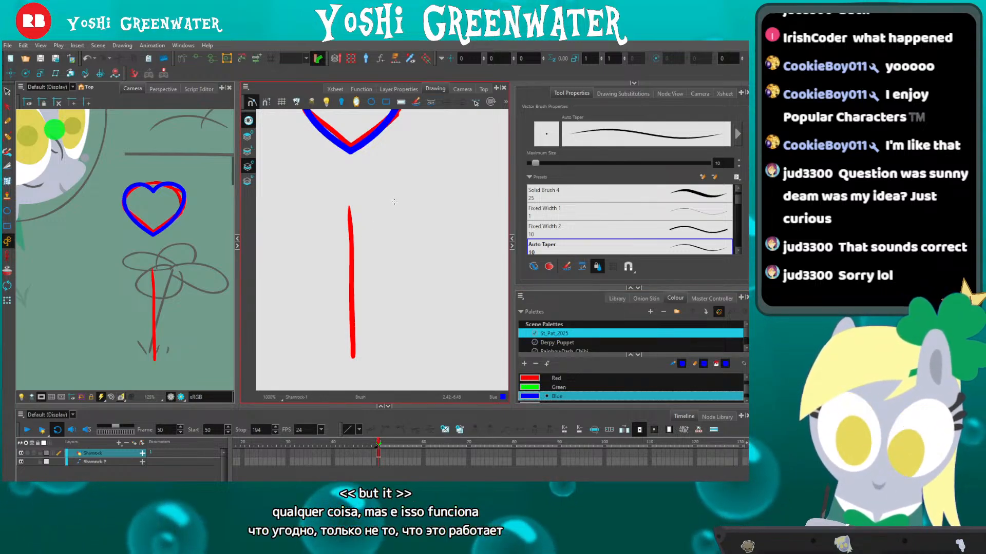
Paint two tapered vertical blue strokes beside the red stem line and delete the outer one.
drag(395, 203, 397, 363)
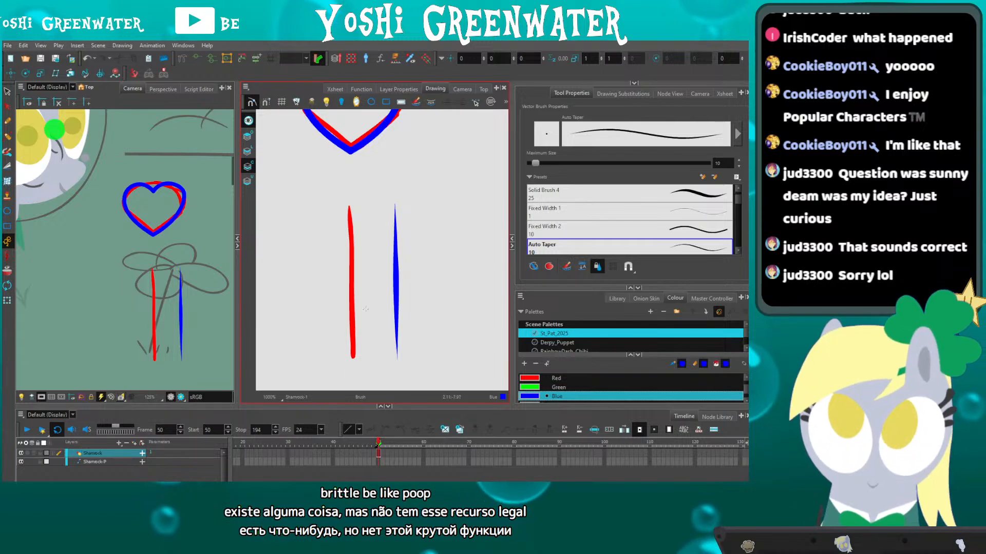
drag(368, 274, 343, 263)
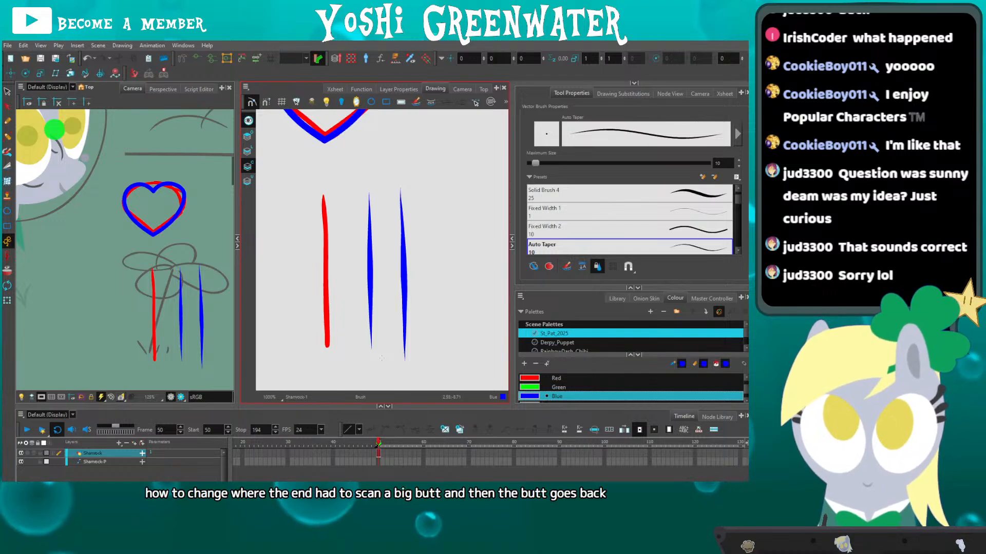
click(7, 91)
click(404, 247)
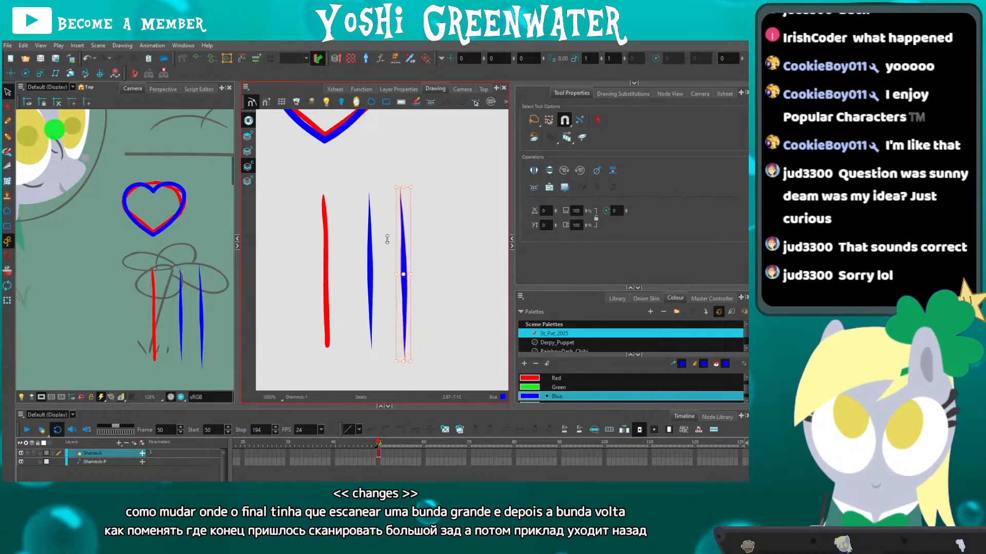
key(Delete)
Move the remaining tapered blue stroke onto the red stem line.
click(369, 257)
click(321, 255)
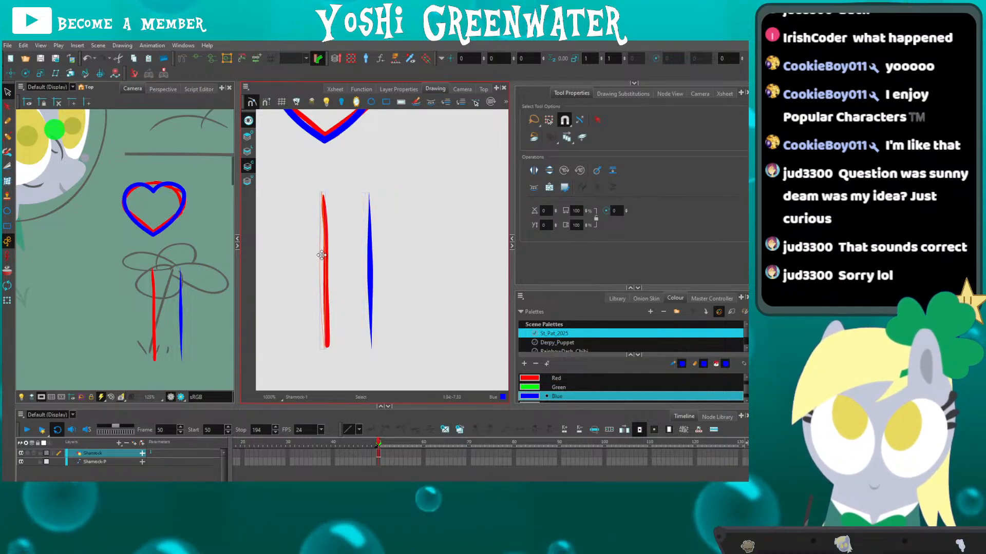
drag(322, 256, 308, 290)
click(302, 279)
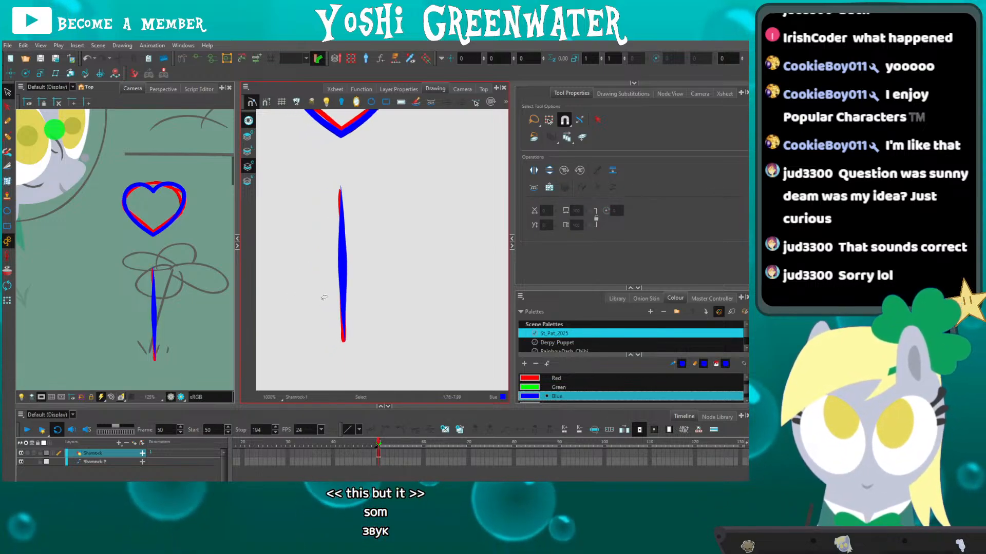
Widen the lower end of the blue stem with the Contour Editor to match the red sketch.
key(alt+q)
click(341, 284)
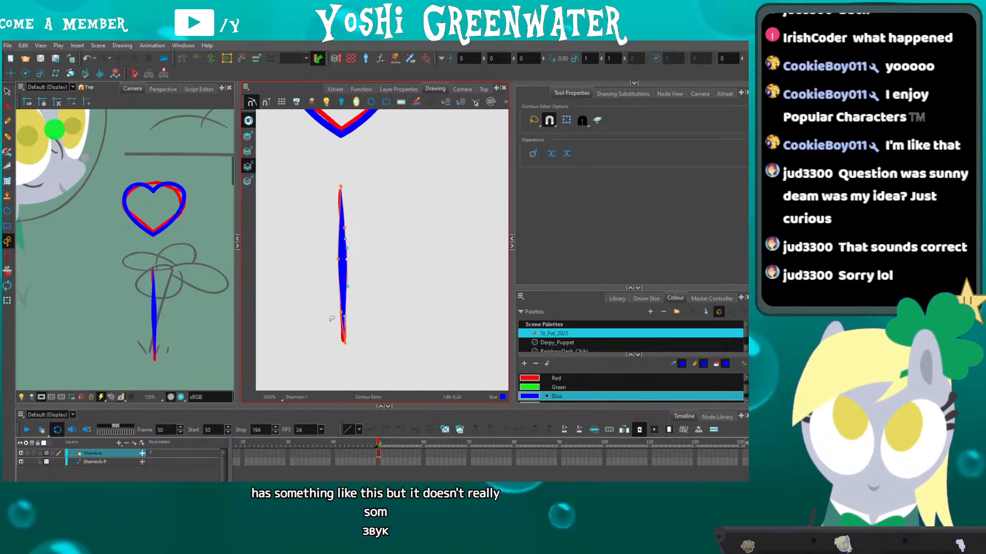
scroll(336, 323, up, 1)
scroll(349, 305, up, 2)
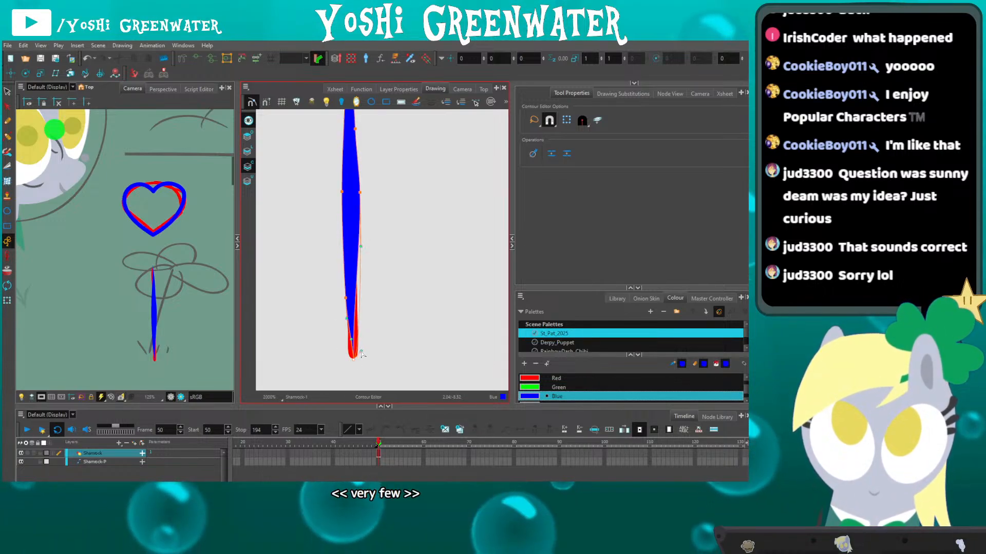
drag(351, 347, 344, 353)
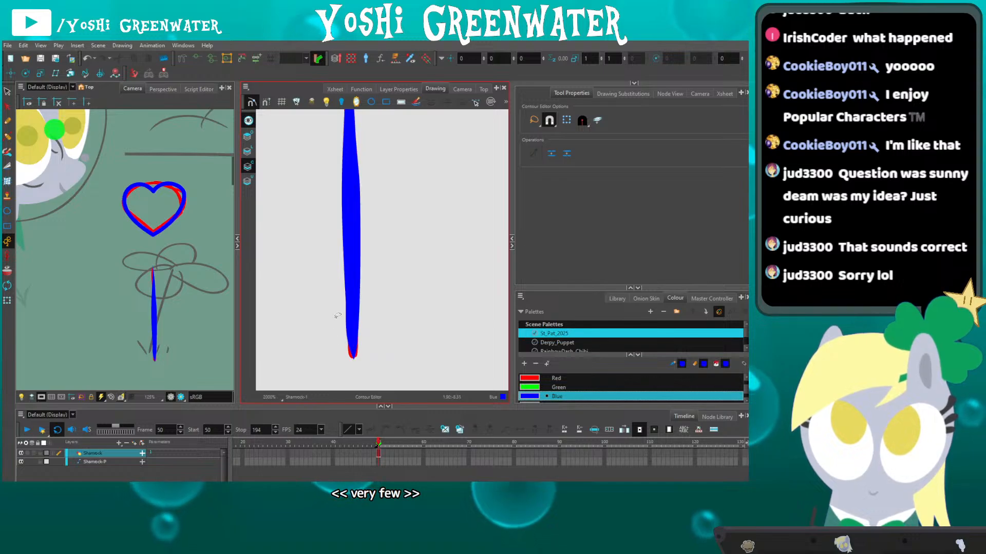
scroll(334, 313, down, 2)
scroll(295, 253, up, 4)
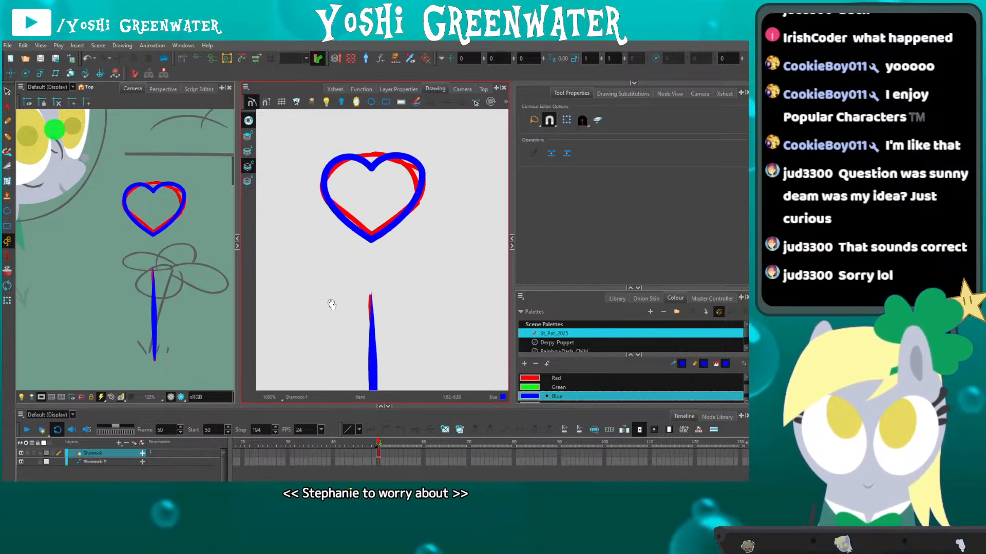
drag(305, 246, 298, 204)
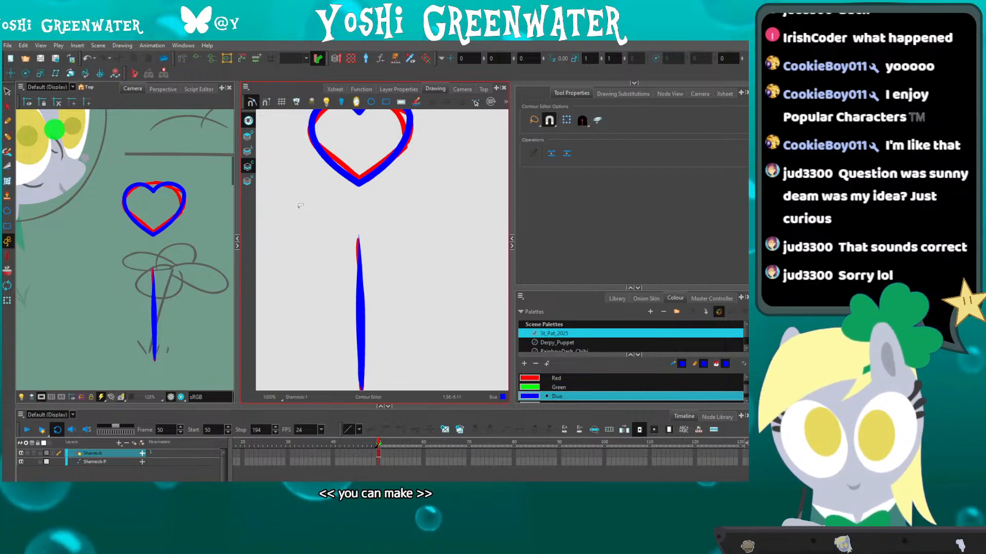
Widen the camera view, play back the sketched shamrock's animation from frame 55, and return to frame 50.
click(401, 453)
drag(235, 323, 289, 321)
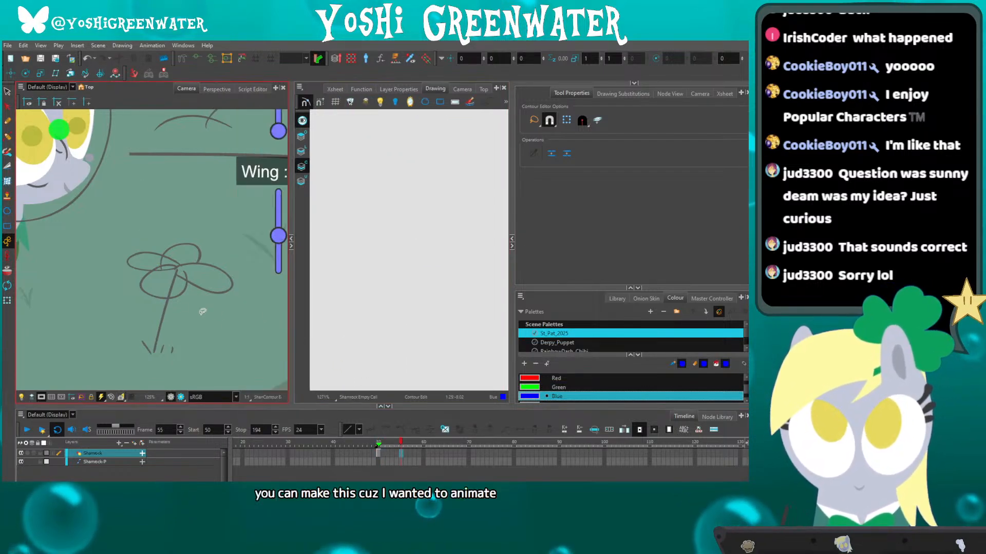
key(shift+Return)
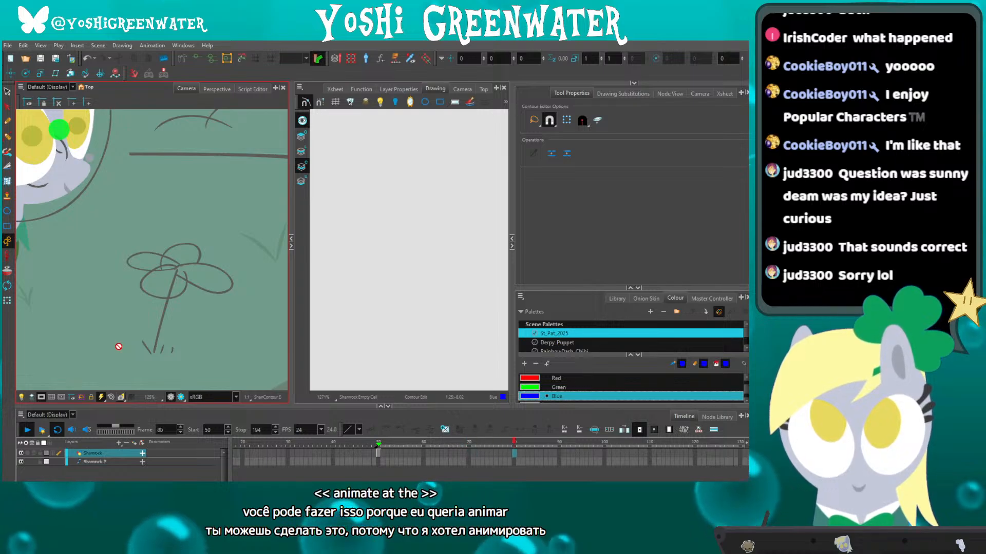
key(shift+Return)
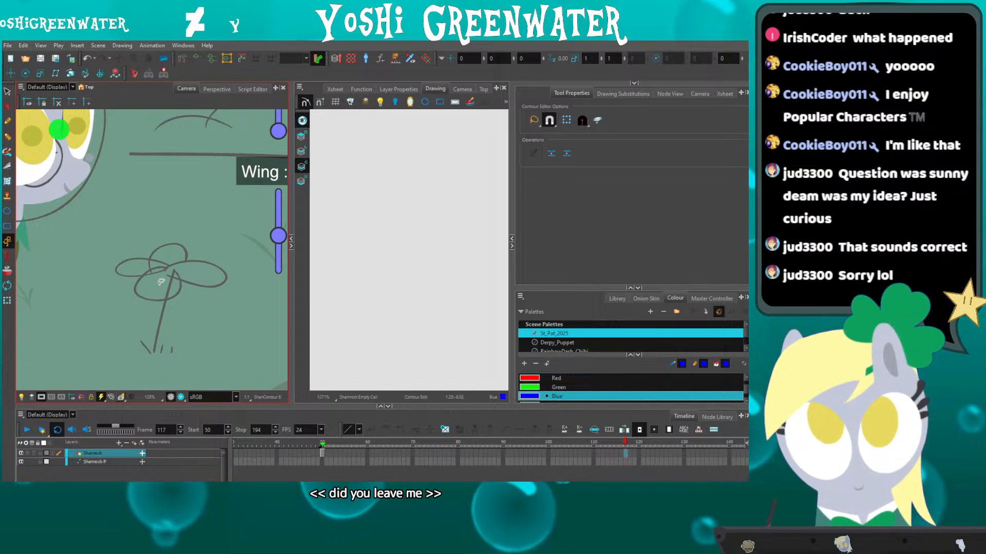
key(f)
Enlarge the blue heart around the red sketch and nudge it down closer to the stem.
scroll(352, 254, down, 2)
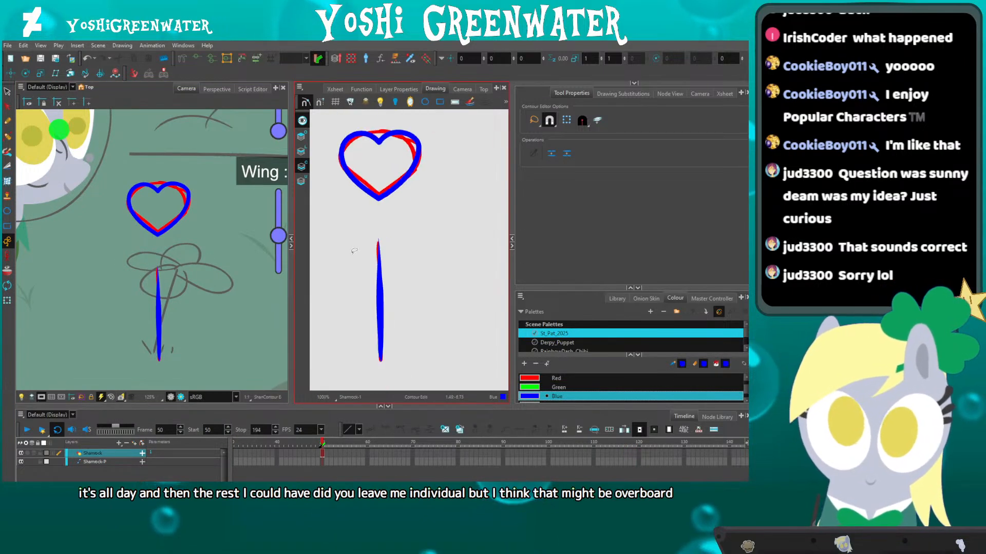
key(alt+s)
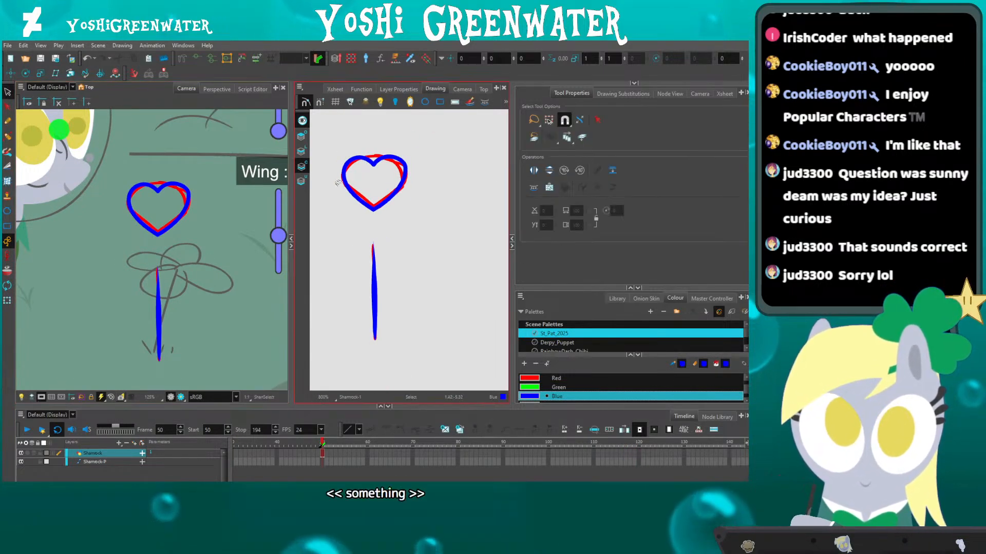
mouse_move(415, 184)
mouse_down()
mouse_move(334, 180)
mouse_move(323, 139)
mouse_up()
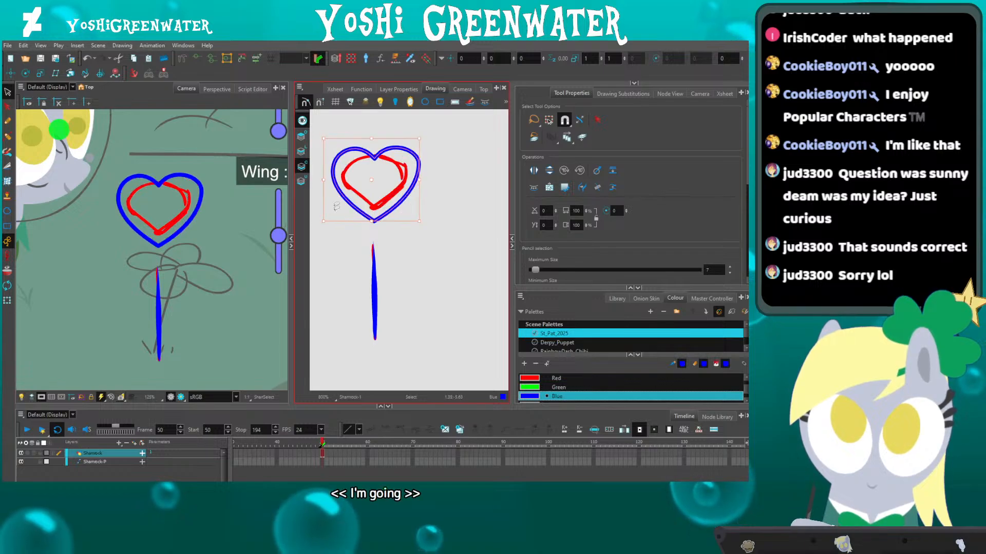
key(Down)
key(Down)
key(Down)
key(Down)
key(Down)
key(Down)
key(Down)
key(Down)
click(402, 323)
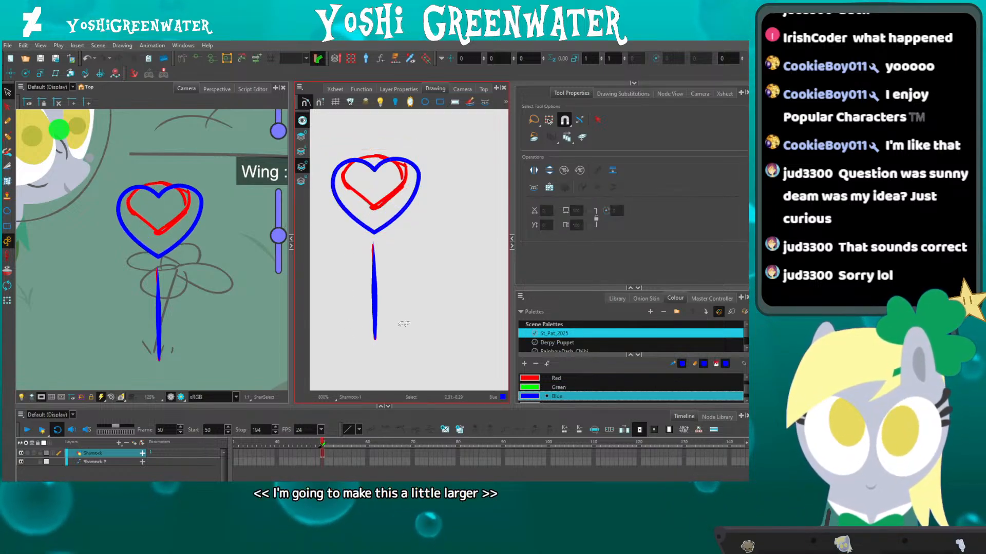
Sample the background green, add it as a new palette colour, and make it more saturated at hue 150, saturation 41, value 60.
key(alt+d)
click(257, 242)
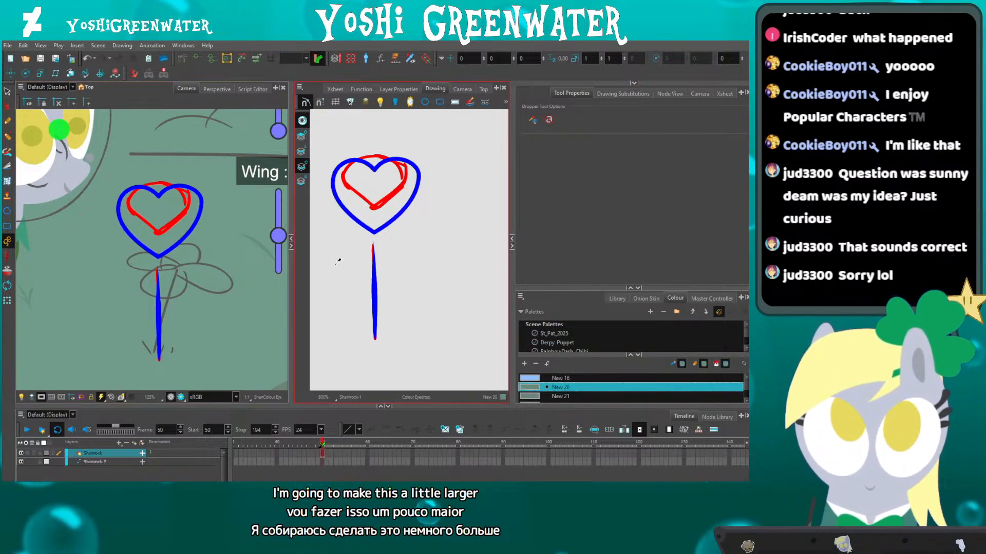
drag(546, 292, 532, 215)
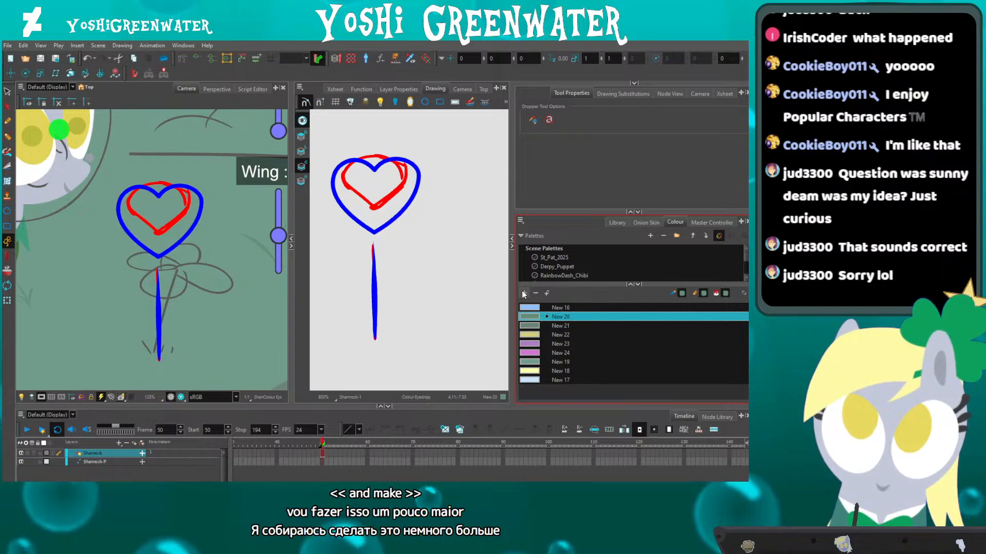
click(524, 293)
double_click(531, 389)
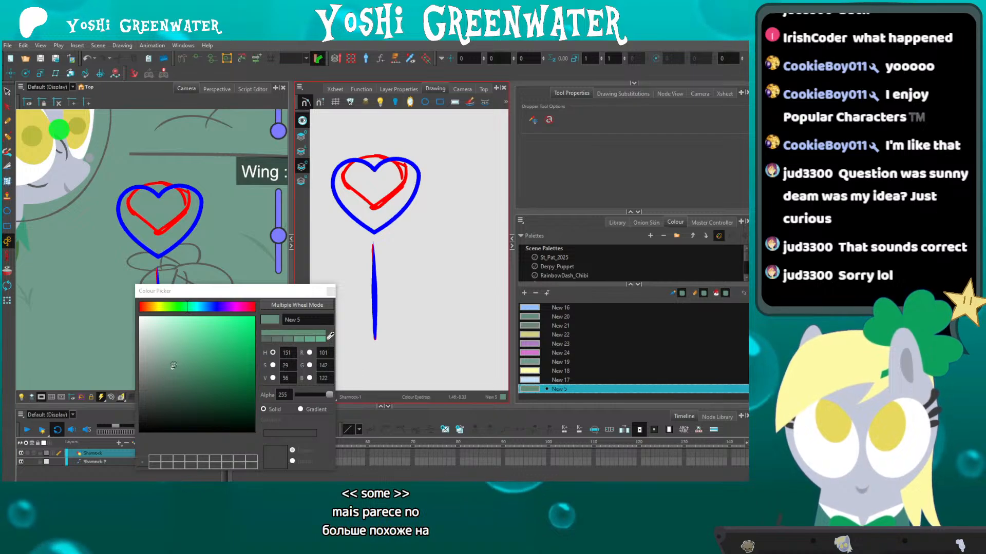
click(175, 366)
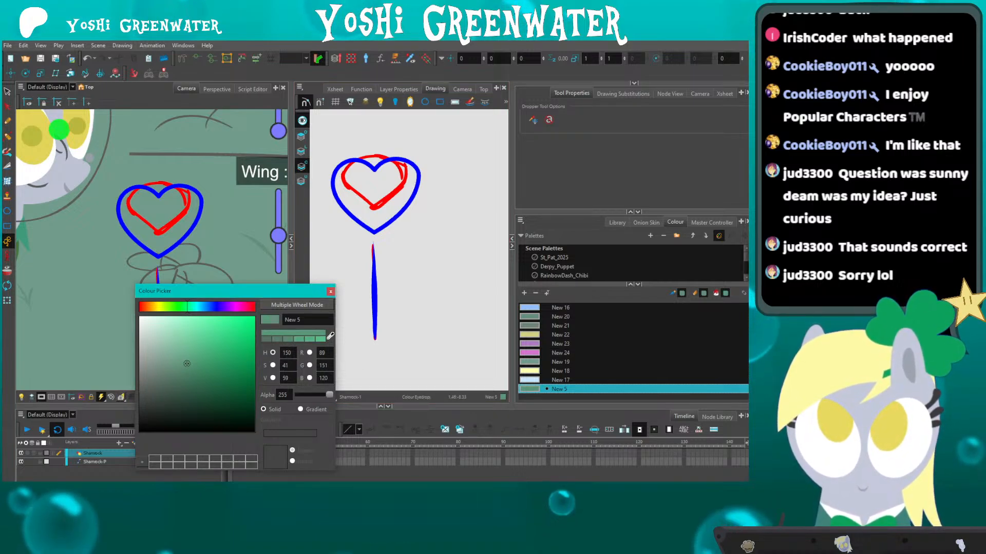
Replace the heart's blue outline with a fill in the new green and move the Colour Picker clear of the camera view.
click(363, 208)
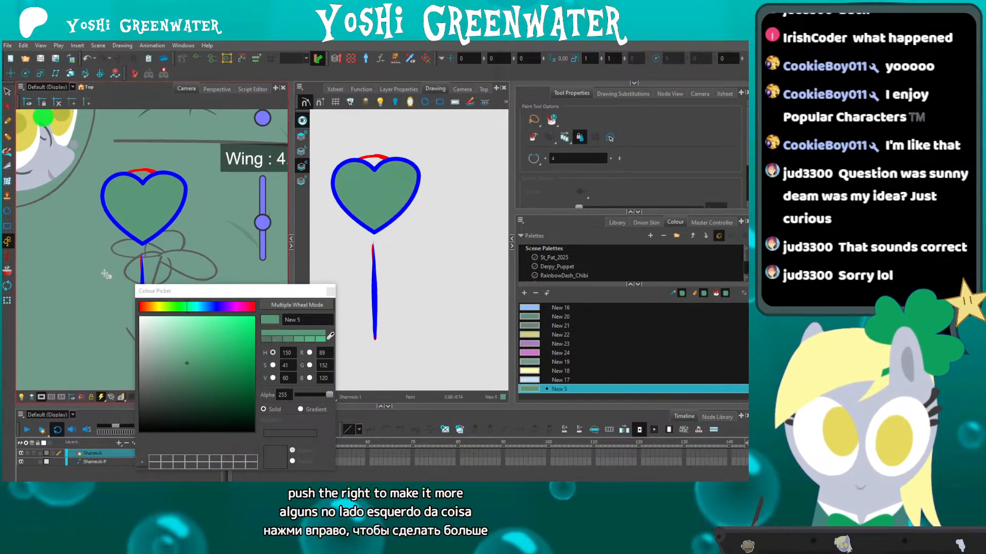
key(alt+s)
click(335, 196)
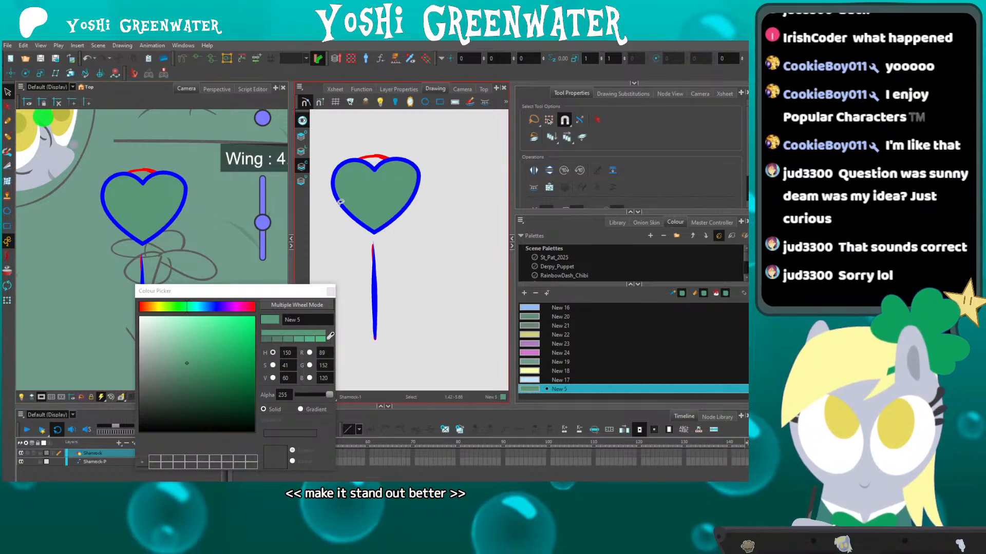
key(Delete)
click(367, 164)
key(Delete)
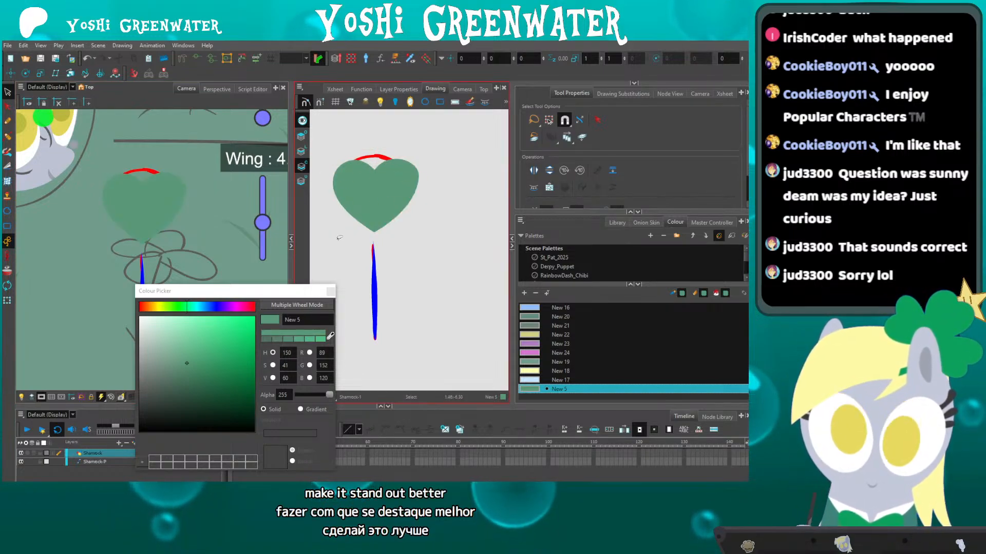
drag(169, 302, 345, 280)
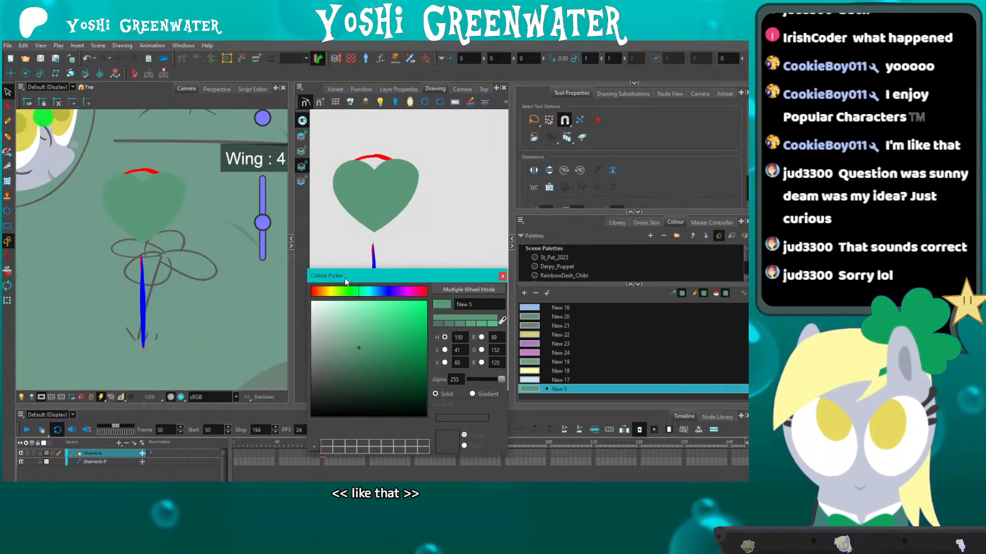
In Render View, recolour the New 5 swatch to dark green with RGB 41, 117, 91 and close the colour picker.
click(181, 398)
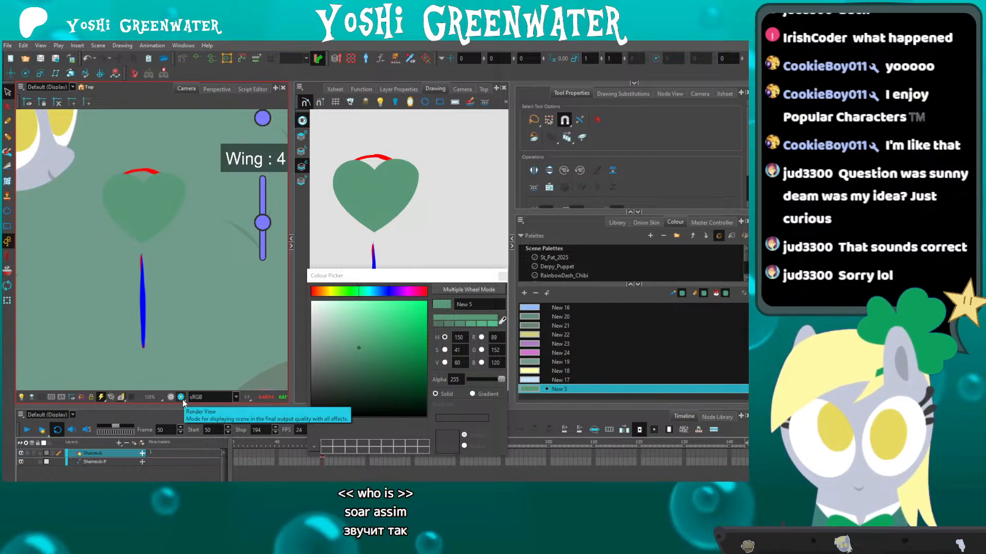
drag(349, 280, 315, 287)
drag(326, 355, 346, 365)
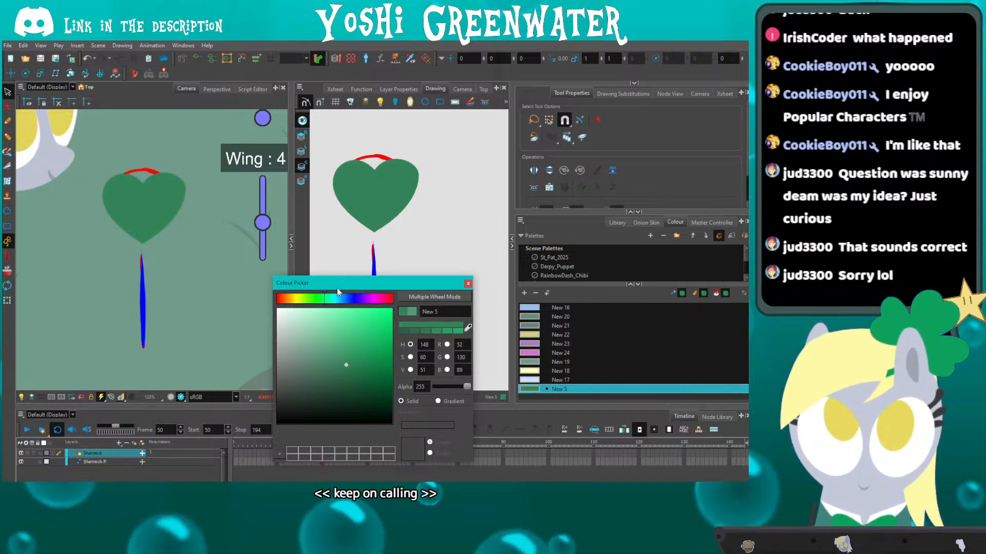
mouse_move(335, 284)
mouse_down()
mouse_move(312, 303)
mouse_move(304, 286)
mouse_up()
click(337, 370)
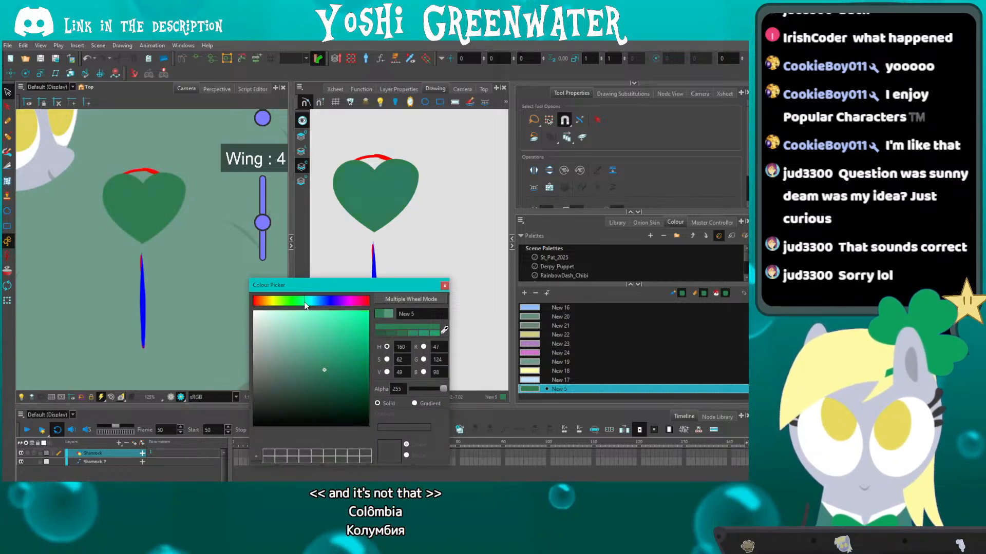
click(327, 375)
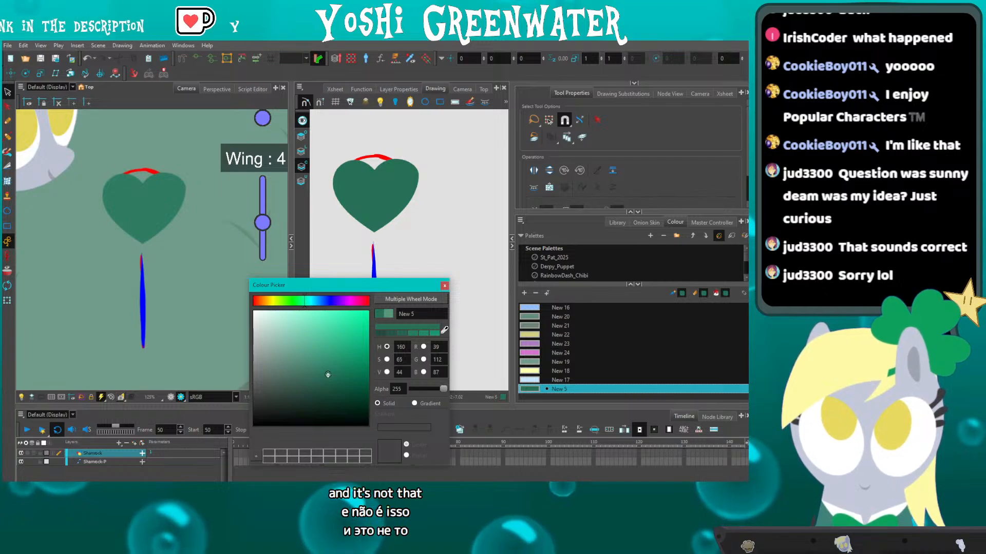
click(327, 374)
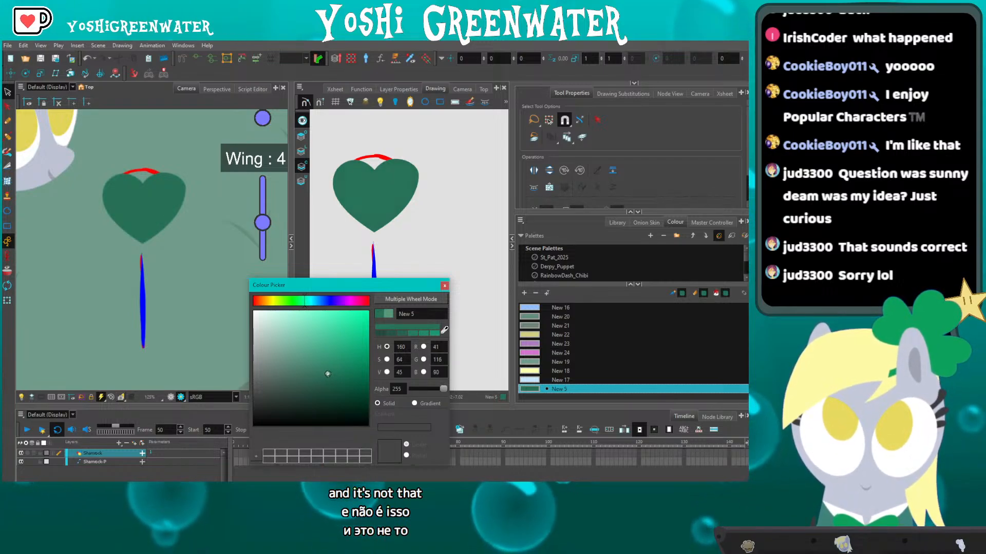
key(shift+m)
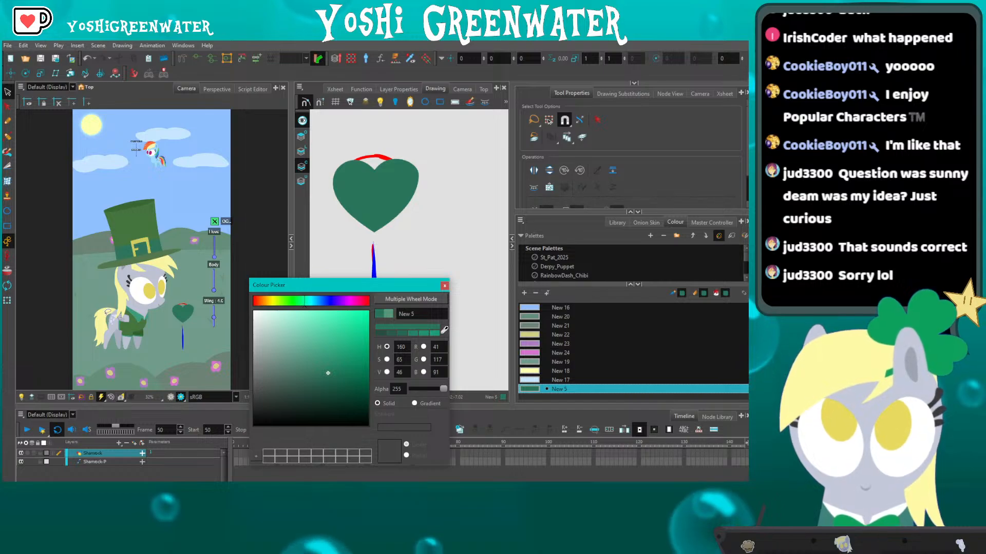
key(shift+m)
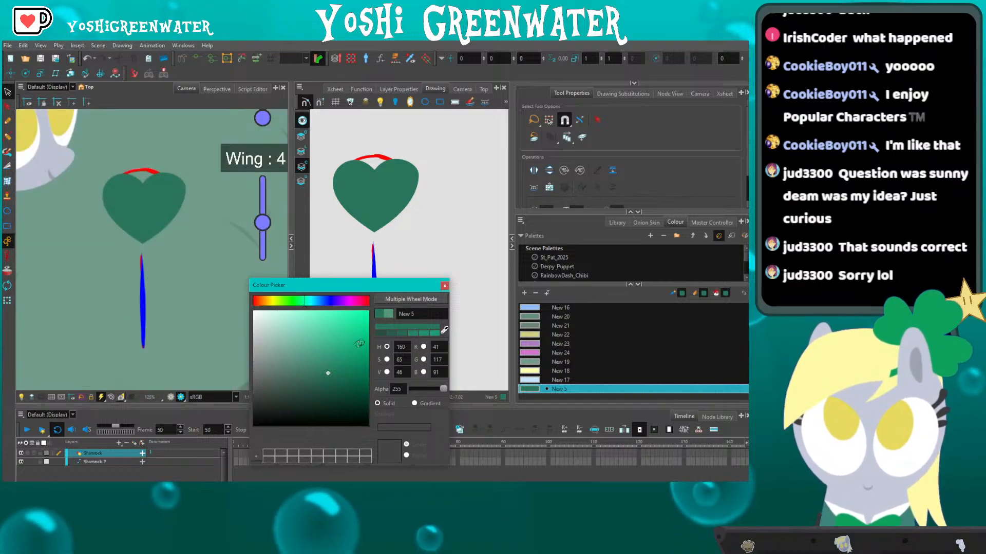
click(445, 285)
Paint the blue stem under the heart with the New 5 dark green and return to the Select tool.
key(alt+i)
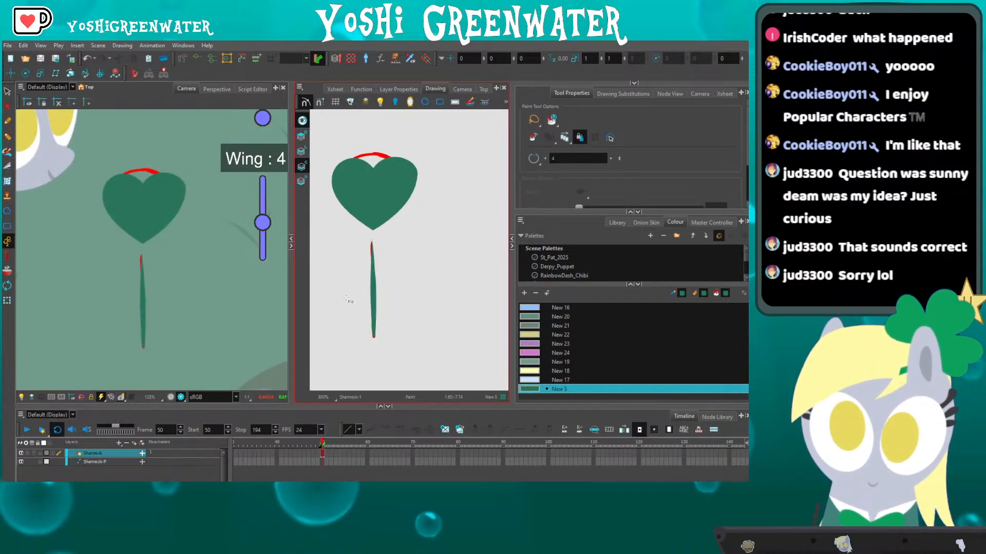
click(247, 294)
click(7, 92)
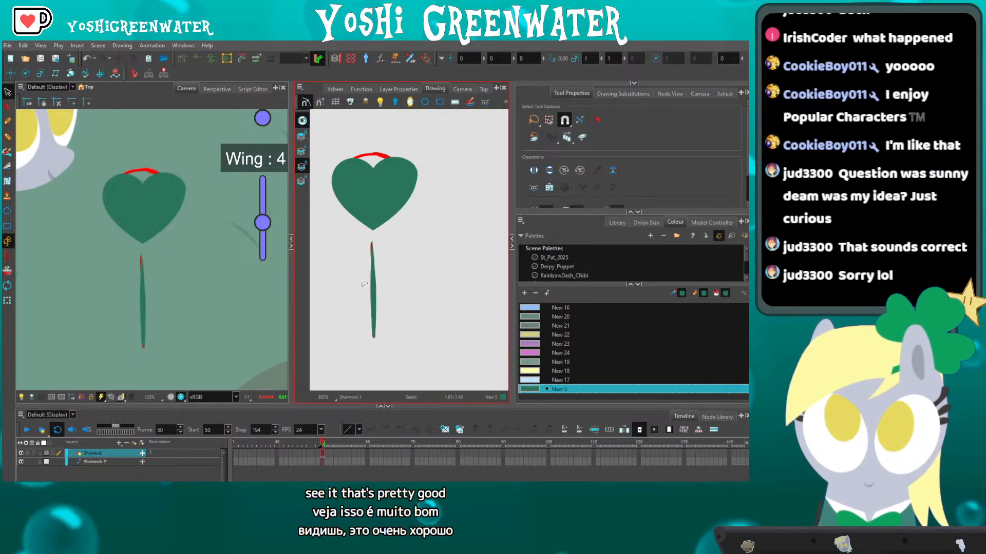
Delete all red sketch strokes from the underlay art of the Shamrock drawing and return to its colour art.
click(302, 181)
key(ctrl+a)
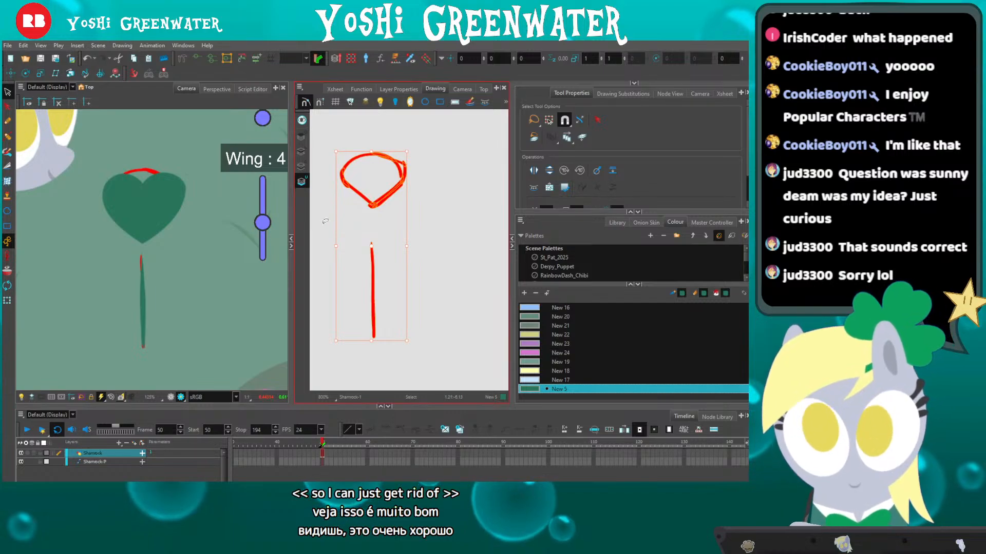
key(Delete)
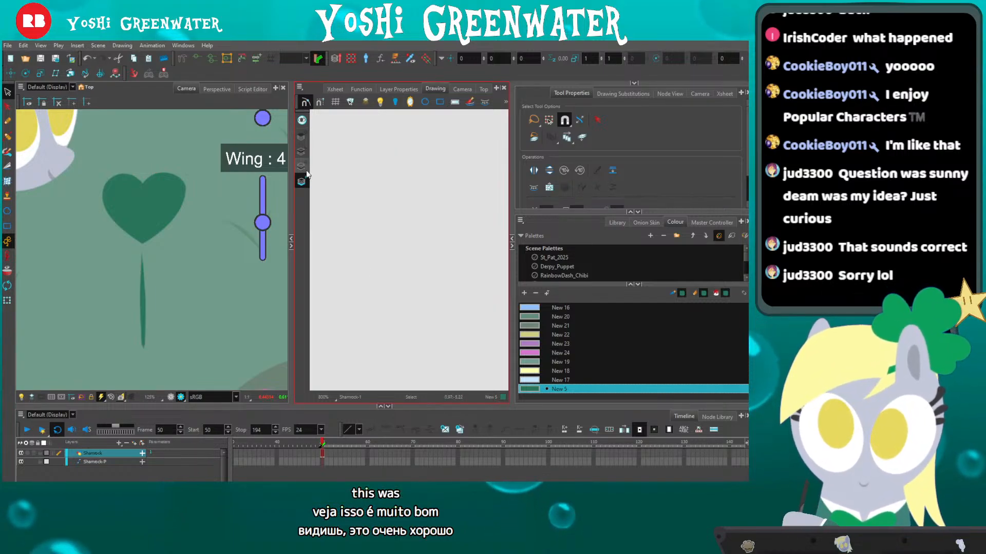
click(302, 167)
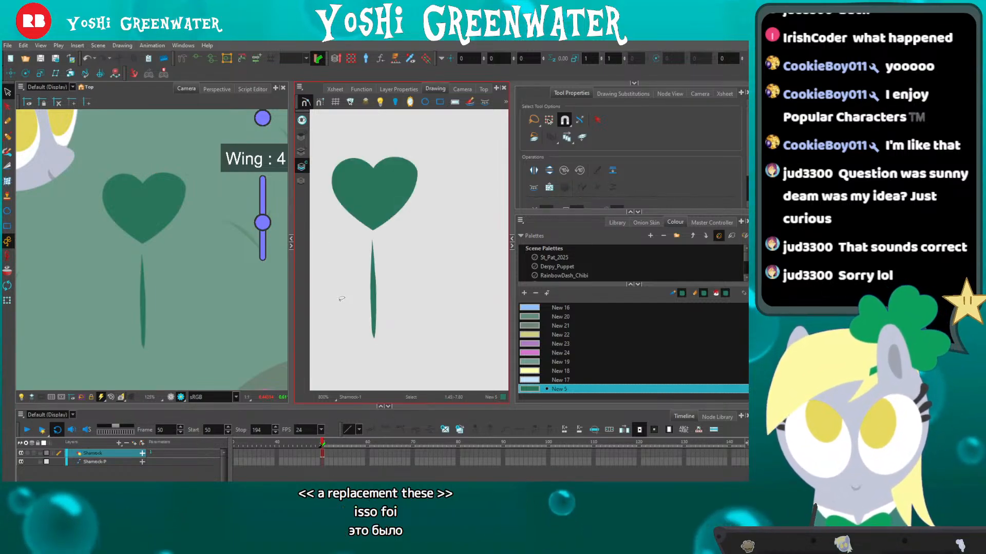
drag(329, 270, 351, 283)
Group the Shamrock drawing and Shamrock-P peg nodes and name the group Sham_G.
click(670, 93)
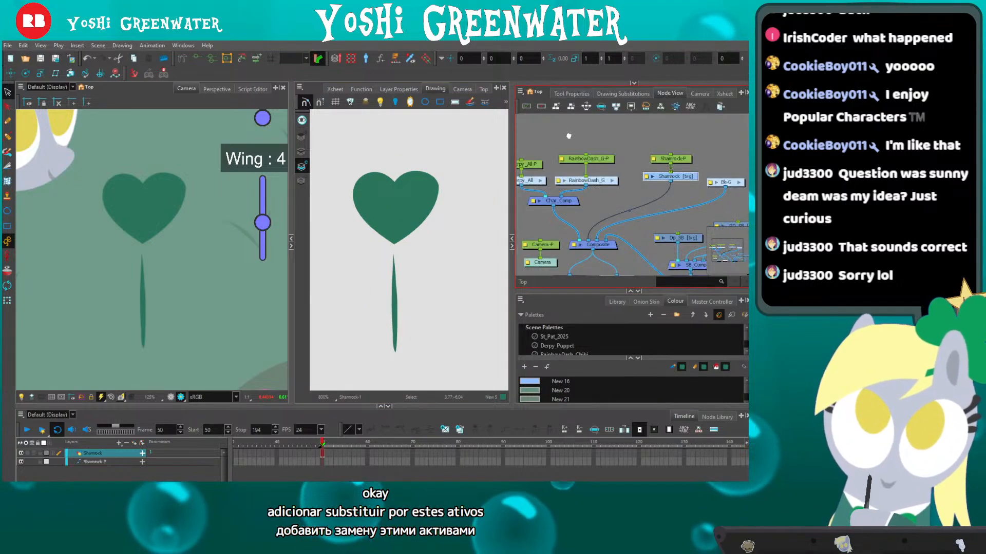
drag(569, 136, 537, 129)
drag(608, 139, 648, 176)
drag(631, 171, 632, 149)
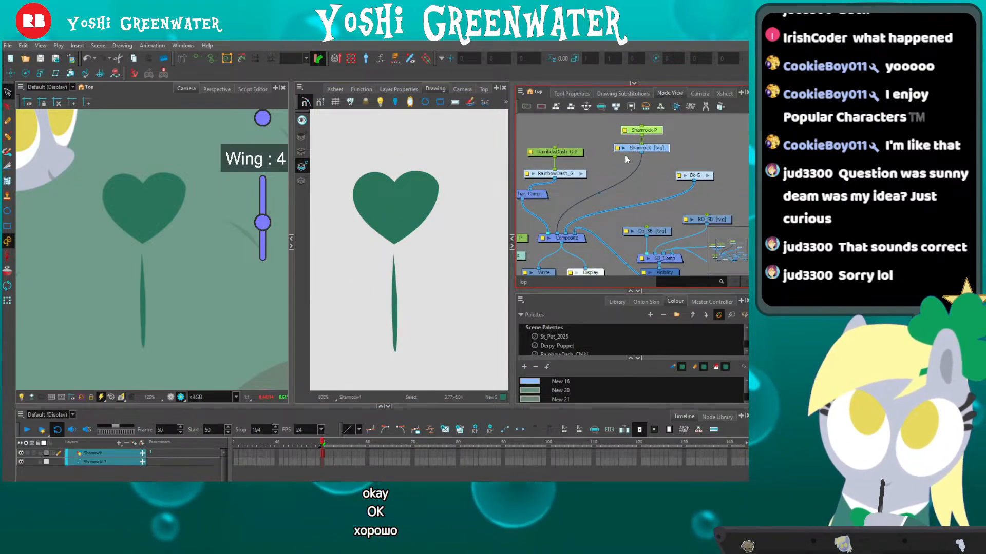
key(ctrl+g)
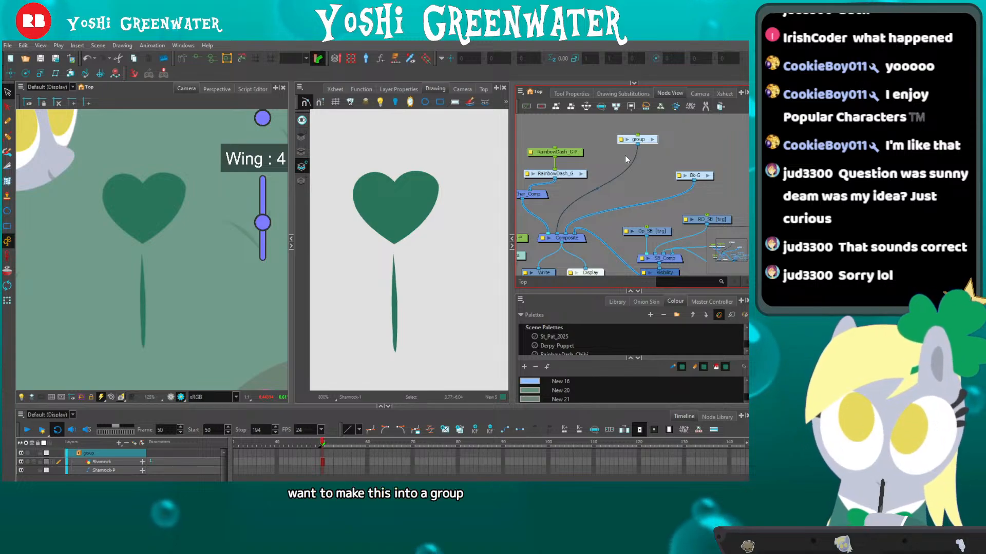
drag(637, 139, 636, 162)
click(619, 162)
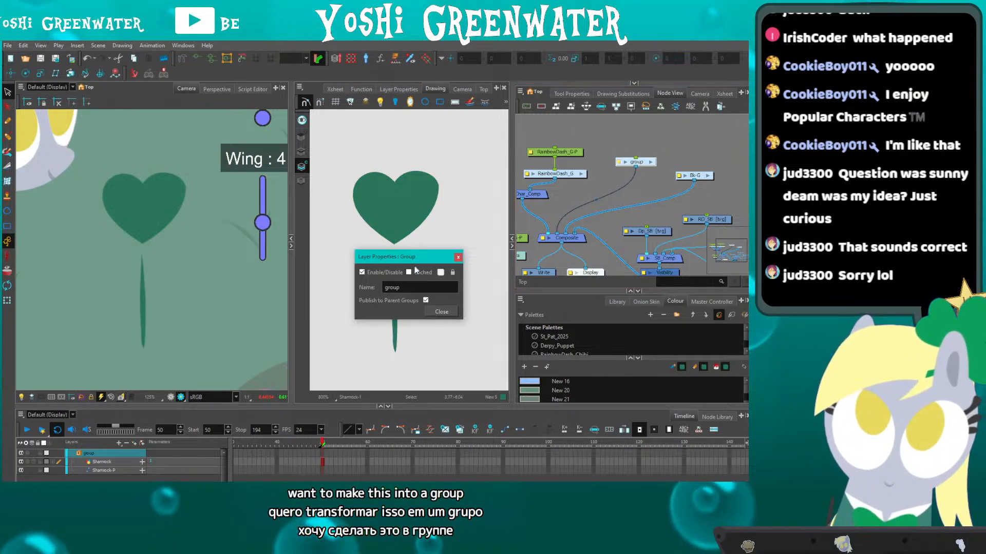
click(412, 287)
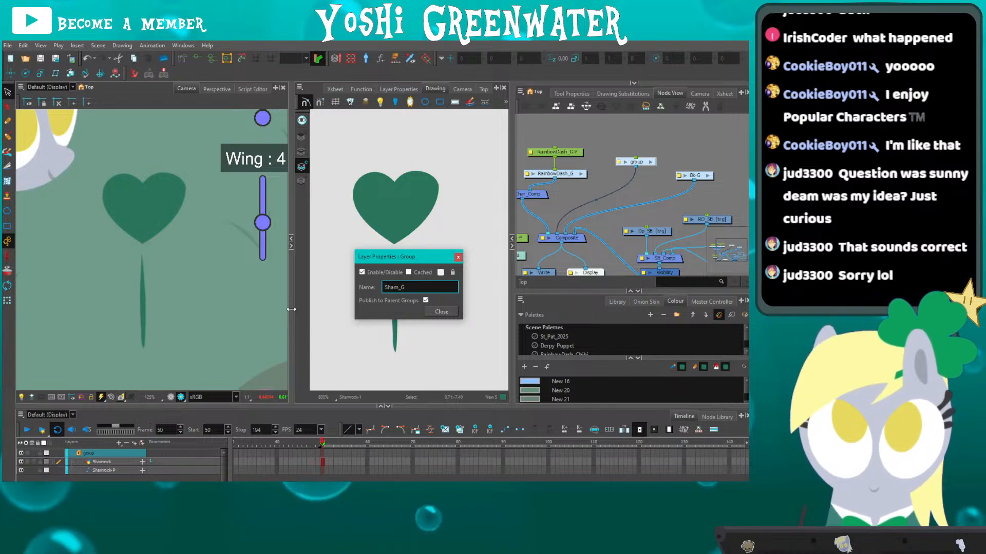
click(458, 258)
Inside the Sham_G group, delete the Multi-Port-In node and insert a Composite between Shamrock and Multi-Port-Out.
click(653, 163)
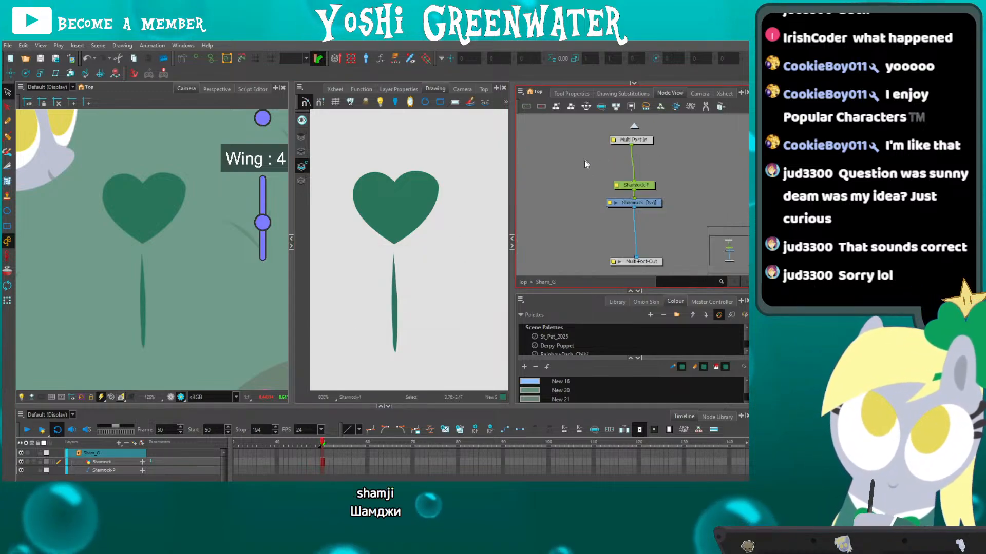
drag(584, 161, 562, 156)
drag(610, 257, 612, 236)
key(ctrl+h)
key(Delete)
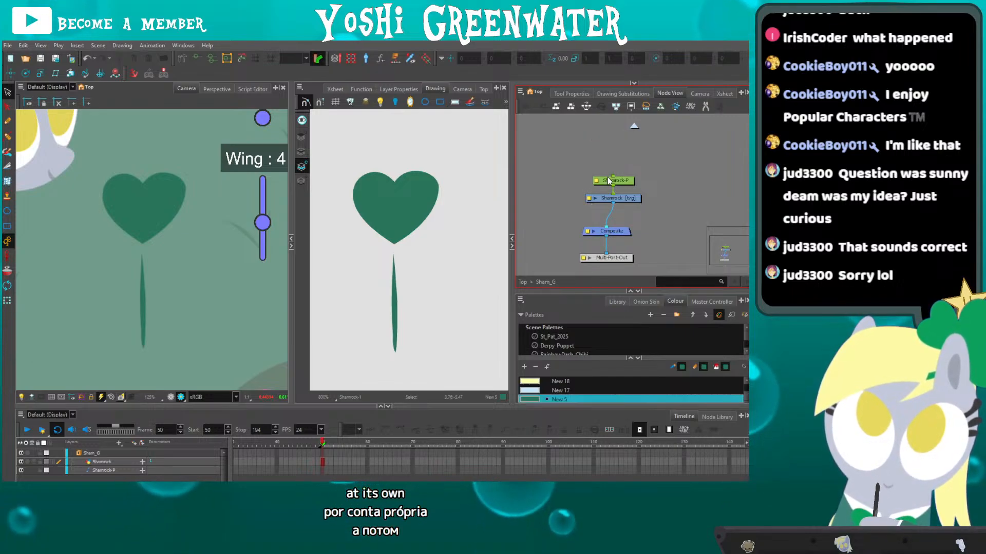
Move the Shamrock nodes aside, add a vector drawing layer named Sham Stem, and connect it to the Composite.
drag(623, 171, 586, 194)
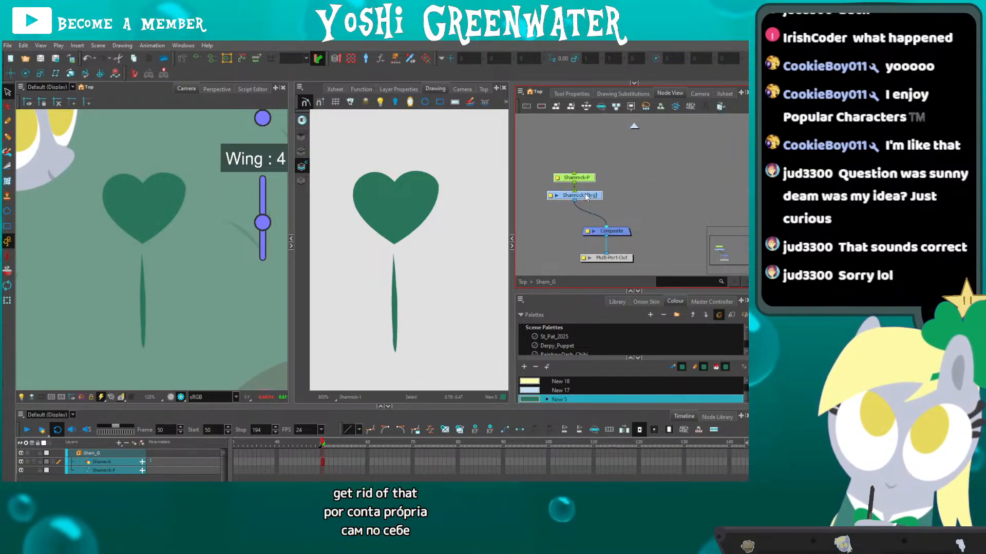
click(615, 196)
key(ctrl+r)
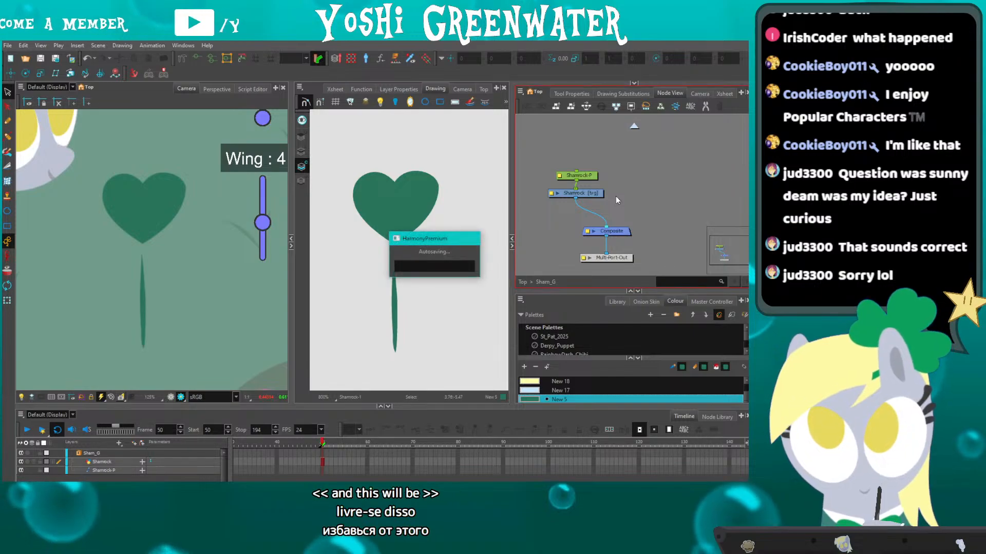
text(Sham )
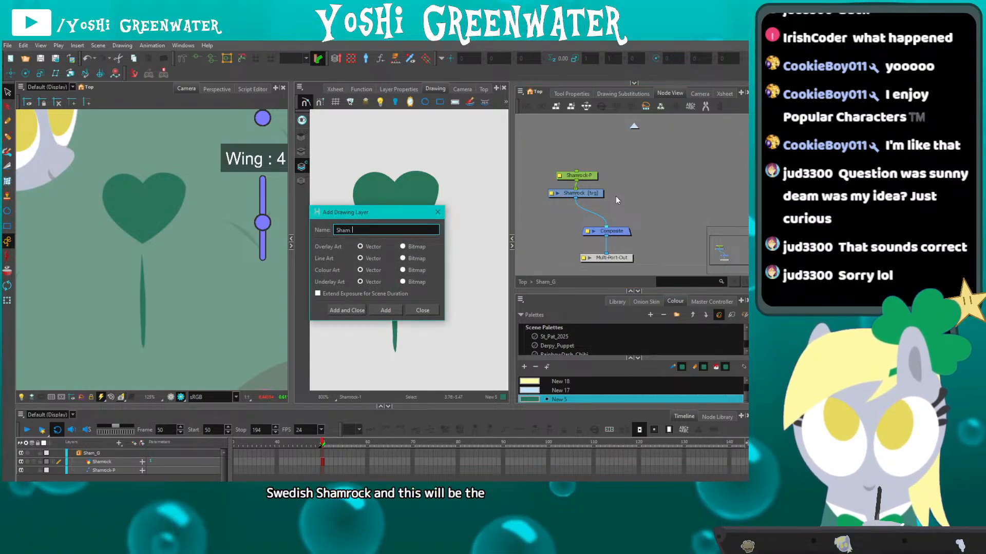
text(Stem)
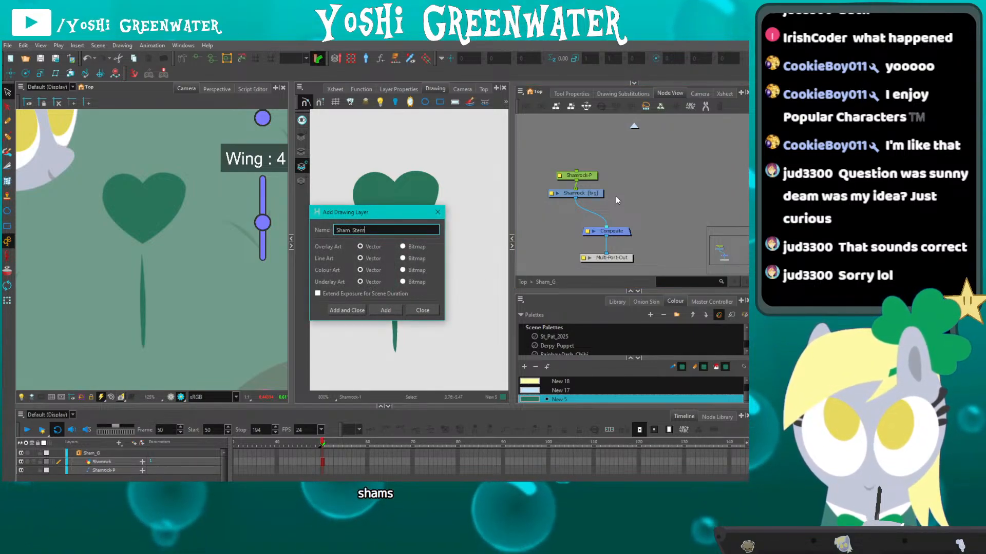
key(Return)
key(Escape)
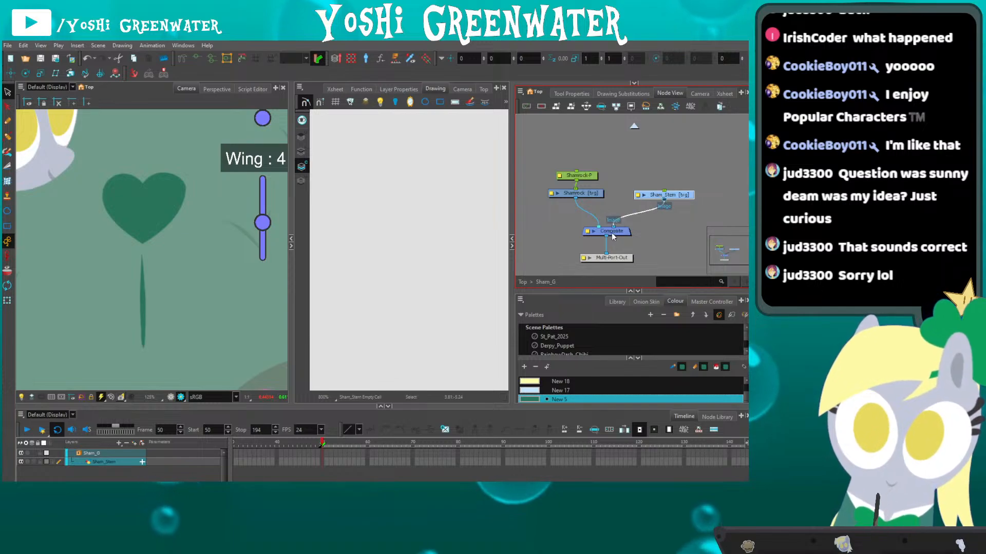
Add a parent peg to the Sham_Stem drawing and arrange the two peg and drawing pairs above the Composite.
key(ctrl+p)
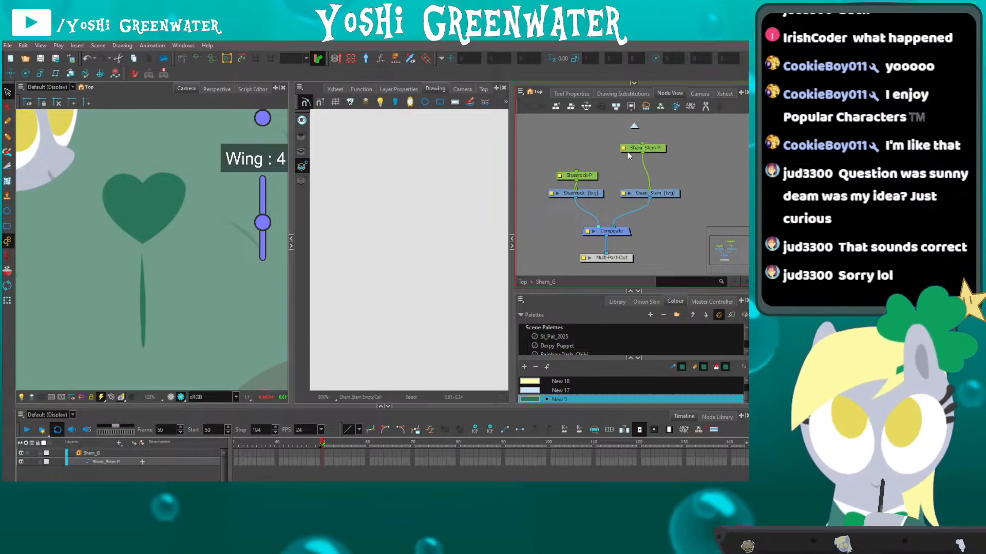
mouse_move(582, 157)
mouse_down()
mouse_move(586, 194)
mouse_move(587, 166)
mouse_up()
click(587, 155)
click(589, 181)
click(582, 147)
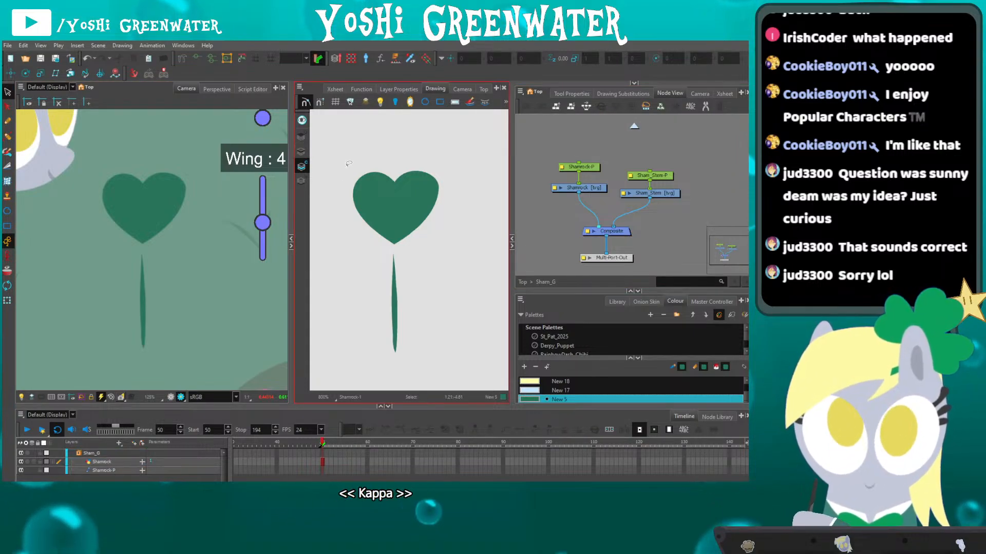
Cut the stem out of the Shamrock drawing, paste it into Sham_Stem, and return the camera to OpenGL view.
drag(377, 290, 403, 292)
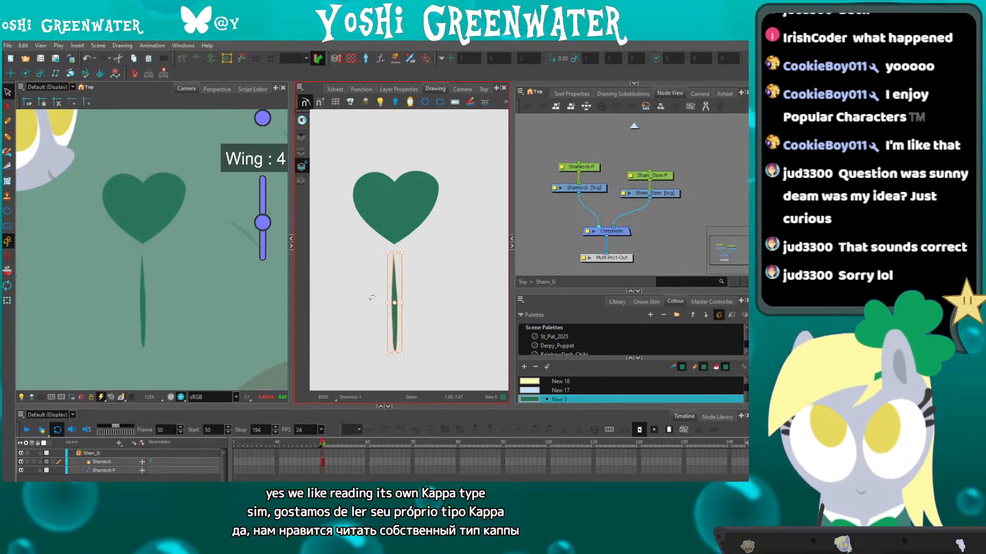
key(Delete)
key(ctrl+z)
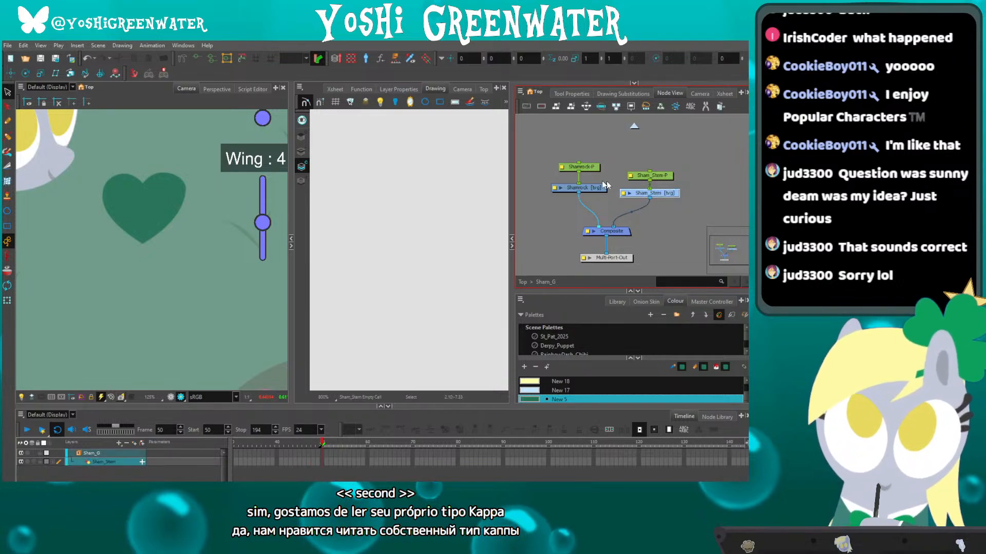
click(361, 330)
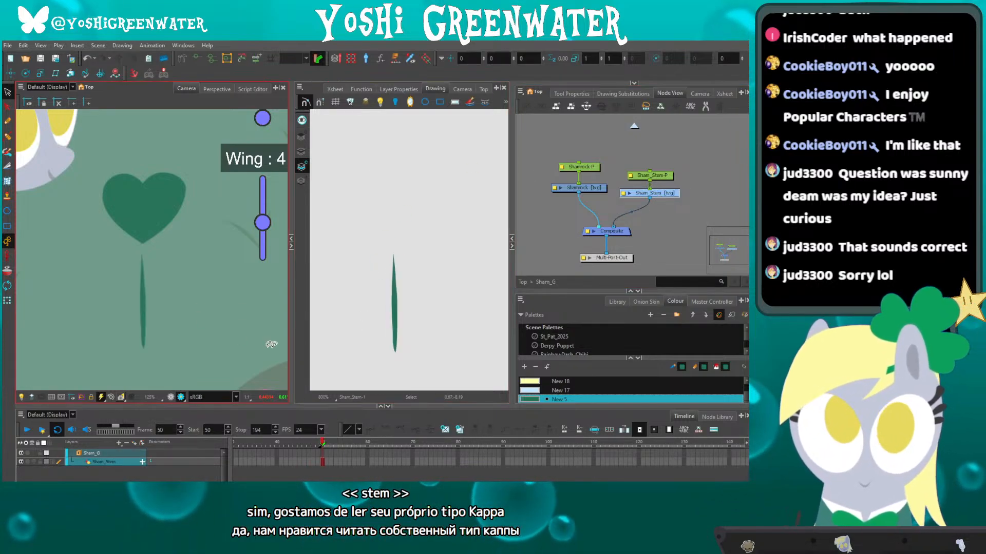
click(170, 398)
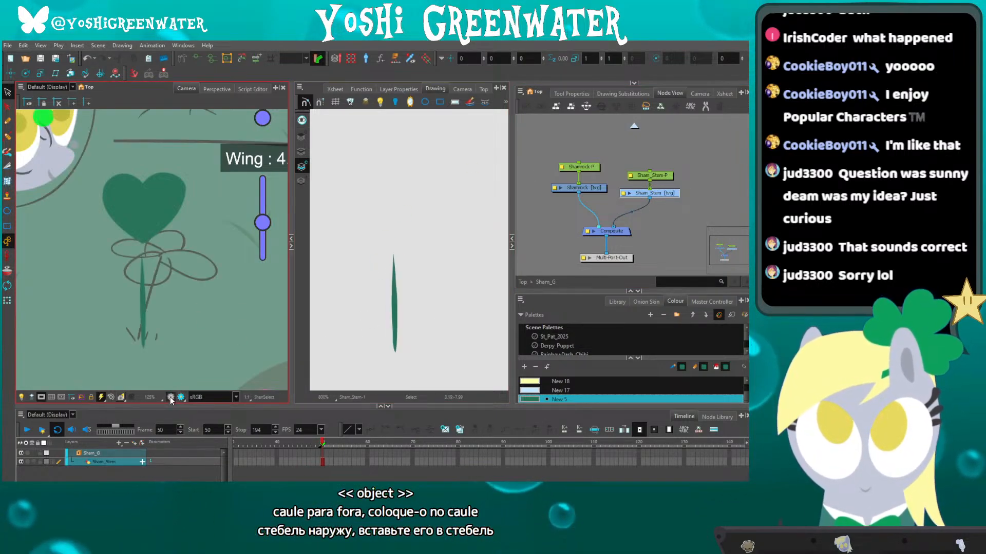
key(space)
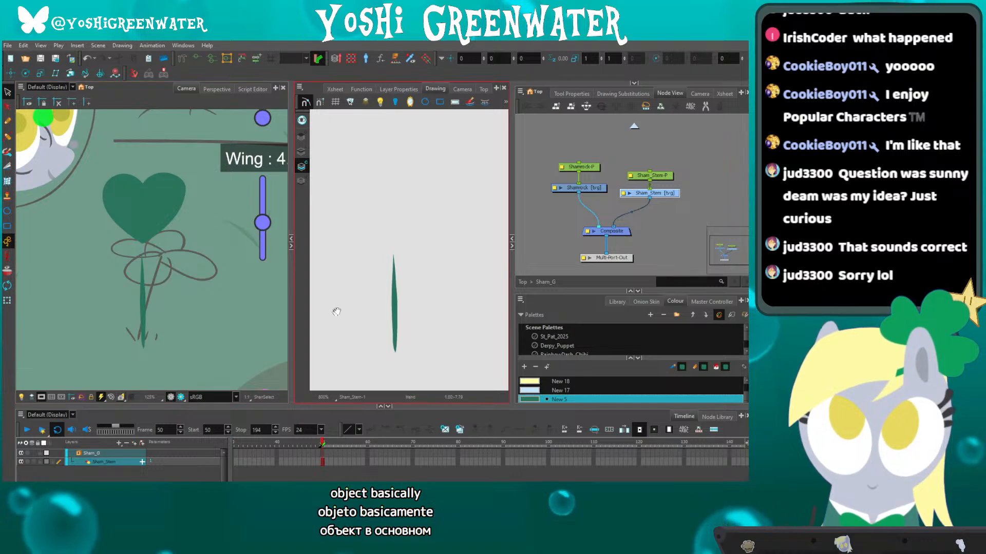
drag(220, 281, 204, 278)
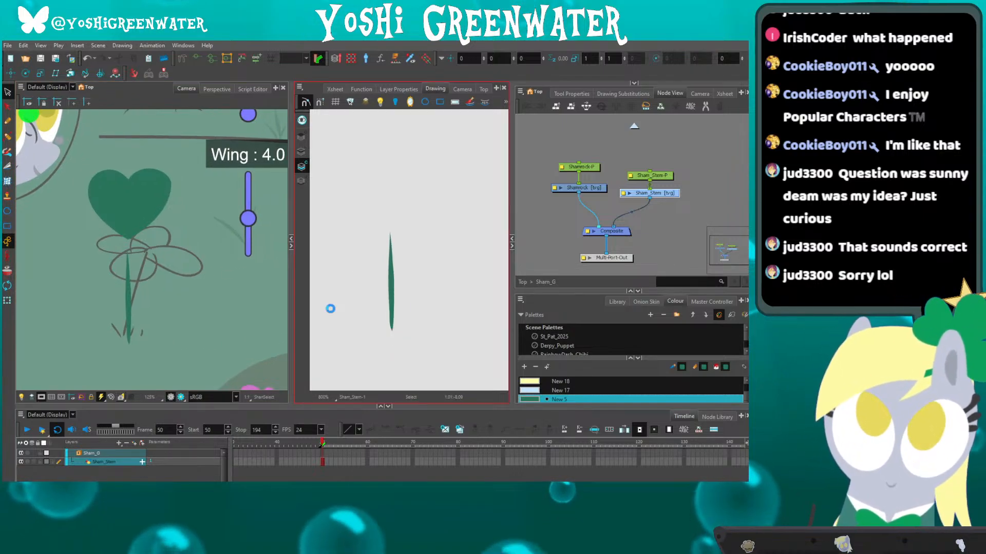
Line up the Shamrock and Sham_Stem nodes side by side above the Composite and enlarge the node view slightly.
drag(594, 166, 668, 199)
shift+click(595, 188)
drag(658, 193, 659, 187)
click(601, 150)
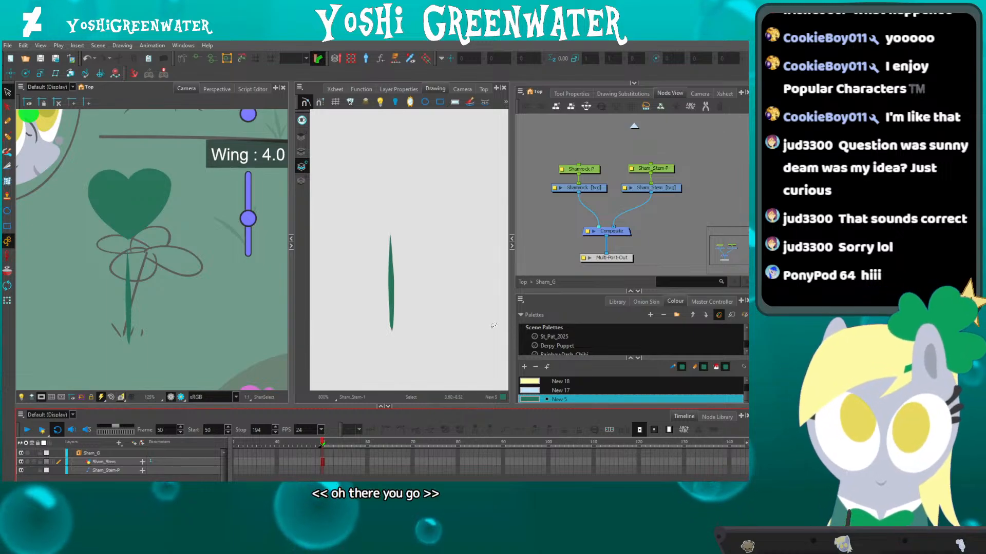
click(546, 235)
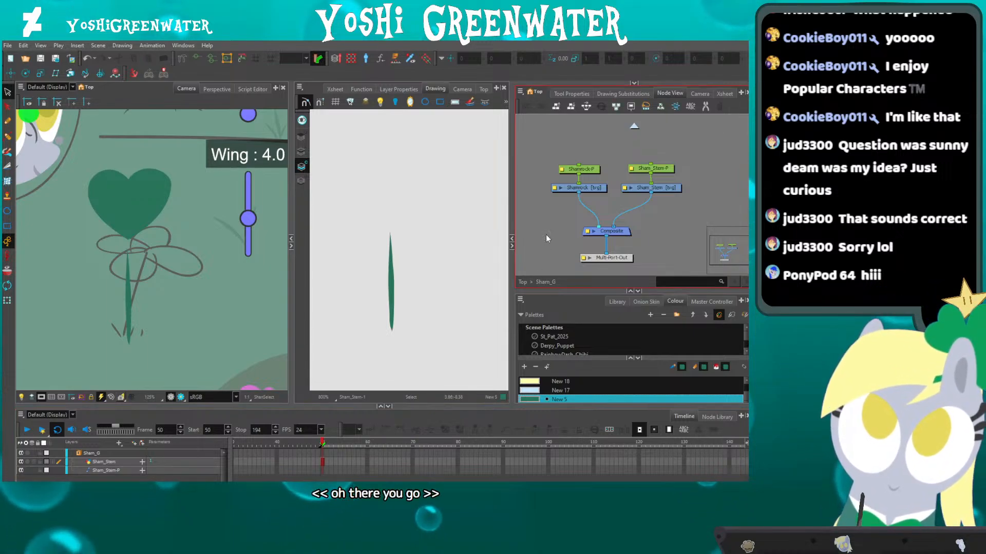
drag(558, 291, 557, 300)
drag(562, 209, 636, 175)
click(561, 211)
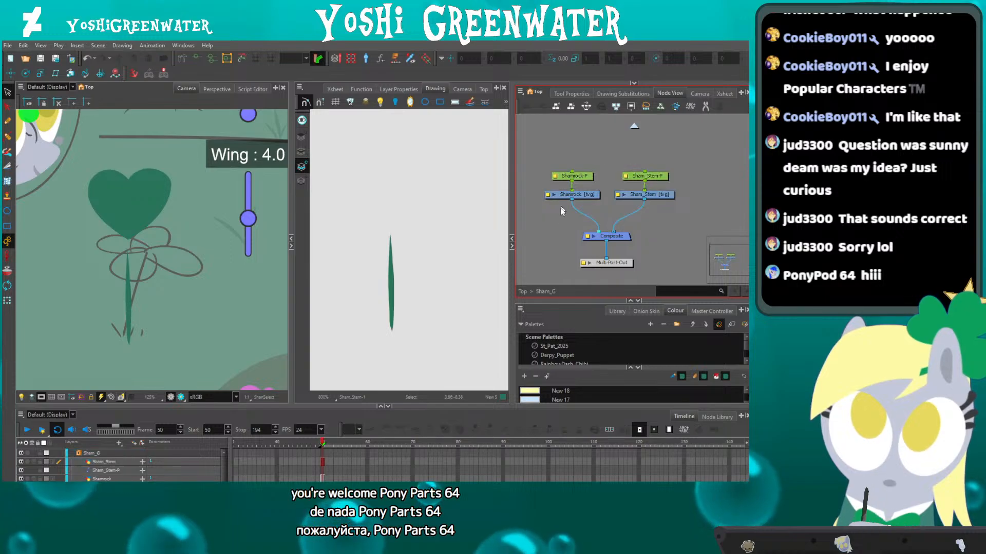
Align the Shamrock drawing and peg with the stem pair, and show the full scene in a widened camera view.
drag(561, 210, 586, 178)
click(550, 214)
click(473, 200)
key(shift+m)
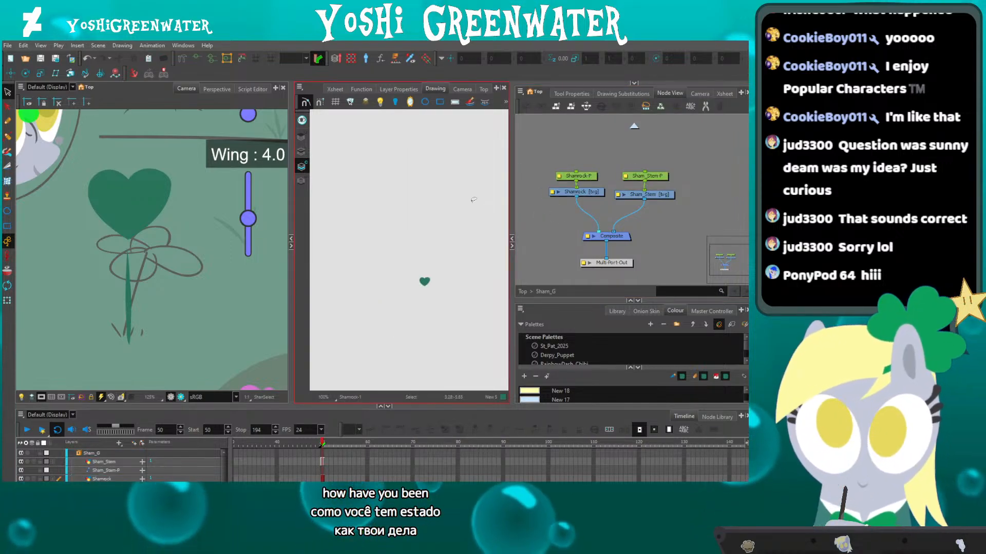
click(216, 358)
key(shift+m)
click(290, 249)
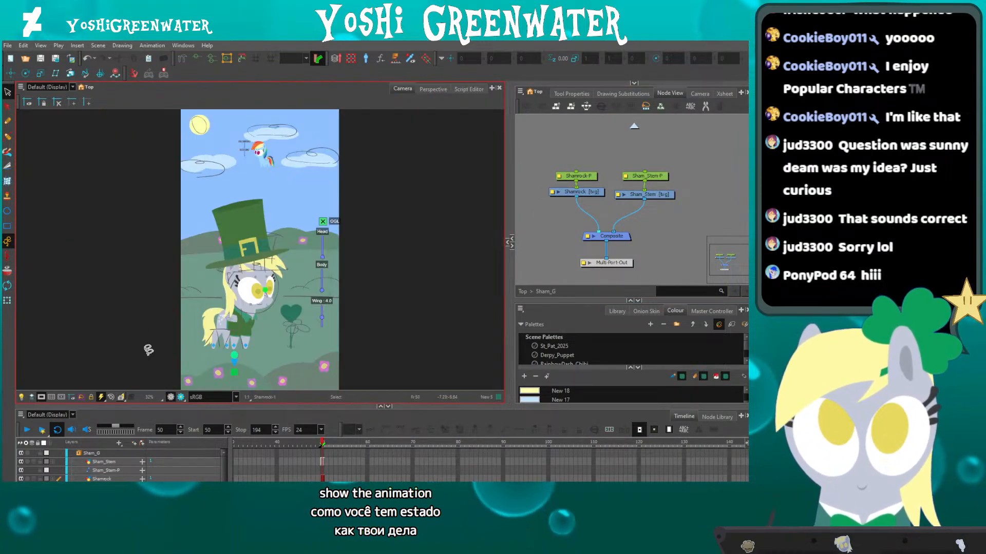
Leave the Sham_G group and disable the composite below the Derpy_All and RainbowDash_G groups.
key(Return)
key(Return)
click(523, 291)
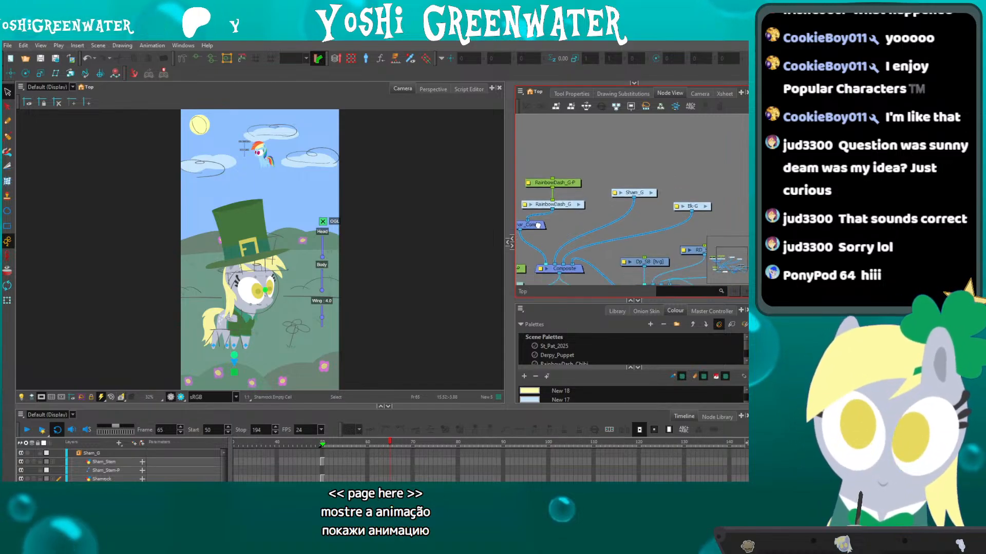
drag(524, 236, 586, 173)
click(561, 157)
key(d)
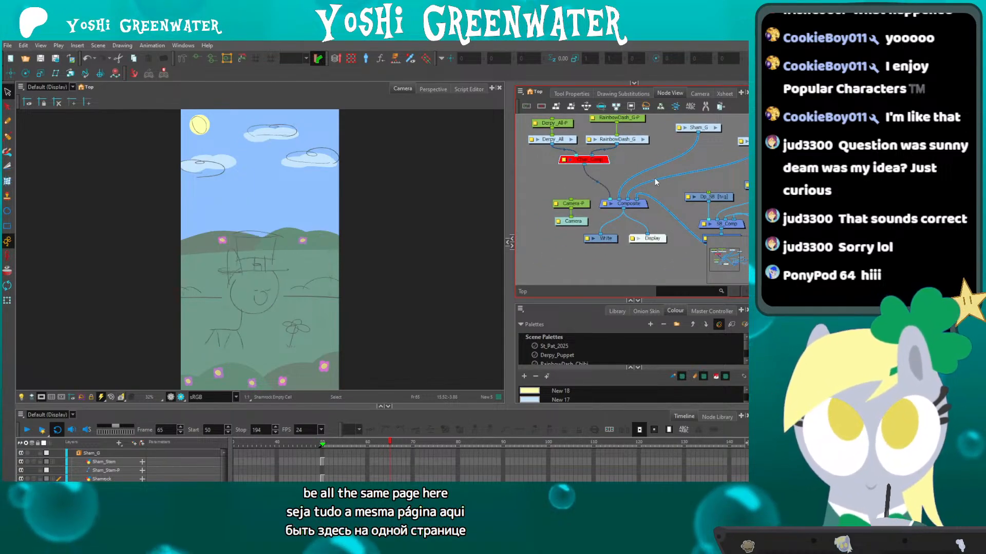
Disable the Bk-G background group and play the rough storyboard animation on its own.
drag(703, 173, 582, 174)
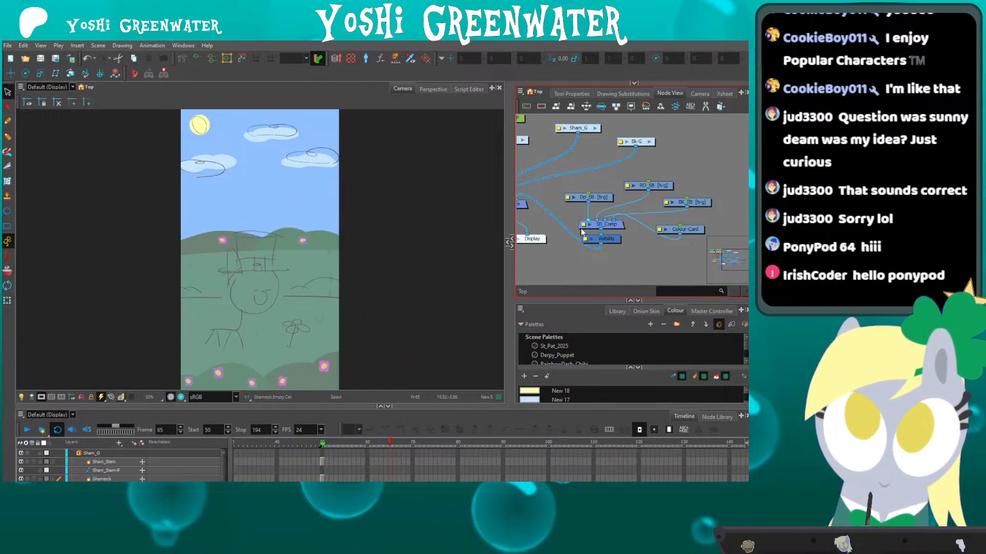
drag(581, 228, 601, 253)
click(650, 165)
key(d)
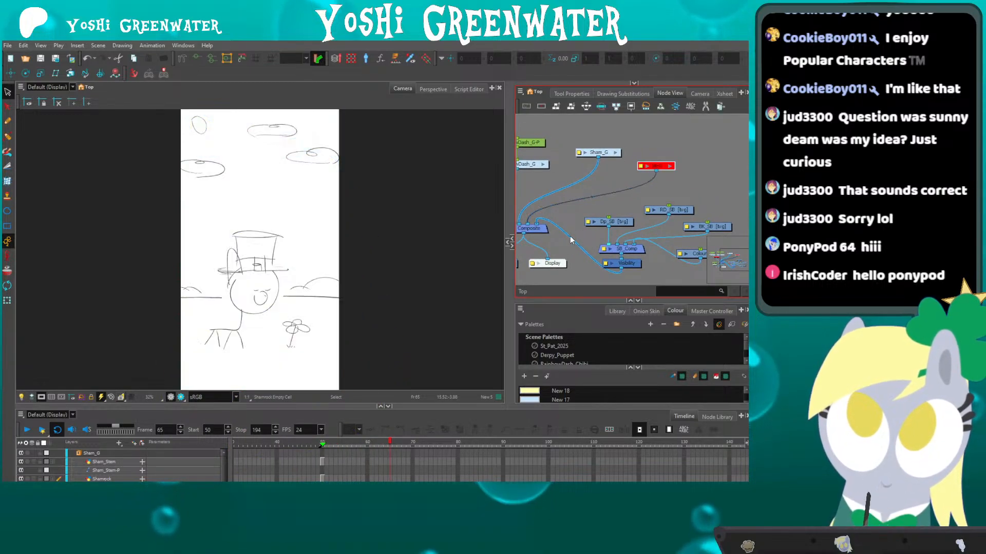
key(shift+Return)
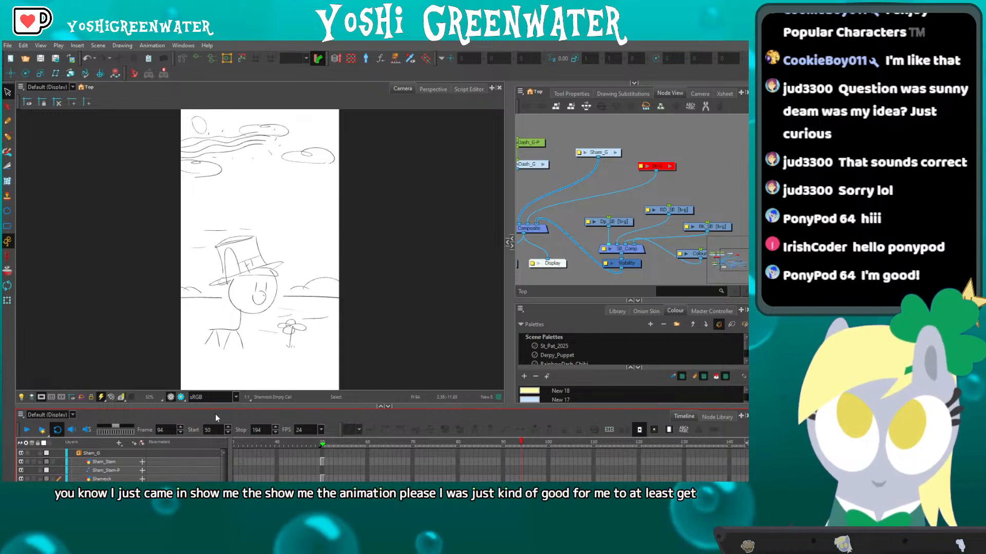
Re-enable the Bk-G background group and the character composite, and go back inside the Sham_G group.
drag(566, 172, 584, 167)
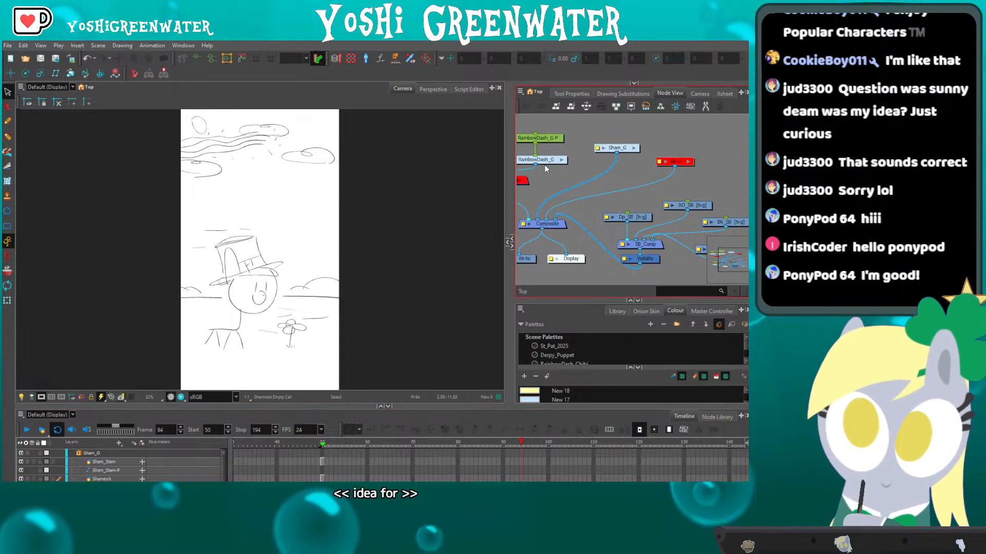
click(500, 178)
drag(645, 172, 663, 141)
key(a)
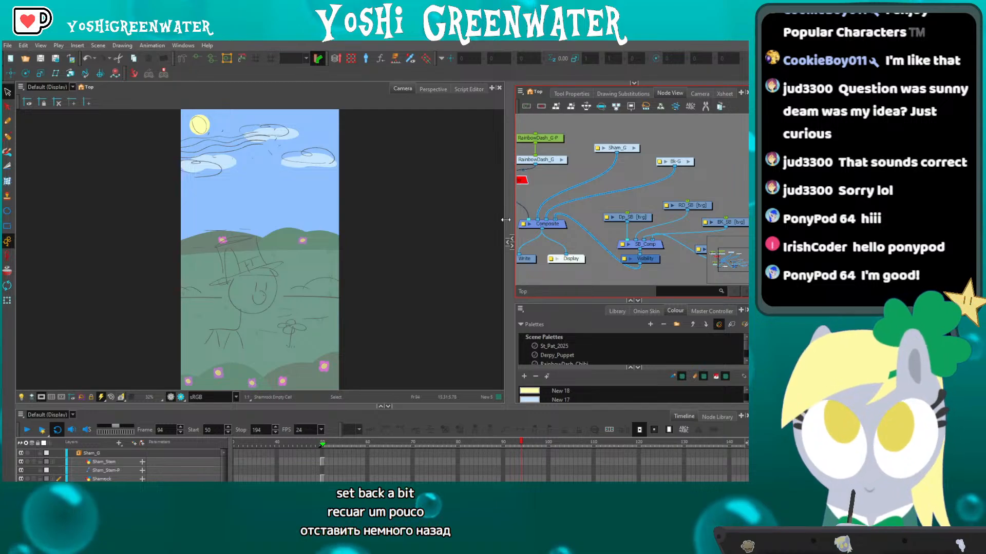
key(a)
click(634, 148)
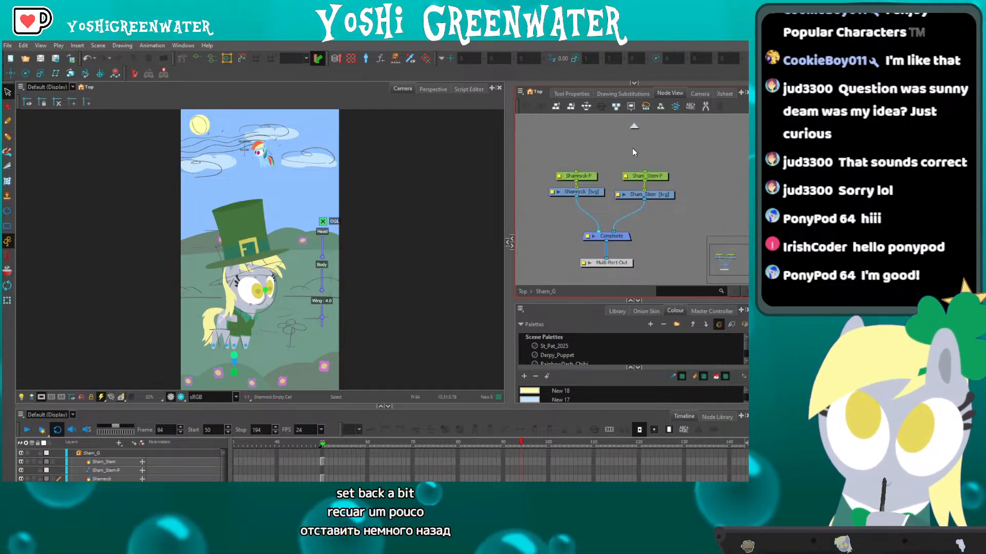
Return to frame 50 with the camera close on the shamrock and restore the drawing view beside it.
scroll(296, 334, up, 3)
scroll(296, 334, up, 2)
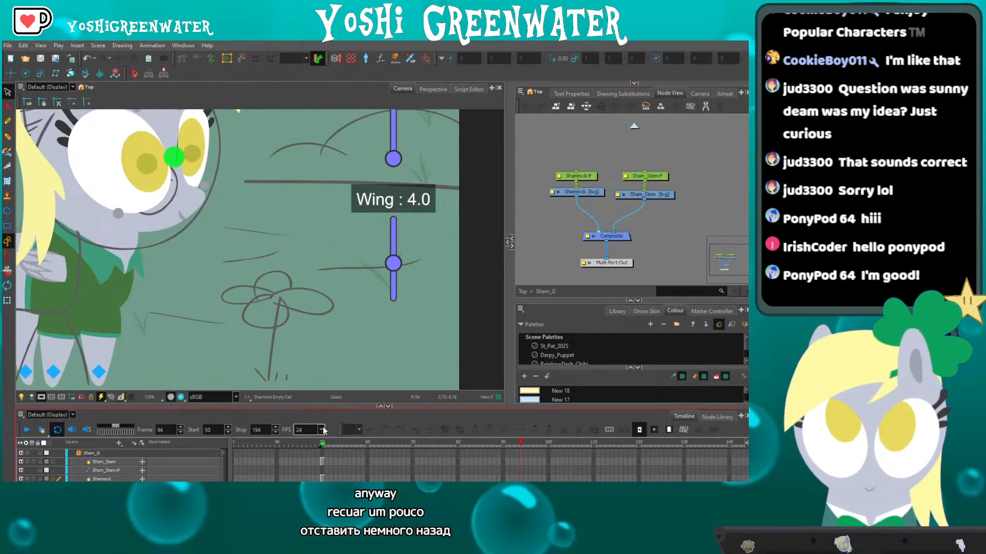
click(323, 443)
drag(246, 356, 241, 332)
click(508, 240)
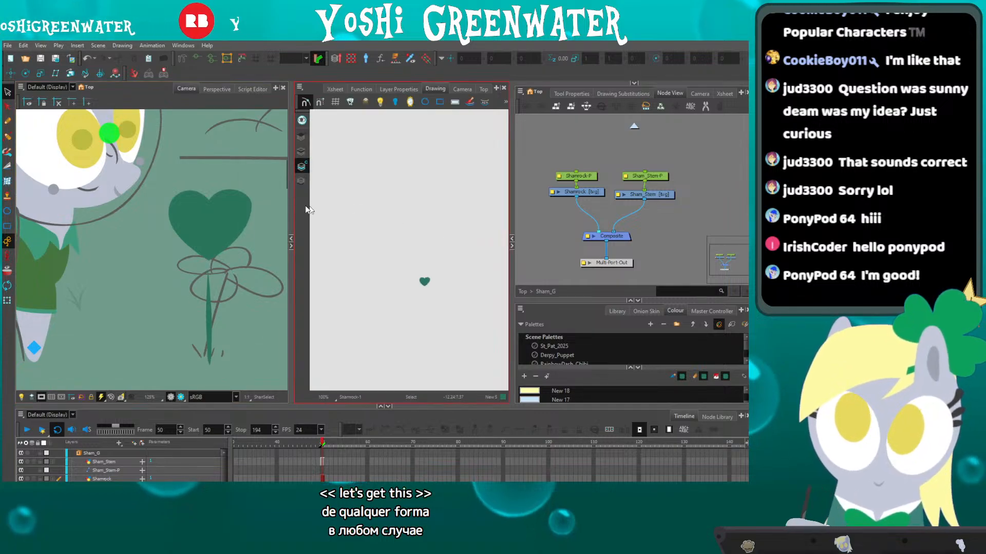
Duplicate the heart leaf directly below the original and flip the copy vertically so their points meet.
drag(391, 240, 360, 291)
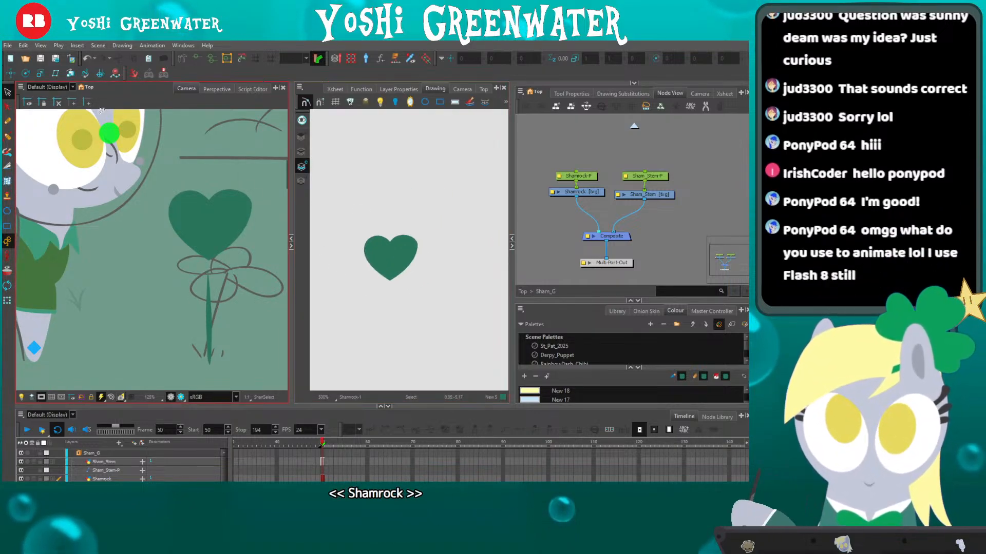
drag(380, 221, 364, 218)
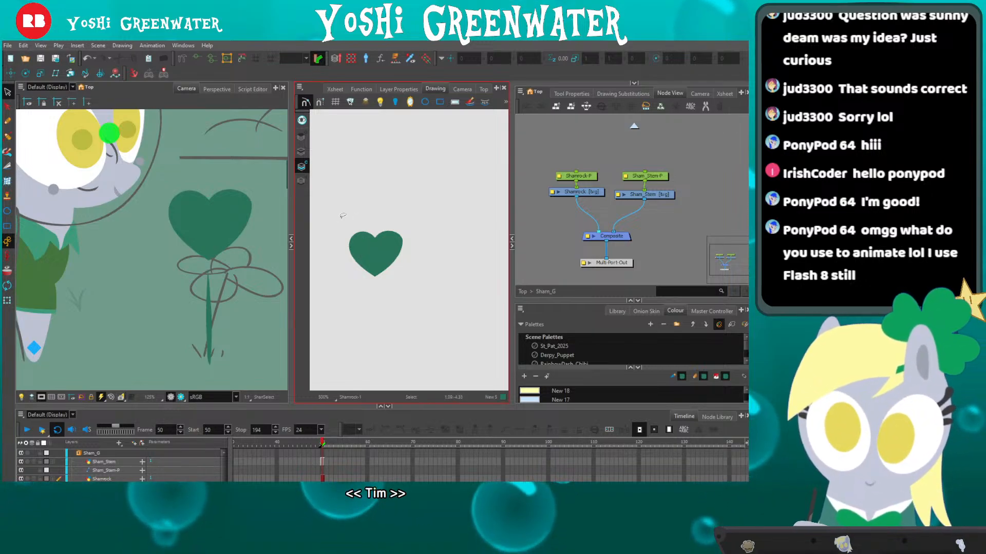
drag(361, 299, 365, 295)
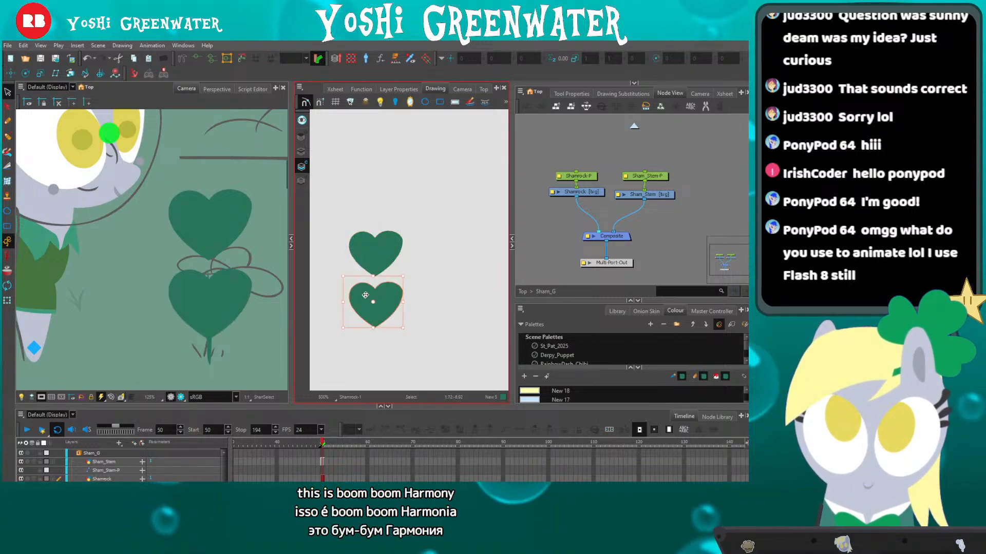
click(572, 95)
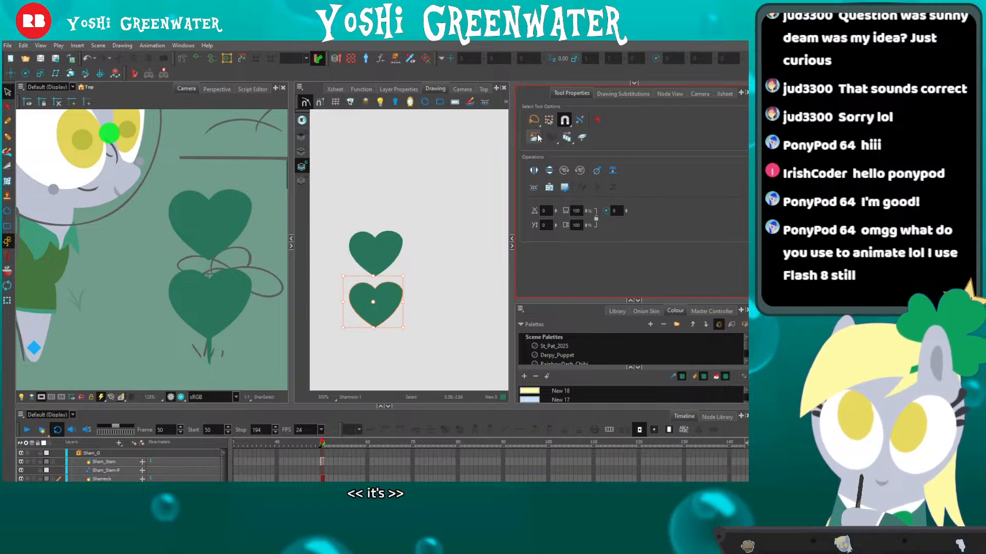
click(582, 138)
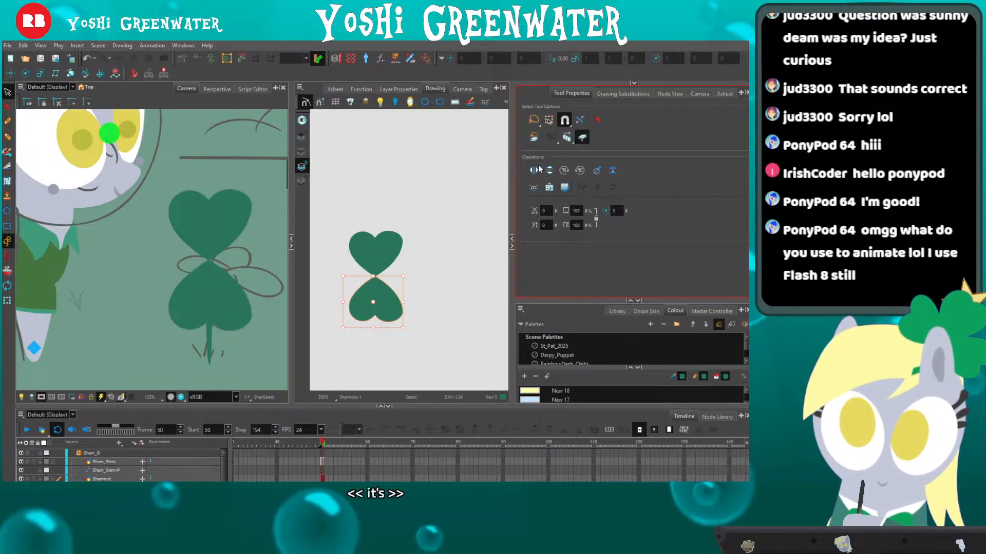
click(379, 381)
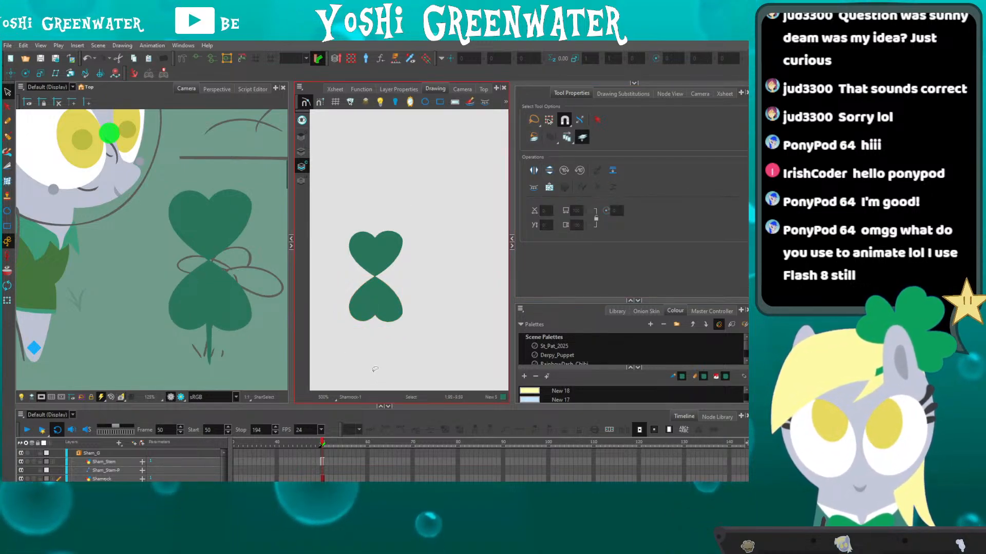
Duplicate both heart leaves together, rotate the copies 90 degrees, and place them across the originals as side leaves.
scroll(354, 306, up, 3)
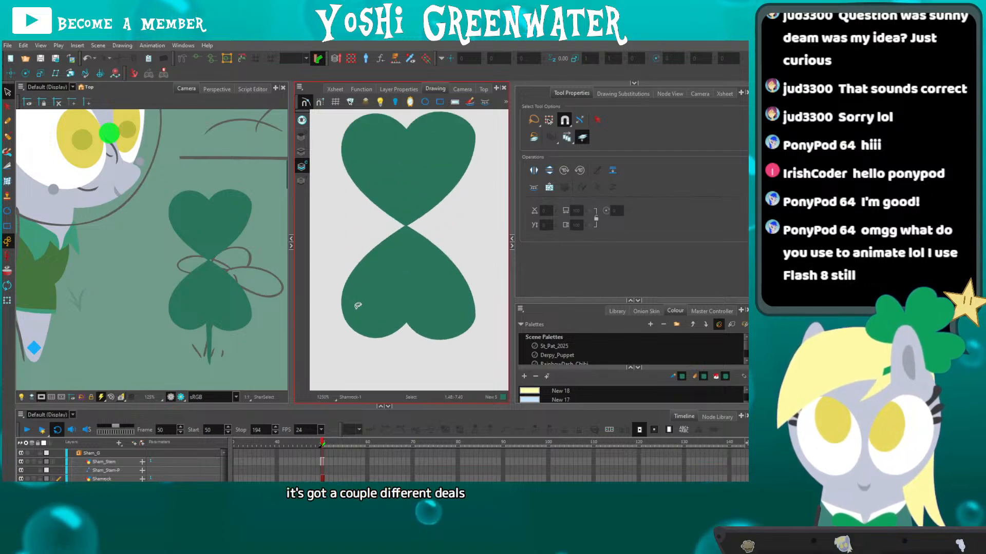
click(386, 272)
shift+click(388, 201)
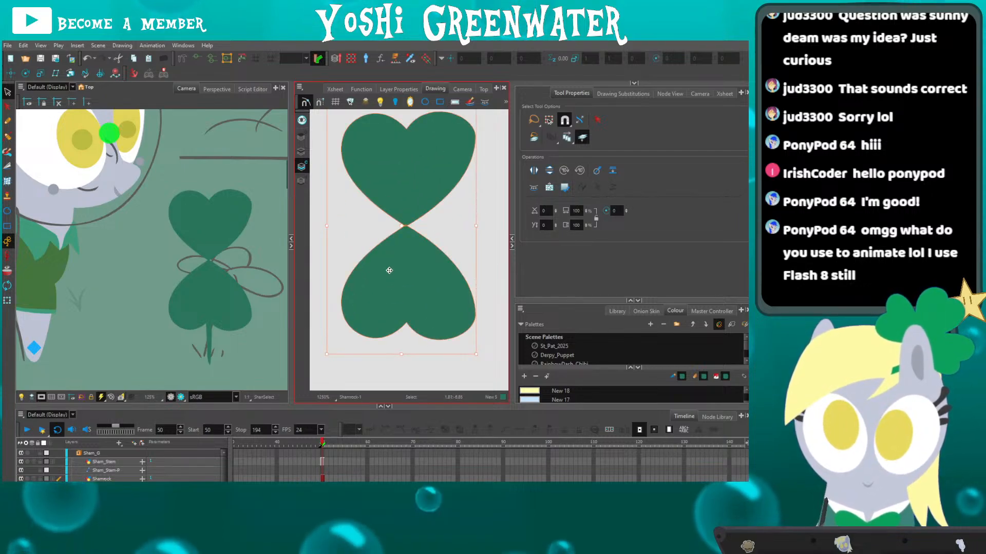
drag(394, 271, 312, 271)
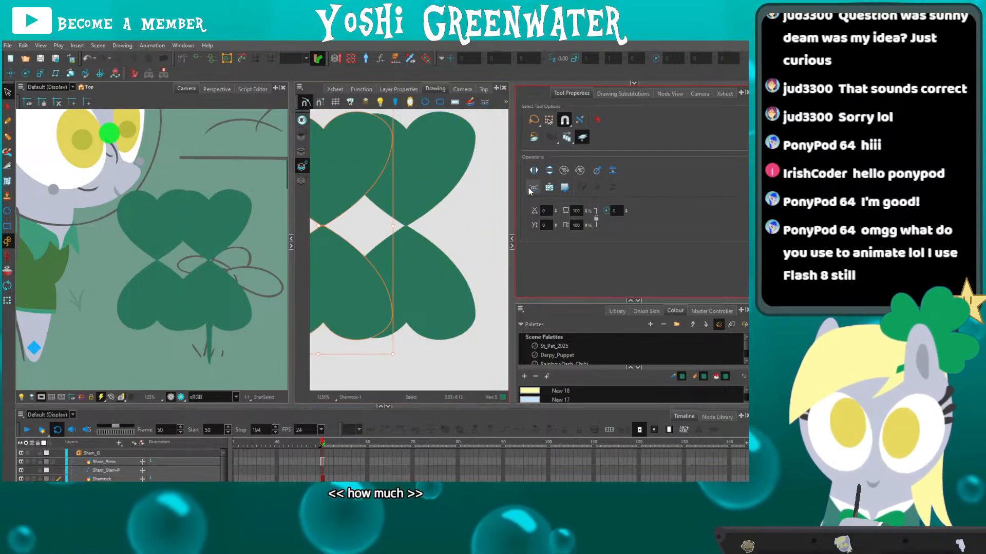
scroll(374, 188, down, 2)
mouse_move(391, 134)
mouse_down()
mouse_move(334, 131)
mouse_move(284, 192)
mouse_move(287, 185)
mouse_up()
drag(324, 213, 345, 232)
Spread the clover leaves apart by moving the right leaf outward, the bottom leaf down and the top leaf up.
click(398, 331)
click(405, 298)
click(424, 237)
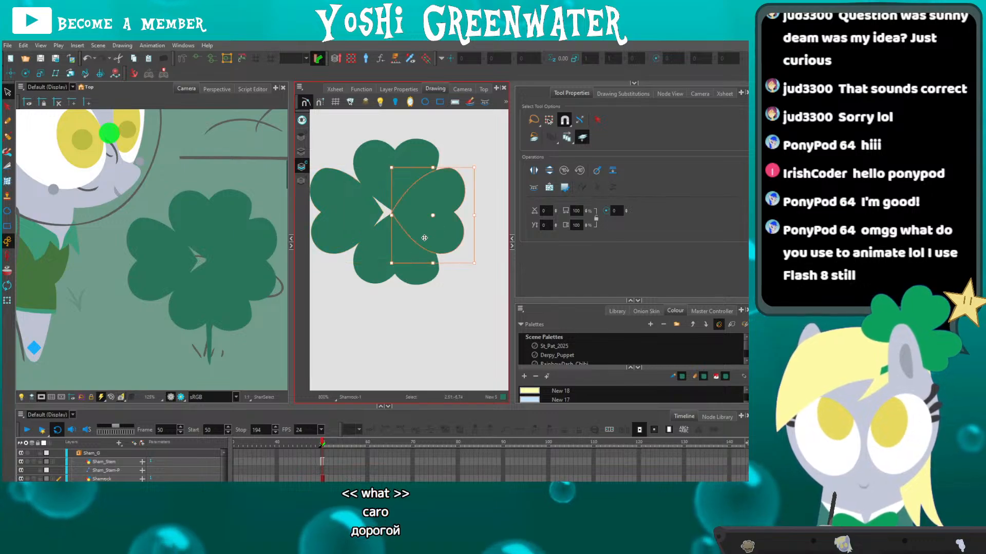
drag(424, 238, 442, 238)
click(378, 280)
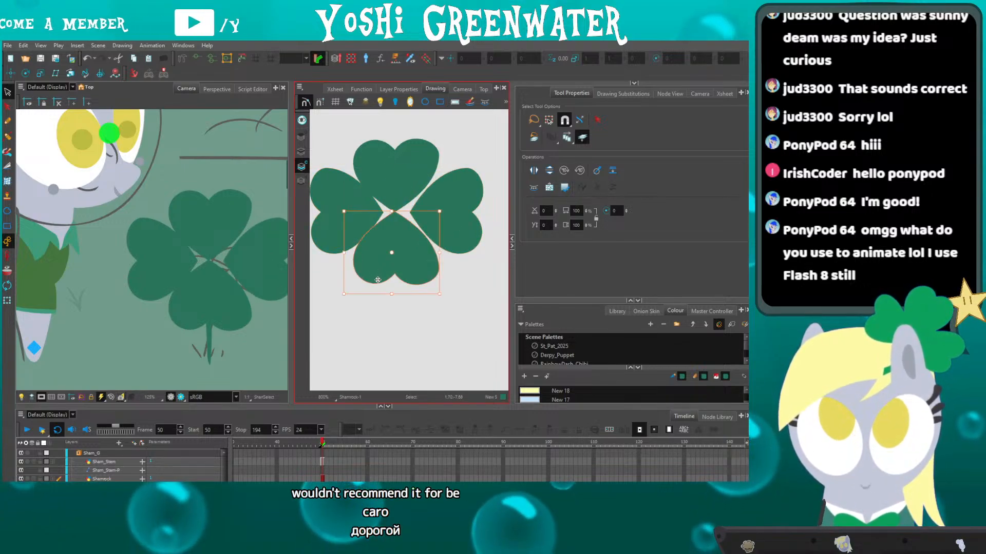
key(Down)
key(Down)
key(Down)
key(Down)
click(385, 180)
key(Up)
key(Up)
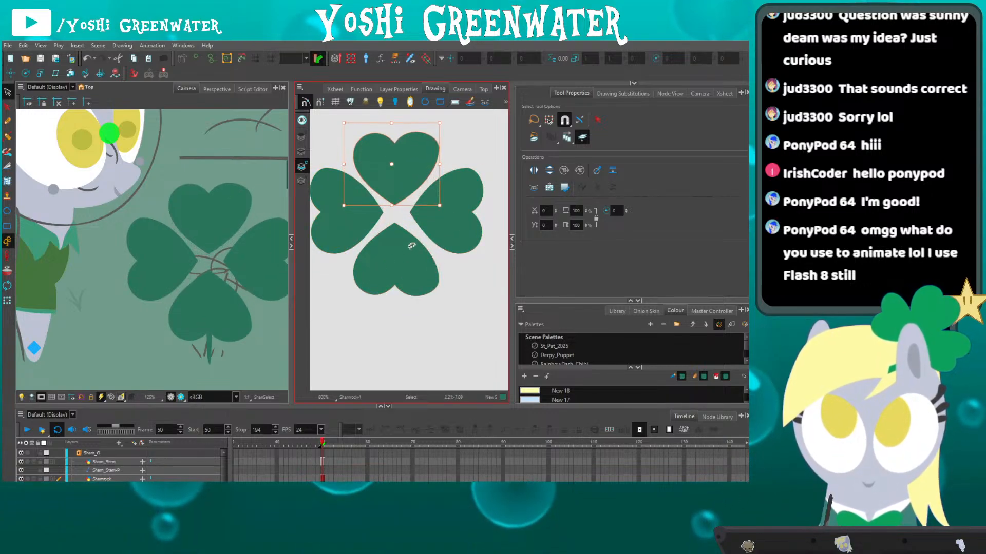
click(442, 221)
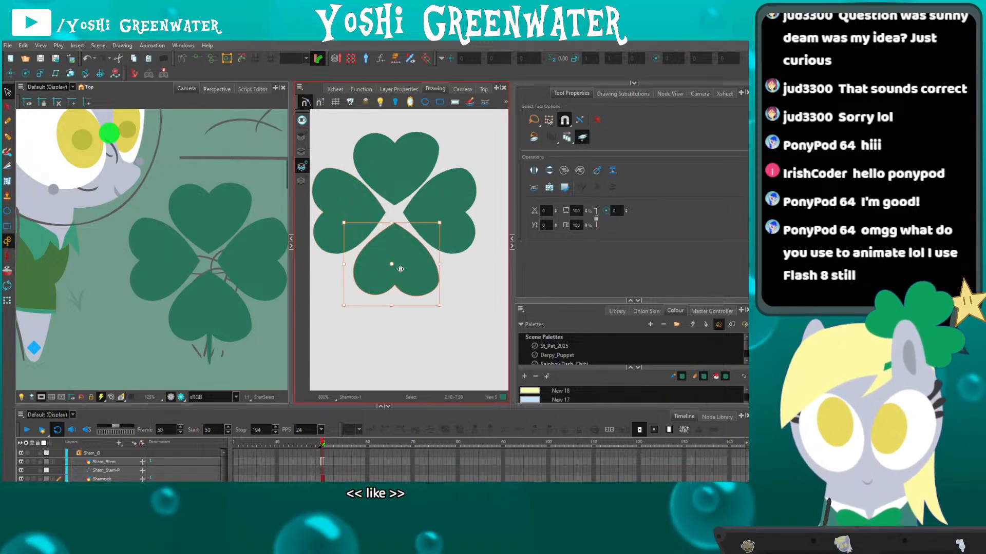
Pull the inner tips of the leaves together at the clover's centre with the Contour Editor to close the gap.
key(alt+q)
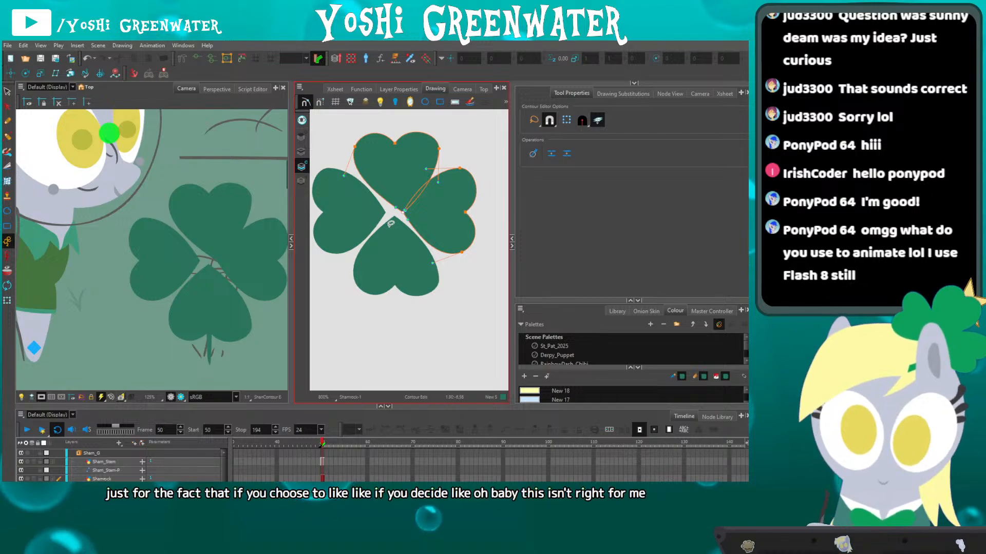
click(406, 218)
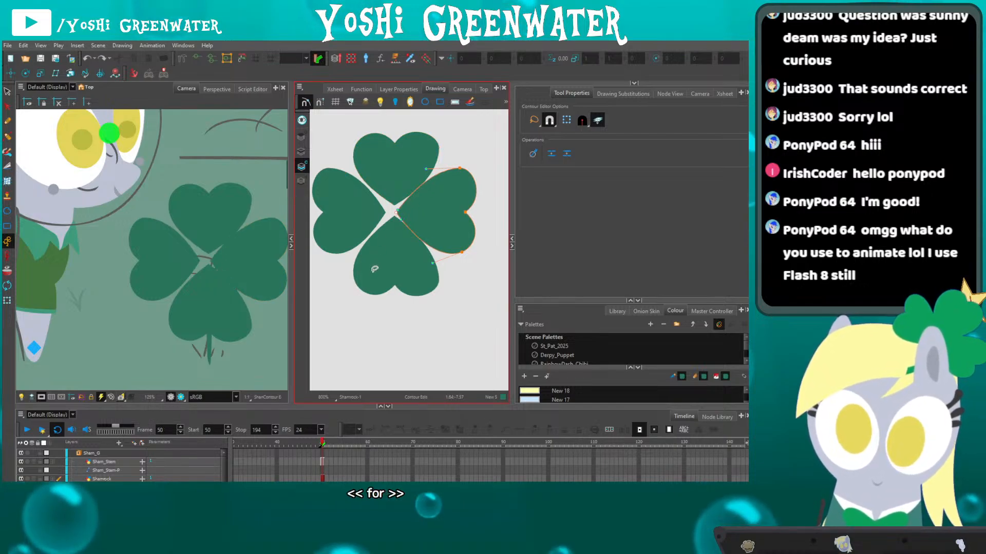
click(389, 212)
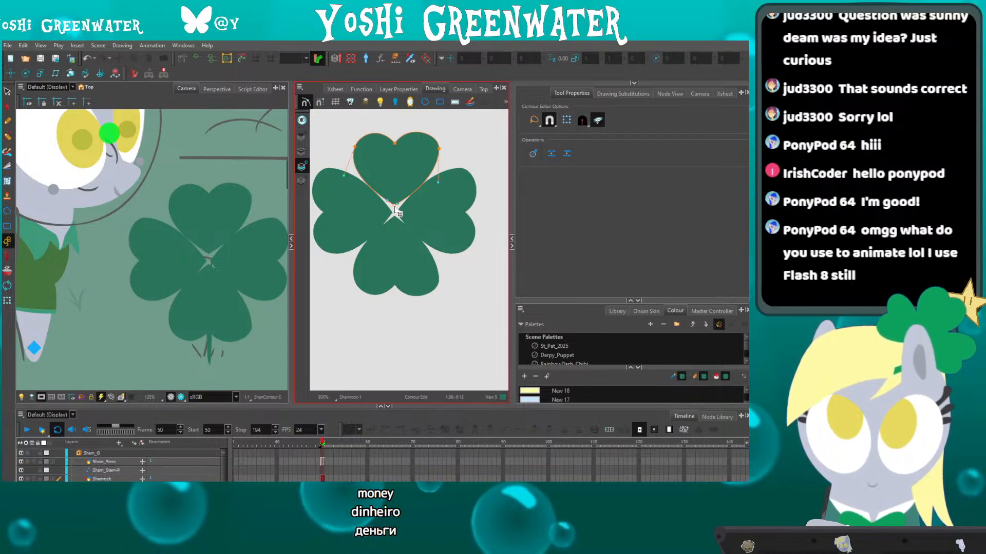
drag(395, 206, 394, 217)
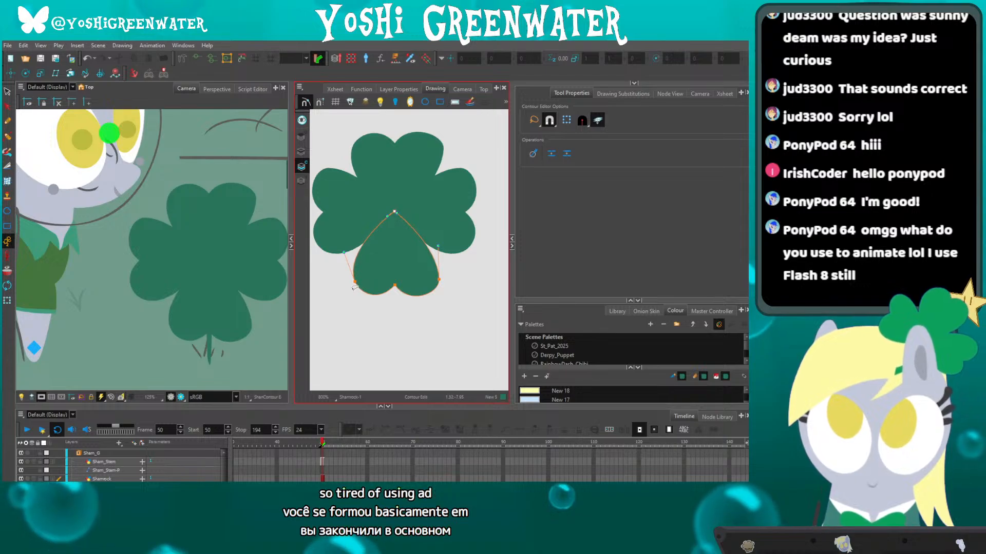
drag(341, 293, 354, 310)
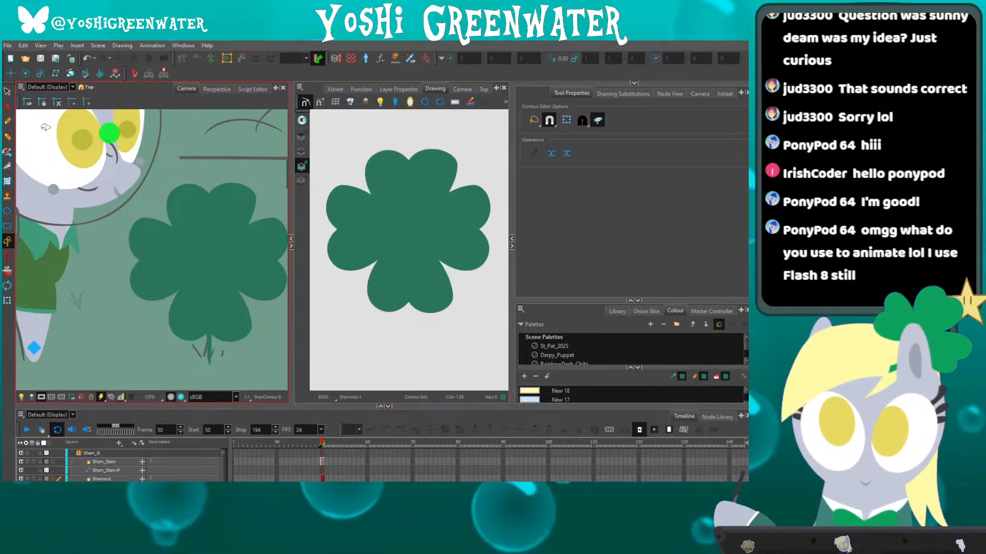
Select the whole four-leaf clover, enlarge it slightly, and nudge it upward above the stem.
key(alt+s)
key(ctrl+a)
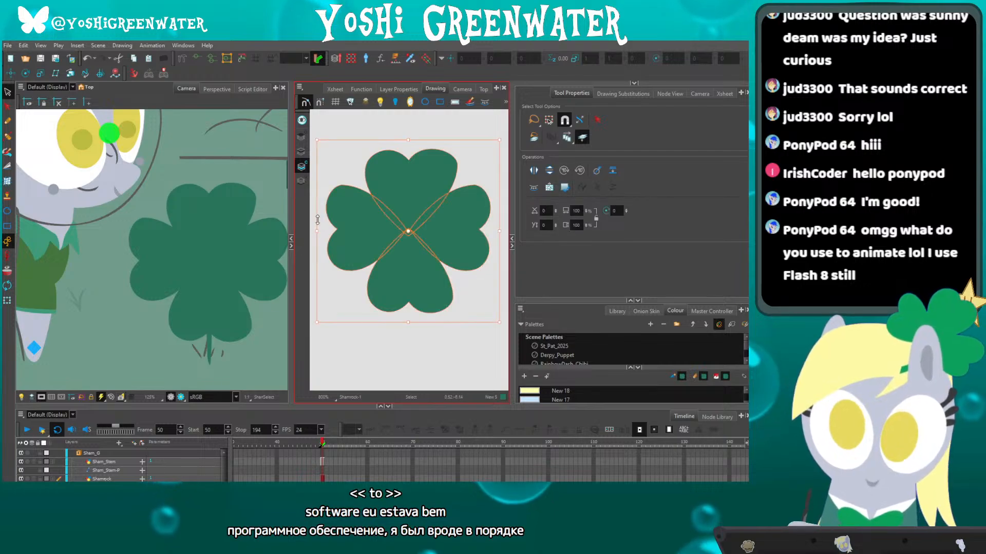
drag(316, 140, 313, 137)
drag(314, 231, 310, 229)
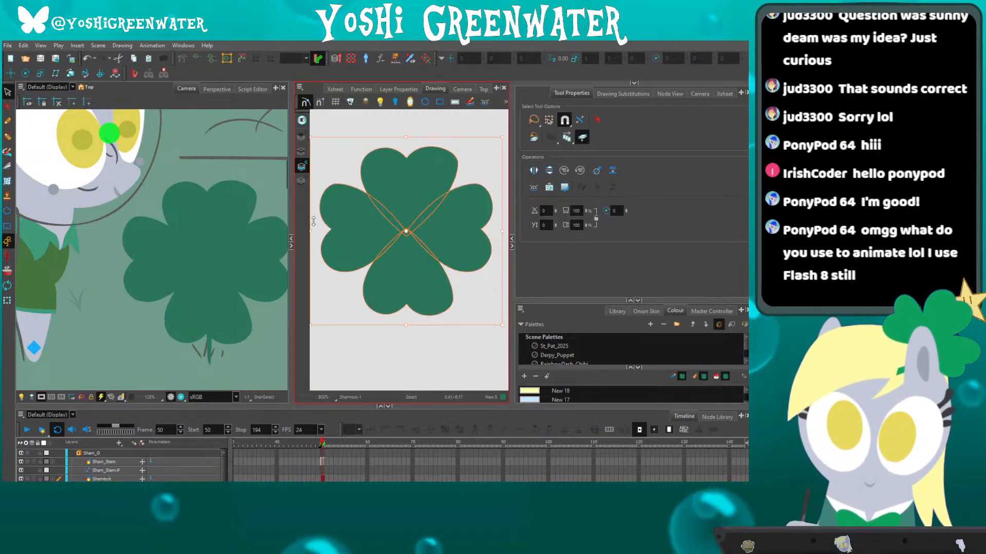
drag(407, 138, 406, 144)
key(Up)
key(Up)
key(Up)
key(Up)
key(Up)
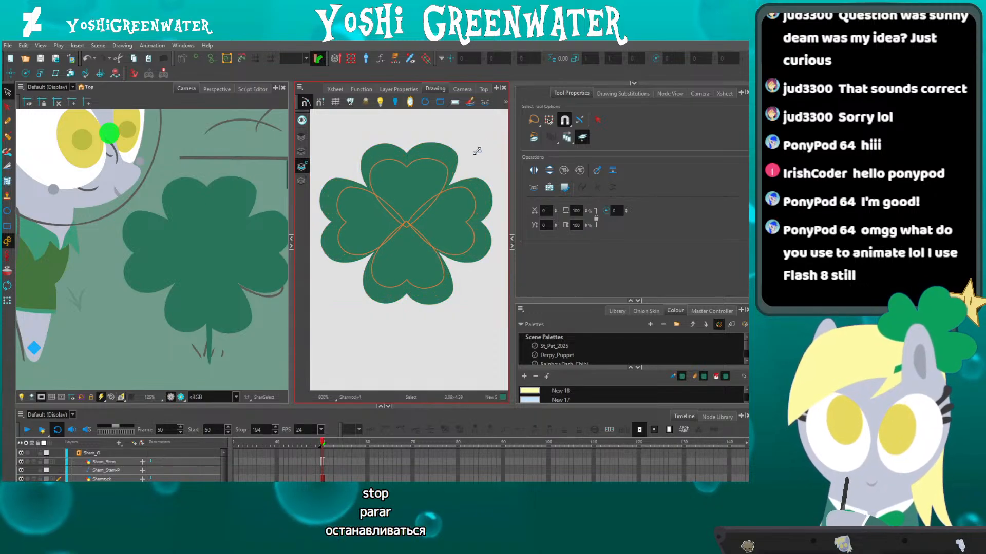
Scale the whole clover down around its centre and flatten it vertically from its upper edge.
drag(477, 151, 473, 155)
key(Down)
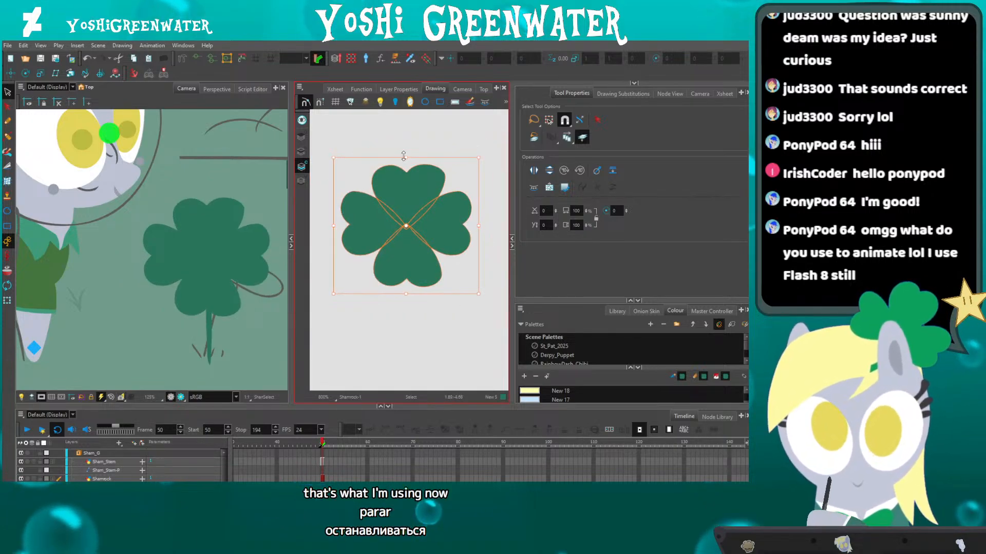
drag(403, 156, 392, 181)
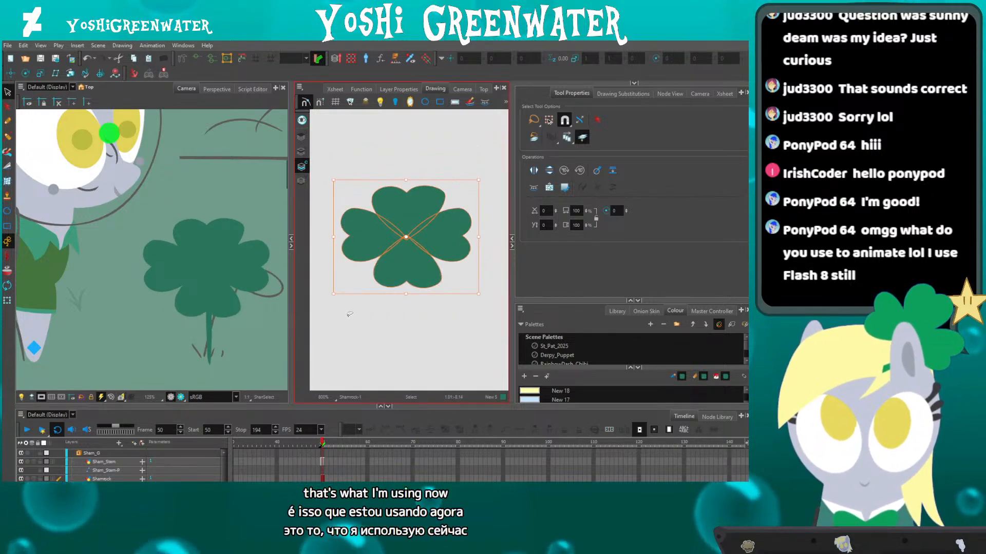
Warp the clover with the Envelope tool into a trapezoid, spreading its lower corners outward and drawing its upper corners inward.
click(8, 182)
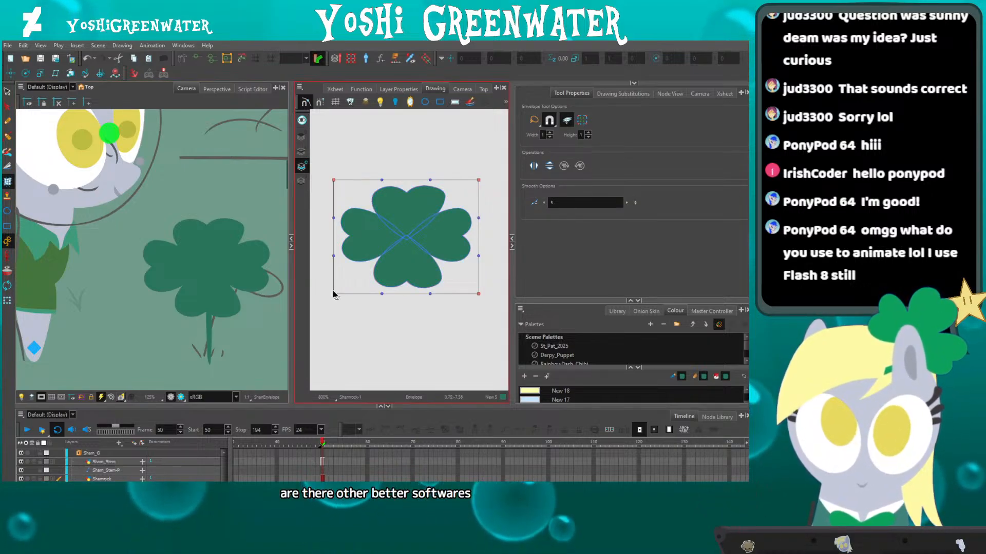
drag(326, 296, 325, 295)
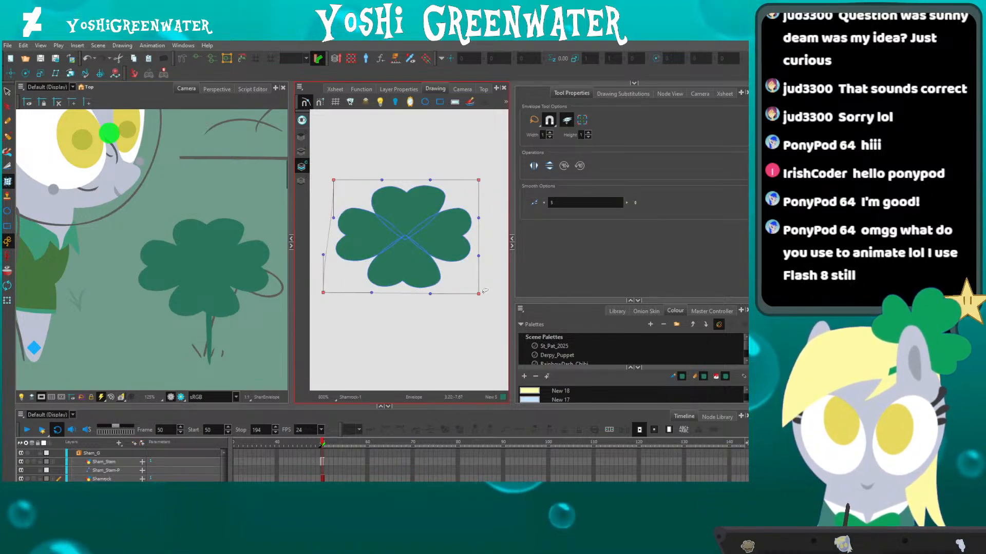
drag(485, 291, 502, 290)
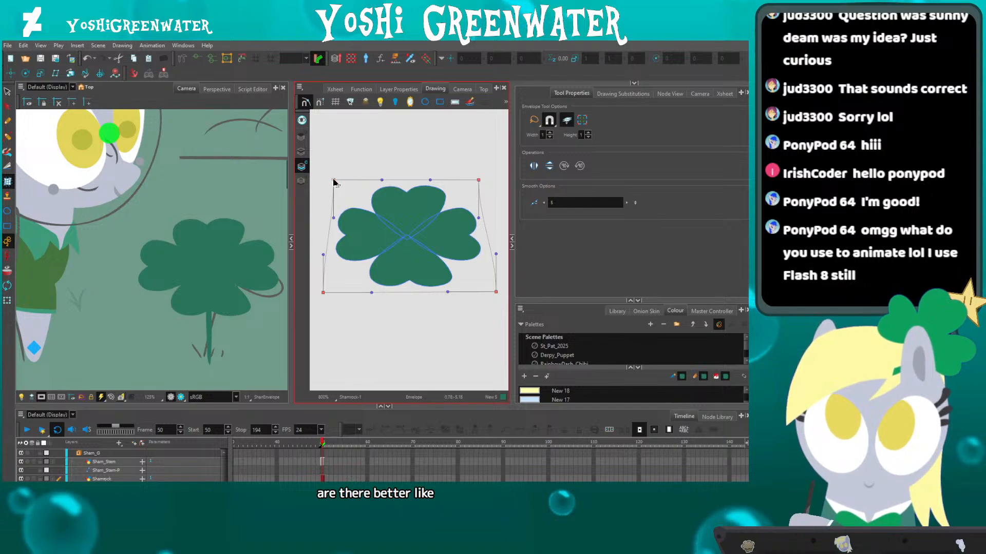
drag(333, 180, 341, 181)
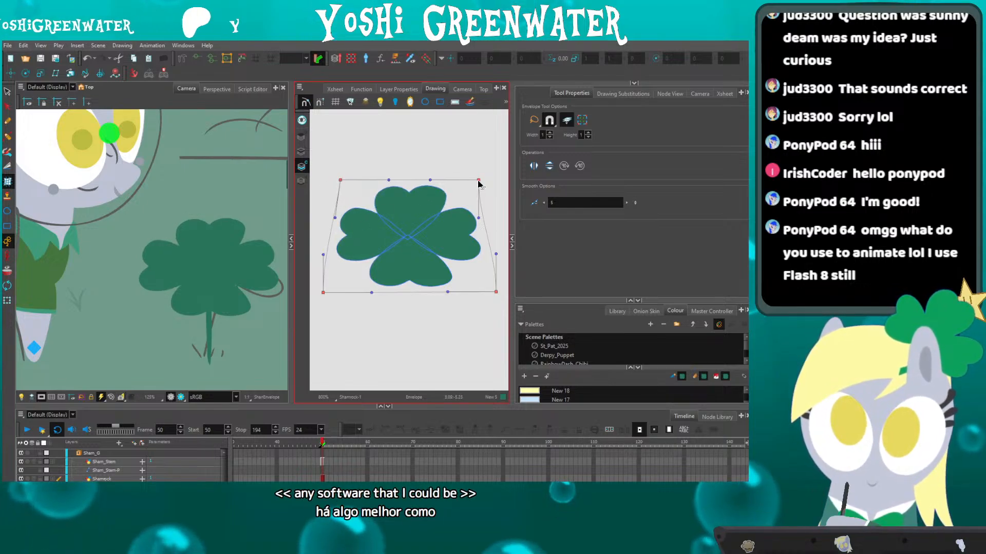
drag(479, 181, 468, 180)
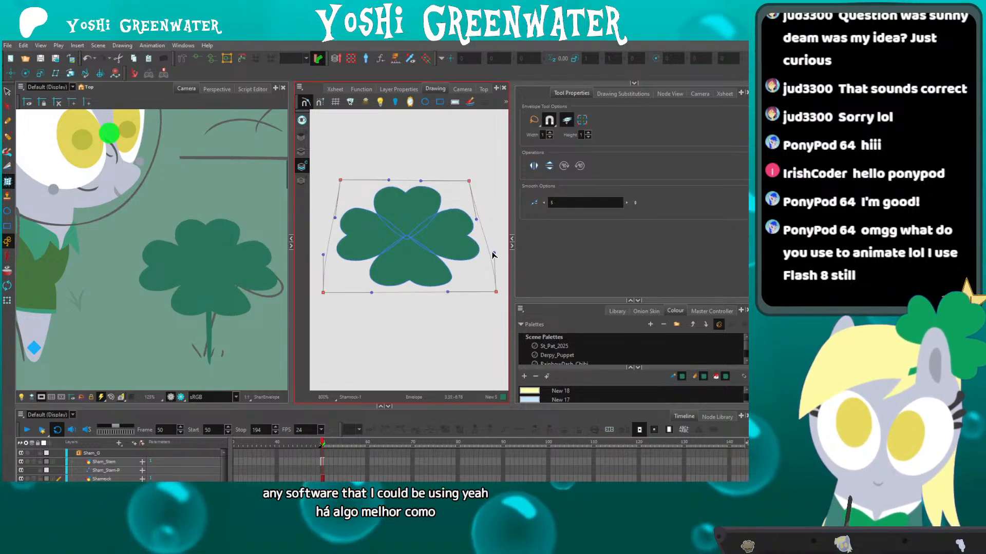
drag(493, 255, 484, 248)
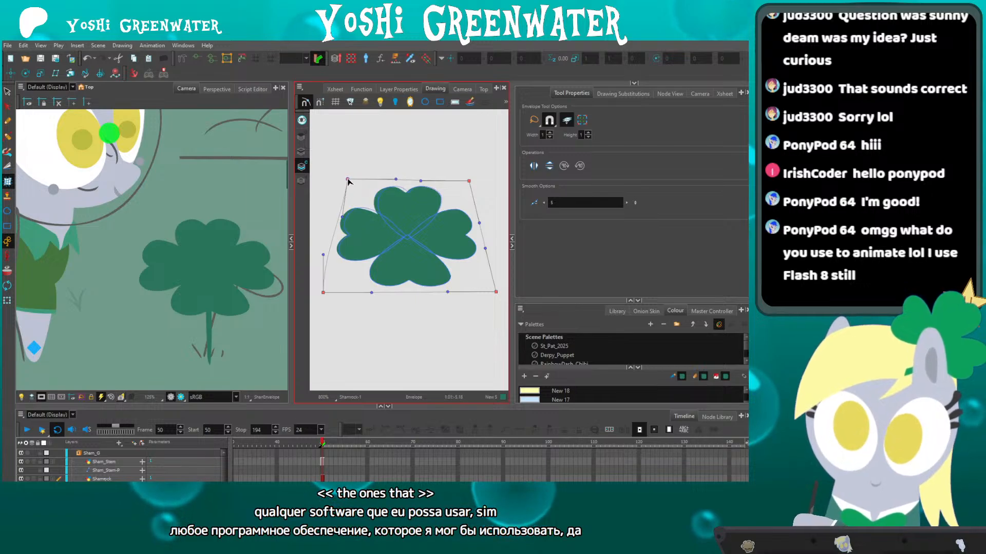
drag(348, 179, 348, 180)
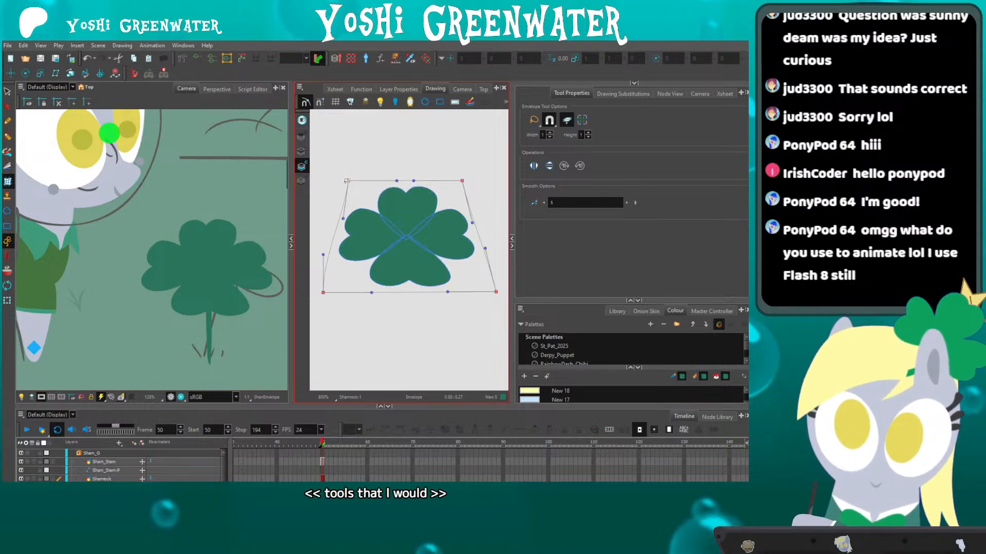
Spread the envelope's lower corners slightly further and straighten its side edges by adjusting their handles.
drag(322, 293, 320, 293)
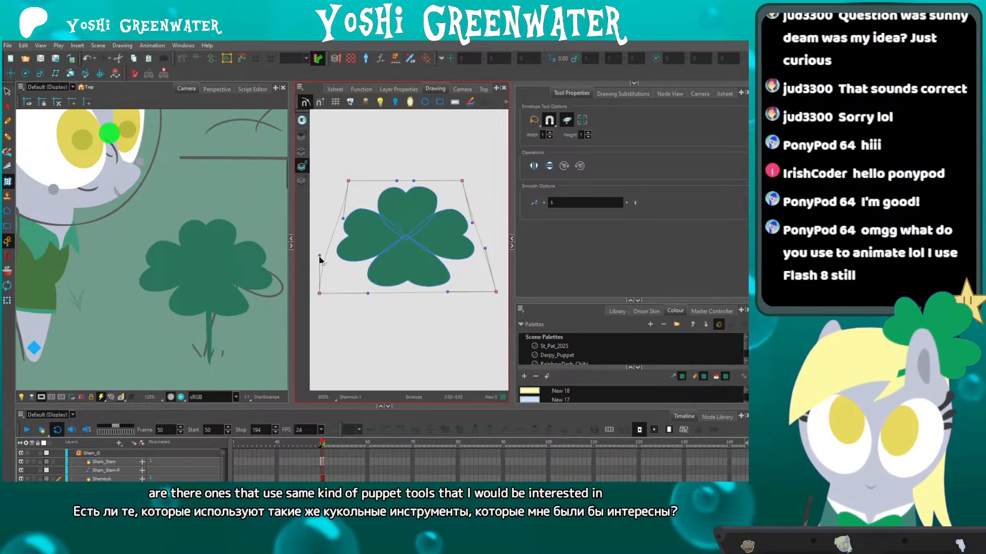
drag(320, 256, 327, 256)
drag(343, 219, 340, 221)
drag(496, 292, 499, 293)
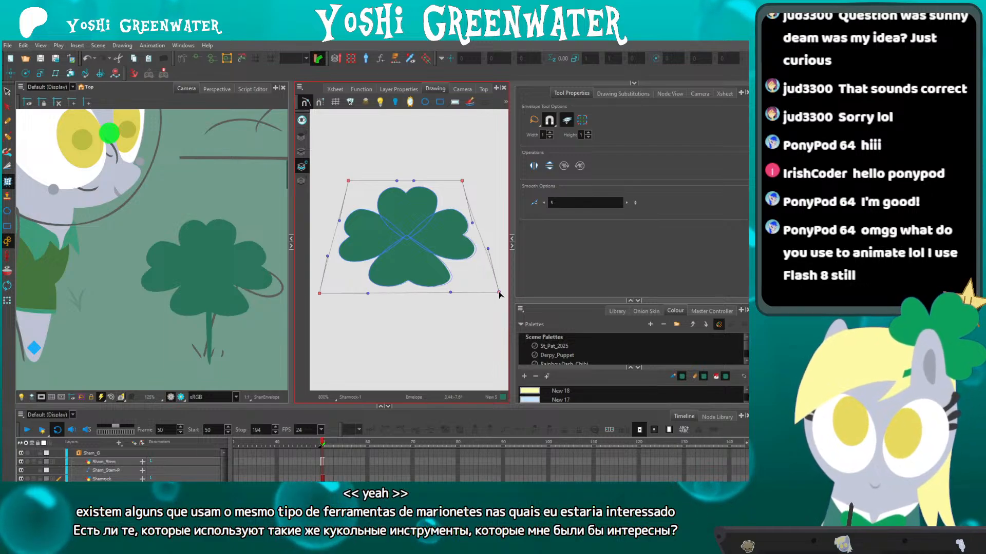
drag(488, 251, 484, 248)
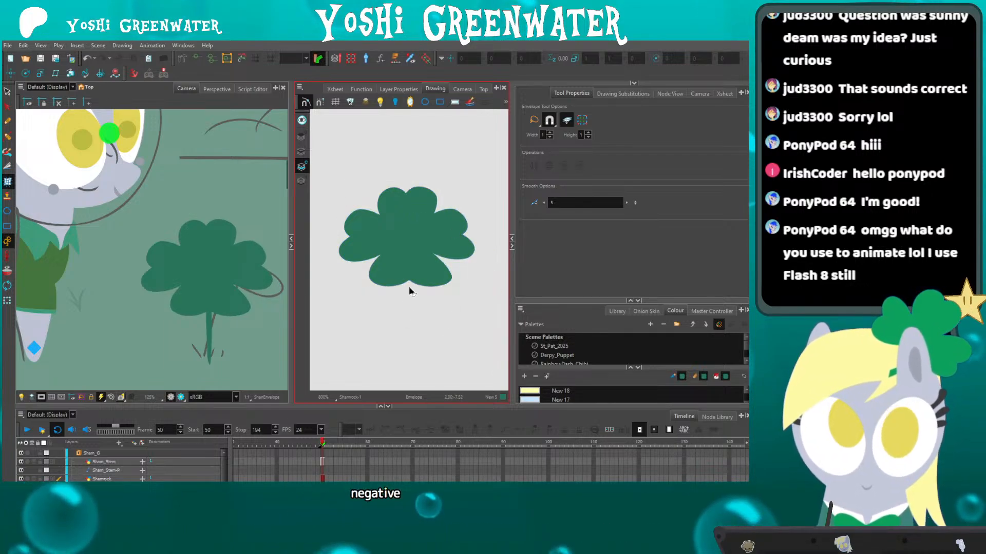
Deepen the notches between the lobes of the clover's leaves with the Contour Editor.
key(alt+q)
click(408, 271)
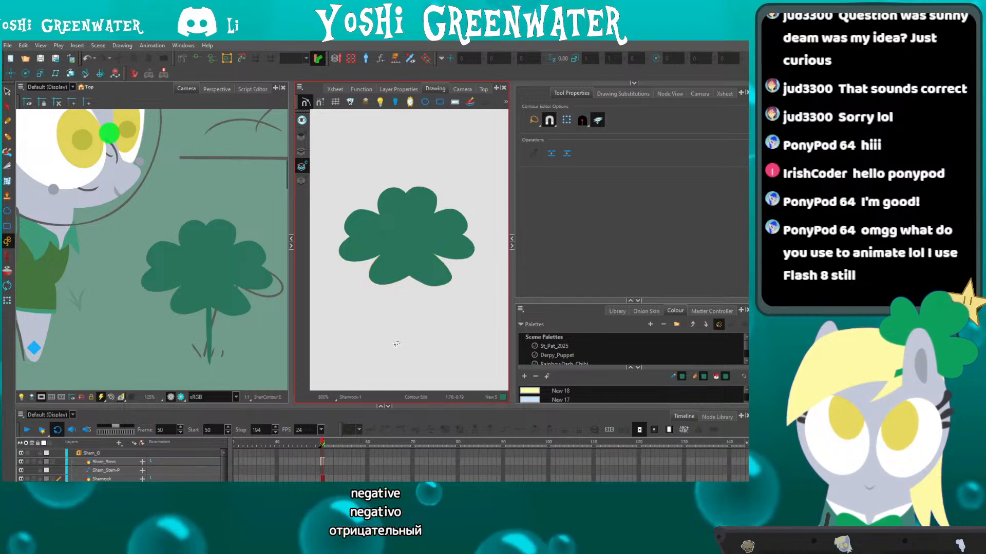
click(422, 254)
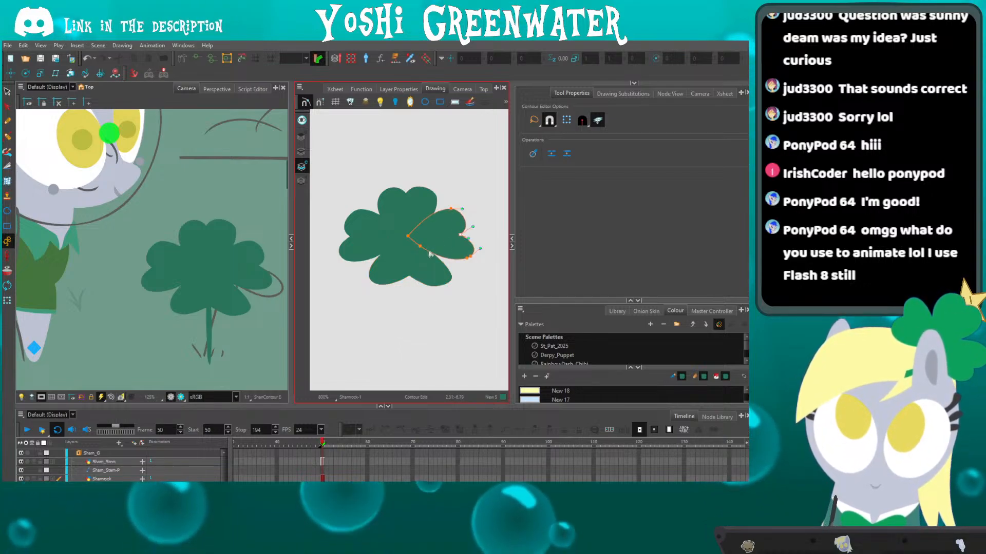
click(405, 211)
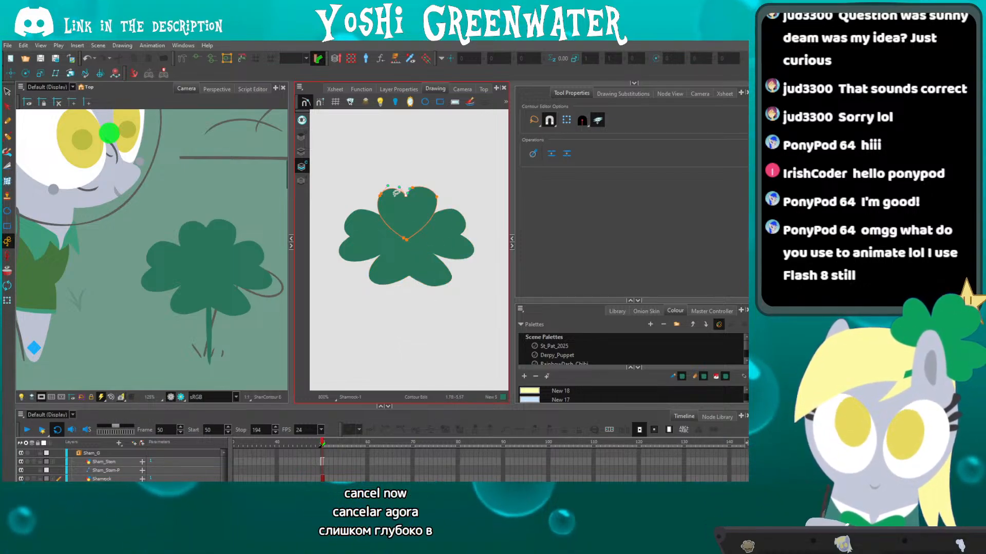
drag(361, 236, 350, 285)
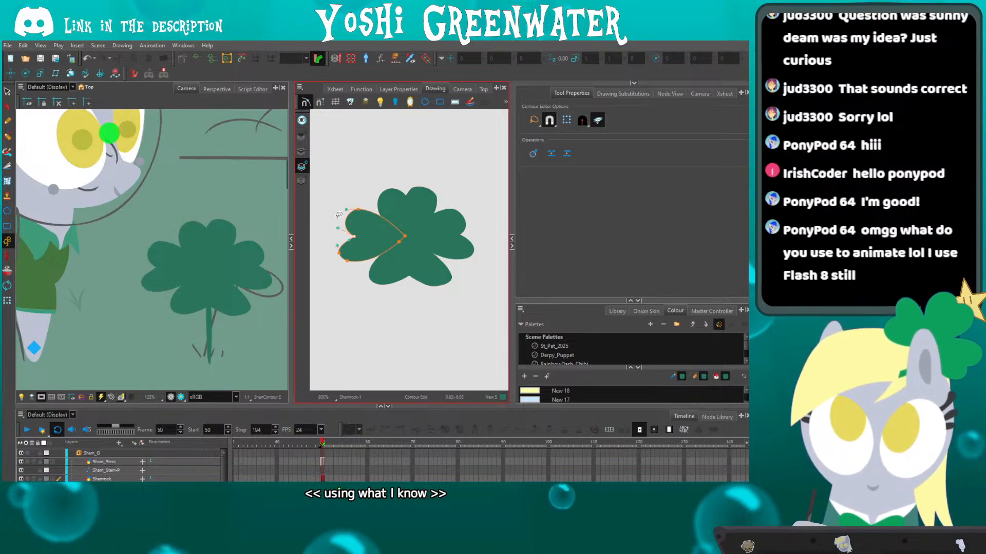
click(349, 338)
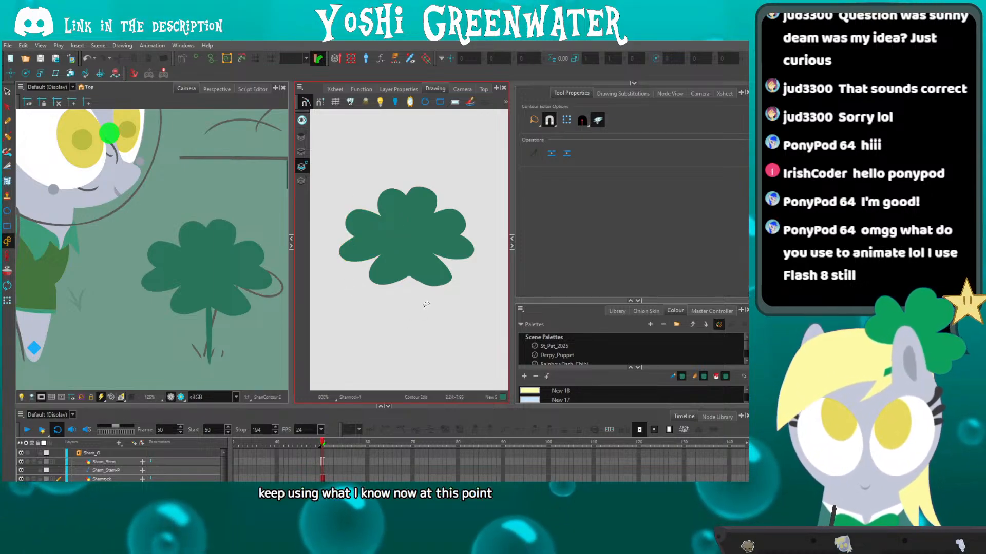
Delete surplus contour points on the bottom leaf's right lobe and reshape it into a smooth rounded curve.
scroll(435, 297, up, 2)
drag(430, 300, 470, 256)
key(Delete)
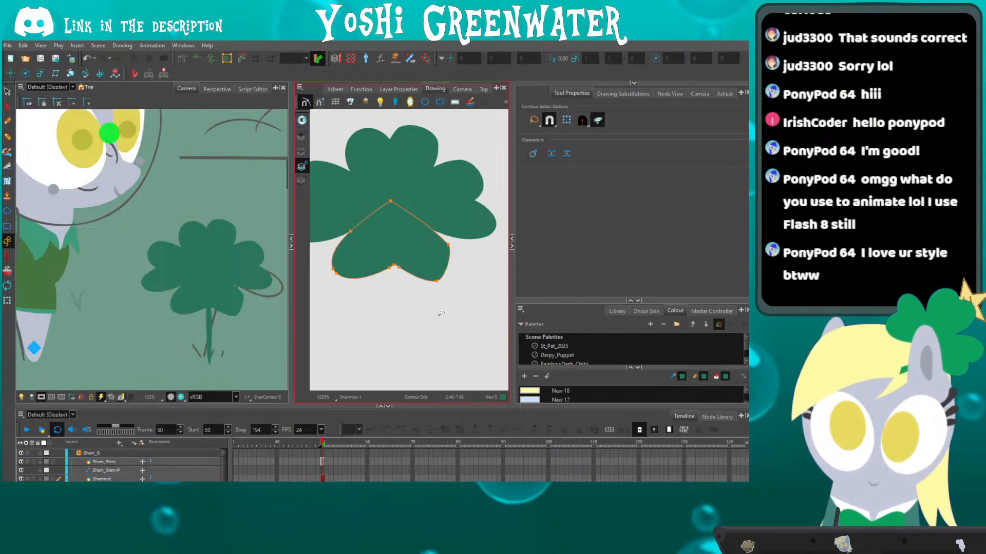
drag(428, 280, 443, 275)
click(448, 245)
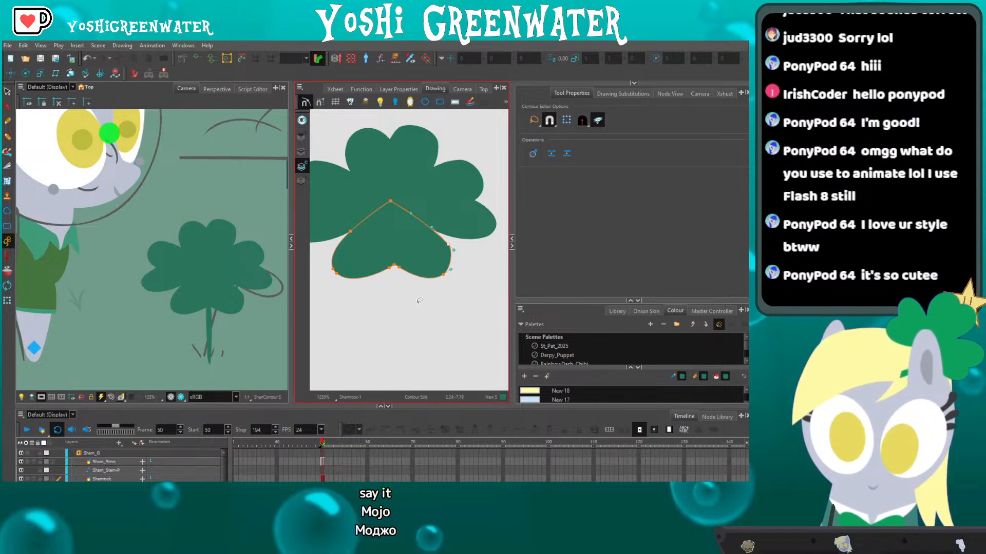
key(Delete)
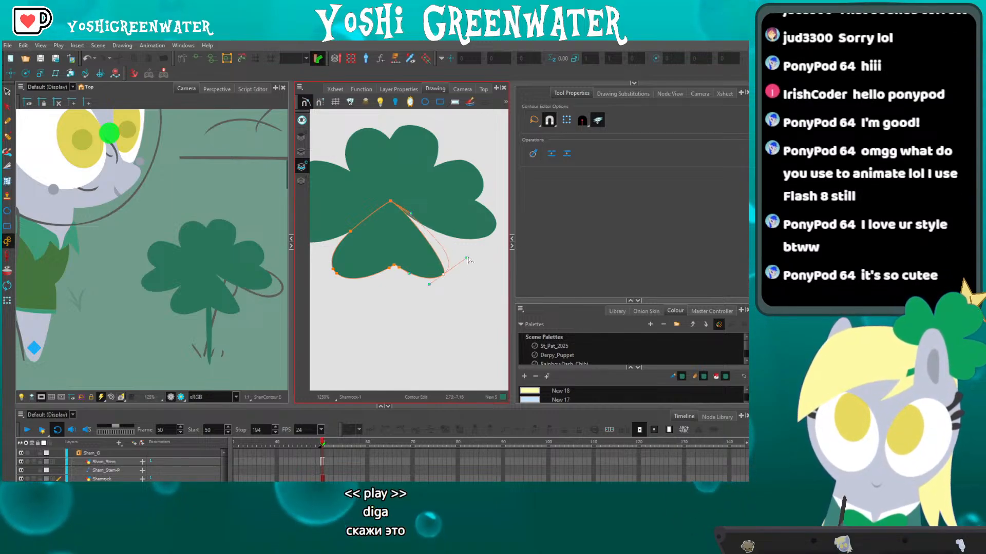
drag(412, 213, 421, 214)
click(368, 301)
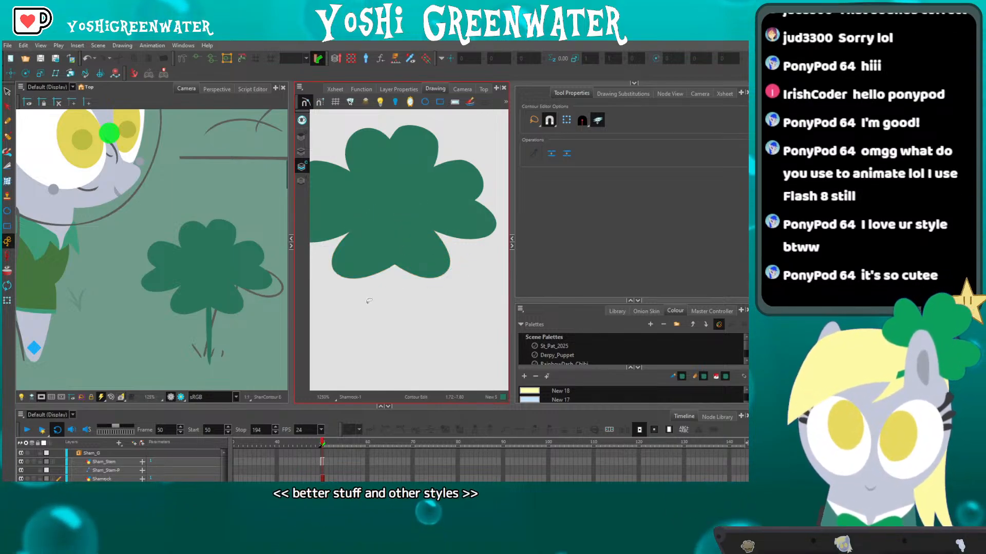
Remove the extra points around the bottom leaf's notch and round the lower curves of its left and right lobes.
mouse_move(368, 301)
mouse_down()
mouse_move(390, 326)
mouse_move(418, 279)
mouse_move(362, 306)
mouse_up()
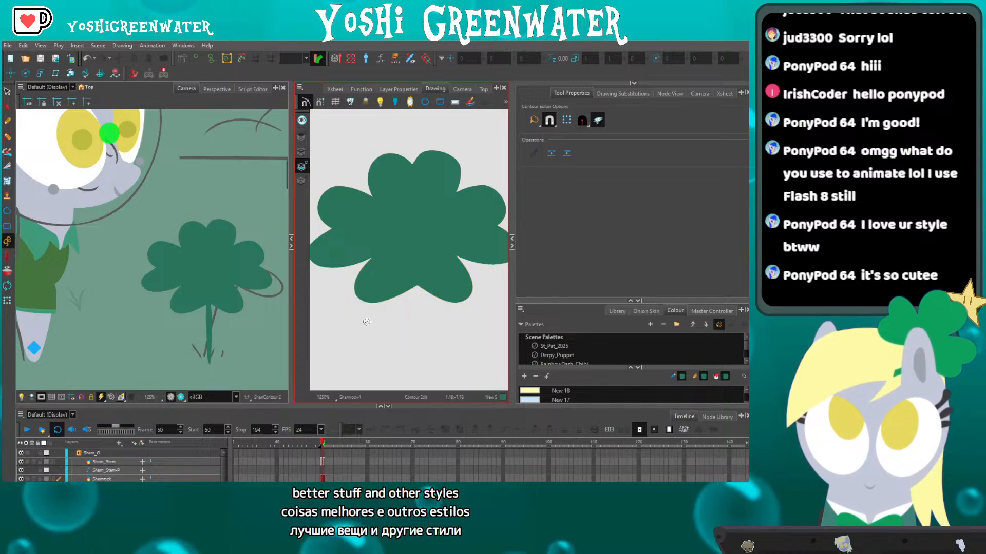
key(Delete)
click(414, 316)
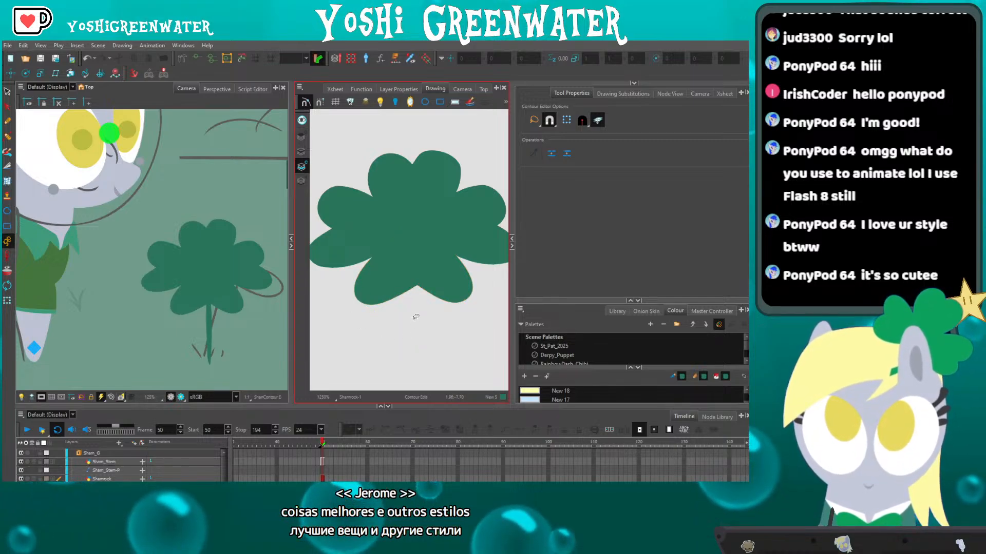
click(397, 275)
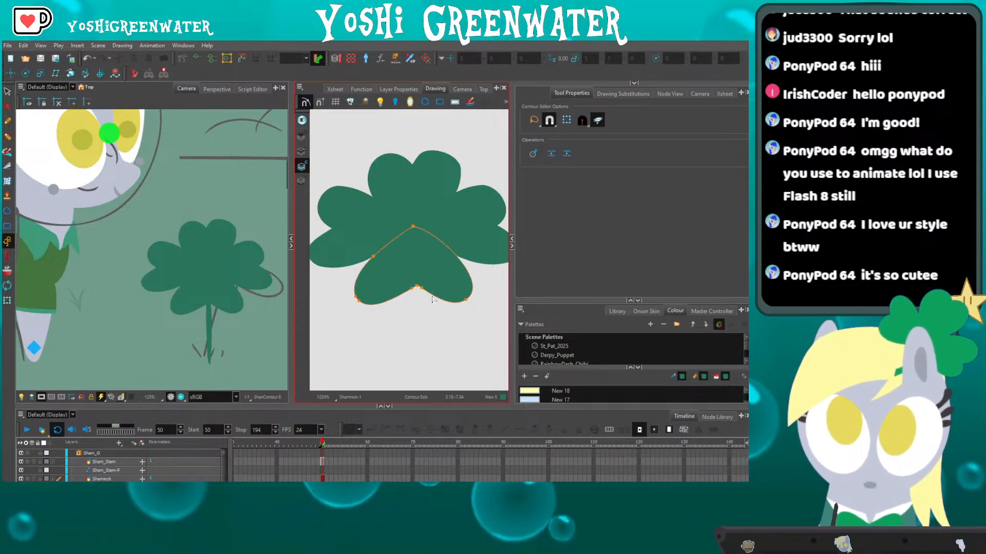
drag(405, 280, 425, 322)
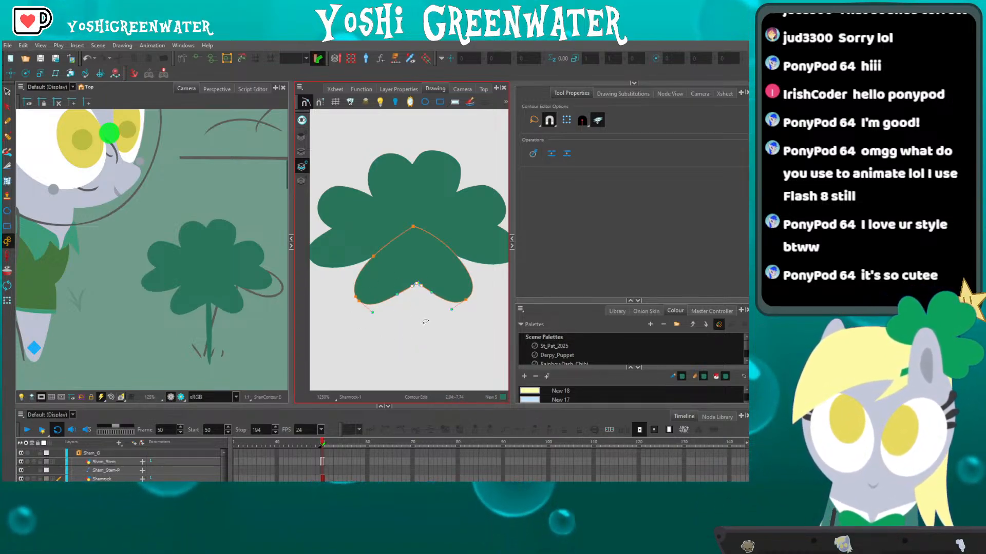
click(422, 287)
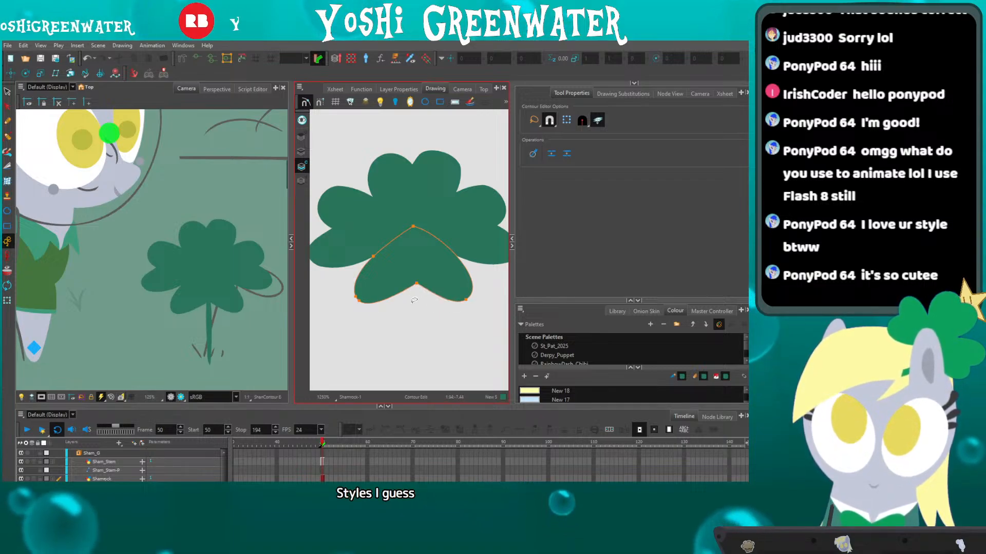
key(Delete)
click(355, 298)
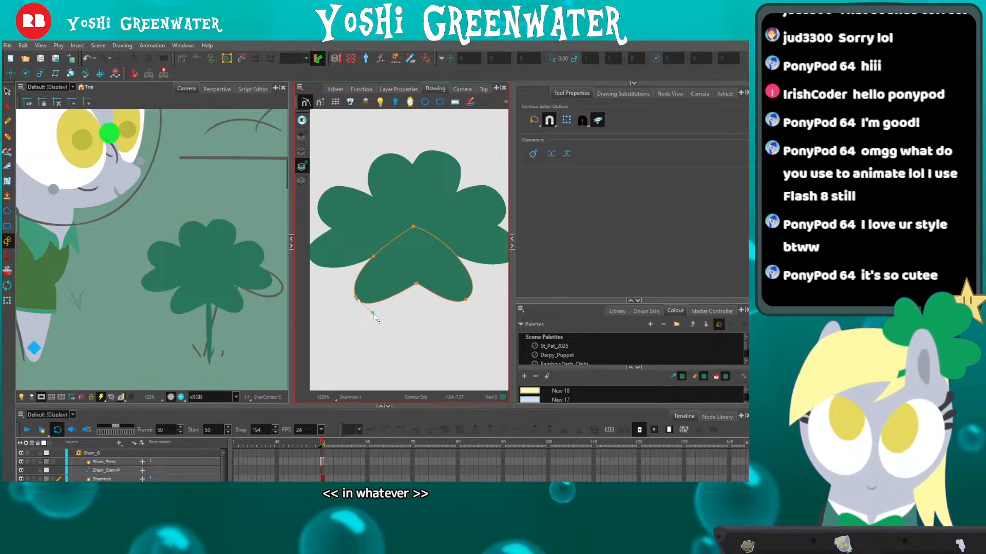
mouse_move(456, 286)
mouse_down()
mouse_move(468, 312)
mouse_move(431, 315)
mouse_up()
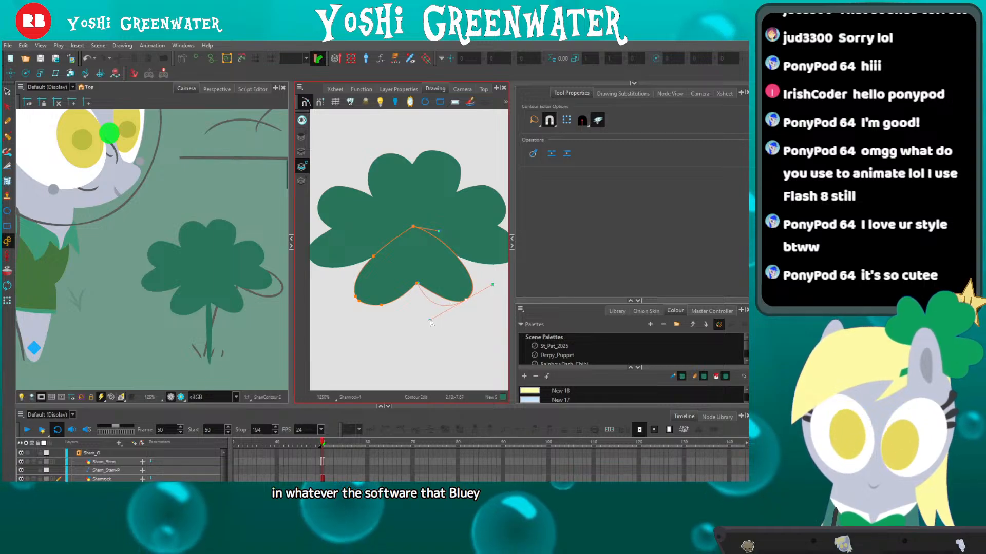
click(430, 337)
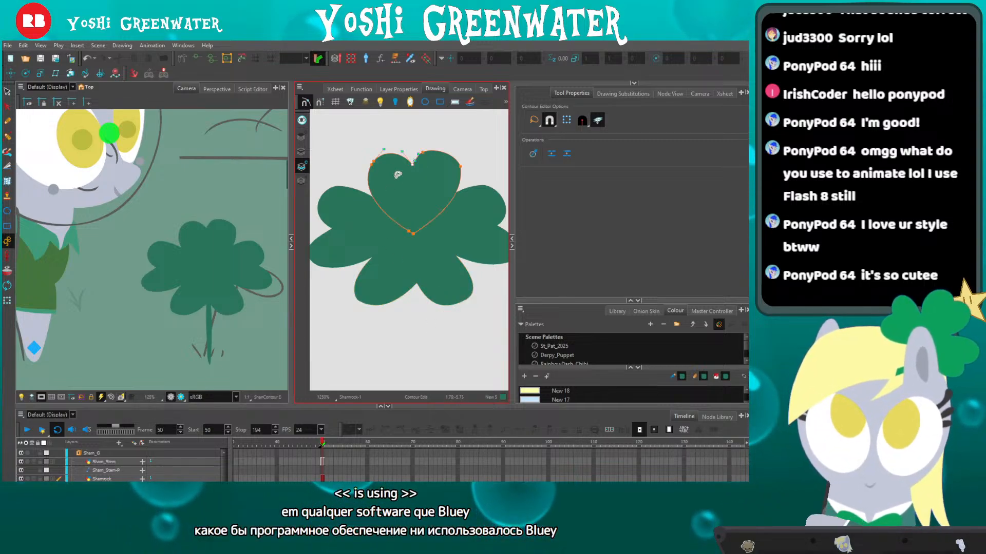
Lower the upper contour of the top leaf slightly and smooth the curve of its right lobe.
drag(460, 175, 340, 188)
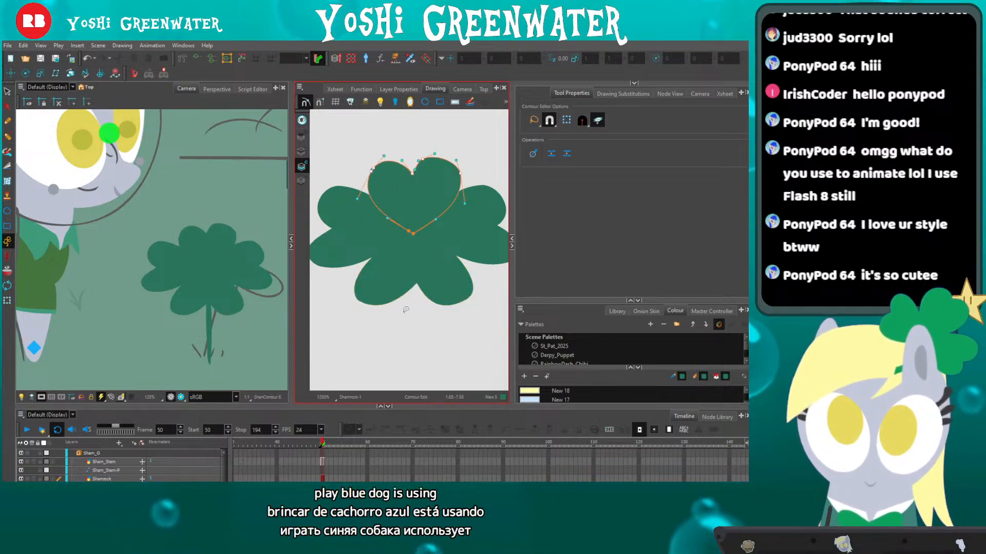
click(407, 327)
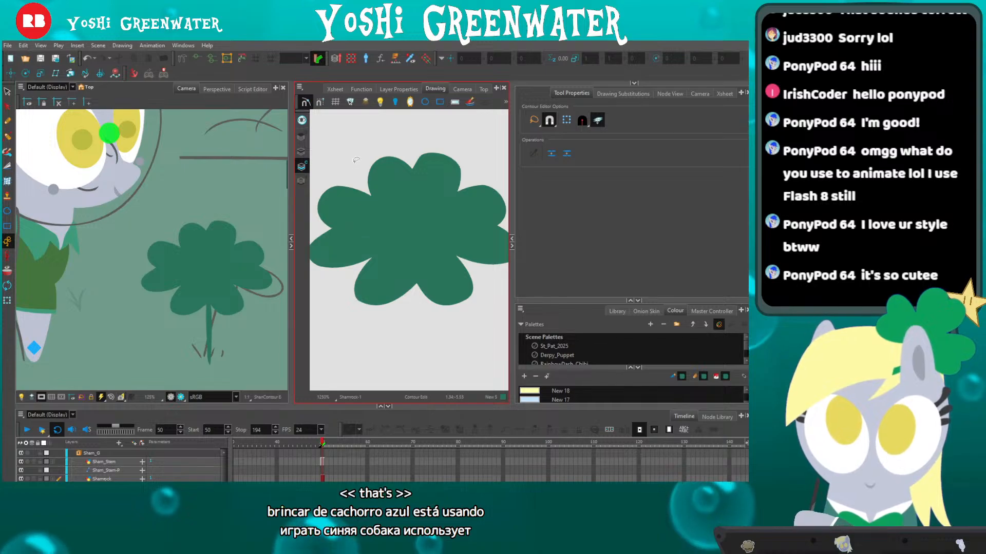
click(419, 152)
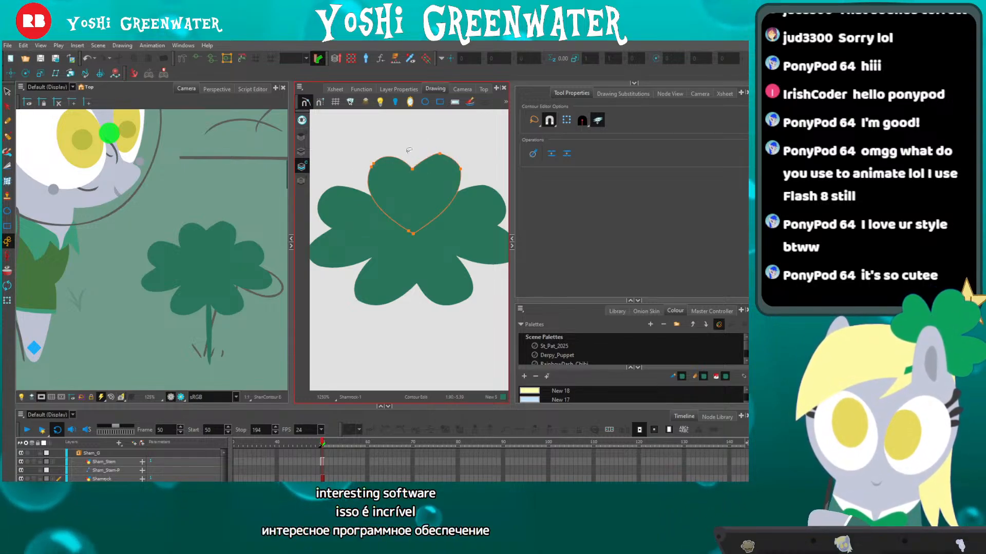
drag(424, 151, 423, 149)
click(399, 139)
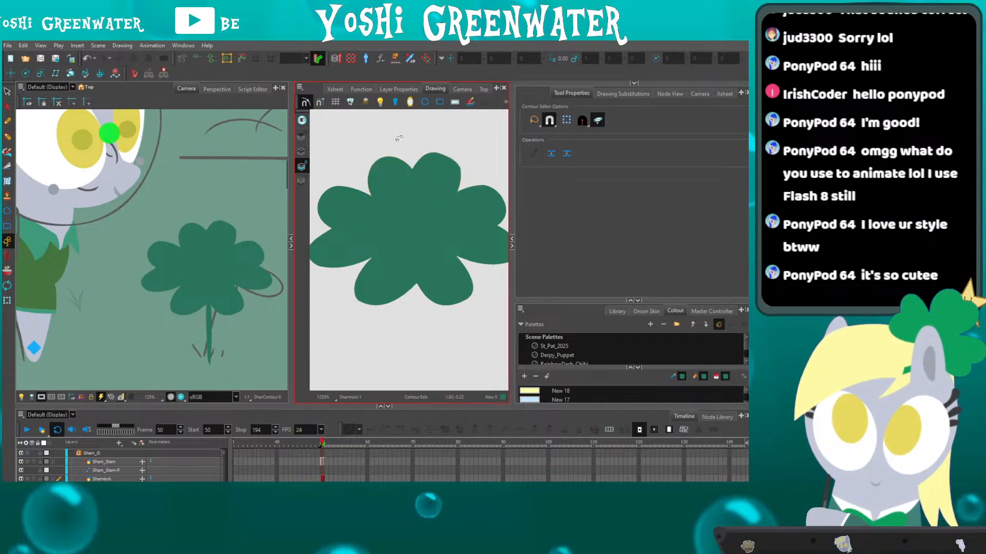
Widen the Drawing view and frame the whole clover in it.
drag(291, 203, 271, 210)
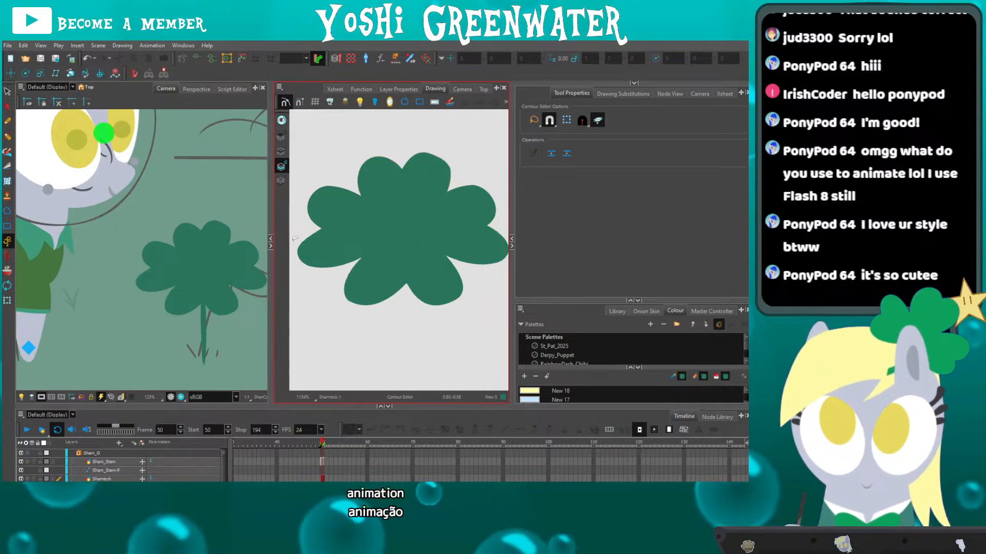
scroll(295, 239, down, 5)
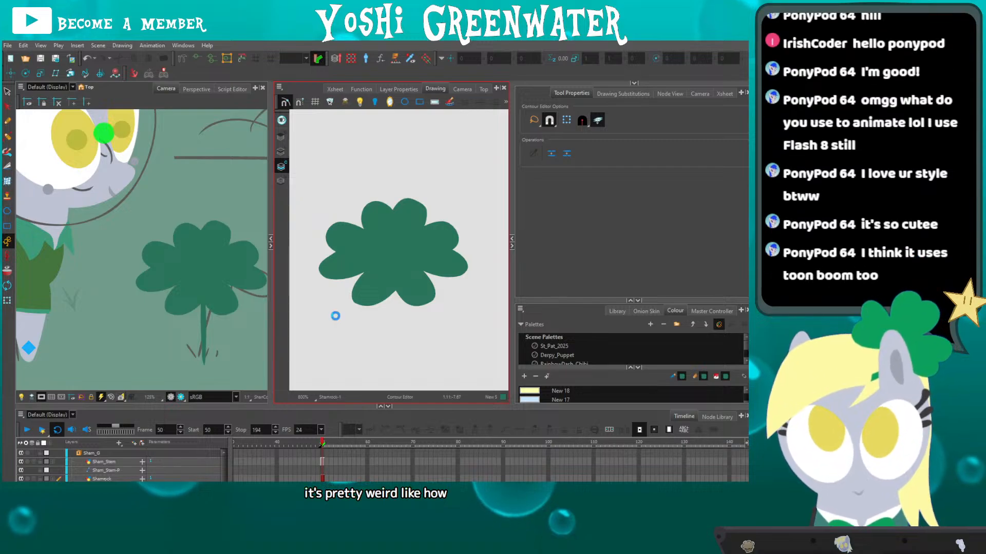
drag(320, 215, 327, 216)
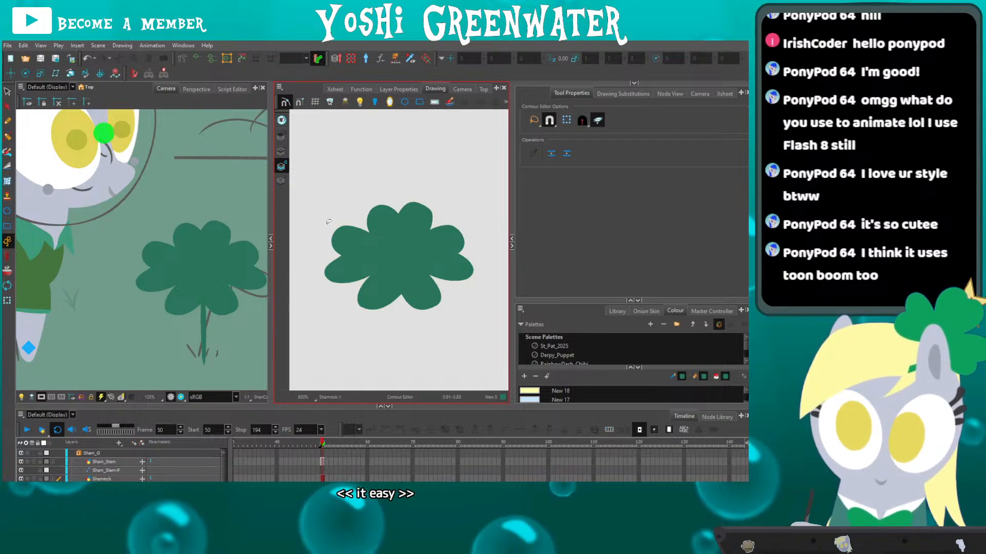
drag(324, 217, 321, 223)
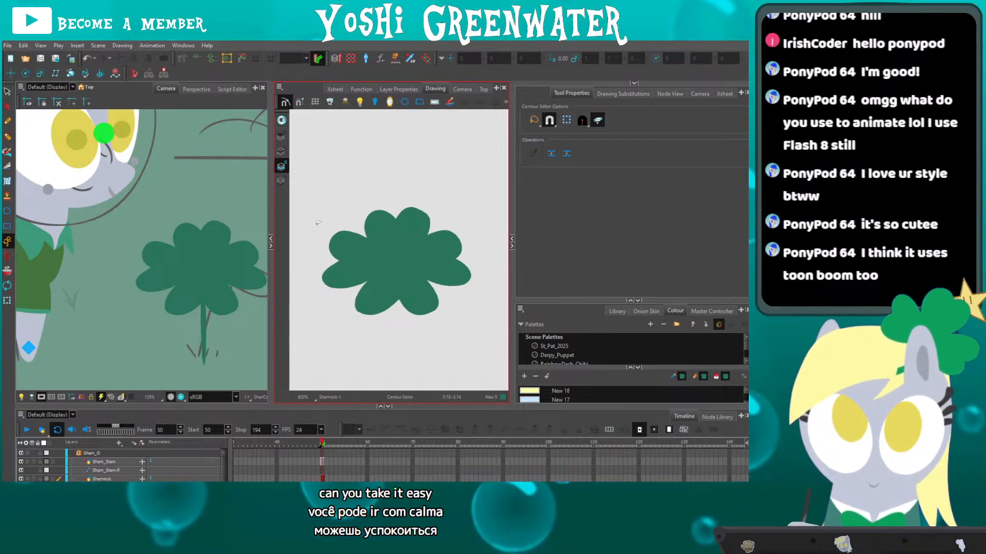
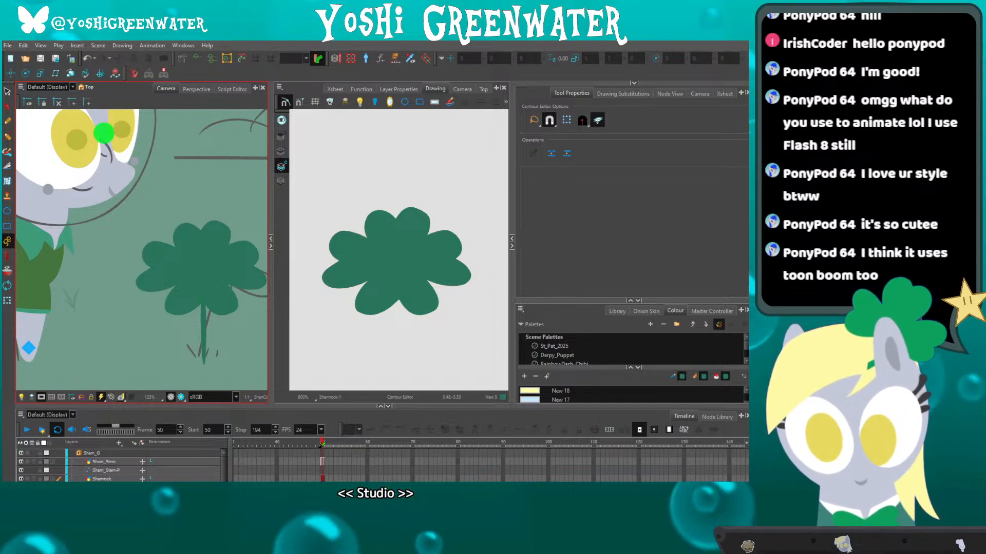
Switch to the browser's Google image results for "bluey animation software" and preview several results up to the Reddit Bluey character rigging analysis.
drag(3, 121, 442, 57)
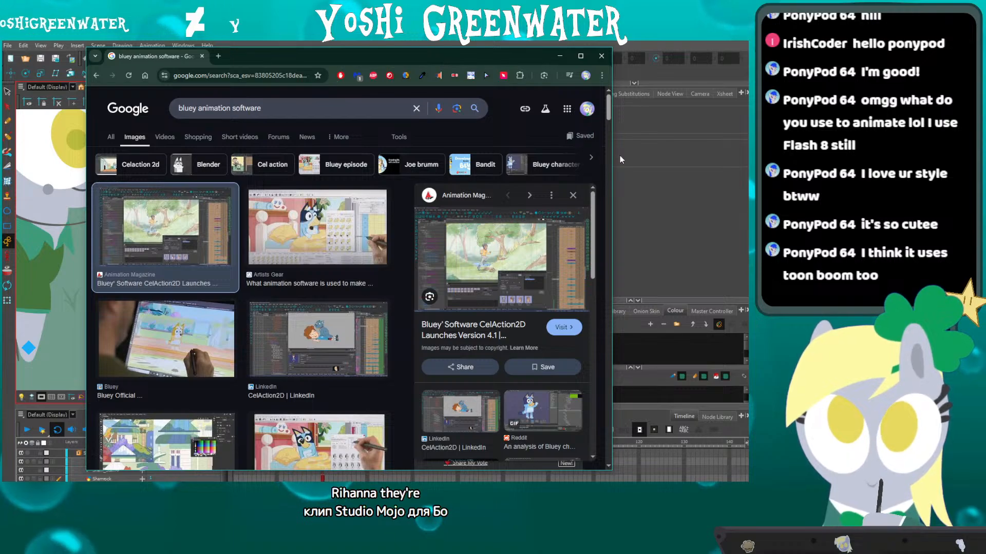
drag(613, 155, 709, 155)
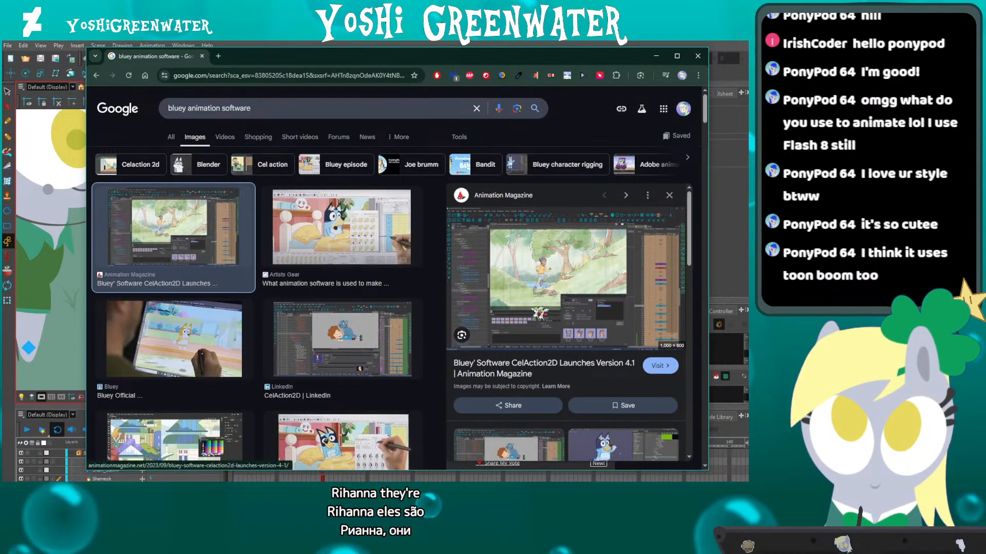
click(349, 259)
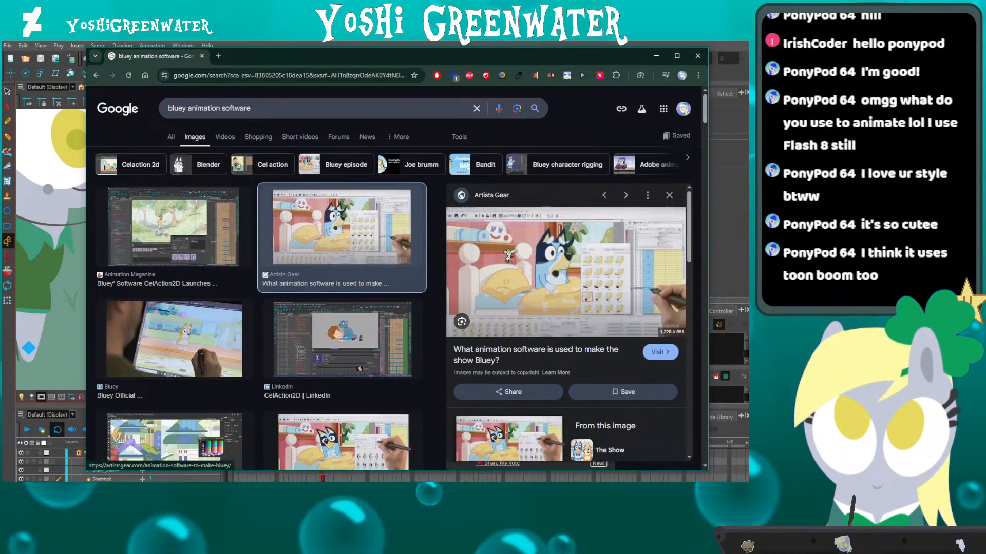
scroll(515, 252, down, 1)
scroll(515, 253, up, 1)
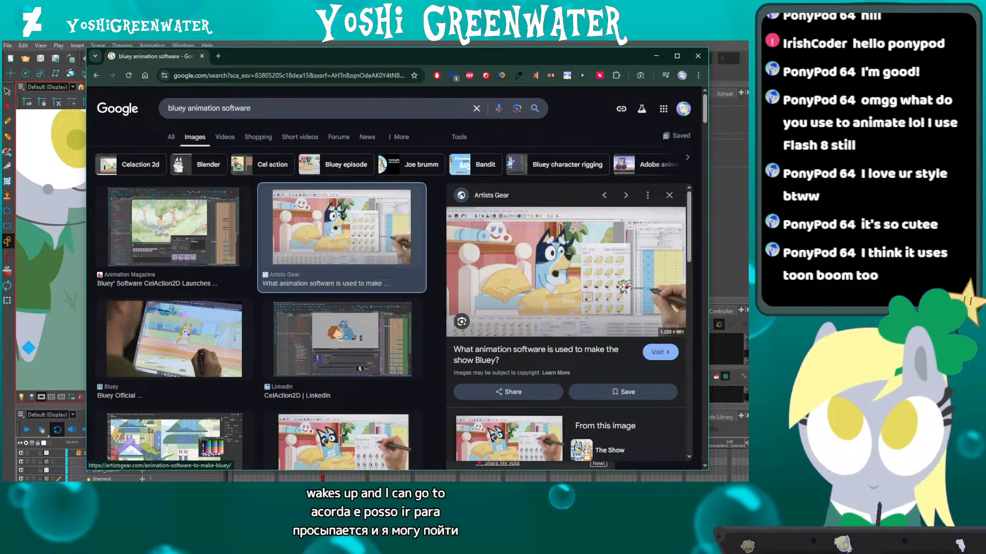
click(178, 342)
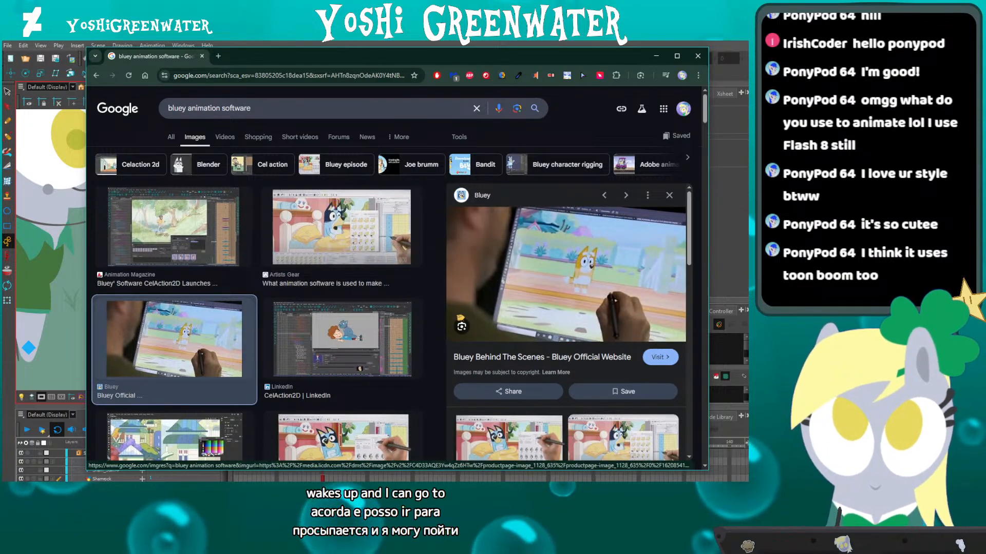
click(375, 343)
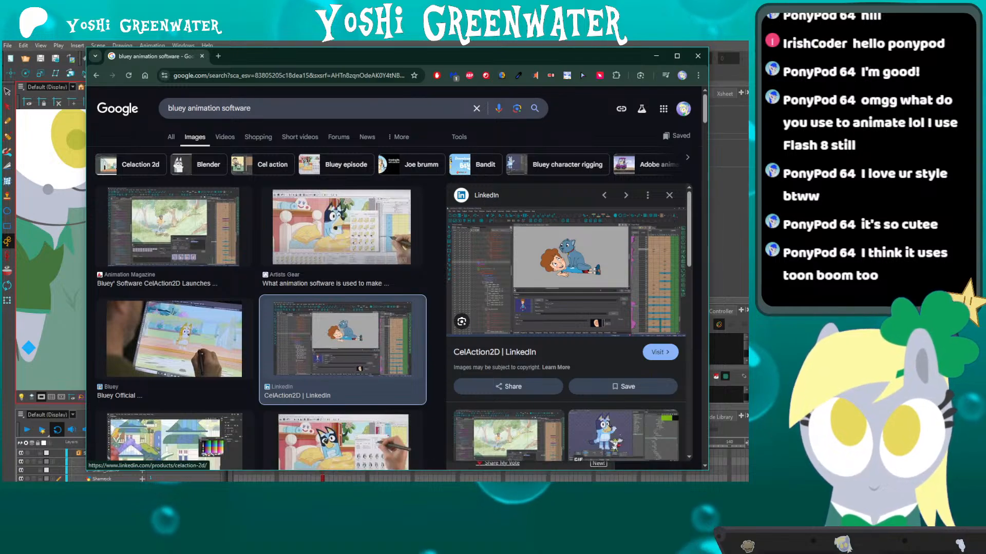
click(623, 437)
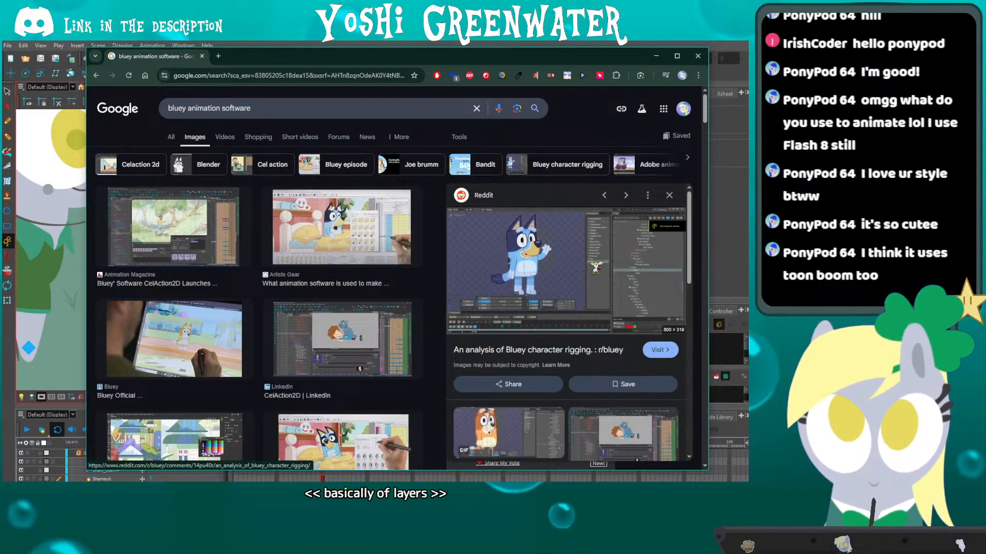
Open the Reddit post "An analysis of Bluey character rigging." in a new tab and move the browser off the canvas.
right_click(595, 261)
click(609, 255)
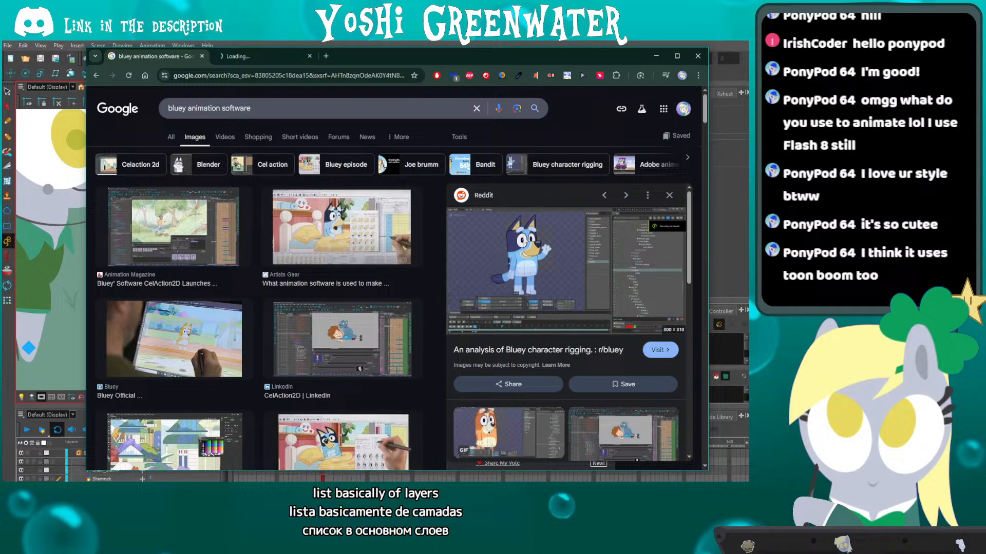
click(244, 60)
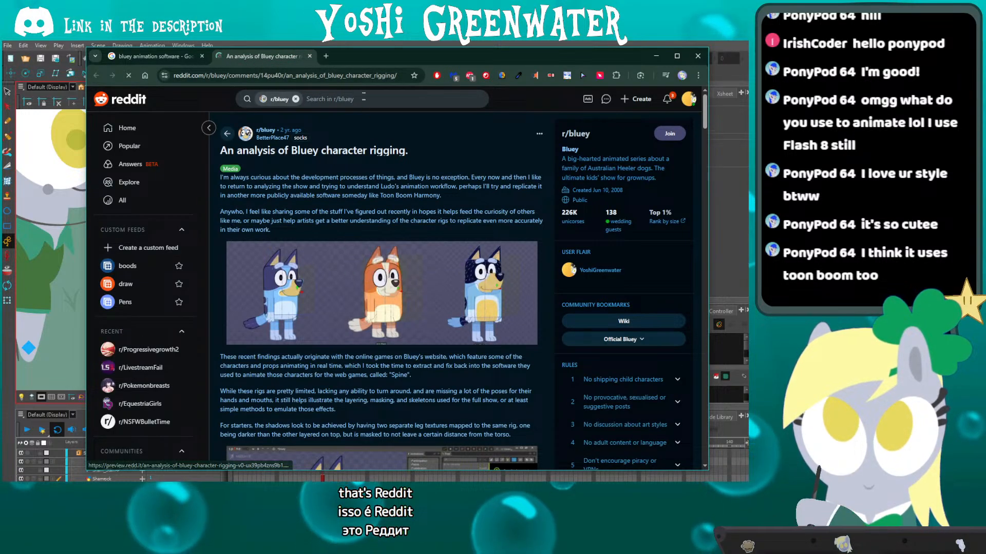
drag(381, 58, 0, 98)
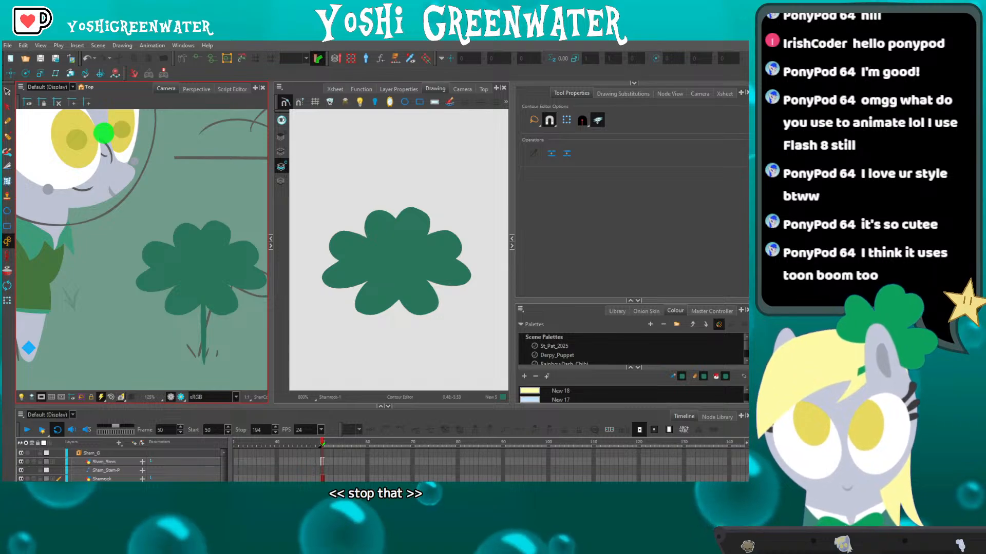
Bring the Reddit post back, widen its window and examine how the Bluey rigs handle limbs, eye layers and masks.
drag(3, 80, 398, 72)
scroll(339, 303, up, 10)
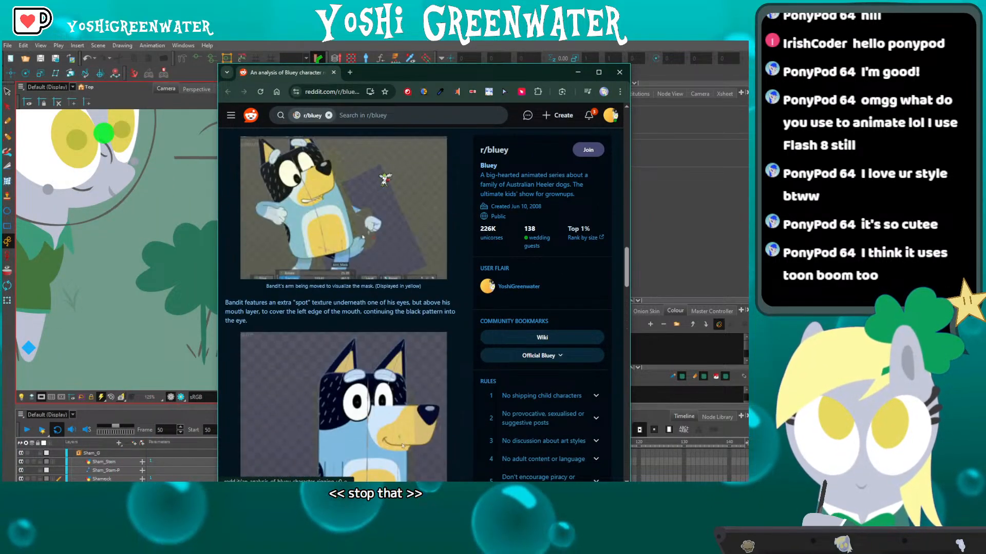
scroll(339, 303, up, 10)
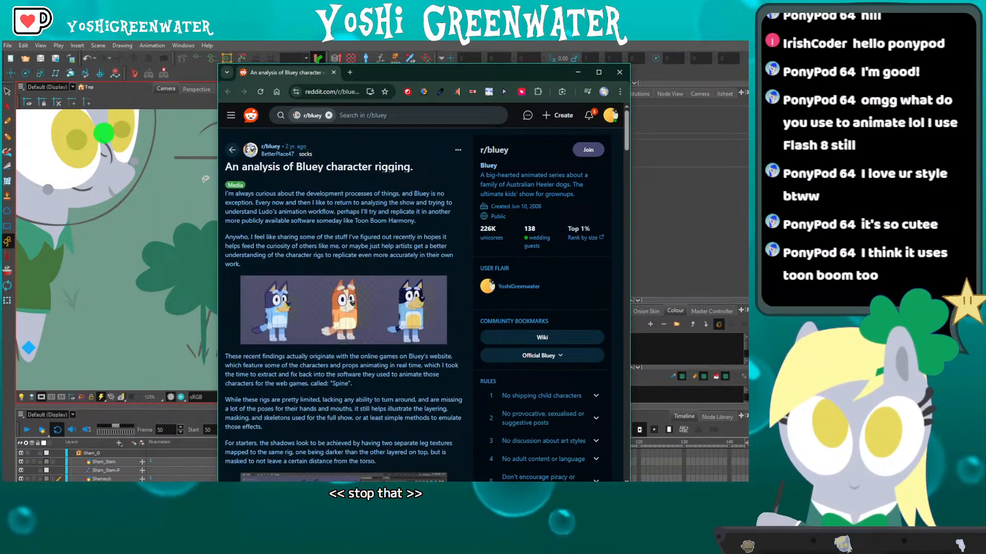
drag(217, 181, 172, 181)
scroll(414, 243, down, 5)
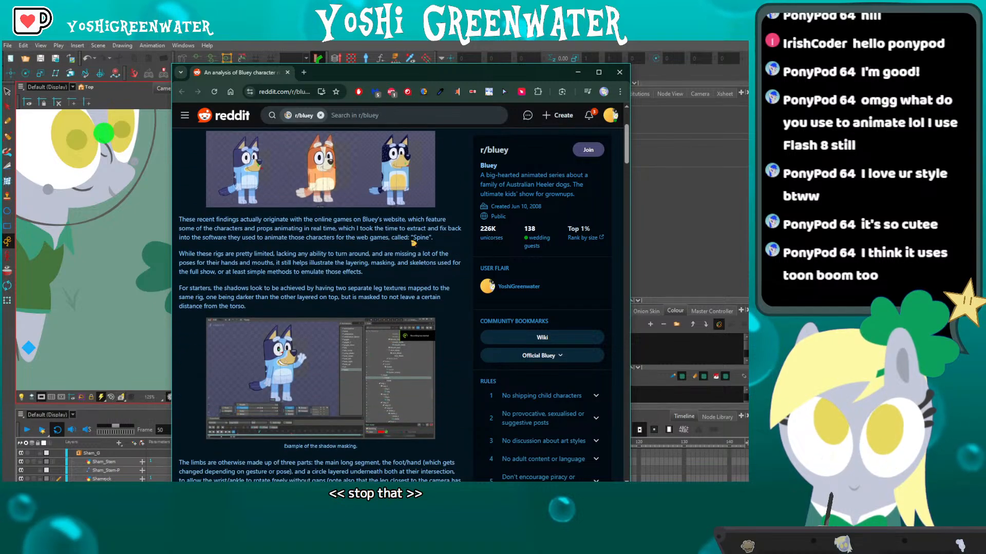
scroll(413, 244, down, 2)
scroll(412, 260, down, 7)
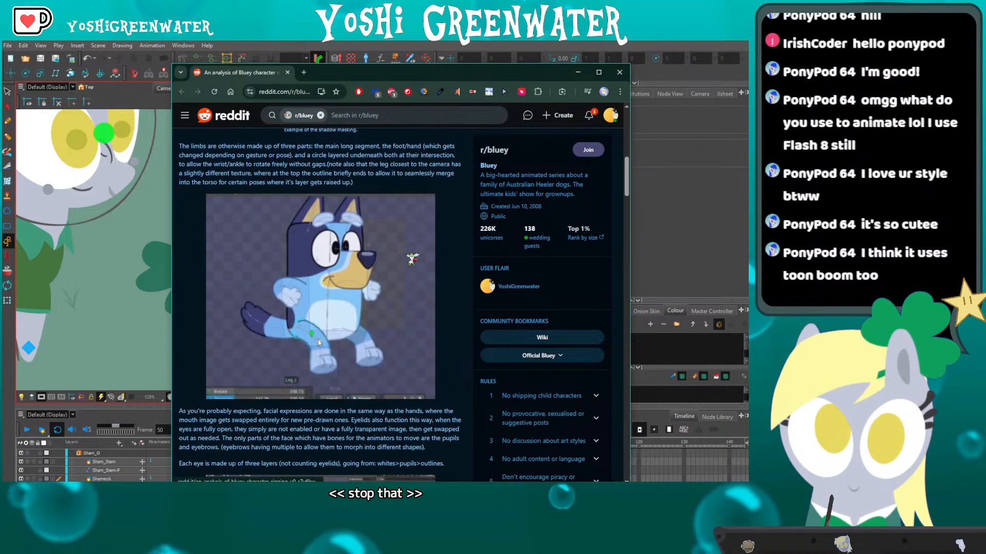
scroll(413, 259, down, 6)
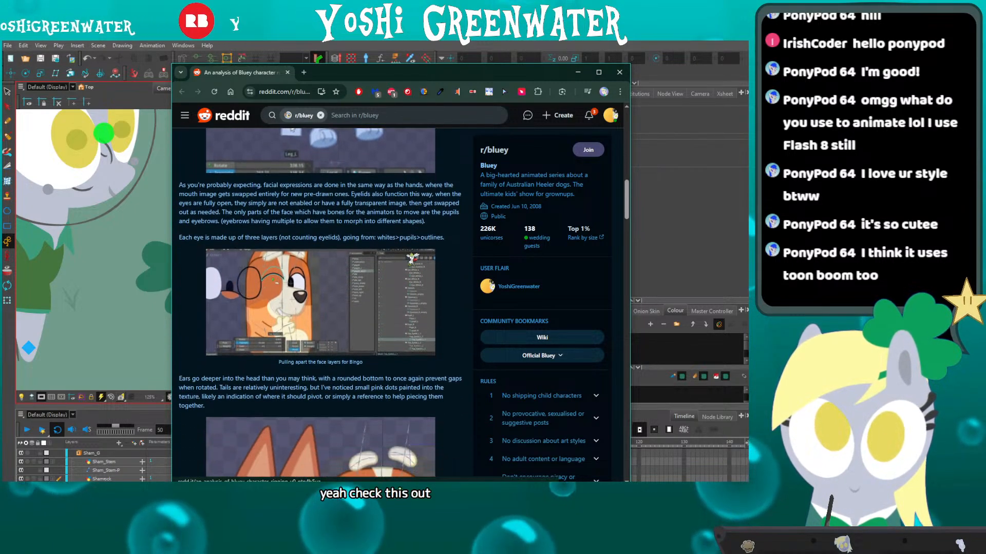
scroll(412, 259, down, 12)
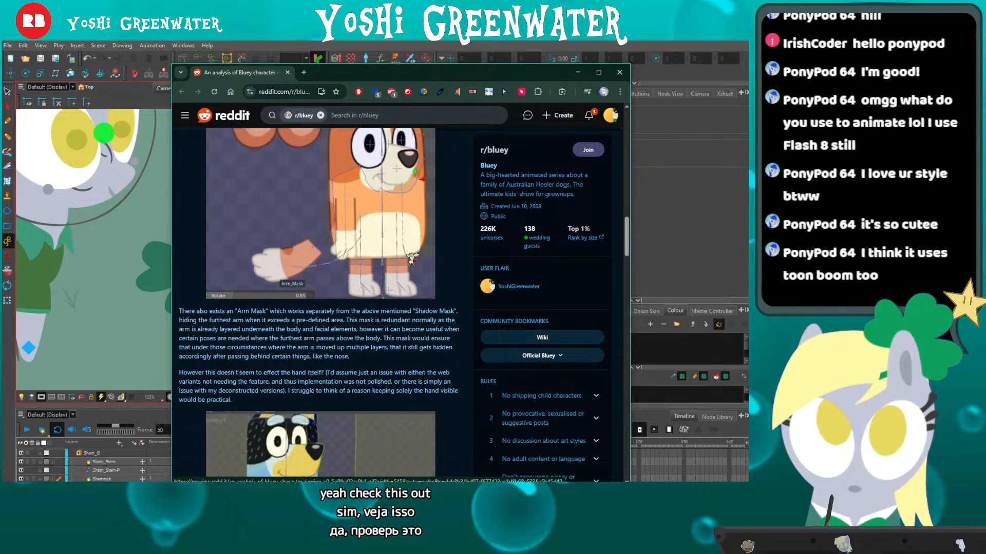
scroll(412, 259, down, 5)
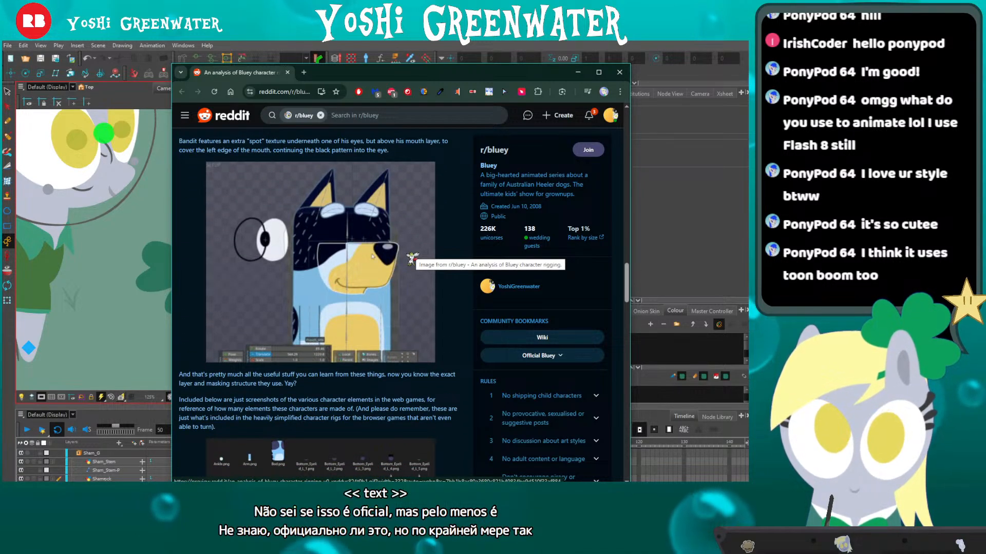
Examine the sheets of separate character elements at the post's end and minimize the browser to return to Toon Boom Harmony.
scroll(413, 259, down, 5)
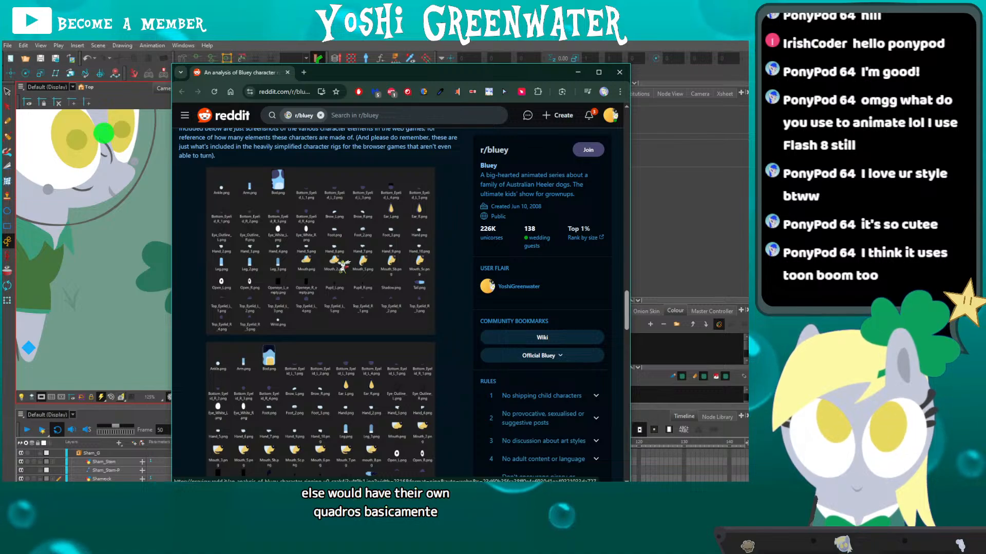
scroll(342, 266, down, 5)
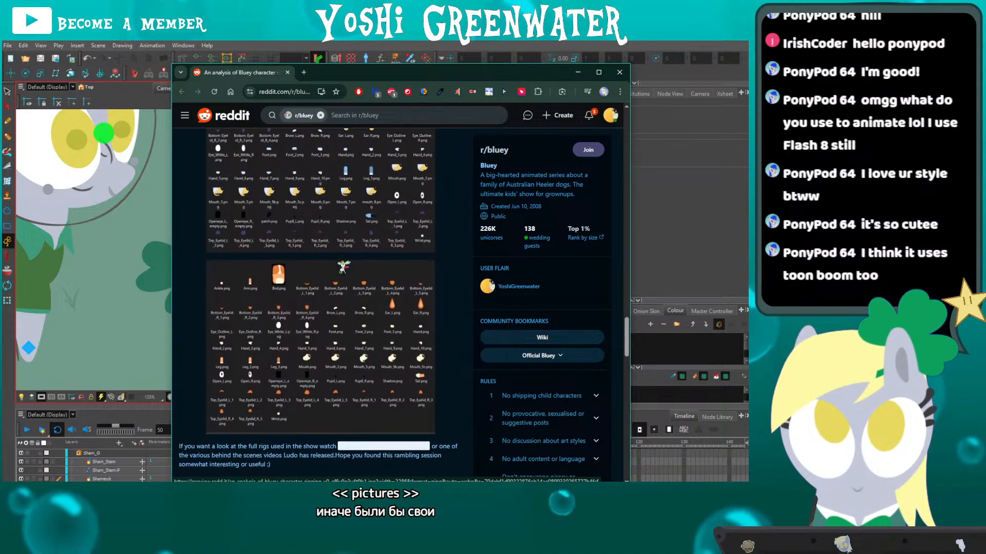
scroll(343, 266, down, 1)
scroll(343, 266, up, 3)
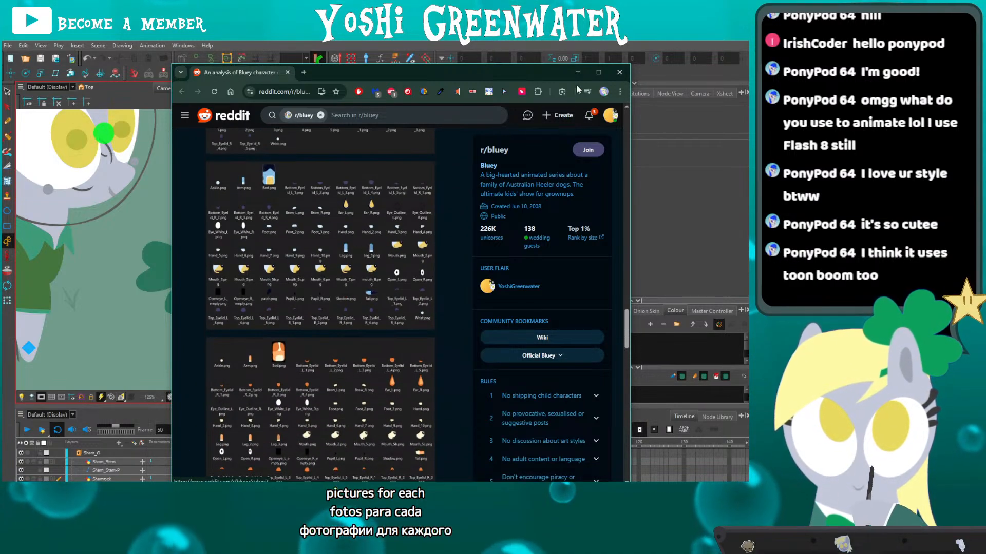
click(573, 71)
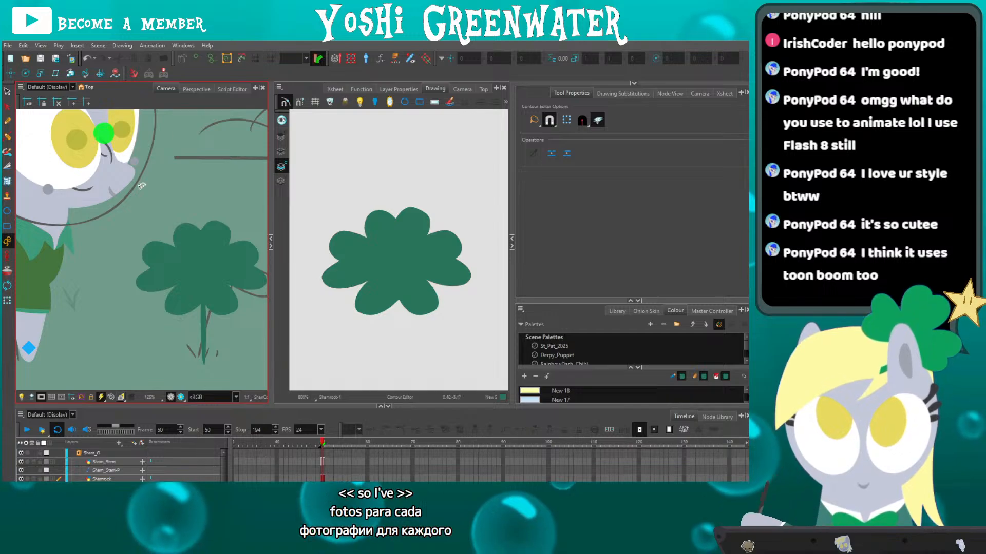
Select the pony's mouth with the Transform tool and display all of its drawing substitutions in an enlarged view.
drag(142, 185, 216, 251)
click(7, 301)
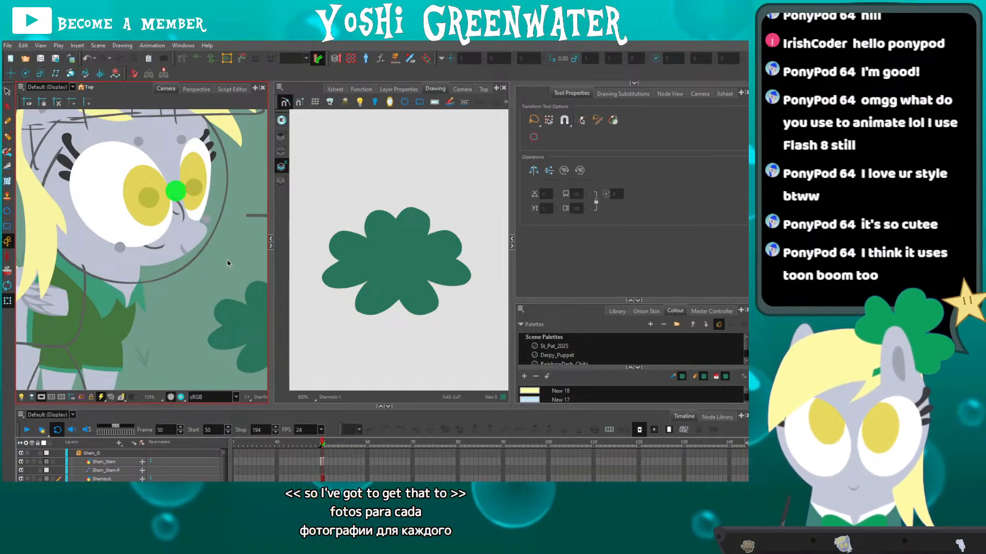
key(grave)
drag(227, 195, 192, 256)
click(290, 270)
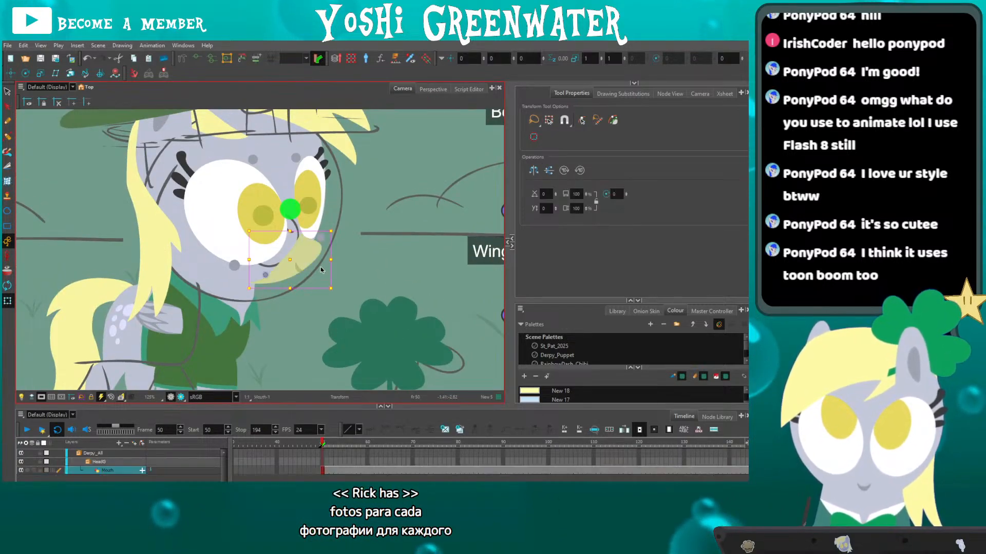
click(622, 94)
drag(513, 153, 465, 169)
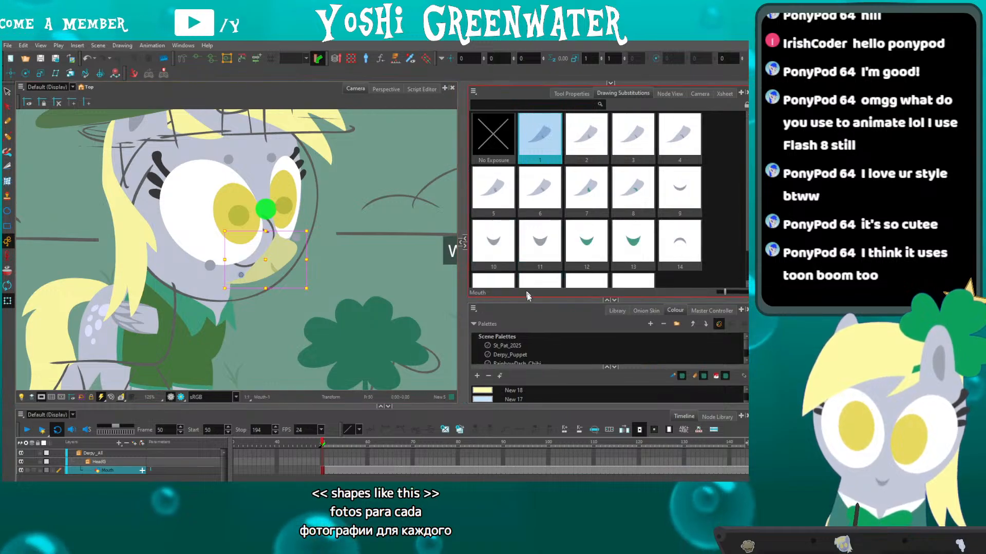
drag(528, 301, 534, 396)
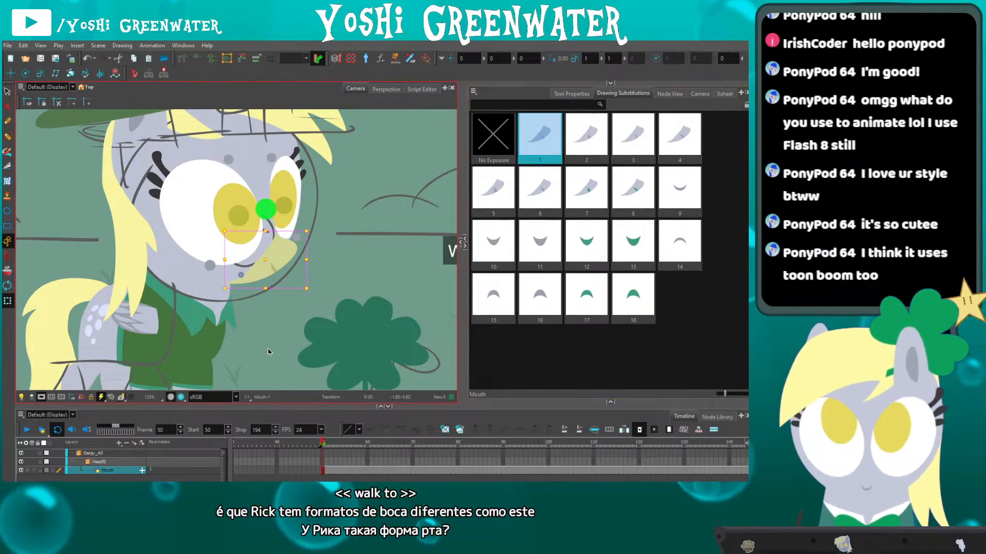
Swap the pony's mouth to drawing substitution 2 and reselect the mouth.
key(bracketright)
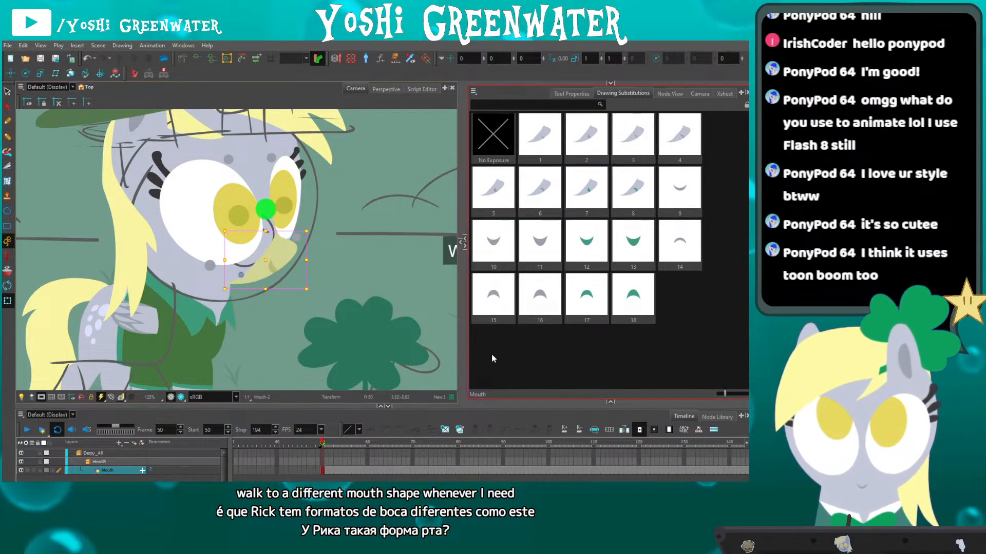
click(268, 317)
click(265, 275)
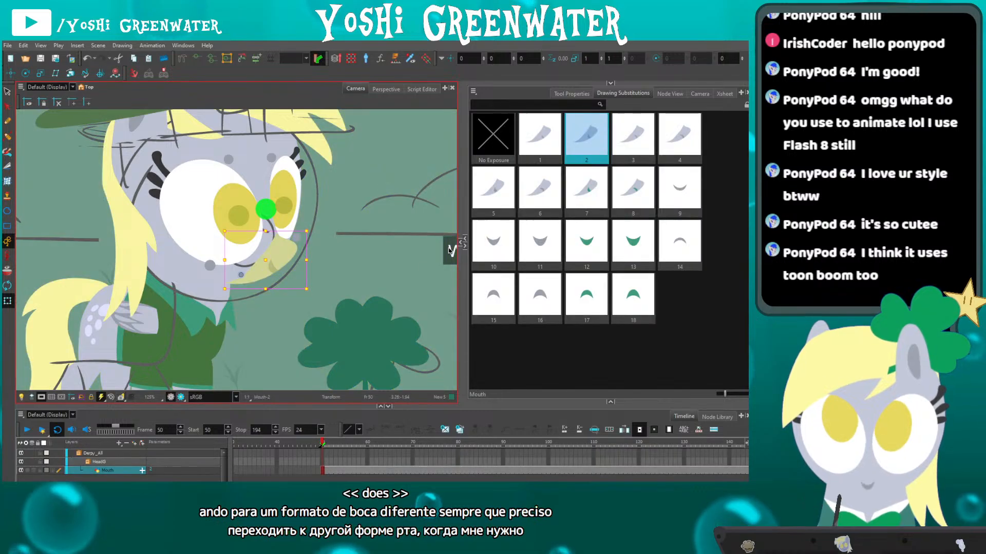
Reopen the Drawing view beside the camera, show all art layers and frame the mouth drawing in it.
click(462, 242)
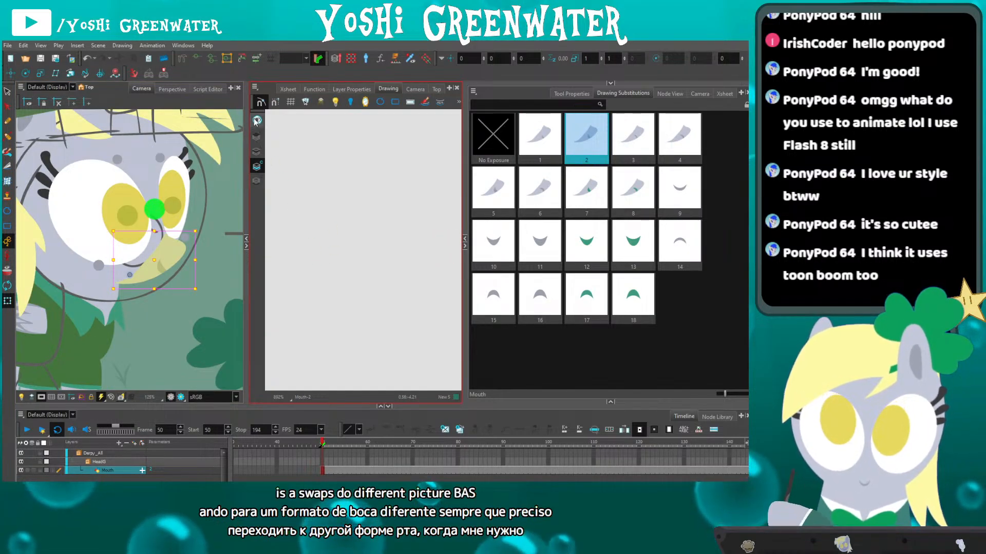
scroll(315, 229, down, 10)
scroll(345, 266, up, 3)
scroll(345, 266, up, 7)
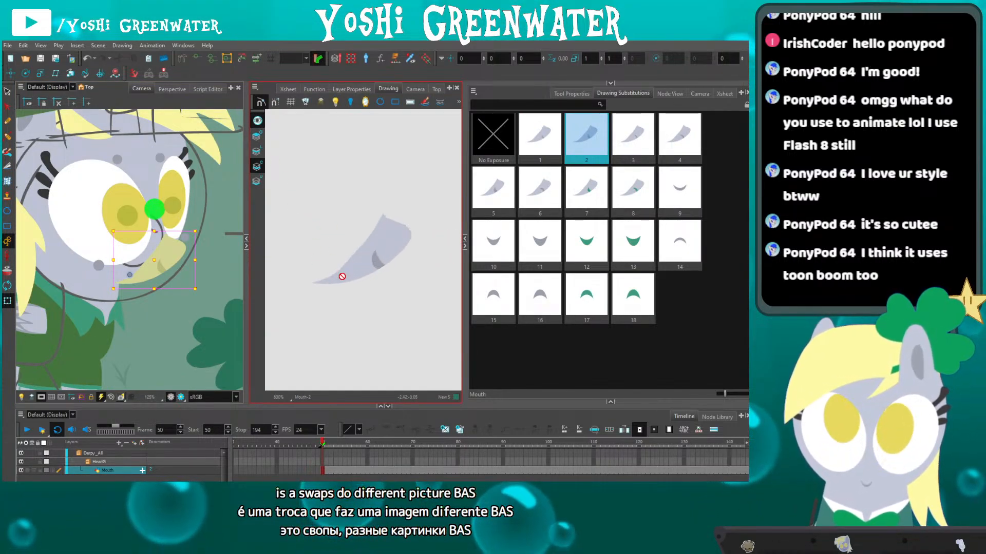
scroll(323, 267, down, 1)
Advance the mouth through its substitutions to drawing 7, the version with the green mouth interior.
key(])
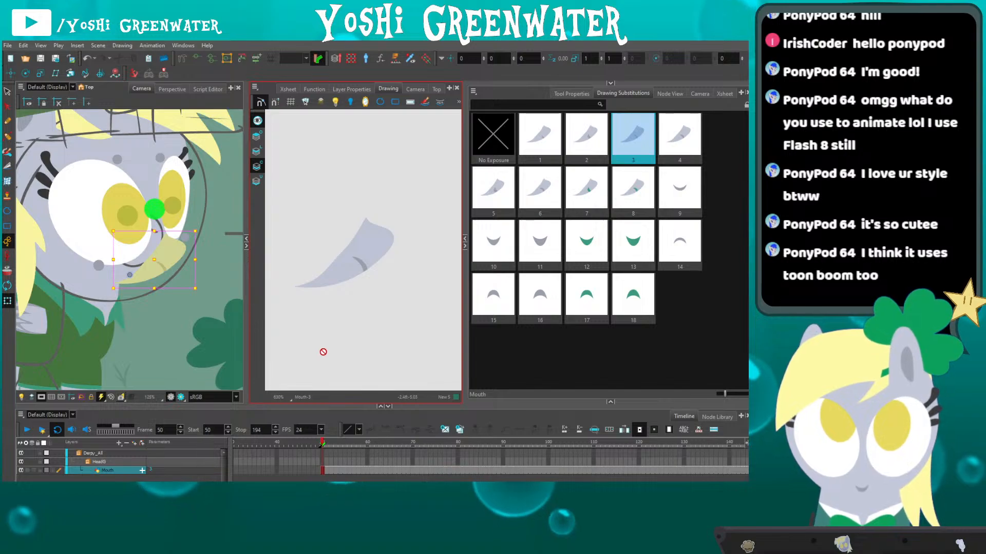
key(])
key(])
key(])
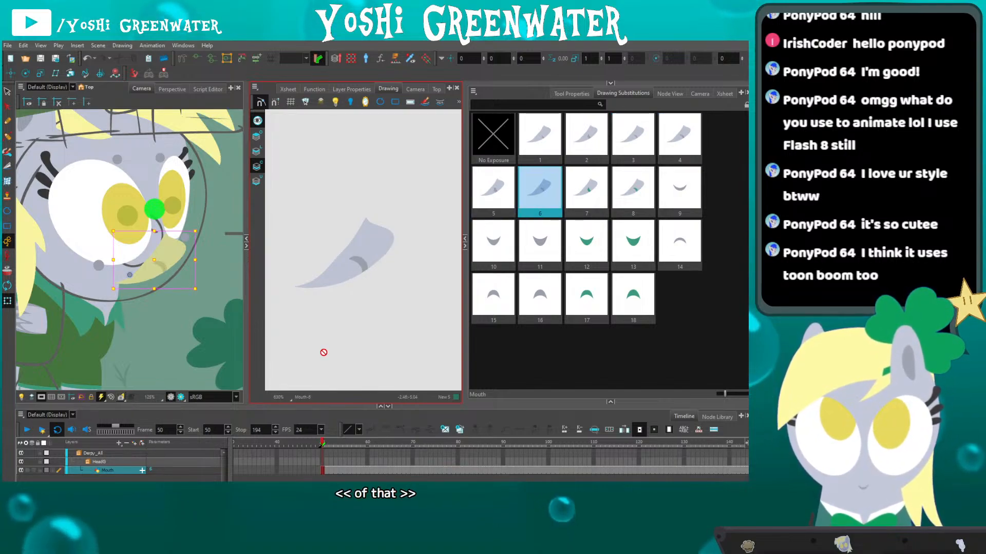
key(])
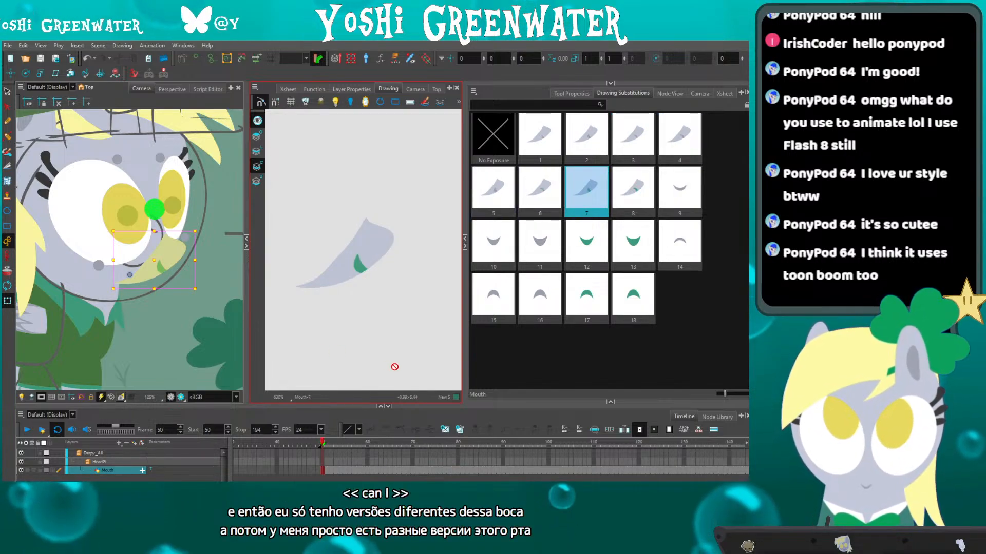
Enlarge the colour list below the drawing substitutions and select the Eye_White swatch of the Derpy_Puppet palette.
click(610, 403)
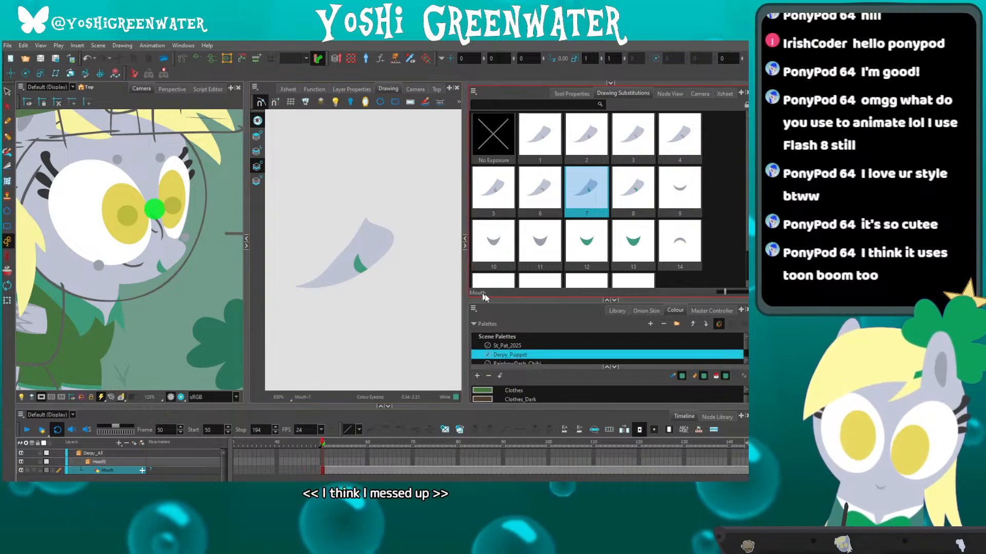
drag(482, 200, 481, 197)
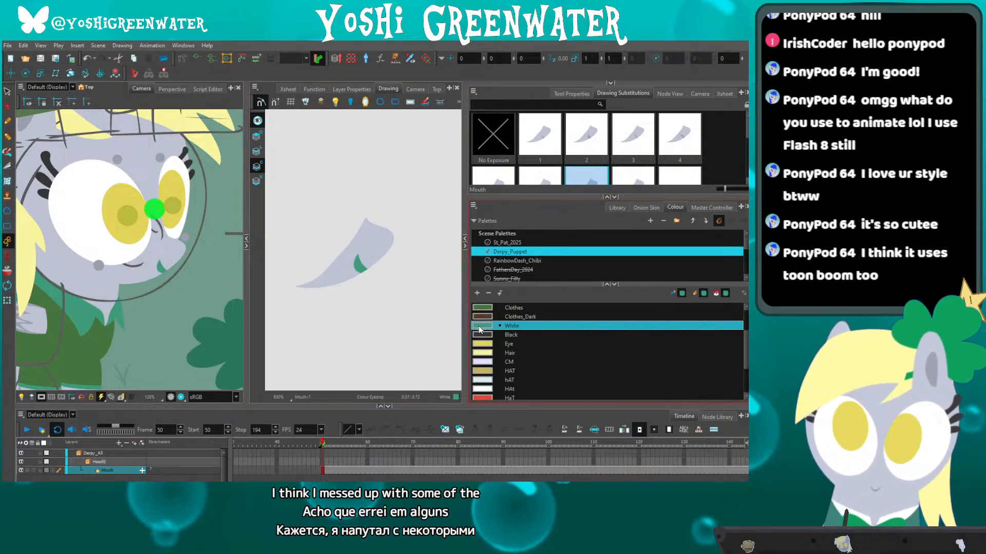
scroll(480, 334, up, 2)
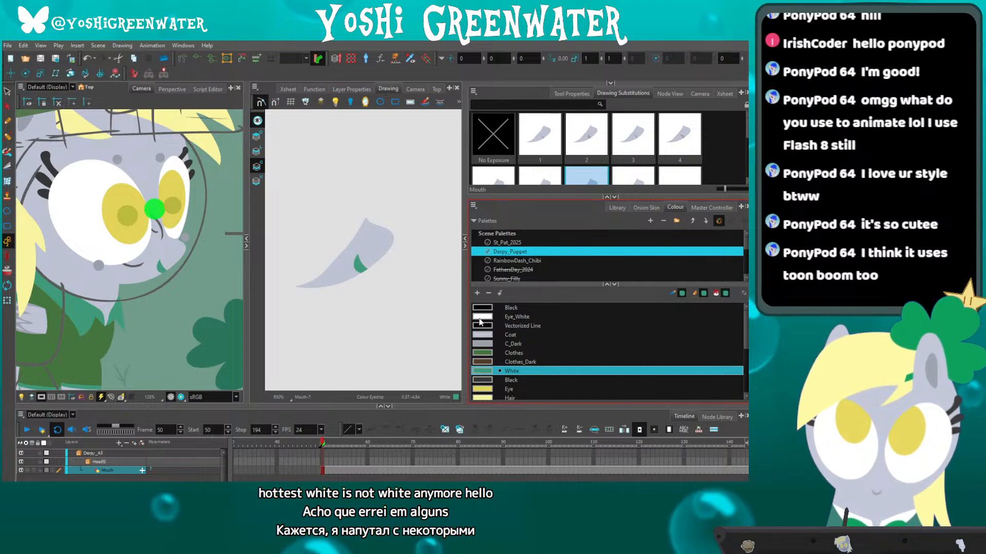
click(481, 318)
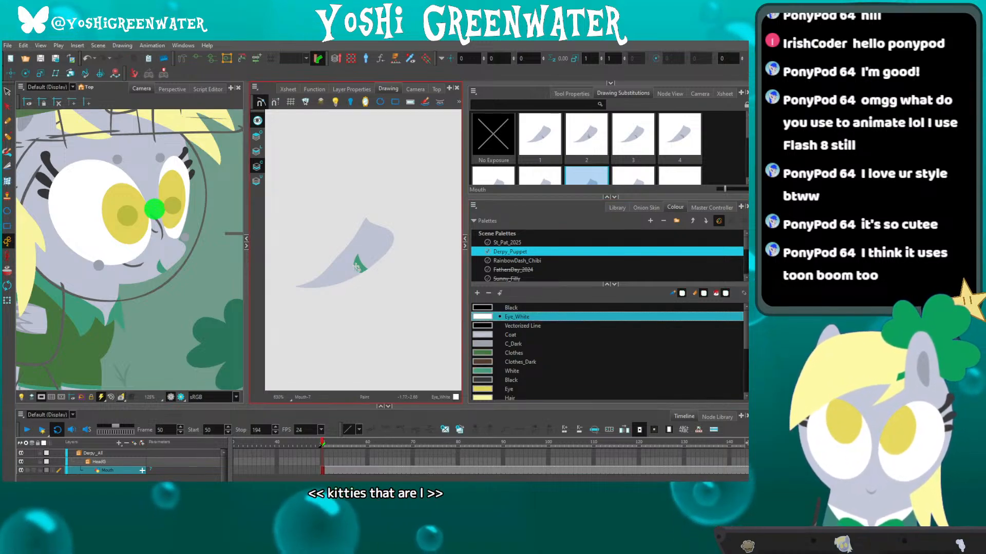
Repaint the green interior of mouth drawings 7 and 8 with Eye_White.
click(257, 121)
click(257, 151)
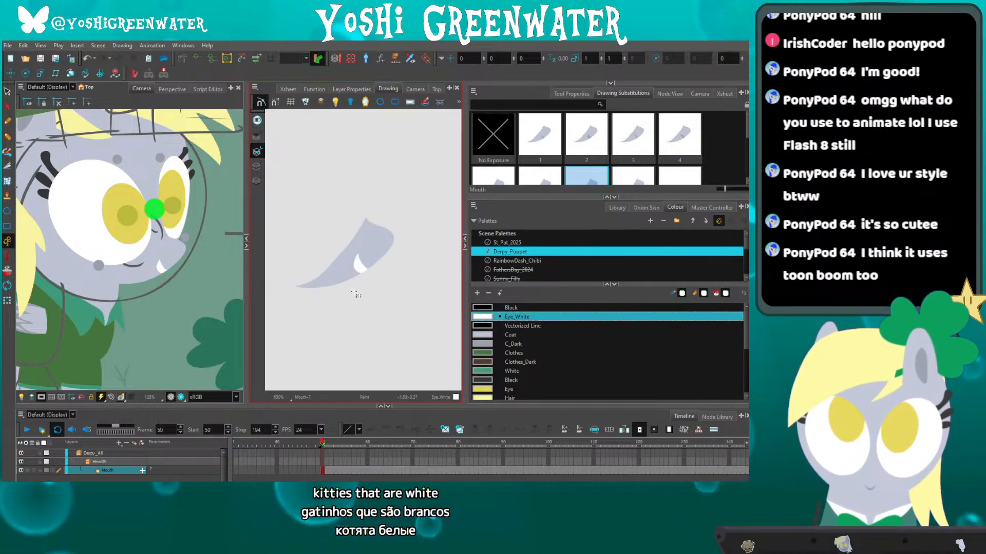
key(])
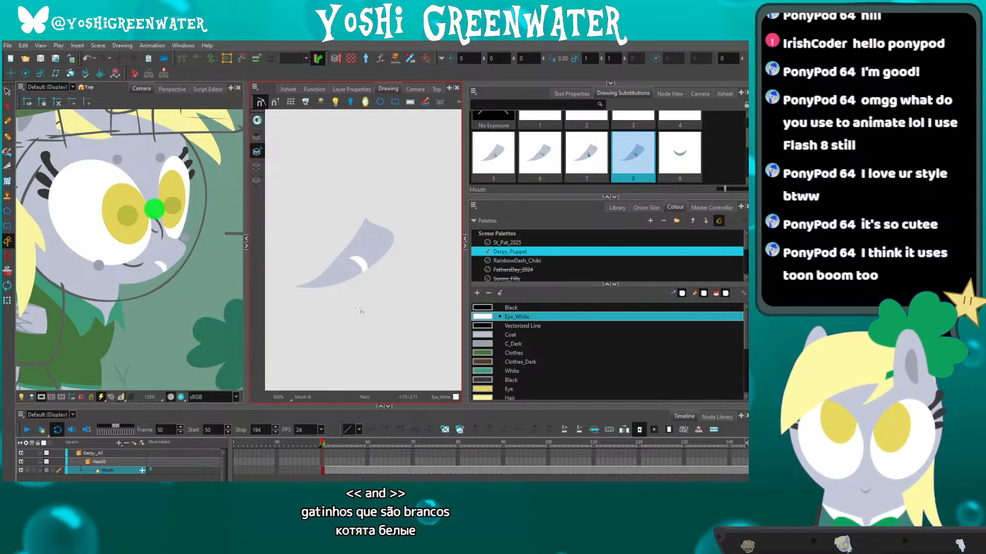
key(])
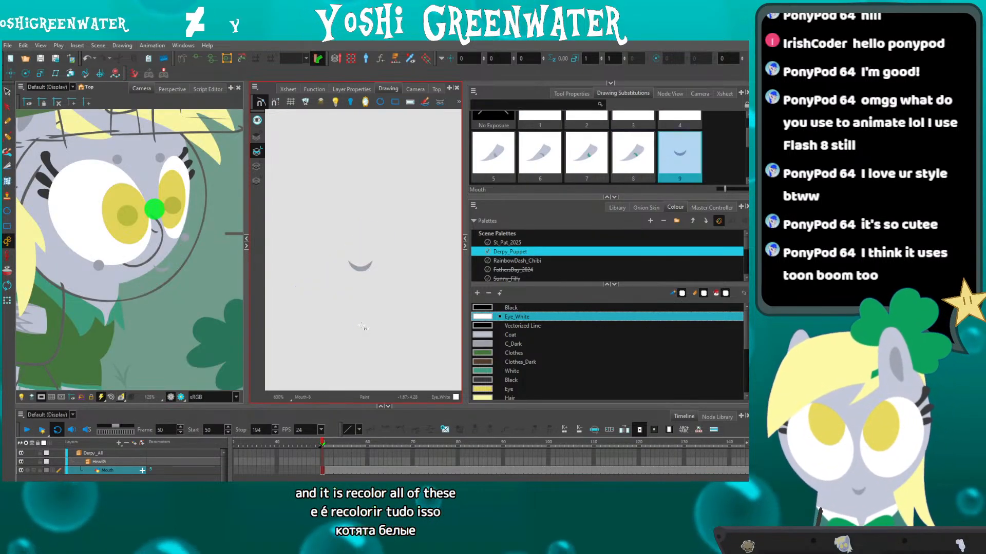
key(comma)
key(comma)
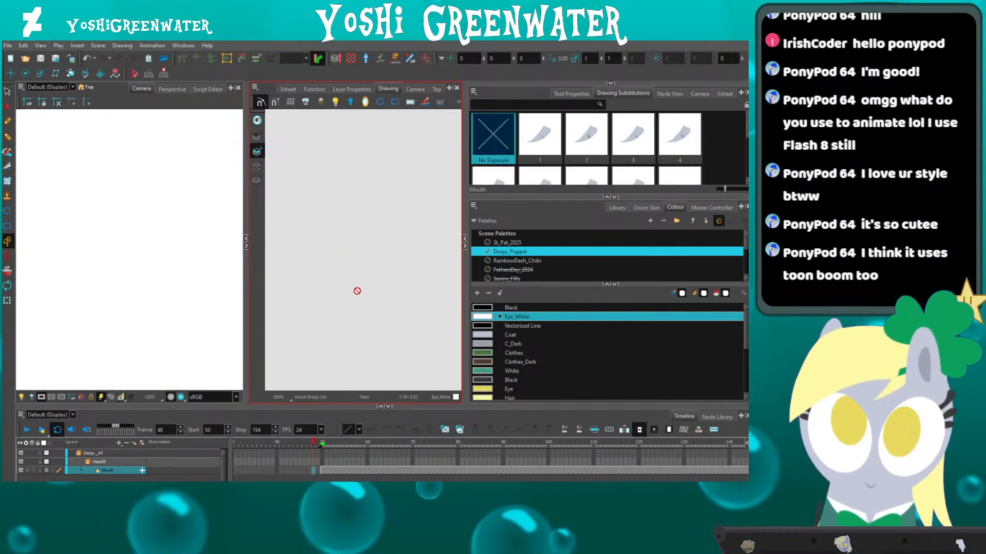
key(period)
key(period)
key(bracketleft)
key(bracketleft)
key(bracketleft)
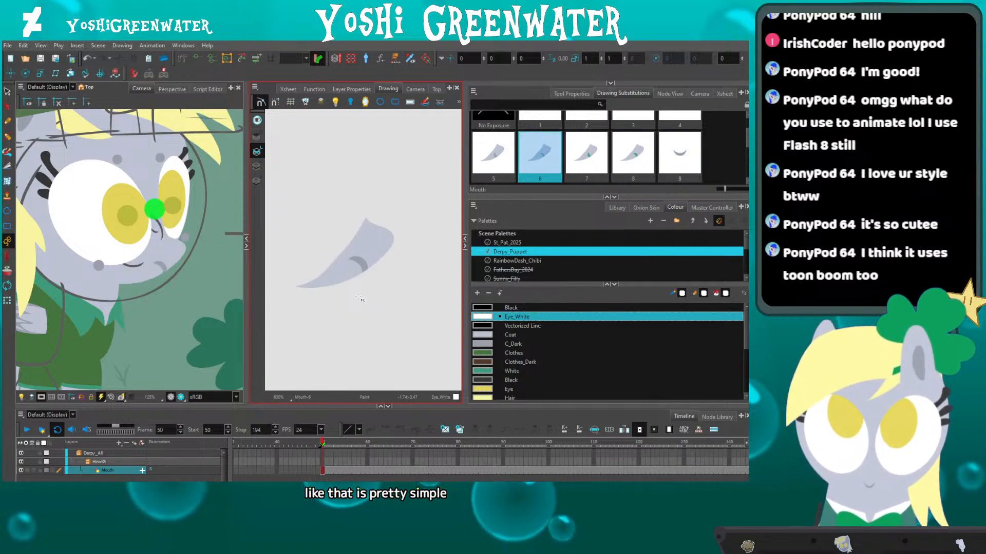
Advance through the mouth substitutions and repaint the green interiors of smile drawings 12 and 13 with Eye_White.
key(bracketright)
key(bracketright)
key(bracketright)
key(bracketright)
key(bracketright)
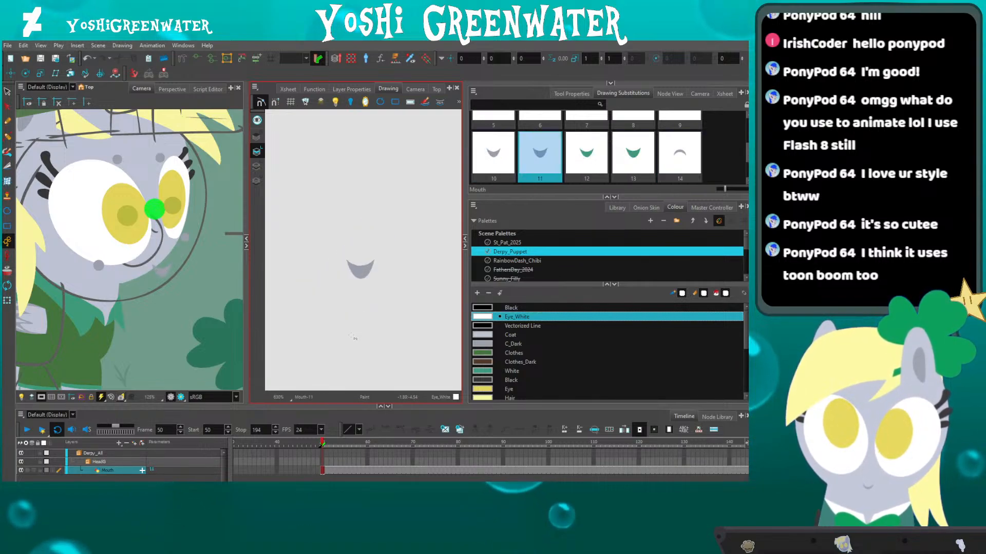
key(bracketright)
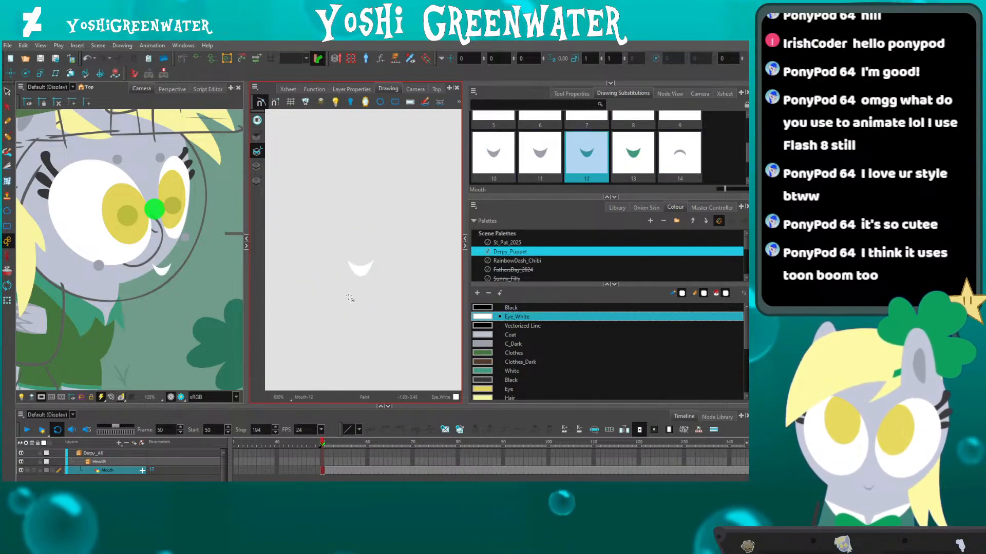
key(bracketright)
key(bracketright)
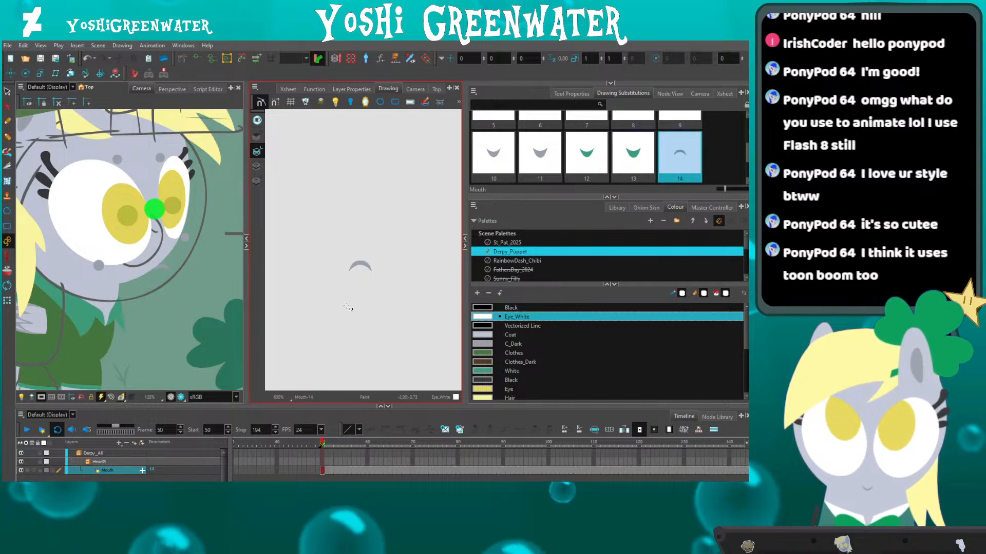
key(comma)
key(comma)
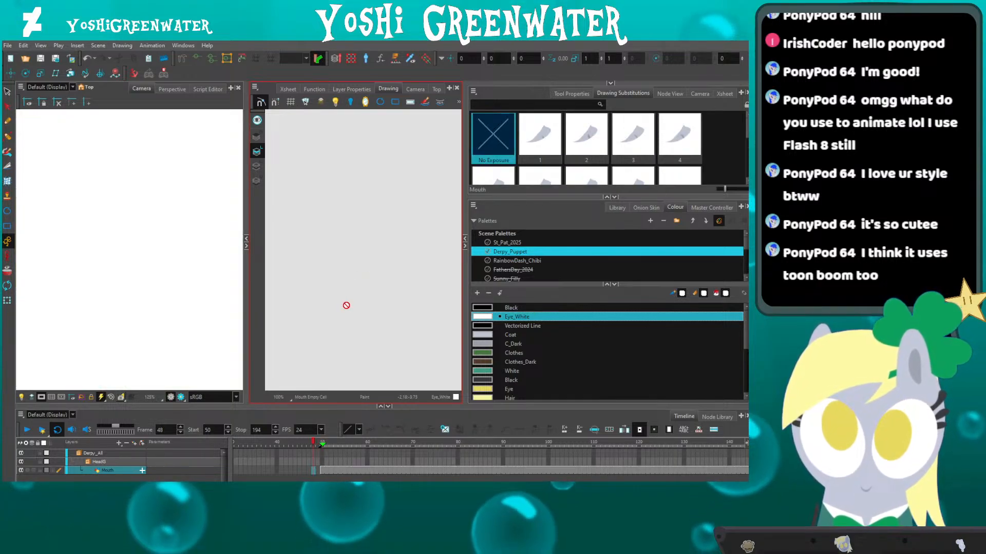
key(period)
key(period)
Advance to mouth drawings 17 and 18, the green frowns, and repaint both with Eye_White.
key(bracketright)
key(bracketright)
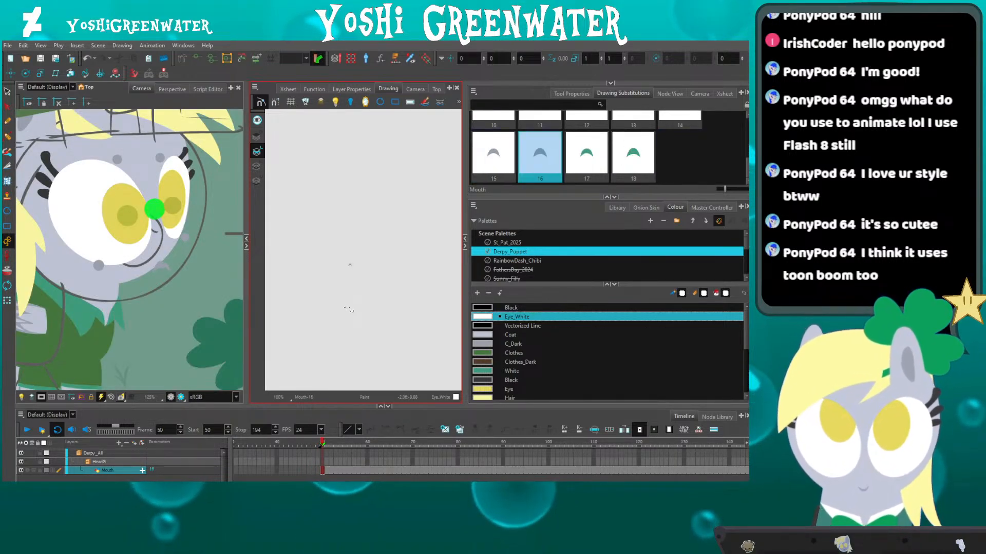
key(bracketright)
scroll(349, 265, up, 4)
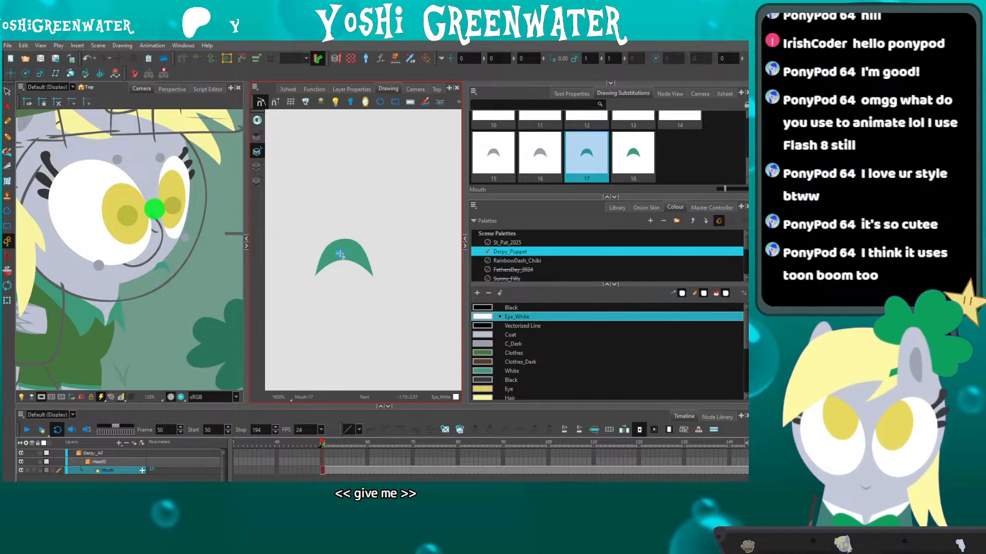
key(bracketright)
click(337, 258)
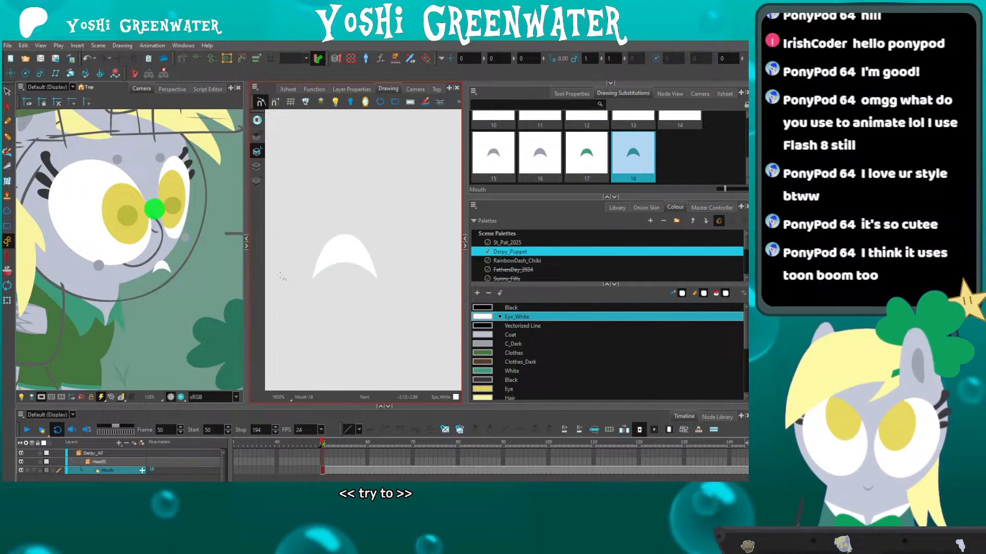
Collapse the Drawing view, enlarge the substitution thumbnails and set the pony's mouth back to drawing 1.
click(247, 246)
drag(530, 198, 540, 365)
click(546, 136)
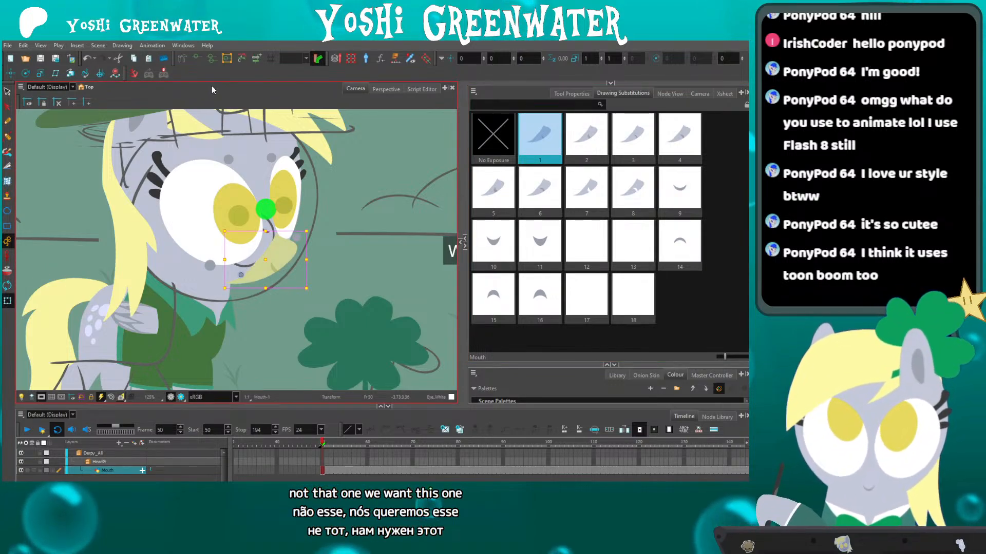
Show the enlarged Node View, deselect the mouth and bring the whole scene into the camera view.
click(669, 94)
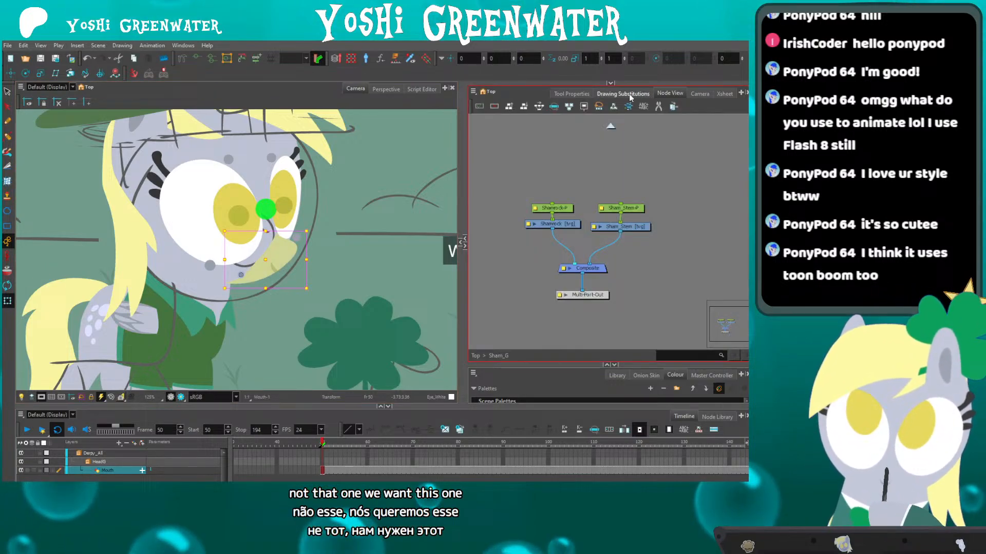
click(523, 278)
drag(519, 365, 513, 396)
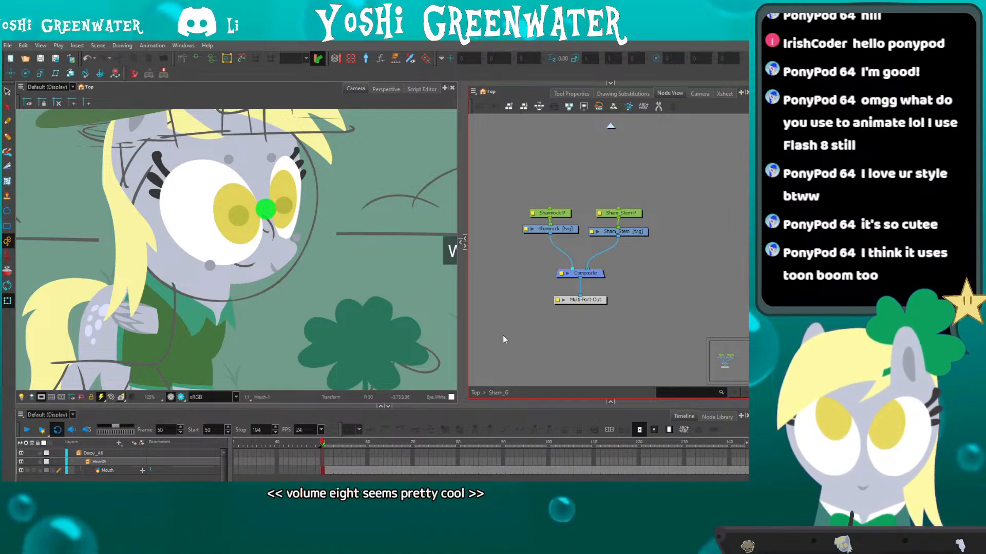
click(183, 103)
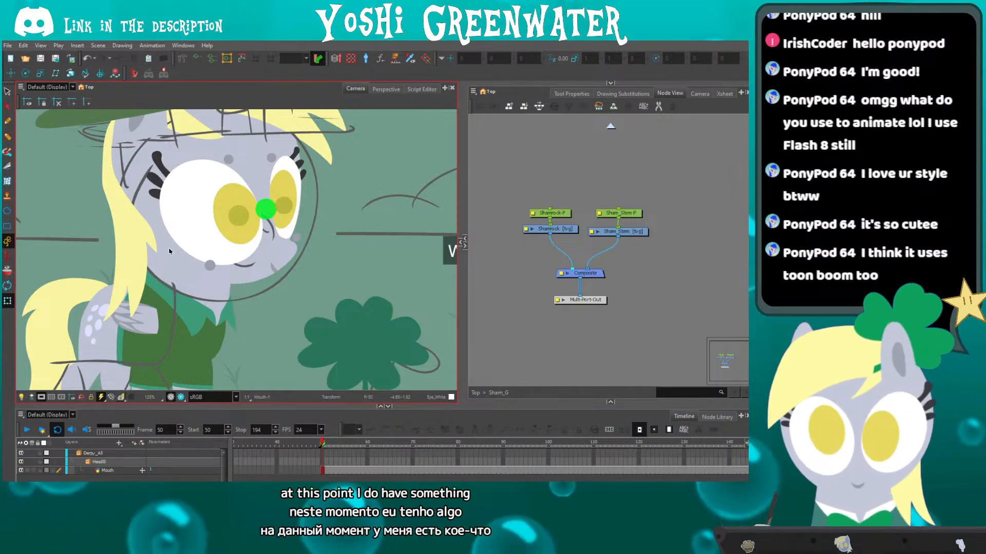
scroll(170, 251, down, 5)
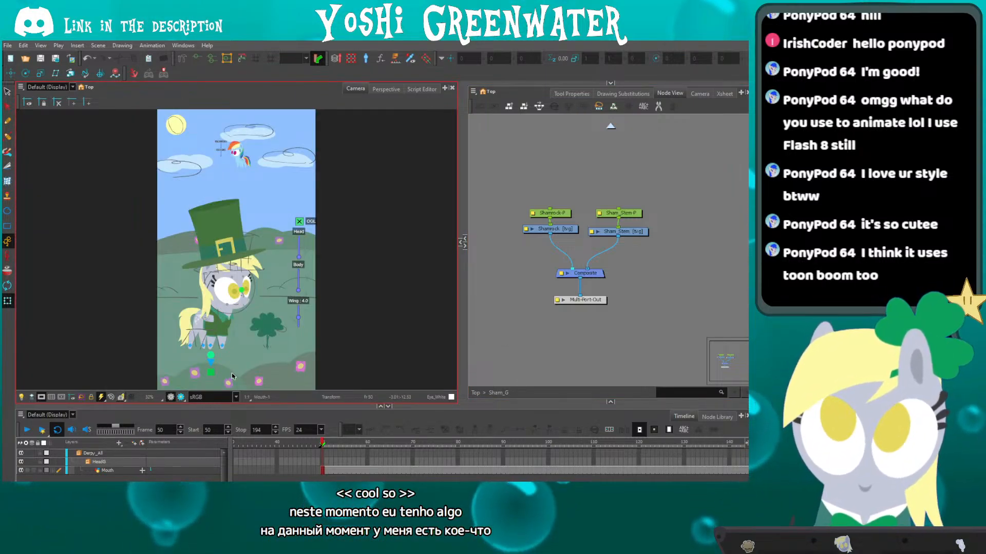
drag(250, 407, 250, 402)
drag(464, 274, 492, 274)
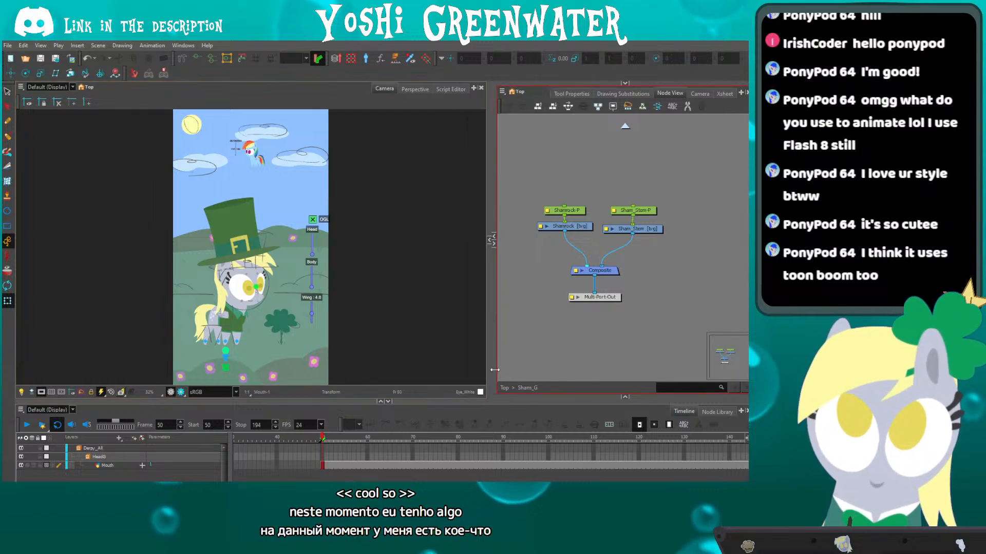
Leave the Sham_G group for the top-level node network and bring its nodes into view.
click(625, 126)
drag(526, 308, 610, 268)
drag(492, 230, 458, 230)
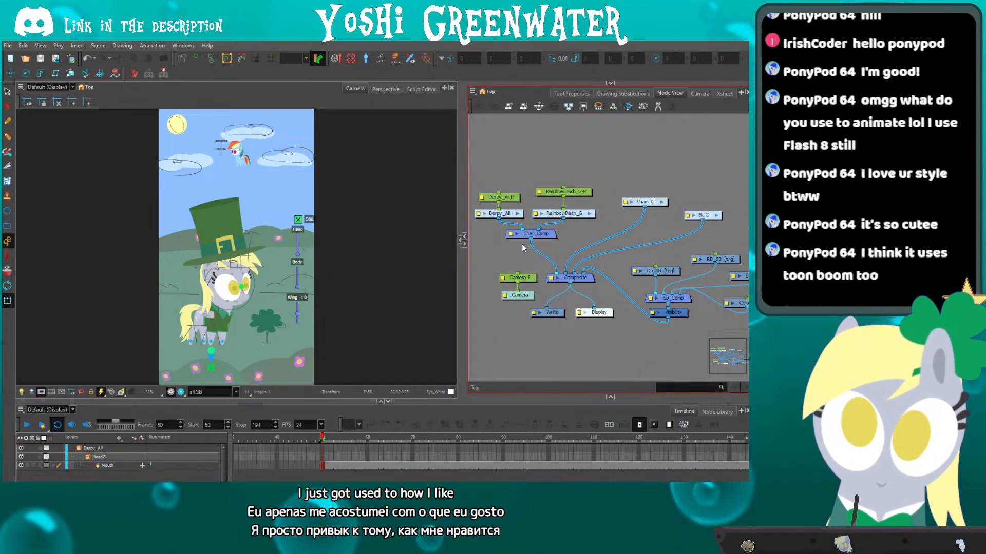
drag(507, 249, 496, 243)
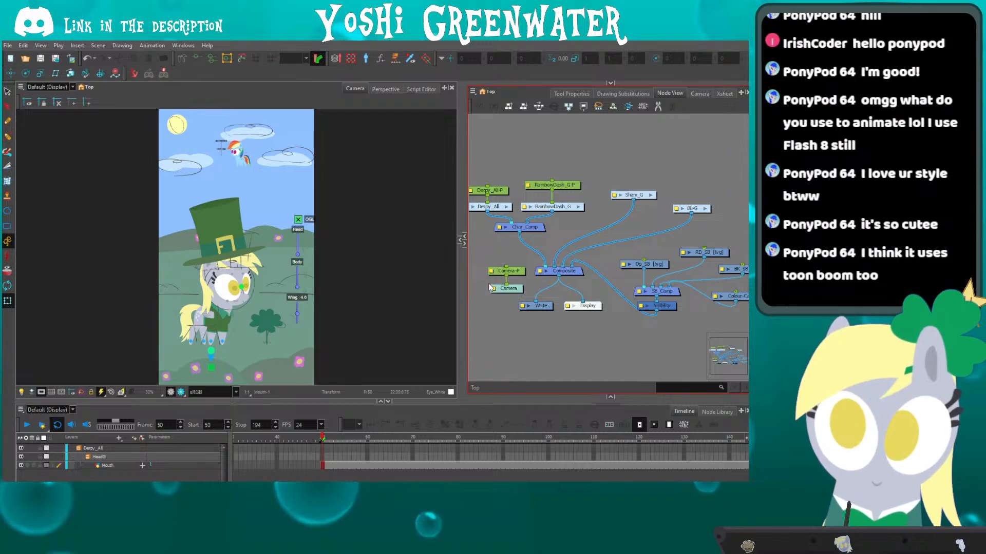
Enlarge the Timeline to fill the workspace and widen its layer list so the nested layer names fit.
click(152, 465)
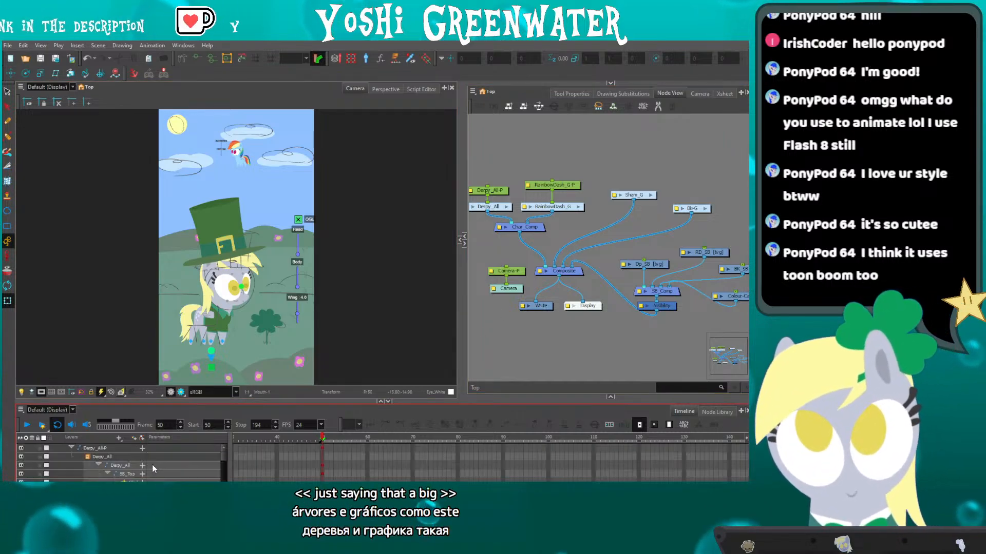
drag(153, 401, 157, 128)
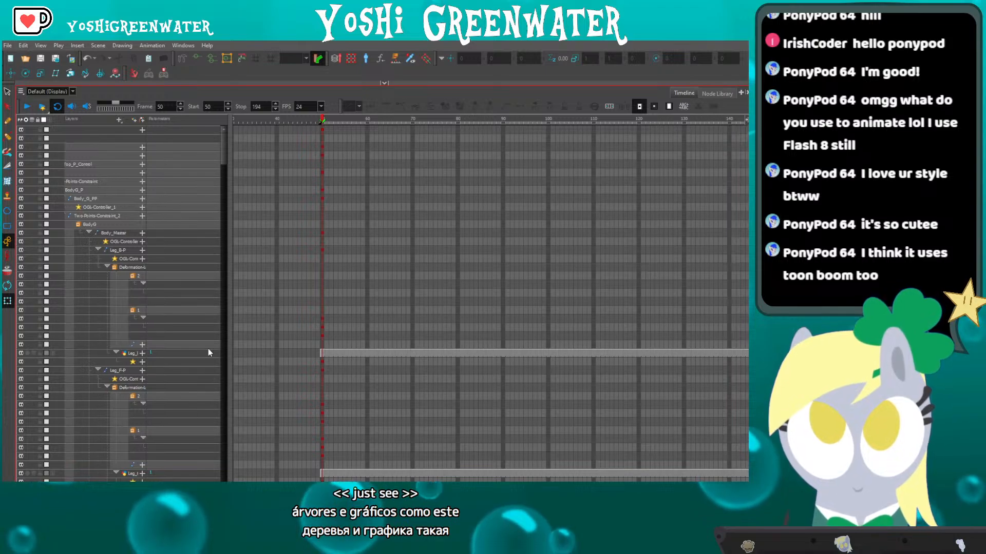
drag(226, 359, 141, 370)
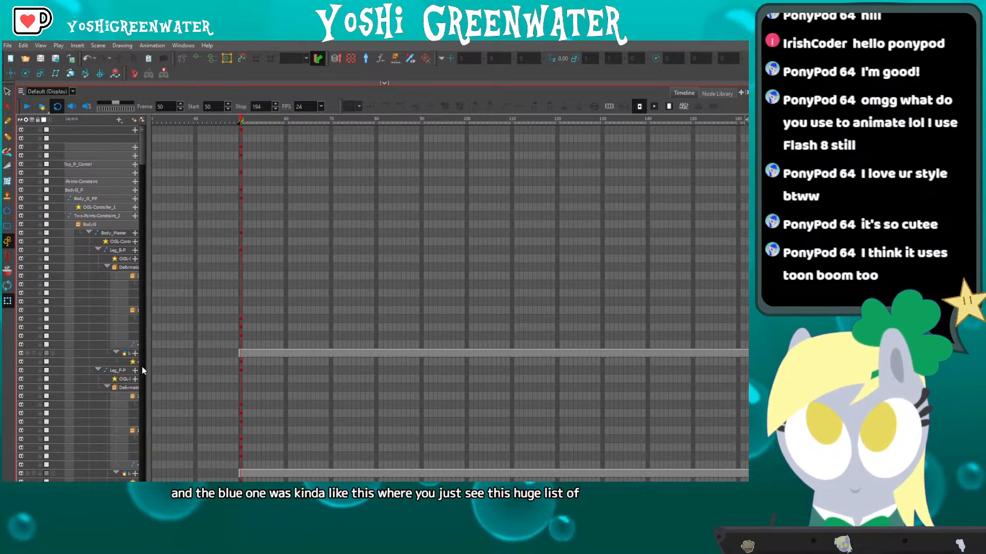
click(41, 482)
click(28, 482)
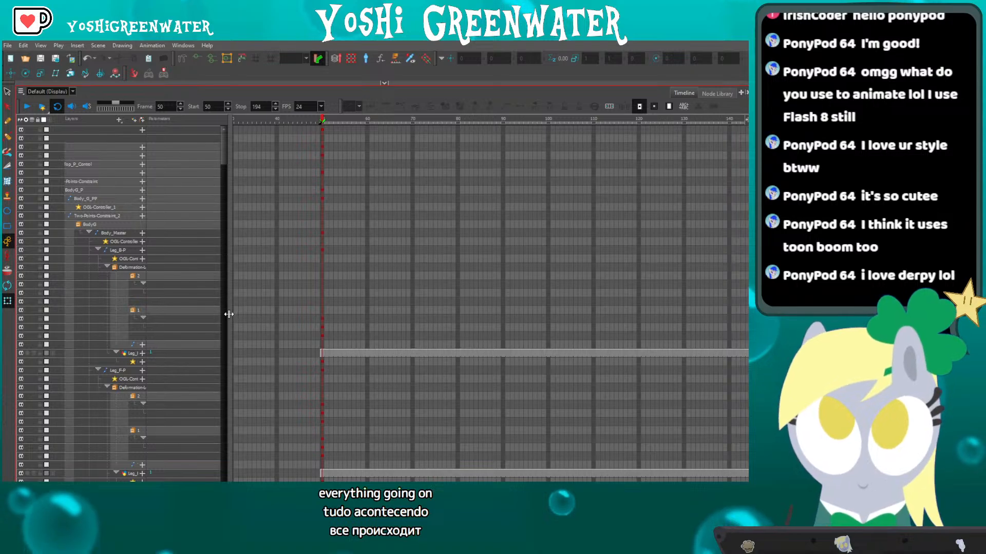
drag(229, 314, 367, 318)
Examine the pony rig's layer hierarchy from the legs to the head, selecting the Ear-P, Hat_All_P and hair-P pegs in turn.
scroll(354, 162, down, 7)
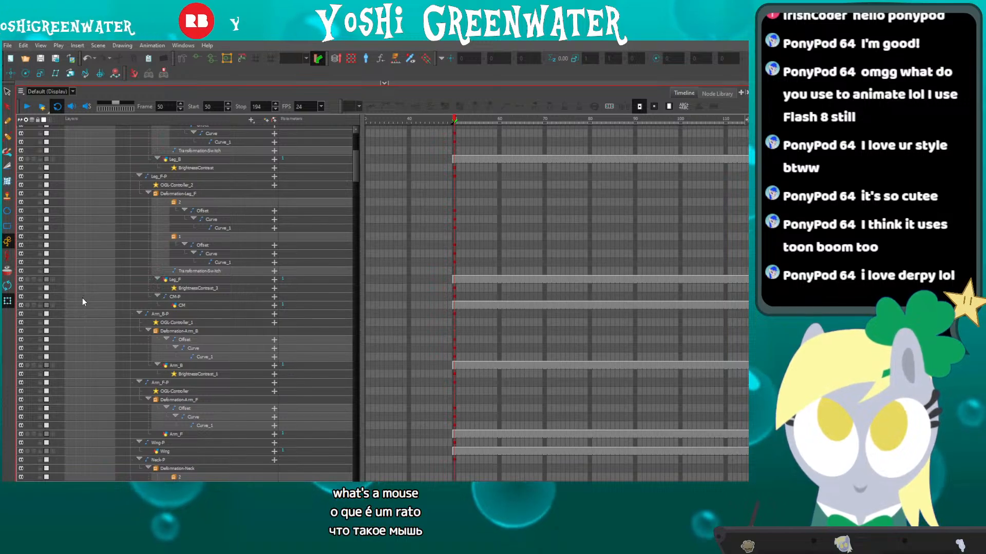
drag(358, 180, 356, 221)
scroll(363, 206, down, 2)
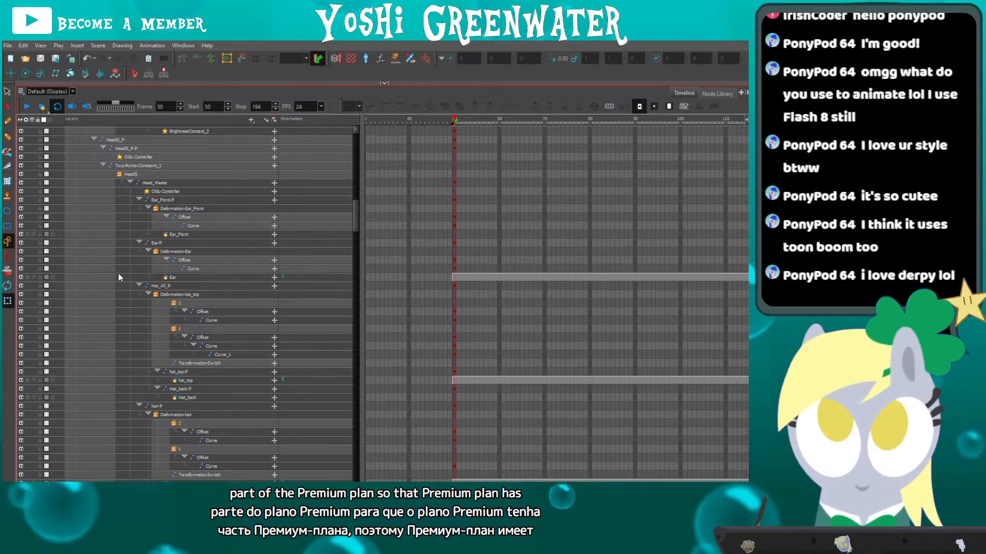
drag(144, 328, 168, 328)
drag(128, 455, 134, 455)
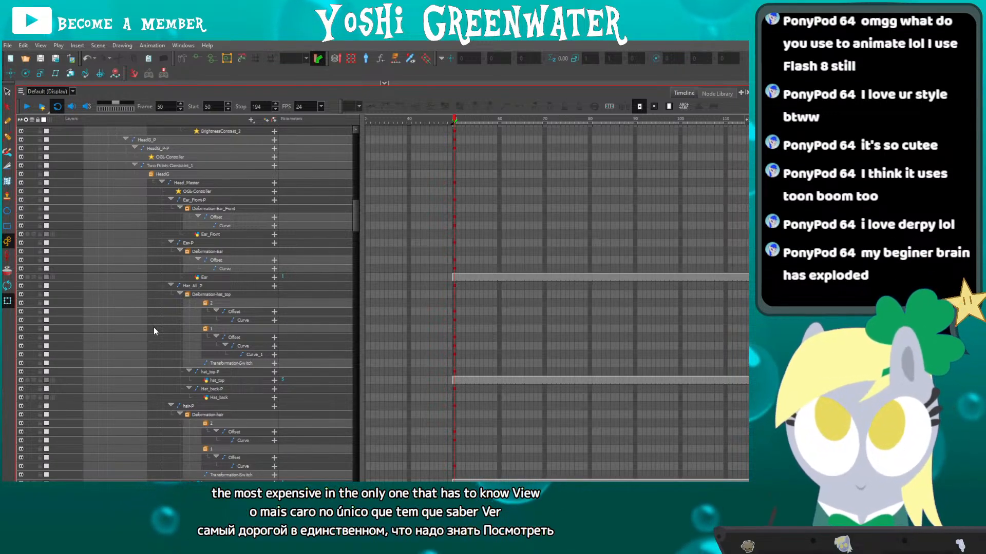
scroll(357, 227, down, 3)
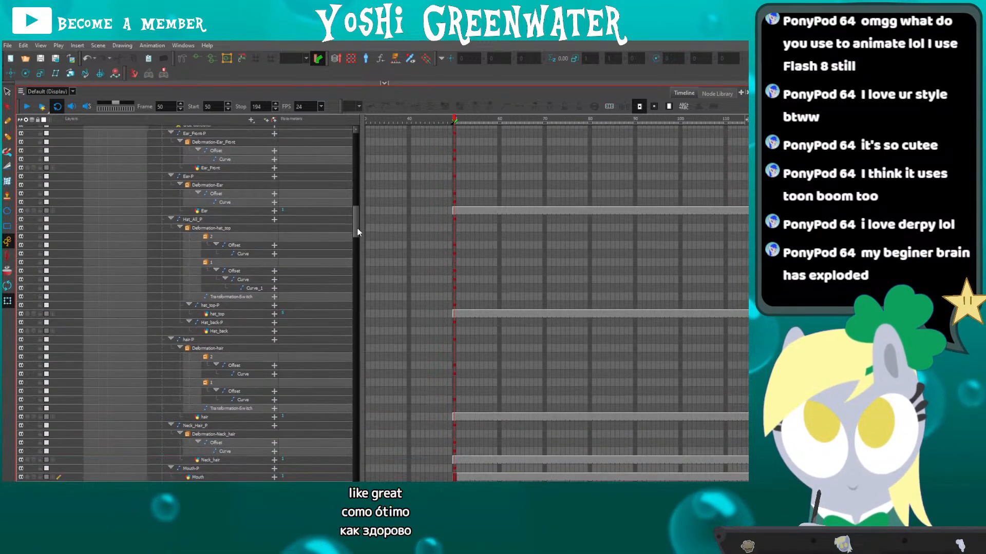
click(194, 167)
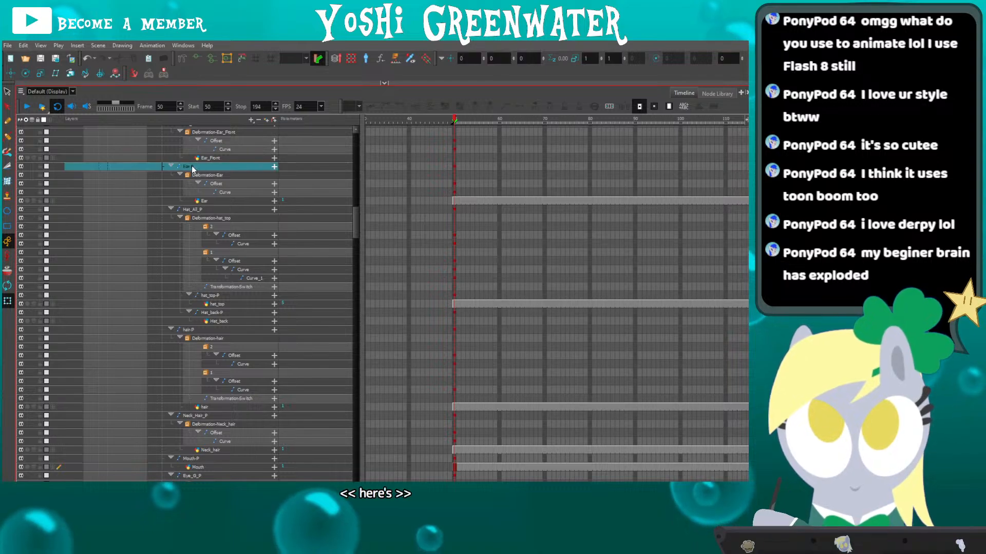
click(179, 211)
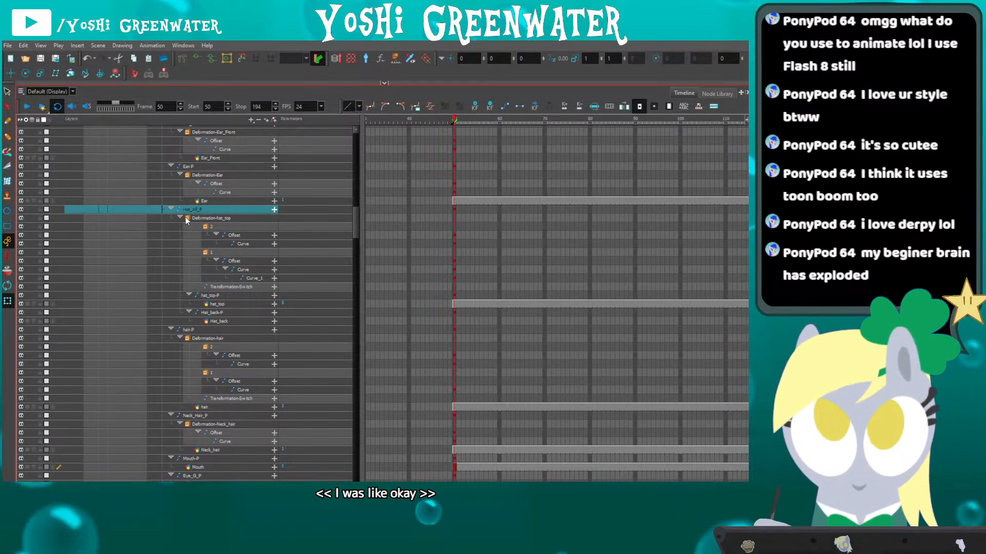
click(238, 330)
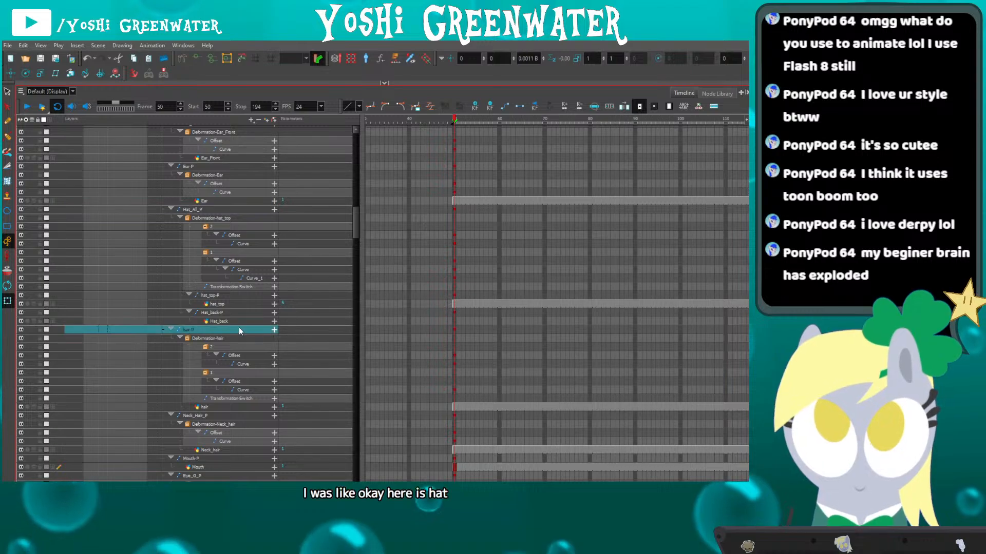
Select the Mouth-P peg in the layer list, look over the neighbouring hair and eye layers, and shrink the Timeline to reveal the Camera and Node View.
mouse_move(357, 234)
mouse_down()
mouse_move(363, 259)
mouse_move(355, 235)
mouse_up()
click(198, 163)
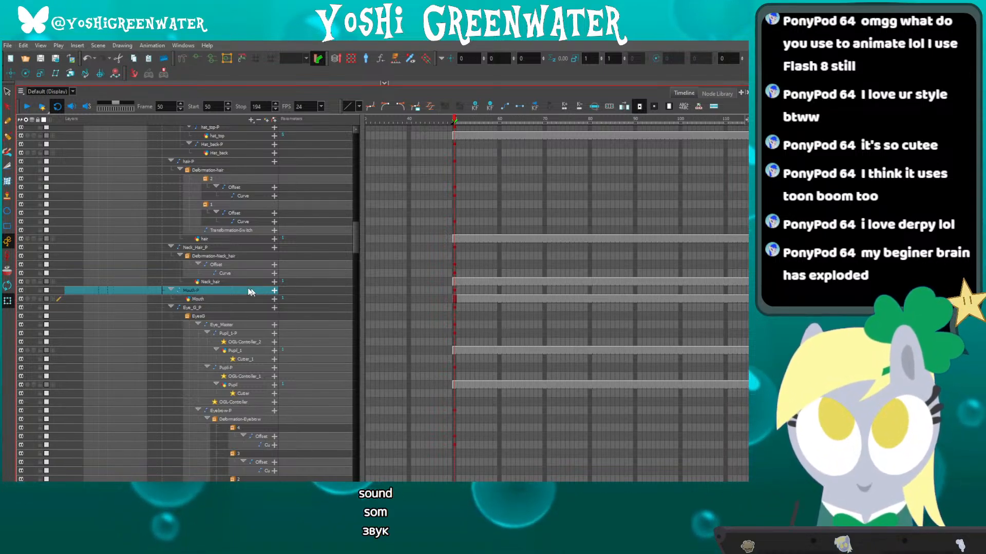
drag(355, 238, 353, 231)
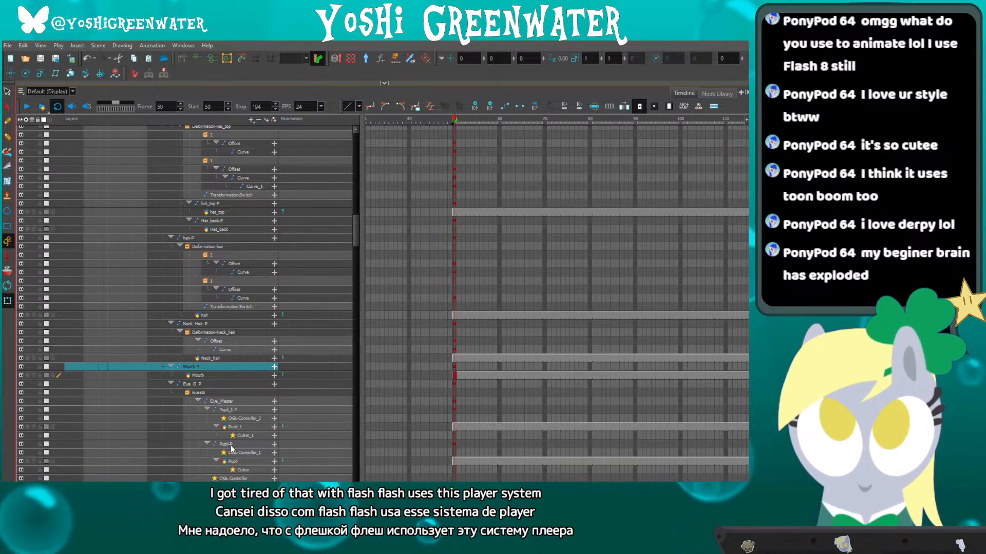
click(383, 84)
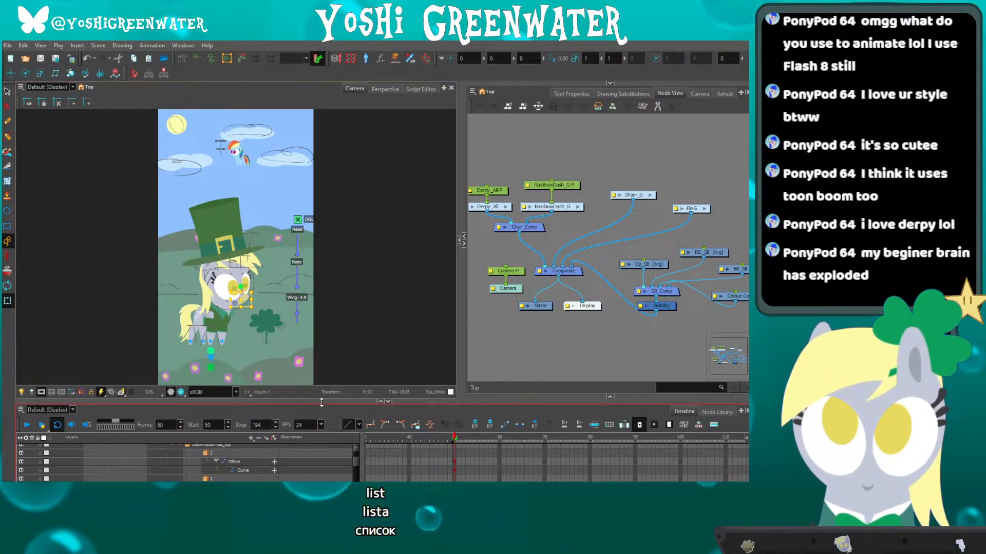
click(380, 355)
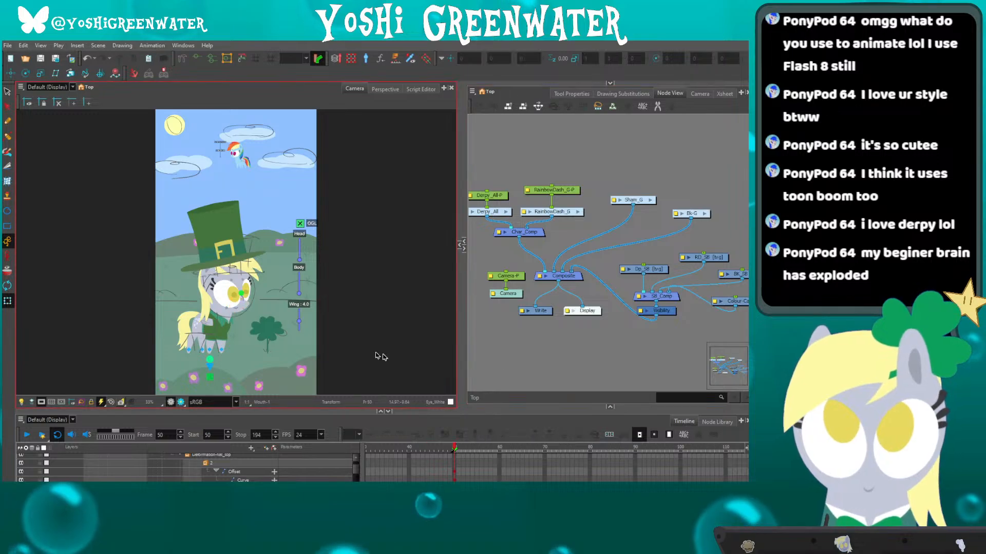
Raise the pony's front leg behind the green sweater using its blue diamond controller.
scroll(214, 327, up, 4)
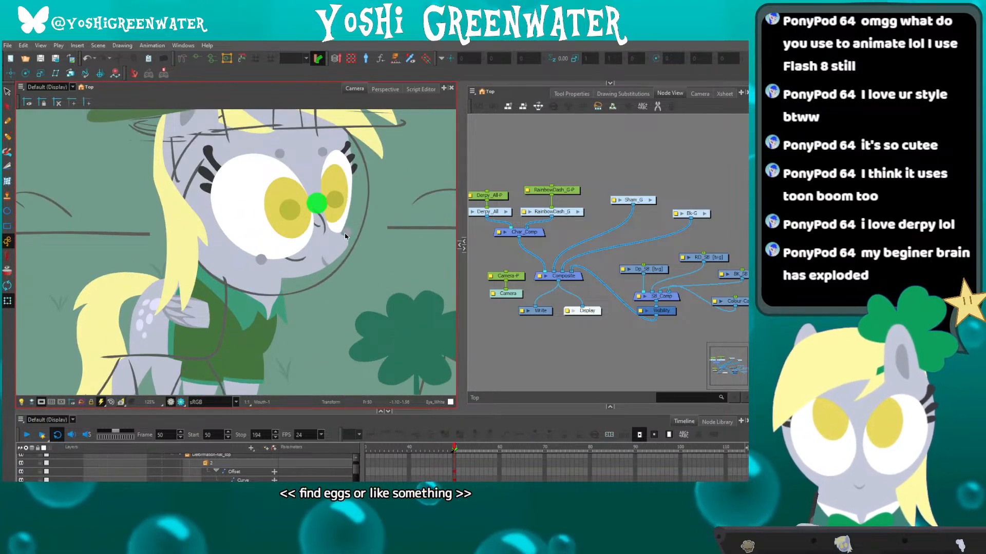
drag(312, 256, 302, 279)
drag(189, 260, 172, 129)
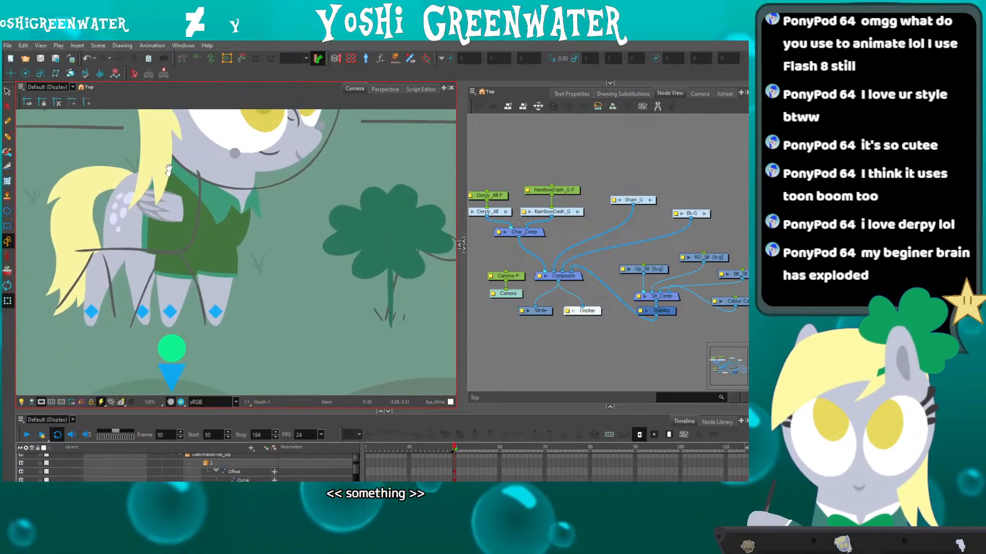
mouse_move(213, 296)
mouse_down()
mouse_move(188, 237)
mouse_move(230, 291)
mouse_up()
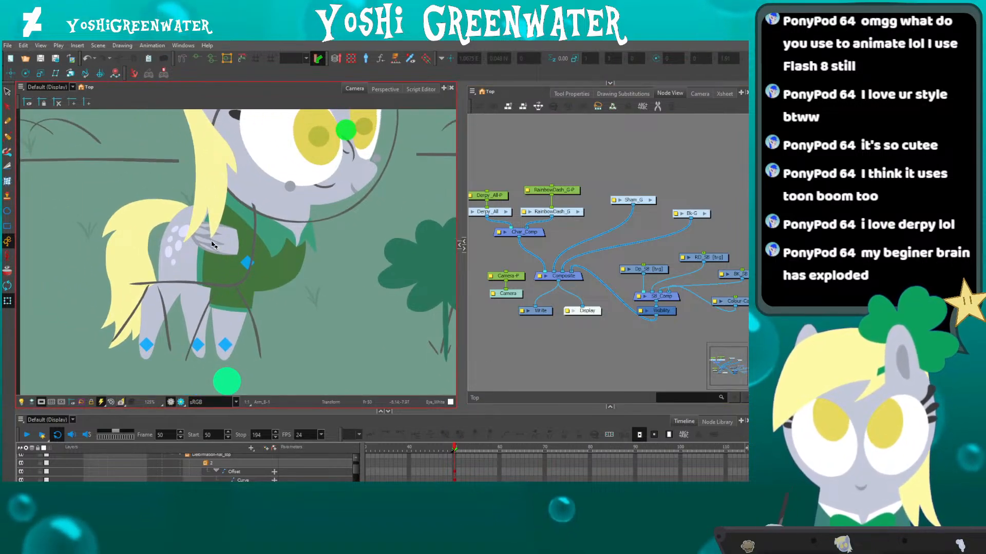
drag(233, 412, 233, 397)
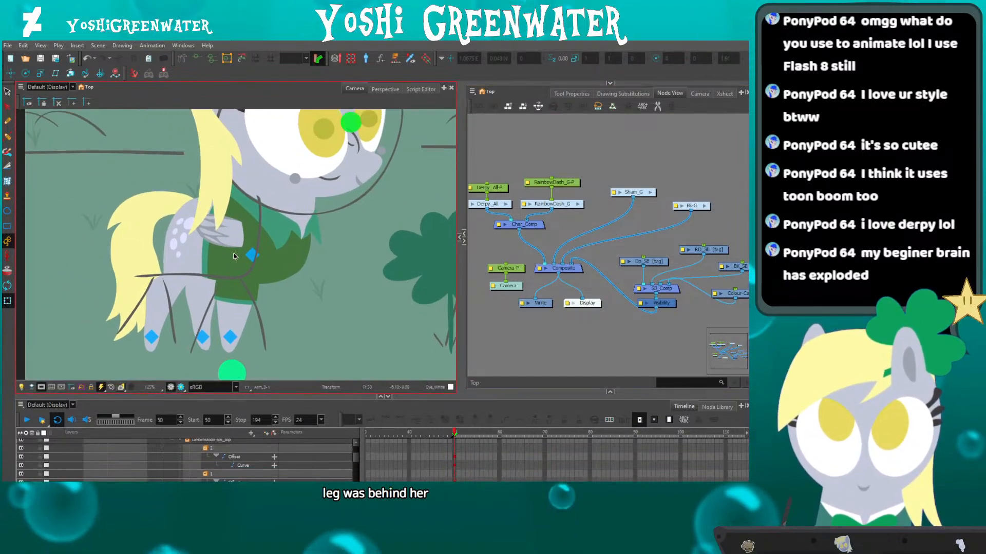
Try to select the hidden front leg through the neck, torso and wing drawings that cover it.
click(234, 263)
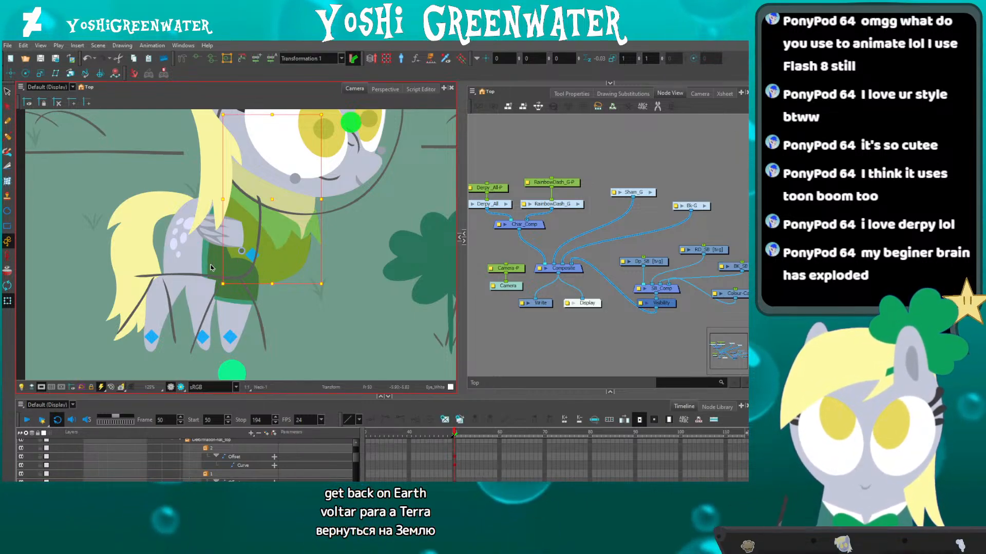
drag(281, 283, 310, 297)
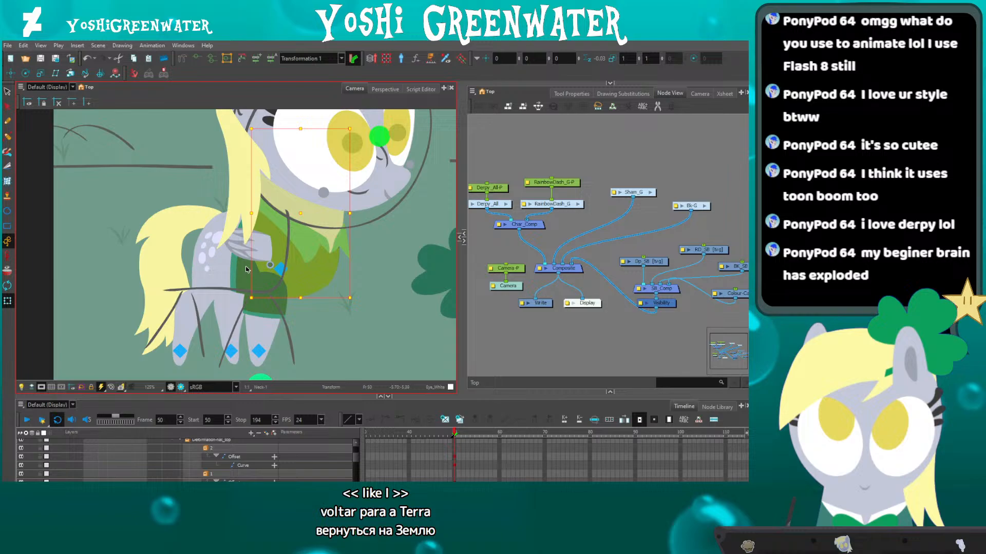
click(280, 230)
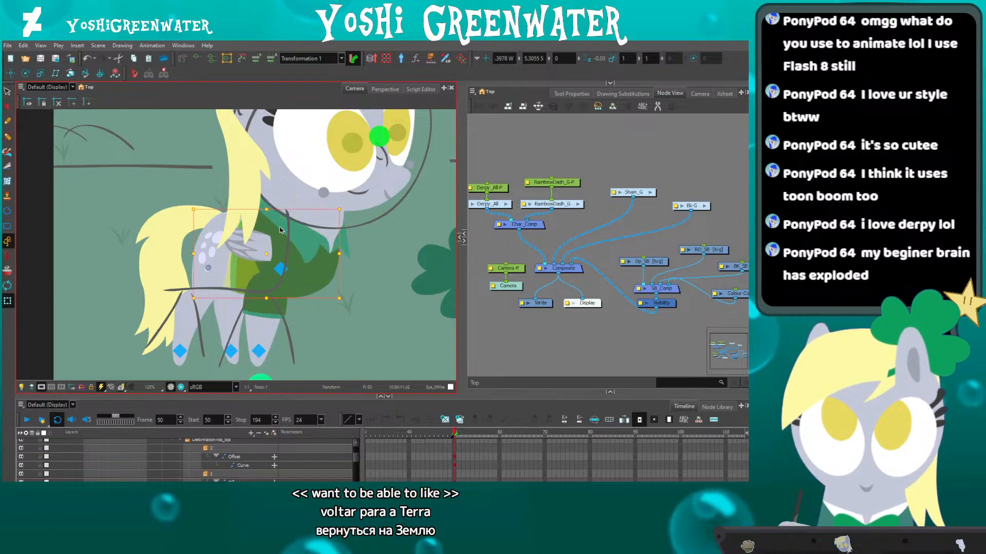
click(257, 253)
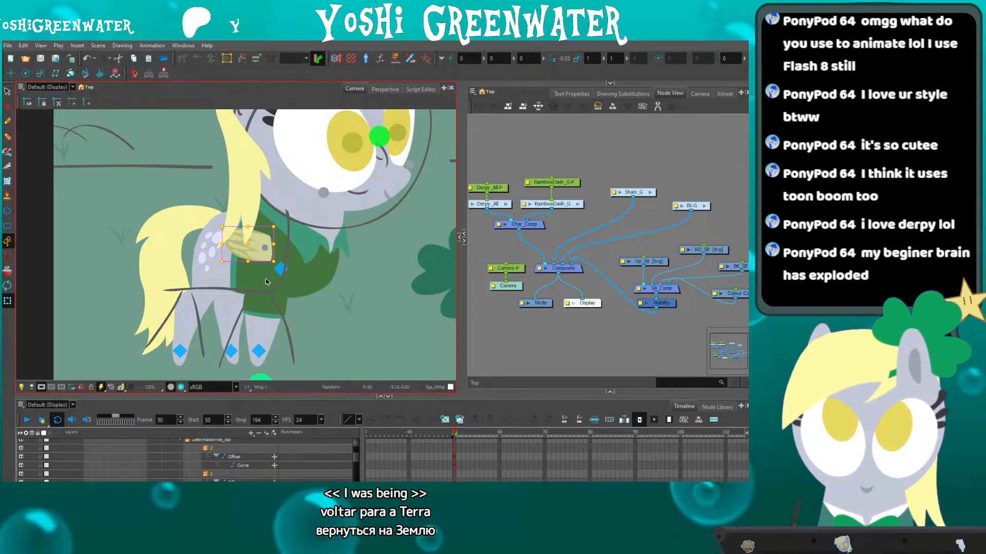
click(306, 239)
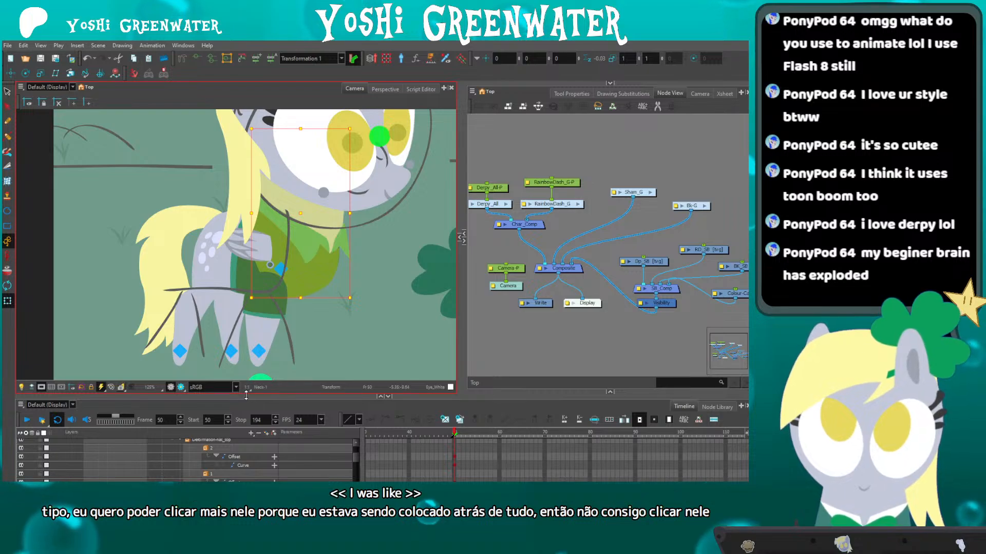
Enlarge the Timeline, then shift the neck piece toward the tail and try to clear the torso off the hidden leg.
drag(243, 396, 208, 303)
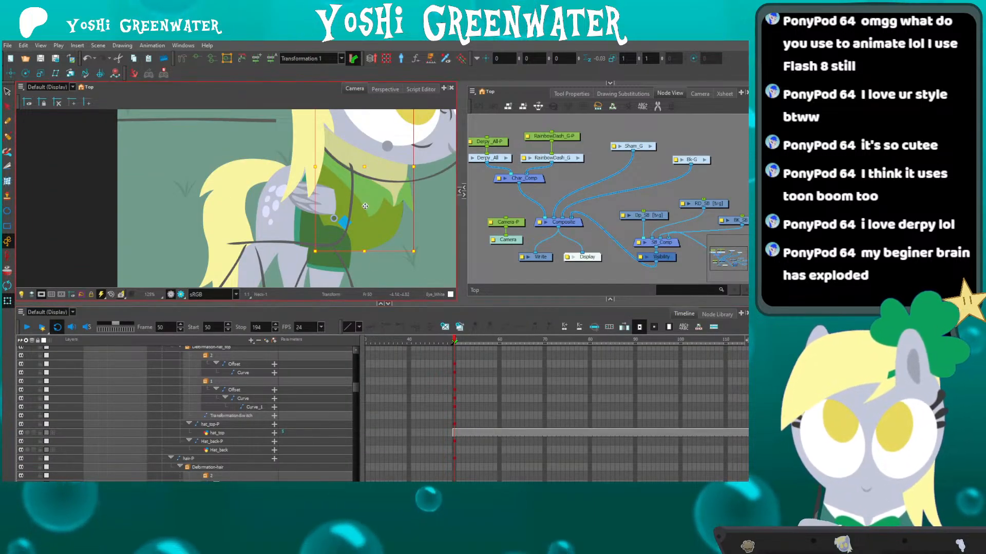
drag(364, 198, 222, 174)
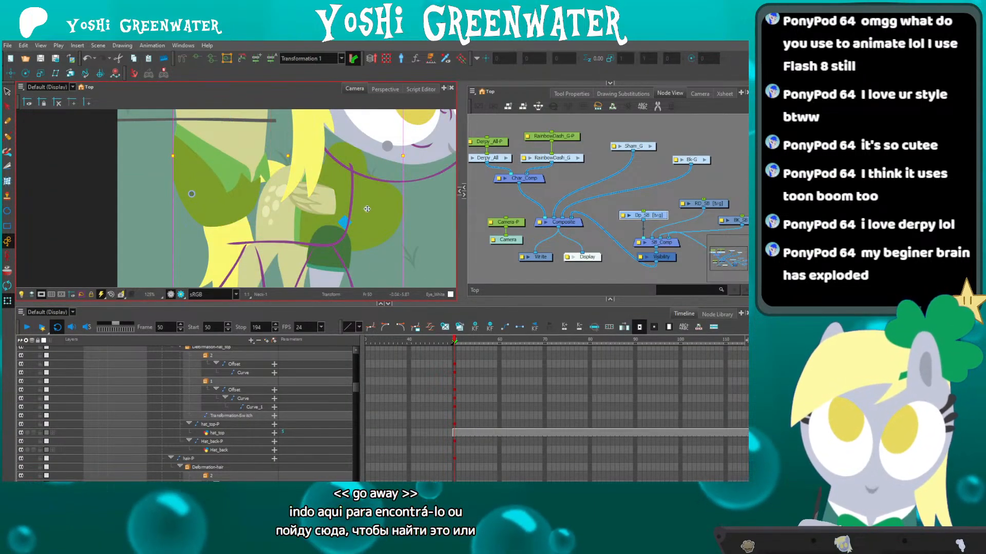
click(484, 234)
click(374, 221)
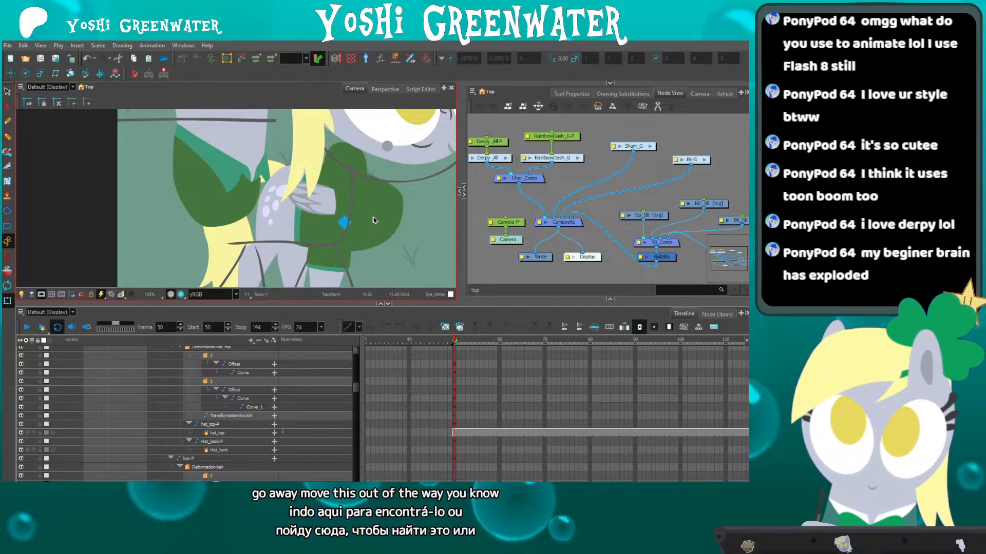
click(363, 203)
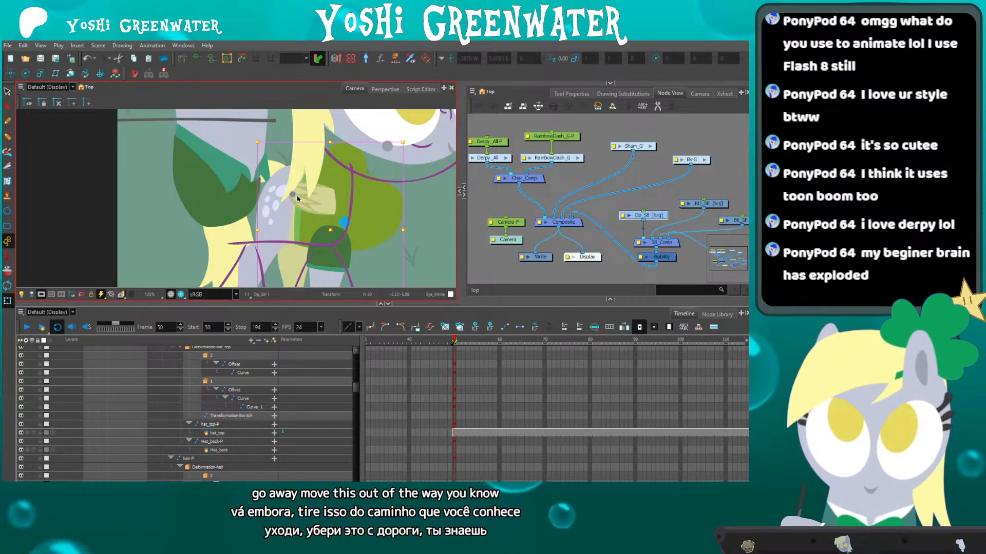
Undo the neck and torso moves, stepping back through the earlier selections to the raised front leg.
key(ctrl+z)
key(ctrl+z)
key(ctrl+z)
key(ctrl+z)
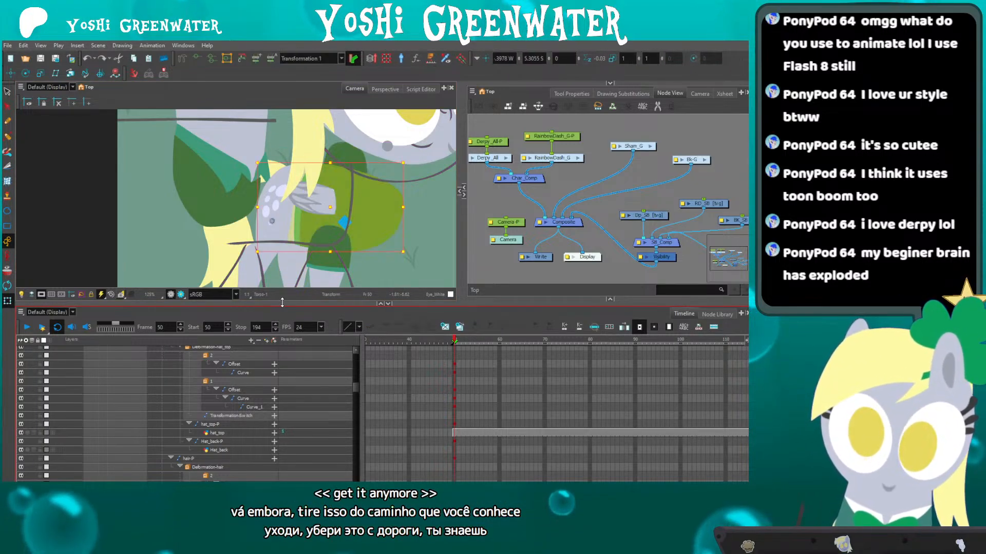
key(ctrl+z)
key(ctrl+z)
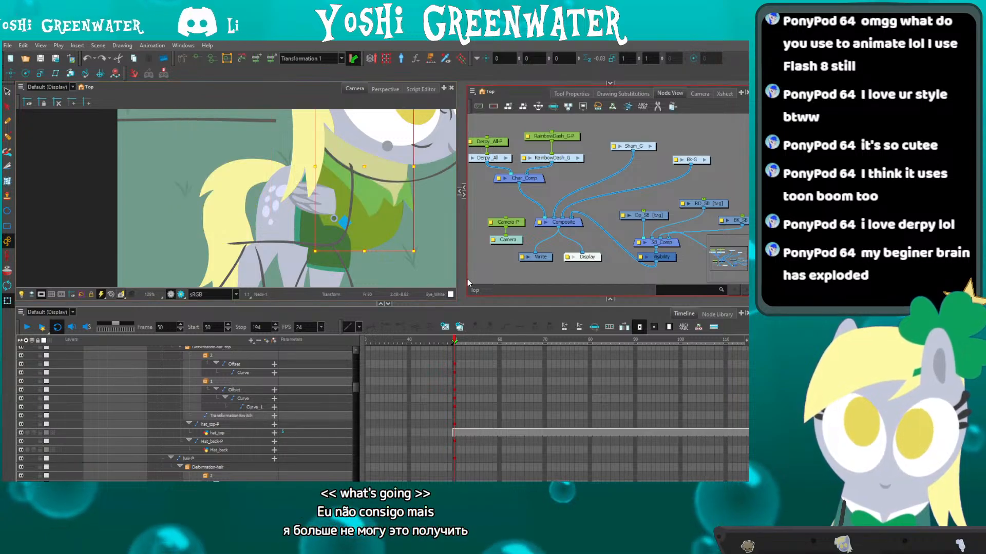
click(468, 264)
key(ctrl+z)
key(ctrl+z)
key(ctrl+z)
key(ctrl+z)
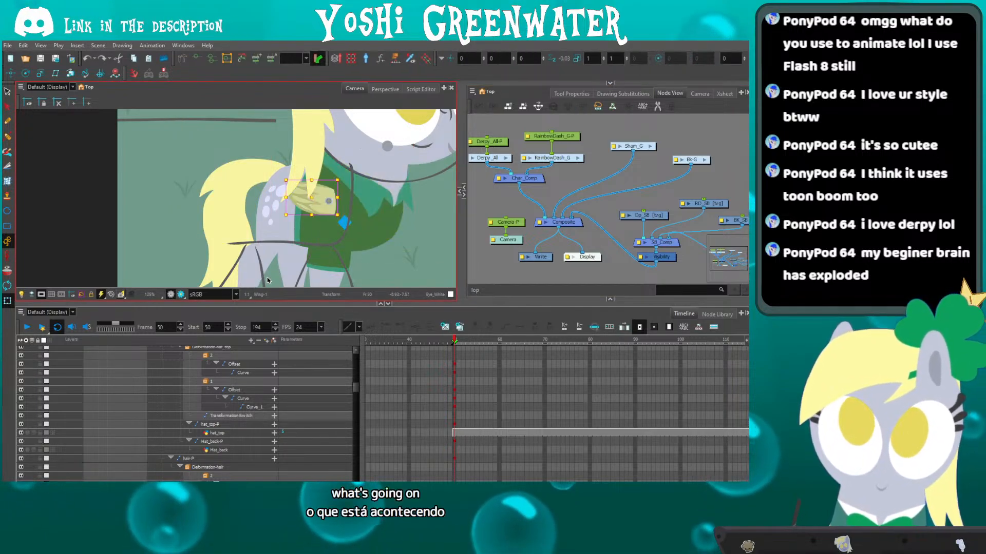
key(ctrl+z)
key(ctrl+z)
key(ctrl+z)
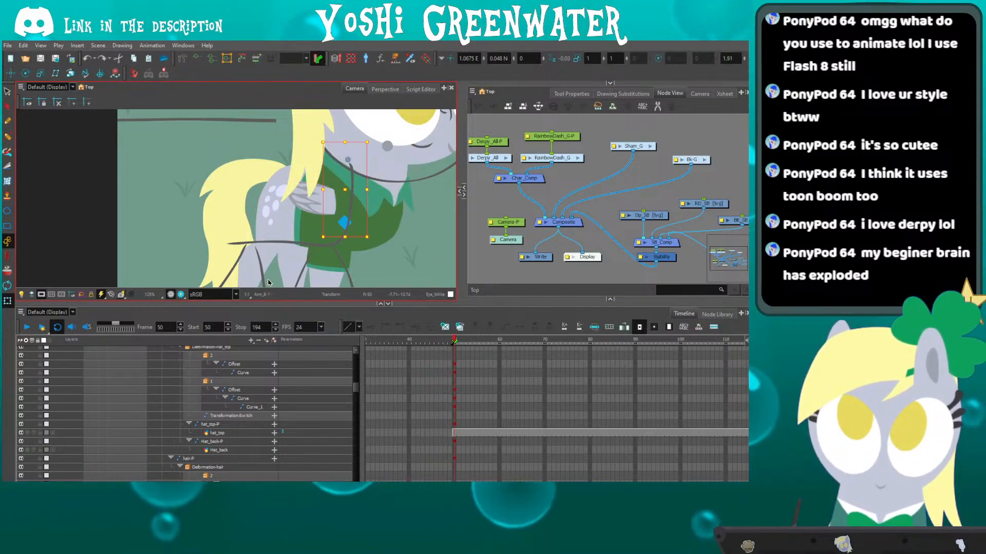
Lift the front leg behind the sweater by its diamond controller, examine the controller over the artwork, and return the leg to the ground.
drag(325, 226, 286, 177)
drag(315, 303, 310, 366)
click(290, 289)
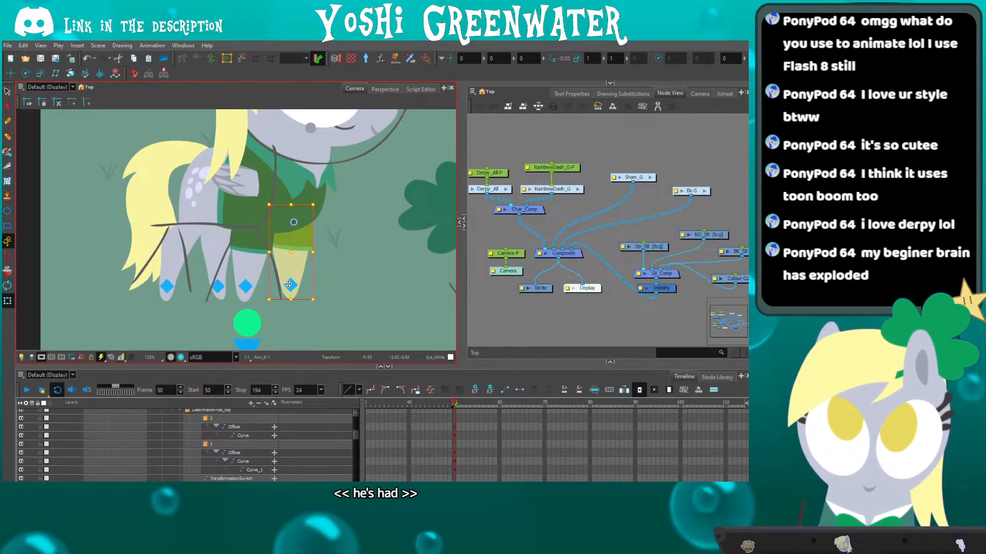
drag(289, 285, 282, 233)
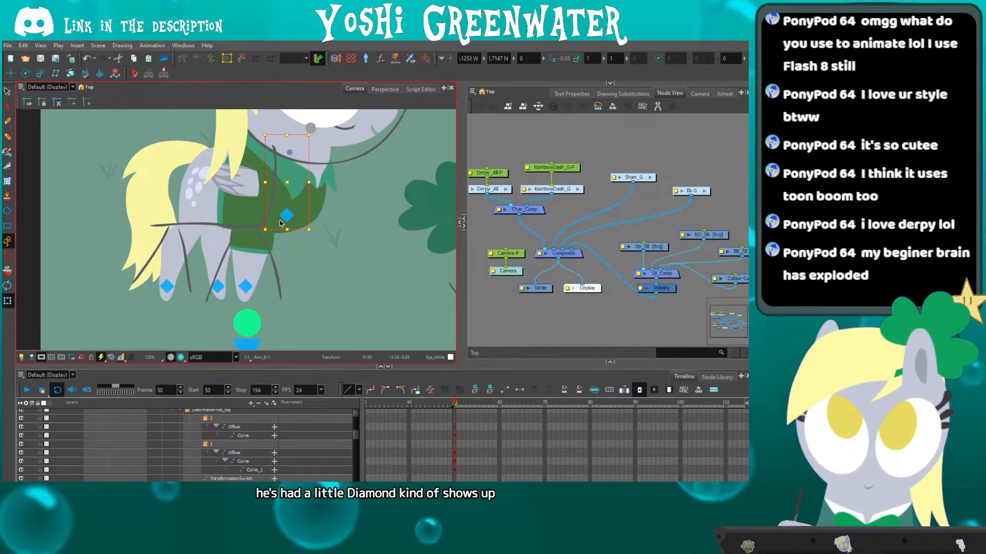
scroll(280, 223, up, 3)
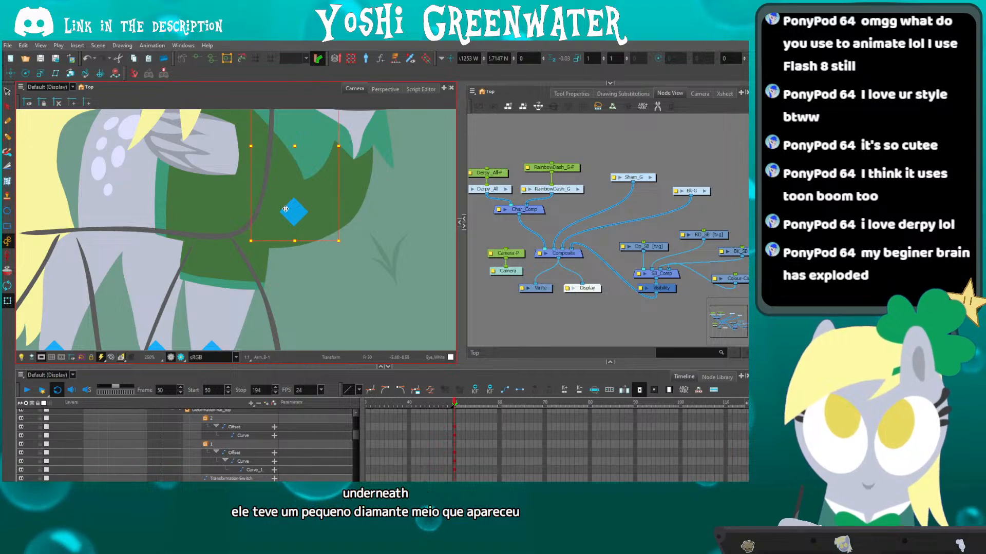
scroll(280, 230, down, 1)
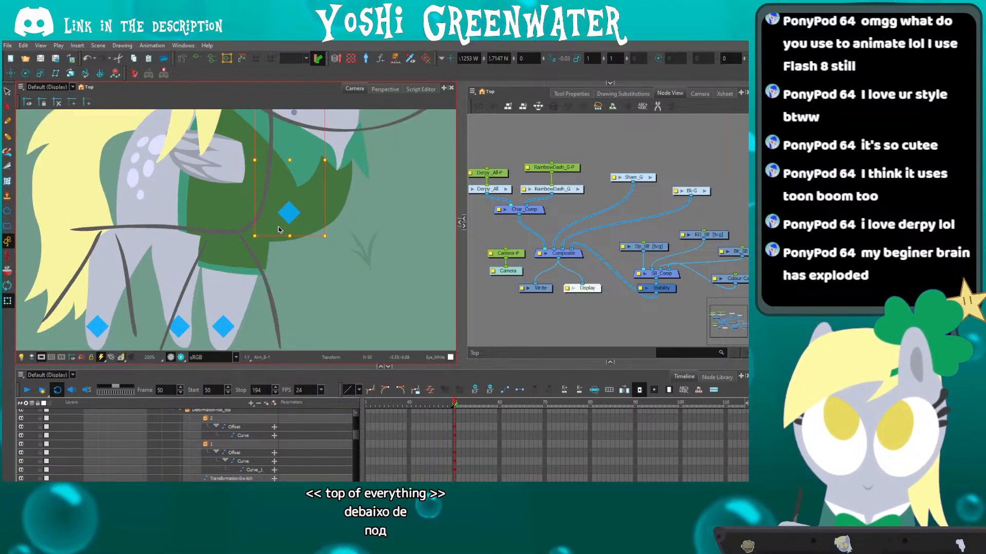
key(r)
drag(262, 308, 256, 263)
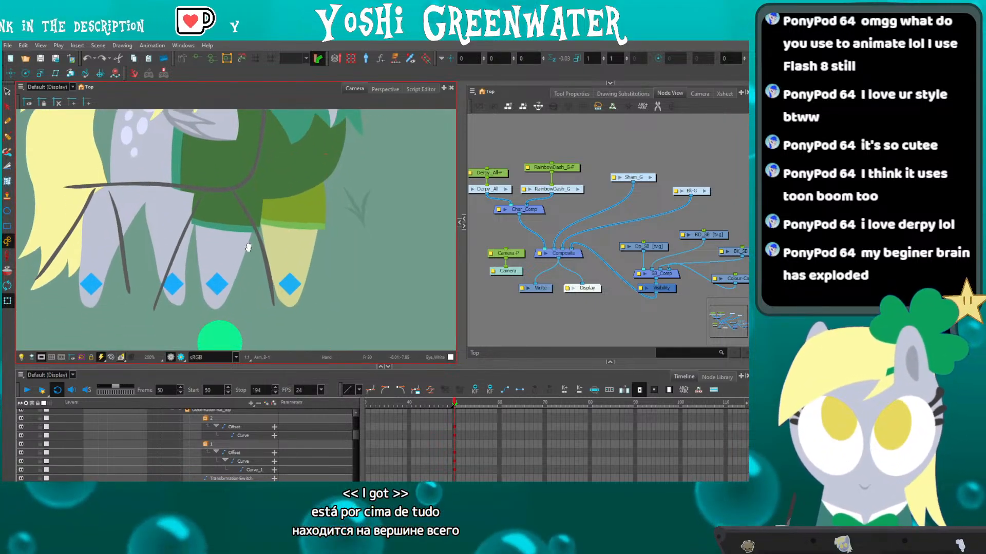
Bring the front leg's nodes into view in the BodyG group and move OGL-Controller_1 and the Arm_B-P peg slightly apart.
key(o)
drag(504, 277, 522, 222)
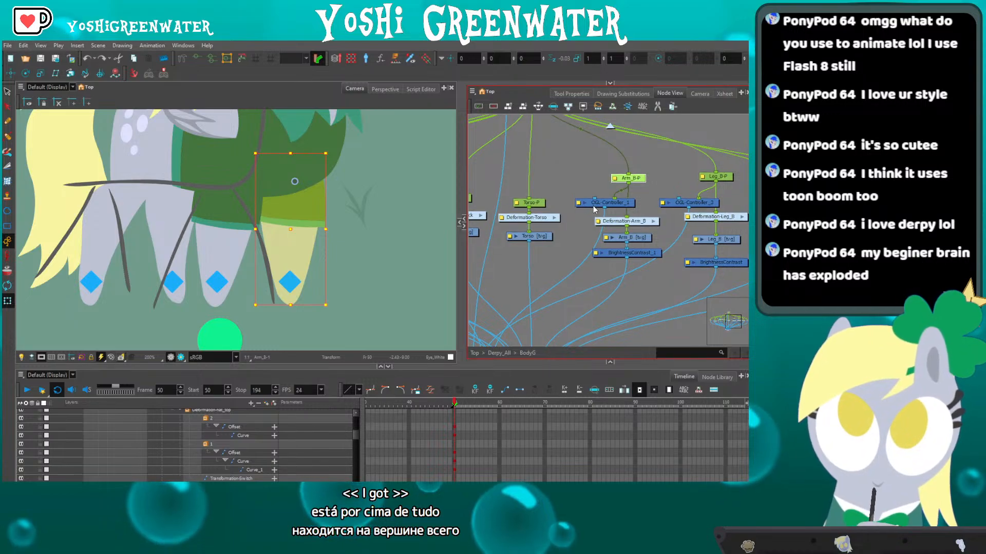
drag(591, 205, 581, 200)
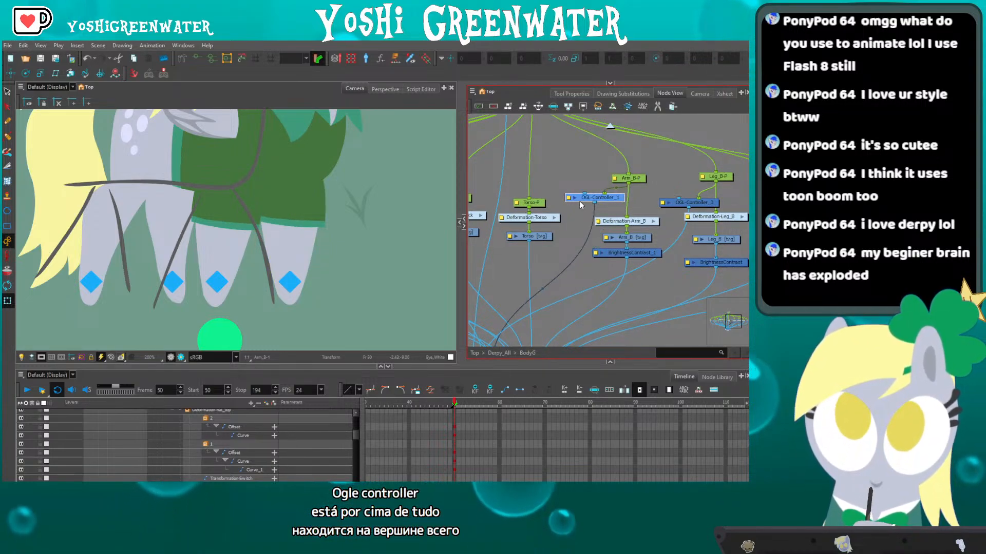
click(636, 179)
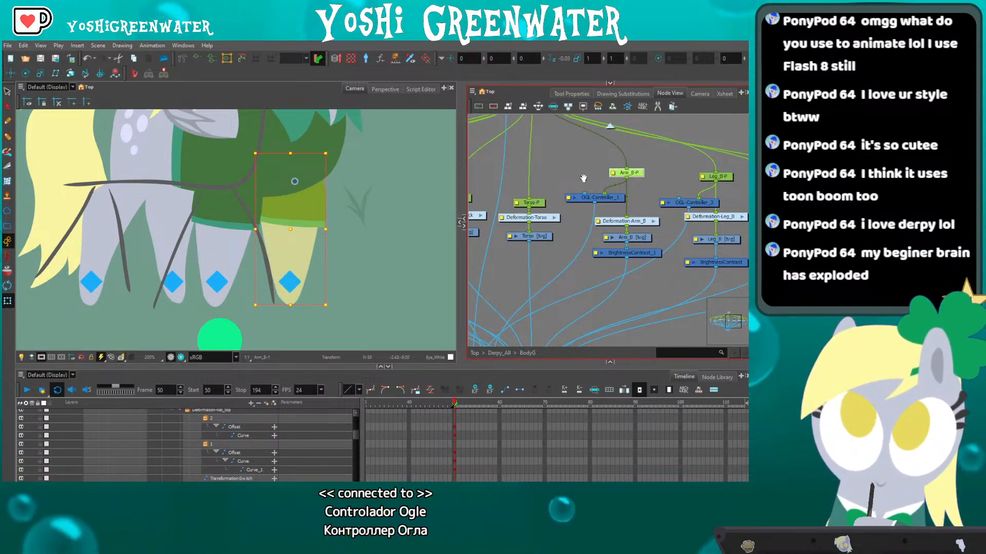
drag(583, 178, 555, 194)
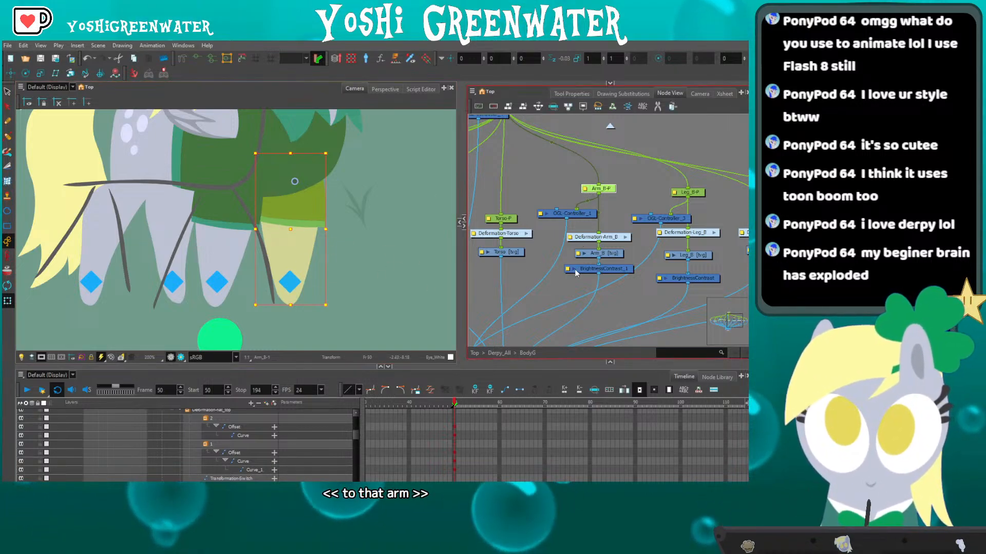
Select the front leg drawing on the pony, examine its Arm_B node beneath the peg and controller, and deselect it.
click(306, 246)
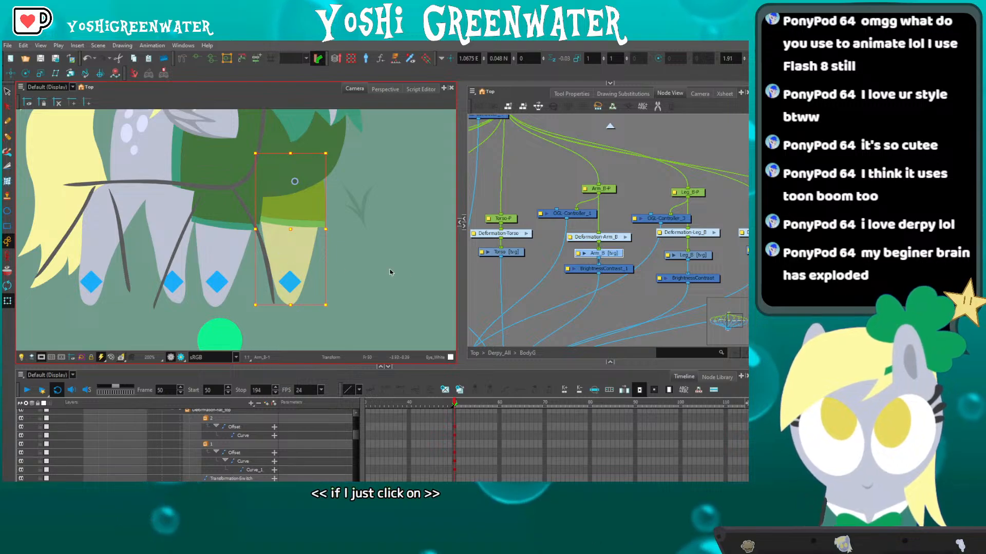
scroll(590, 258, up, 4)
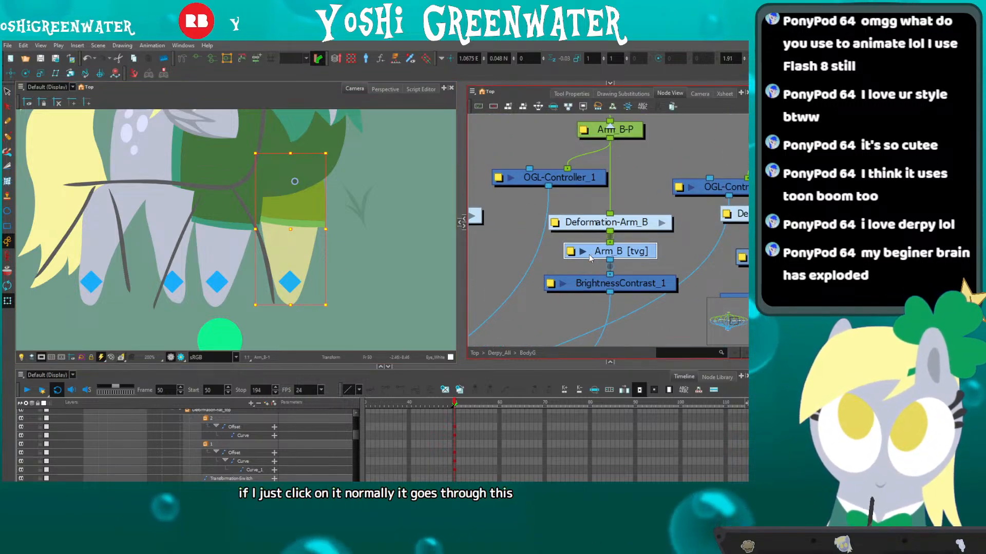
scroll(591, 258, down, 2)
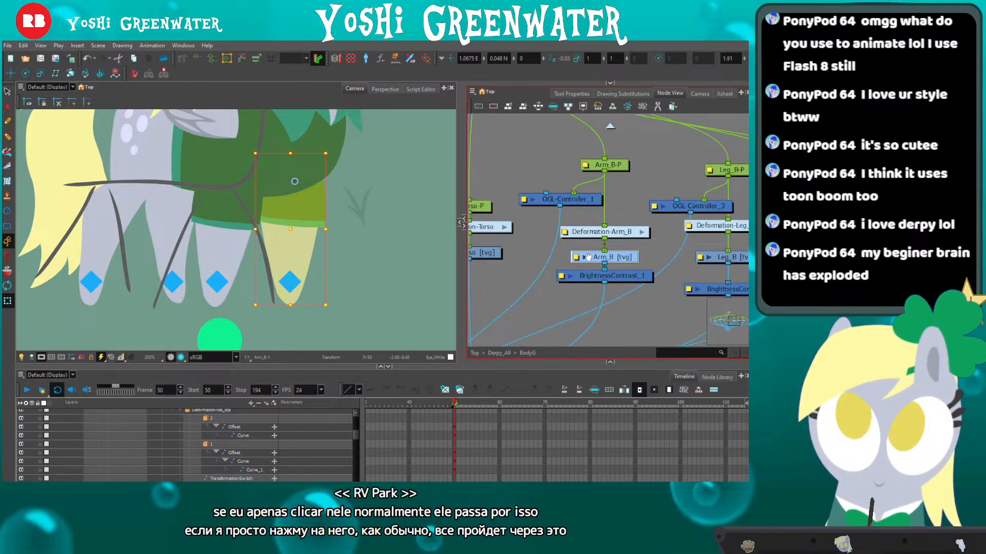
drag(589, 257, 588, 265)
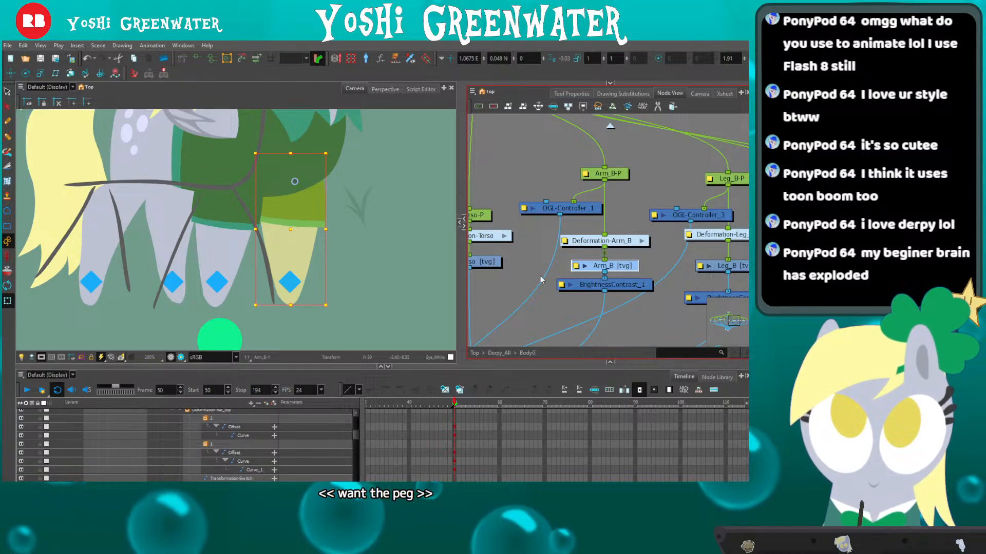
key(Escape)
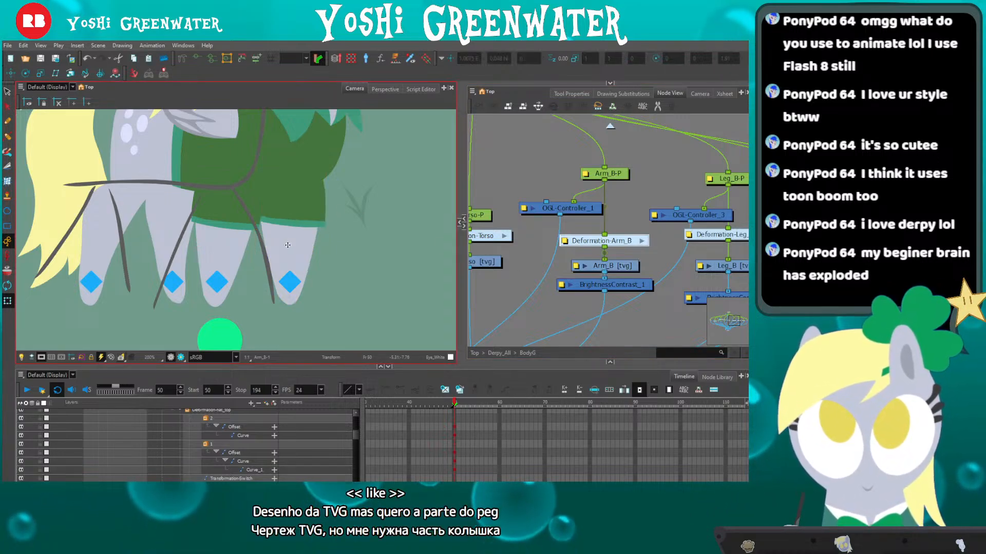
Select the front leg by its Arm_B-P peg, raise it over the sweater to the pony's chin, and deselect it.
click(288, 225)
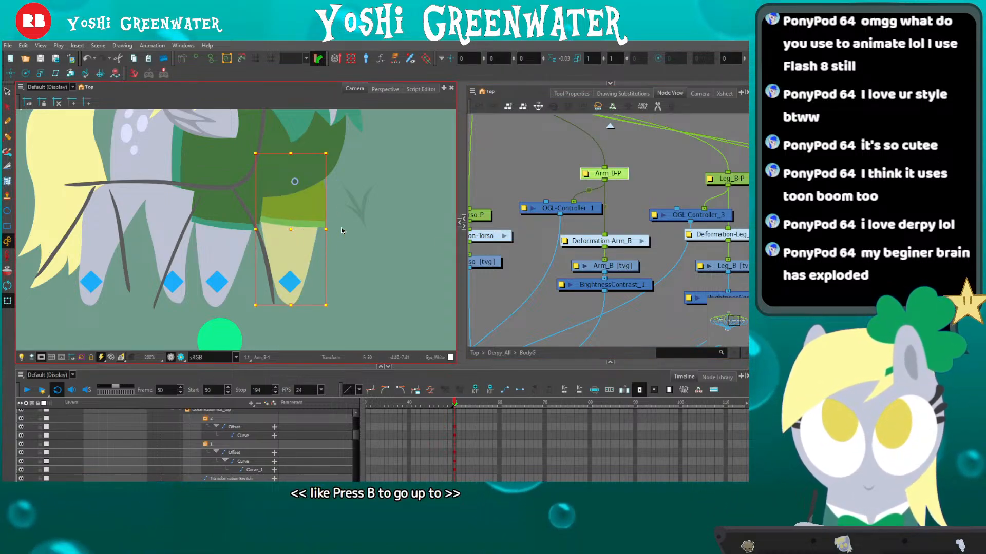
drag(555, 239, 607, 228)
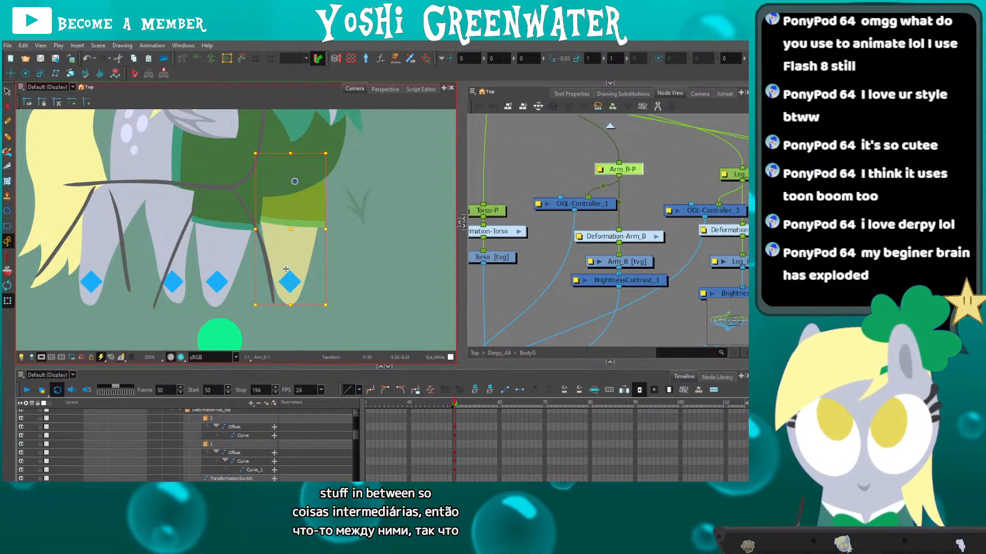
scroll(280, 269, down, 2)
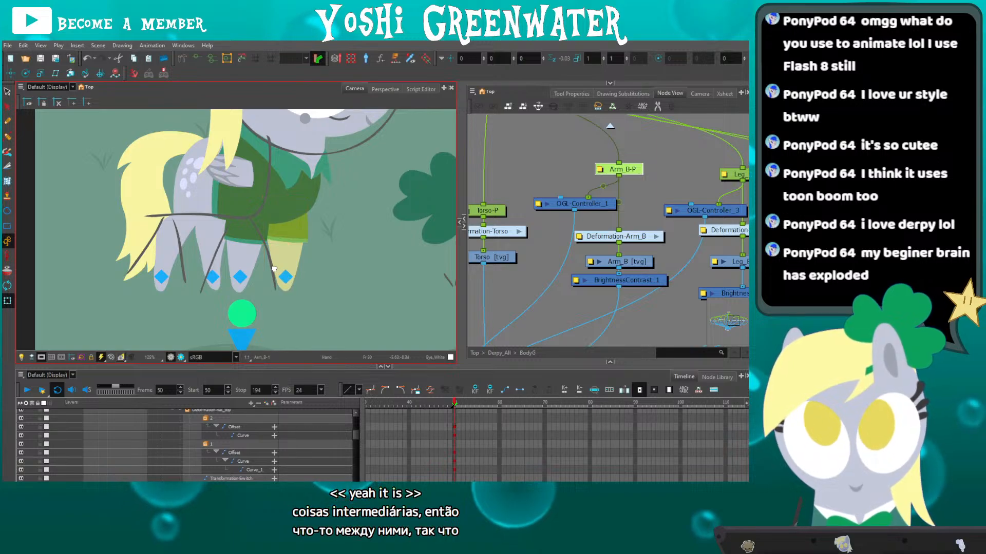
click(313, 313)
drag(274, 269, 300, 226)
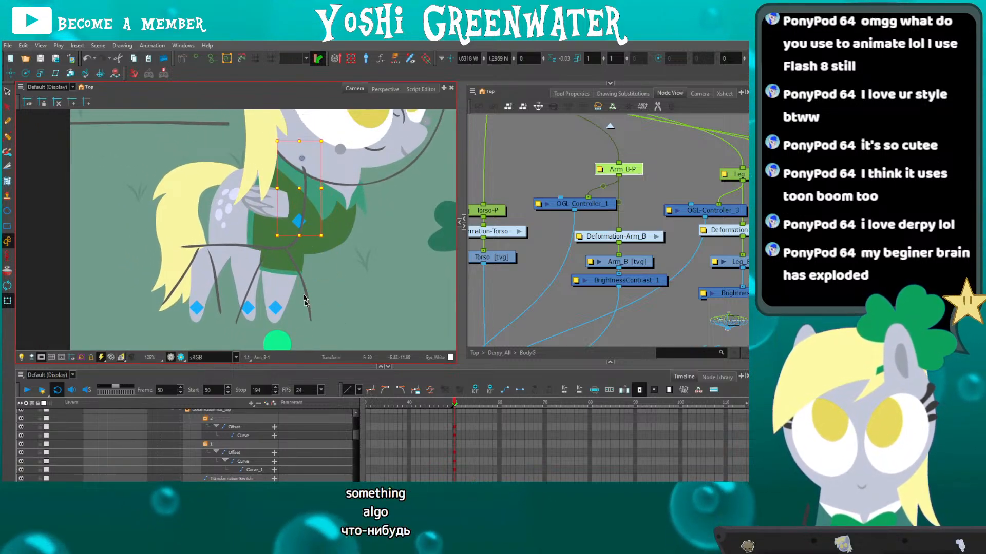
click(531, 283)
Select the Arm_B-P peg in the BodyG node network, compare it with the raised leg, and return the leg to the ground.
scroll(516, 279, down, 5)
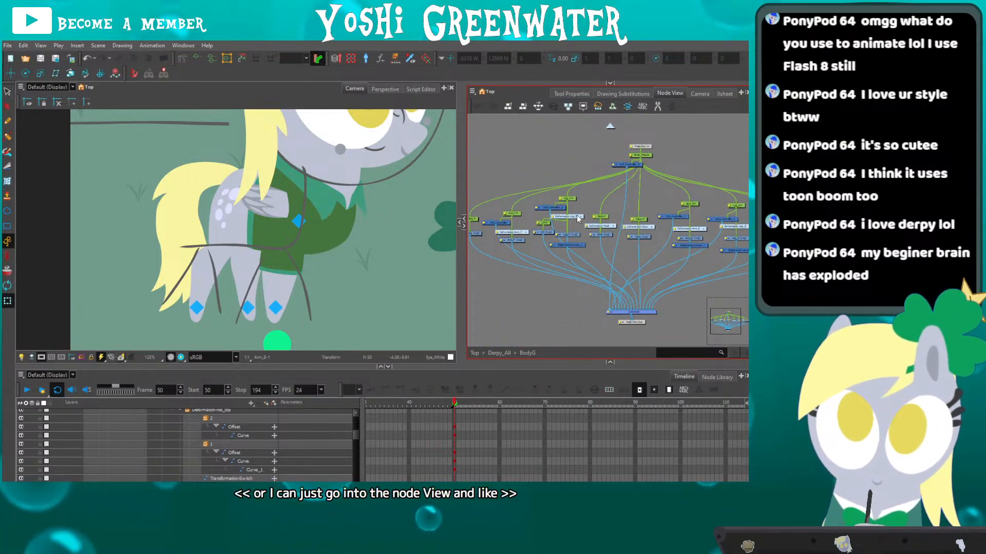
scroll(666, 230, up, 6)
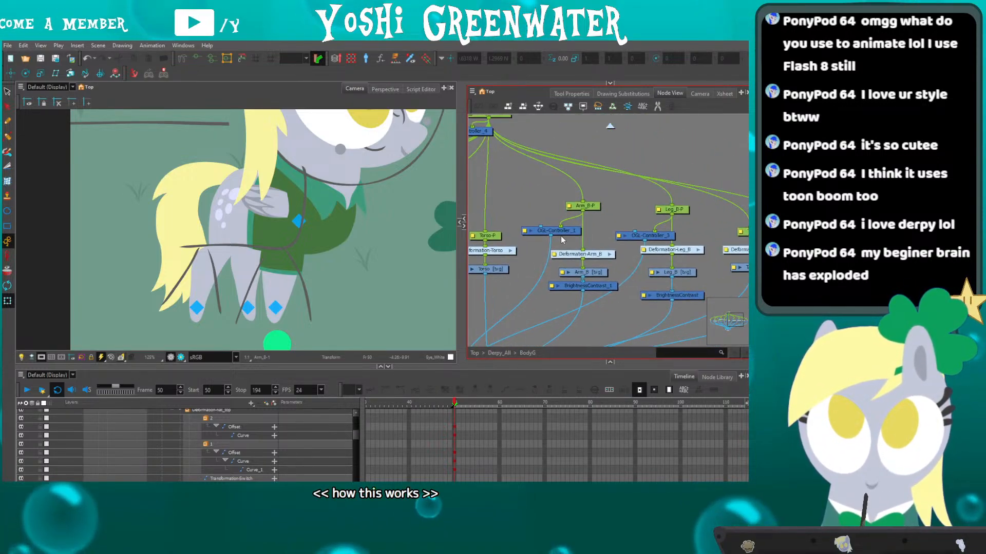
click(594, 197)
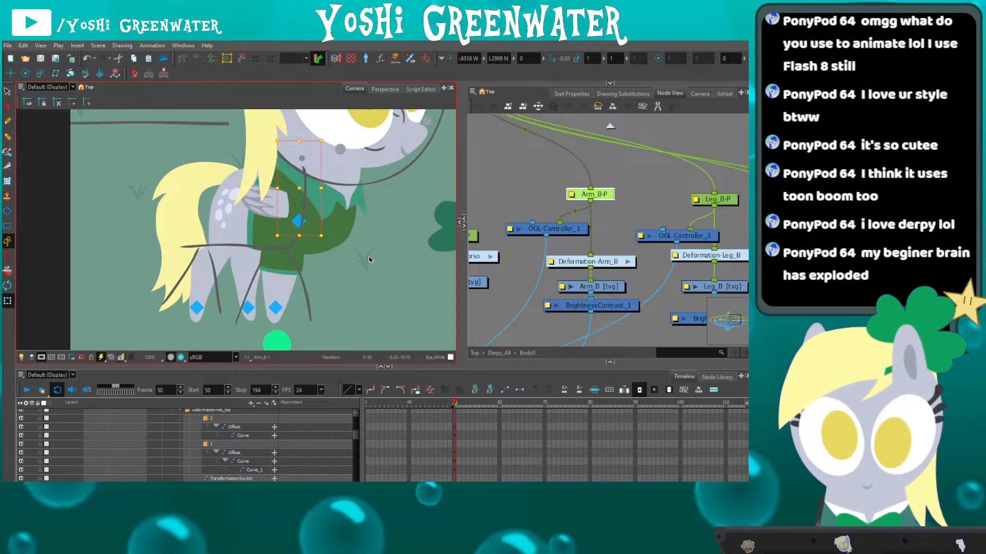
scroll(575, 254, down, 1)
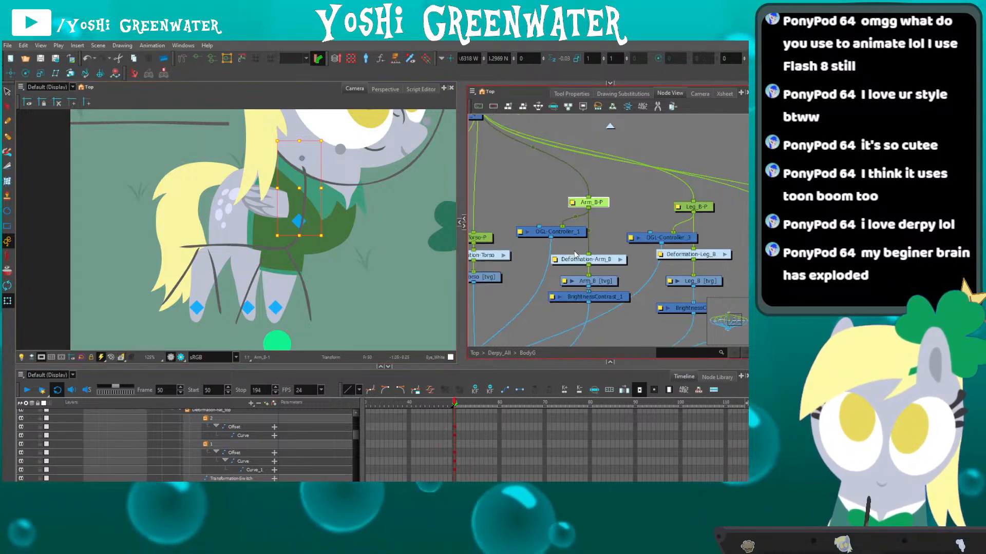
scroll(575, 254, down, 3)
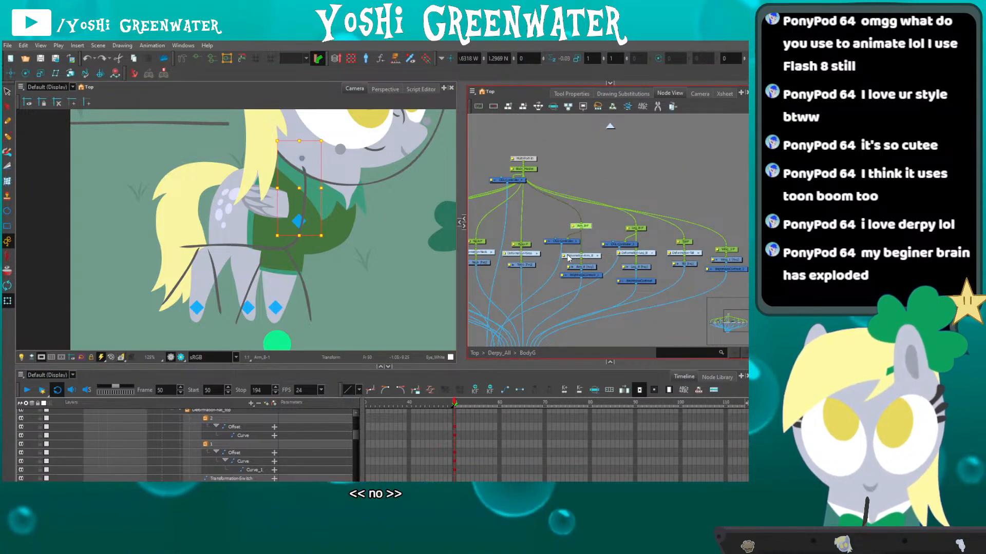
click(565, 257)
scroll(560, 245, up, 3)
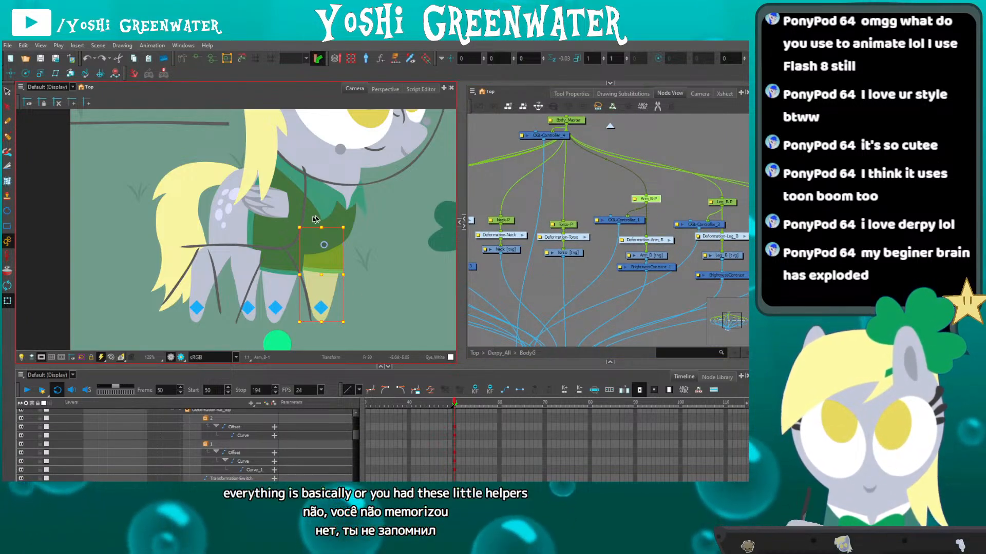
Select the wing drawing on the pony's body, examine it against the sweater, and deselect it.
click(282, 207)
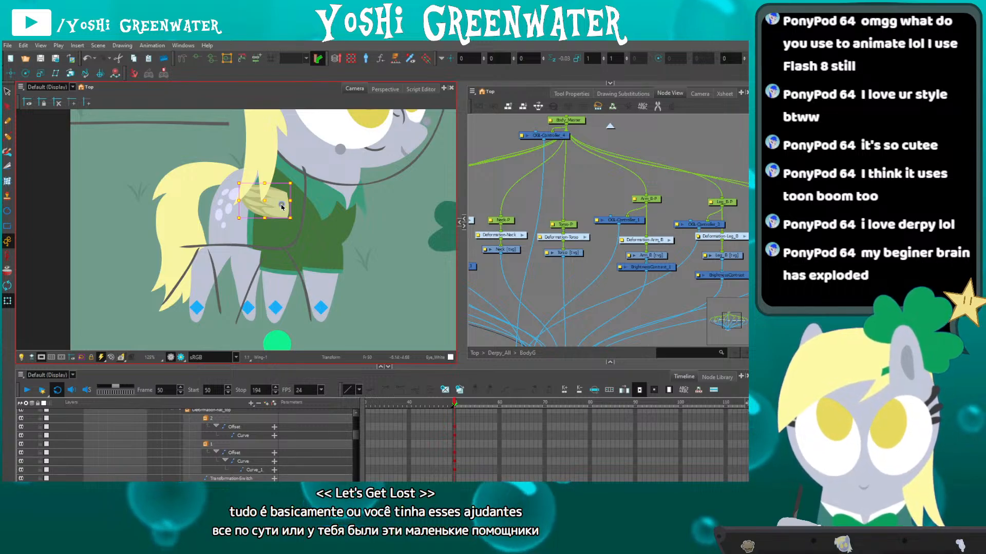
drag(231, 205, 214, 239)
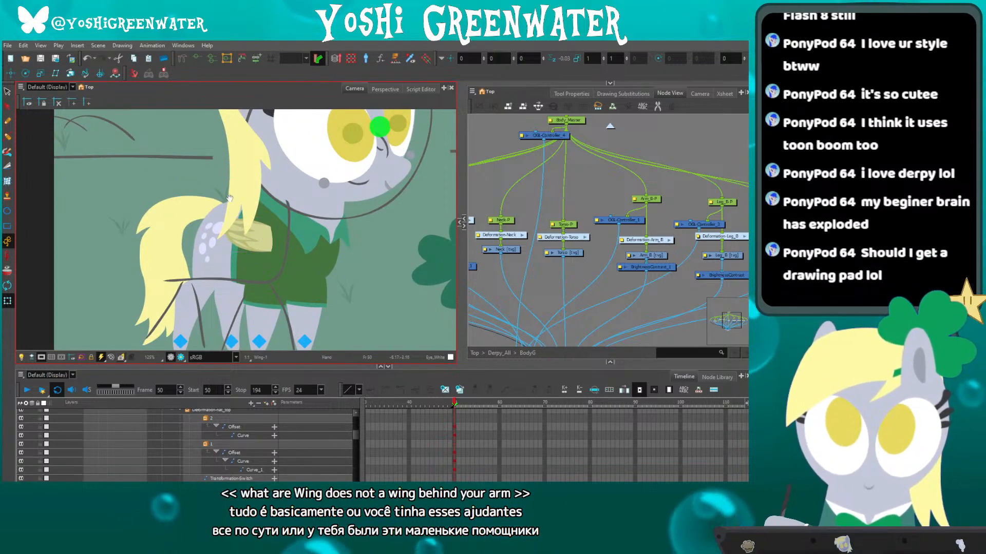
drag(228, 182, 243, 179)
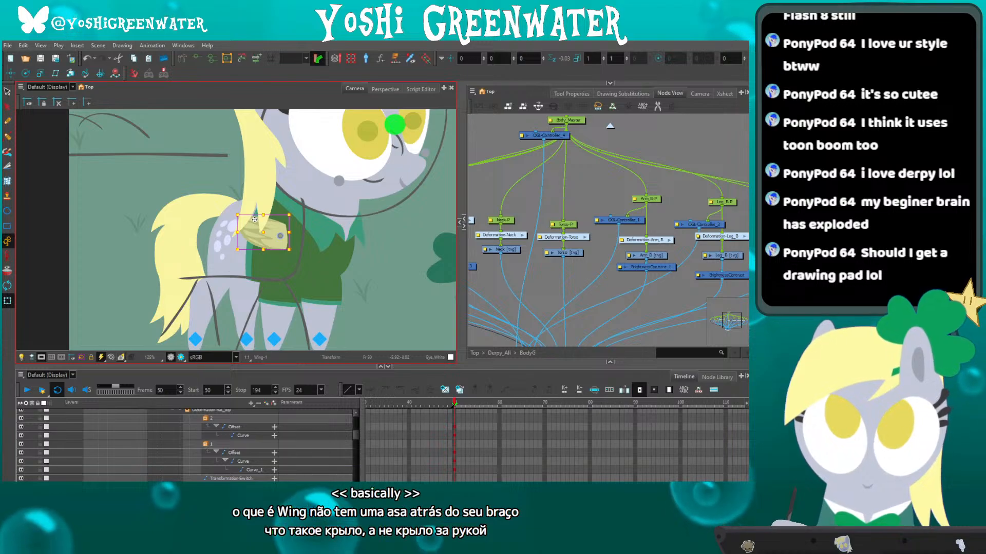
key(XF86AudioLowerVolume)
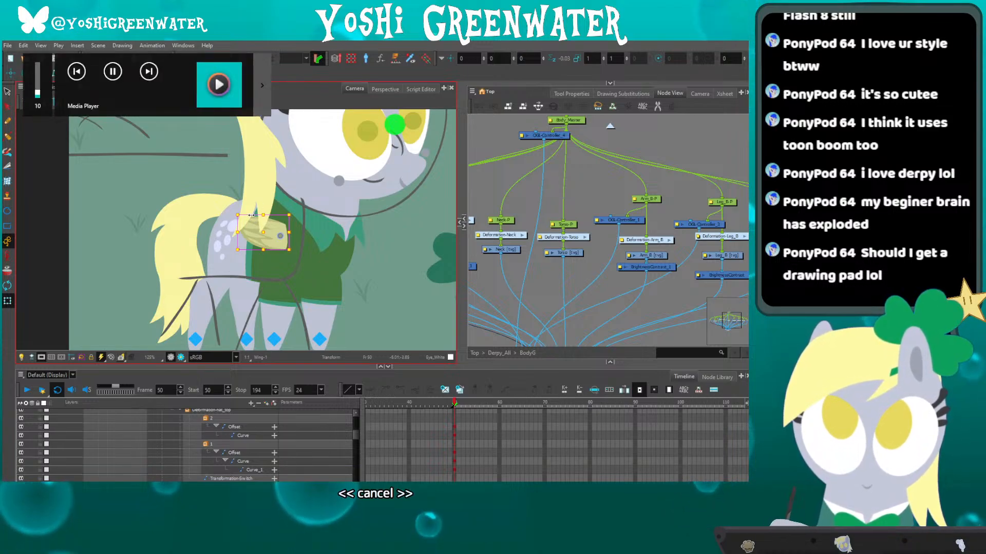
drag(242, 201, 232, 218)
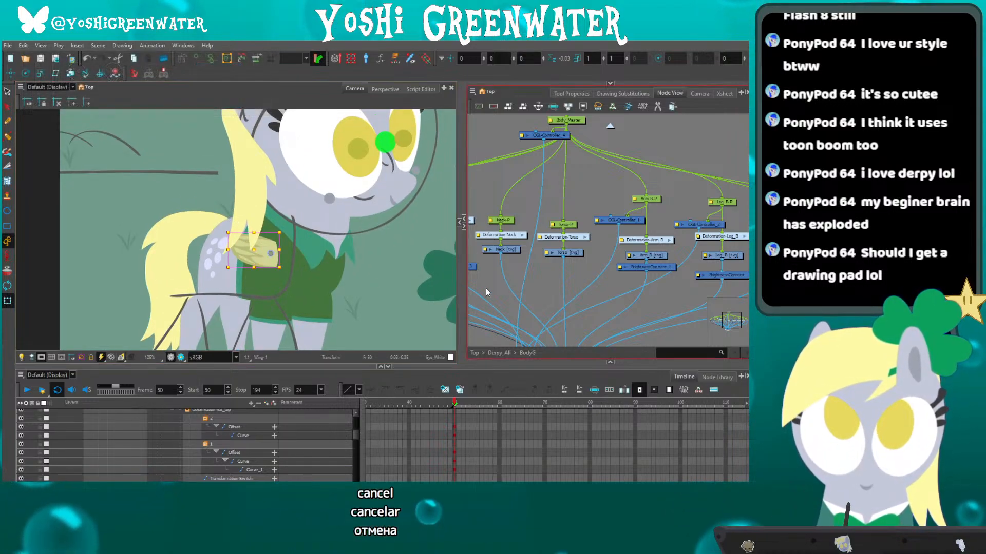
click(486, 289)
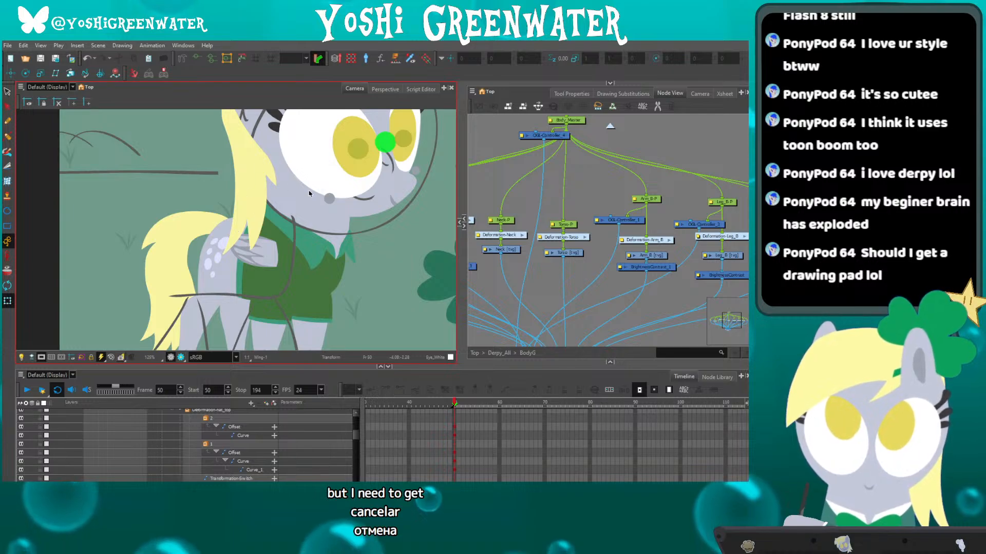
Move the second wing above the tail by its Wing_1-P peg, deselect it, and undo back to the earlier state.
drag(560, 259, 366, 229)
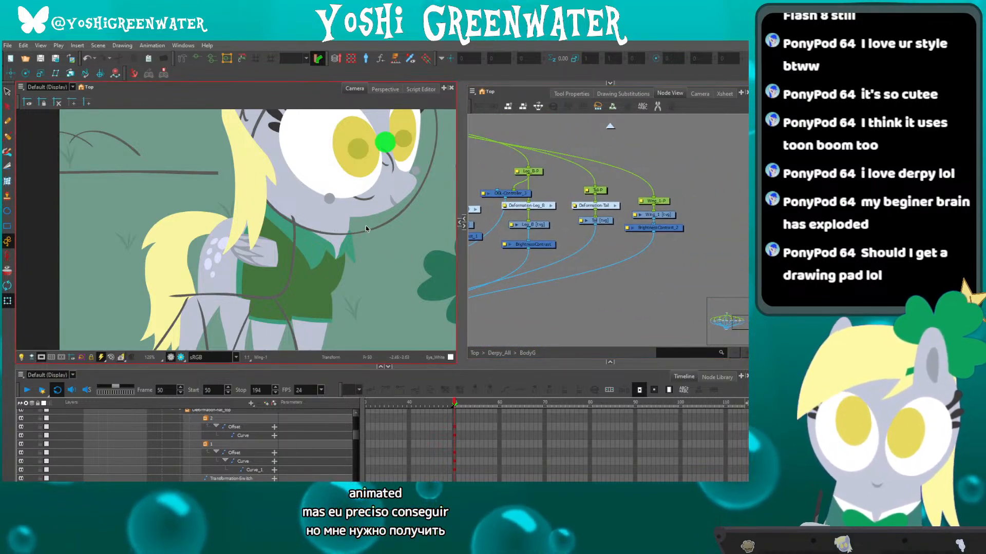
scroll(652, 207, up, 3)
click(649, 196)
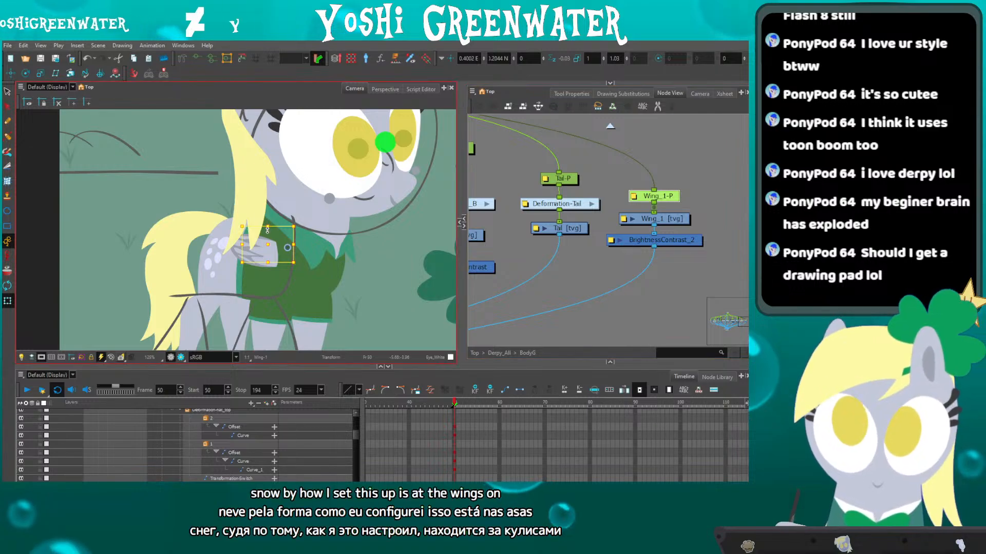
drag(267, 231, 185, 185)
click(151, 201)
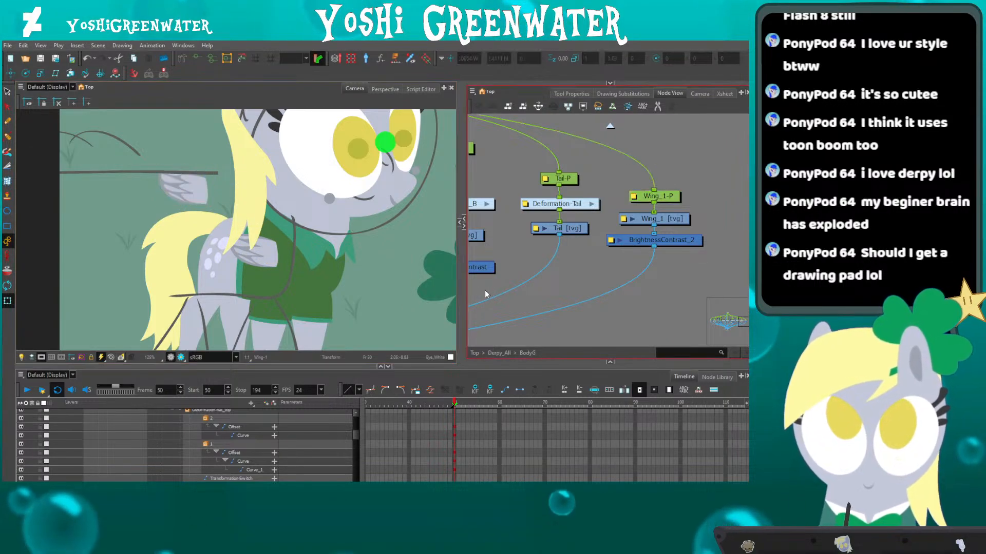
key(ctrl+z)
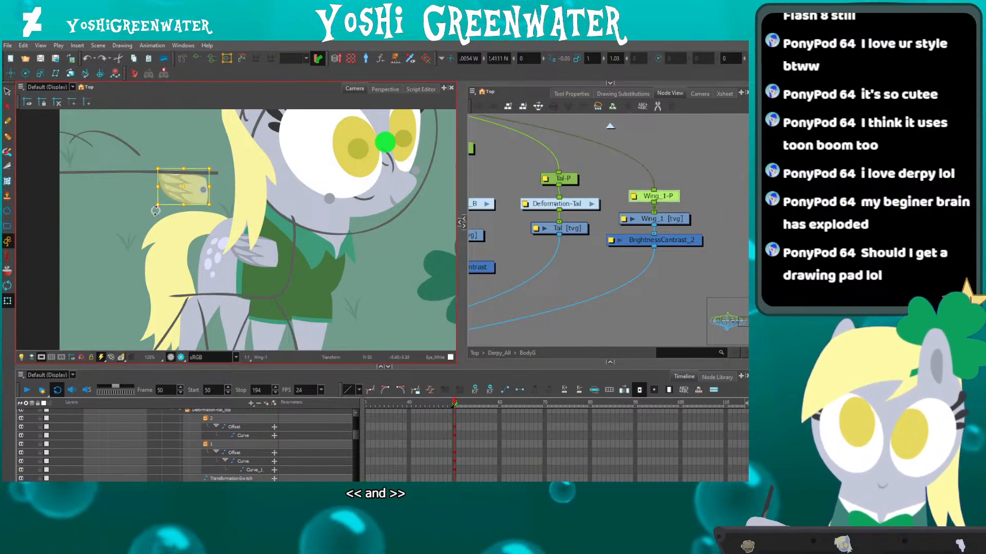
Swap the selected wing drawing for the raised Wing-2 pose and shift the second wing behind the tail with its Wing_1-P peg.
click(254, 259)
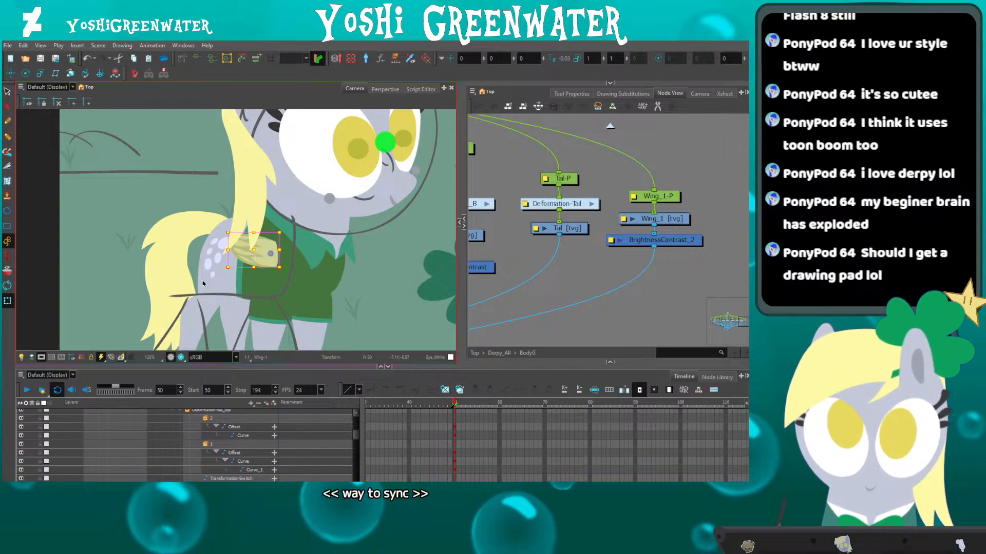
key(bracketright)
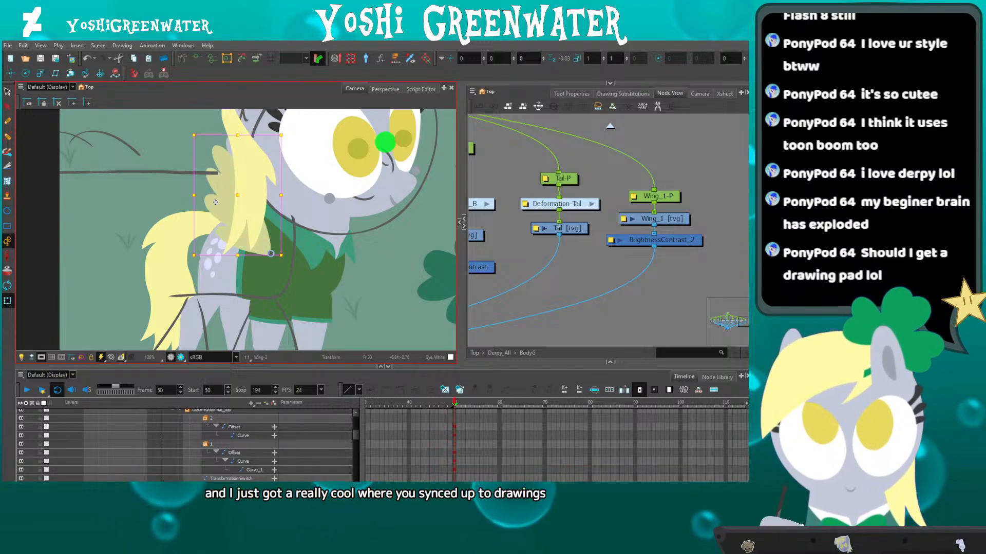
click(268, 140)
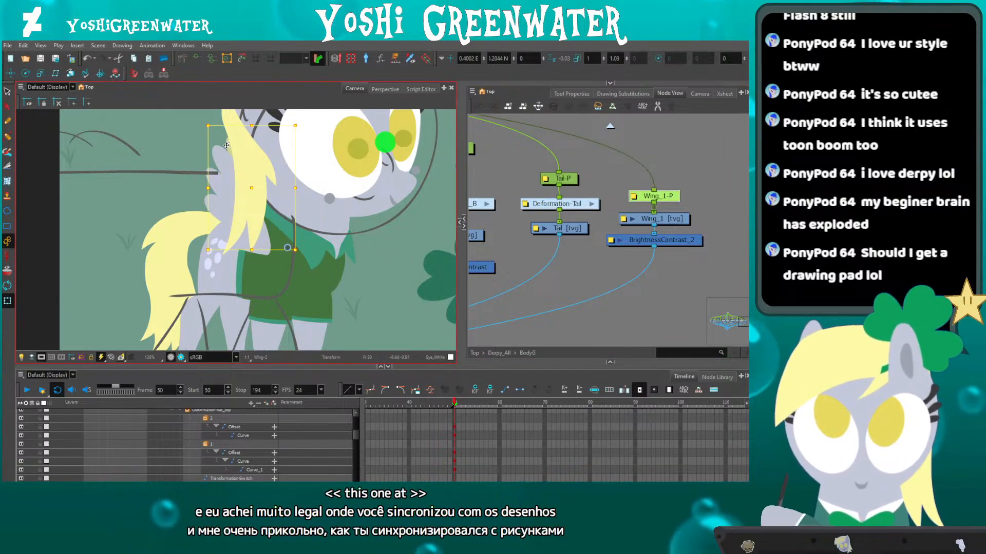
drag(226, 146, 140, 146)
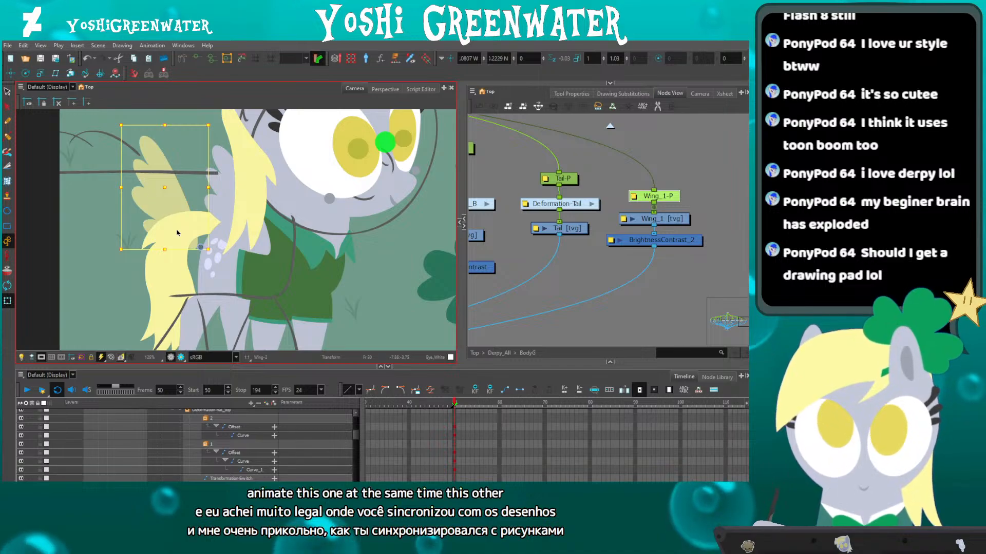
Select the Wing_1 drawing and cycle its substitutions forward and back to demonstrate both wings flapping in sync.
click(141, 212)
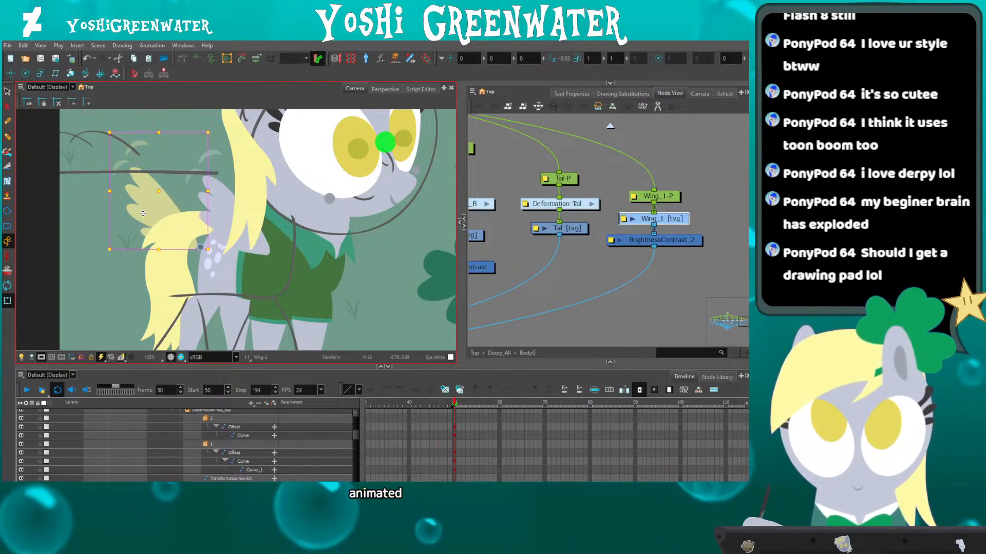
key(bracketright)
key(bracketright)
key(bracketright)
key(bracketright)
key(bracketright)
key(bracketright)
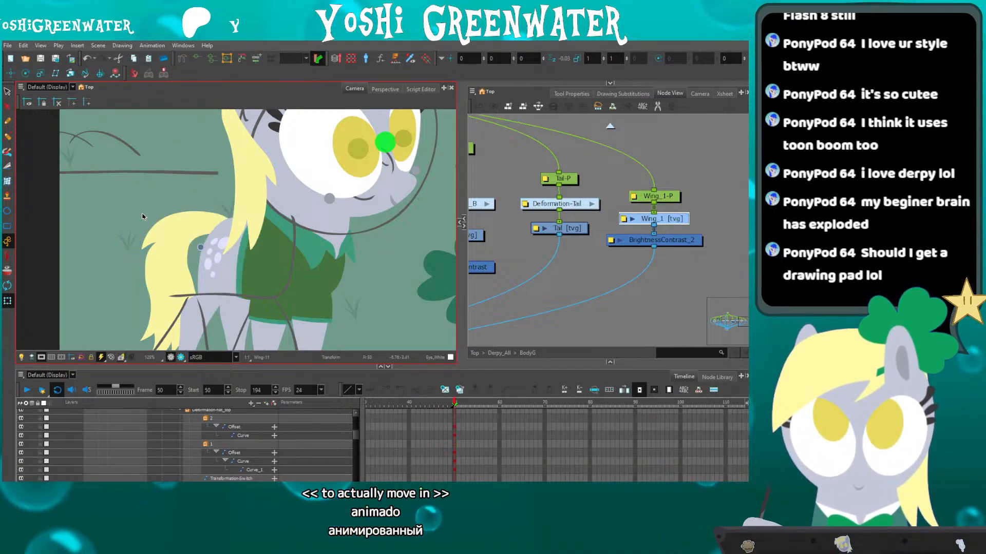
key(bracketleft)
key(bracketleft)
key(bracketleft)
key(bracketleft)
key(bracketleft)
key(bracketleft)
key(bracketleft)
key(bracketleft)
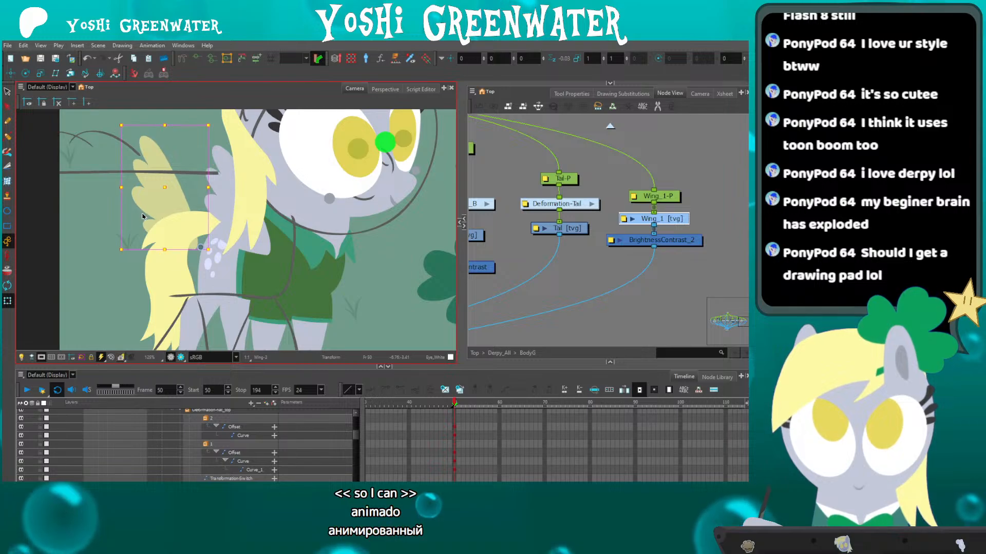
key(bracketright)
key(bracketright)
key(bracketright)
key(bracketright)
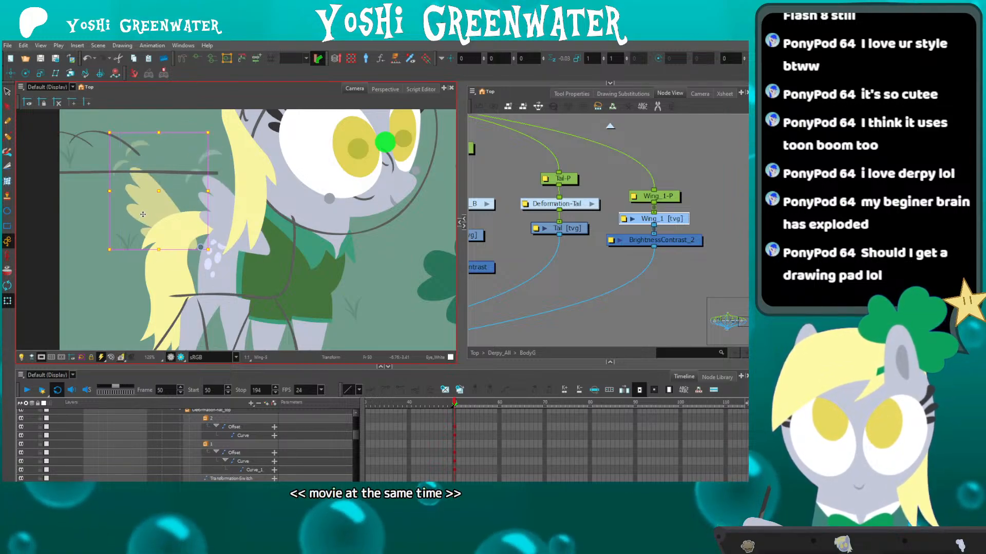
key(bracketleft)
key(bracketleft)
key(bracketleft)
key(bracketleft)
key(bracketleft)
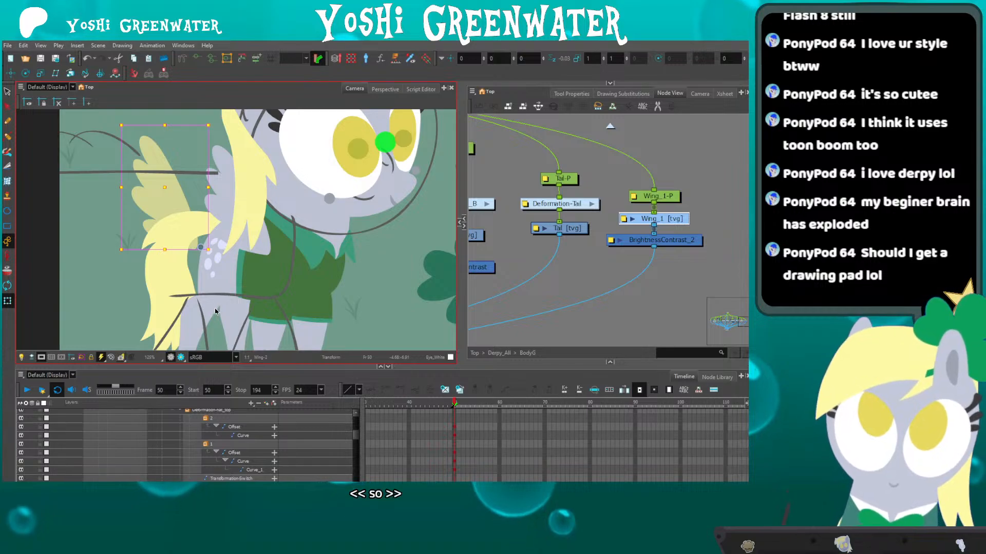
key(bracketright)
key(bracketright)
key(bracketright)
key(bracketright)
key(bracketright)
key(bracketleft)
key(bracketleft)
key(bracketleft)
key(bracketleft)
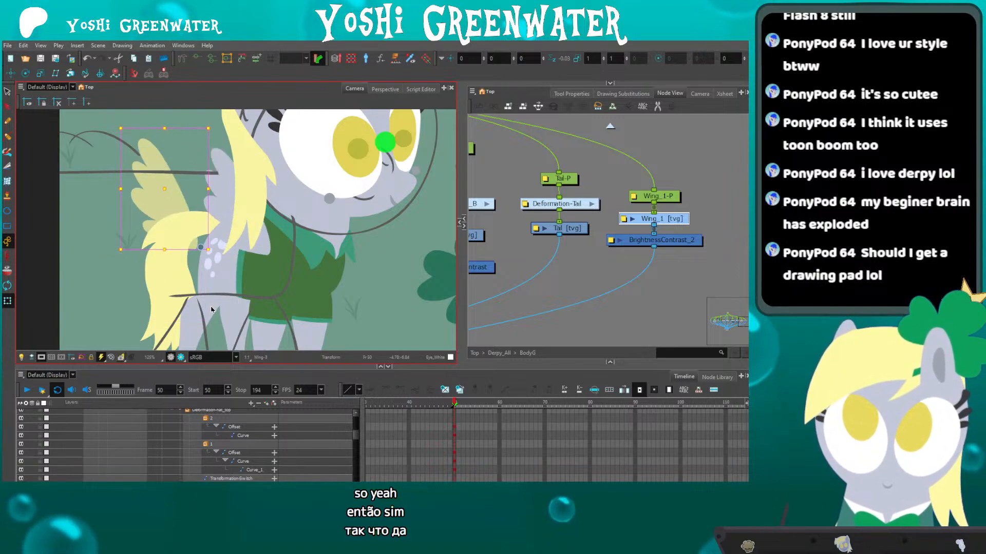
key(bracketright)
key(bracketright)
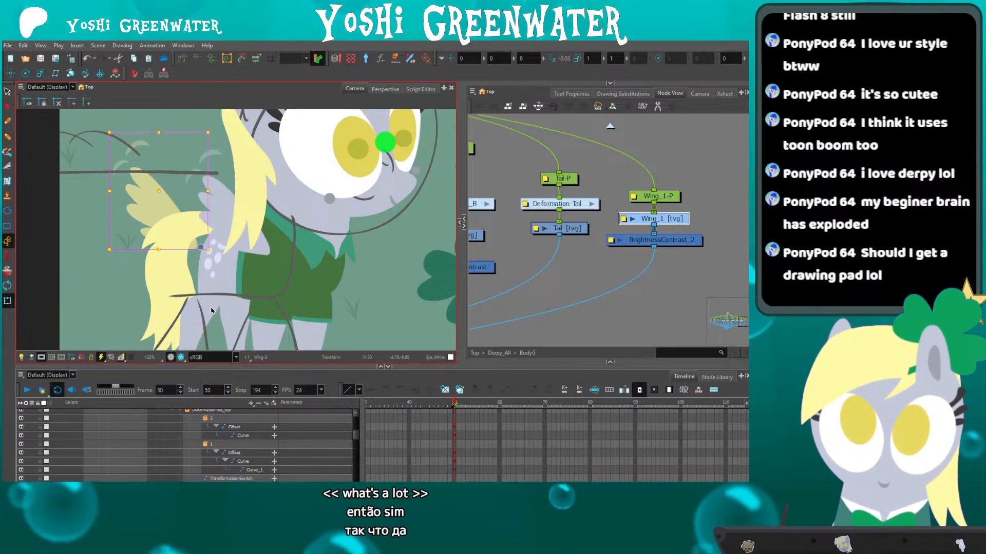
key(bracketright)
key(bracketright)
key(bracketright)
key(bracketright)
key(bracketright)
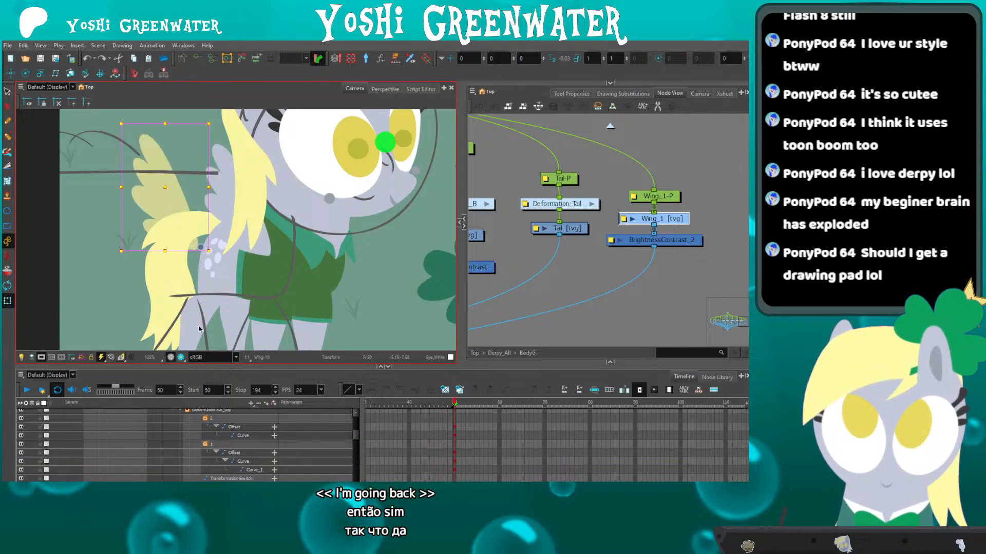
Step the wing drawings back to the folded Wing-1 pose, restore the second wing's position, and deselect the wing.
key(bracketleft)
key(bracketleft)
key(bracketleft)
key(bracketleft)
key(bracketleft)
key(bracketleft)
key(bracketleft)
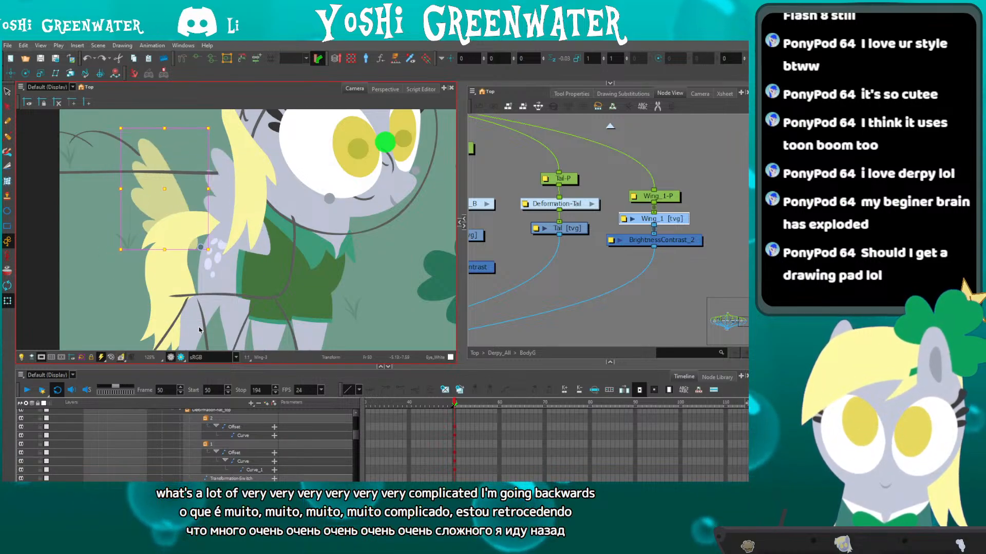
key(bracketleft)
key(bracketleft)
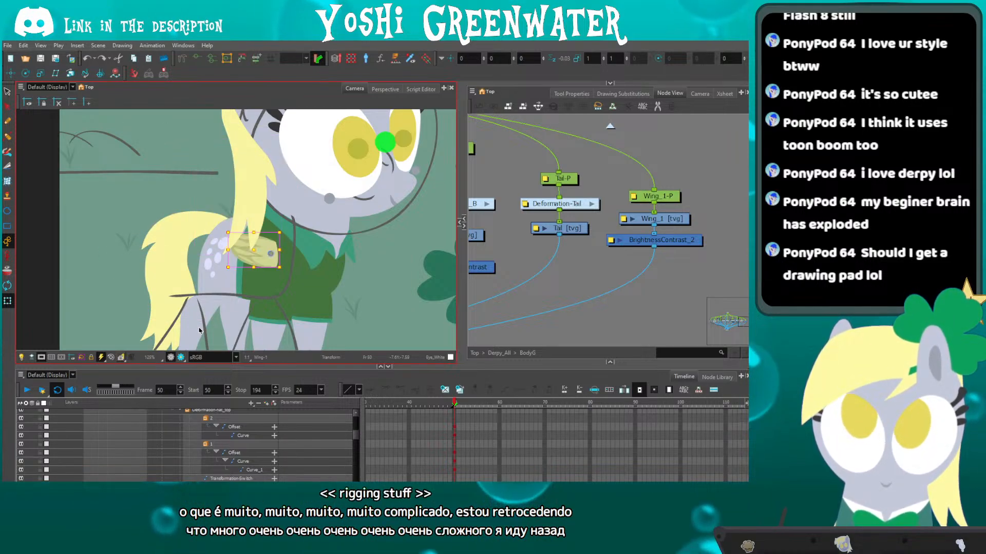
key(Escape)
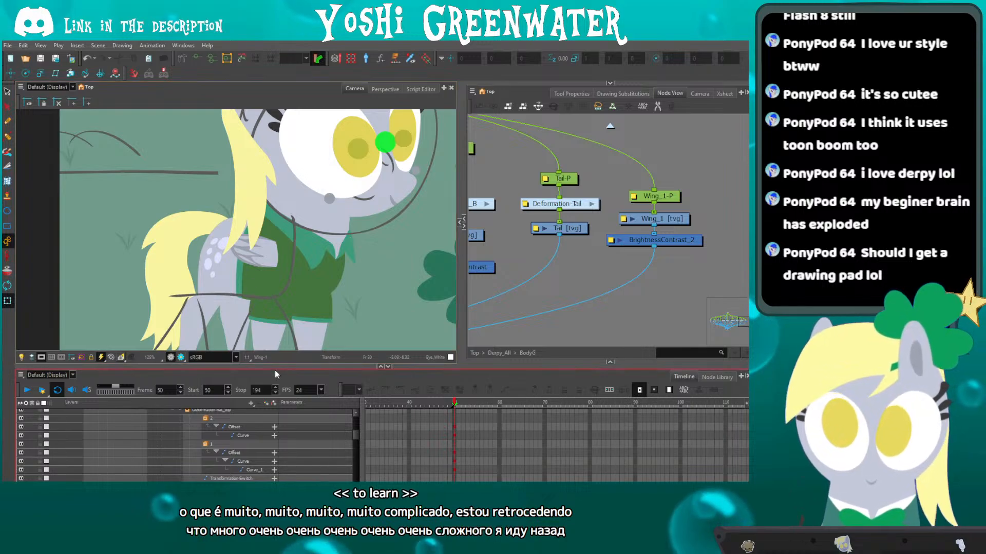
Give the camera view more height than the timeline, narrow the timeline's layer list, and fit the whole scene in the camera view.
drag(275, 368, 279, 373)
click(112, 449)
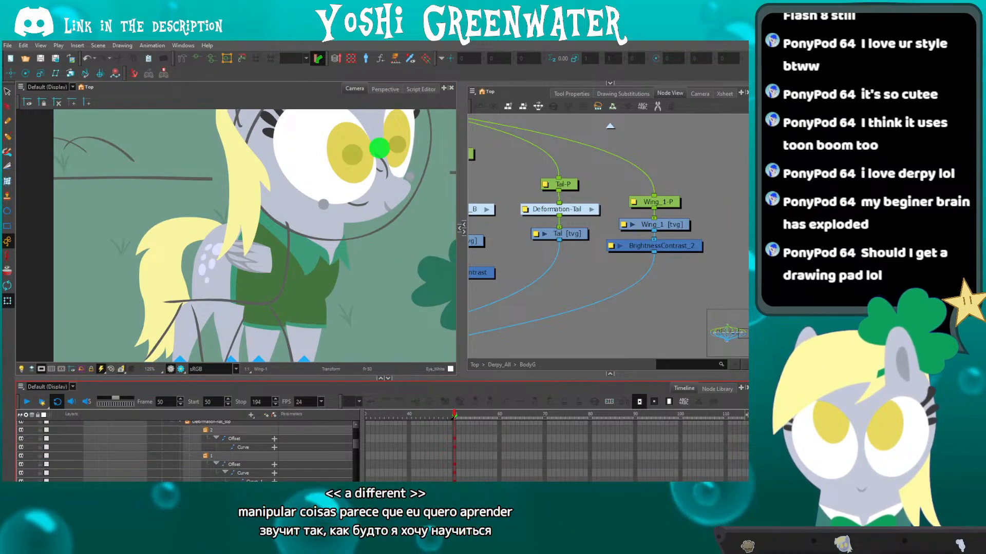
drag(362, 449, 281, 448)
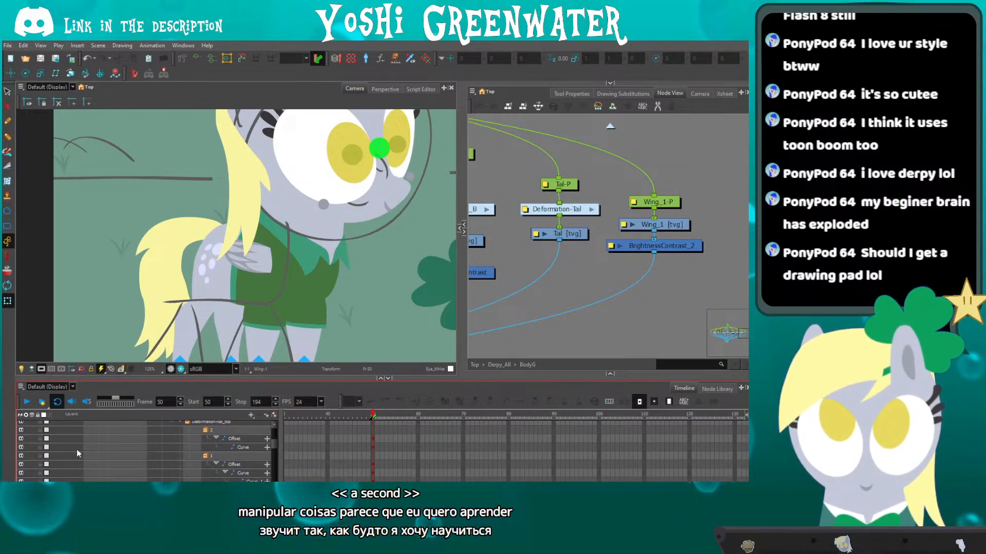
click(211, 162)
key(shift+m)
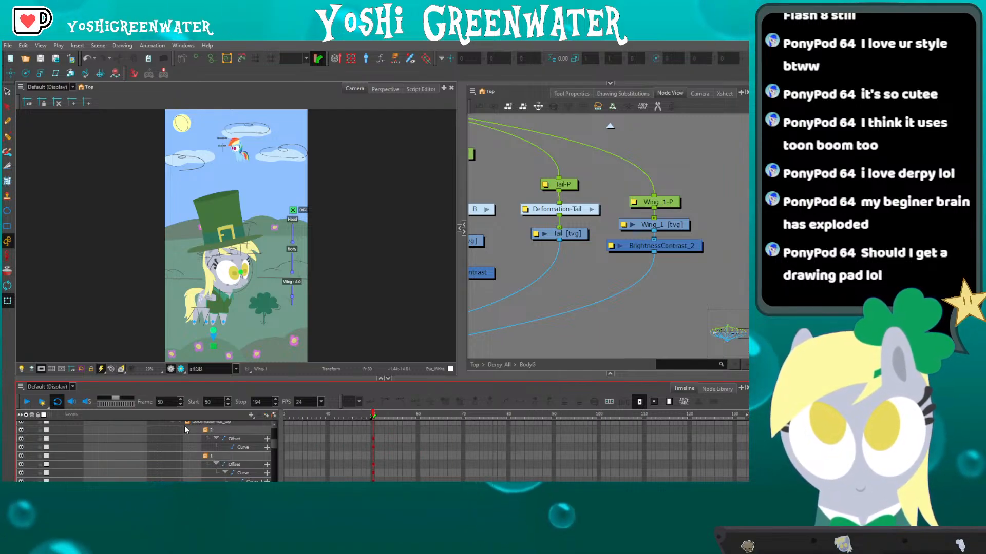
drag(279, 428, 142, 430)
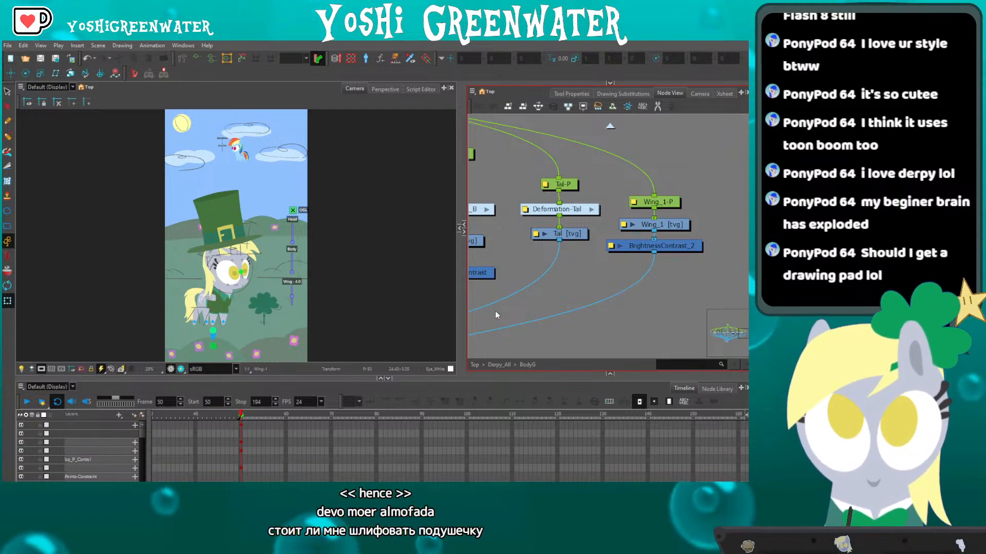
Move the Wing_1-P and Wing_1 nodes slightly higher above BrightnessContrast_2, deselect them, and give the camera view more height.
drag(660, 202, 670, 248)
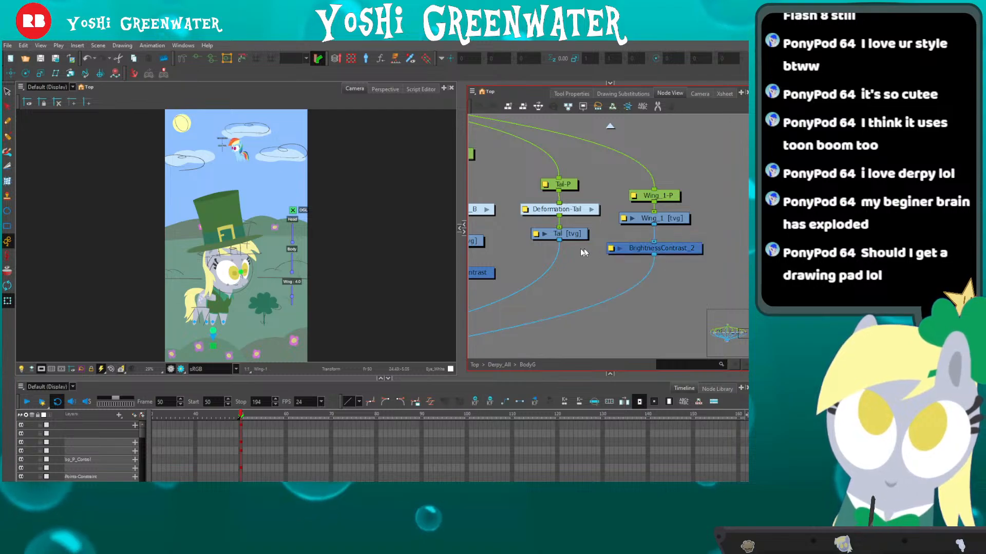
click(529, 309)
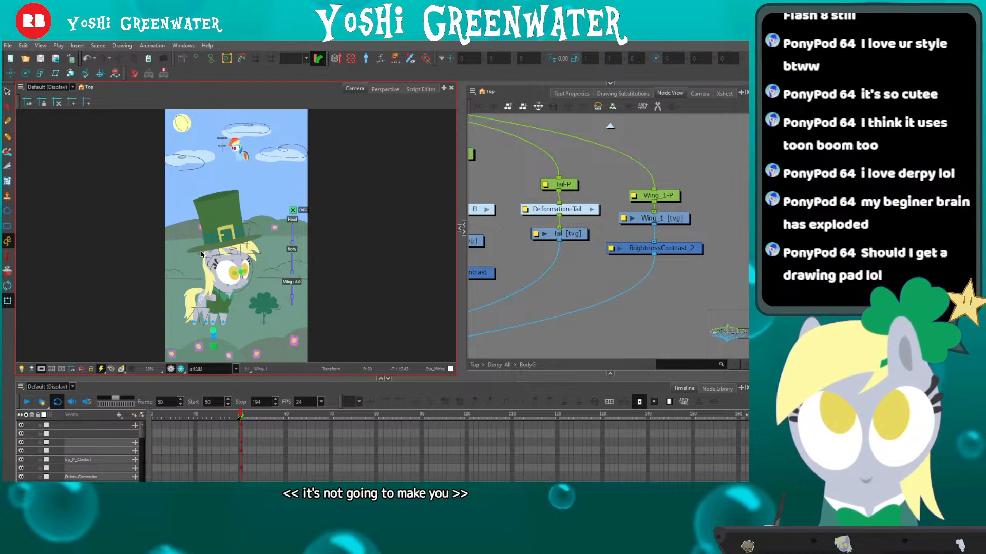
drag(238, 379, 238, 393)
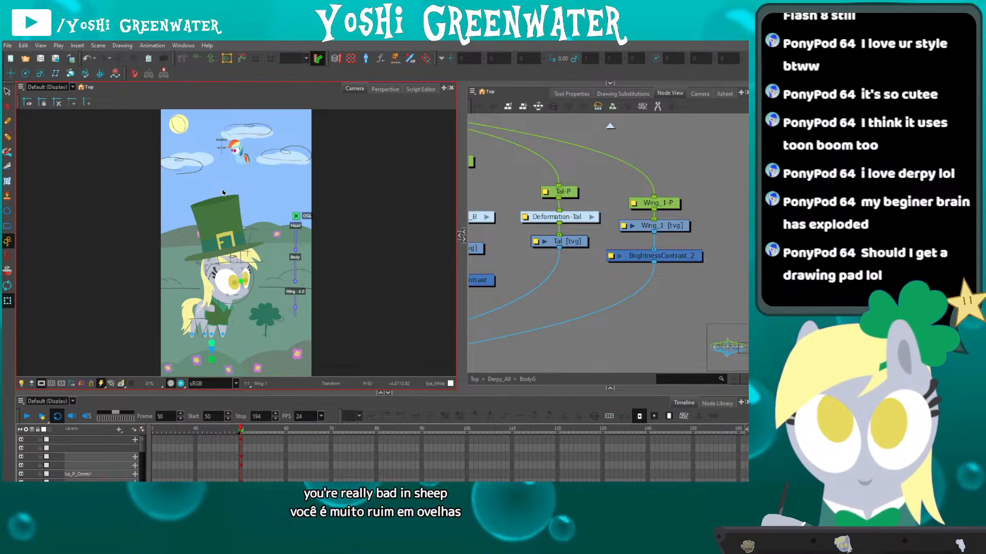
Reveal the Drawing view, paint a thin jagged white test brush stroke, undo the stroke, and hide the Drawing view again.
click(461, 240)
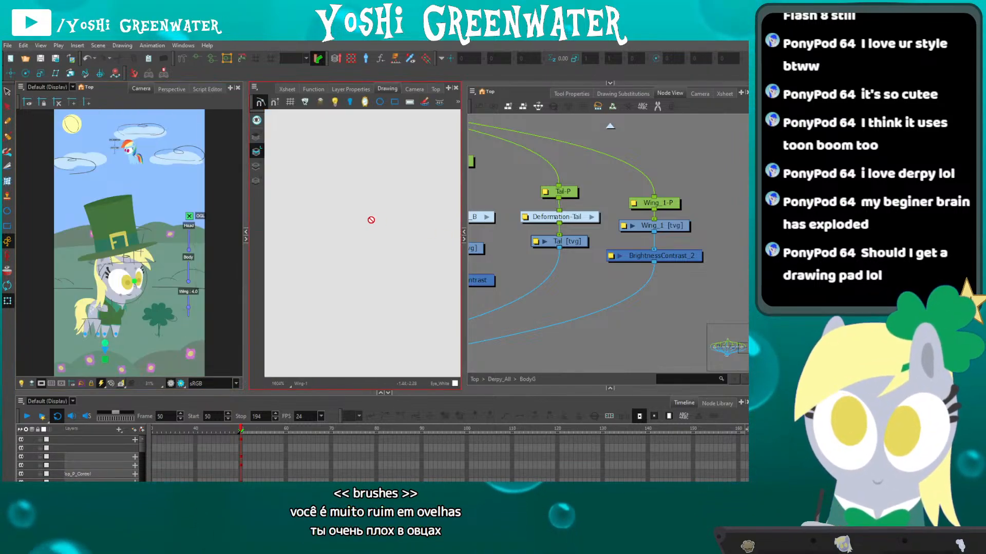
drag(336, 170, 359, 241)
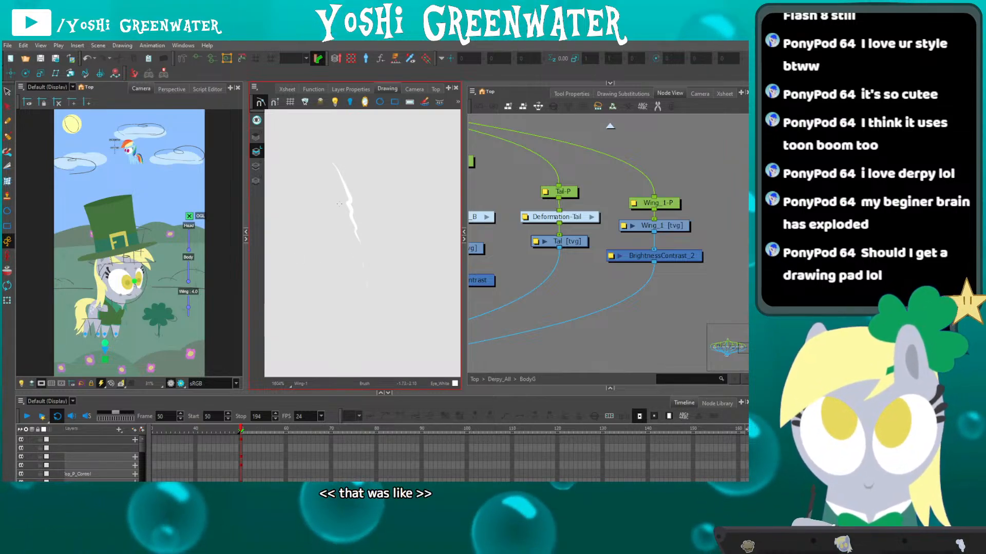
scroll(340, 205, up, 1)
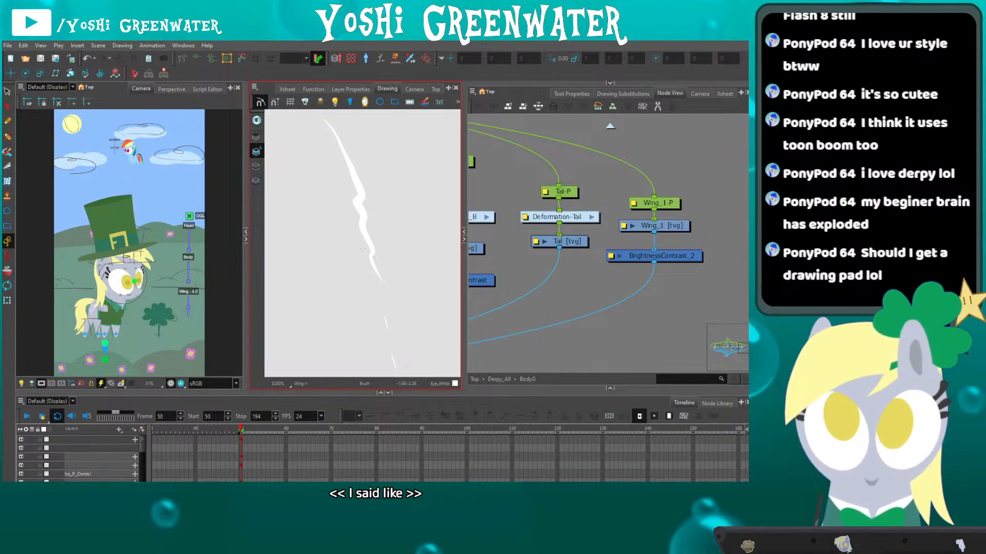
drag(359, 251, 347, 235)
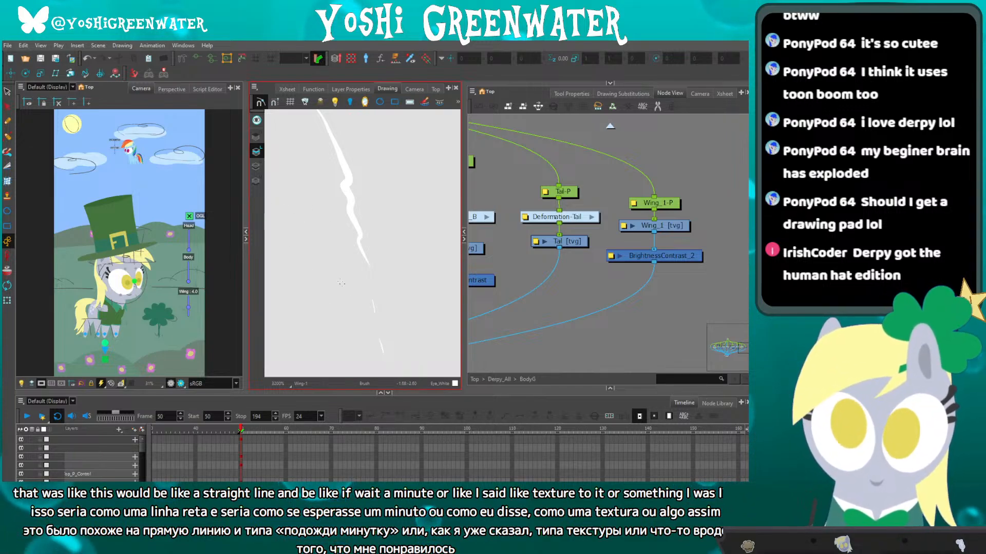
key(ctrl+z)
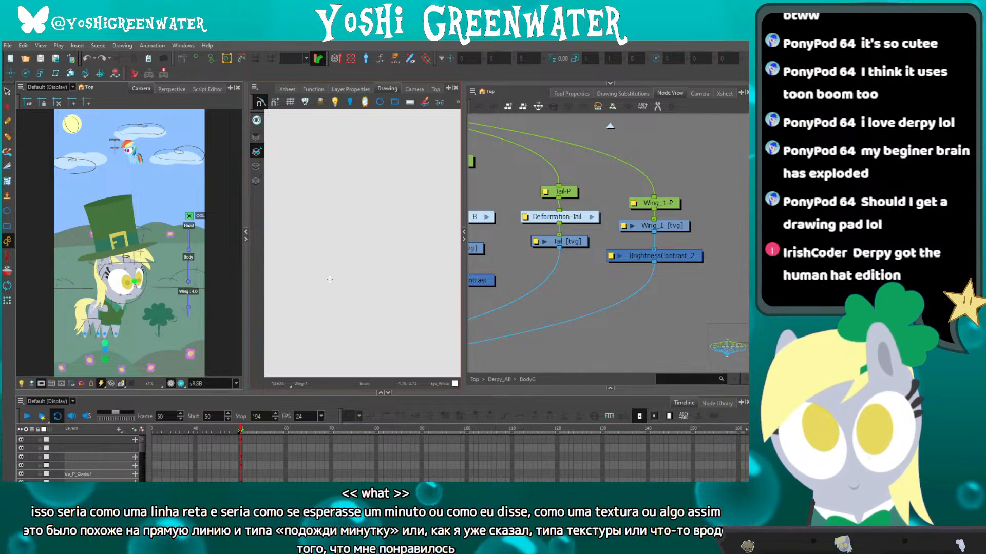
click(246, 240)
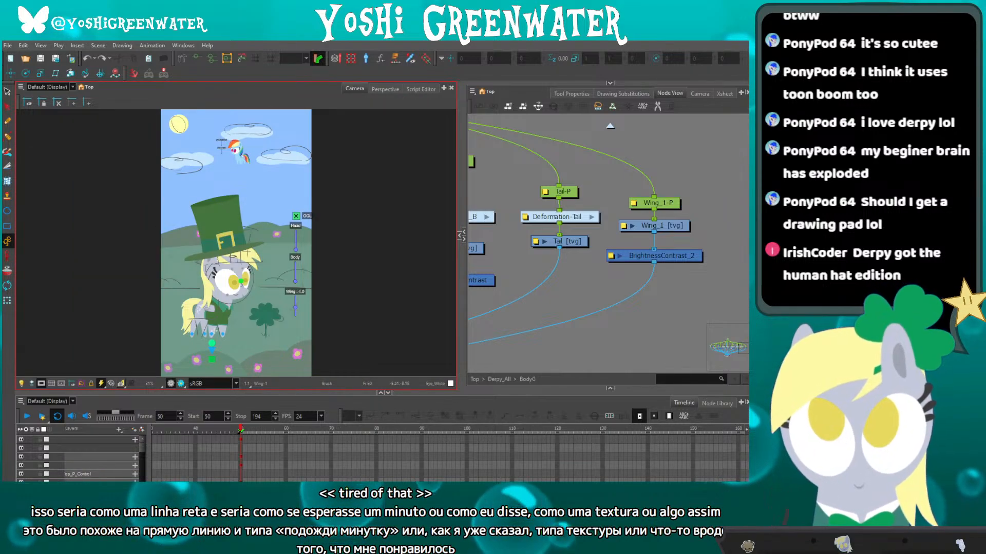
Activate the Transform tool and return the node view from BodyG to the scene's Top level.
click(7, 300)
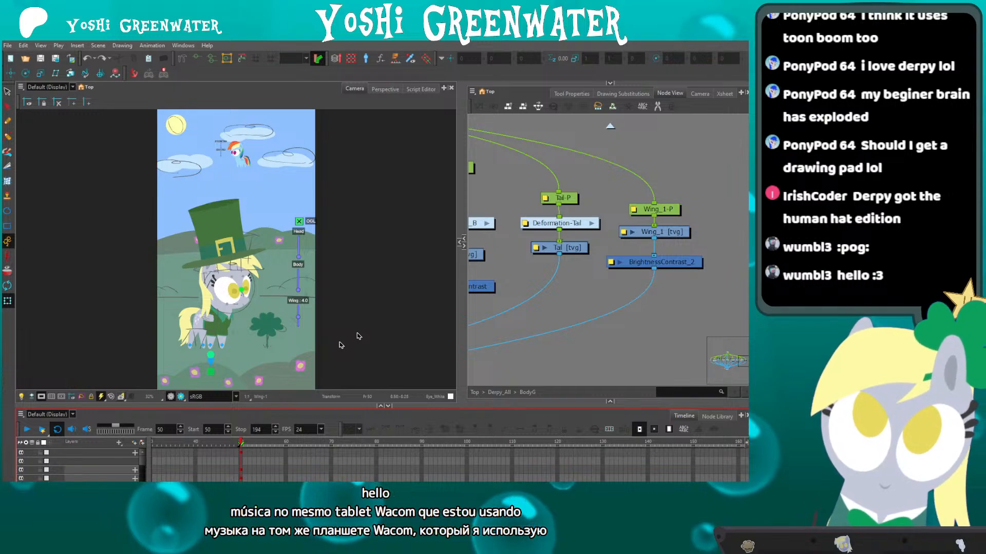
click(262, 89)
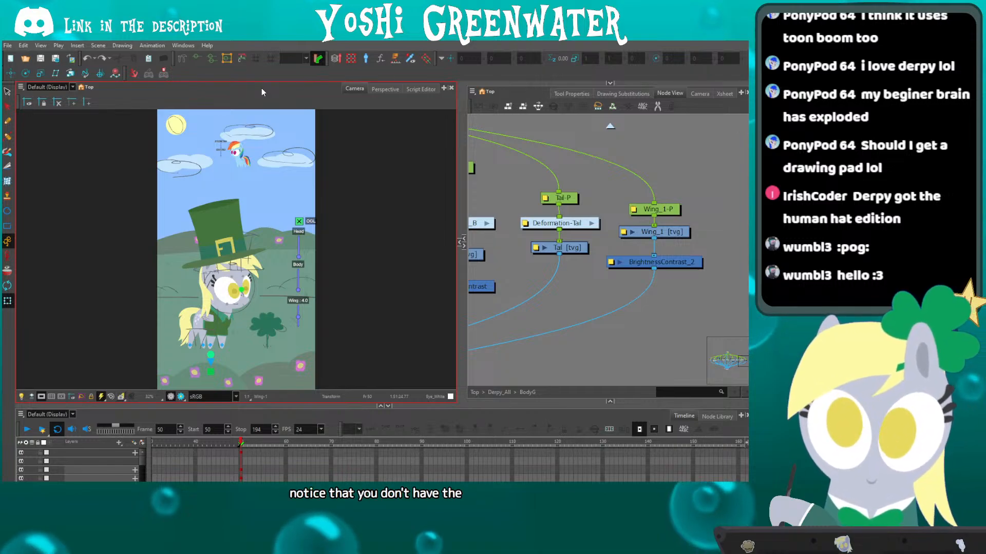
drag(503, 278, 617, 291)
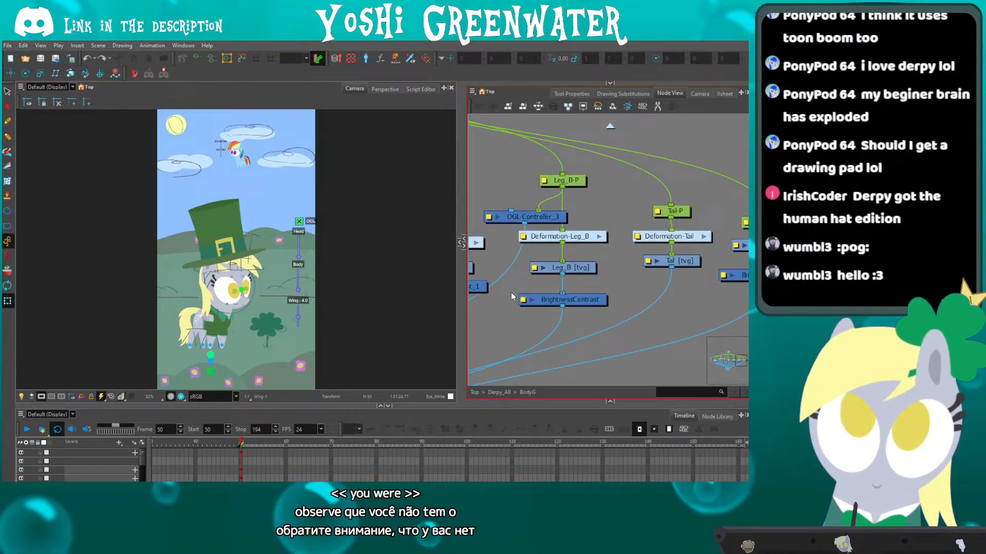
click(473, 392)
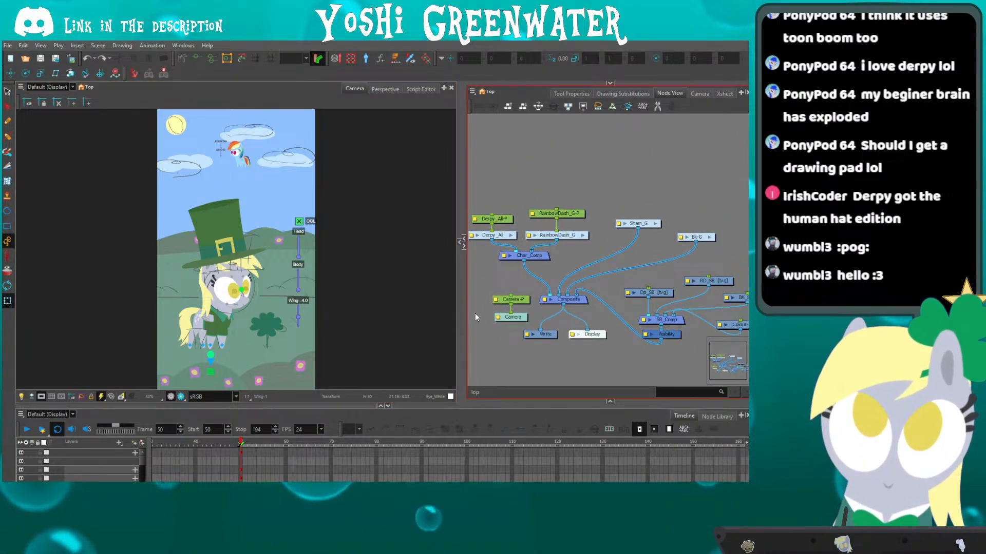
Select the shamrock leaves in the scene, reveal the Drawing view, and open the Sham_G group to expose its nodes.
click(253, 99)
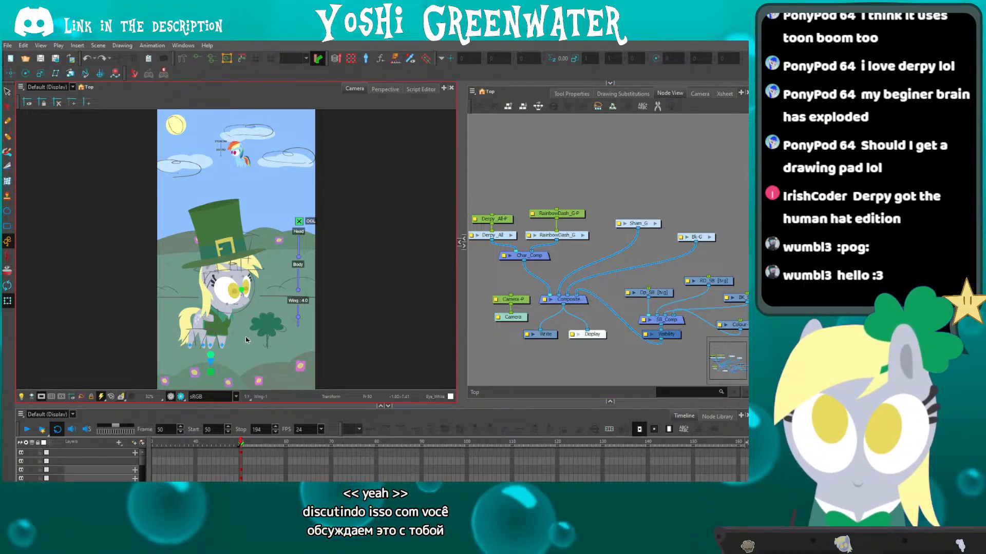
scroll(246, 340, up, 3)
drag(238, 282, 221, 230)
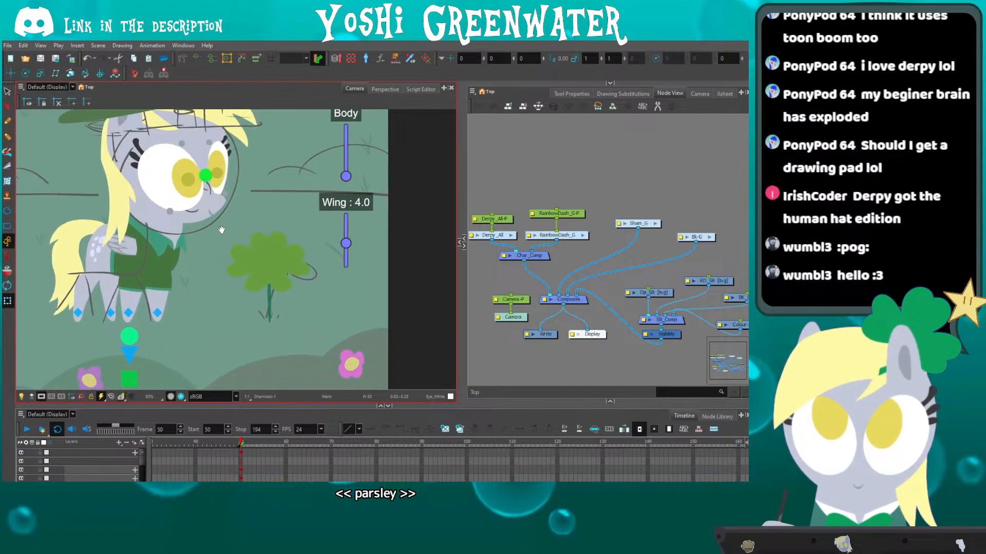
click(460, 245)
click(624, 223)
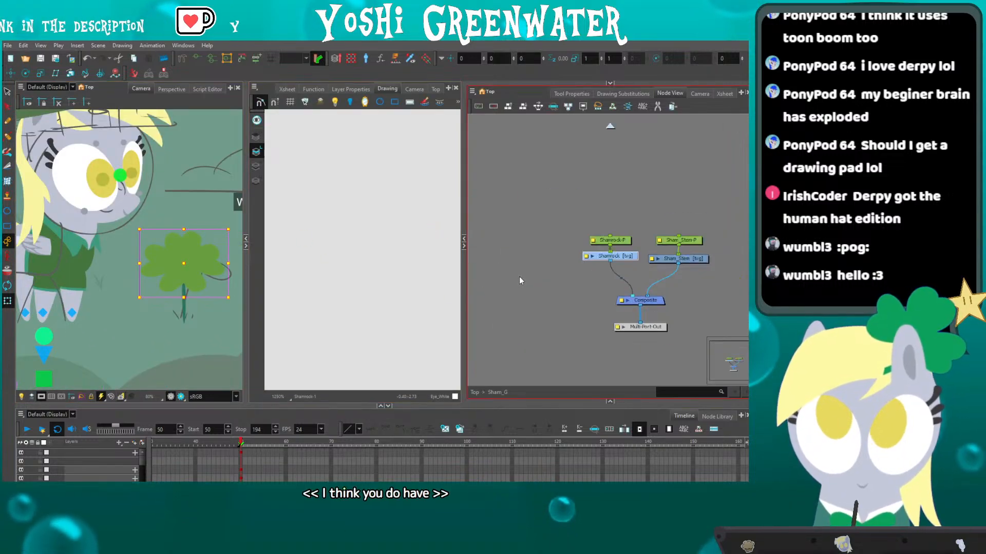
click(532, 257)
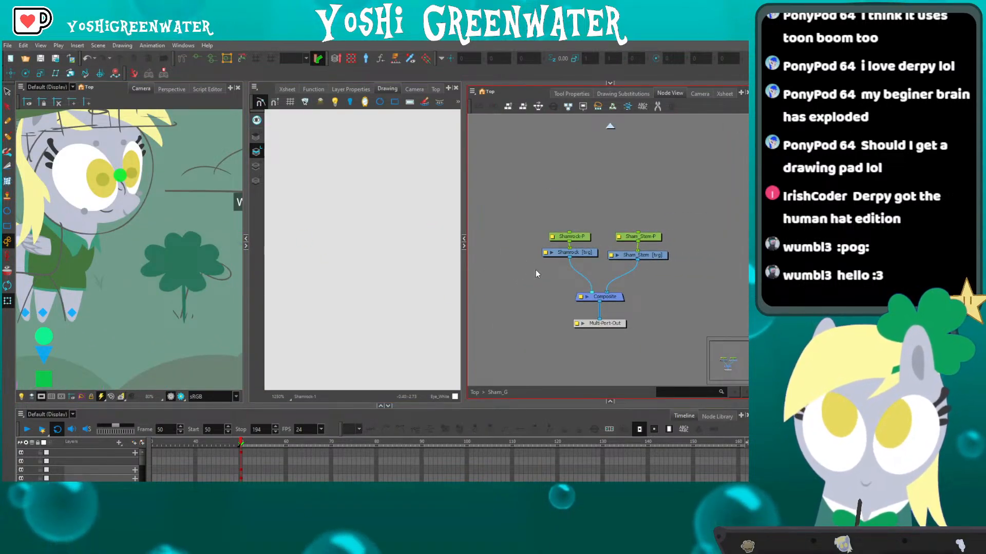
Move the Shamrock and Sham_Stem nodes with their pegs slightly up, and widen the camera view around the shamrock.
drag(558, 270, 561, 237)
drag(627, 269, 627, 236)
key(Escape)
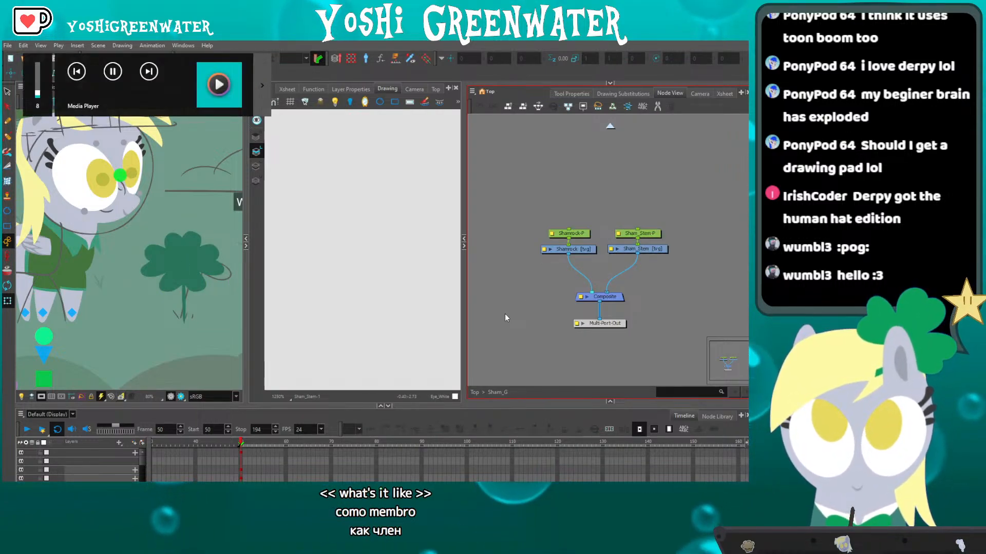
scroll(182, 281, up, 2)
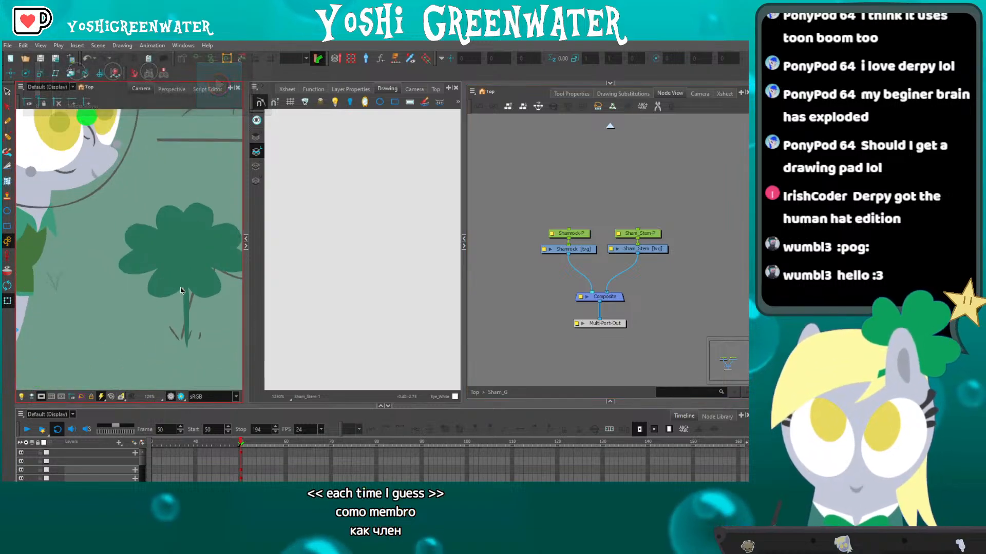
drag(246, 282, 302, 278)
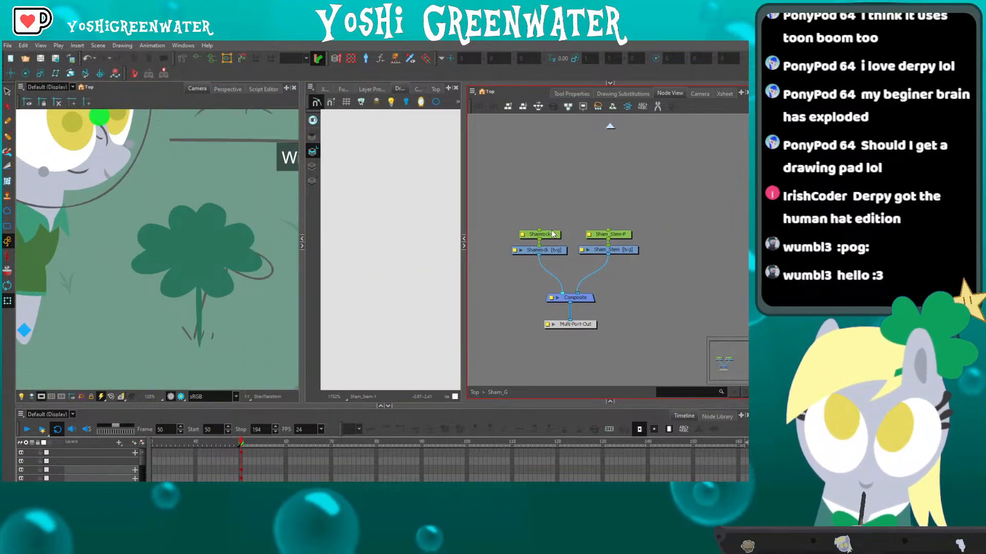
Raise the Shamrock-P and Sham_Stem-P pegs to leave more space above their drawing nodes.
click(550, 234)
drag(598, 237, 508, 227)
click(596, 252)
click(547, 203)
click(551, 196)
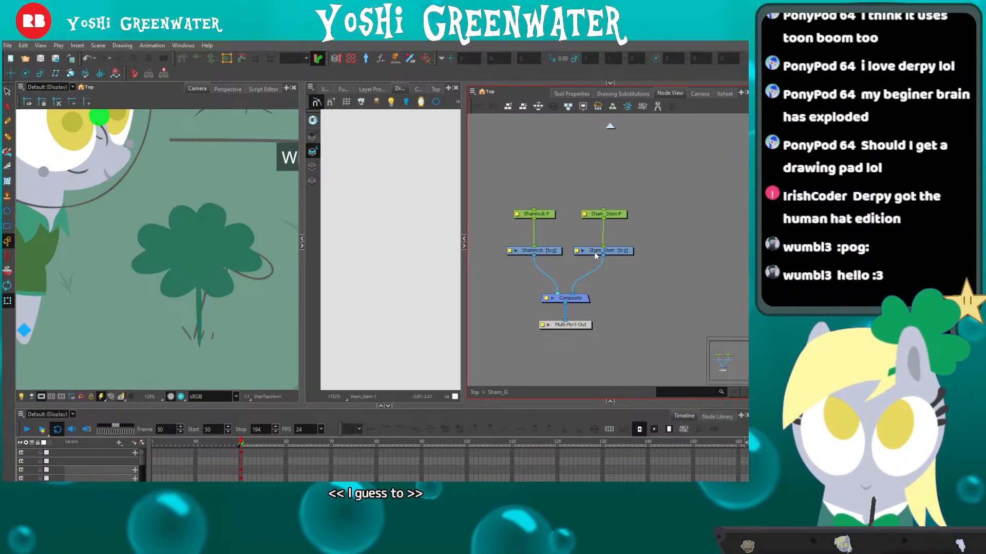
Shift the Sham_Stem peg and drawing away from the Shamrock nodes, and center Composite and Multi-Port-Out closer beneath both chains.
click(593, 251)
drag(588, 203, 594, 252)
drag(595, 251, 602, 249)
click(573, 206)
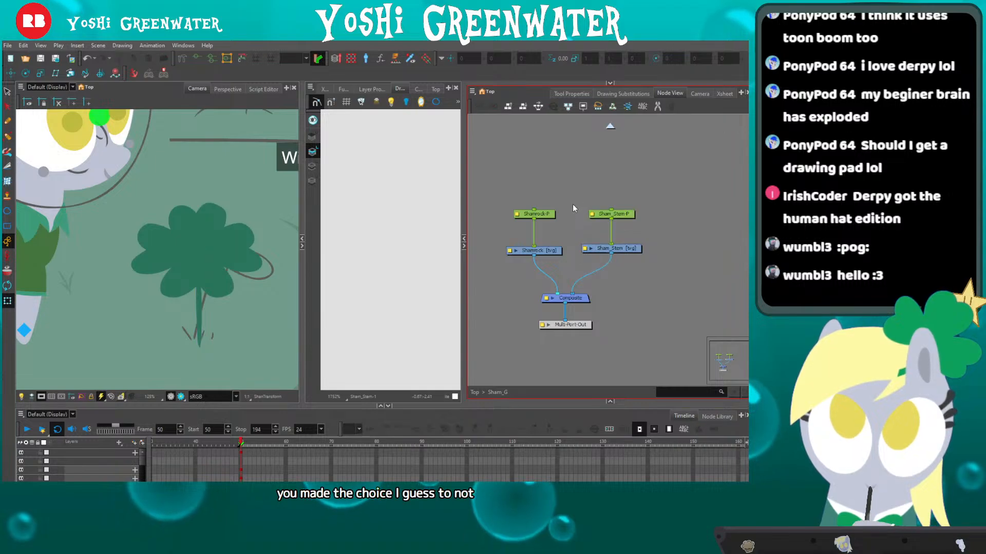
drag(561, 301, 569, 295)
drag(559, 329, 561, 327)
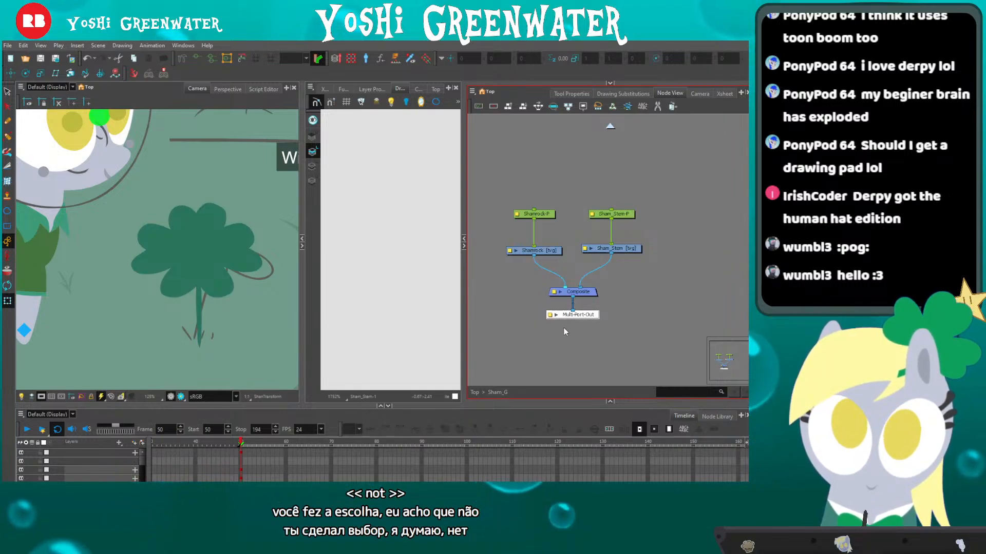
click(598, 249)
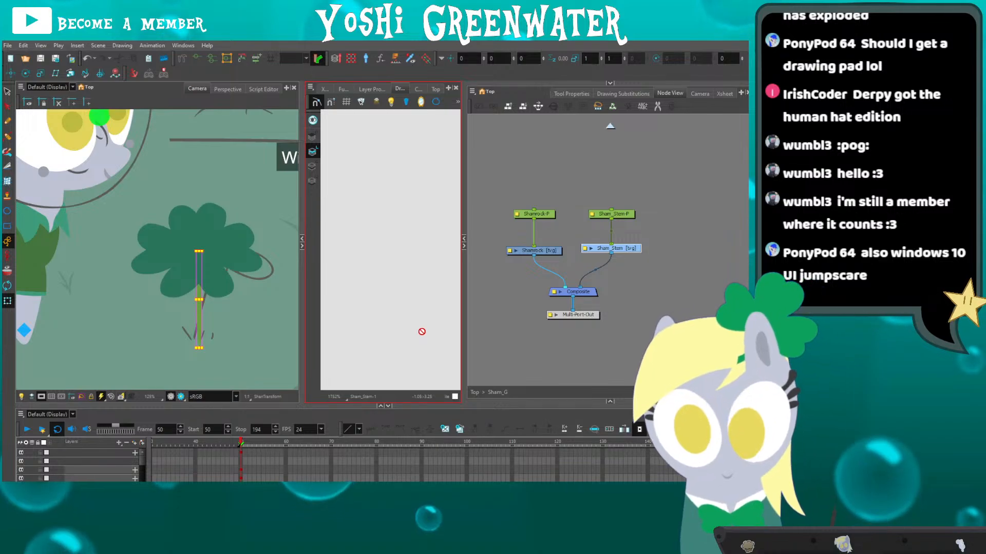
click(522, 330)
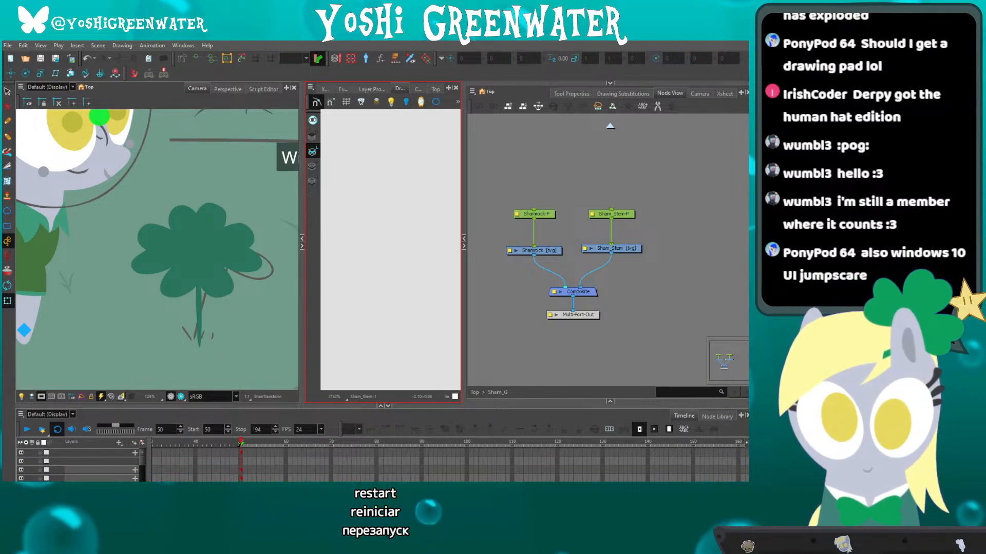
click(63, 175)
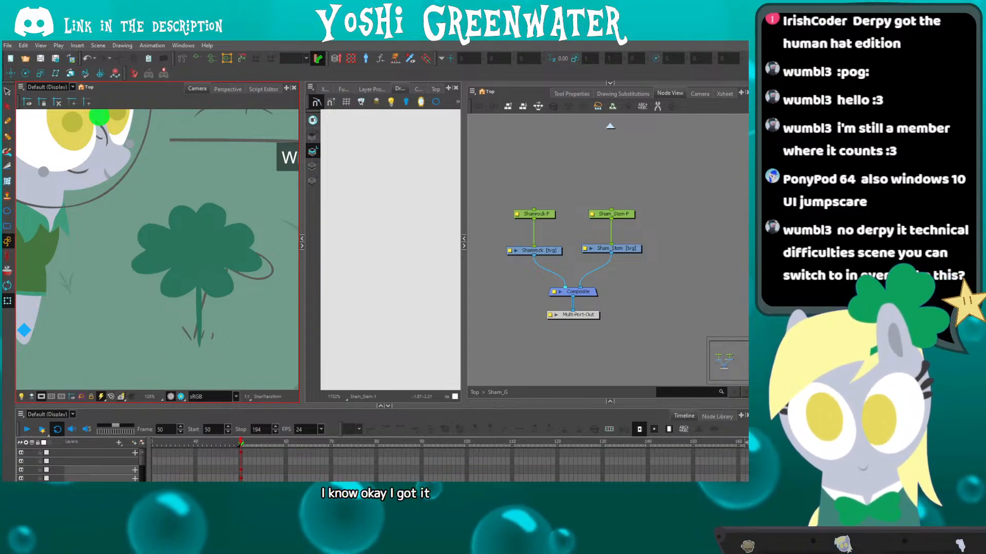
click(303, 429)
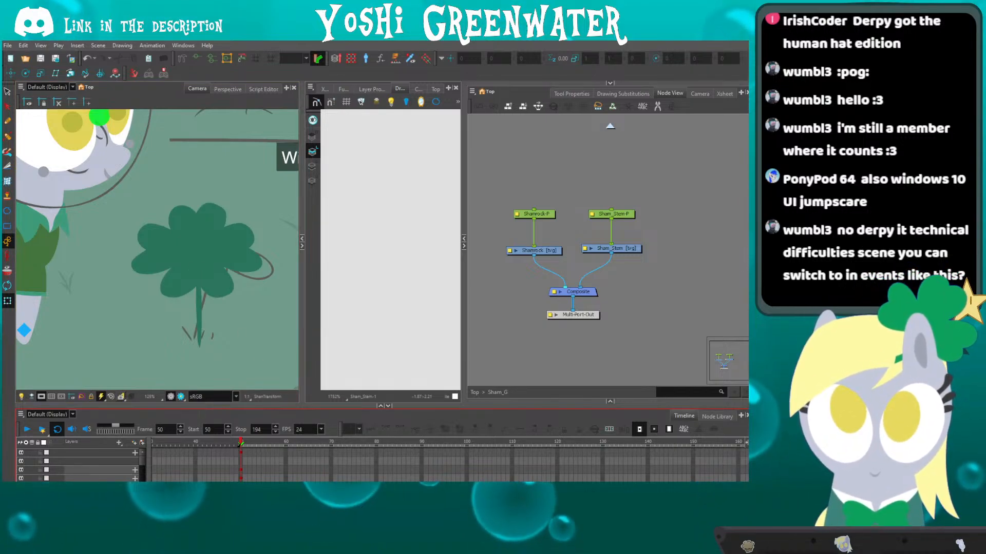
Switch to SAMMI Core, open the Misc deck for editing, and review the Jump button's YouTube chat message triggers.
key(alt+Tab)
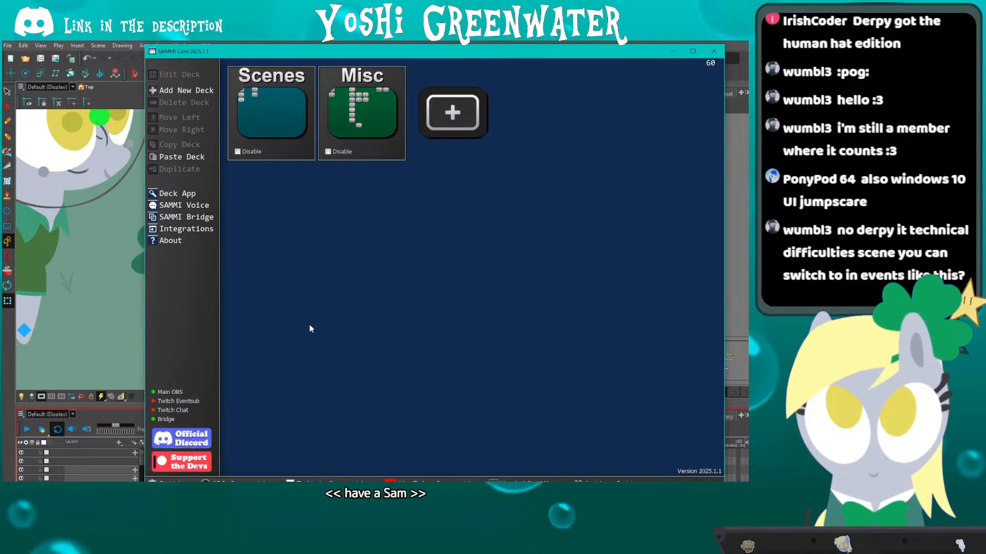
double_click(360, 109)
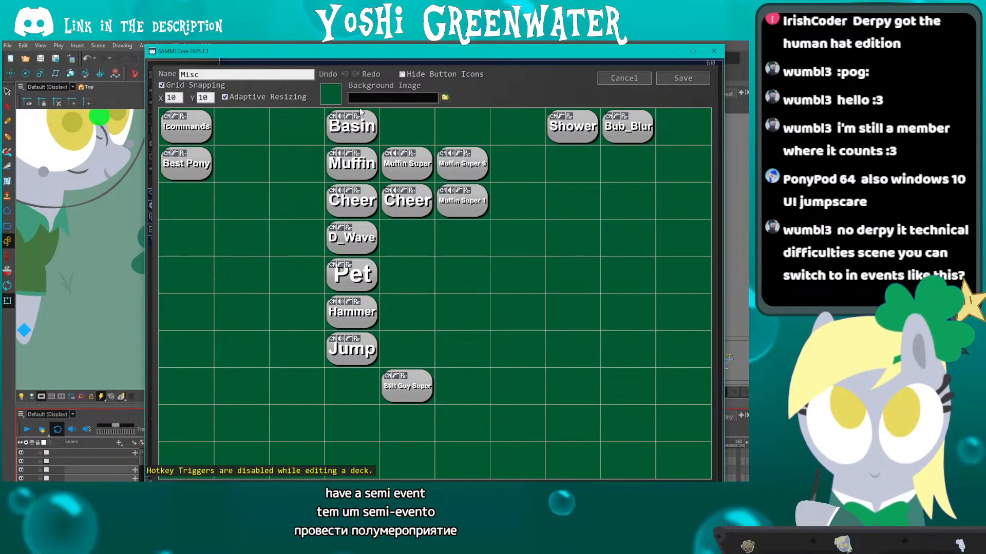
right_click(356, 352)
click(366, 376)
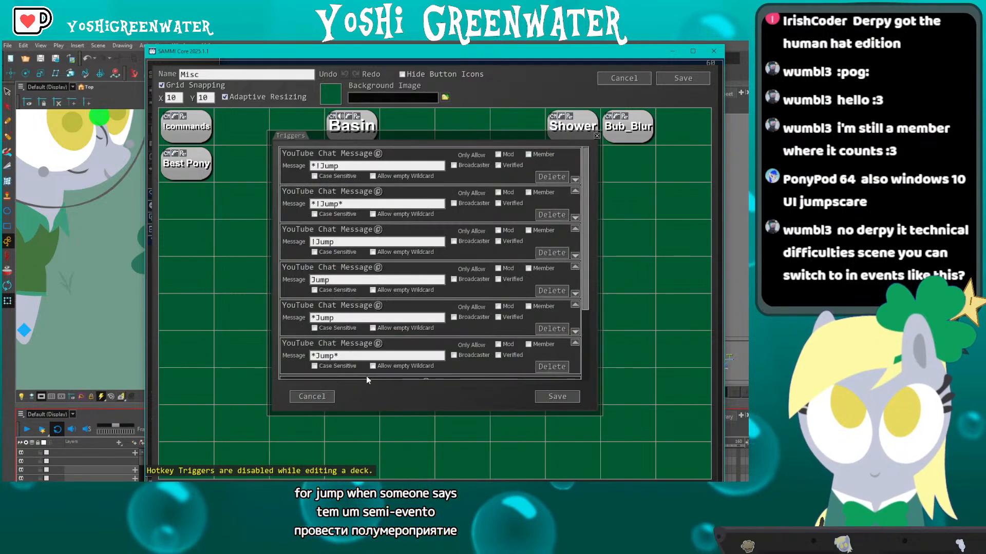
scroll(375, 359, down, 1)
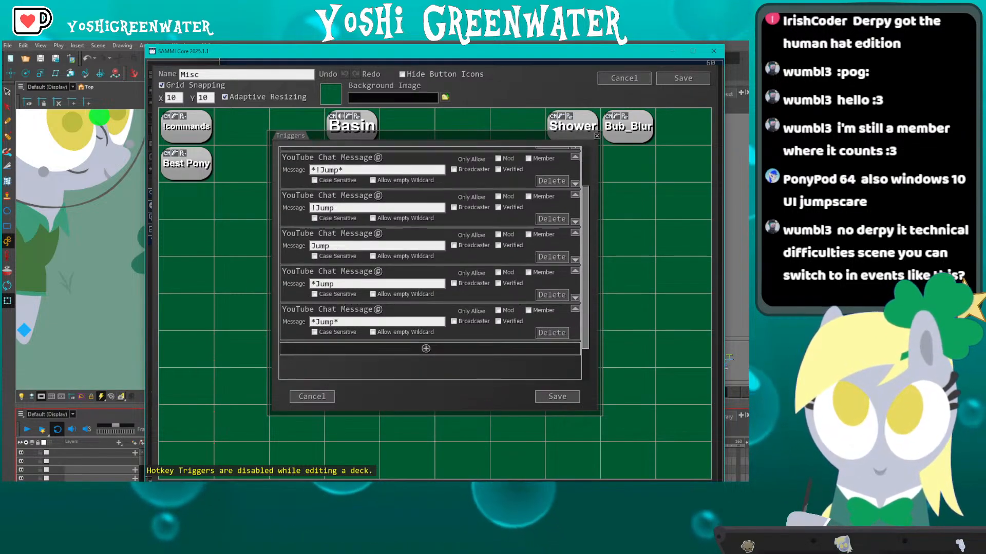
Recheck the full list of Jump chat message triggers from the first to the last, and close the trigger list.
scroll(430, 262, up, 1)
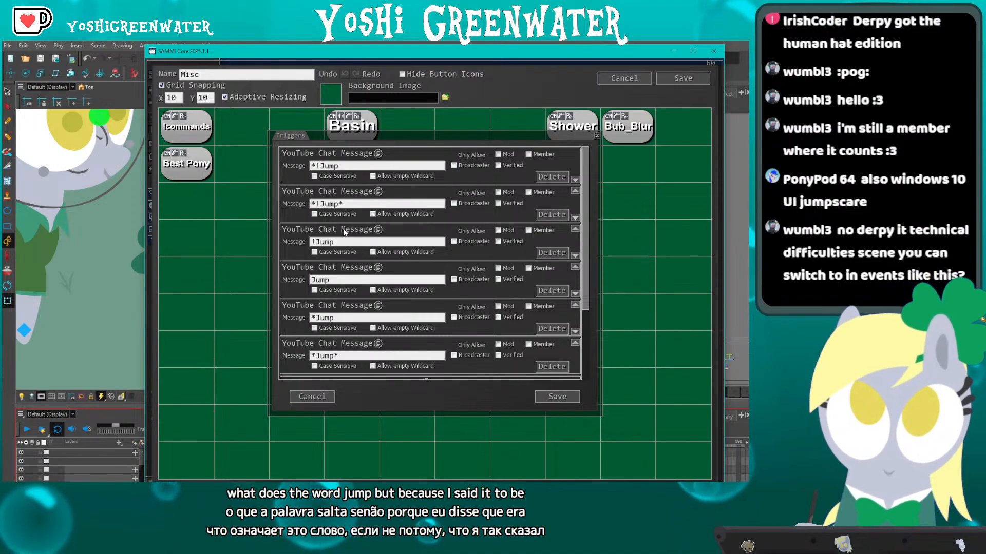
scroll(343, 231, down, 1)
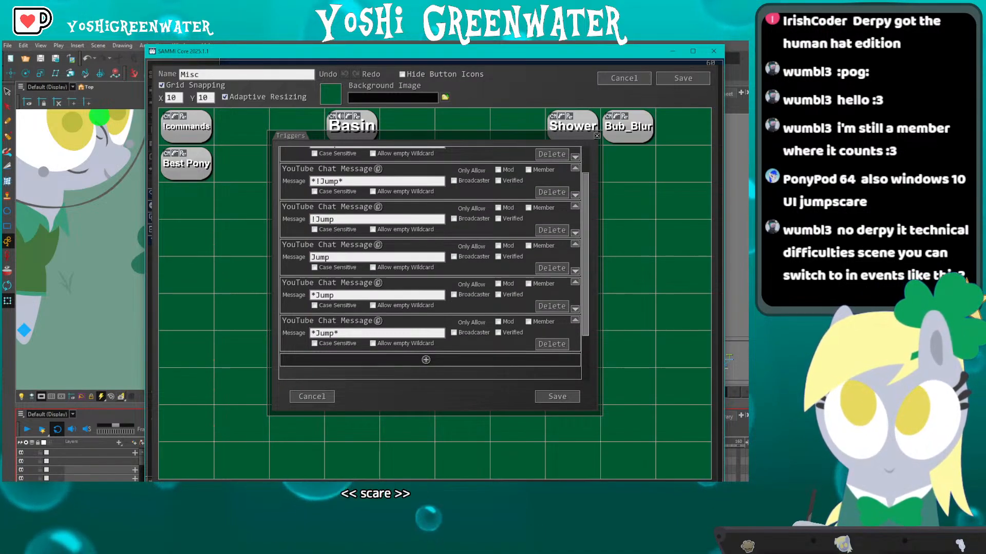
scroll(348, 189, up, 1)
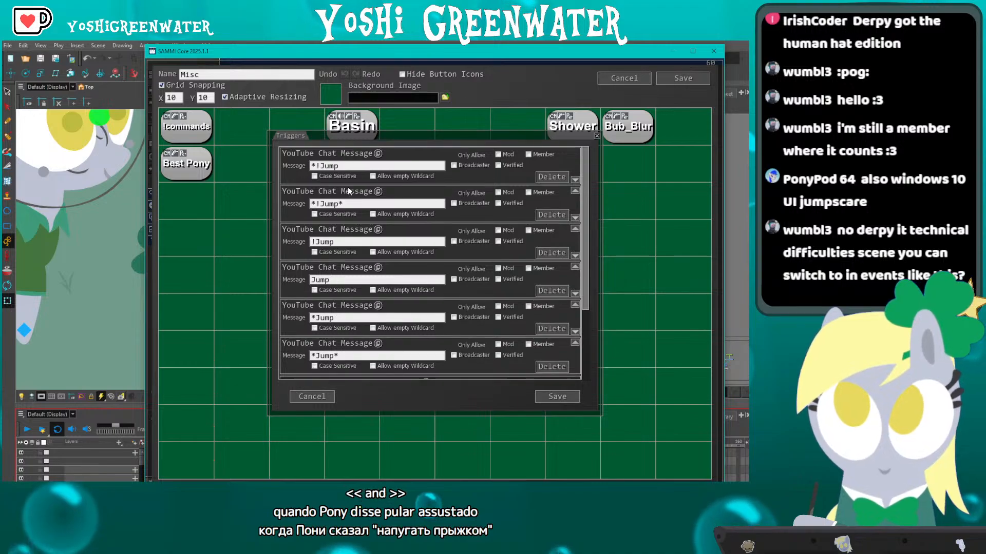
click(597, 137)
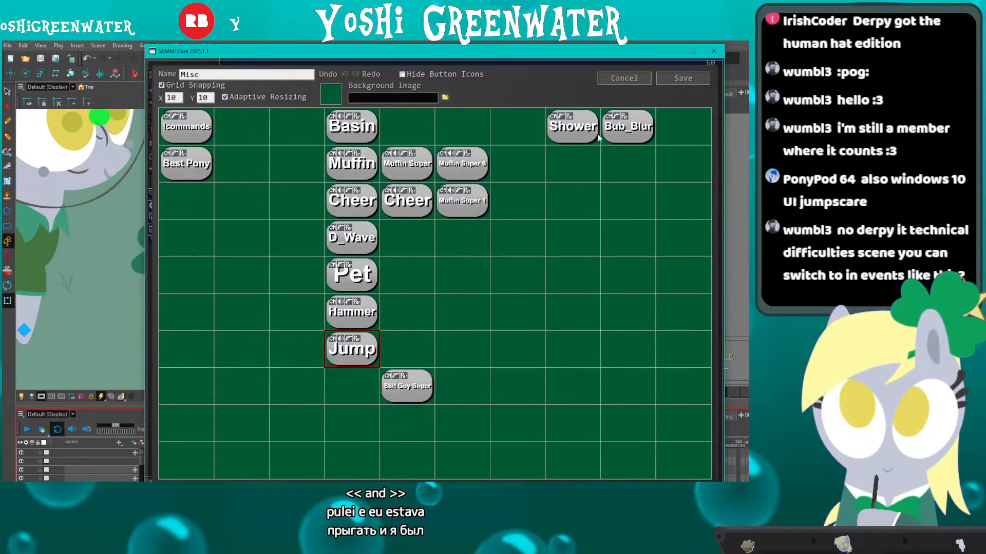
Review the Jump button's motion and sound commands, save the Misc deck, and return to the shamrock rig scene.
drag(513, 55, 509, 55)
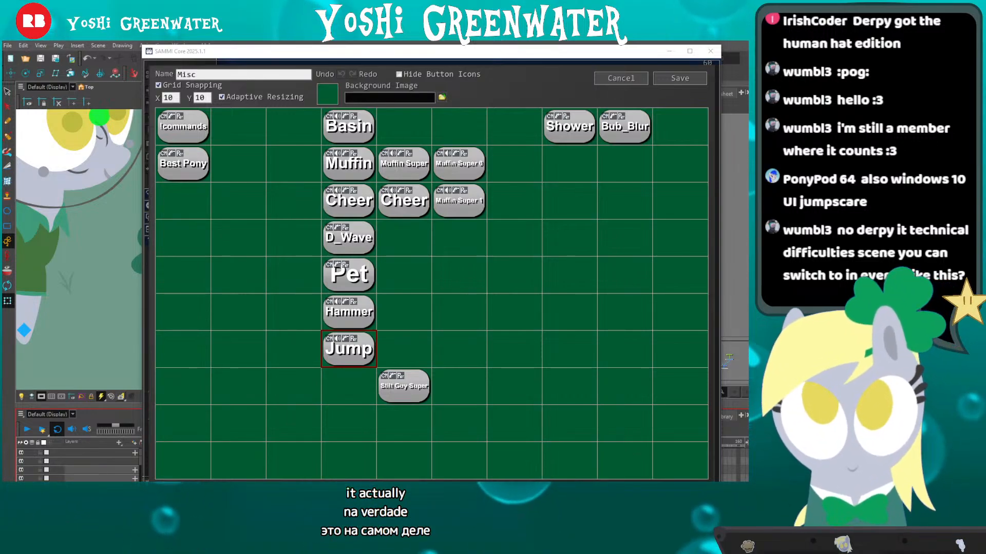
double_click(345, 354)
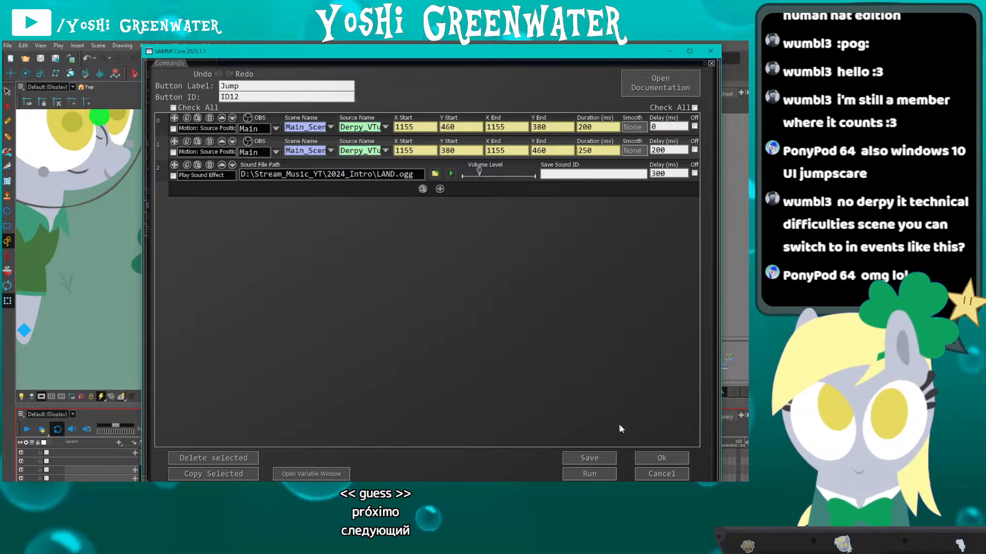
click(639, 458)
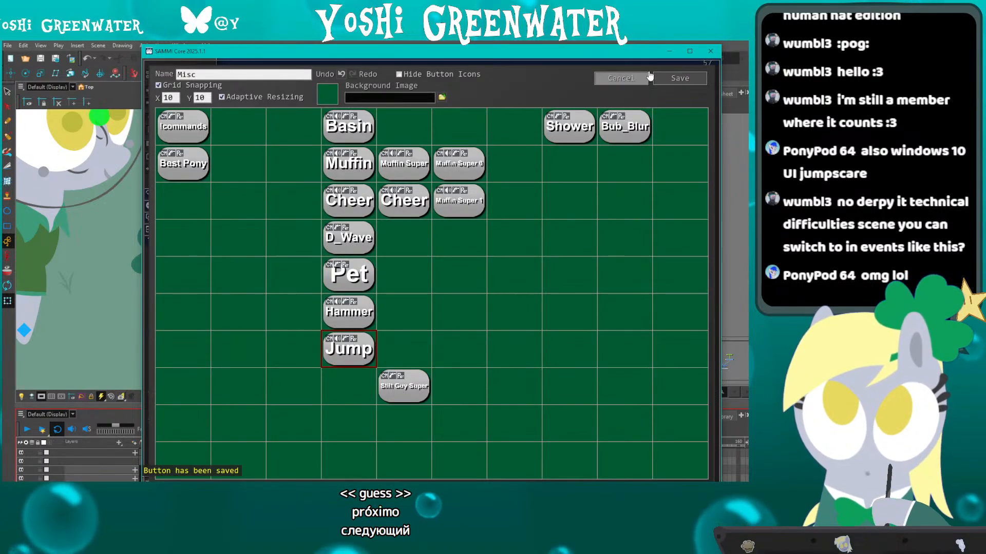
click(670, 78)
click(666, 51)
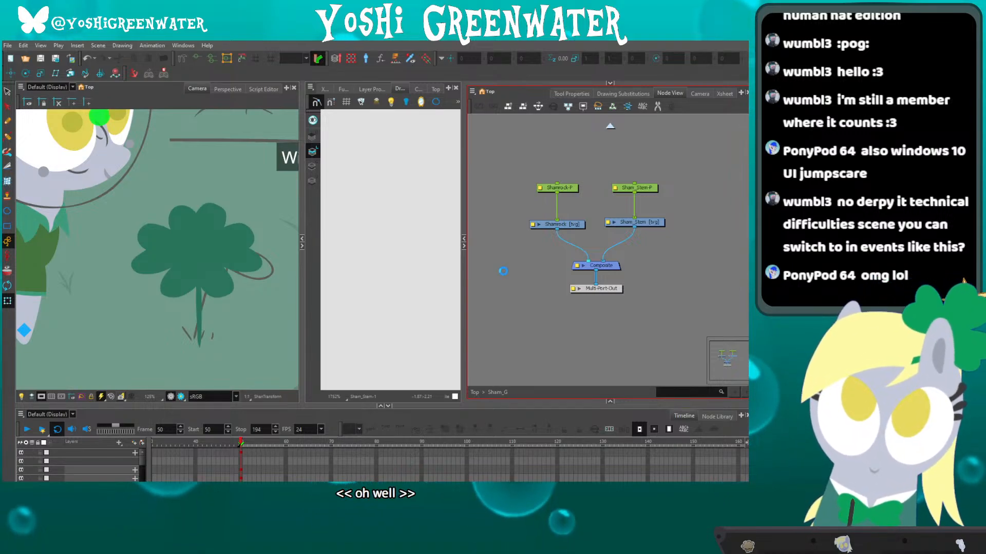
Make the timeline slightly taller and widen the camera view, narrowing the node view to make room around the shamrock.
drag(163, 225, 145, 205)
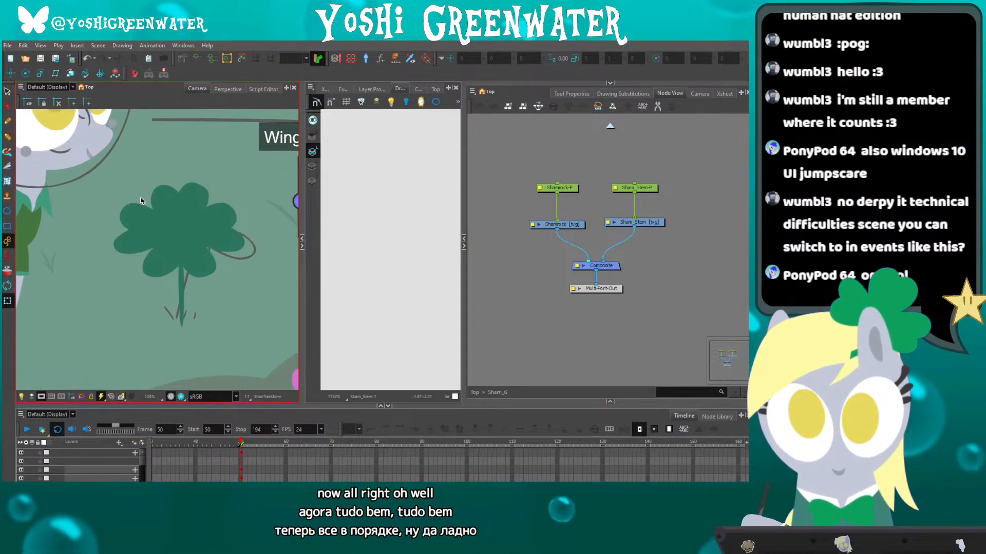
click(521, 335)
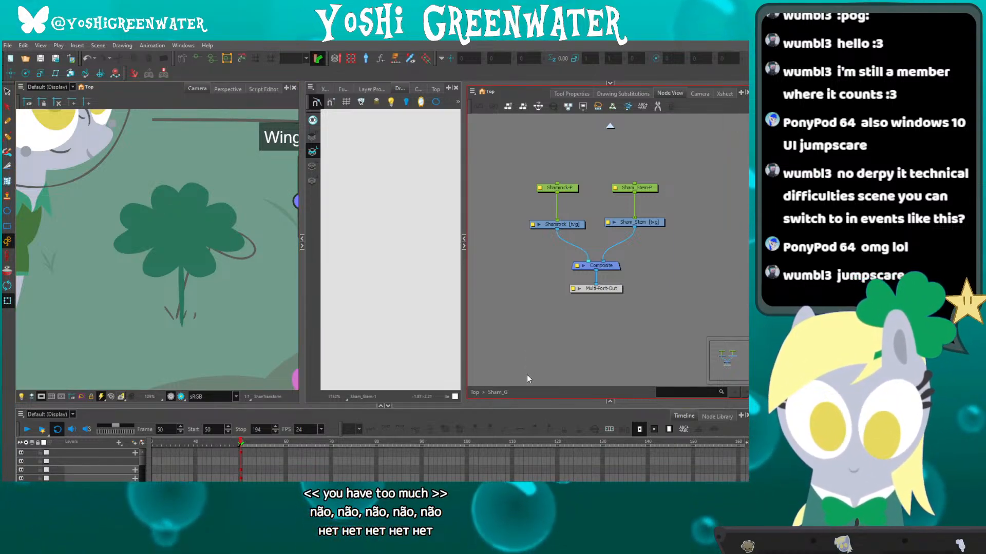
drag(518, 405, 518, 403)
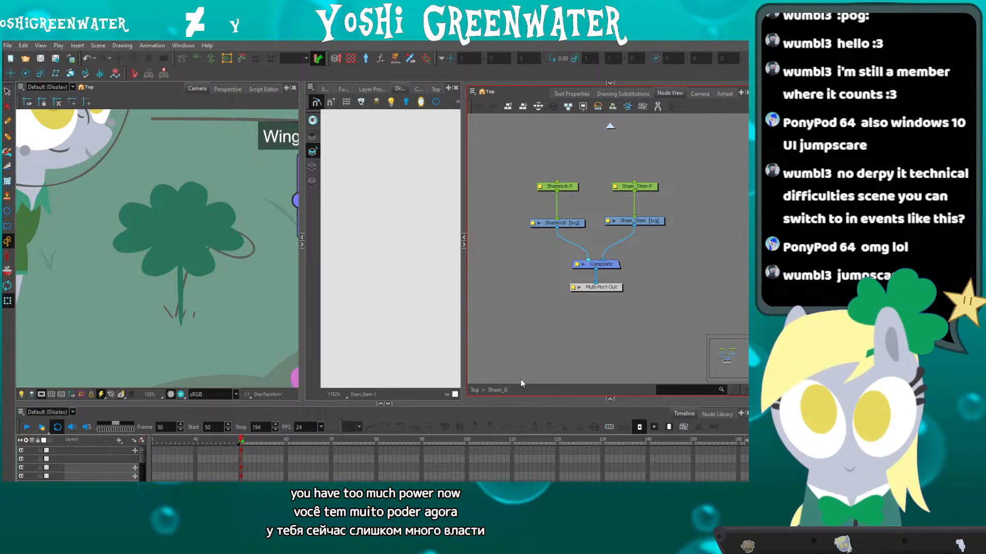
click(619, 222)
click(354, 138)
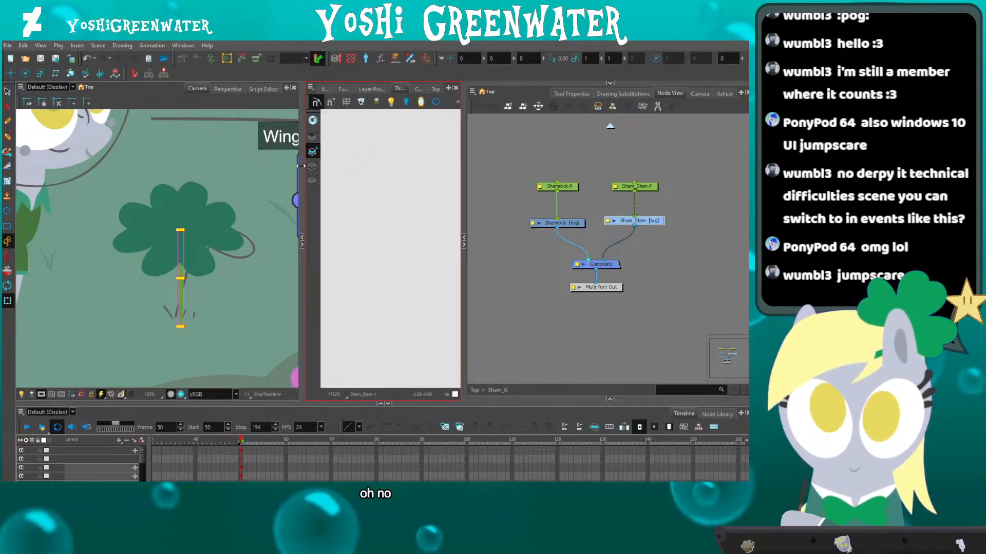
drag(301, 165, 311, 166)
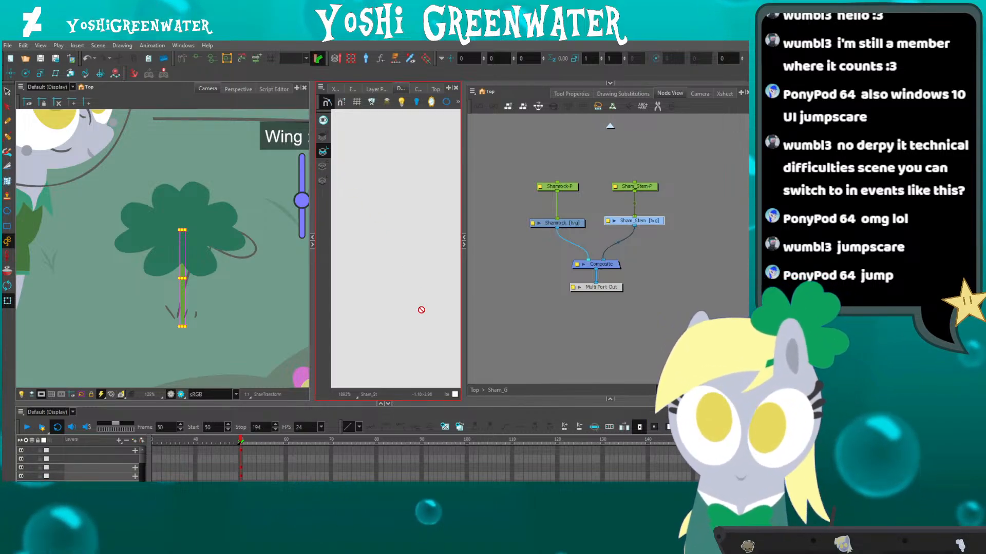
drag(463, 253, 470, 253)
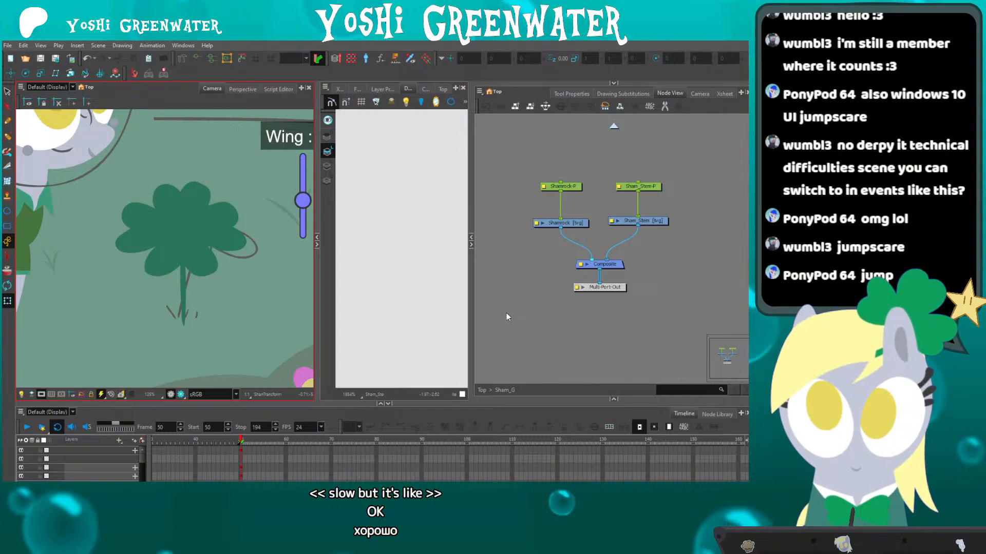
Activate the Rigging tool for the Sham_Stem drawing and show its tool properties.
drag(637, 221, 637, 223)
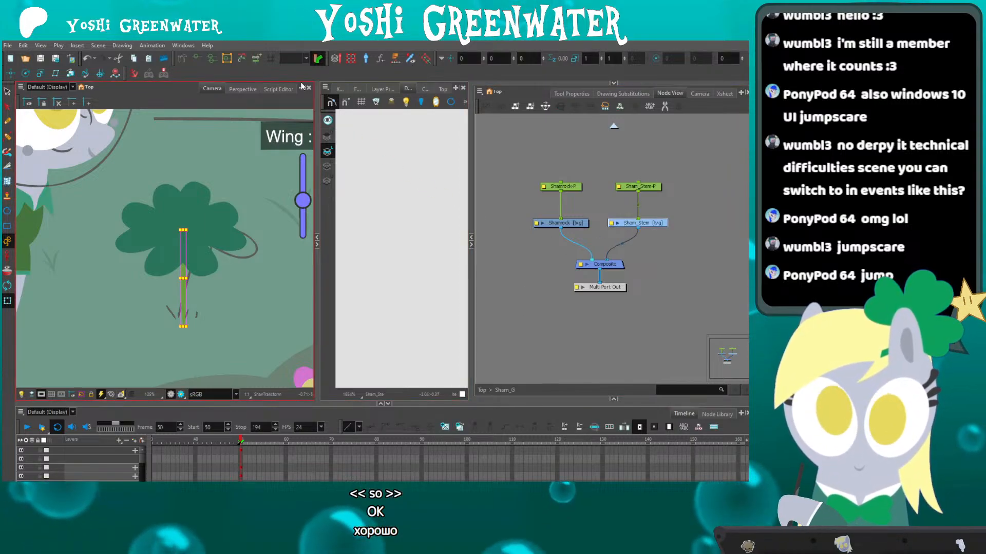
click(366, 59)
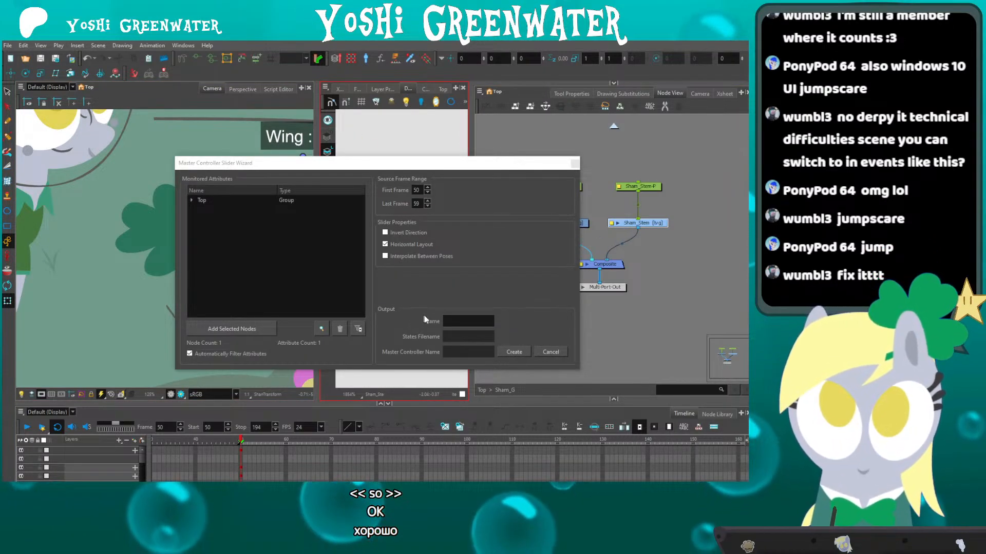
click(549, 351)
click(185, 61)
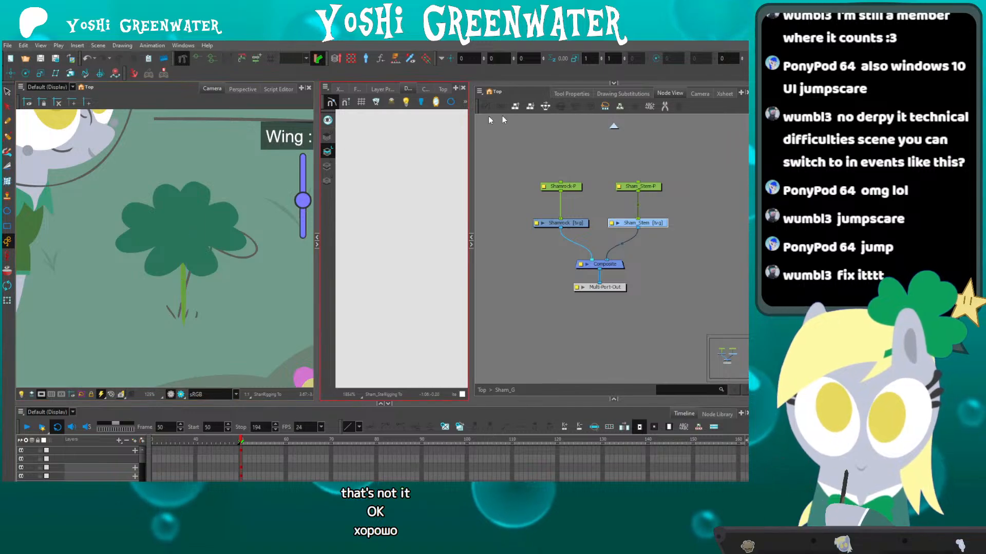
click(567, 94)
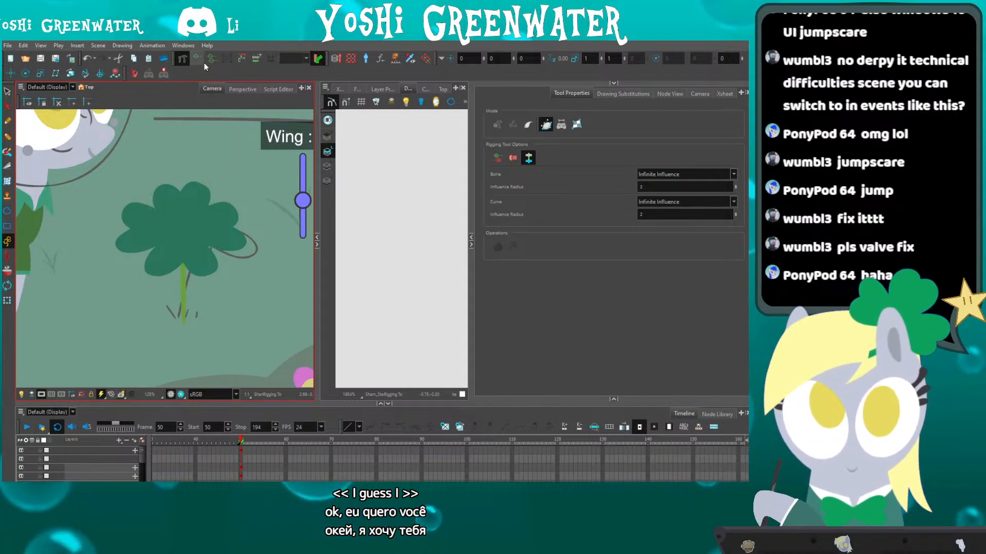
Switch to SAMMI Core and review the Basin button's commands in the Misc deck.
key(alt+Tab)
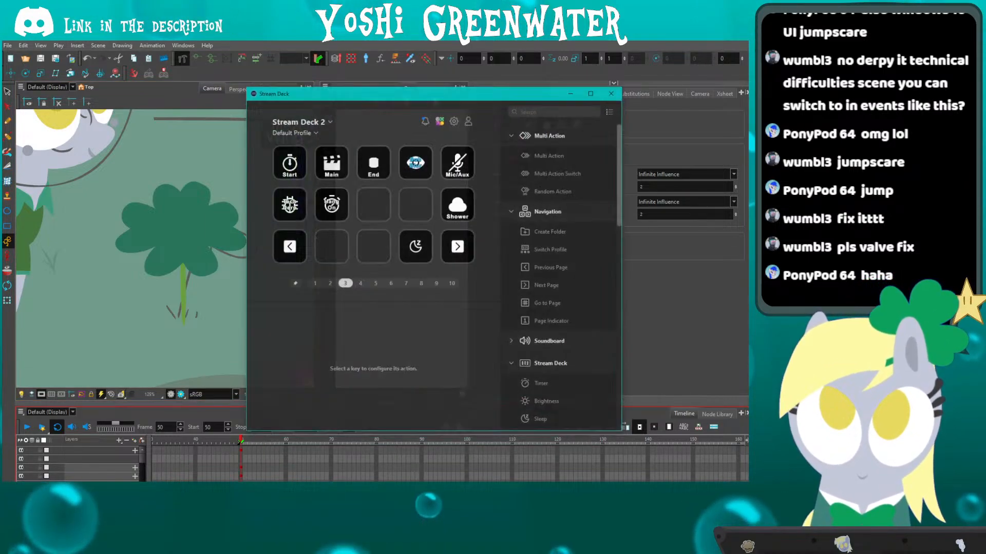
key(alt+Tab)
key(alt+Tab)
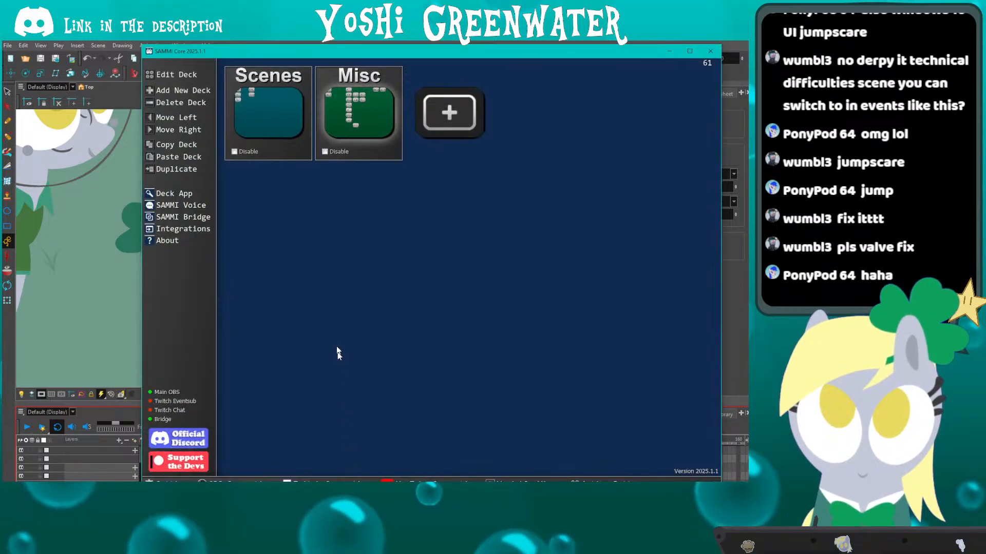
double_click(343, 121)
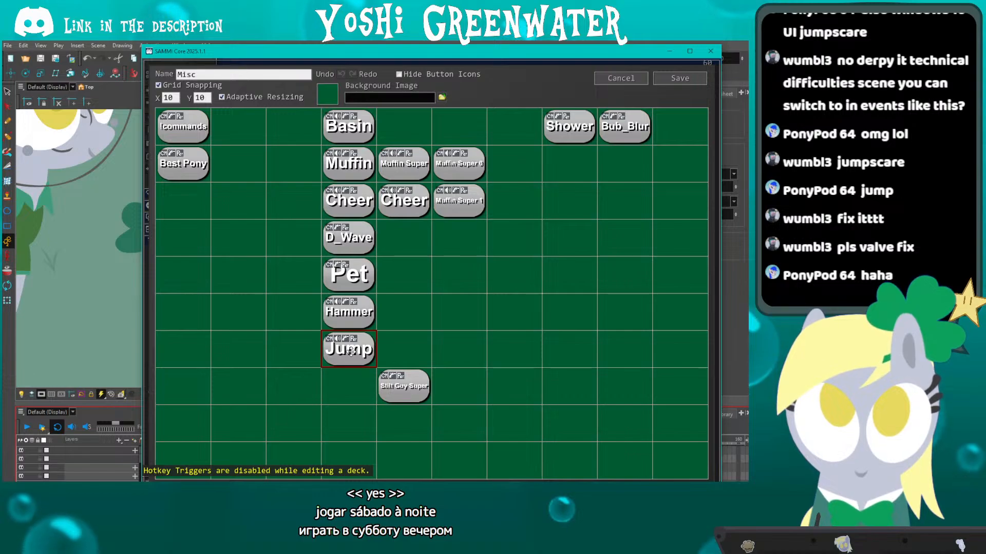
double_click(349, 129)
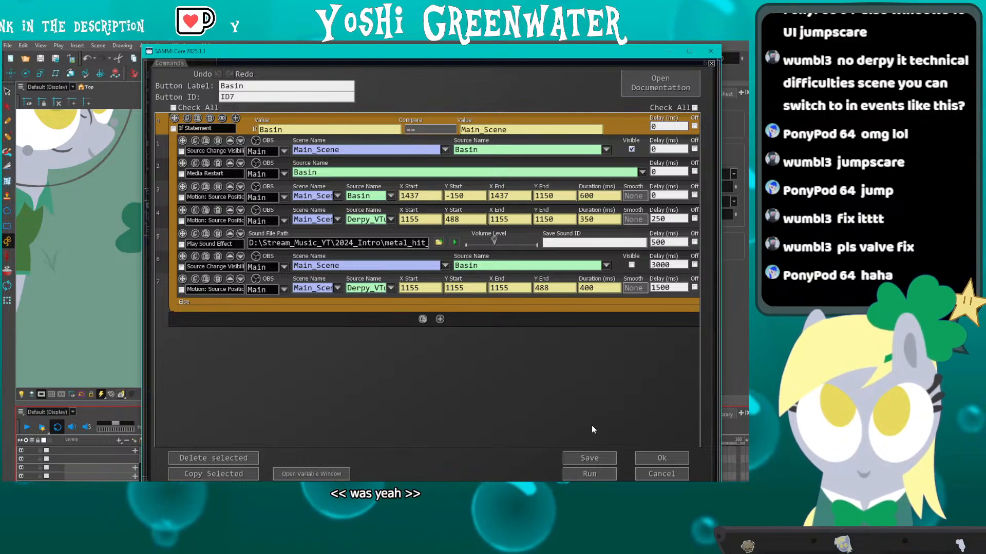
click(652, 459)
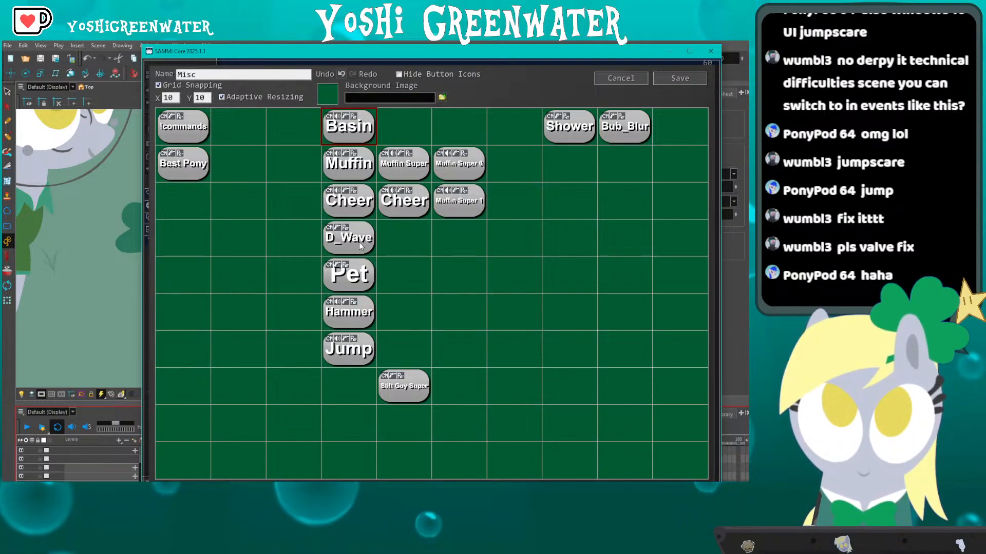
Turn off all of the Jump button's commands in the Misc deck and accept the change.
double_click(368, 348)
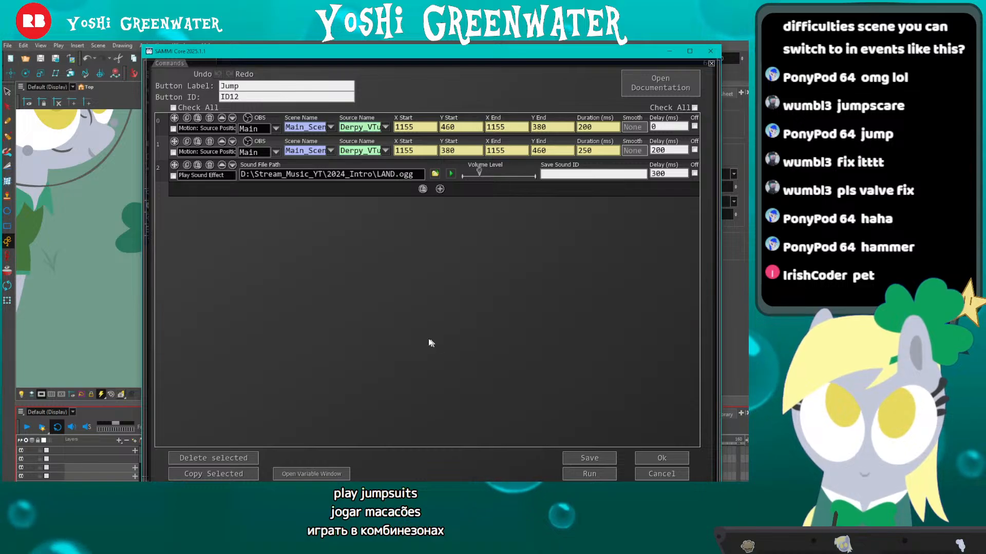
click(642, 454)
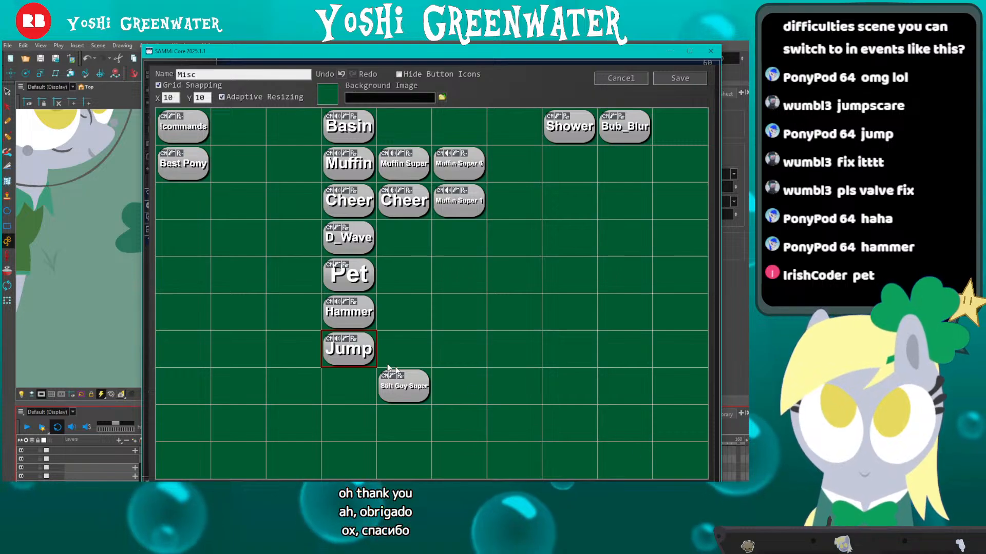
double_click(348, 352)
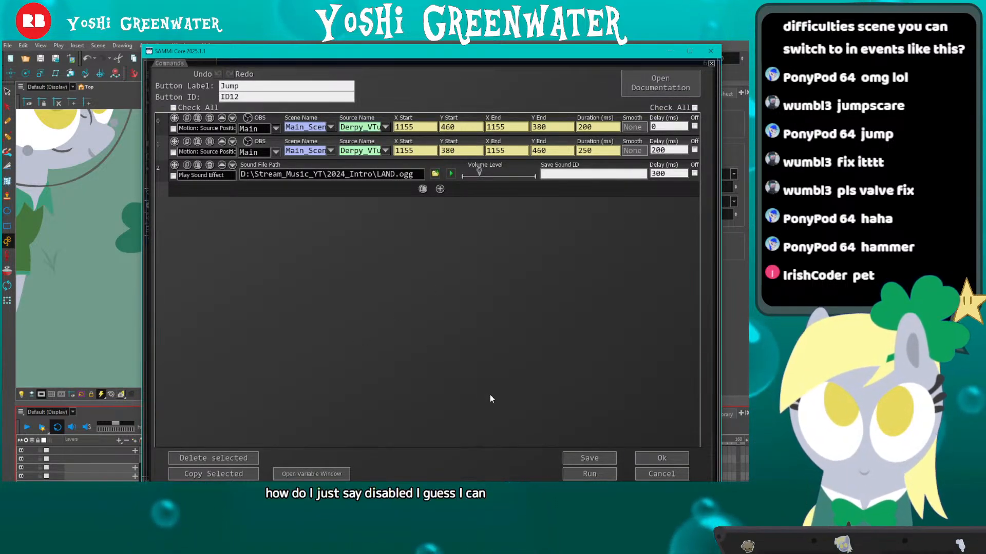
click(694, 108)
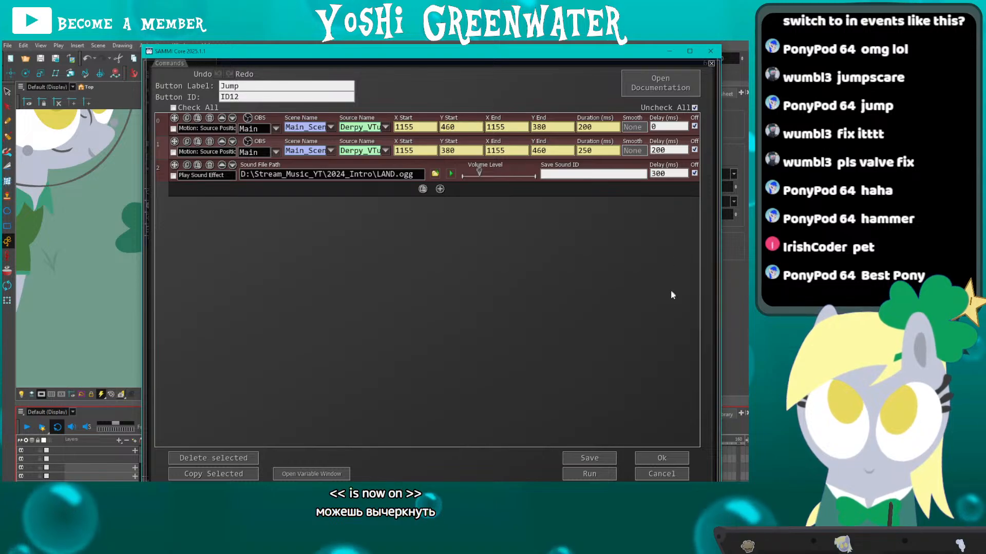
click(654, 456)
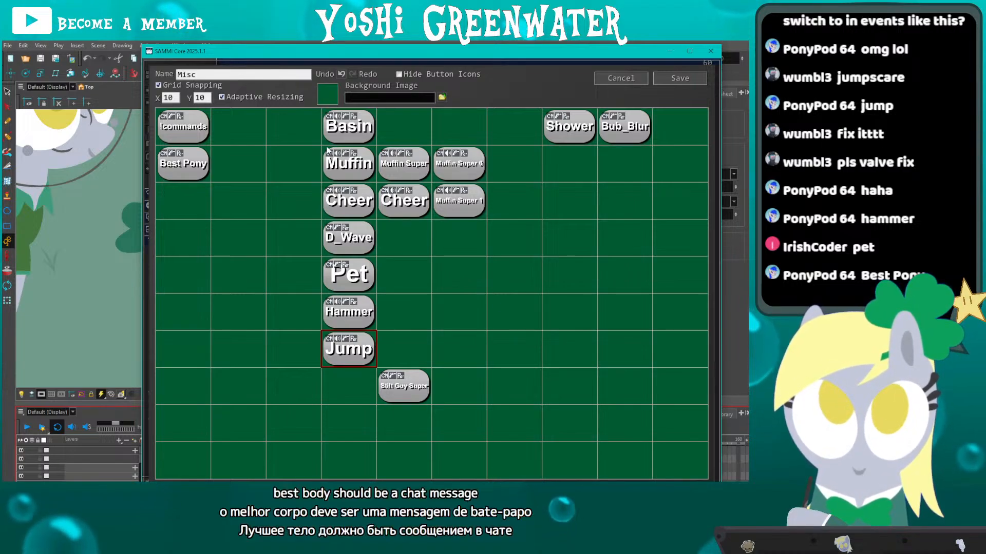
Review the Best Pony button's YouTube chat message command and save the Misc deck.
double_click(183, 167)
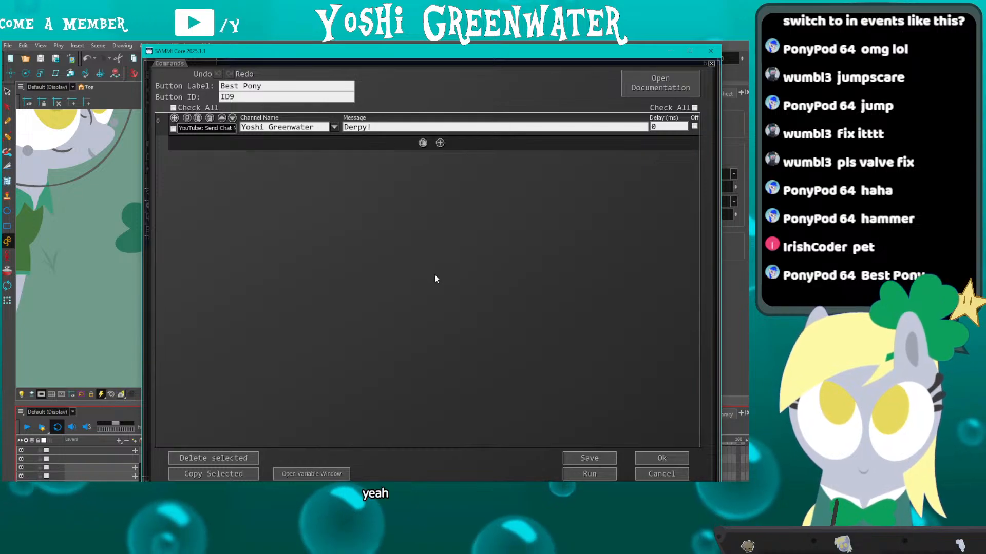
click(662, 458)
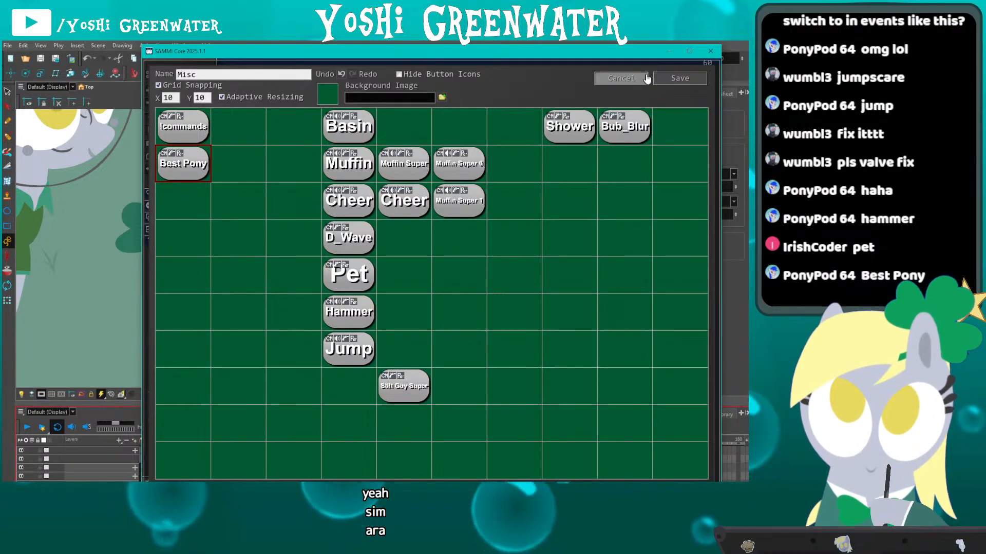
click(669, 80)
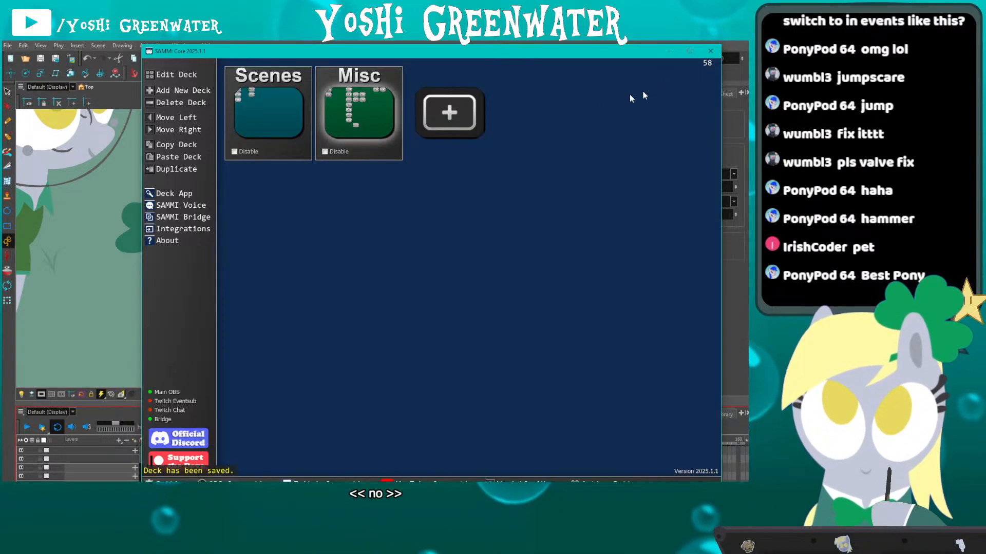
Look over the buttons in the Scenes and Misc decks, and return to the deck overview.
double_click(292, 121)
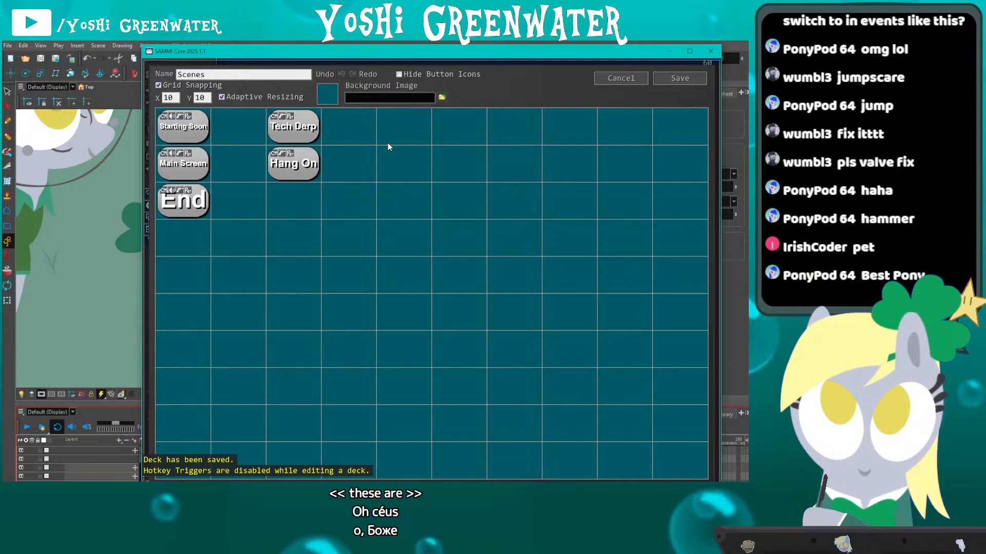
click(667, 79)
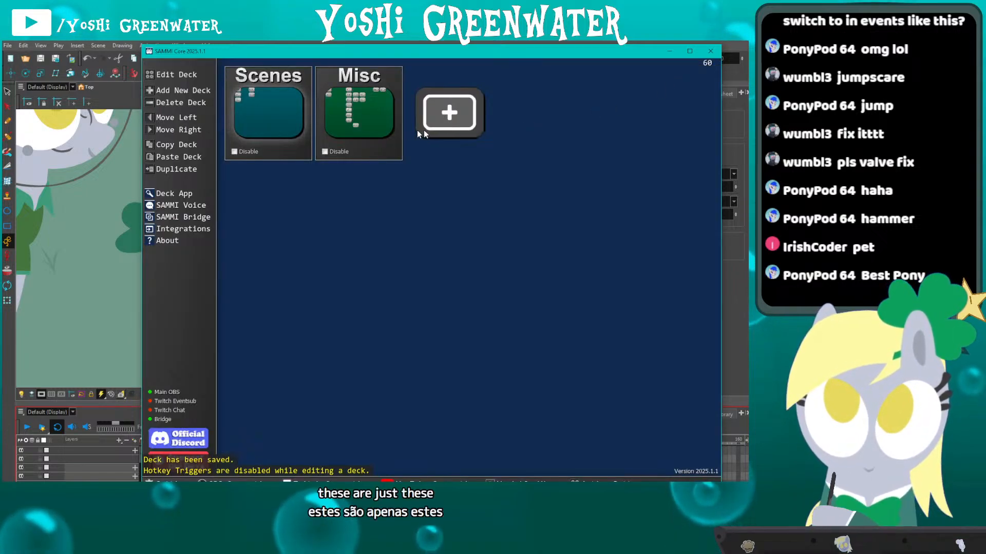
double_click(363, 133)
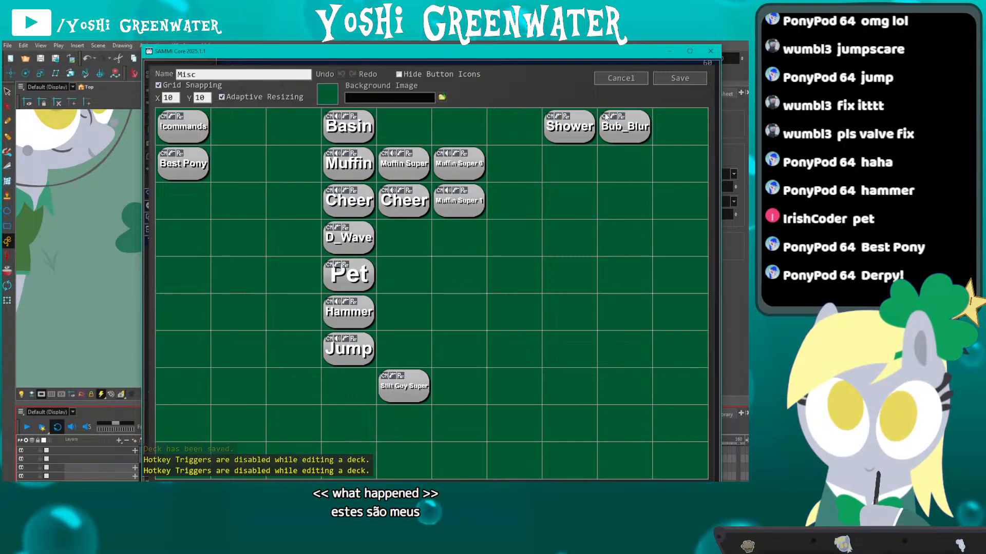
click(641, 79)
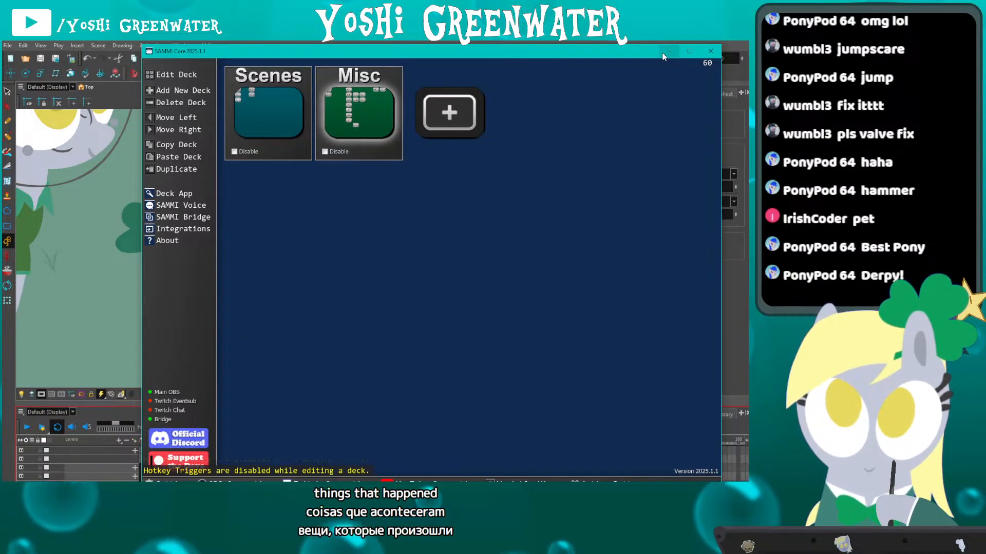
Switch back to Toon Boom Harmony and rearrange the workspace so Tool Properties and the Colour palettes are both visible.
click(669, 51)
drag(472, 218, 538, 208)
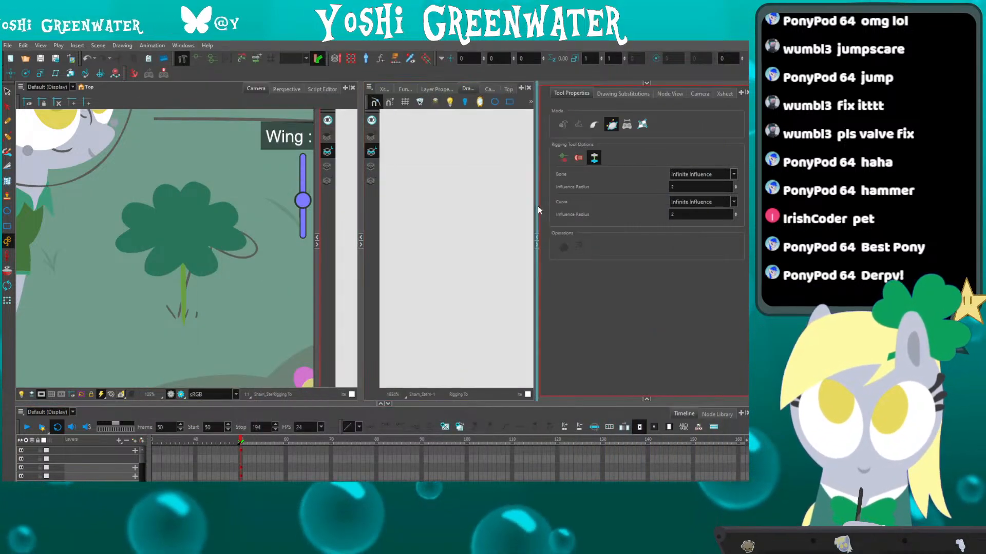
drag(329, 207, 329, 208)
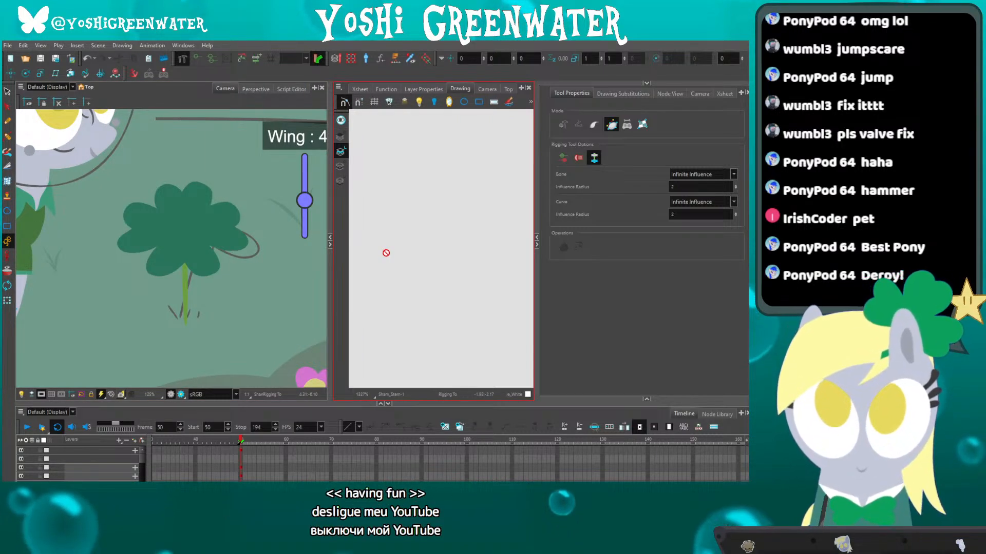
click(669, 94)
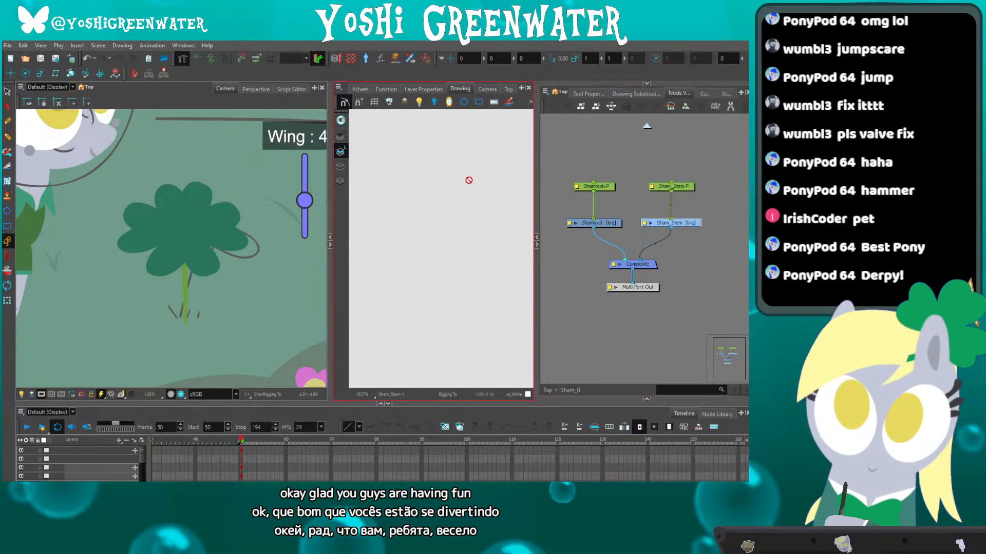
click(571, 93)
drag(644, 397, 589, 303)
drag(329, 403, 329, 425)
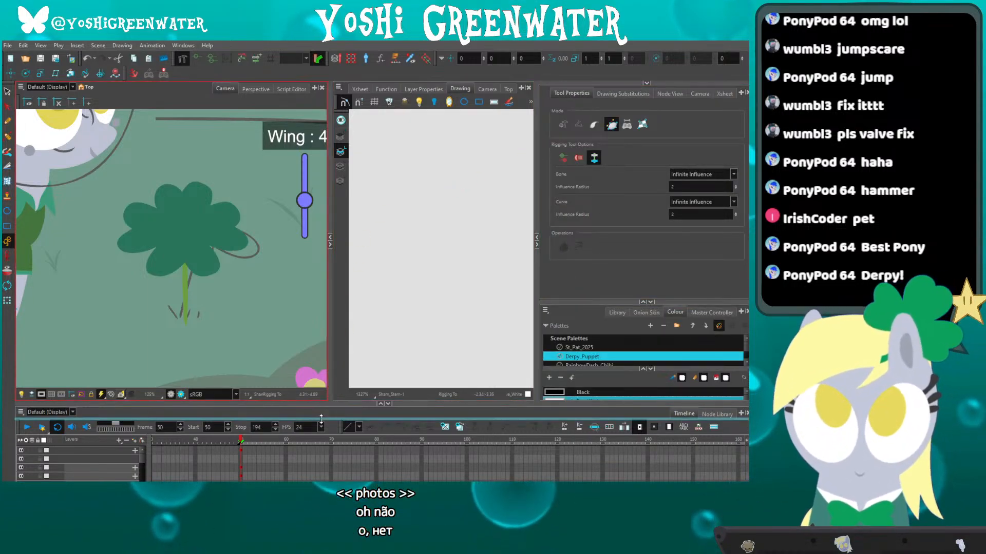
Add a curve deformer down the shamrock's stem, ending at the stem's base.
drag(174, 220, 202, 199)
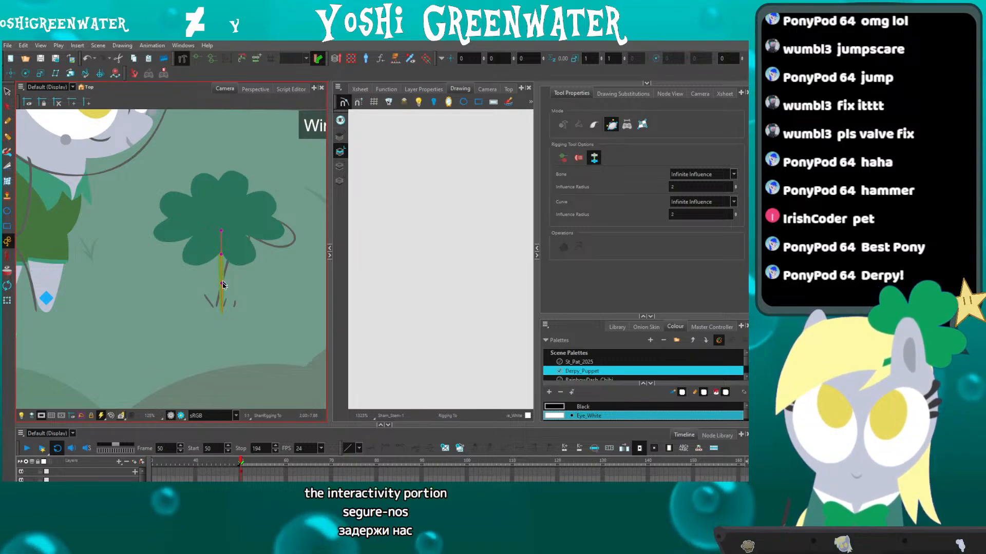
scroll(221, 309, up, 3)
click(222, 315)
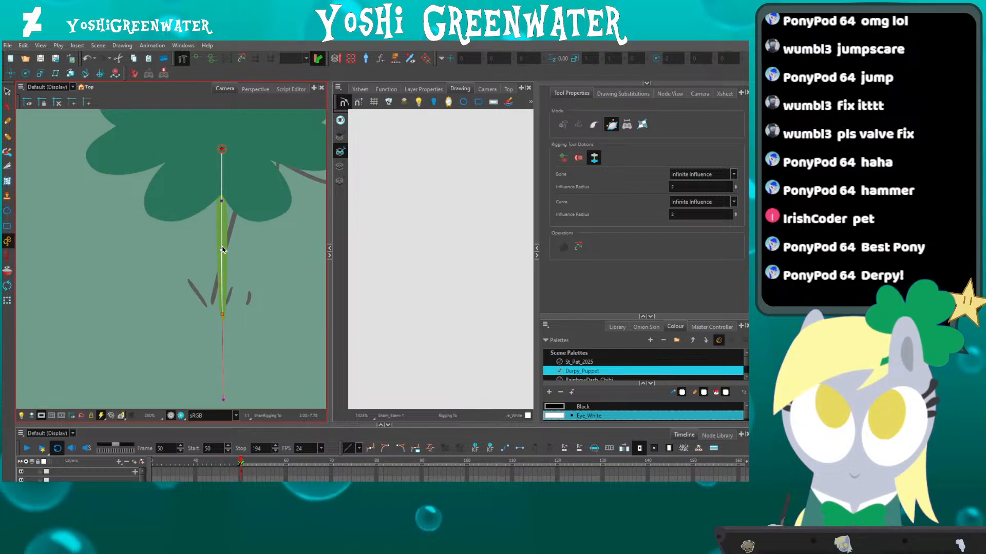
Select the Sham_Stem drawing with the Transform tool, enlarge the timeline and solo the stem layer.
click(7, 301)
scroll(211, 257, down, 1)
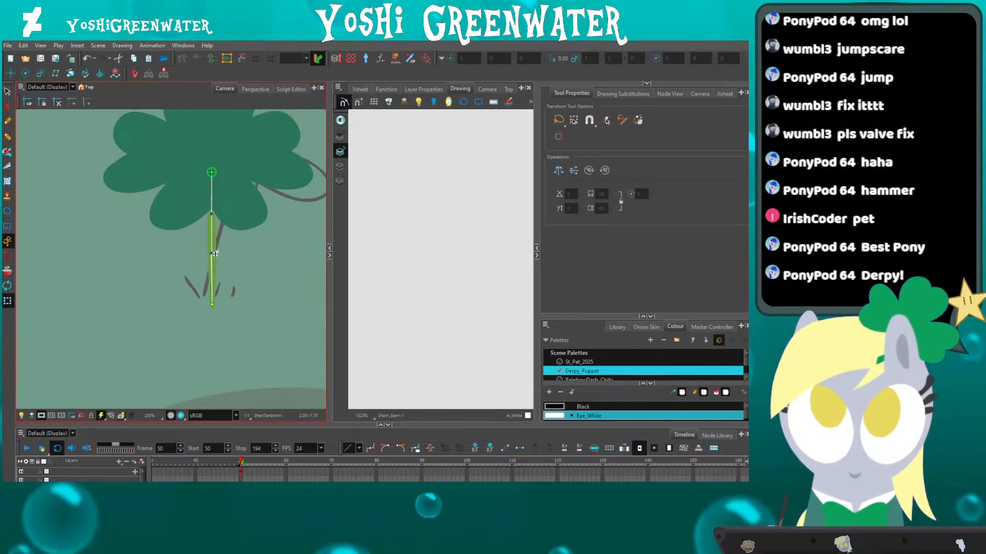
click(214, 254)
drag(176, 425, 176, 393)
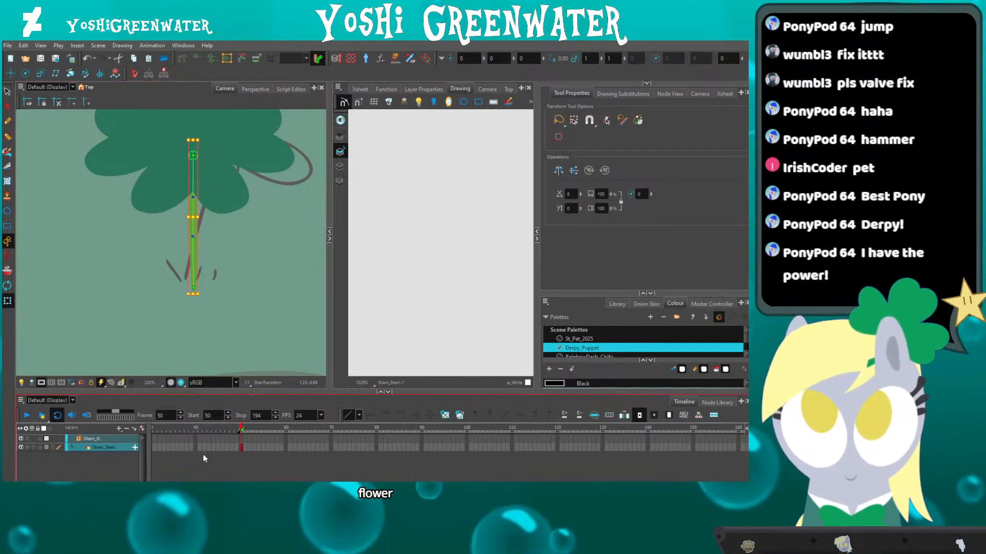
click(39, 446)
drag(40, 439, 26, 448)
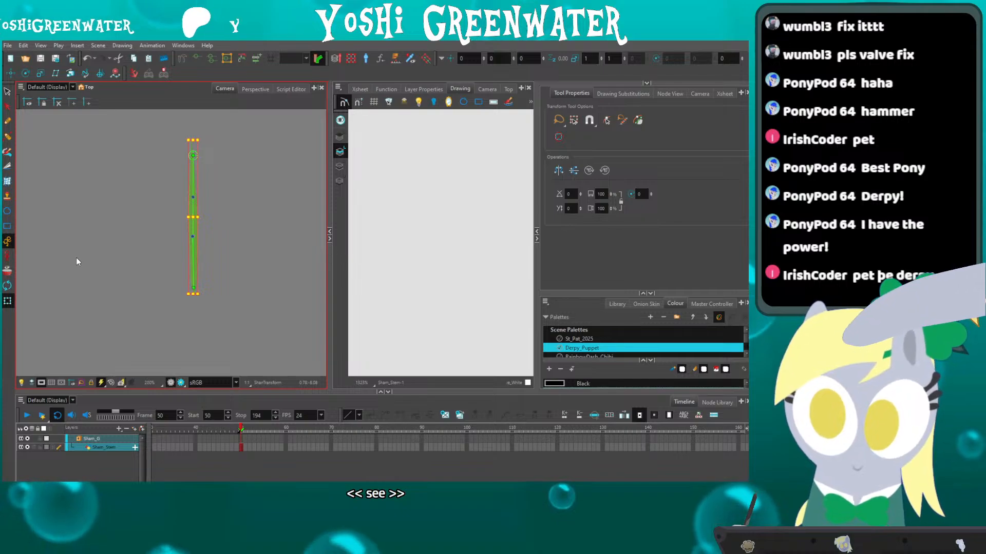
drag(108, 256, 116, 268)
click(128, 261)
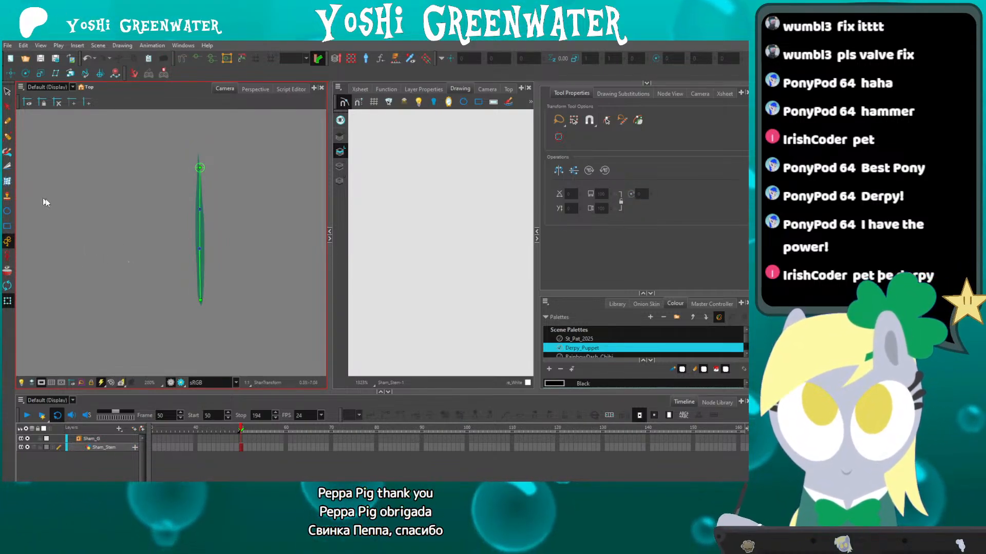
Adjust the stem's curve deformer with the Rigging tool so it lines up with the stem's tip and base.
click(182, 58)
scroll(198, 149, up, 3)
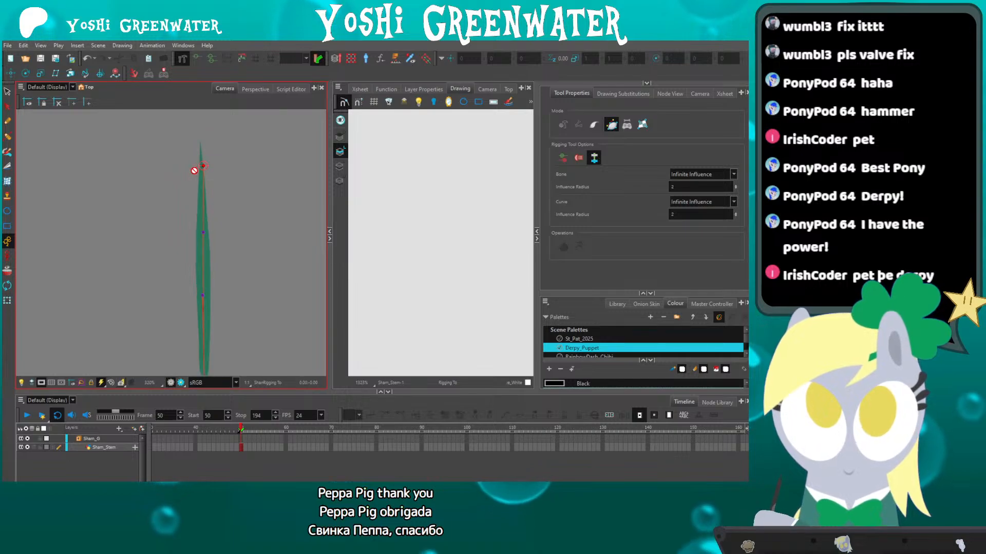
click(204, 137)
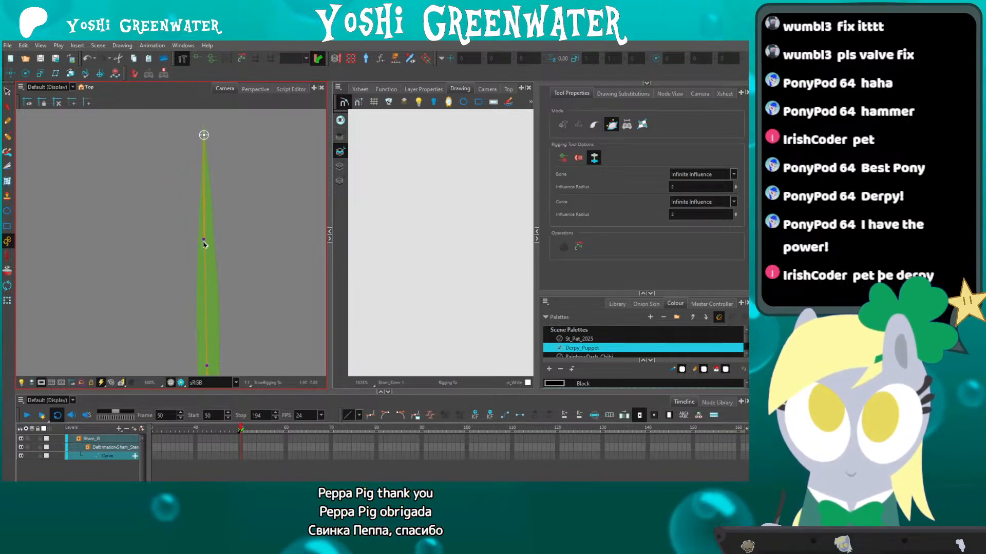
drag(188, 280, 177, 154)
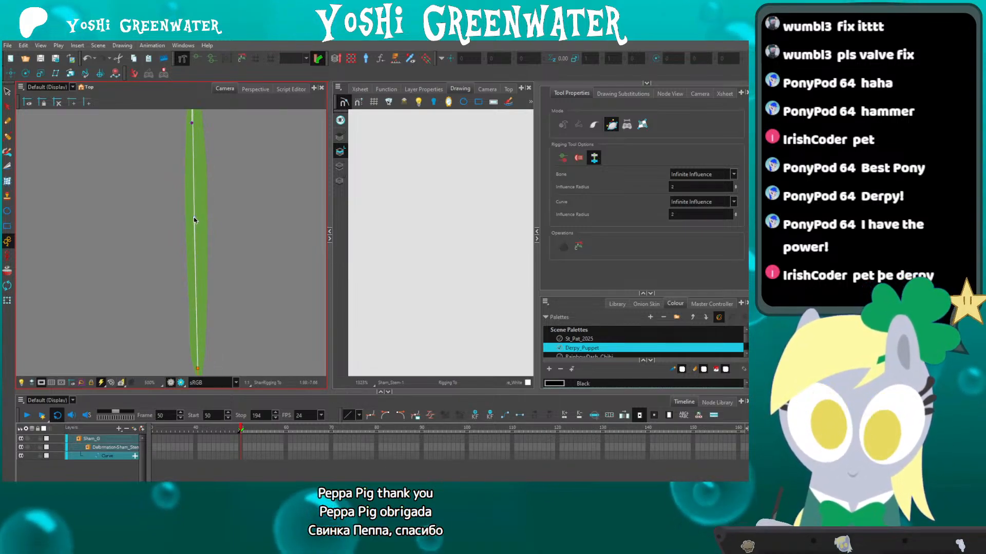
scroll(194, 220, down, 2)
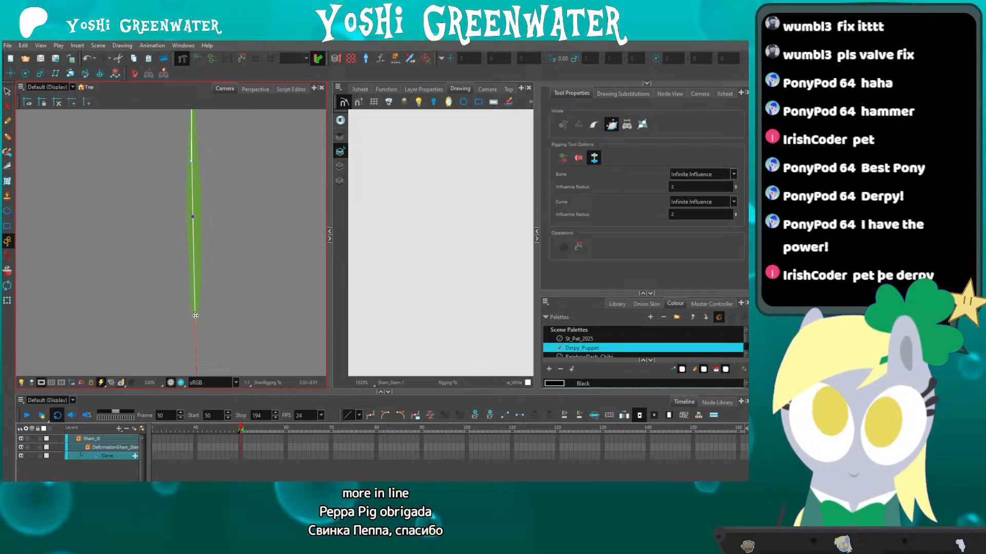
scroll(192, 221, down, 1)
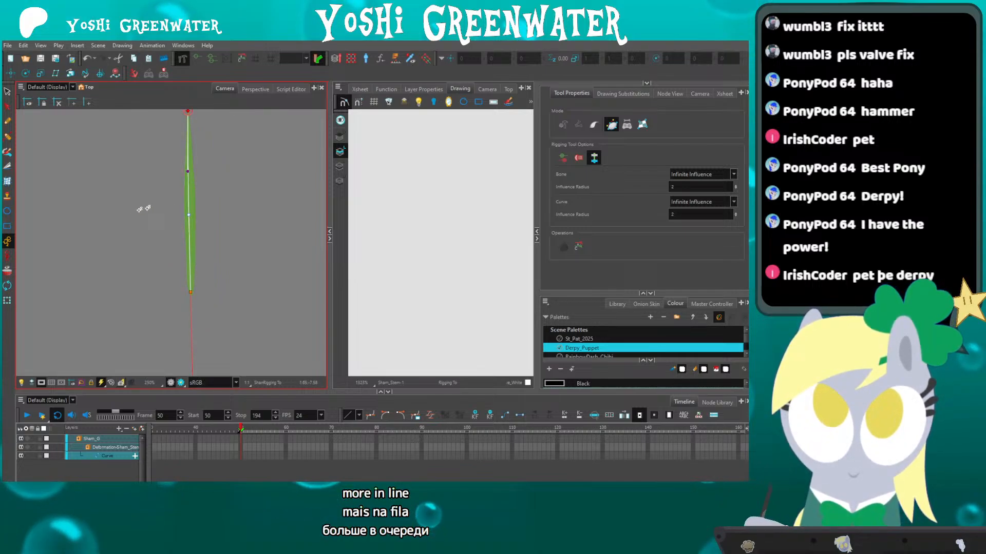
Line up the Deformation-Sham_Stem node between Sham_Stem-P and Sham_Stem, and turn off the stem layer's solo.
click(8, 301)
click(668, 93)
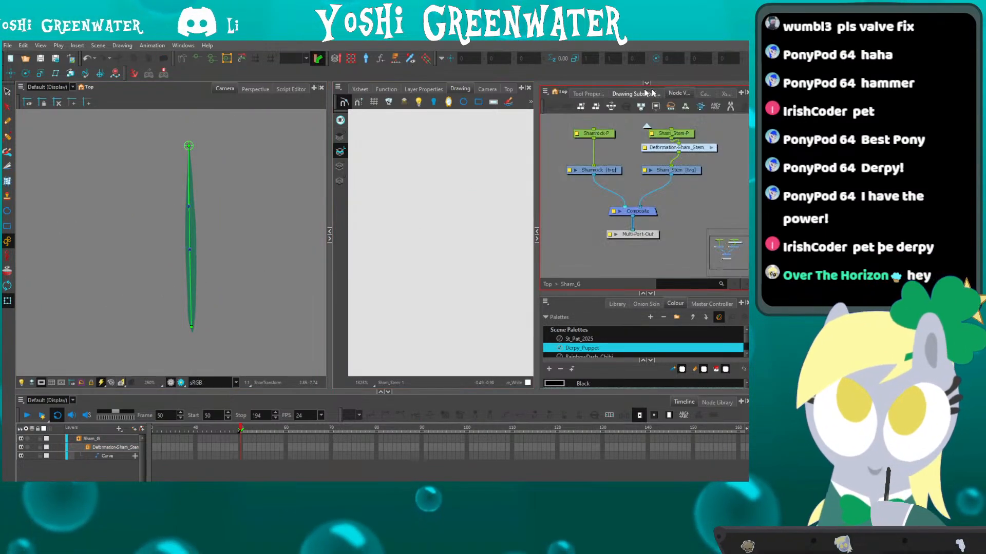
drag(651, 148, 644, 148)
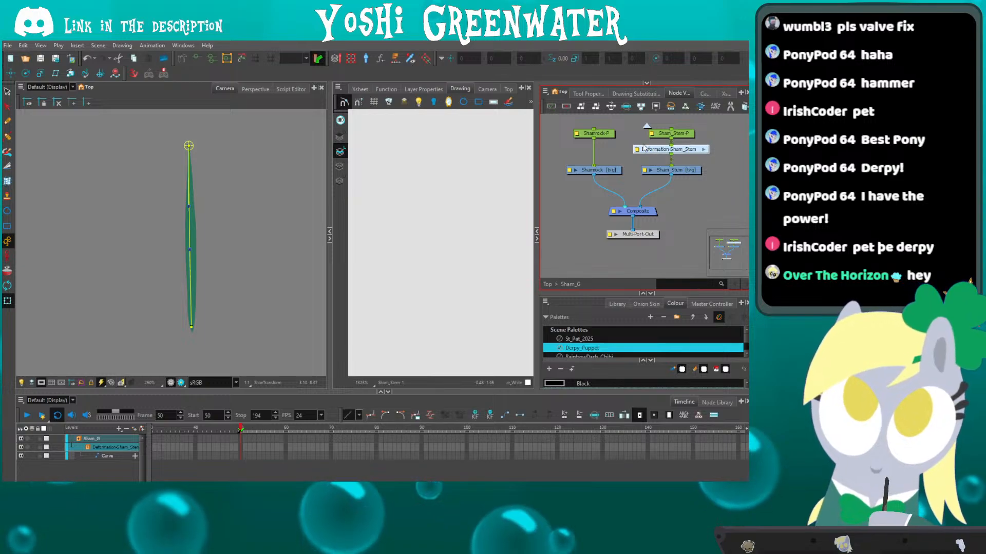
click(193, 279)
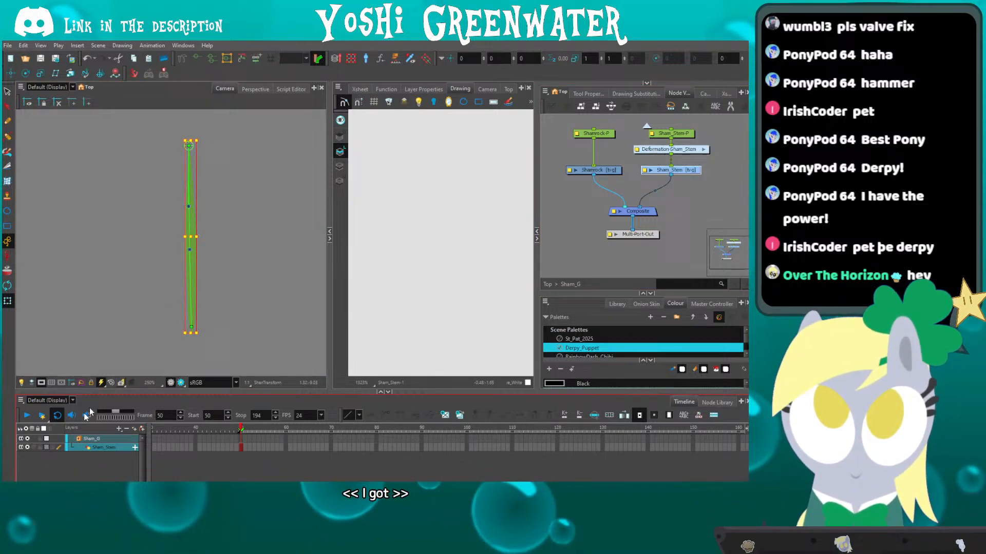
click(26, 448)
click(129, 261)
Test the stem's curve deformer by bending its top point and handle to both sides, and undo each bend.
click(189, 146)
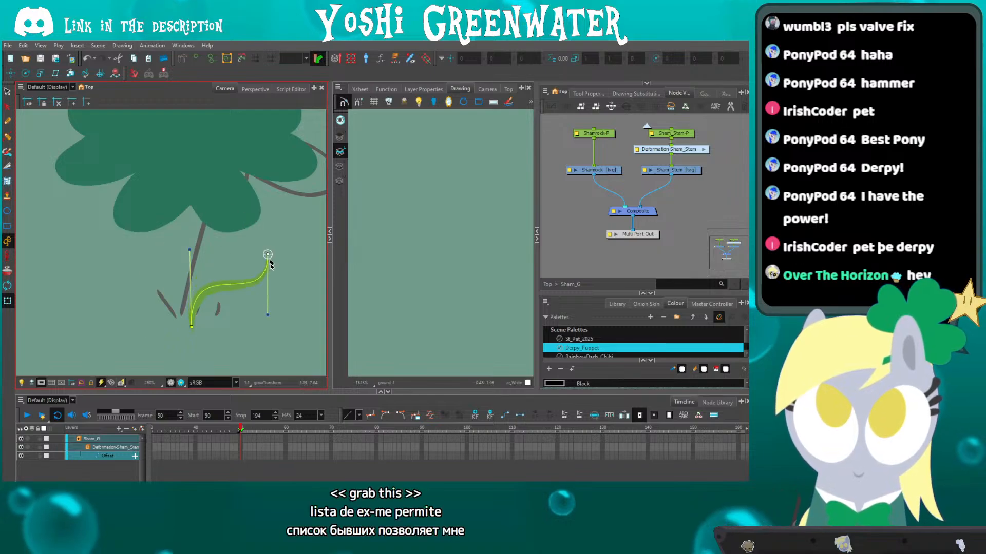
key(ctrl+z)
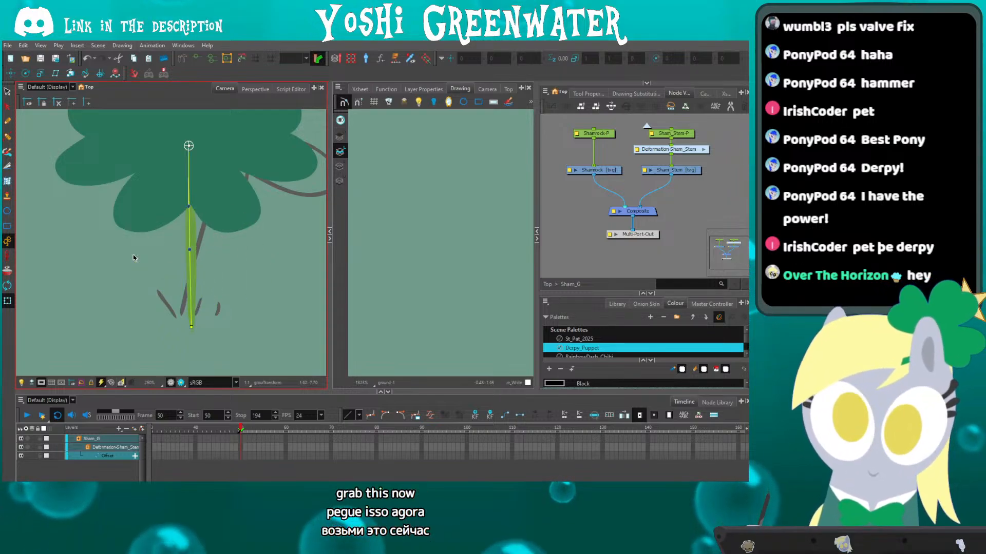
drag(191, 249, 226, 262)
key(ctrl+z)
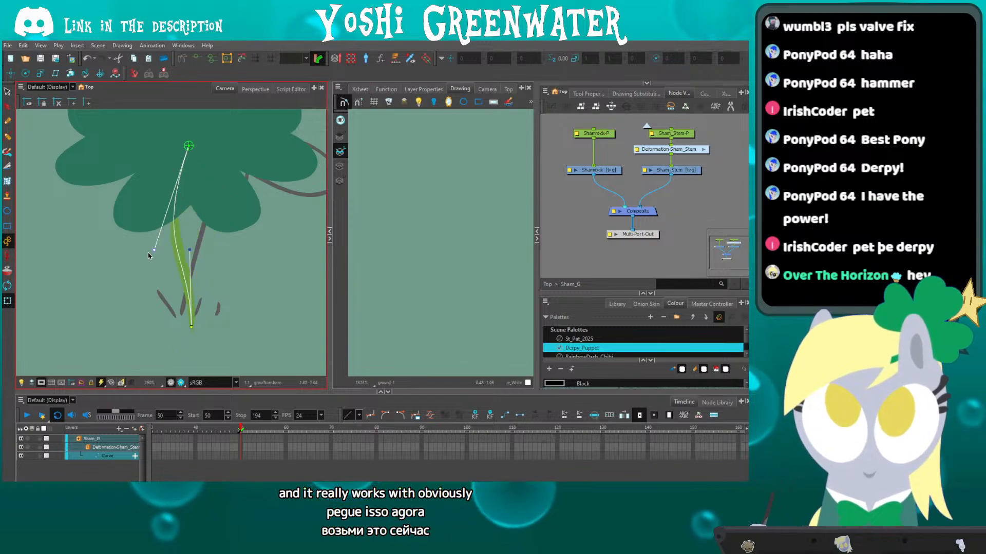
drag(148, 256, 121, 339)
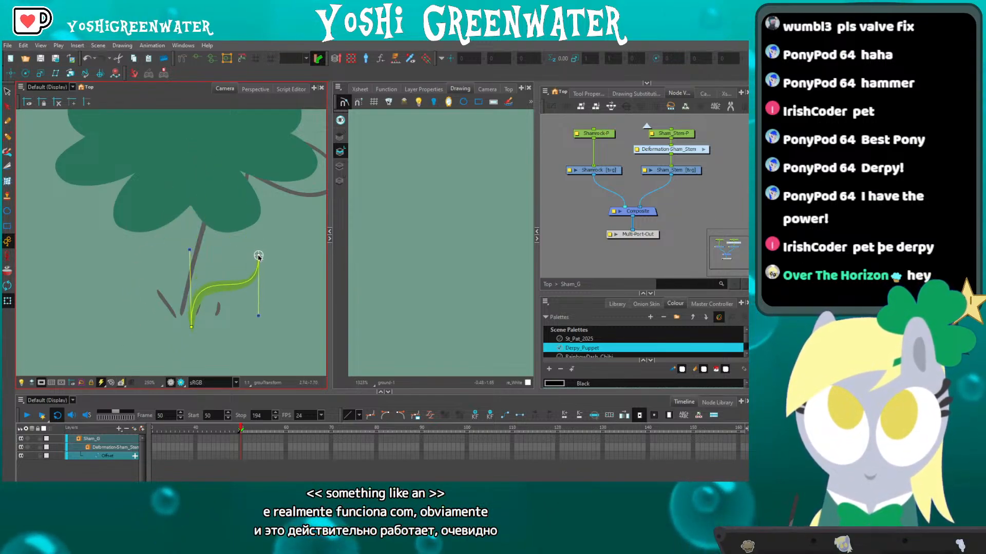
drag(189, 241, 137, 264)
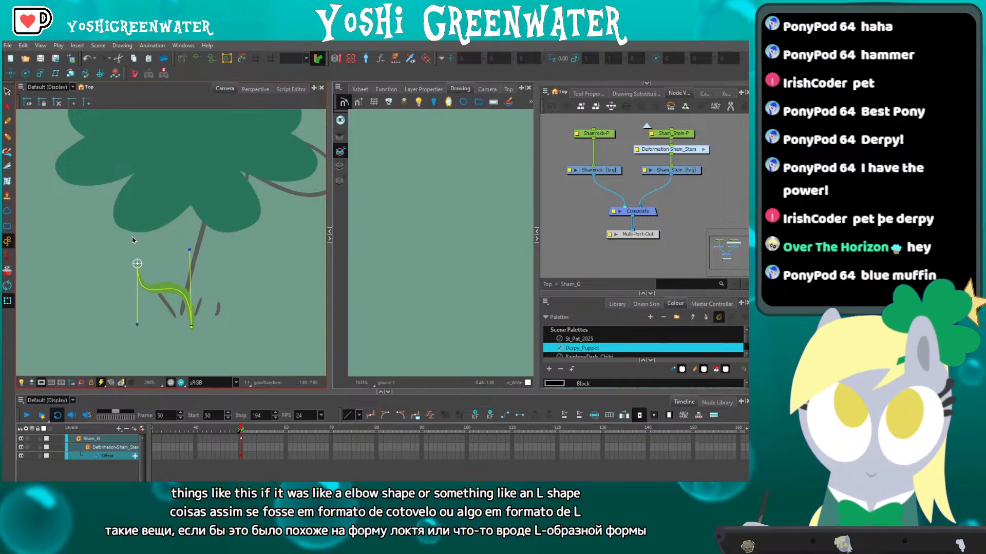
key(ctrl+z)
click(565, 236)
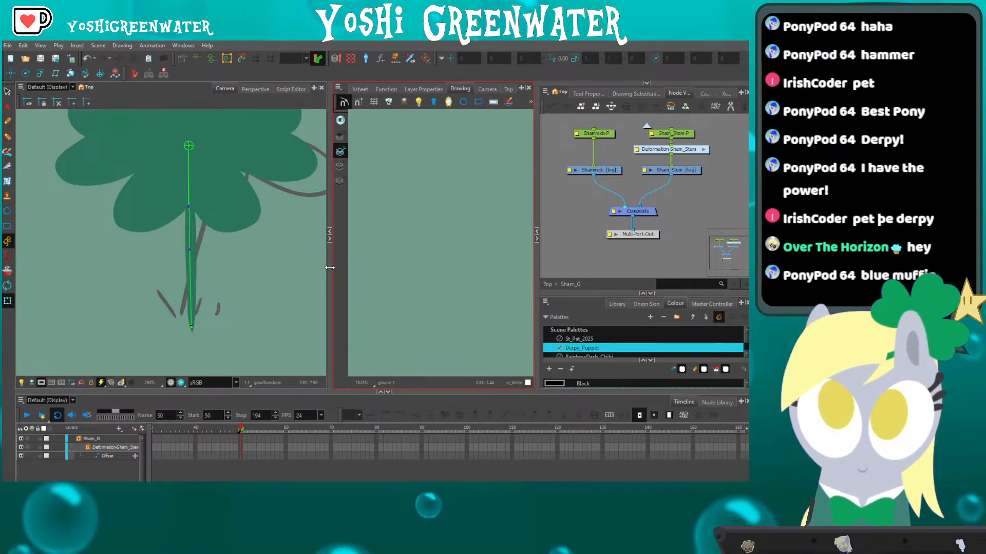
Widen the Camera view, reset the Drawing view and select the Shamrock leaf drawing.
drag(330, 267, 340, 267)
key(shift+m)
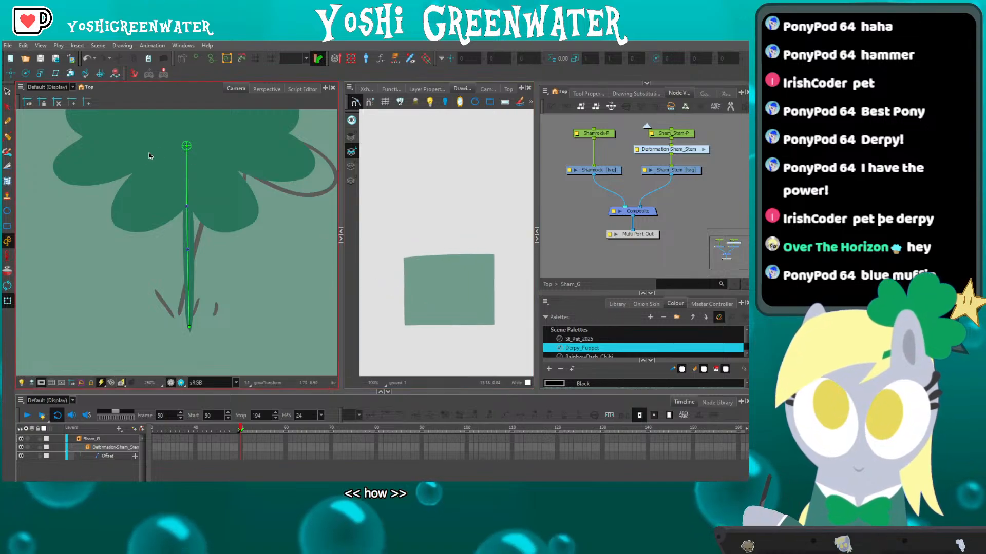
click(150, 154)
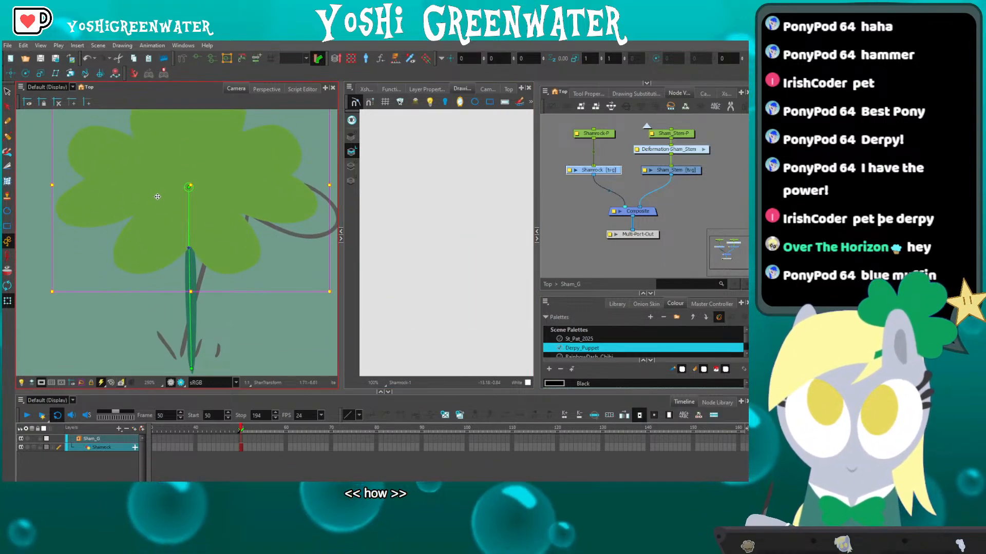
scroll(155, 194, down, 1)
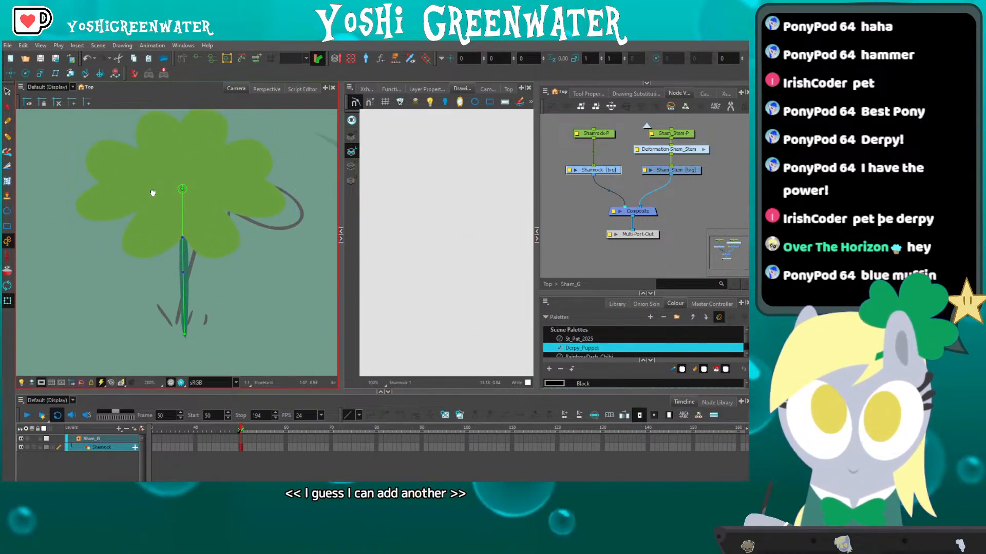
drag(152, 193, 156, 203)
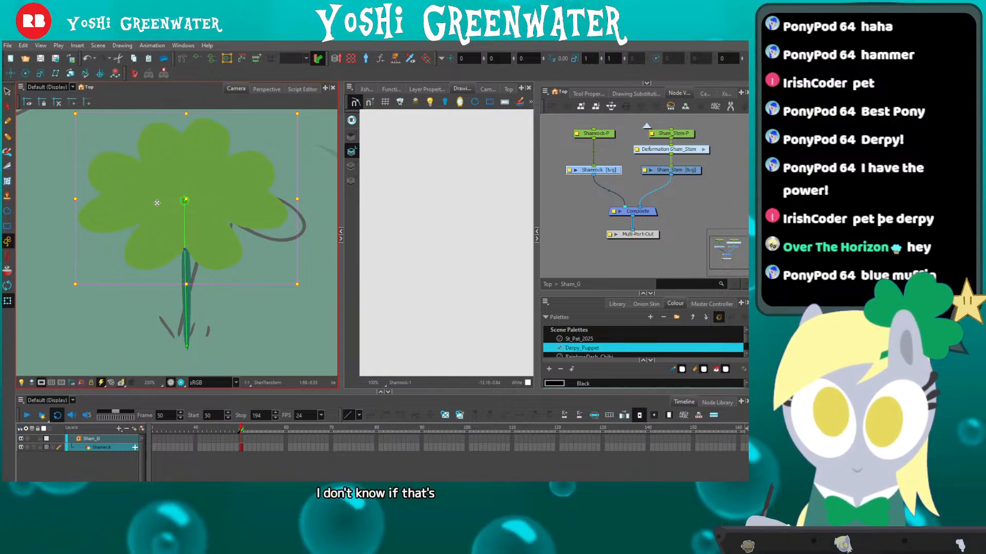
Move the Sham_Stem-P and Deformation-Sham_Stem nodes higher above the Sham_Stem drawing in Sham_G.
click(580, 230)
drag(596, 175, 576, 216)
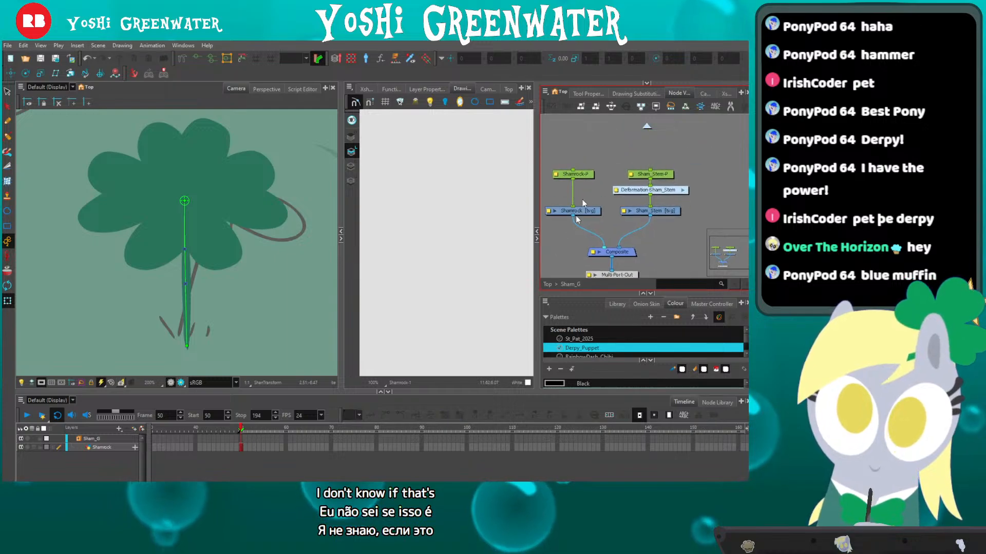
drag(641, 193, 635, 157)
click(641, 147)
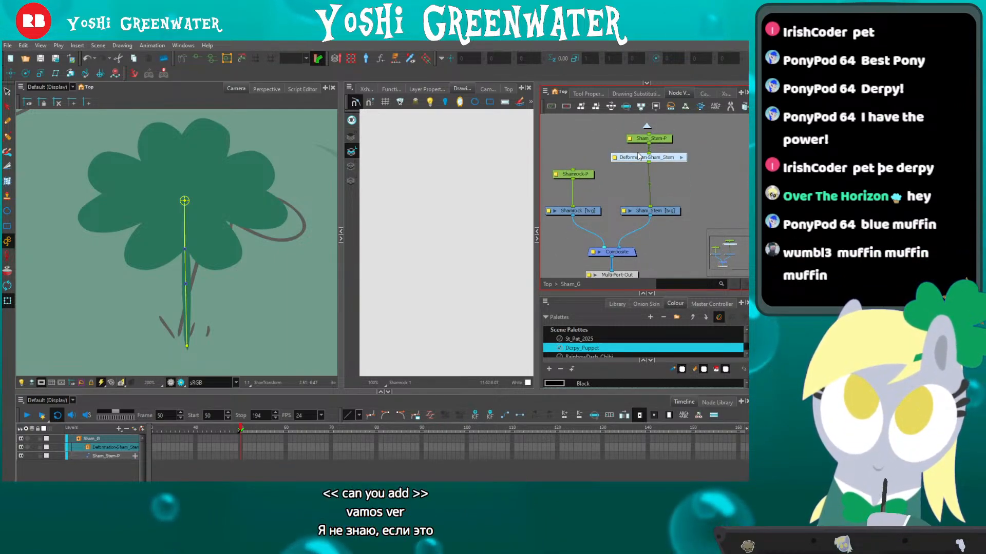
Inside the Deformation-Sham_Stem group, set the Curve node off to one side and connect Offset to an additional Multi-Port-Out port.
click(681, 158)
drag(603, 163, 588, 144)
drag(596, 219, 577, 228)
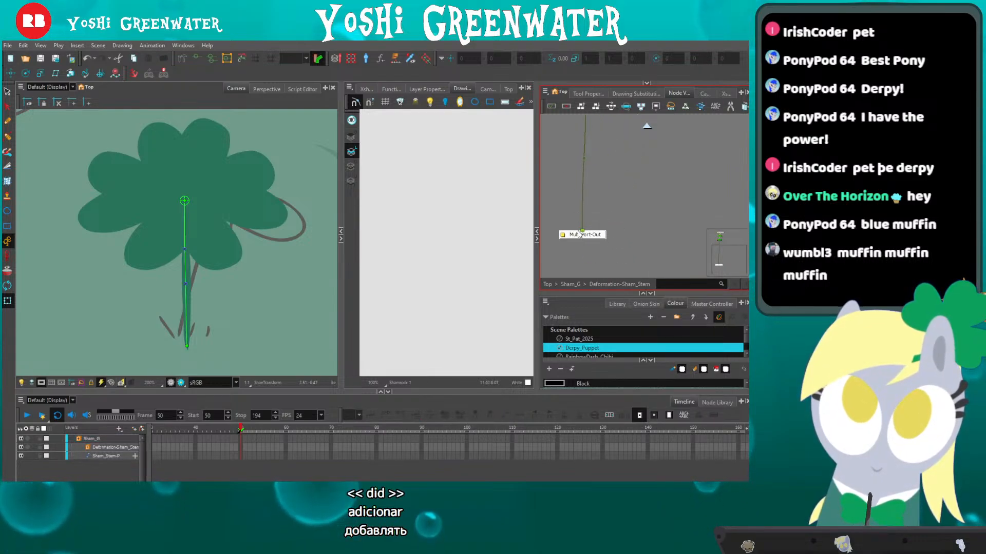
scroll(579, 170, up, 5)
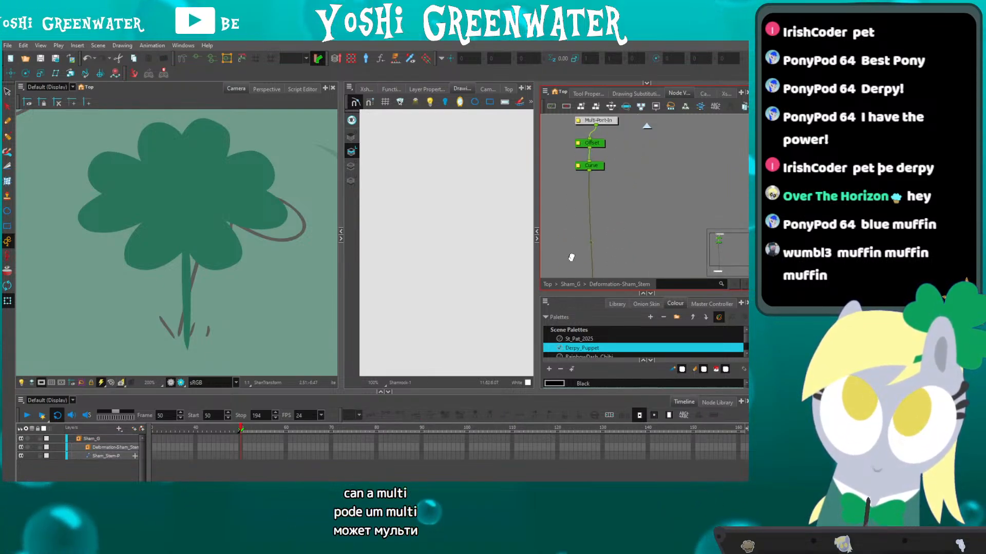
drag(592, 153, 574, 159)
mouse_move(594, 193)
mouse_down()
mouse_move(580, 154)
mouse_move(583, 180)
mouse_up()
scroll(591, 169, down, 5)
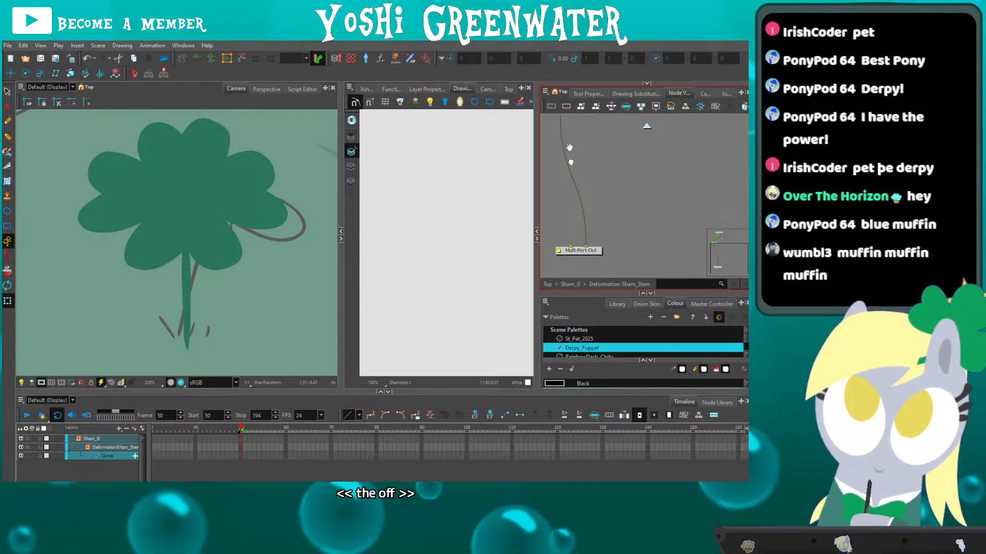
scroll(575, 199, up, 5)
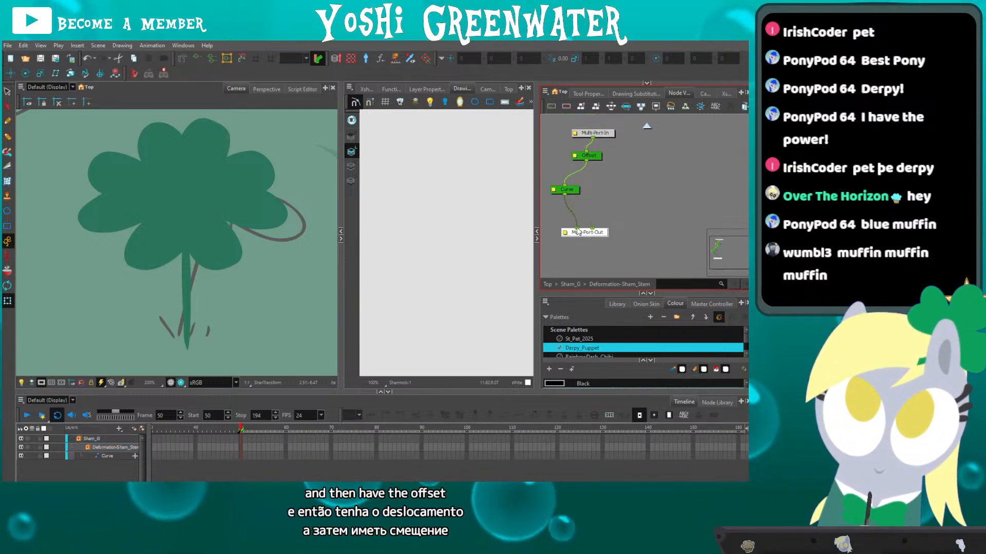
drag(560, 191, 596, 230)
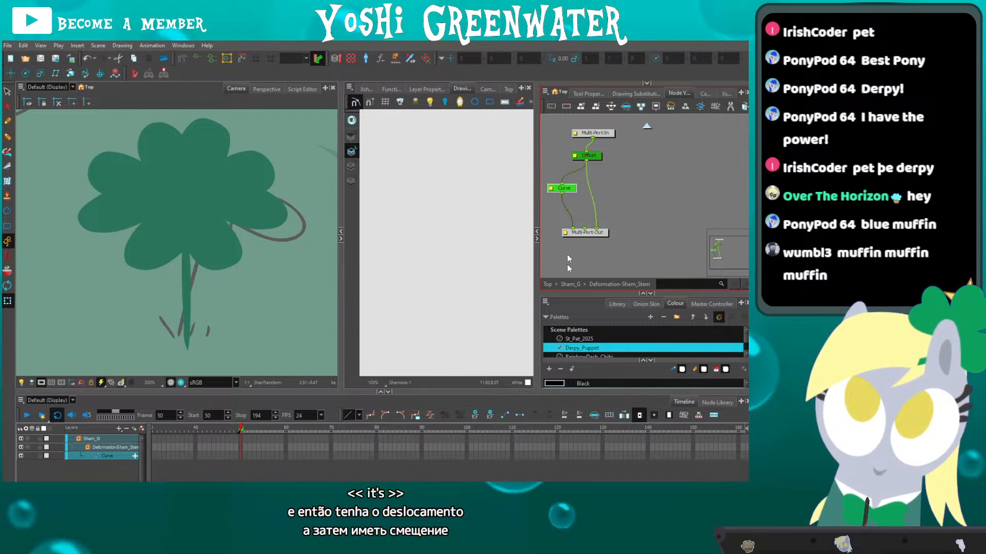
Back in Sham_G, feed Sham_Stem from the deformation group's curve output and connect its offset output to Shamrock-P.
click(575, 284)
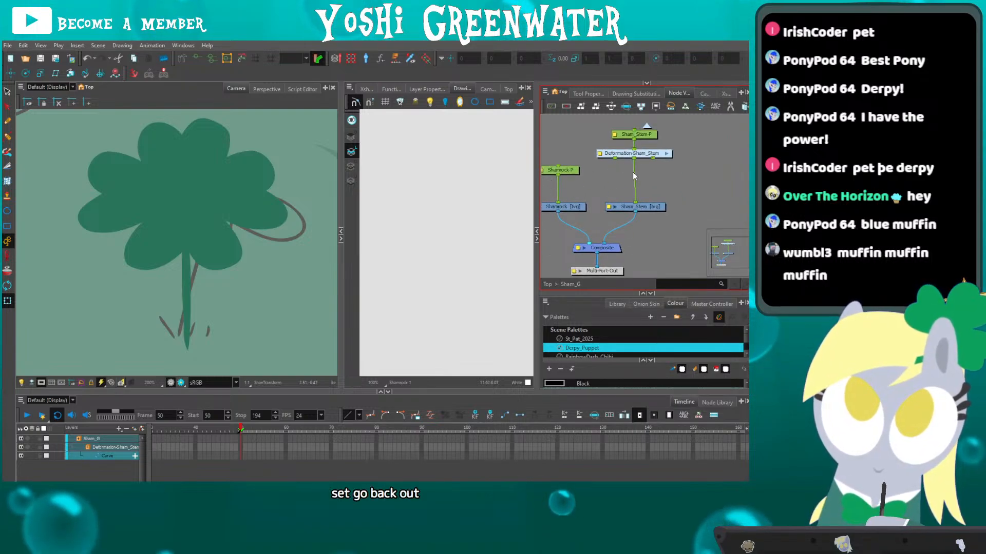
drag(634, 202, 635, 203)
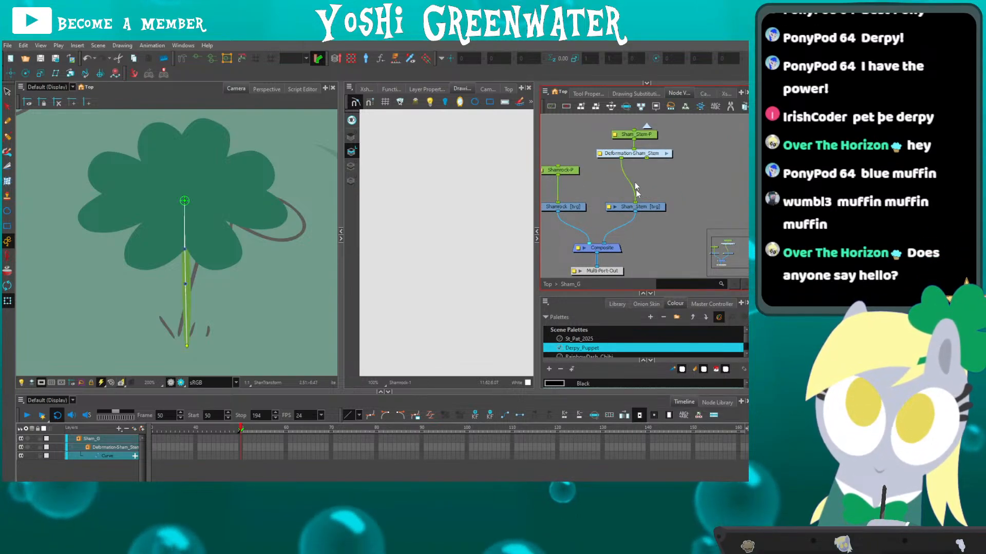
mouse_move(647, 158)
mouse_down()
mouse_move(558, 203)
mouse_move(561, 156)
mouse_move(559, 167)
mouse_up()
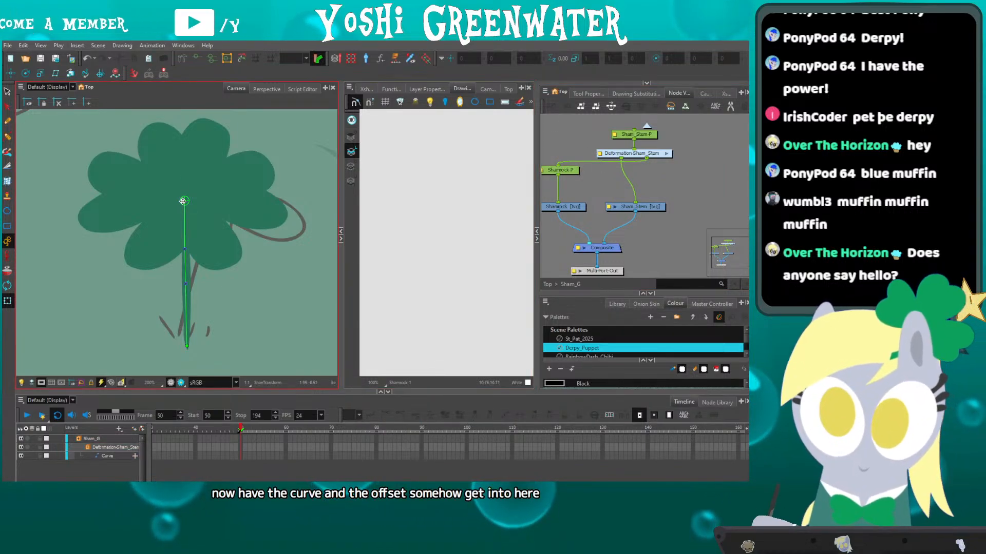
Test and undo a bend of the stem, and reroute the deformation's offset output directly into the Shamrock drawing.
mouse_move(184, 201)
mouse_down()
mouse_move(199, 201)
mouse_move(164, 201)
mouse_up()
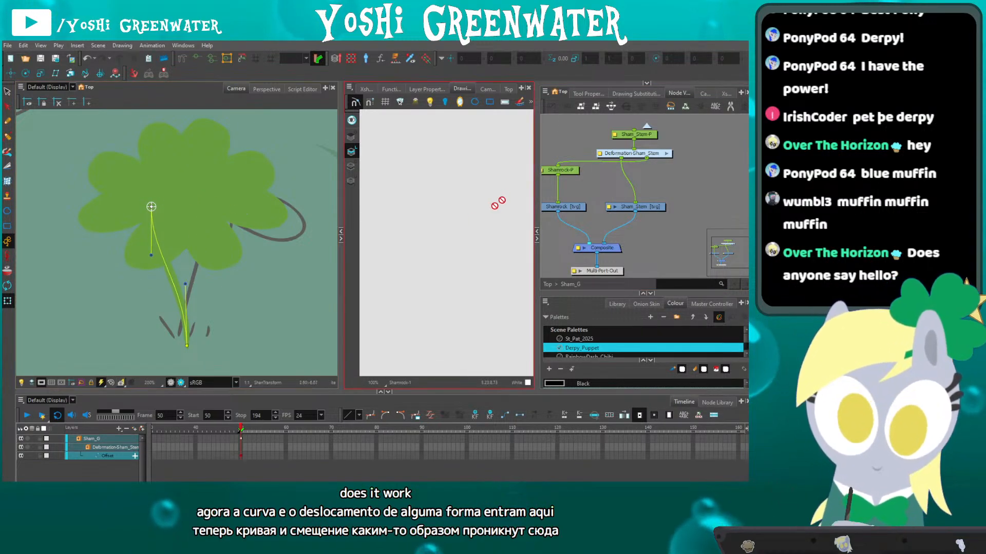
key(ctrl+z)
drag(558, 204, 558, 203)
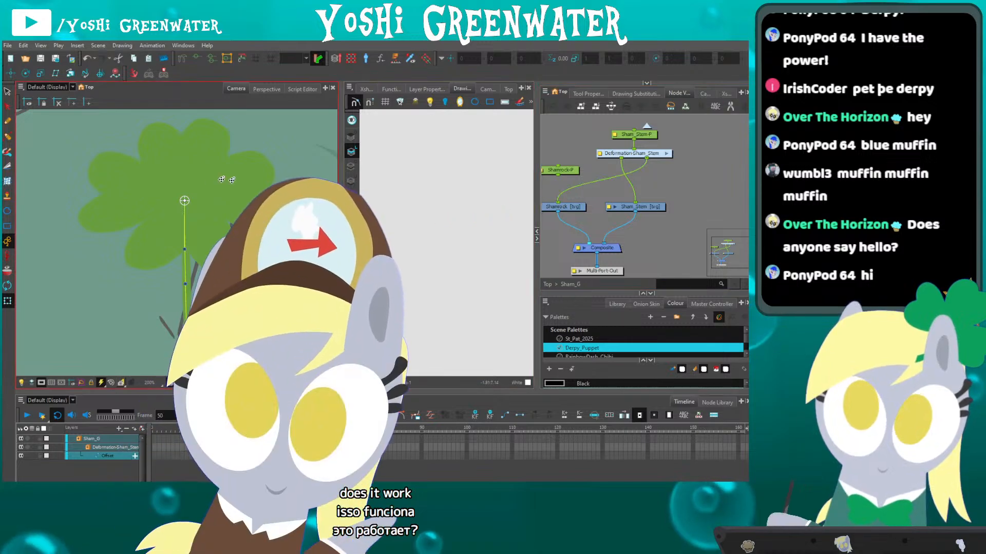
Try bending the stem deformer by moving its tip sideways from the clover's centre.
drag(184, 201, 145, 207)
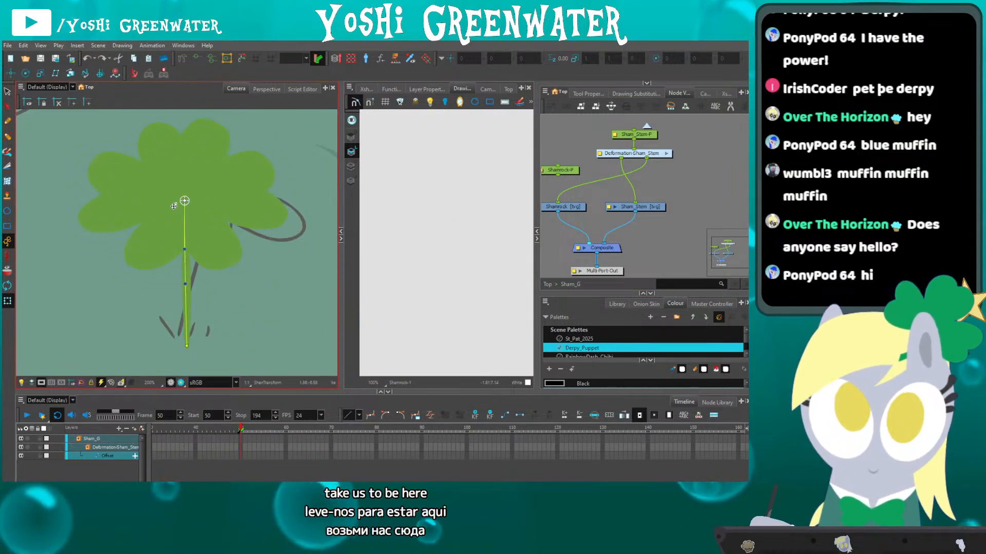
click(591, 165)
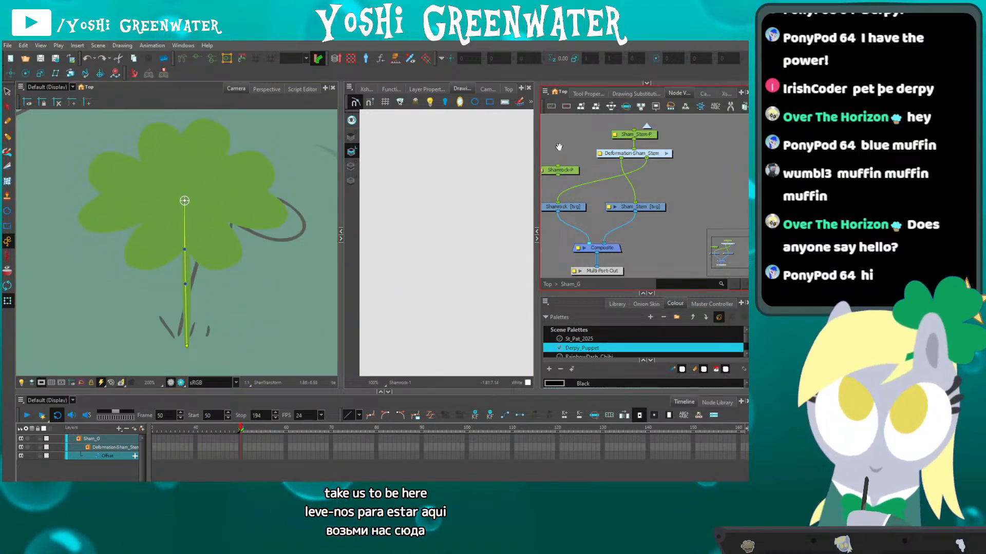
drag(549, 147, 574, 146)
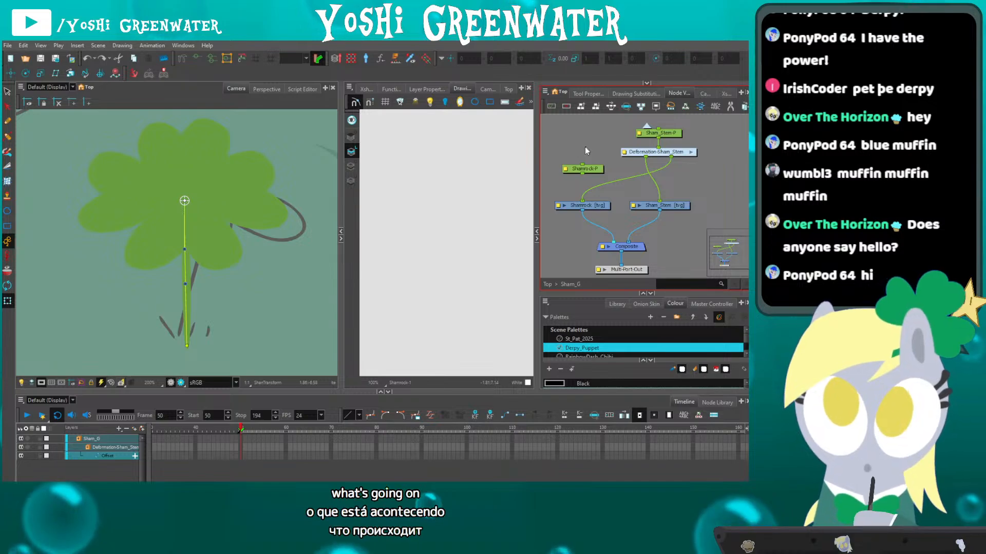
Rewire the Deformation-Sham_Stem outputs so the first feeds Shamrock-P and its Shamrock drawing, and the second feeds the Sham_Stem drawing.
click(586, 148)
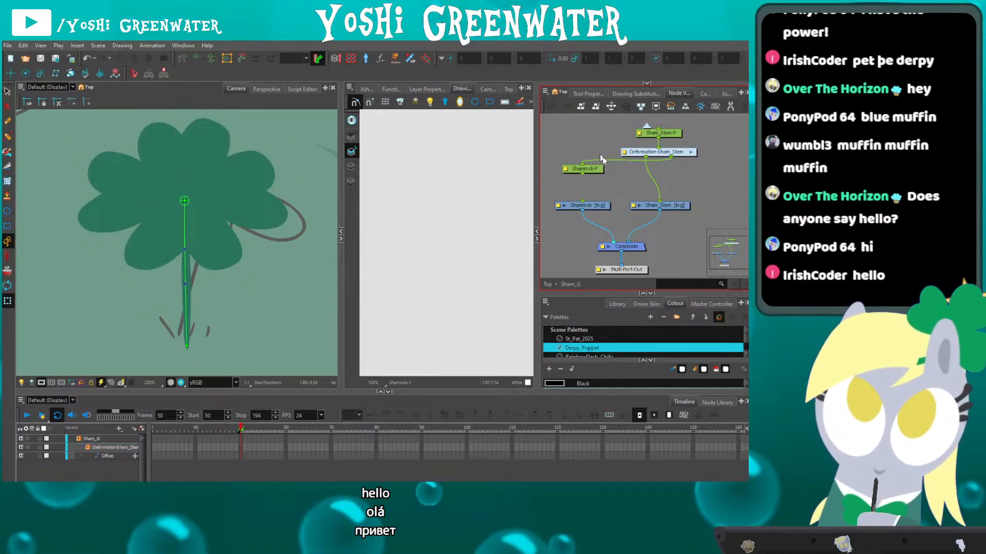
drag(651, 175, 624, 160)
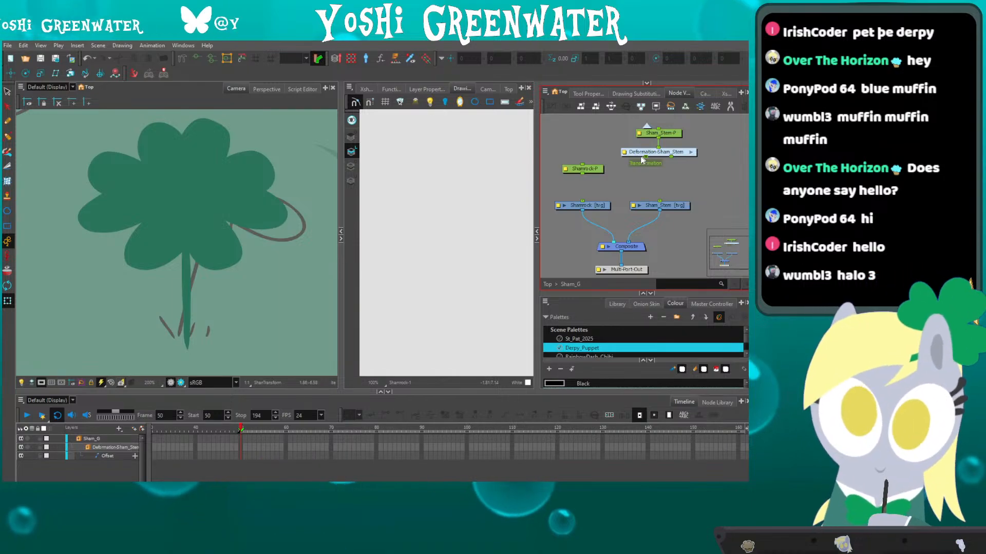
drag(644, 157, 585, 198)
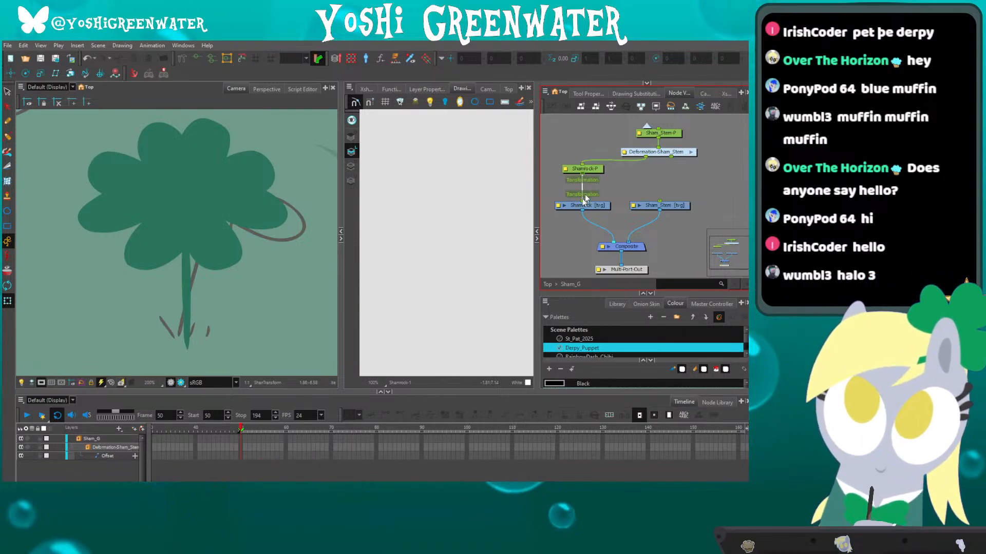
click(661, 204)
click(614, 155)
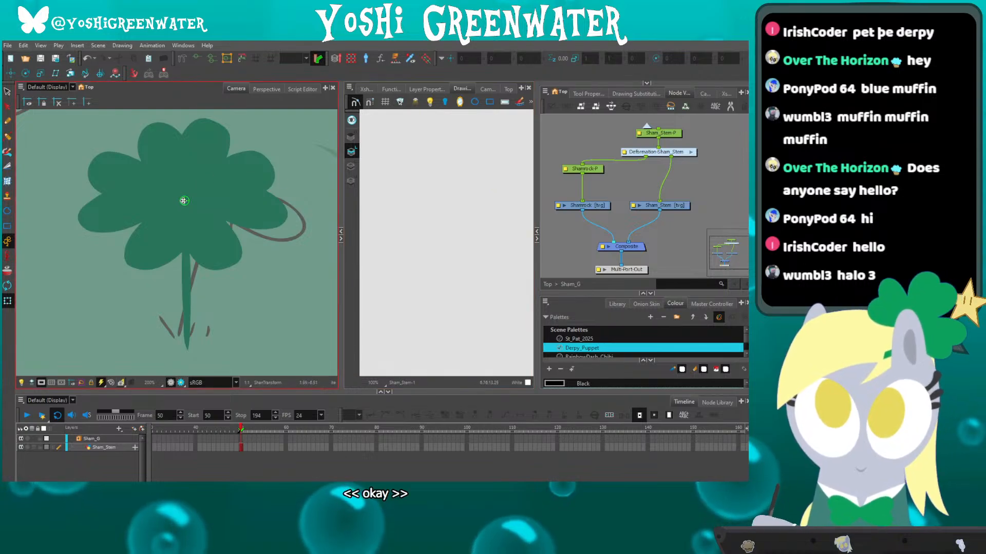
Test the rewired deformer by moving its tip point away from the clover's centre, and undo the test pose.
drag(185, 201, 157, 170)
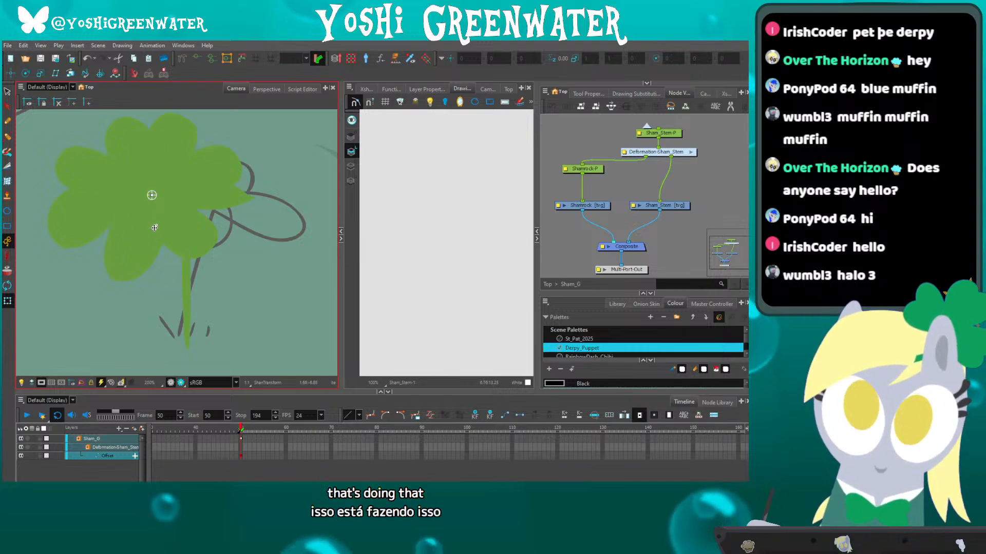
mouse_move(127, 211)
mouse_down()
mouse_move(213, 196)
mouse_move(107, 212)
mouse_up()
key(ctrl+z)
Disconnect Shamrock-P from Deformation-Sham_Stem and place it closer to the Shamrock drawing node.
click(585, 154)
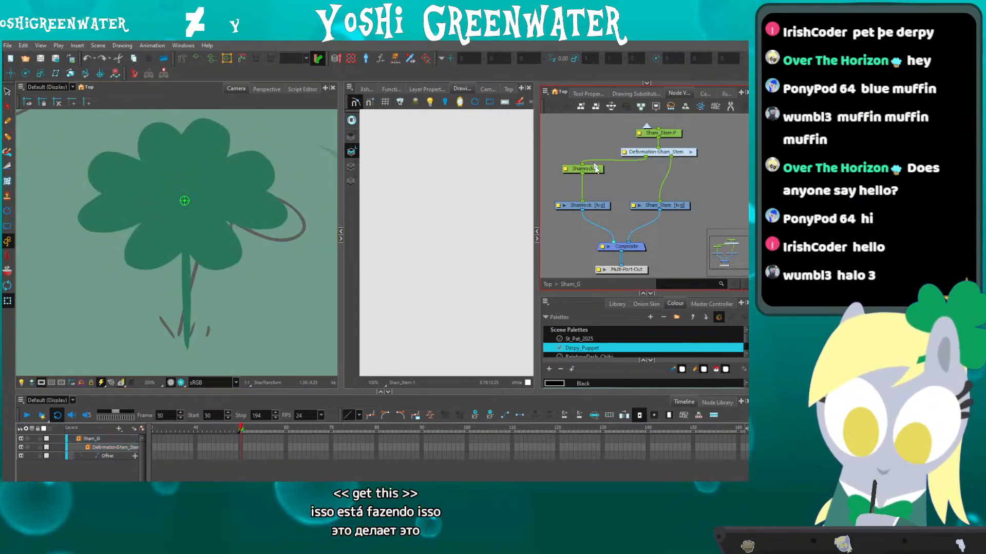
drag(596, 169, 596, 178)
click(590, 155)
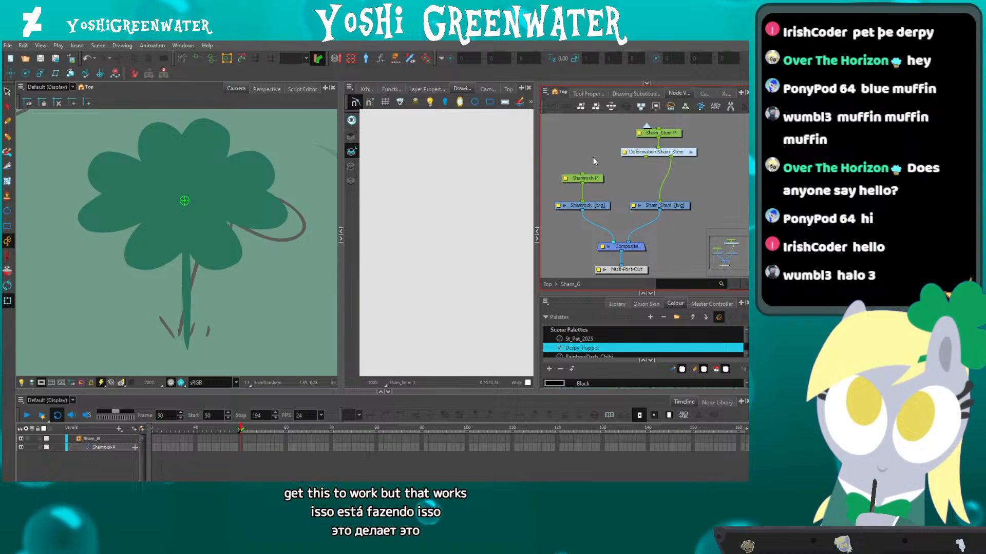
Inside Deformation-Sham_Stem, remove the direct Offset connection to Multi-Port-Out, leaving the chain through Curve, and return to Sham_G.
double_click(666, 152)
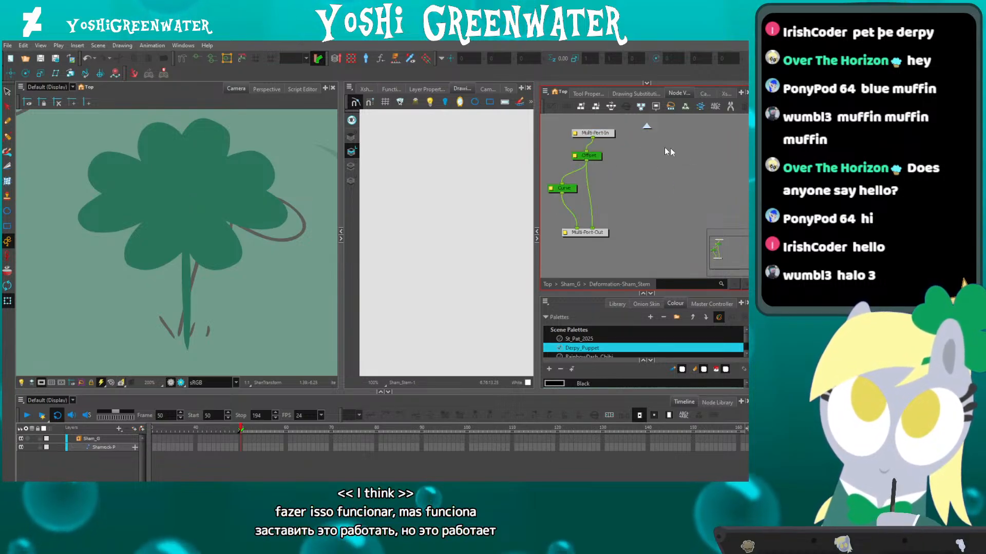
drag(565, 198, 600, 183)
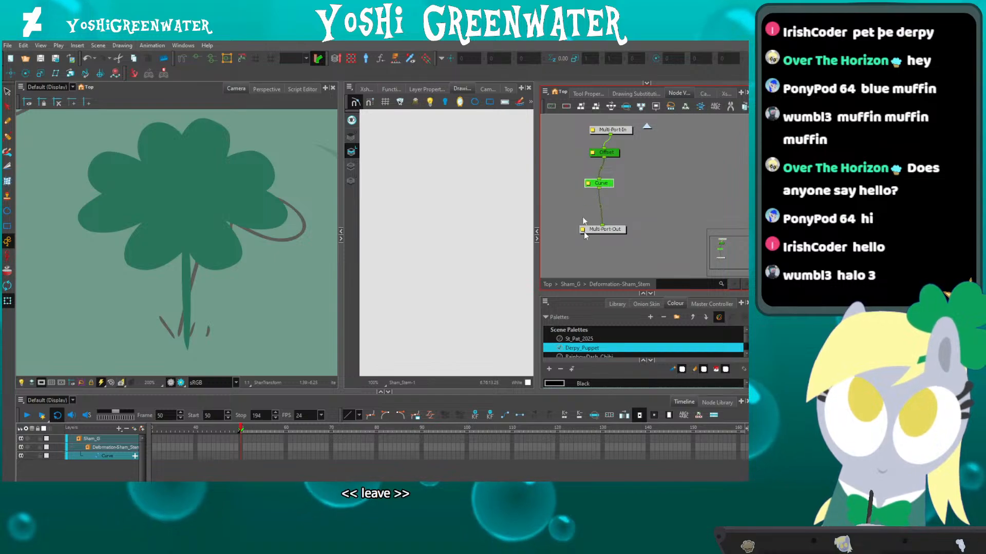
click(573, 285)
Place the Deformation-Sham_Stem node directly above the Sham_Stem drawing and align Shamrock-P beside it.
drag(646, 242, 646, 250)
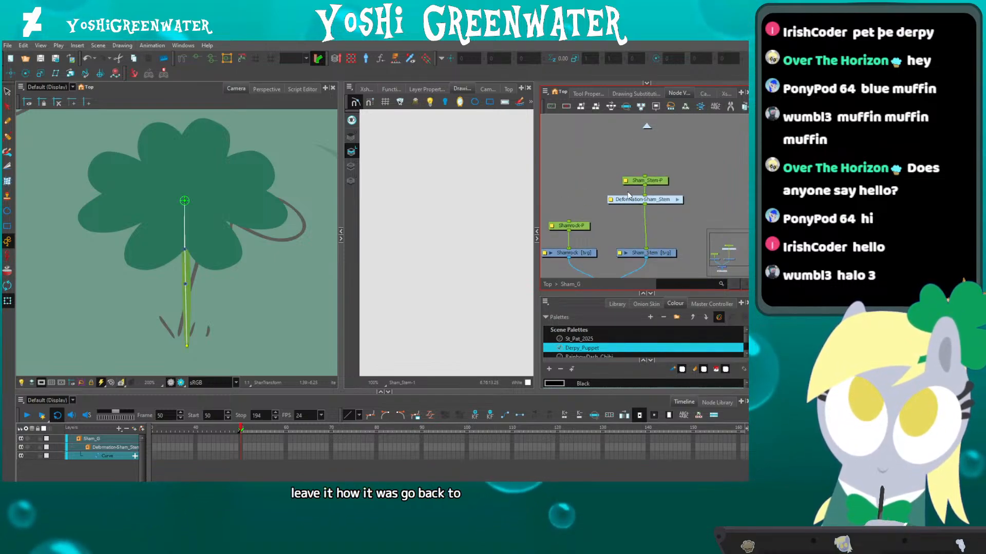
drag(634, 199, 637, 236)
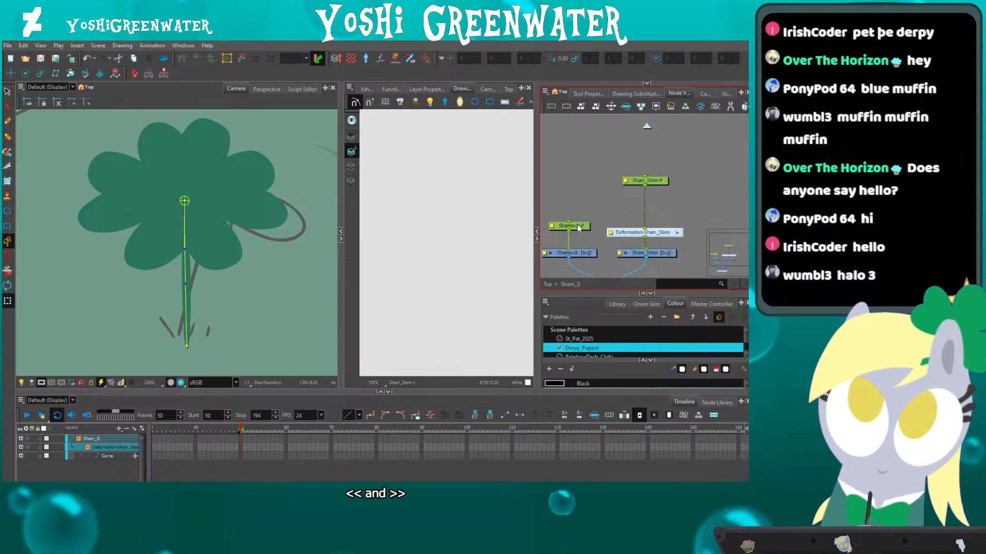
drag(578, 229, 581, 223)
click(635, 191)
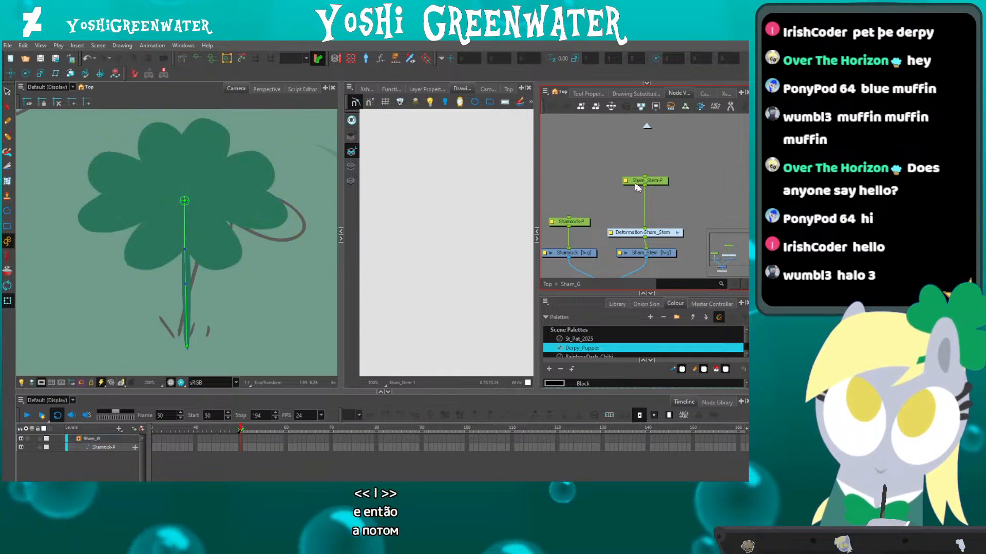
Rig a second curve deformer on the Sham_Stem drawing, running from above the clover to below the stem's base.
click(634, 253)
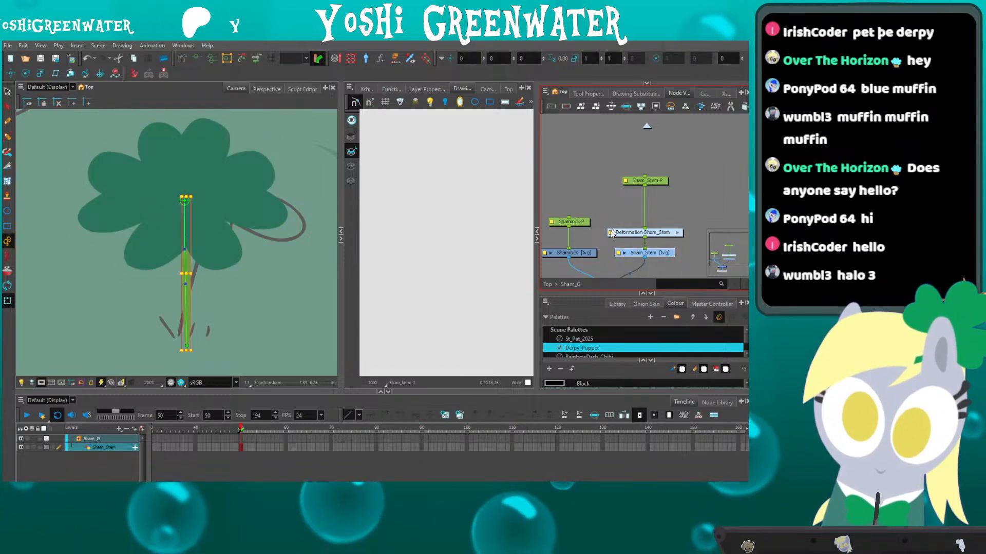
scroll(175, 137, down, 1)
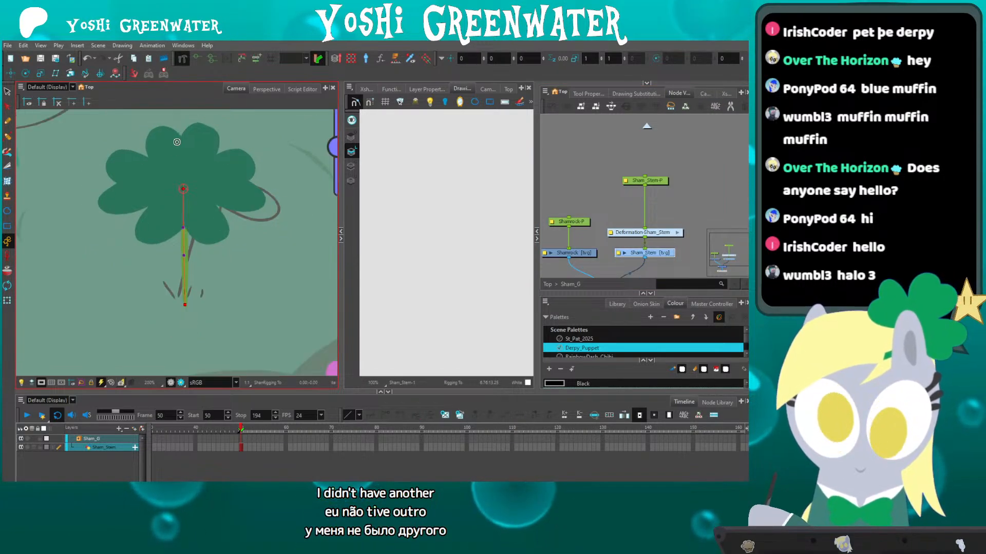
key(space)
drag(180, 112, 182, 132)
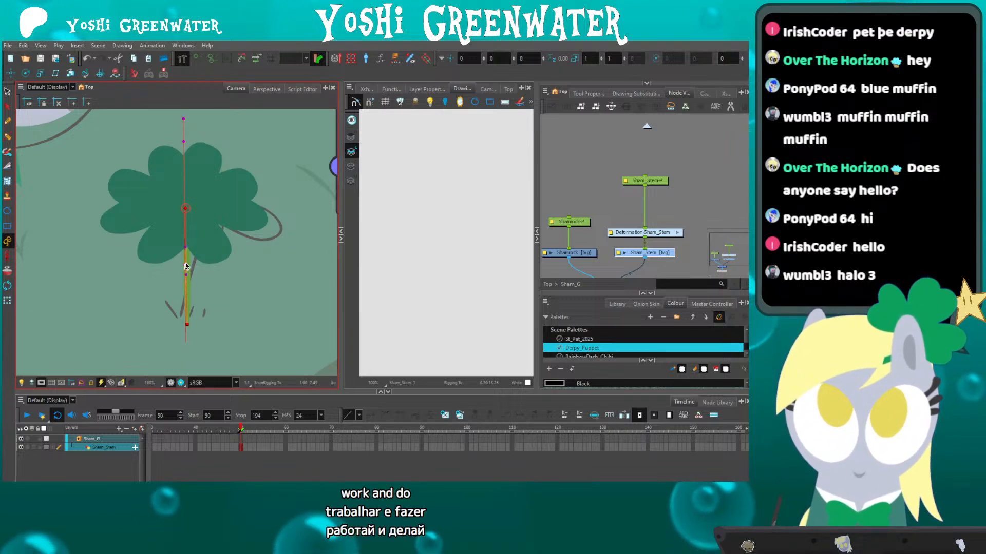
click(183, 118)
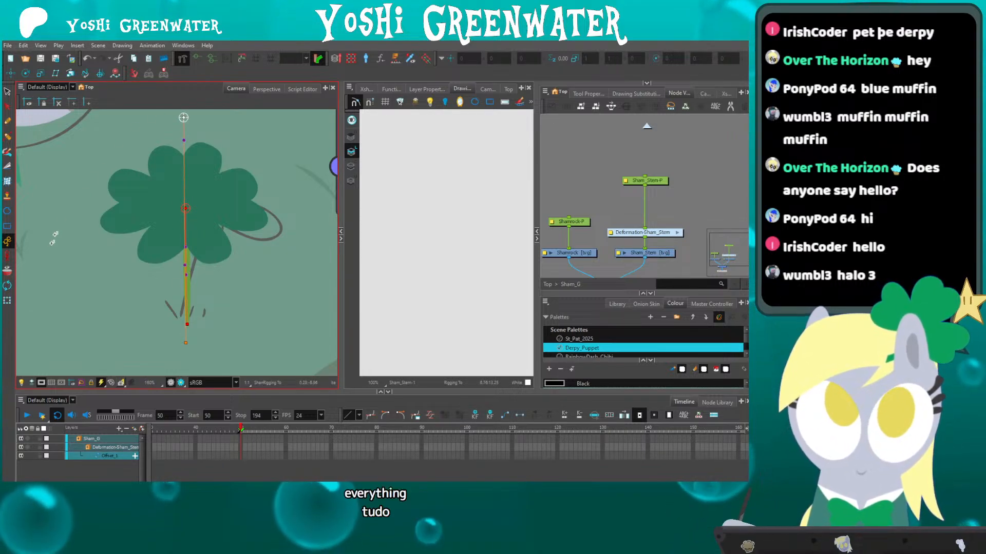
click(8, 302)
Test the new stem deformer by swinging its tip point away from above the clover.
scroll(592, 158, down, 1)
click(588, 156)
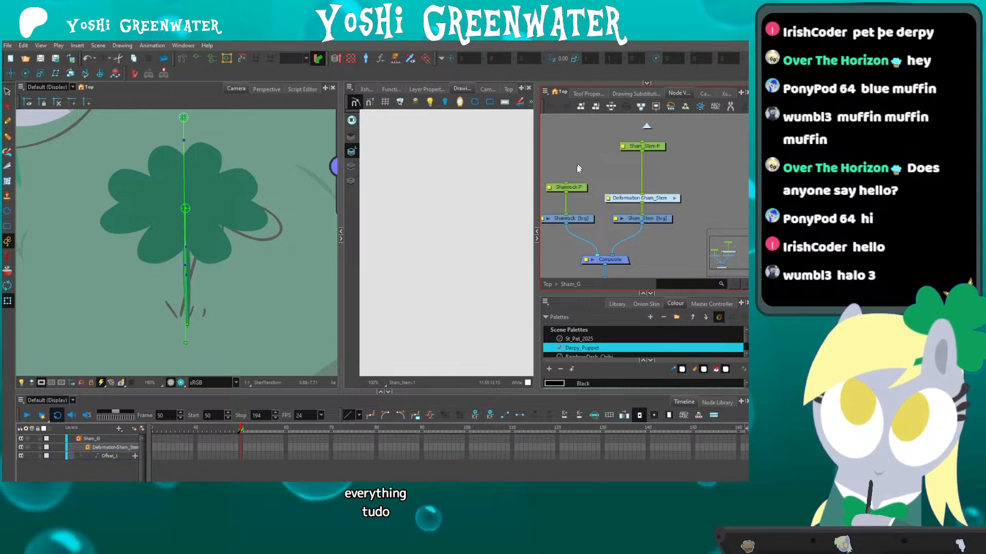
mouse_move(580, 175)
mouse_down()
mouse_move(611, 106)
mouse_move(585, 170)
mouse_up()
drag(184, 119, 132, 131)
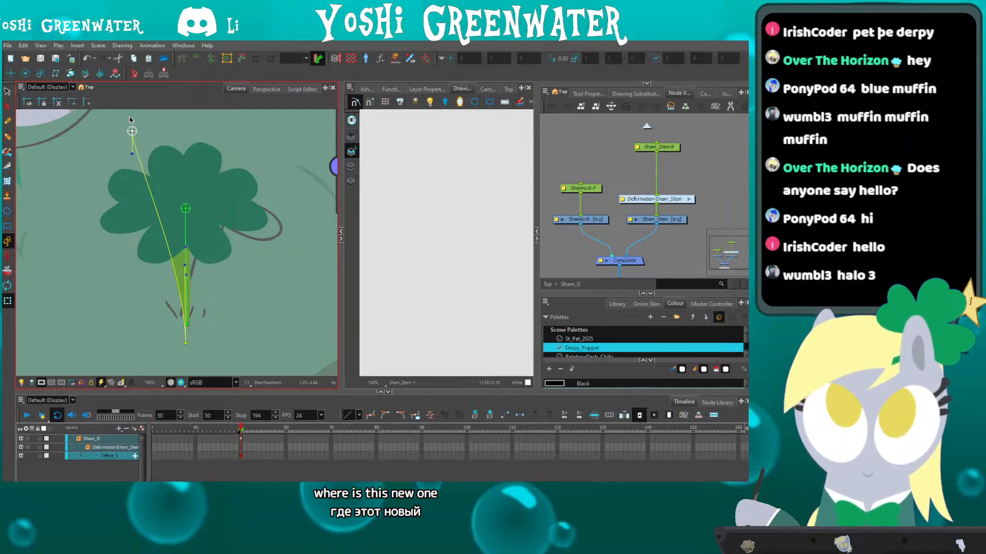
Inside Deformation-Sham_Stem, spread out the nodes and arrange the Offset/Curve and Offset_1/Curve_1 chains as parallel branches into Deformation-Composite.
key(o)
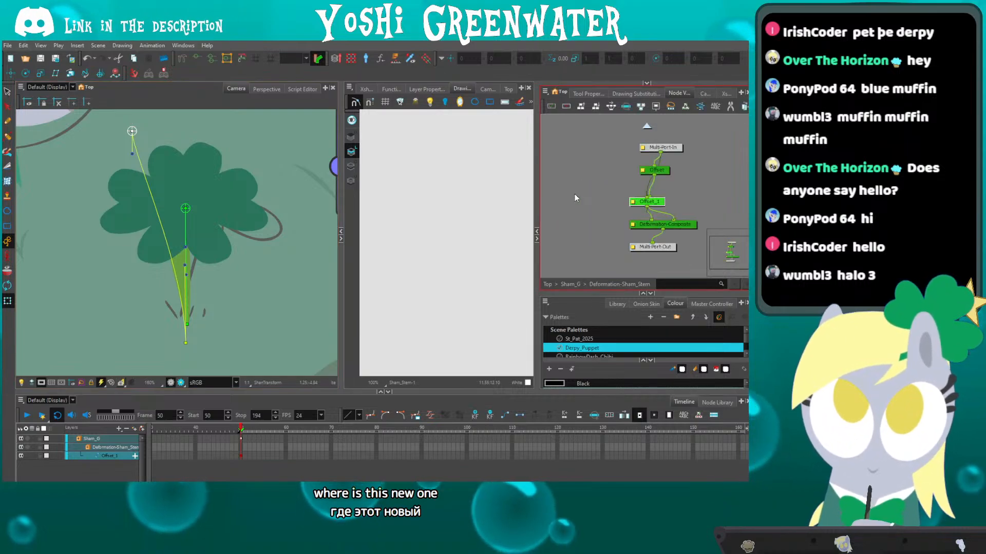
click(577, 284)
key(o)
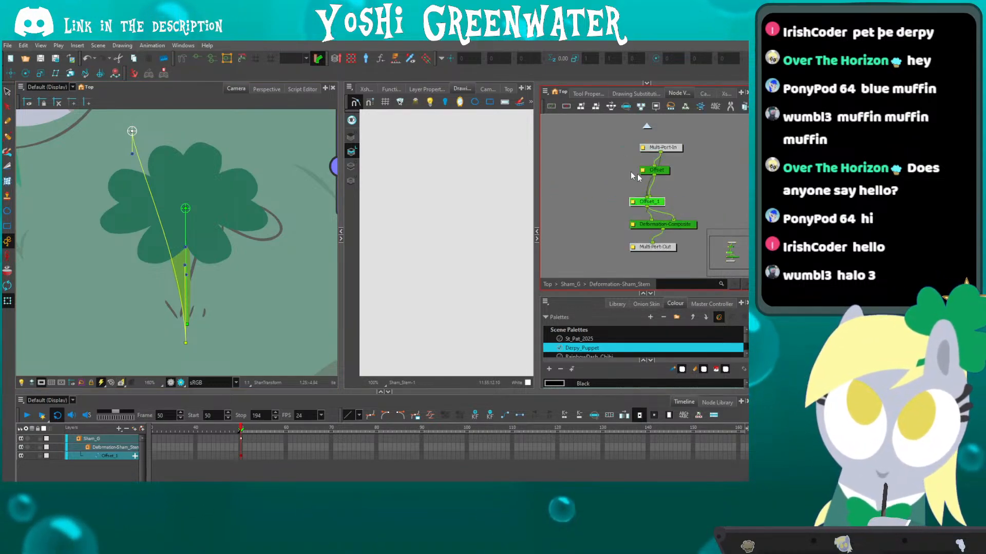
drag(630, 207, 679, 207)
drag(636, 177, 677, 181)
drag(619, 204, 621, 201)
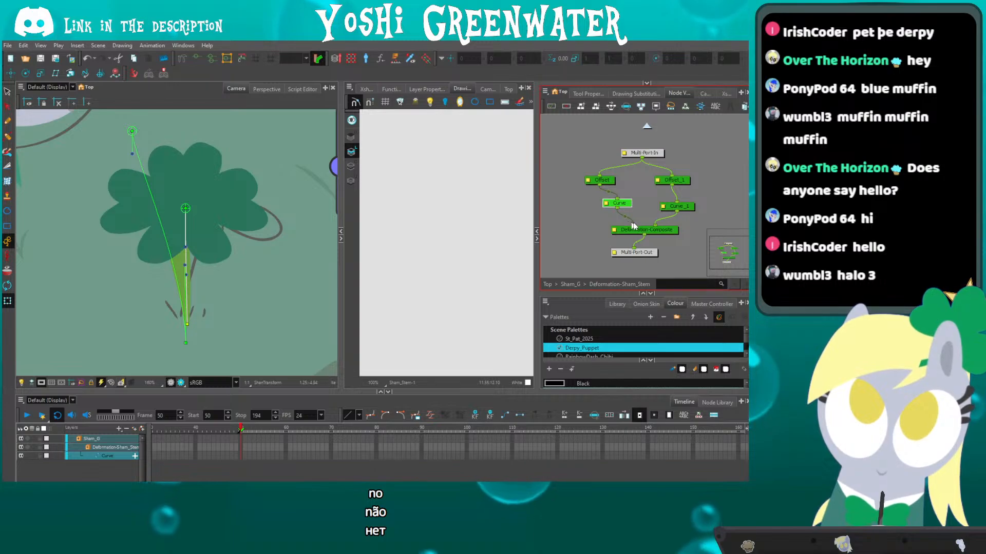
Try deleting the original Offset and Curve nodes, and undo the deletion.
click(600, 178)
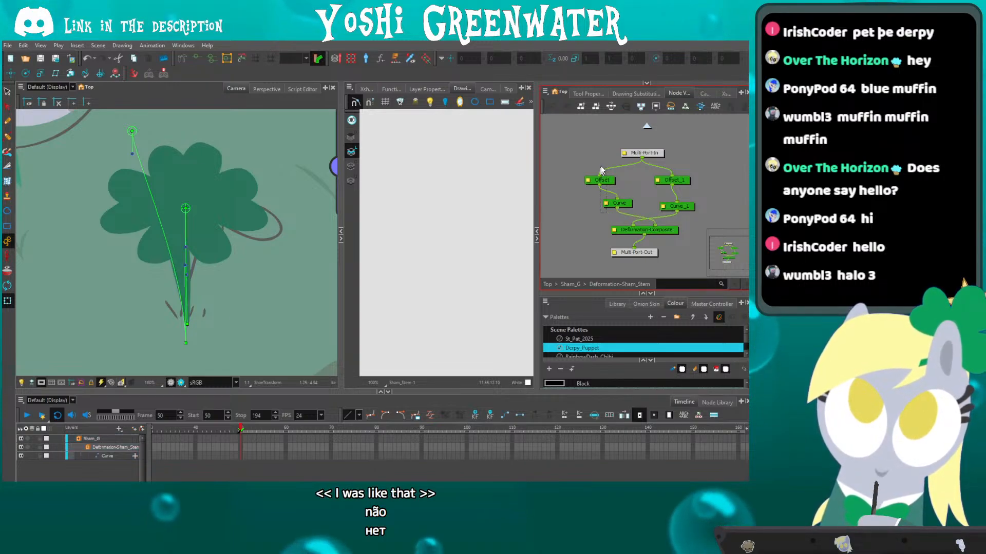
ctrl+click(610, 204)
key(Delete)
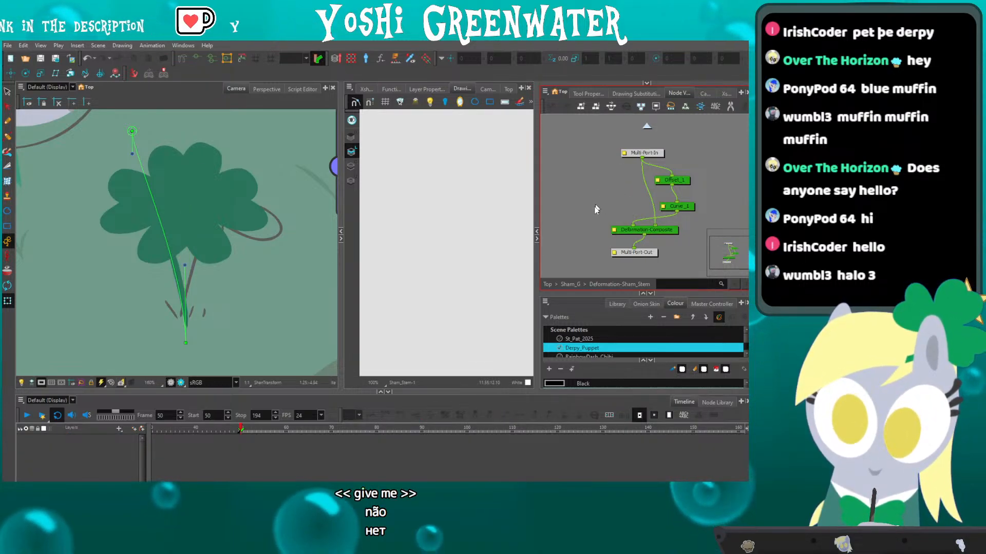
key(ctrl+z)
Delete the Offset_1 and Curve_1 nodes from Deformation-Sham_Stem and return to Sham_G.
click(660, 205)
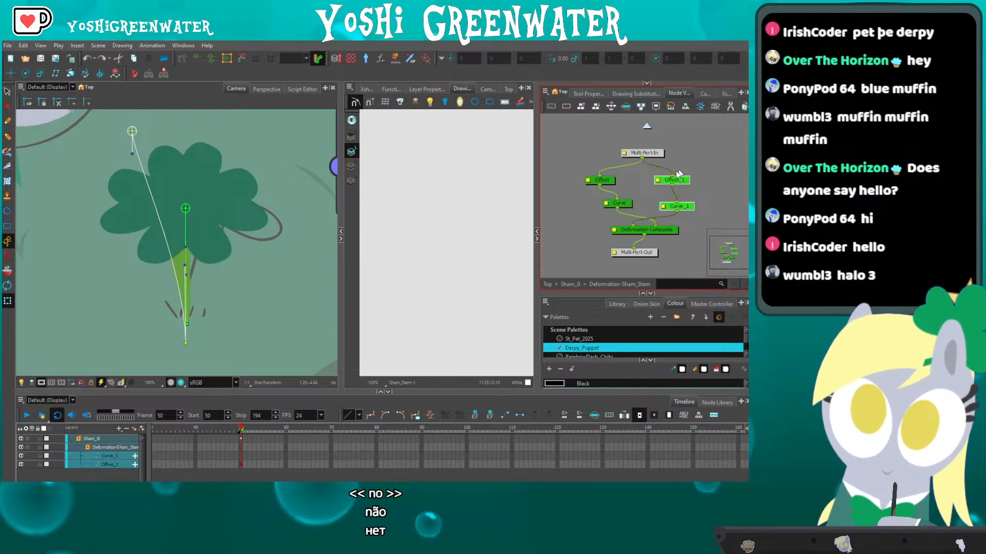
key(Delete)
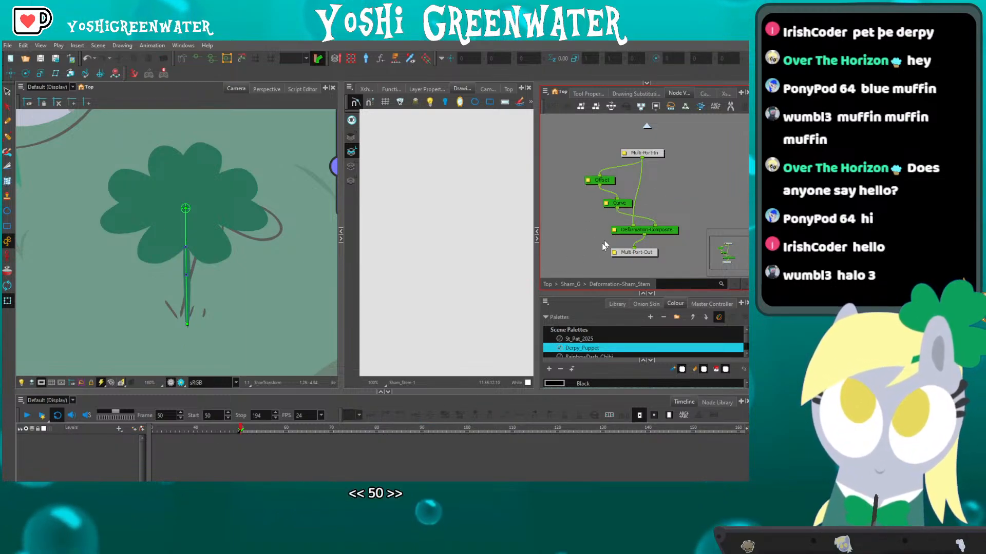
click(567, 285)
Rig a curve deformer on the Shamrock drawing from above the clover to below the stem's base, test its tip, and undo the test.
click(169, 180)
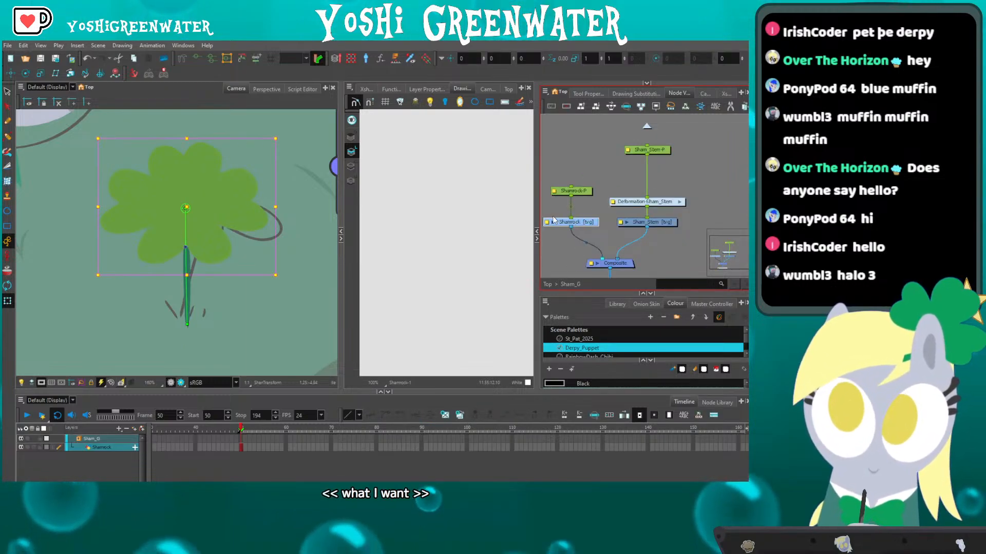
click(183, 60)
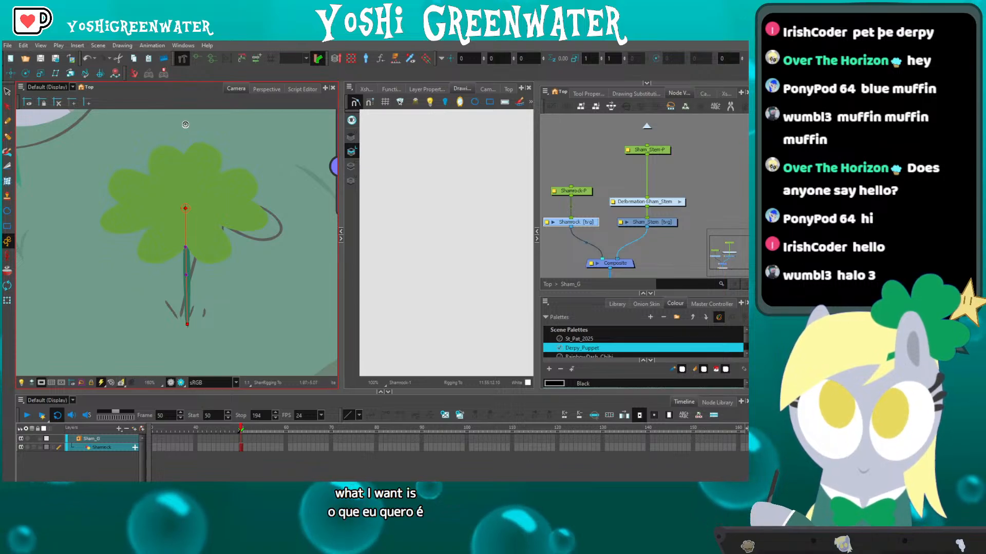
click(185, 124)
click(188, 335)
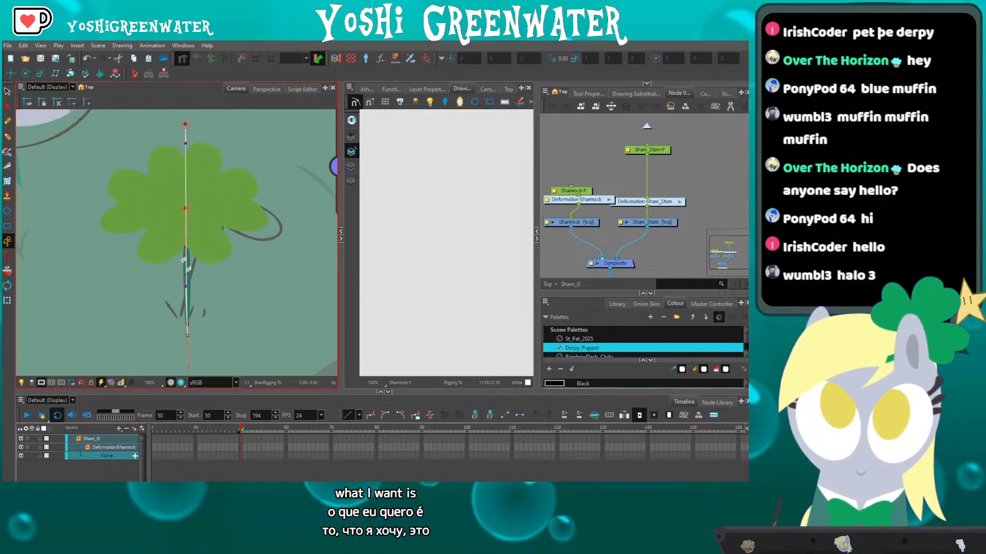
drag(187, 123, 145, 130)
key(ctrl+z)
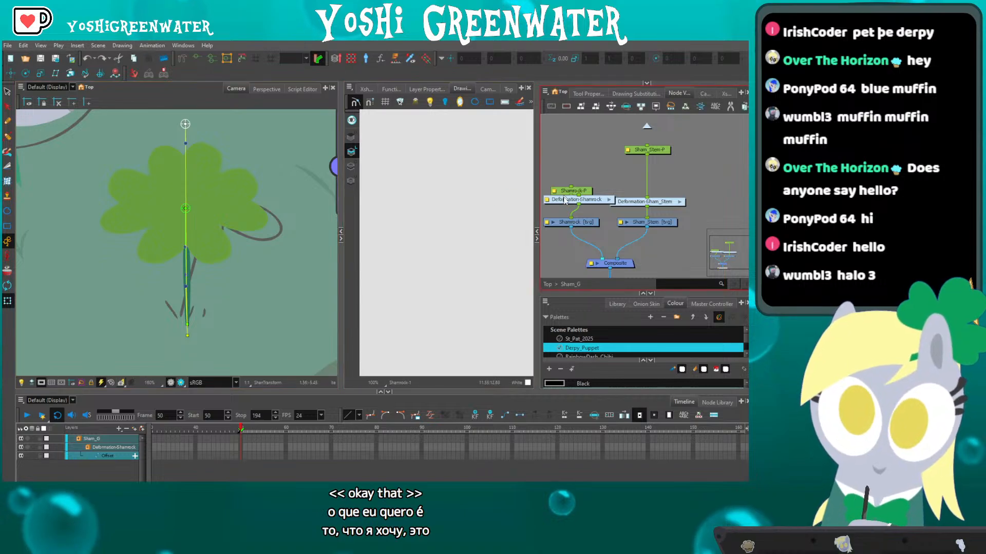
Insert Deformation-Shamrock below Sham_Stem-P so it feeds both Shamrock-P and Deformation-Sham_Stem, and tidy the peg's position.
mouse_move(566, 202)
mouse_down()
mouse_move(571, 173)
mouse_move(620, 168)
mouse_move(570, 188)
mouse_up()
drag(639, 151, 623, 145)
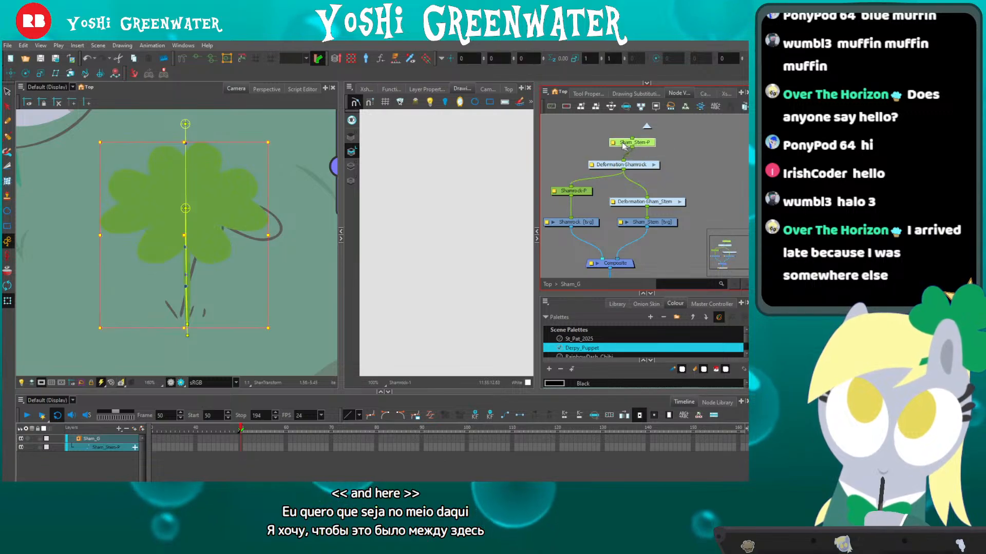
click(579, 150)
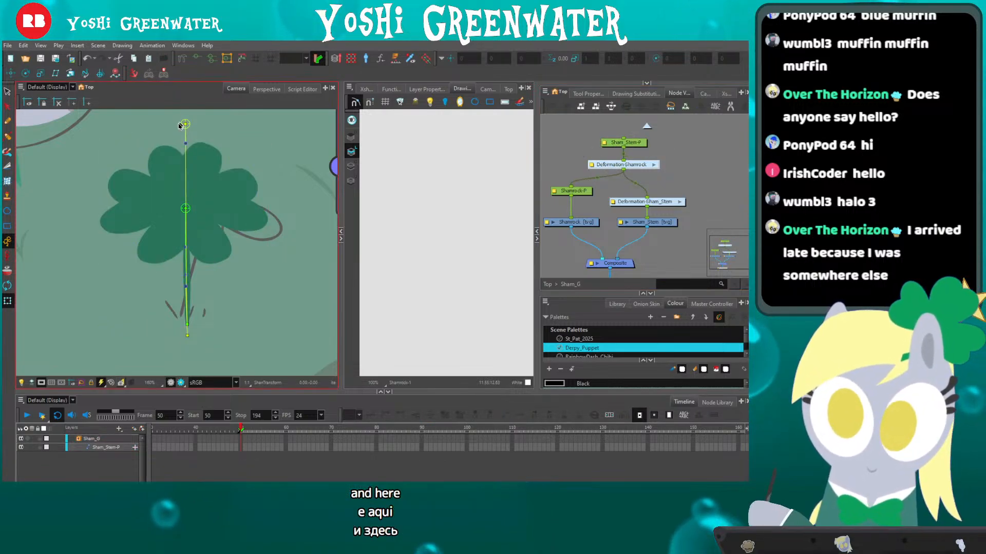
Test bending the whole shamrock with the shared deformer's tip and disable the Deformation-Sham_Stem node.
drag(186, 124, 108, 178)
click(581, 209)
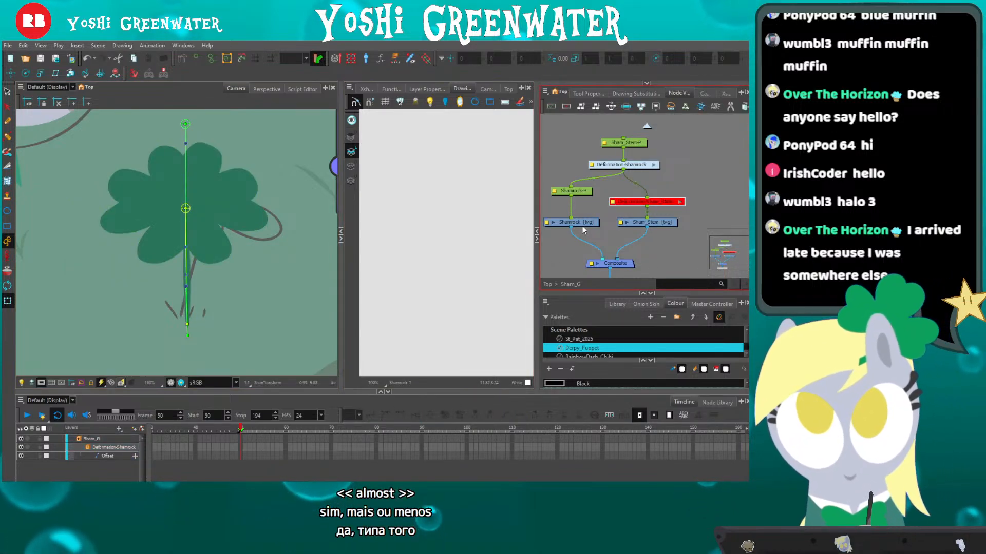
Take the disabled Deformation-Sham_Stem off its cable and test bending the whole shamrock with the shared deformer's tip.
click(185, 125)
drag(654, 203, 717, 193)
drag(185, 124, 205, 163)
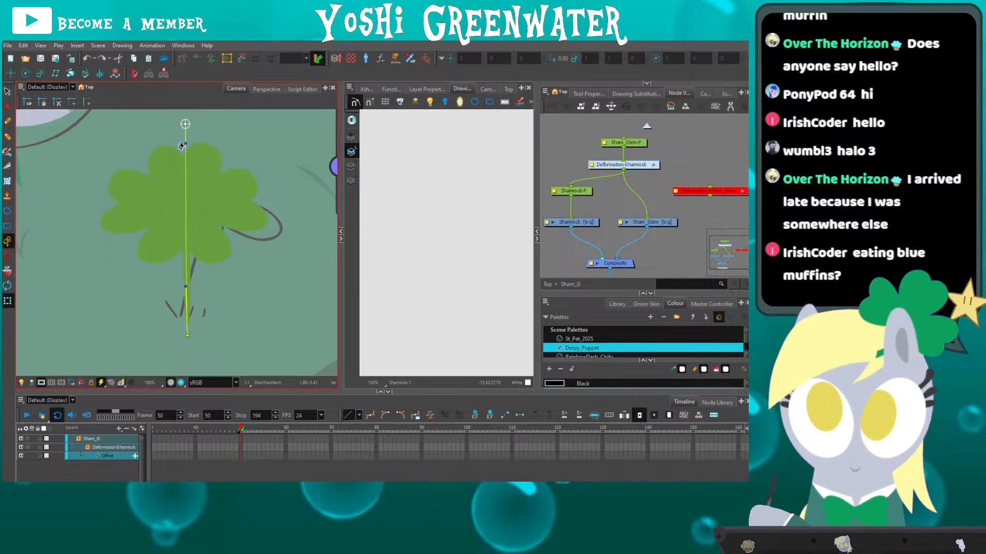
drag(195, 147, 210, 154)
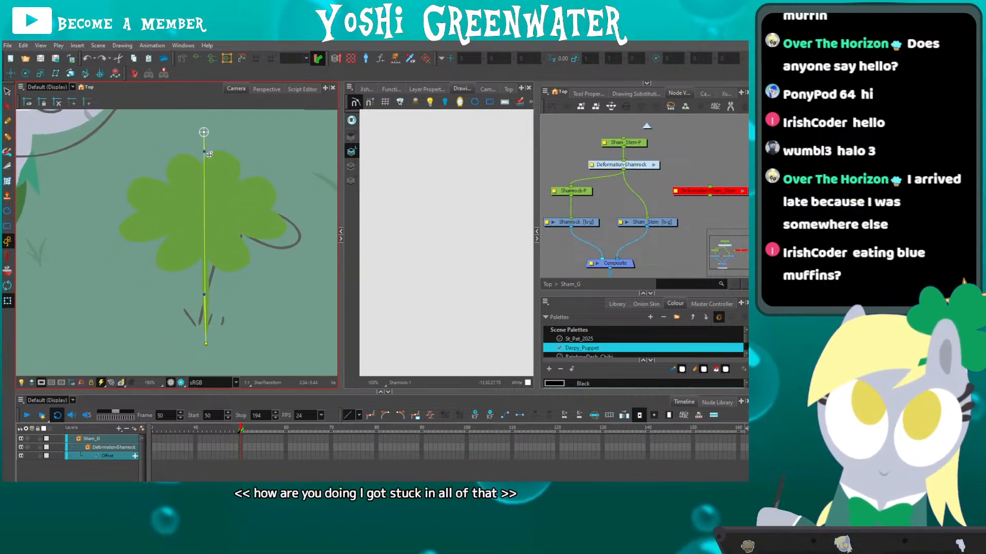
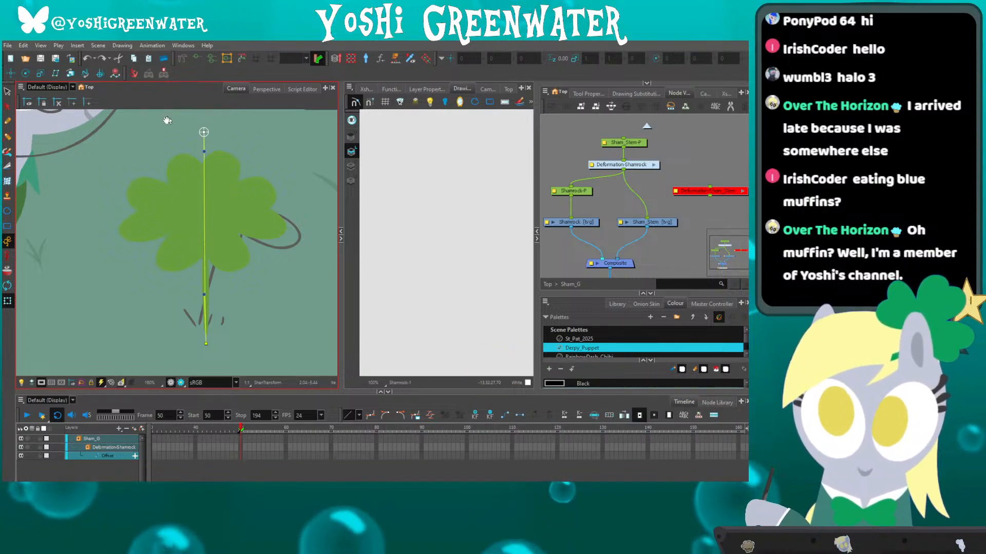
drag(156, 143, 141, 142)
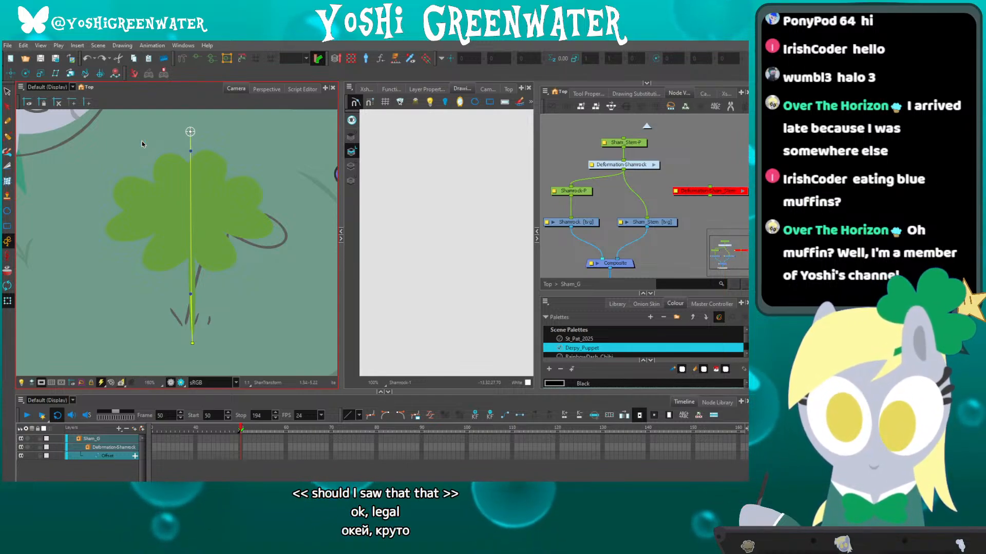
Delete Deformation-Shamrock and put the re-enabled Deformation-Sham_Stem back between Sham_Stem-P and the Sham_Stem drawing.
drag(687, 194, 621, 194)
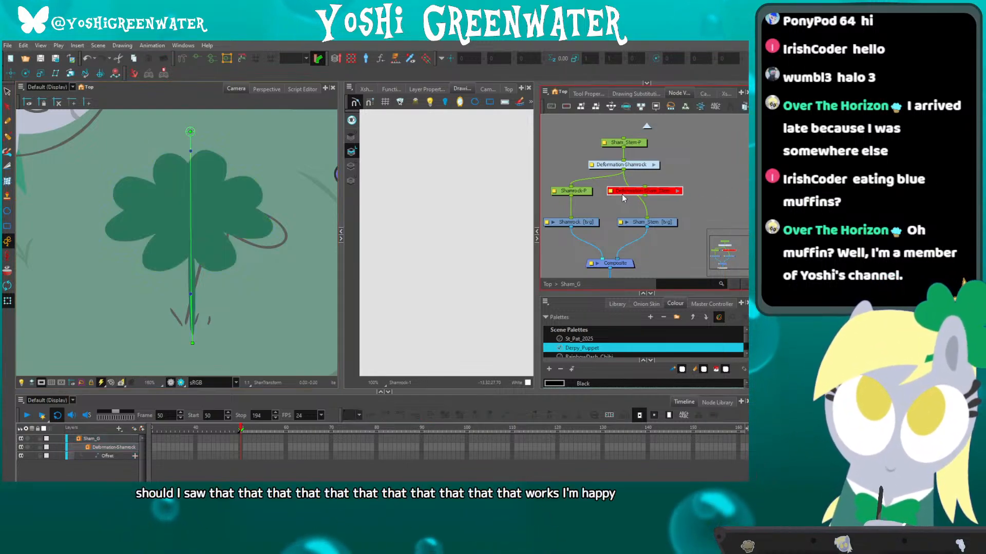
click(612, 166)
key(Delete)
click(590, 171)
key(Delete)
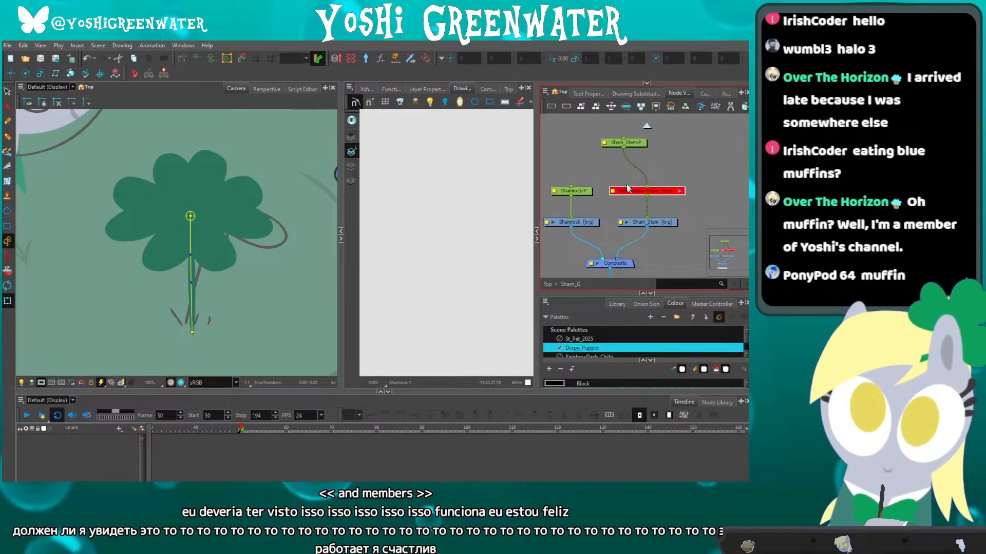
click(607, 171)
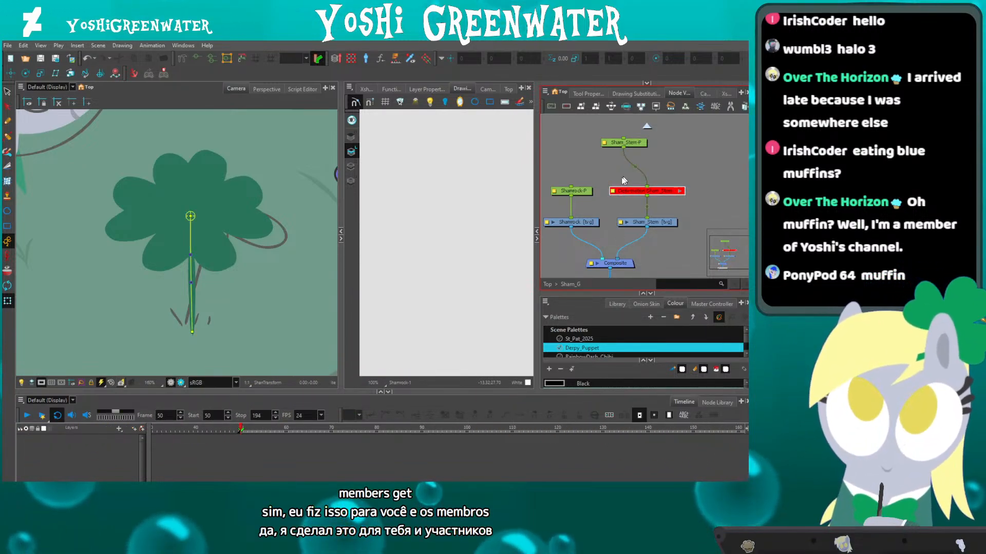
click(600, 207)
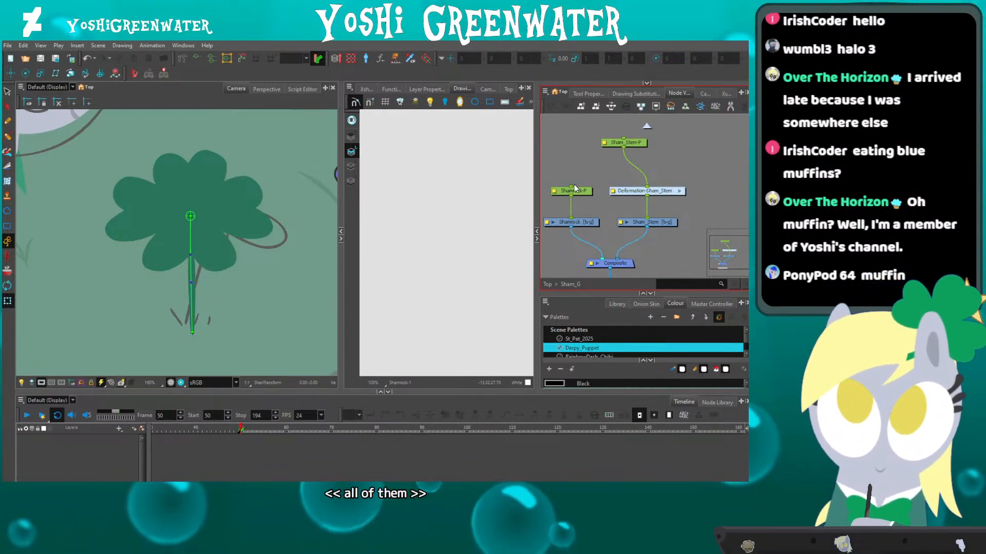
Connect Sham_Stem-P to Shamrock-P and test moving the stem deformer's tip and the clover's peg.
drag(571, 186, 615, 151)
drag(190, 215, 169, 212)
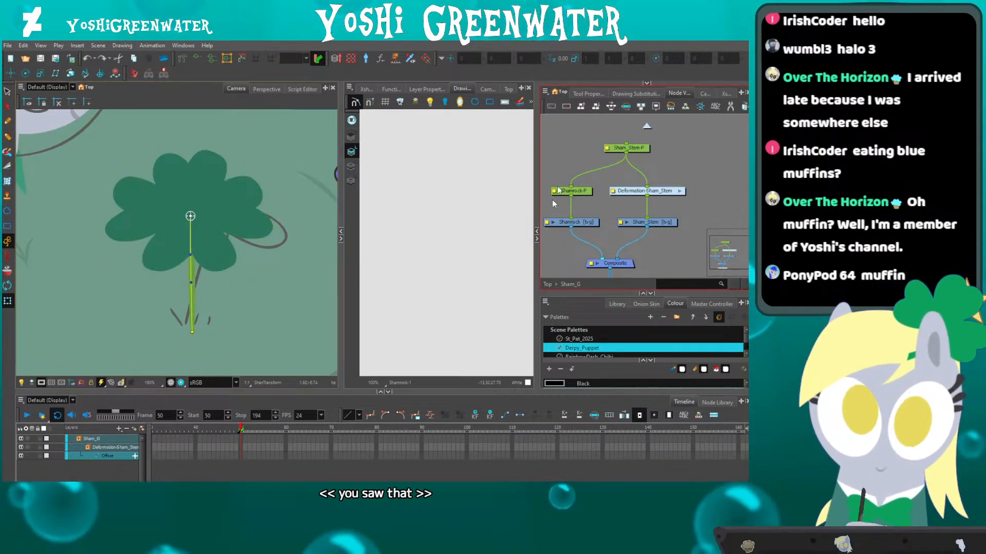
click(574, 175)
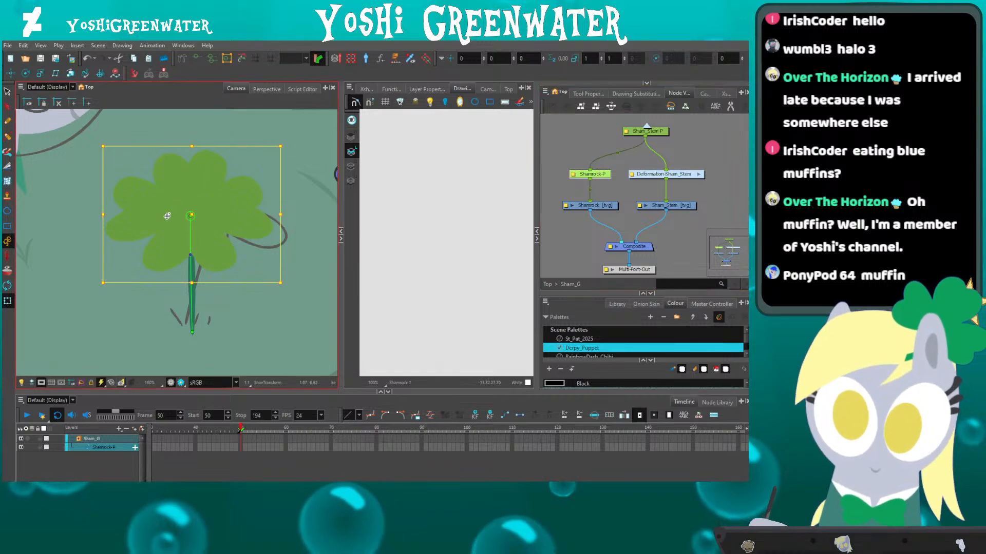
mouse_move(168, 216)
mouse_down()
mouse_move(194, 214)
mouse_move(159, 213)
mouse_up()
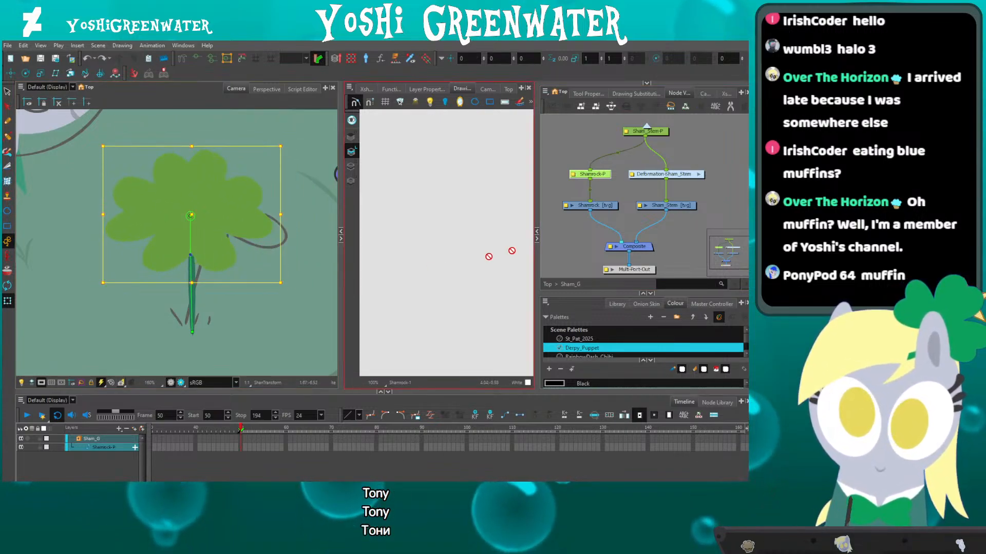
Make room below Sham_Stem-P and insert a Two-Points-Constraint node between it and Shamrock-P.
drag(651, 177, 651, 187)
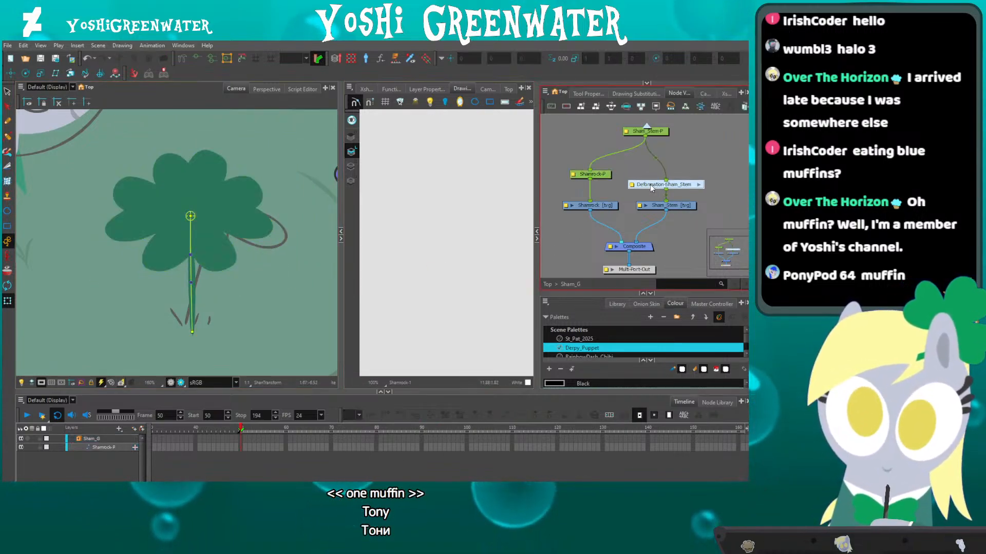
click(635, 132)
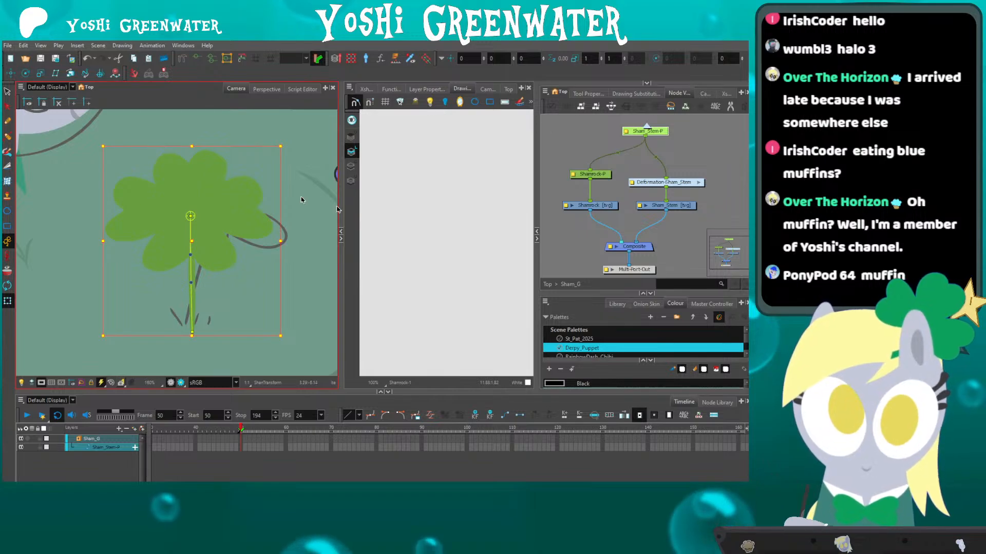
drag(608, 132, 577, 154)
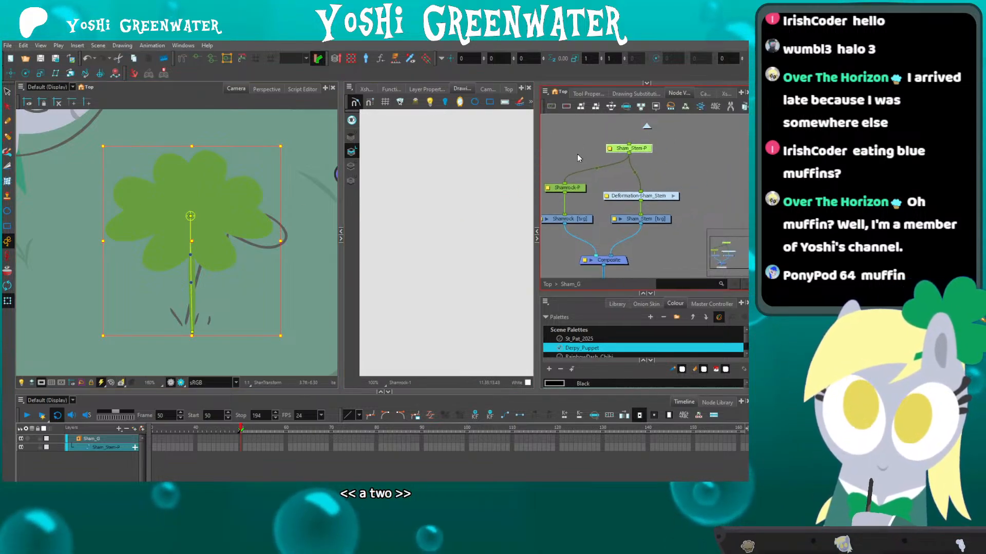
click(569, 152)
key(Tab)
text(two)
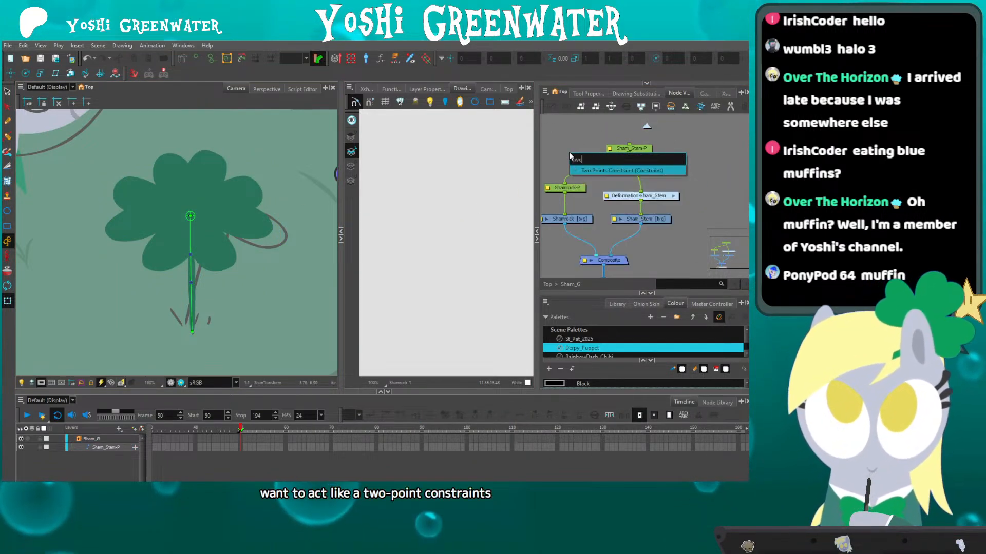
click(613, 171)
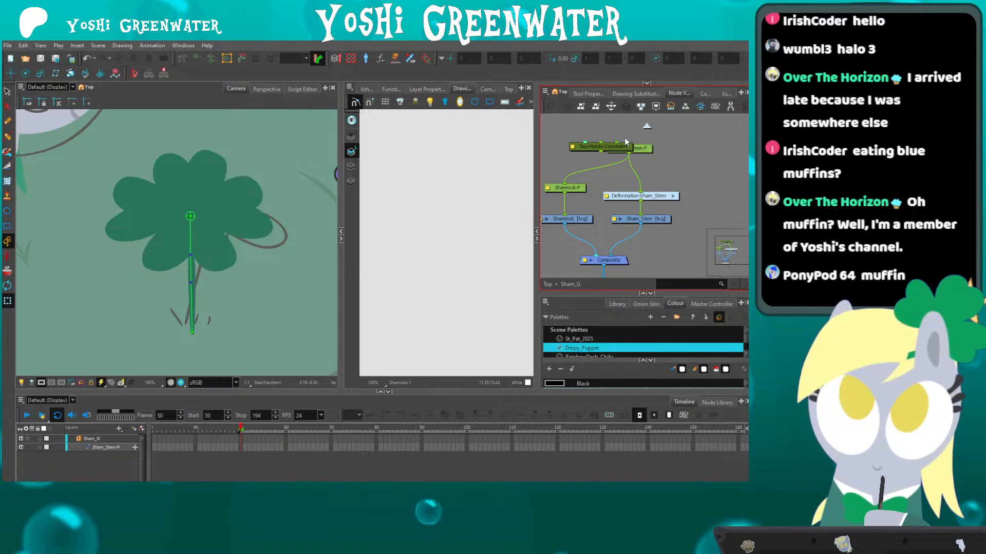
click(634, 162)
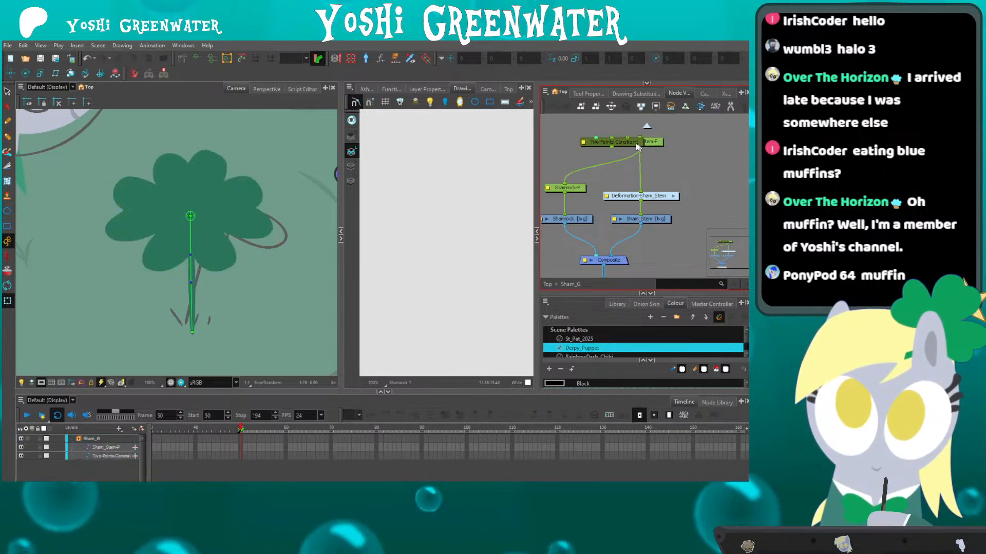
click(636, 164)
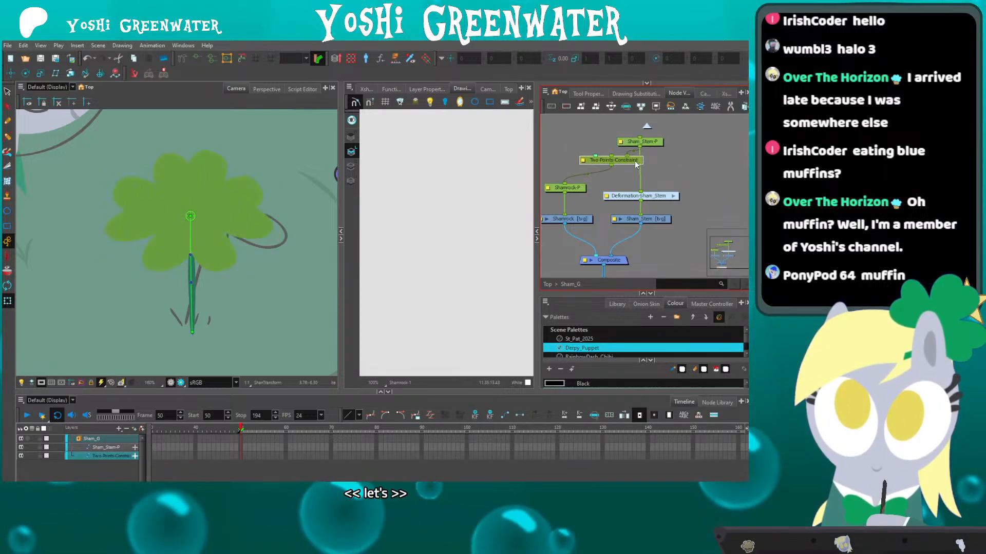
Feed Deformation-Sham_Stem from the Two-Points-Constraint as well, and add a Peg between Sham_Stem-P and the constraint's other point input.
drag(612, 166, 617, 135)
click(631, 164)
click(647, 149)
key(ctrl+p)
drag(616, 166, 640, 176)
scroll(642, 174, down, 1)
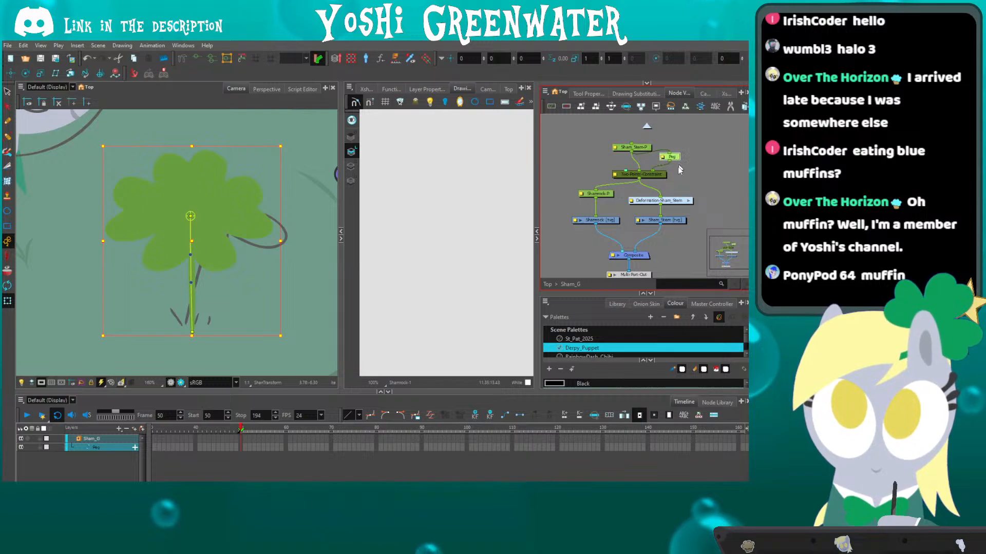
Enlarge the node view and space out the Sham_Stem-P, Peg and Two-Points-Constraint nodes.
click(642, 174)
scroll(646, 184, up, 1)
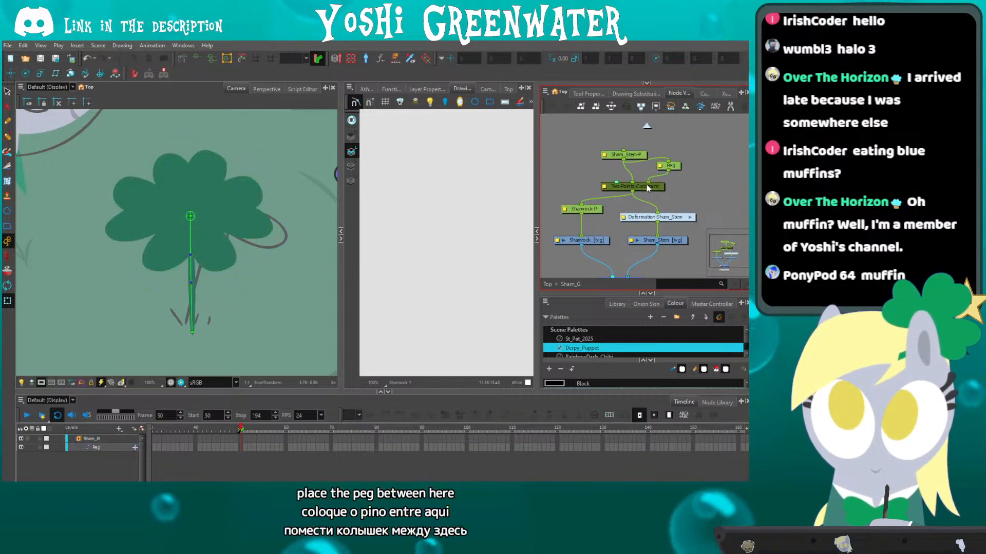
click(675, 196)
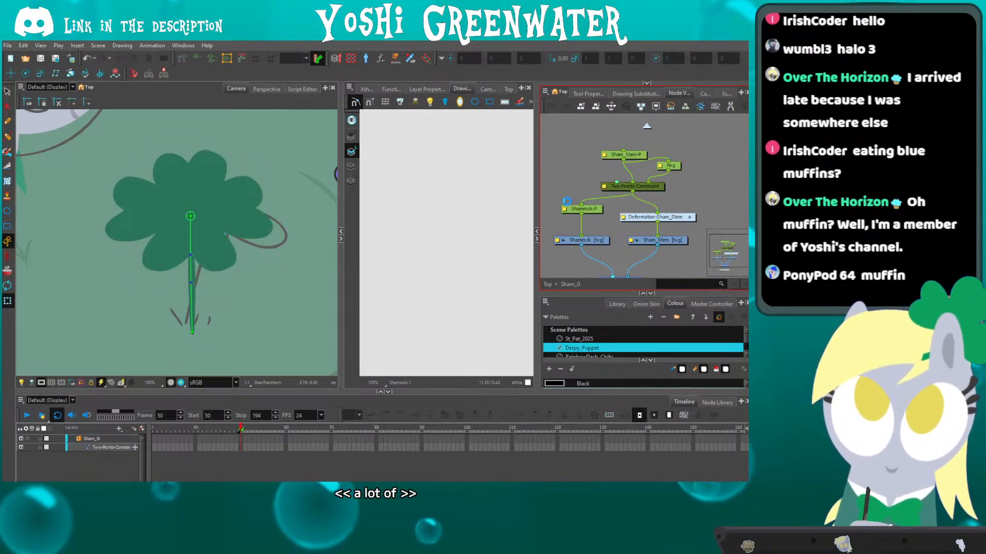
mouse_move(562, 175)
mouse_down()
mouse_move(557, 149)
mouse_move(566, 163)
mouse_up()
drag(577, 293, 575, 389)
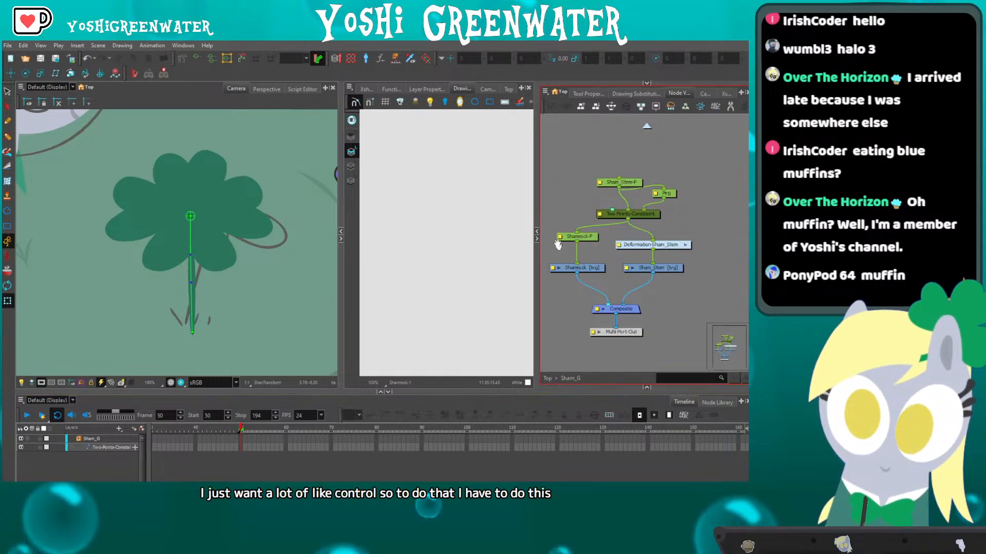
drag(556, 242, 561, 234)
drag(620, 174, 620, 162)
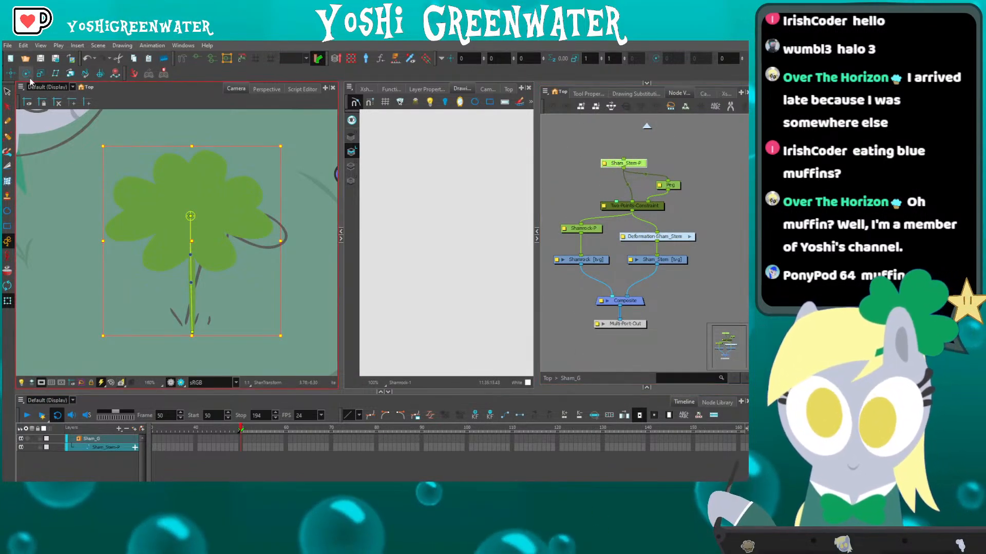
Use the Rotate tool to place Sham_Stem-P's pivot at the base of the stem.
click(26, 74)
scroll(106, 187, down, 5)
drag(48, 135, 113, 191)
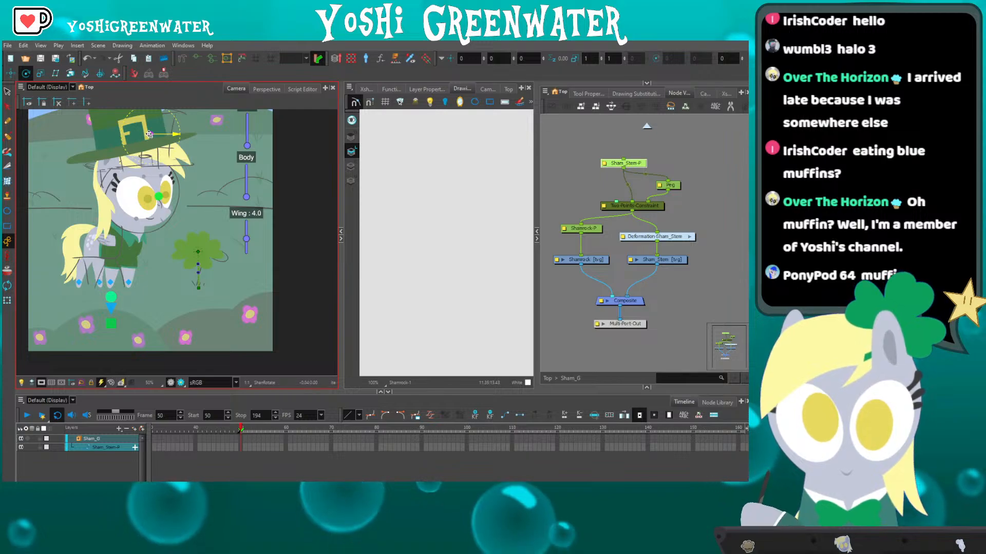
scroll(198, 290, up, 4)
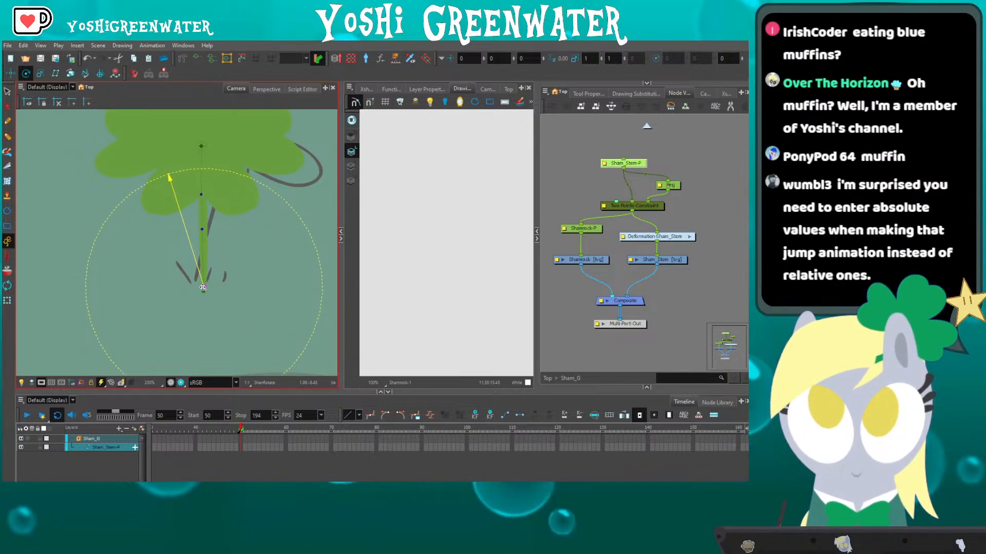
drag(193, 216, 191, 249)
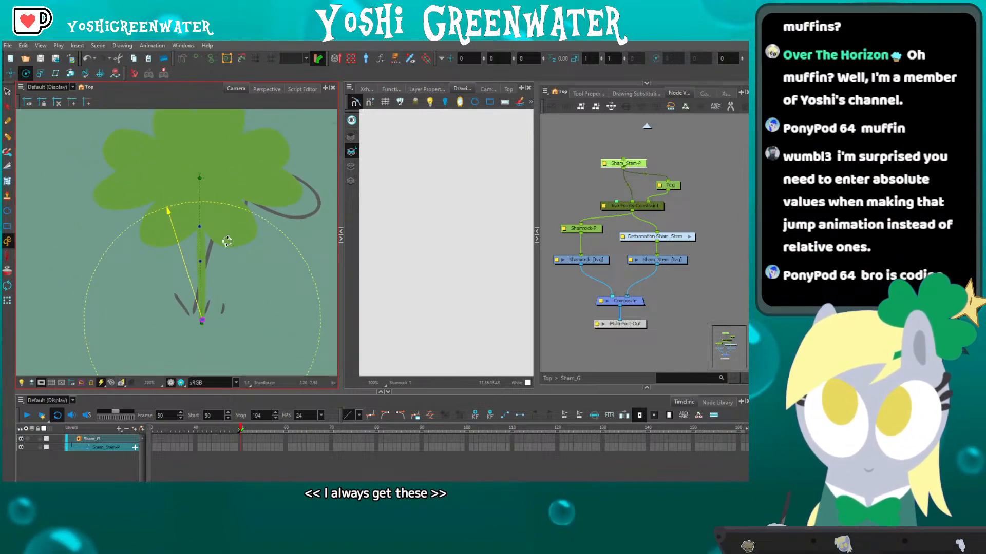
Place the new Peg's pivot just above the clover's top leaves and test squashing the shamrock with that peg.
click(677, 186)
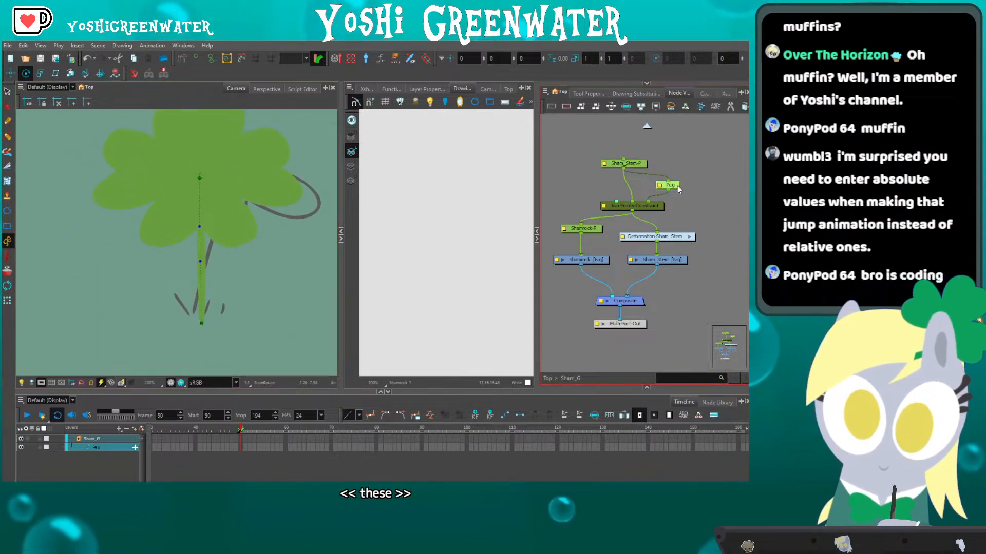
scroll(64, 125, down, 4)
drag(66, 159, 150, 280)
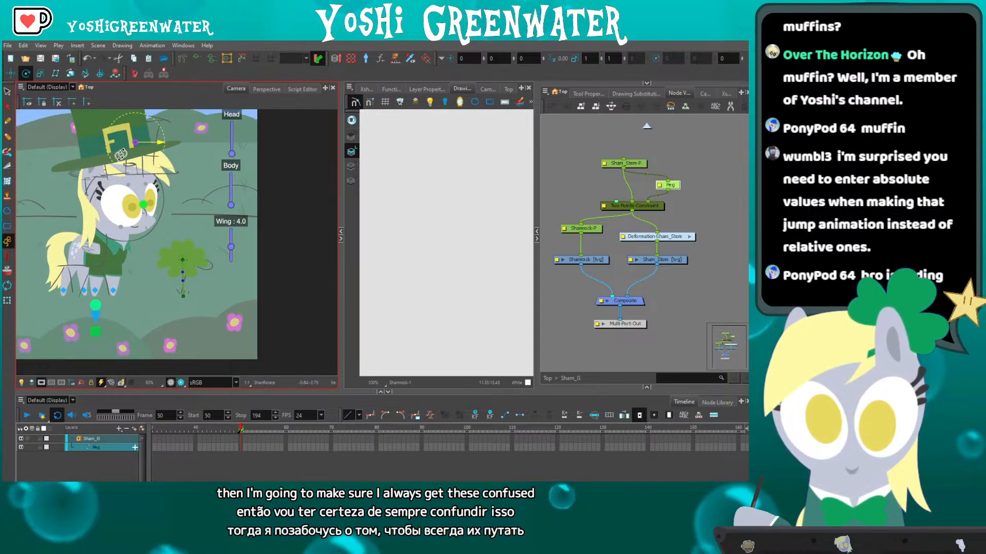
scroll(176, 238, up, 4)
drag(183, 248, 188, 150)
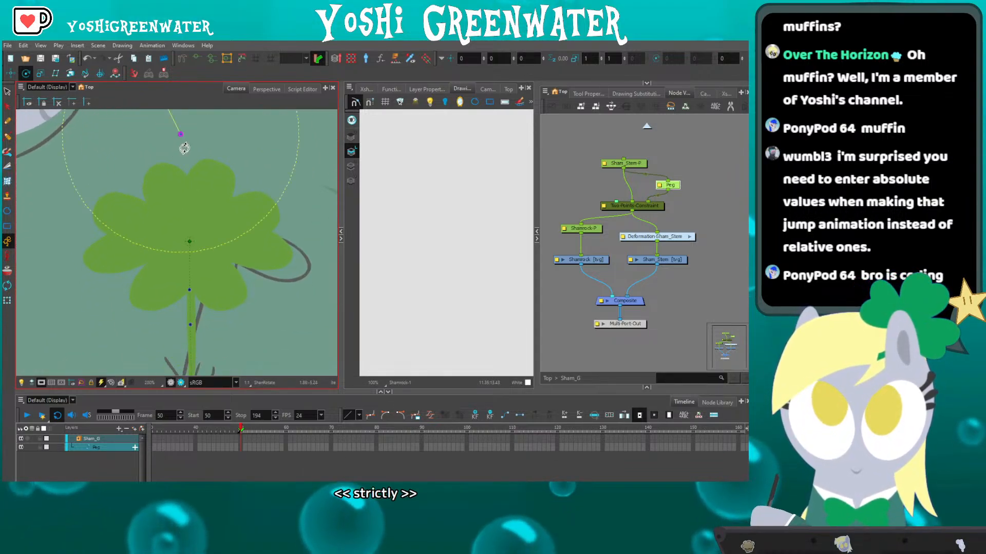
scroll(174, 154, down, 2)
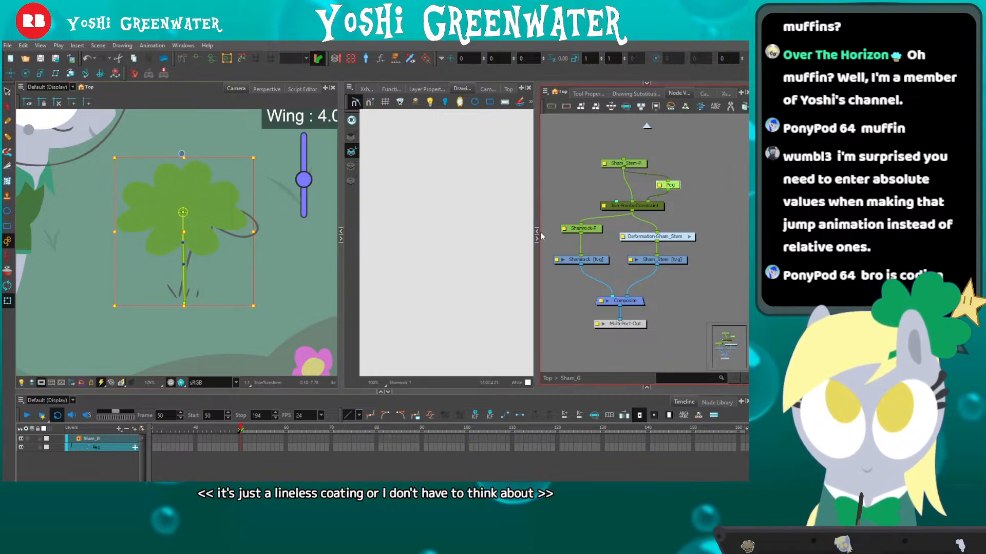
drag(159, 193, 183, 229)
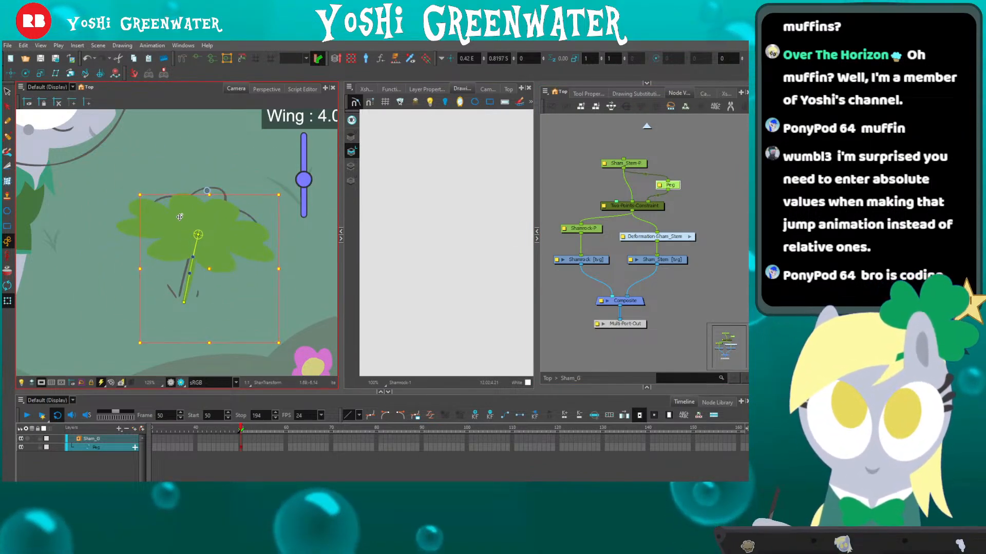
Disable the background group at the top level of the node network and return to the shamrock's nodes.
click(547, 378)
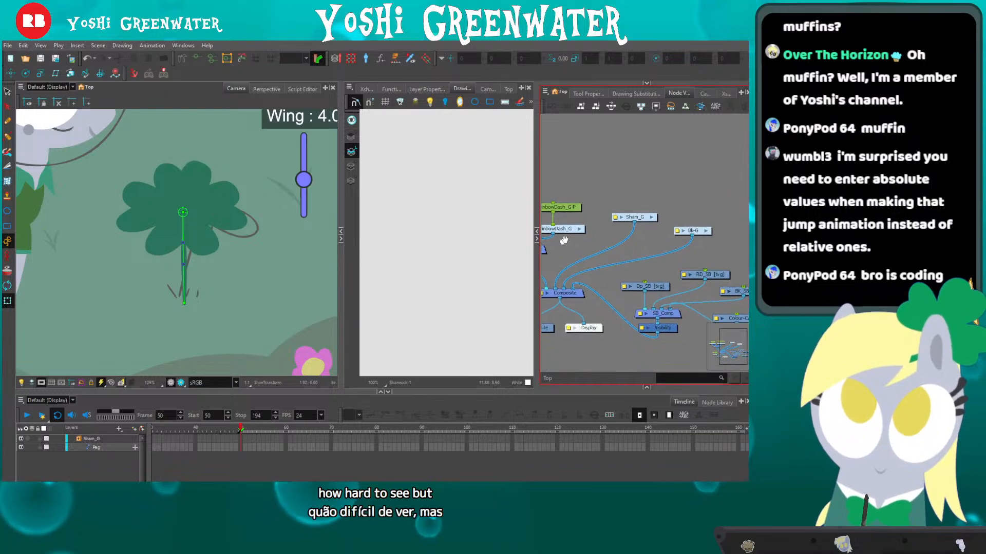
drag(682, 208, 685, 209)
key(d)
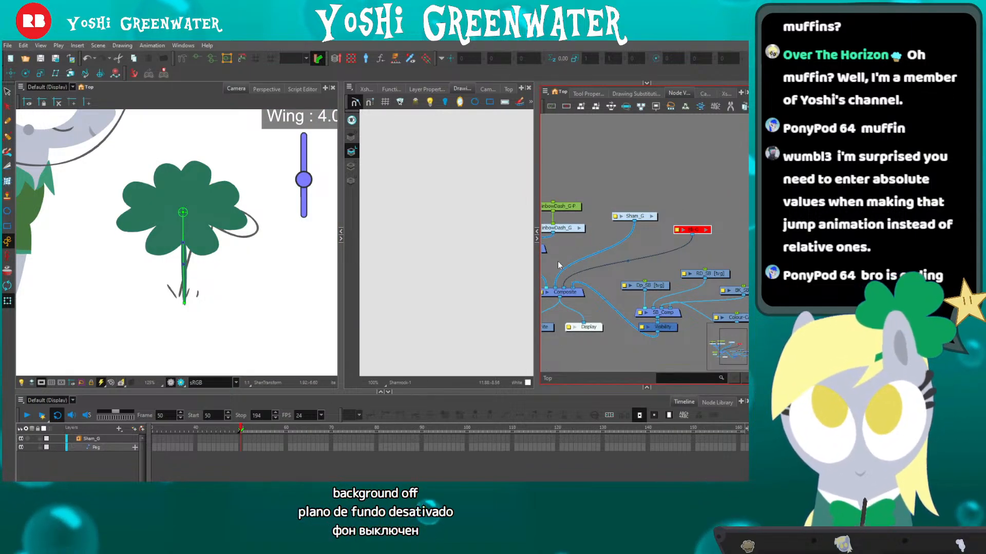
click(172, 198)
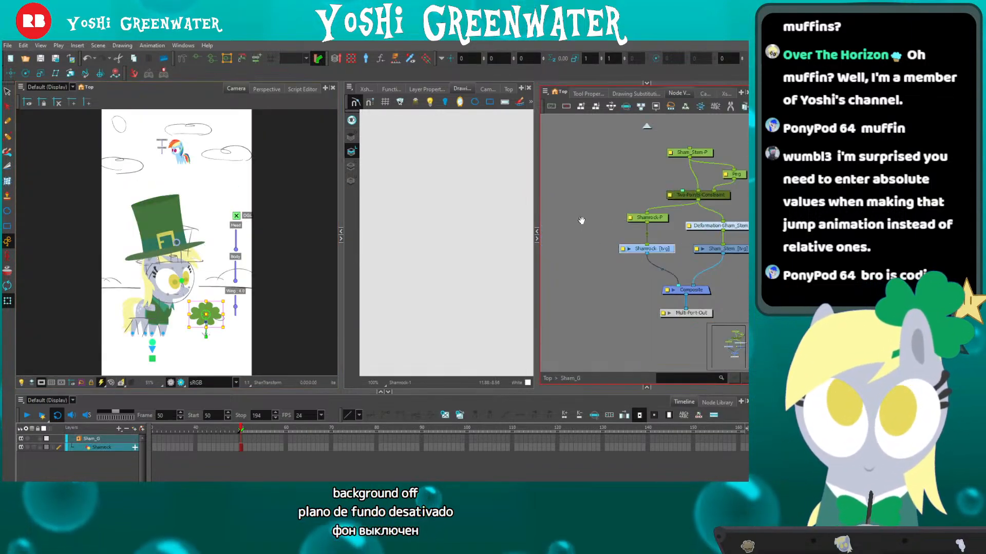
Test the rig by moving the shamrock with Peg, Sham_Stem-P and Shamrock-P, and undo the movement.
click(167, 196)
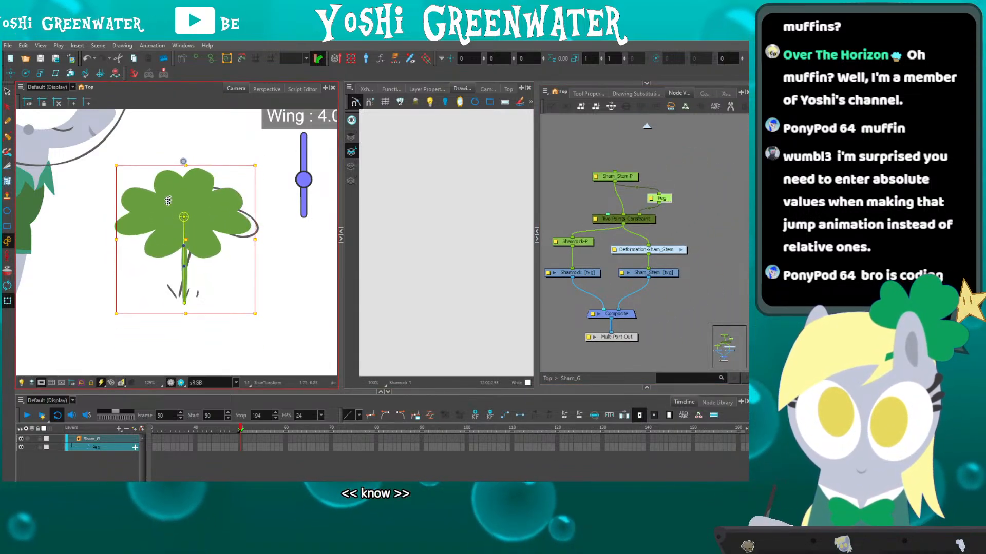
mouse_move(167, 196)
mouse_down()
mouse_move(168, 186)
mouse_move(168, 225)
mouse_move(180, 177)
mouse_move(172, 200)
mouse_move(128, 188)
mouse_move(198, 185)
mouse_move(131, 175)
mouse_move(177, 186)
mouse_move(146, 186)
mouse_move(177, 187)
mouse_move(170, 200)
mouse_move(170, 182)
mouse_up()
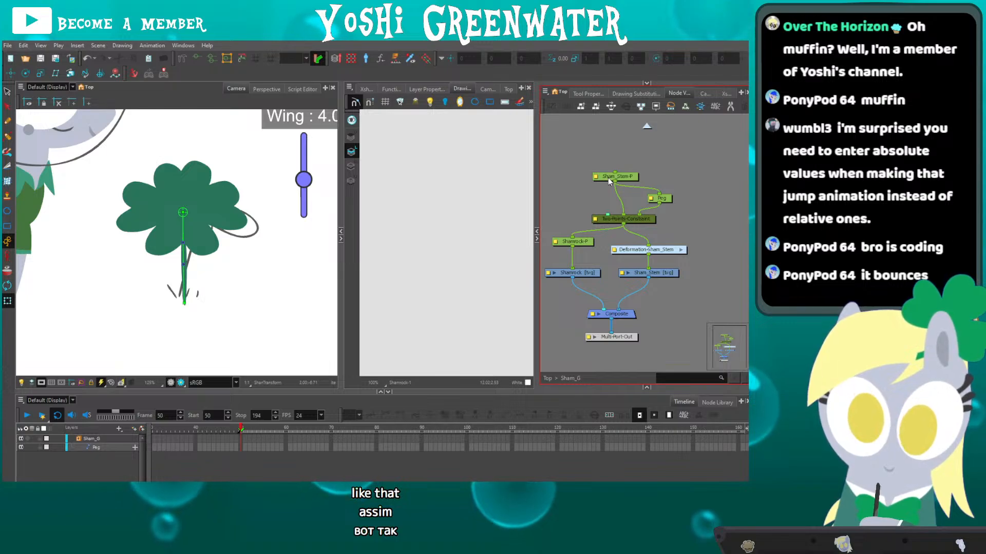
click(607, 178)
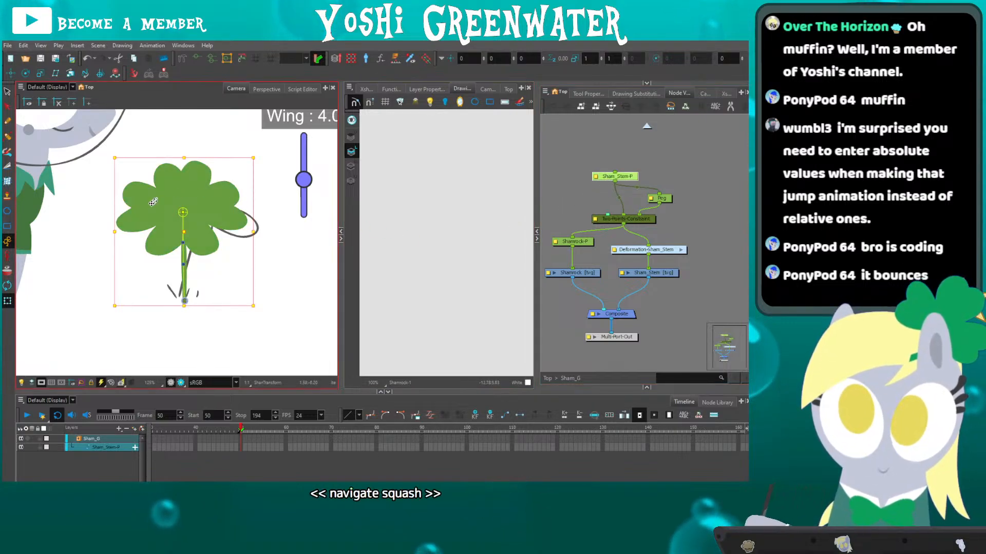
mouse_move(153, 205)
mouse_down()
mouse_move(174, 202)
mouse_move(87, 204)
mouse_move(135, 233)
mouse_move(138, 202)
mouse_move(226, 201)
mouse_move(90, 202)
mouse_up()
click(573, 241)
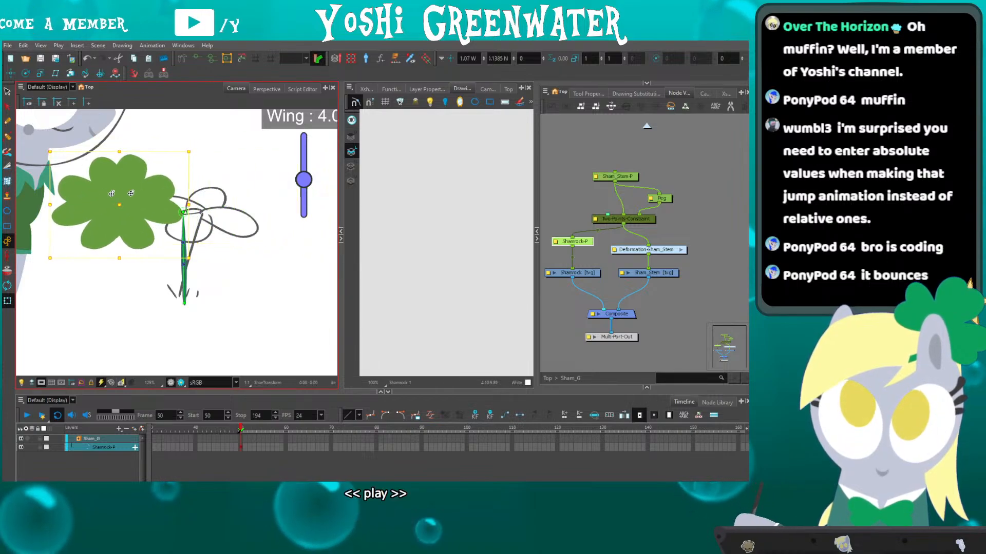
key(ctrl+z)
click(214, 263)
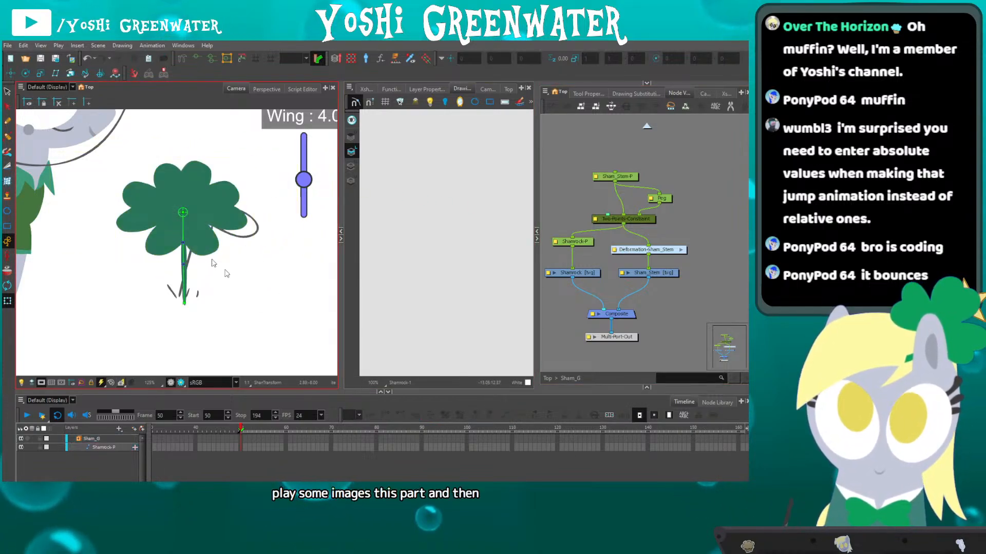
Try bending the stem away from the clover with the upper point of its deformer and undo the bend.
drag(185, 211, 120, 265)
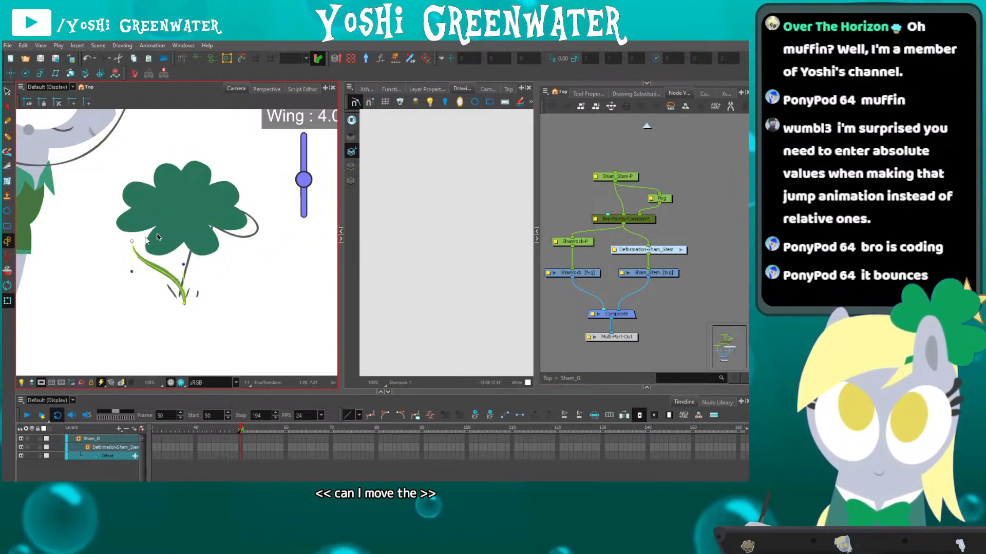
click(154, 212)
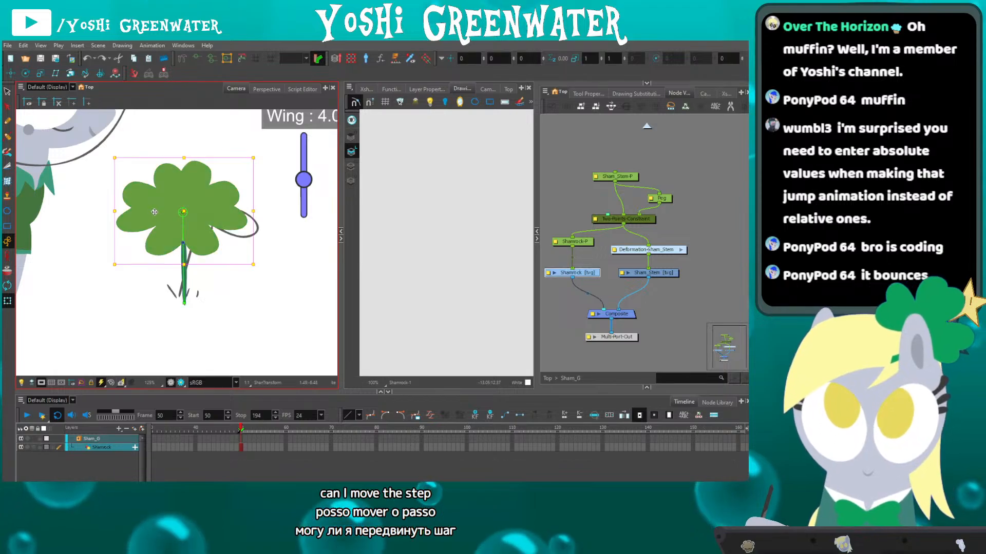
scroll(157, 215, up, 1)
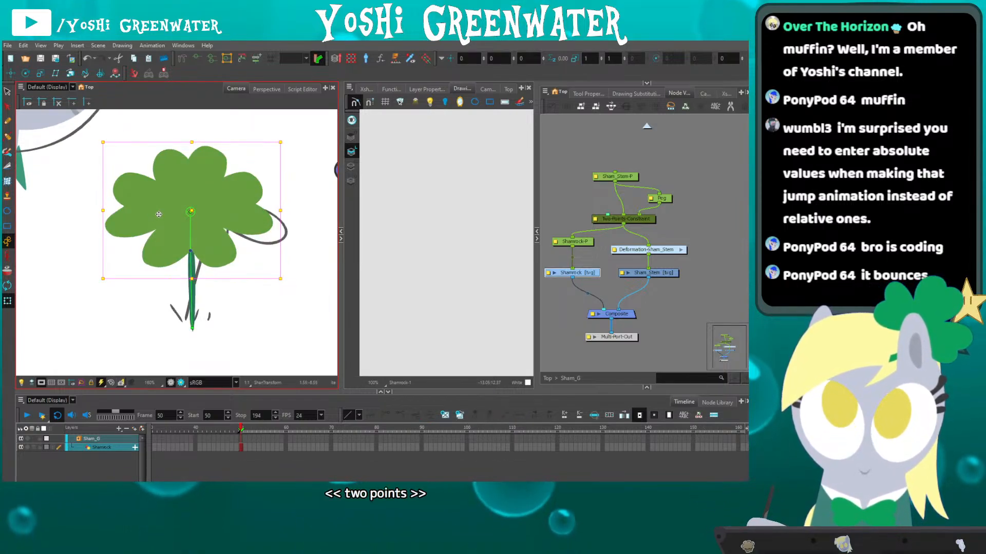
Move Sham_Stem-P, Peg and Two-Points-Constraint higher in the node network and align Sham_Stem-P above the constraint.
drag(609, 153, 648, 195)
click(585, 199)
click(581, 243)
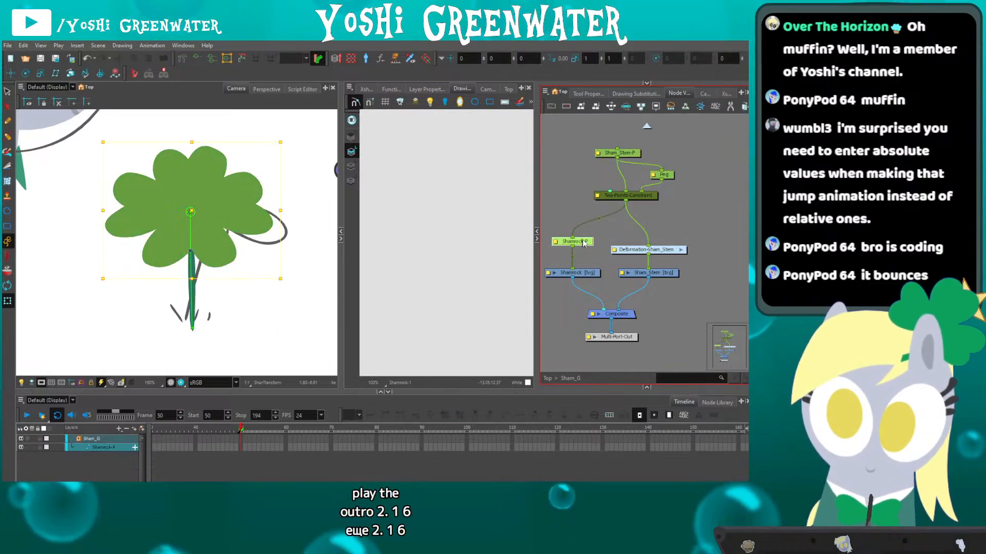
drag(618, 153, 624, 159)
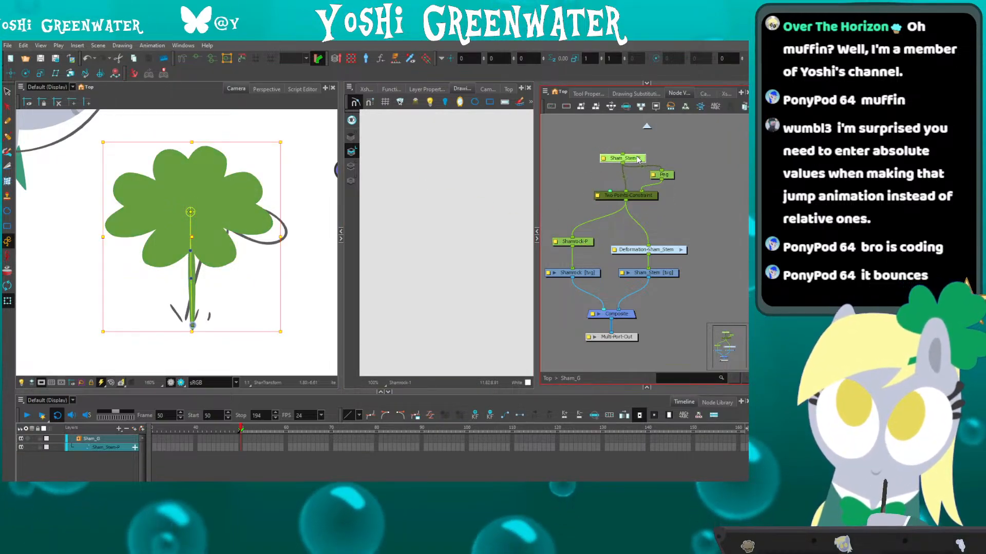
click(598, 176)
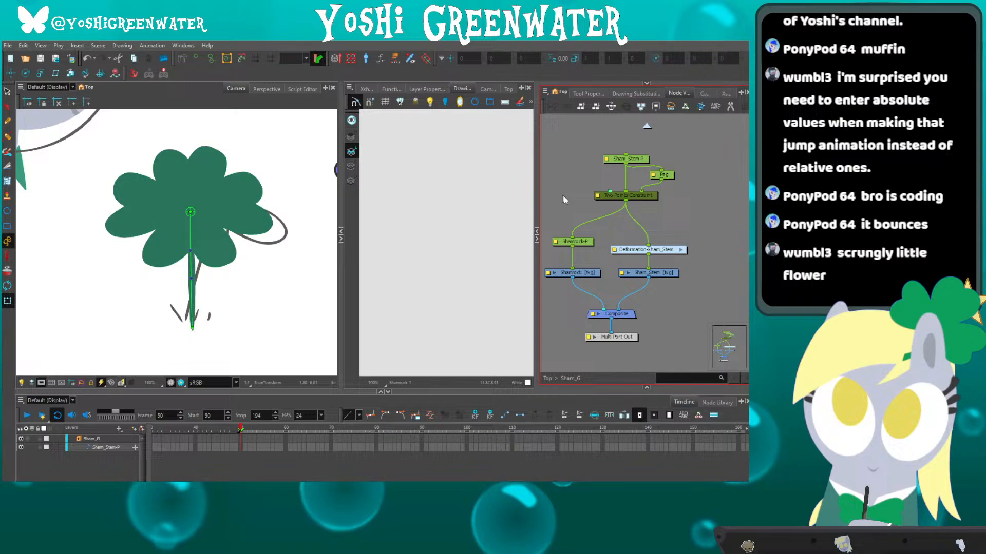
Test squashing the shamrock with the Peg above the Two-Points-Constraint and undo the change.
click(667, 176)
drag(155, 203, 163, 231)
key(ctrl+z)
Add a second Two Points Constraint node and insert it between Shamrock-P and the Shamrock drawing.
click(582, 244)
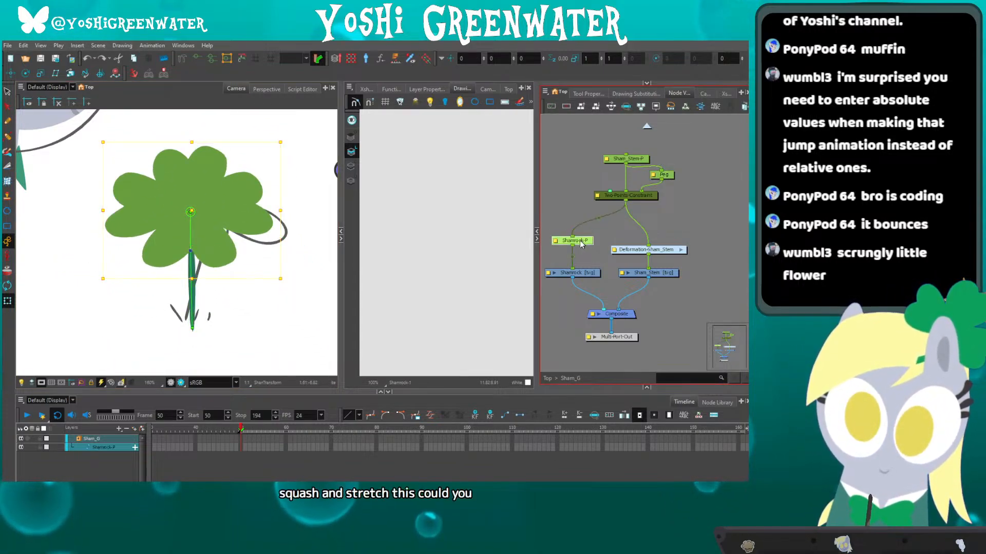
click(618, 232)
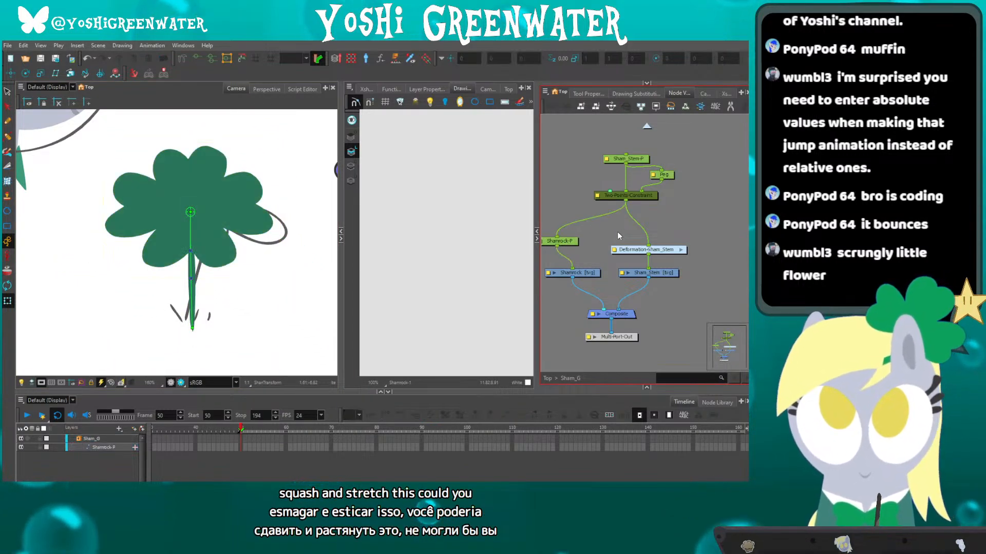
key(Tab)
text(two)
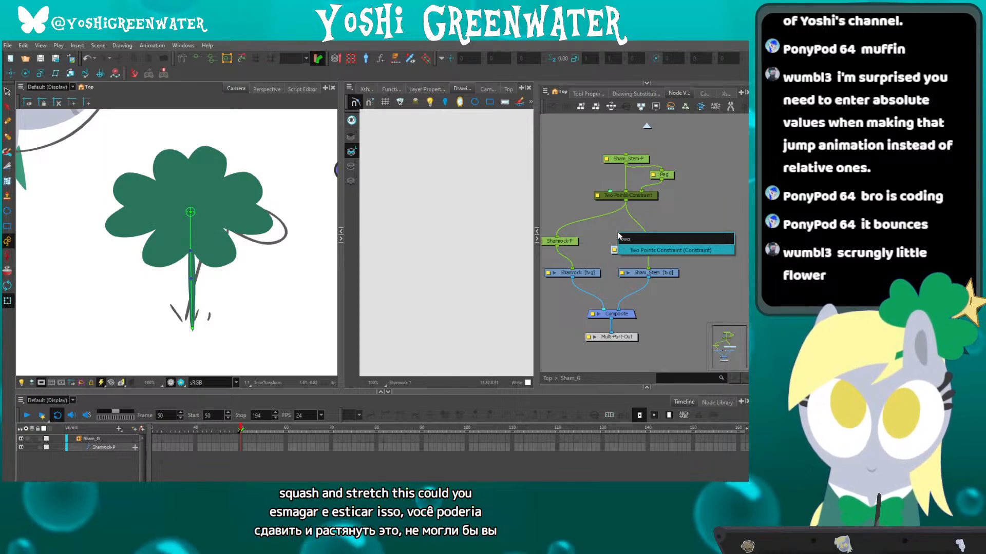
click(631, 251)
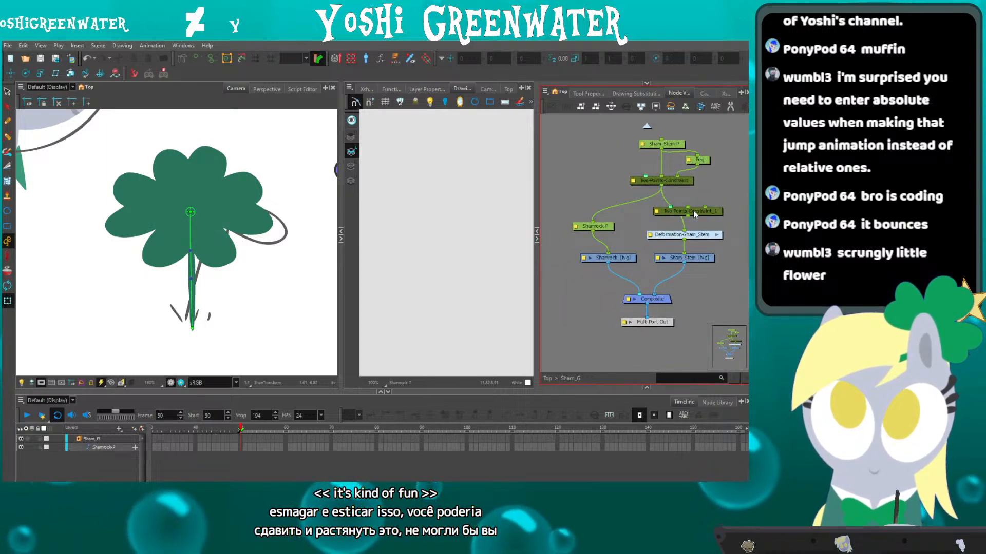
drag(694, 214, 608, 241)
drag(599, 231, 606, 216)
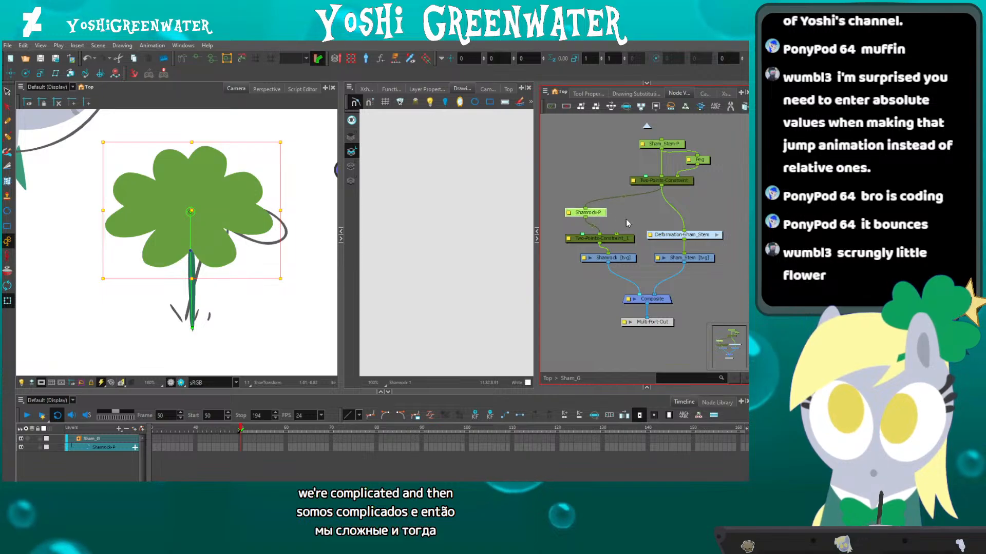
Add another peg between Shamrock-P and the second constraint's other point input, and tidy the surrounding nodes.
click(626, 220)
key(ctrl+p)
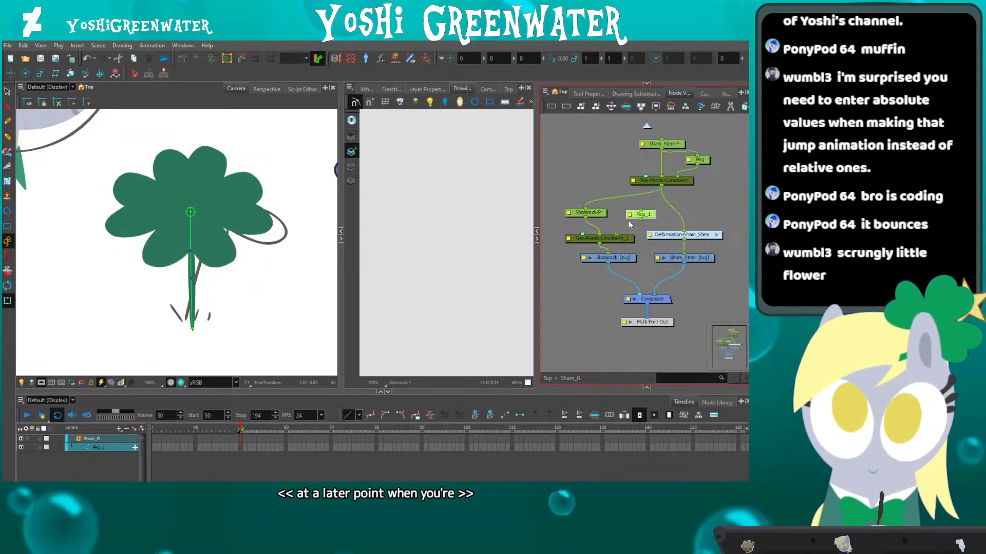
mouse_move(640, 220)
mouse_down()
mouse_move(617, 234)
mouse_move(637, 218)
mouse_move(586, 217)
mouse_move(590, 209)
mouse_move(636, 218)
mouse_move(625, 221)
mouse_up()
mouse_move(620, 262)
mouse_down()
mouse_move(611, 263)
mouse_move(617, 246)
mouse_up()
click(595, 213)
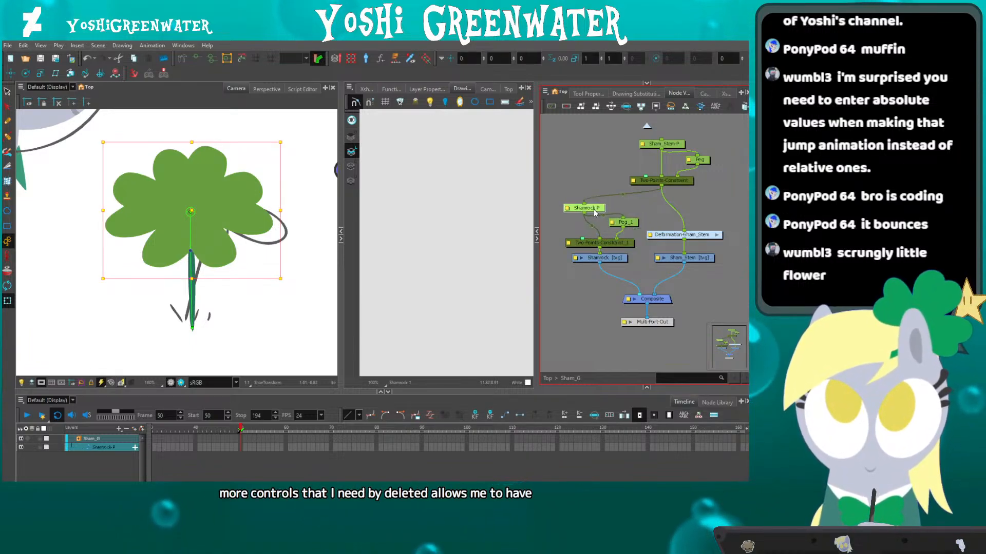
click(573, 231)
scroll(574, 230, up, 3)
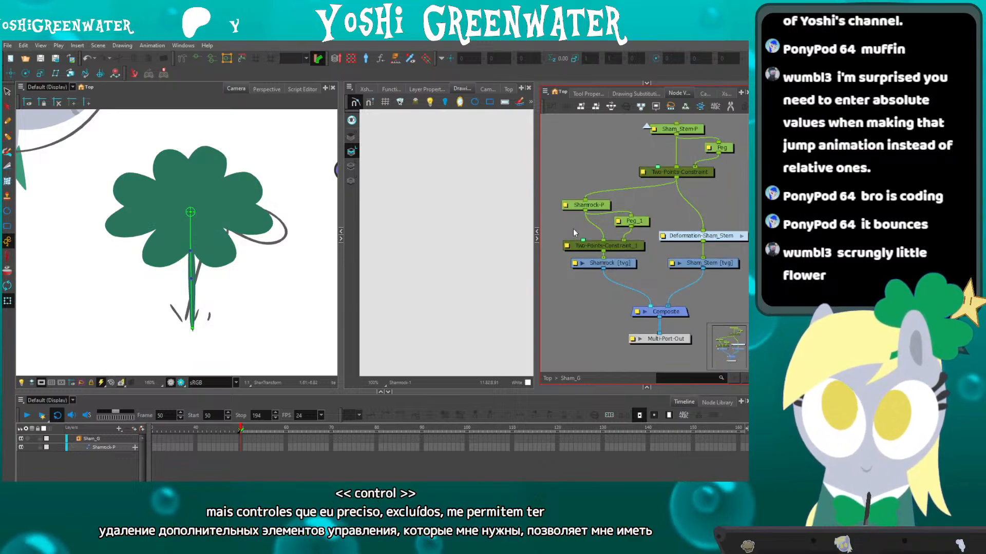
Use the Rotate tool to place Shamrock-P's pivot just above the clover's top leaves.
click(596, 203)
click(149, 194)
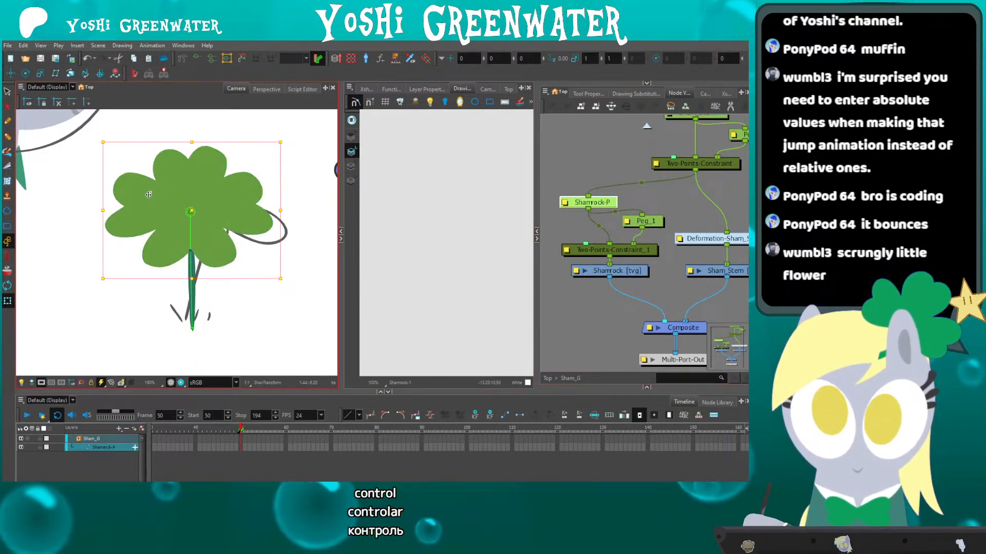
click(26, 73)
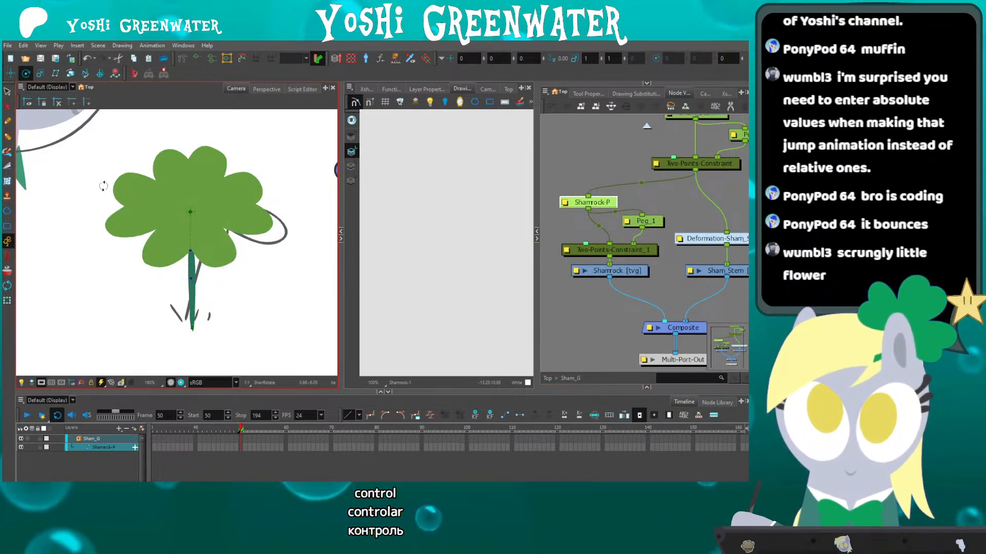
scroll(103, 186, down, 4)
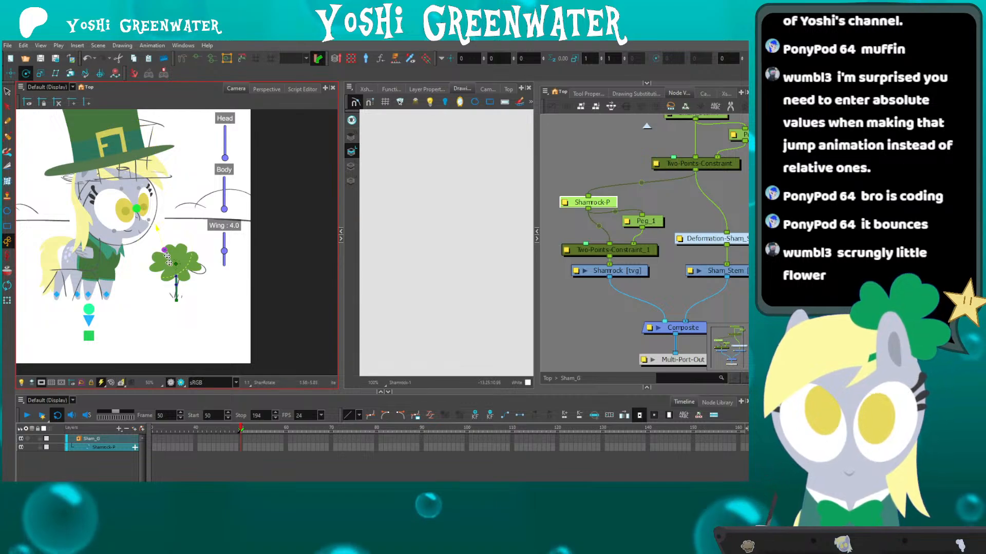
click(596, 203)
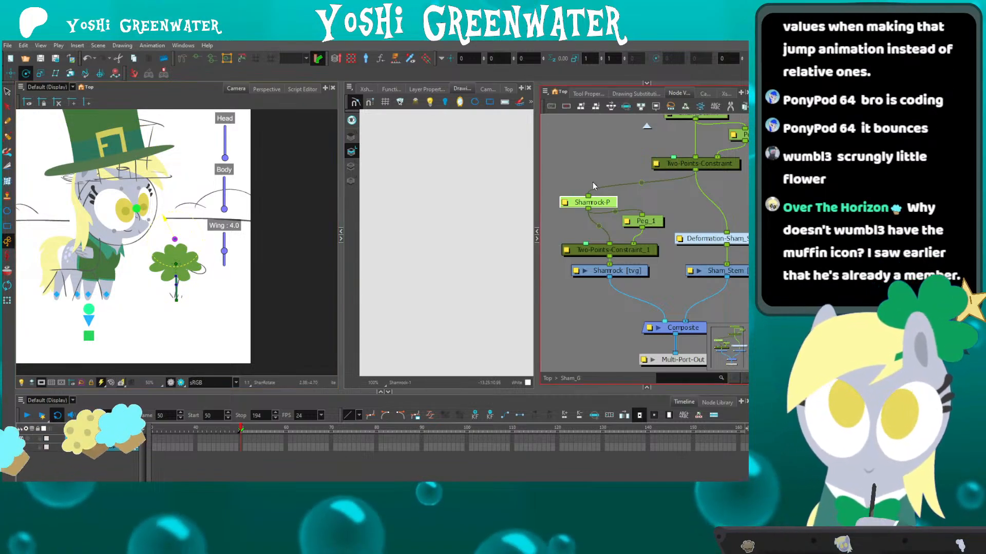
Place Peg_1's pivot on the upper part of the stem, just below the clover's center.
scroll(595, 203, up, 2)
scroll(596, 203, up, 1)
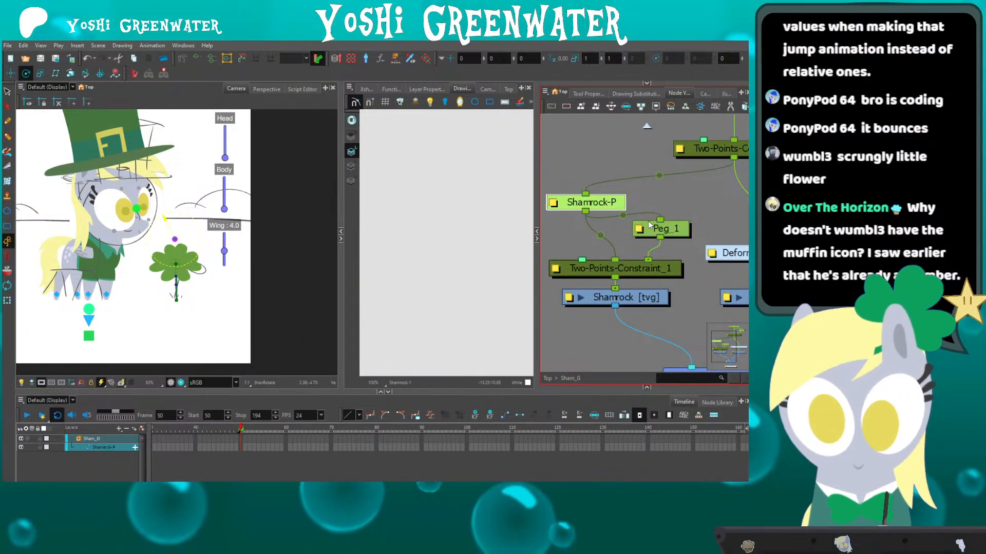
click(677, 229)
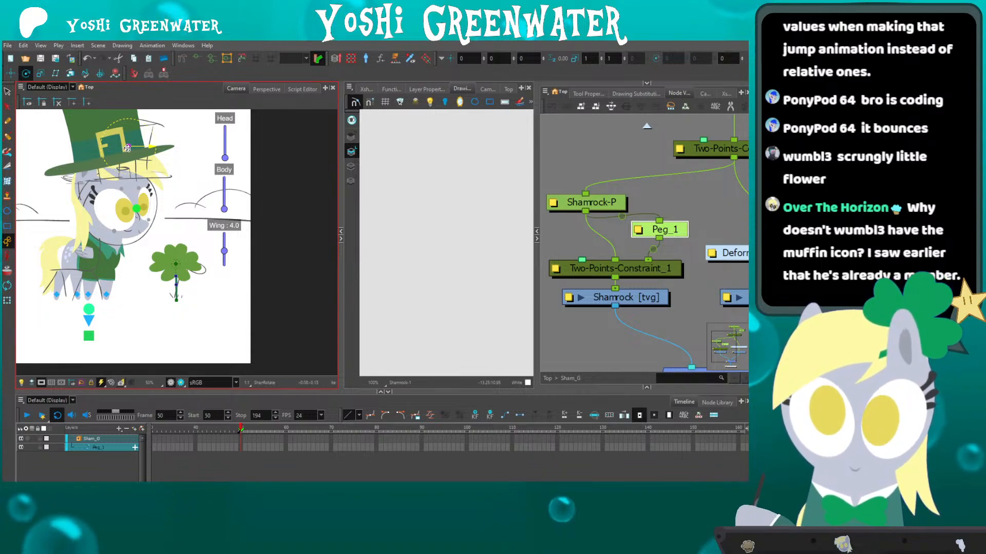
scroll(175, 277, up, 4)
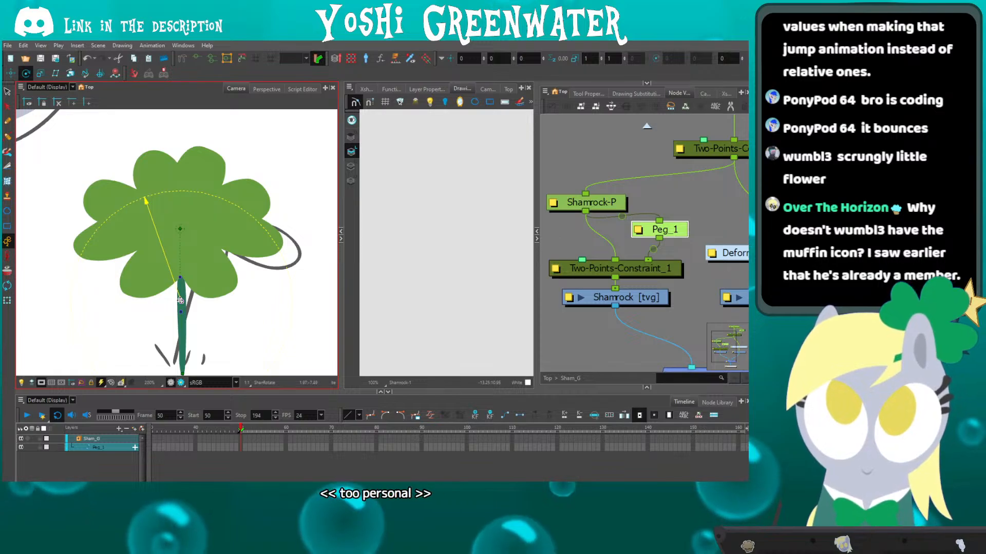
scroll(121, 263, down, 2)
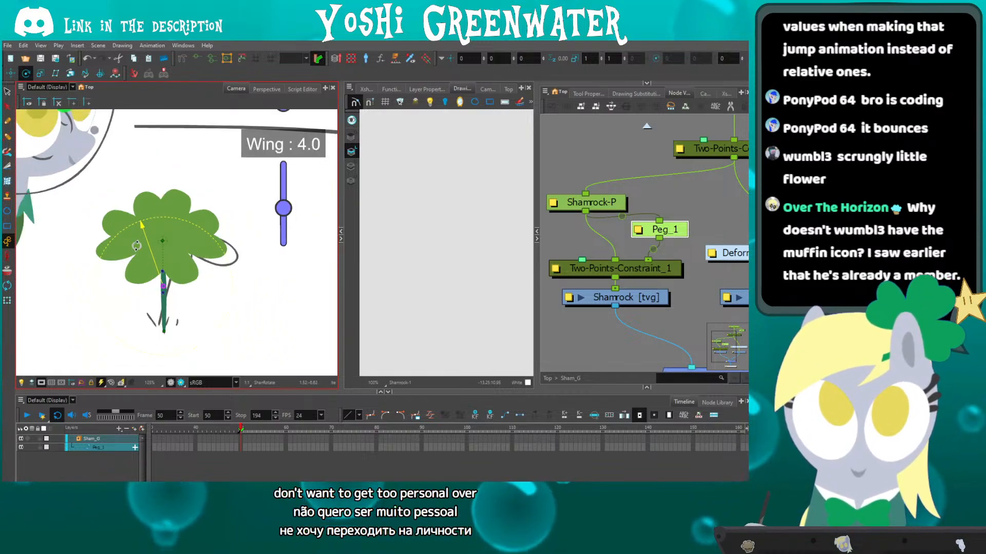
Test nudging the shamrock with Shamrock-P, undo it, and move Shamrock-P's pivot to the top of the stem under the leaves.
click(553, 203)
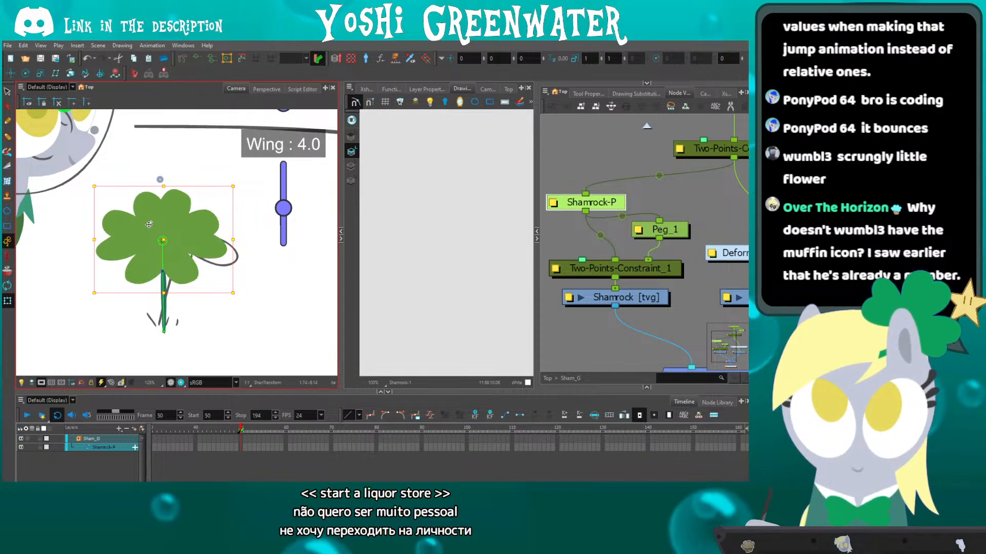
click(26, 73)
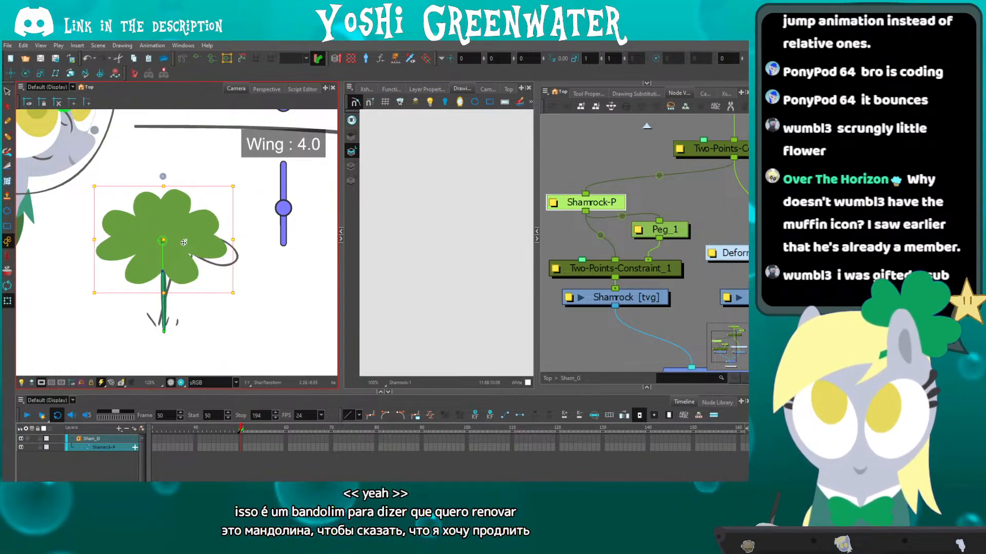
drag(146, 229, 156, 227)
key(ctrl+z)
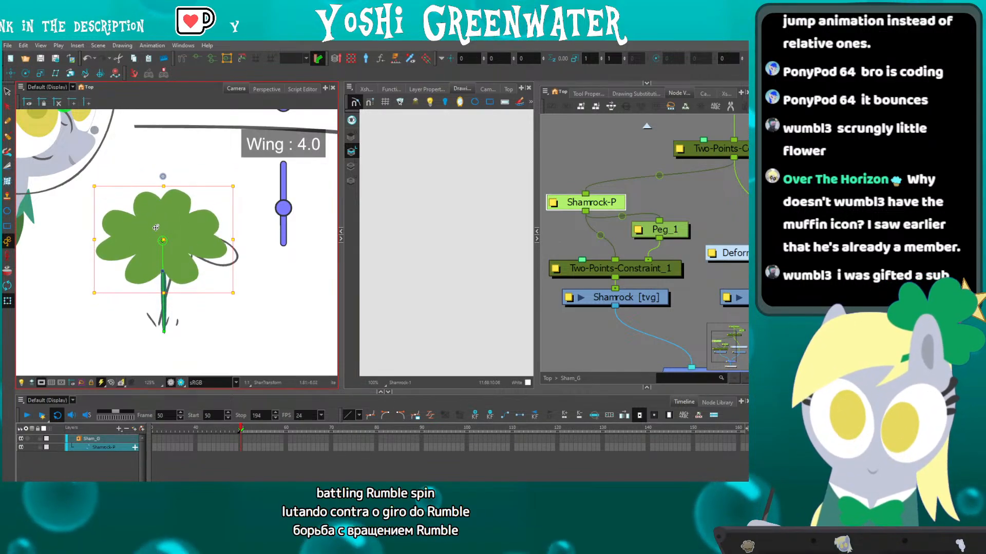
key(alt+3)
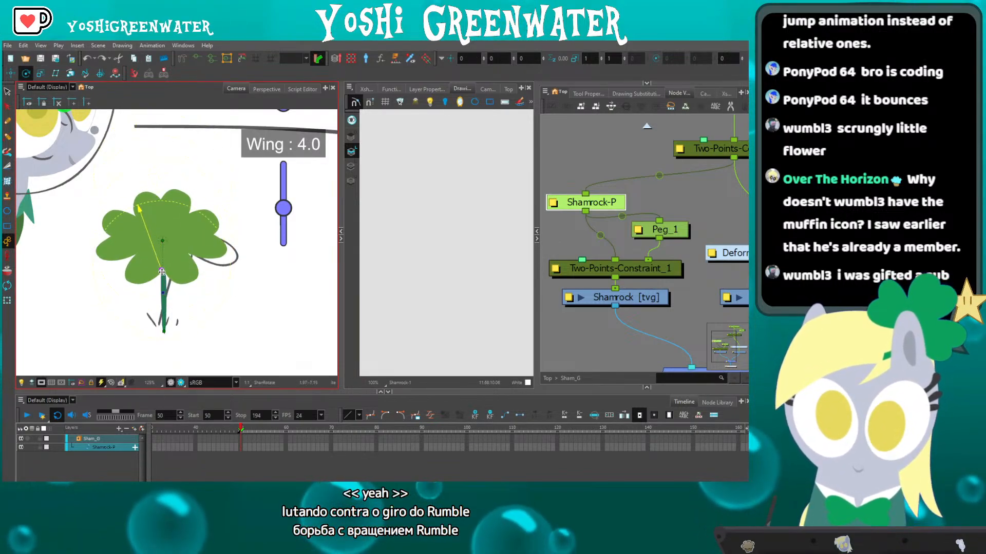
drag(161, 272, 163, 280)
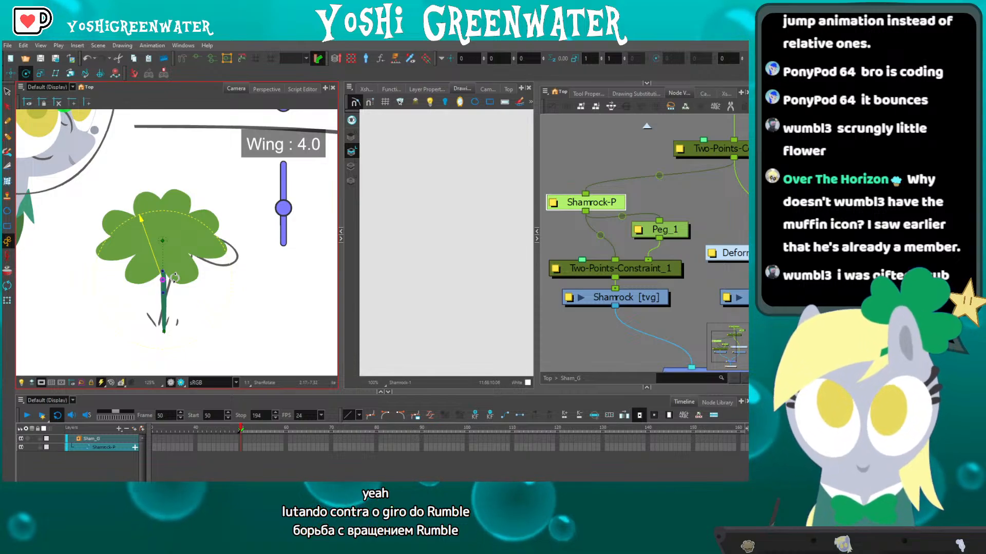
Place Peg_1's pivot just above the middle of the clover's top leaves.
click(660, 225)
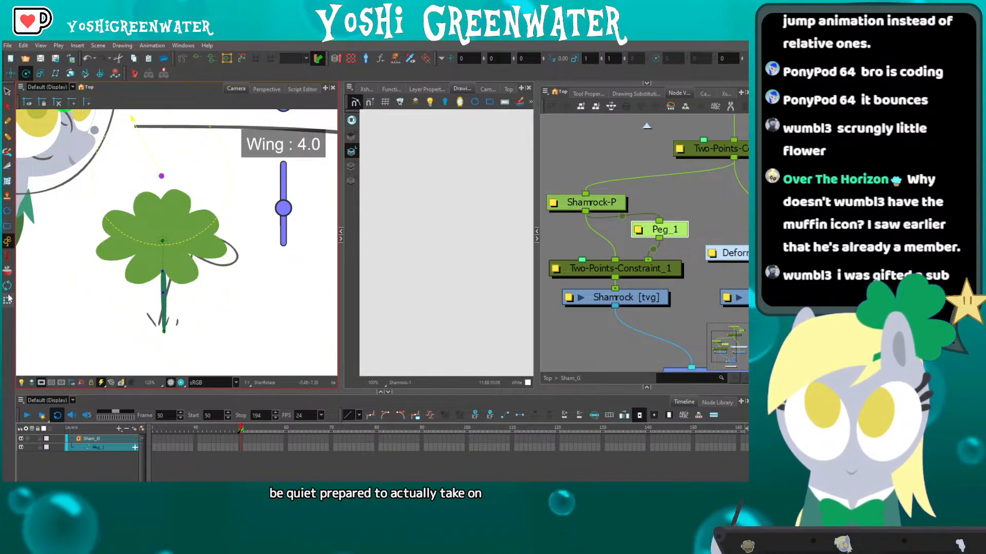
mouse_move(147, 222)
mouse_down()
mouse_move(149, 240)
mouse_move(144, 230)
mouse_up()
scroll(144, 230, up, 2)
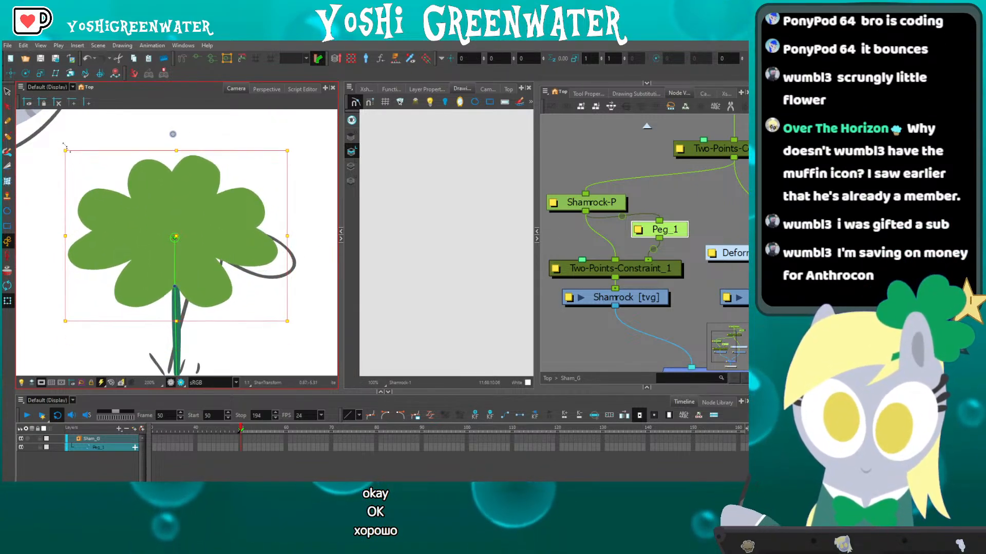
drag(72, 151, 77, 144)
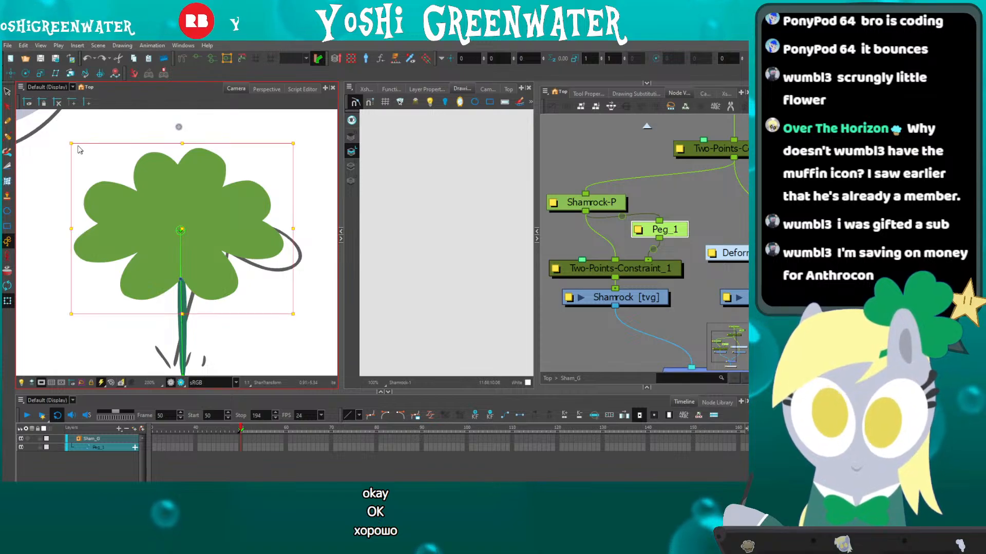
click(25, 73)
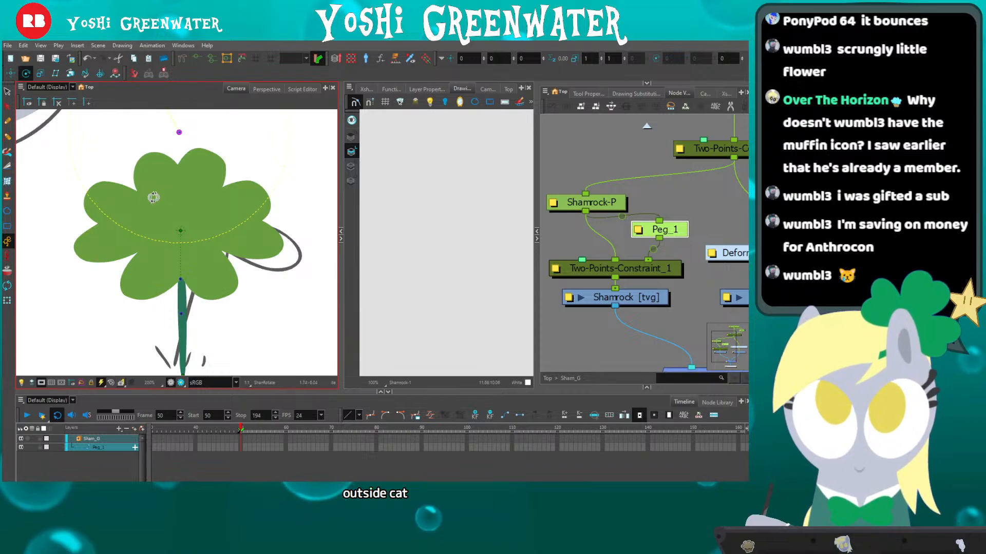
click(7, 301)
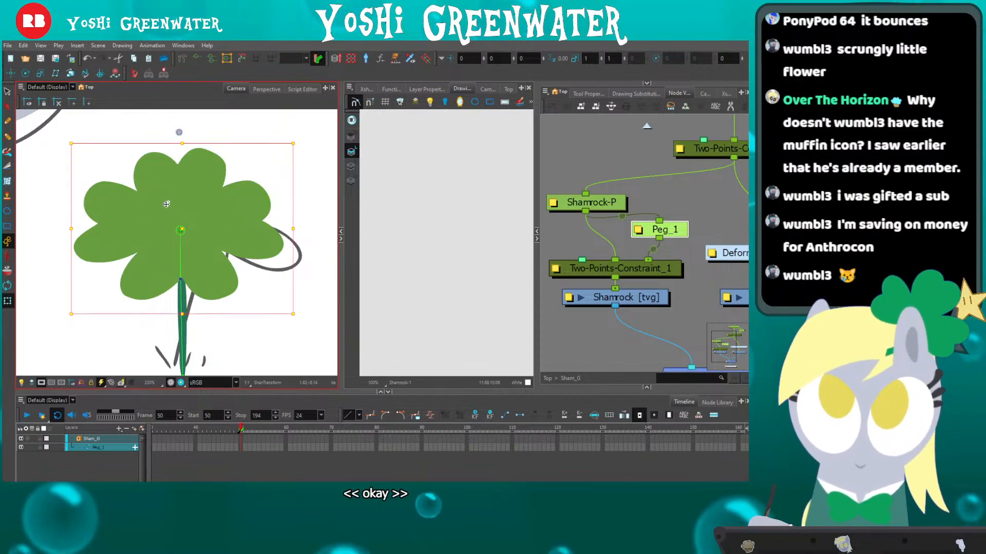
click(25, 74)
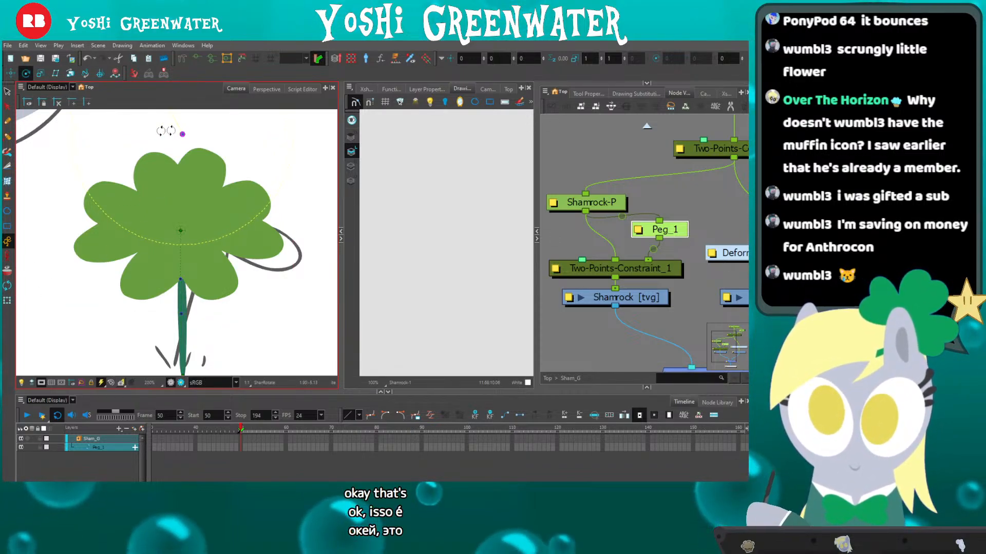
click(8, 302)
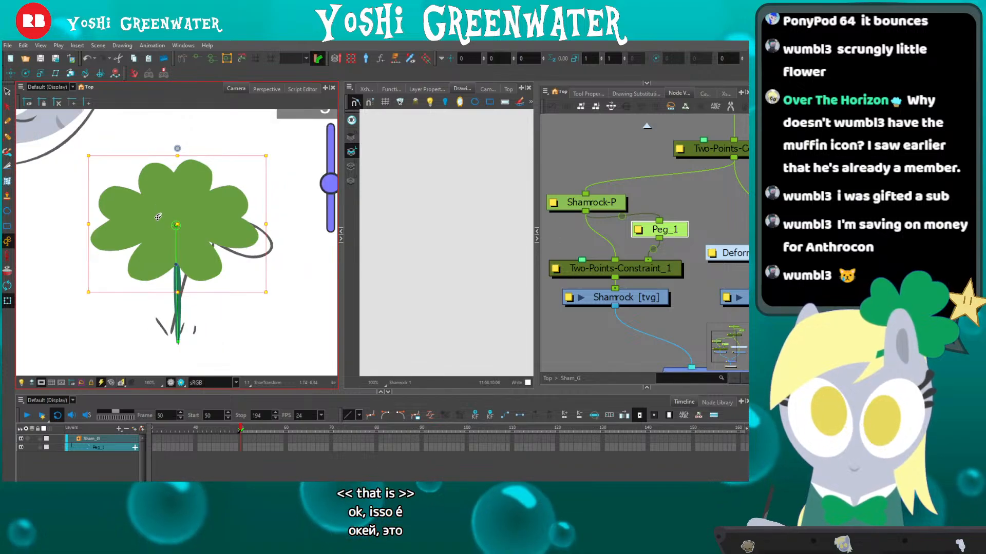
scroll(184, 209, down, 2)
Space out the Shamrock-P and Two-Points-Constraint_1 nodes above the Shamrock drawing node.
click(576, 227)
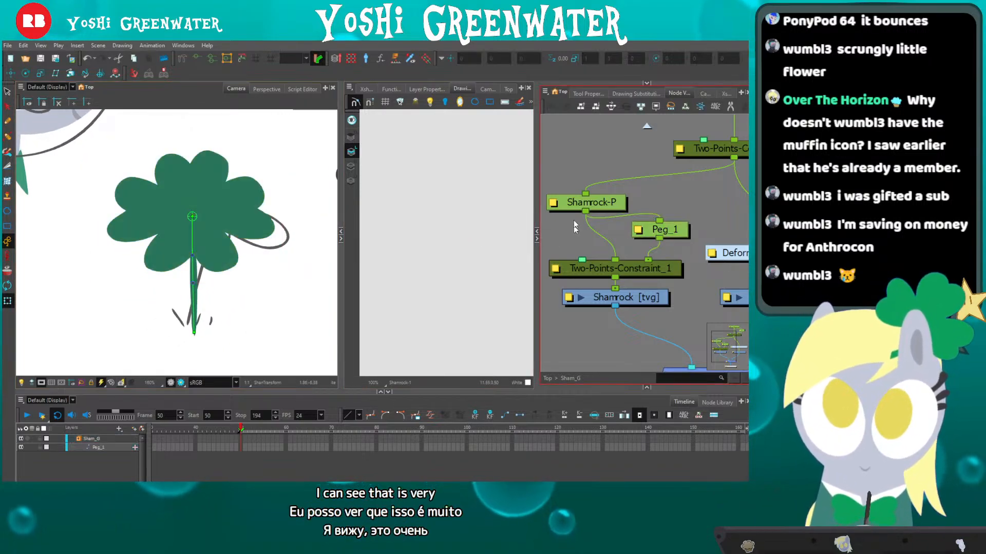
drag(584, 203, 593, 203)
drag(659, 194, 621, 227)
drag(606, 202, 607, 209)
click(585, 235)
drag(596, 272, 596, 269)
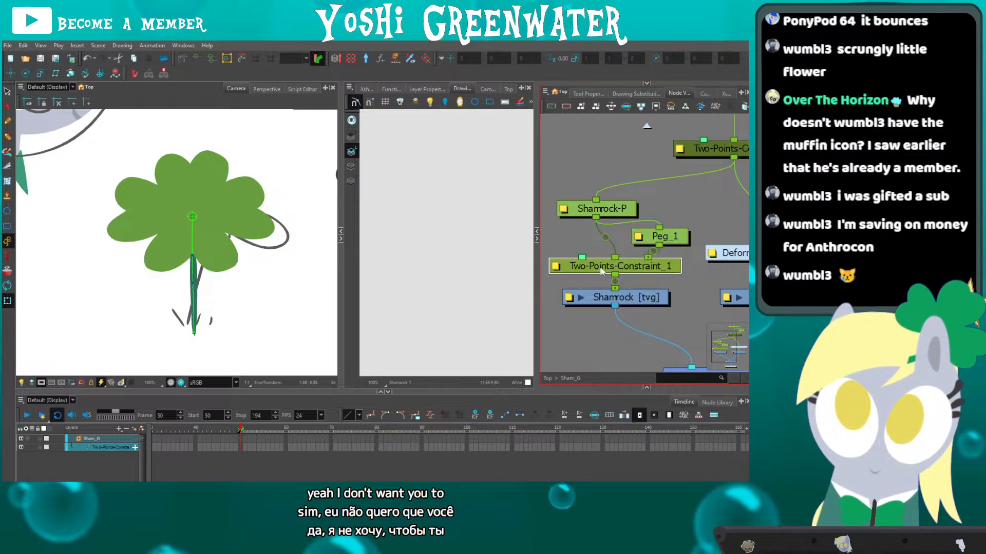
click(563, 303)
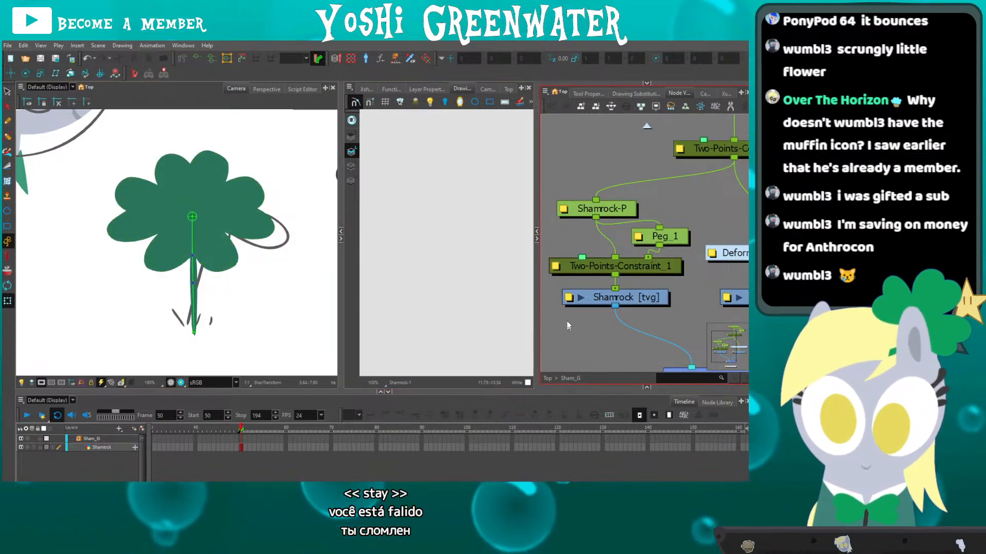
scroll(568, 325, down, 3)
drag(610, 290, 607, 262)
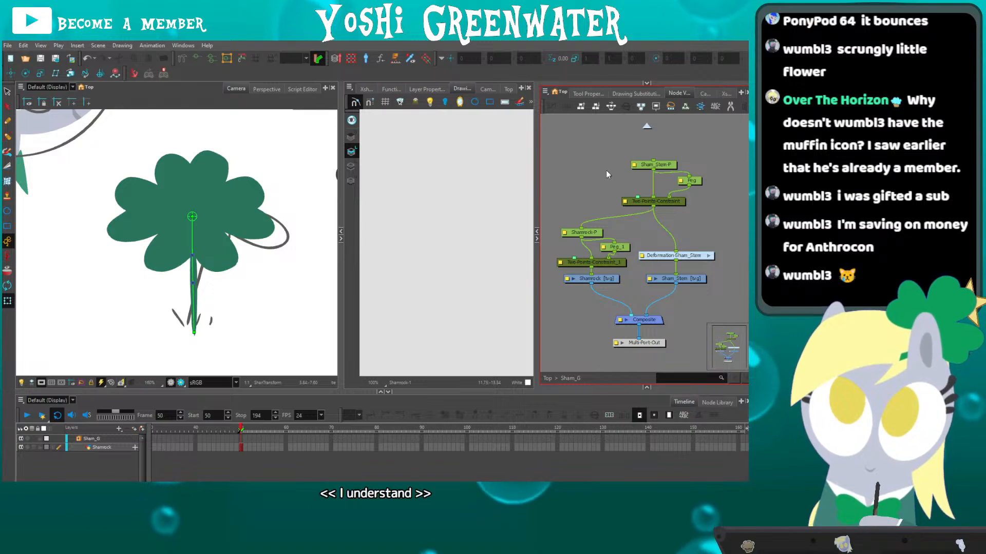
Collapse the drawing view to widen the Camera view, and center the shamrock in it with nothing selected.
drag(707, 304, 708, 302)
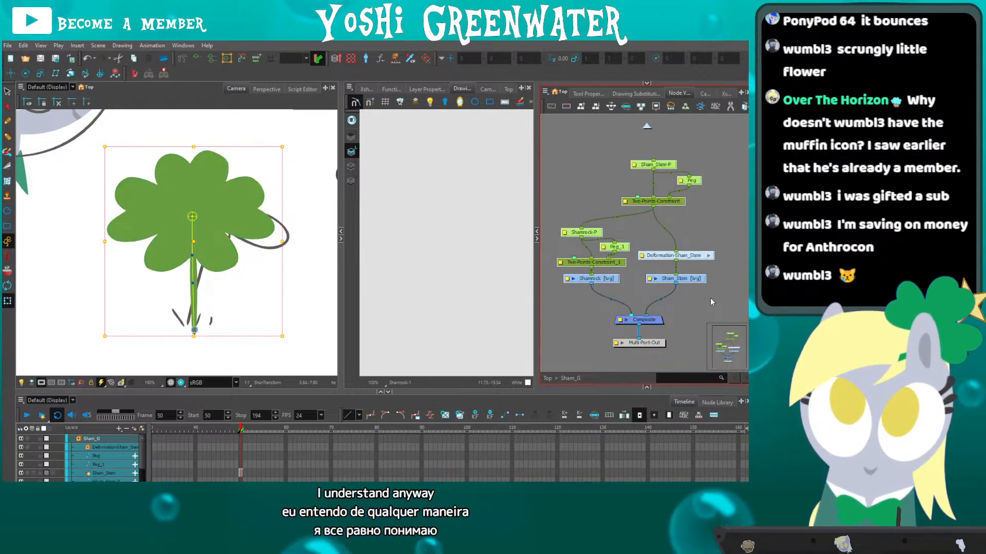
click(198, 246)
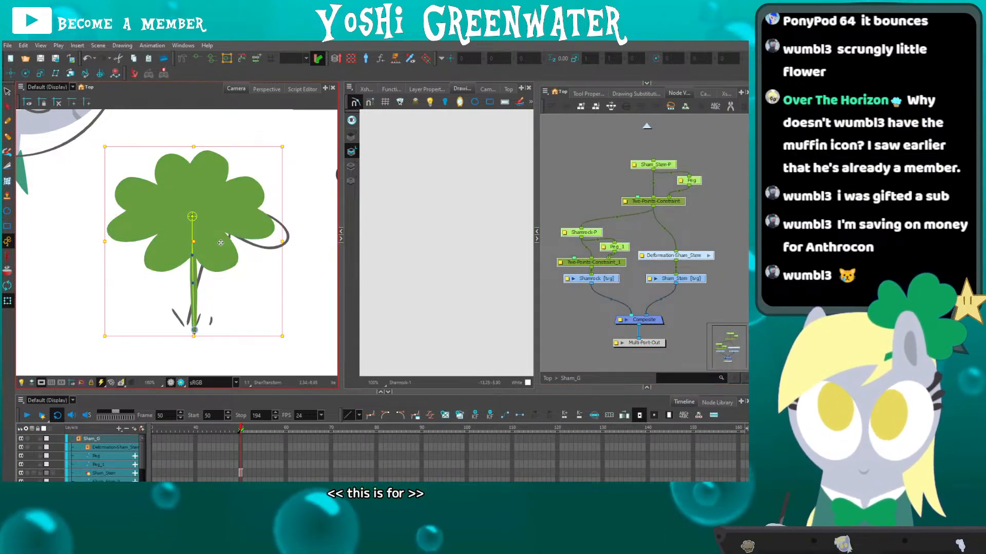
click(340, 236)
click(588, 210)
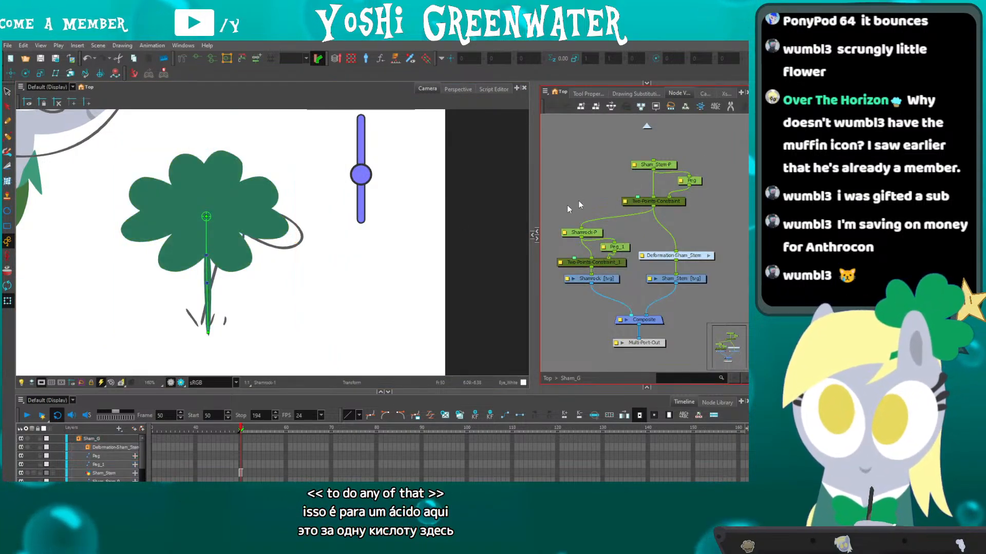
drag(248, 262, 348, 255)
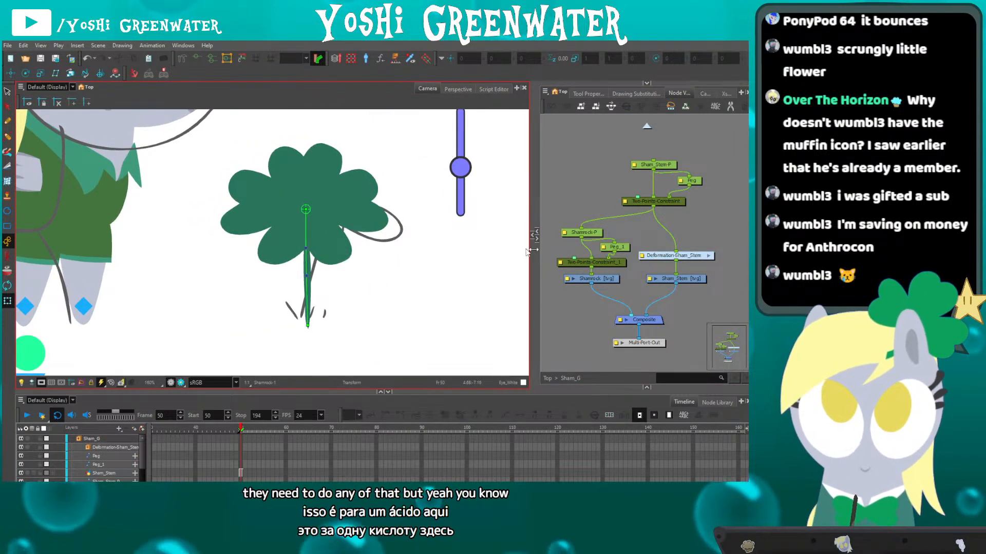
Add an OGL Controller node below the Shamrock drawing in the node network.
click(593, 234)
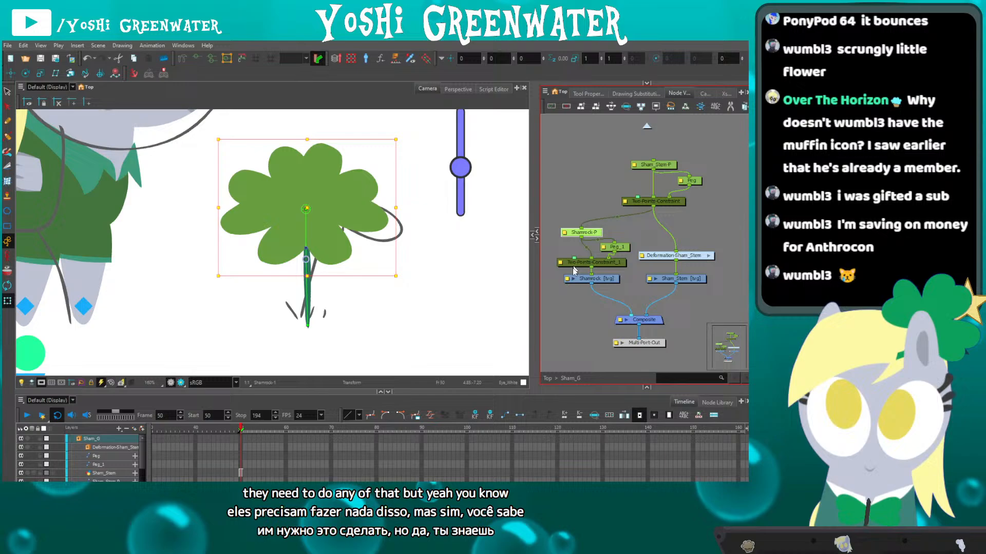
click(571, 298)
key(Tab)
text(ogl)
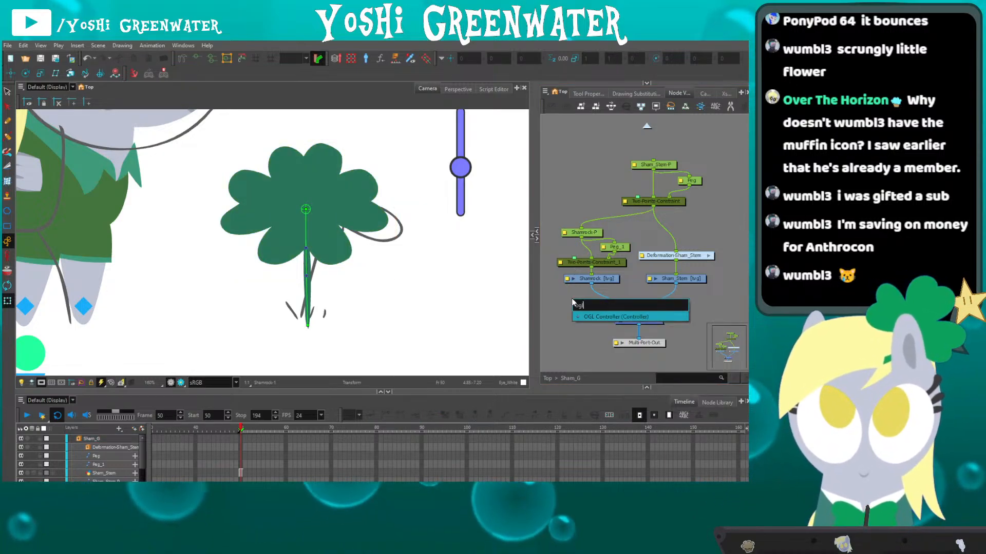
click(593, 317)
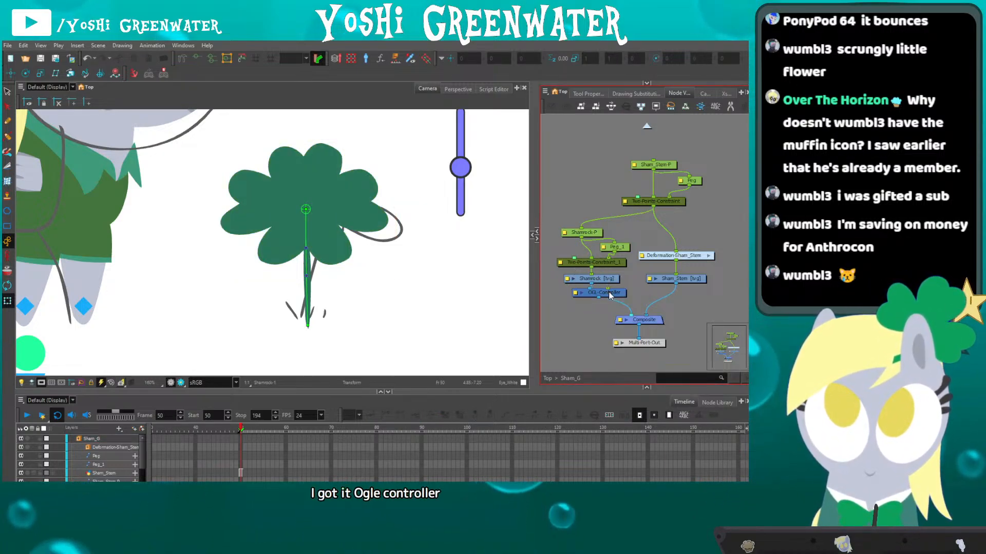
Wire the OGL-Controller between Peg_1 and the Composite, and respace the shamrock nodes around it.
mouse_move(610, 296)
mouse_down()
mouse_move(575, 257)
mouse_move(602, 232)
mouse_move(621, 241)
mouse_up()
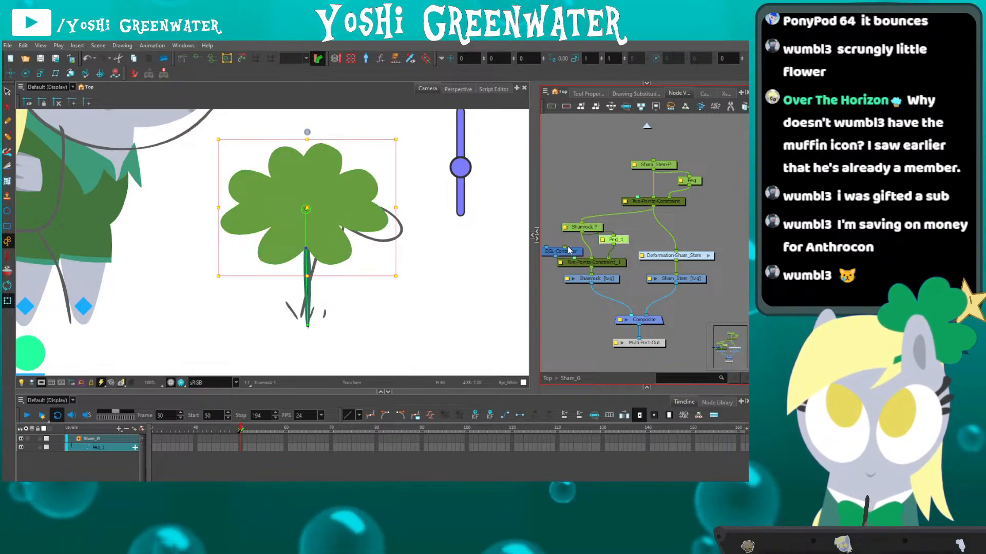
drag(571, 261, 606, 254)
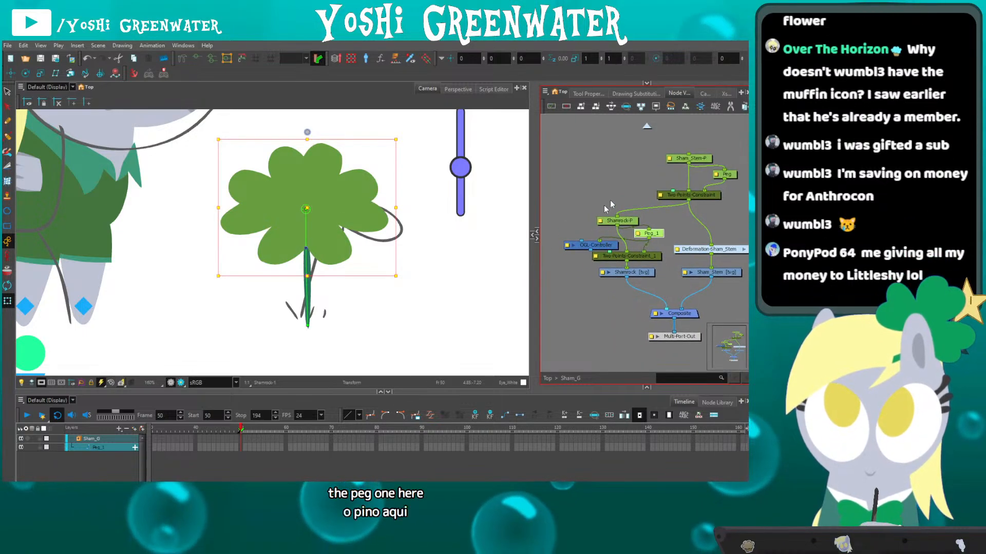
drag(603, 205, 655, 227)
drag(610, 289, 617, 268)
click(593, 255)
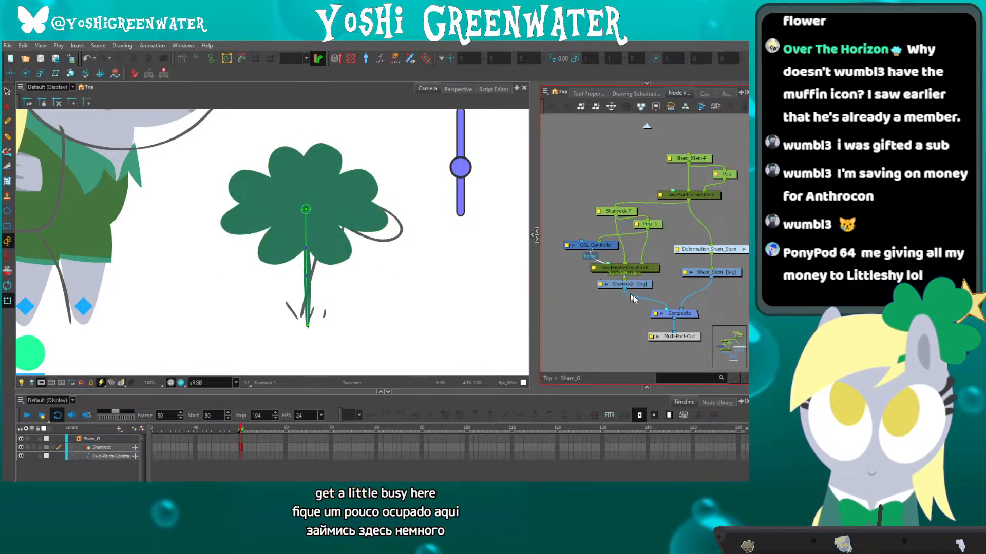
Open the OGL-Controller's layer properties with its Controller settings showing, keeping the whole character and shamrock in view.
scroll(286, 232, down, 5)
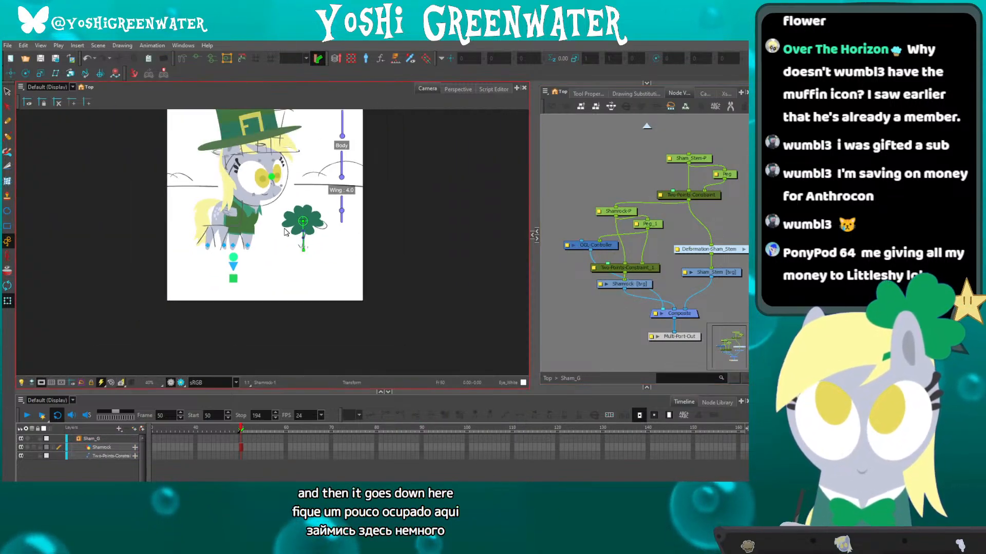
click(584, 245)
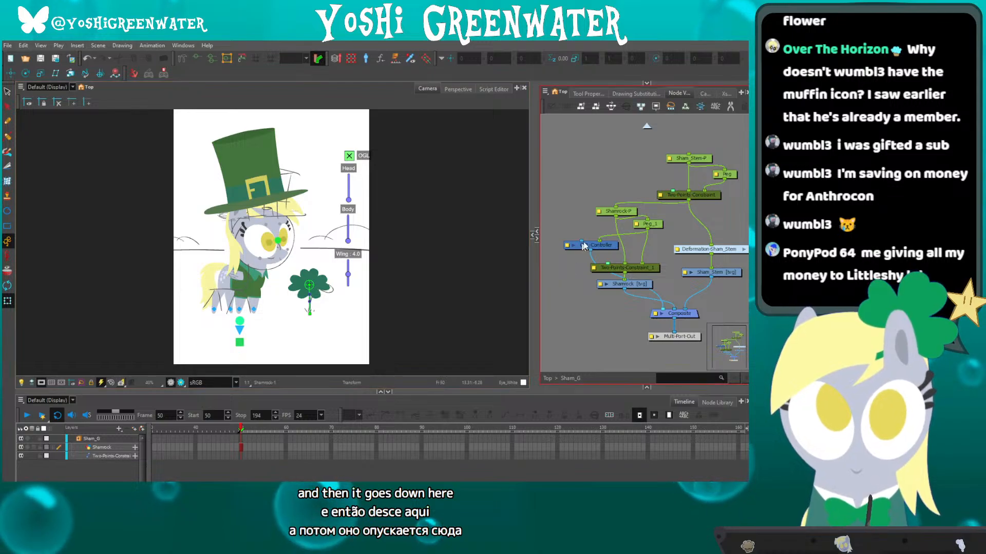
click(591, 246)
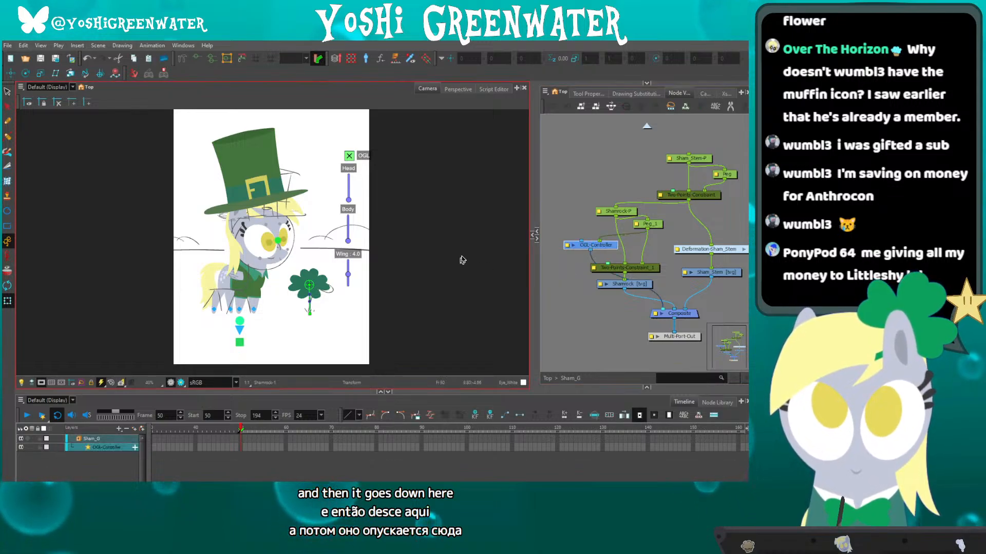
double_click(568, 246)
drag(501, 262, 542, 117)
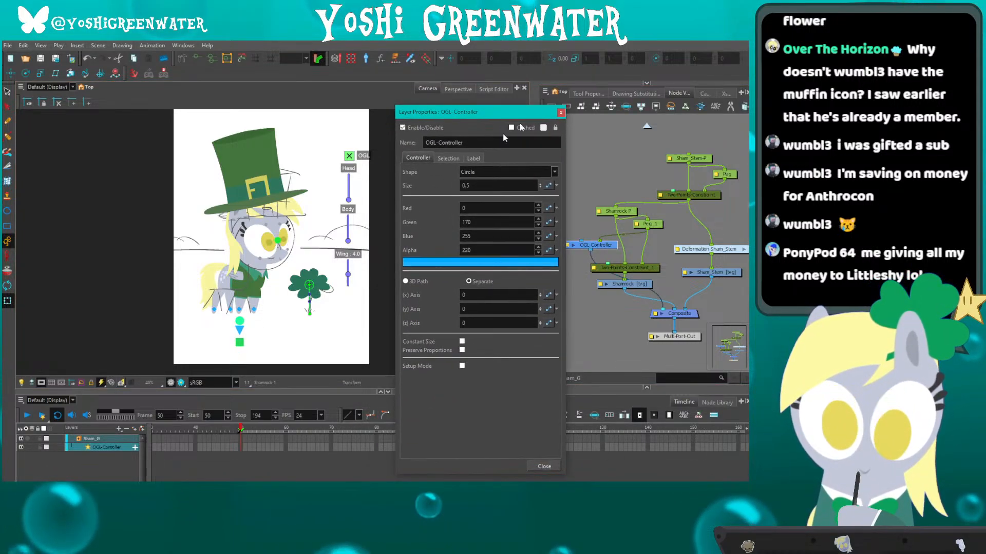
scroll(313, 257, up, 2)
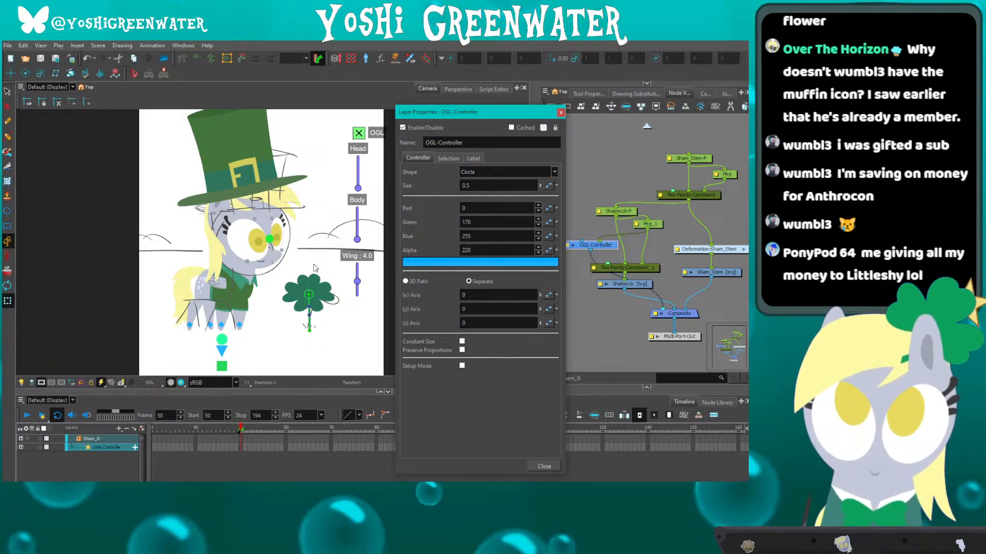
drag(422, 114, 419, 118)
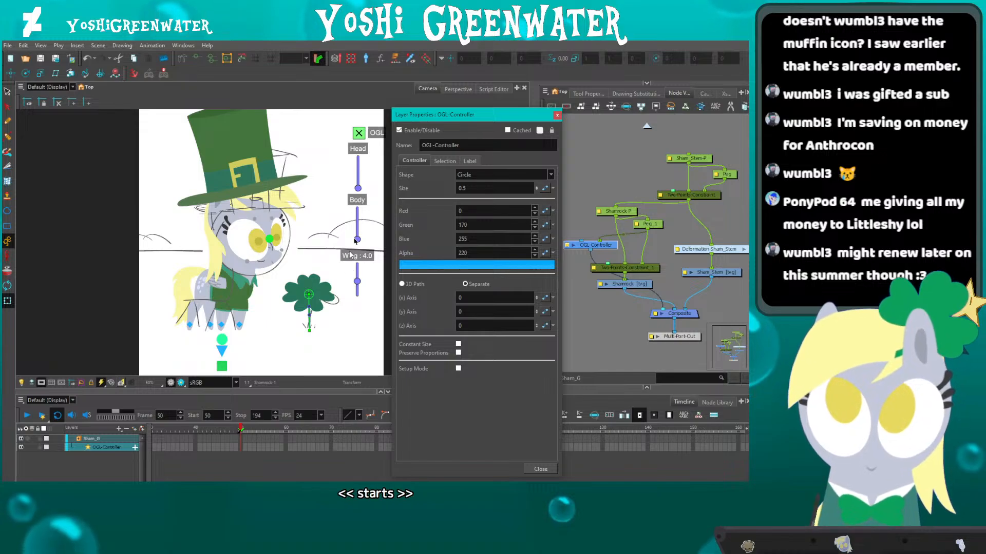
drag(418, 118, 411, 114)
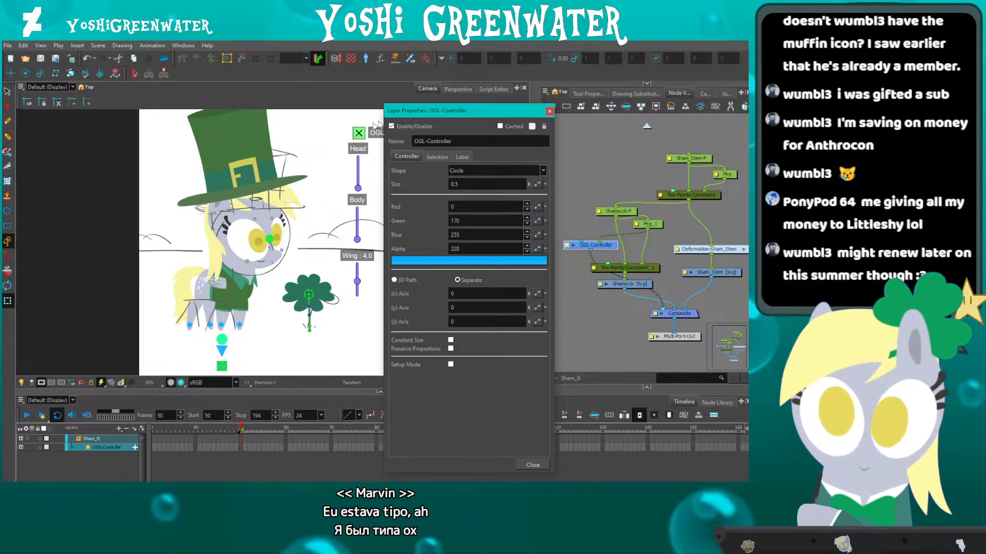
drag(396, 109, 389, 102)
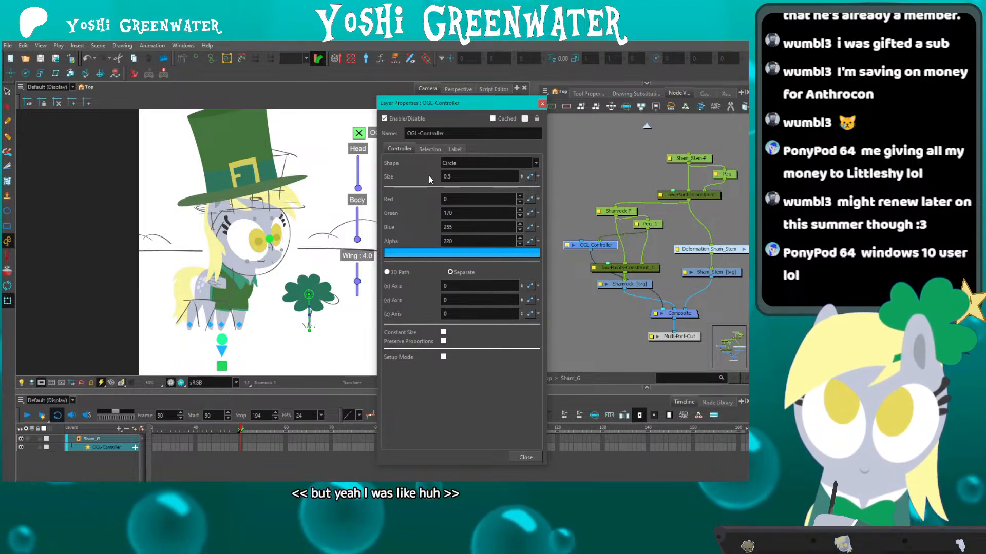
click(421, 150)
click(400, 149)
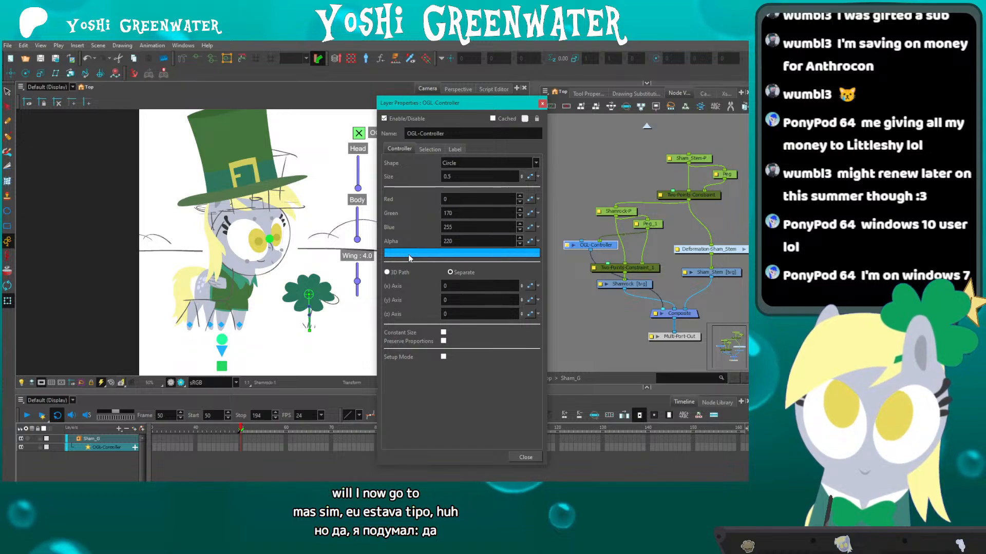
Position the OGL controller circle just above the clover, with the x axis at 1.9 E and the y axis at 4.7 S.
click(453, 287)
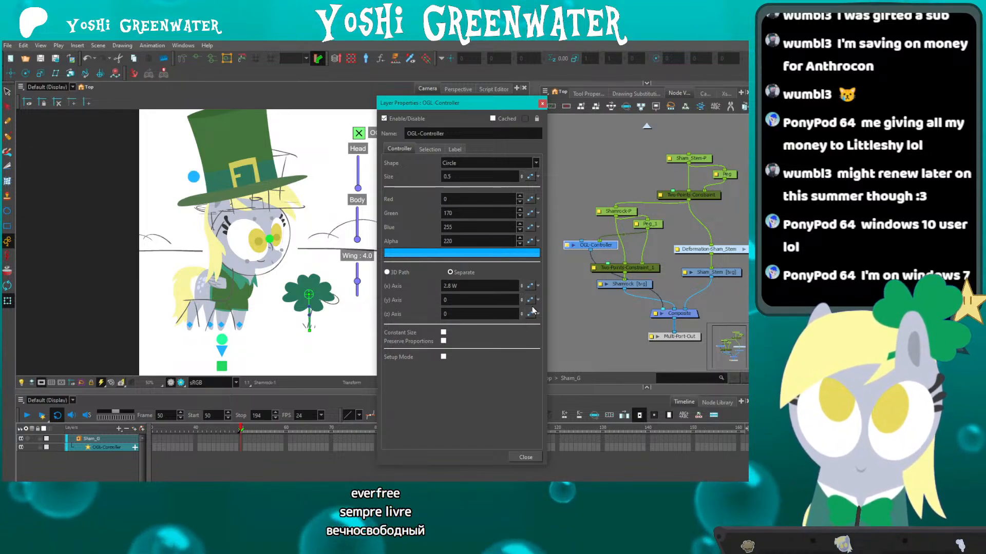
drag(521, 289, 523, 327)
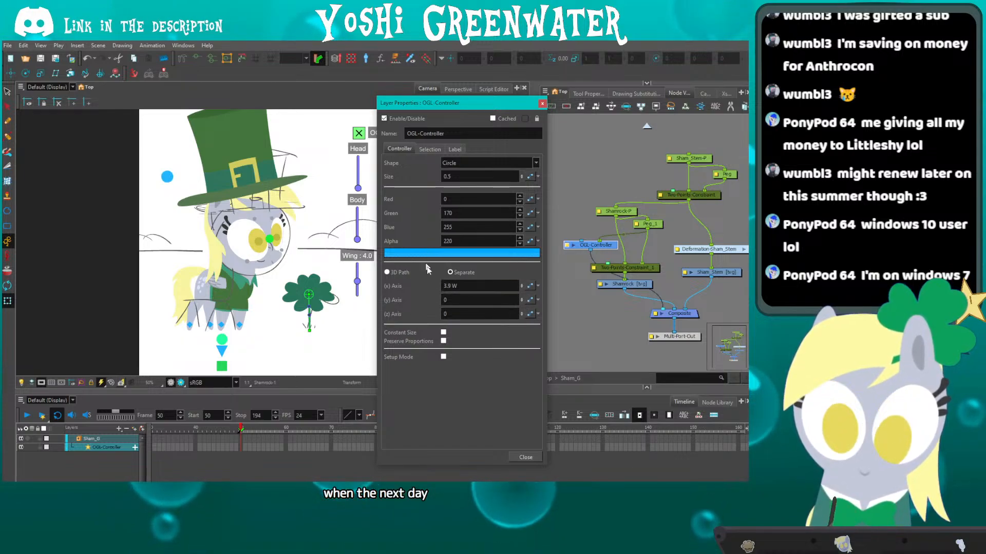
drag(466, 287, 416, 302)
text(0.9)
key(Return)
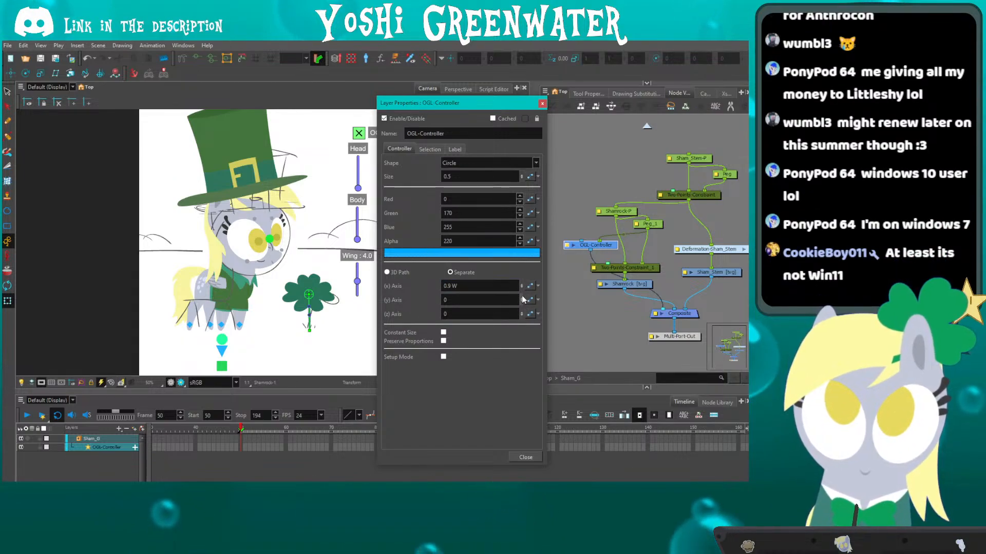
drag(523, 286, 522, 302)
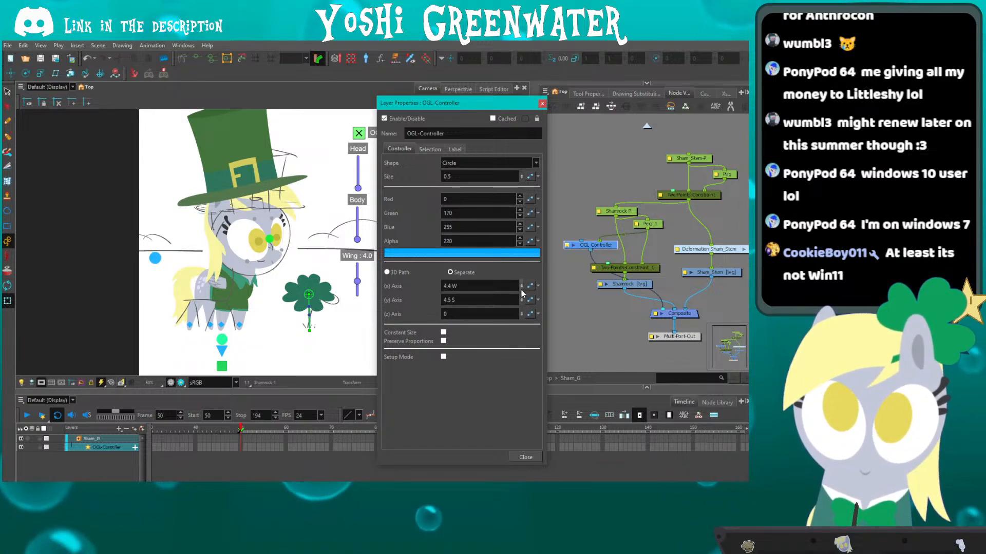
mouse_move(523, 294)
mouse_down()
mouse_move(522, 284)
mouse_move(523, 302)
mouse_up()
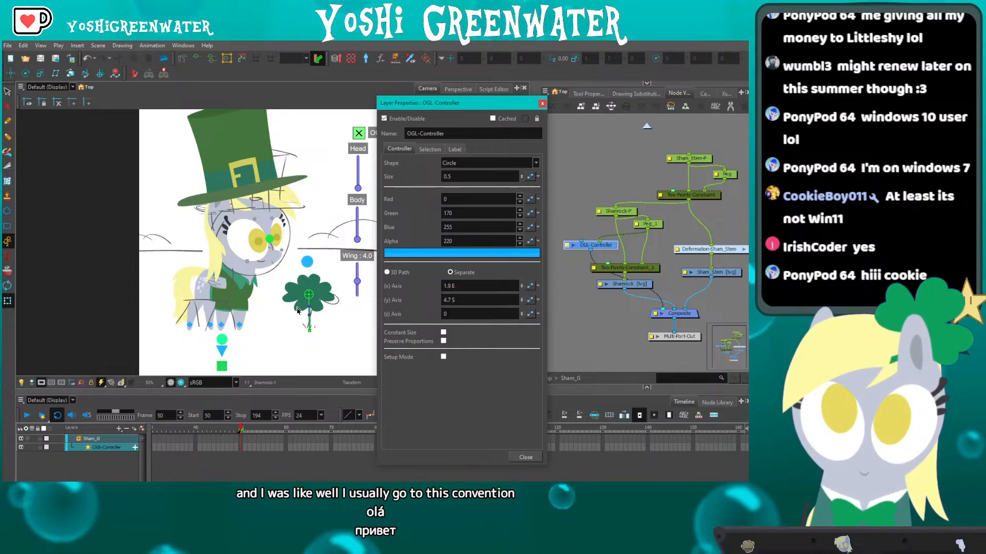
Centre the blue OGL controller circle over the clover by setting its x axis to 2 E.
scroll(298, 311, up, 2)
scroll(298, 310, up, 1)
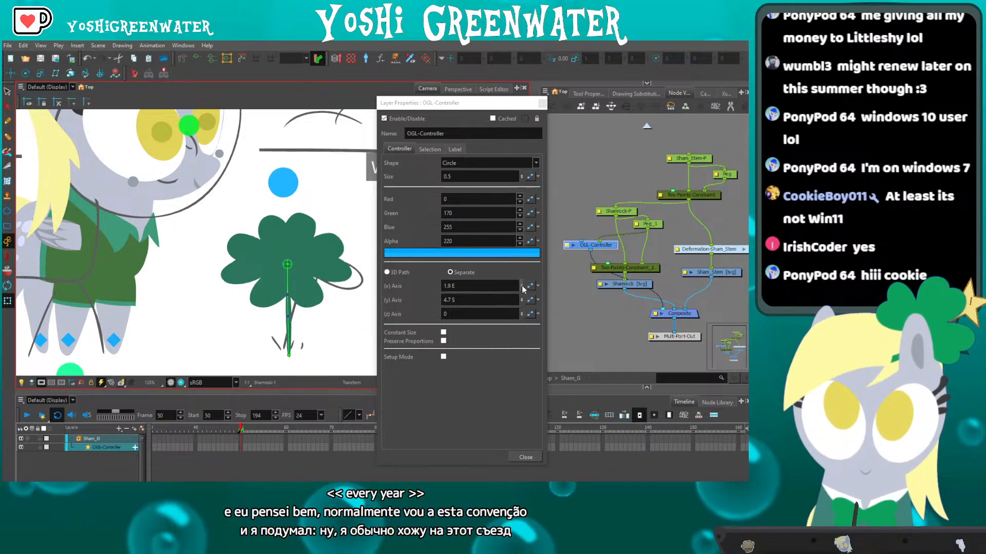
drag(523, 289, 521, 286)
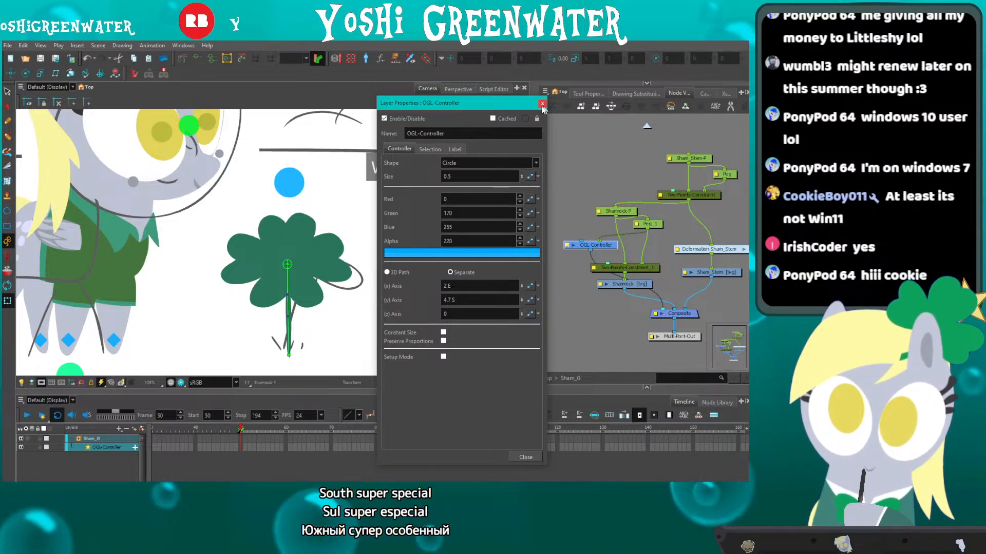
Recolour the OGL-Controller circle soft green with red 92, green 164 and blue 92, and close its properties.
click(400, 252)
click(292, 302)
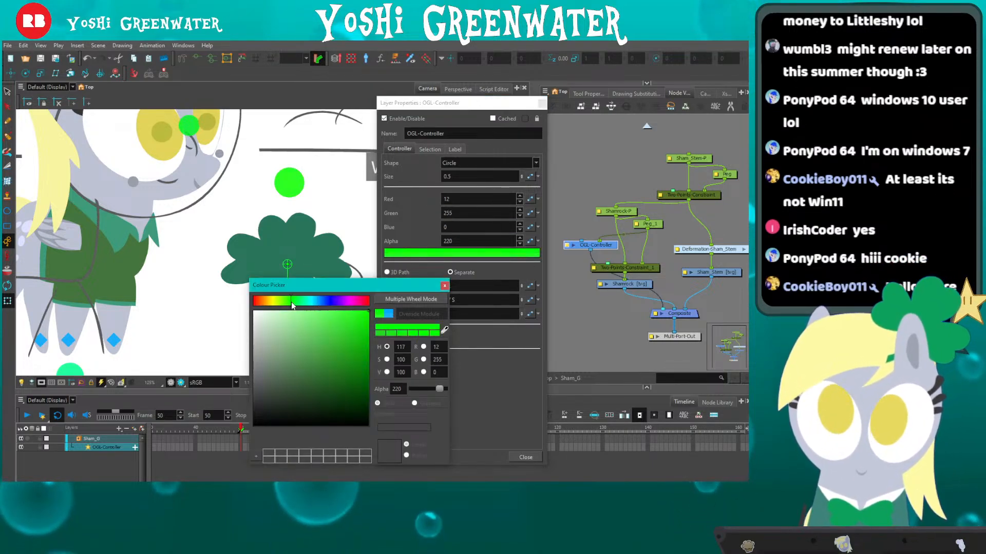
click(303, 352)
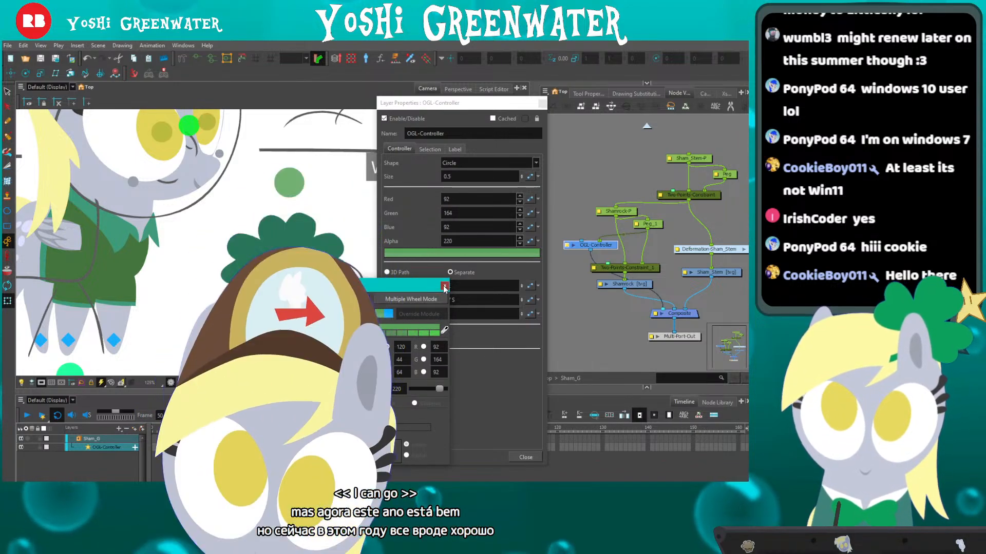
click(445, 288)
click(543, 104)
Try squashing the shamrock through Peg_1 with the green circle controller, then restore its shape.
click(563, 174)
drag(563, 175, 539, 173)
drag(265, 161, 267, 151)
mouse_move(293, 154)
mouse_down()
mouse_move(296, 184)
mouse_move(289, 159)
mouse_up()
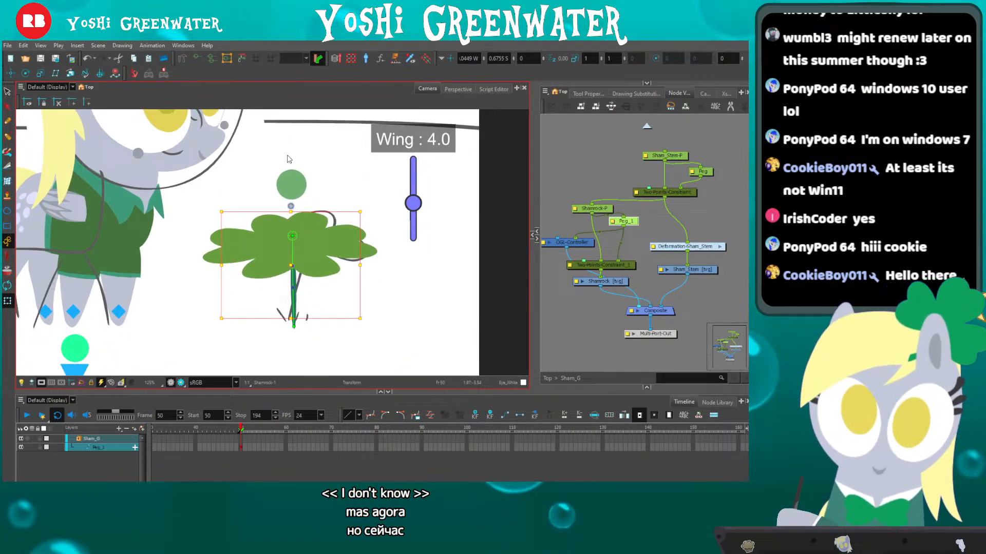
click(558, 309)
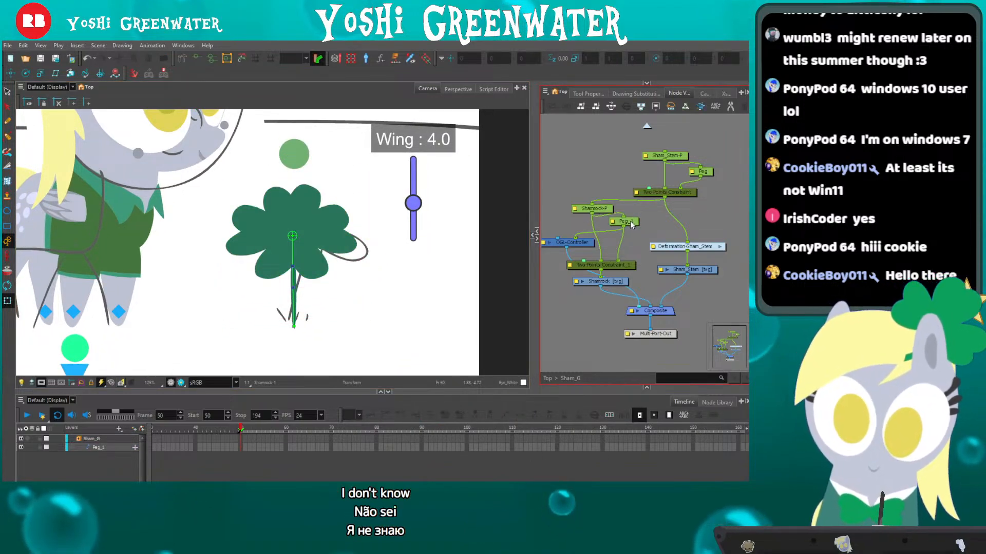
Respace the Peg_1, Shamrock-P, OGL-Controller and Composite nodes so the shamrock's connections are easier to read.
drag(630, 223, 607, 241)
drag(567, 197, 602, 216)
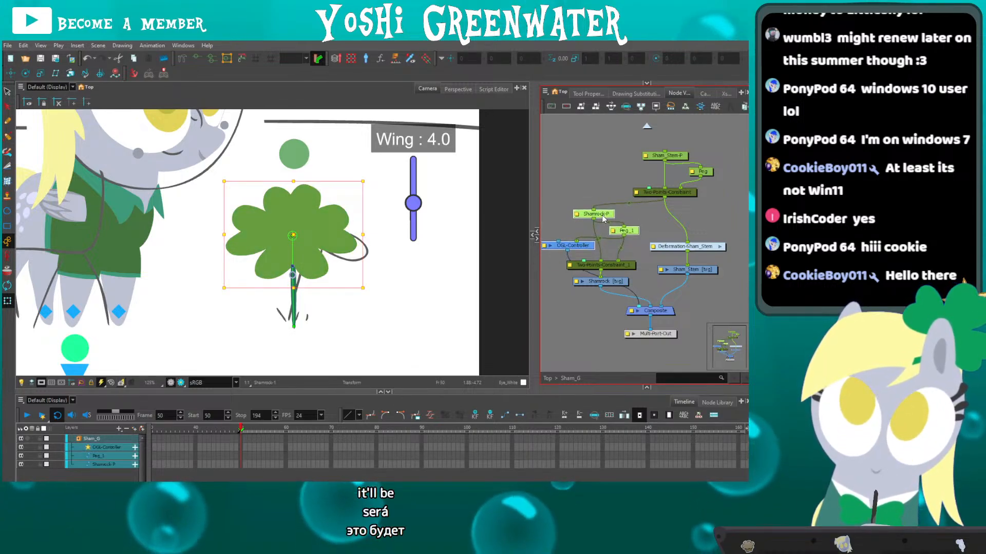
click(583, 247)
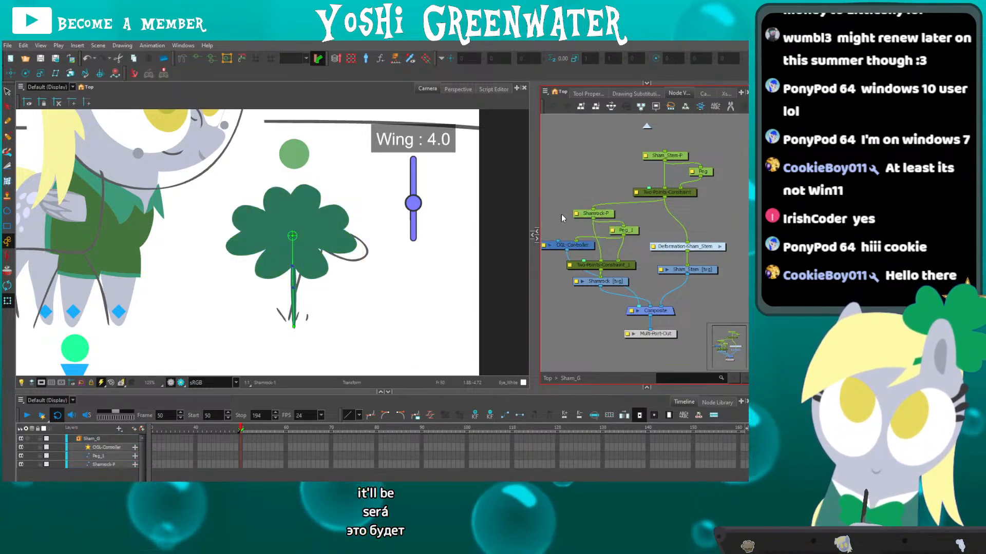
click(593, 282)
click(589, 302)
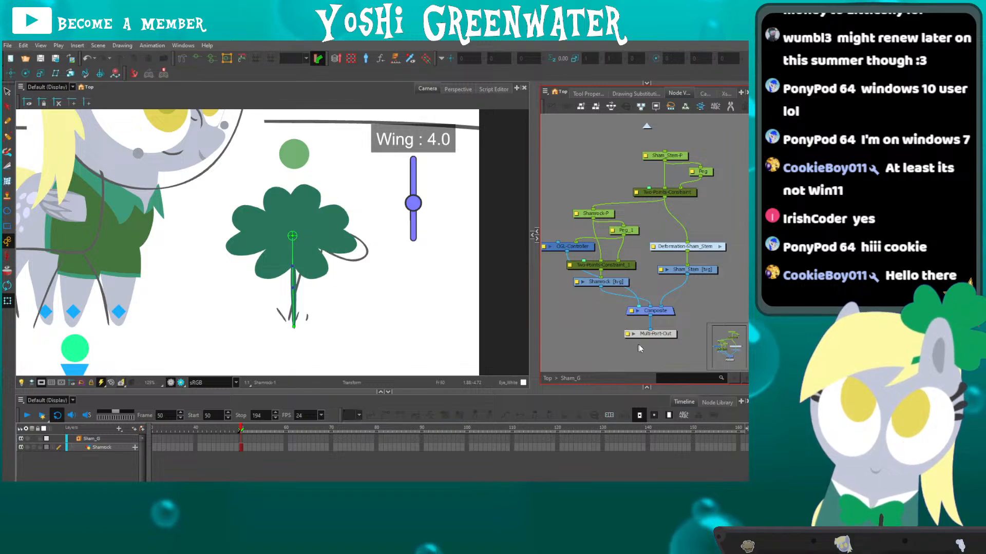
drag(639, 345, 644, 319)
click(595, 315)
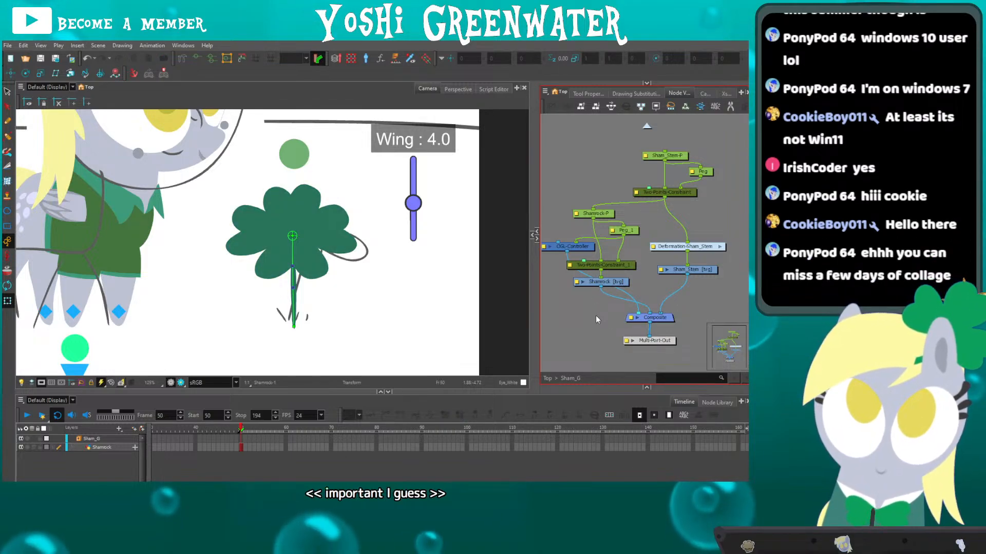
Add an OGL Controller node for the stem's Peg in the node network.
click(276, 93)
drag(253, 159, 247, 176)
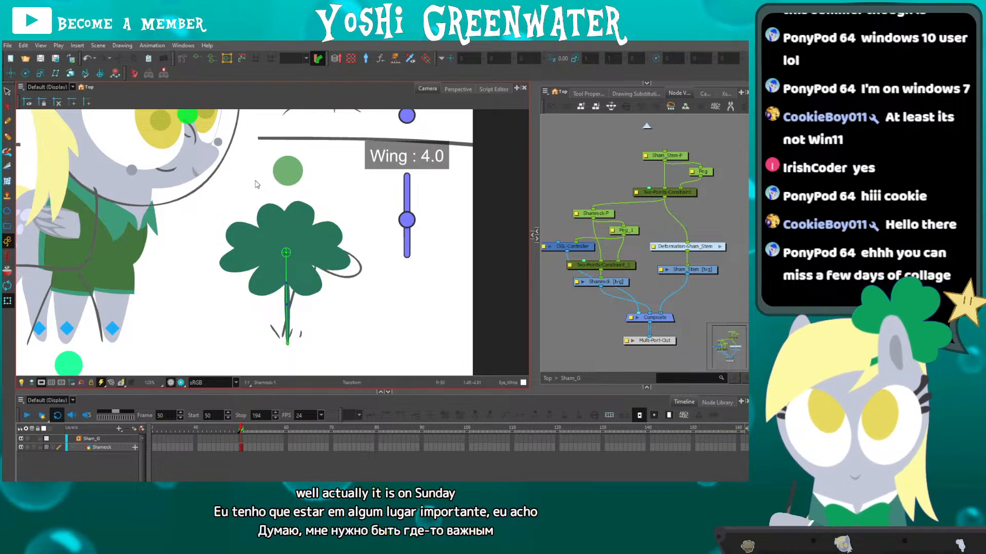
scroll(256, 181, down, 2)
drag(256, 181, 346, 224)
scroll(347, 224, up, 1)
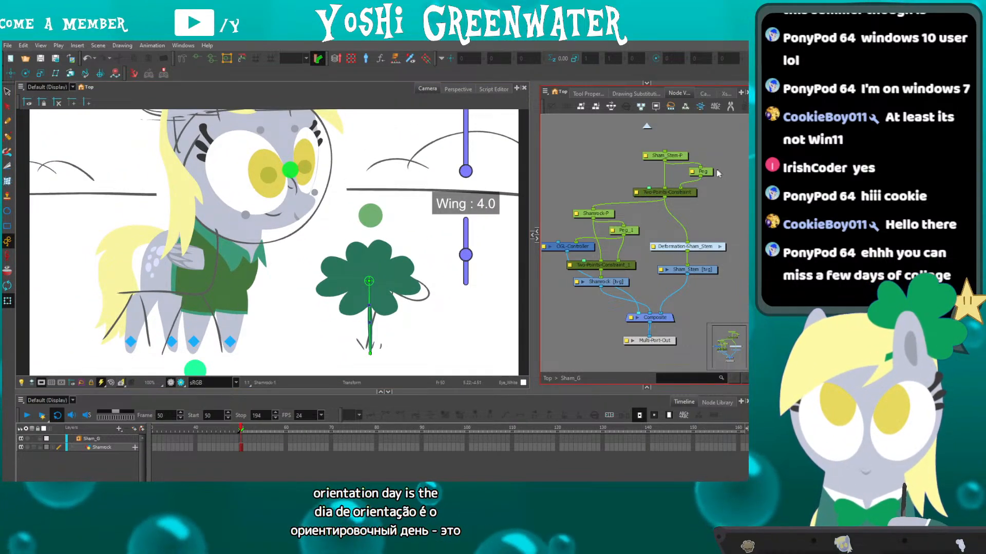
click(699, 172)
key(Tab)
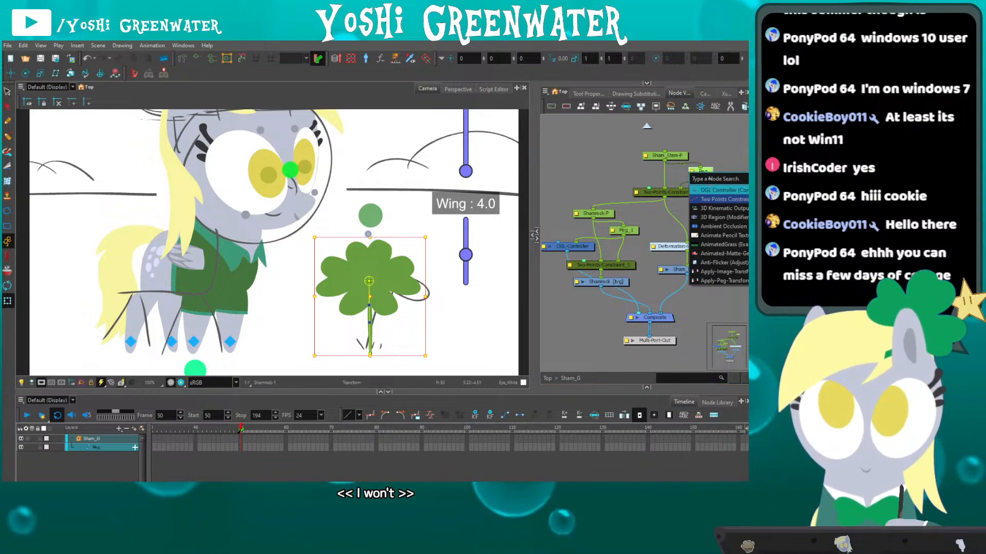
click(717, 190)
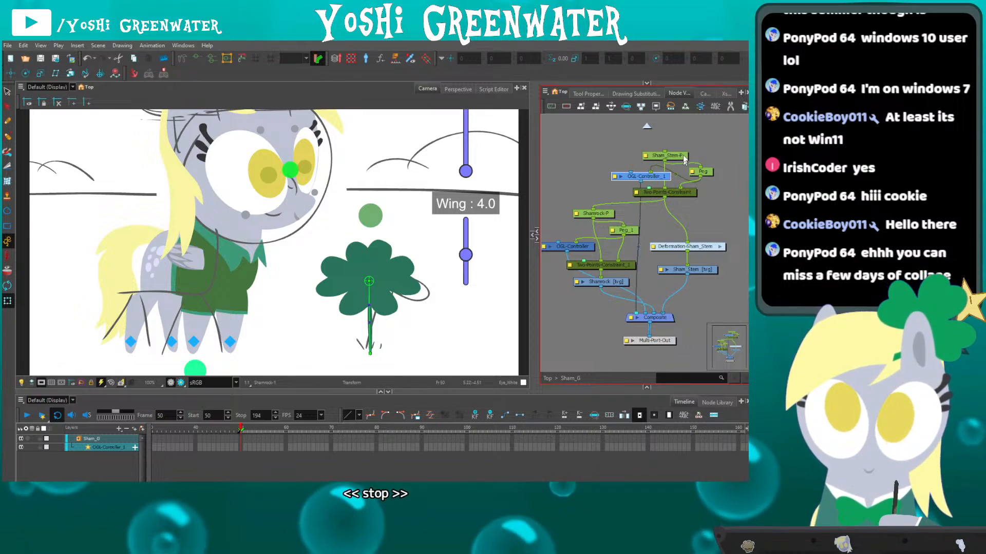
Arrange Sham_Stem-P, Peg and OGL-Controller_1 with more space above the stem's Two-Points-Constraint.
drag(607, 142, 702, 166)
click(698, 173)
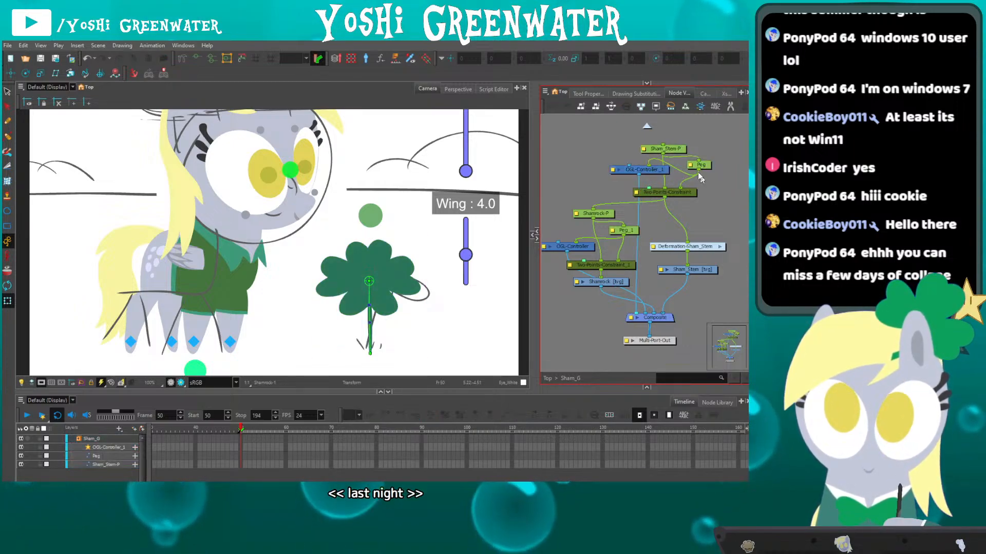
click(702, 165)
click(649, 176)
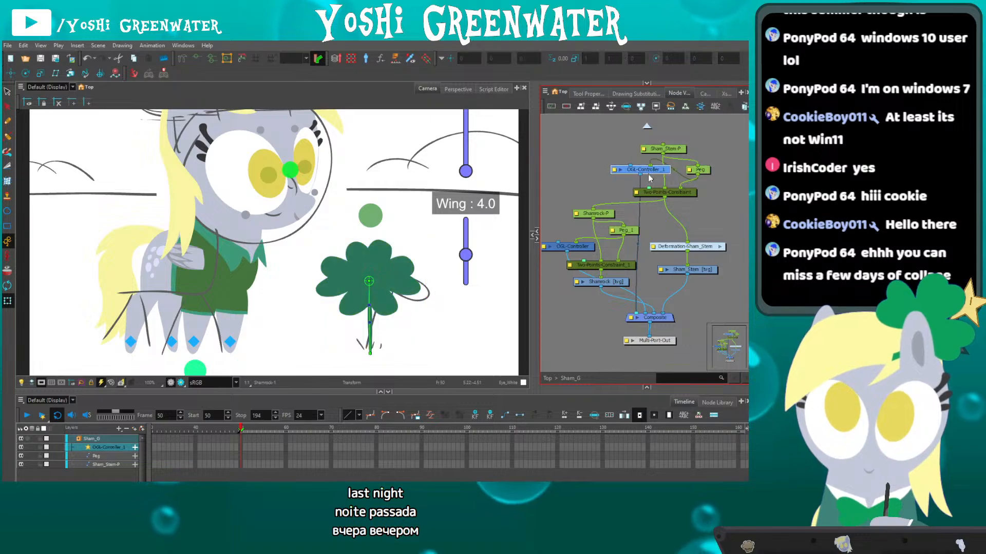
click(700, 190)
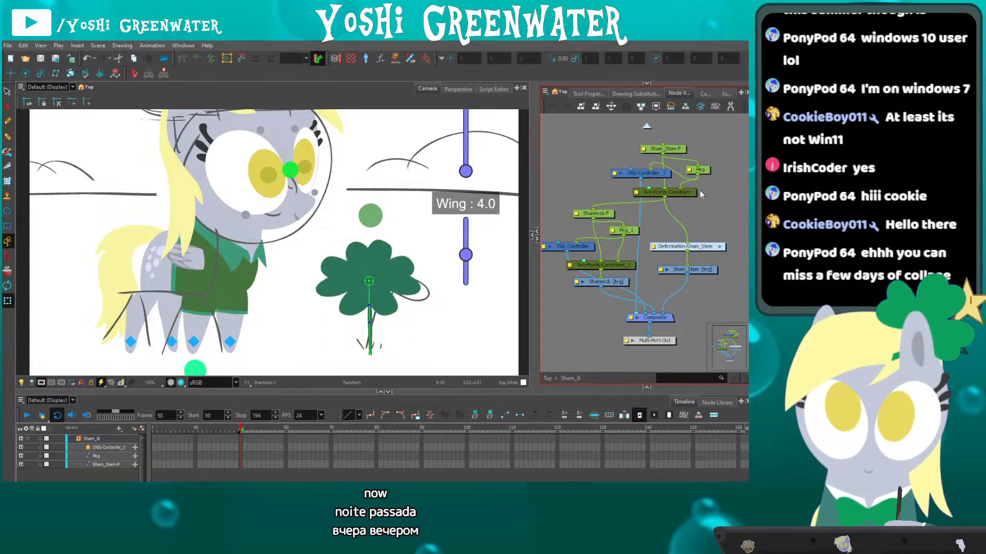
Position the OGL-Controller_1 circle above the first controller, with the x axis at 2 E and the y axis at 3.5 S.
click(614, 174)
scroll(314, 181, down, 5)
drag(359, 154, 333, 218)
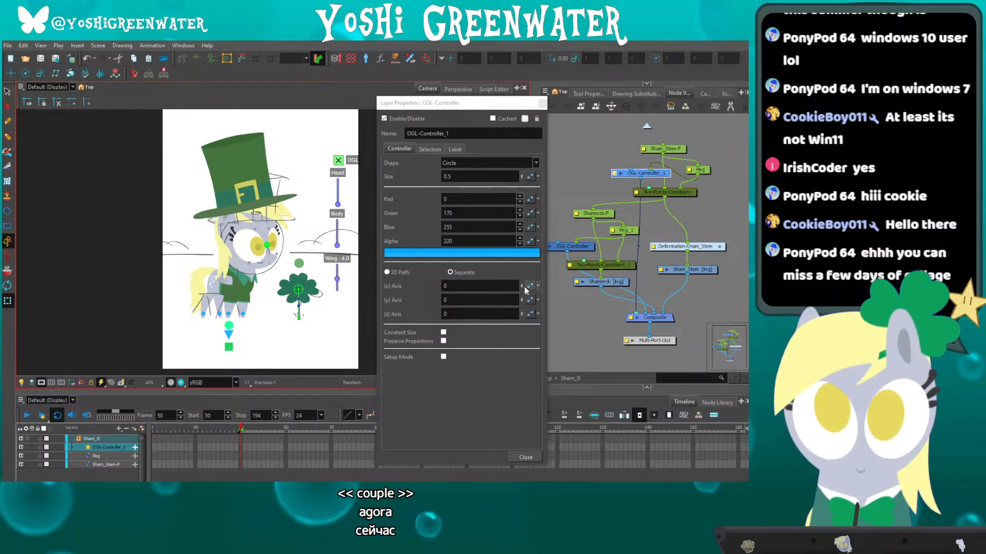
click(521, 287)
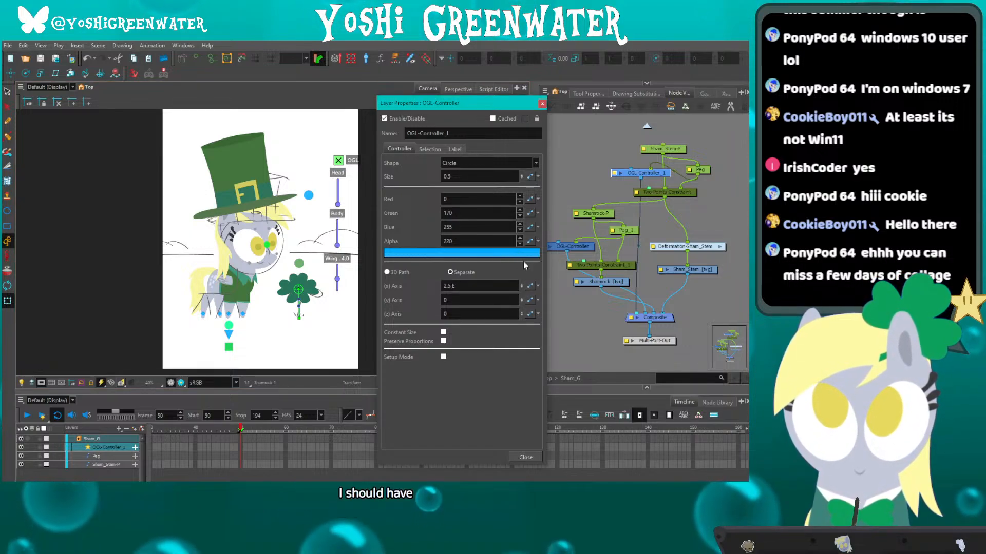
click(522, 317)
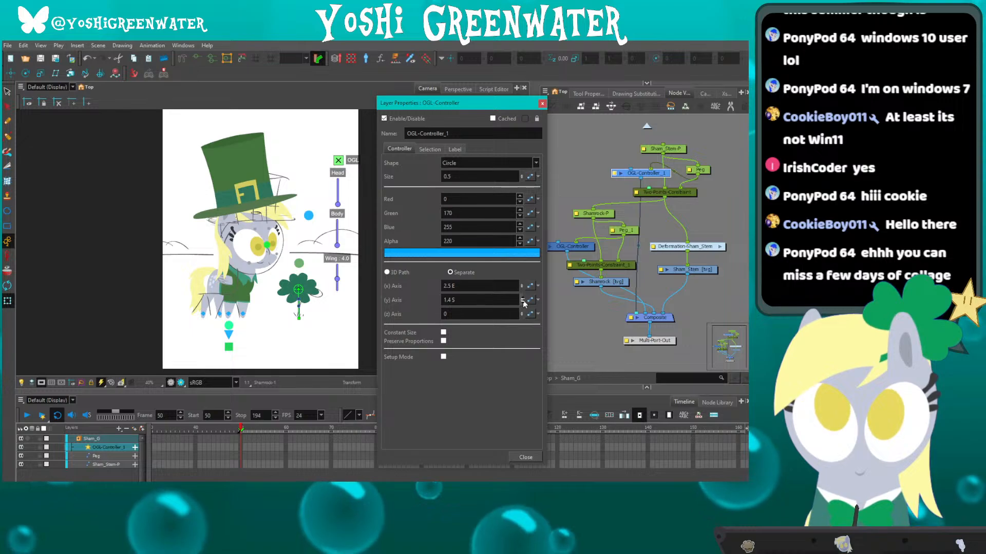
mouse_move(523, 301)
mouse_down()
mouse_move(523, 322)
mouse_move(523, 314)
mouse_up()
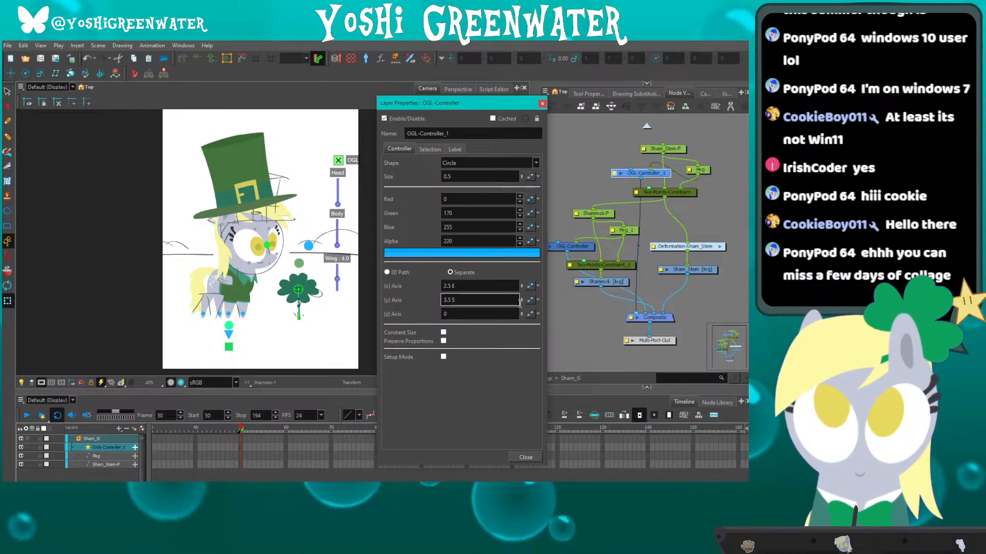
scroll(320, 292, up, 3)
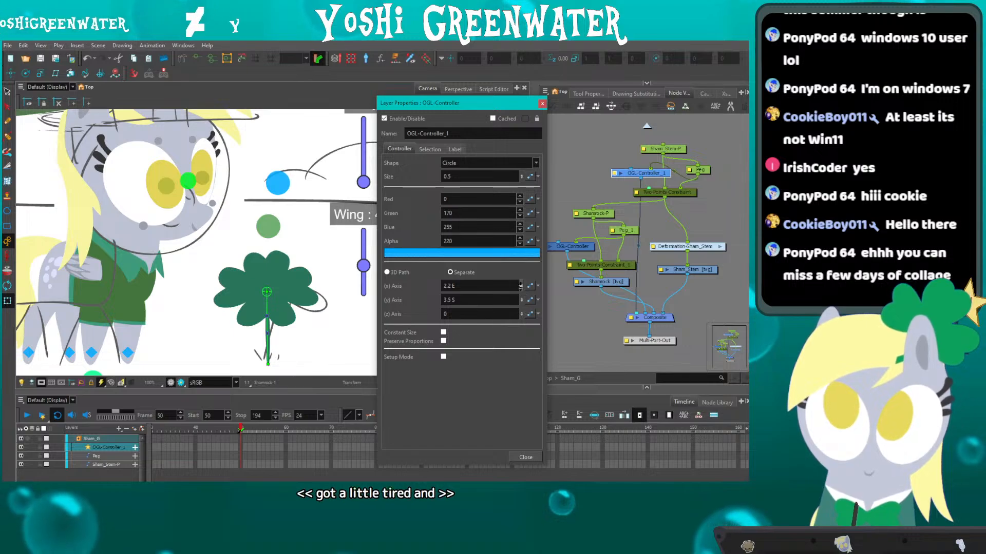
click(521, 288)
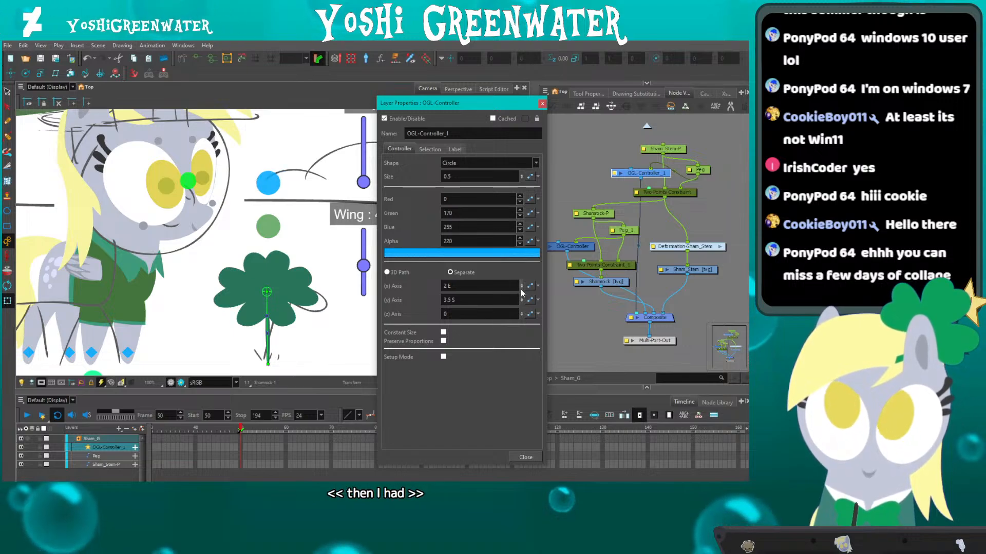
Recolour OGL-Controller_1 a darker green with red 64, green 139 and blue 68.
click(429, 253)
click(298, 302)
drag(305, 307, 296, 306)
mouse_move(296, 340)
mouse_down()
mouse_move(311, 382)
mouse_move(315, 364)
mouse_up()
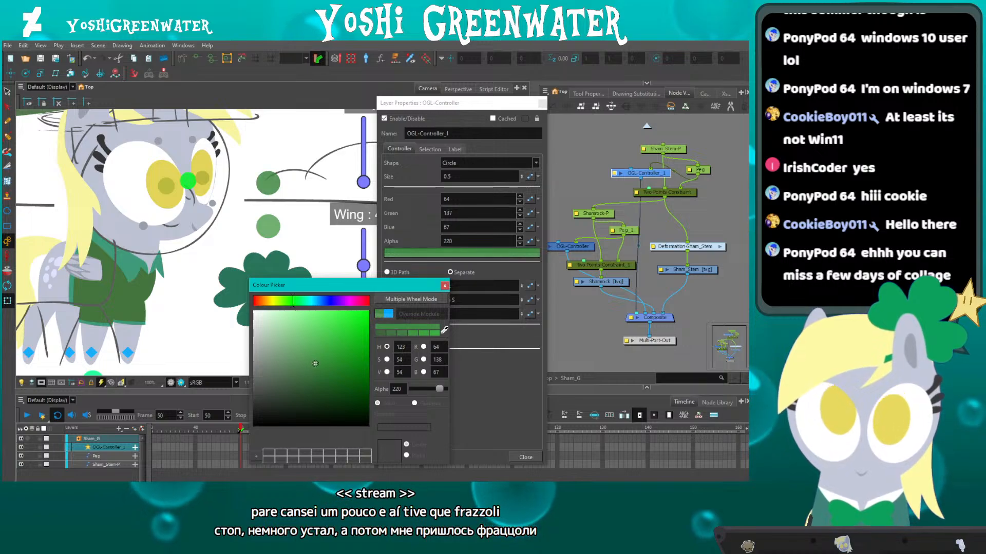
click(444, 286)
Change OGL-Controller_1 to a Diamond with the y axis at 3.8 S, and lower the circle controller slightly beneath it.
click(449, 164)
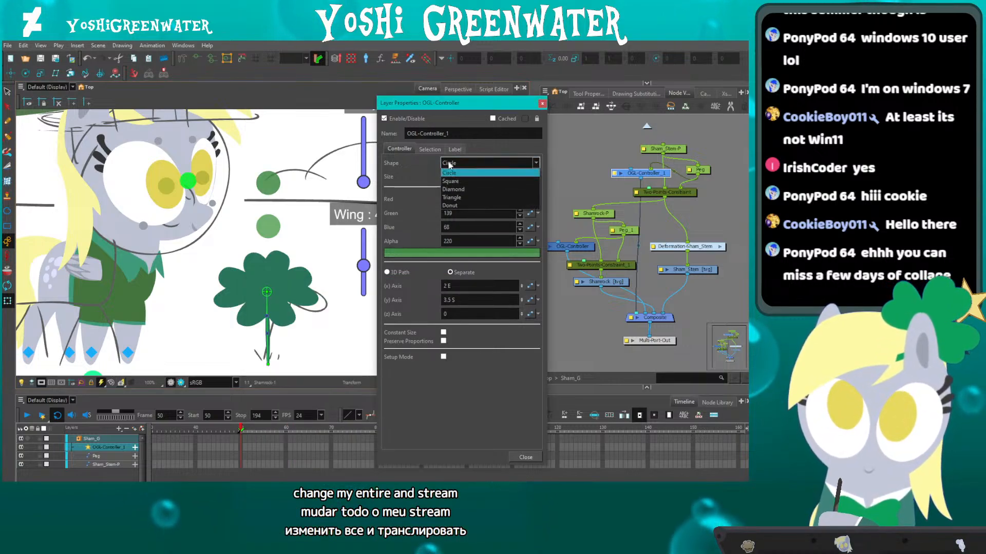
click(448, 189)
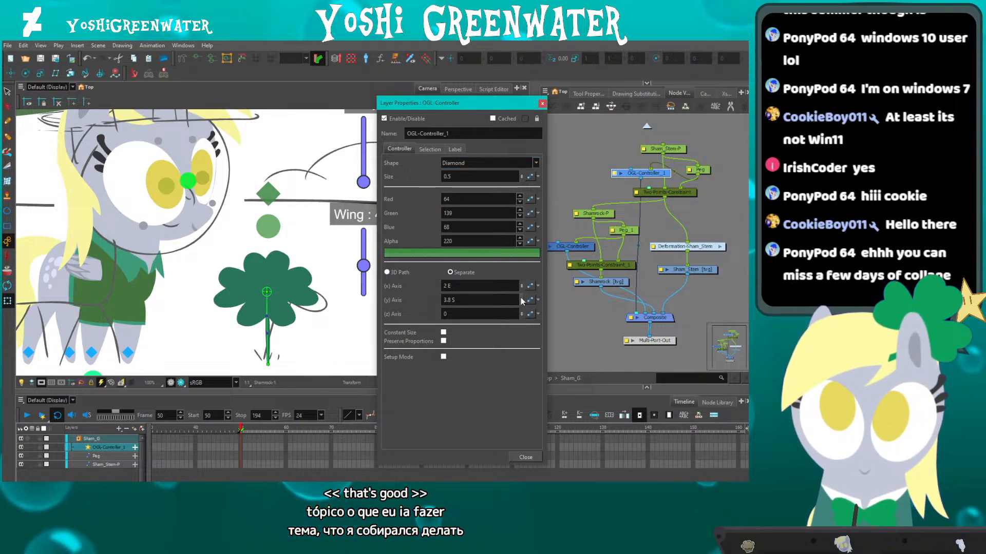
click(542, 104)
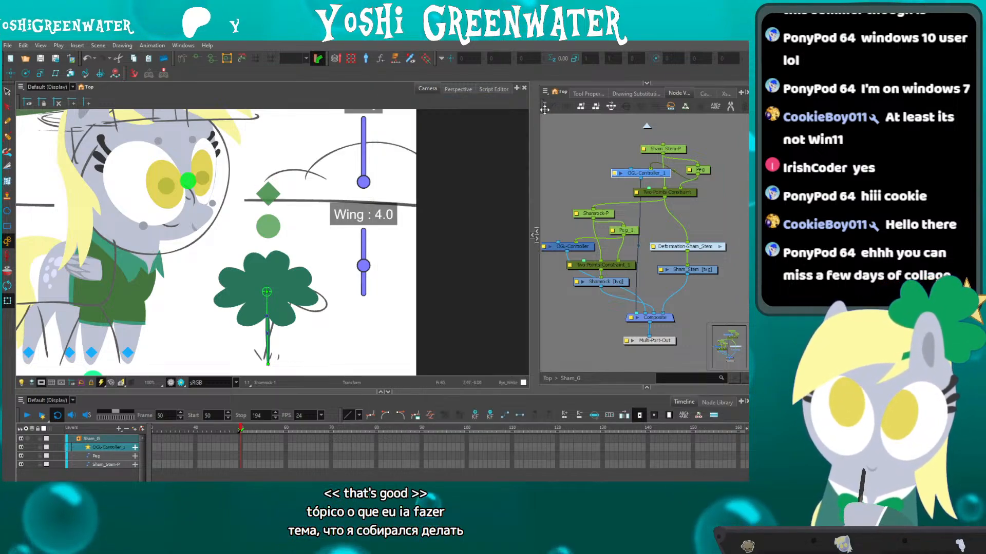
double_click(570, 247)
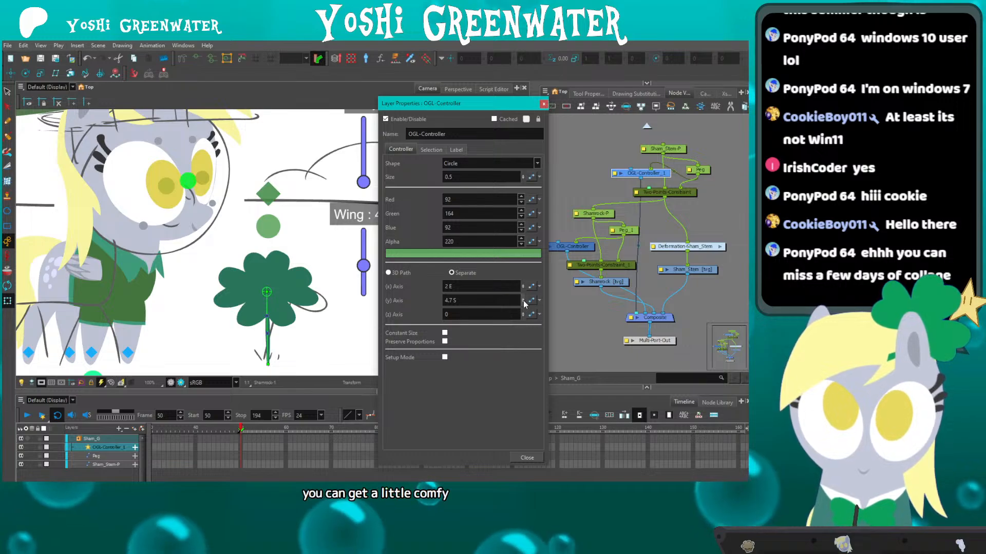
click(543, 104)
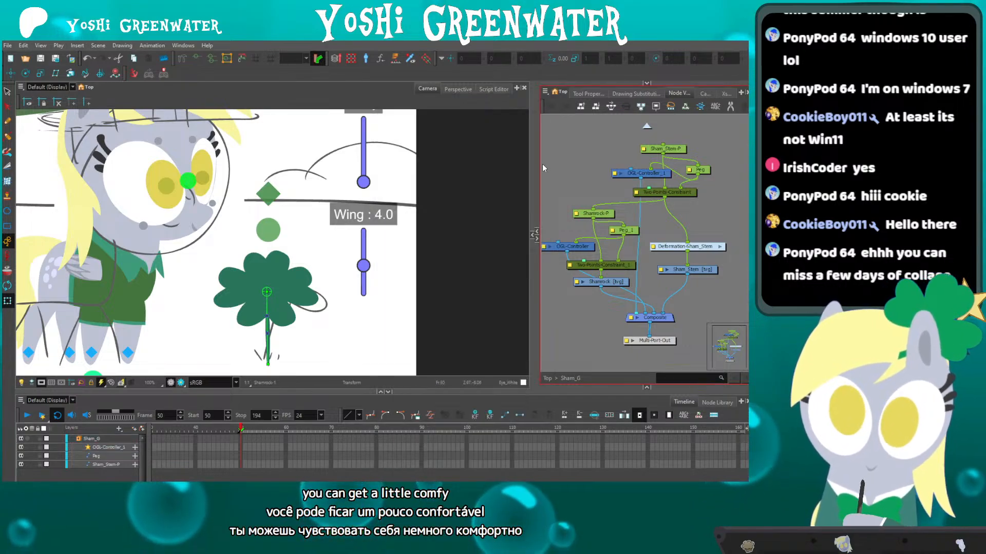
Test the rig by moving the clover's centre, the circle controller and the diamond controller, undoing each move.
drag(205, 298, 243, 257)
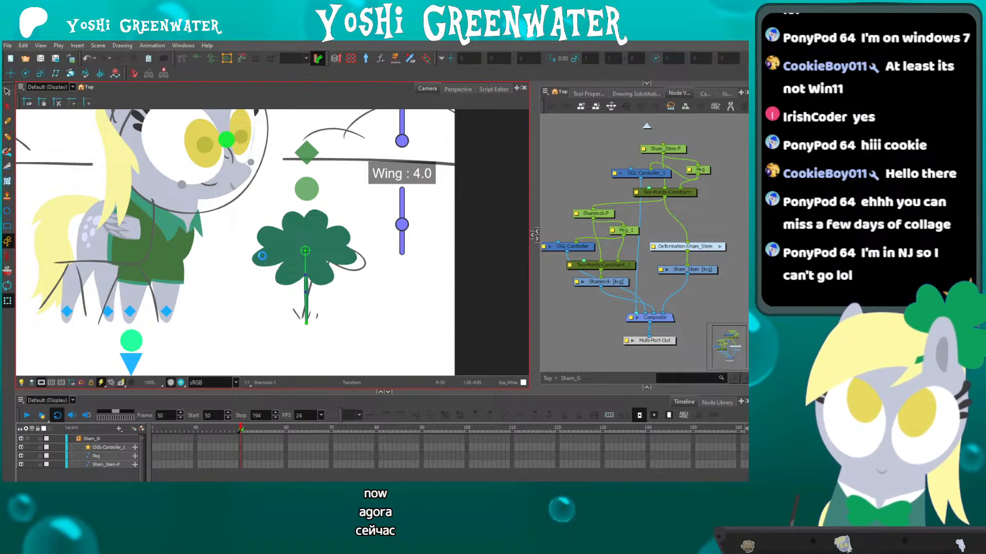
scroll(262, 261, up, 1)
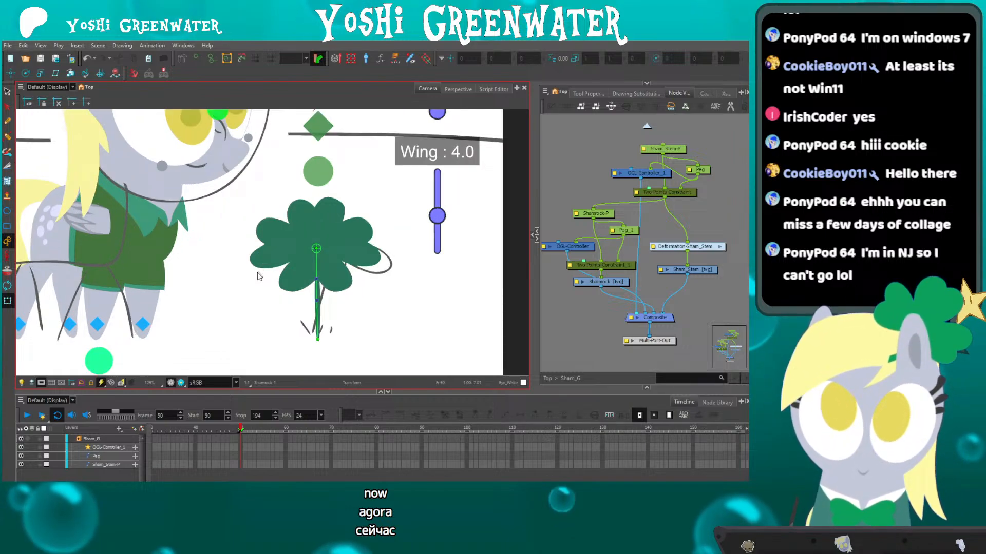
drag(274, 281, 254, 268)
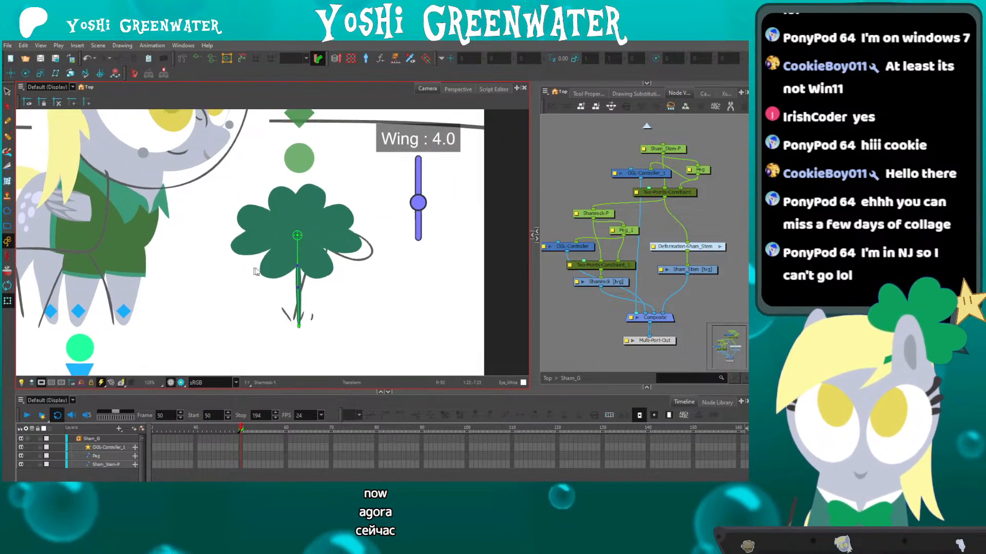
drag(298, 235, 228, 294)
key(ctrl+z)
drag(297, 162, 245, 174)
key(ctrl+z)
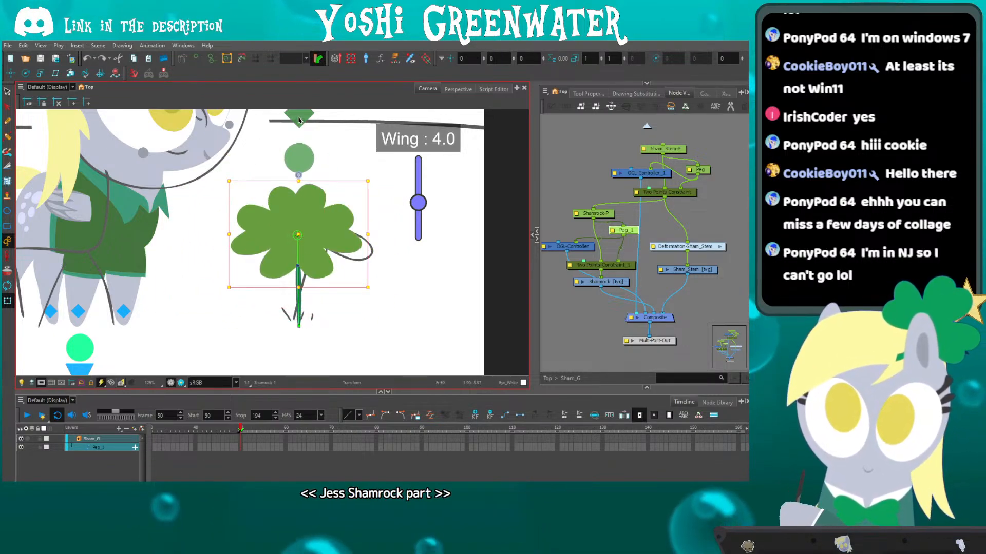
drag(298, 121, 324, 135)
key(ctrl+z)
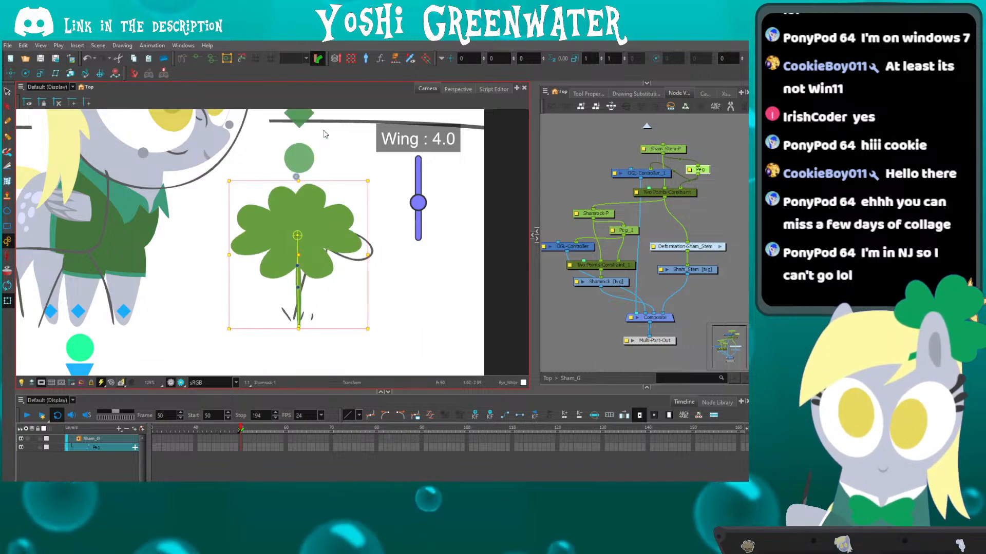
Return to the top-level node network and disable the Sham_G group.
click(559, 335)
click(547, 378)
drag(568, 323, 553, 301)
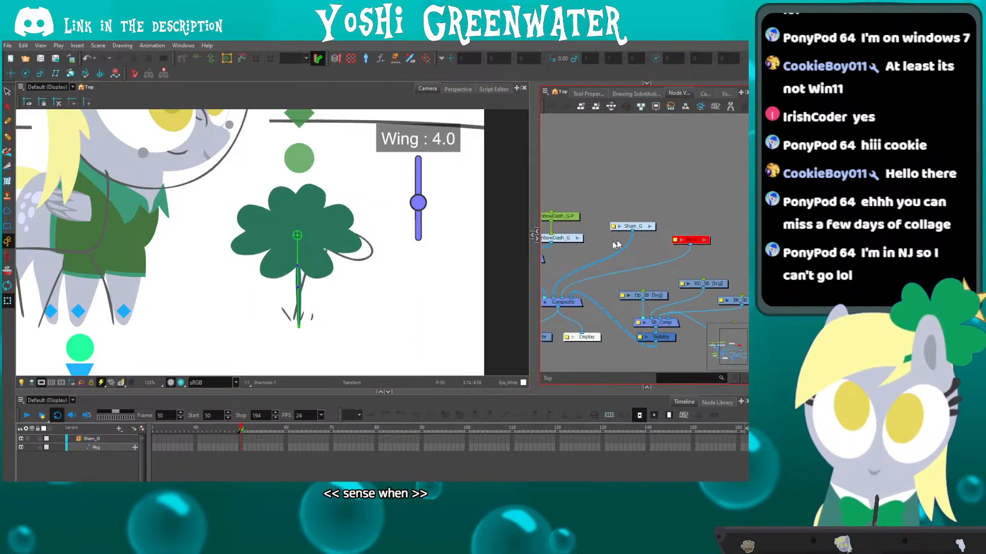
drag(617, 247, 603, 222)
key(d)
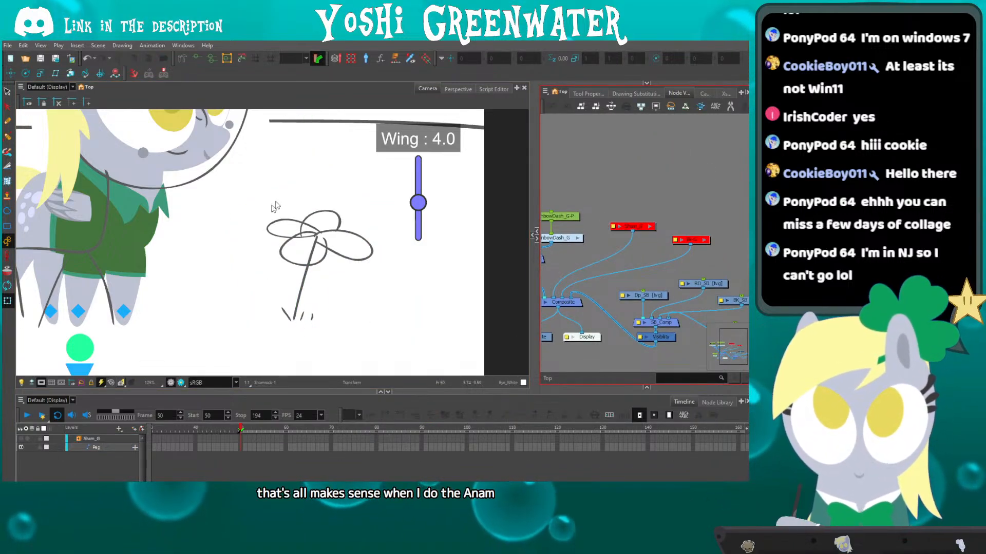
Play back the scene with the full frame in view, and disable the Char_Comp composite.
click(275, 208)
key(shift+m)
click(28, 415)
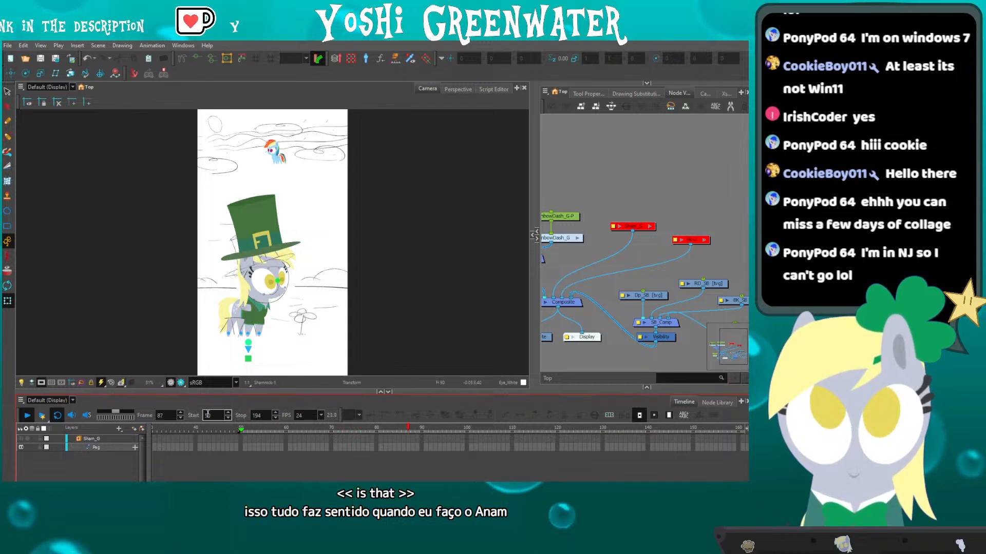
key(shift+Return)
drag(562, 232, 582, 217)
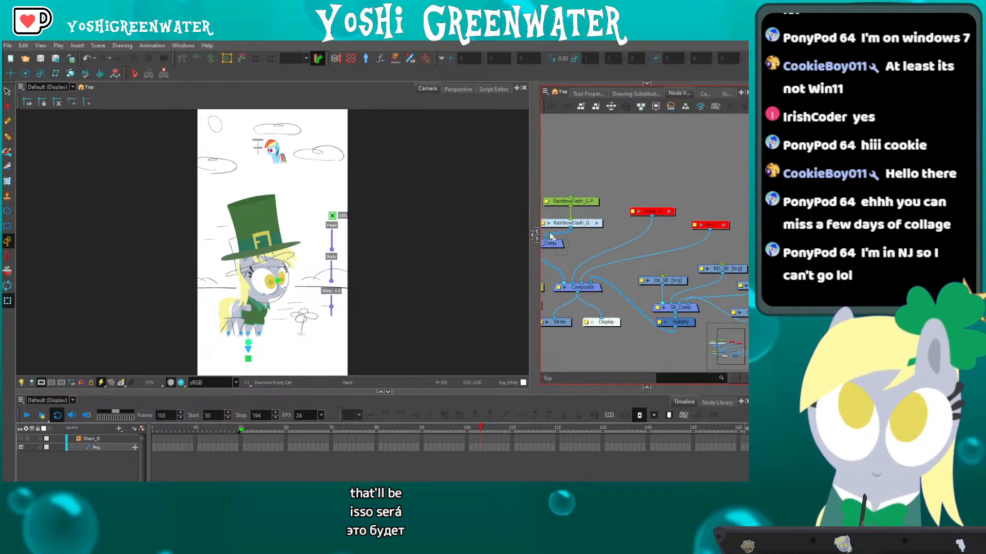
click(550, 242)
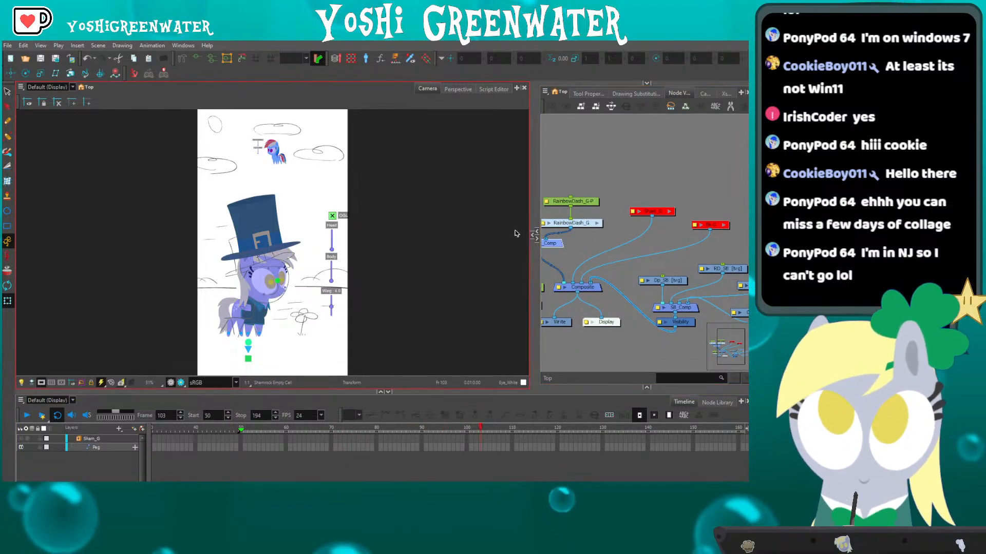
key(d)
click(564, 260)
Scrub and play the storyboard sketches from frame 50 onward, examining how the wind moves the hat and flower.
key(shift+comma)
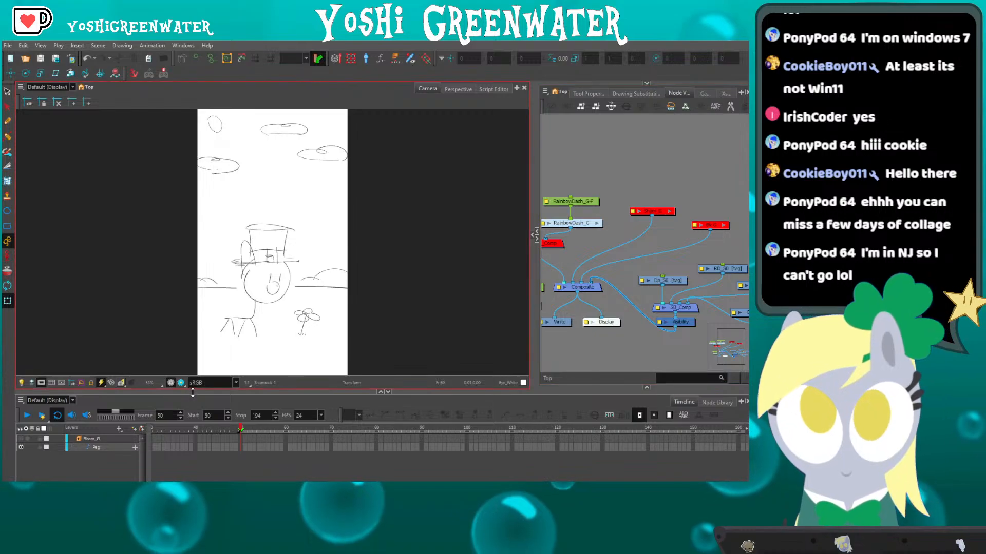
drag(193, 393, 192, 434)
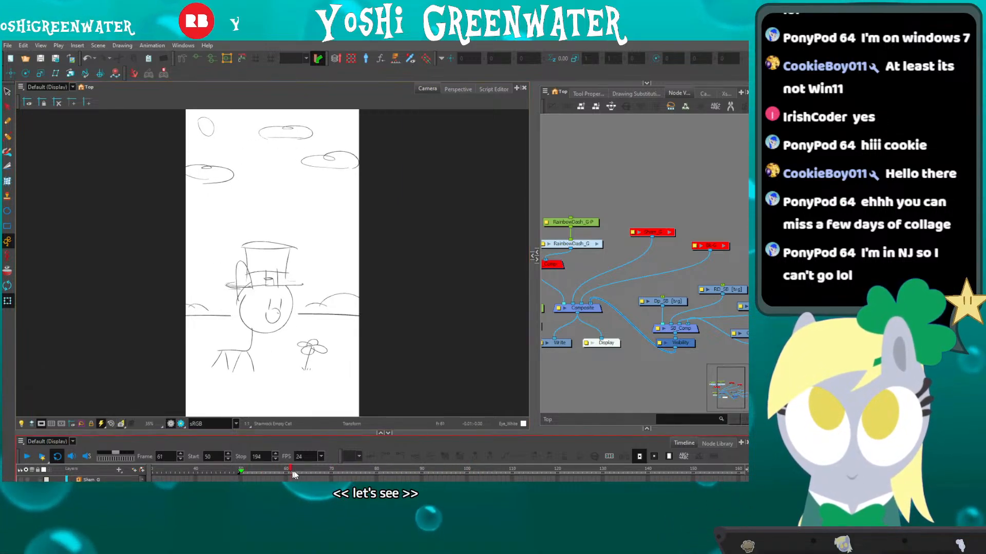
click(327, 471)
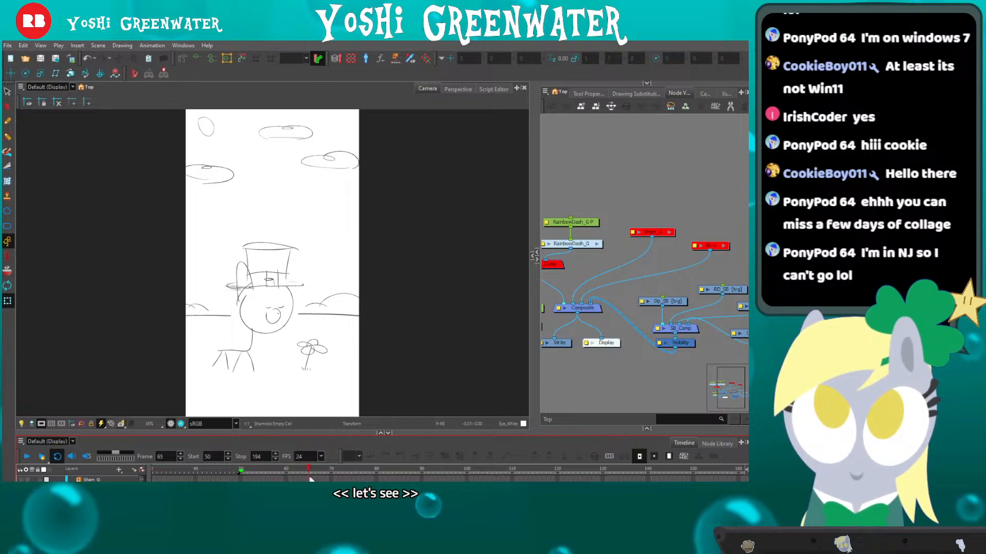
drag(351, 477, 412, 471)
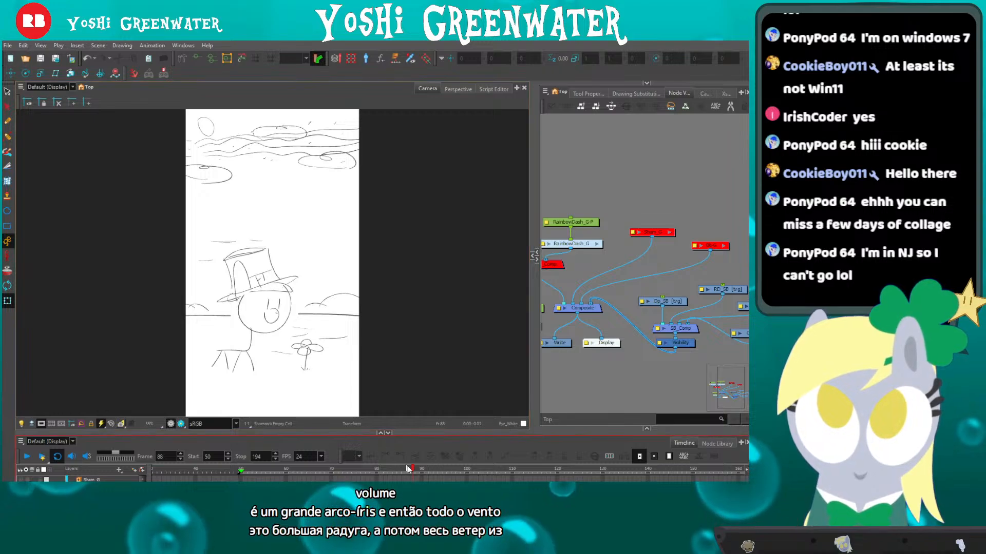
drag(413, 471, 425, 467)
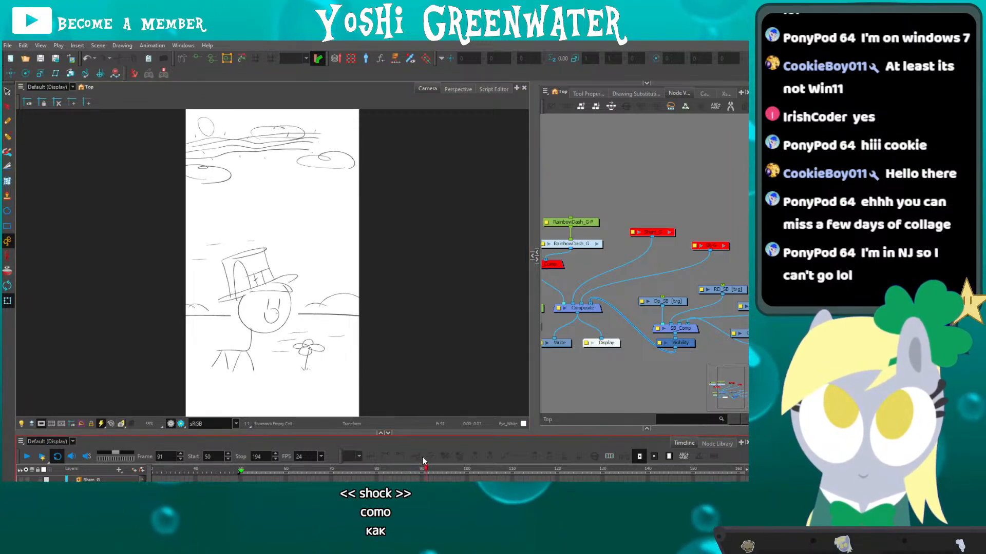
drag(426, 469, 458, 463)
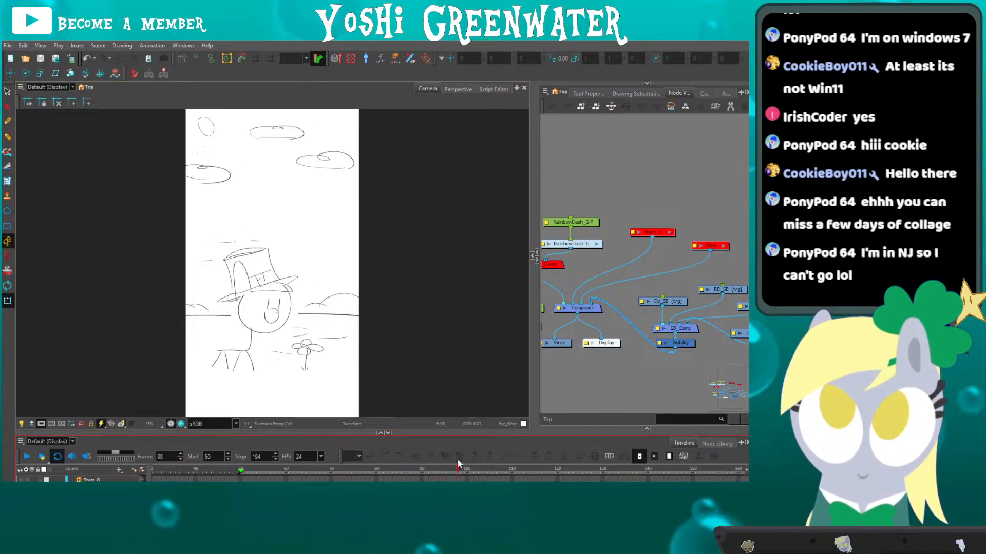
click(394, 469)
key(shift+Return)
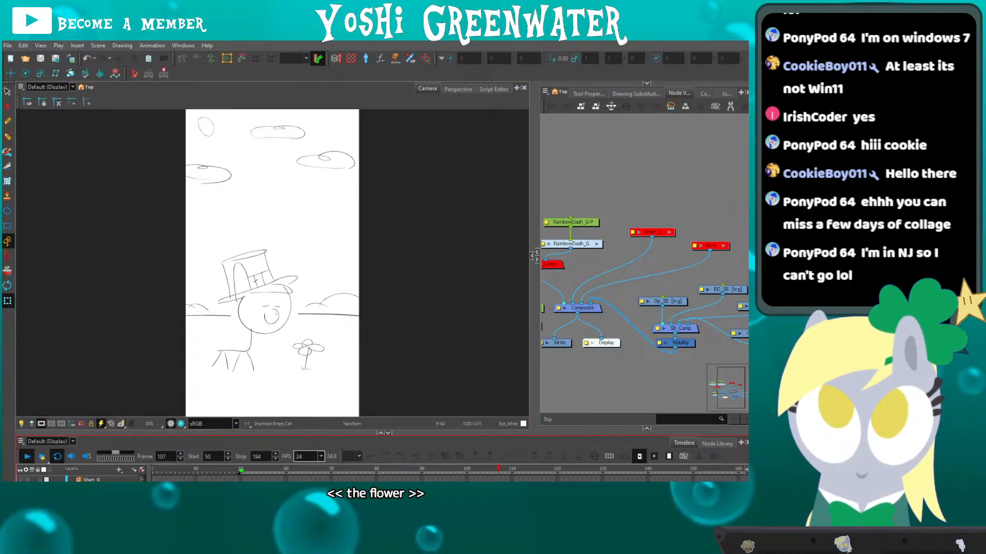
key(shift+Return)
click(668, 233)
drag(547, 192, 554, 187)
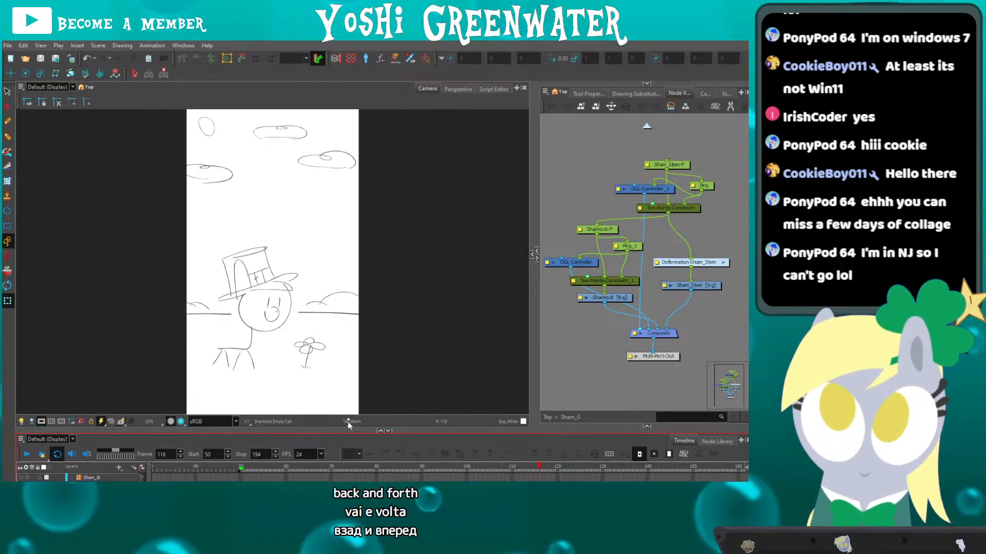
key(Return)
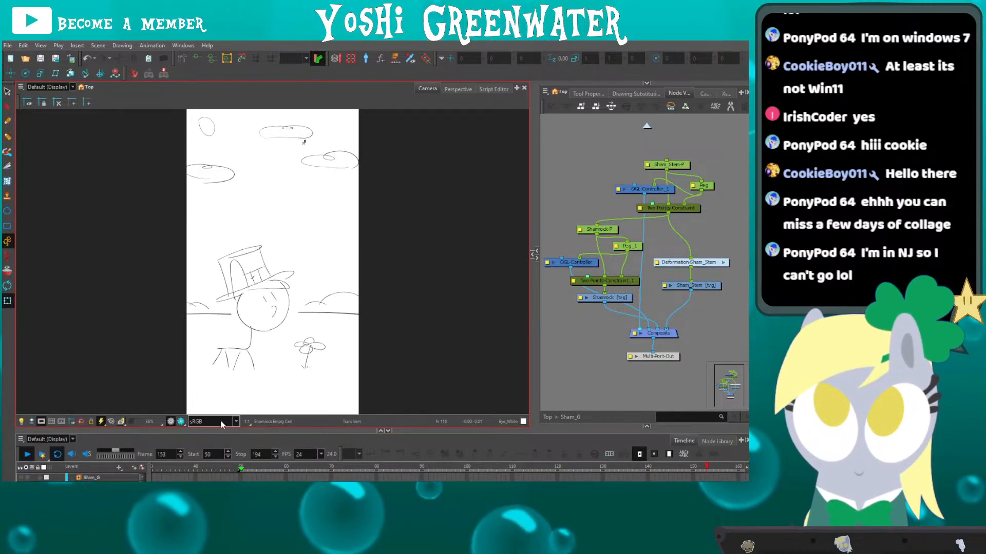
key(Return)
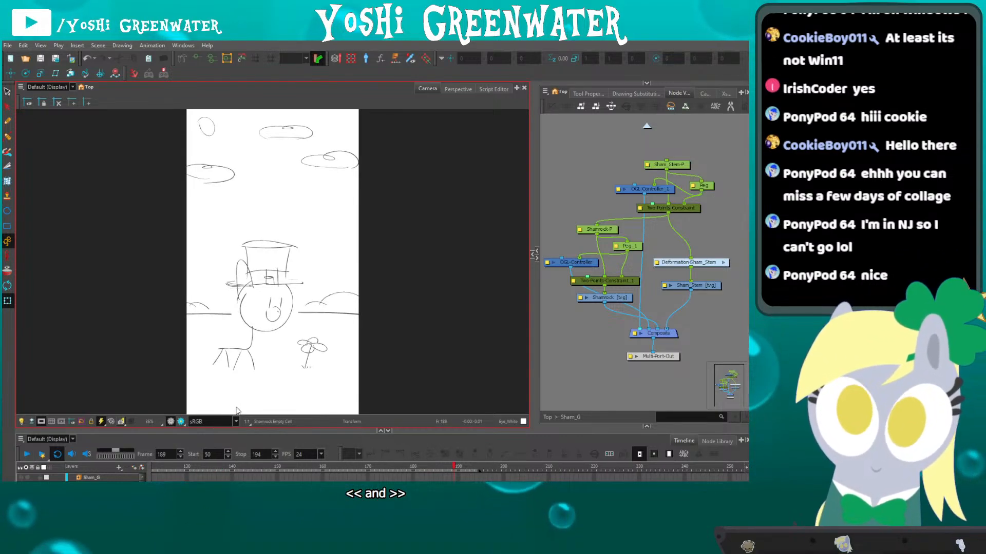
Enable the Sham_G group, the background group and the Char_Comp composite in the top-level network.
click(548, 417)
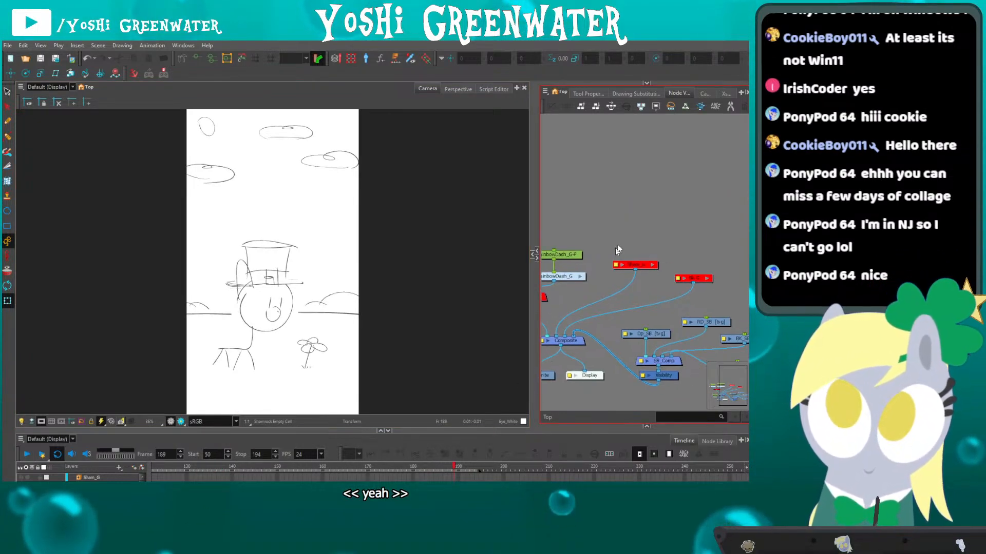
key(a)
drag(588, 222, 637, 178)
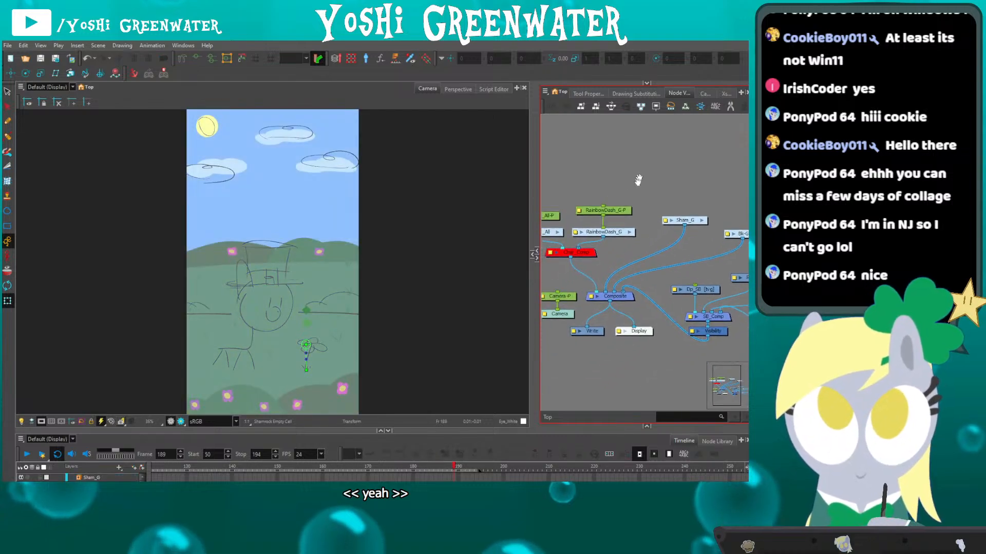
click(581, 252)
key(a)
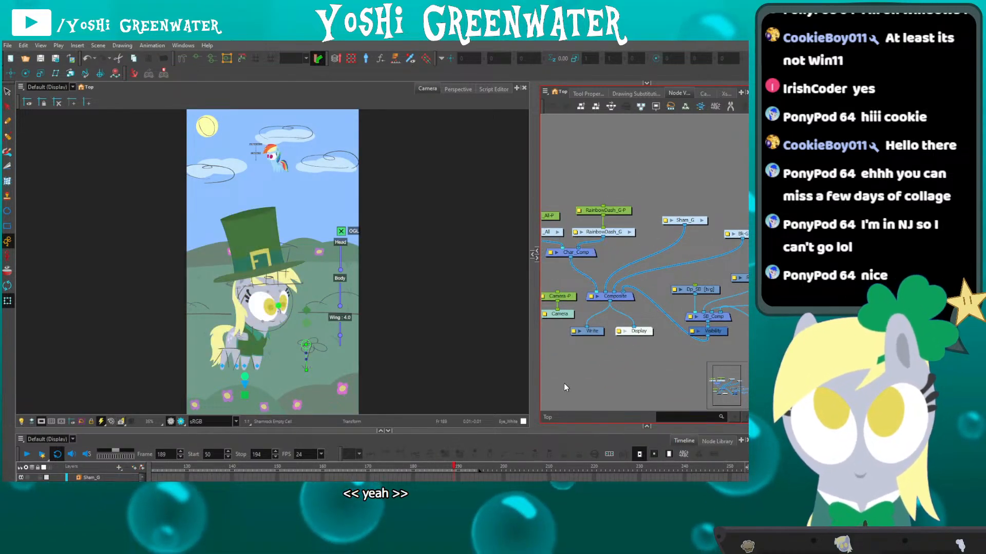
Select the shamrock at frame 50 and locate its drawing node inside the Sham_G group.
click(284, 349)
scroll(284, 349, up, 5)
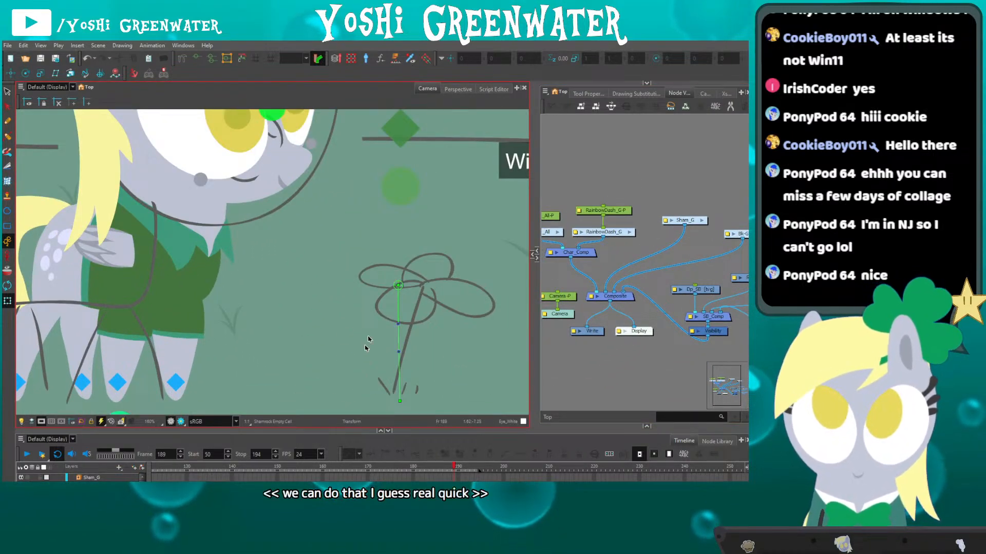
key(shift+comma)
drag(301, 355, 272, 322)
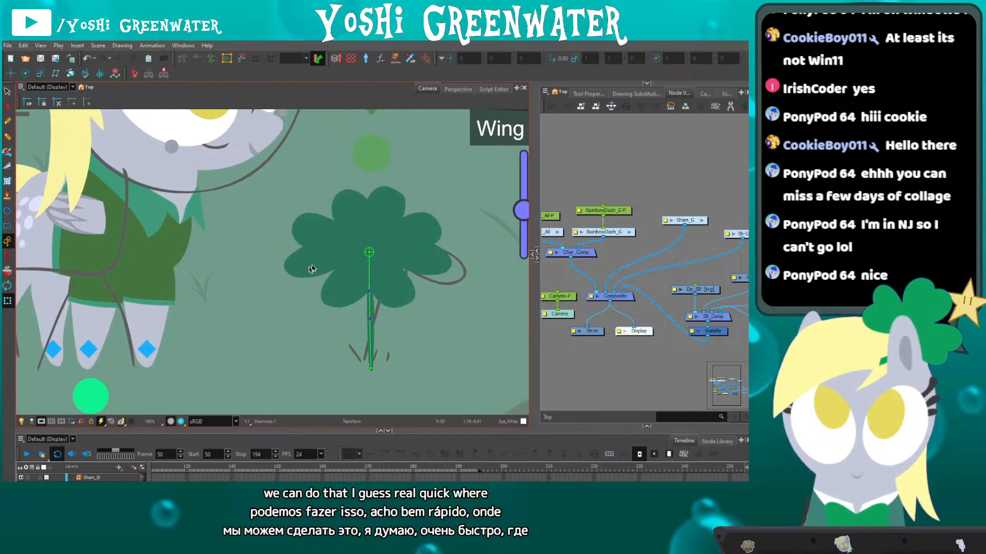
click(312, 270)
drag(275, 431, 259, 353)
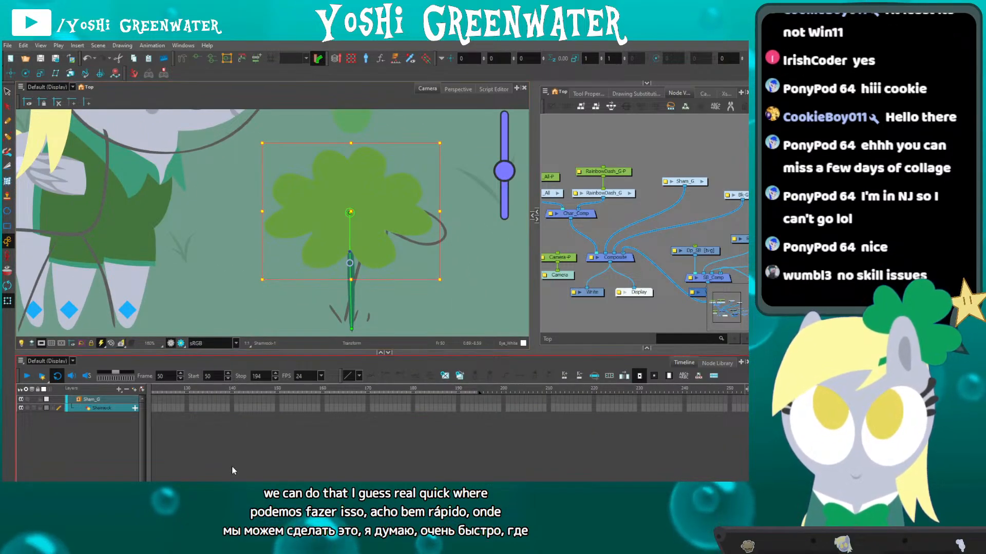
key(o)
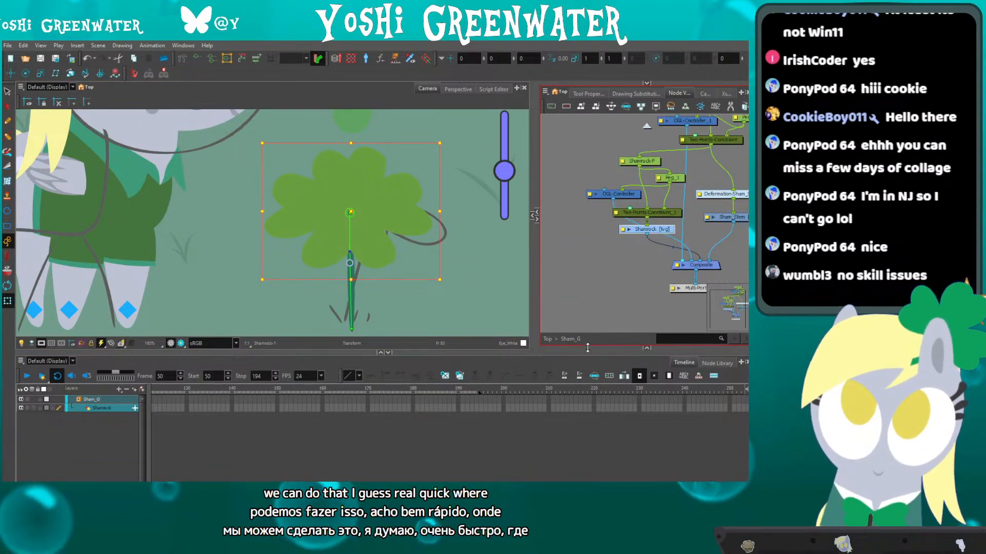
Select every node in the Sham_G group and extend the drawings' exposure to frame 200.
drag(588, 349, 588, 384)
drag(580, 272, 518, 320)
click(575, 323)
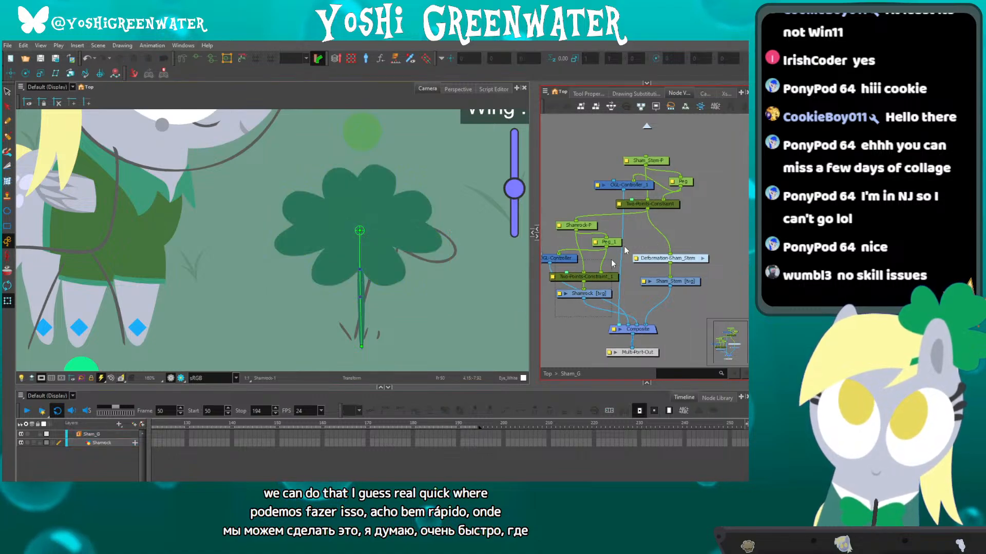
key(ctrl+a)
drag(368, 388, 362, 308)
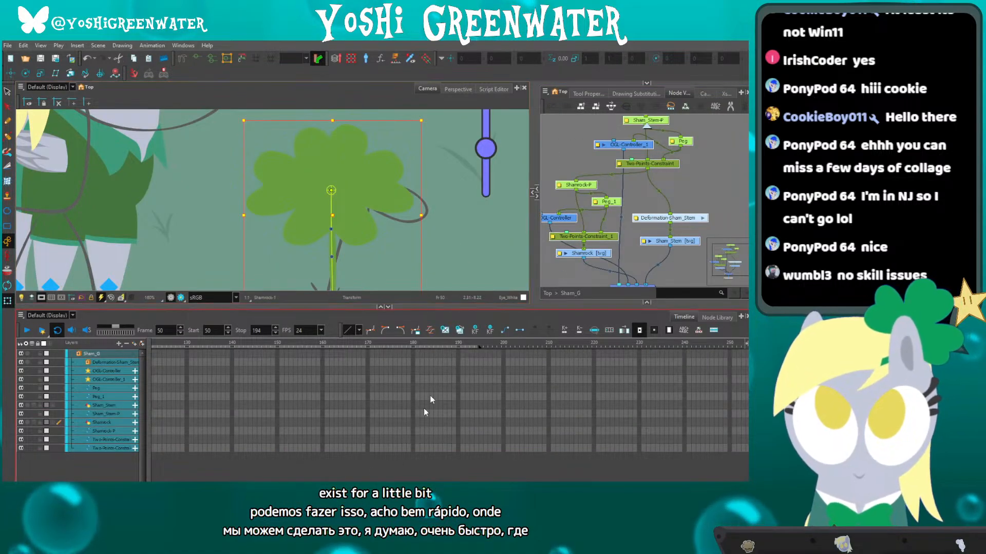
click(499, 343)
key(period)
key(F5)
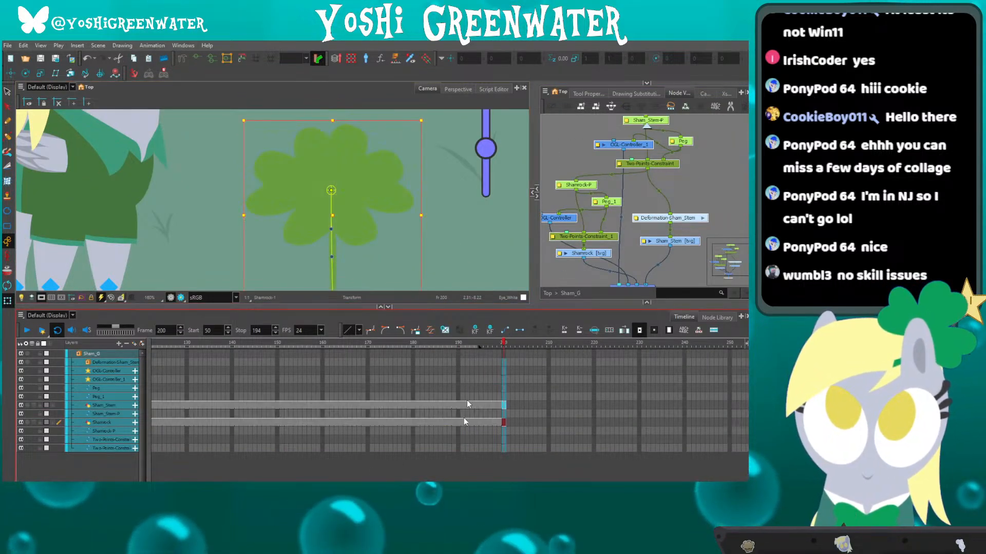
Set keyframes on all Sham_G rig layers at frame 50.
scroll(244, 442, left, 10)
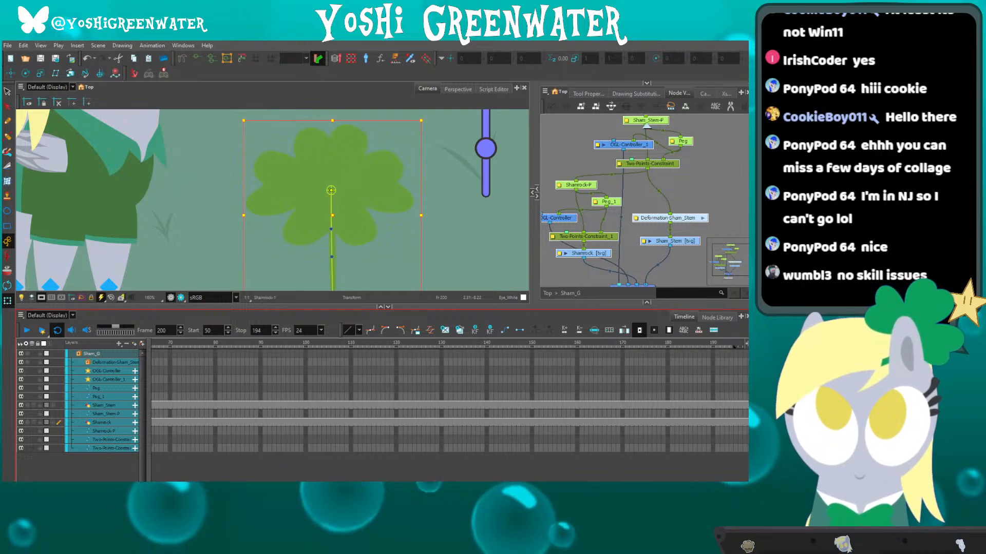
click(310, 343)
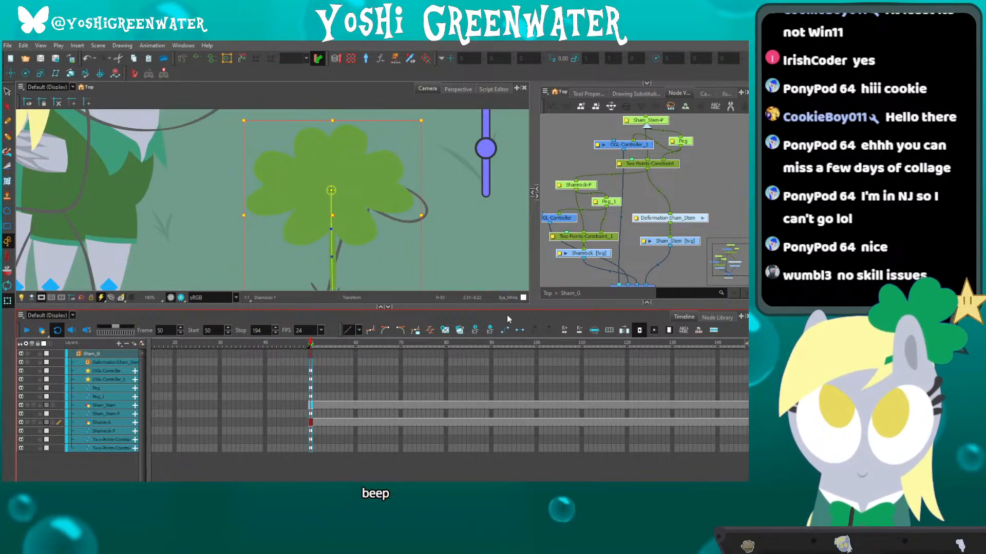
drag(517, 365, 518, 366)
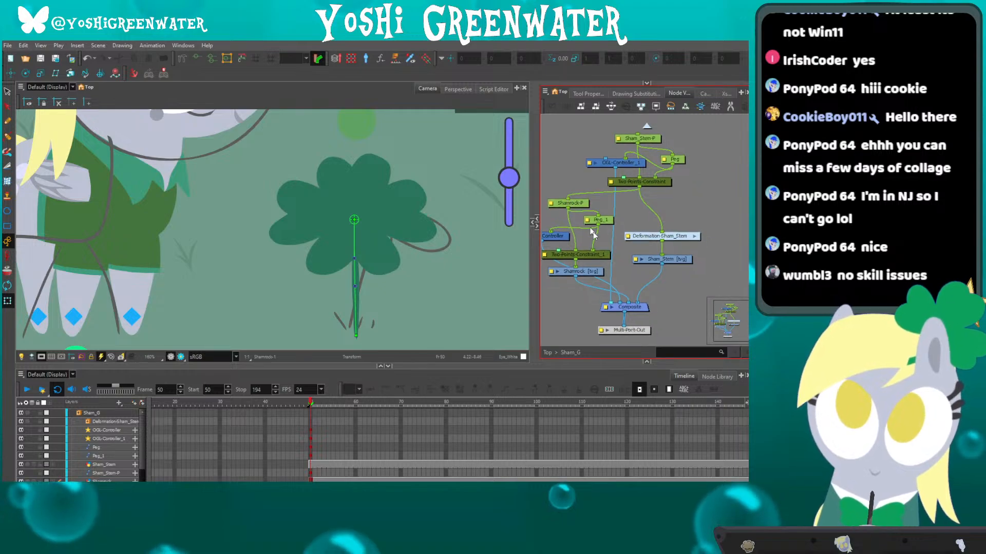
Delete Deformation-Composite inside the stem's deformation group and chain Offset and Curve between Multi-Port-In and Multi-Port-Out.
click(695, 236)
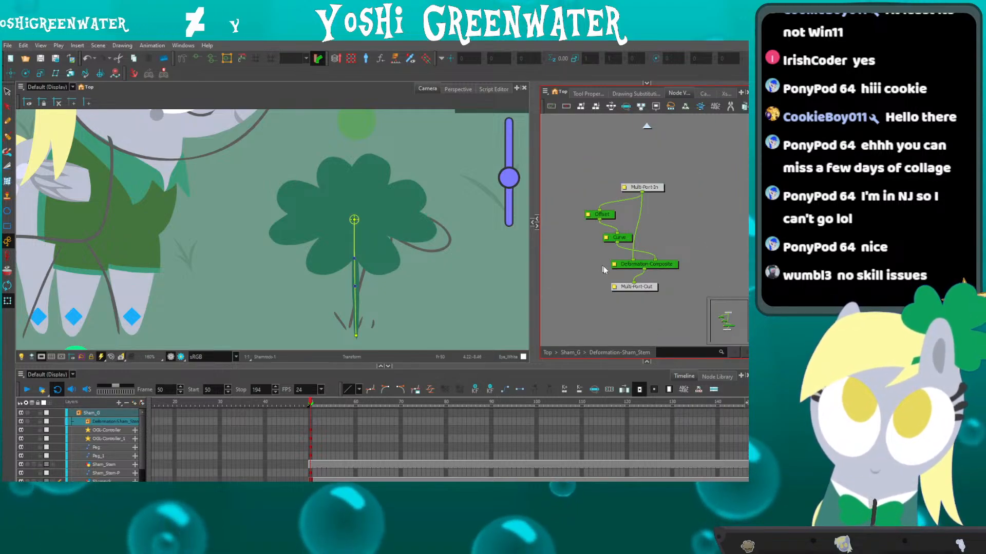
click(629, 265)
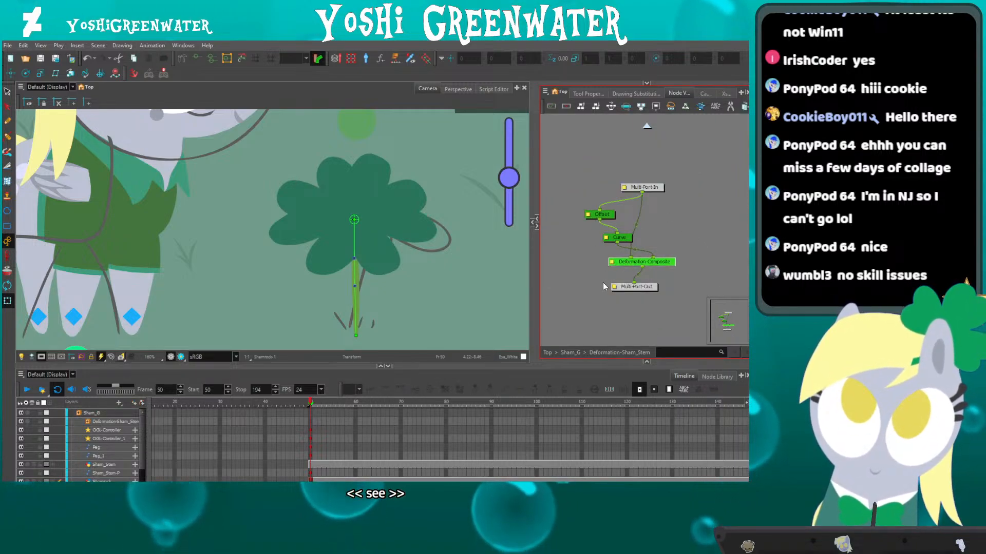
key(Delete)
drag(619, 238, 584, 199)
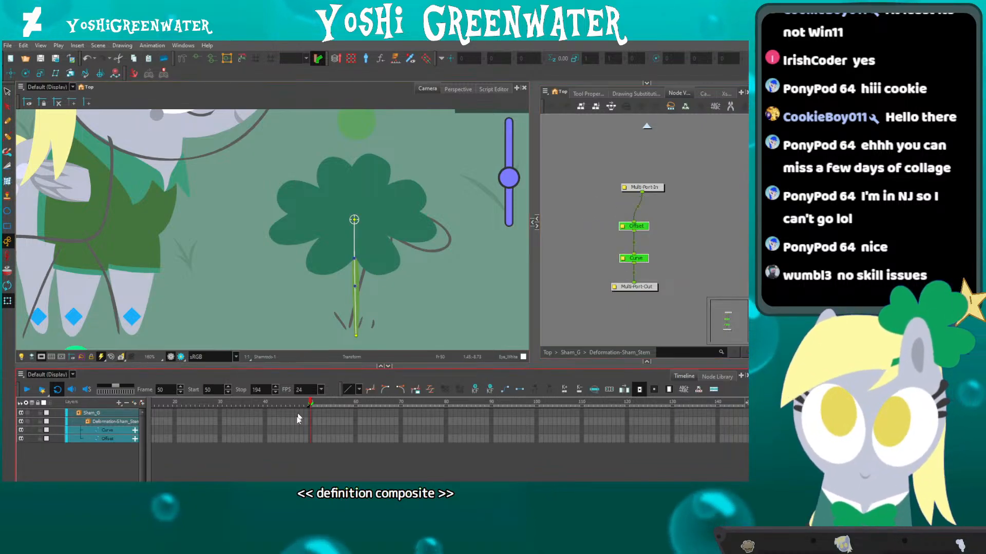
Set keyframes on the stem's Curve and Offset deformers at frame 50 and check them against frame 51.
drag(289, 366, 289, 380)
key(F6)
scroll(306, 467, up, 5)
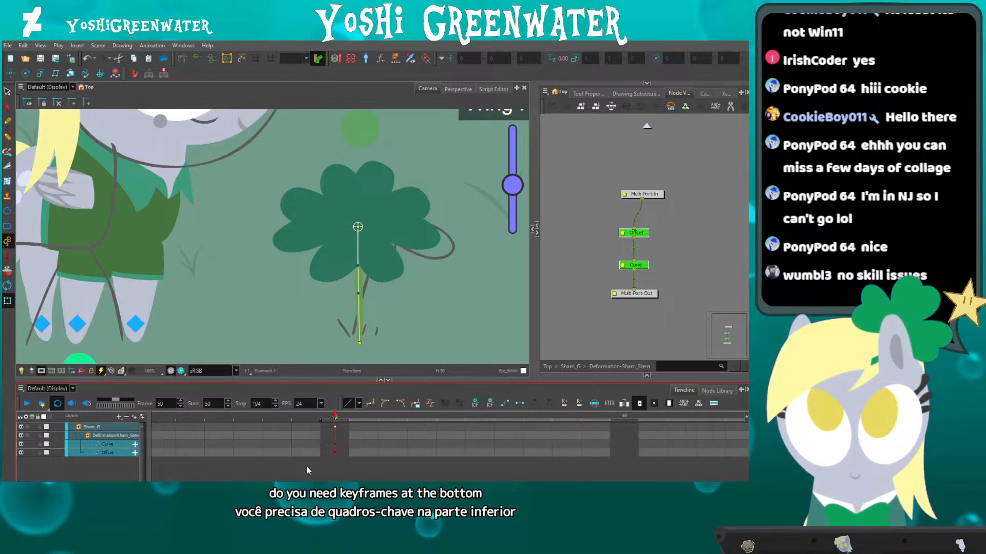
click(316, 418)
click(358, 416)
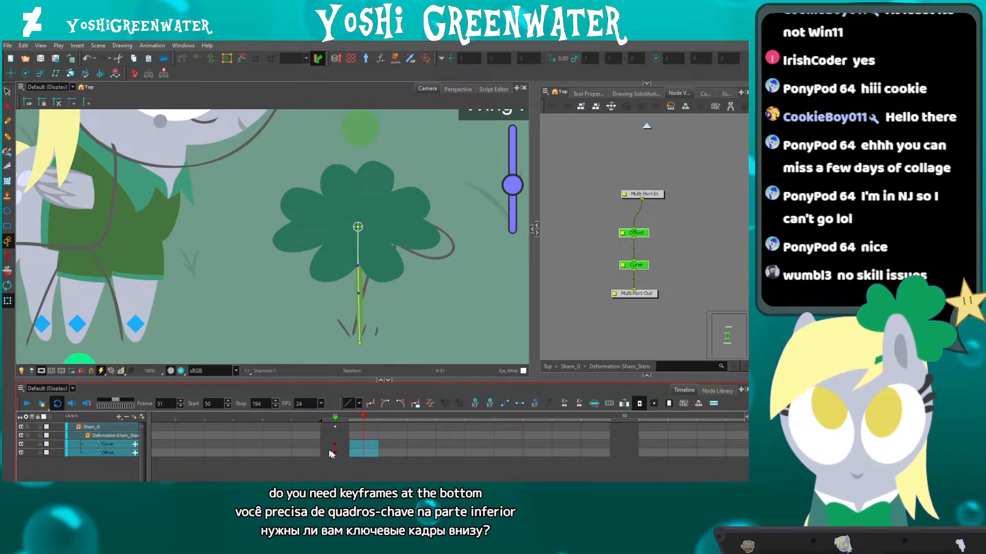
scroll(331, 454, down, 5)
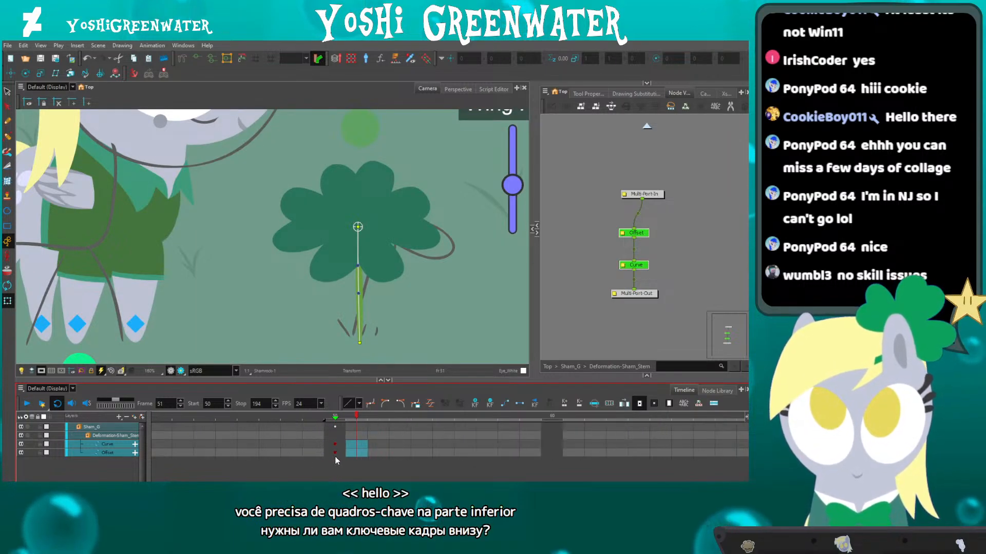
click(336, 415)
scroll(337, 457, down, 4)
scroll(337, 461, up, 1)
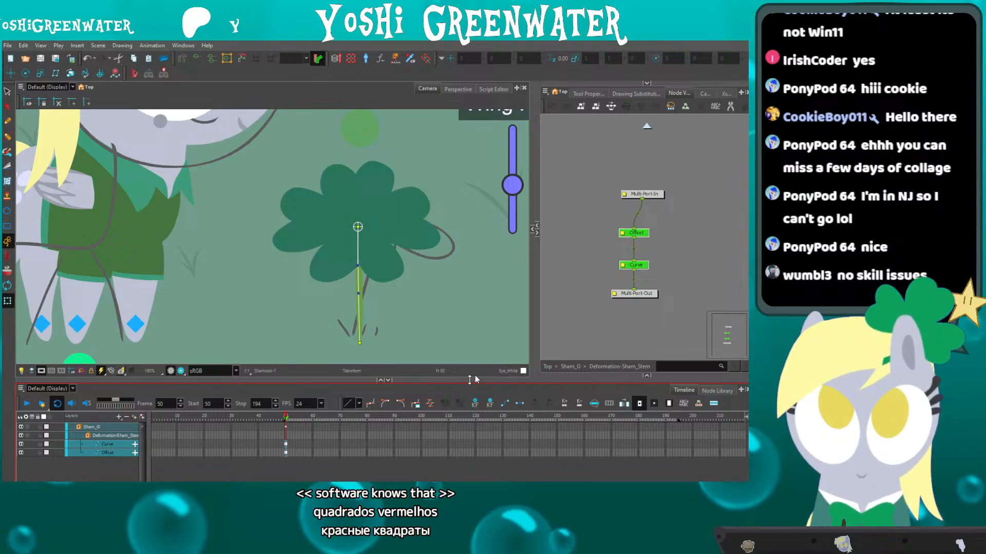
Return to the Sham_G group's node network and select the shamrock rig's Peg through its on-screen controller.
click(569, 367)
drag(581, 298, 600, 298)
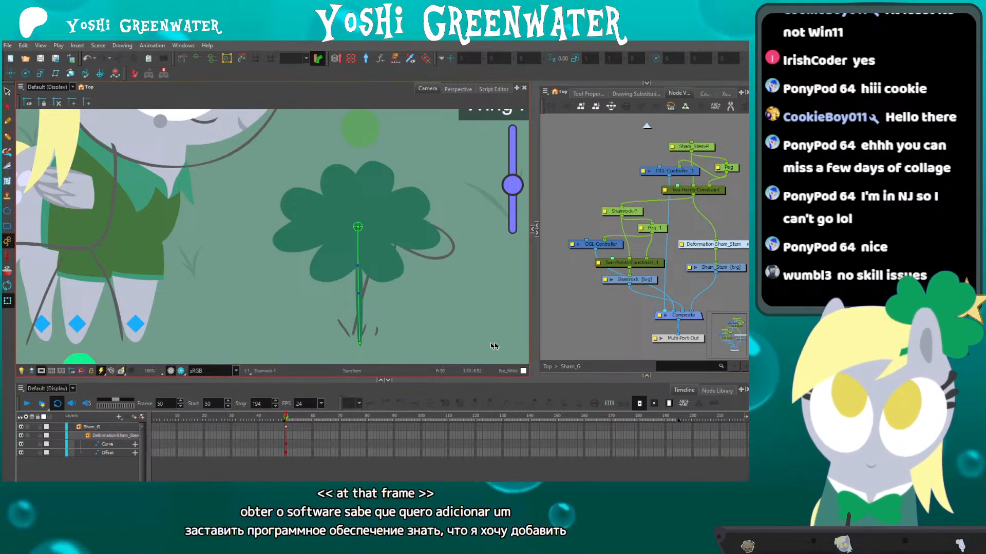
drag(573, 292, 543, 277)
drag(274, 277, 250, 287)
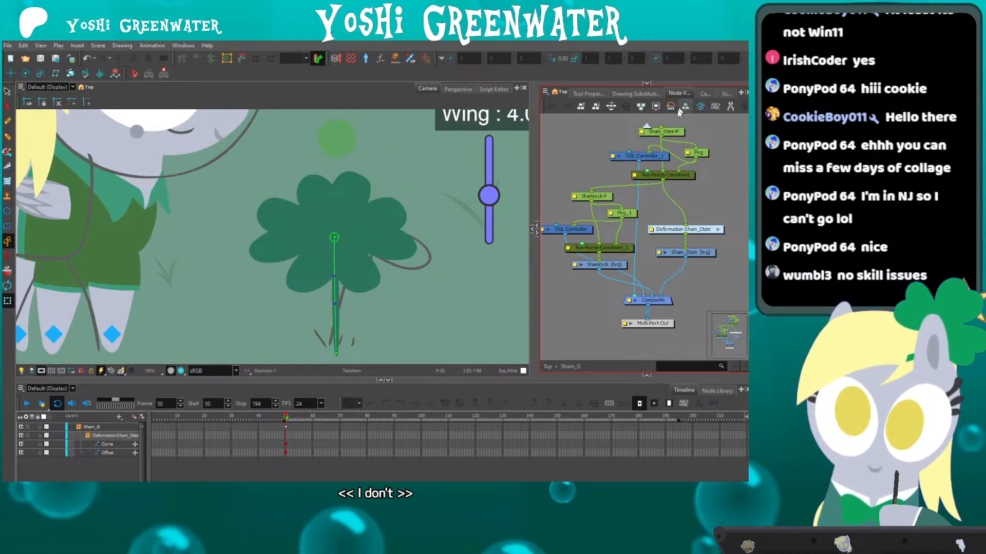
drag(622, 138, 638, 150)
drag(595, 189, 587, 193)
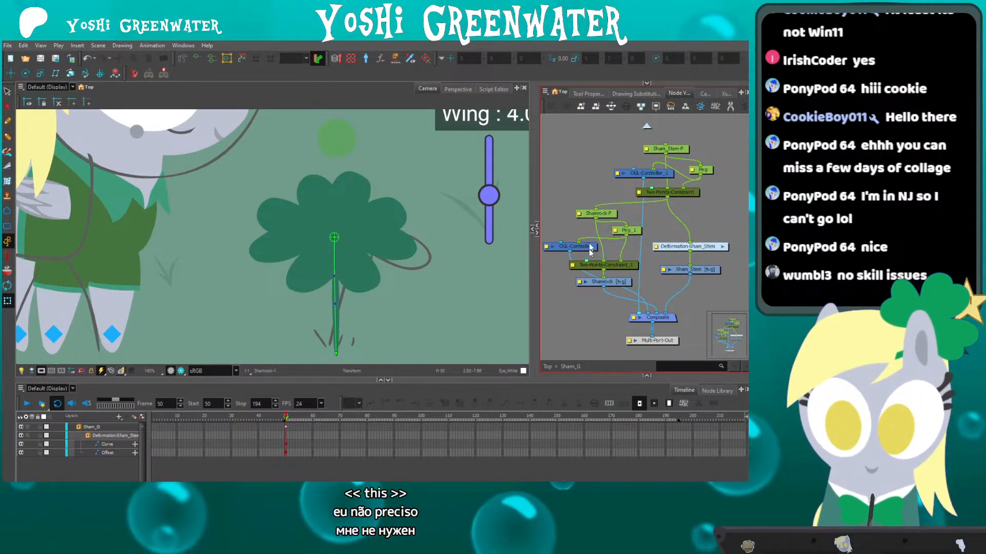
drag(328, 134, 318, 153)
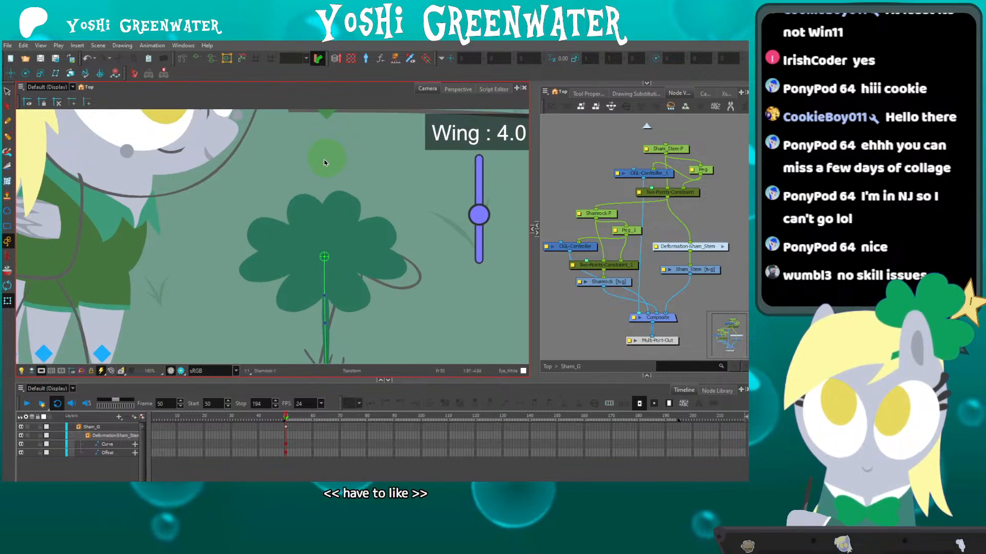
click(302, 241)
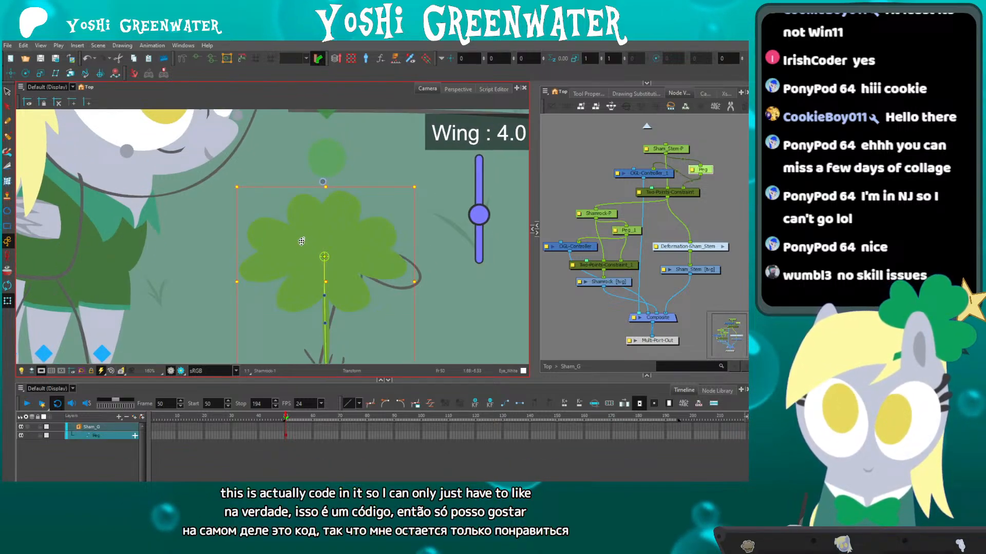
drag(308, 230, 298, 206)
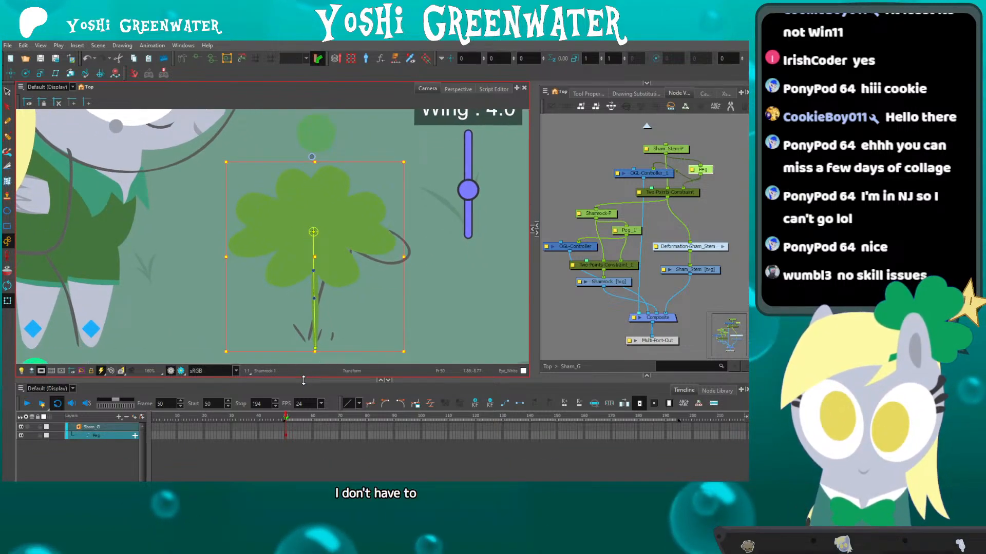
Enlarge the main camera view and show the whole scene in a second camera view in place of the node network.
drag(304, 380, 303, 419)
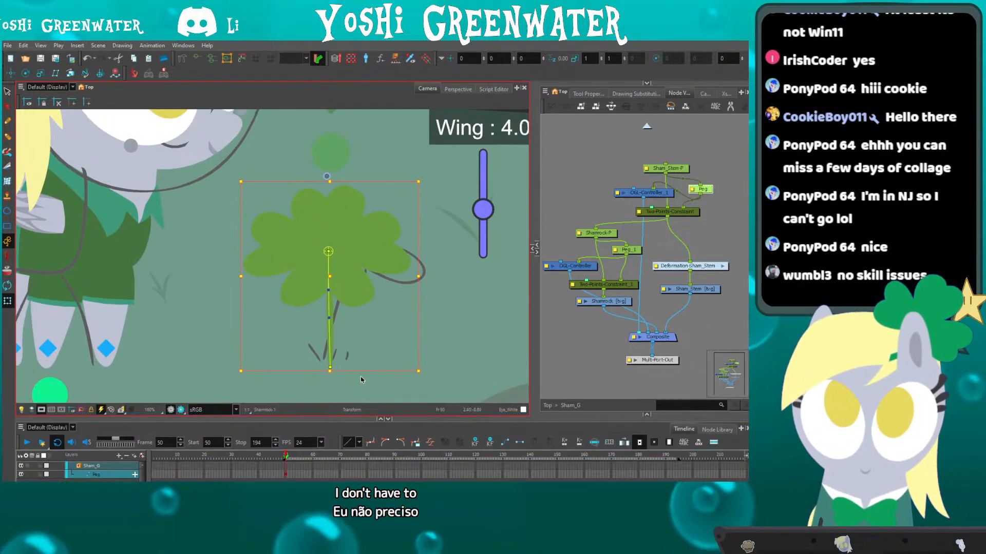
click(581, 199)
click(704, 94)
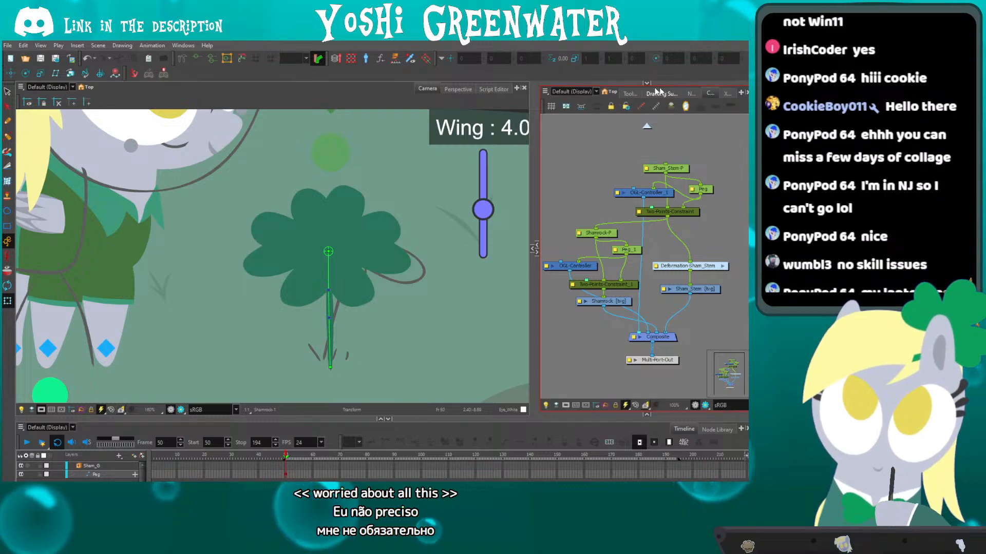
click(566, 405)
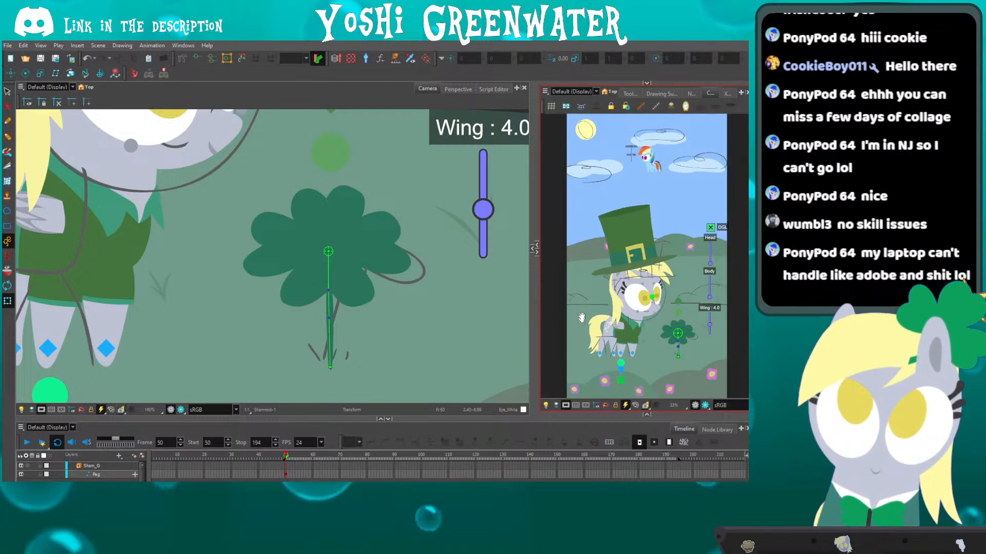
click(519, 279)
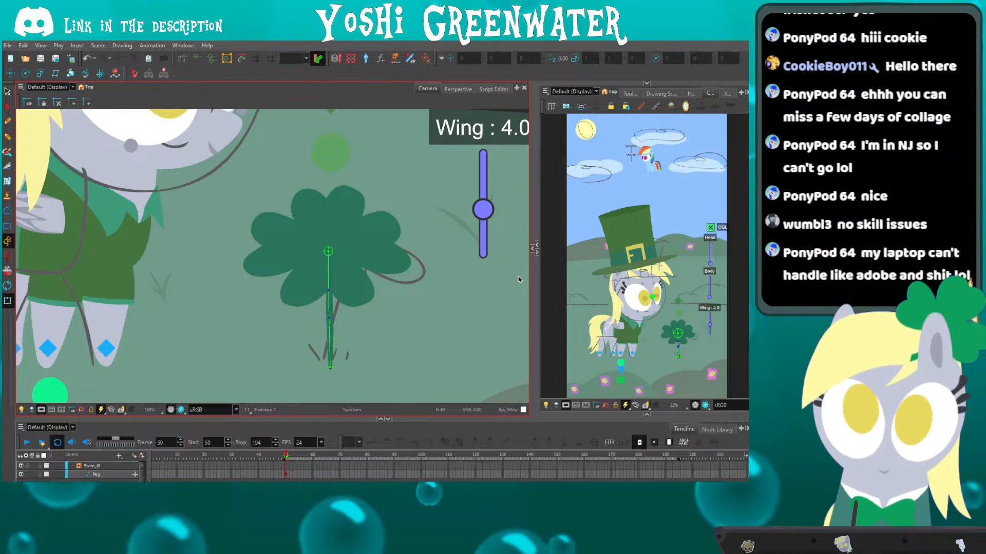
drag(482, 419, 477, 410)
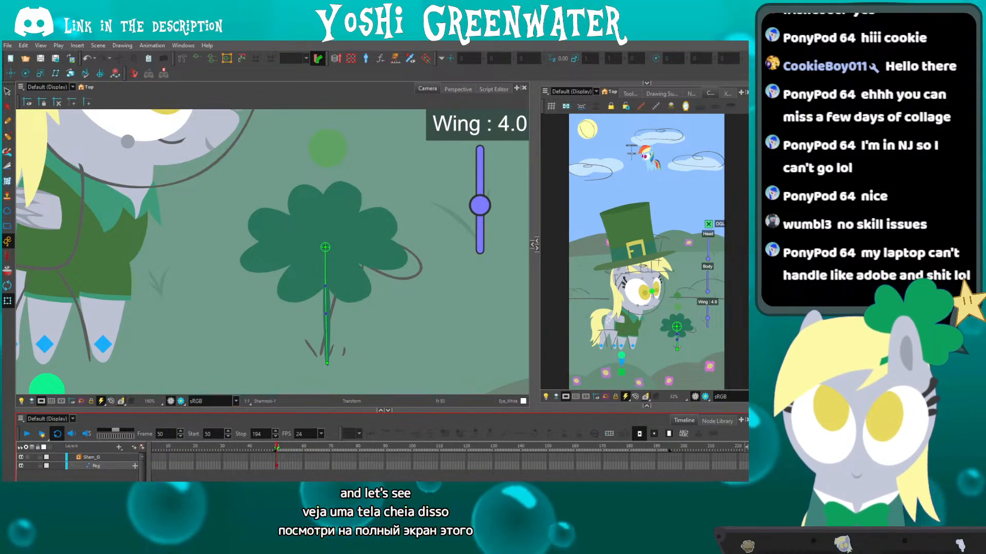
drag(264, 409, 267, 418)
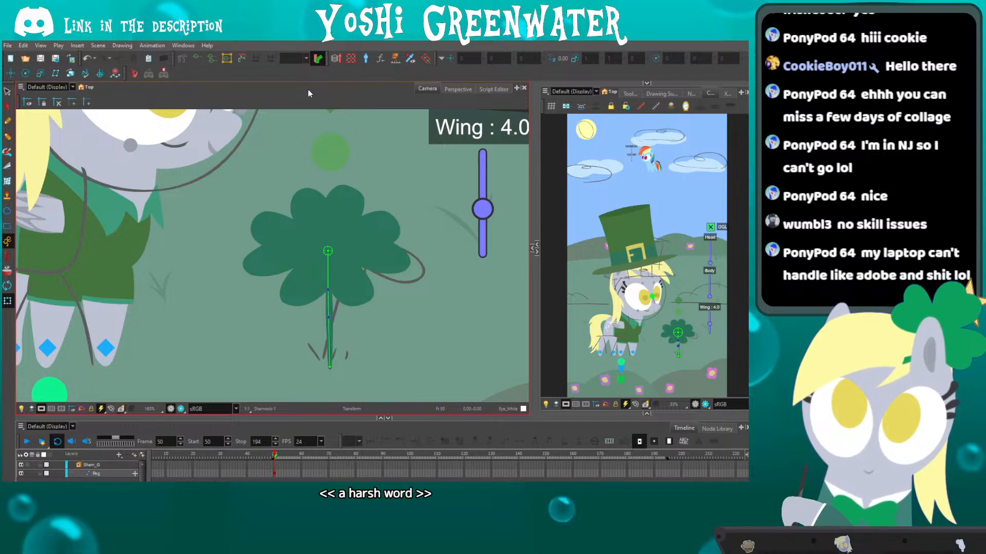
drag(292, 418, 292, 420)
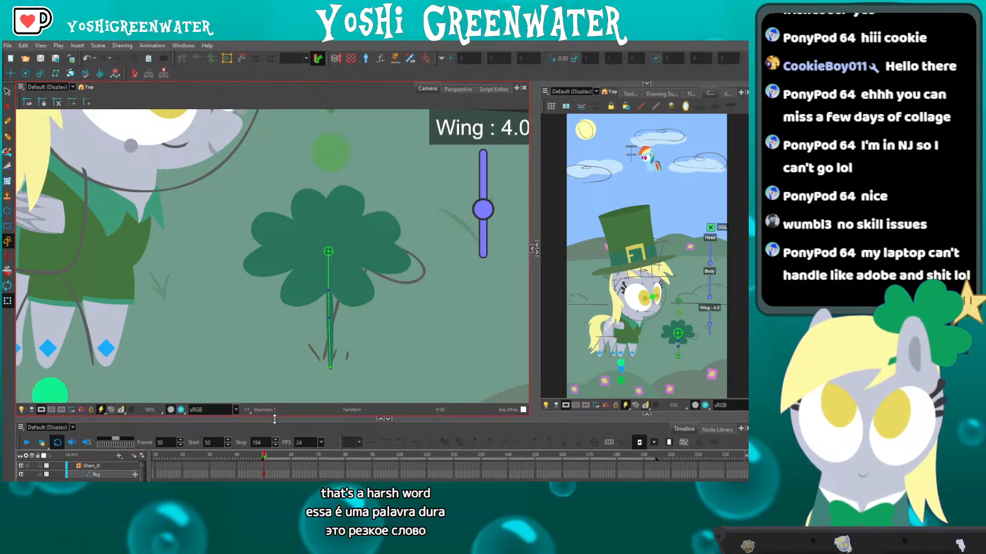
drag(275, 422, 268, 409)
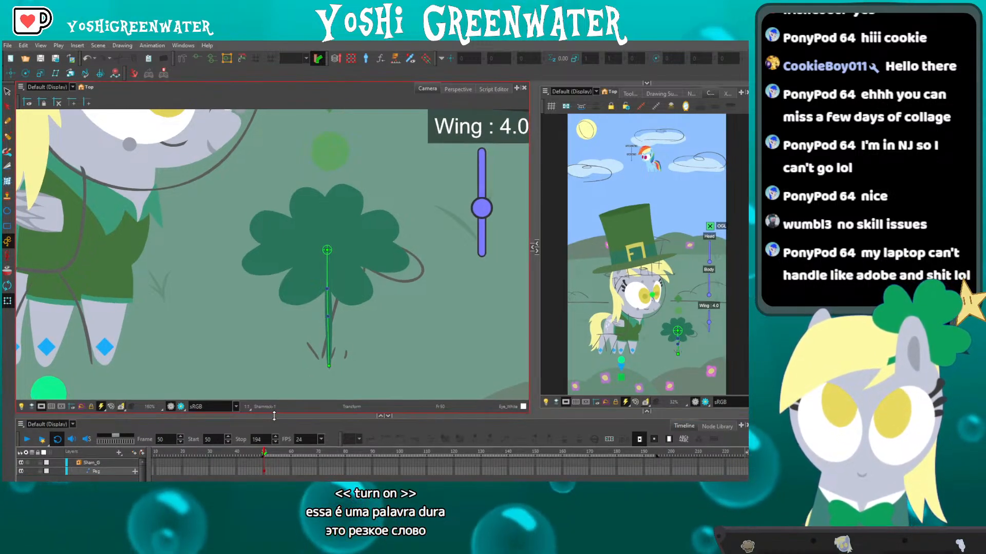
Scrub the timeline from frame 50 to frame 107 to examine the timing of the wind sketches around the shamrock.
click(270, 384)
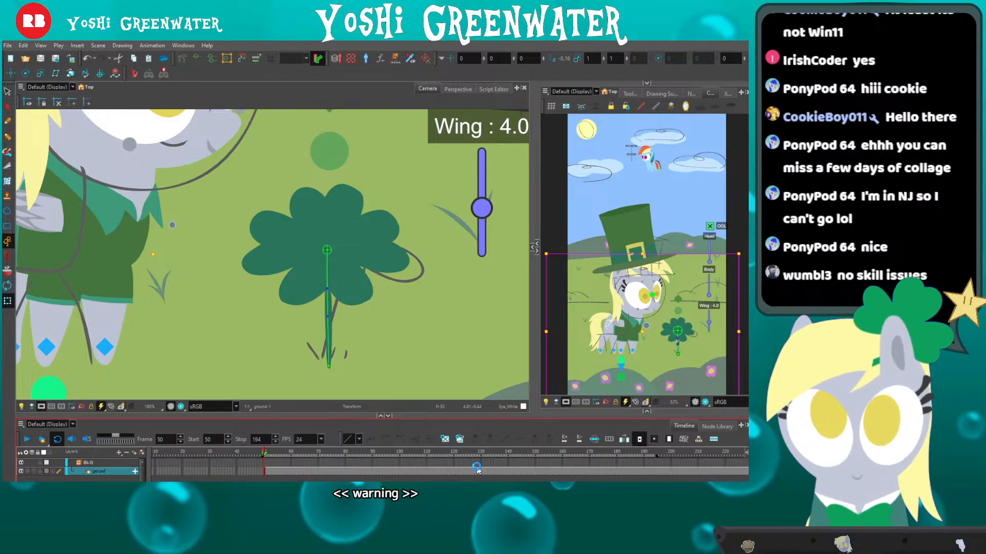
click(270, 452)
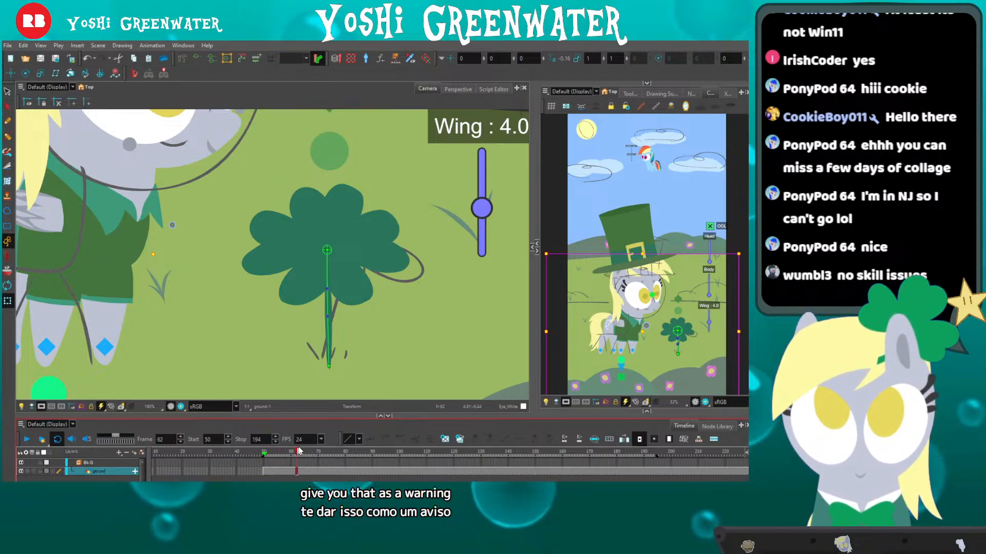
drag(319, 446, 327, 445)
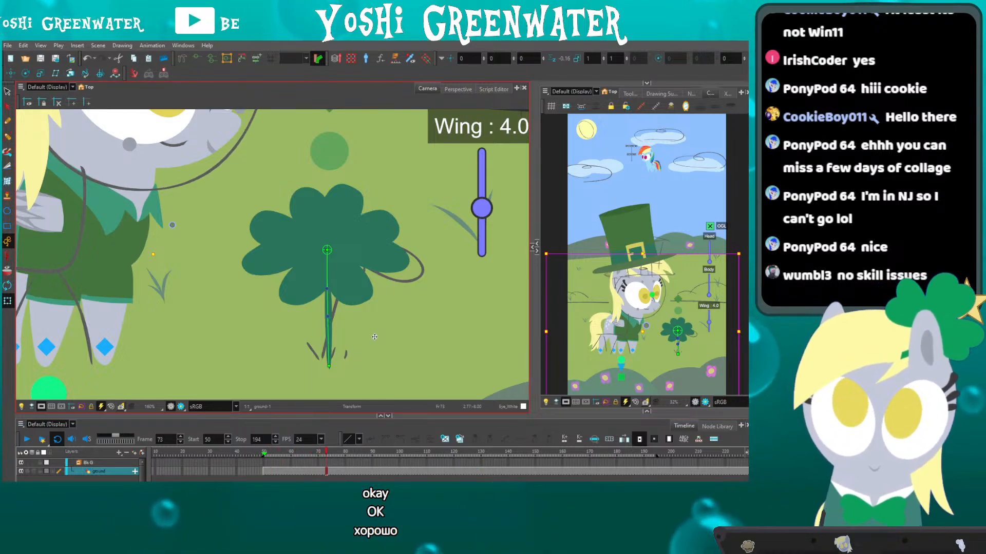
key(shift+m)
click(125, 271)
key(shift+m)
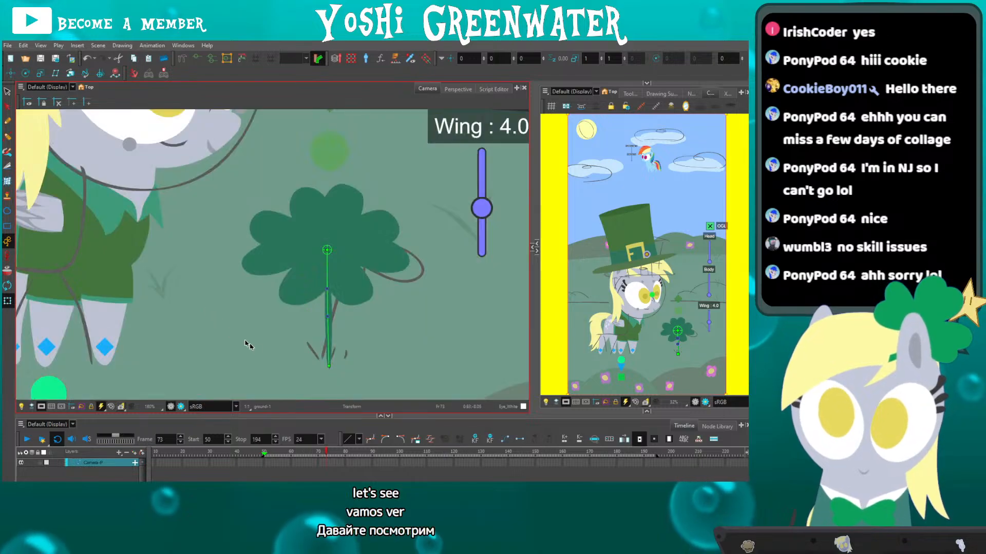
drag(324, 452, 347, 442)
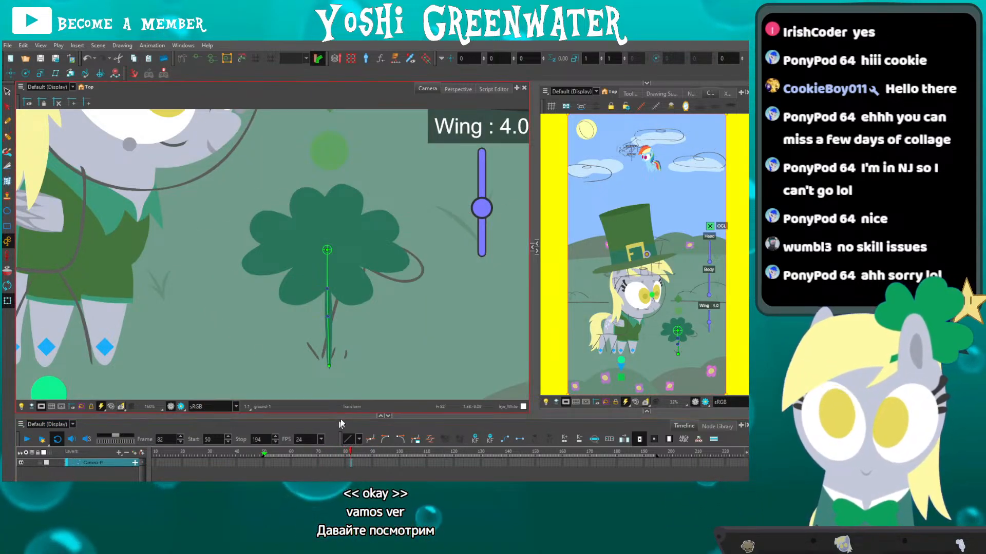
drag(304, 414, 303, 423)
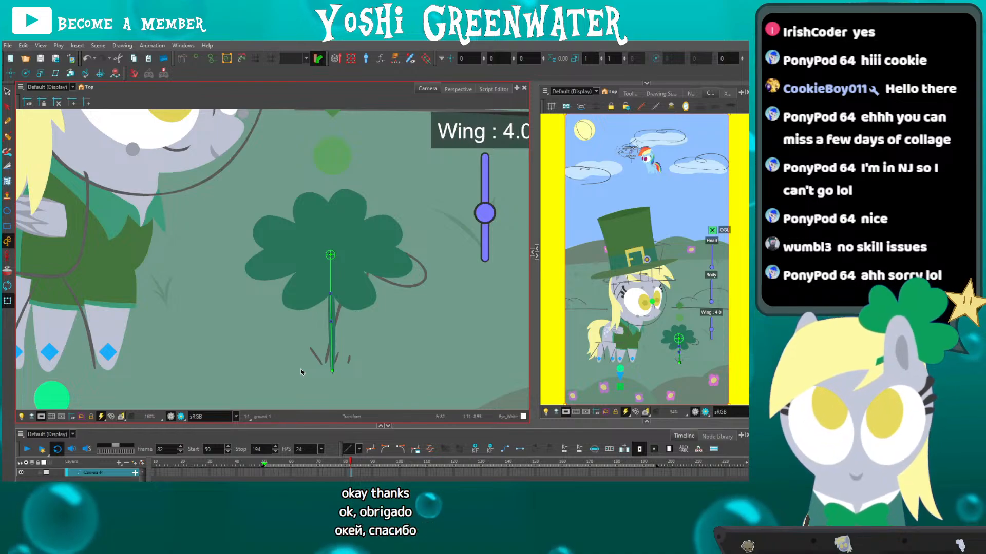
drag(275, 282, 277, 304)
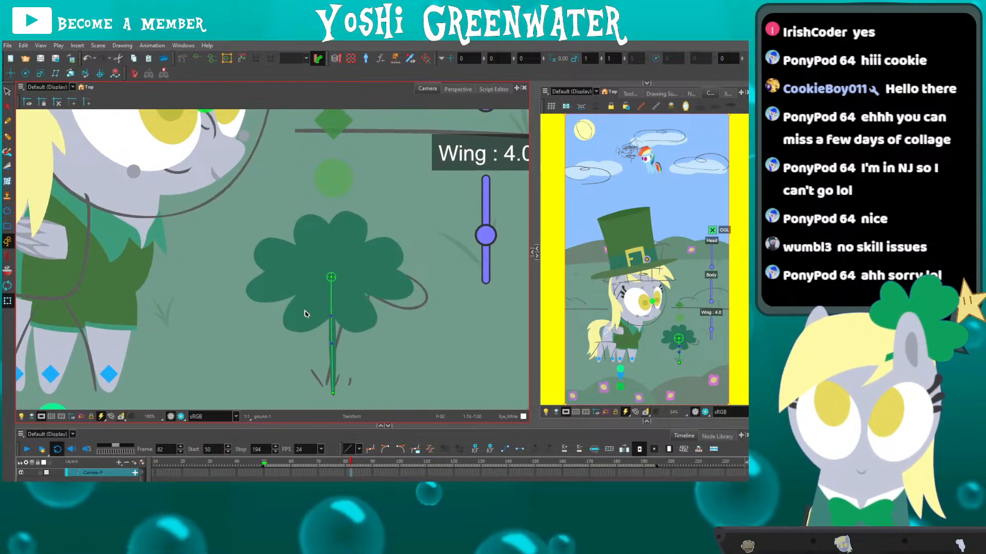
click(341, 461)
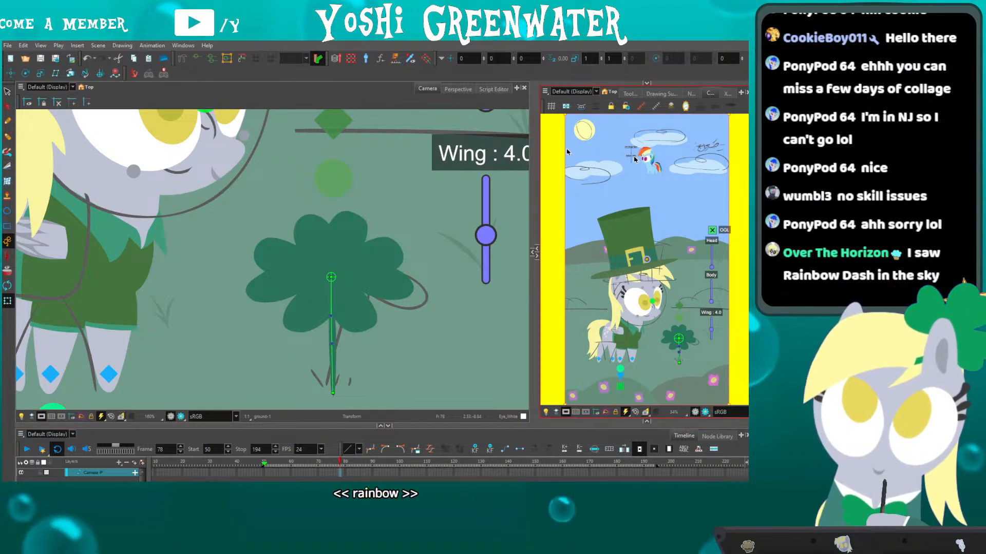
drag(341, 463, 420, 448)
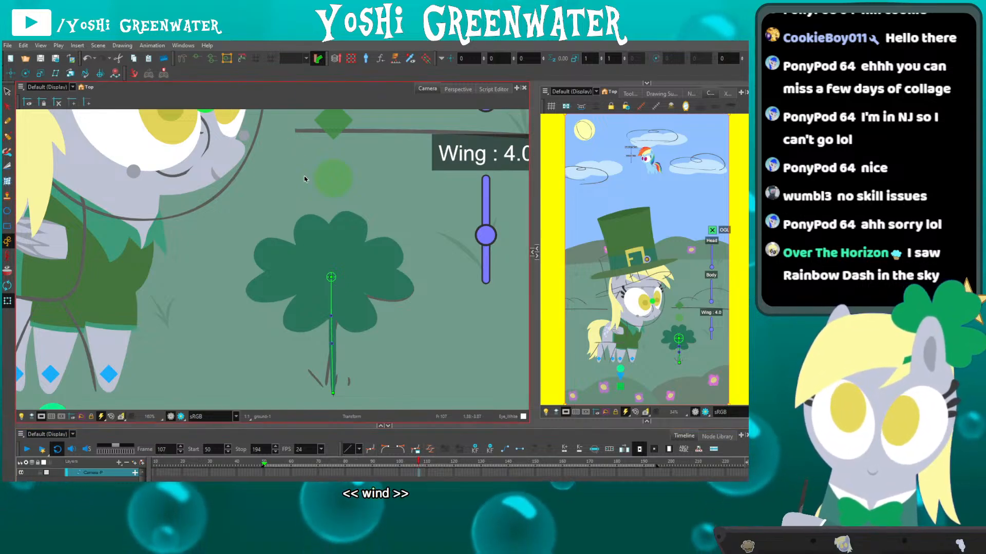
scroll(300, 334, down, 1)
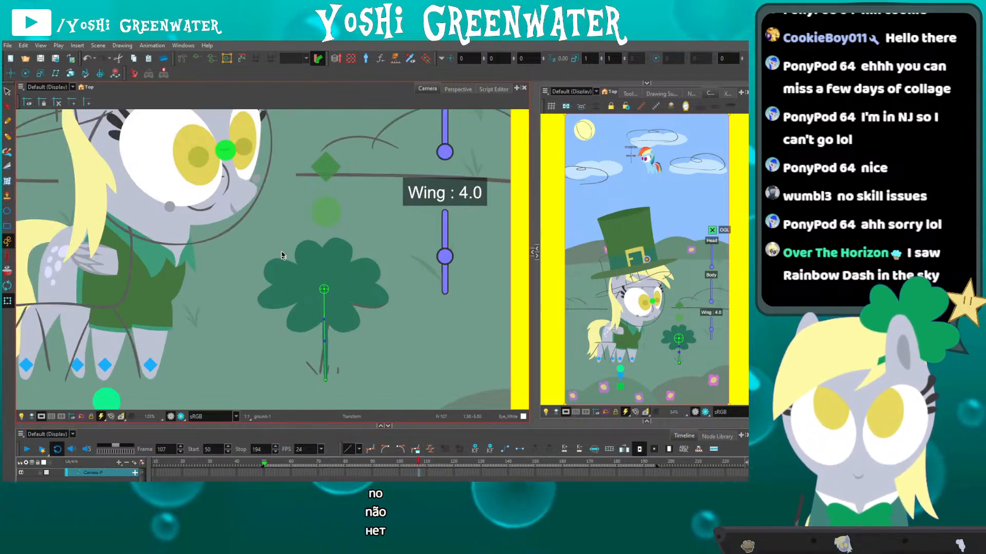
drag(299, 270, 313, 275)
Select the Sham_G rig's Peg at frame 86 and set a keyframe on it.
mouse_move(377, 463)
mouse_down()
mouse_move(337, 461)
mouse_move(362, 461)
mouse_up()
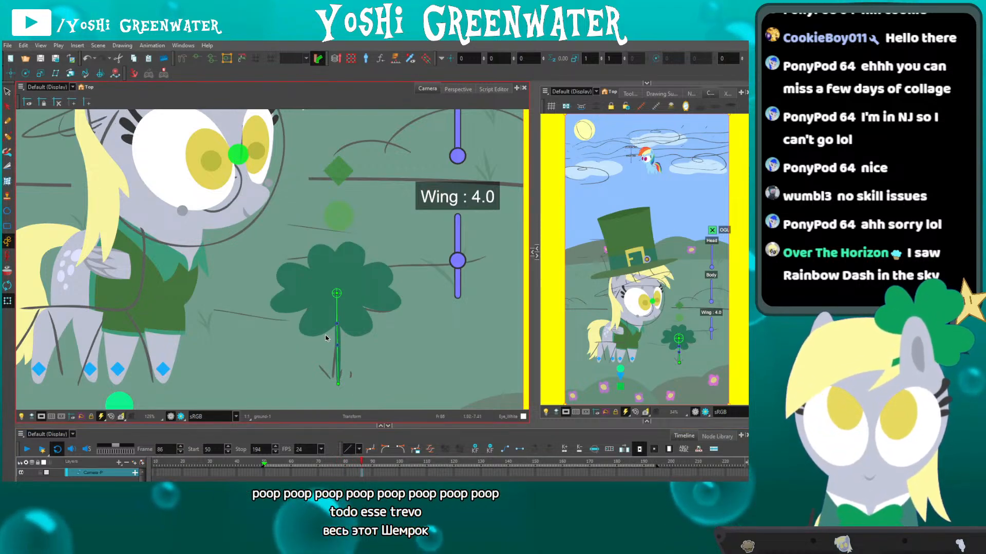
click(334, 168)
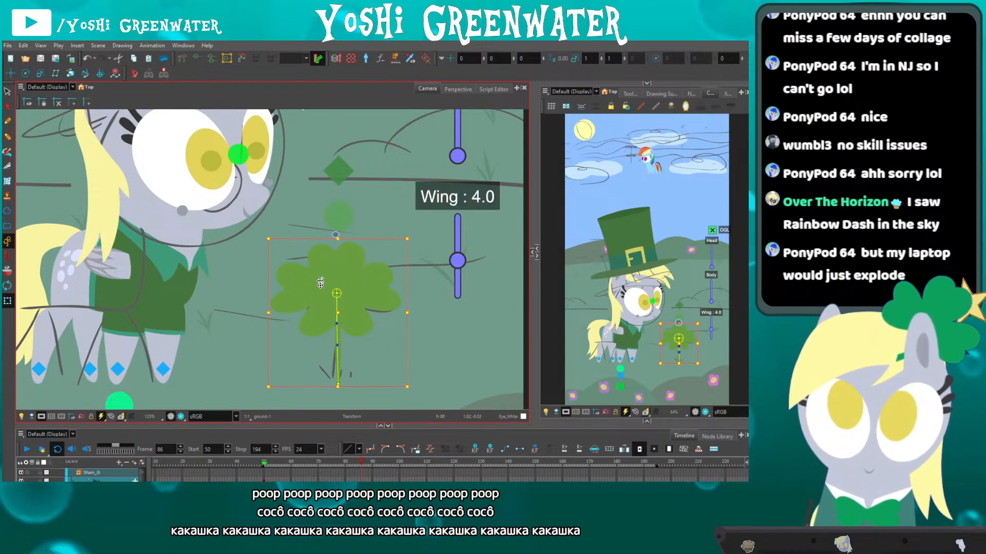
scroll(290, 238, up, 1)
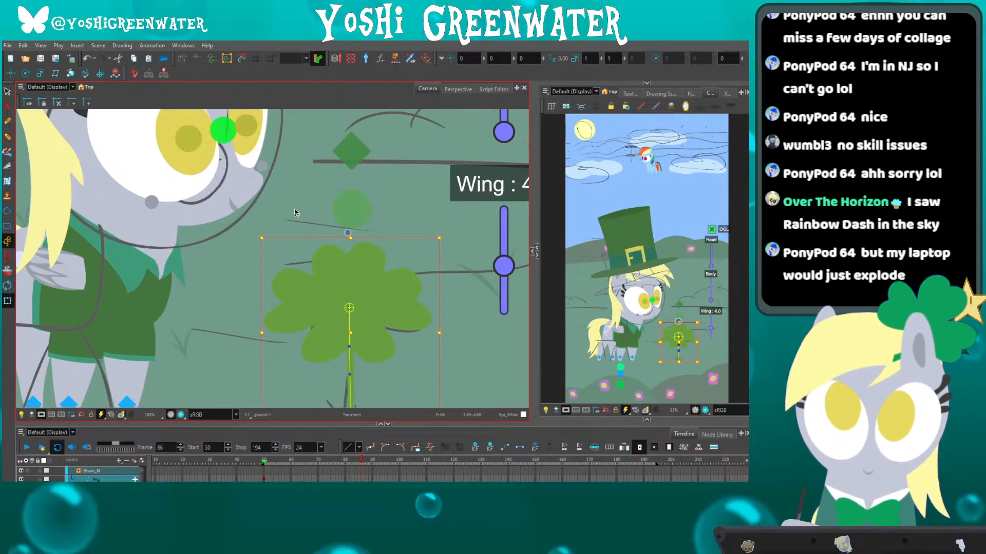
drag(294, 188, 287, 155)
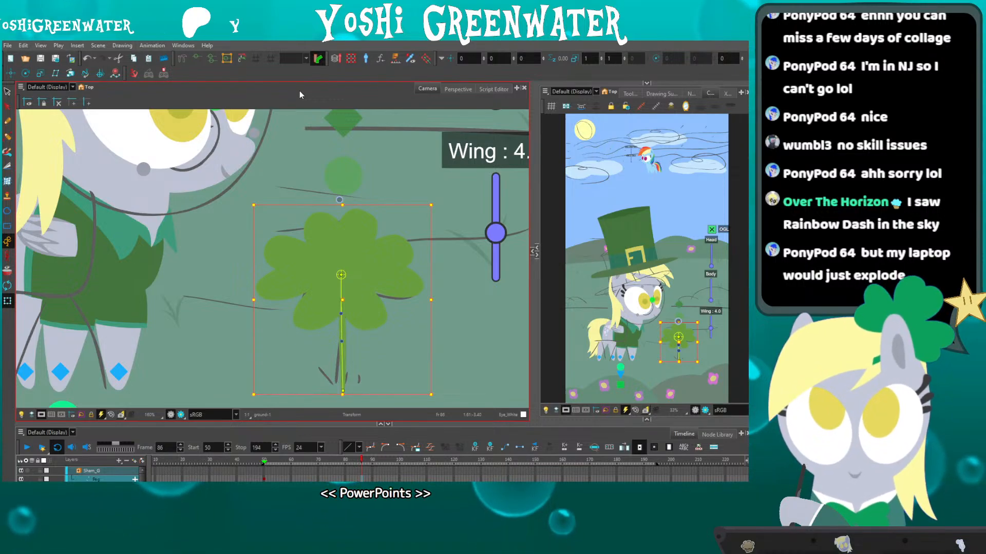
scroll(301, 197, down, 1)
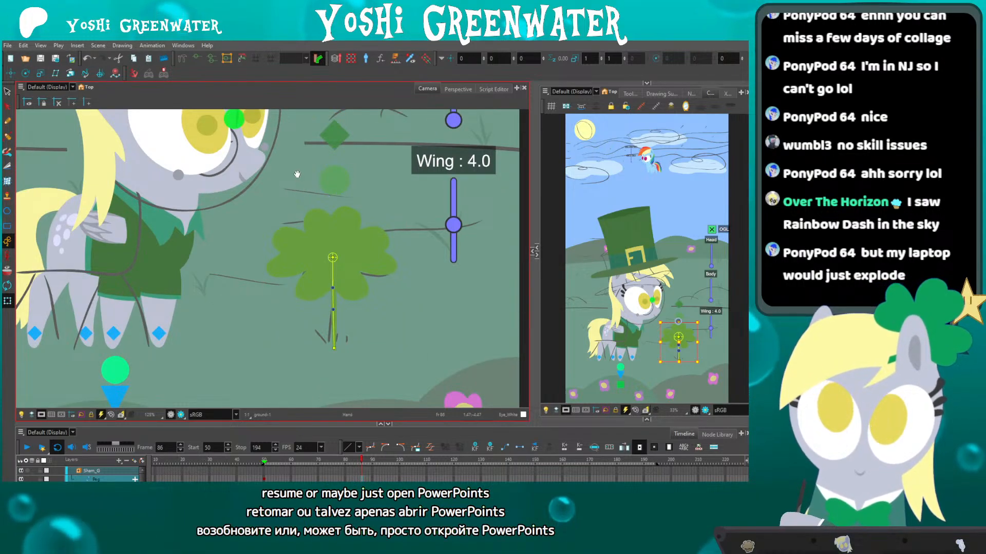
drag(297, 174, 303, 186)
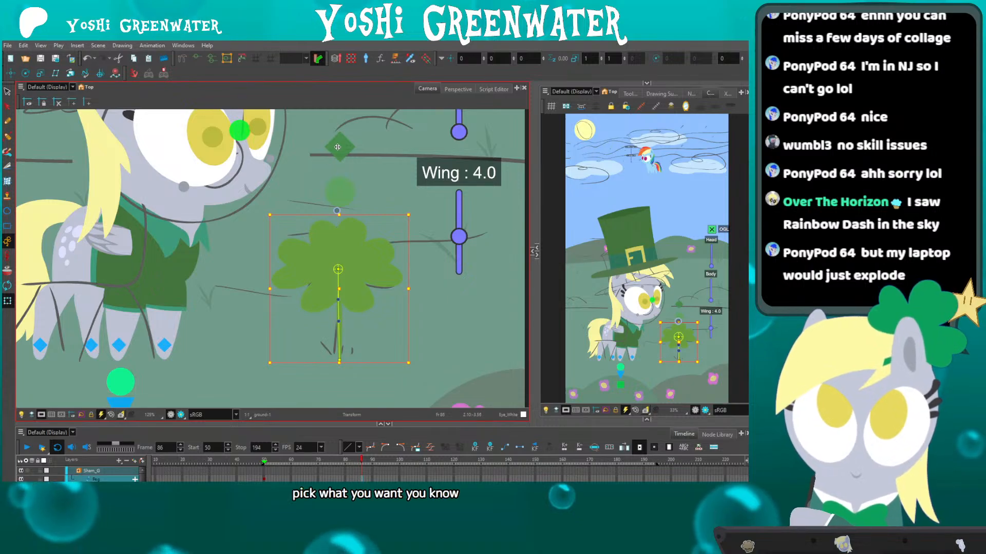
scroll(324, 475, up, 1)
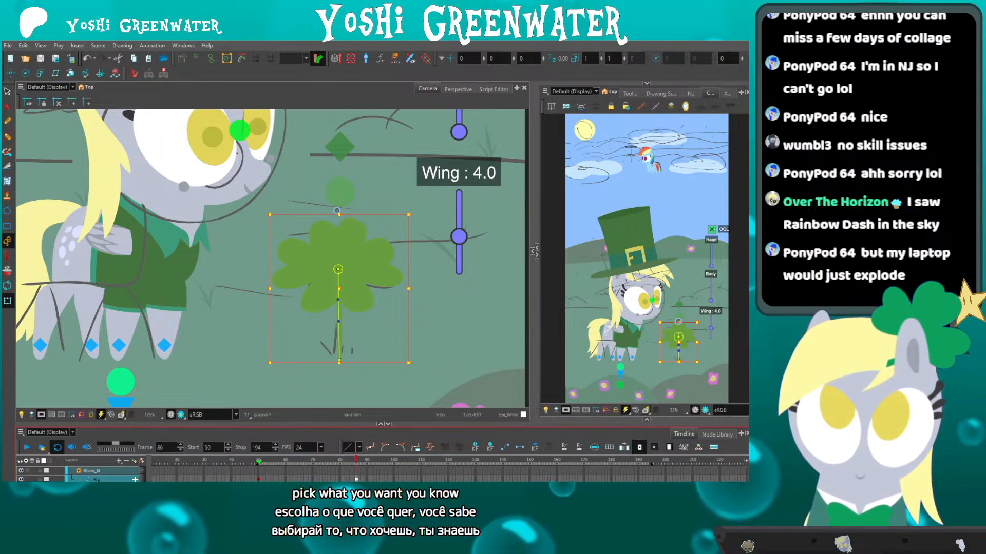
scroll(323, 475, right, 1)
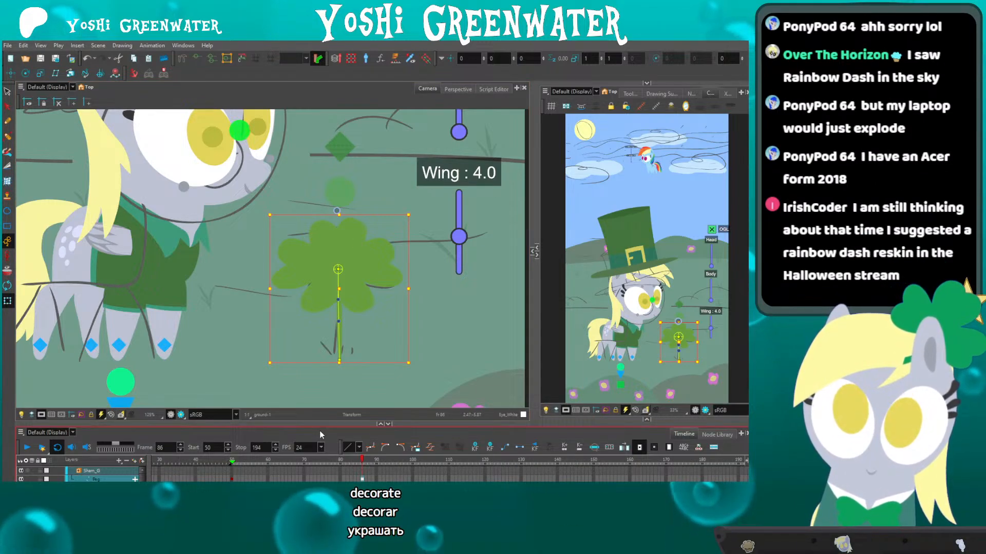
Scrub the timeline from frame 86 to frame 111 to check the wind sketches around the shamrock.
drag(313, 159, 296, 162)
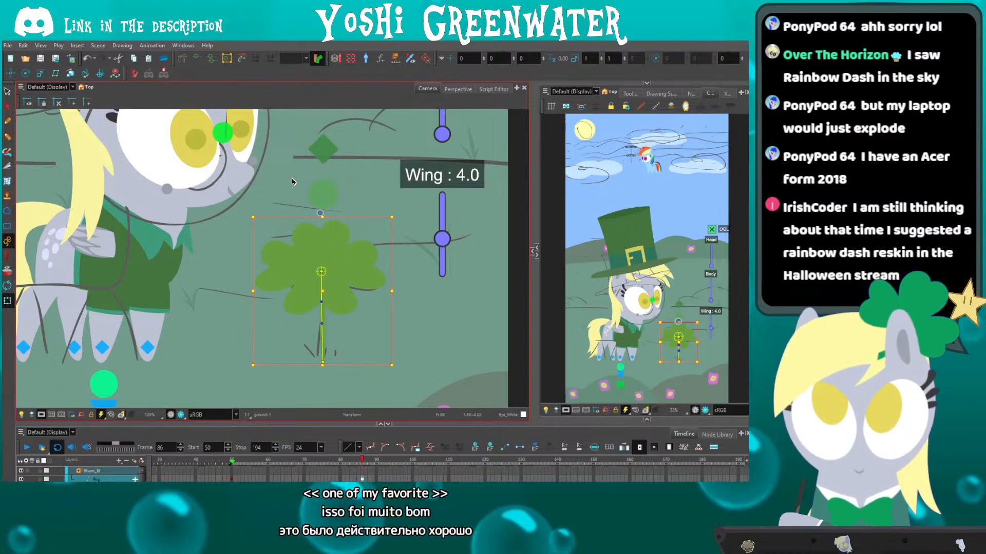
scroll(320, 190, up, 1)
mouse_move(288, 194)
mouse_down()
mouse_move(324, 191)
mouse_move(303, 181)
mouse_up()
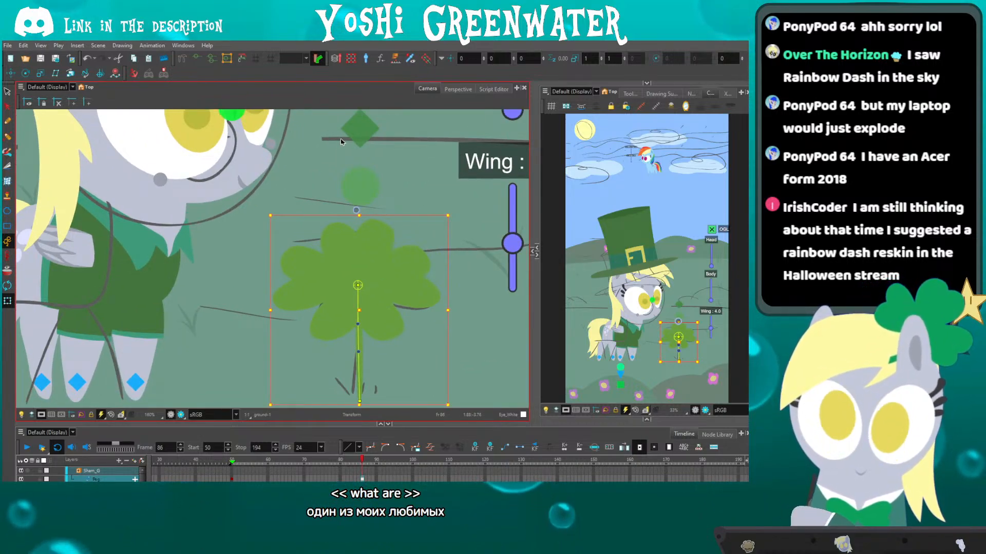
drag(318, 460, 453, 452)
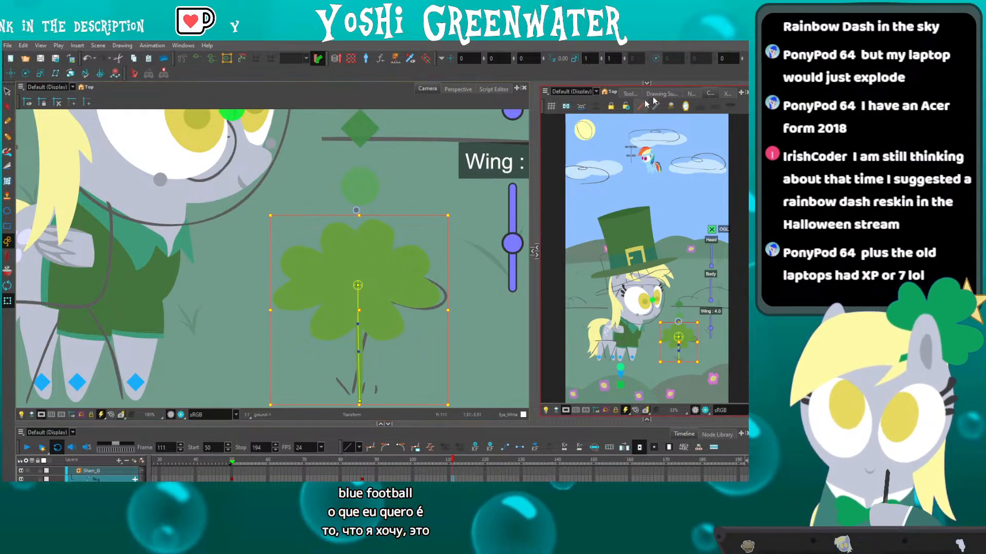
Return to the node network and add a parent Peg above the Dp_SB storyboard drawing, placing it close over the drawing.
click(691, 93)
drag(572, 156, 567, 155)
click(547, 410)
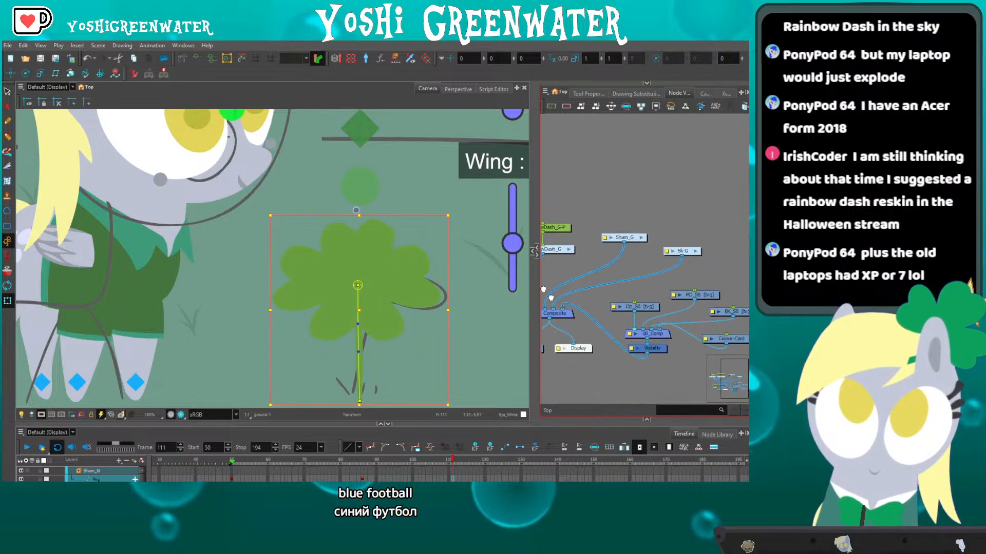
drag(666, 307, 615, 274)
click(674, 277)
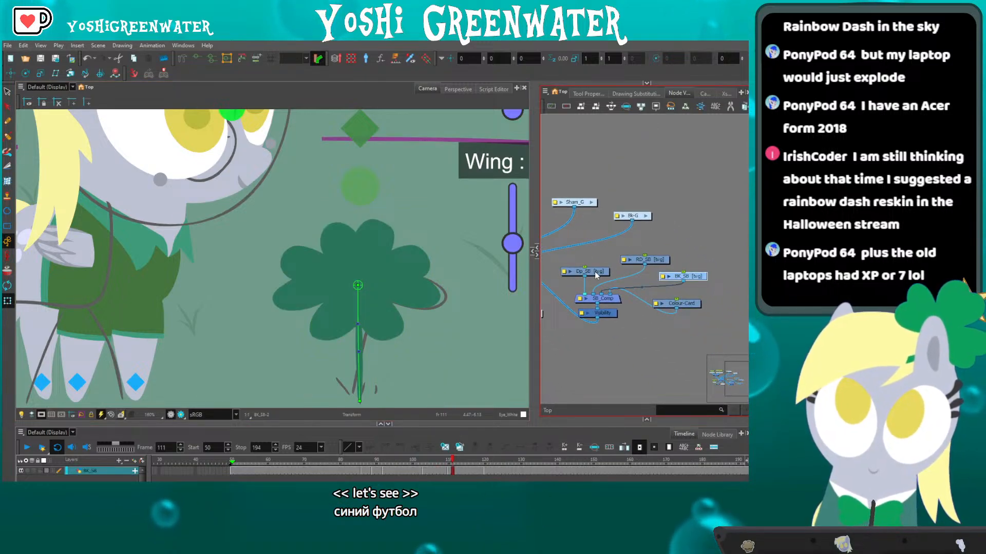
key(ctrl+p)
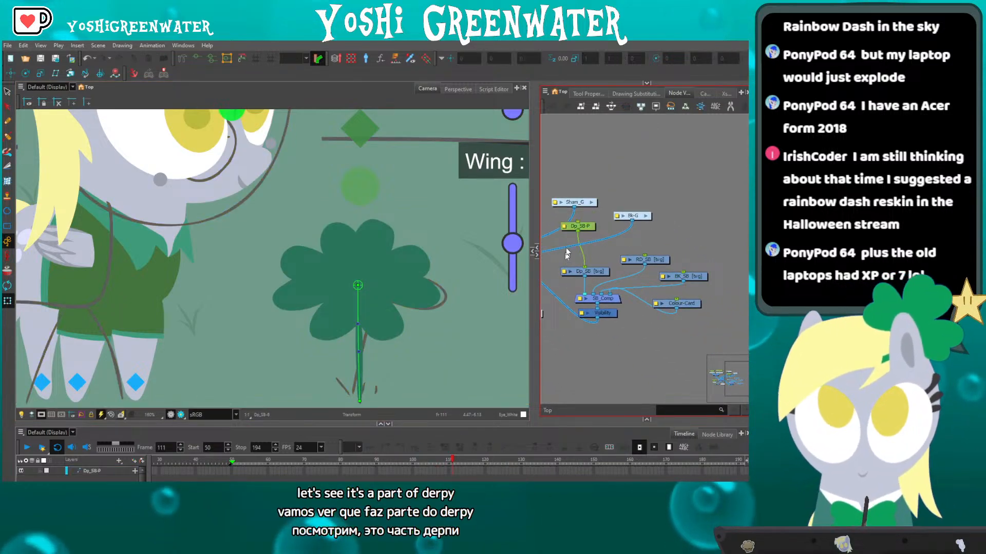
drag(592, 248, 597, 260)
At frame 50, nudge the Dp_SB-P peg forward so the sketch lies over the shamrock, and lock the Dp_SB drawing.
click(227, 475)
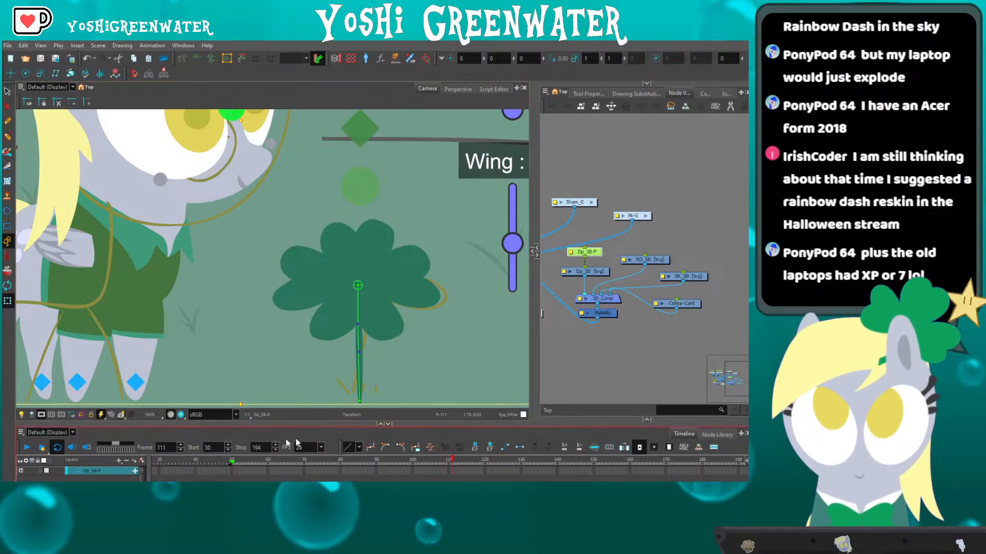
click(232, 471)
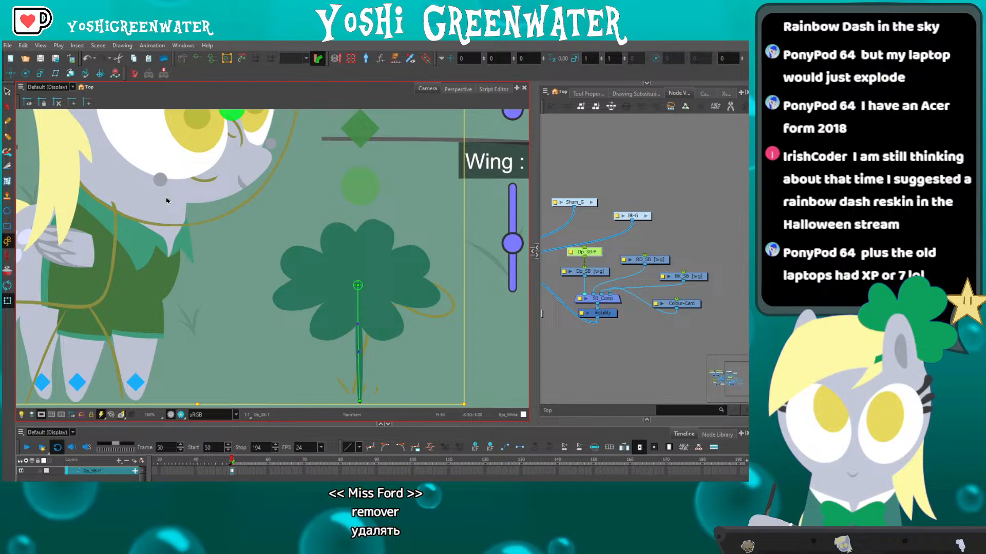
key(shift+m)
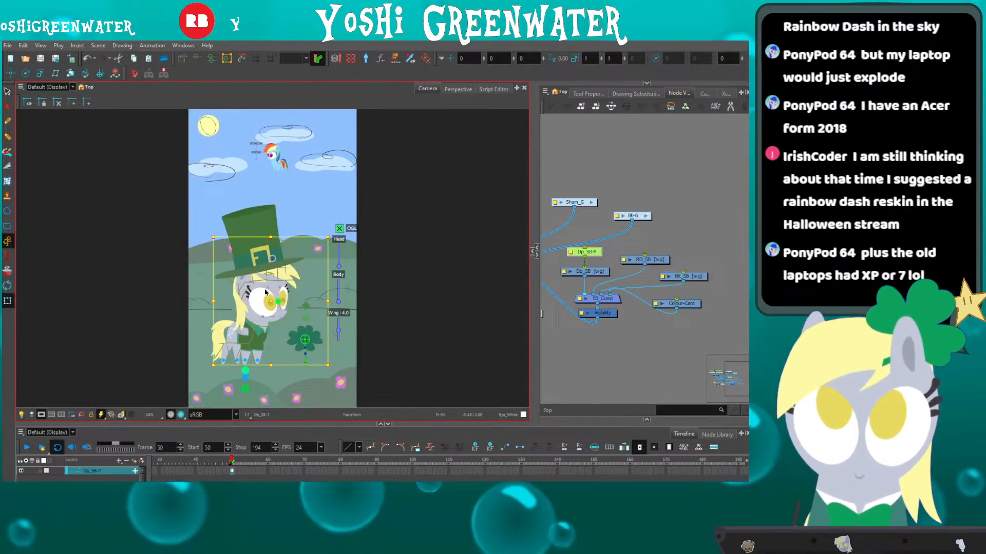
scroll(260, 285, up, 2)
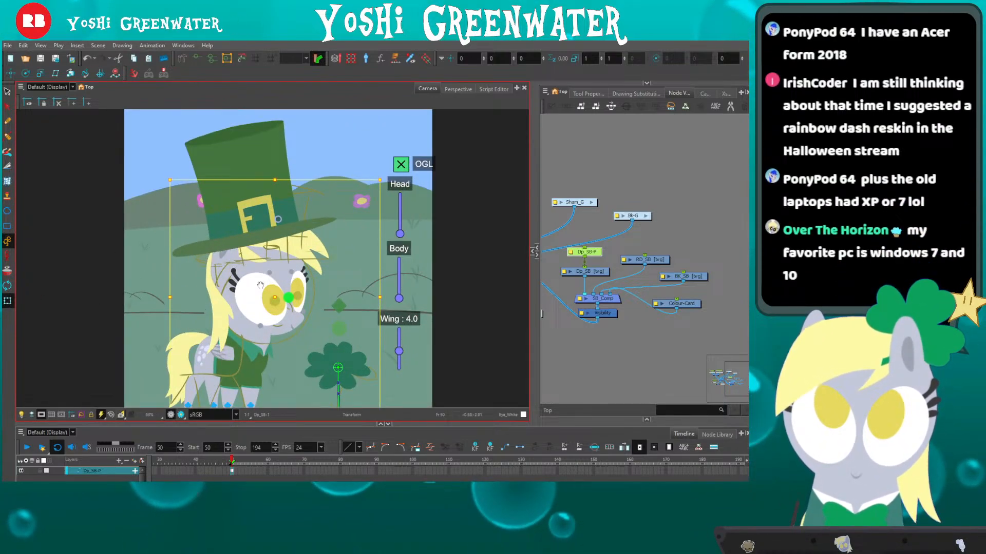
drag(261, 284, 266, 247)
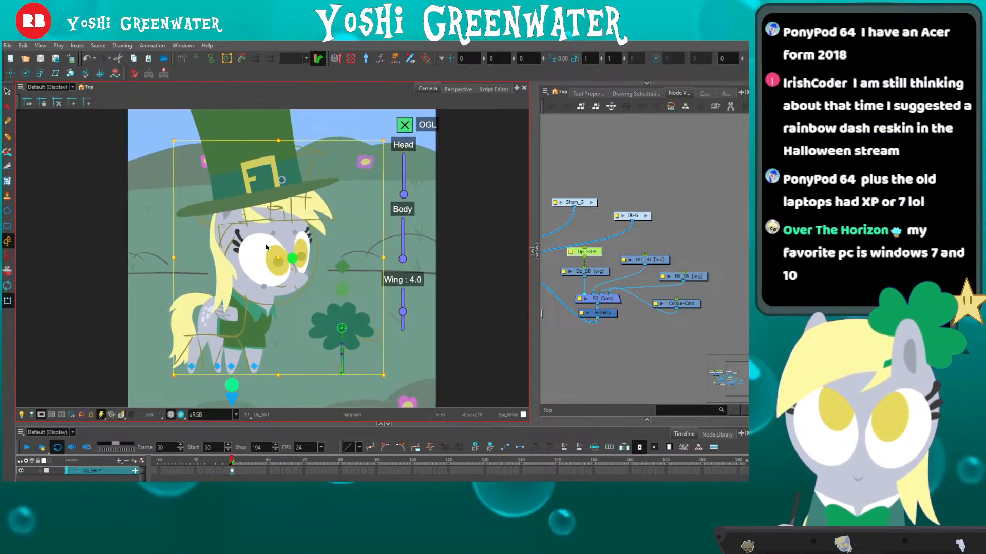
key(alt+Down)
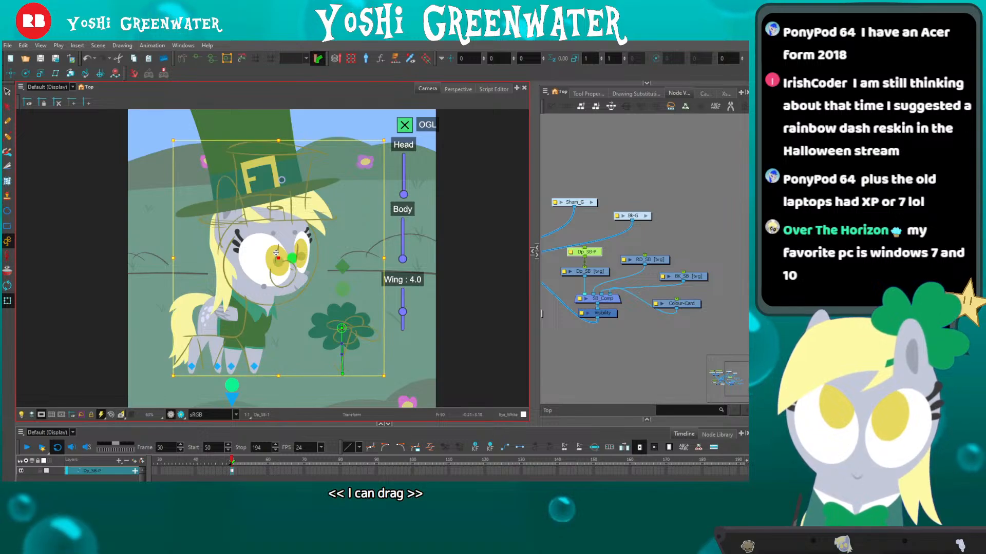
click(585, 272)
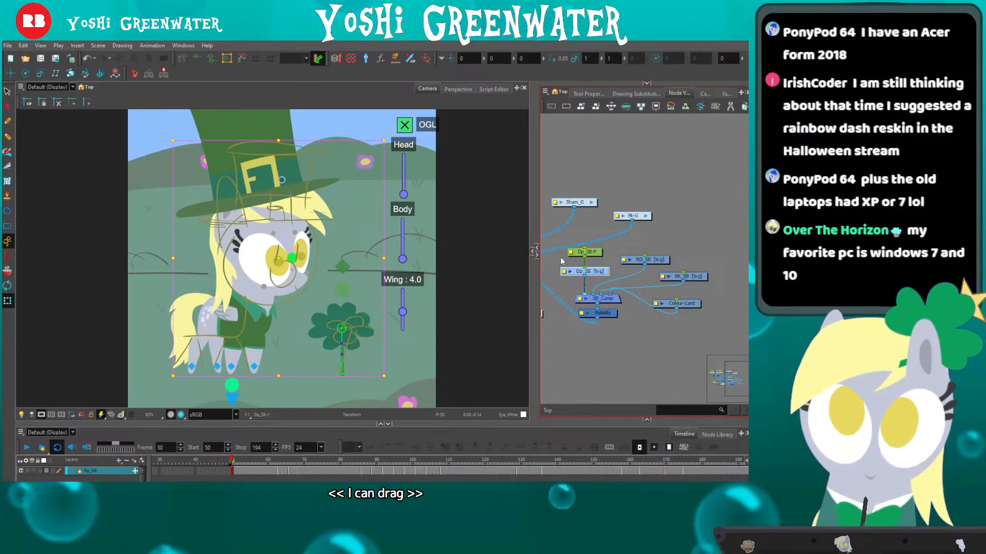
click(39, 471)
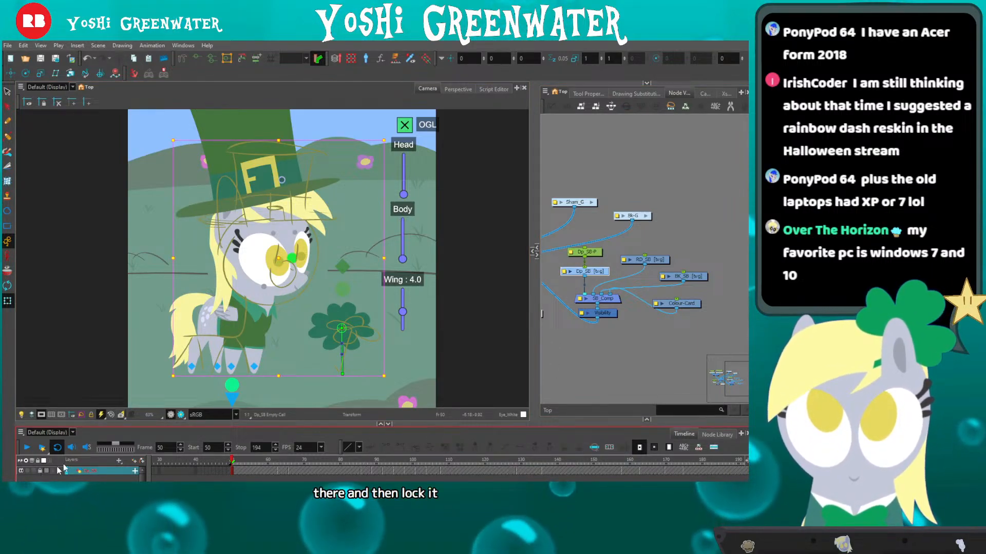
Select the shamrock's Peg and show the whole scene in the second camera view again in place of the node network.
scroll(336, 343, up, 3)
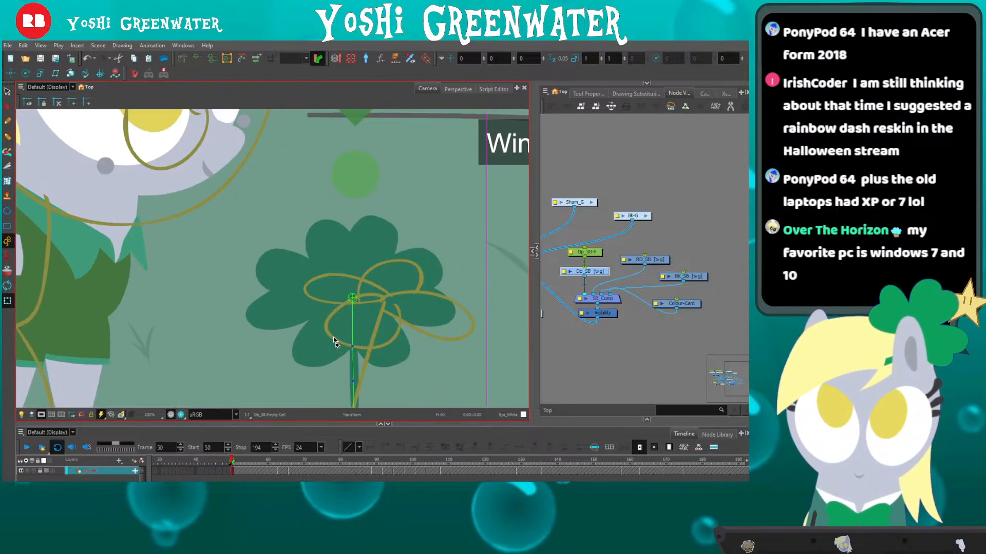
click(350, 120)
click(705, 93)
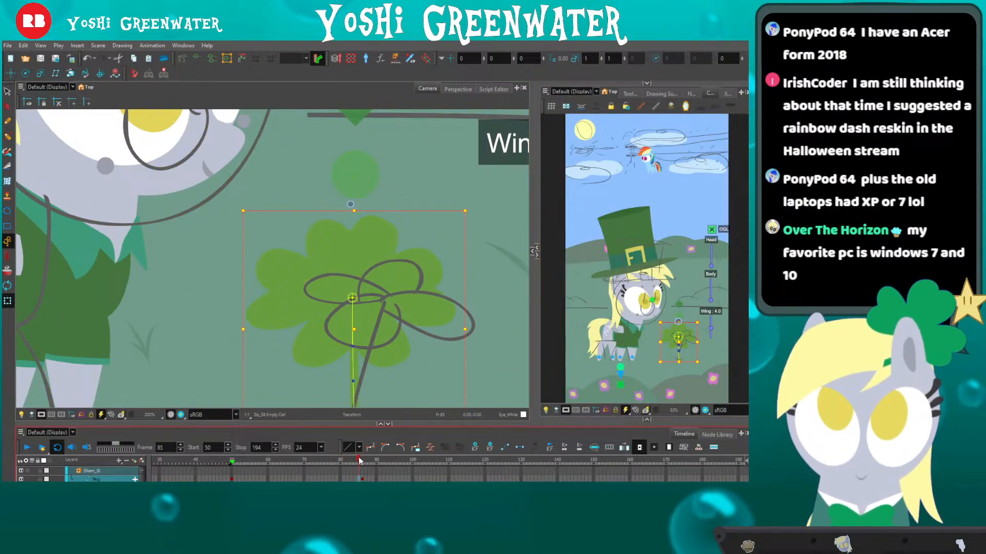
Pose the shamrock bending progressively left in the wind from frame 86, with poses at frames 88 and 90.
drag(359, 461, 363, 461)
mouse_move(307, 234)
mouse_down()
mouse_move(299, 159)
mouse_move(308, 167)
mouse_move(280, 186)
mouse_up()
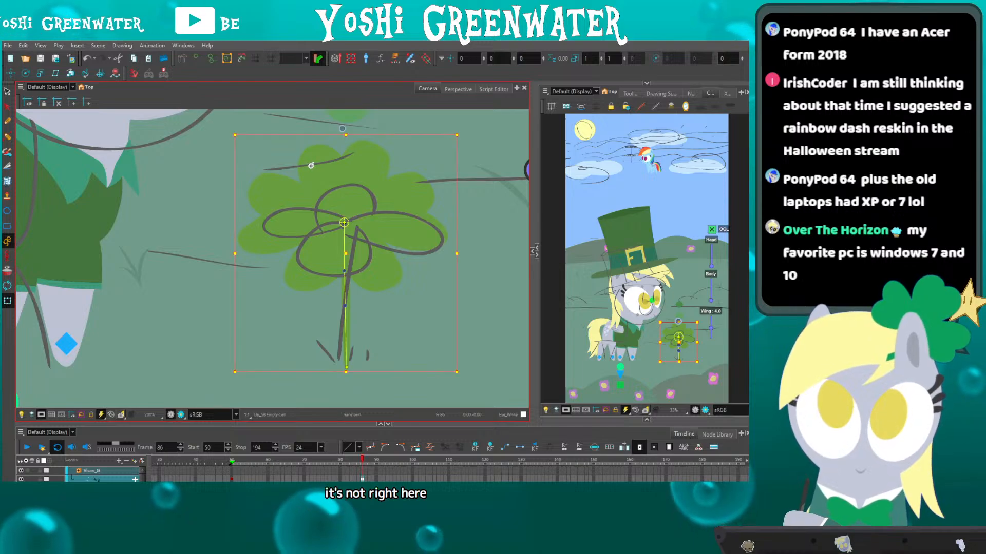
key(period)
key(period)
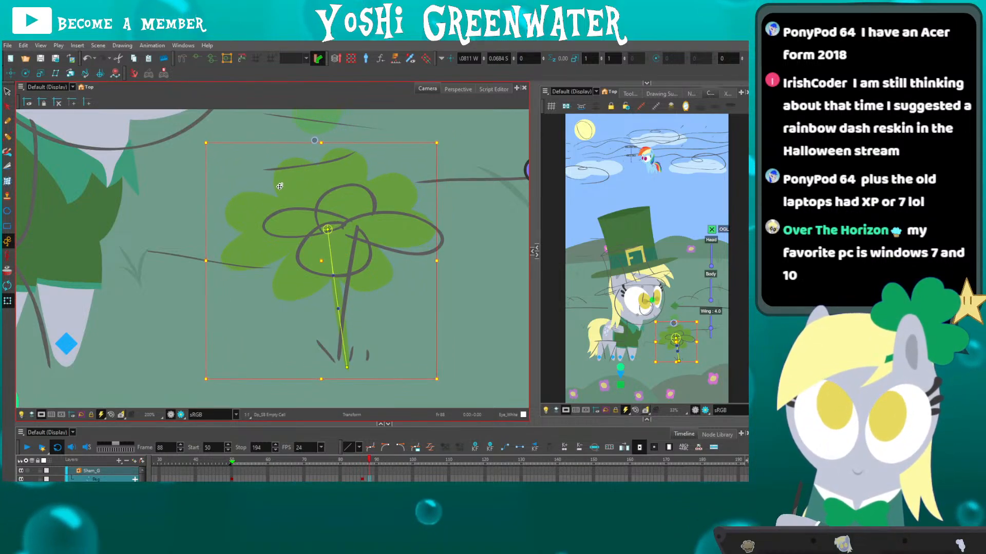
key(period)
key(period)
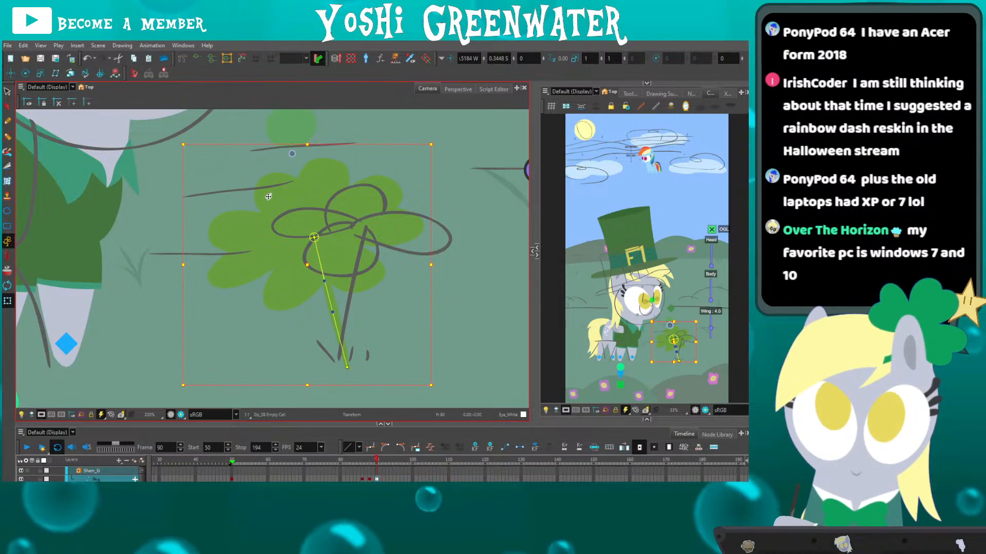
key(period)
key(period)
Pose the shamrock swinging right by frame 98 and back left by frame 102, keyed every two frames.
drag(301, 195, 370, 181)
key(period)
key(period)
key(period)
key(period)
key(period)
key(period)
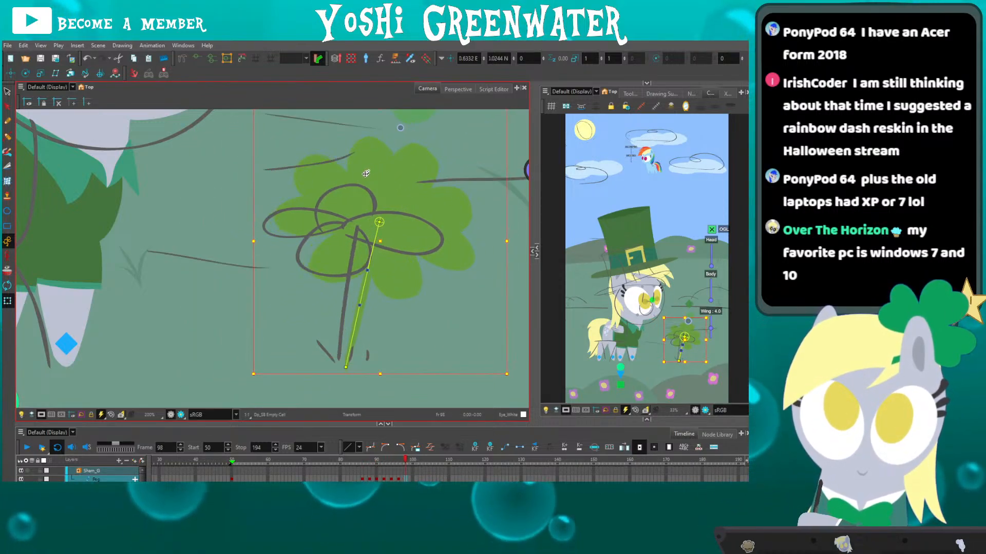
drag(367, 171, 262, 224)
key(period)
key(period)
key(period)
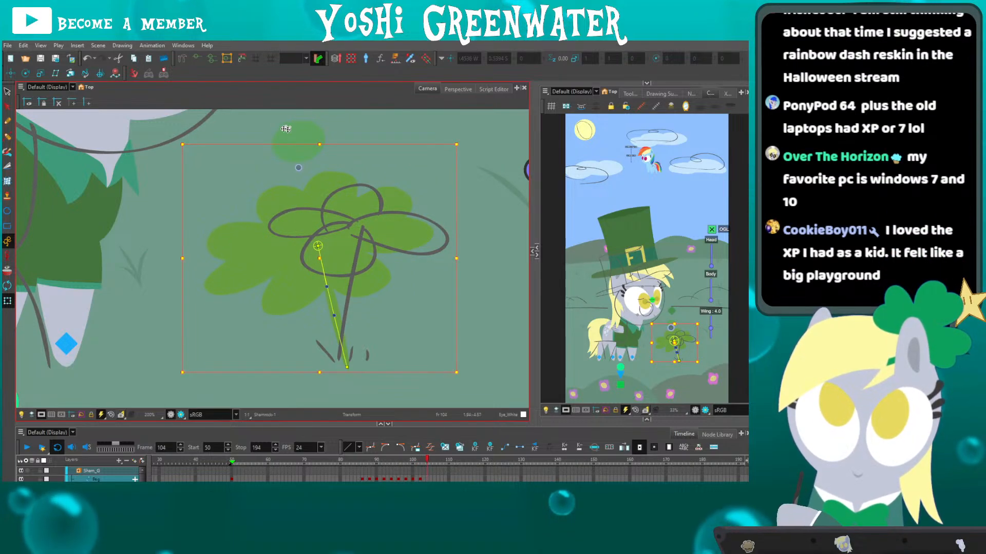
Play back the shamrock's sway from about frame 76 to judge its speed against the wind sketches.
drag(286, 129, 283, 167)
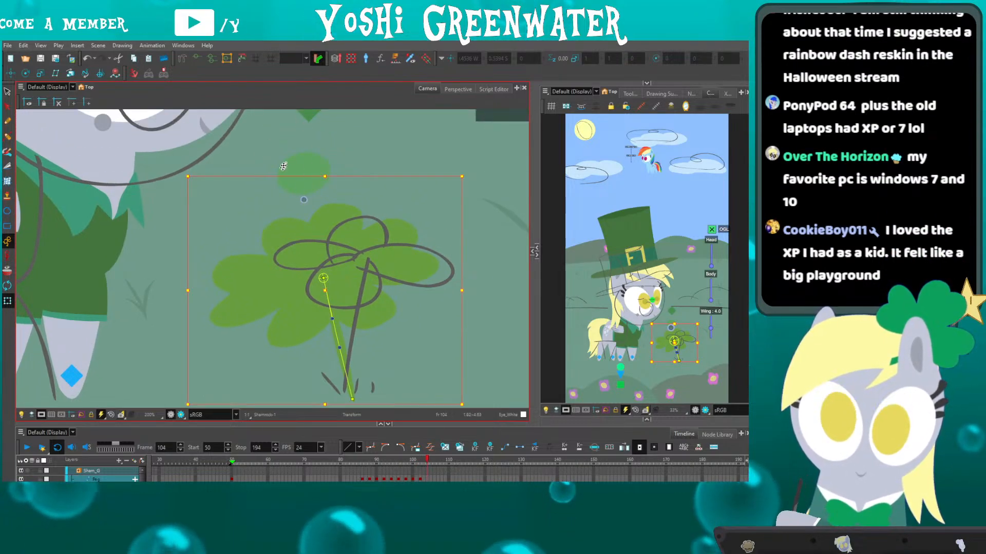
scroll(284, 167, down, 2)
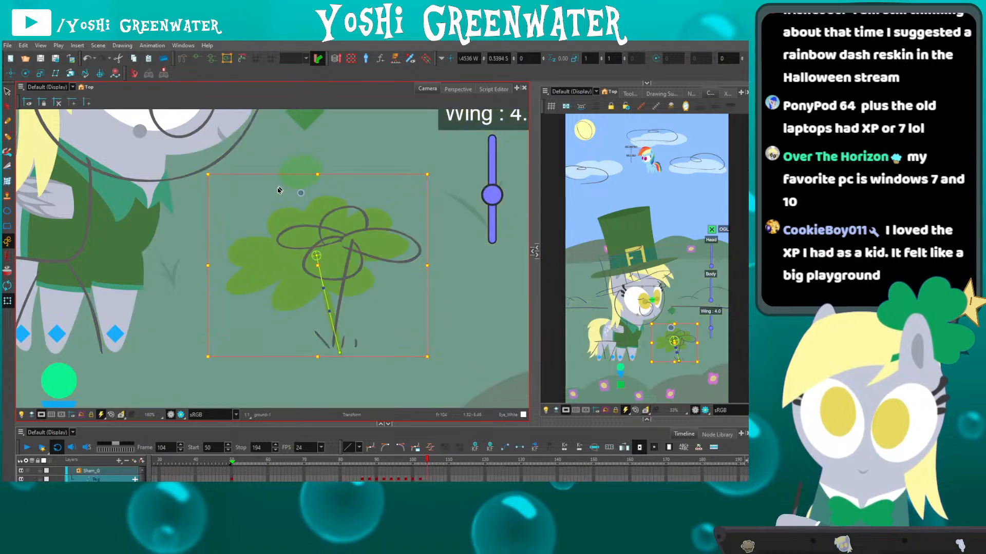
click(325, 461)
key(Return)
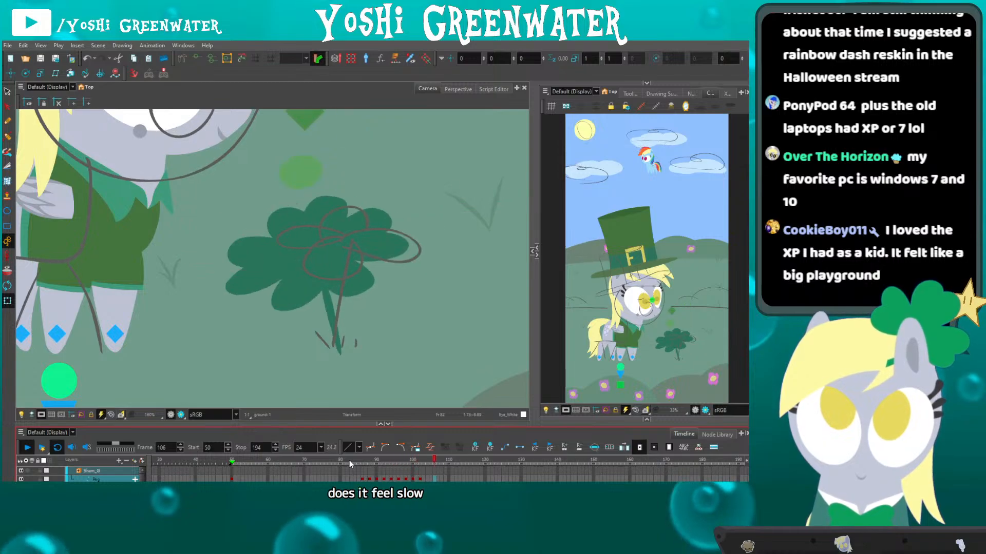
key(Return)
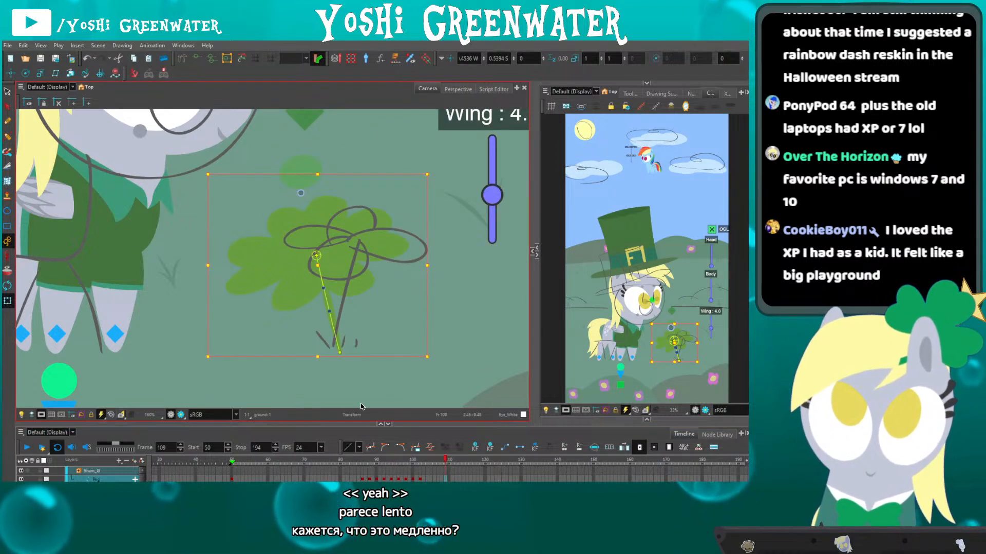
drag(311, 216, 324, 212)
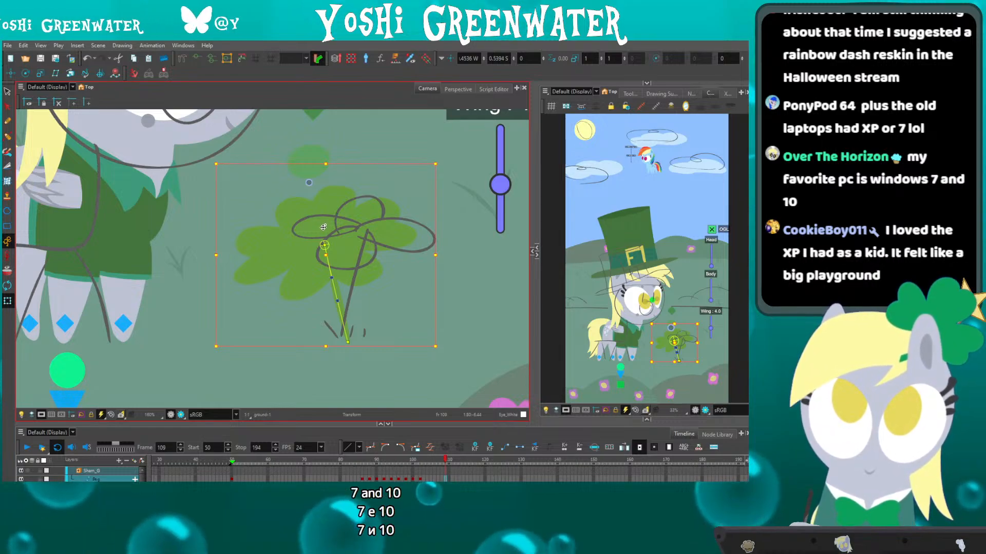
drag(290, 148, 298, 176)
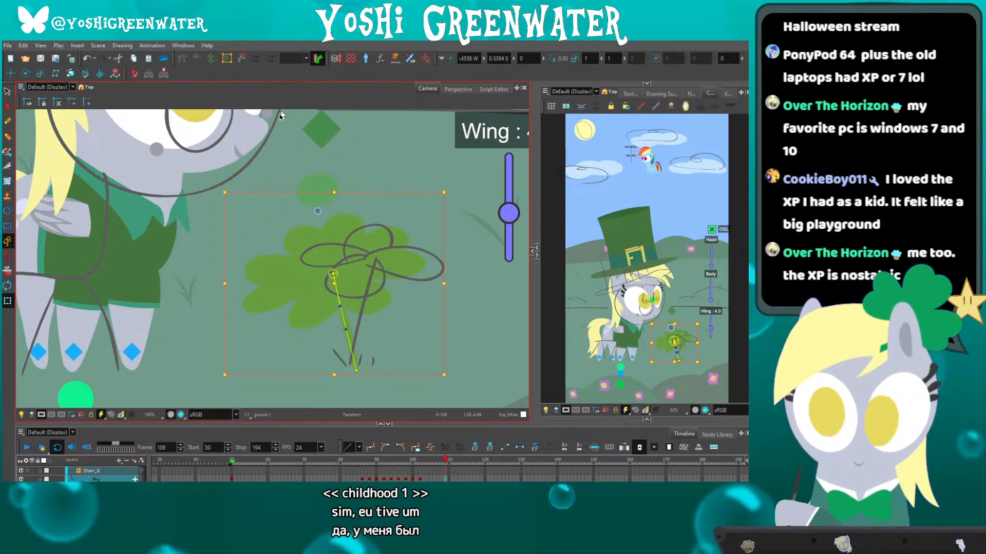
drag(281, 117, 272, 121)
click(329, 464)
key(Return)
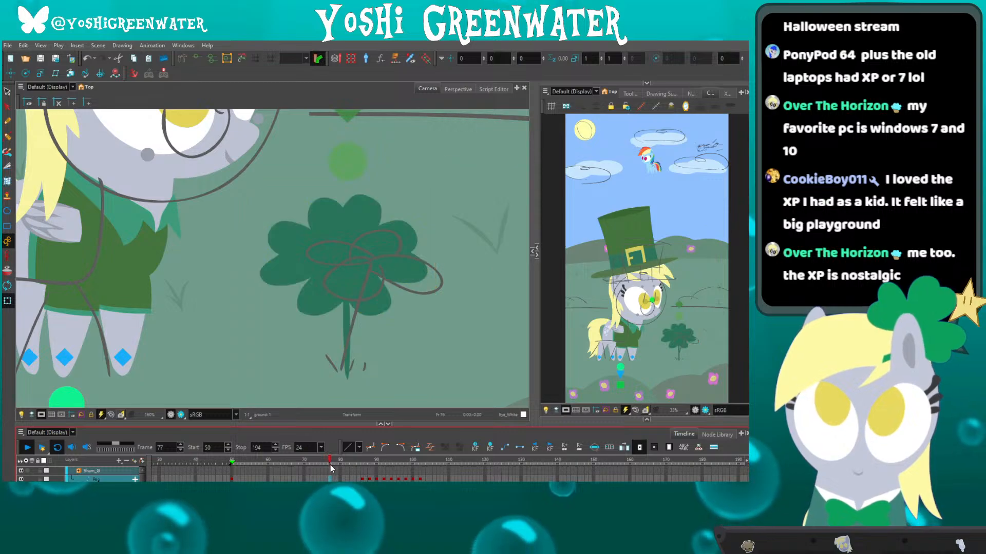
key(Return)
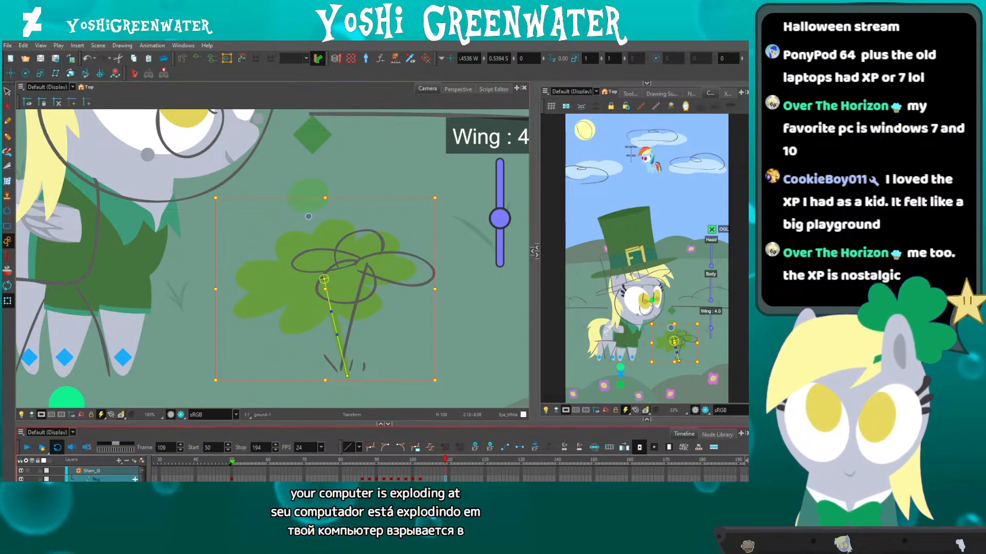
Replay the shamrock's sway from about frame 80 and scrub through its last keyframes to check the timing.
click(310, 464)
key(shift+Return)
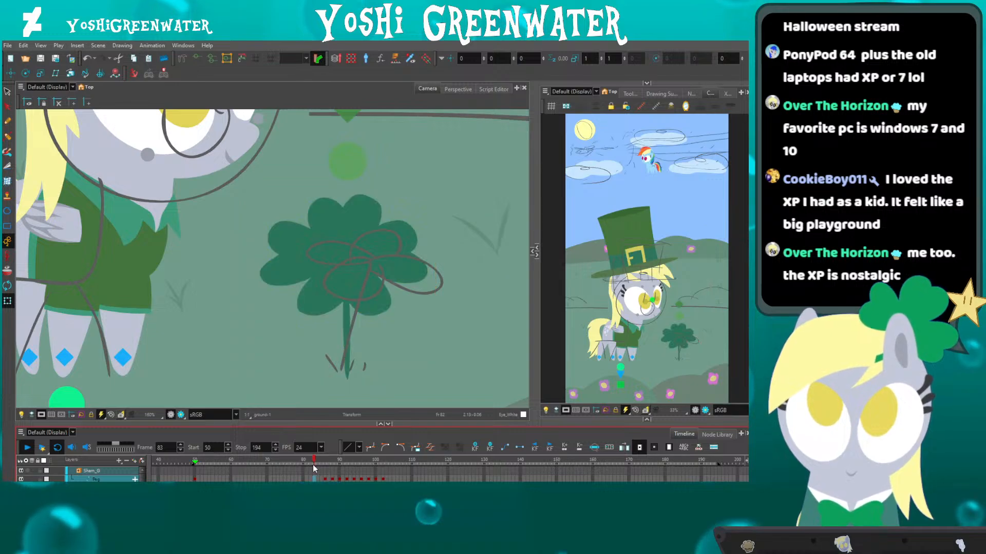
key(shift+Return)
drag(364, 462, 383, 462)
click(306, 464)
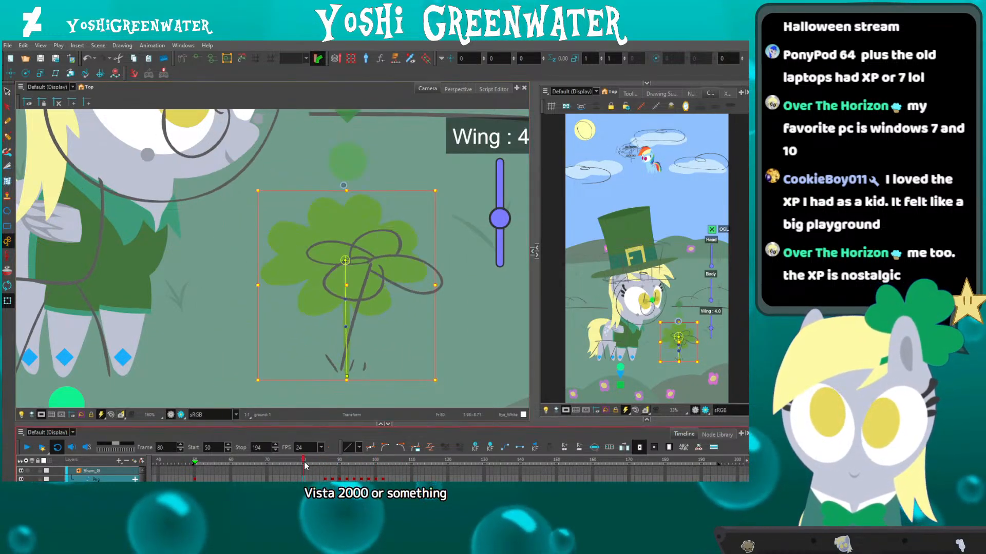
key(shift+Return)
key(shift+Return)
Delete the Peg's keyframes from frame 88 to frame 102 and re-pose the shamrock leaning left at frame 86.
drag(330, 479, 384, 480)
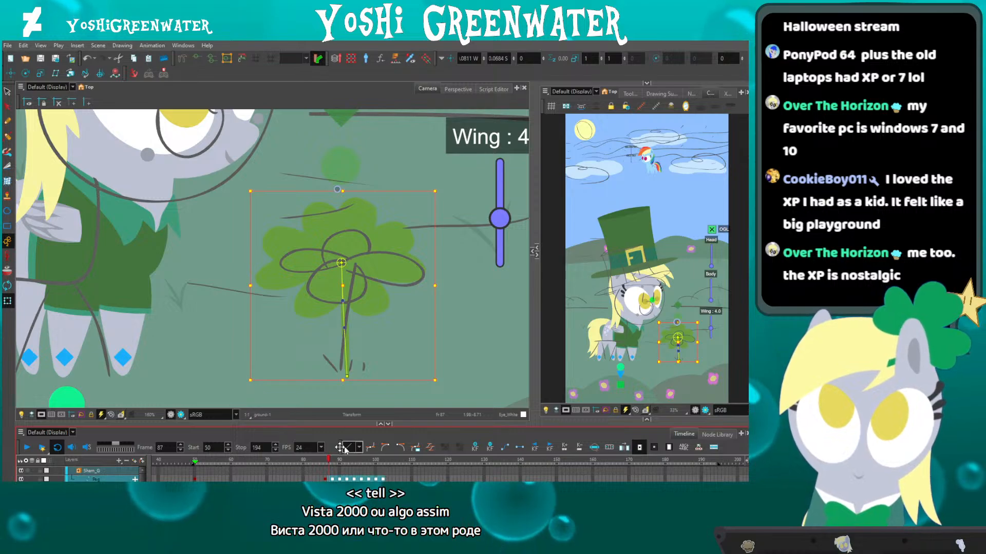
drag(317, 464, 325, 462)
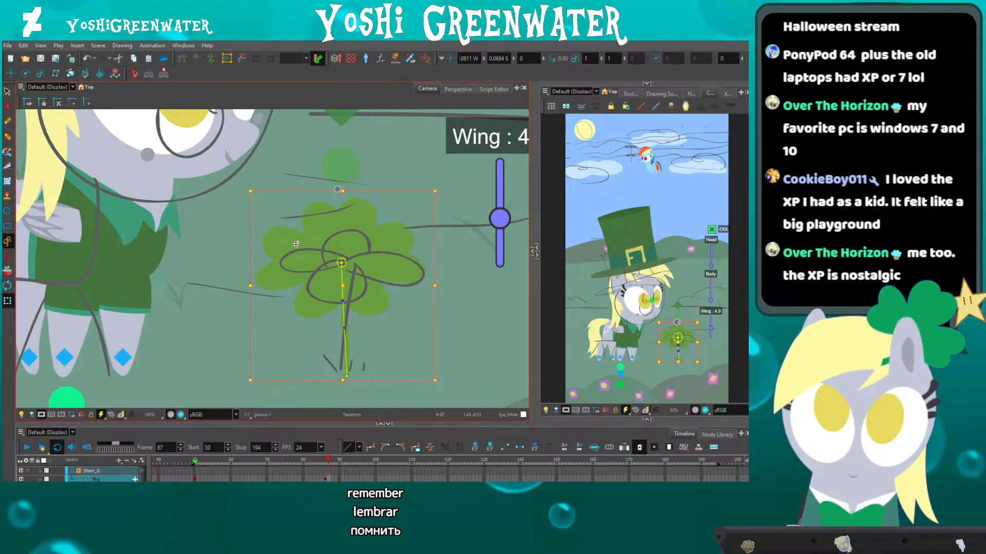
key(.)
key(comma)
key(comma)
drag(291, 242, 266, 256)
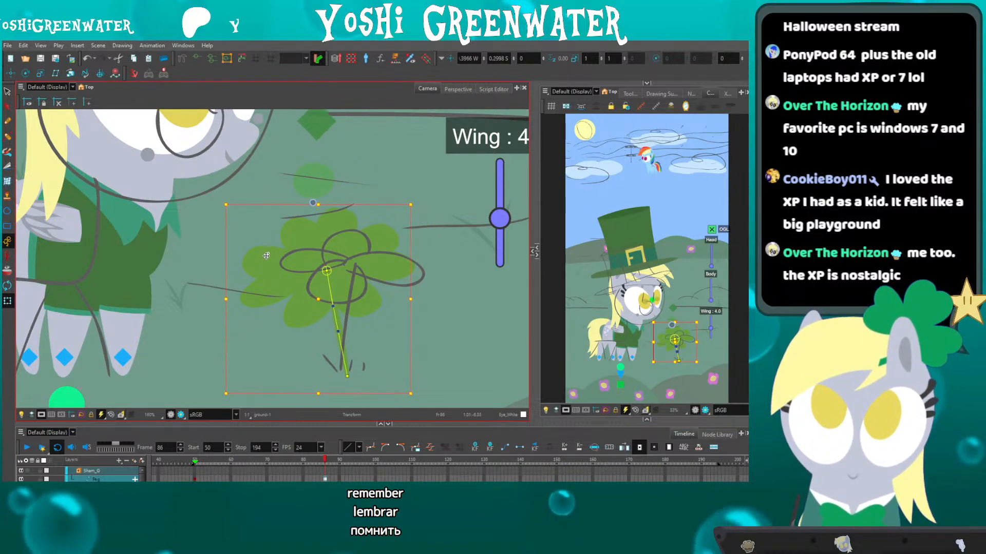
Pose the shamrock bending further left and slightly lower at frames 88 and 90.
key(period)
key(period)
key(period)
key(period)
key(period)
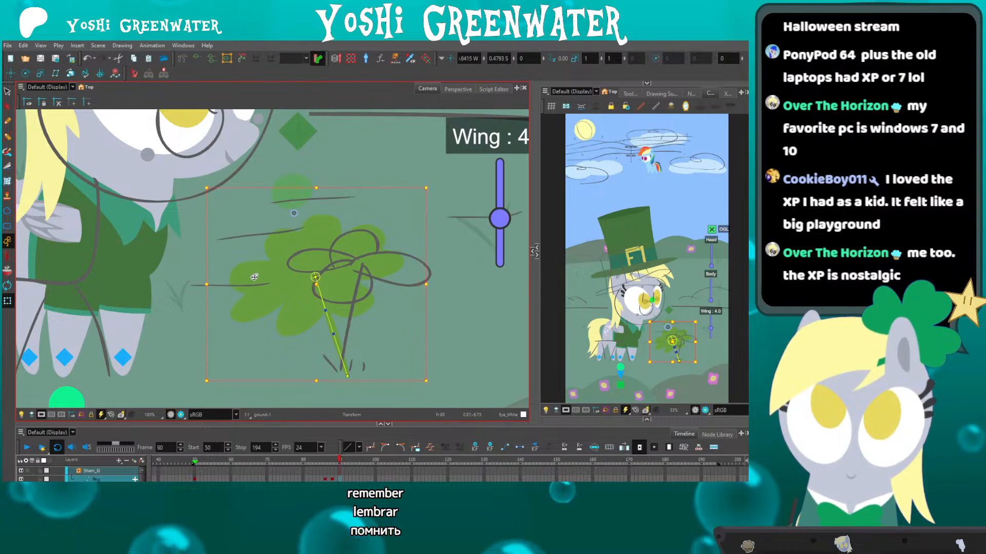
key(period)
mouse_move(316, 264)
mouse_down()
mouse_move(368, 251)
mouse_move(304, 280)
mouse_move(272, 260)
mouse_move(329, 263)
mouse_move(355, 249)
mouse_move(316, 266)
mouse_up()
Keyframe the shamrock's remaining sway about every two frames up to frame 113, ending nearly upright and slightly squashed.
key(period)
key(period)
key(period)
key(period)
key(period)
key(period)
key(period)
key(period)
key(period)
key(period)
key(period)
key(period)
key(period)
key(period)
key(period)
key(period)
key(period)
key(period)
key(period)
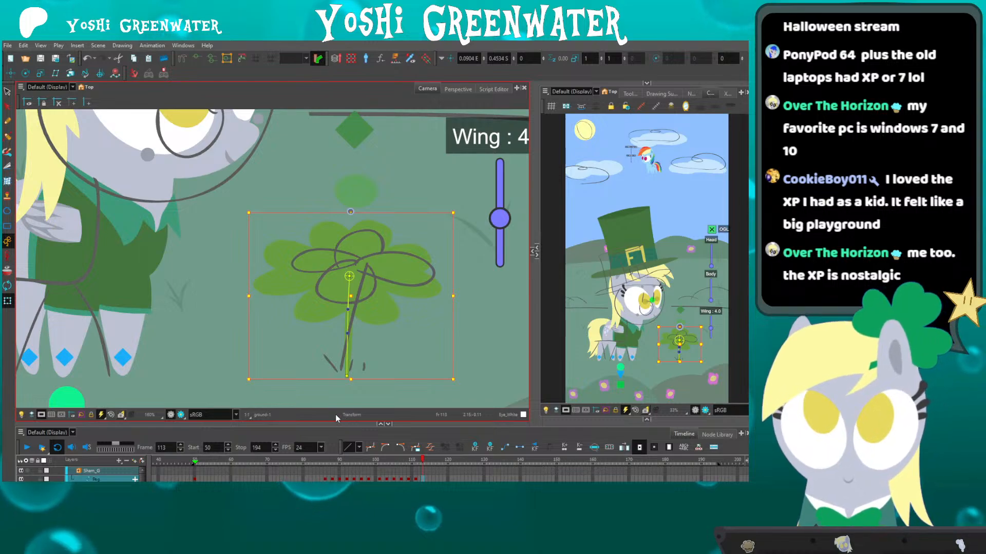
Play back the reworked sway from about frame 81 and scrub to frame 111 to examine its ending.
click(306, 464)
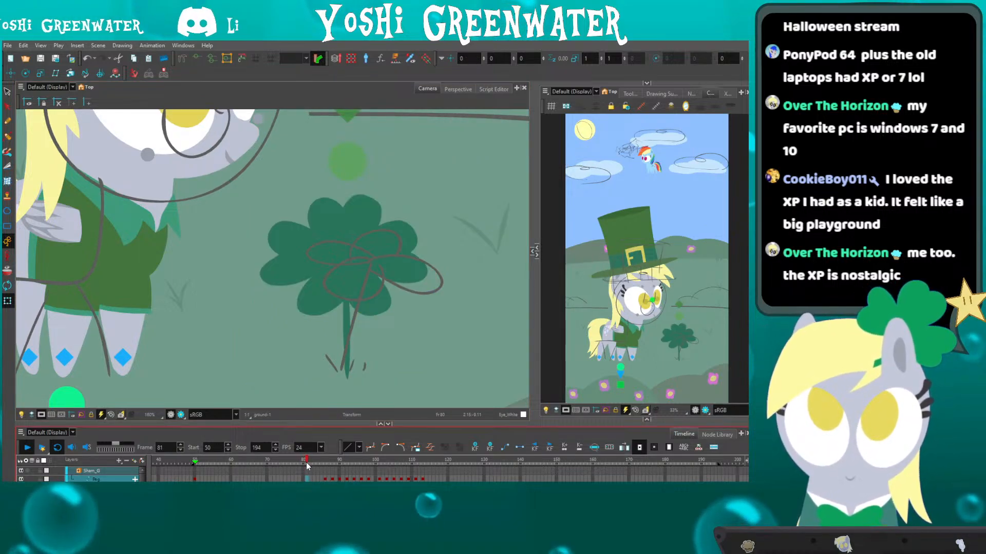
key(Return)
drag(384, 464, 416, 464)
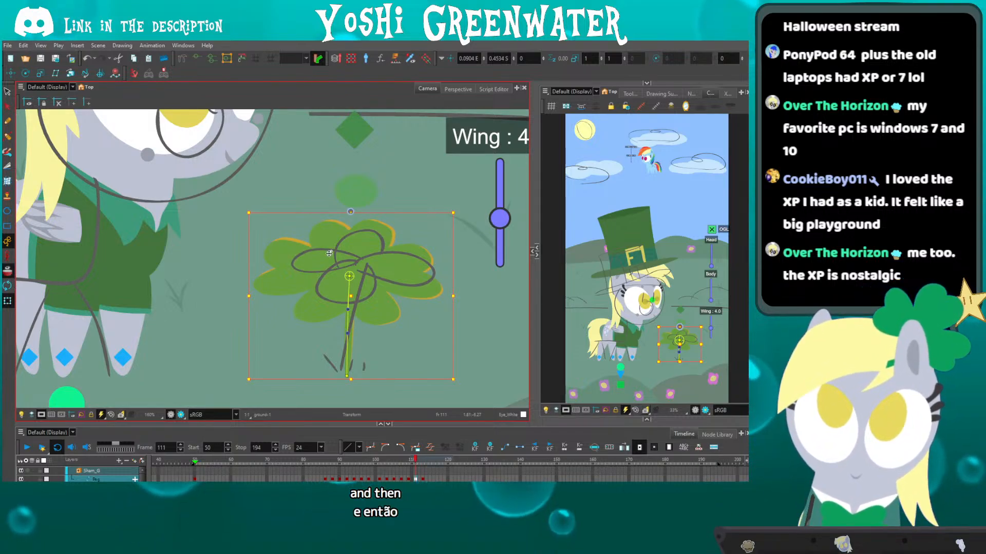
Open the onion skin settings and turn on onion skinning to compare neighbouring shamrock poses.
click(646, 419)
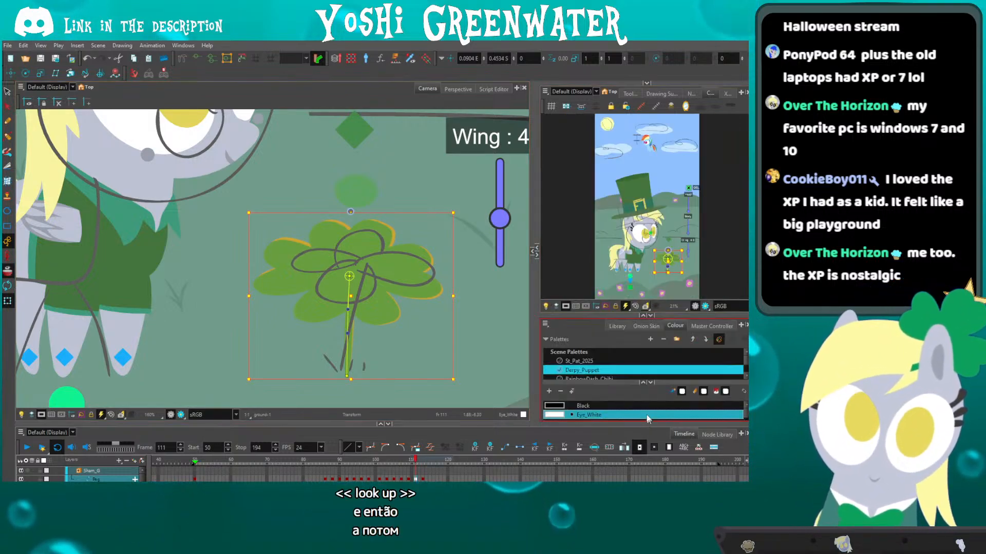
click(645, 326)
click(674, 342)
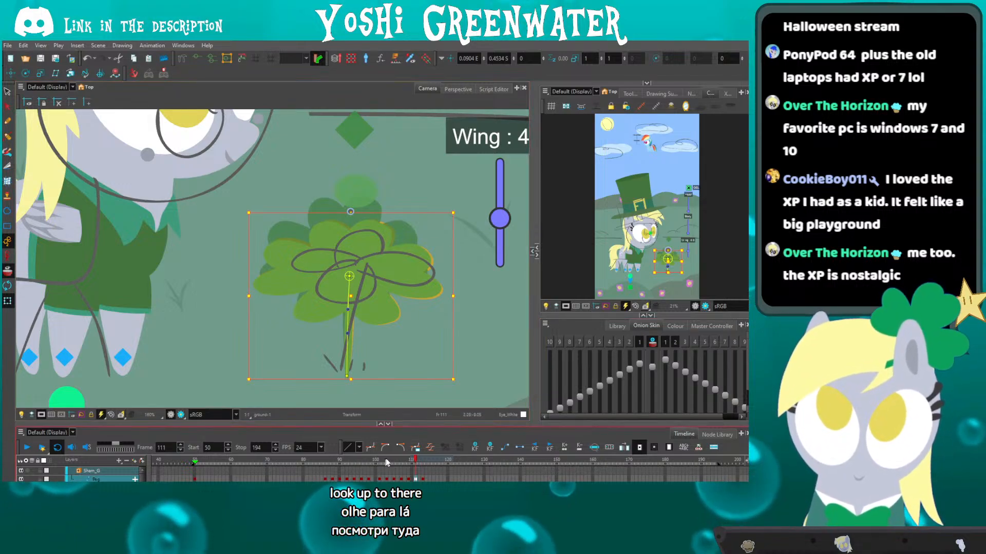
Re-pose the shamrock progressively taller at frames 109 and 111, letting it settle upright at frame 113.
click(401, 460)
click(409, 461)
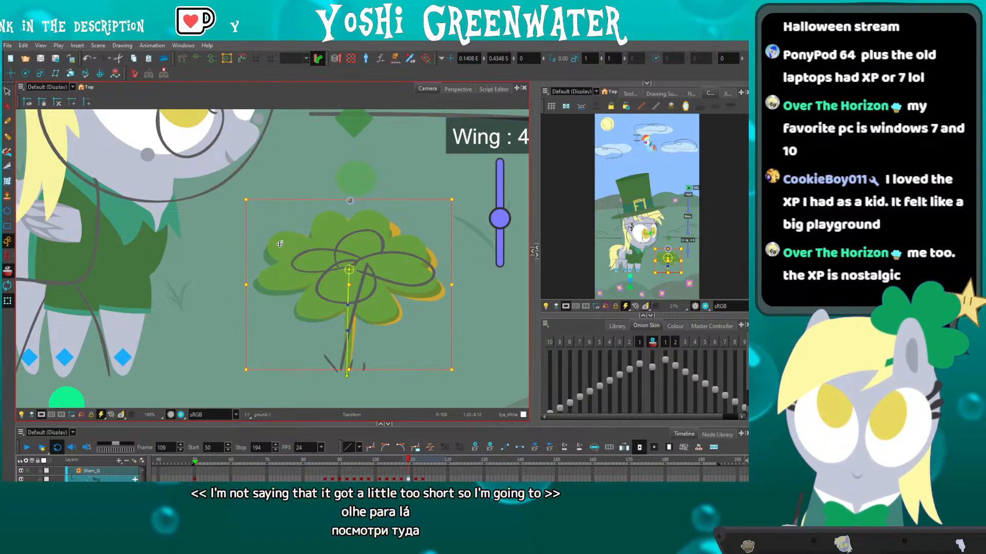
key(period)
key(period)
drag(280, 251, 276, 232)
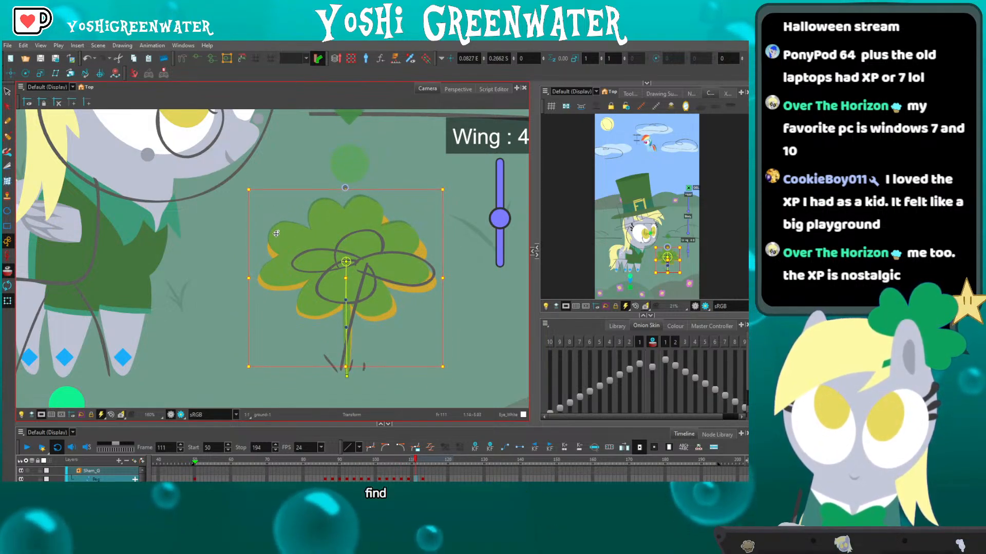
key(period)
key(period)
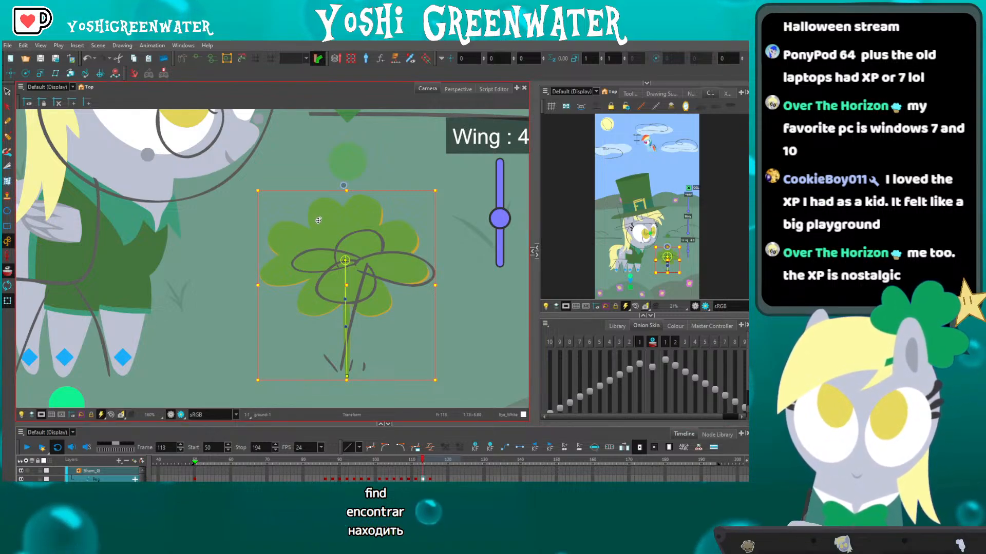
Play back the shamrock's sway from about frame 80 twice to examine how it bounces back into position.
click(300, 463)
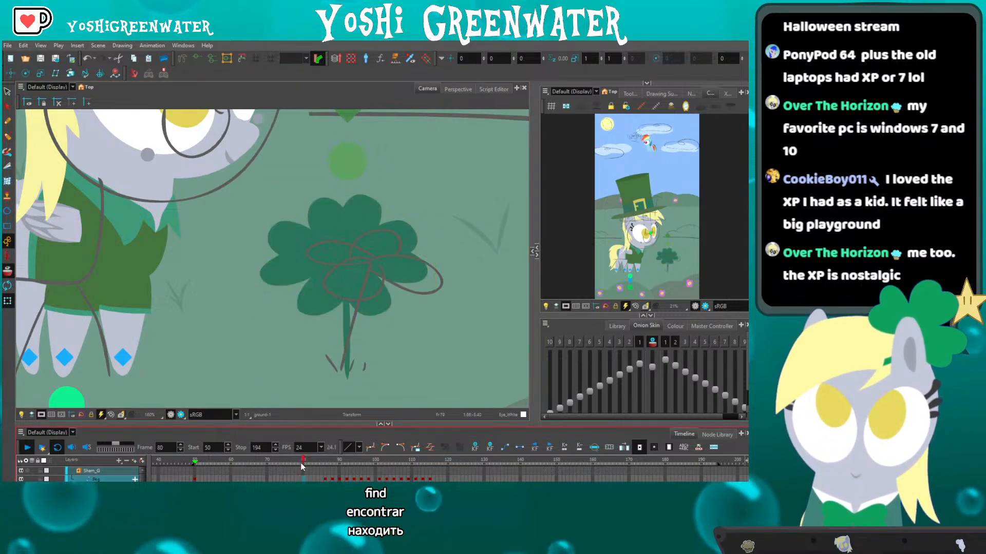
key(Return)
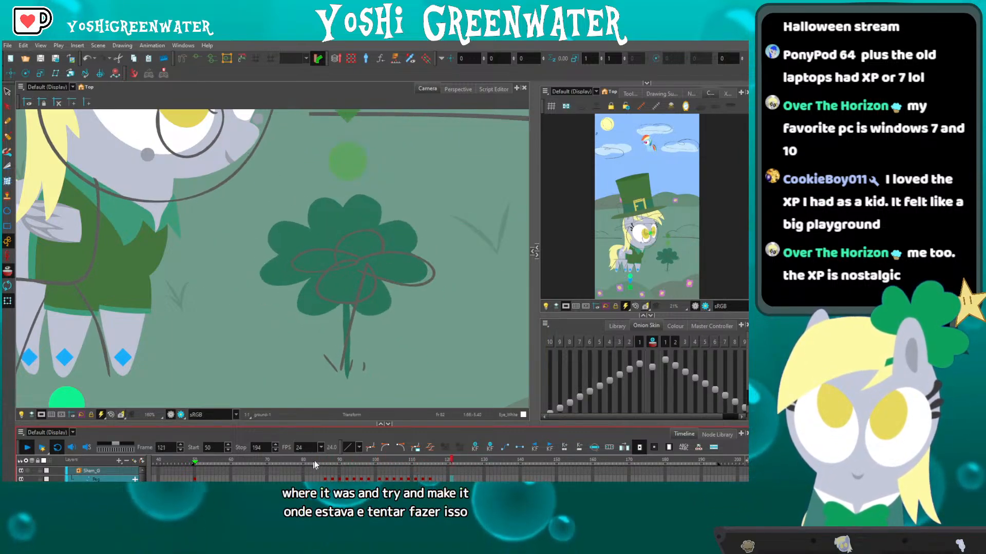
key(Return)
drag(394, 456, 289, 463)
key(Return)
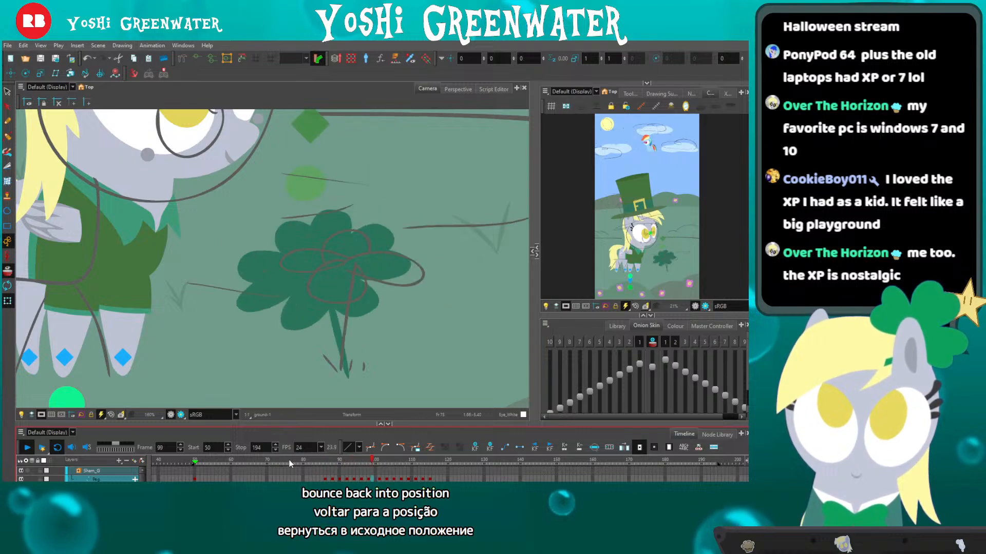
key(Return)
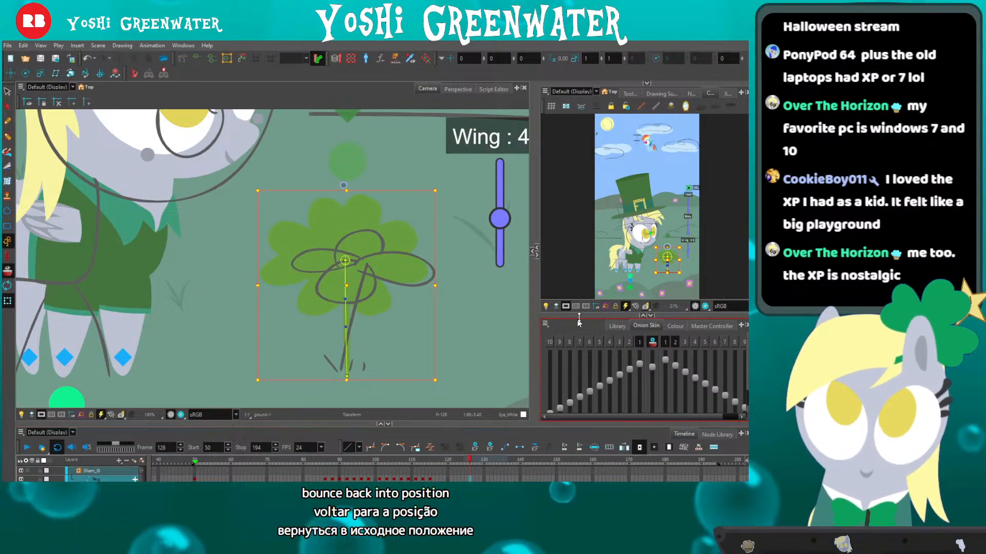
Show the scene's node network beside the full camera view and disable SB_Comp to hide the storyboard sketches.
click(651, 316)
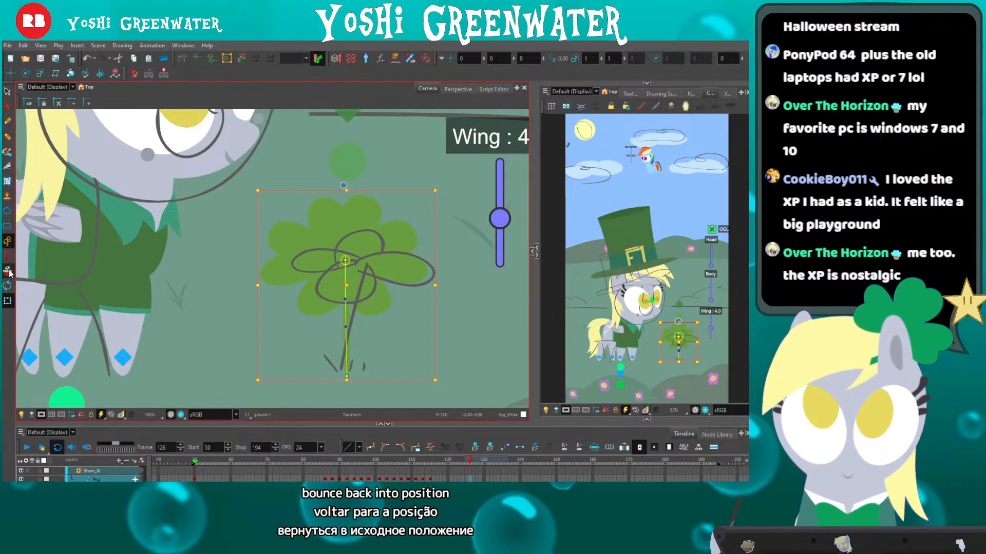
key(shift+m)
click(691, 94)
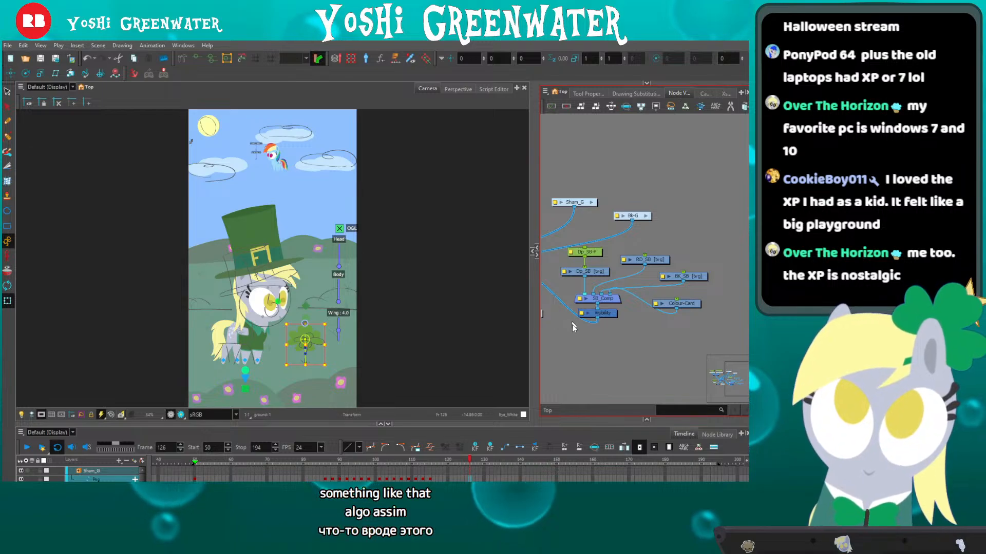
click(590, 302)
key(d)
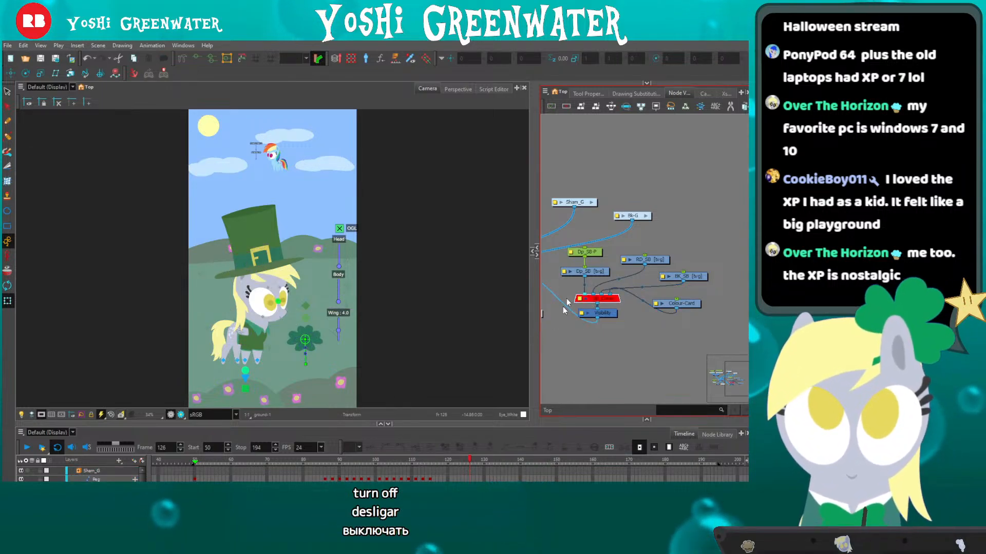
Re-enable SB_Comp, inspect the Visibility node's layer properties, and disable SB_Comp again.
drag(592, 322, 592, 319)
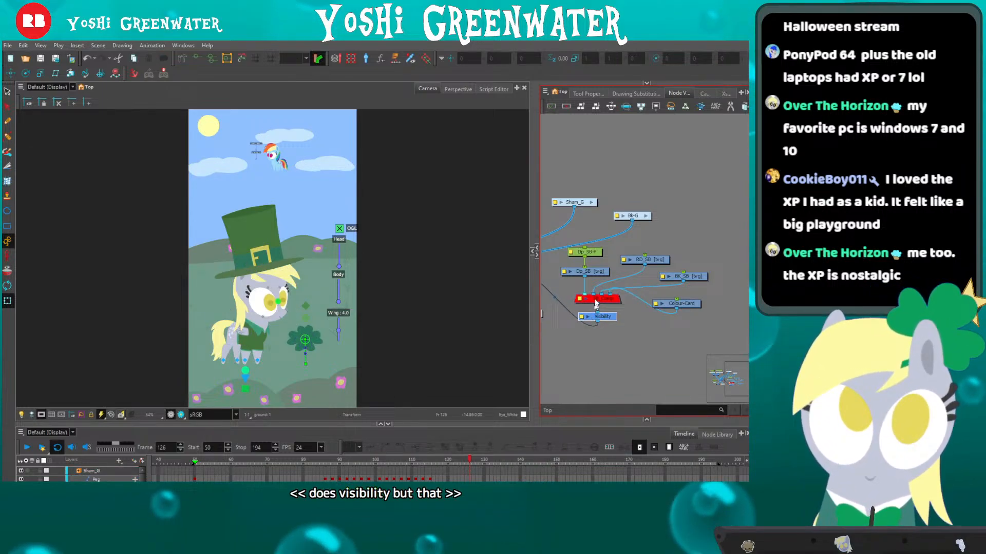
click(587, 349)
click(577, 299)
key(d)
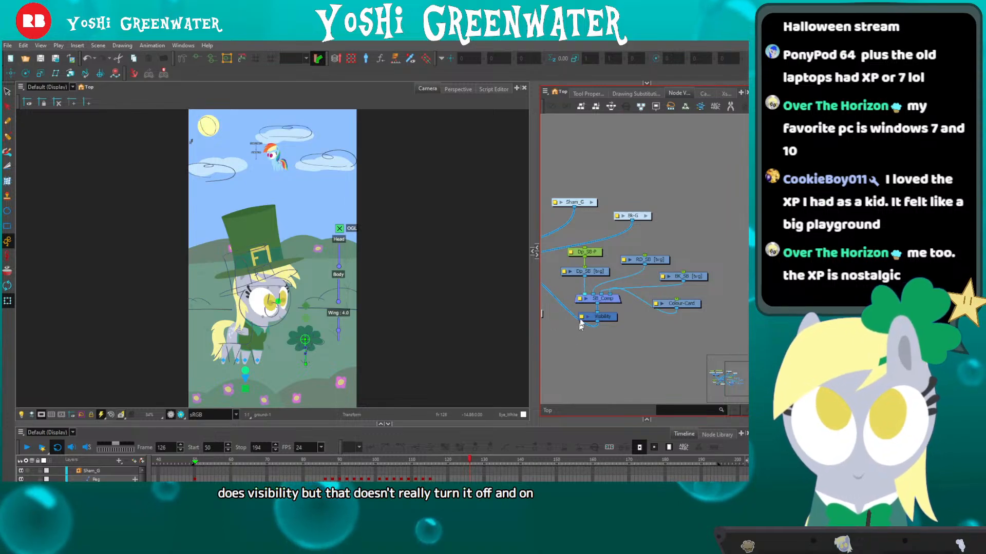
double_click(580, 316)
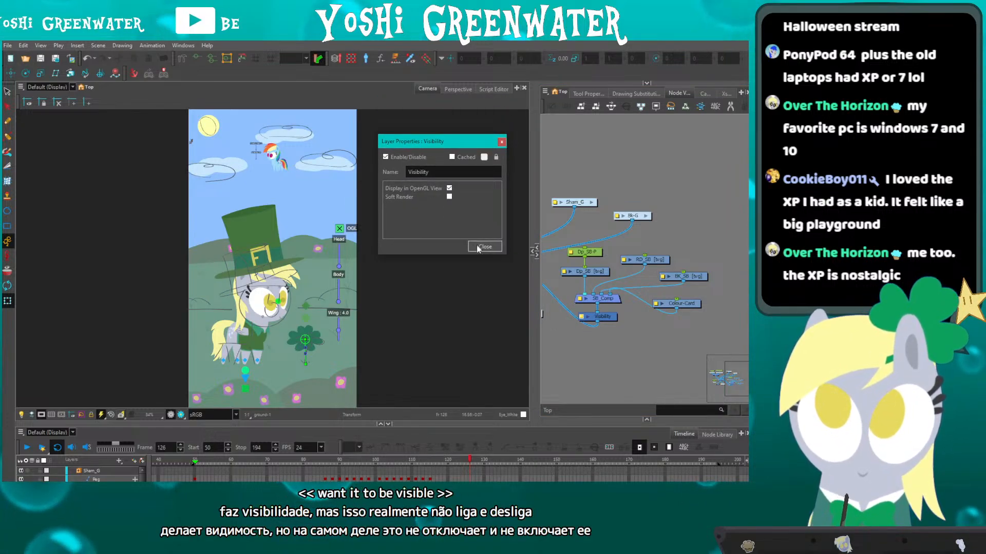
click(485, 208)
double_click(587, 318)
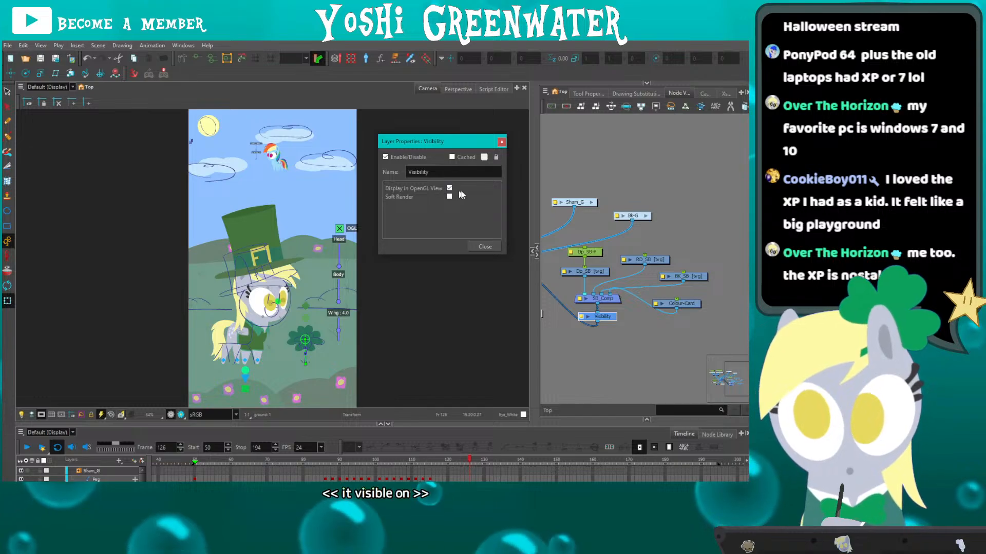
click(484, 246)
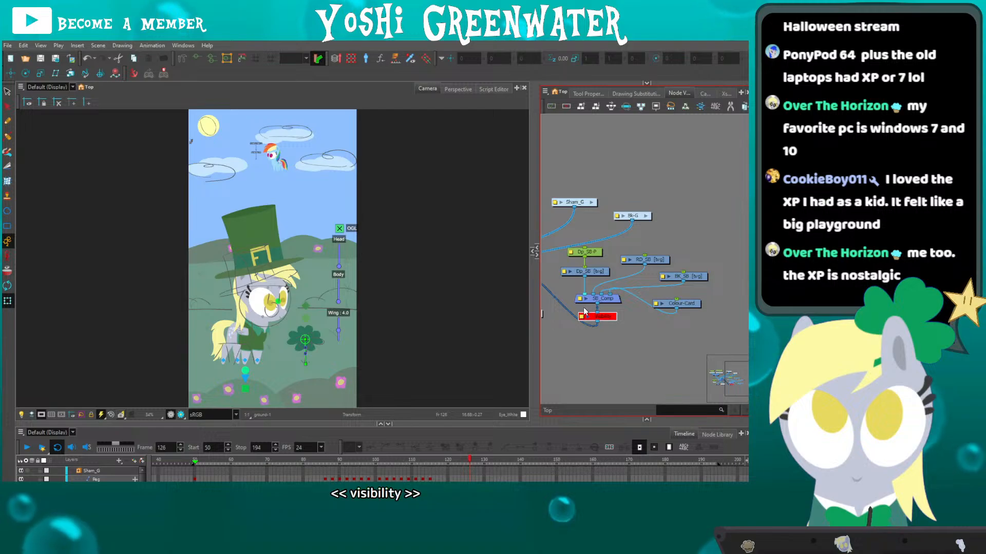
key(d)
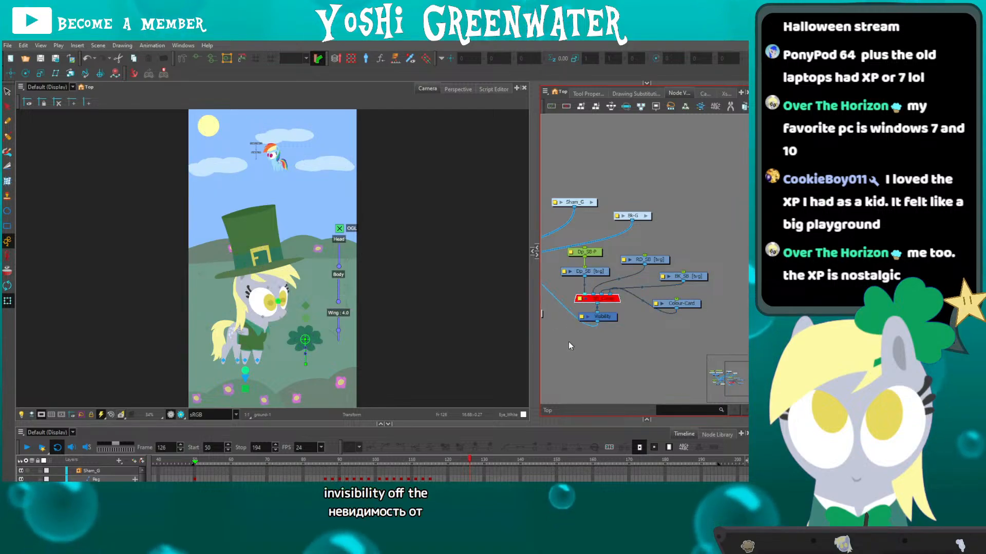
click(574, 343)
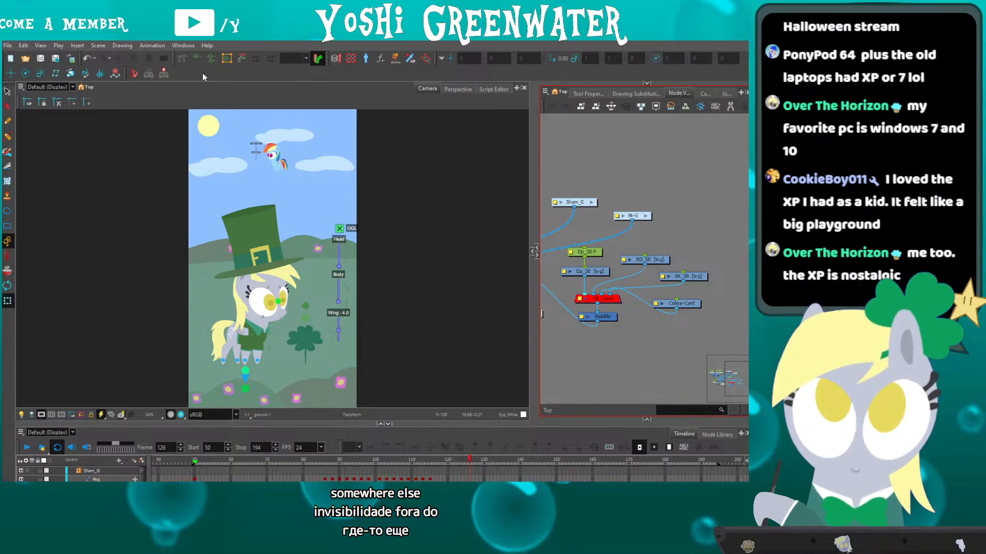
Play back the scene around the pony and shamrock from frame 50 to review the sway without the sketches.
click(293, 376)
scroll(293, 377, up, 3)
click(194, 461)
drag(240, 361, 278, 349)
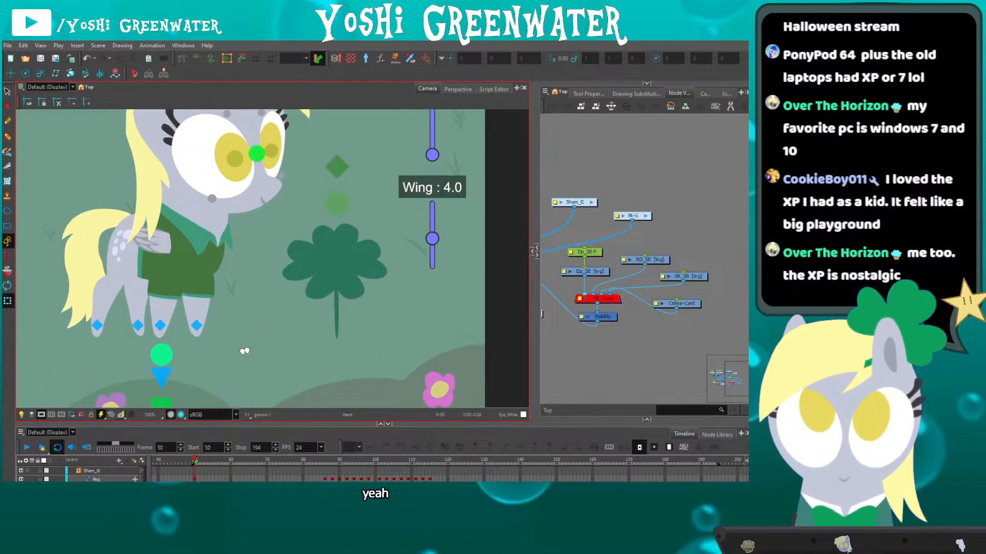
key(Return)
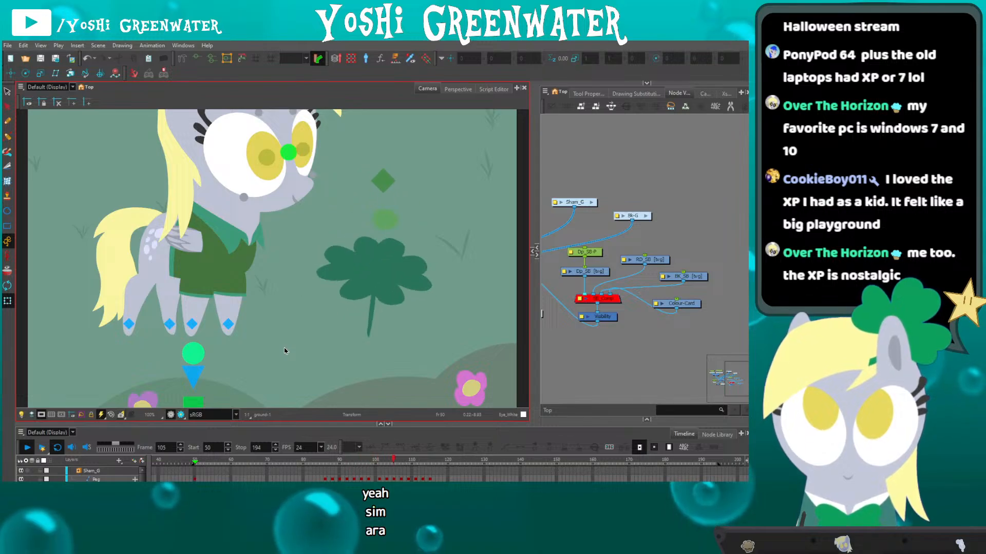
key(Return)
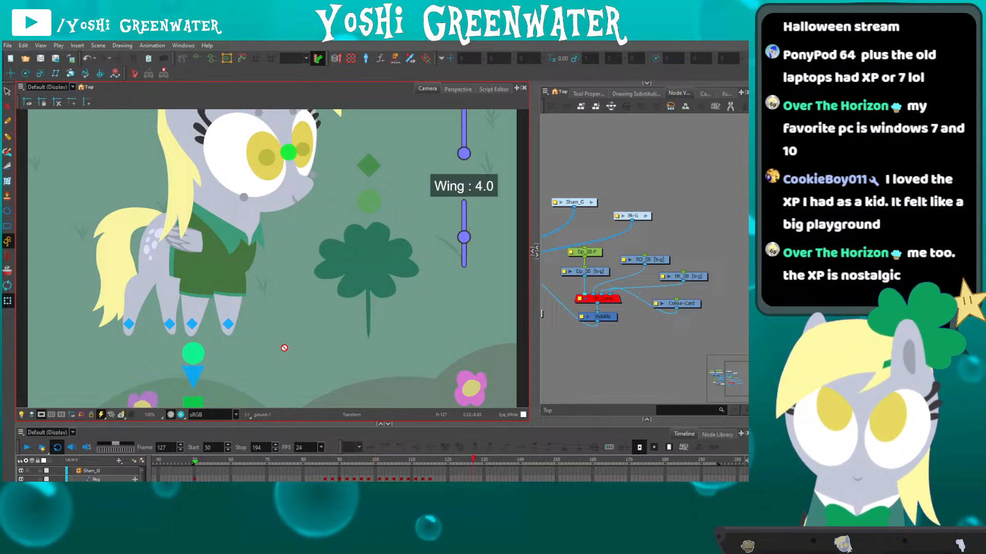
Find the shamrock's nodes inside Sham_G and keyframe a leaf-head pose on Peg_1 at frame 86.
click(325, 461)
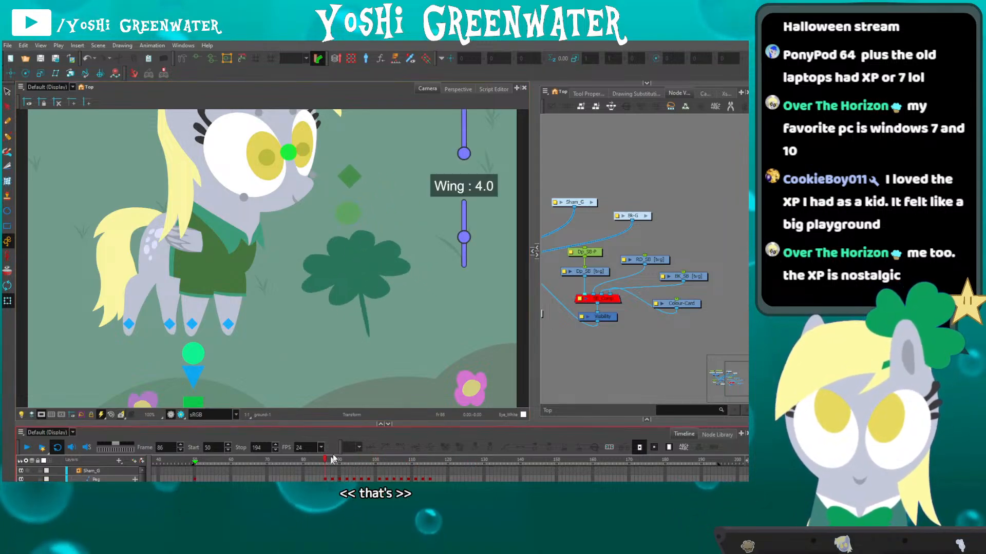
click(354, 264)
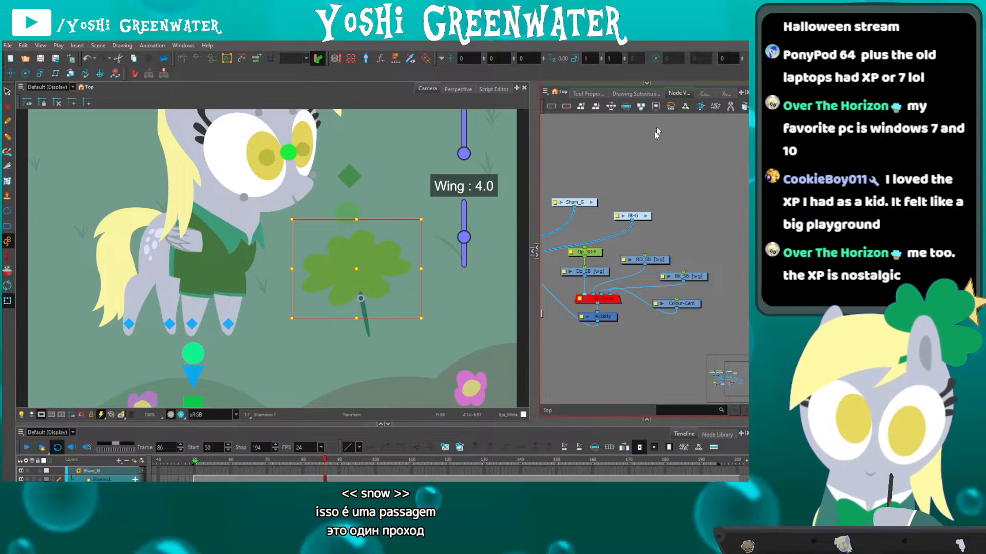
key(o)
drag(571, 190, 517, 231)
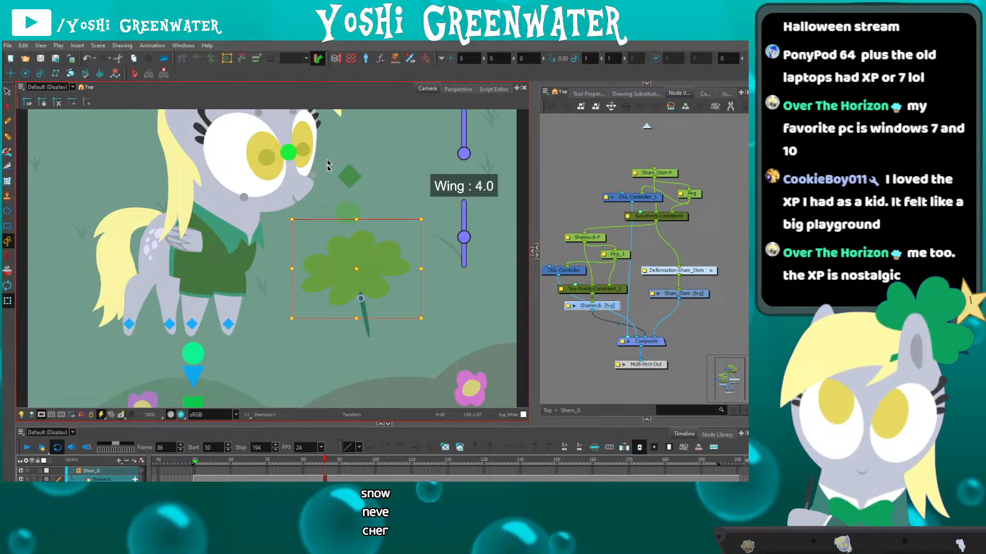
click(350, 214)
scroll(331, 252, up, 1)
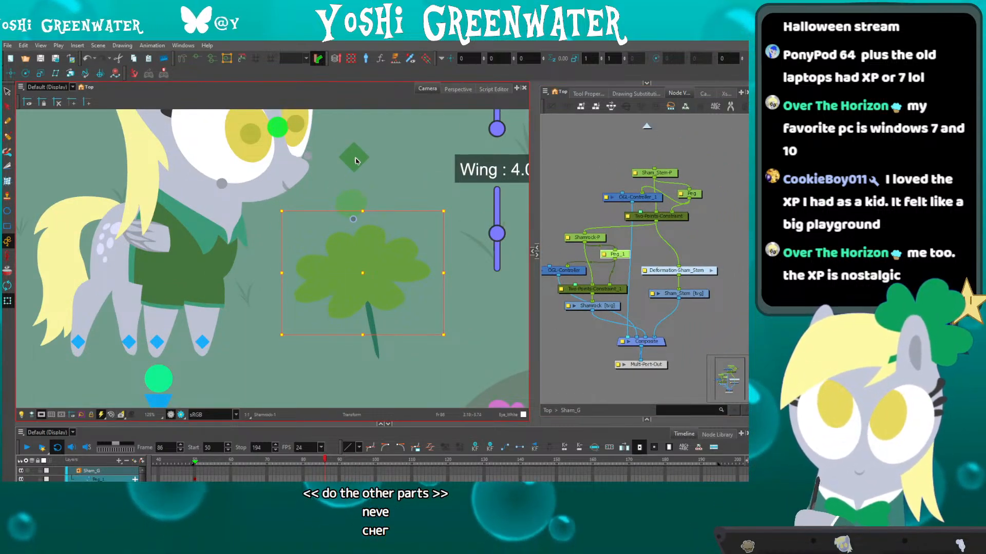
drag(327, 272, 323, 256)
scroll(333, 449, up, 1)
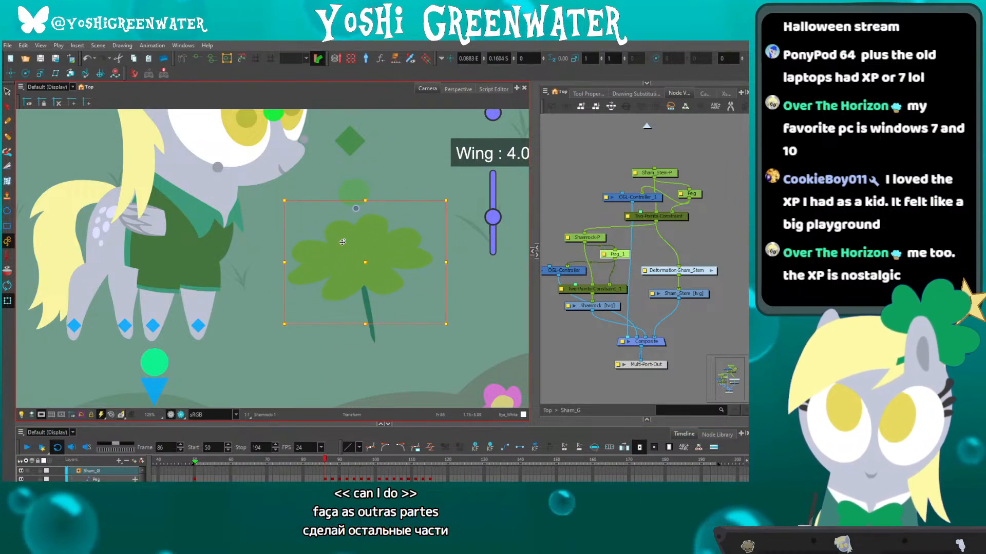
drag(317, 424, 317, 409)
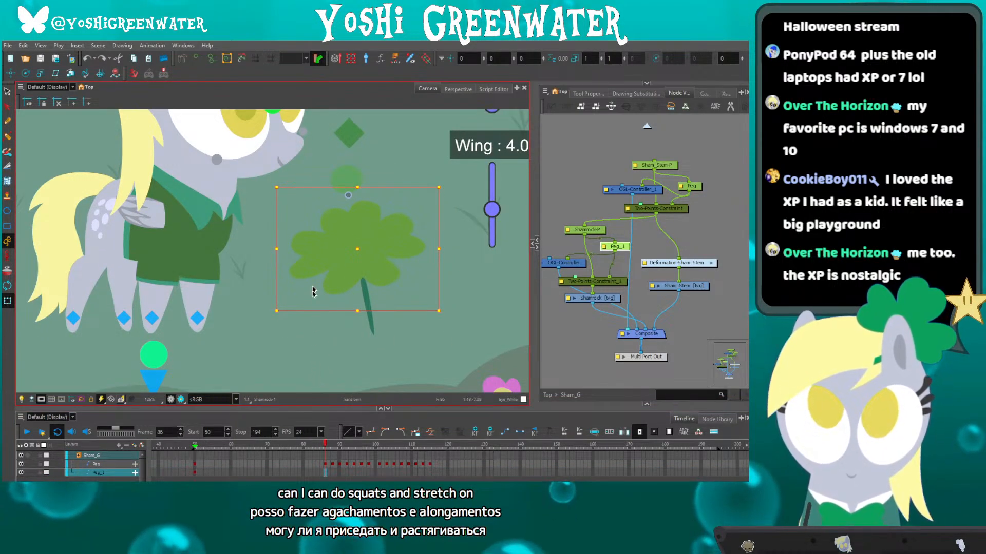
scroll(312, 291, up, 1)
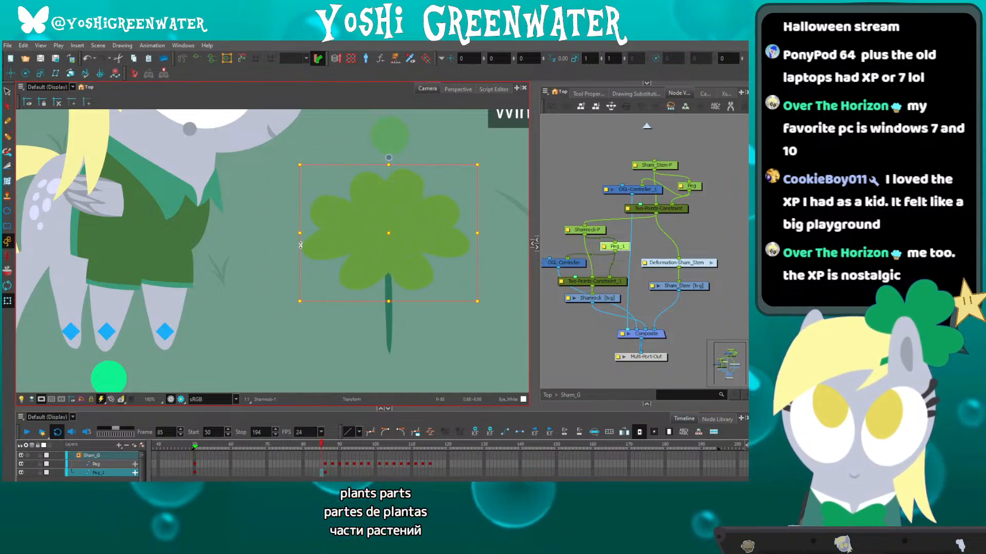
Keyframe the shamrock's leaf head on Peg_1 every two frames from 88 to 98, tilting and squashing it with the sway.
key(period)
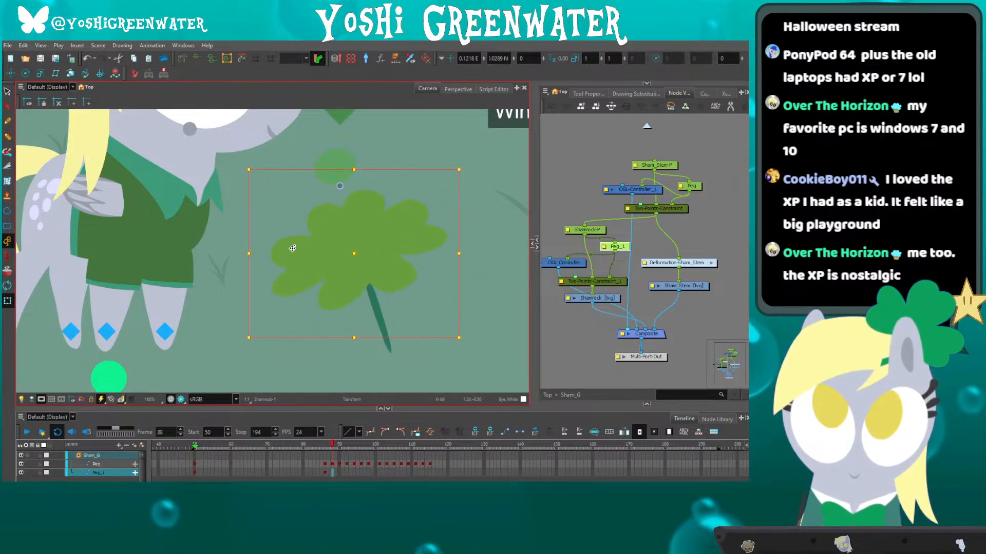
key(period)
key(period)
key(period)
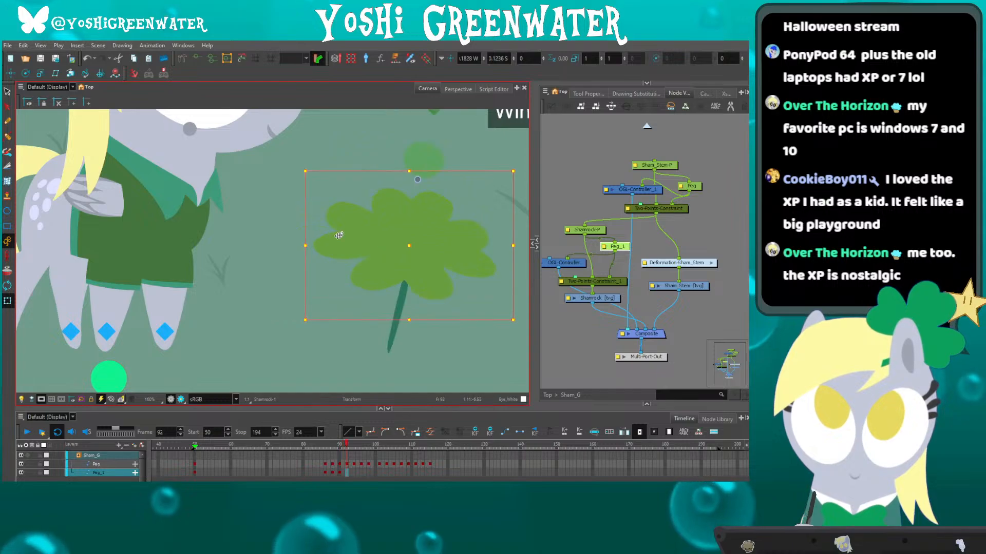
key(period)
key(period)
key(period)
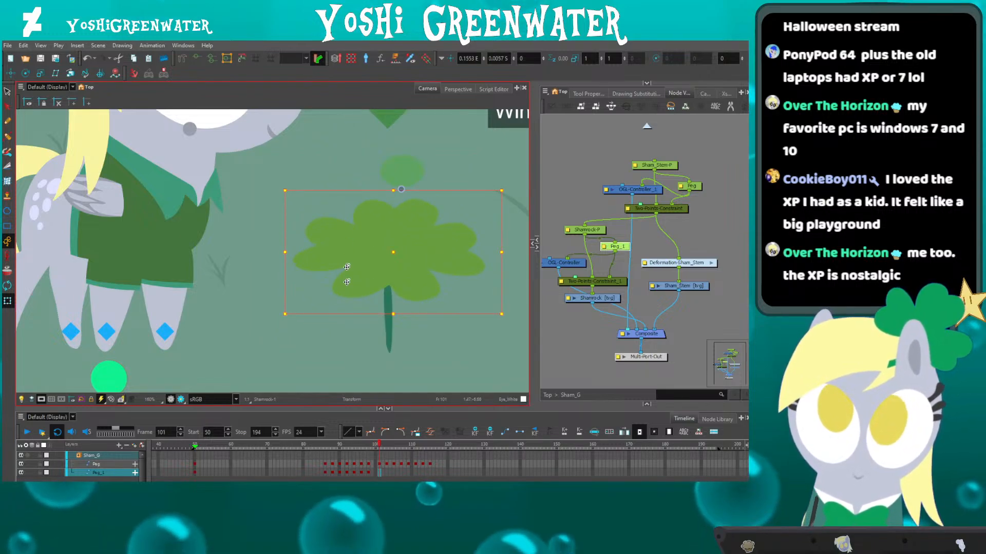
key(period)
Keyframe the leaf head's tilt and squash on Peg_1 at frames 100, 102 and 104, following the sway.
click(372, 447)
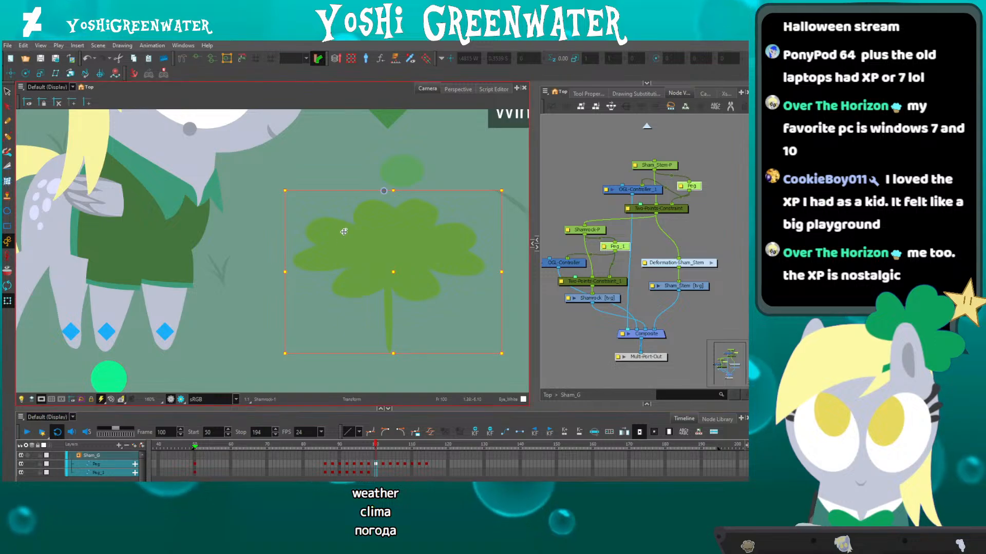
click(376, 473)
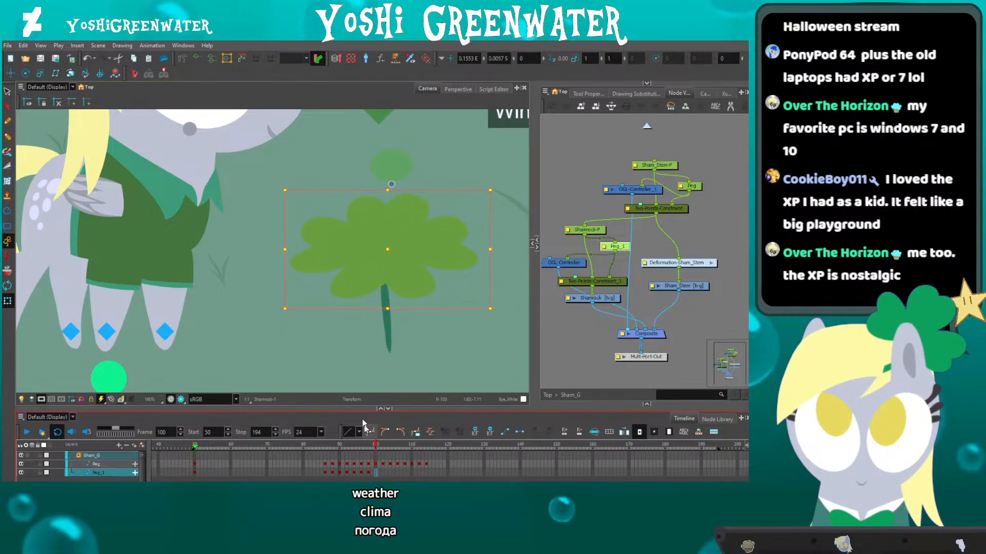
key(period)
key(period)
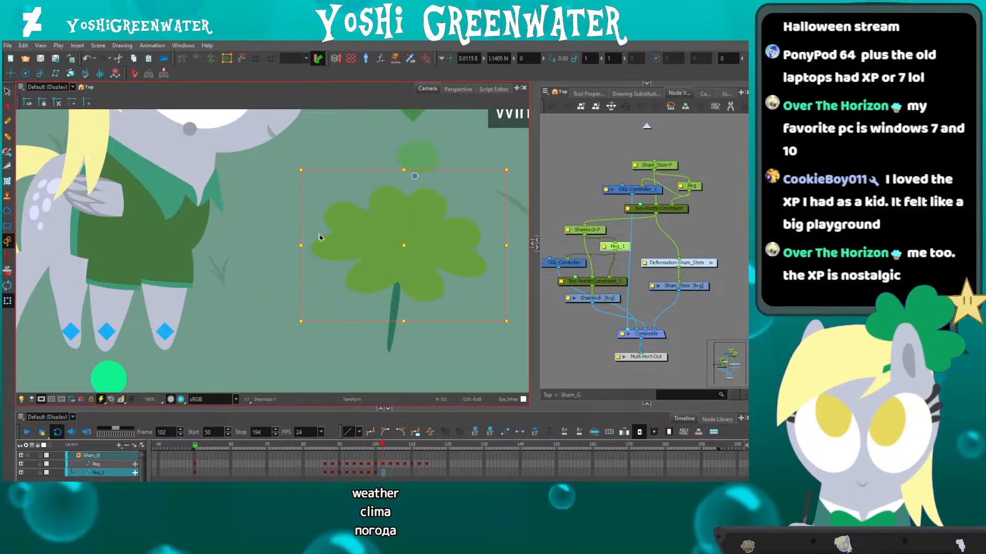
mouse_move(321, 238)
mouse_down()
mouse_move(334, 213)
mouse_move(351, 208)
mouse_up()
key(period)
key(period)
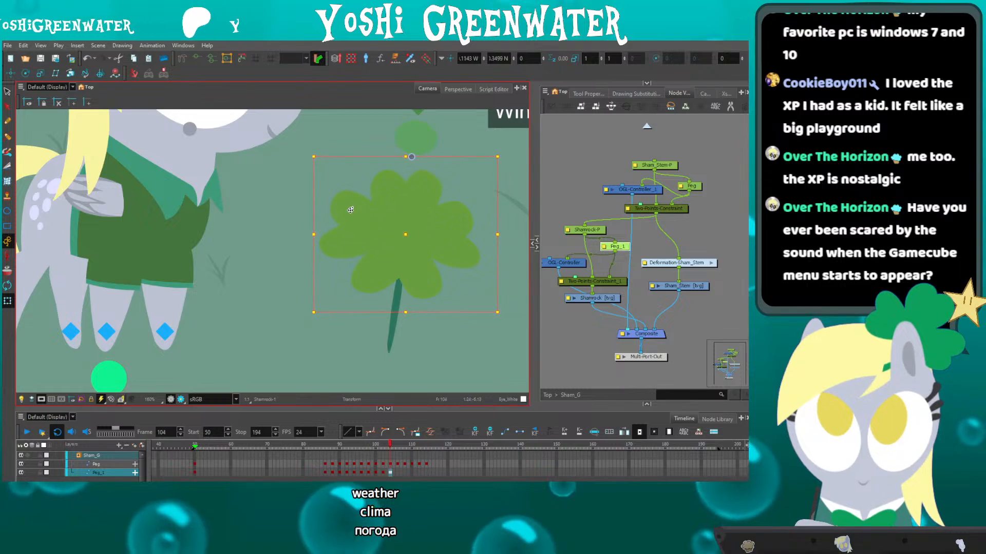
Reselect Peg and Peg_1 and keyframe the leaf head's pose on Peg_1 every two frames from 106 to 112.
key(period)
key(period)
key(comma)
click(347, 215)
key(period)
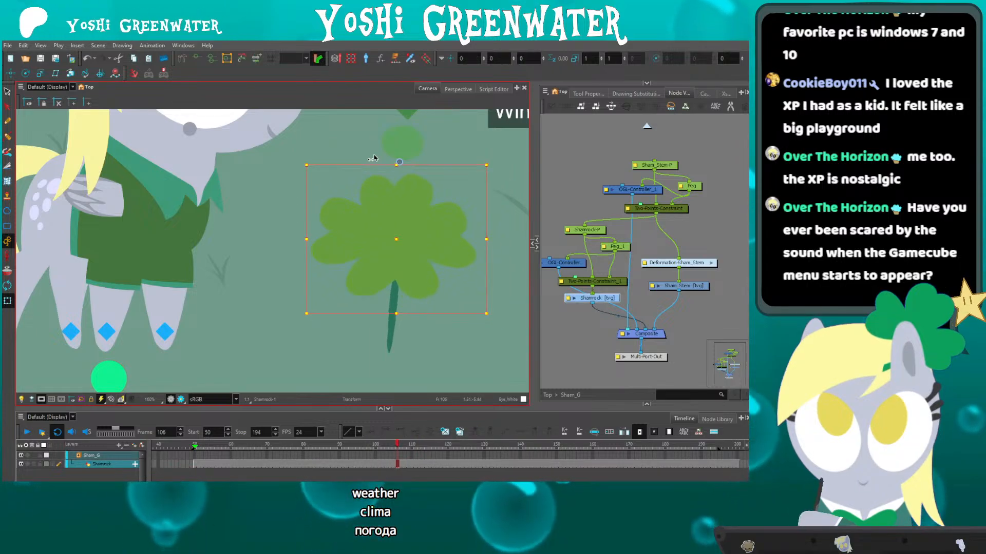
click(383, 150)
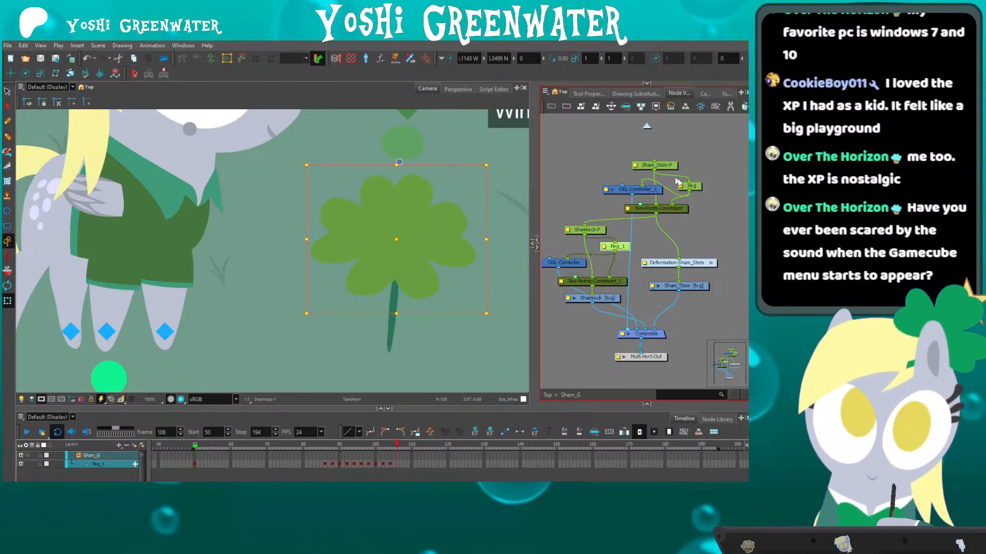
ctrl+click(610, 248)
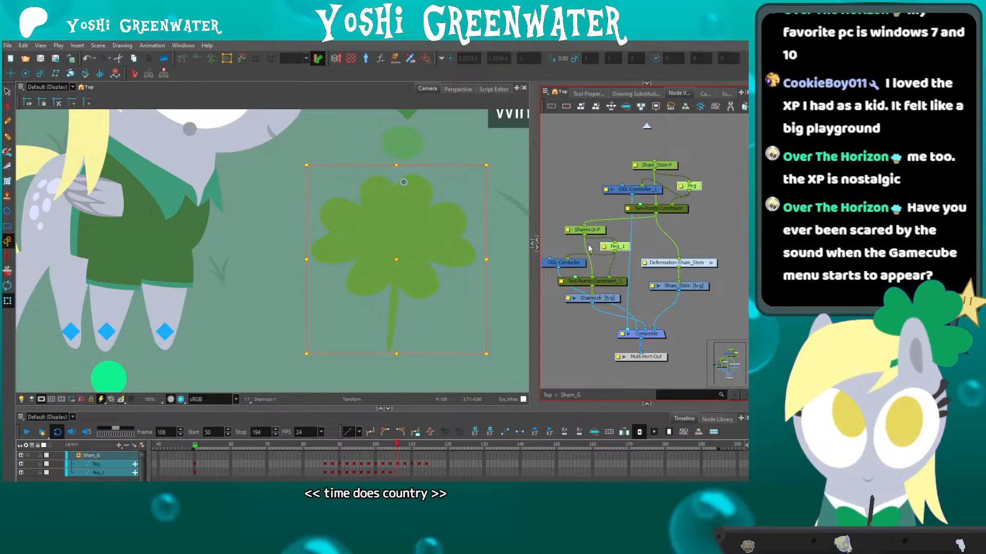
click(394, 473)
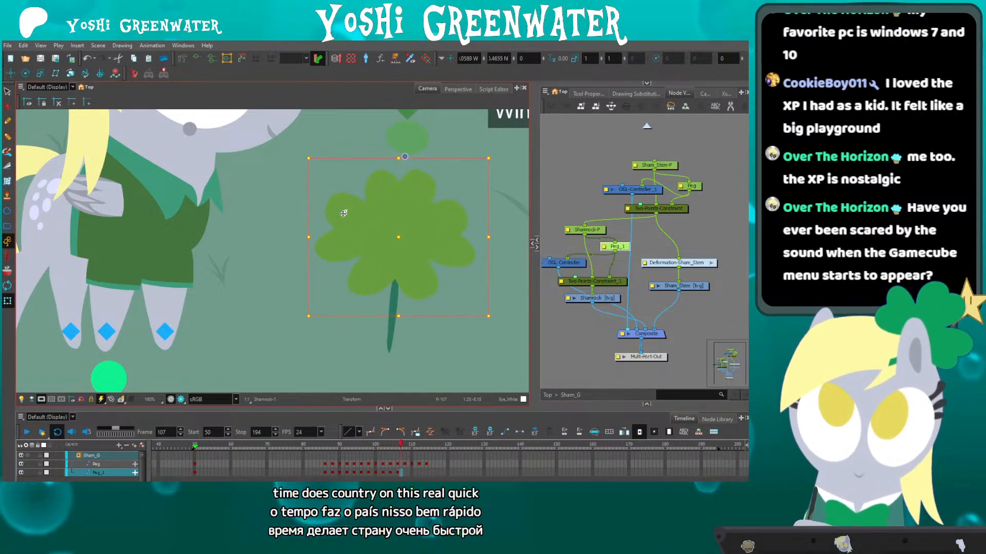
key(period)
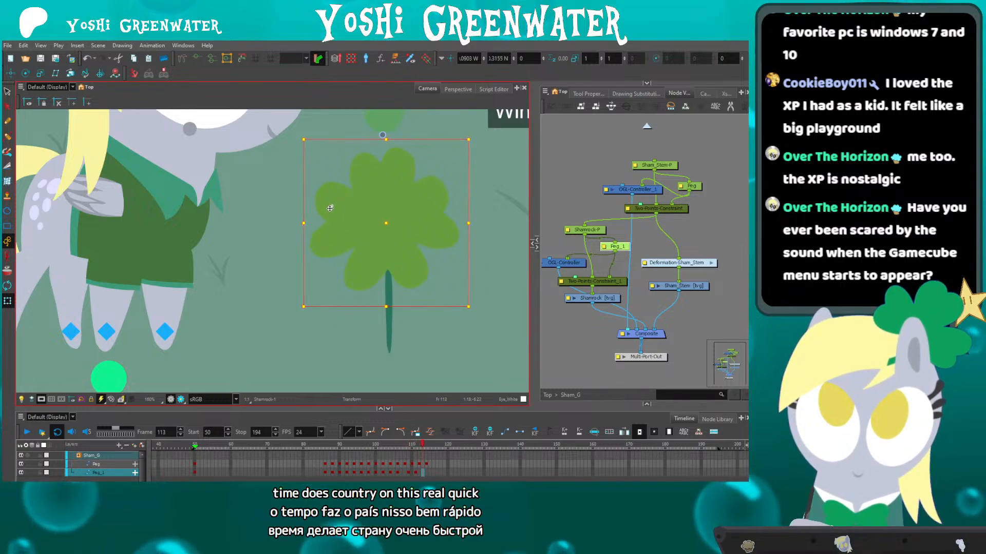
click(406, 447)
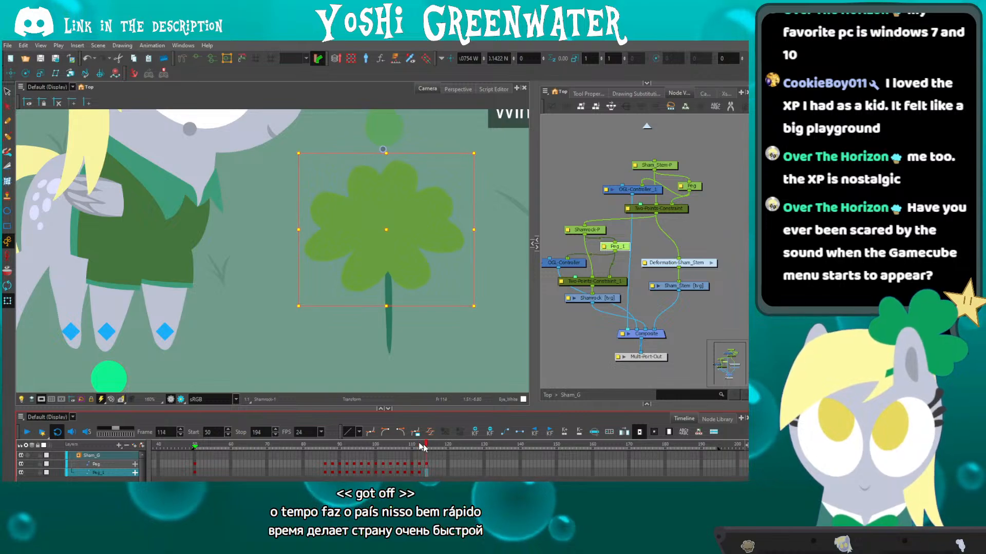
Copy the leaf head's rest pose from before the sway to frame 114 on Peg_1 and play the motion back.
drag(310, 473, 425, 473)
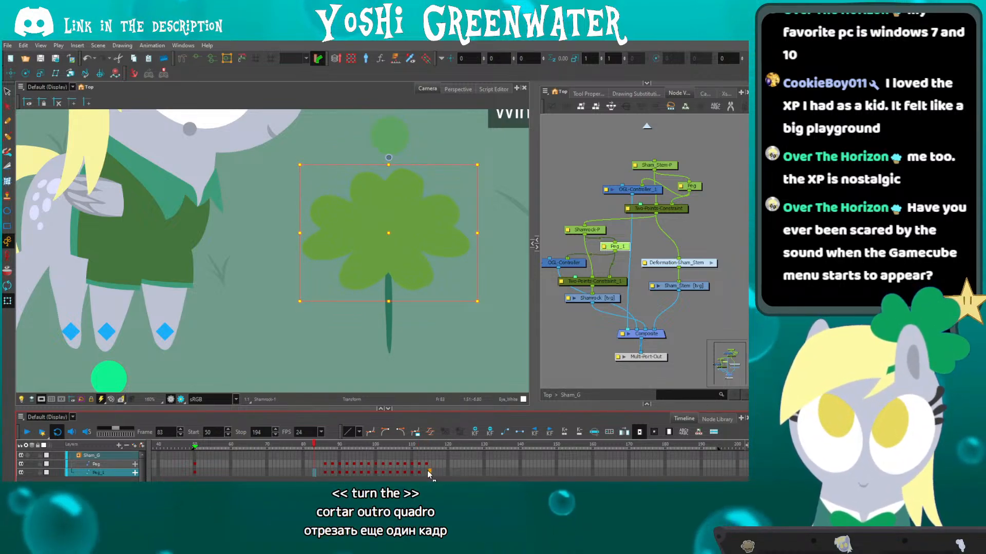
drag(427, 470, 426, 469)
click(307, 445)
key(shift+Return)
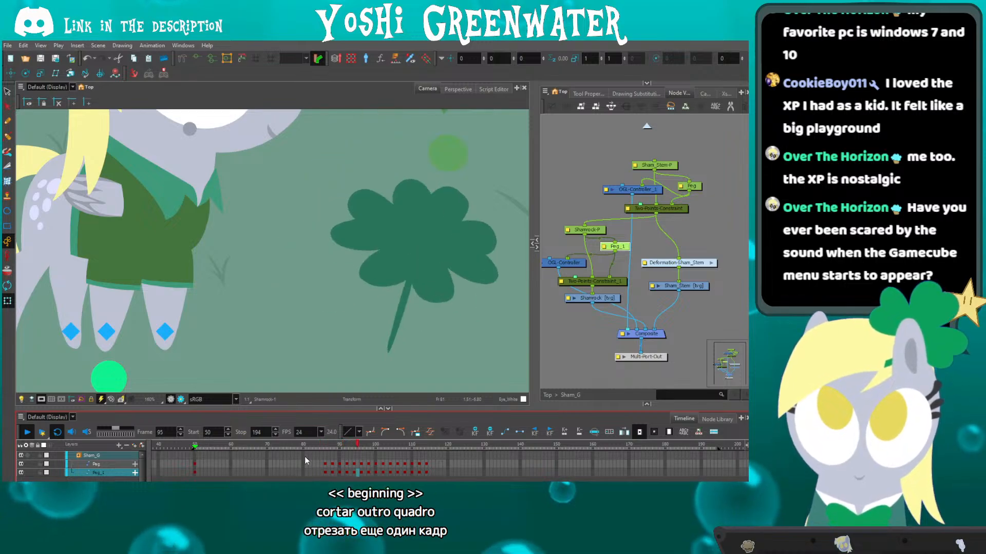
Turn on onion skin and soften the leaf head's settling poses on Peg_1 at frames 110 and 112.
click(418, 446)
click(7, 270)
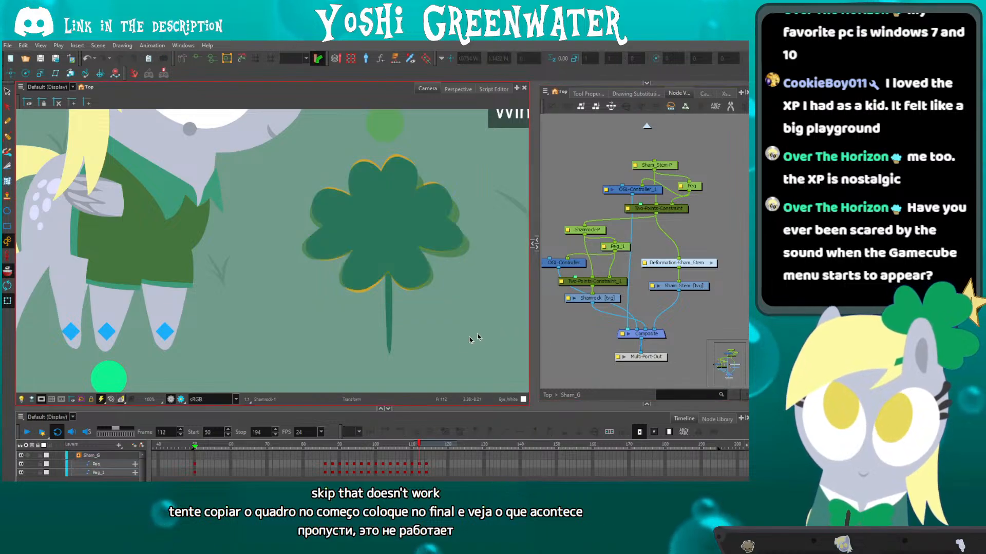
click(424, 472)
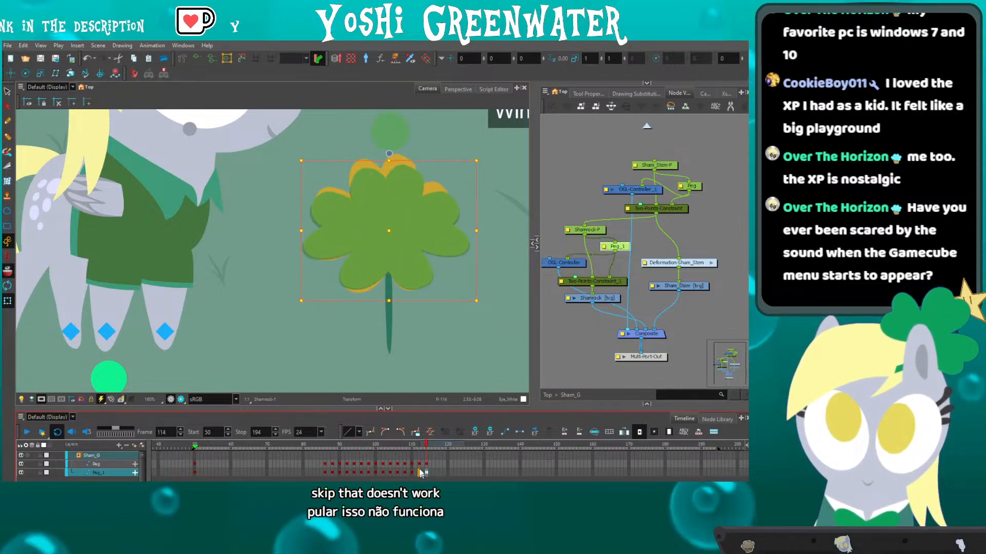
click(411, 447)
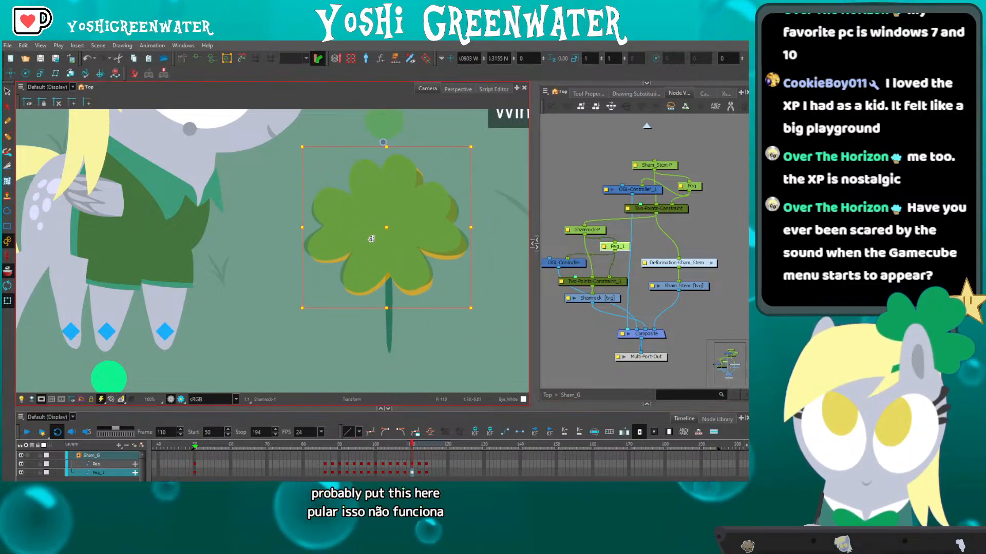
drag(358, 205, 361, 209)
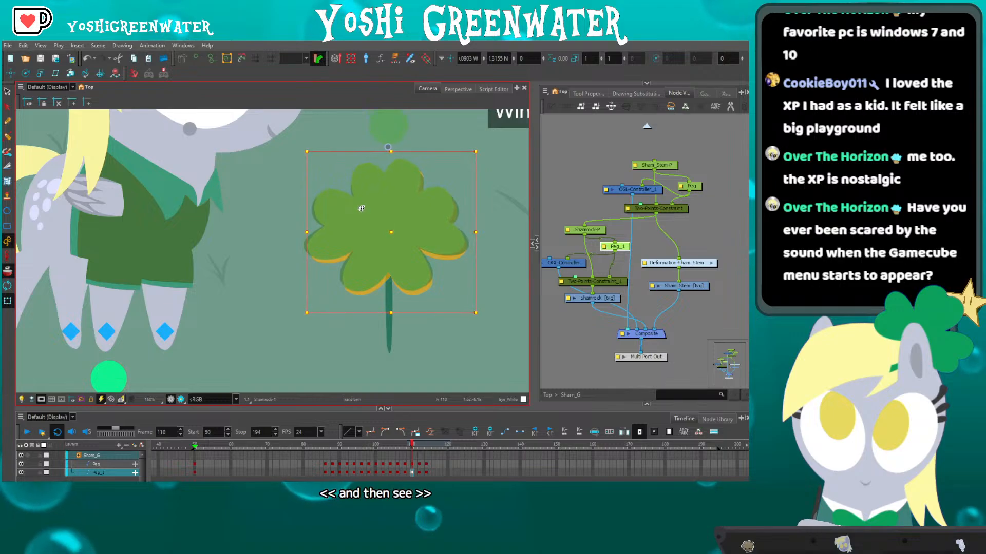
key(period)
key(period)
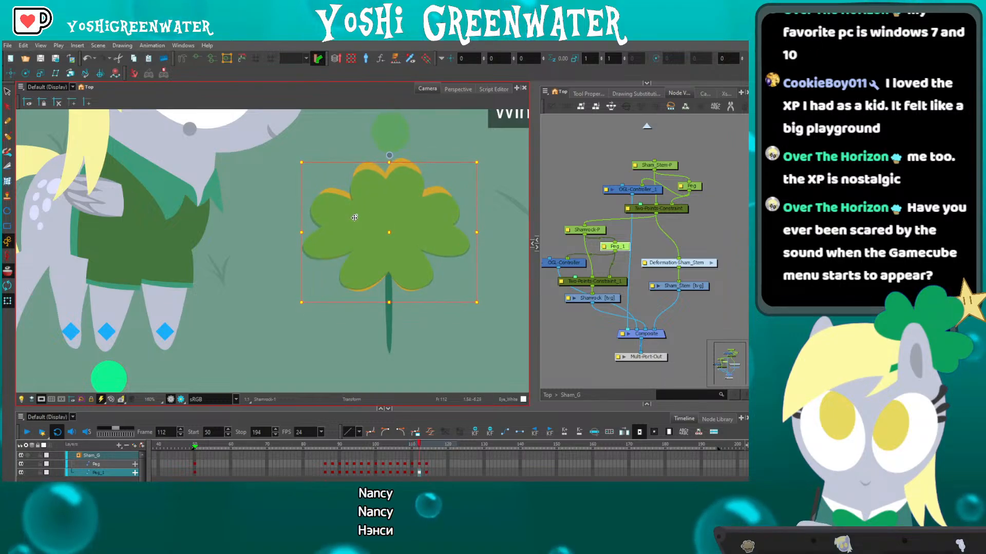
Play back the shamrock's sway from about frame 81 to check how the leaf head settles.
click(366, 446)
key(shift+Return)
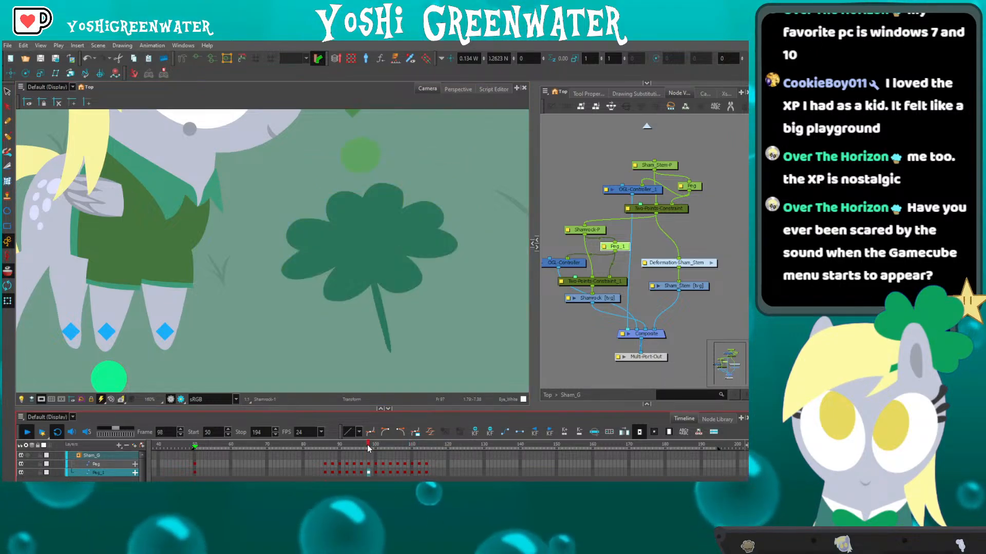
key(shift+Return)
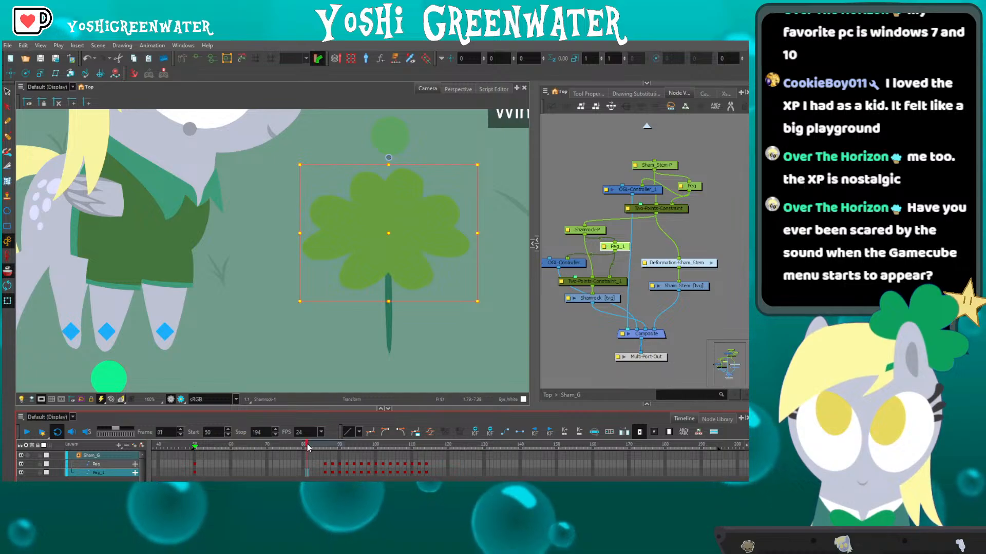
click(310, 446)
key(shift+Return)
key(shift+Return)
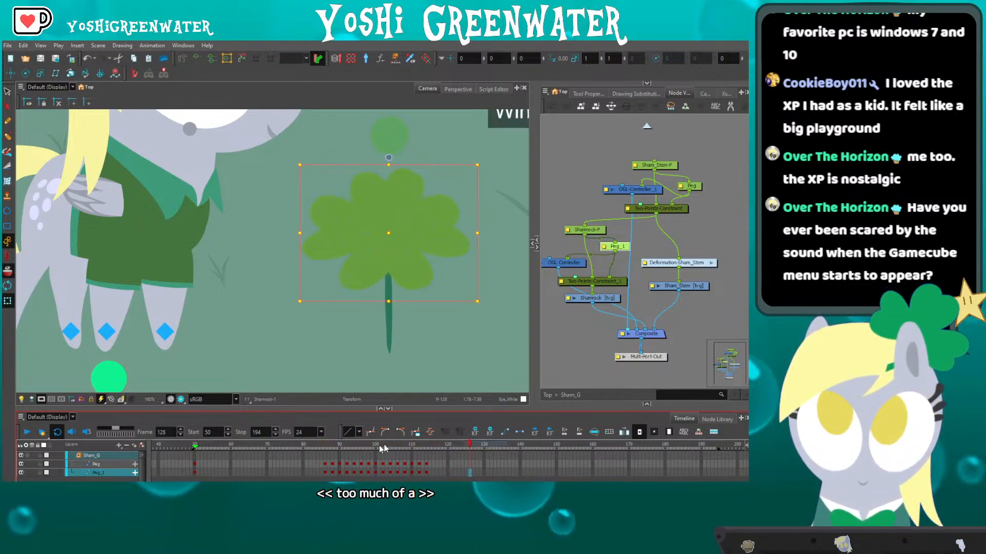
Adjust the leaf head's pose on Peg_1 at frame 110 and replay the sway to check the ending.
drag(401, 445, 413, 445)
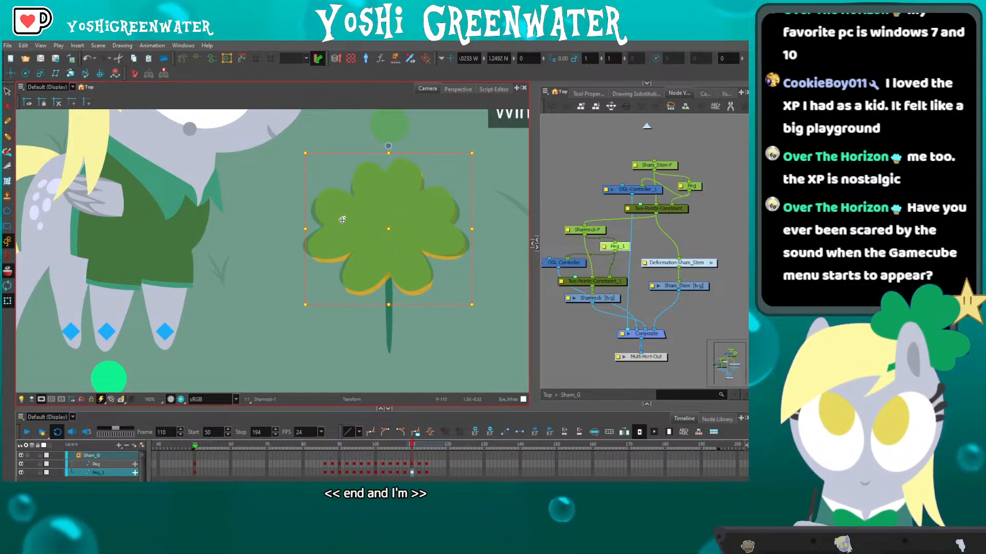
key(r)
drag(342, 215, 340, 219)
key(shift+Return)
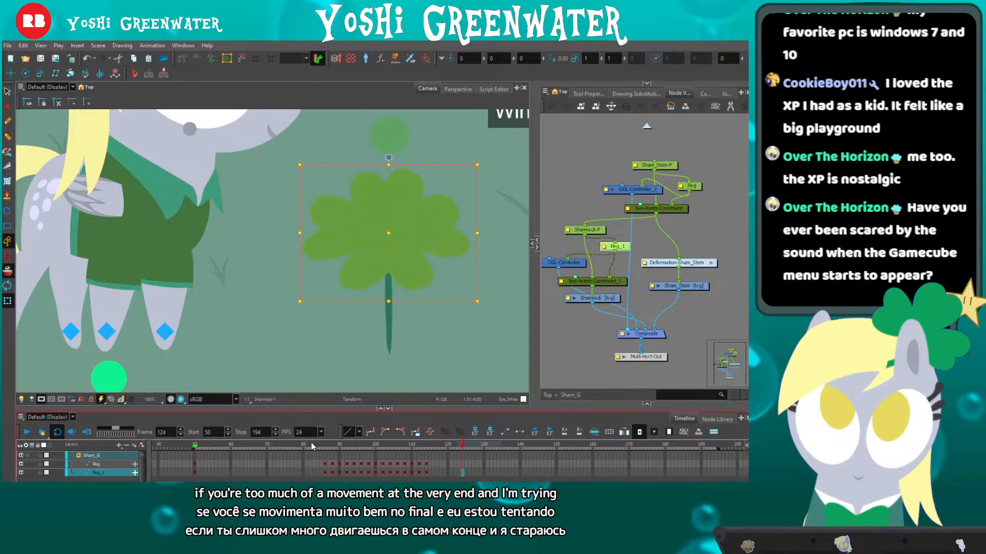
click(312, 445)
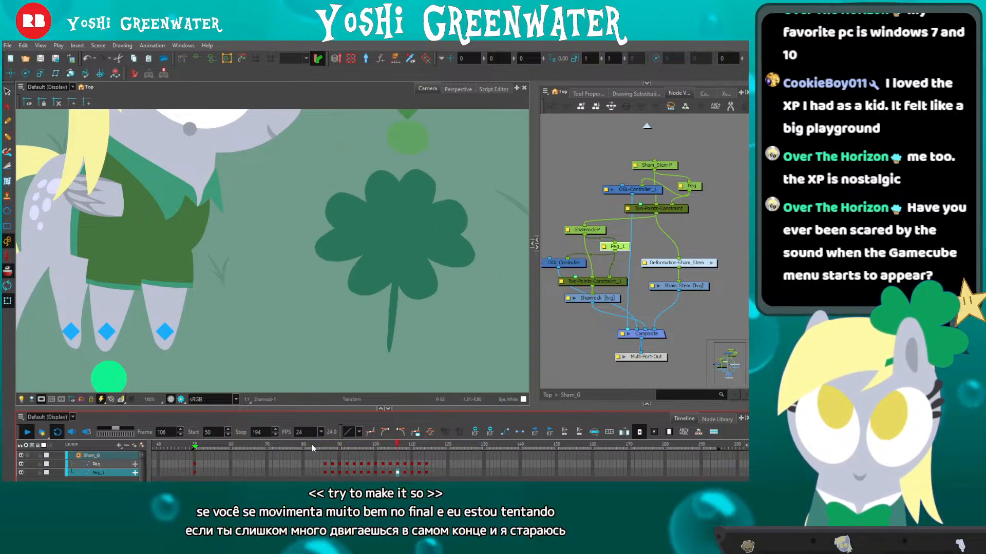
click(556, 359)
click(556, 343)
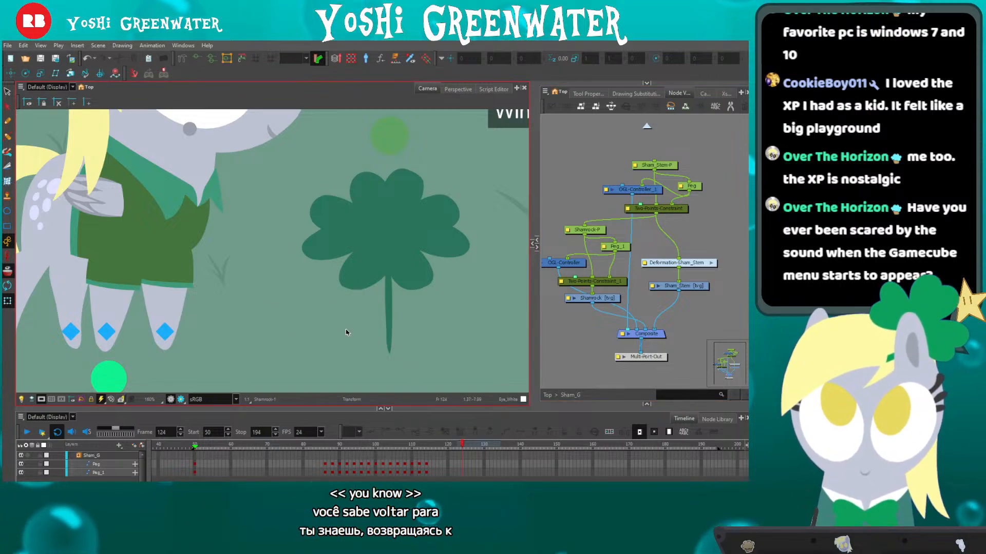
Select Sham_Stem together with Peg and Peg_1, enlarge the timeline and go to frame 86.
click(387, 313)
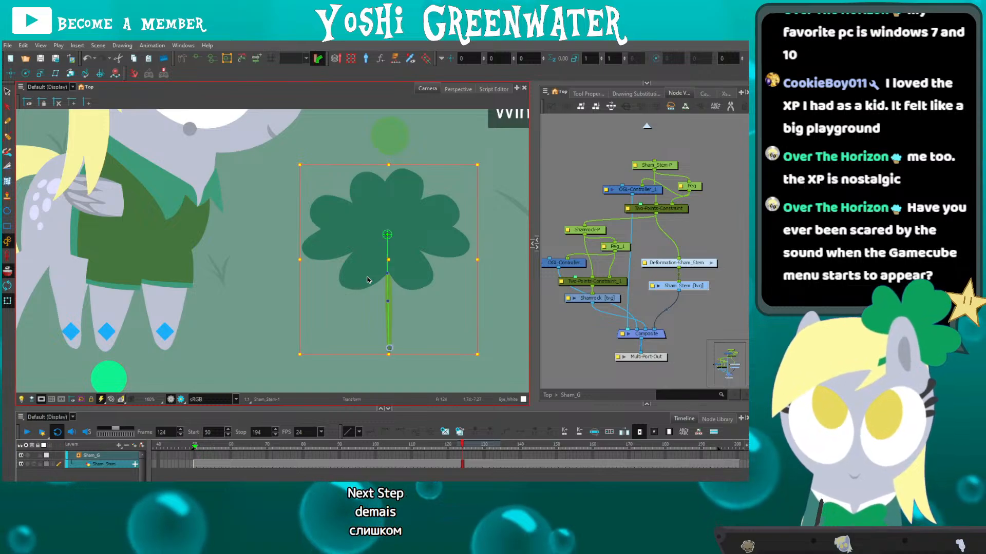
ctrl+click(691, 187)
ctrl+click(617, 247)
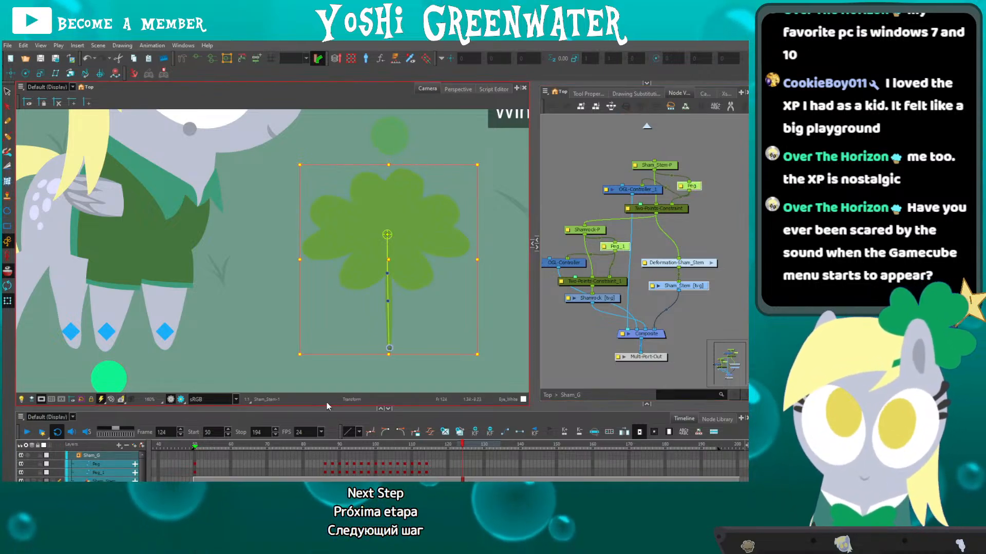
drag(326, 409, 326, 398)
drag(321, 434, 326, 434)
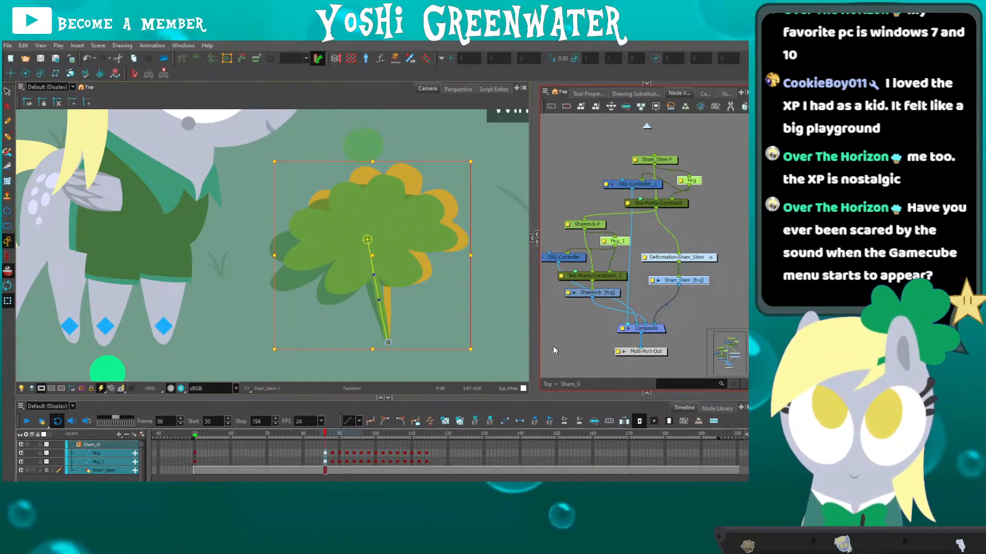
Select the stem's deformation point, turn off onion skin and add Peg to the selected deformation layers.
click(364, 258)
click(367, 240)
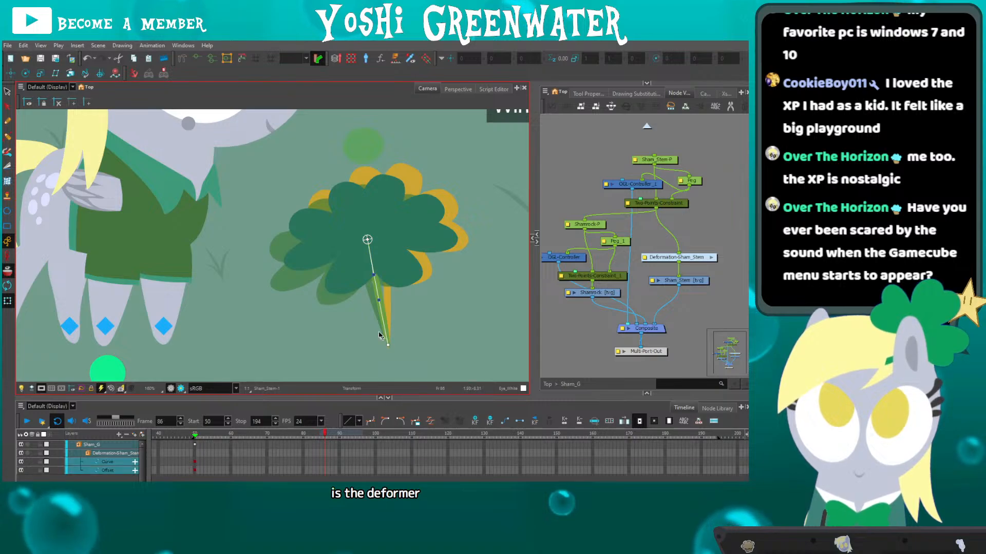
click(8, 272)
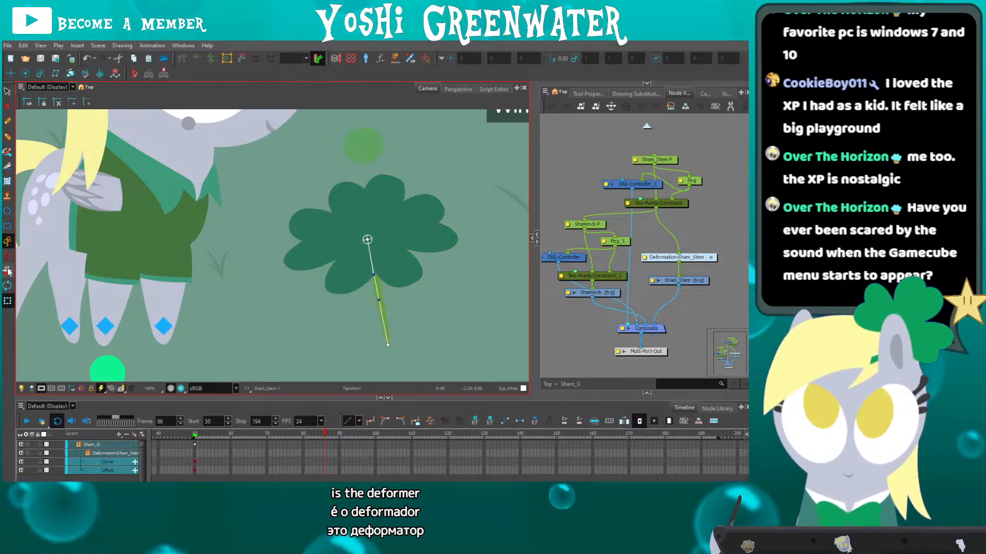
ctrl+click(691, 181)
drag(325, 397, 324, 383)
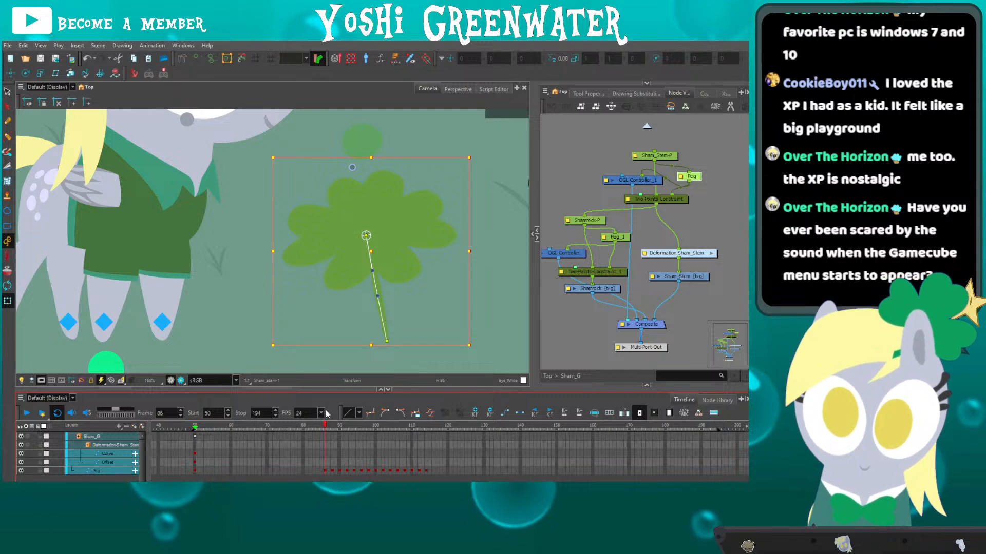
drag(302, 275, 286, 266)
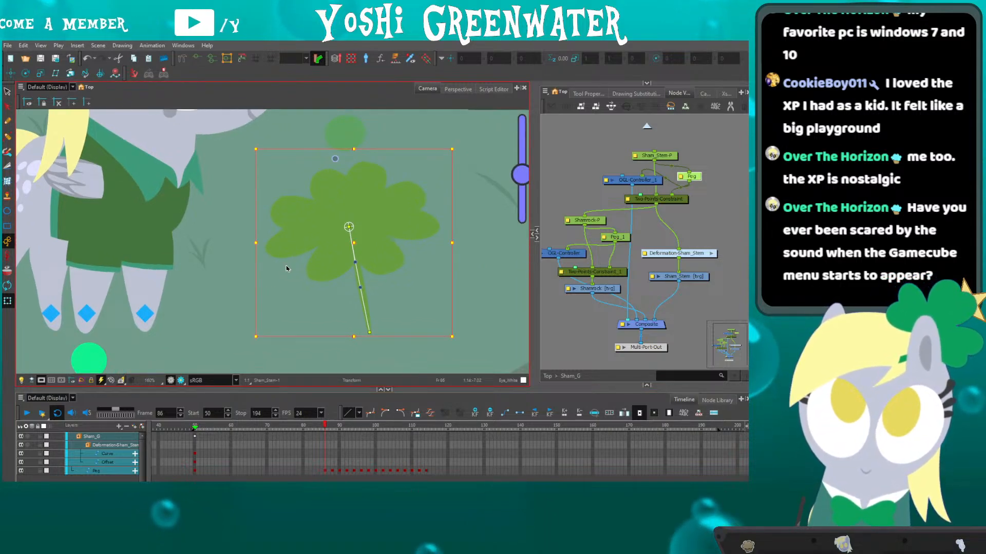
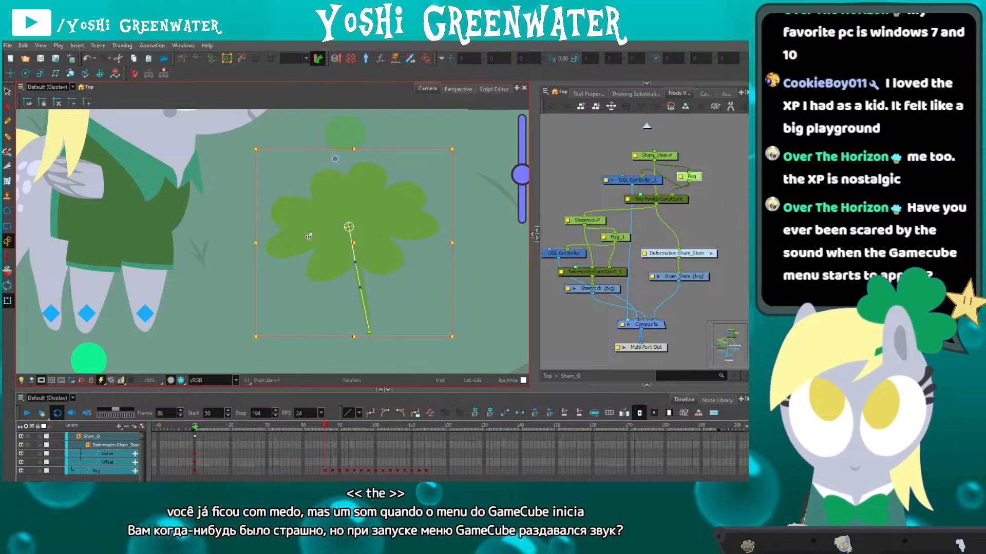
Bend the shamrock stem at frame 86 by reshaping its deformation curve so the base stays more upright than the leaning head.
drag(300, 390, 300, 384)
click(325, 456)
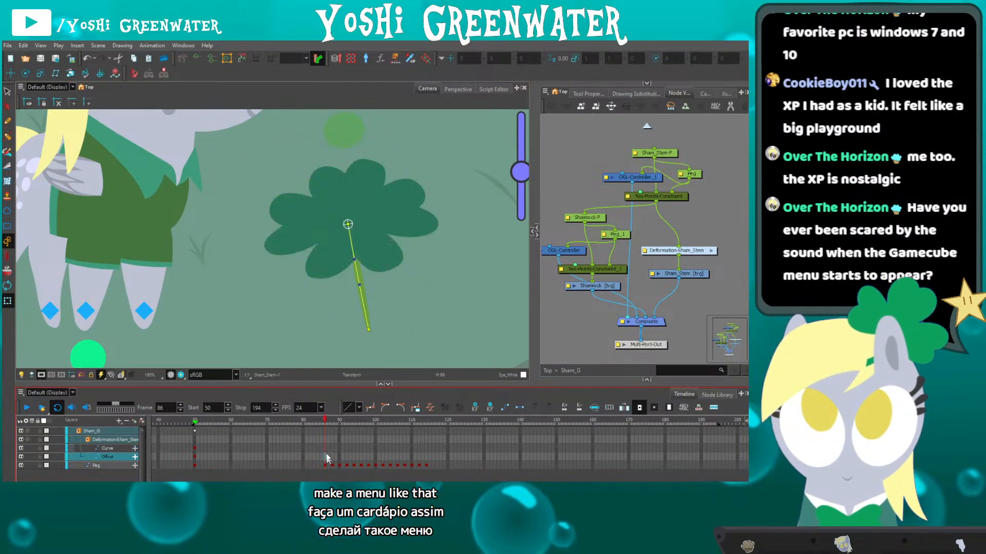
click(325, 457)
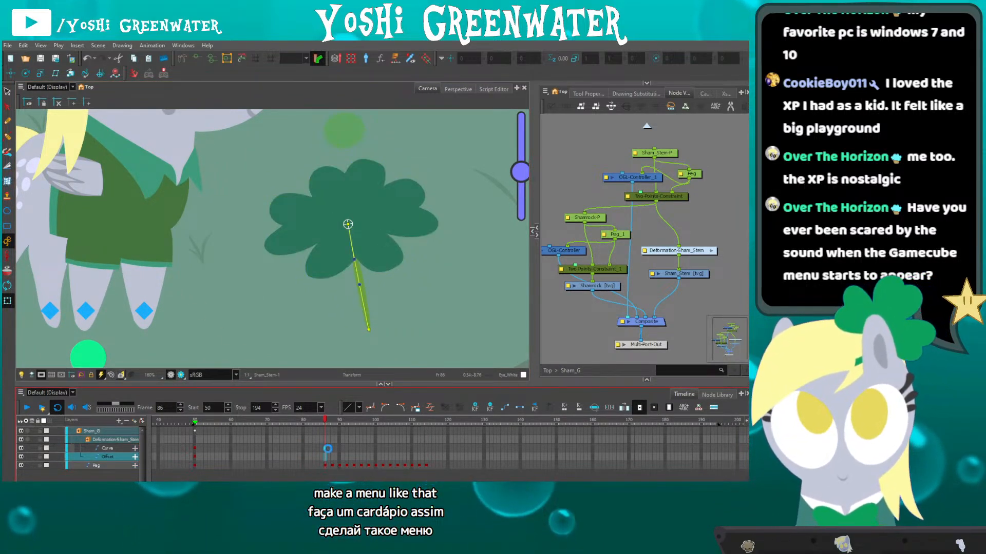
scroll(348, 307, up, 2)
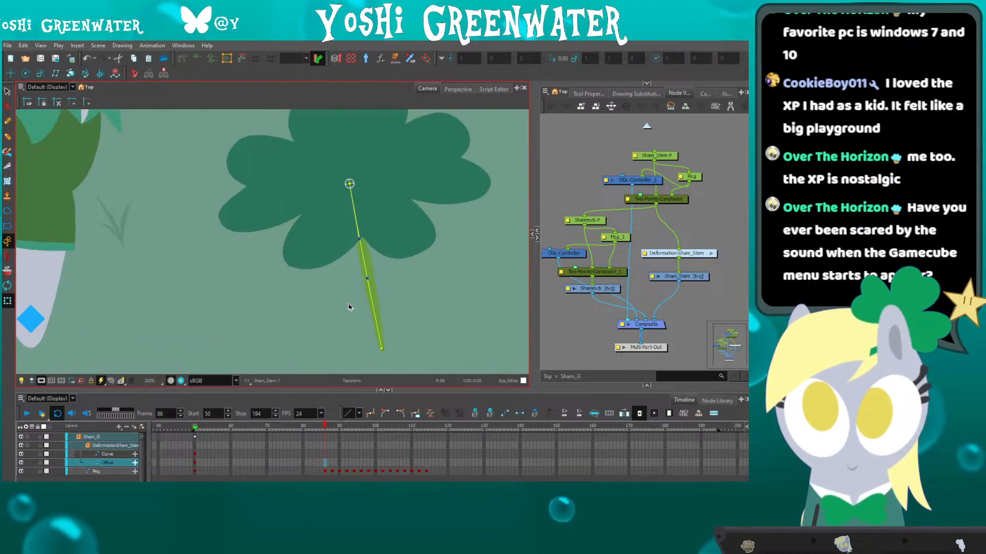
drag(321, 272, 287, 275)
drag(317, 389, 317, 392)
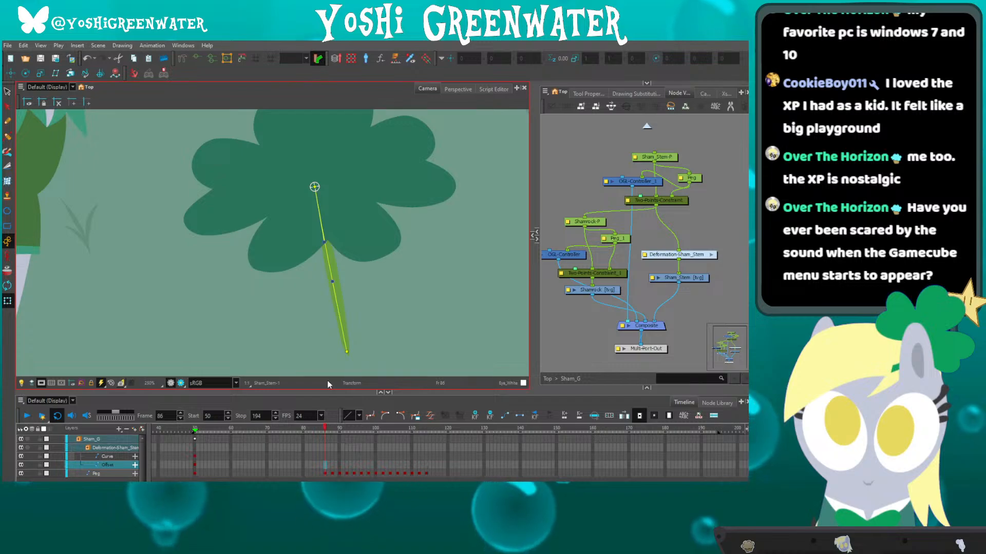
click(549, 325)
click(250, 326)
key(comma)
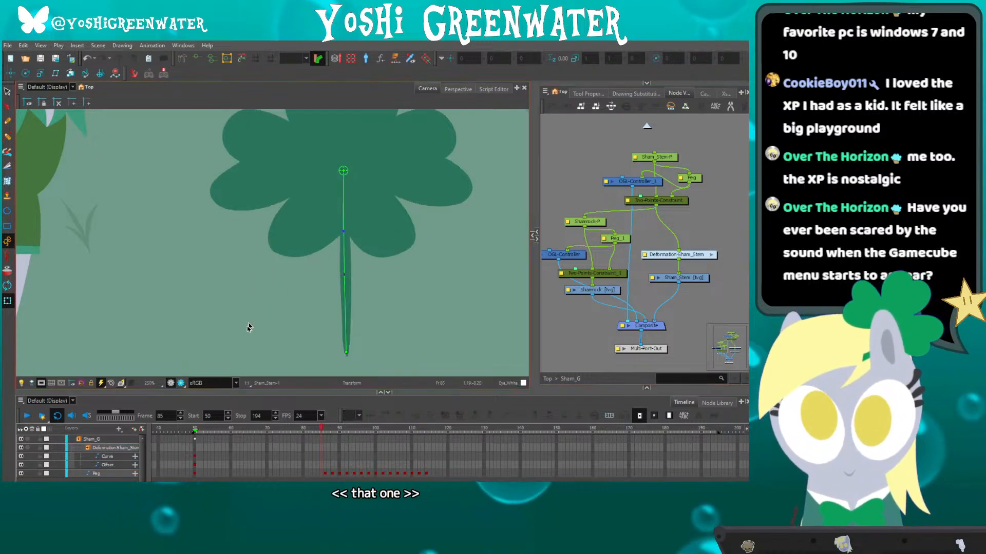
key(period)
click(334, 282)
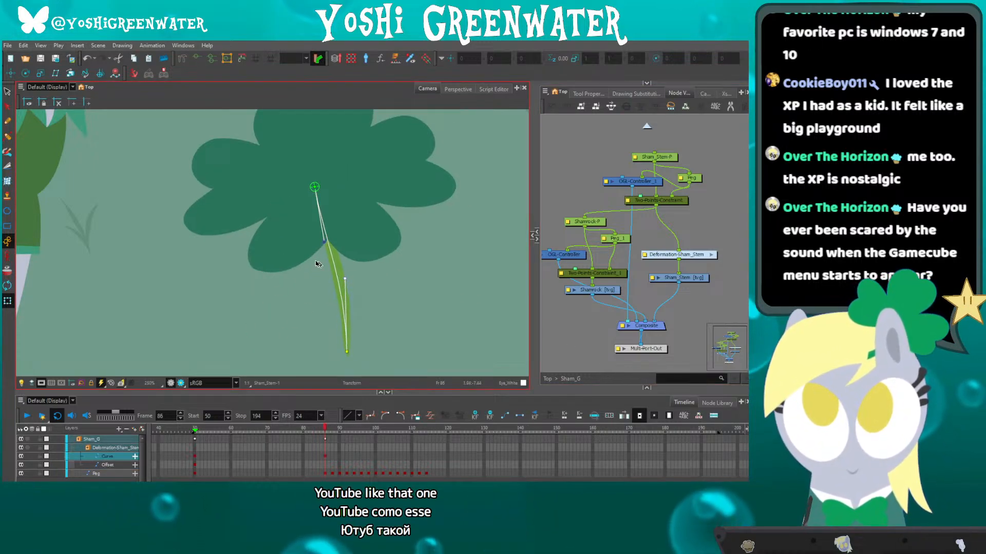
Compare the neighbouring frames and bend the stem's deformation curve at frame 88 to follow the head's lean.
key(comma)
key(period)
key(period)
key(period)
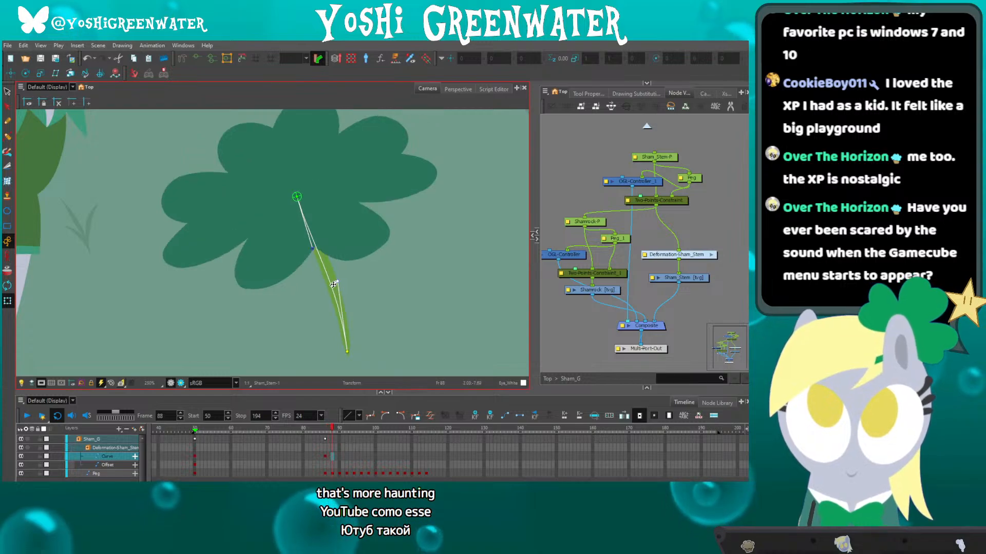
drag(334, 284, 339, 279)
key(period)
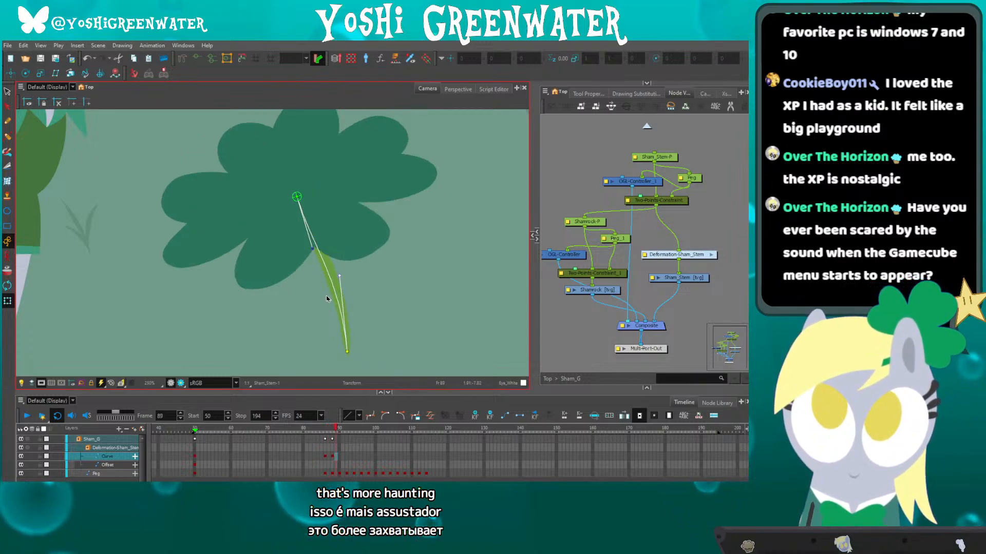
Key the stem's deformation curve at frames 90, 92 and 94, shaping the bend to match the swaying head.
key(period)
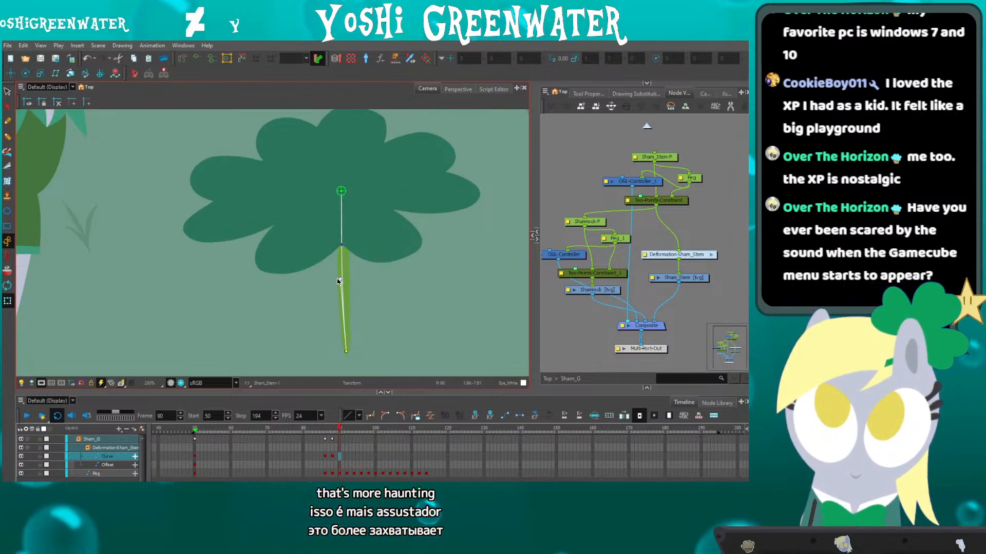
key(period)
key(period)
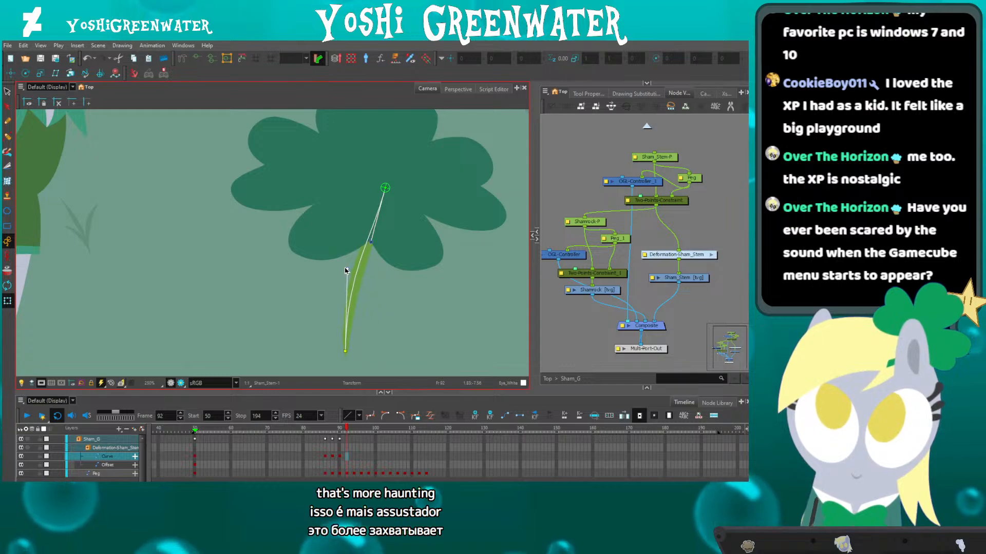
key(period)
key(period)
drag(346, 271, 351, 287)
Shape the stem's bend on its deformation curve at frames 96, 98 and 100 as the head sways back.
key(period)
key(period)
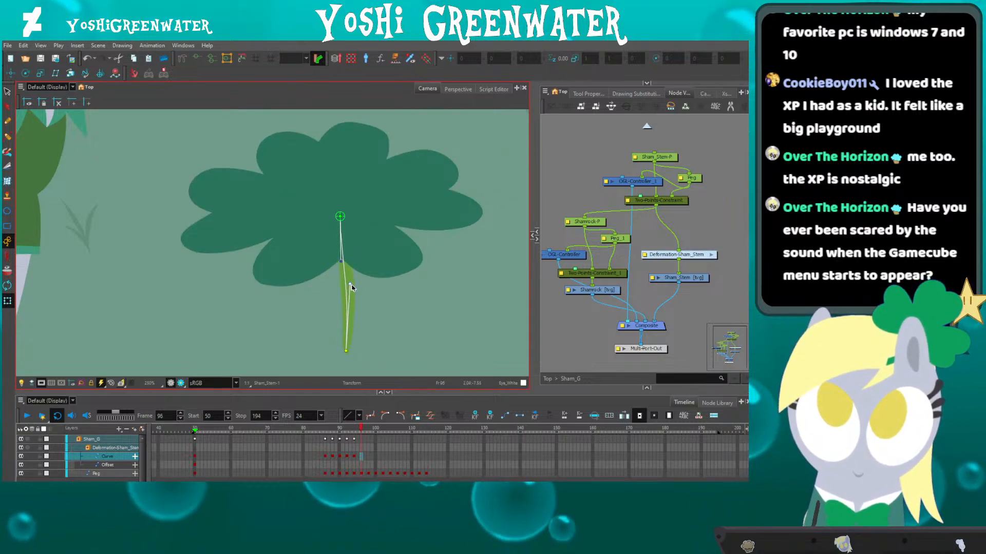
key(period)
key(period)
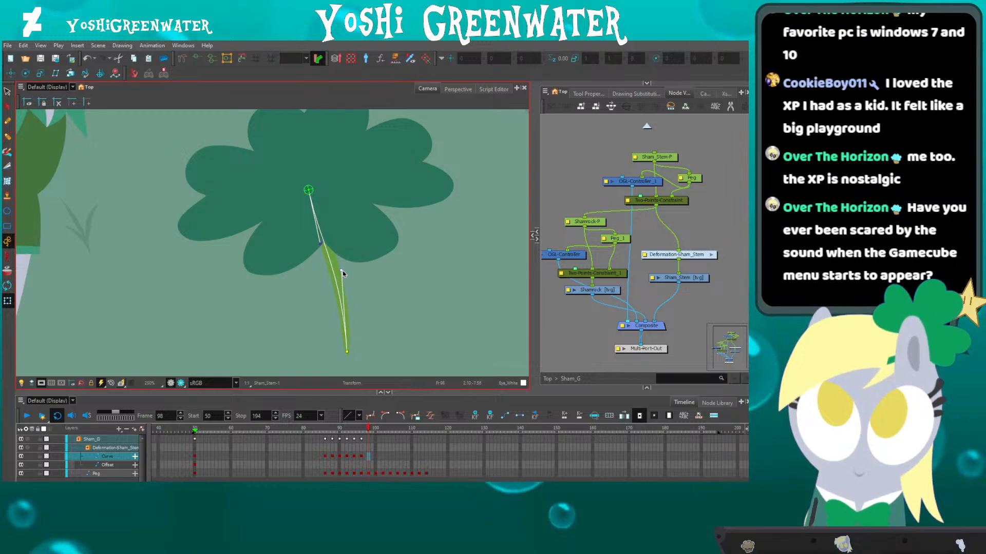
key(period)
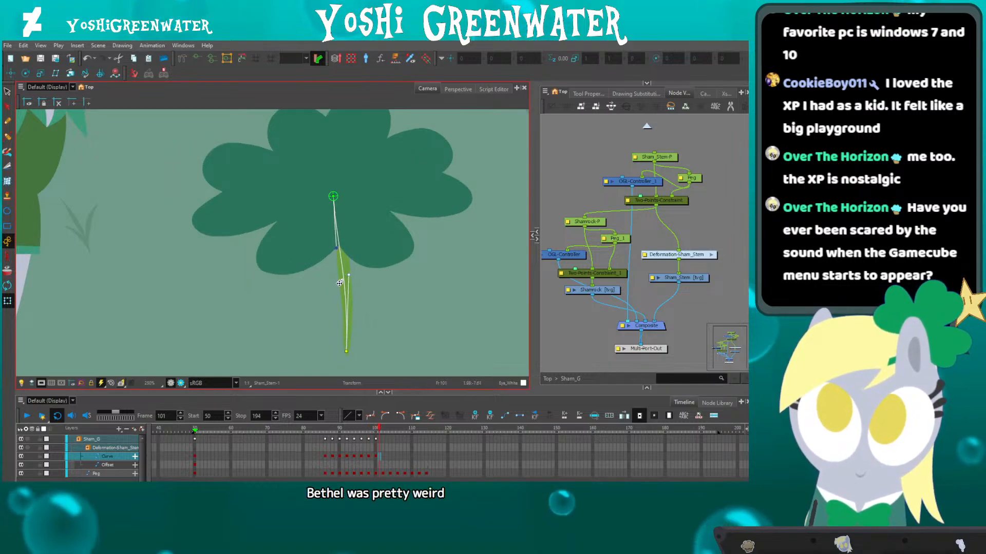
Key the stem's deformation curve at frames 102 and 104, and adjust its lower curve handle at frame 106.
key(period)
key(period)
key(period)
key(period)
key(period)
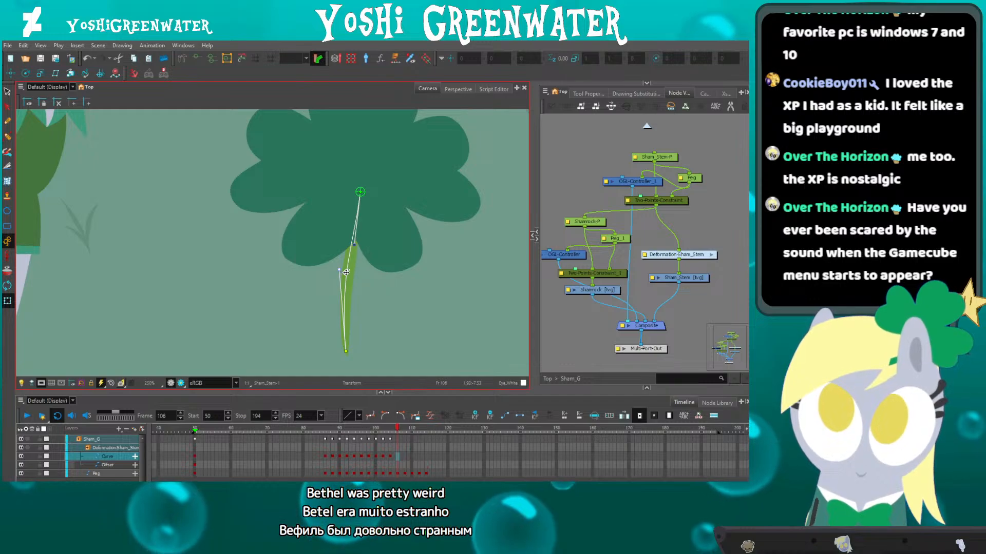
click(342, 272)
click(561, 336)
click(343, 271)
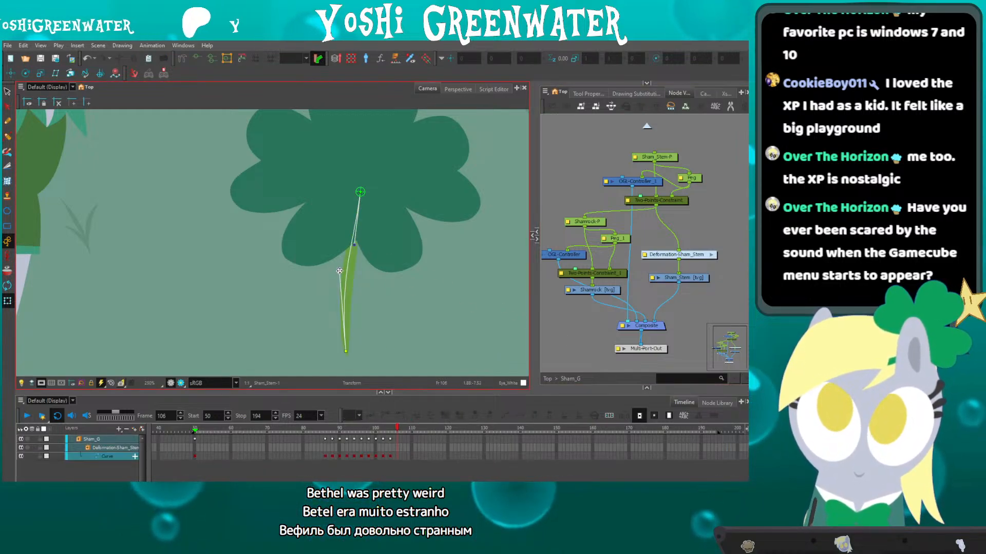
Adjust the shamrock stem's deformation curve on frames 106, 108 and 110 so it follows the leaves' sway.
key(period)
key(period)
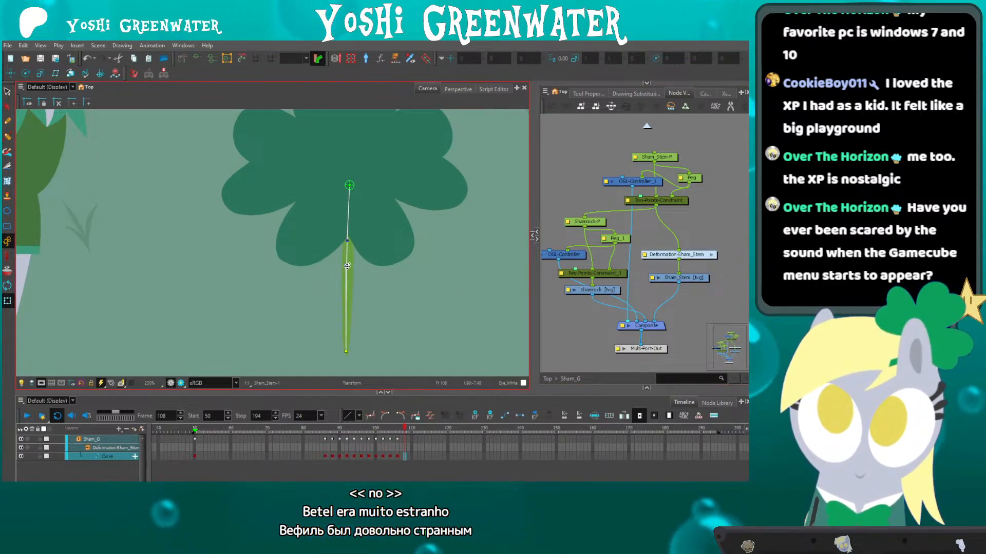
key(period)
key(period)
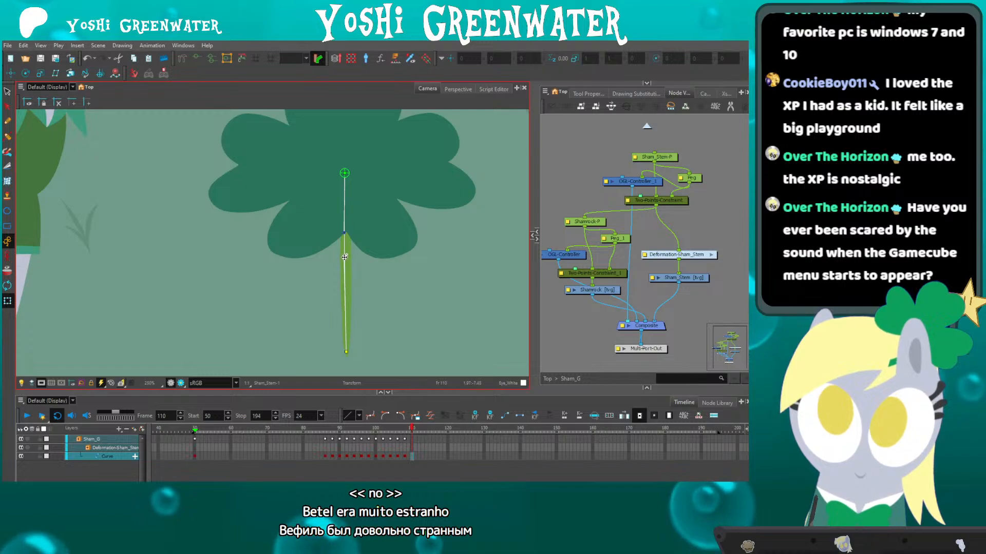
key(period)
key(period)
key(period)
key(period)
key(period)
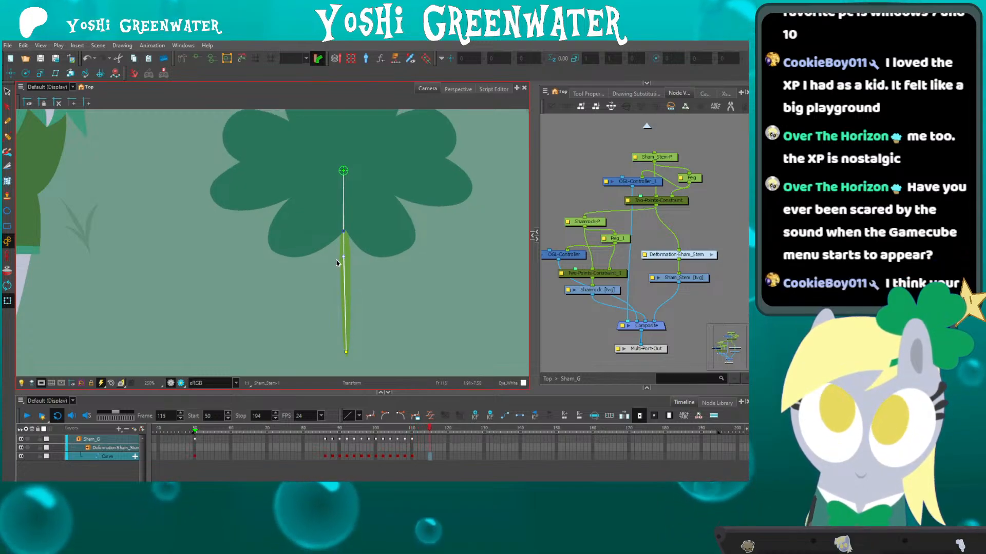
key(period)
key(period)
key(period)
Play back the shamrock's wiggle from about frame 80 and check the stem's motion.
click(303, 436)
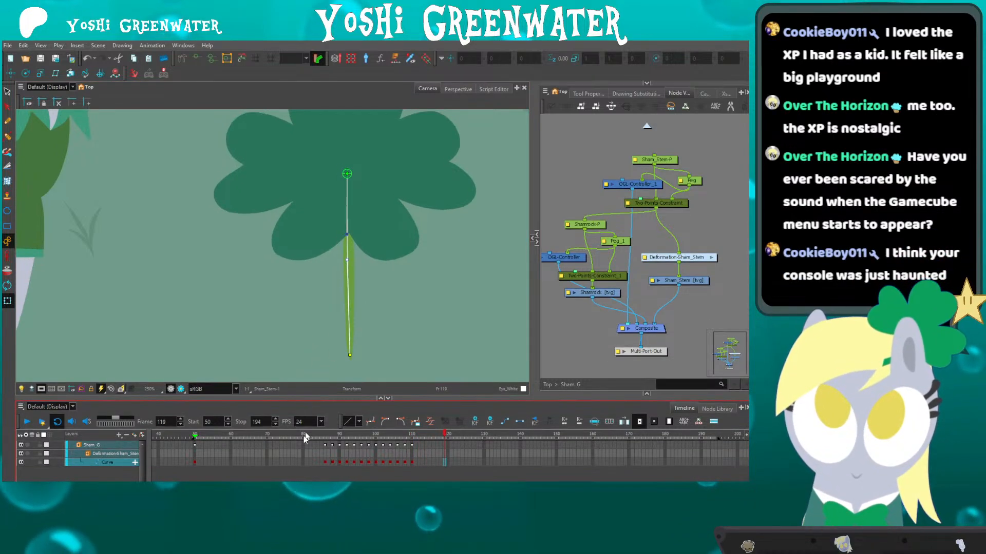
key(Return)
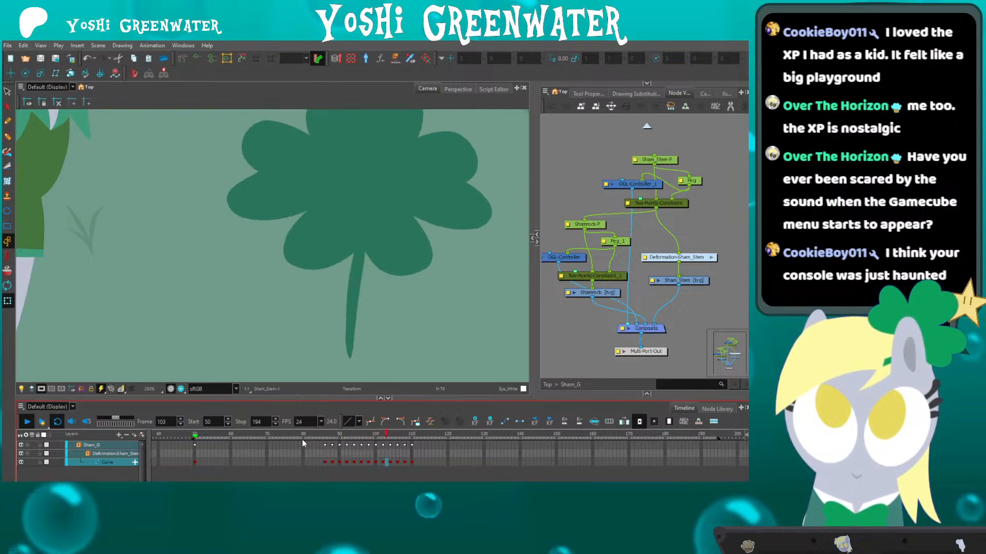
click(303, 438)
scroll(288, 236, down, 2)
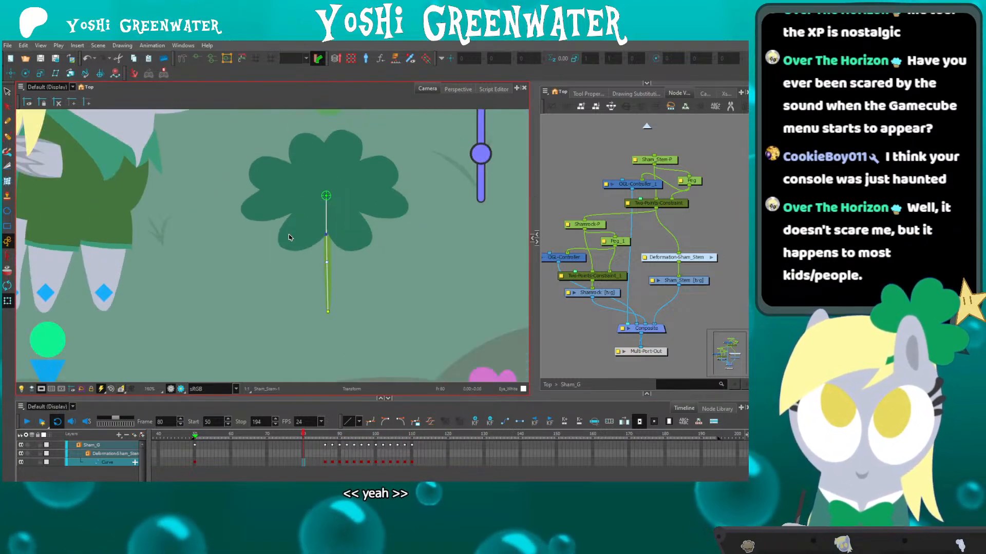
drag(336, 226, 351, 278)
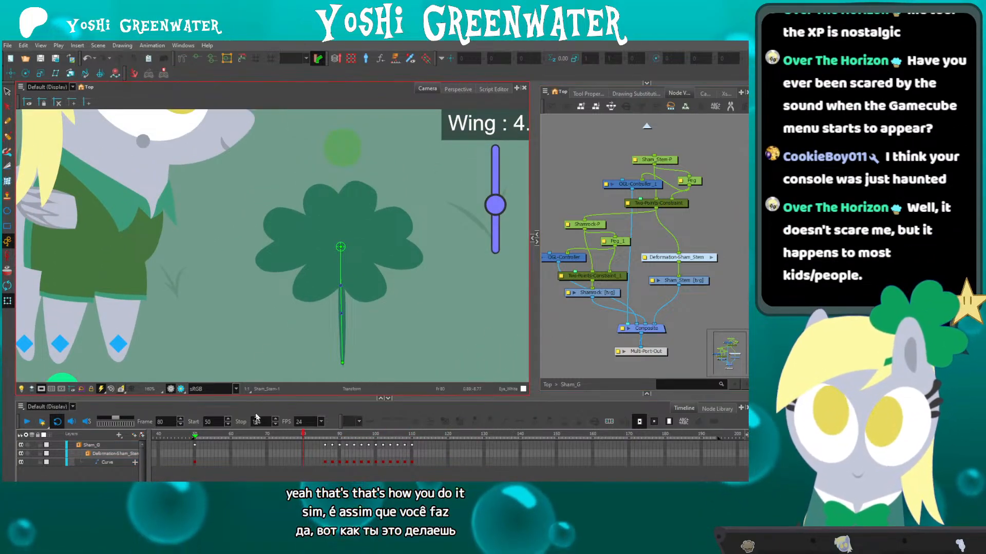
click(240, 433)
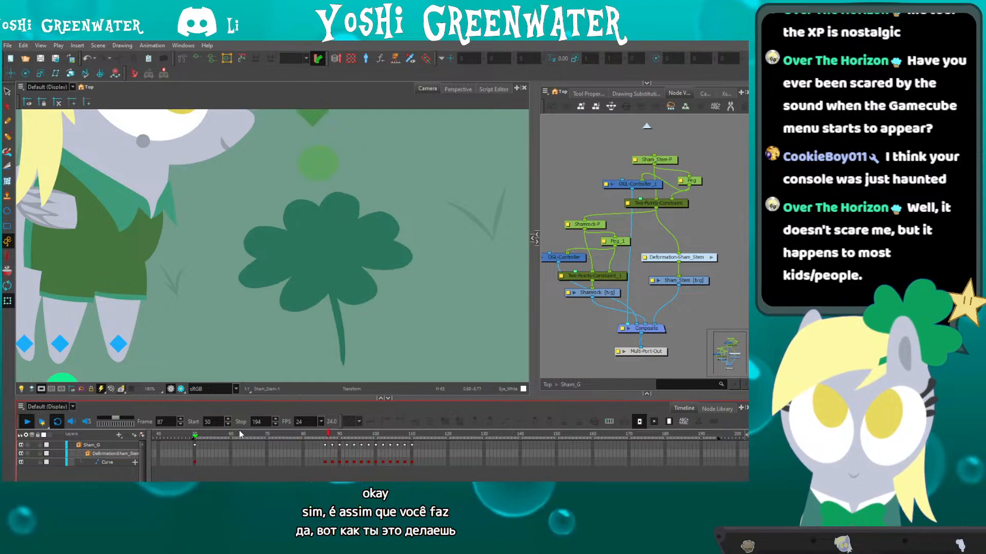
click(297, 435)
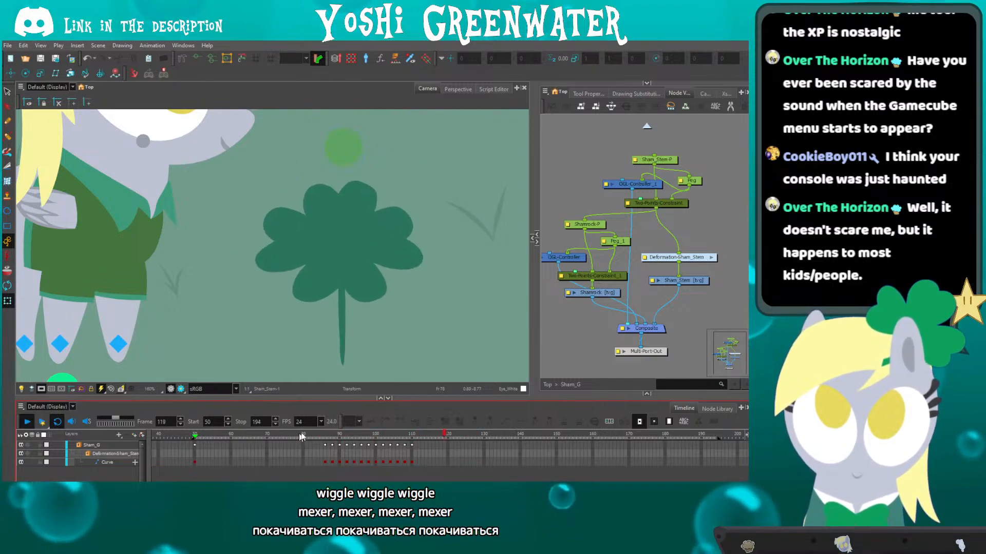
key(Return)
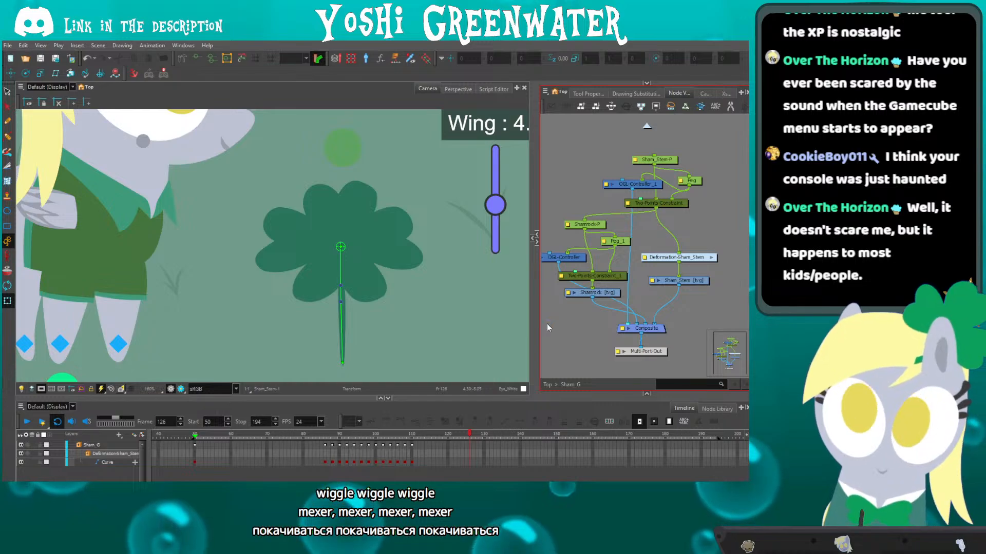
Select the background grass layer and its parent peg, and give the camera view more height.
click(176, 290)
key(shift+m)
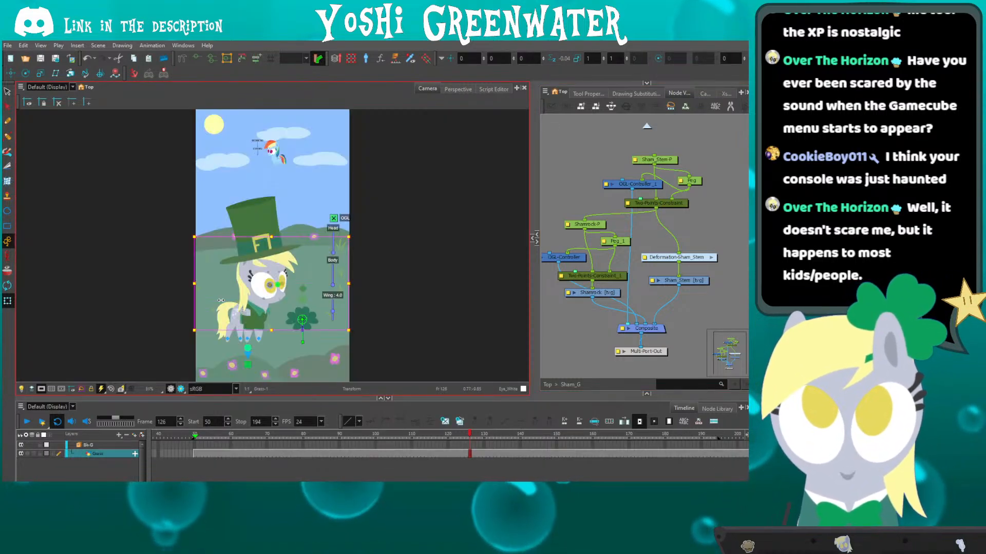
click(246, 327)
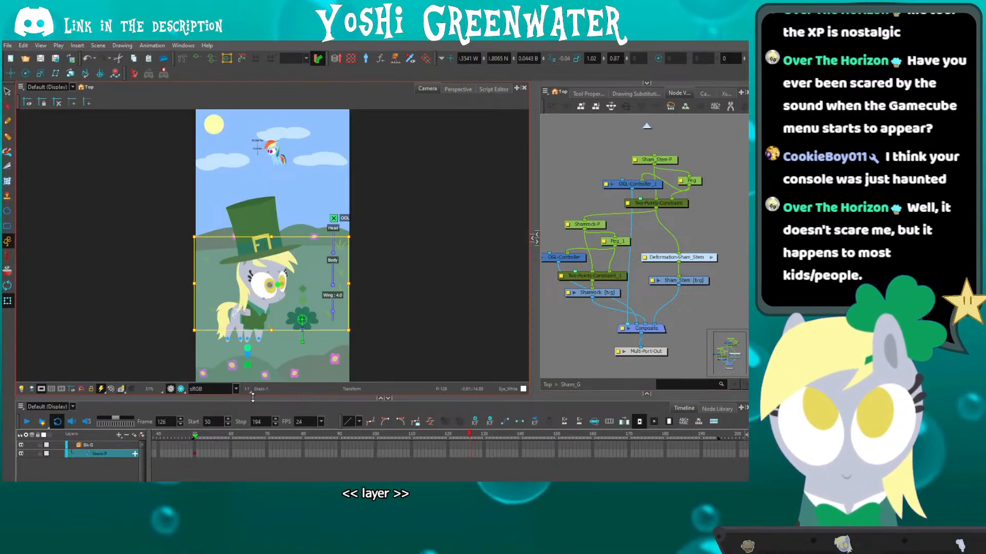
drag(253, 397, 253, 415)
scroll(243, 334, up, 3)
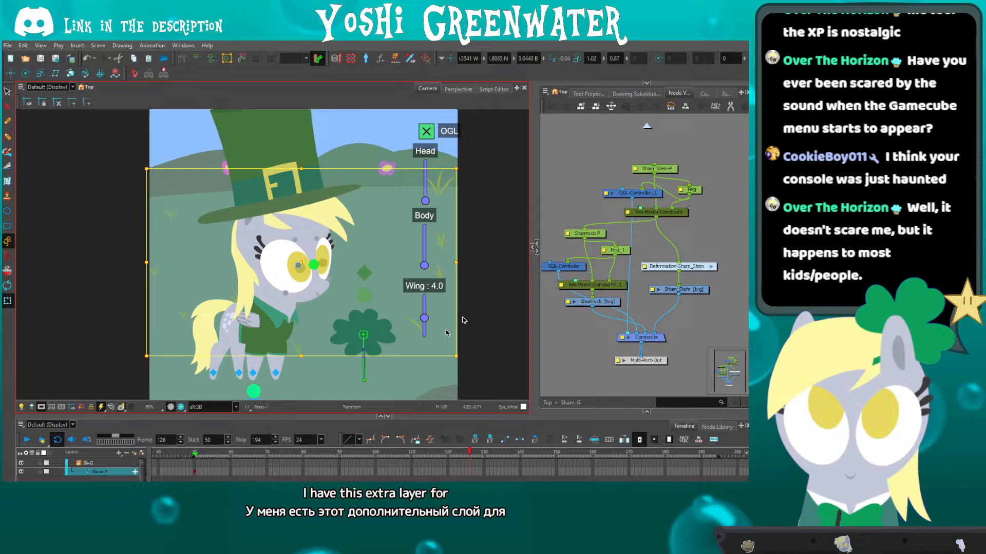
Reveal the Drawing view beside the camera view and inspect the grass tufts on the grass drawing's Overlay art layer.
click(533, 245)
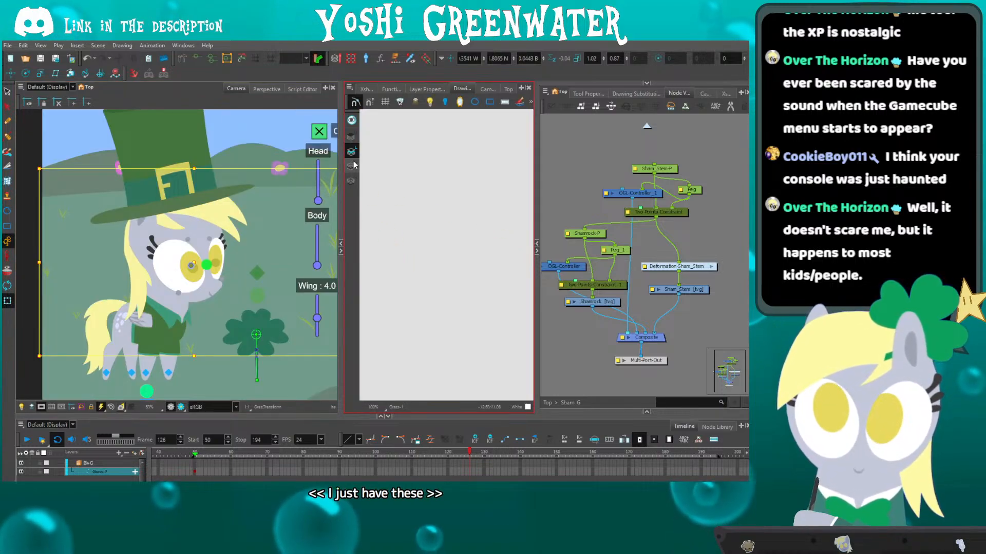
click(352, 136)
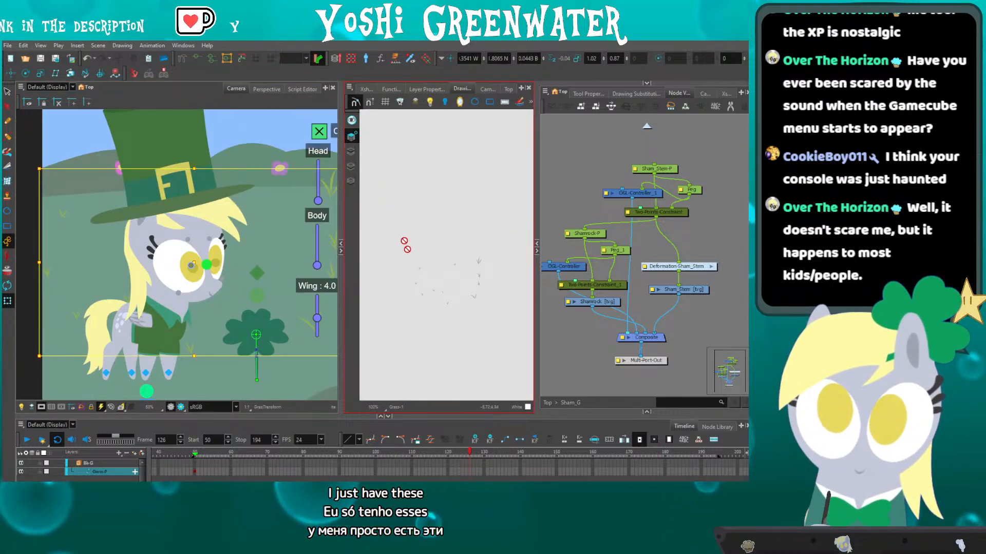
scroll(430, 290, up, 3)
drag(344, 223, 305, 226)
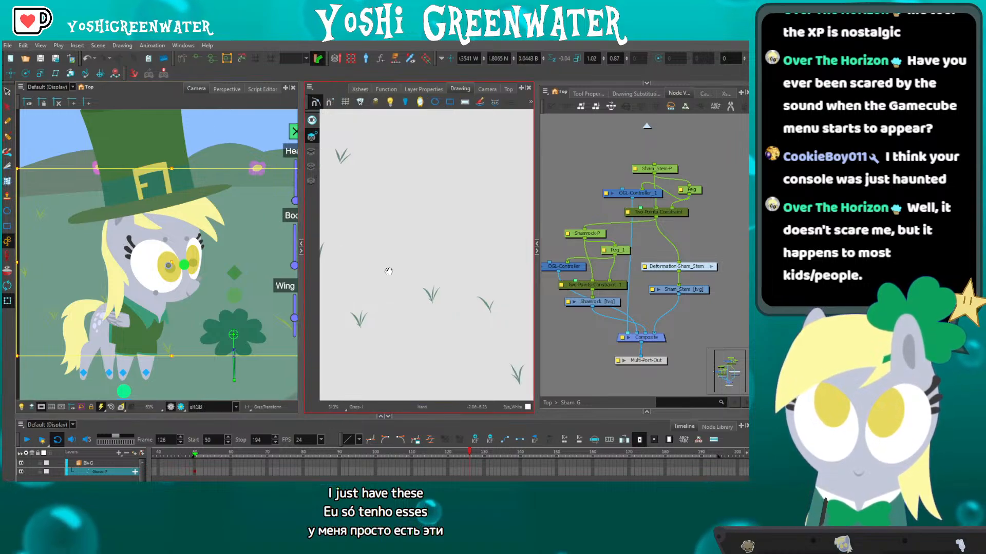
key(shift+m)
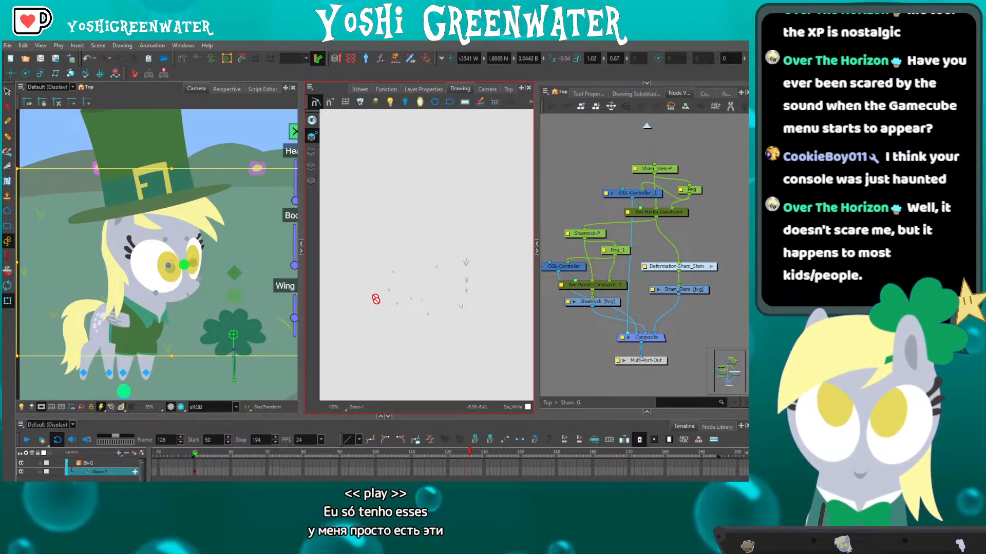
scroll(427, 363, up, 2)
drag(190, 298, 138, 251)
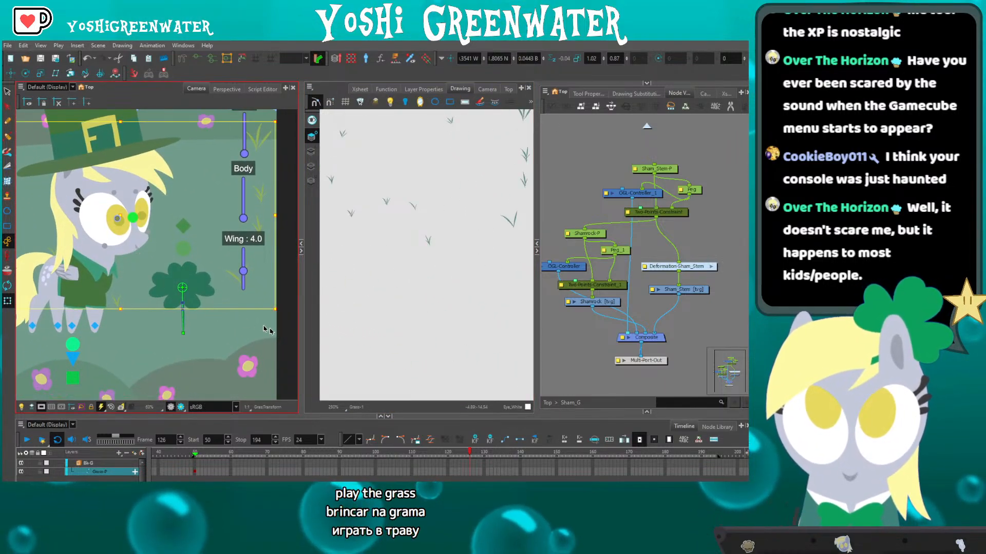
drag(396, 222, 352, 267)
Brush thin grass blades around the base of the shamrock stem on the grass drawing's Line Art layer at frame 50.
click(8, 91)
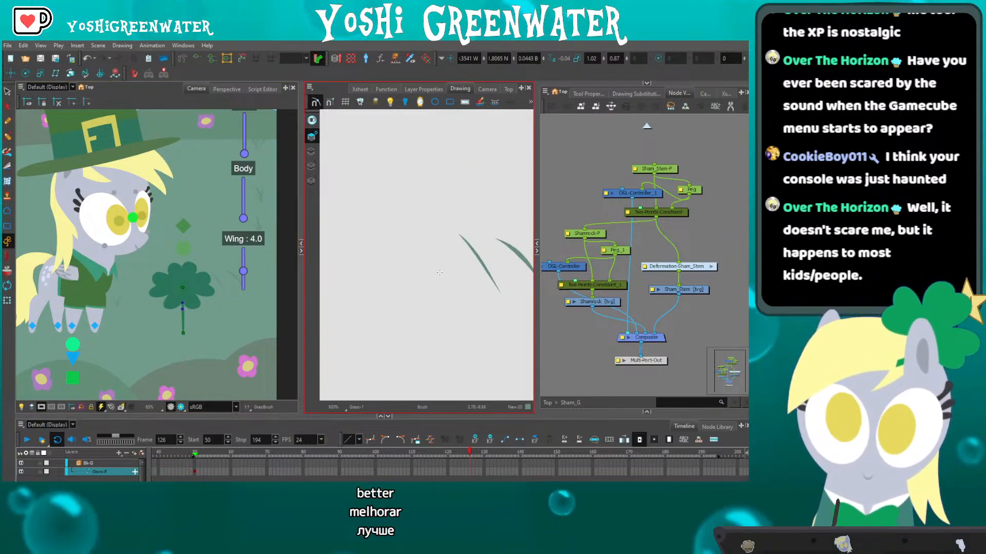
scroll(187, 332, up, 6)
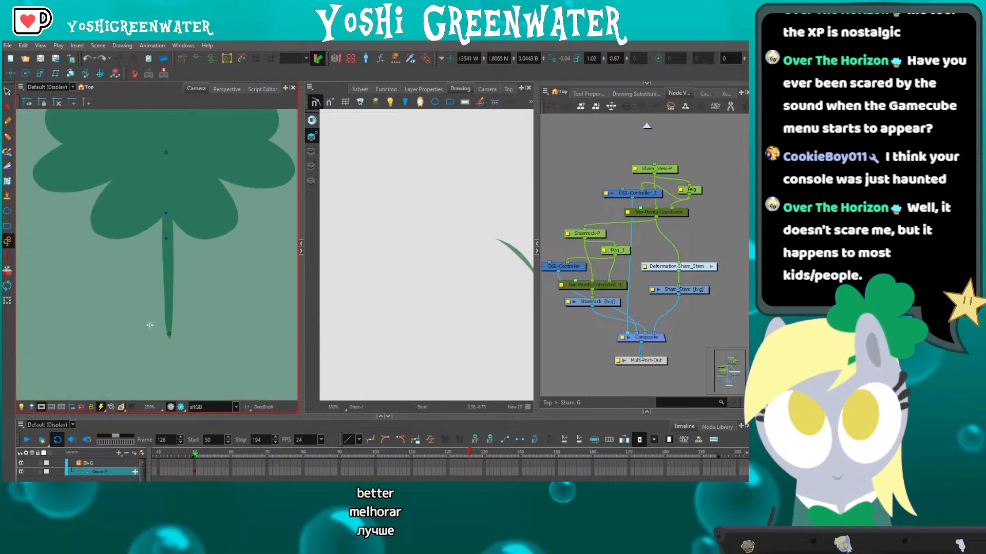
drag(167, 329, 207, 320)
click(200, 454)
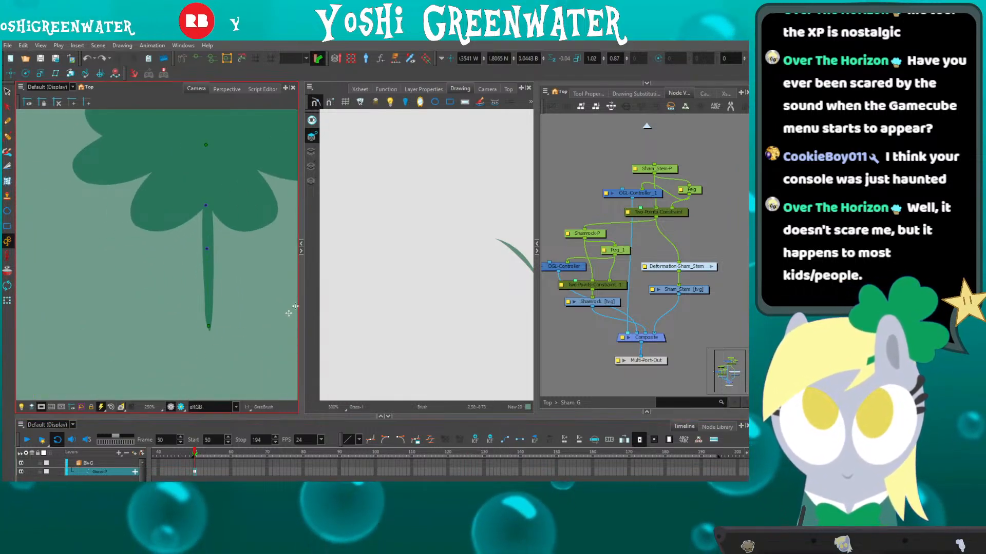
scroll(378, 307, down, 4)
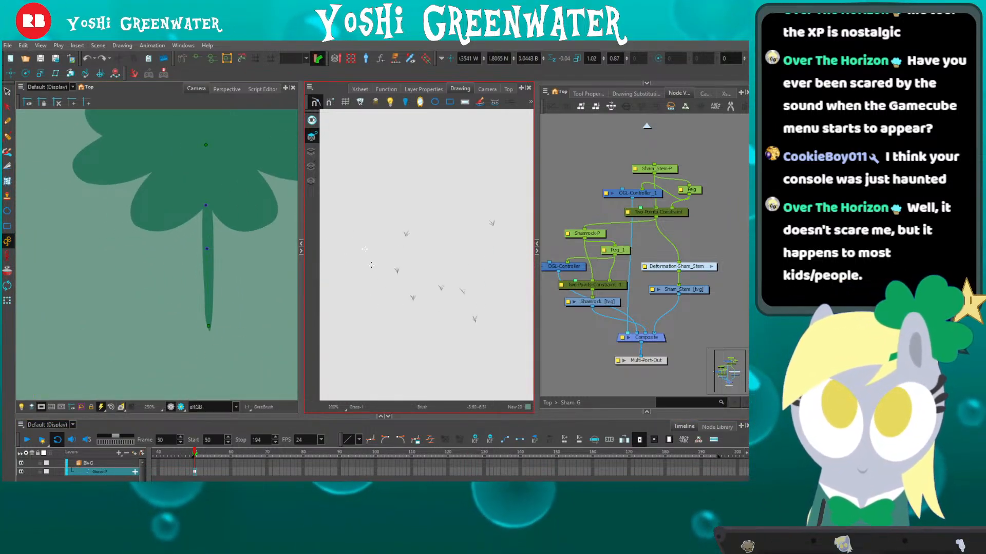
click(310, 152)
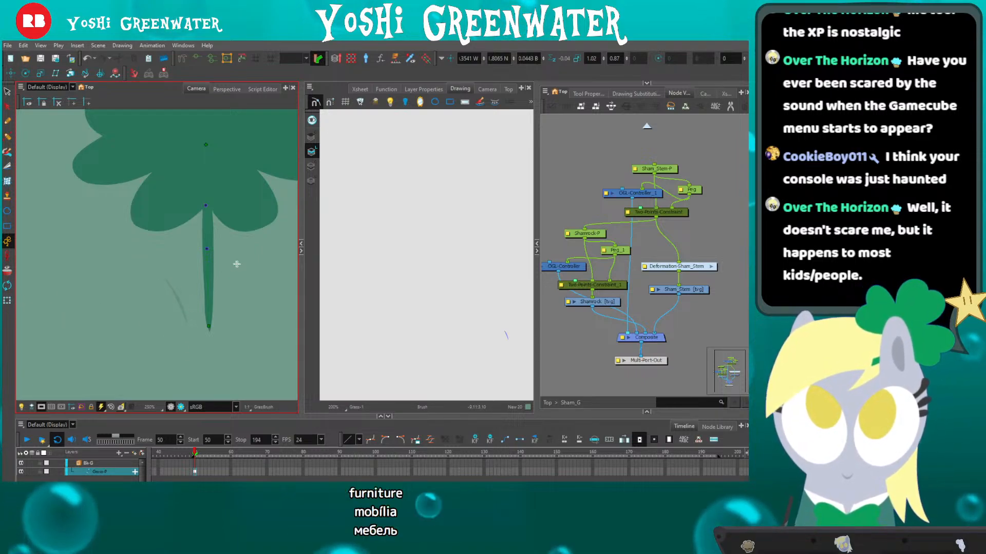
drag(148, 301, 165, 325)
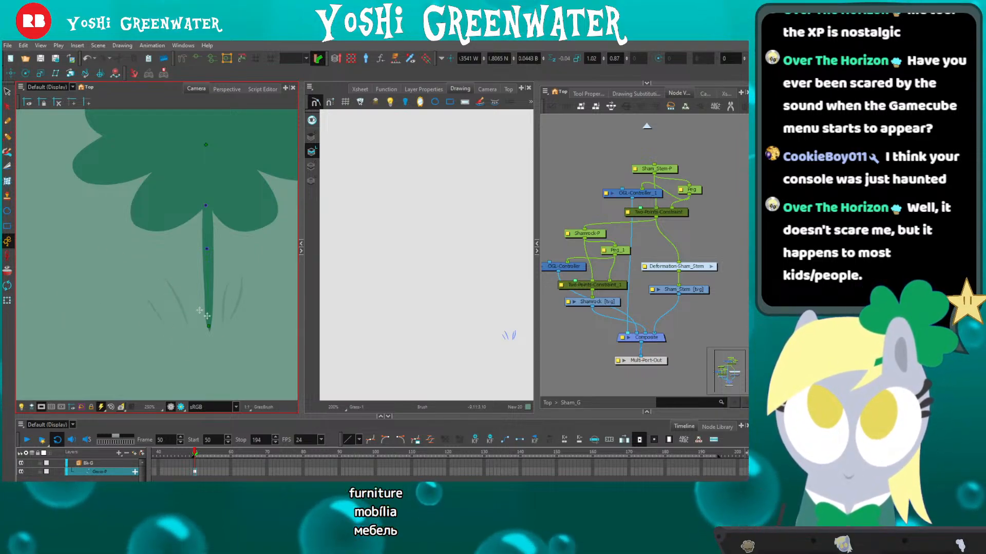
drag(224, 284, 223, 326)
drag(280, 295, 269, 340)
mouse_move(191, 329)
mouse_down()
mouse_move(195, 349)
mouse_move(231, 355)
mouse_up()
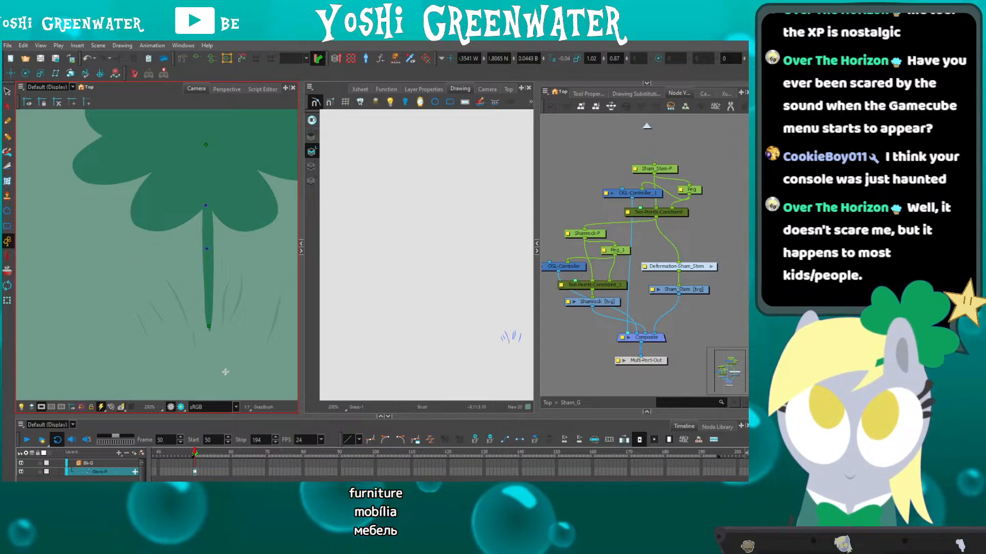
drag(140, 318, 148, 337)
Add a small extra grass tuft at the left end of the new blades beside the shamrock.
scroll(135, 342, down, 3)
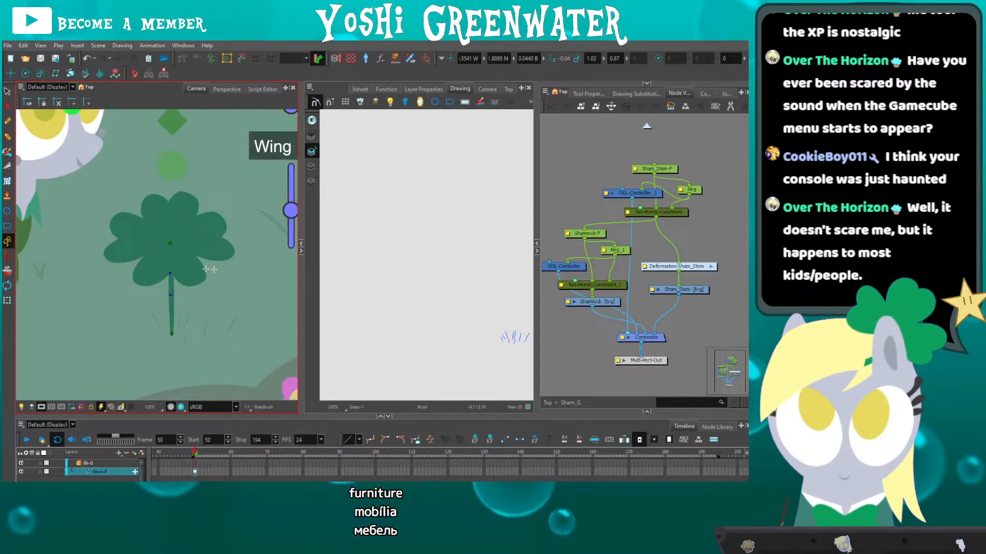
scroll(116, 351, down, 1)
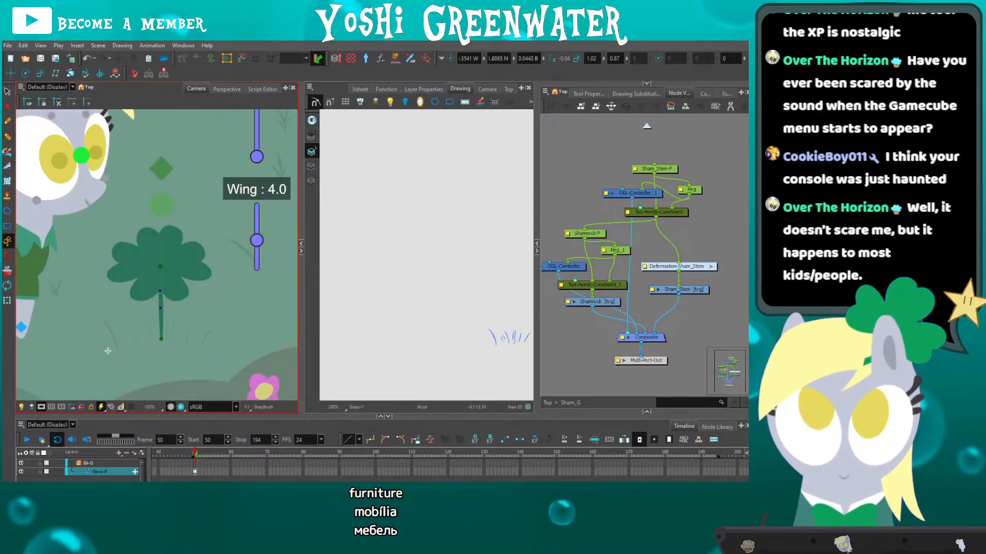
scroll(108, 351, up, 2)
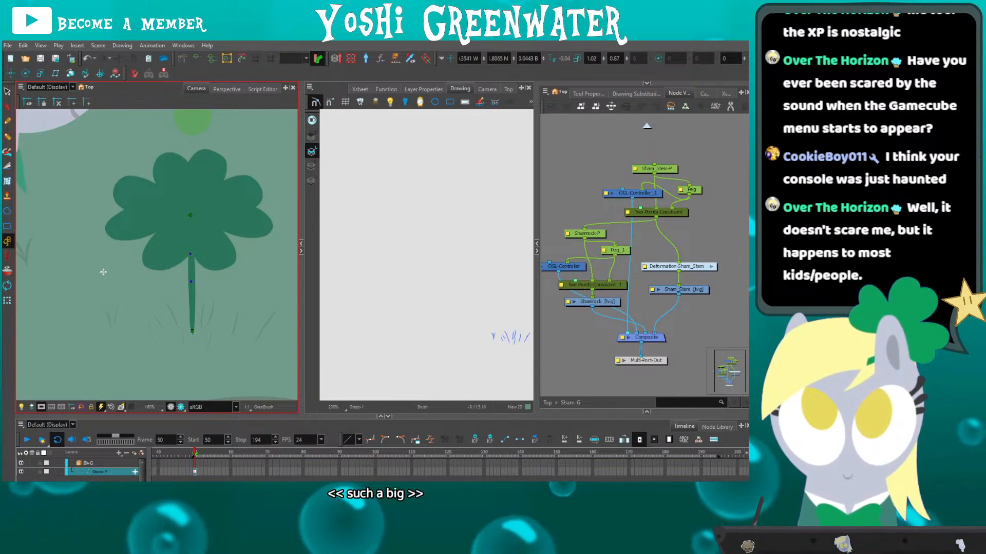
Return to the Transform tool, deselect the grass, and collapse the Drawing view so the camera shows the whole scene.
key(shift+t)
click(545, 346)
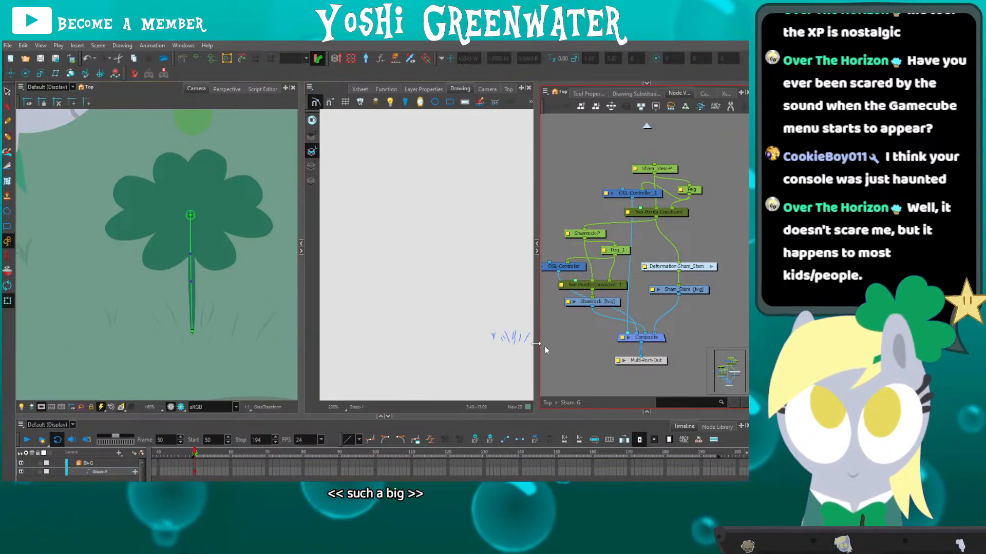
key(shift+m)
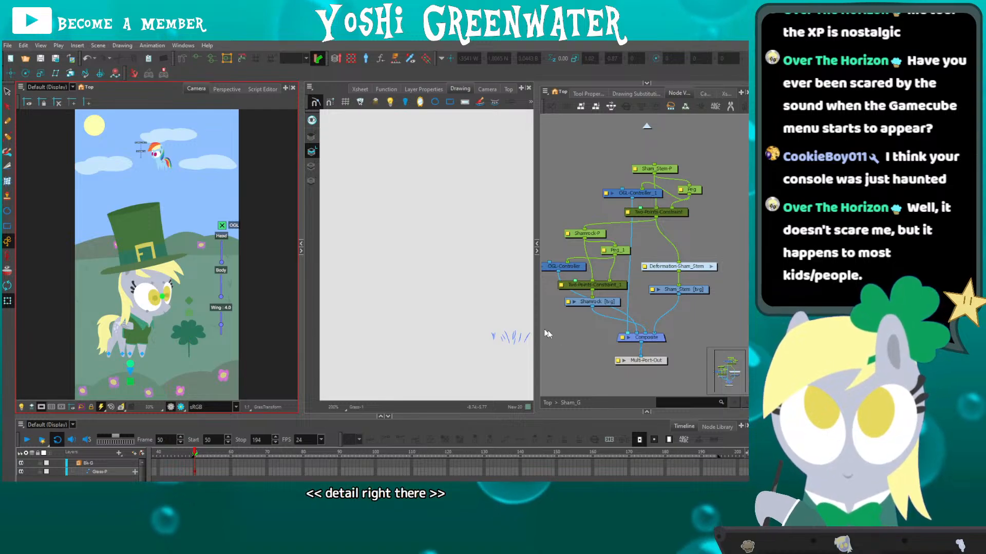
click(302, 251)
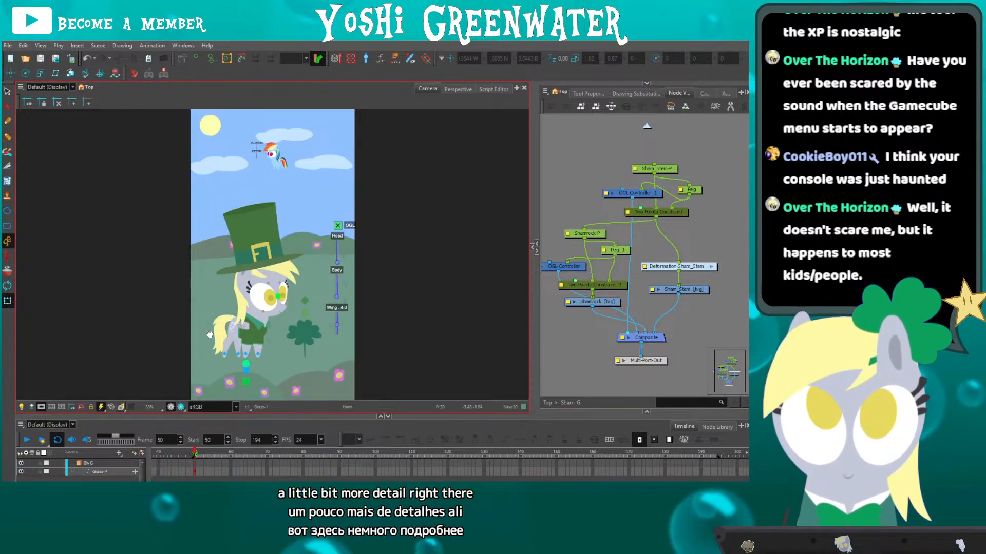
Play back the whole scene from frame 50 to review the finished animation.
click(180, 409)
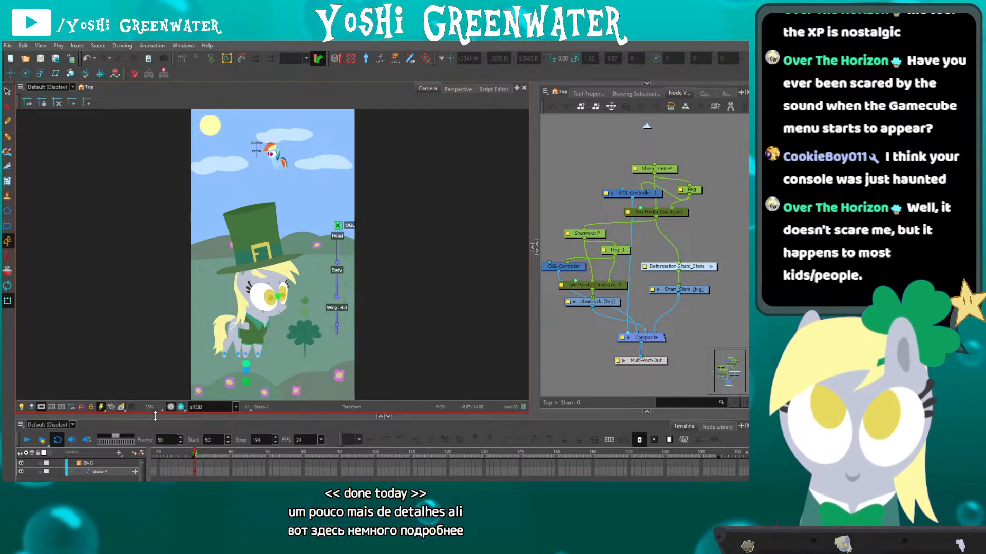
drag(155, 416, 155, 418)
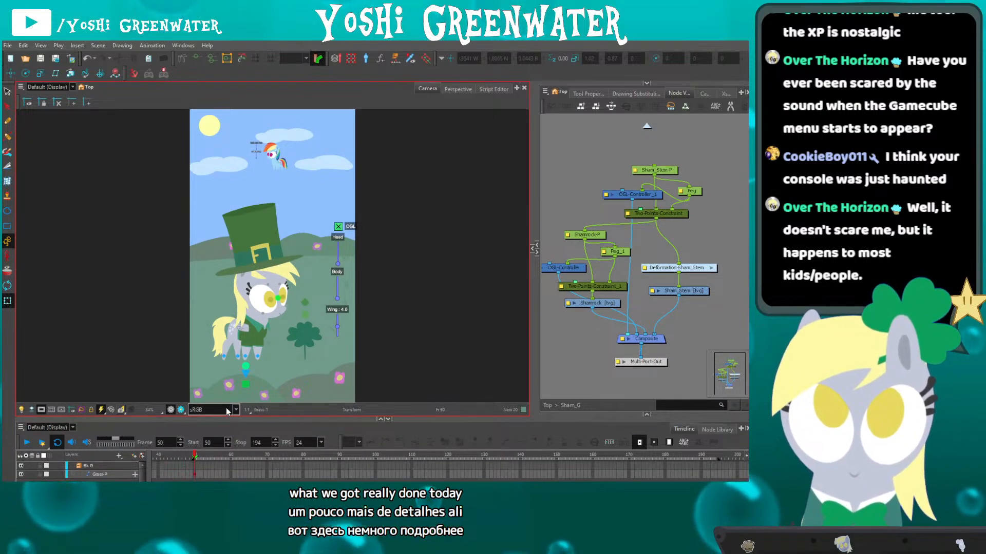
drag(563, 338, 580, 323)
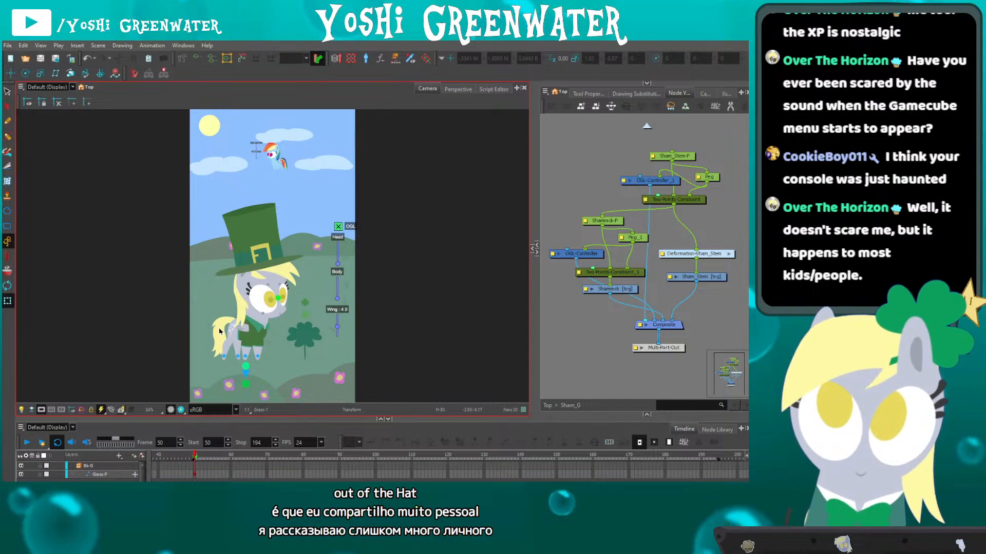
key(Return)
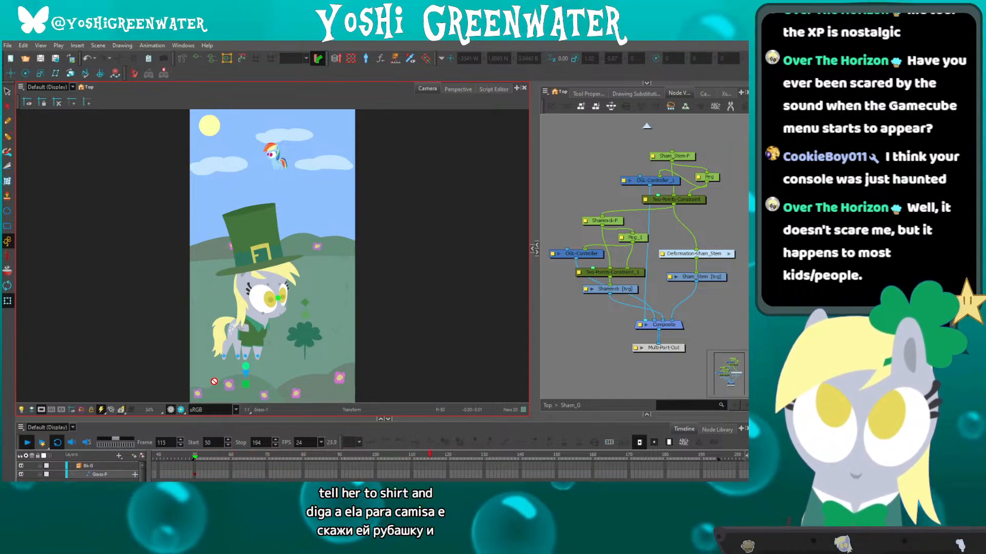
Stop the playback, leave the shamrock group for the top-level node network, and enable the disabled storyboard sketch composite.
key(Return)
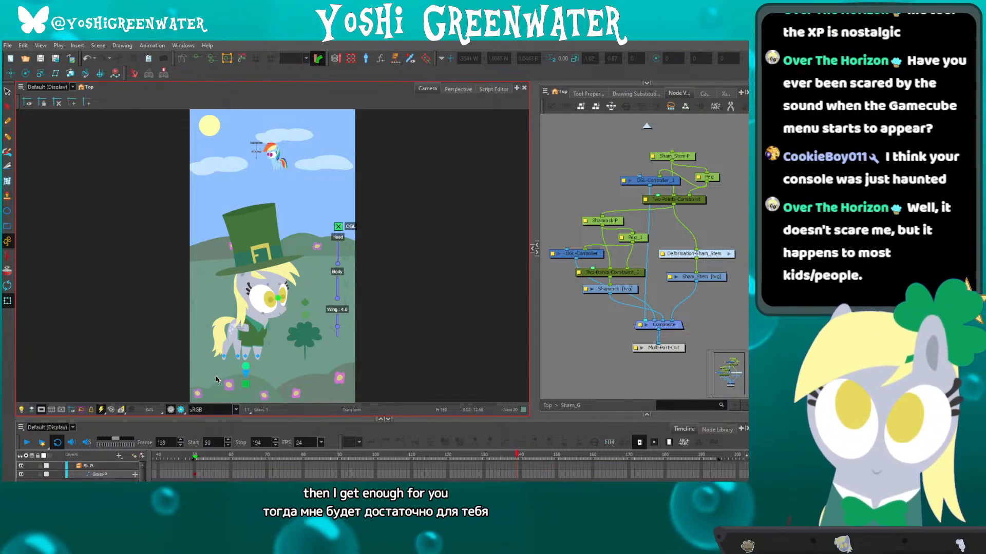
click(577, 326)
click(546, 405)
drag(587, 321, 646, 298)
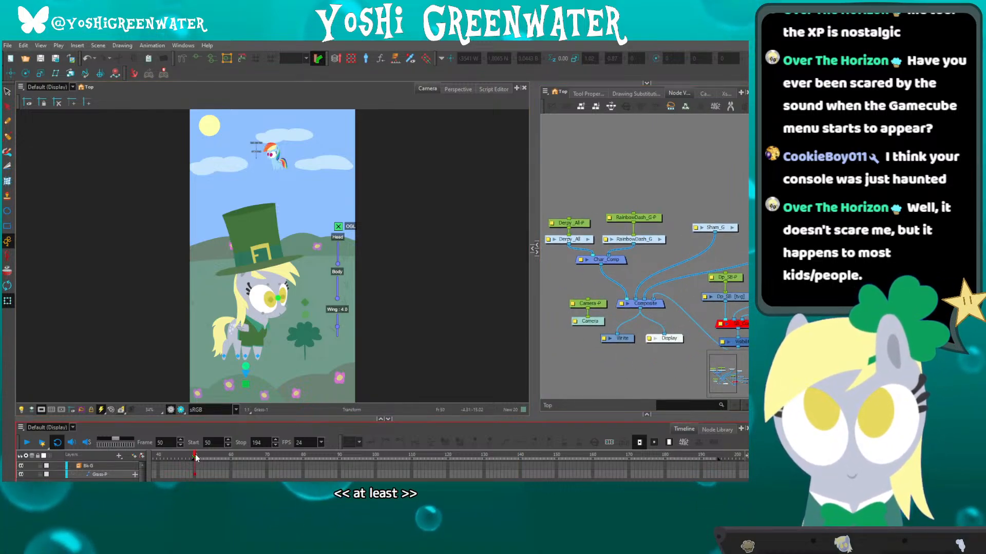
scroll(237, 333, up, 4)
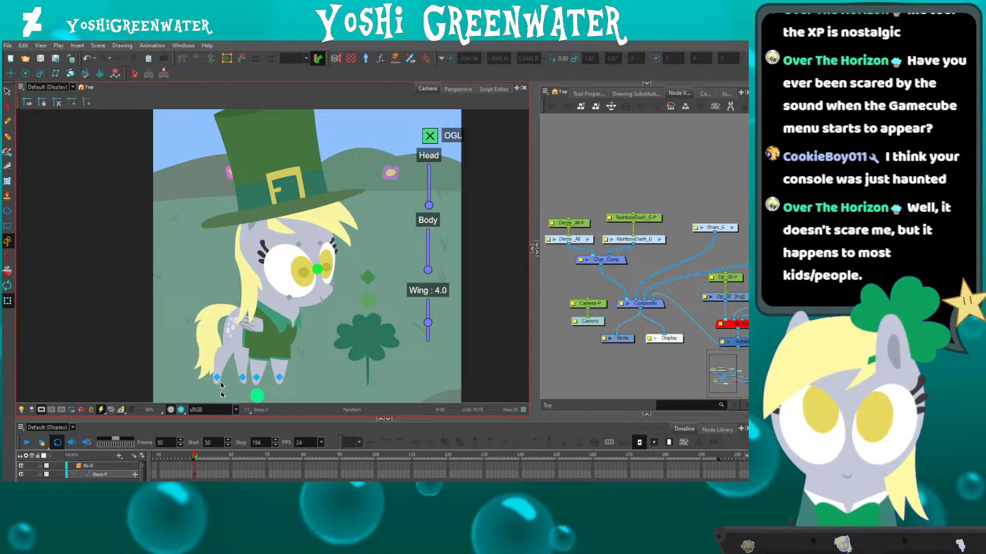
scroll(229, 244, down, 4)
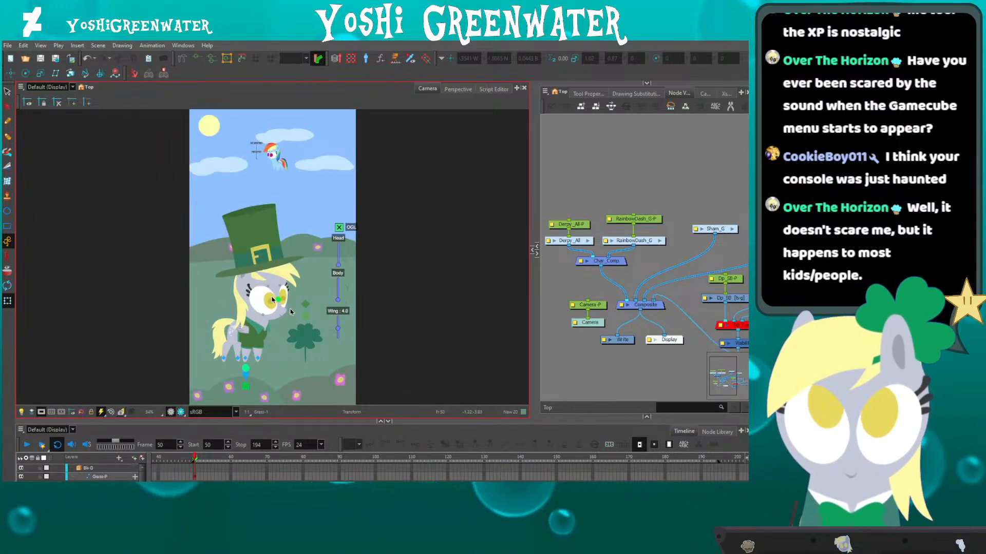
drag(696, 360, 630, 330)
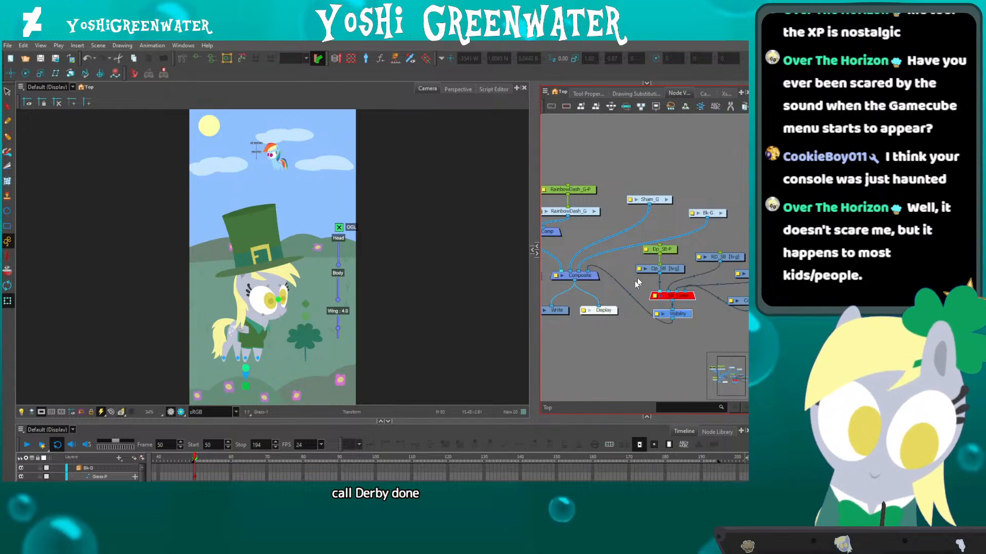
key(a)
click(596, 341)
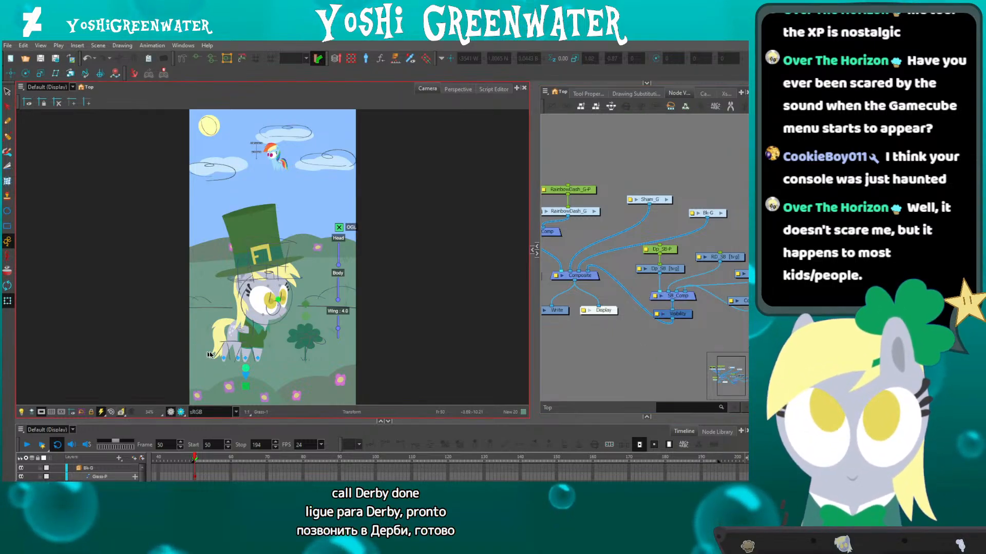
Play back the scene with the storyboard sketch overlaid, then return to frame 50 and compare the pony with it.
key(Return)
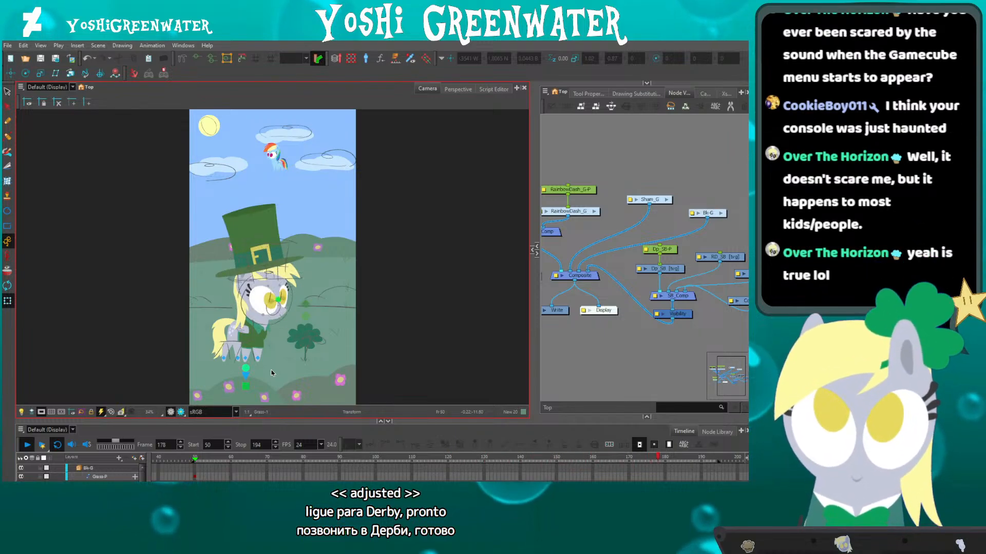
key(Return)
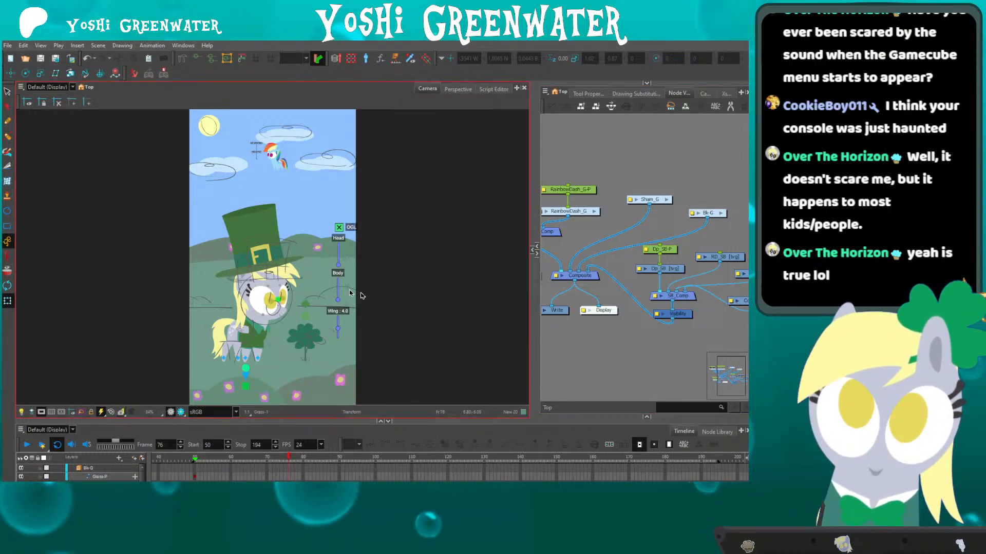
scroll(208, 333, up, 4)
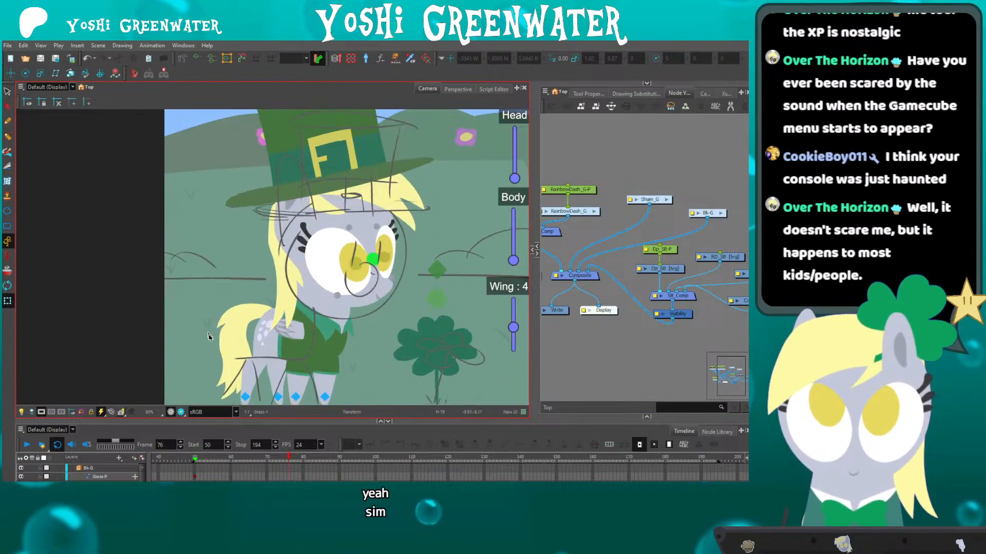
click(195, 457)
drag(209, 282, 185, 275)
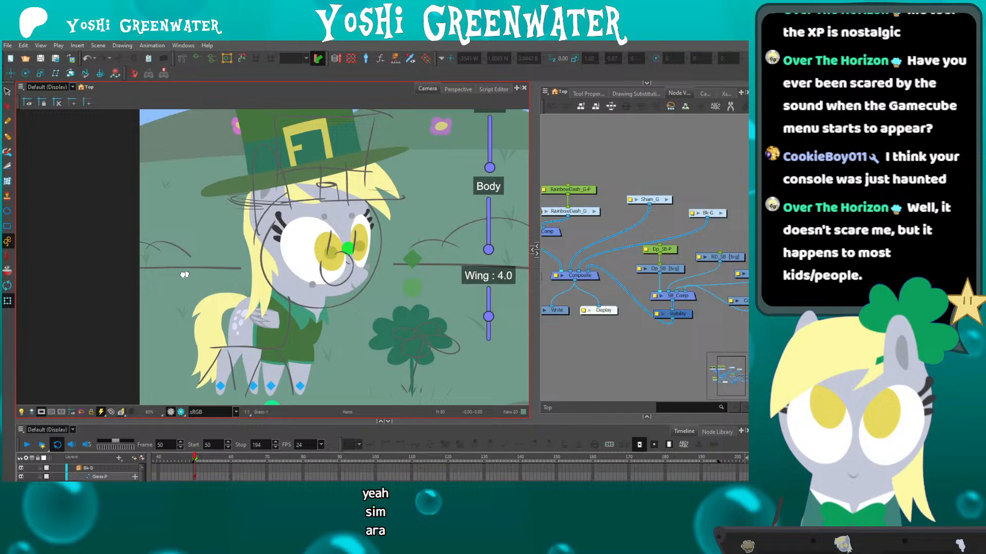
scroll(184, 275, down, 3)
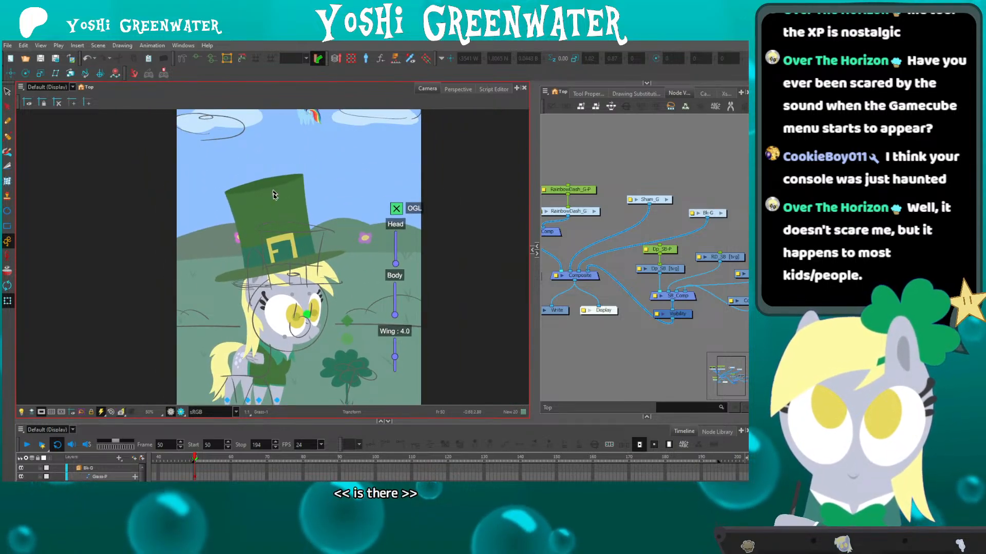
Select the top hat, locate its rig in the Derpy_All group, and select mc_OGL_Show in the Master-Controller backdrop.
click(258, 202)
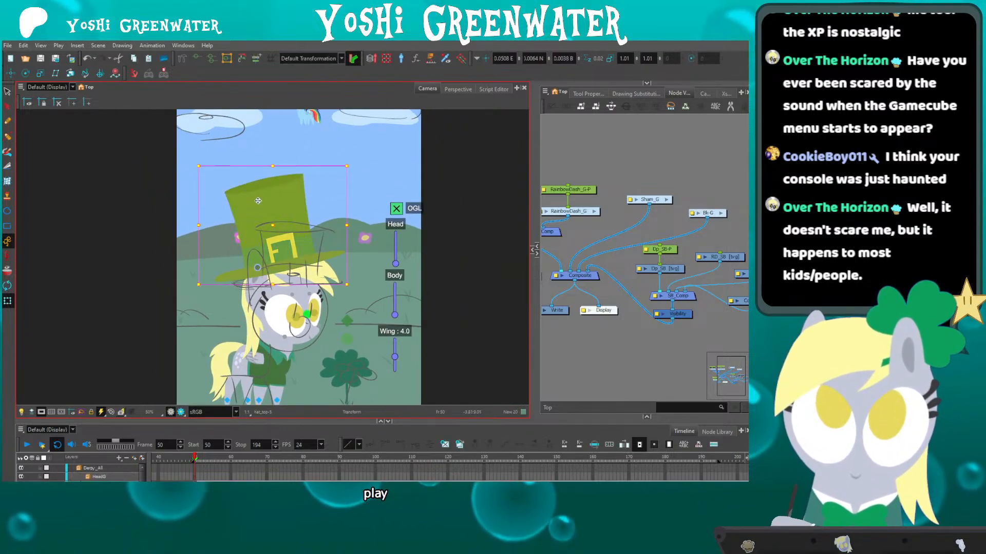
key(o)
drag(566, 275, 392, 212)
click(568, 406)
drag(567, 372, 738, 313)
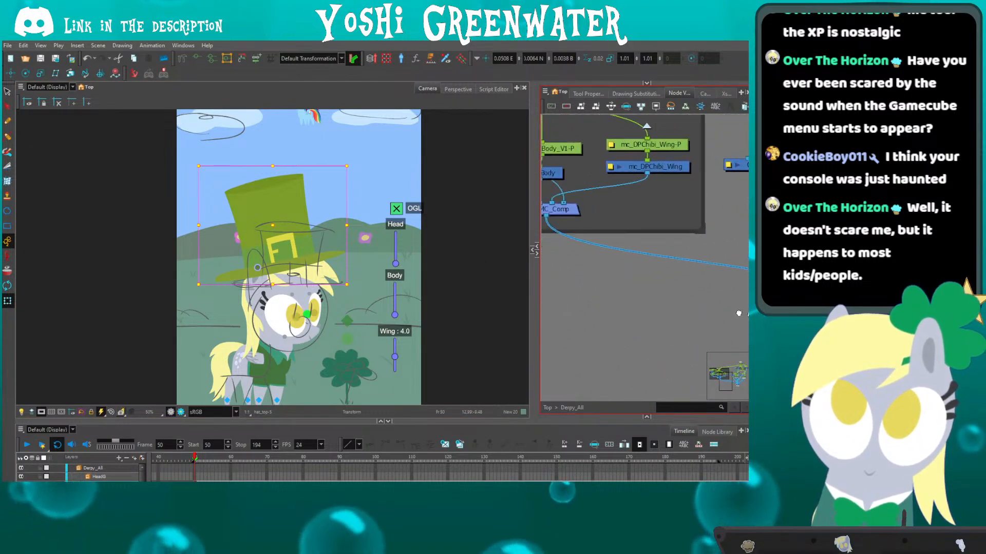
drag(561, 278, 619, 388)
drag(581, 334, 654, 325)
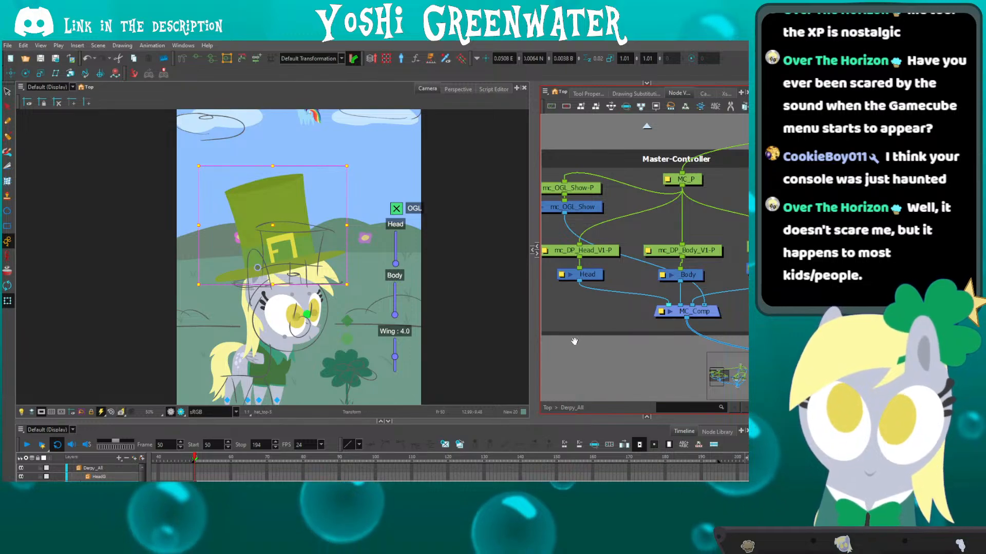
drag(574, 341, 593, 354)
click(574, 222)
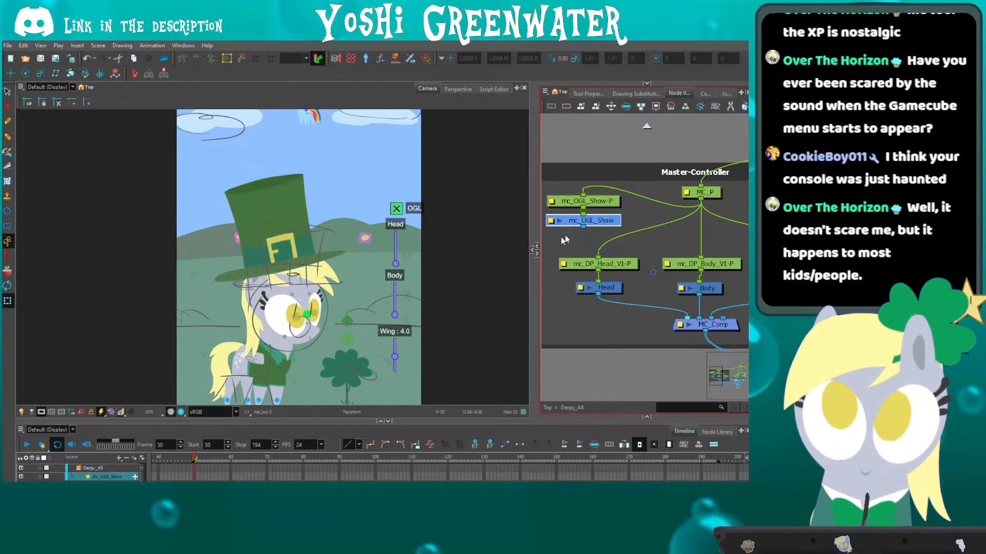
Find the SS_Top_P_Control controller in the Derpy_All rig and check its layer properties.
click(306, 97)
scroll(574, 267, down, 3)
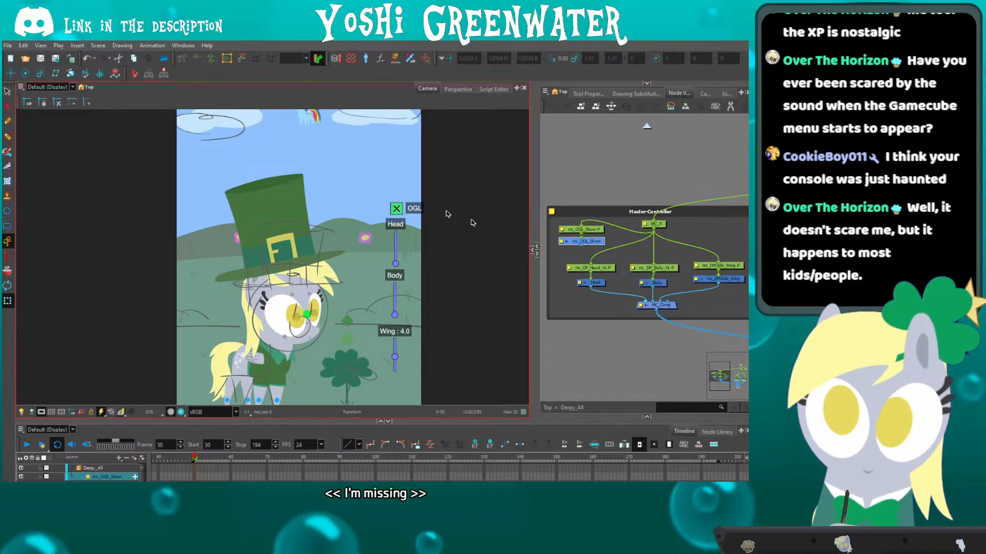
drag(557, 240, 341, 235)
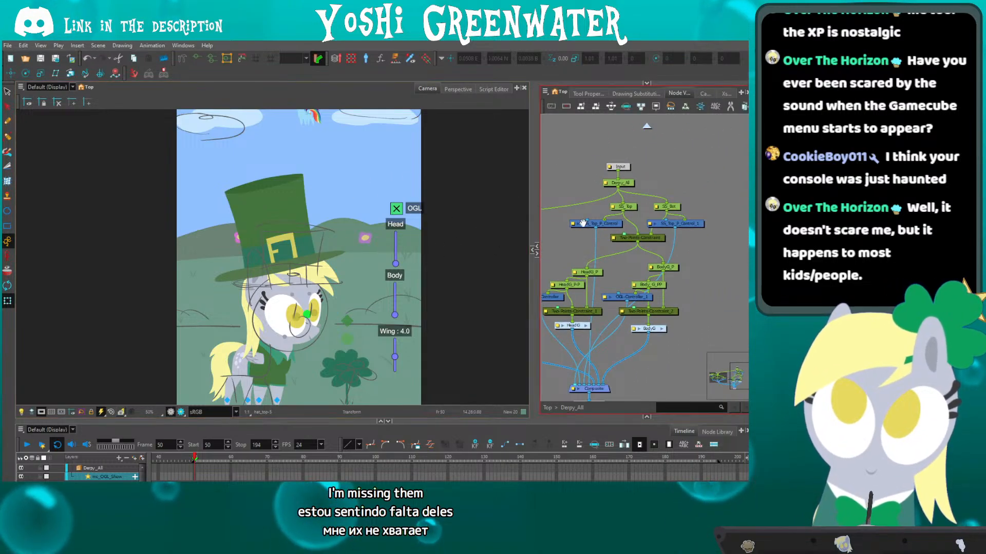
scroll(586, 228, up, 5)
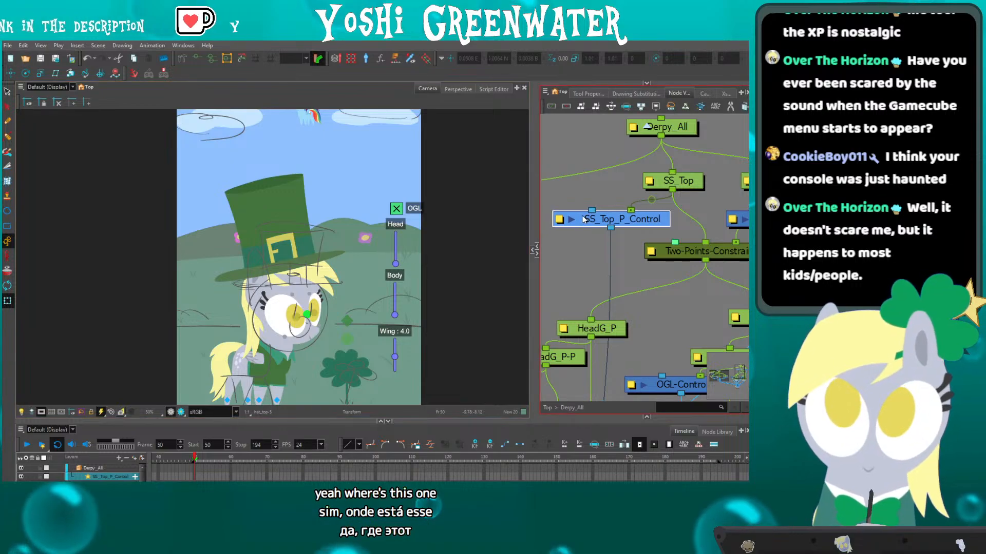
click(559, 220)
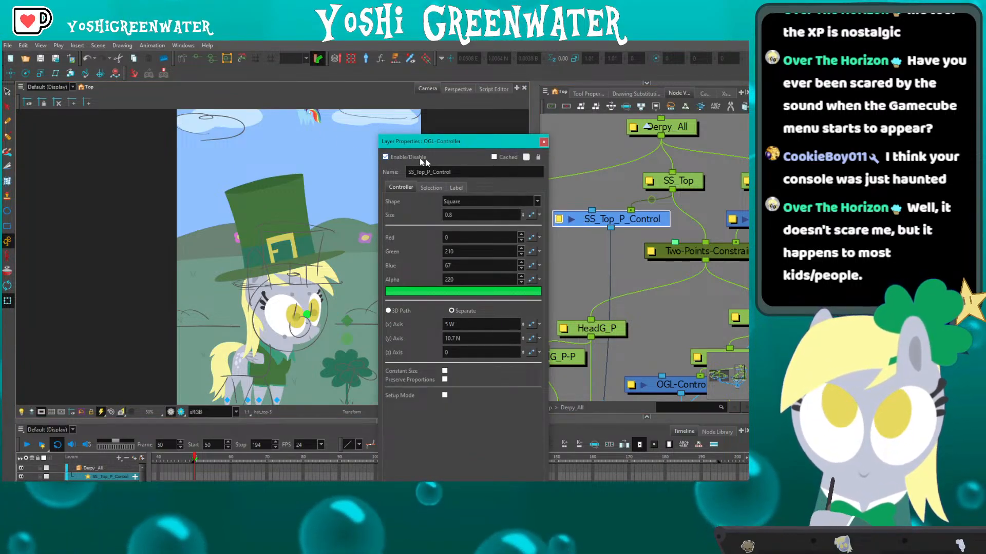
click(543, 141)
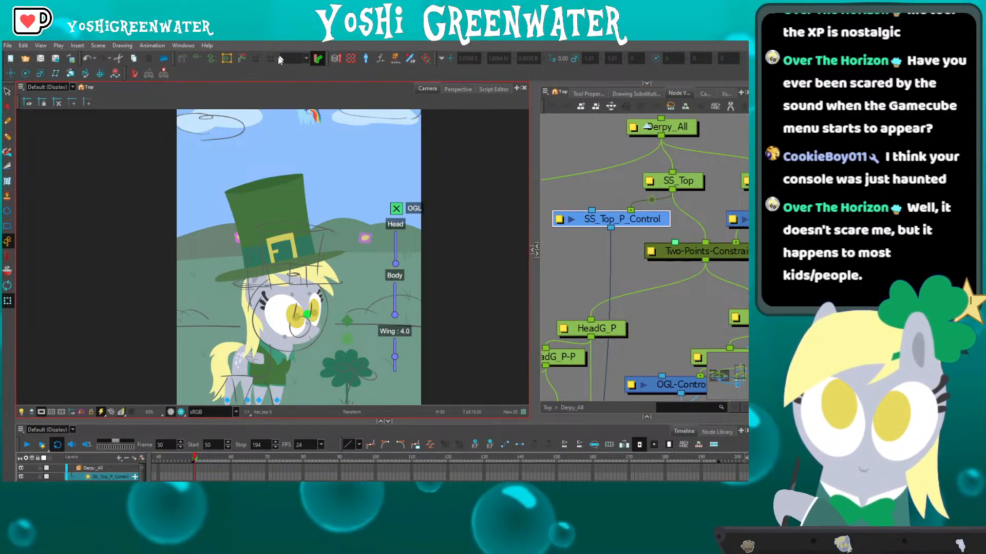
Hide and show the pony rig's on-camera controllers with the OGL switch to look for the missing ones.
click(511, 143)
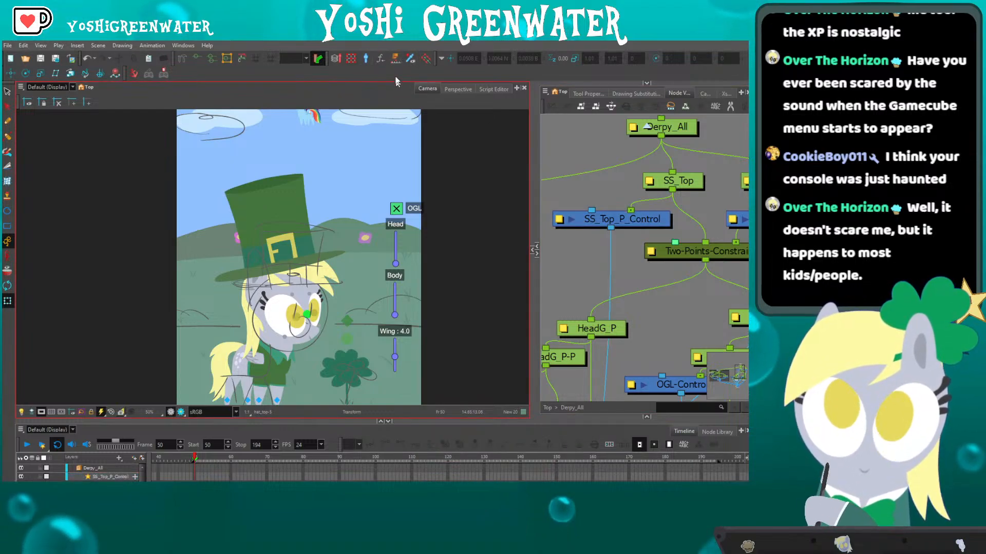
click(325, 157)
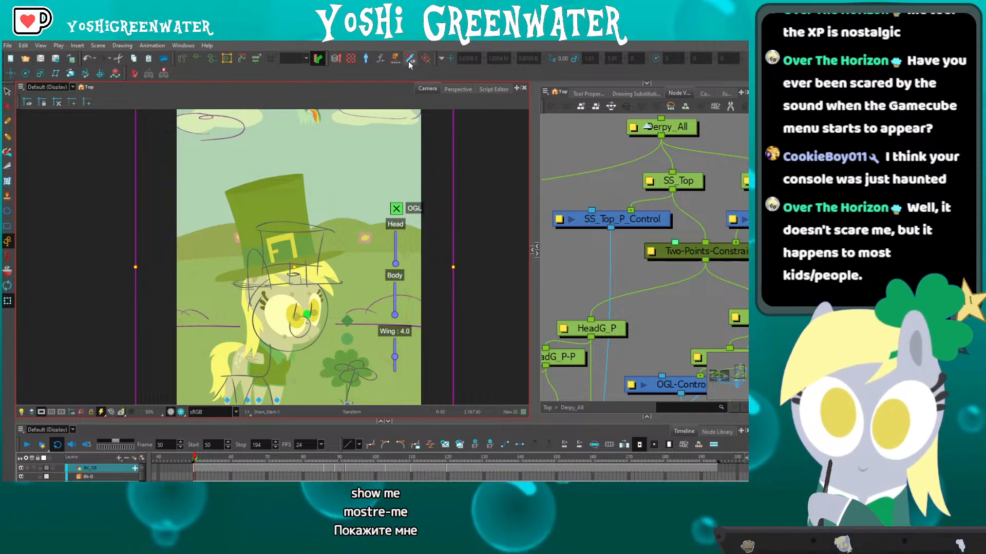
click(229, 202)
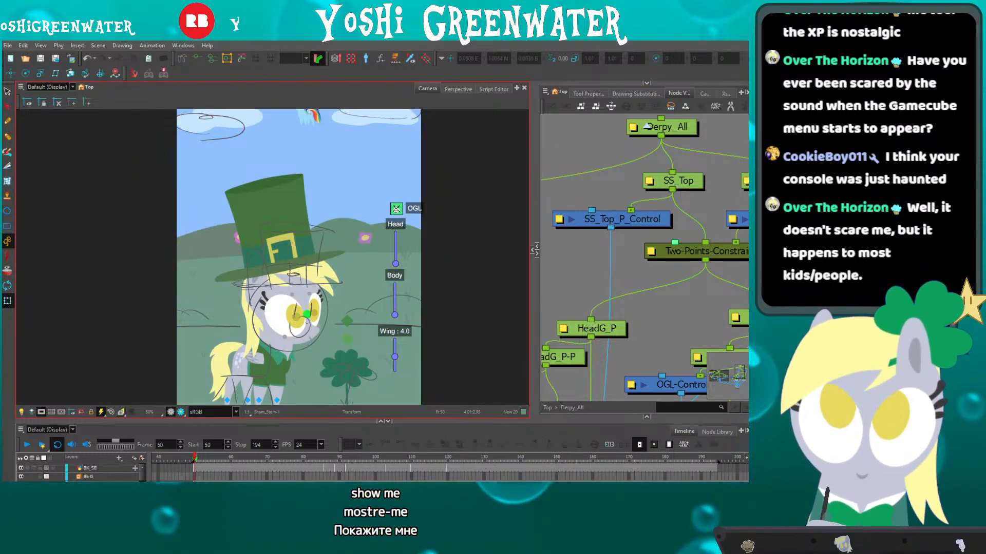
click(396, 209)
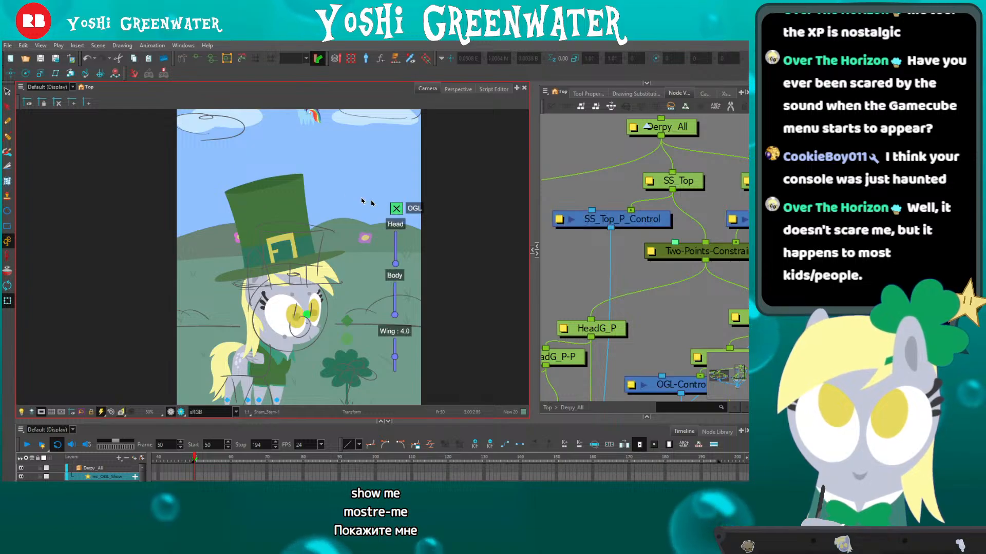
key(space)
drag(226, 180, 218, 118)
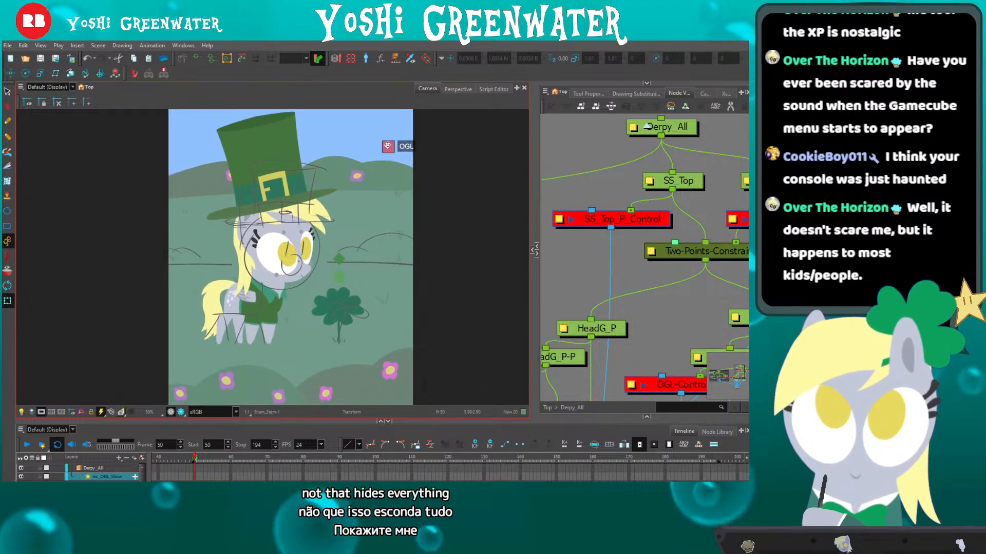
Try clearing the top hat drawing at frame 50 to look for controllers behind it, and undo the deletion.
click(266, 146)
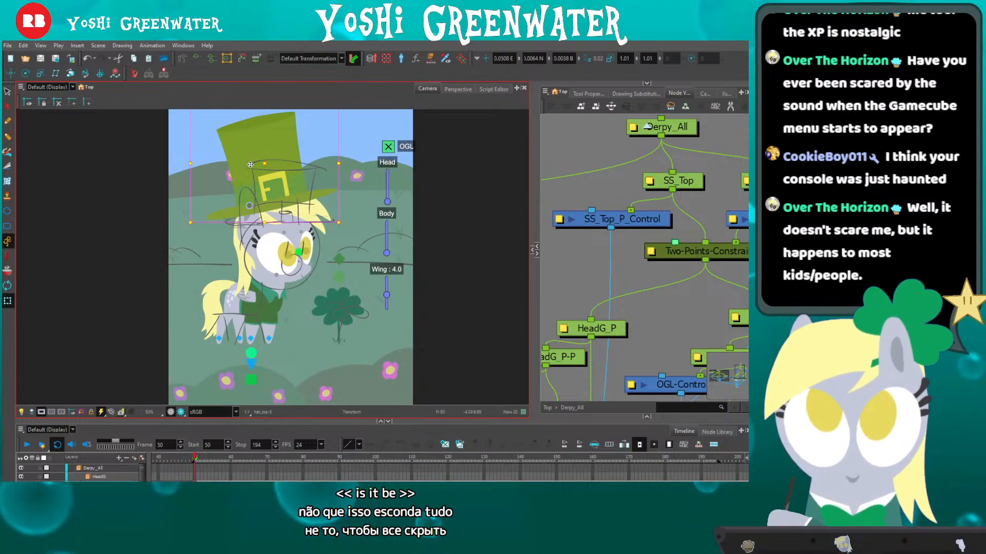
key(Delete)
click(250, 430)
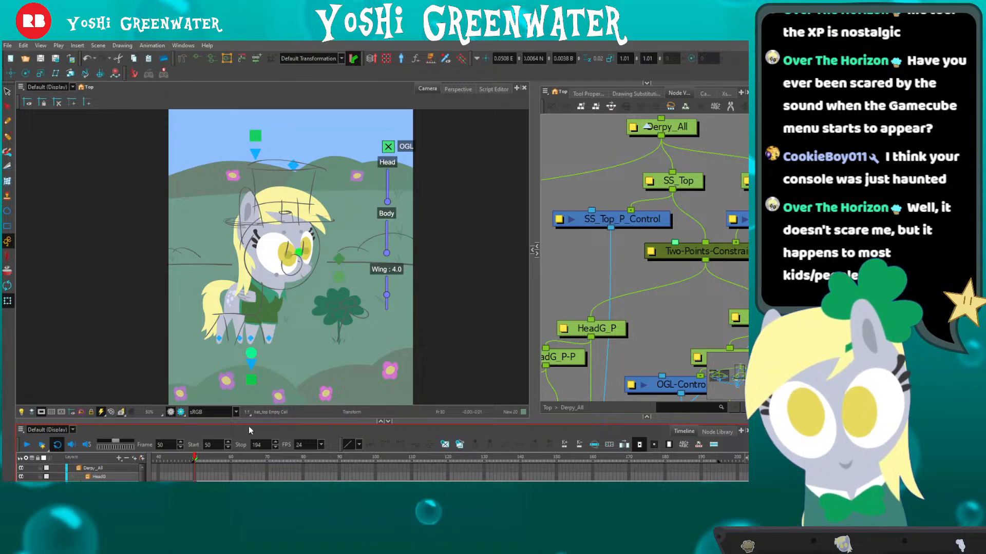
scroll(276, 183, up, 3)
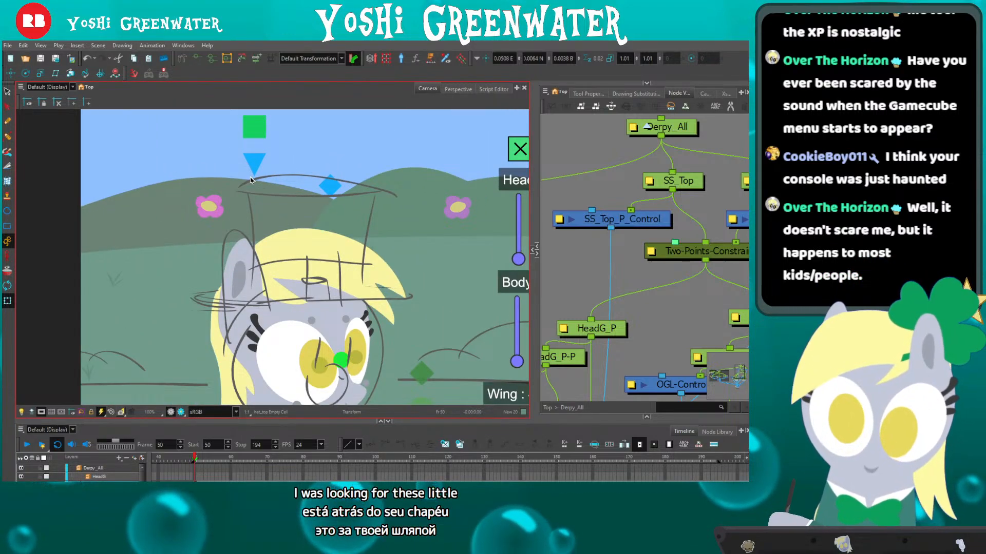
key(ctrl+z)
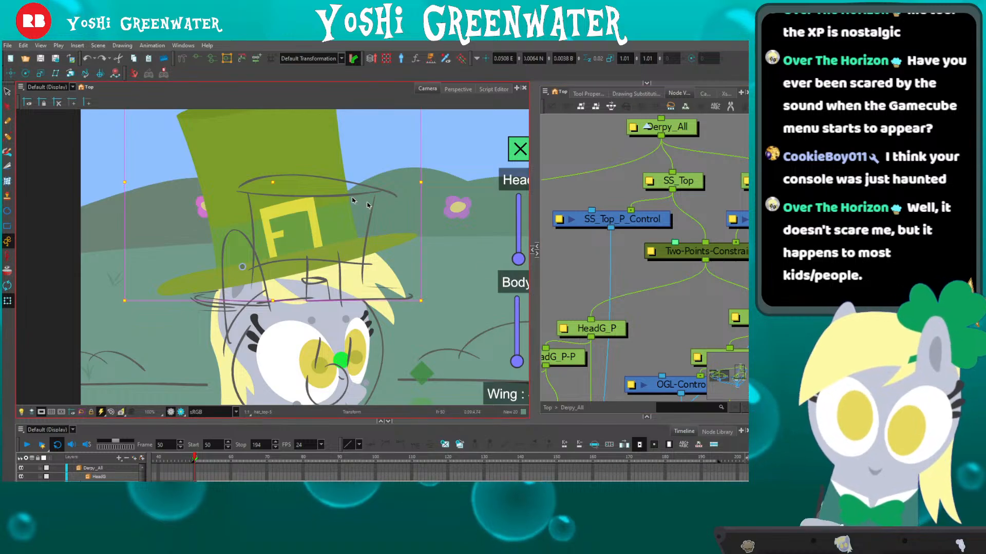
Clear the top hat drawing at frame 50 and change the Z-axis position of the head's blue triangle controller, OGL-Controller.
drag(371, 226, 384, 291)
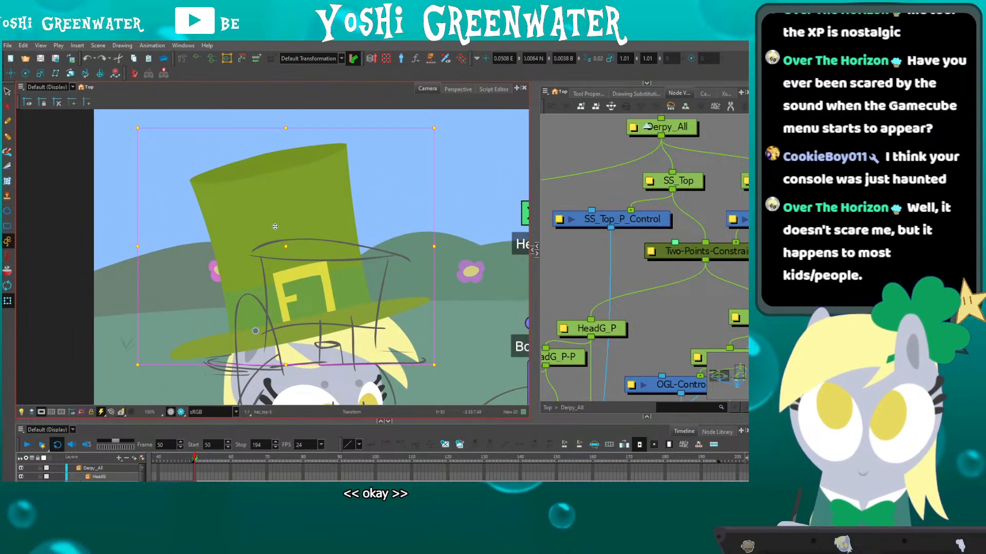
key(Delete)
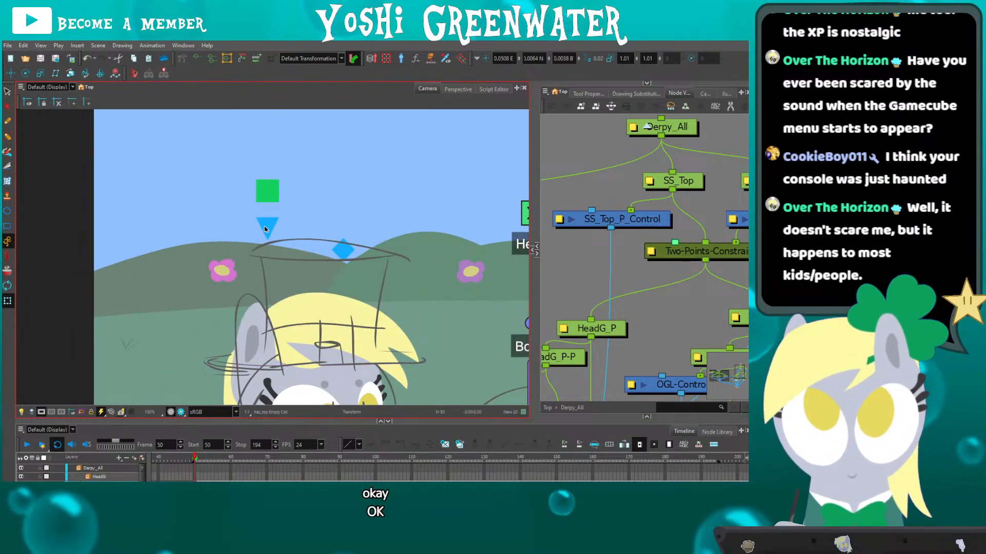
click(266, 229)
scroll(577, 233, down, 4)
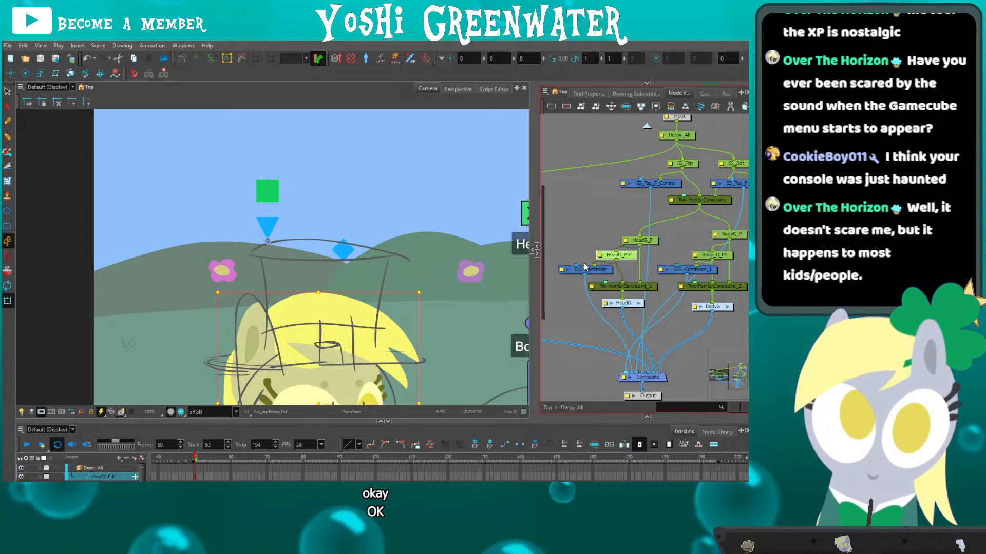
double_click(584, 268)
drag(435, 130, 424, 108)
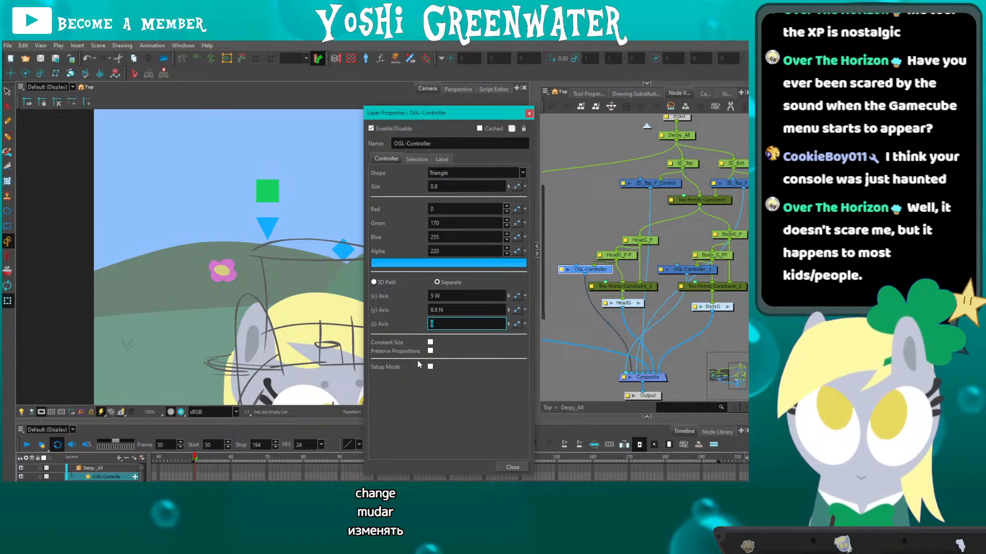
click(529, 113)
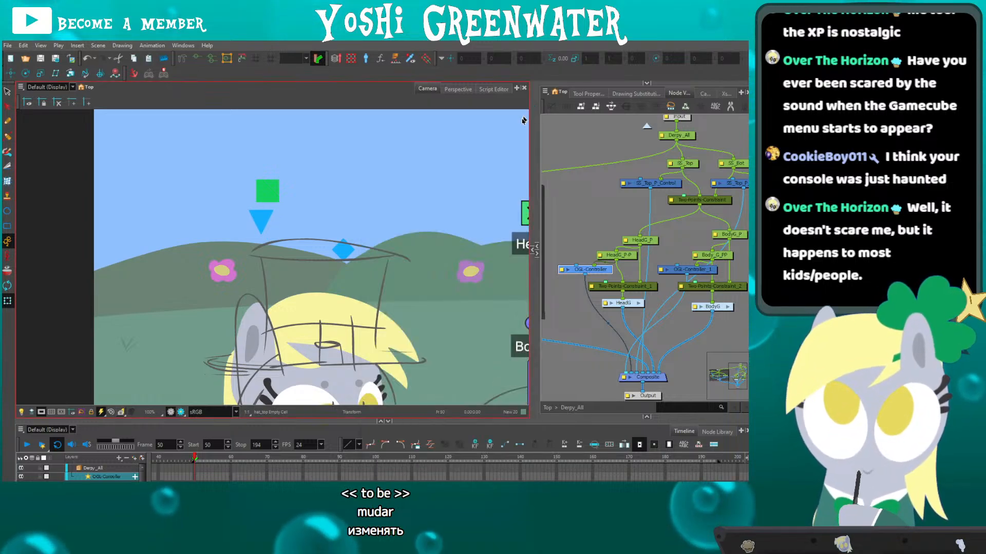
Check the OGL-Controller_1 properties and set the Z axis of the green square controller SS_Top_P_Control to 1.
drag(645, 253, 603, 242)
double_click(646, 259)
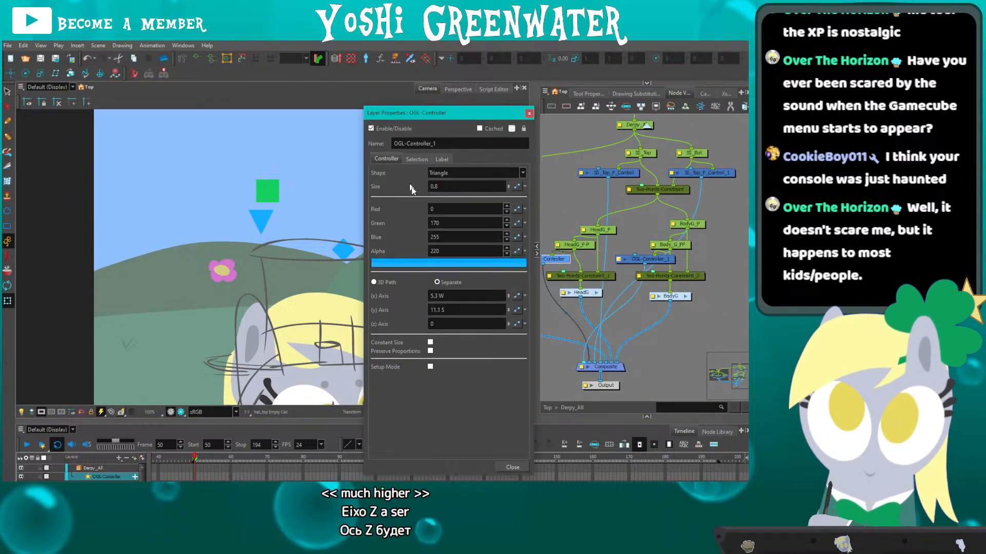
click(529, 114)
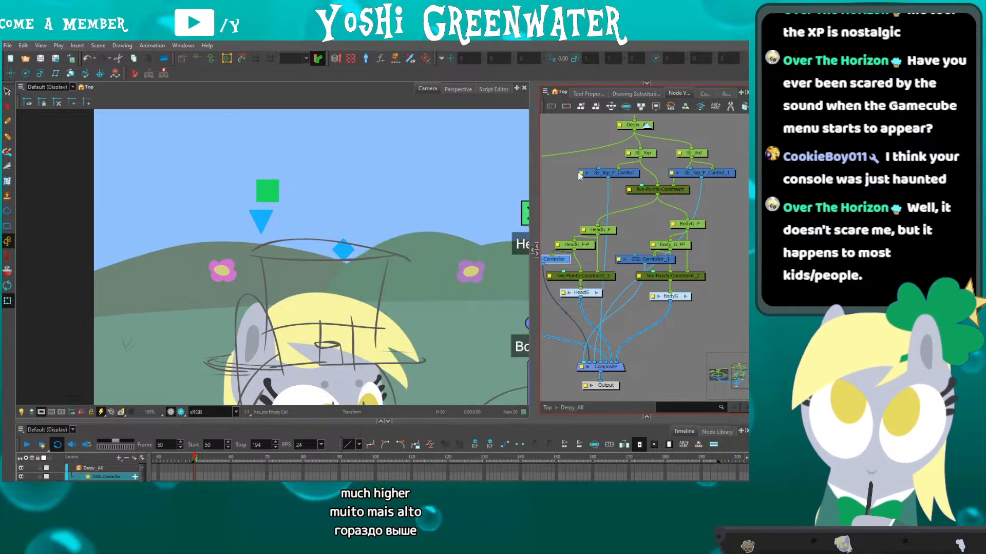
double_click(611, 173)
drag(434, 326, 408, 337)
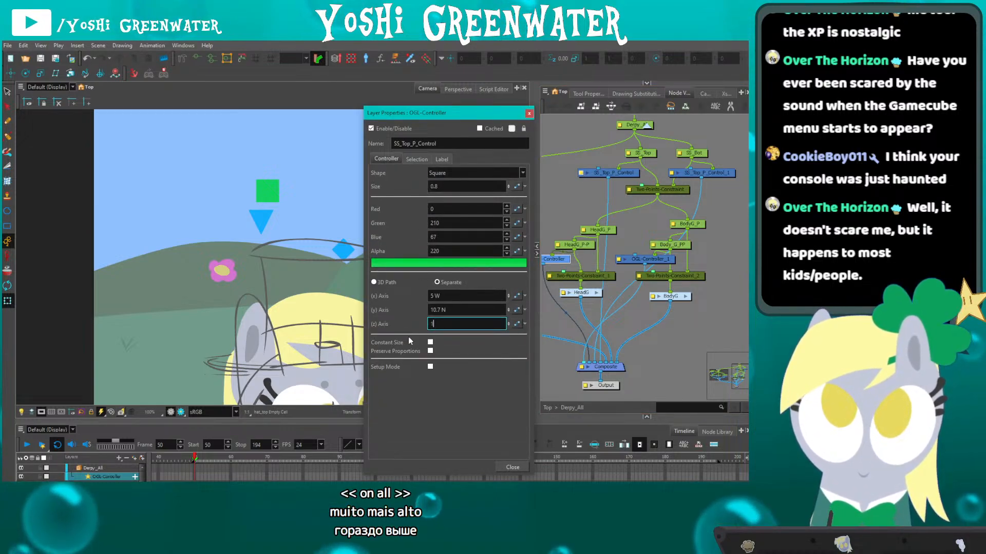
text(1)
key(Return)
click(529, 114)
Set the Z axis of the other green square controller, SS_Top_P_Control_1, to 1 F.
click(673, 173)
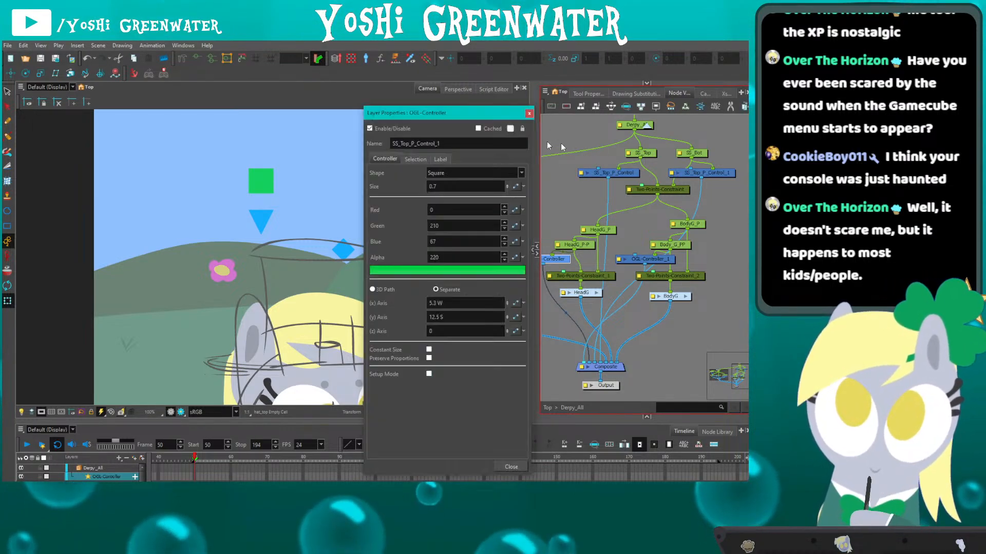
drag(439, 324, 406, 343)
text(1)
key(Return)
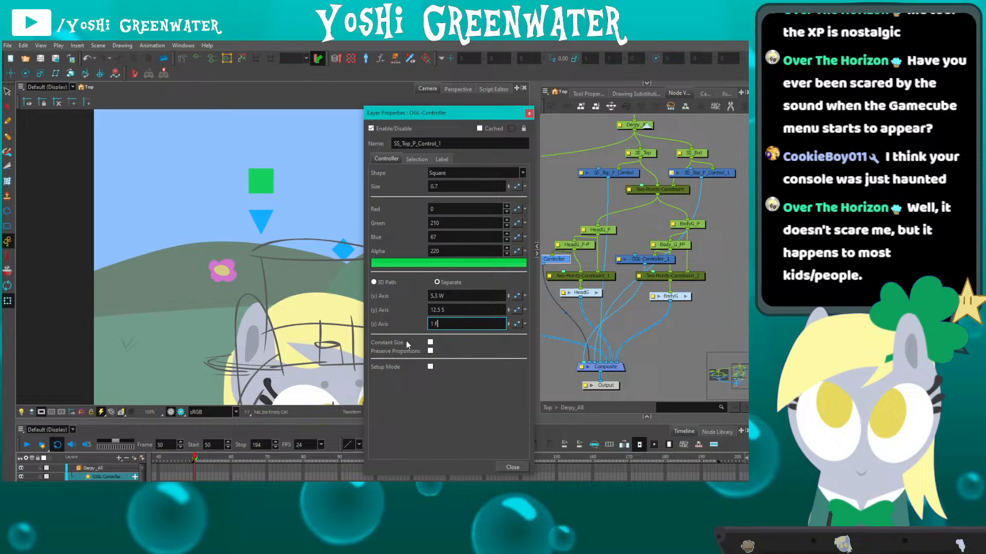
click(529, 113)
Locate the hat_top drawing in the head group, enable it to check the controllers over the hat, and disable it again.
click(362, 301)
key(o)
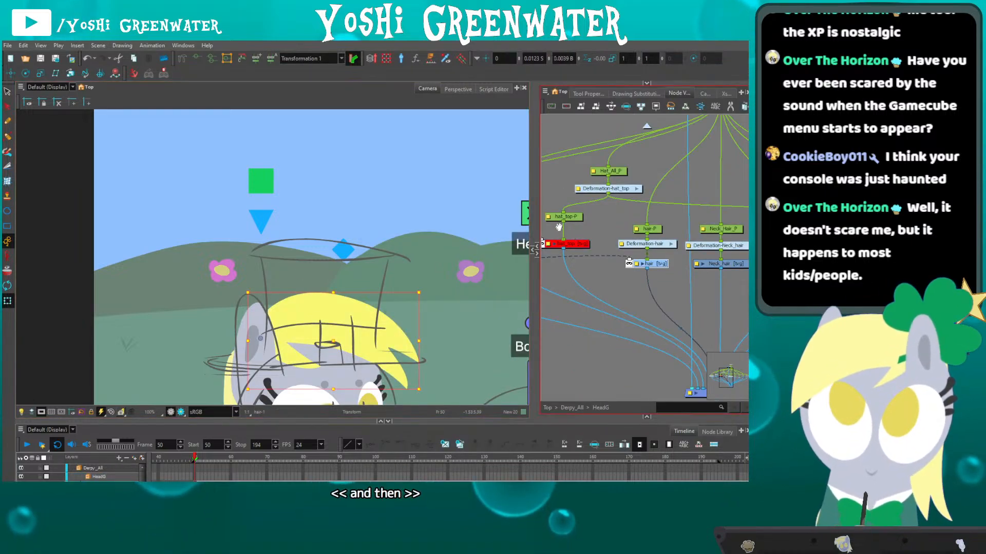
drag(576, 259, 604, 254)
click(596, 238)
key(a)
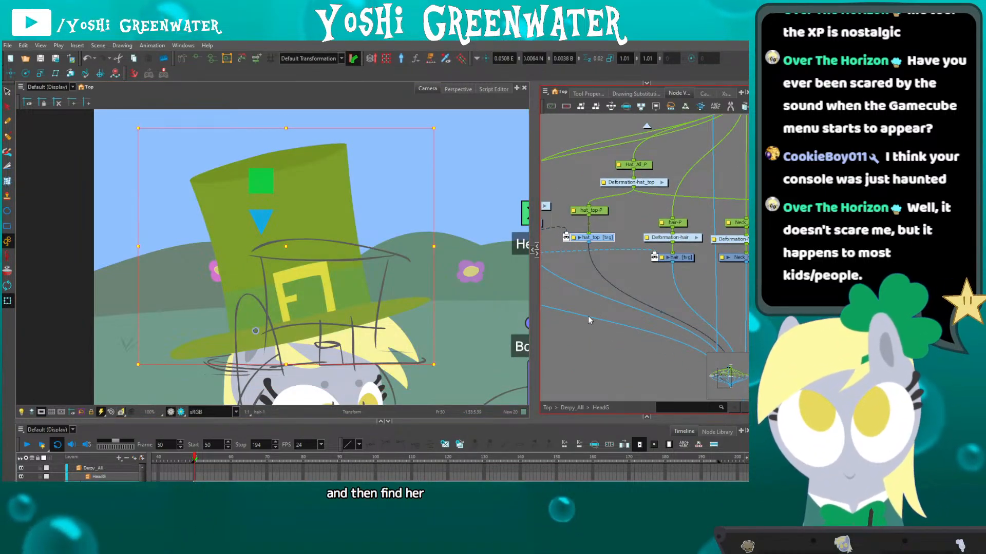
click(586, 328)
click(233, 249)
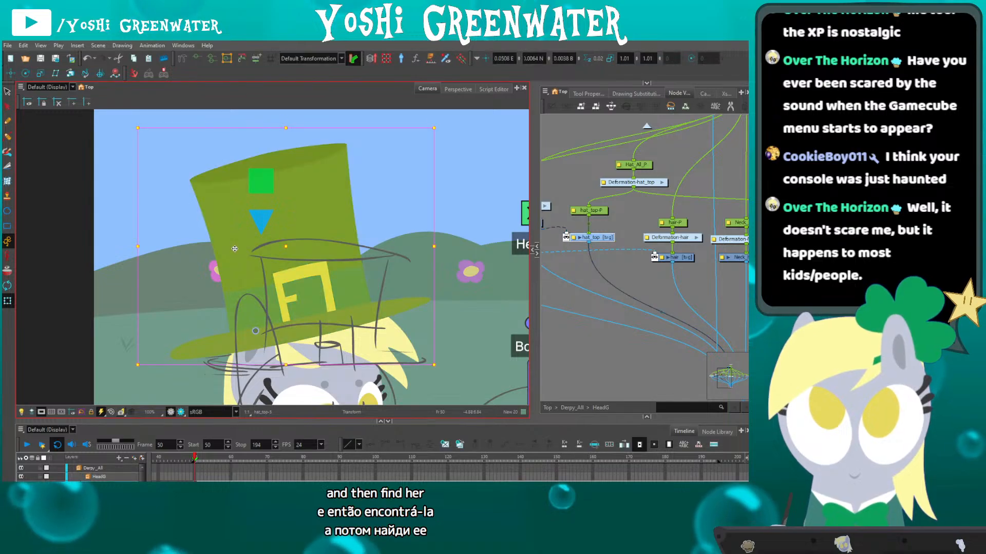
key(d)
Find the blue diamond OGL-Controller under the Head_Master peg and set its Z axis to 1 F.
key(b)
key(b)
key(b)
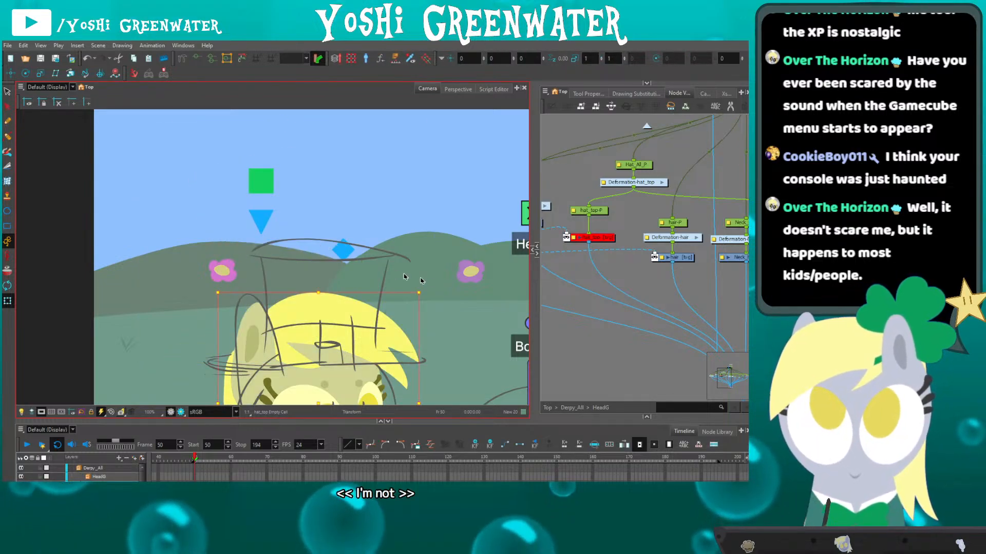
key(o)
drag(583, 292, 573, 261)
click(579, 252)
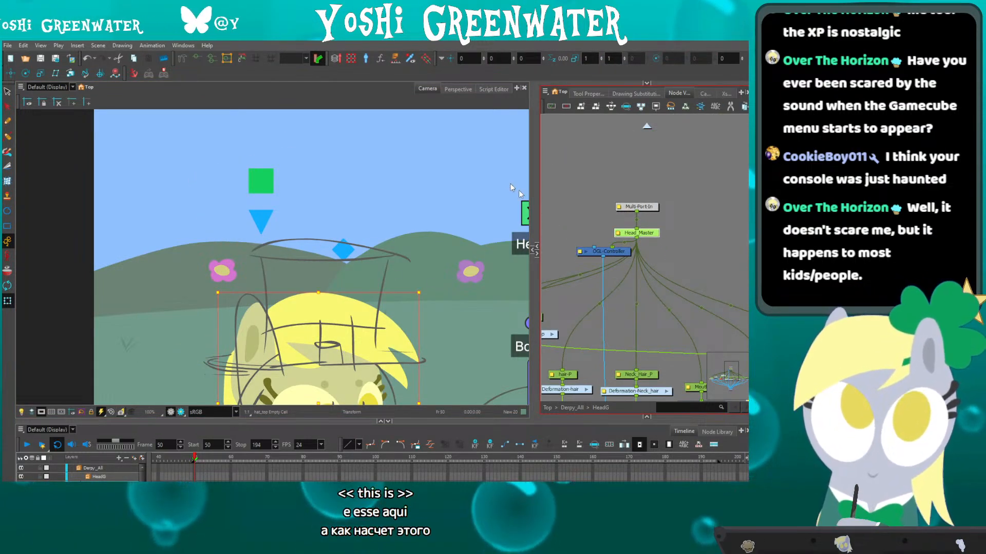
click(438, 323)
text(1 F)
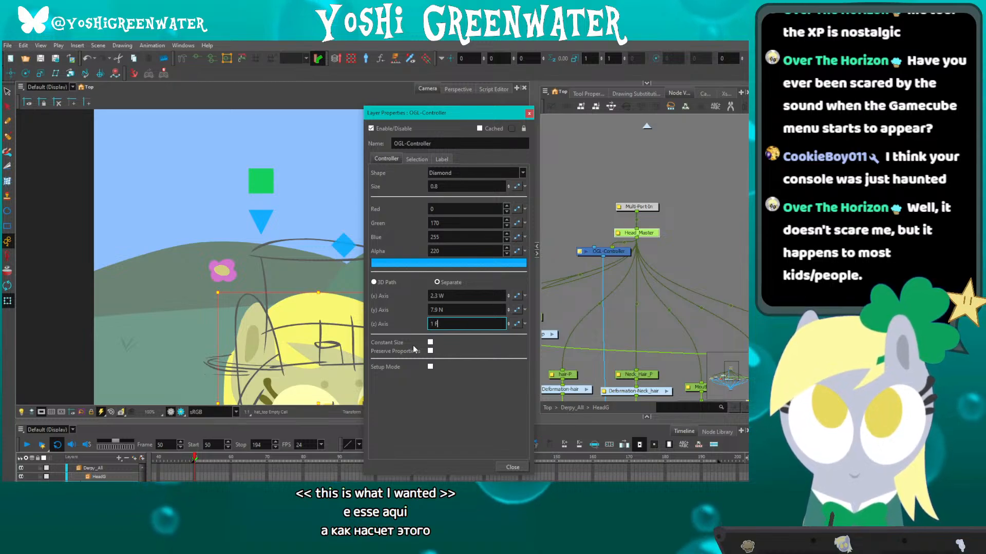
click(529, 113)
Enable the hat_top drawing in the head group again.
drag(566, 265, 707, 124)
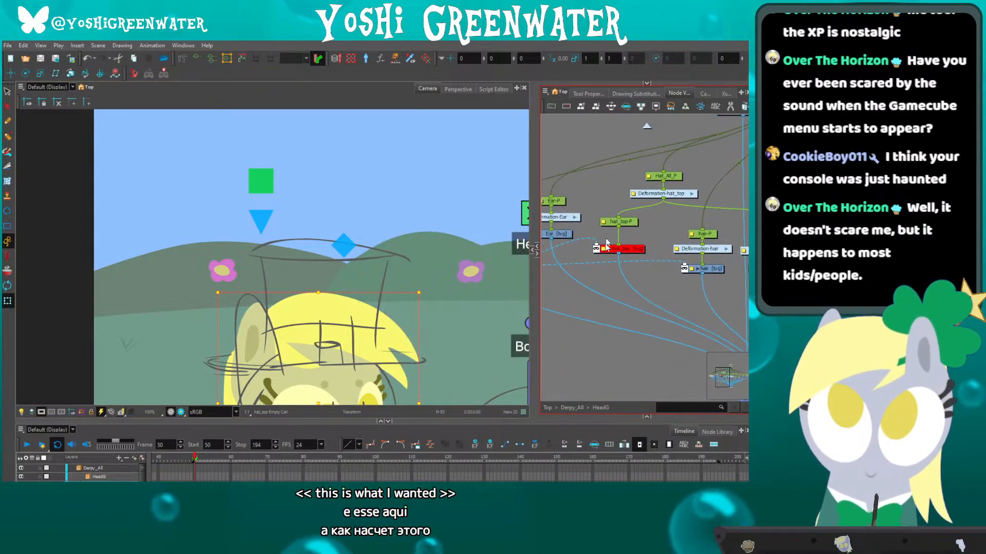
click(619, 249)
key(bracketright)
click(556, 357)
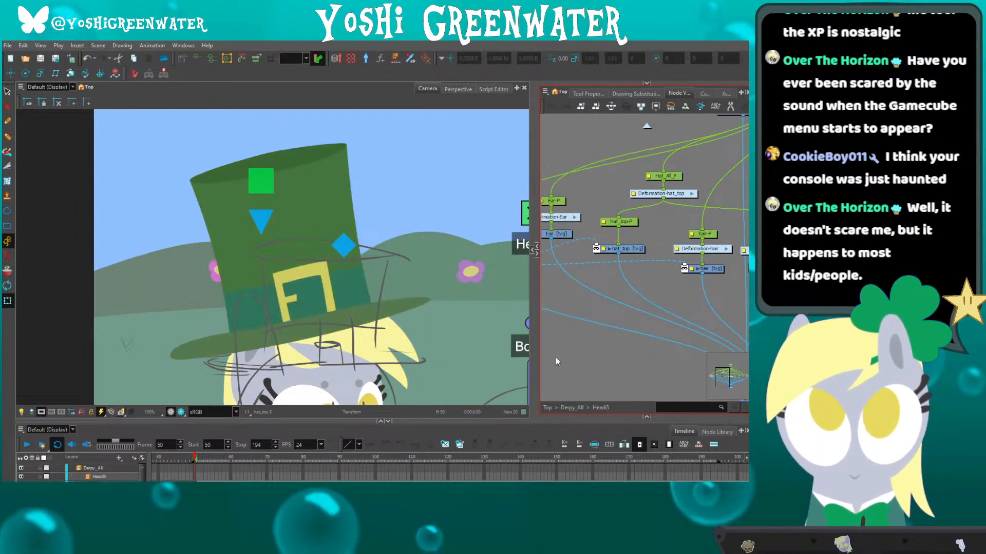
Select the top hat and nudge its depth so it sits in front of the pony's ear.
drag(206, 248, 196, 225)
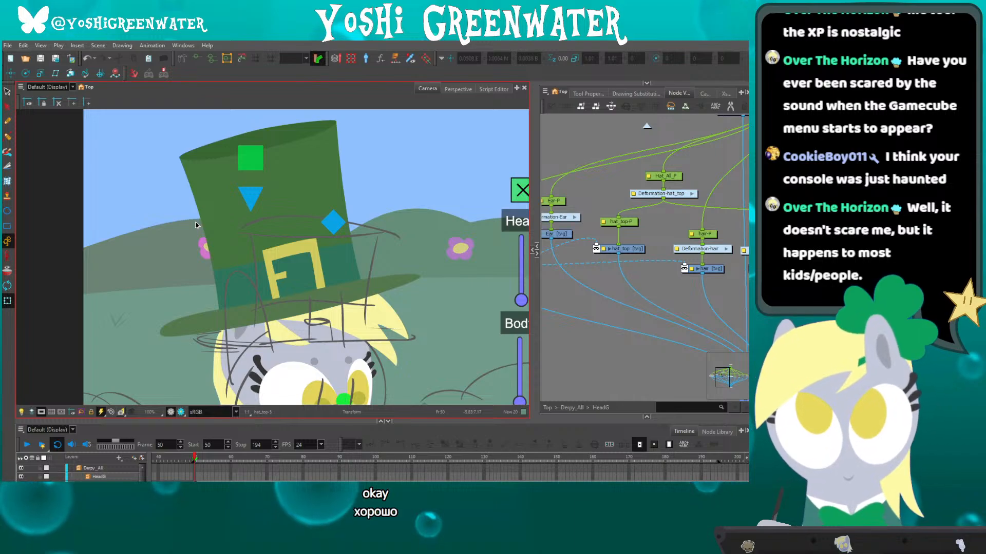
click(233, 232)
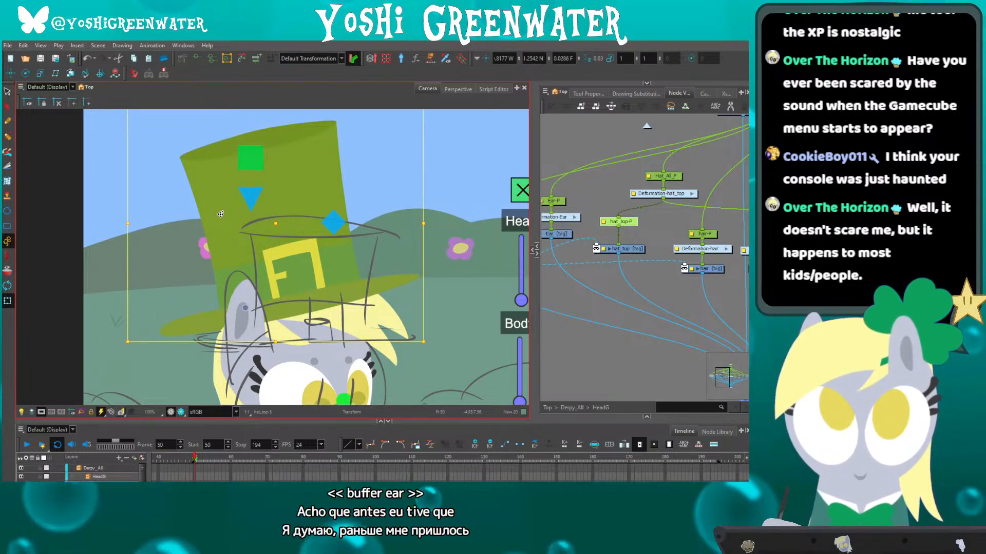
key(alt+Down)
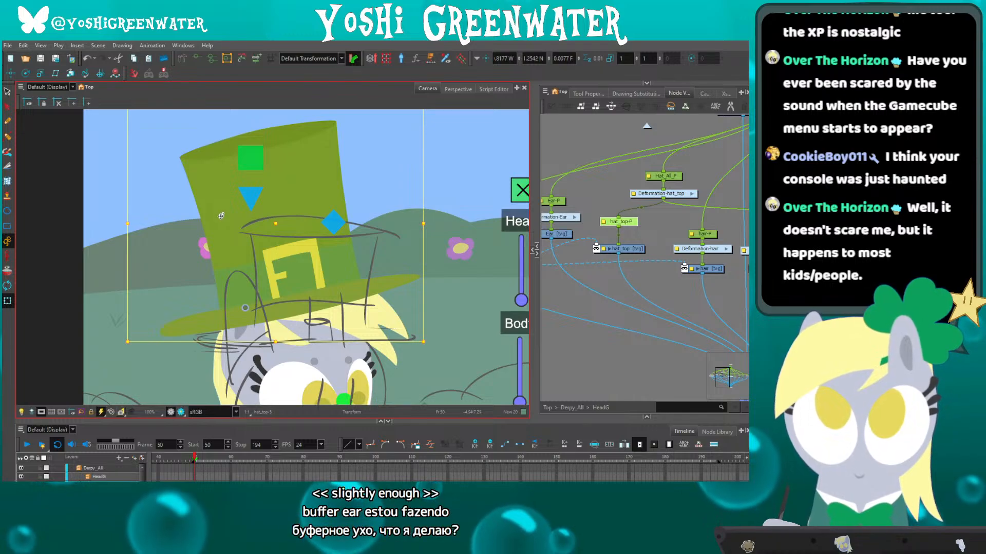
Examine which head parts the blue triangle controller, the Head_Master peg and the blue diamond controller each select.
click(252, 202)
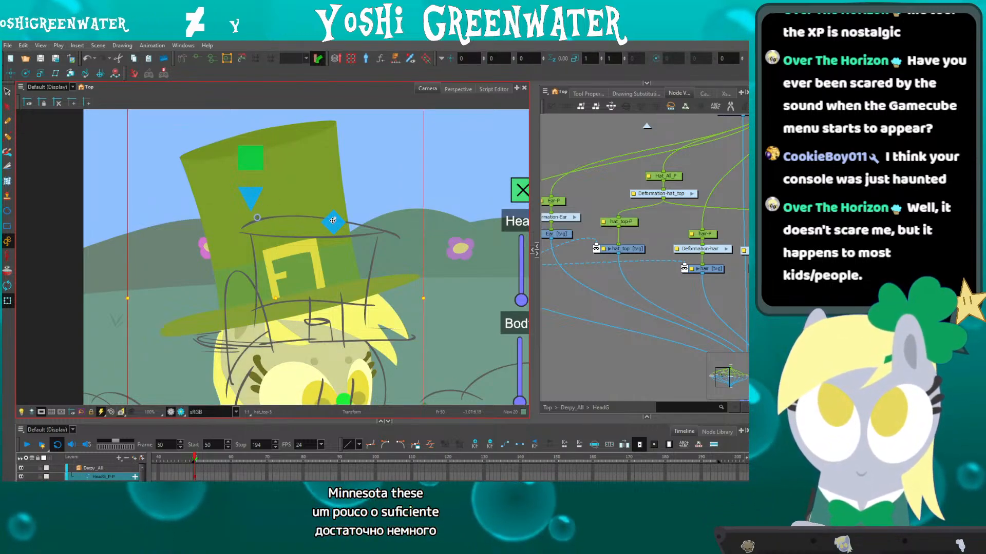
click(575, 368)
scroll(209, 227, down, 2)
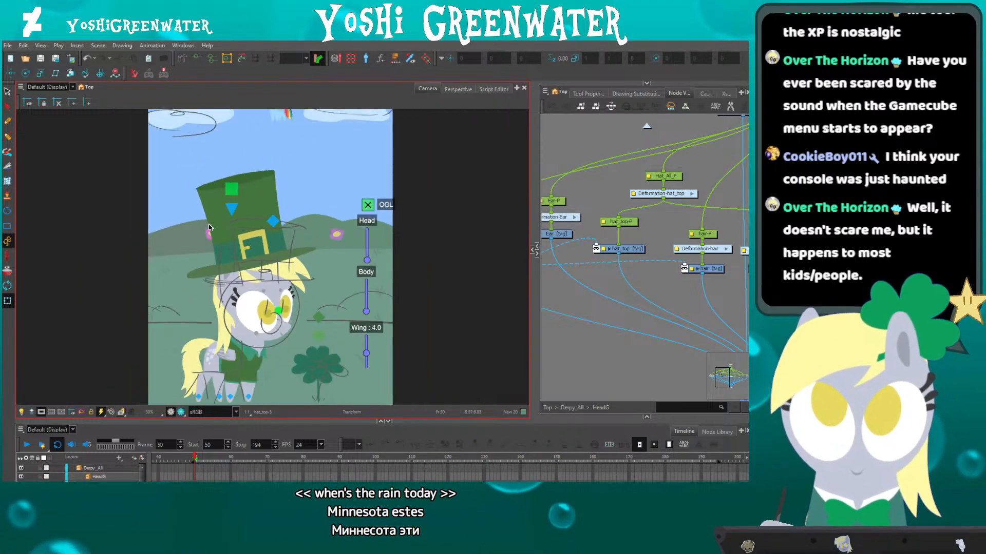
key(space)
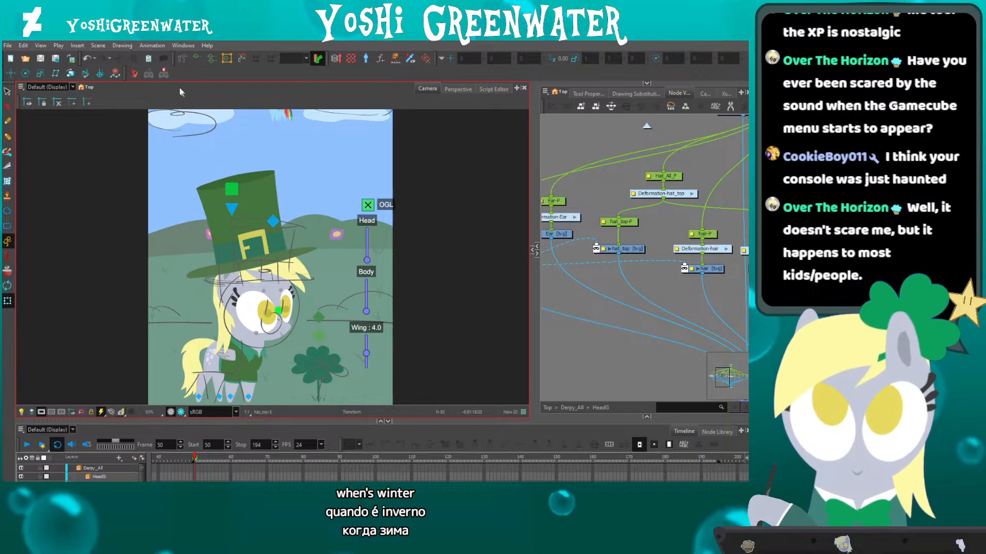
drag(187, 224, 223, 183)
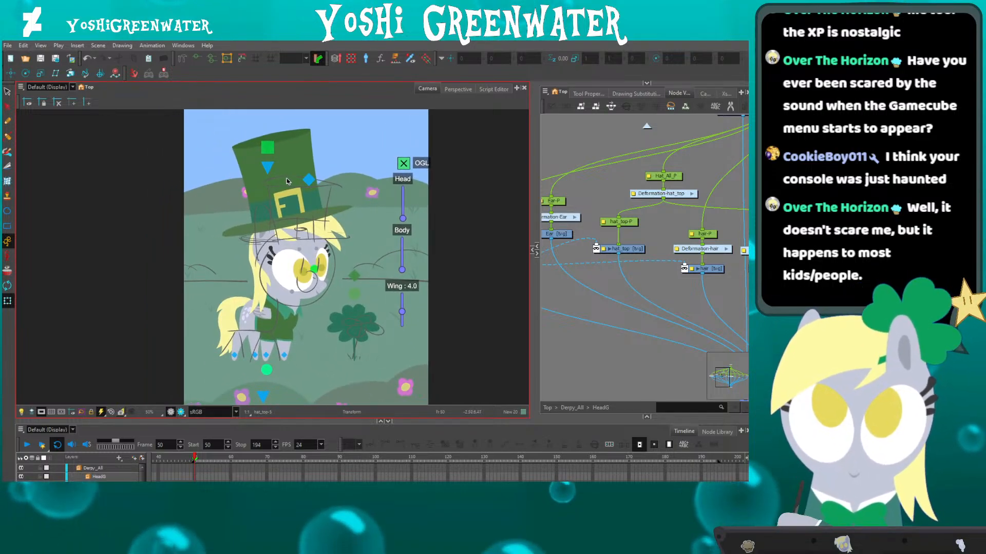
scroll(286, 180, up, 1)
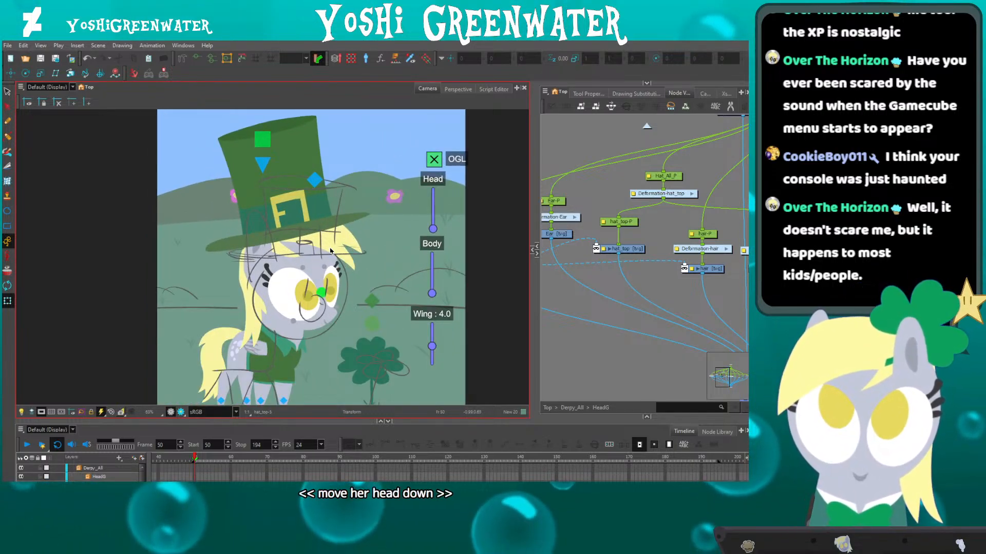
drag(577, 219, 466, 338)
click(675, 211)
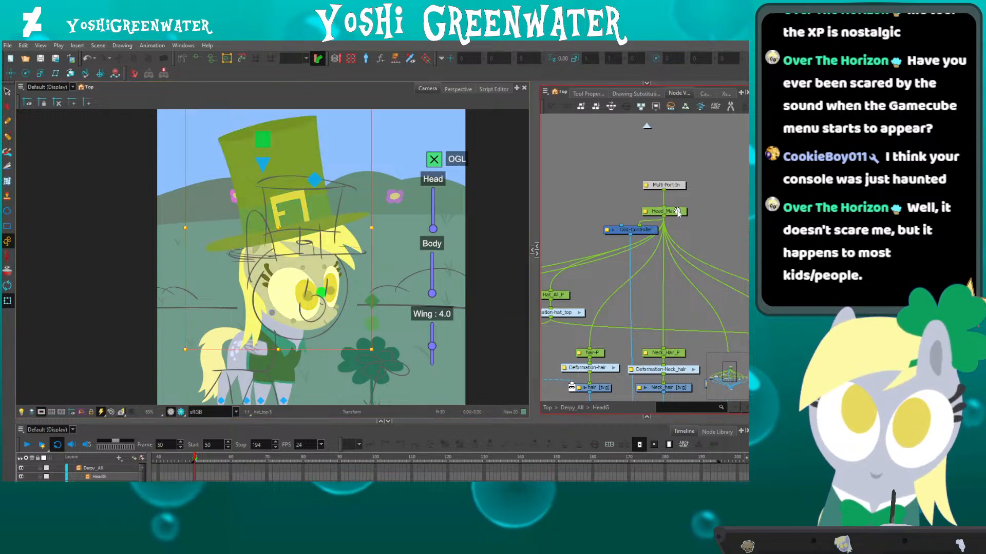
click(479, 183)
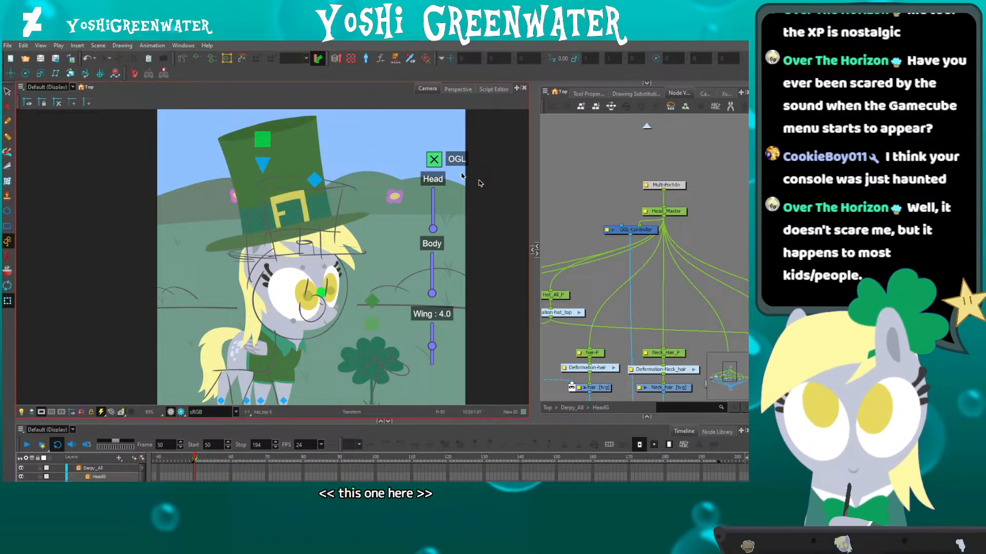
click(314, 180)
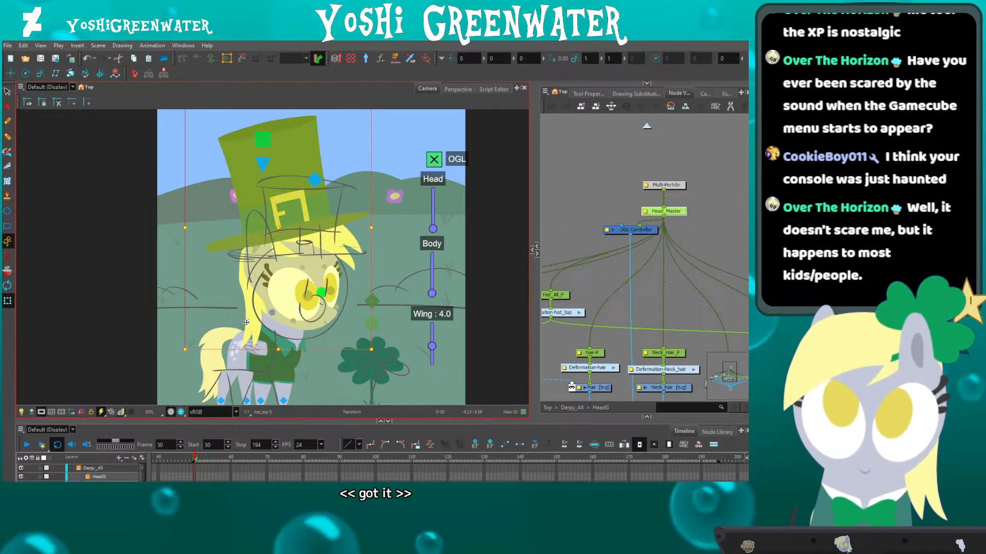
scroll(213, 282, up, 1)
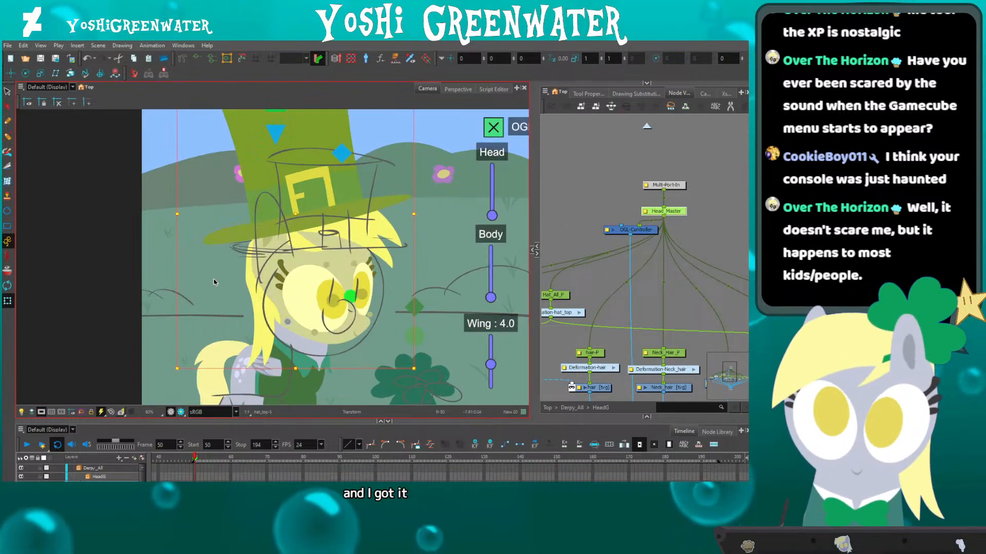
Select the pony's front hair and step up through its parent pegs to Head_Master to compare with the controller selection.
click(555, 237)
click(357, 233)
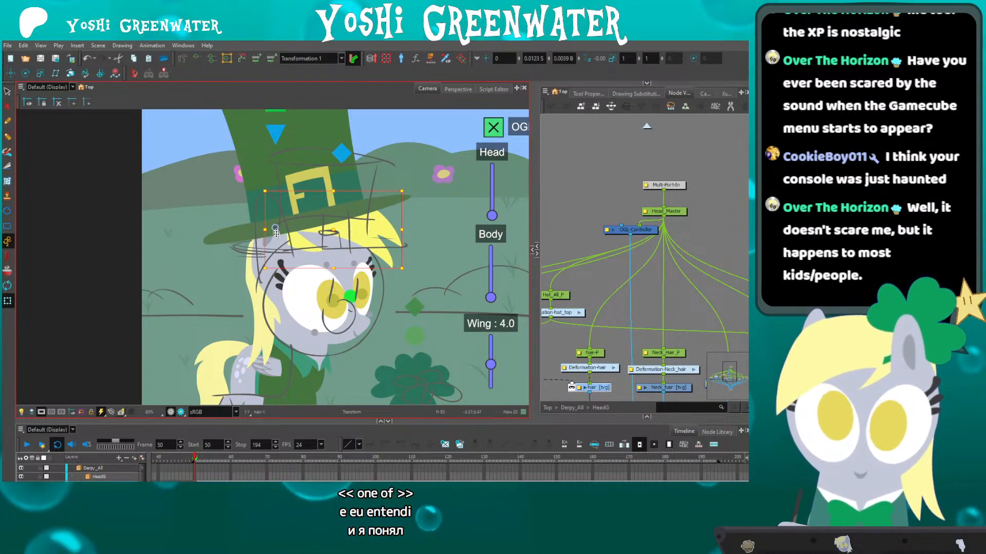
key(b)
key(b)
key(b)
key(b)
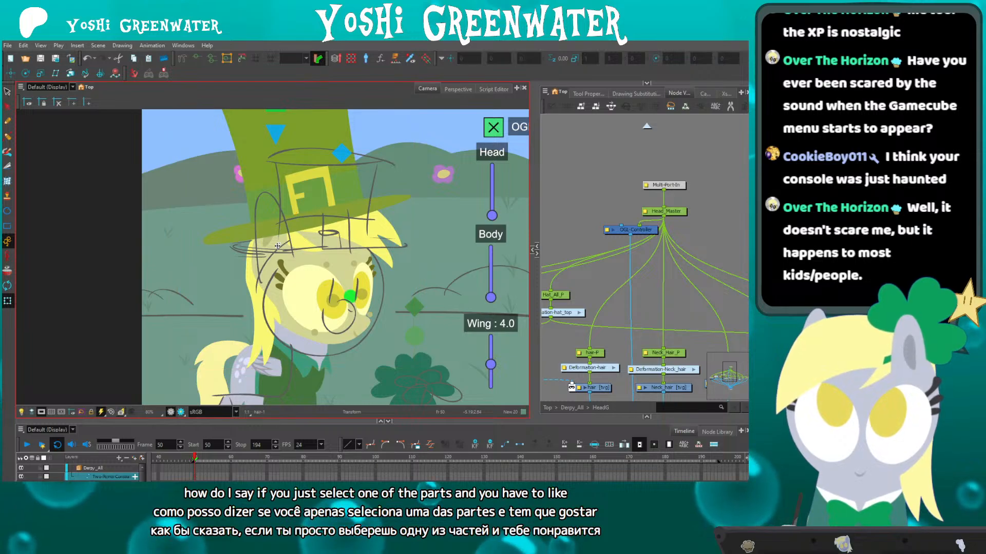
click(269, 249)
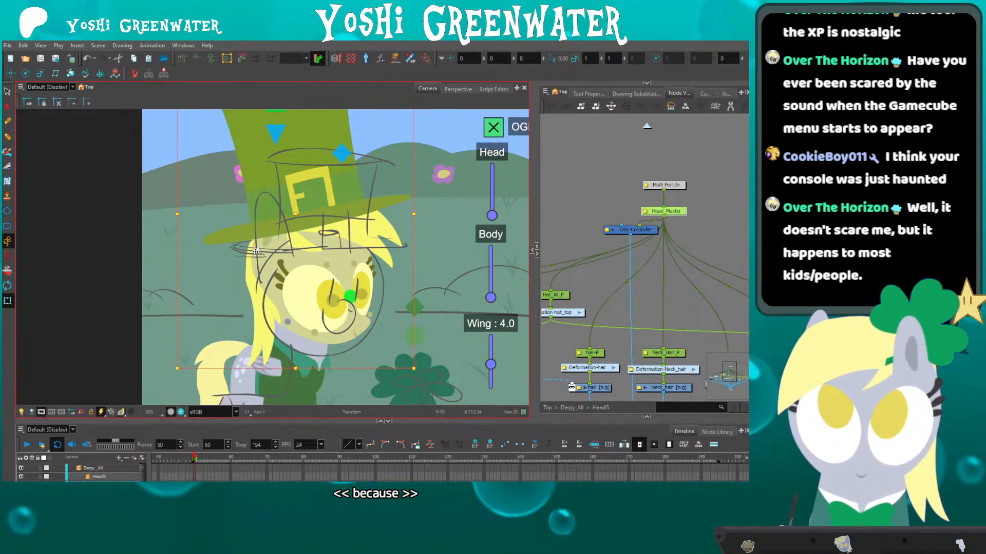
click(257, 256)
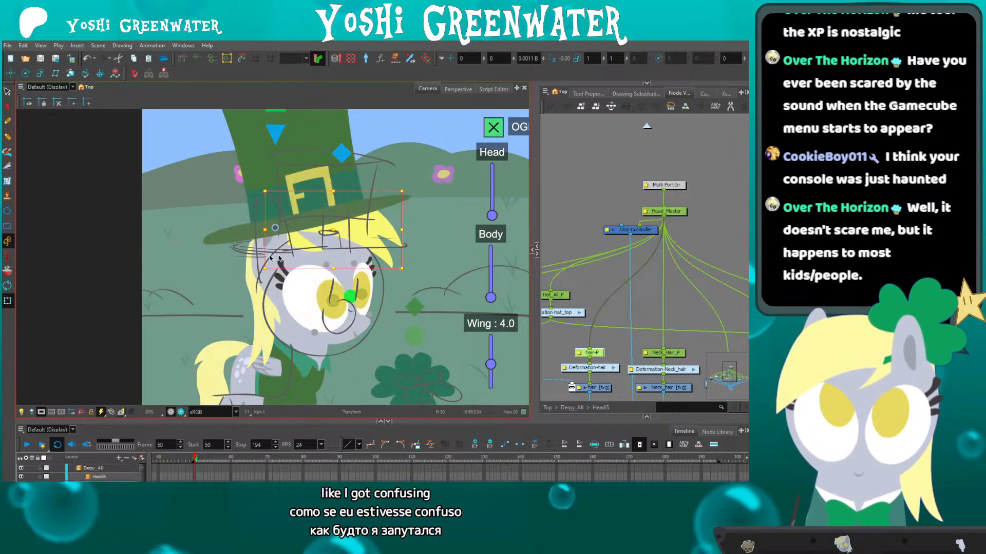
Select the whole head through its blue diamond controller, shift it to about 0.15 E, 0.34 S and rotate it to about -5.7 degrees.
click(329, 148)
drag(421, 387, 389, 329)
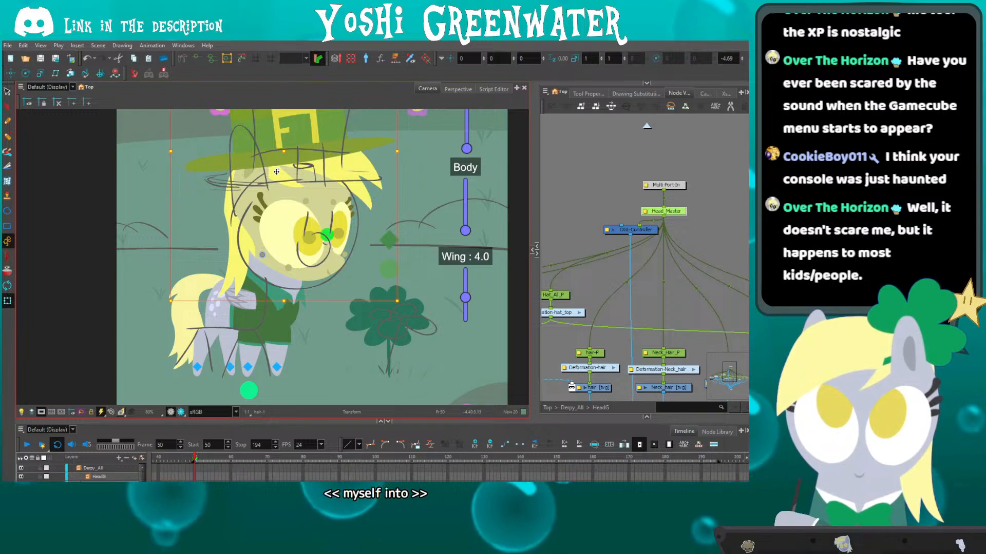
drag(298, 198, 301, 204)
drag(400, 313, 399, 318)
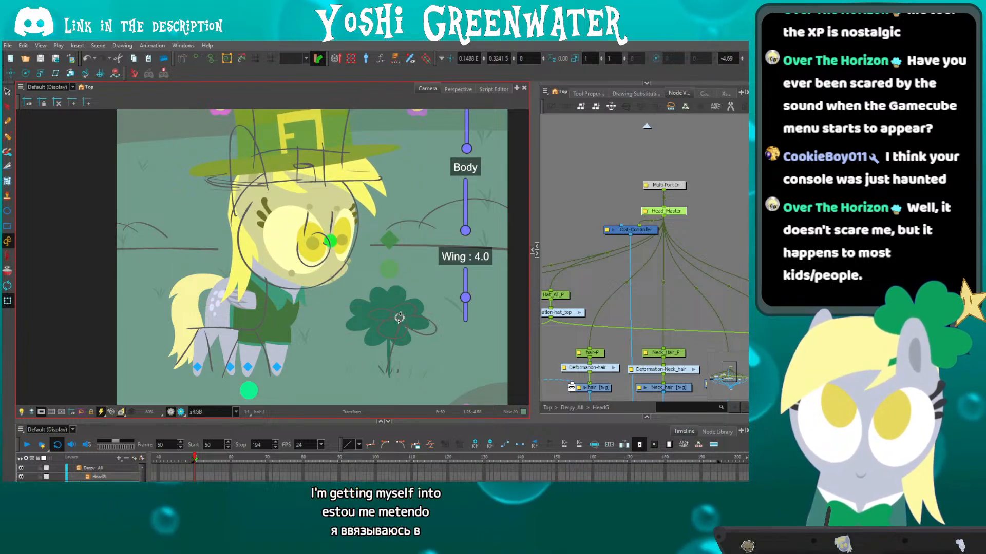
drag(226, 207, 222, 218)
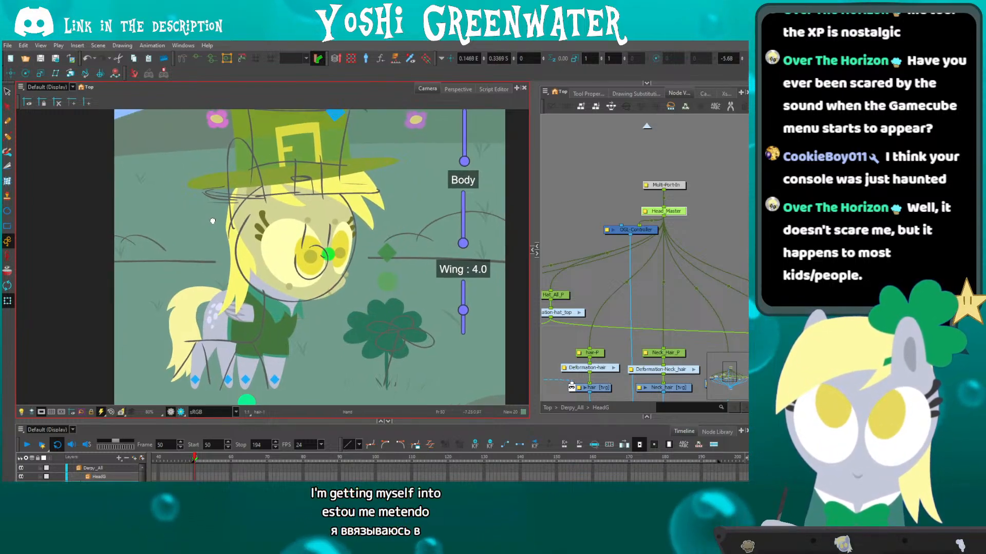
Show the full camera view beside the enlarged one and shift both pupils together with the green eye controller.
click(706, 93)
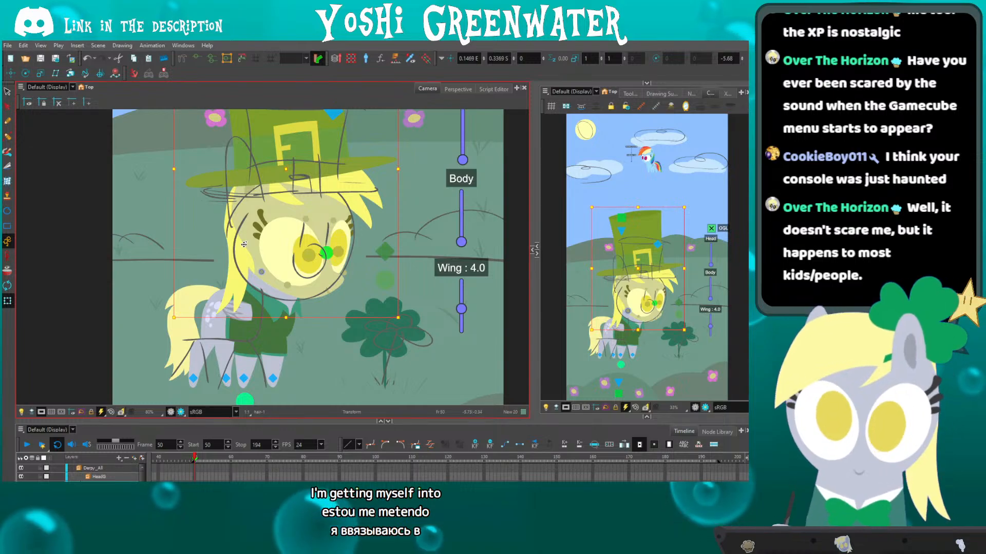
click(325, 252)
scroll(318, 272, up, 1)
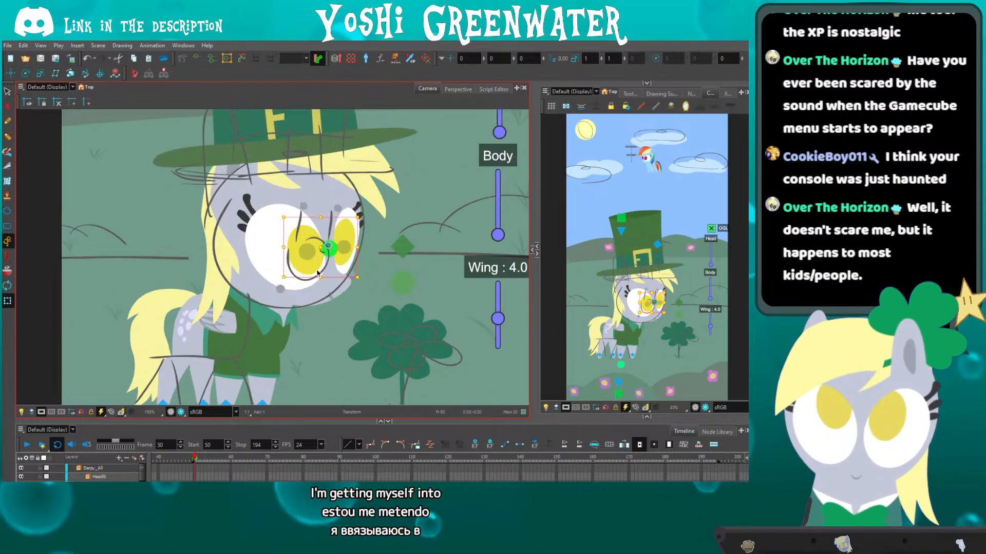
mouse_move(298, 241)
mouse_down()
mouse_move(277, 200)
mouse_move(281, 214)
mouse_move(322, 221)
mouse_up()
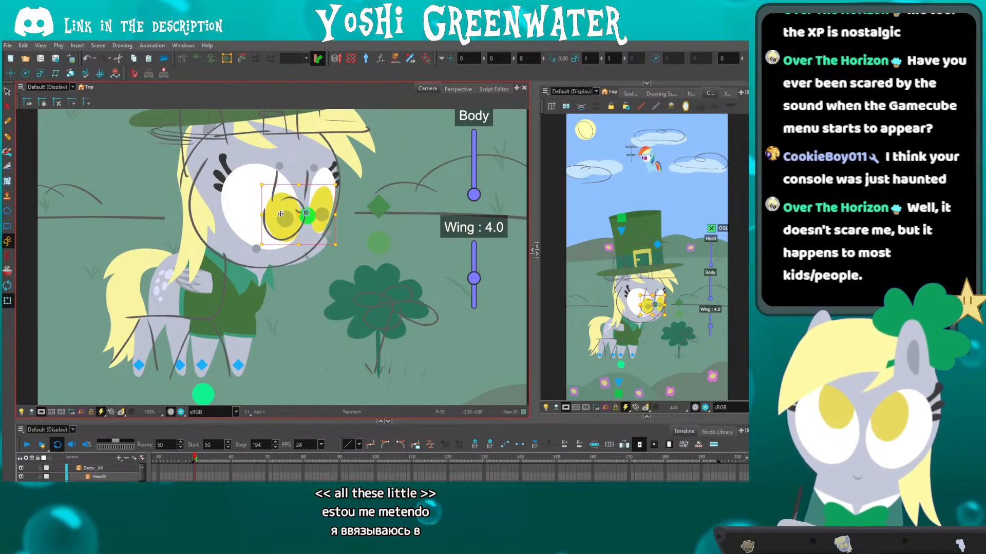
click(274, 213)
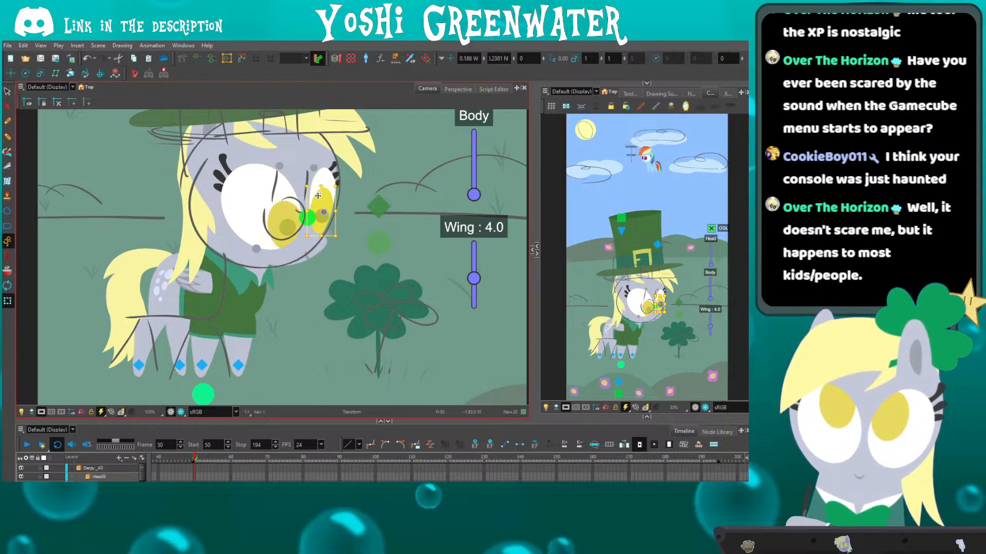
Reposition the near eye's pupil through its peg to about 0.032 E, 0.36 S, enlarge the Timeline and adjust the far eye's pupil.
click(284, 216)
key(2)
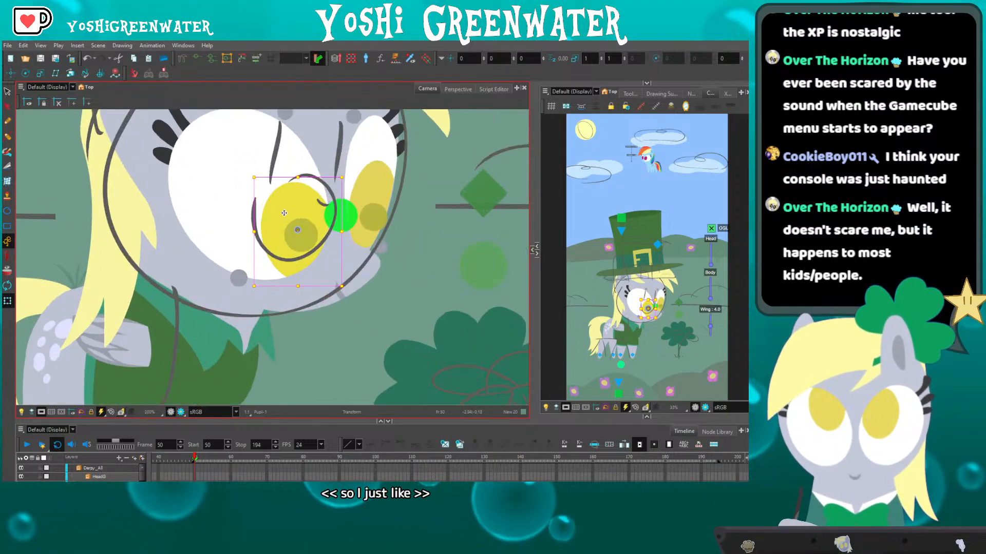
drag(282, 213, 260, 192)
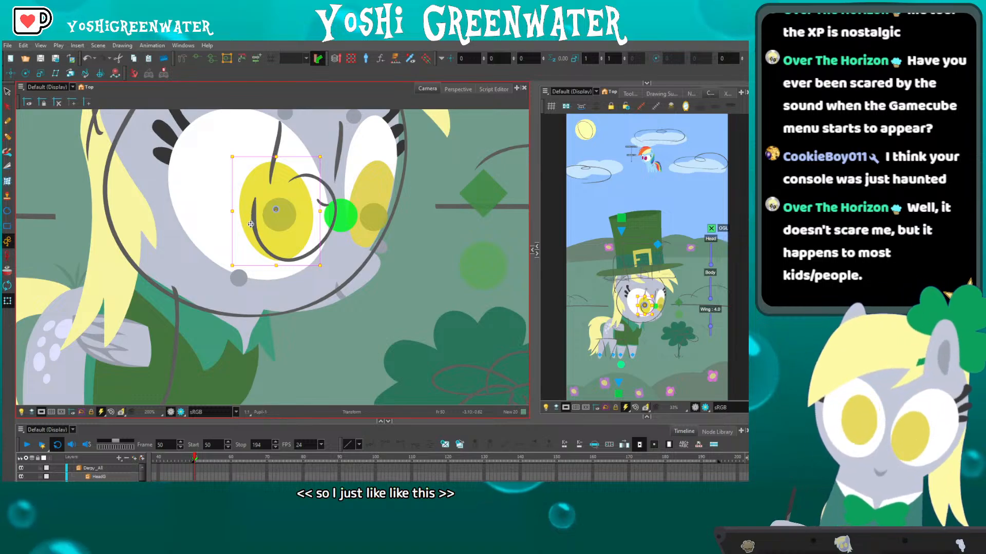
drag(178, 420, 154, 382)
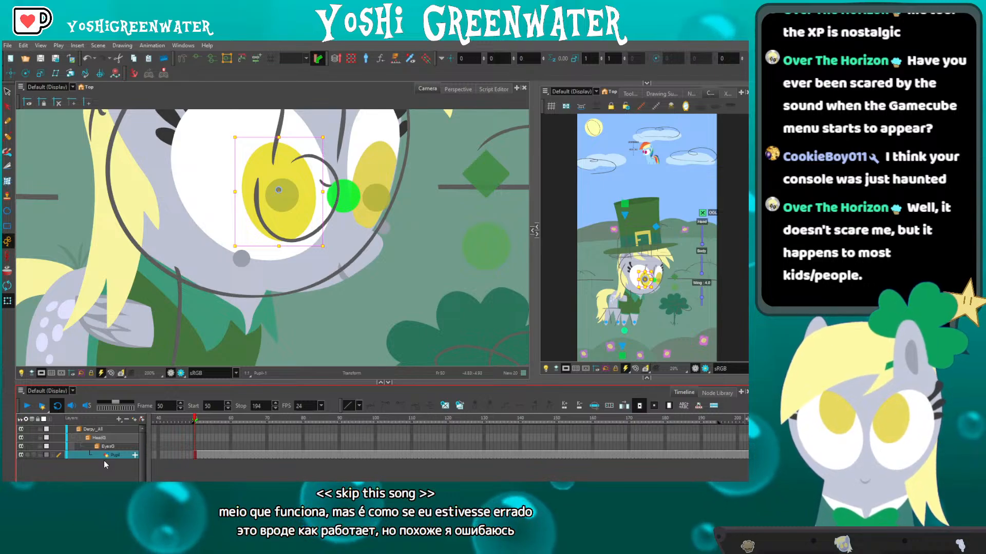
drag(273, 195, 296, 215)
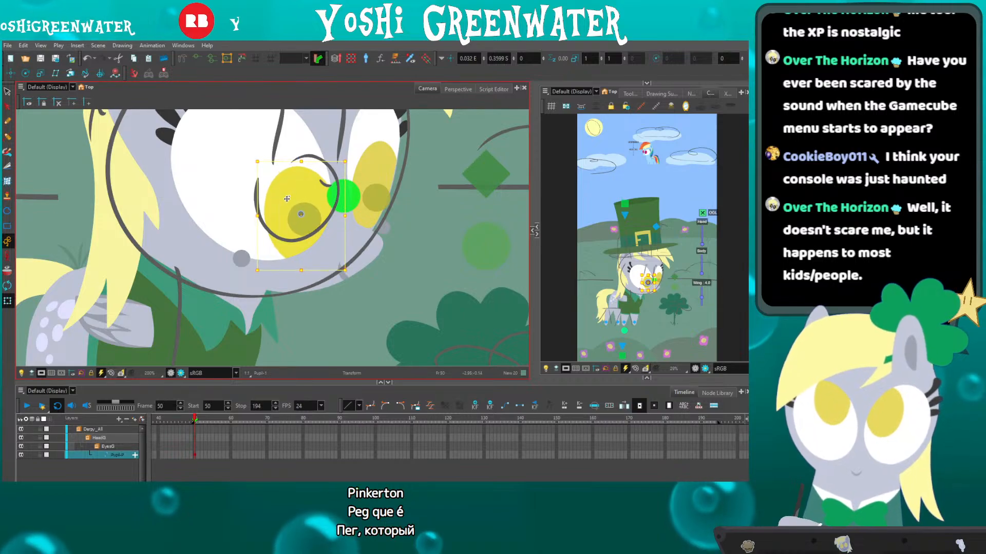
click(369, 166)
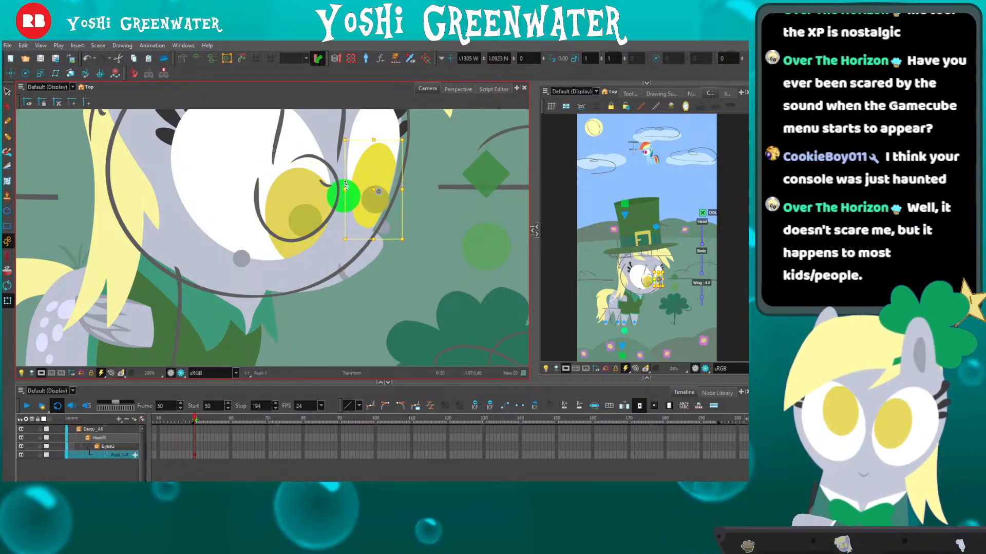
click(338, 199)
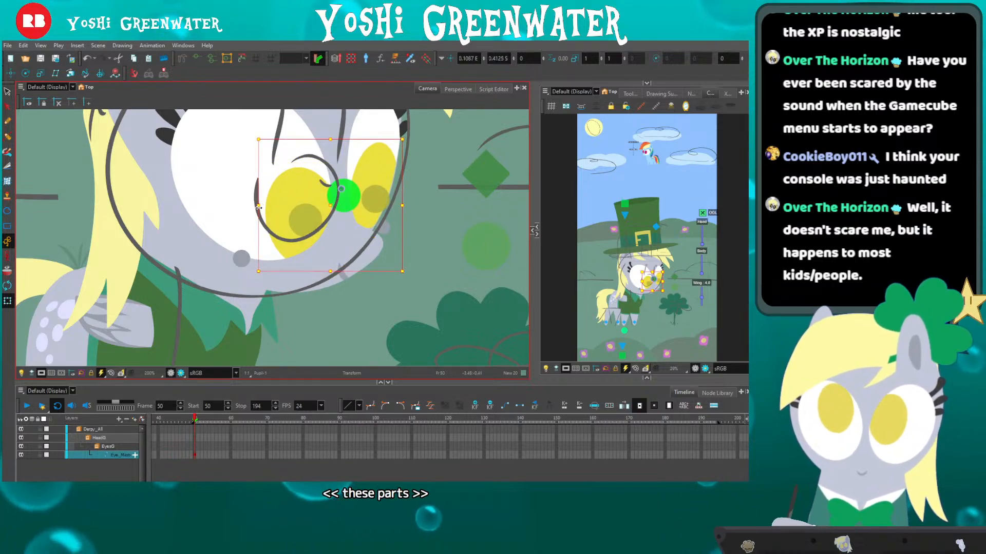
Try to shift the pony's whole body with its green circle controller and undo the shift.
scroll(258, 207, down, 4)
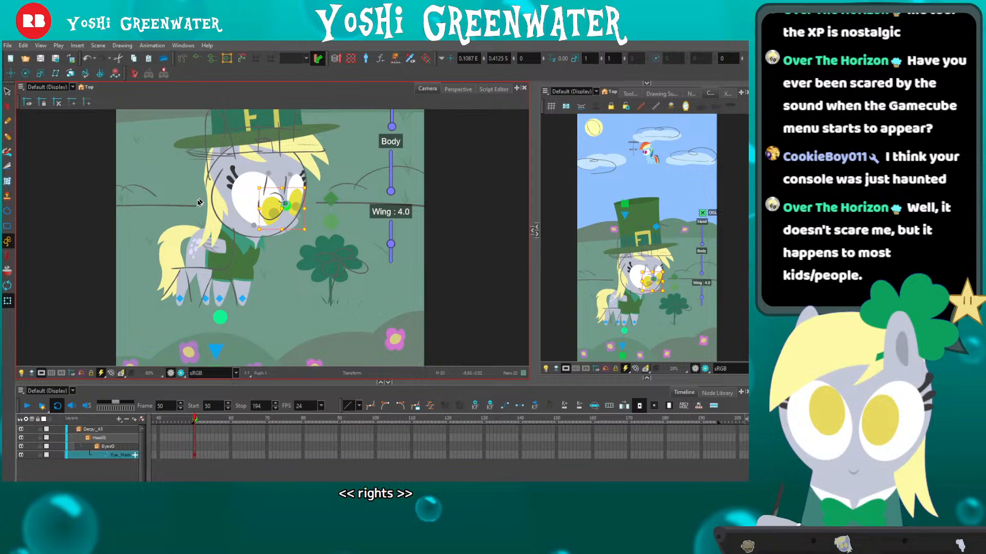
scroll(199, 202, up, 2)
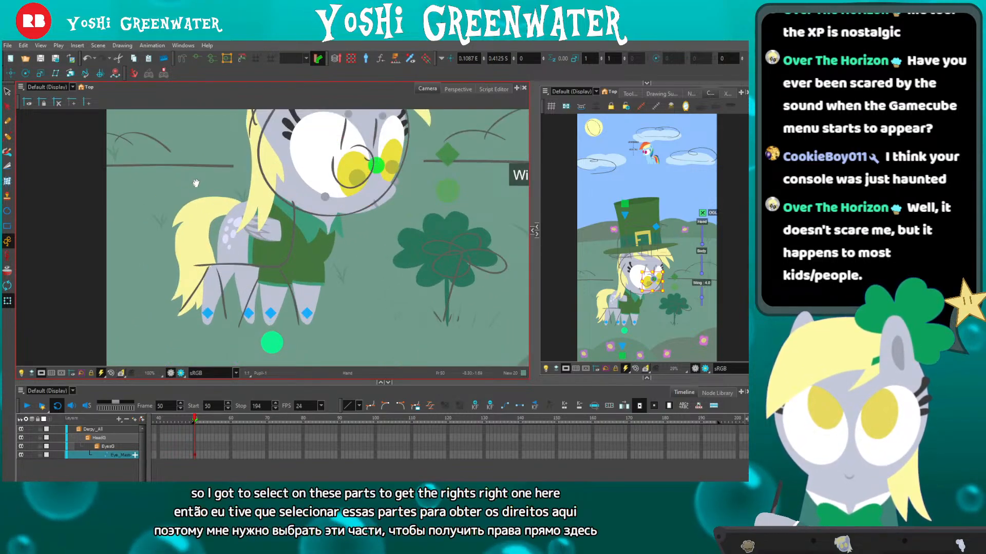
mouse_move(196, 183)
mouse_down()
mouse_move(230, 257)
mouse_move(222, 208)
mouse_up()
scroll(231, 257, down, 3)
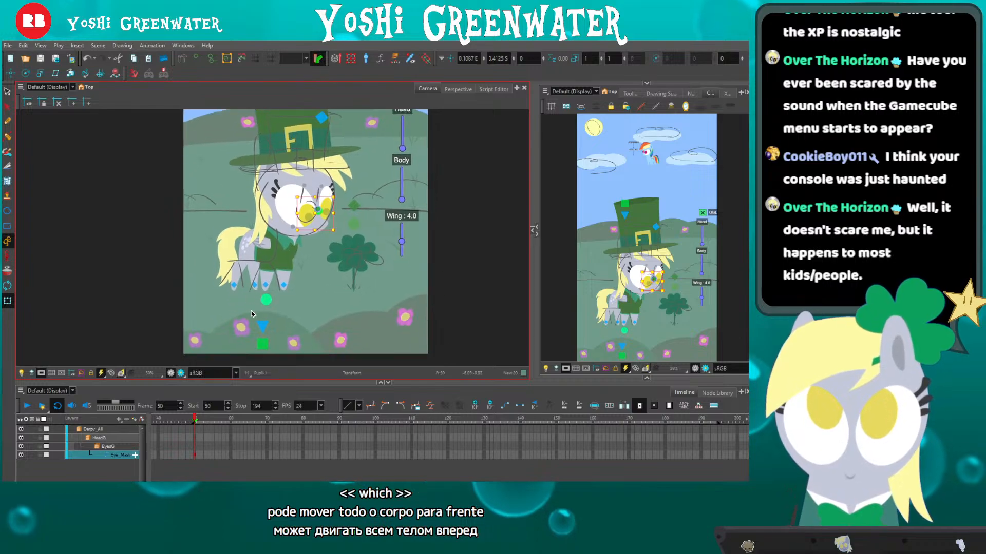
scroll(269, 300, up, 1)
click(268, 299)
scroll(268, 300, up, 2)
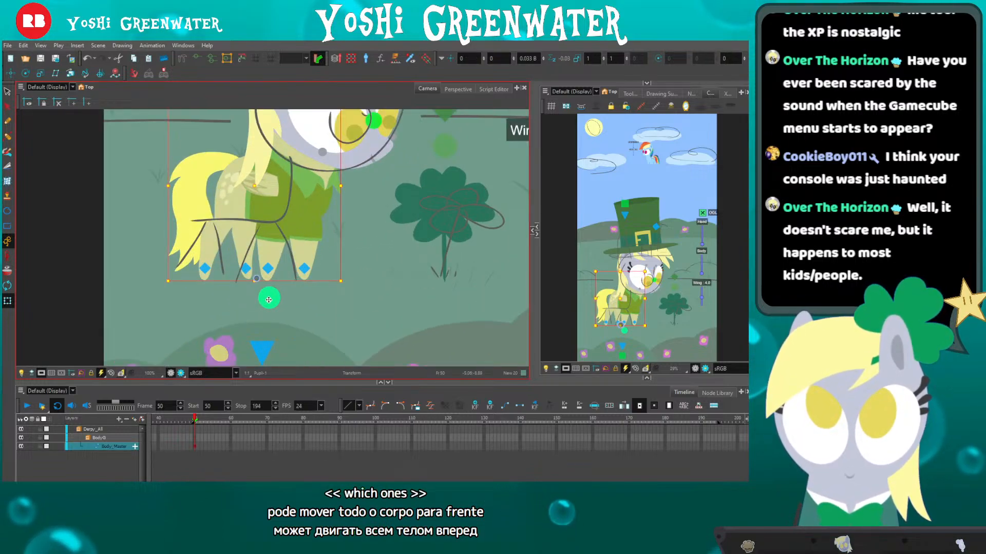
drag(269, 300, 264, 295)
key(ctrl+z)
key(b)
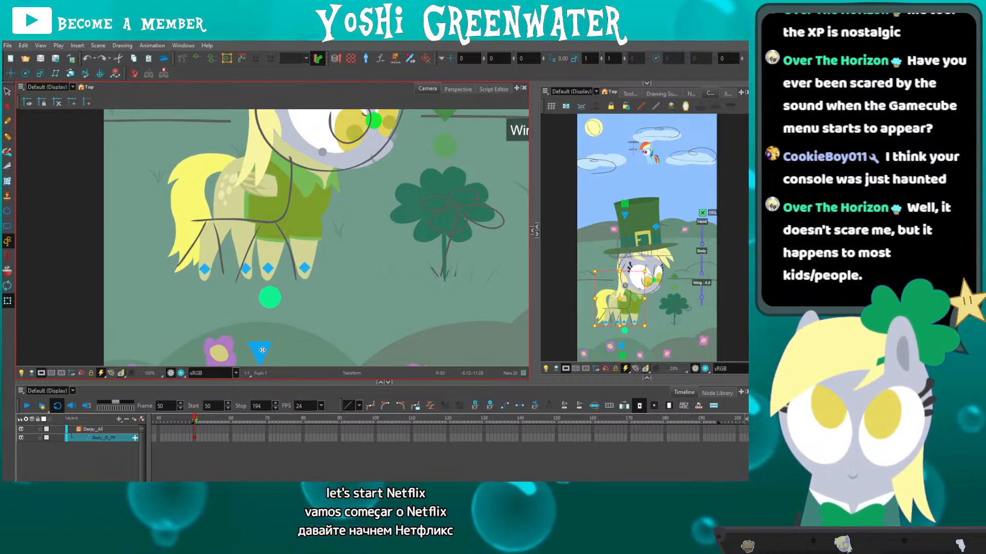
Try to shift the inner hind leg backward with its blue diamond controller and undo the move.
drag(180, 204, 187, 241)
click(251, 304)
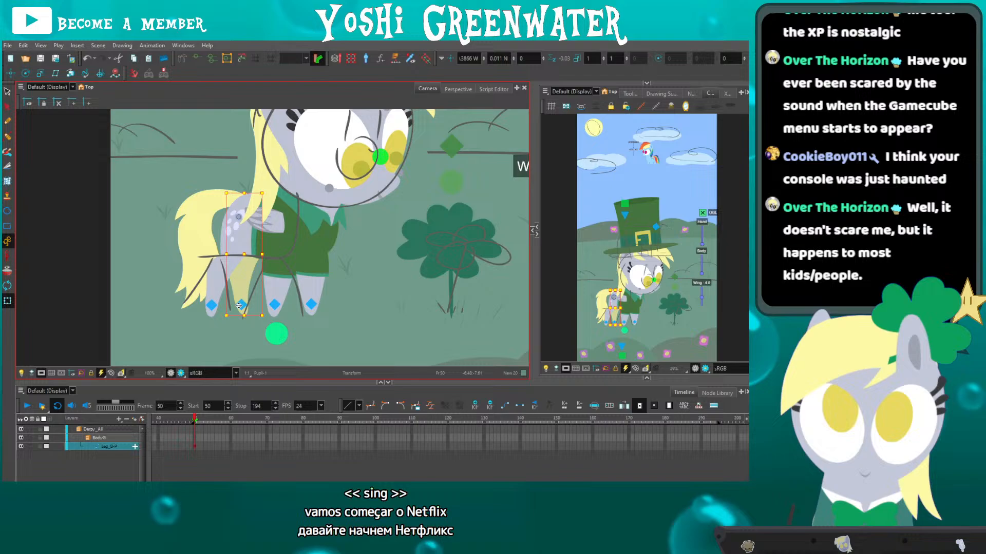
key(ctrl+z)
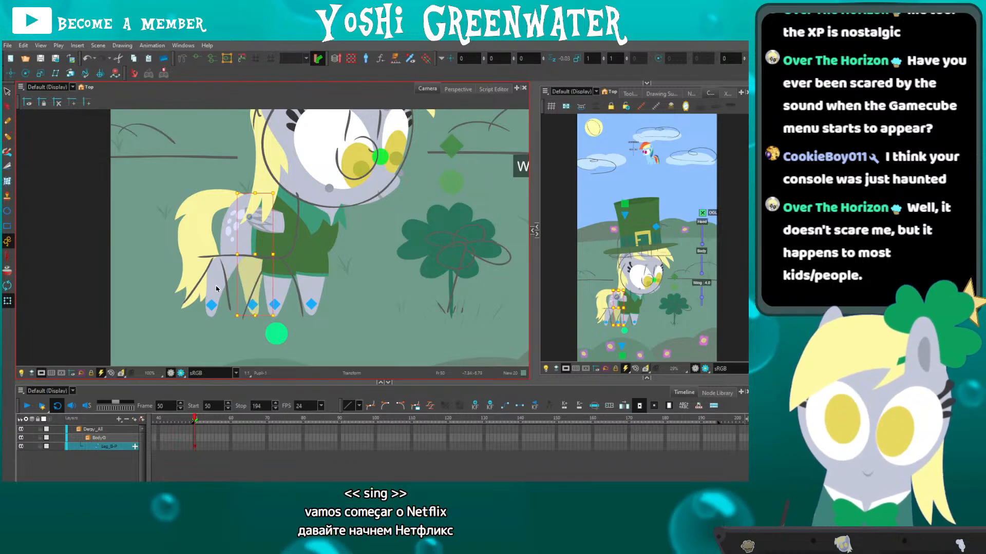
Select all four of the pony's legs and show their deformation controls.
shift+click(214, 290)
shift+click(277, 292)
shift+click(311, 290)
key(F11)
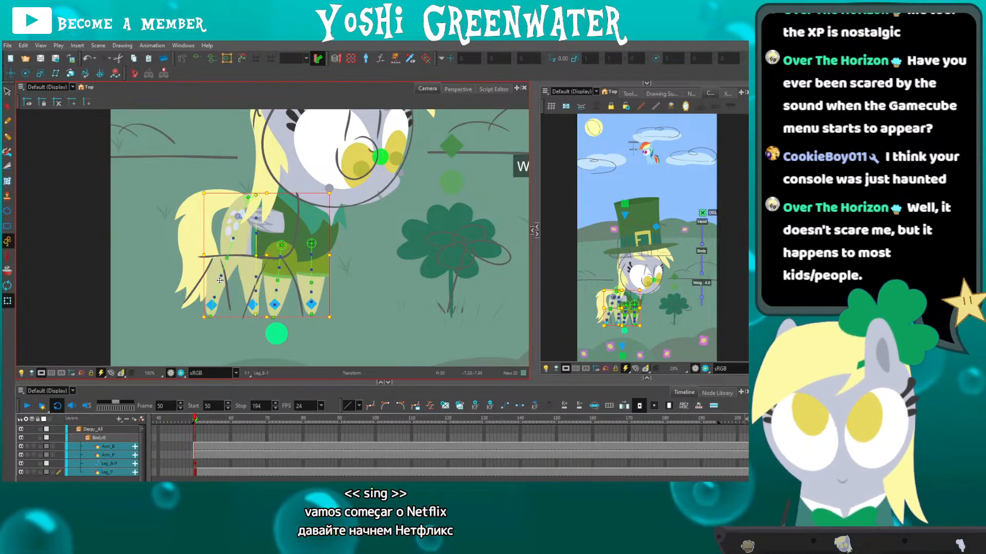
click(185, 345)
Move the inner hind leg backward to about 0.23 W, 0.04 S and adjust both hind legs' deformer curves to the sketch.
scroll(195, 329, up, 3)
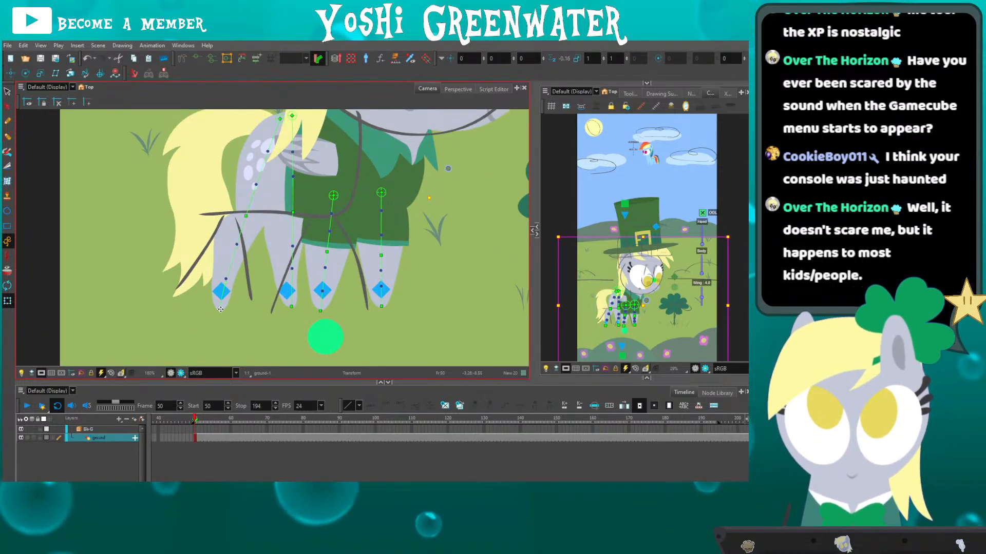
click(219, 307)
drag(286, 292, 268, 305)
key(space)
drag(234, 210, 230, 234)
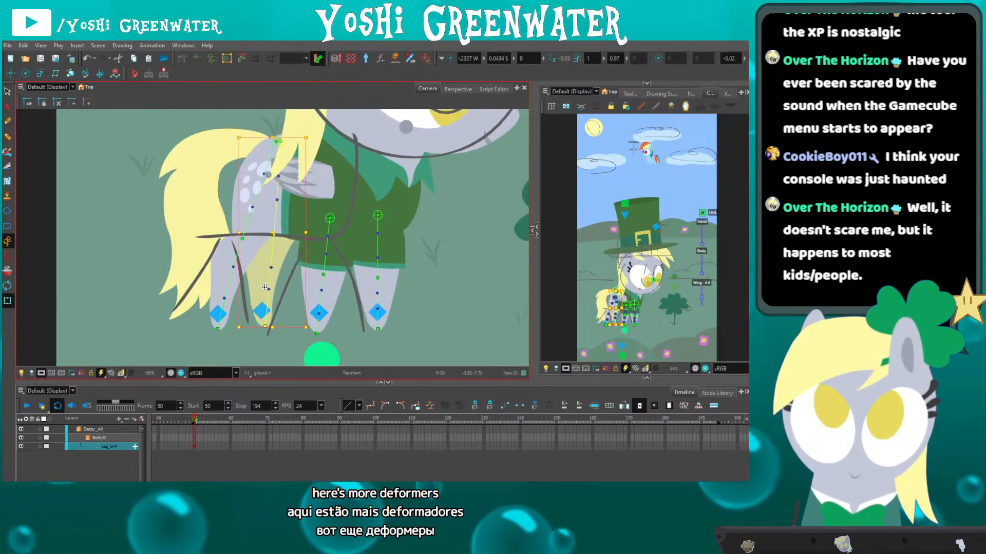
click(230, 297)
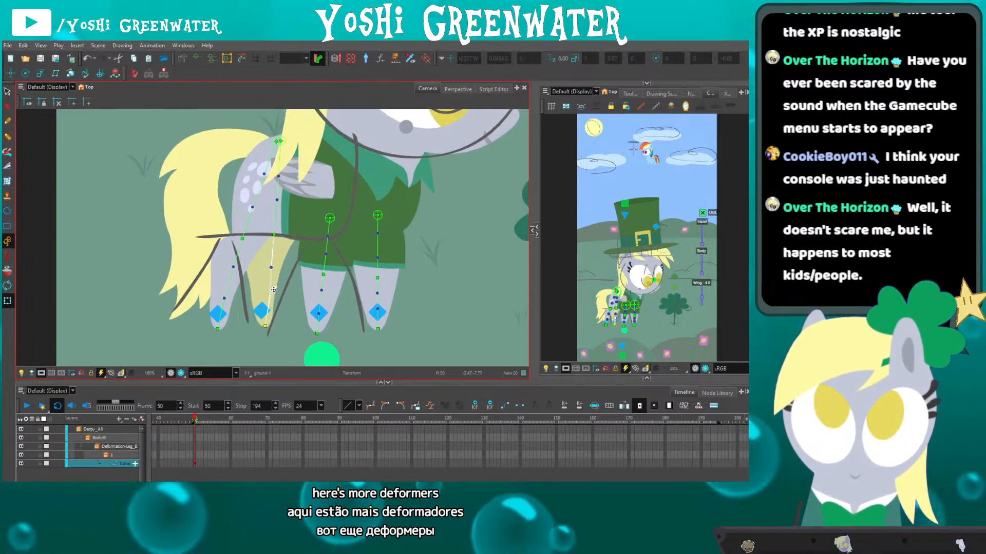
Bend both front legs slightly forward at the middle with their deformer points.
click(325, 276)
click(384, 277)
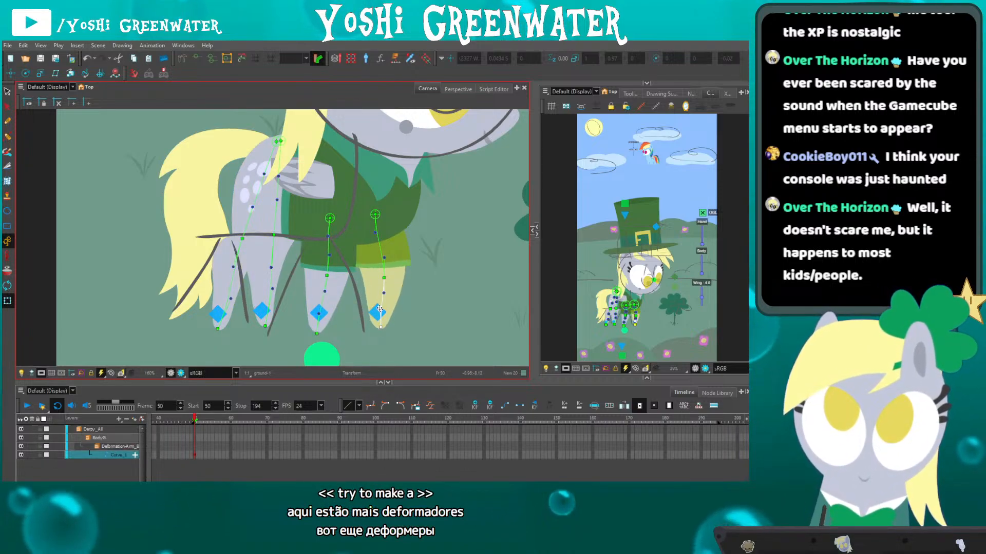
click(328, 283)
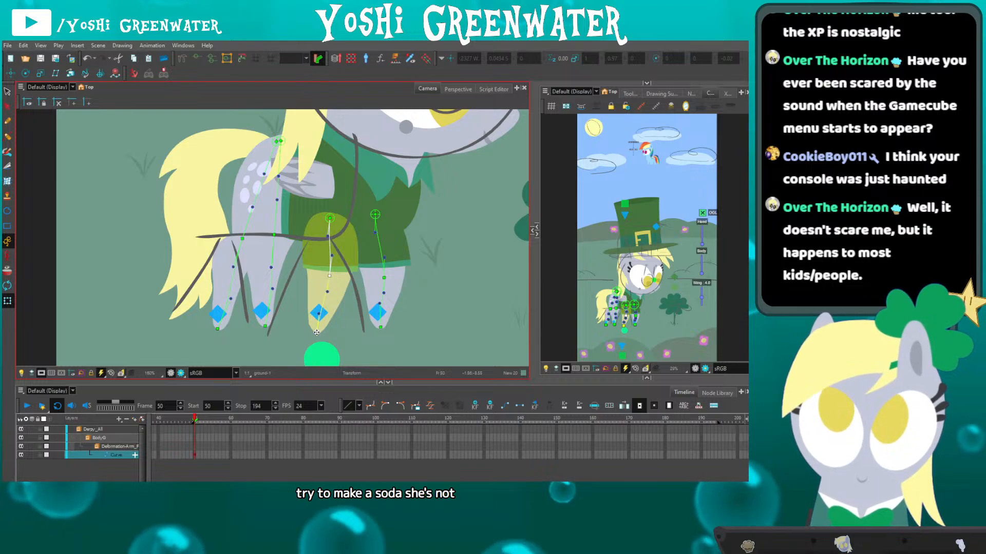
Shift the near front leg slightly forward and refine the deformer points at the front legs' shoulders and hooves.
click(326, 312)
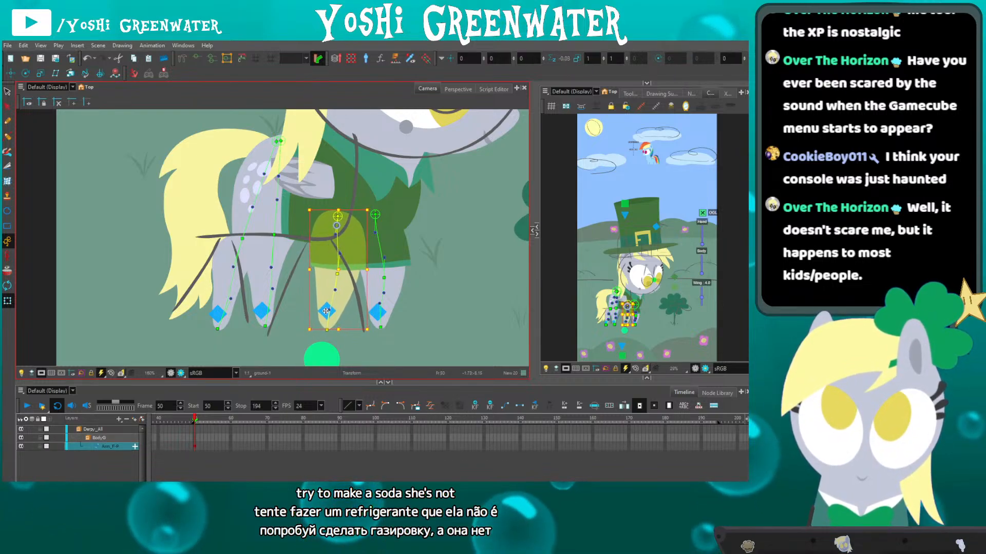
click(378, 312)
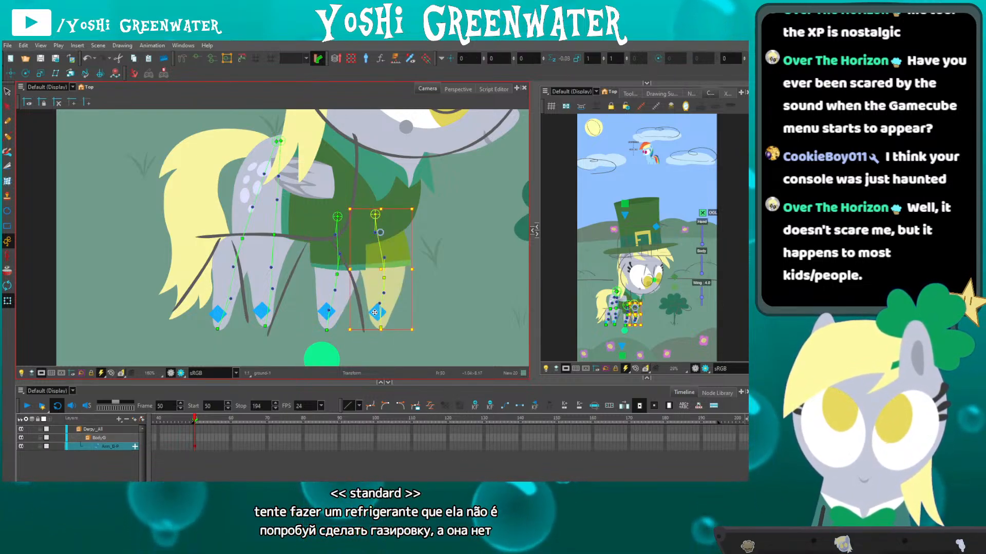
click(376, 215)
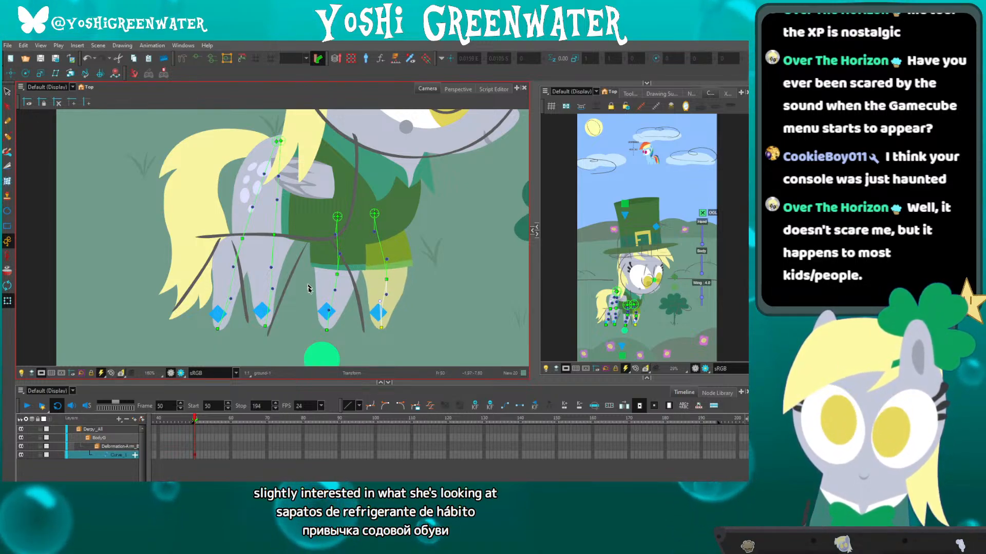
click(330, 327)
click(331, 311)
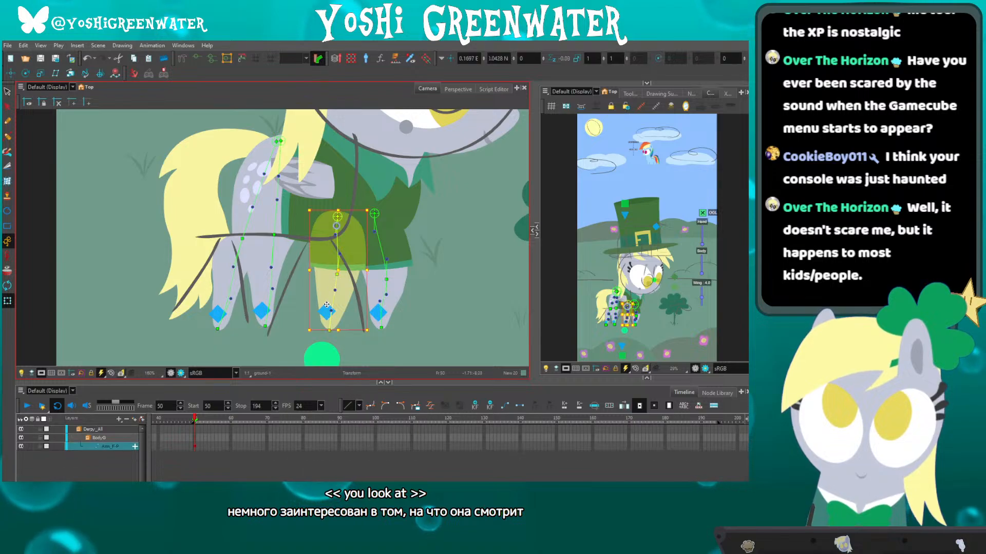
click(332, 331)
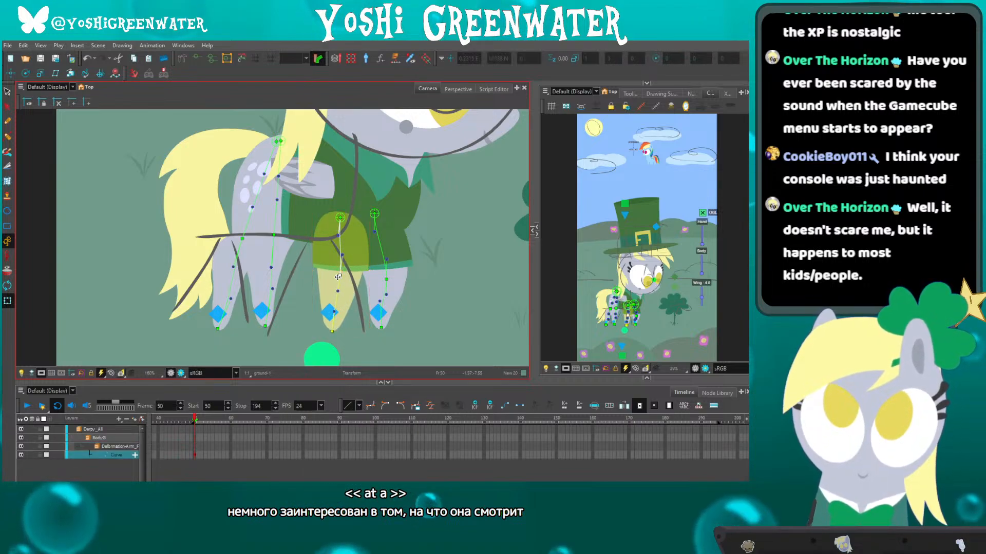
Select the pony's neck and bend its deformer slightly forward from the upper end.
drag(320, 127, 294, 229)
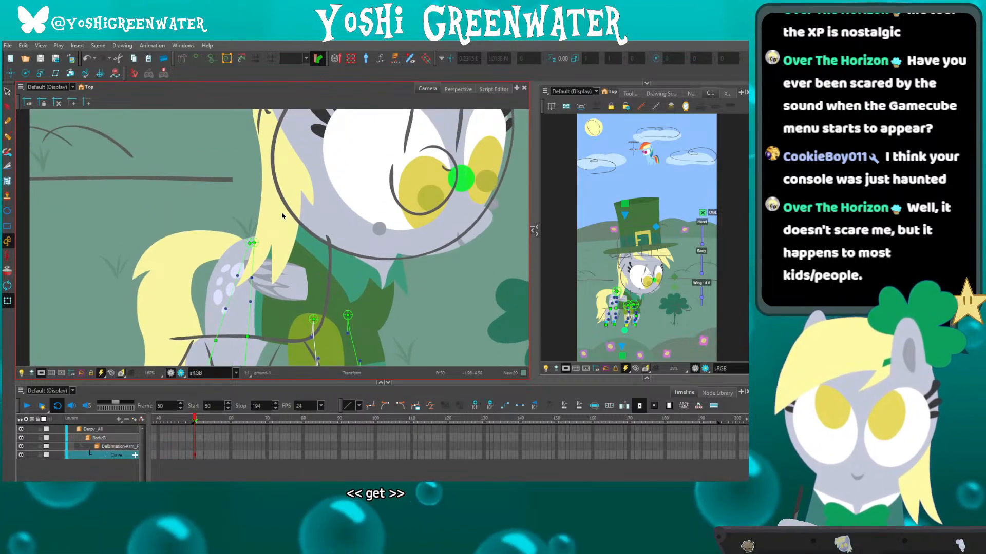
scroll(294, 229, down, 2)
click(294, 225)
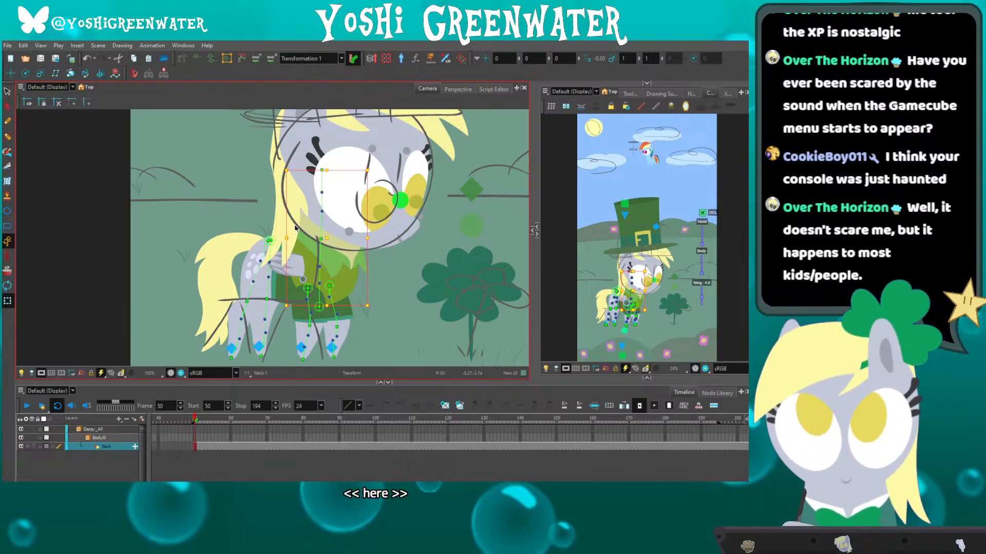
click(325, 170)
drag(325, 170, 331, 171)
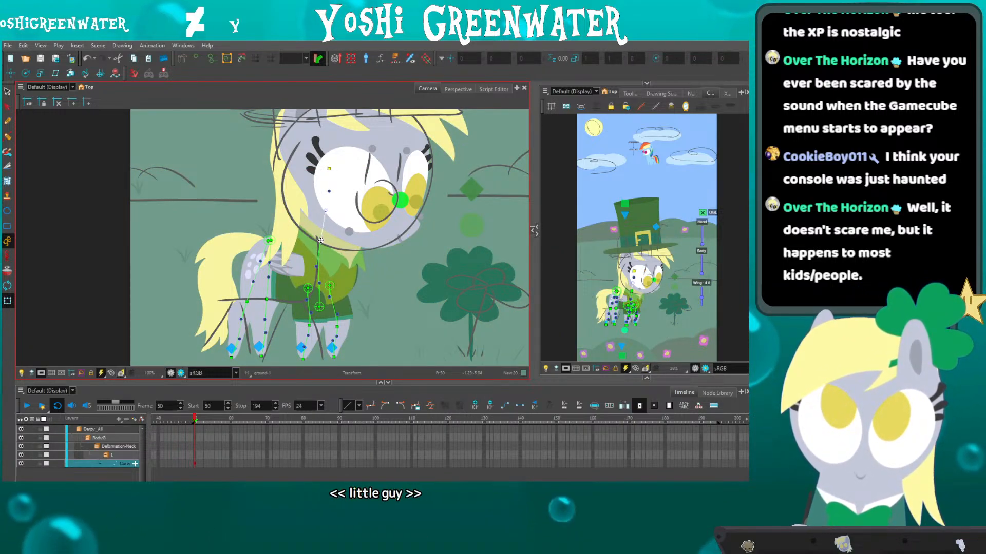
Lower the whole head through its blue diamond controller to about 0.24 E, 0.65 S and rotate it to about -10.15 degrees.
drag(292, 165, 284, 259)
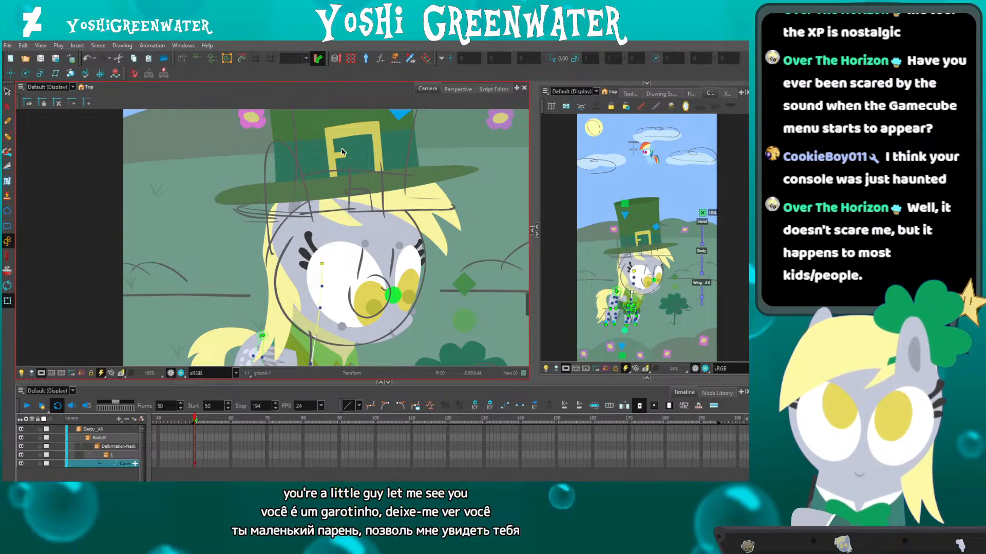
click(397, 116)
scroll(399, 118, down, 1)
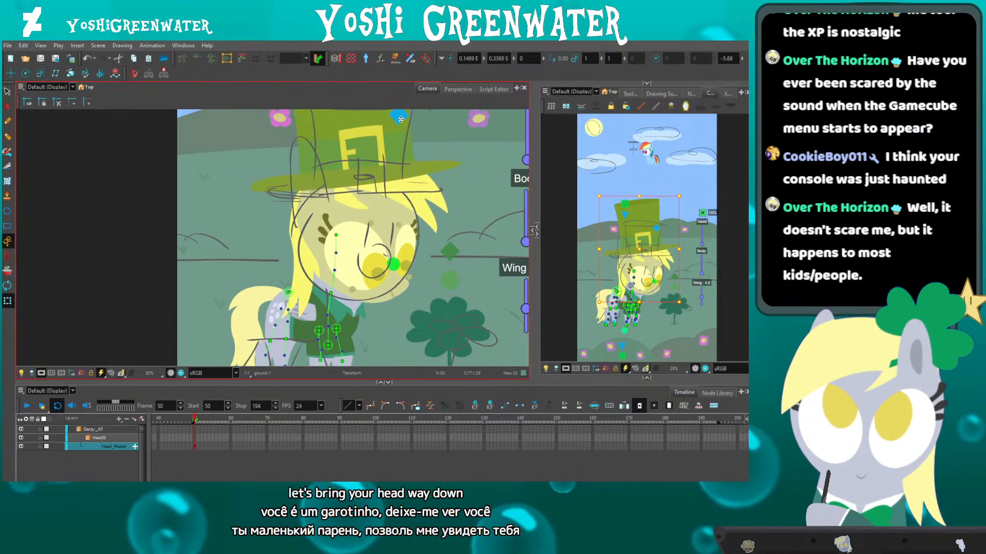
drag(464, 332, 380, 263)
Adjust the neck's upper deformer point to follow the lowered head and reselect the whole head.
click(310, 197)
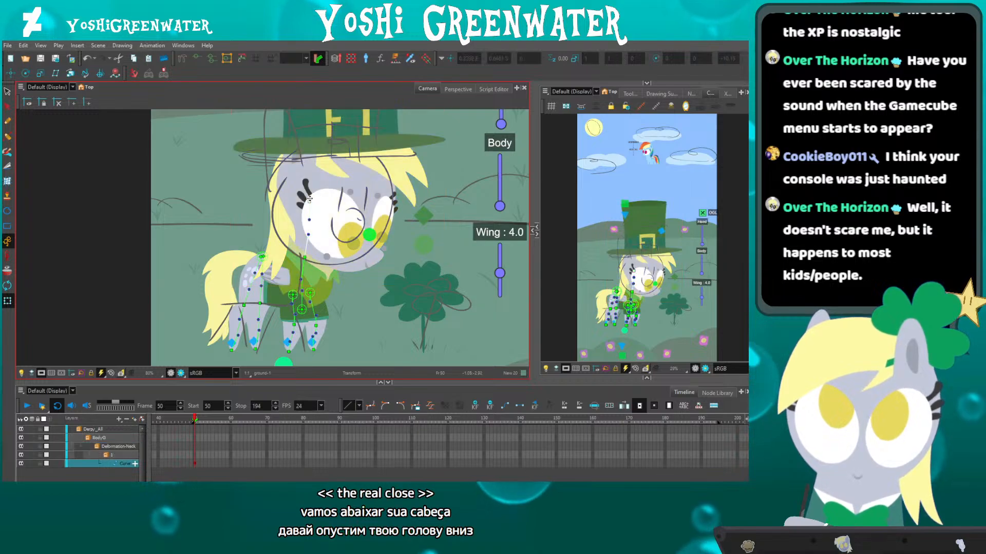
drag(315, 171, 302, 199)
click(376, 114)
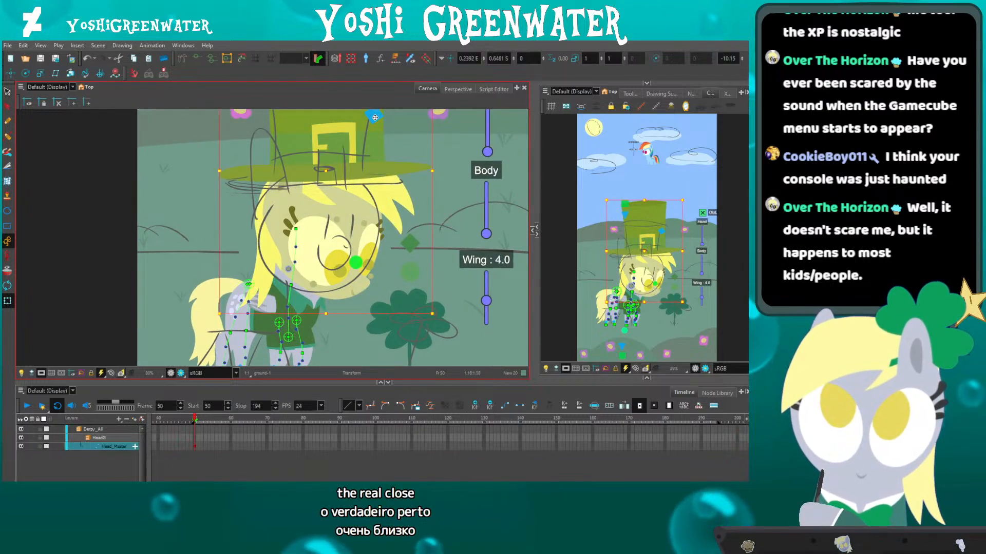
Shift the whole head slightly forward and down with its controller to about 0.32 E, 0.69 S.
drag(375, 117, 377, 119)
drag(273, 351, 280, 293)
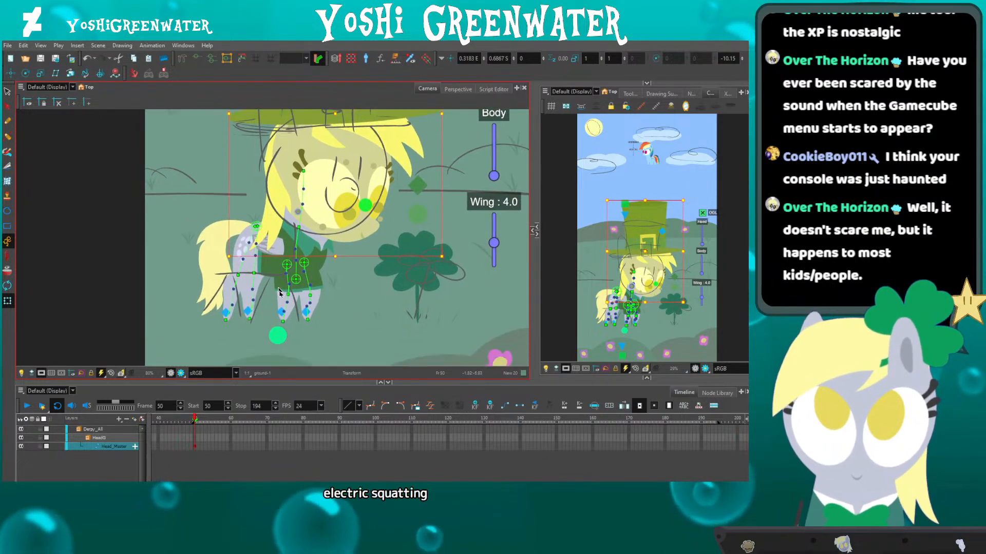
scroll(288, 283, up, 2)
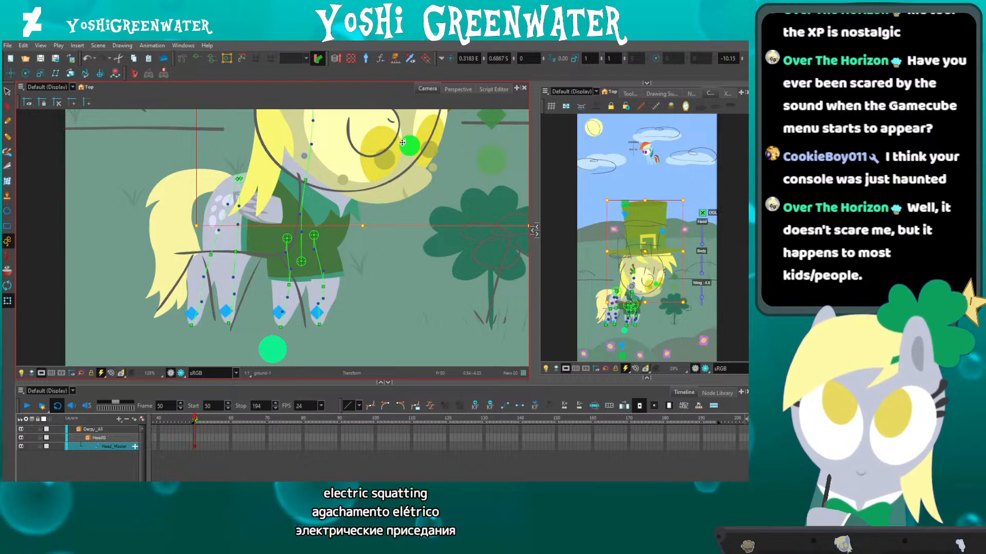
click(408, 145)
drag(410, 141, 361, 204)
click(375, 191)
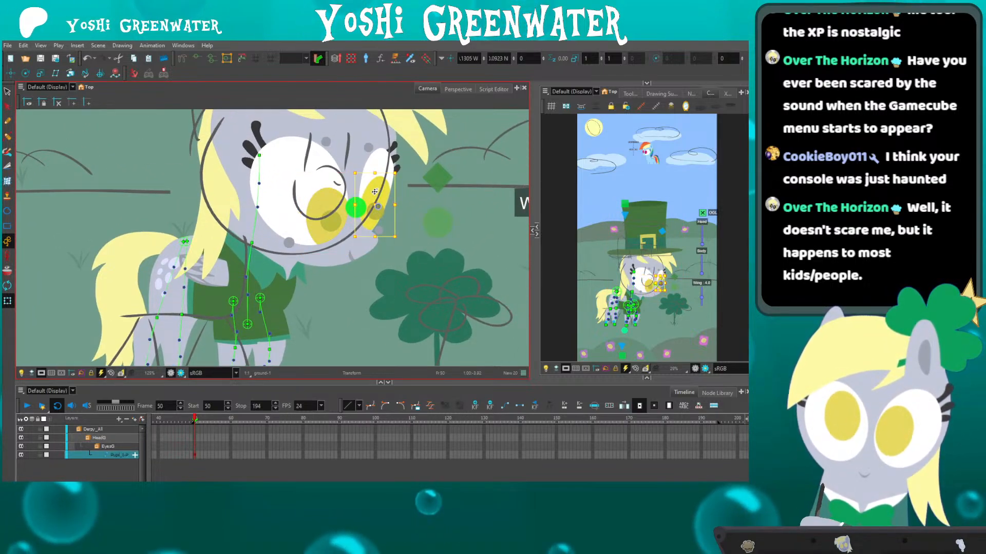
click(329, 202)
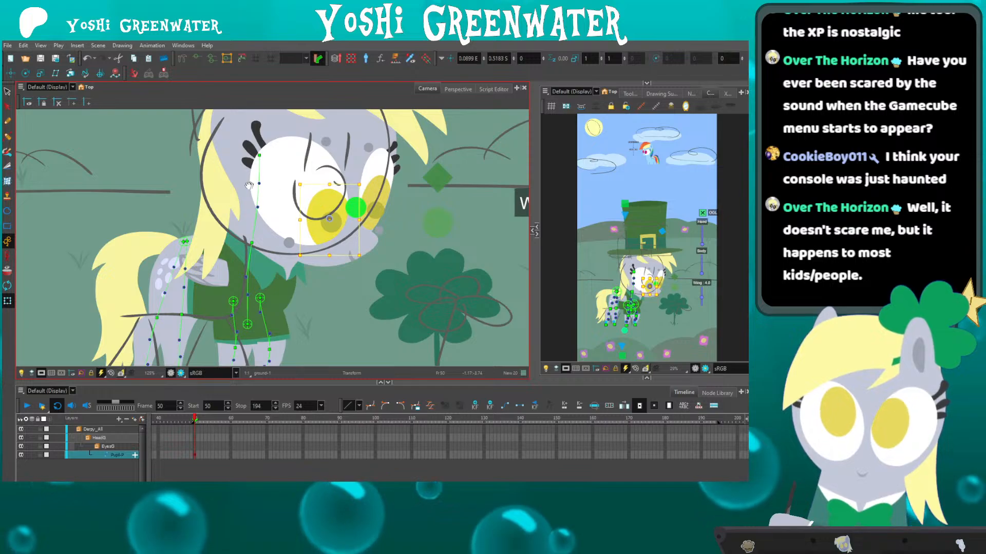
drag(249, 185, 253, 225)
scroll(216, 229, down, 2)
drag(133, 232, 164, 209)
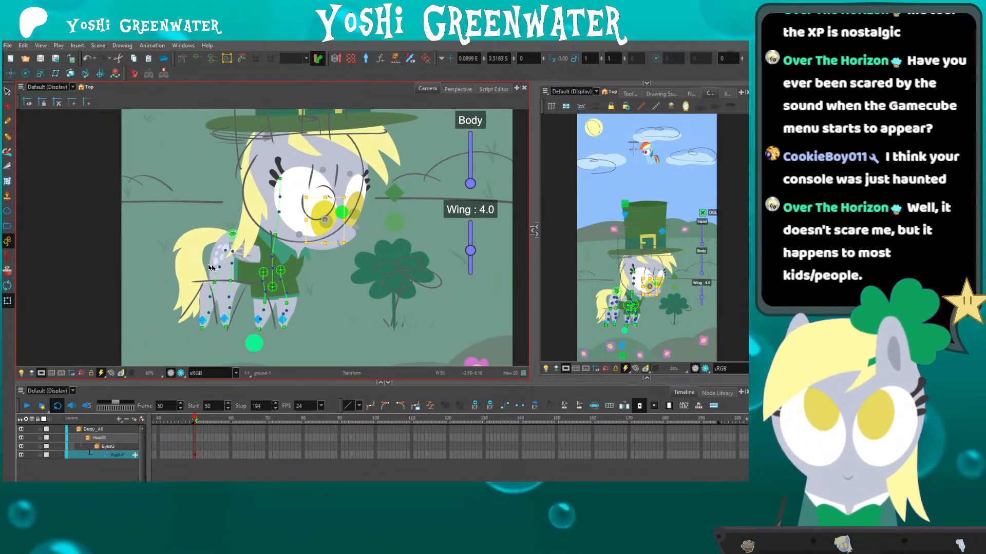
Select the pony's whole tail and rotate it slightly to about -2.3 degrees.
click(229, 262)
scroll(229, 262, up, 2)
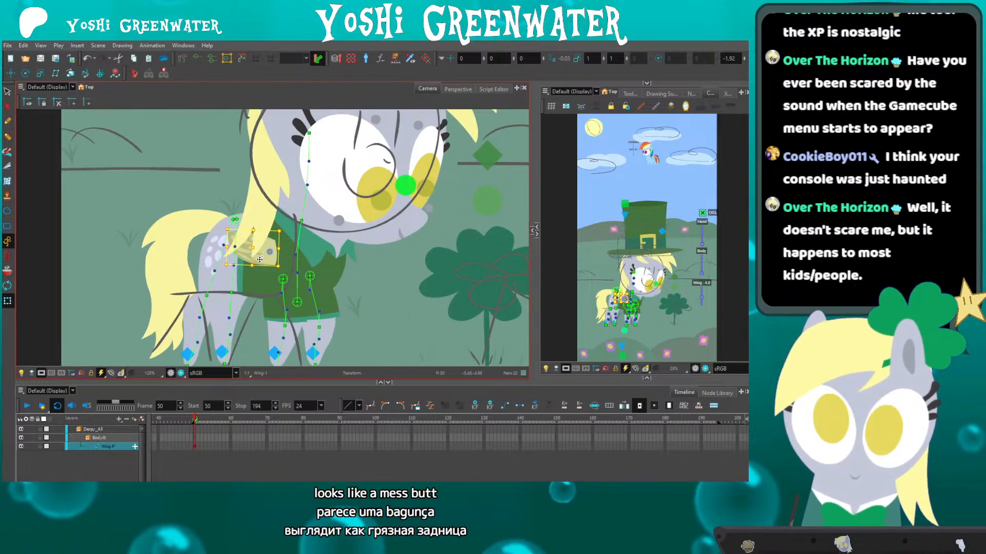
drag(189, 232, 205, 176)
click(164, 225)
key(b)
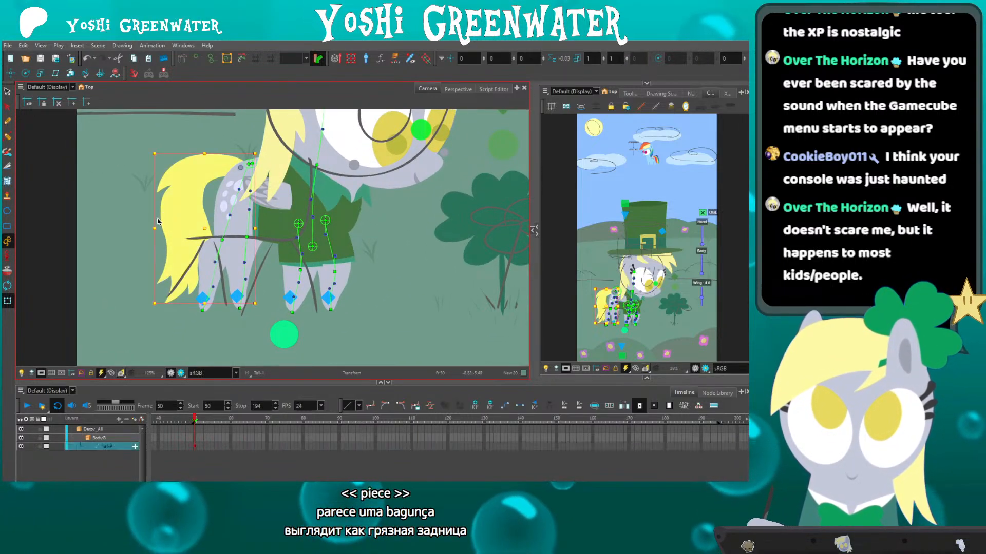
key(b)
click(164, 225)
drag(148, 312, 144, 307)
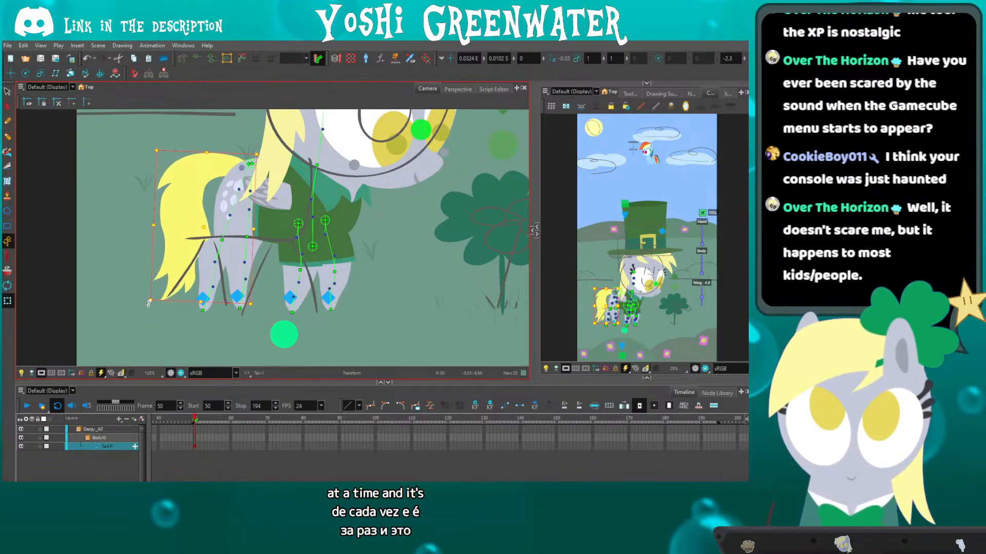
Isolate the tail's deformation chain and nudge the deformer point at the tail's tip.
click(139, 277)
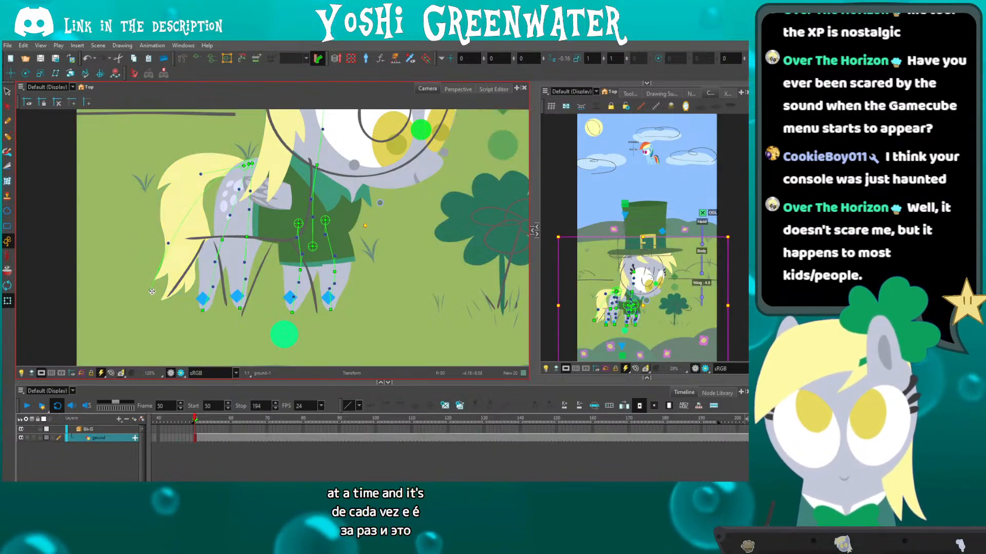
click(150, 291)
drag(149, 291, 184, 295)
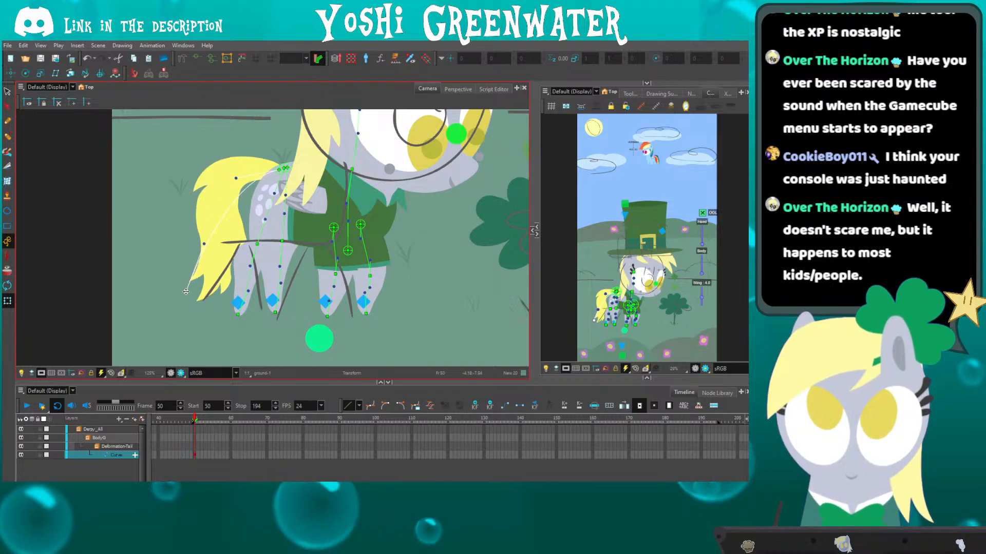
click(195, 58)
drag(188, 293, 190, 296)
drag(203, 262, 184, 266)
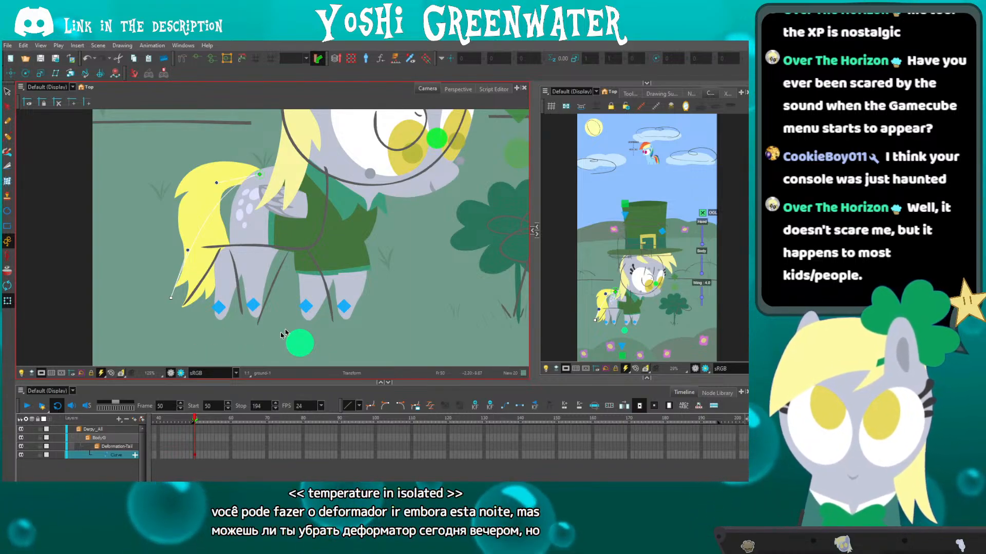
Select the foremost front leg (Arm_B) and refine its deformer's upper handle and knee point to smooth the bend.
click(347, 294)
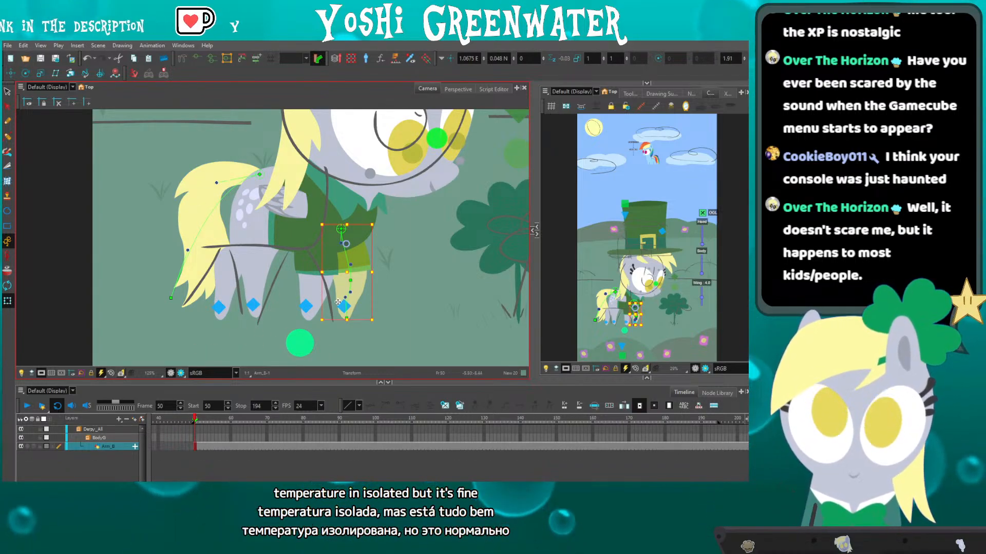
scroll(354, 295, up, 4)
click(359, 290)
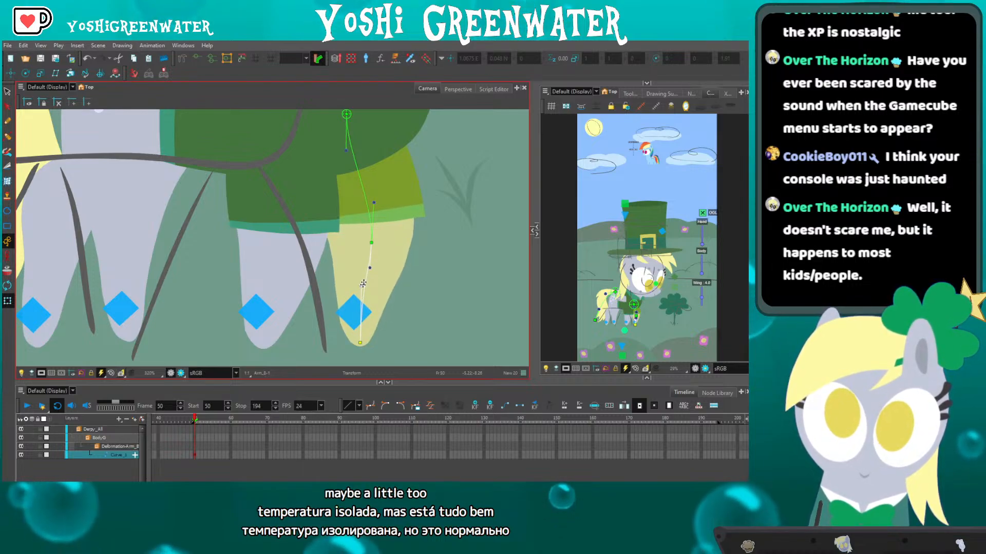
drag(347, 149, 343, 147)
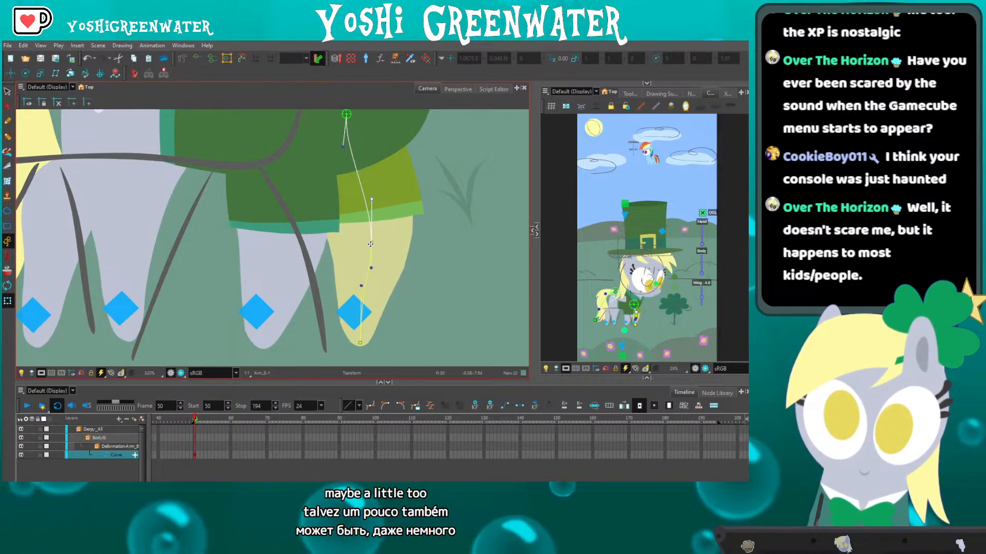
drag(371, 243, 368, 239)
scroll(368, 239, down, 4)
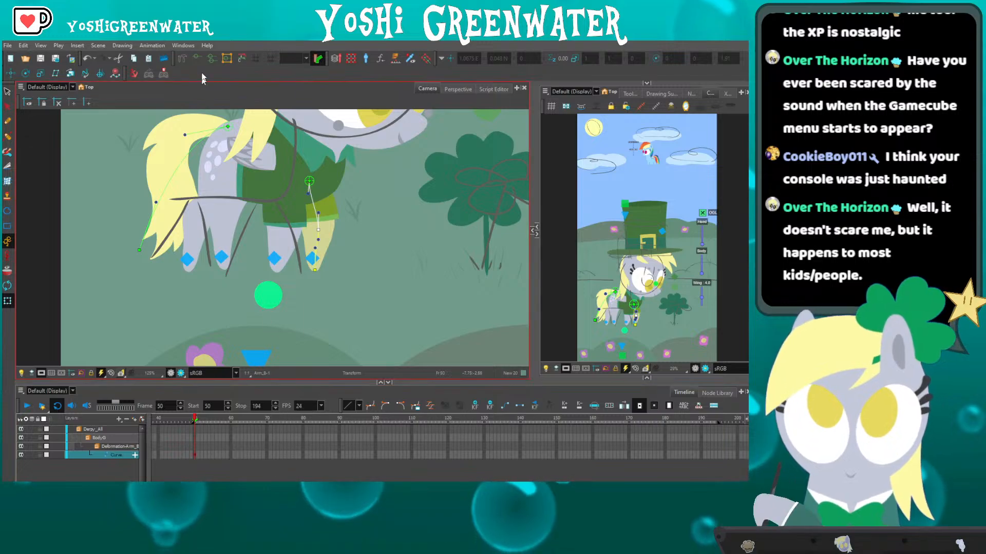
Hide the deformation controls, reset the camera view to the whole scene and clear the leg selection.
click(114, 226)
key(shift+m)
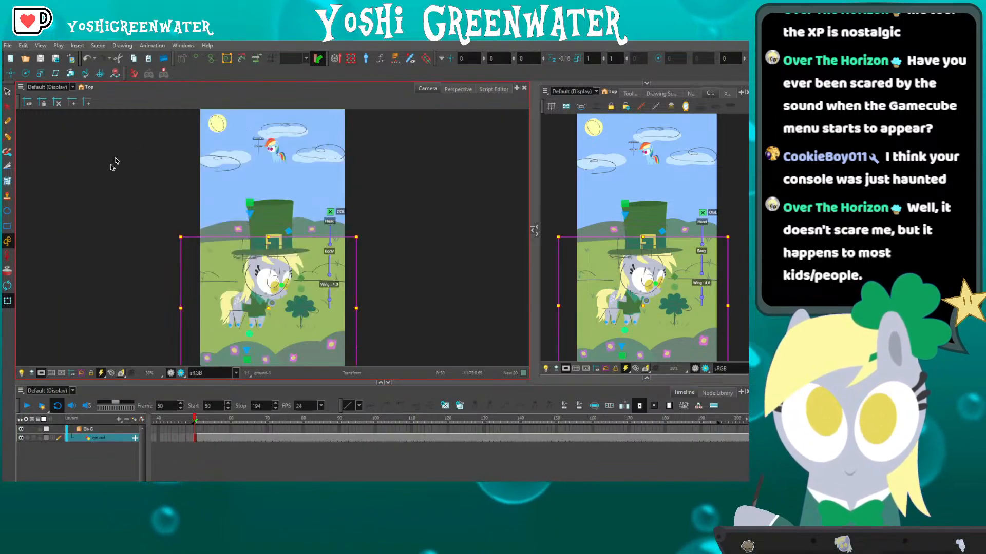
click(93, 248)
Bring up the Node View, enlarge the camera and node panels, and preview the pose in render mode.
click(691, 94)
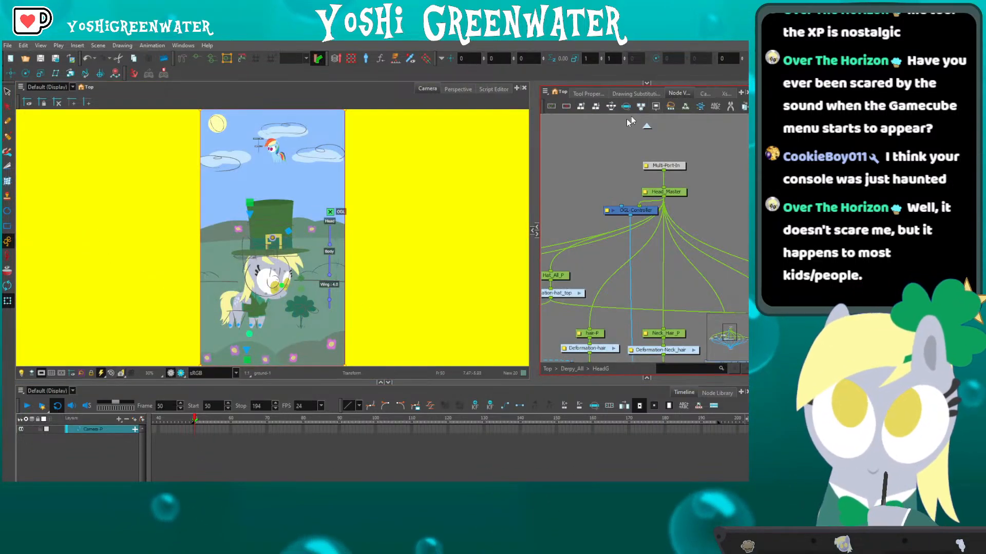
click(595, 168)
drag(270, 383, 269, 434)
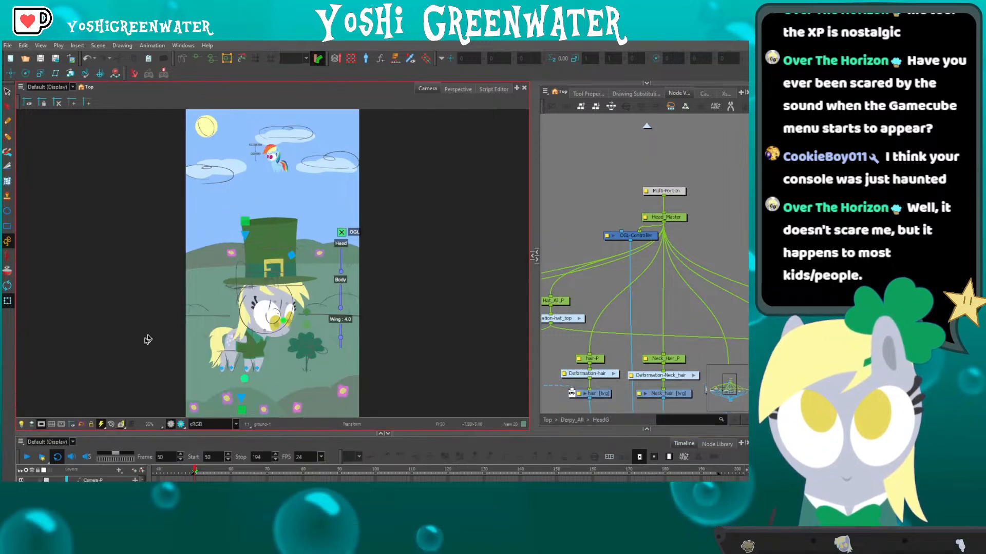
click(182, 424)
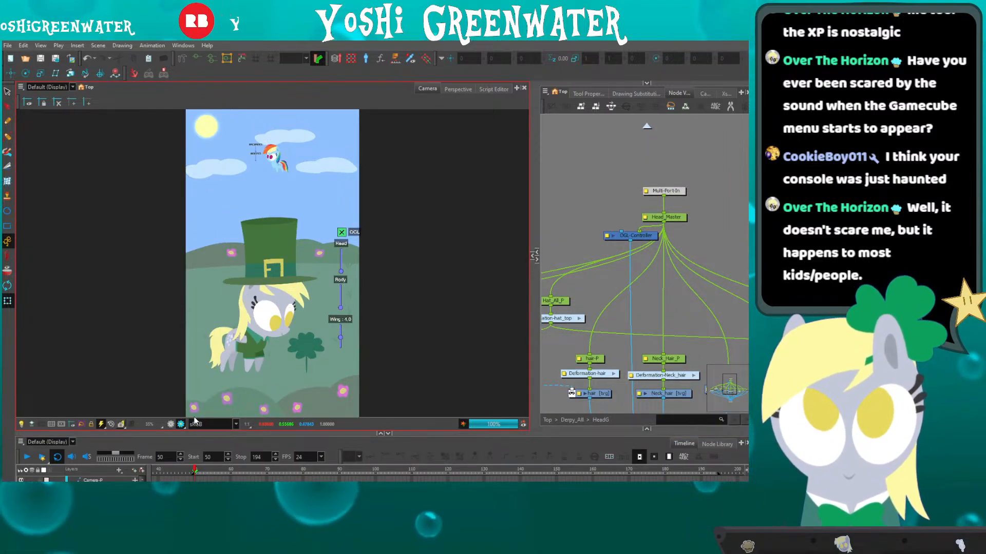
scroll(228, 373, up, 1)
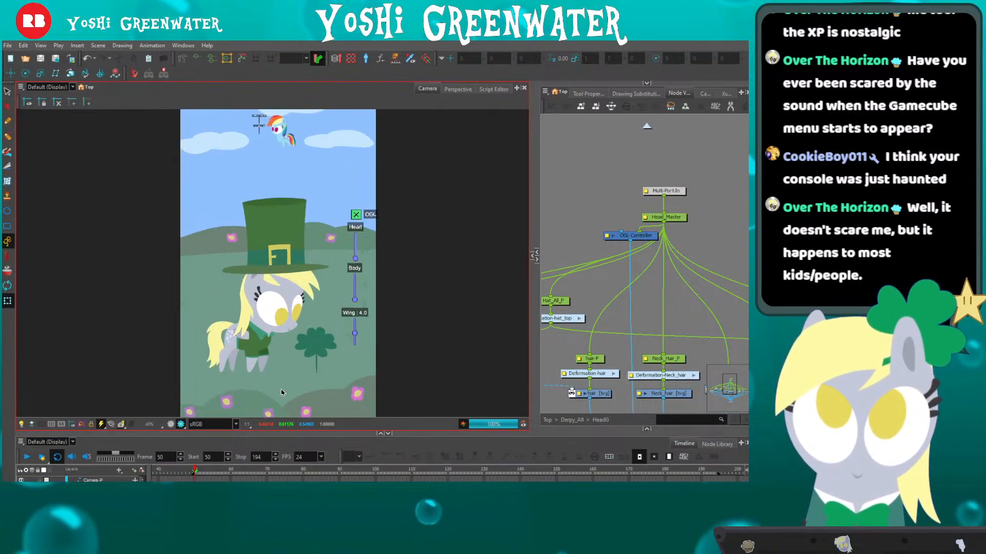
Select the Derpy_All-P peg at the network's top level, scale the pony to about 0.59 and move it to about 3.6 E, 0.31 S.
click(547, 420)
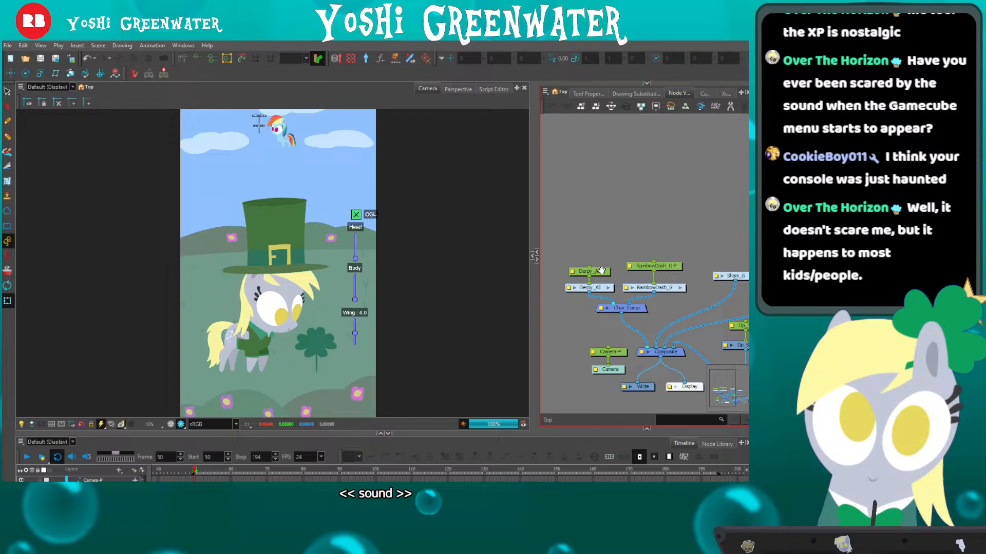
click(602, 270)
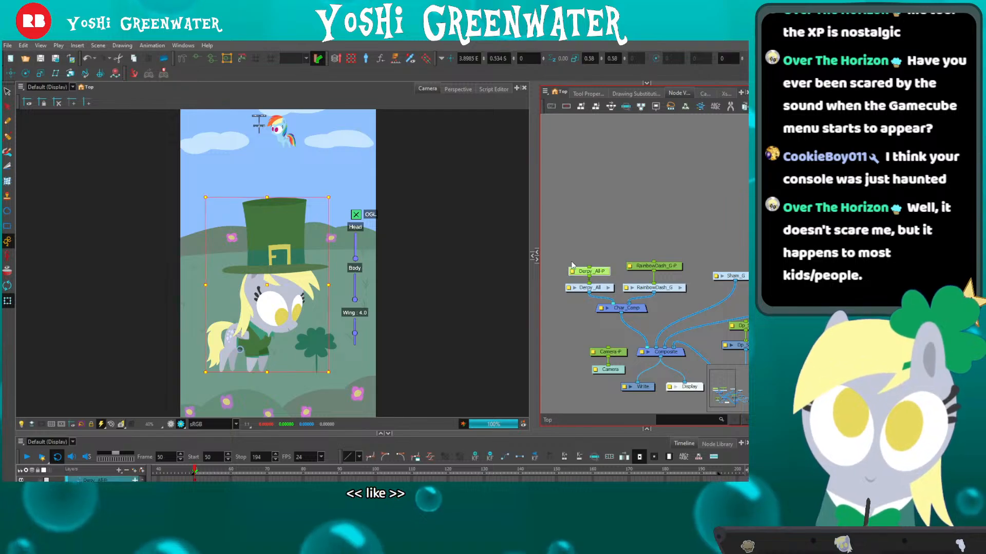
click(170, 424)
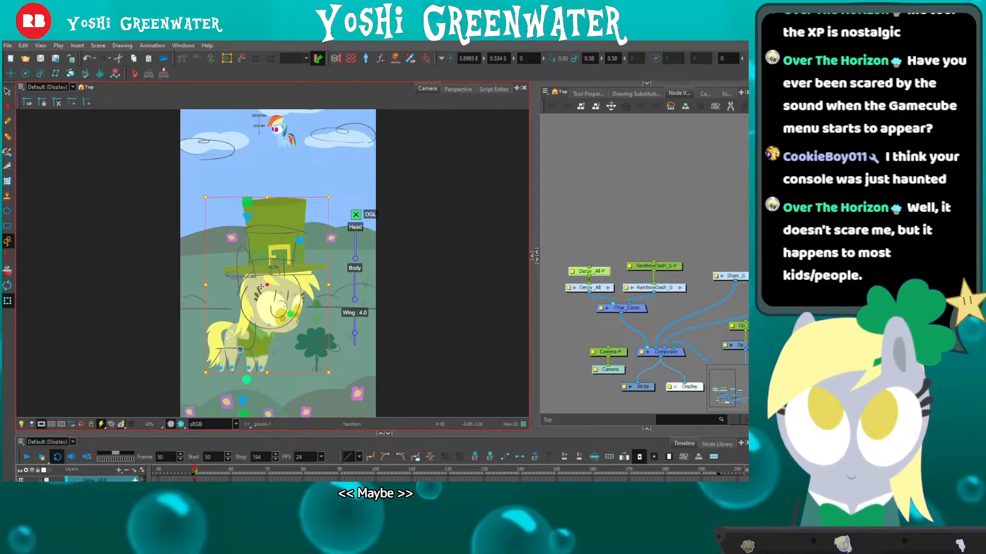
drag(258, 293, 254, 291)
drag(198, 195, 197, 193)
drag(260, 239, 257, 237)
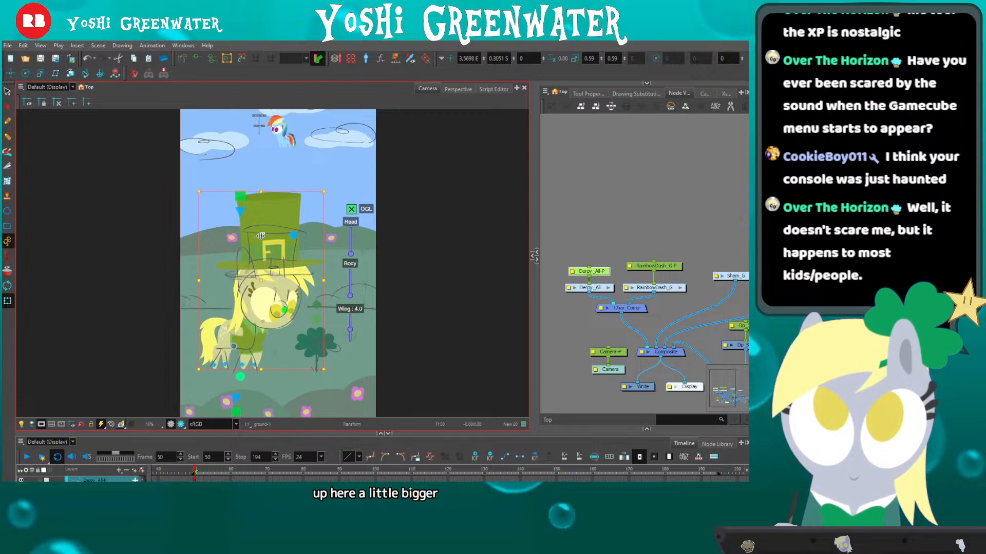
Deselect the pony and preview its adjusted size and position in render mode.
click(556, 220)
click(180, 424)
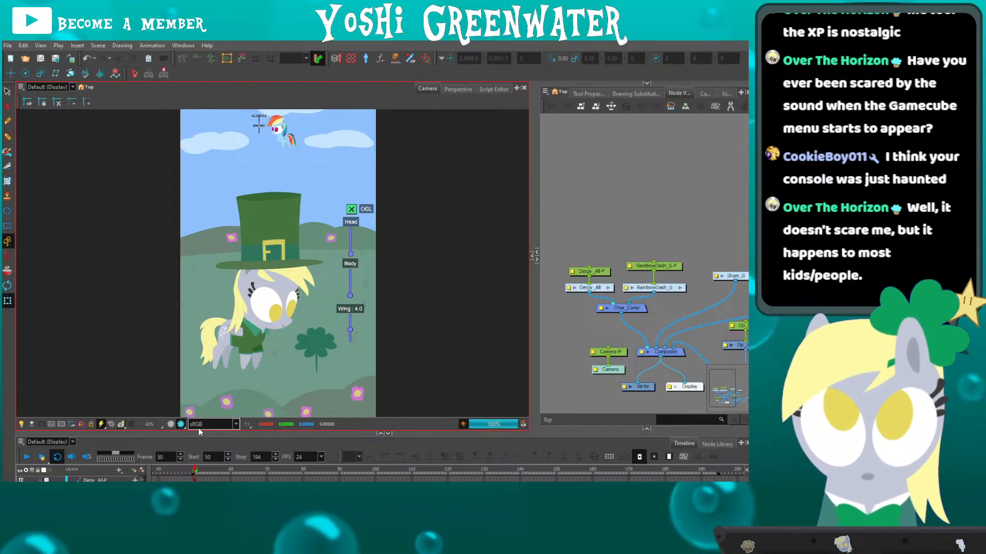
click(544, 216)
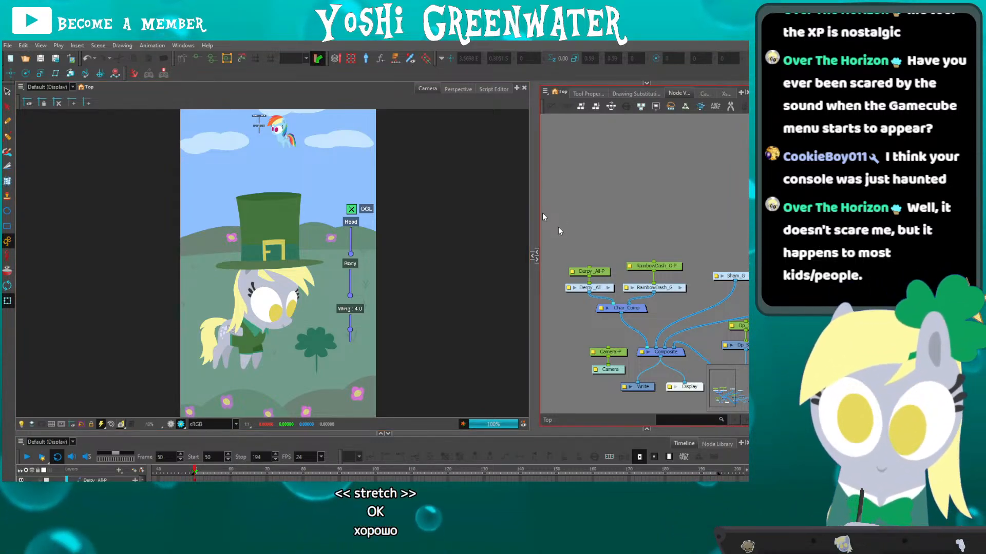
click(229, 90)
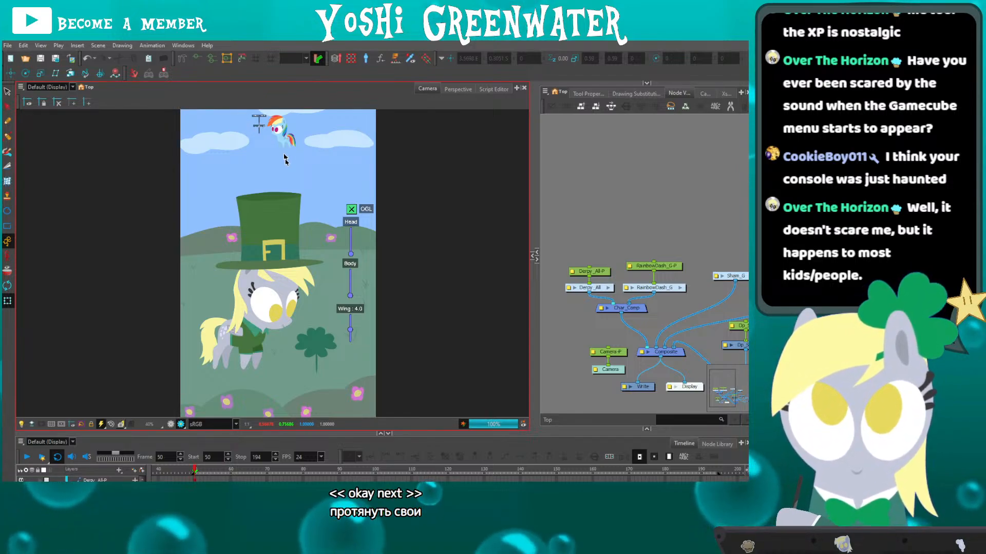
Go to frame 80 and examine Rainbow Dash against the flying-pose sketch in the sky.
scroll(284, 159, up, 4)
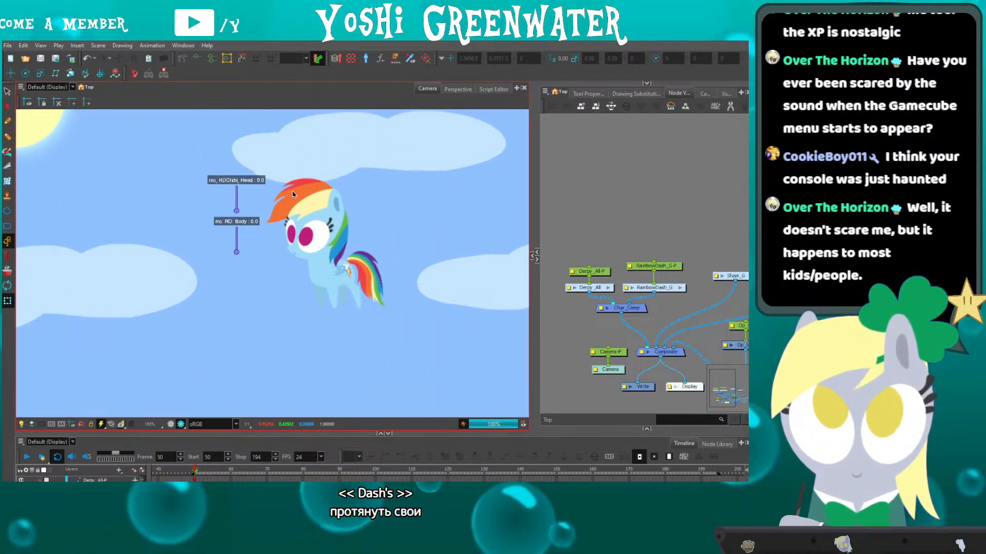
click(217, 471)
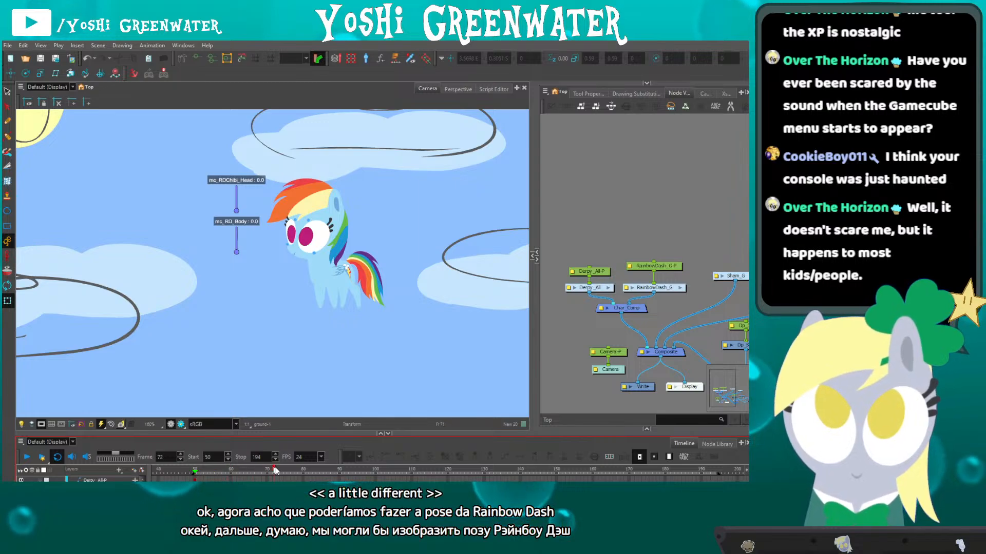
drag(275, 471, 304, 470)
drag(235, 309, 250, 350)
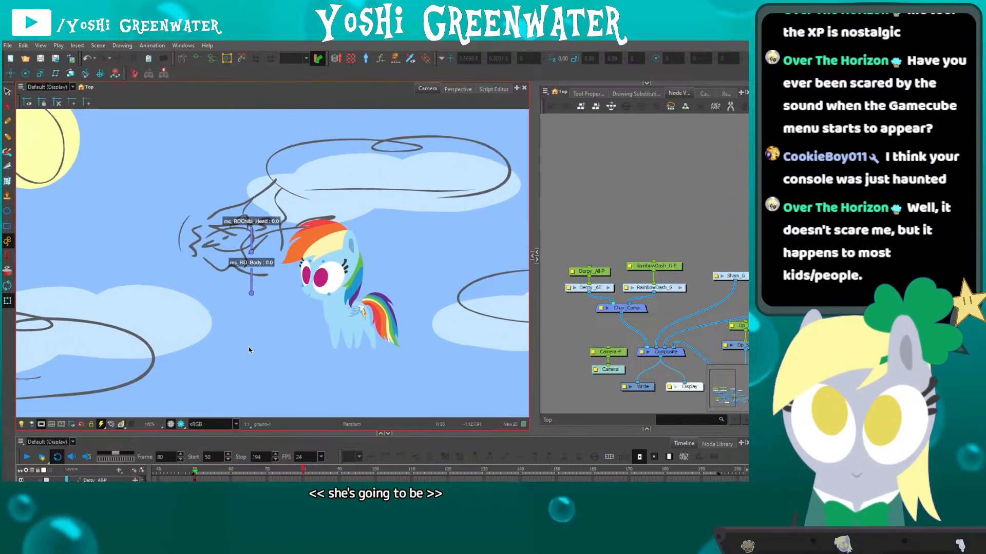
drag(209, 268, 363, 253)
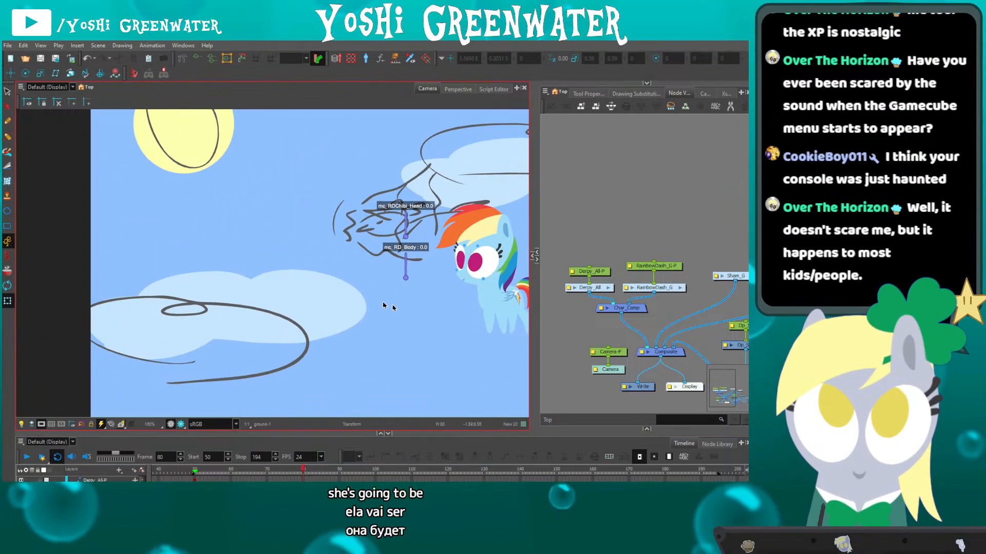
click(449, 216)
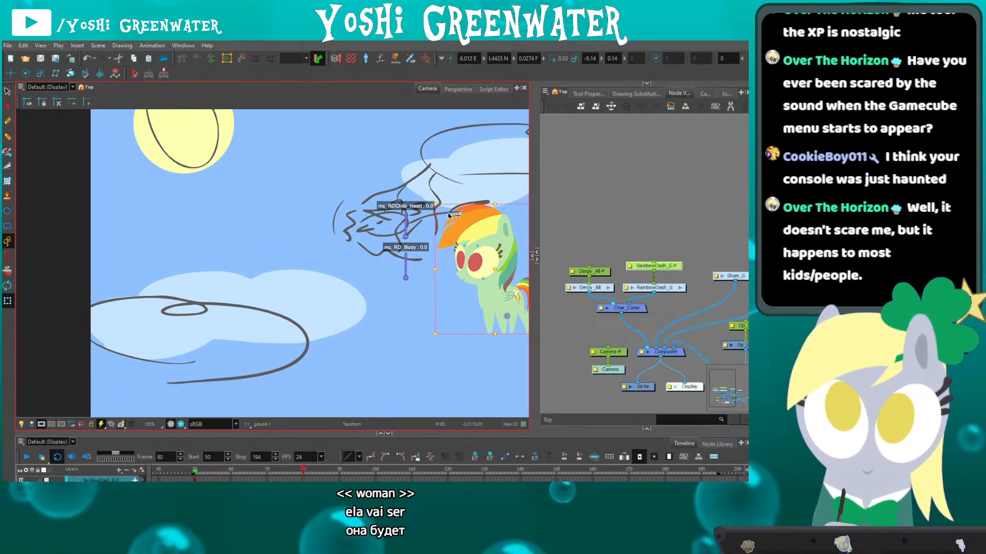
drag(449, 216, 426, 305)
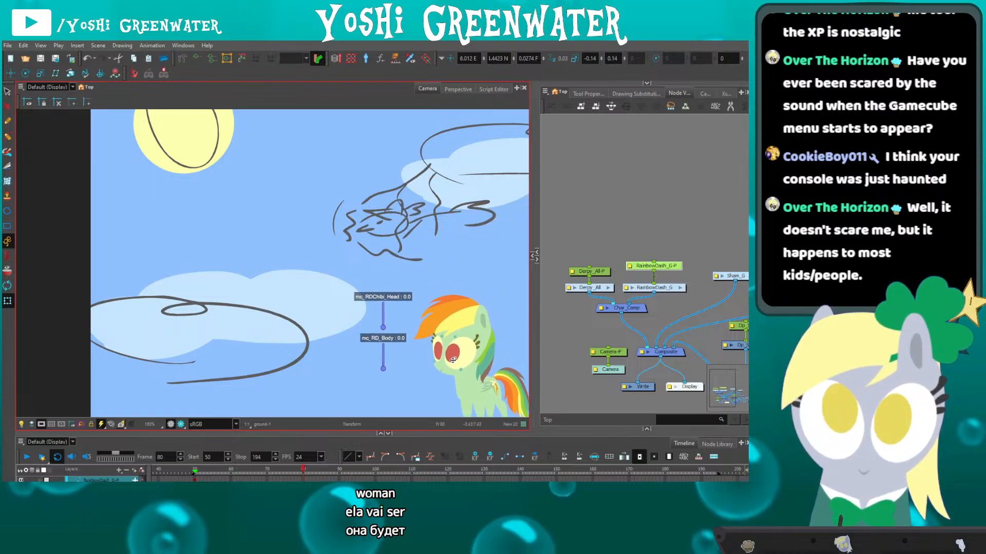
drag(331, 271, 228, 234)
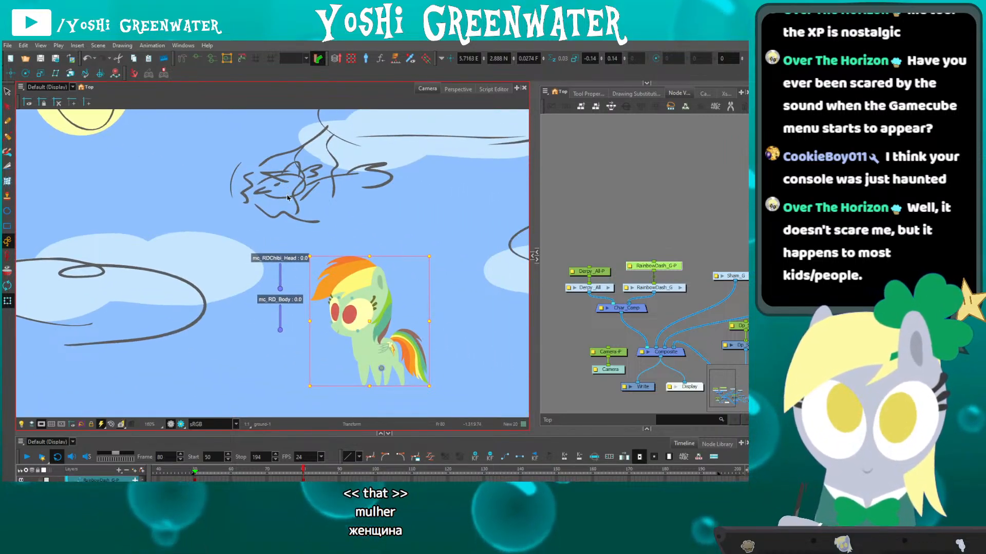
key(ctrl+z)
Go to frame 50, locate Rainbow Dash's head in the Node View and open the RainbowDashHeadG group.
click(195, 470)
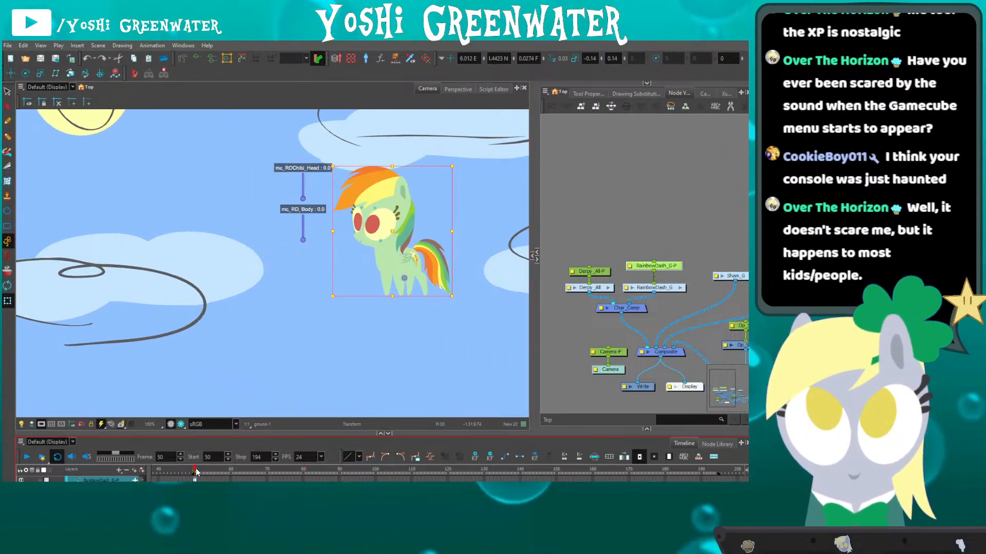
drag(284, 331, 173, 343)
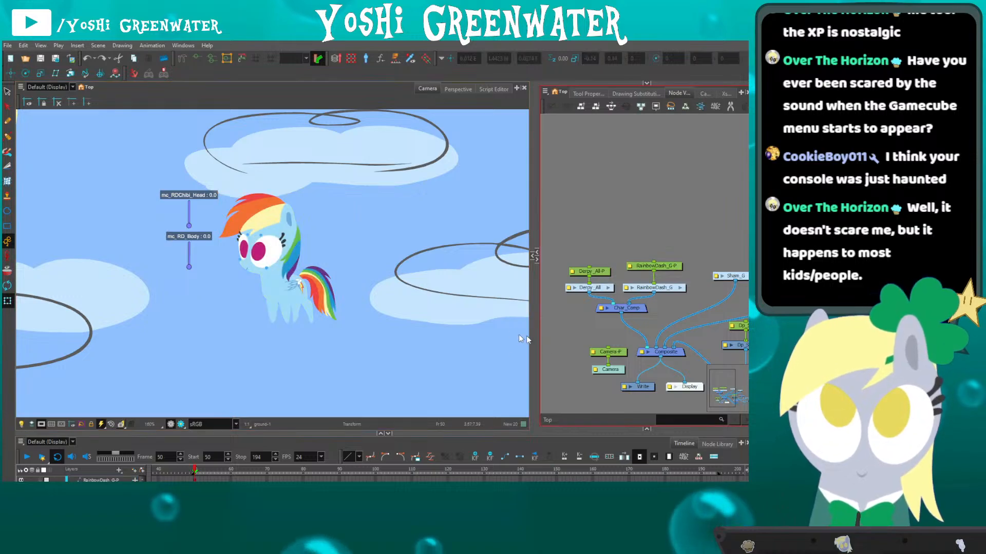
scroll(232, 234, up, 2)
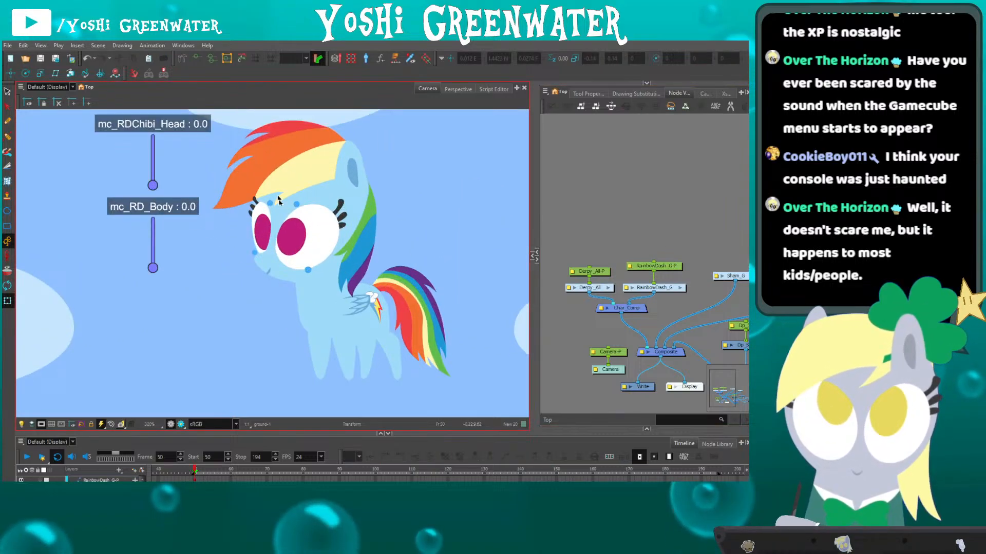
mouse_move(248, 164)
mouse_down()
mouse_move(268, 293)
mouse_move(238, 191)
mouse_up()
click(246, 199)
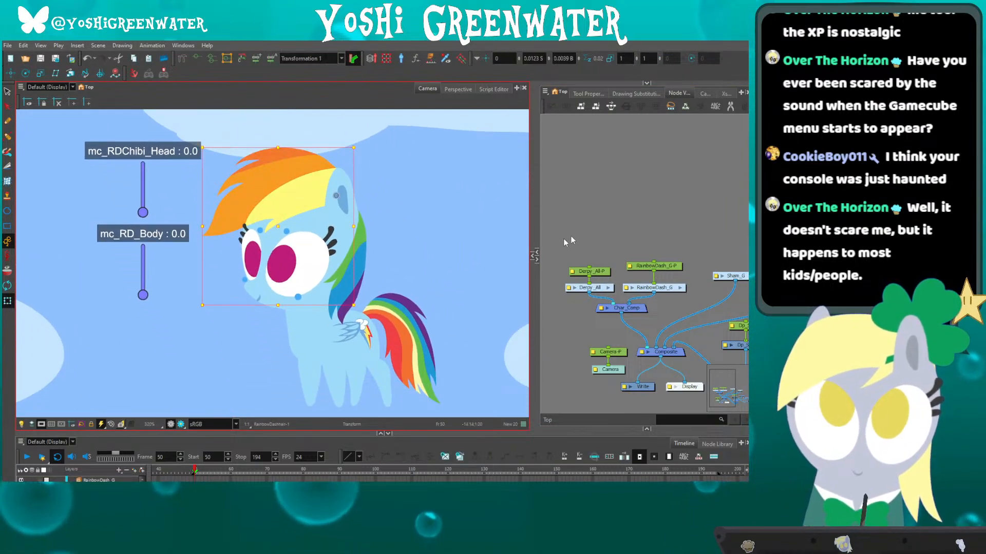
key(o)
drag(578, 213, 479, 325)
click(574, 420)
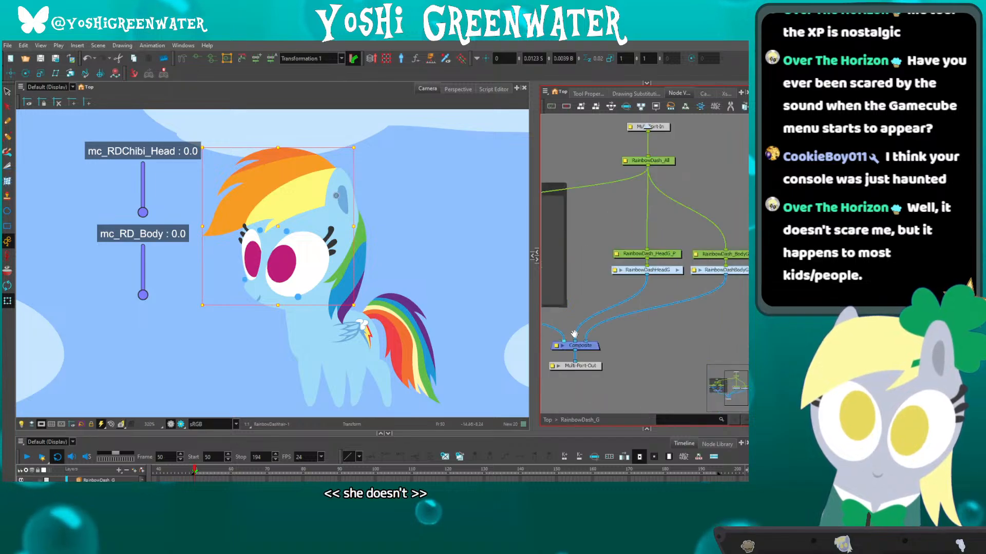
drag(574, 334, 524, 353)
drag(573, 248, 680, 293)
drag(618, 275, 576, 255)
click(610, 278)
click(628, 268)
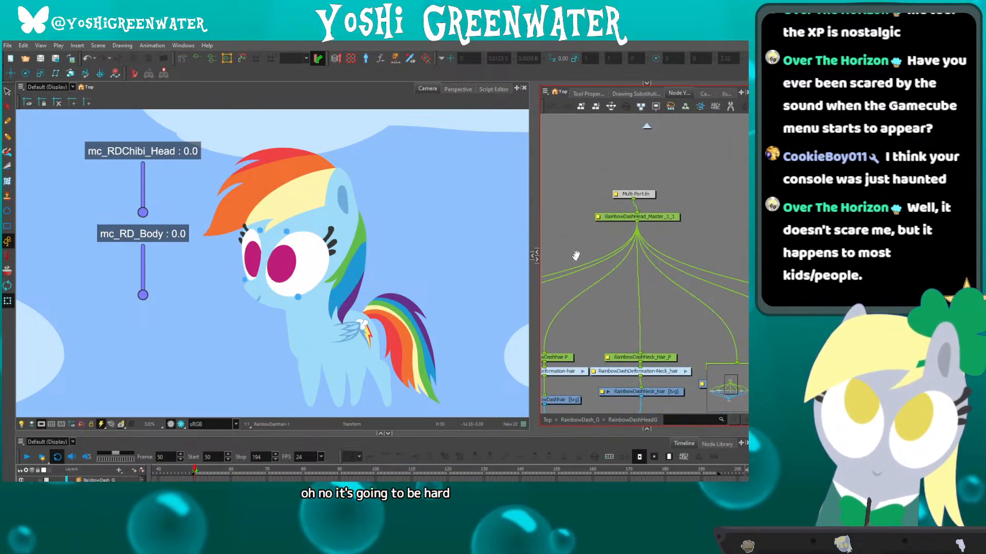
Select the RainbowDashHead_Master_1_1 peg and tilt Rainbow Dash's head slightly downward.
drag(626, 198, 629, 195)
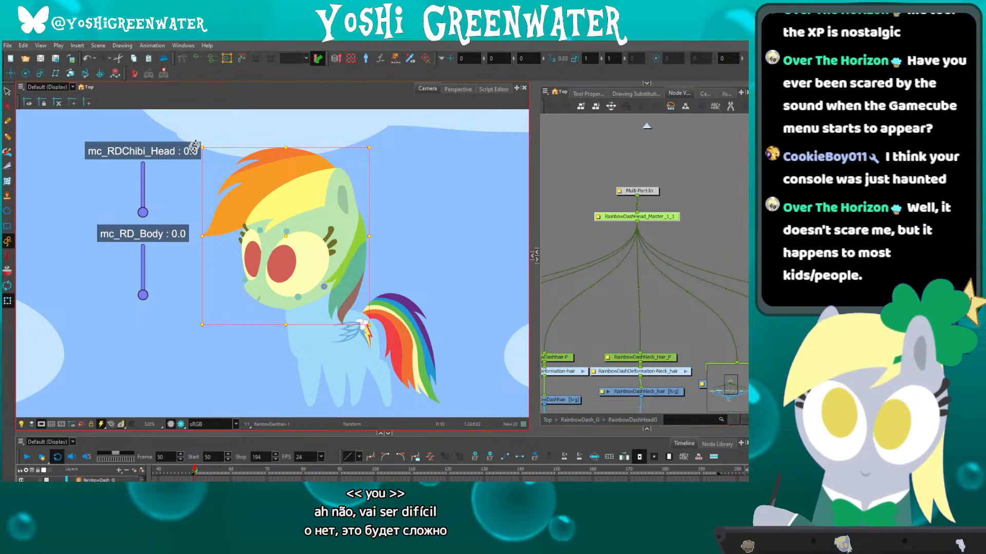
drag(194, 148, 186, 156)
mouse_move(249, 215)
mouse_down()
mouse_move(234, 233)
mouse_move(236, 201)
mouse_up()
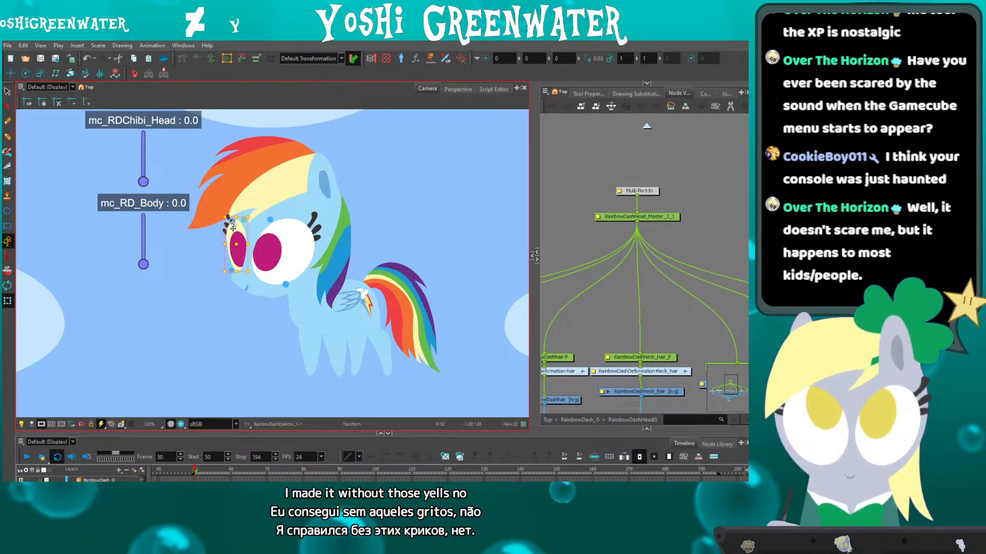
Select Rainbow Dash's pupils and nudge them slightly towards the front of her face.
scroll(231, 234, up, 3)
click(231, 234)
click(223, 259)
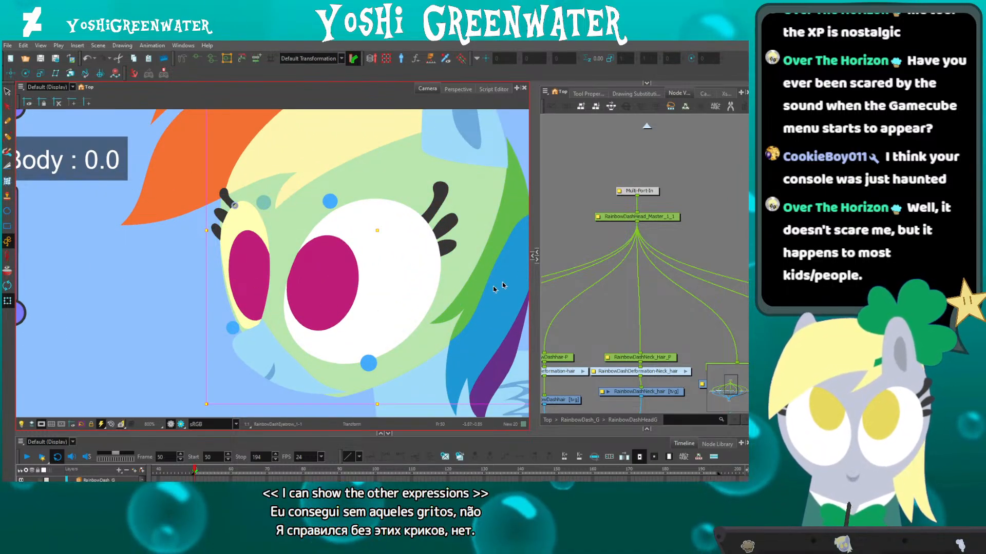
key(Escape)
click(241, 259)
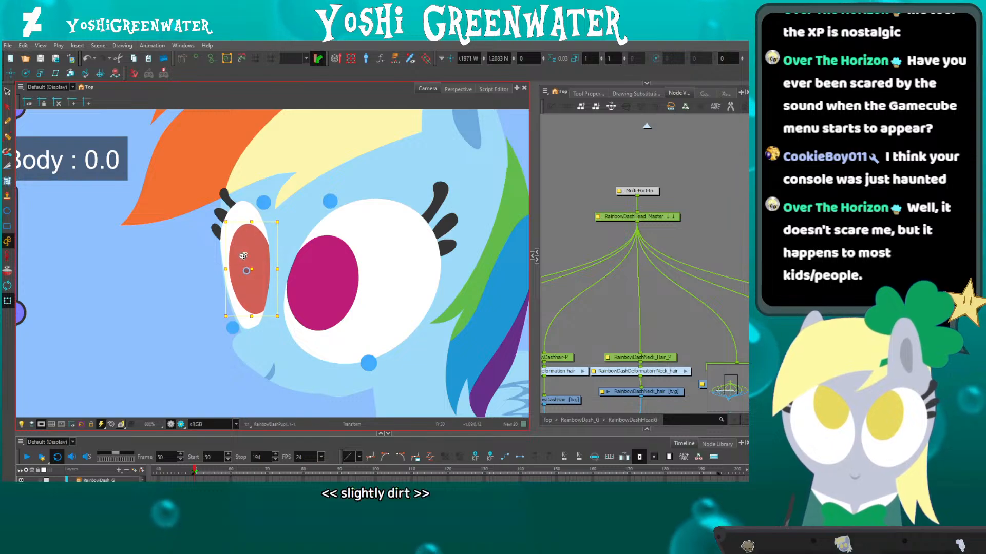
key(slash)
click(240, 271)
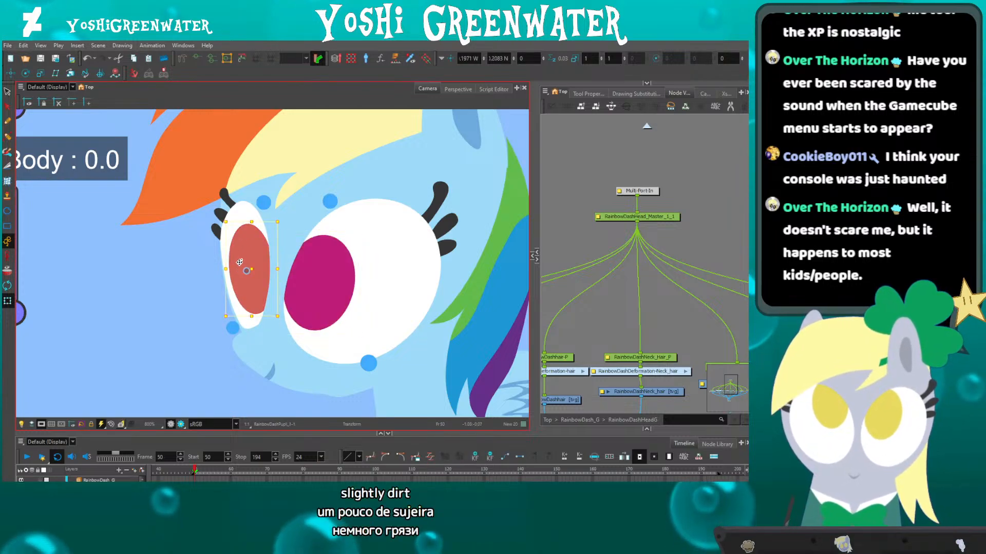
Swap the RainbowDashMouth drawing to substitution 3 for a frowning mouth.
click(258, 342)
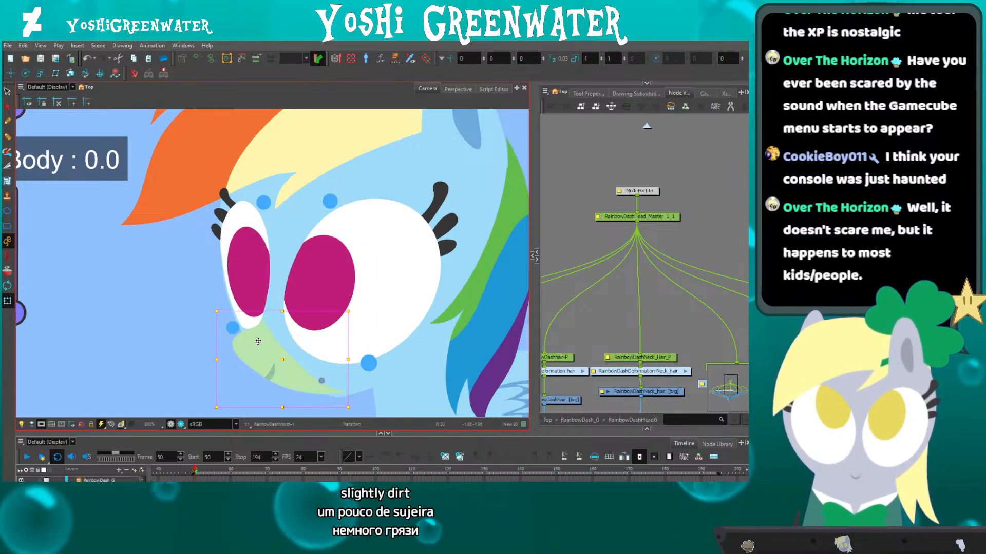
click(636, 94)
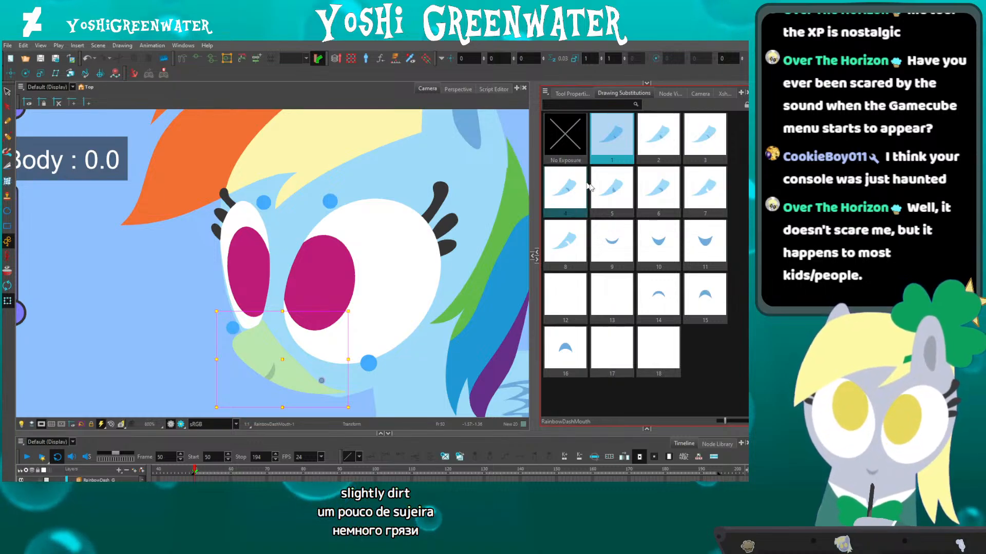
click(698, 142)
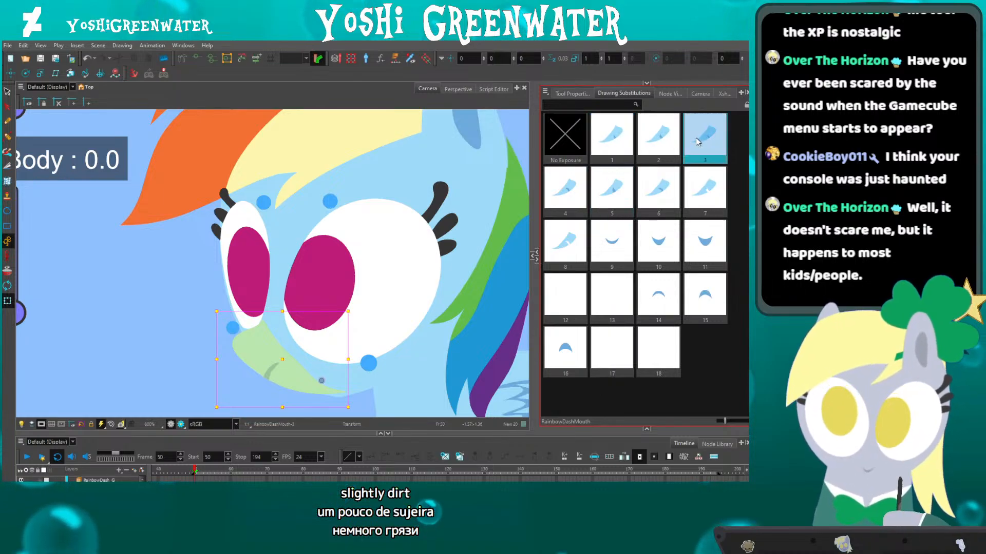
Try out the eyebrow drawing substitutions and set both of Rainbow Dash's eyebrows to drawing 3.
click(264, 203)
click(658, 139)
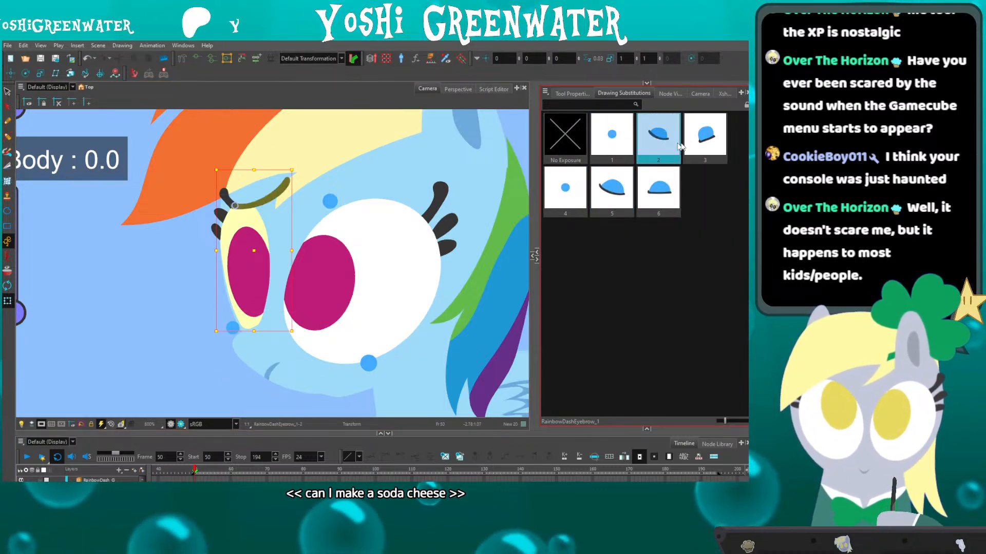
click(703, 142)
click(568, 183)
click(606, 192)
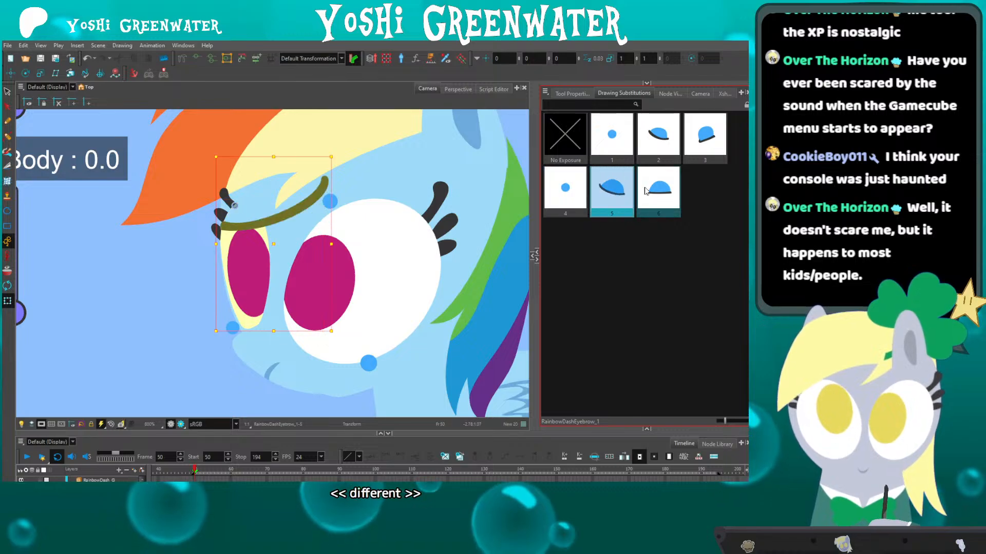
click(659, 189)
click(692, 160)
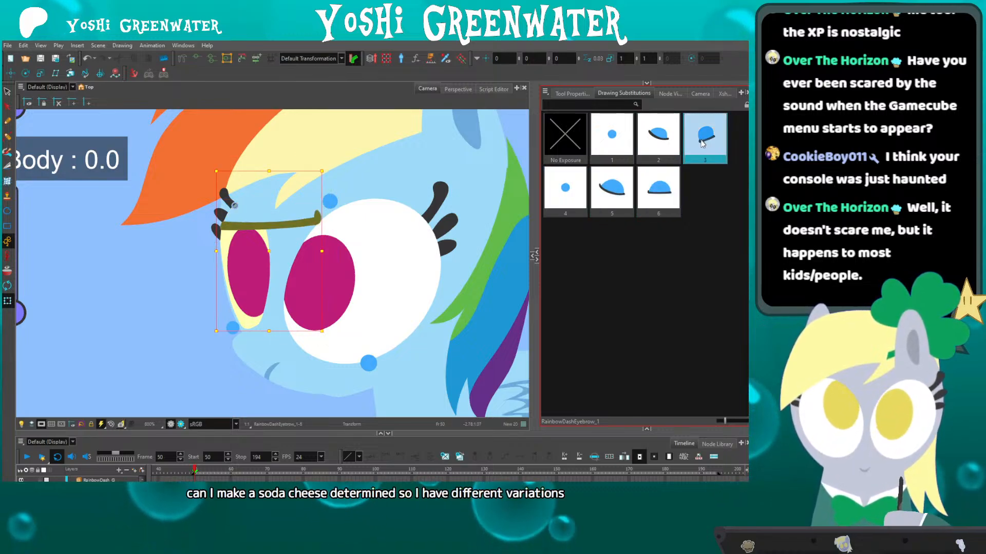
click(330, 202)
click(700, 147)
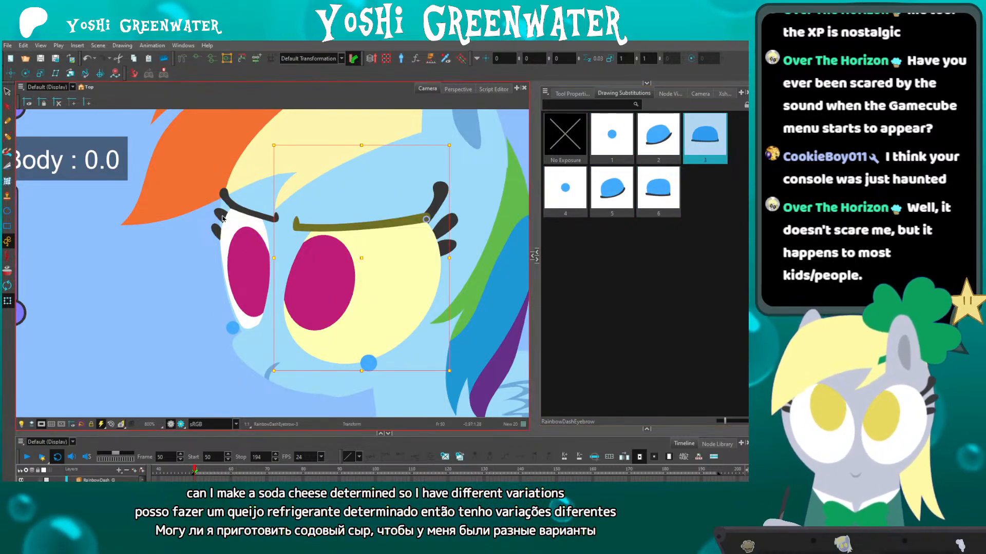
Reshape both eyebrows with their deformer points, adjusting the inner ends and curves into a determined look.
click(230, 200)
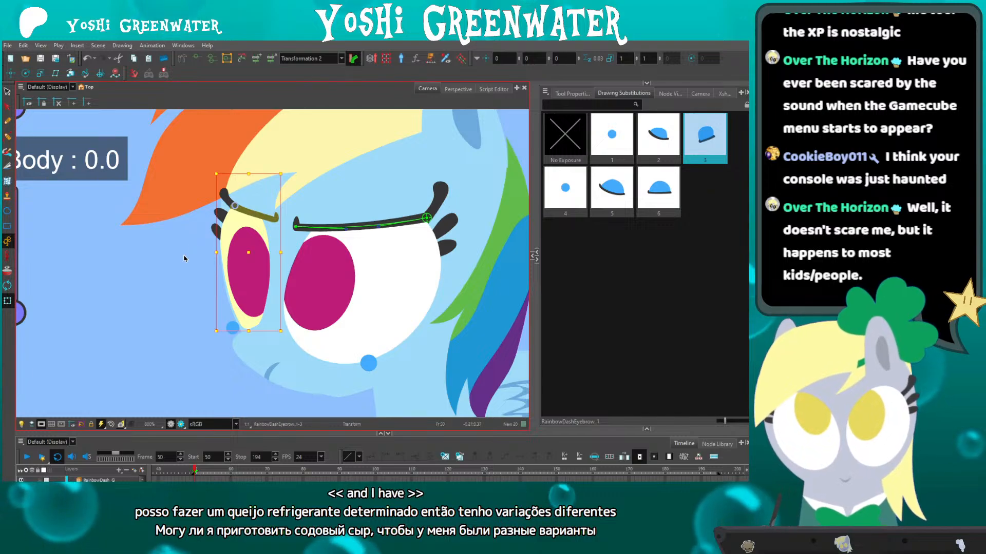
click(181, 276)
click(277, 219)
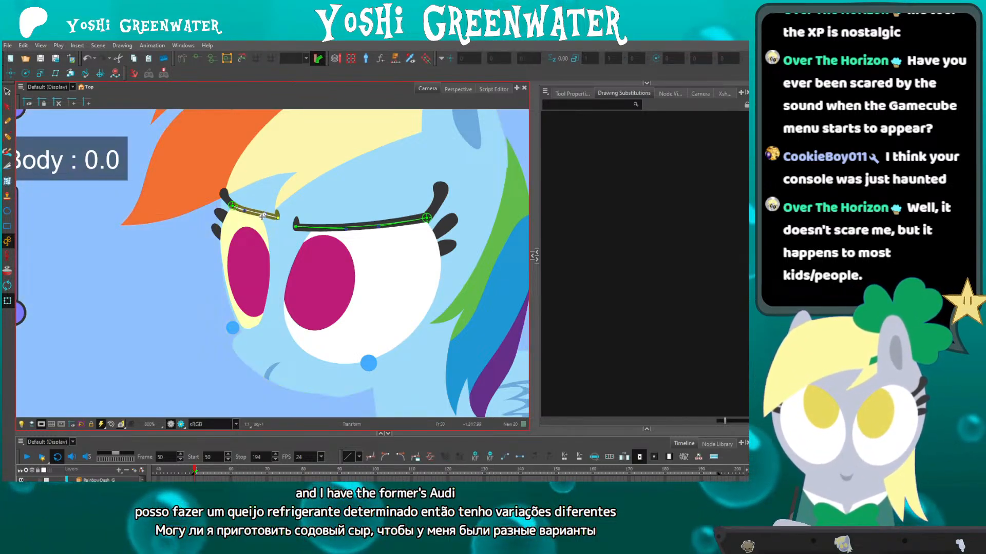
click(308, 223)
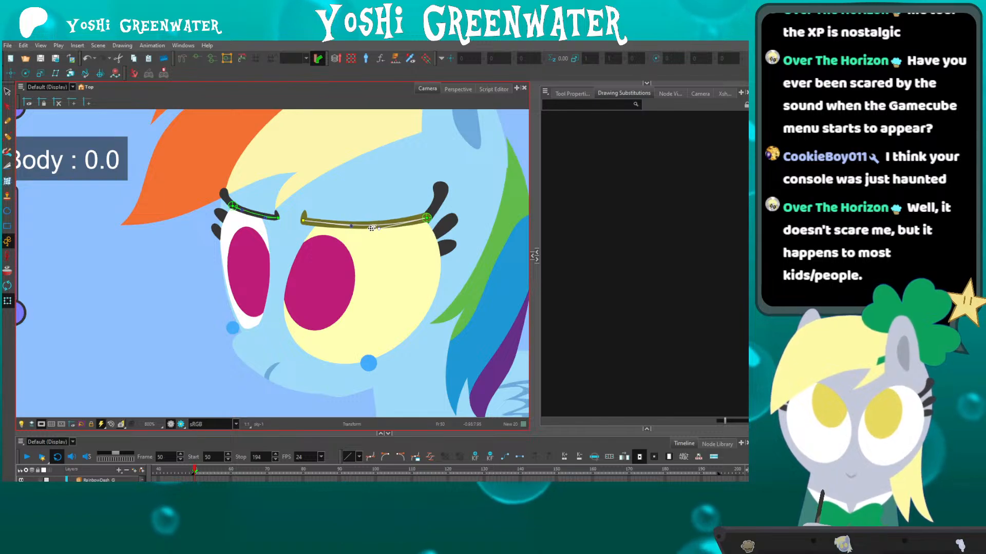
click(277, 218)
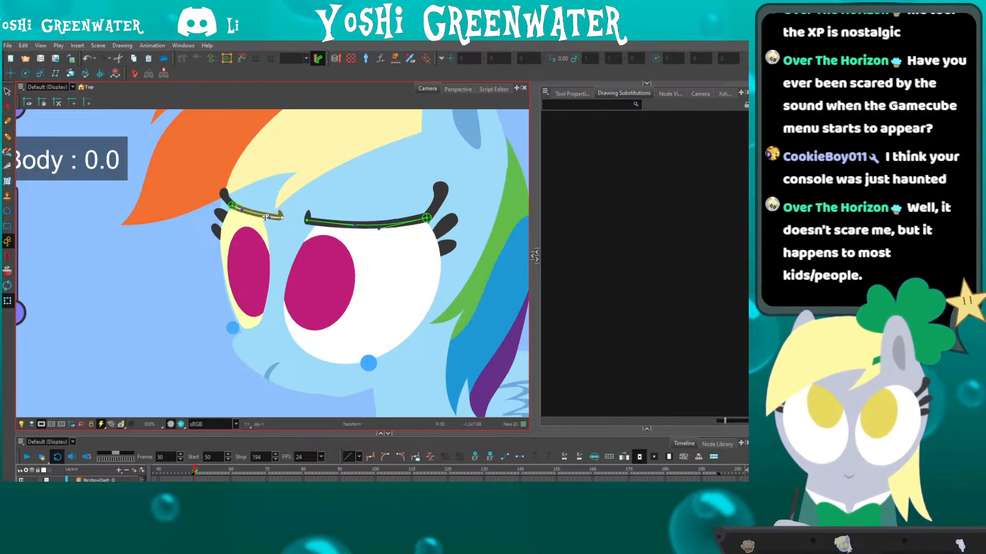
click(184, 240)
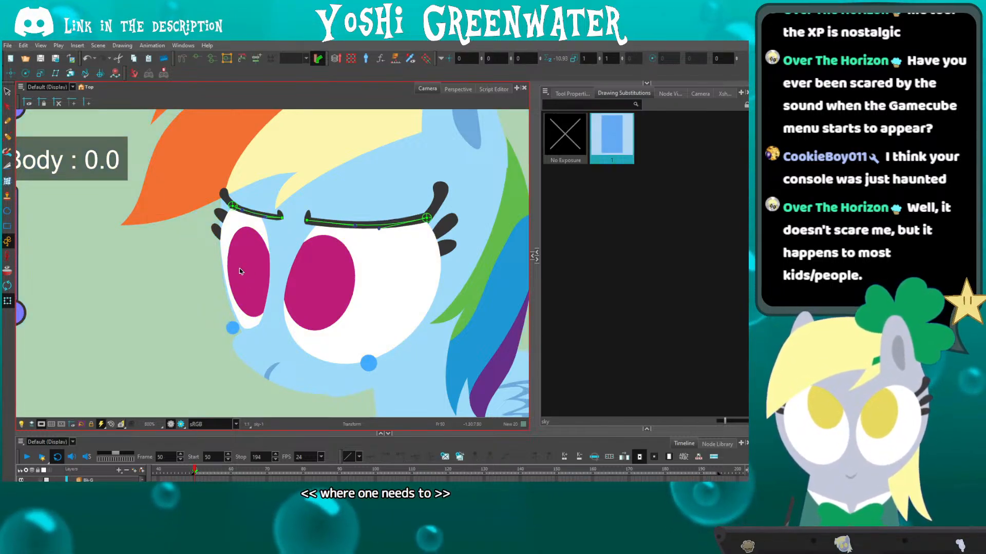
Reposition both pupils beneath the lowered eyebrows, raise them slightly together and tilt the far pupil.
click(240, 270)
drag(235, 261, 231, 260)
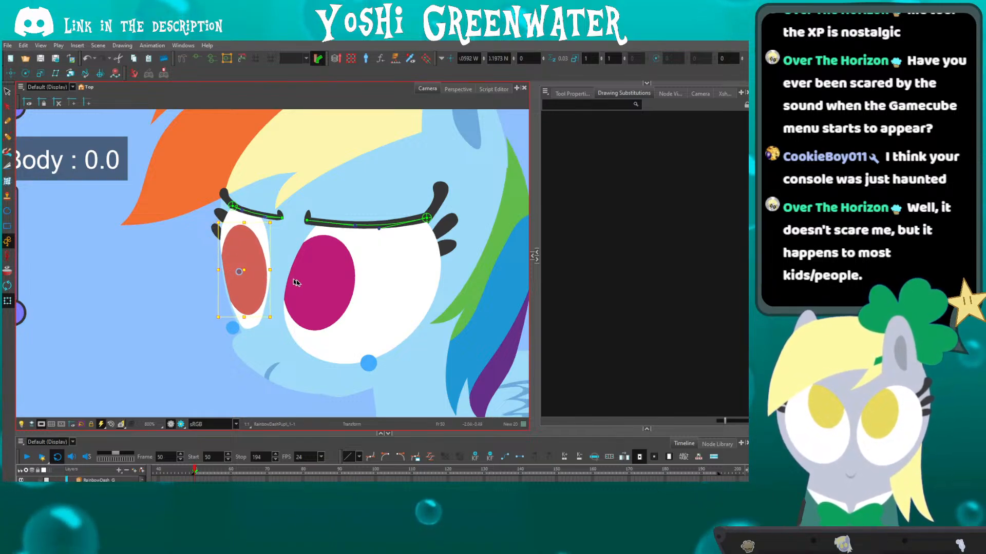
drag(297, 282, 305, 275)
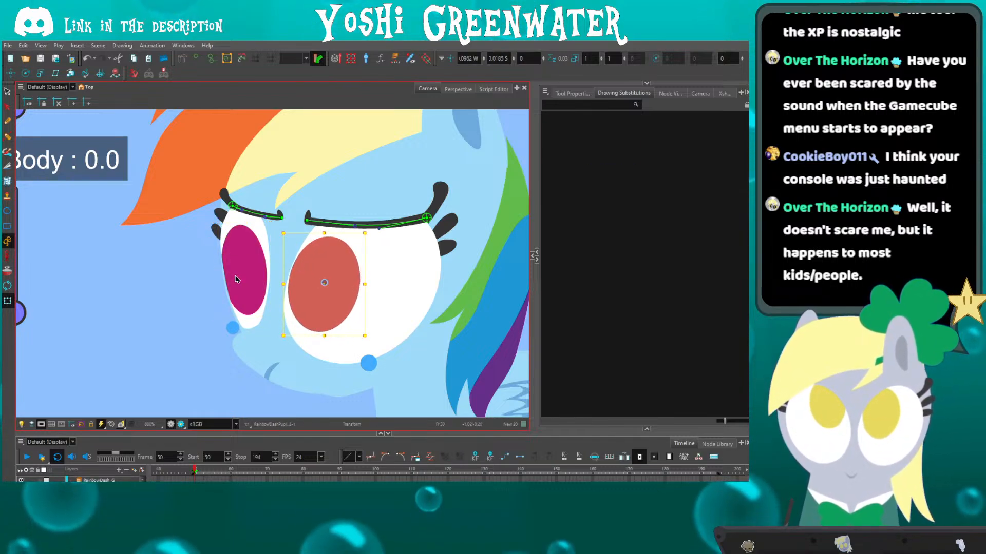
shift+click(234, 261)
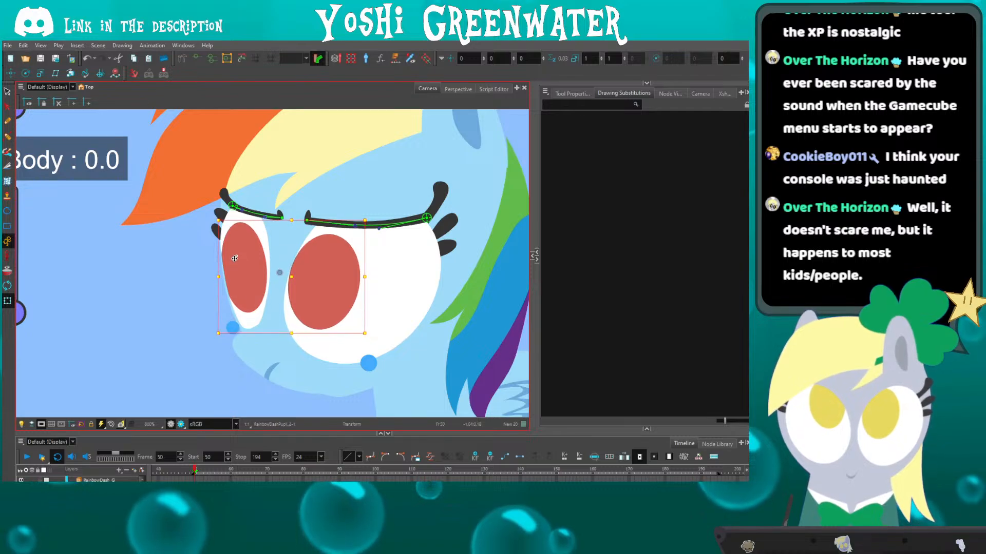
drag(190, 434, 192, 412)
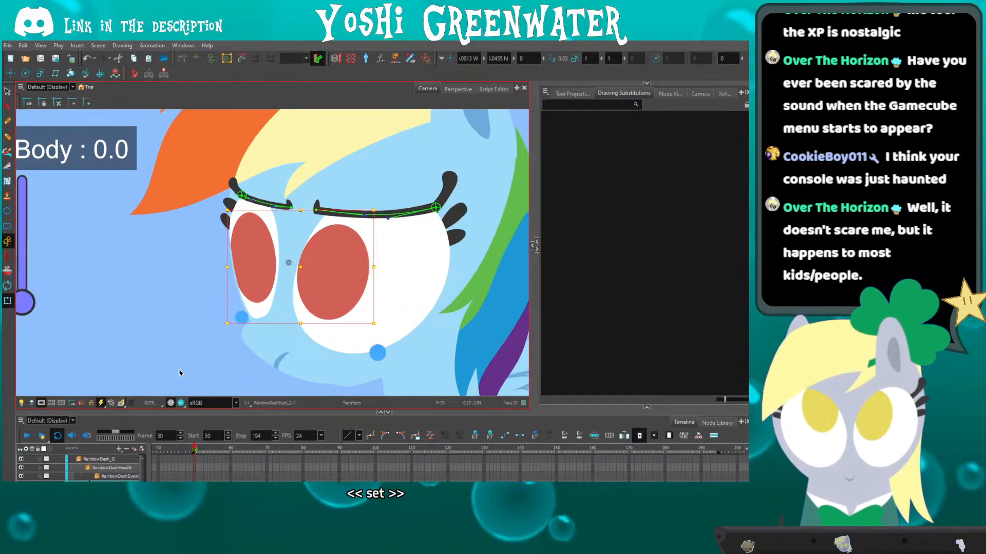
click(230, 262)
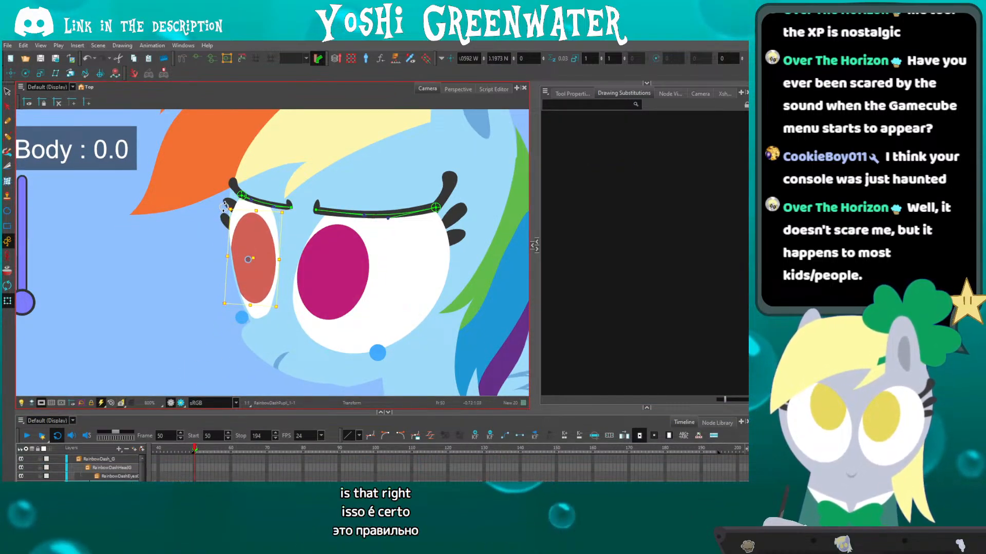
Preview Rainbow Dash's determined expression in render mode and return to the working view.
click(181, 403)
click(203, 324)
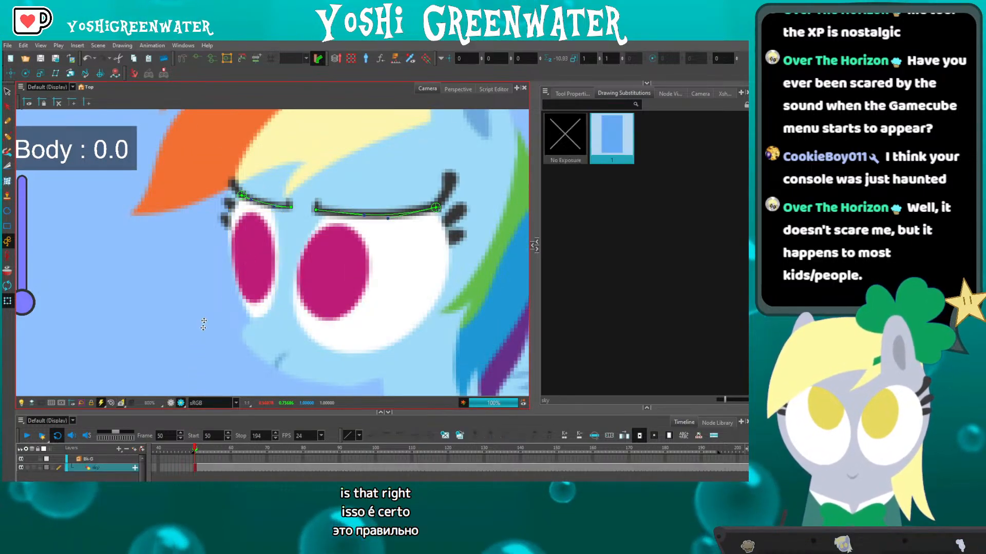
scroll(219, 248, down, 3)
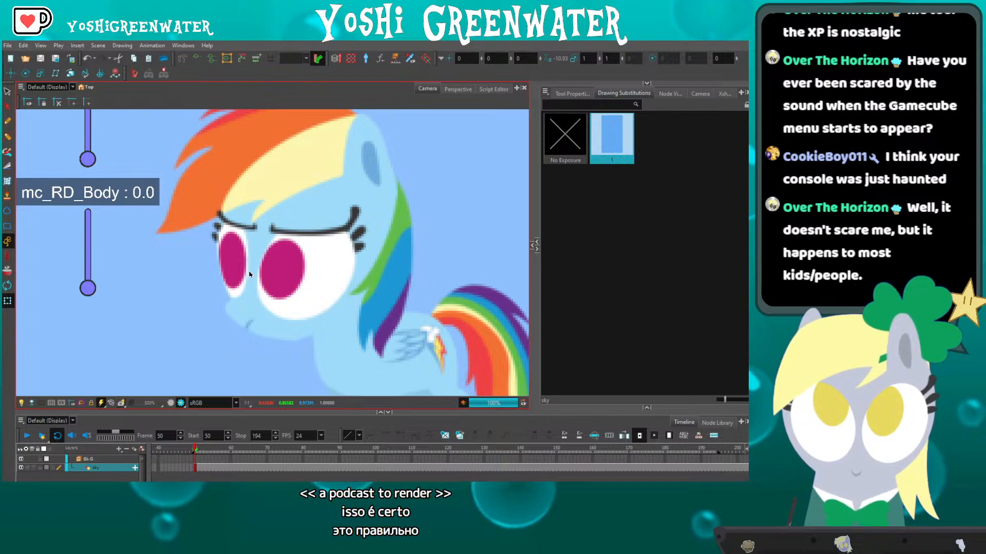
click(169, 403)
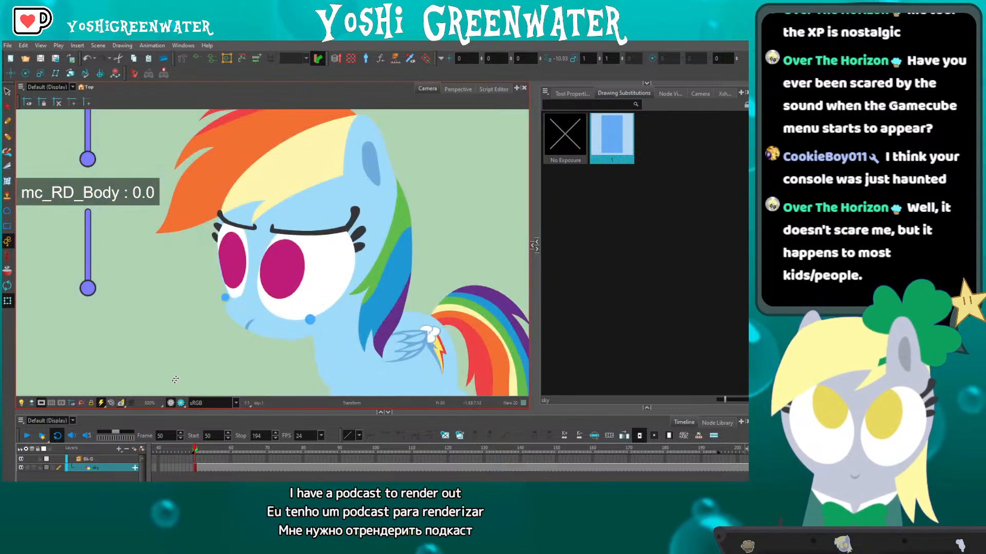
scroll(267, 263, down, 3)
scroll(255, 266, up, 3)
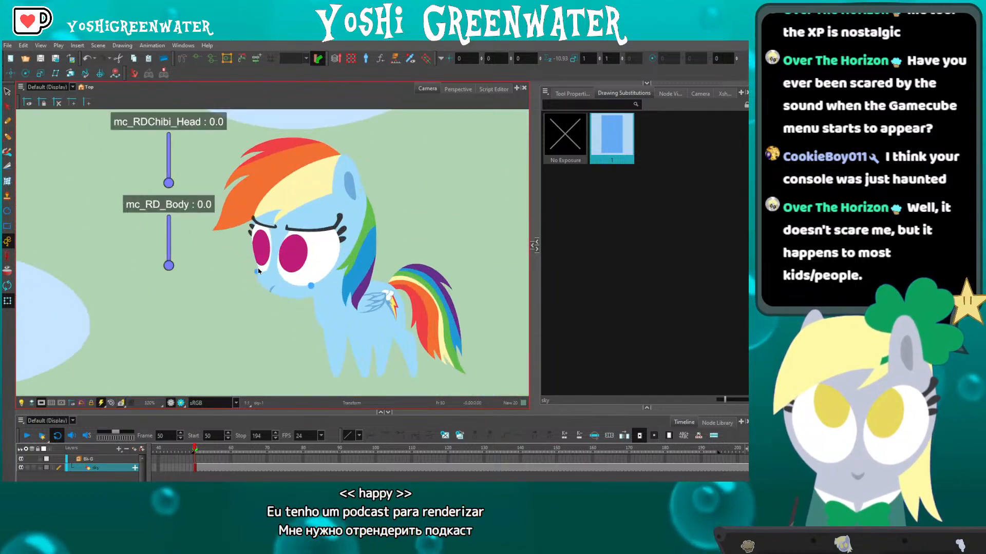
Rotate Rainbow Dash's neck about 45 degrees toward a horizontal angle and shift it to connect the head with the torso.
drag(323, 293, 269, 252)
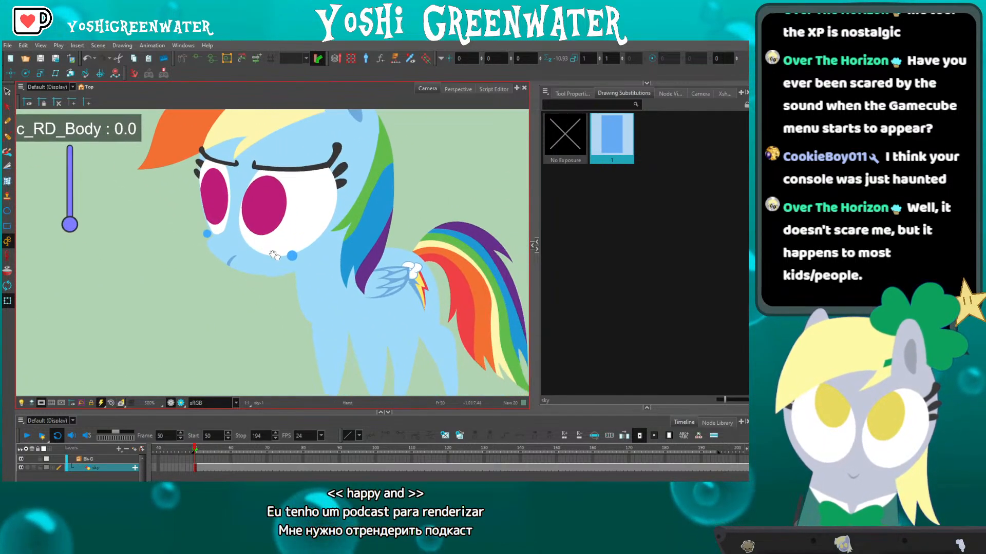
click(314, 292)
key(b)
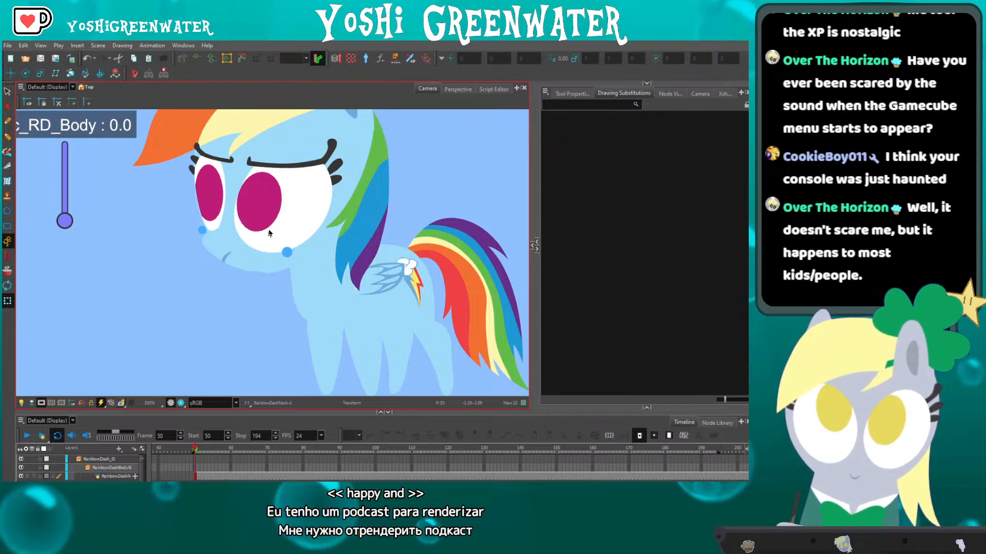
click(670, 93)
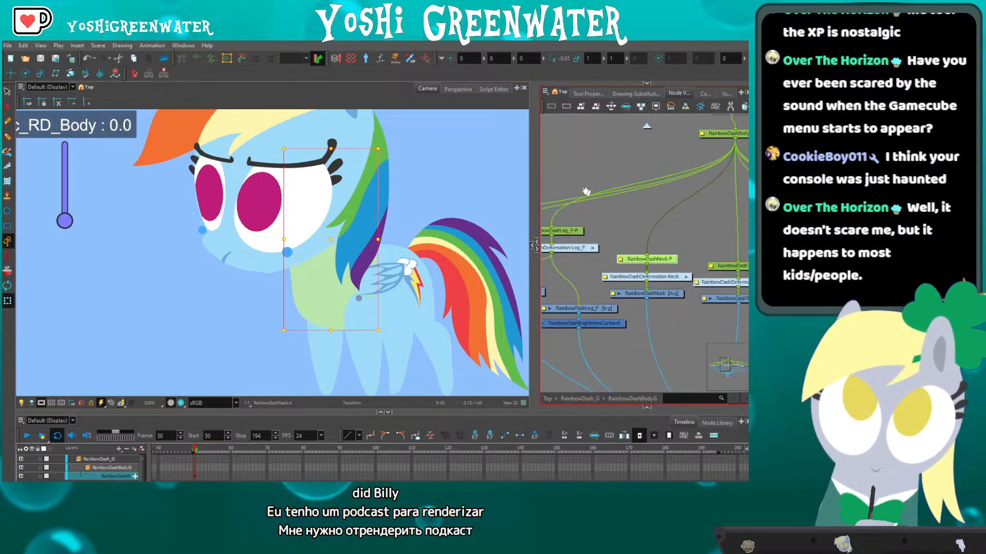
drag(274, 145, 208, 210)
drag(305, 299, 316, 290)
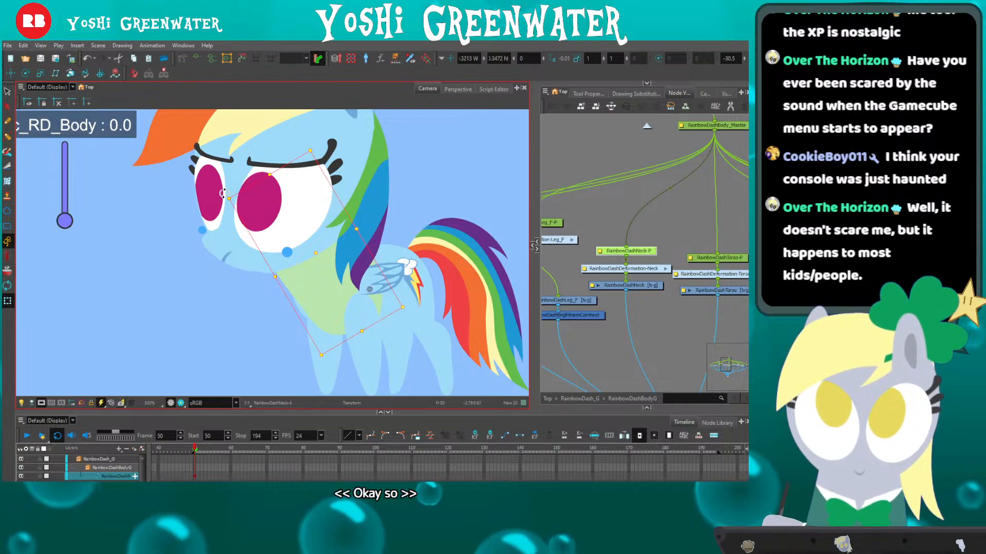
drag(223, 194, 205, 235)
mouse_move(280, 300)
mouse_down()
mouse_move(306, 288)
mouse_move(262, 267)
mouse_up()
Swap the near wing's folded drawing for the spread one and move it slightly up and back.
click(314, 272)
click(337, 257)
key(bracketright)
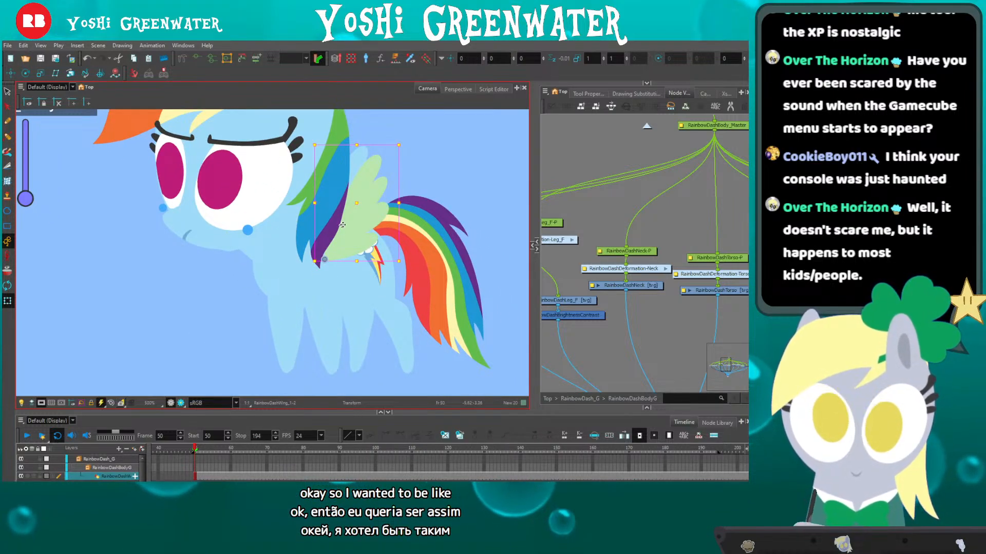
drag(340, 227, 369, 189)
drag(258, 267, 233, 257)
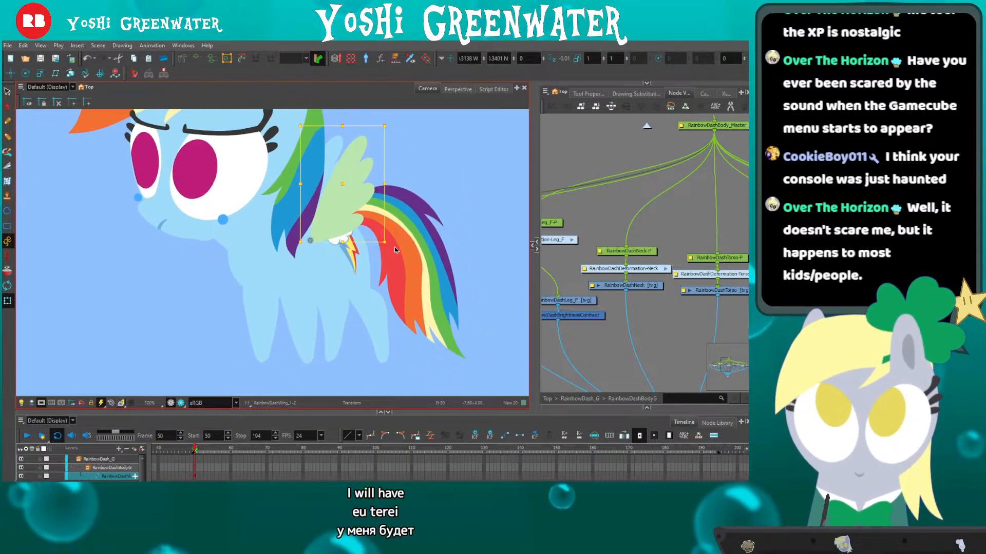
Rotate the tail about 55 degrees to stream out behind the body and curve its tip upward with the deformer points.
click(418, 282)
key(Escape)
click(431, 286)
key(o)
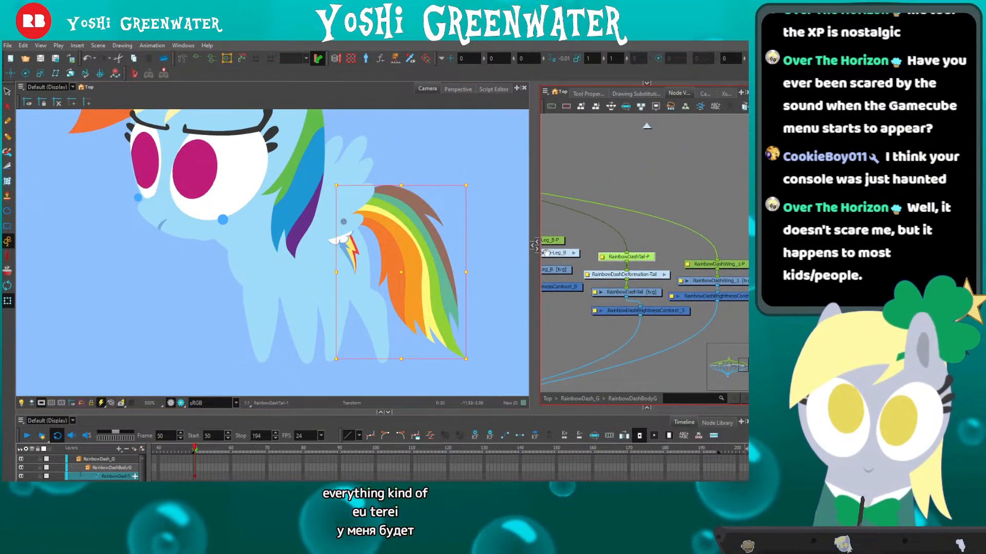
drag(471, 362, 574, 193)
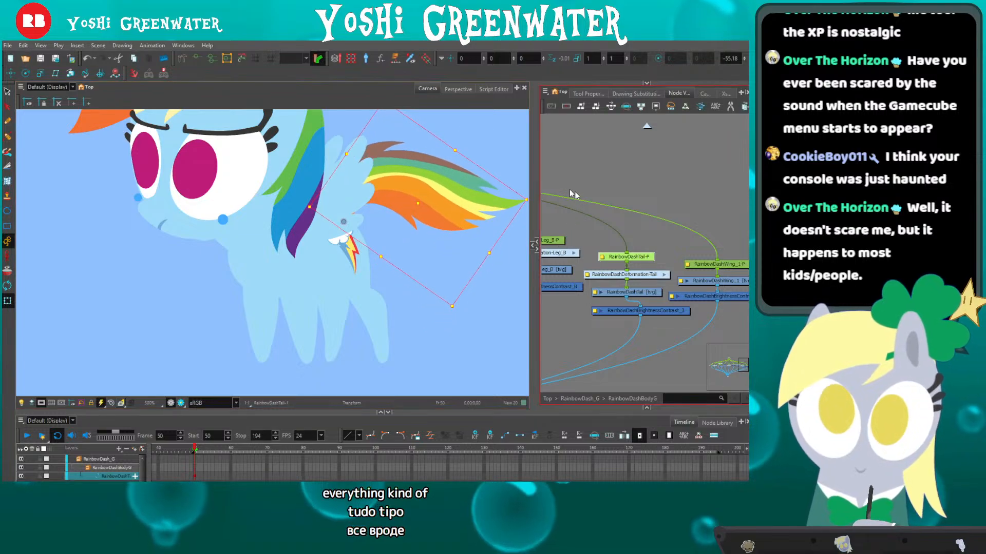
drag(351, 186, 355, 231)
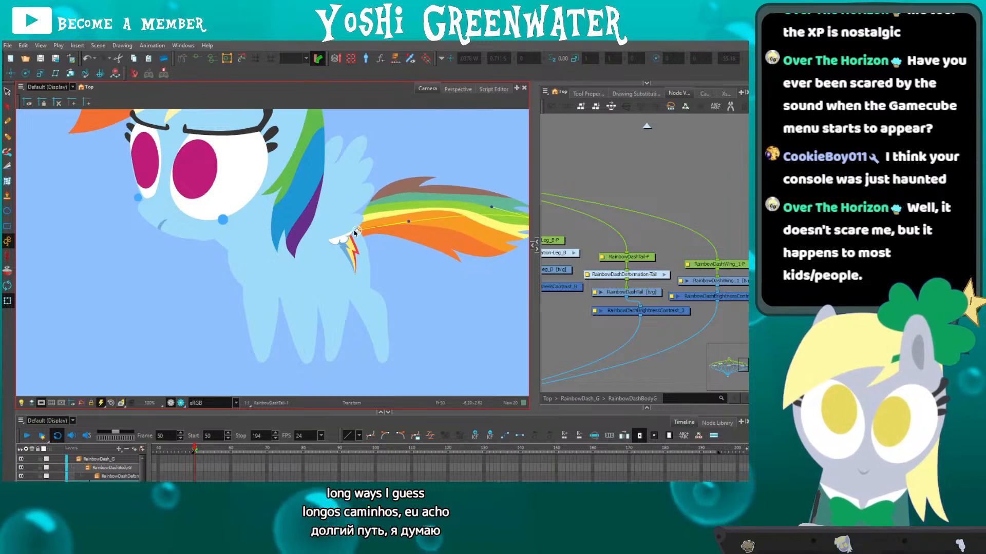
drag(469, 191, 492, 198)
drag(292, 222, 286, 242)
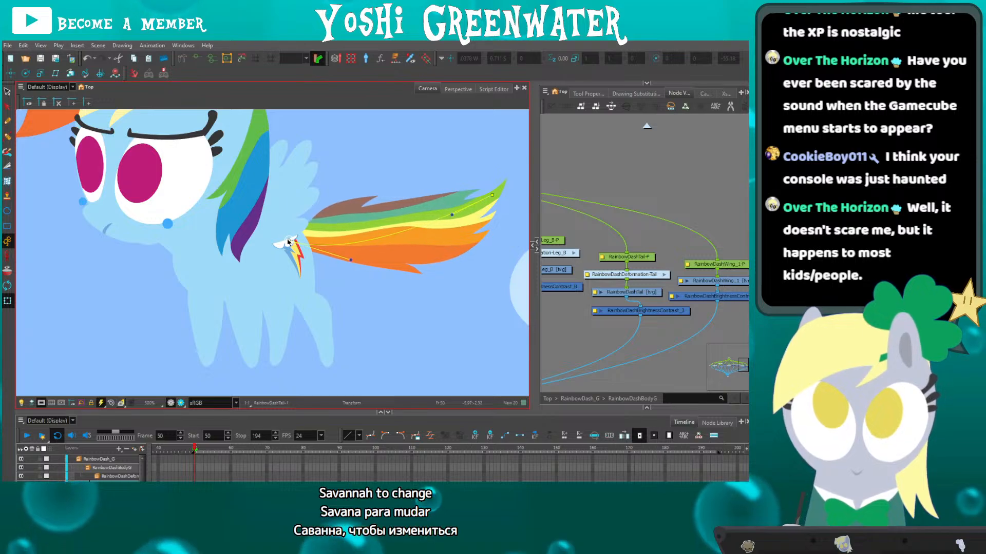
Move the torso slightly up and back toward the base of the tail.
click(544, 154)
key(space)
drag(148, 284, 275, 287)
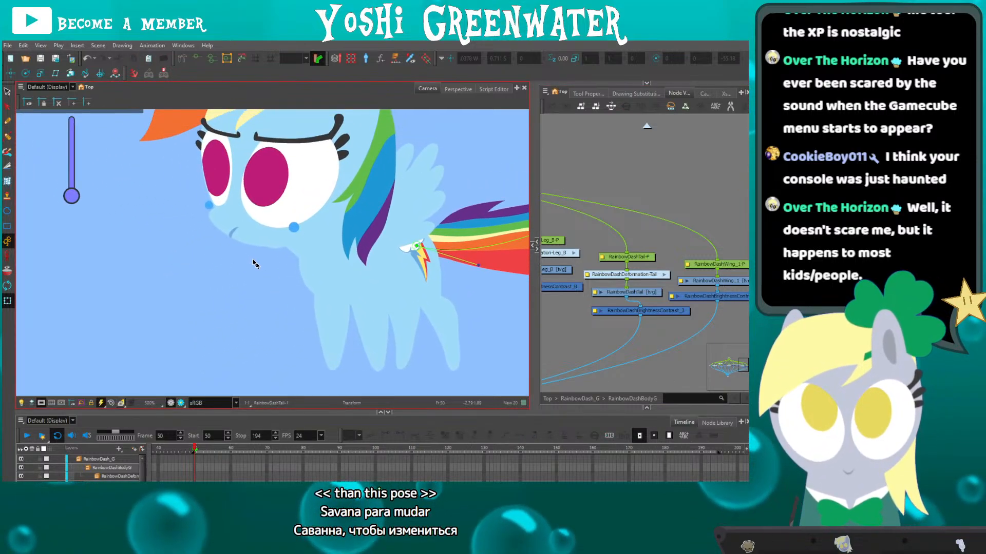
click(293, 253)
drag(294, 253, 261, 247)
click(266, 280)
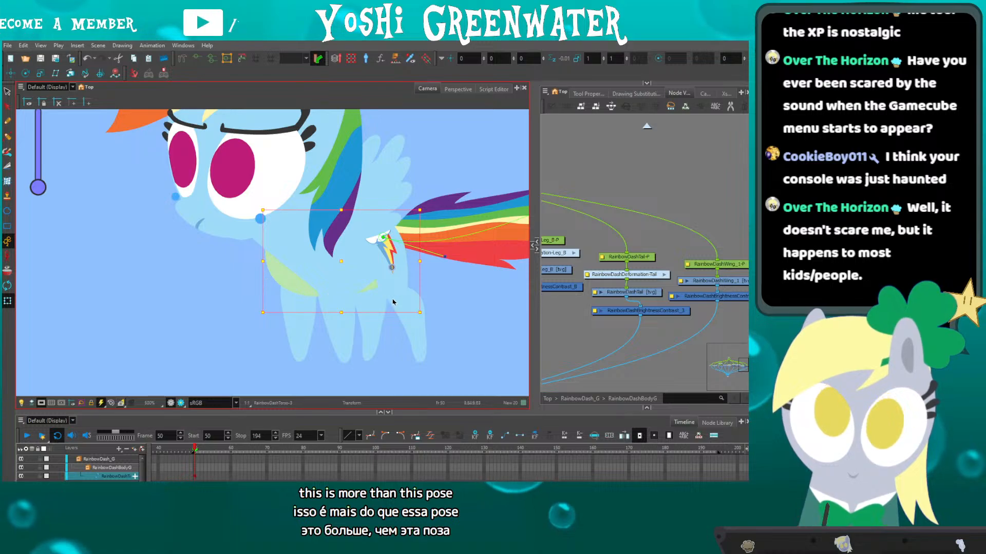
drag(338, 266, 353, 255)
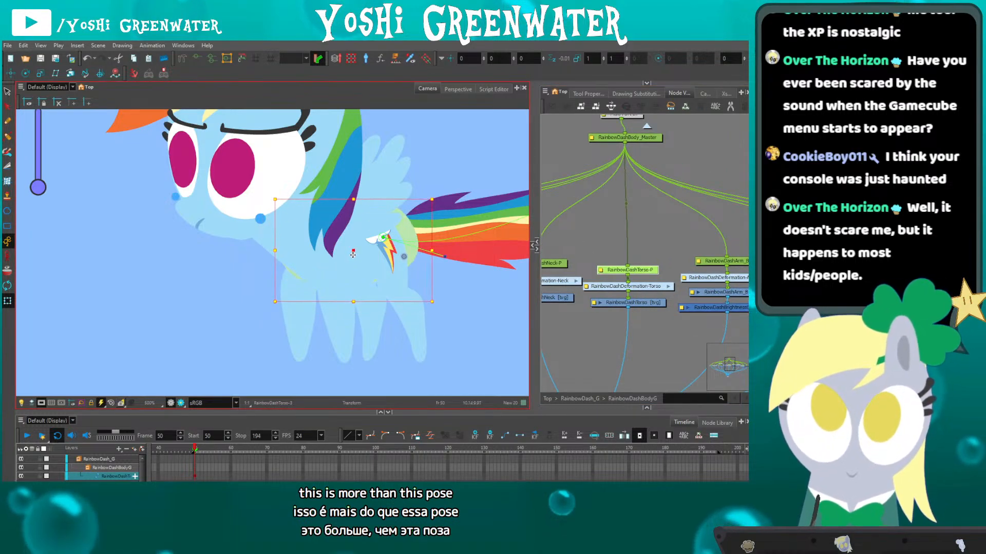
Rotate the near hind leg back about 46 degrees and move it up against the rear of the torso.
drag(412, 324, 378, 302)
click(385, 318)
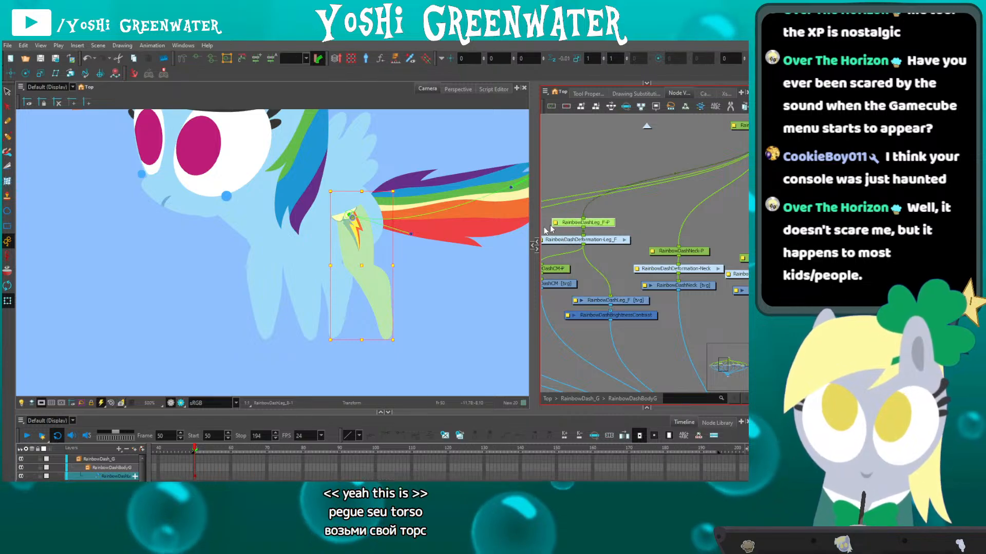
drag(323, 340, 444, 319)
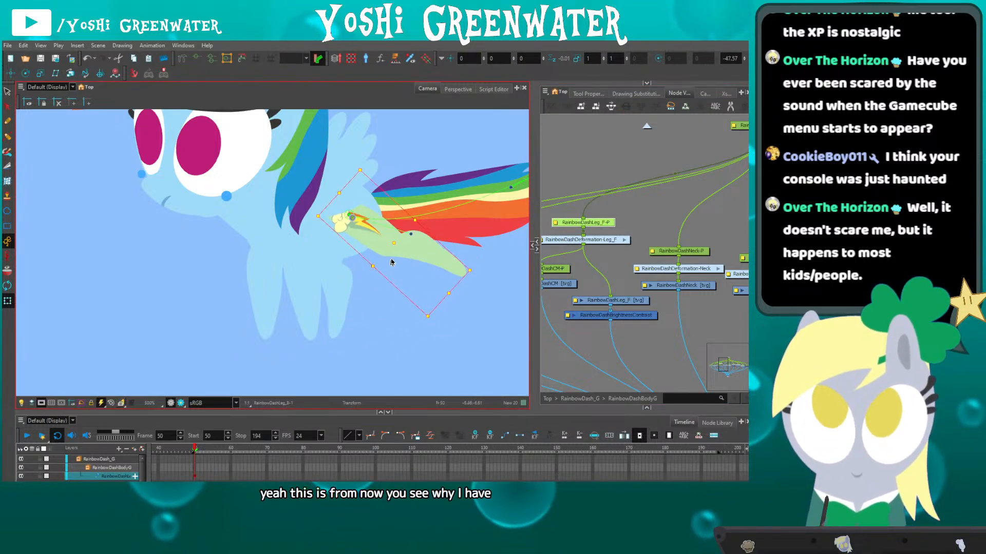
drag(392, 263, 386, 252)
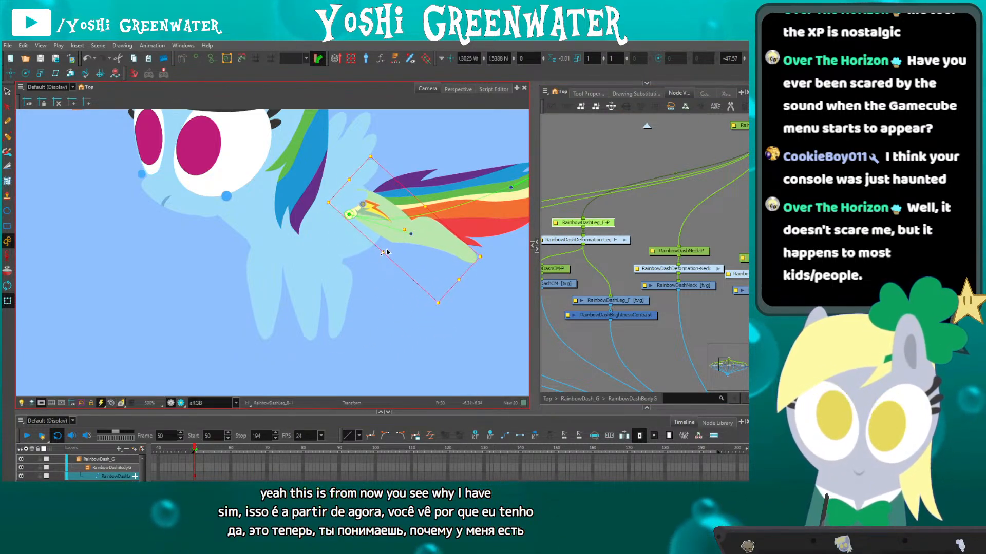
drag(331, 277, 312, 288)
drag(381, 243, 378, 244)
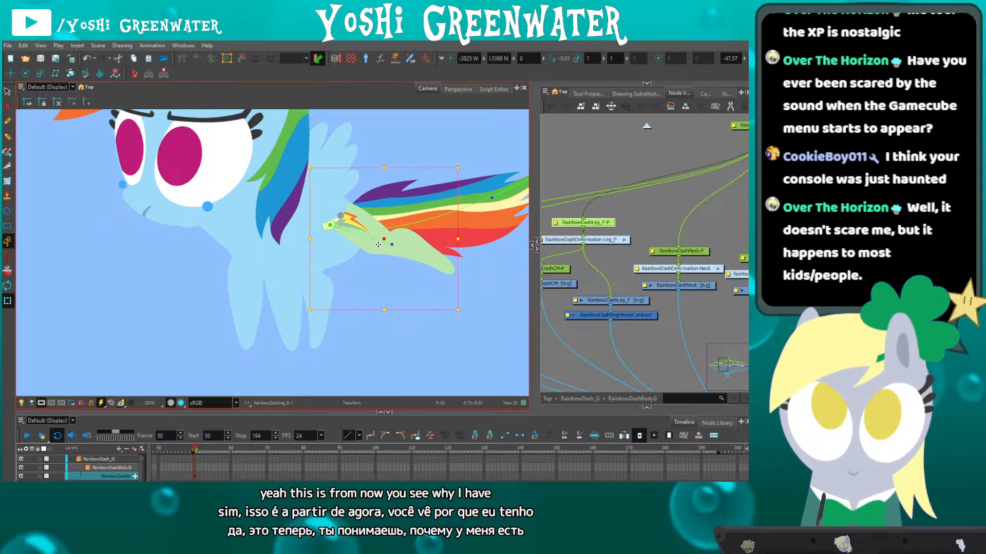
drag(458, 324, 455, 328)
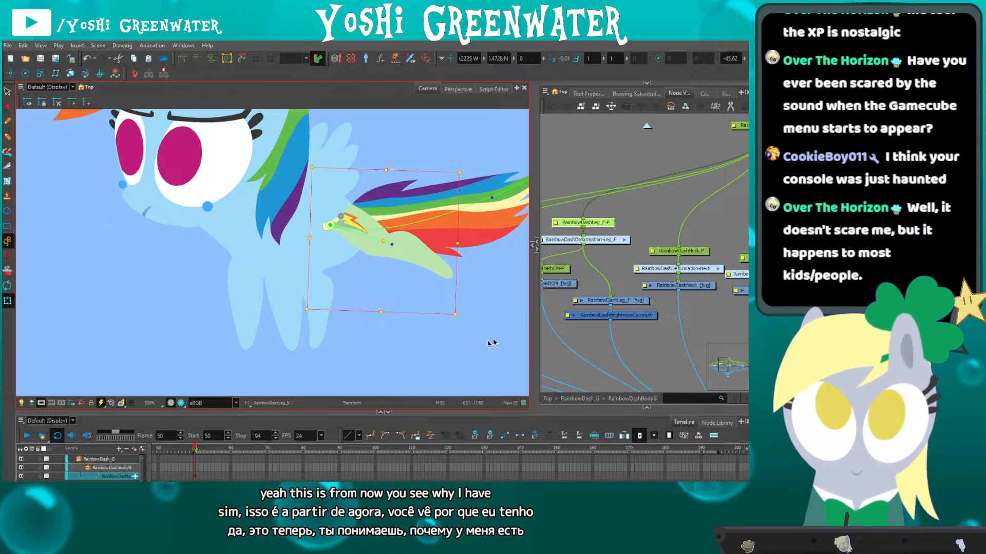
Rotate the far hind leg back about 67 degrees through its peg and tuck it behind the near hind leg.
mouse_move(563, 310)
mouse_down()
mouse_move(598, 304)
mouse_move(556, 302)
mouse_up()
click(318, 330)
key(o)
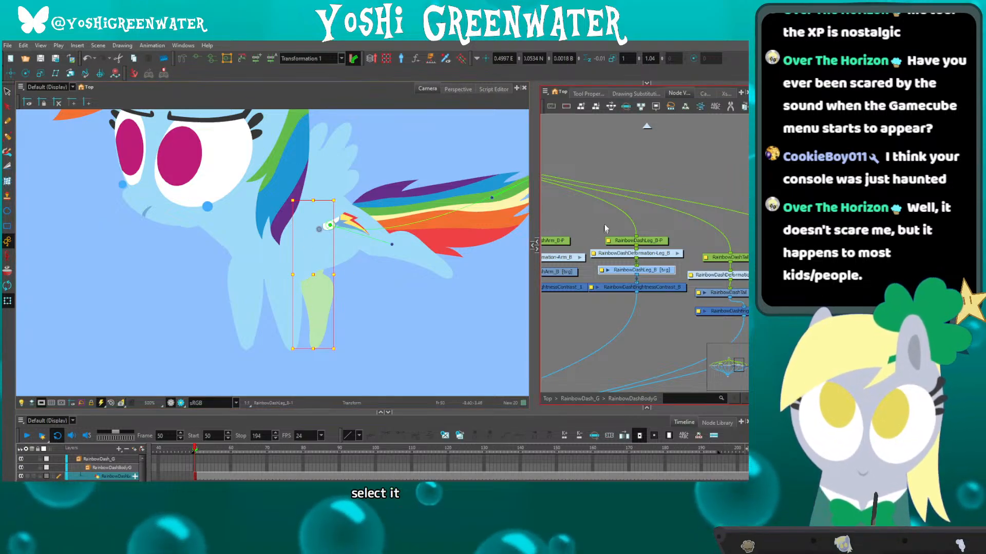
key(o)
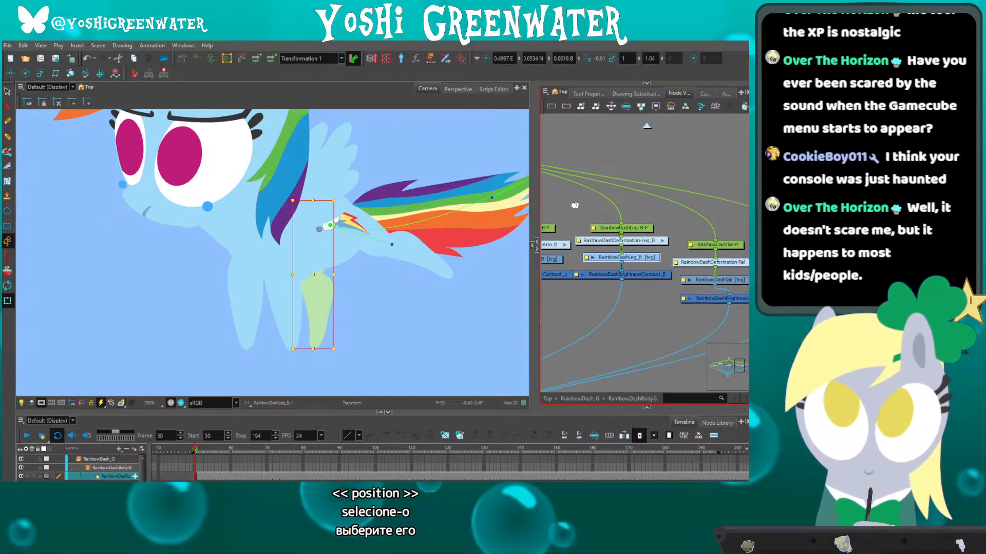
click(605, 221)
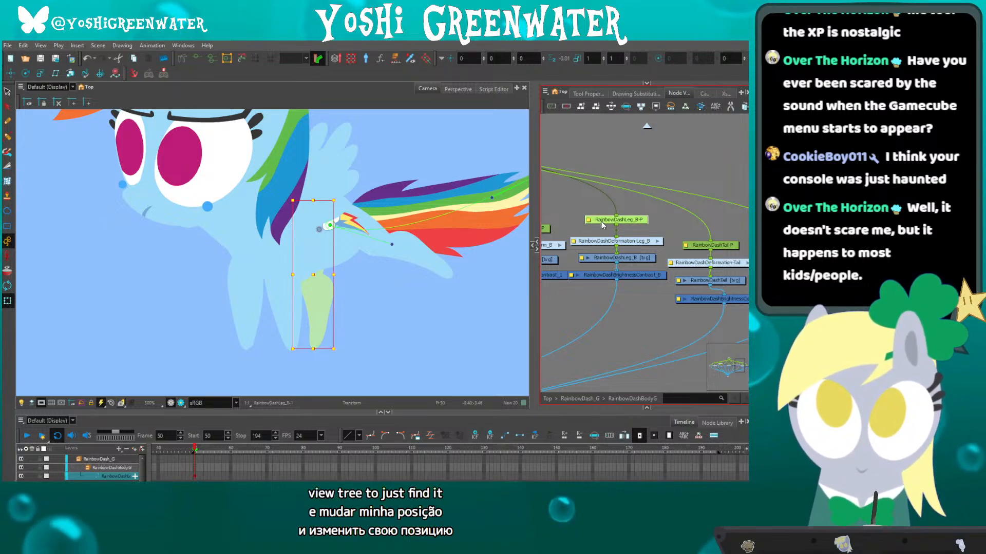
drag(601, 222, 601, 218)
drag(290, 354, 416, 299)
shift+click(383, 255)
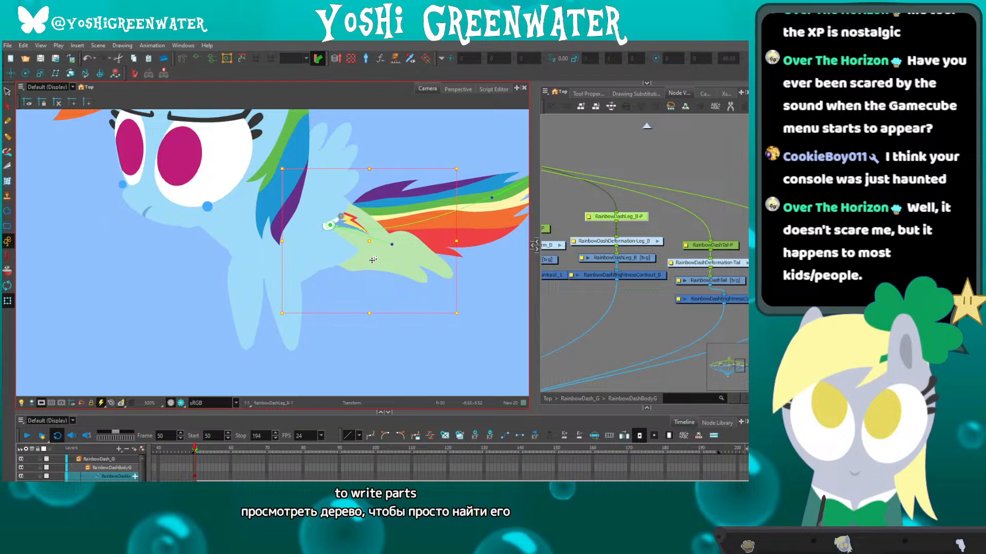
click(553, 312)
drag(606, 217, 606, 218)
mouse_move(355, 253)
mouse_down()
mouse_move(371, 255)
mouse_move(380, 239)
mouse_up()
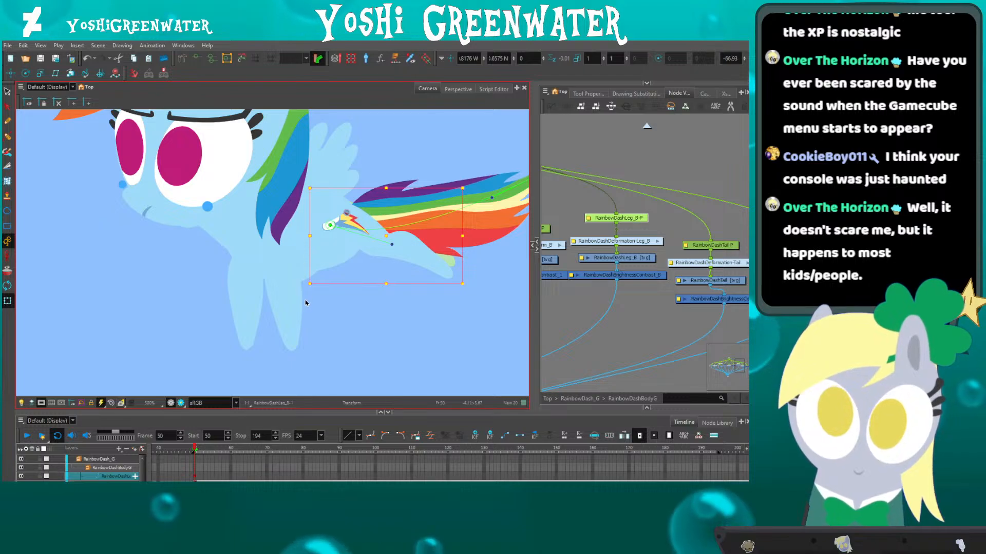
Show the deformers of both hind legs and adjust their hip, knee and hoof points to stretch the legs backward.
shift+click(344, 246)
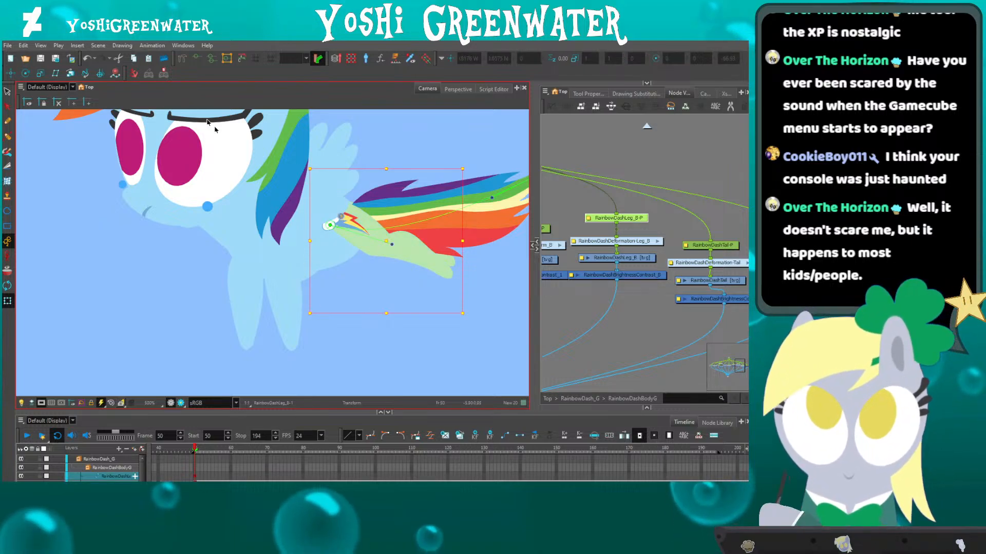
click(198, 60)
click(567, 311)
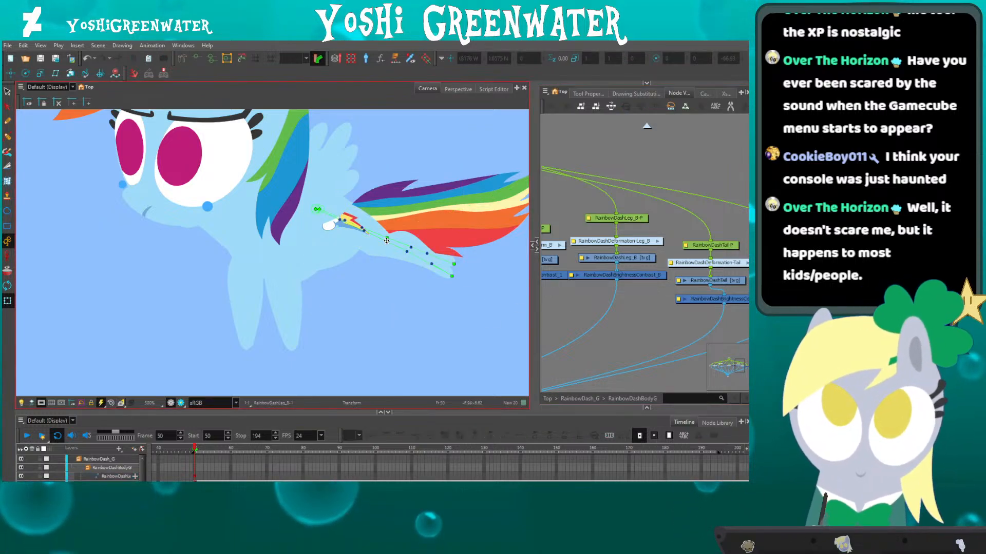
click(385, 243)
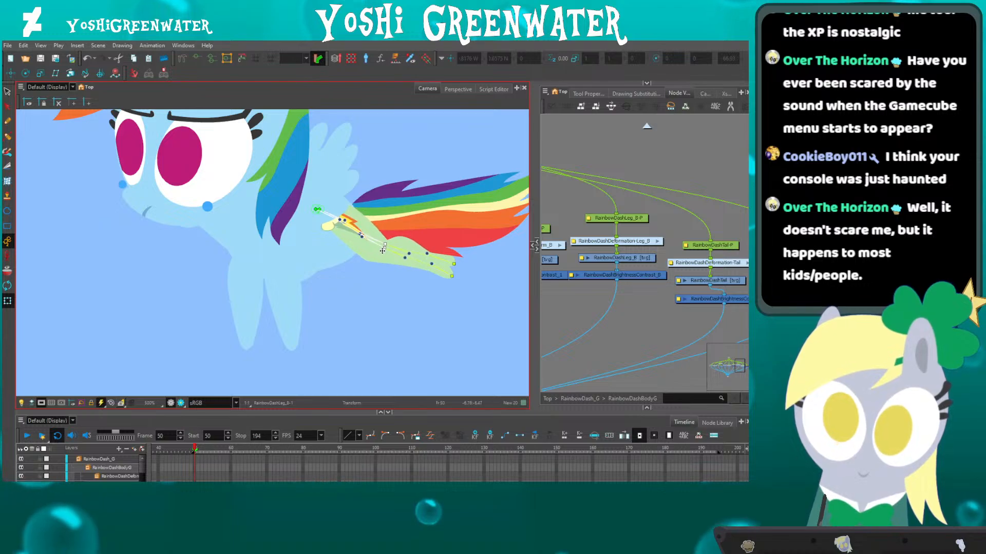
click(426, 259)
click(429, 265)
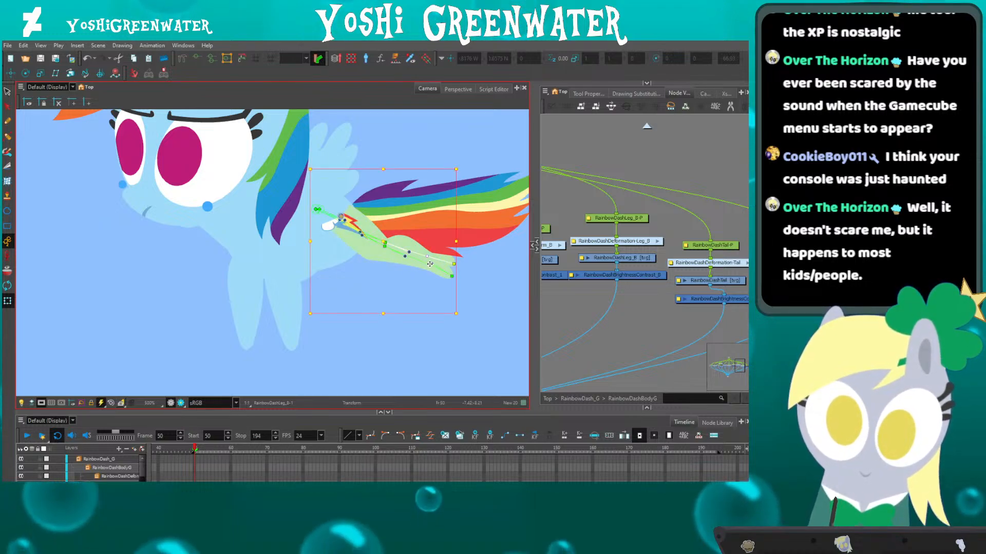
drag(454, 264, 459, 260)
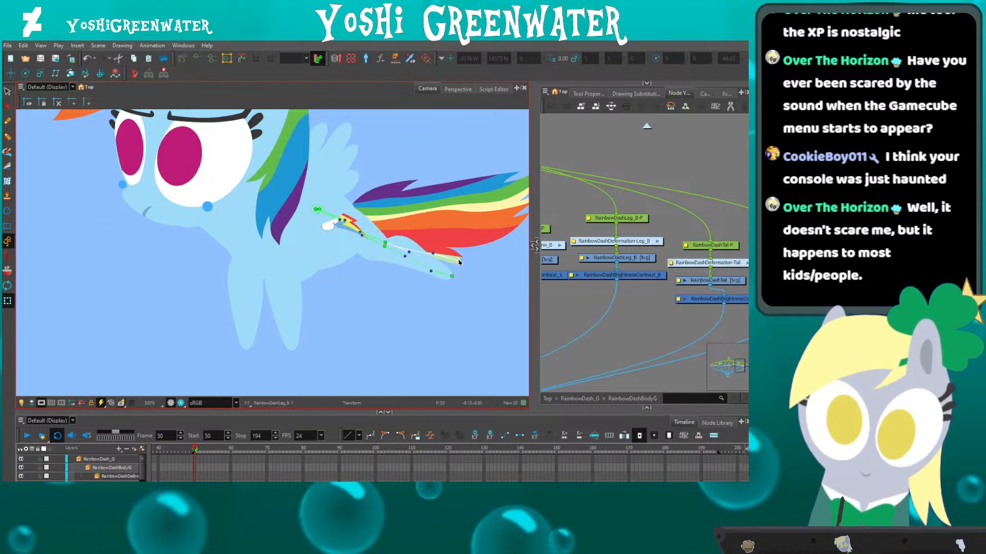
click(314, 216)
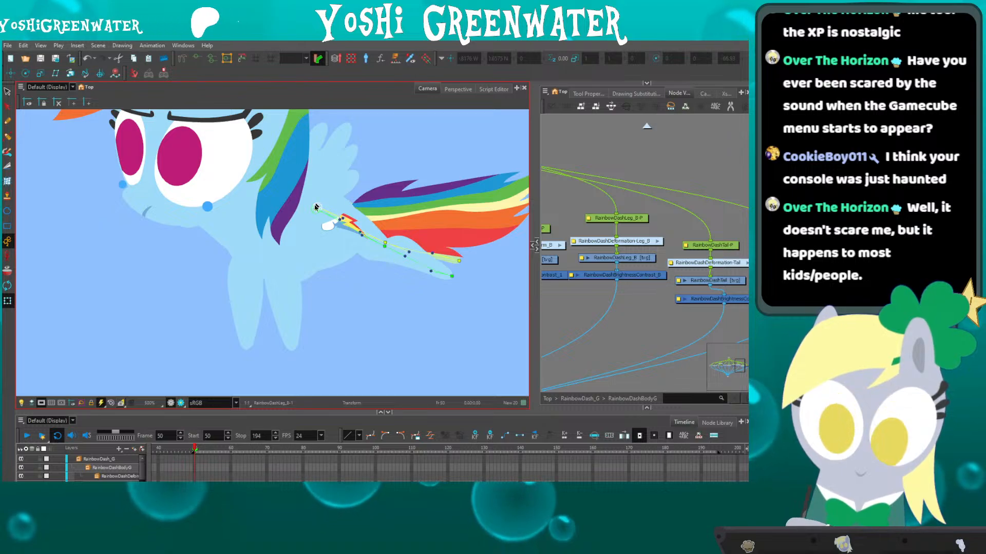
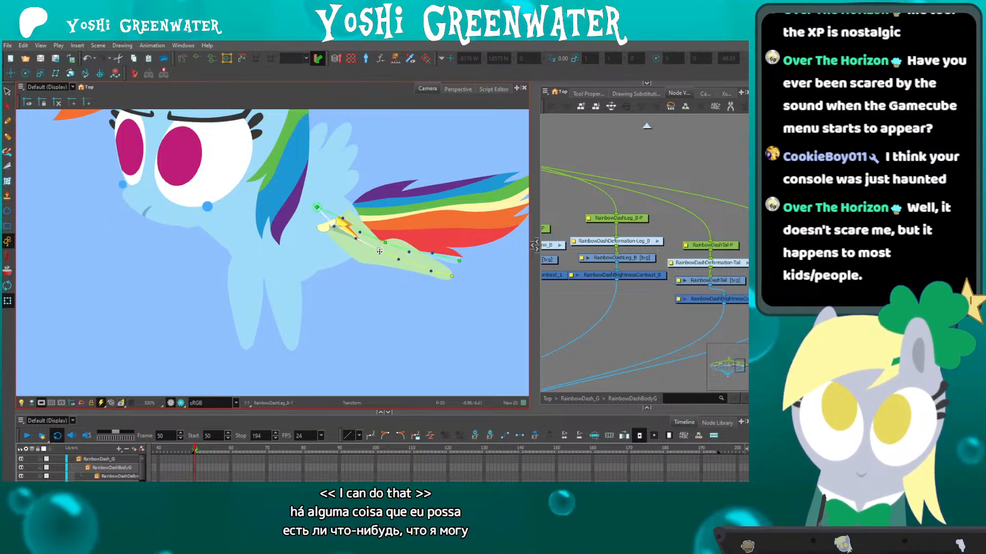
drag(315, 206, 318, 202)
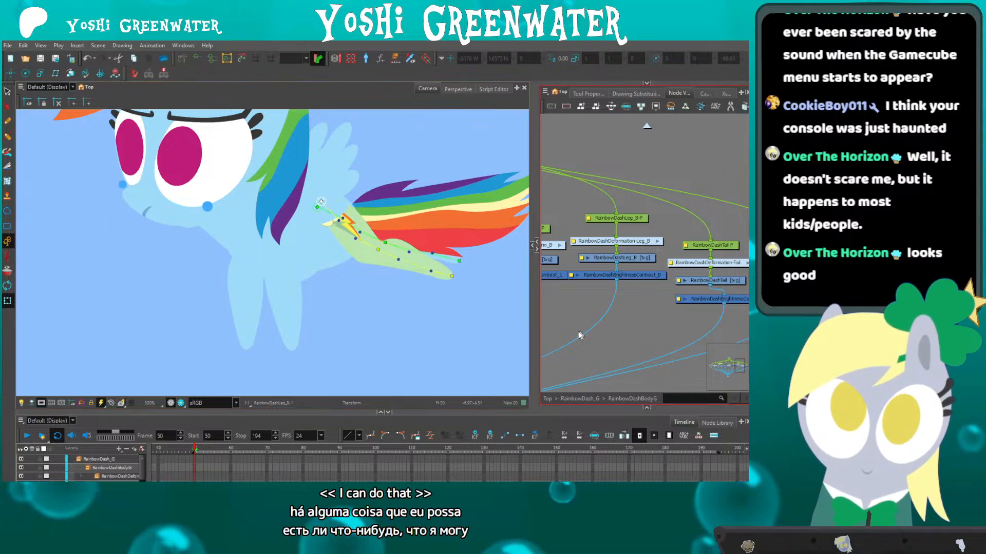
Rotate the neck further to about 62 degrees and reposition it between the head and torso.
scroll(234, 242, down, 2)
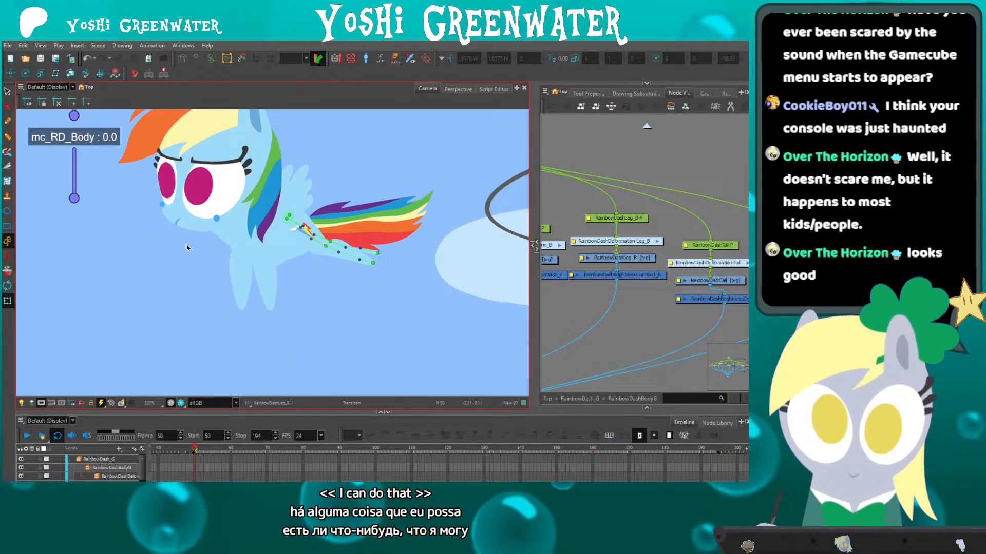
drag(187, 247, 253, 282)
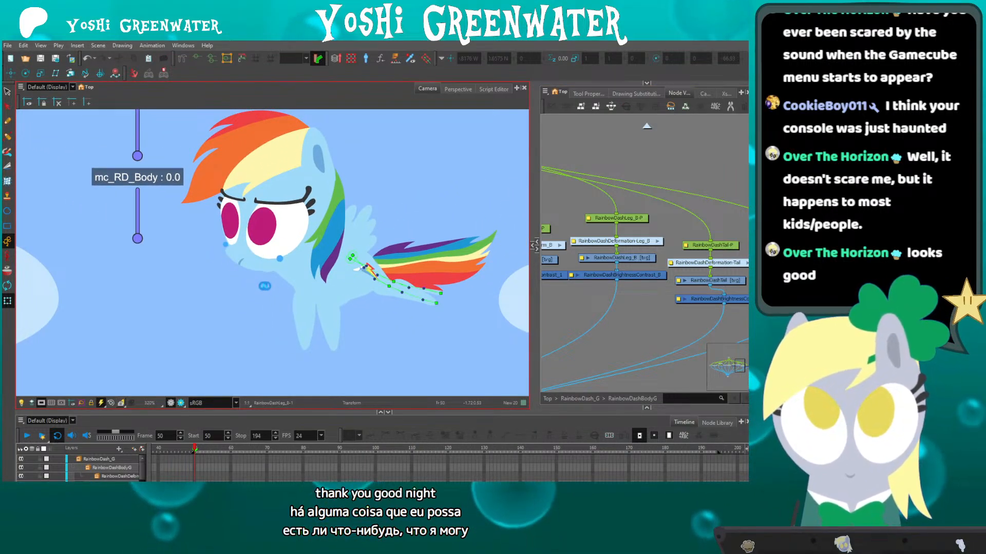
click(285, 279)
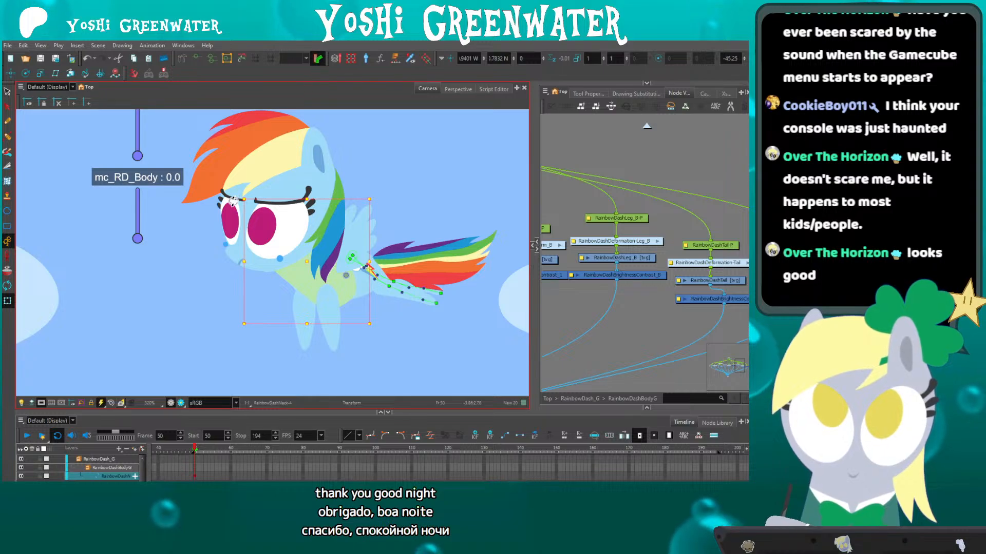
drag(217, 241, 216, 247)
mouse_move(285, 295)
mouse_down()
mouse_move(294, 280)
mouse_move(284, 272)
mouse_up()
mouse_move(221, 232)
mouse_down()
mouse_move(221, 224)
mouse_move(220, 235)
mouse_up()
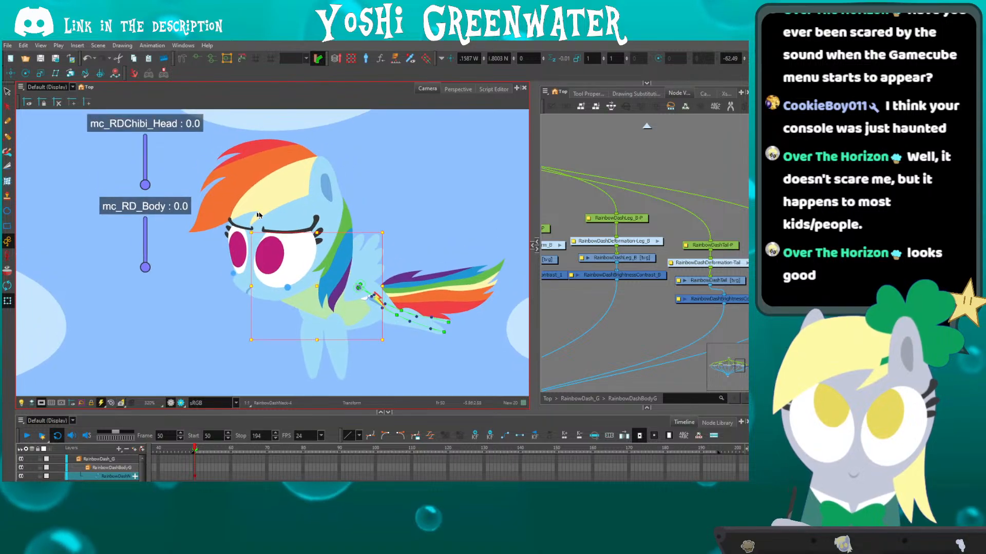
Rotate Rainbow Dash's head slightly and lower it against the neck using the head master peg.
click(235, 191)
key(o)
drag(591, 234, 447, 387)
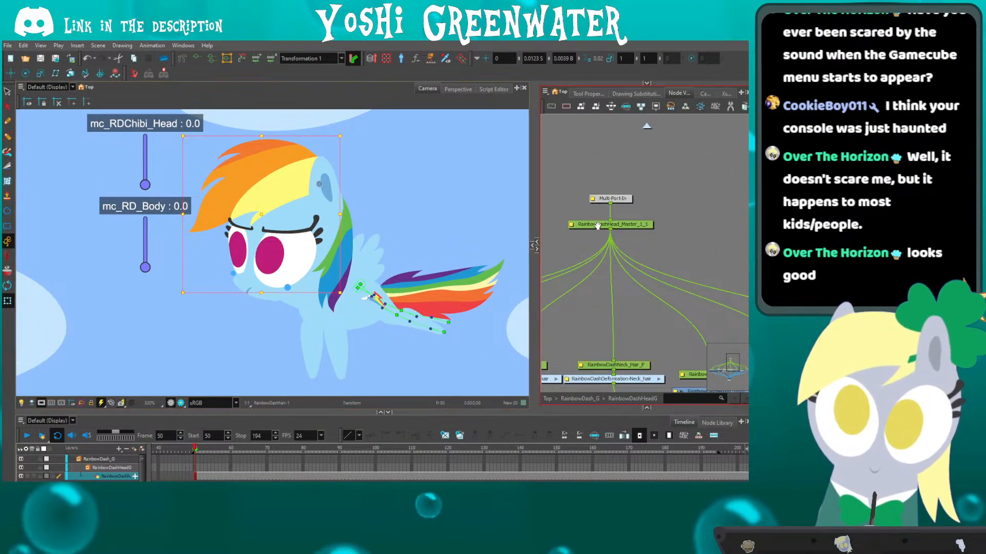
click(599, 224)
drag(248, 183, 245, 187)
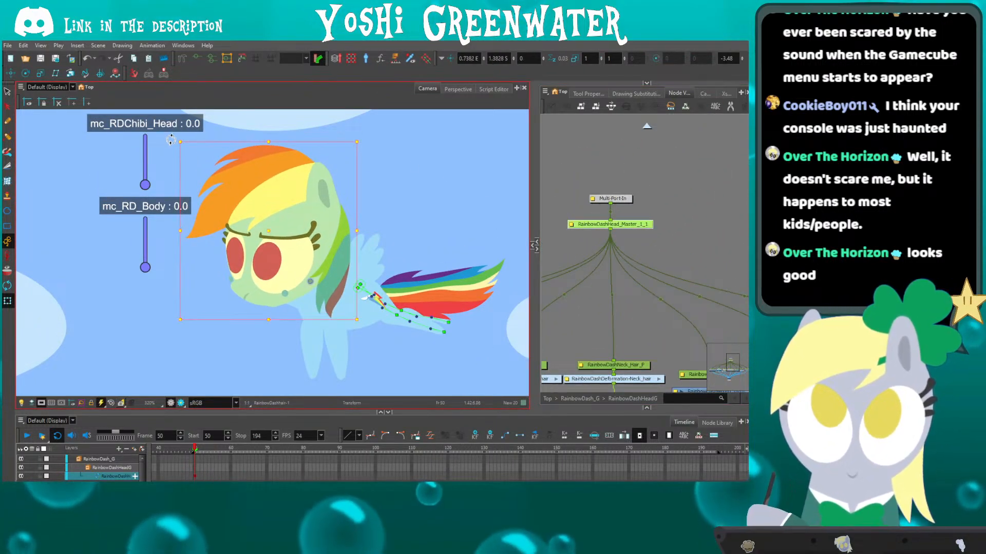
drag(176, 141, 183, 136)
drag(232, 213, 229, 228)
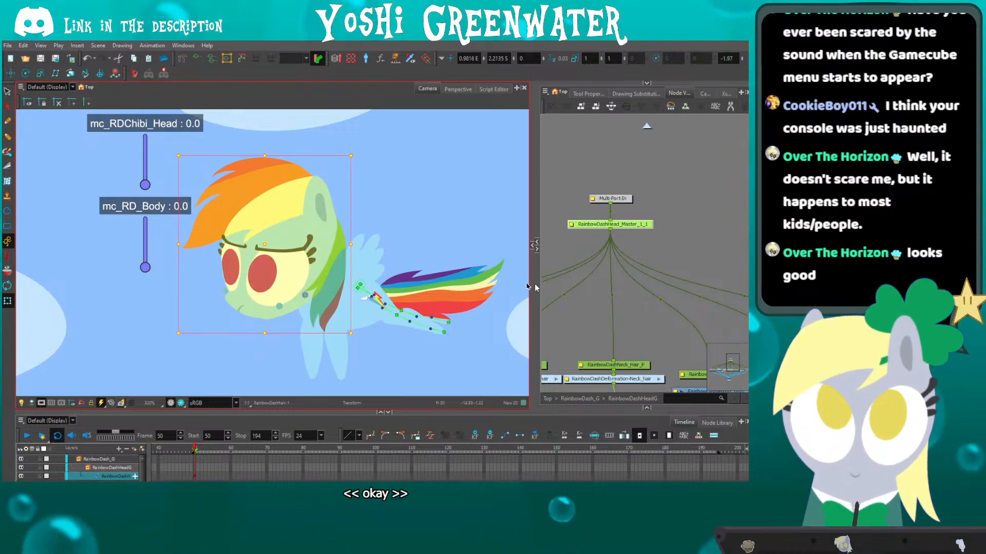
click(560, 318)
Duplicate the current drawing of Rainbow Dash's skull as a separate drawing substitution for the bump under the chin.
drag(241, 265, 231, 240)
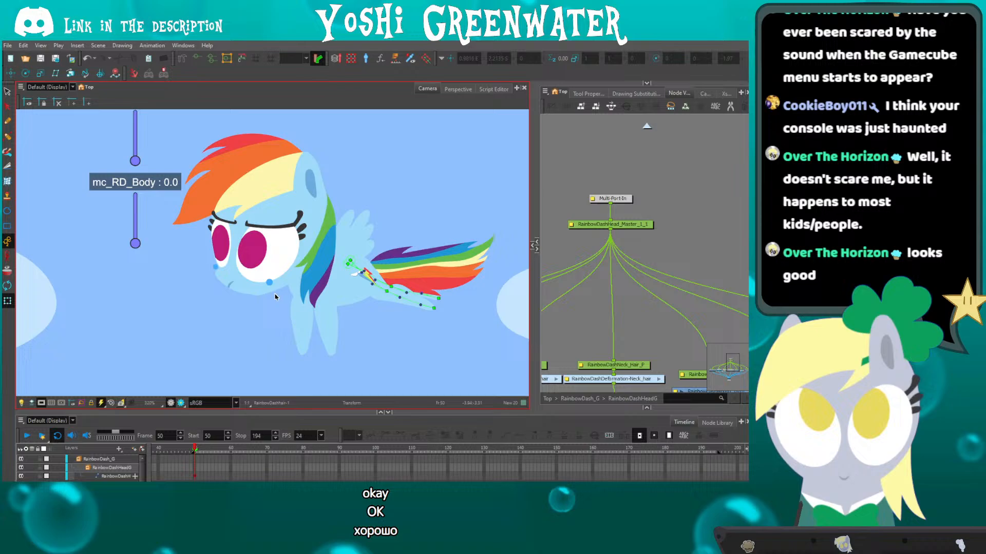
scroll(264, 296, up, 2)
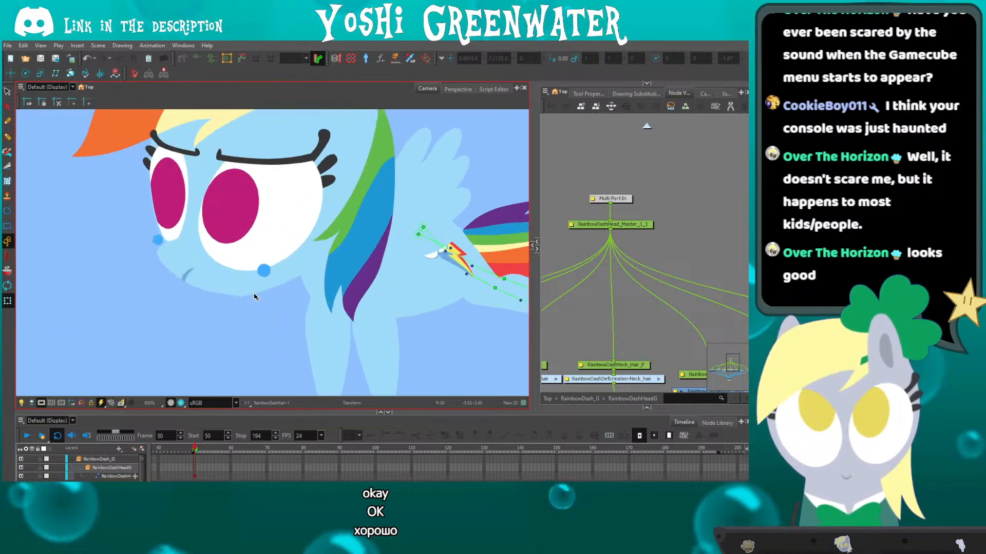
scroll(225, 303, up, 7)
click(287, 272)
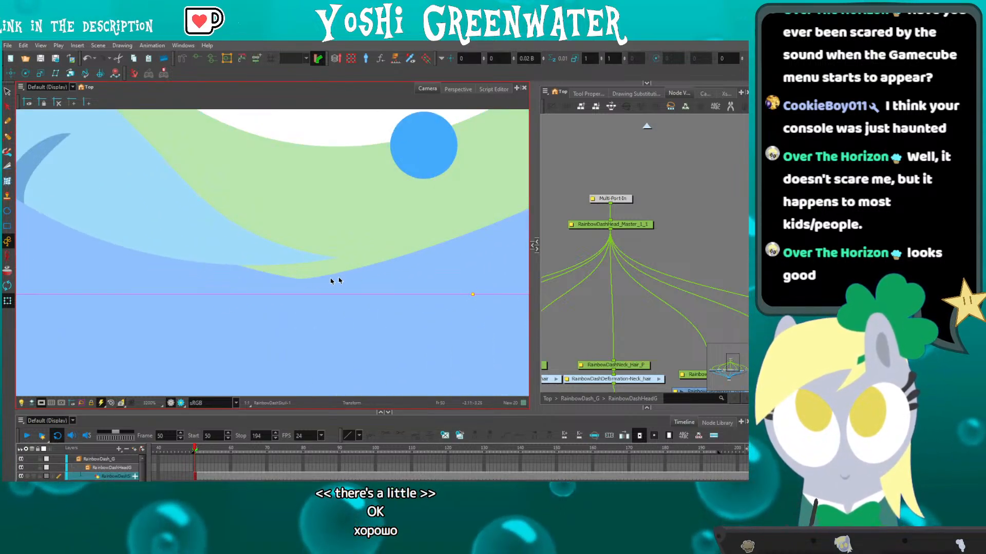
scroll(220, 294, down, 6)
key(alt+q)
click(237, 291)
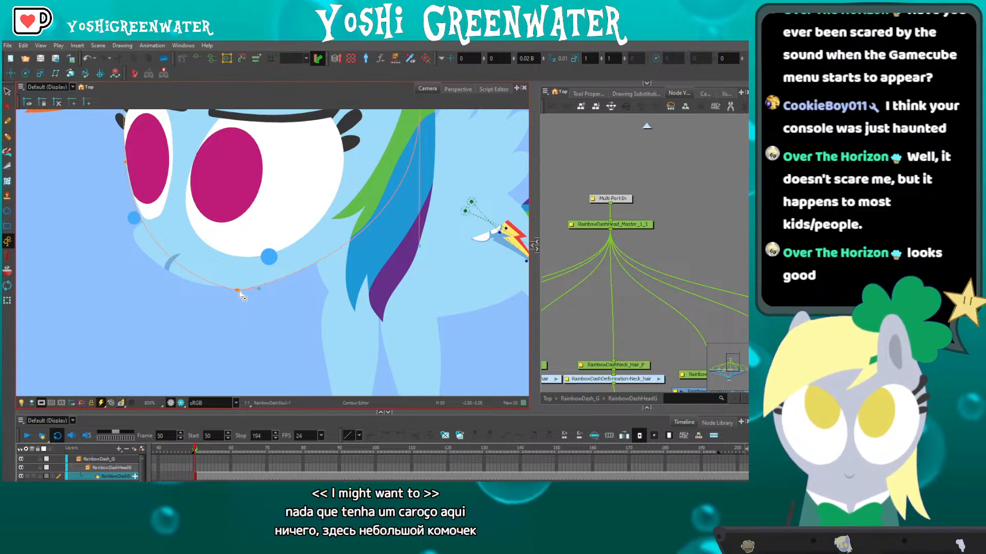
scroll(241, 293, up, 1)
scroll(244, 294, down, 2)
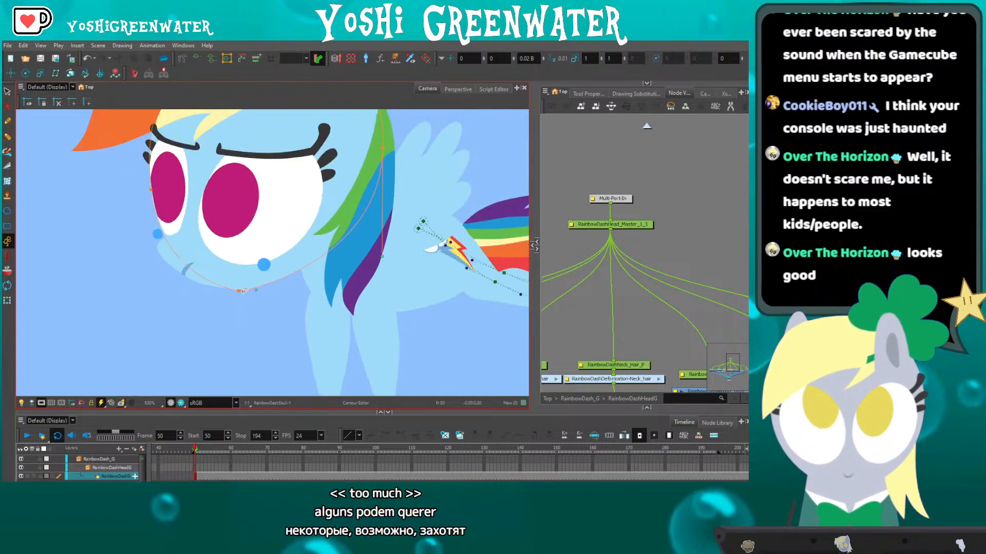
click(7, 302)
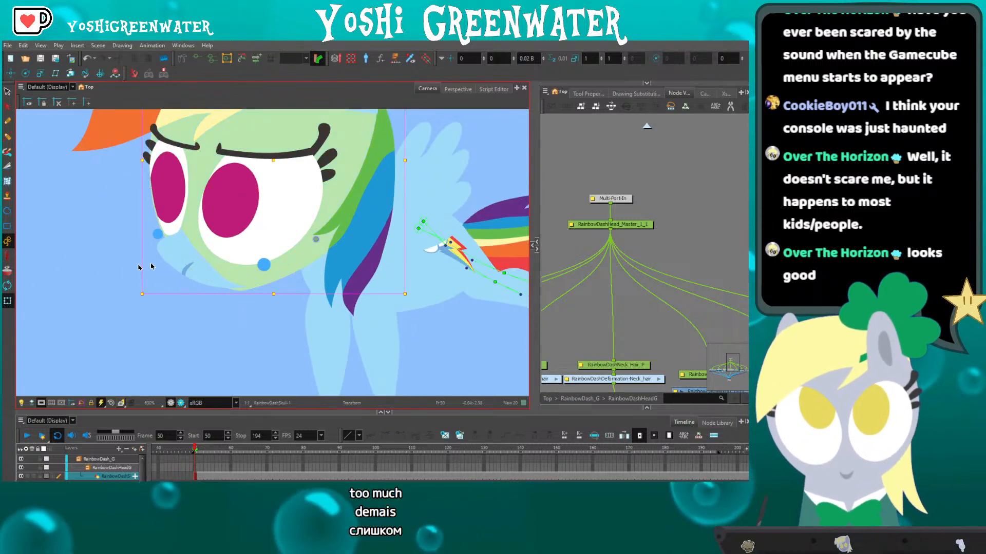
click(632, 93)
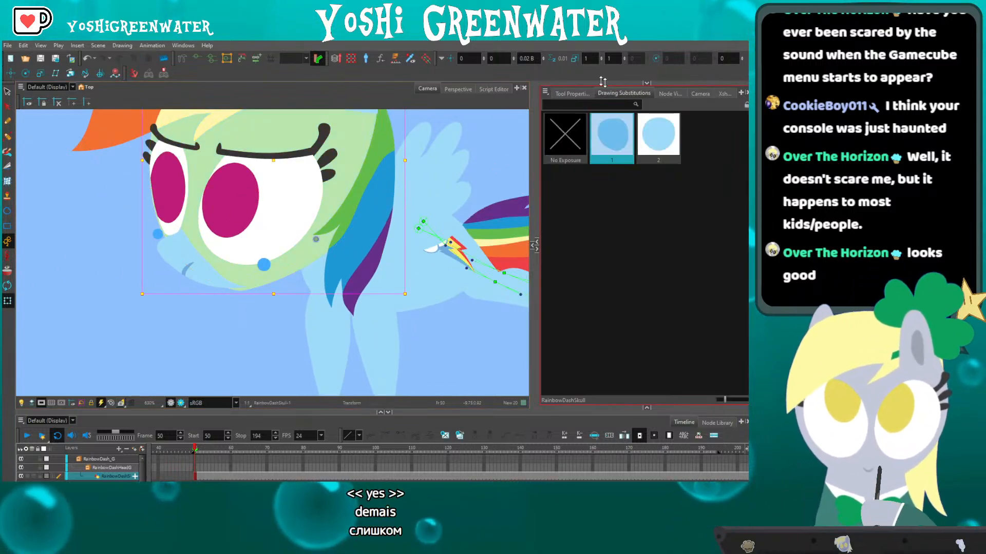
click(459, 437)
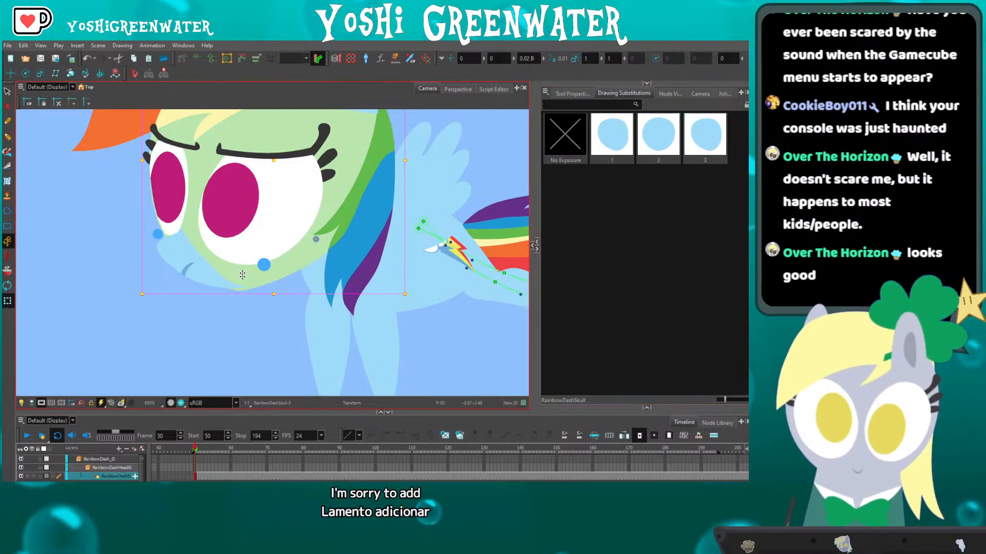
Smooth the chin on the new skull drawing by removing the extra contour points and raising the remaining point to flatten the curve.
key(alt+q)
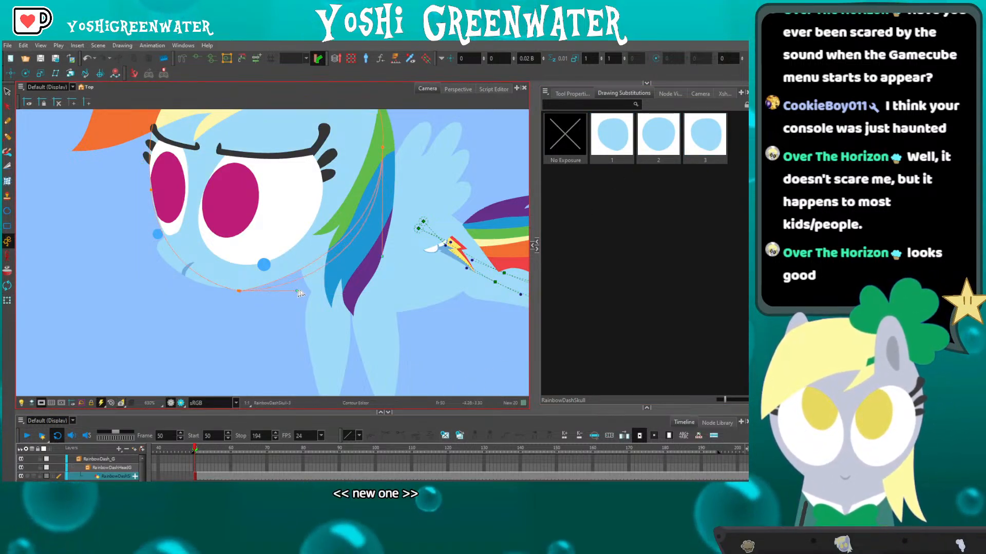
scroll(234, 293, up, 10)
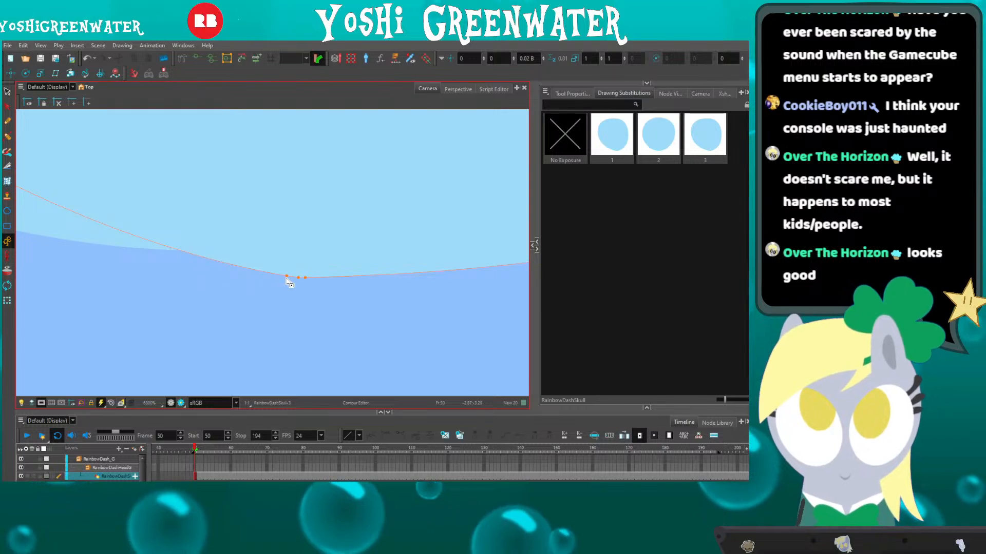
click(305, 278)
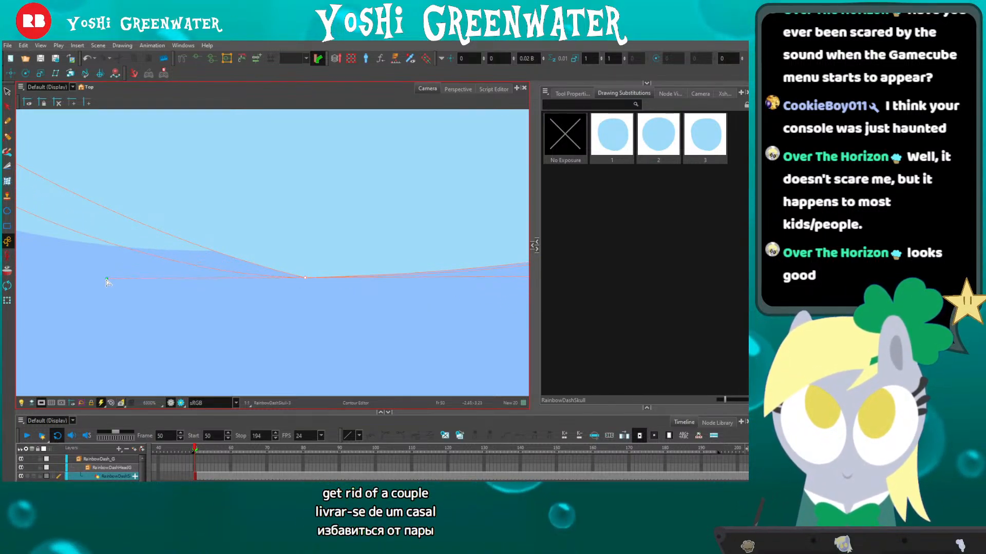
drag(107, 279, 107, 281)
drag(305, 278, 319, 246)
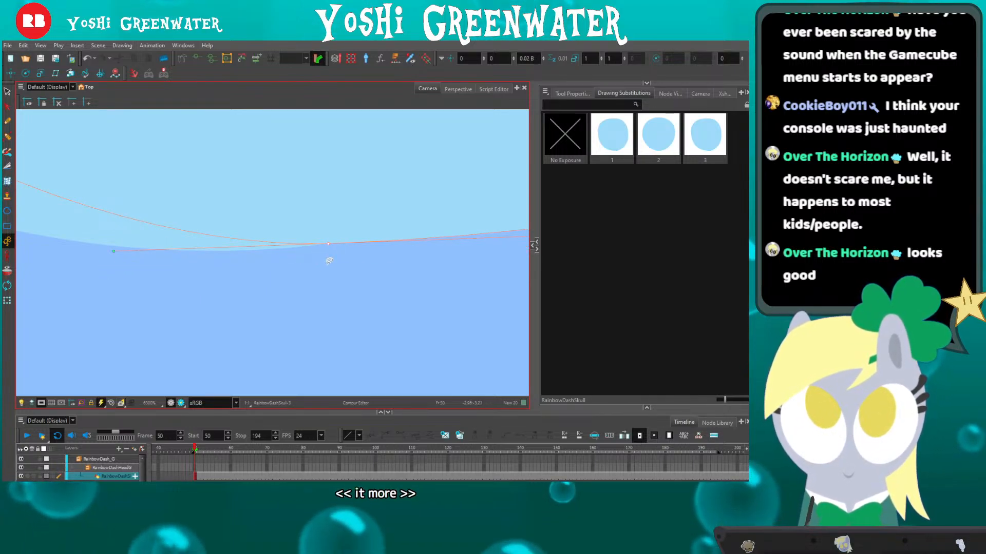
scroll(297, 286, down, 6)
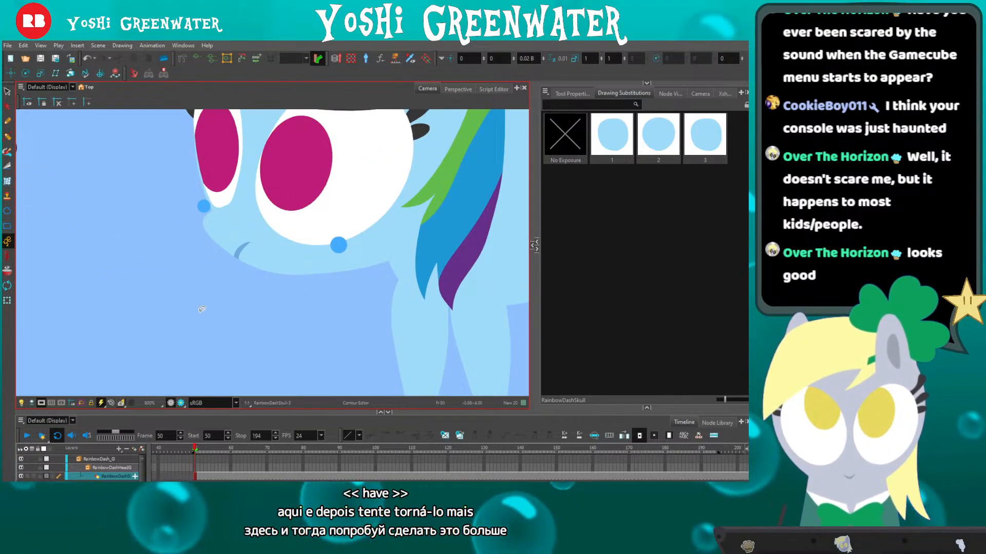
scroll(202, 309, down, 2)
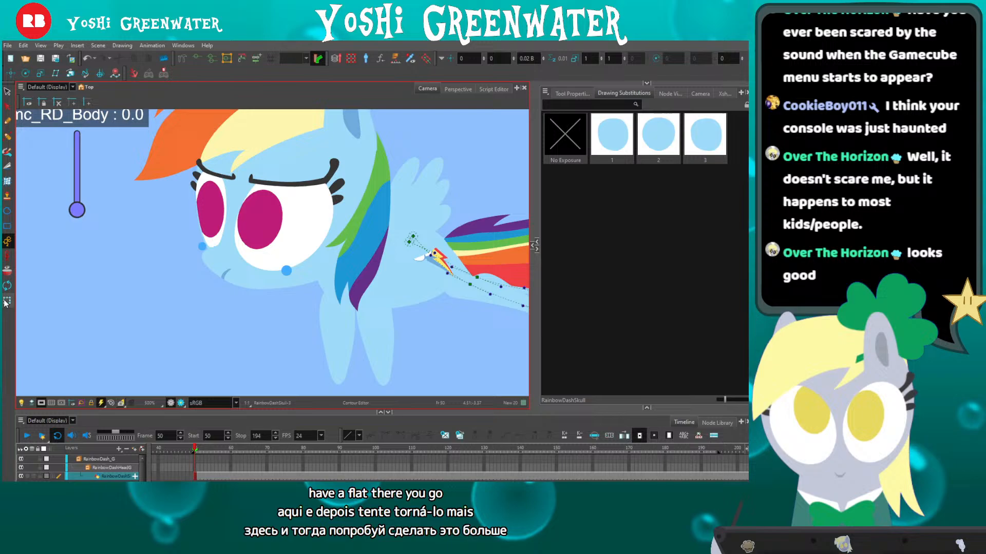
click(7, 301)
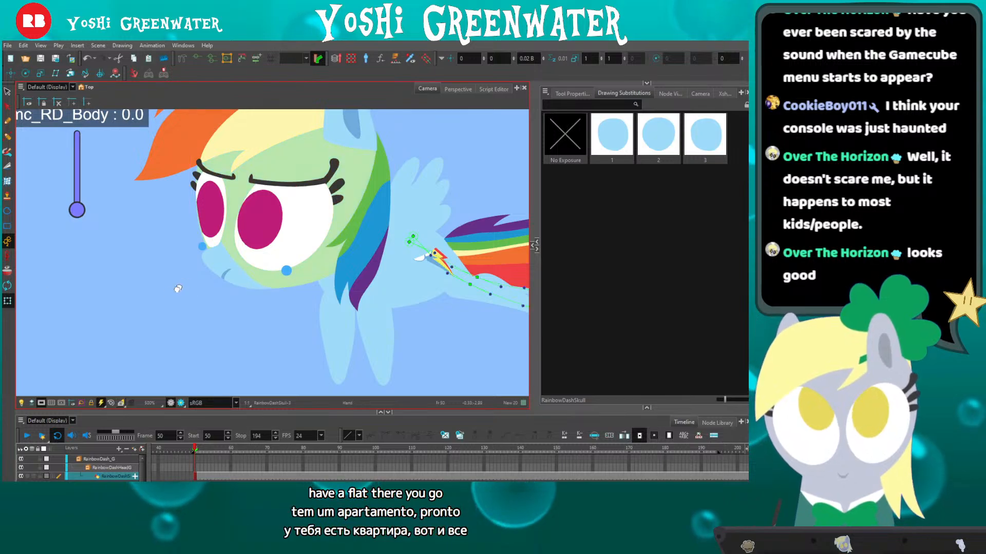
click(670, 93)
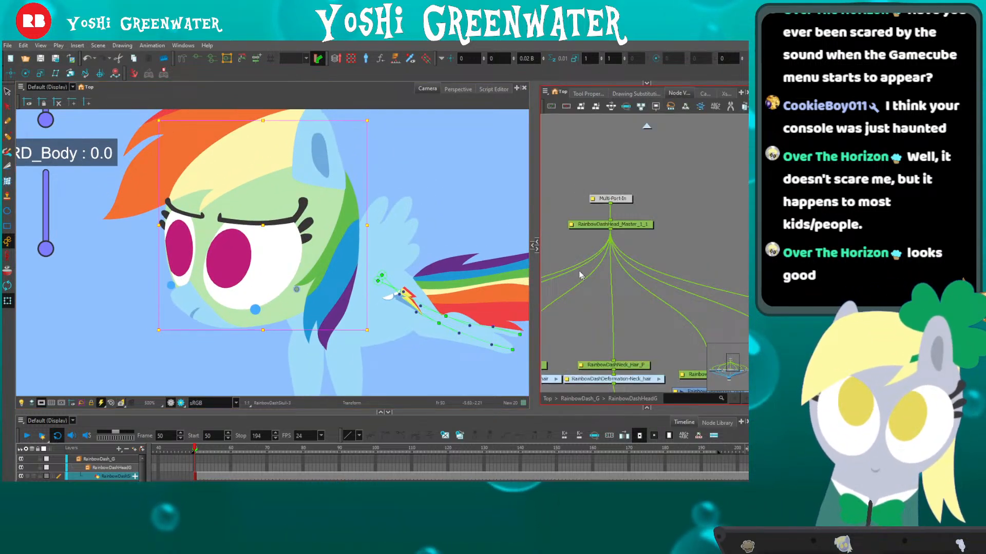
click(580, 276)
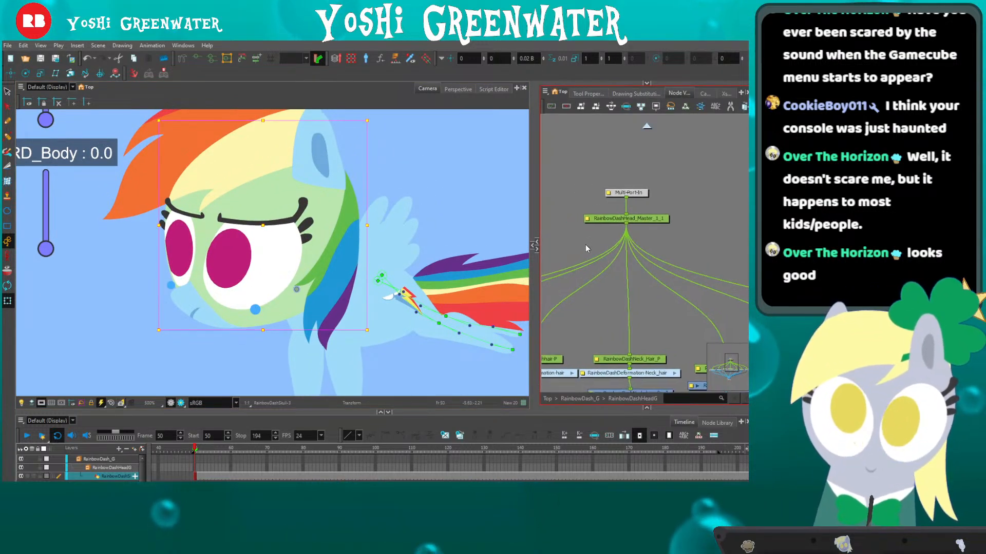
scroll(239, 212, down, 3)
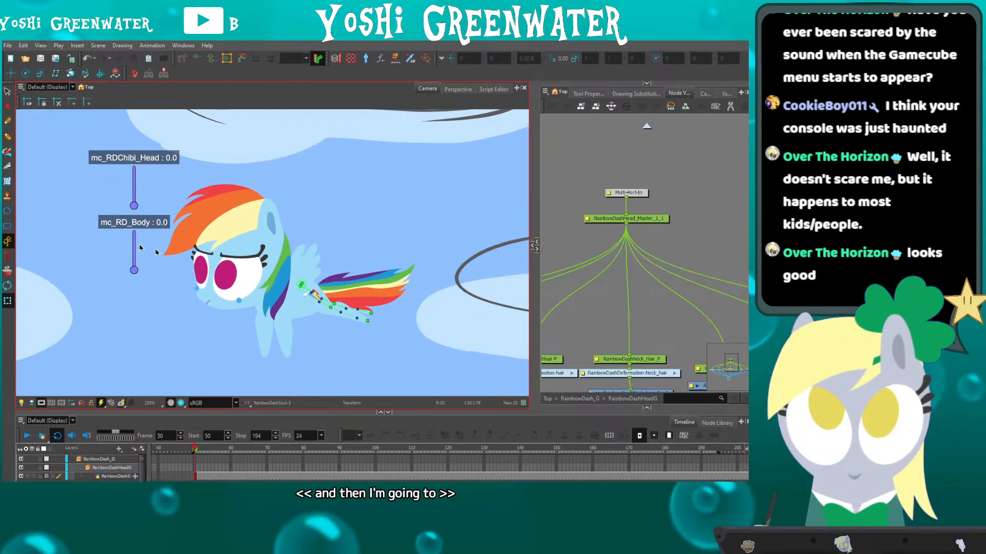
scroll(224, 320, up, 2)
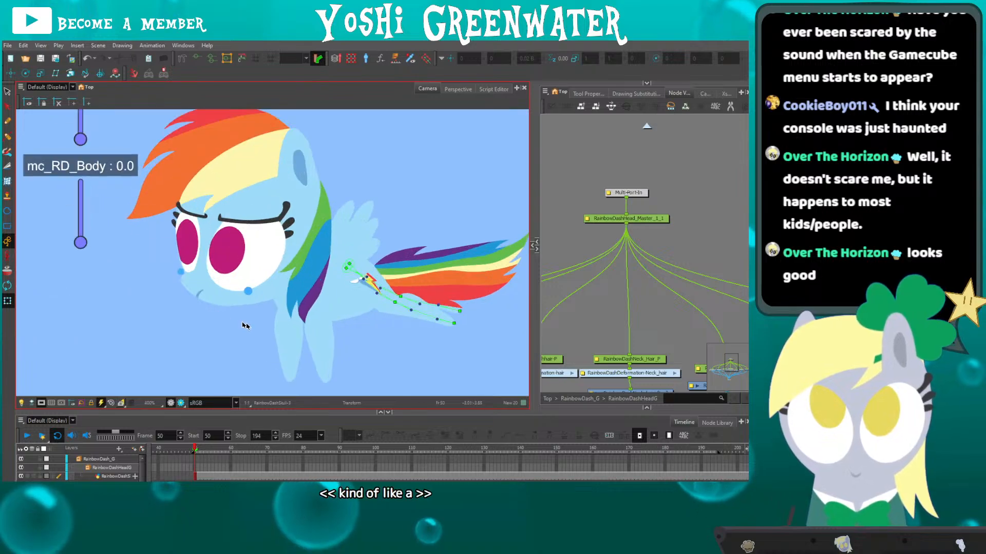
drag(243, 332, 242, 301)
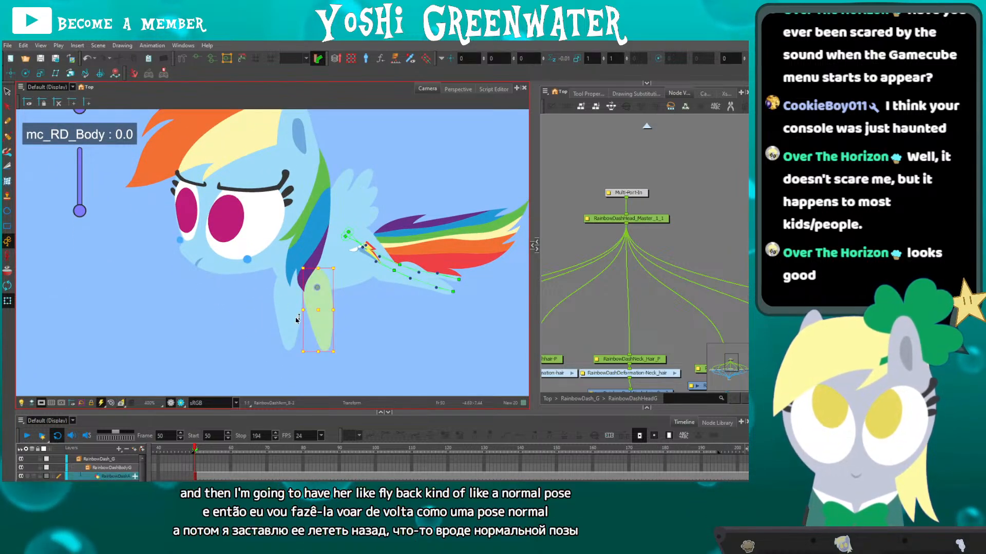
click(303, 324)
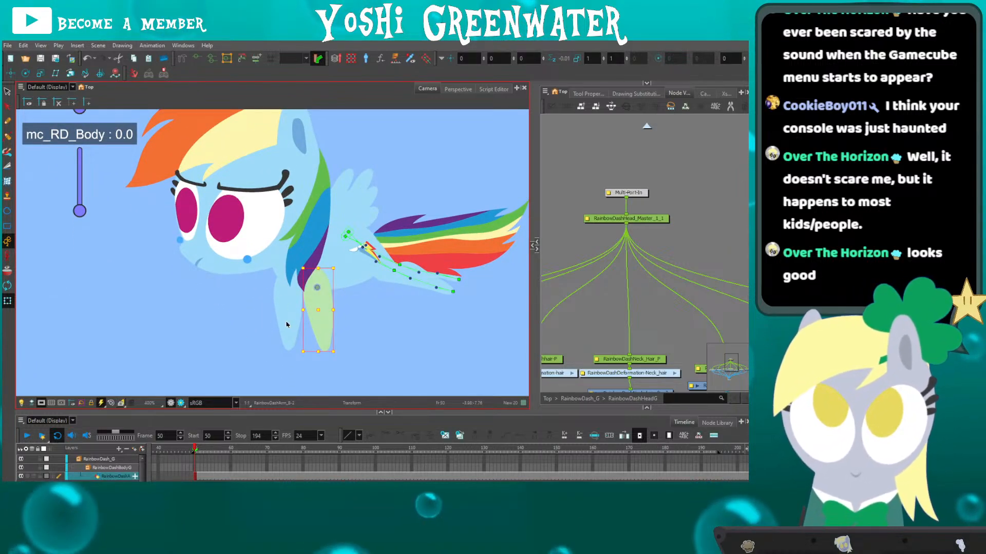
scroll(138, 251, down, 2)
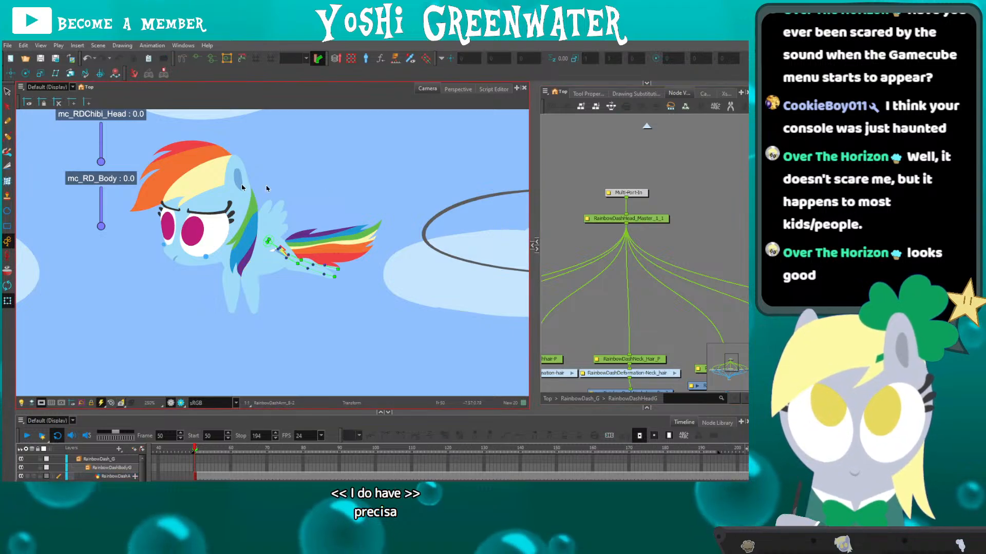
Try the mc_RD_Body and mc_RDChibi_Head sliders on the flying pose and undo the body change.
drag(101, 225, 150, 274)
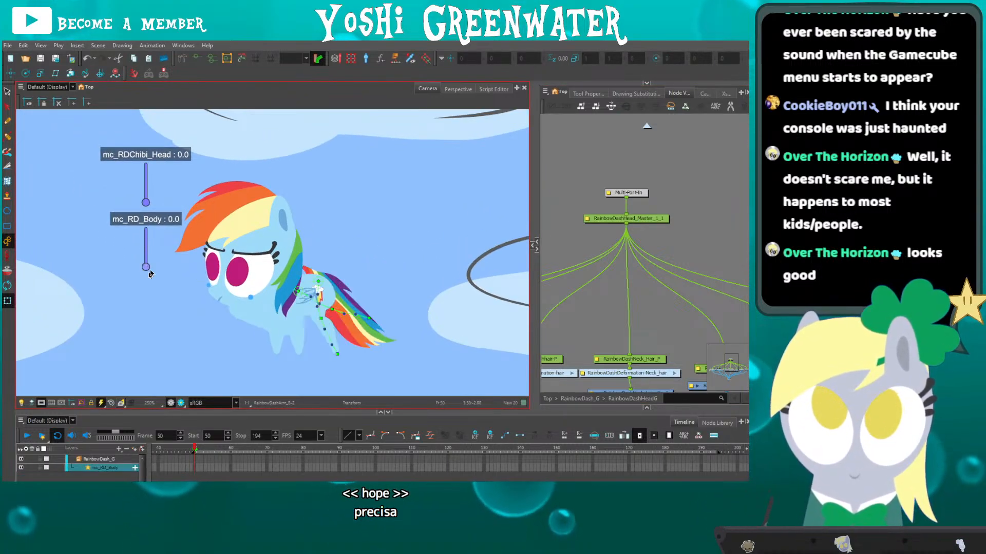
key(ctrl+z)
mouse_move(146, 202)
mouse_down()
mouse_move(145, 164)
mouse_move(154, 209)
mouse_up()
Go to frame 1 and turn off the camera mask to show the artwork outside the frame.
scroll(170, 456, left, 5)
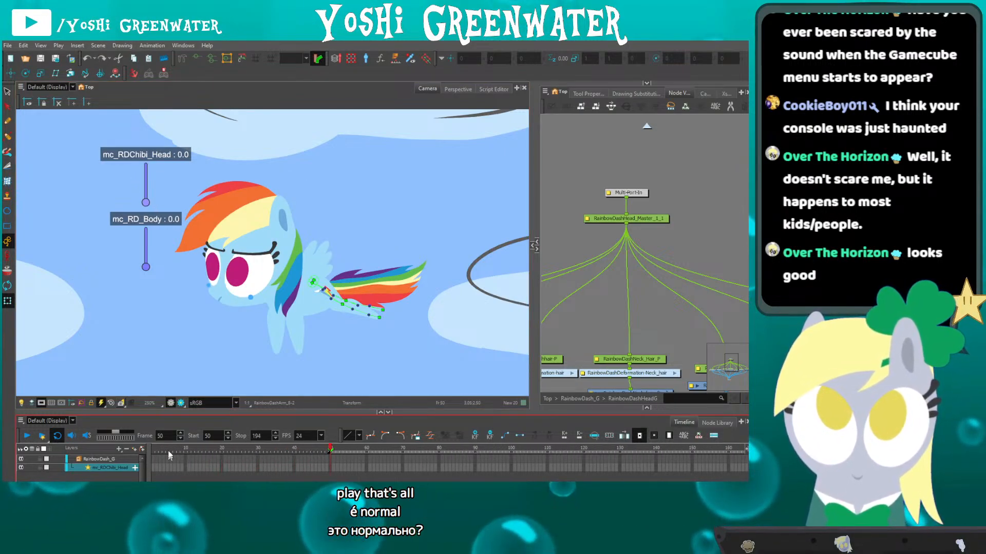
click(153, 449)
key(shift+m)
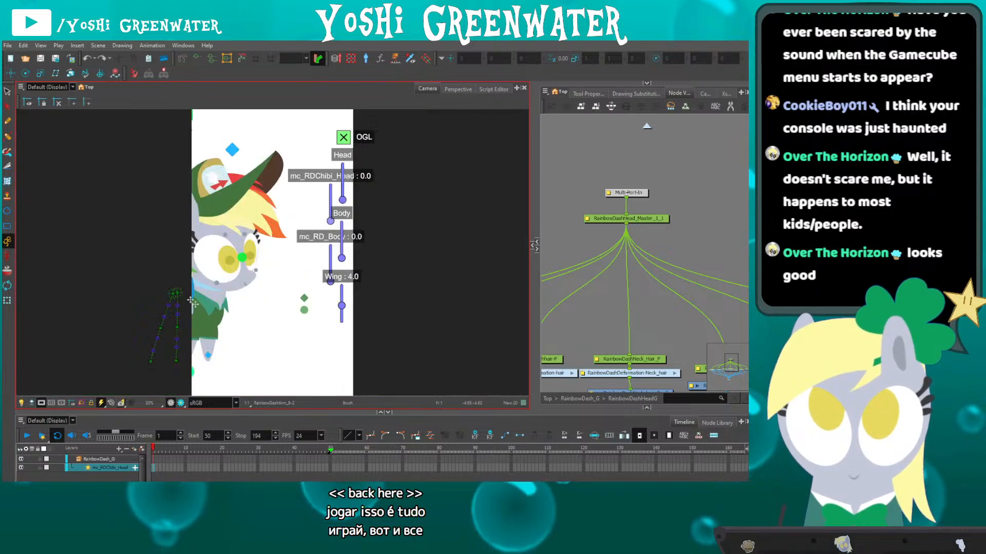
drag(88, 298, 137, 281)
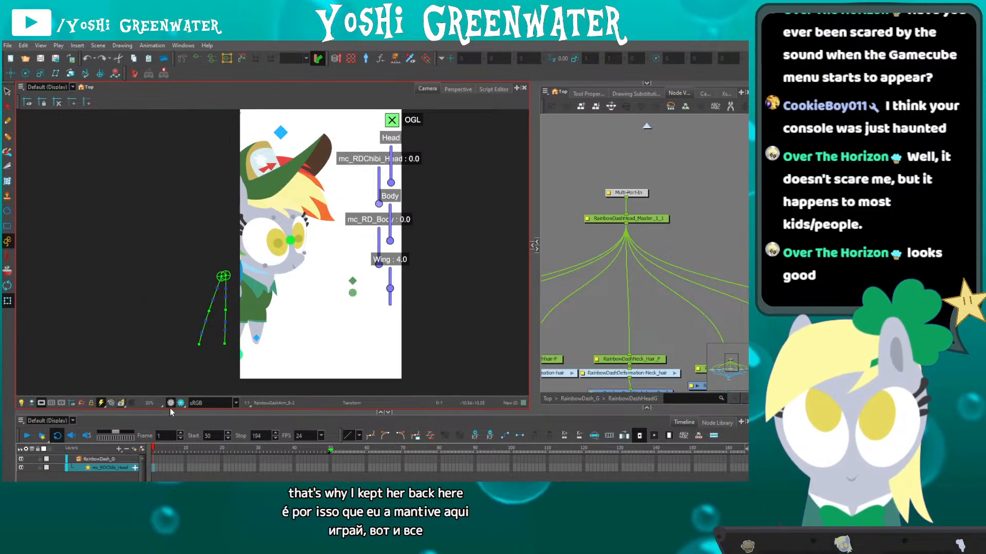
click(42, 403)
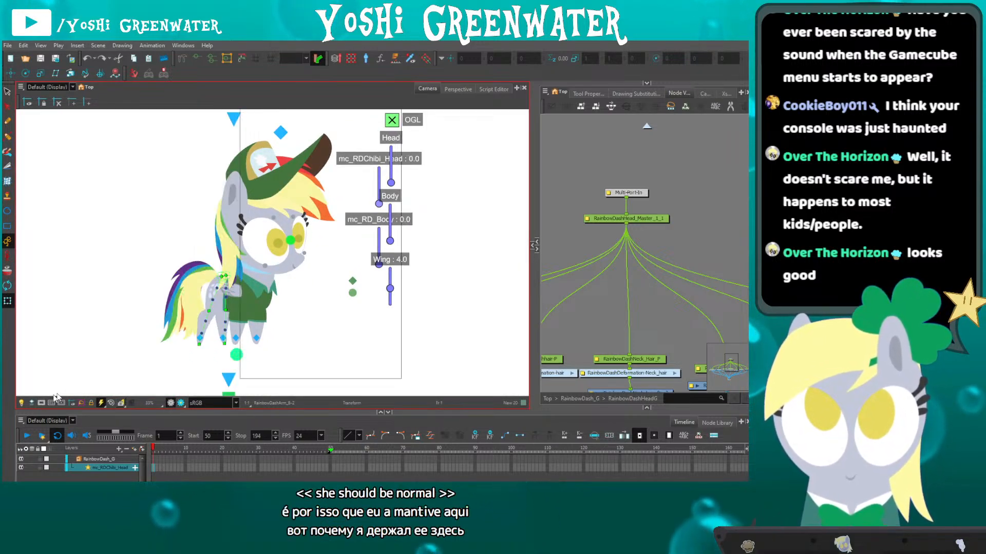
Move the whole Rainbow Dash rig through its top-level peg to stand behind Derpy, clear of her, at frame 1.
click(548, 399)
click(637, 238)
drag(247, 250, 85, 248)
drag(97, 354, 146, 345)
click(147, 365)
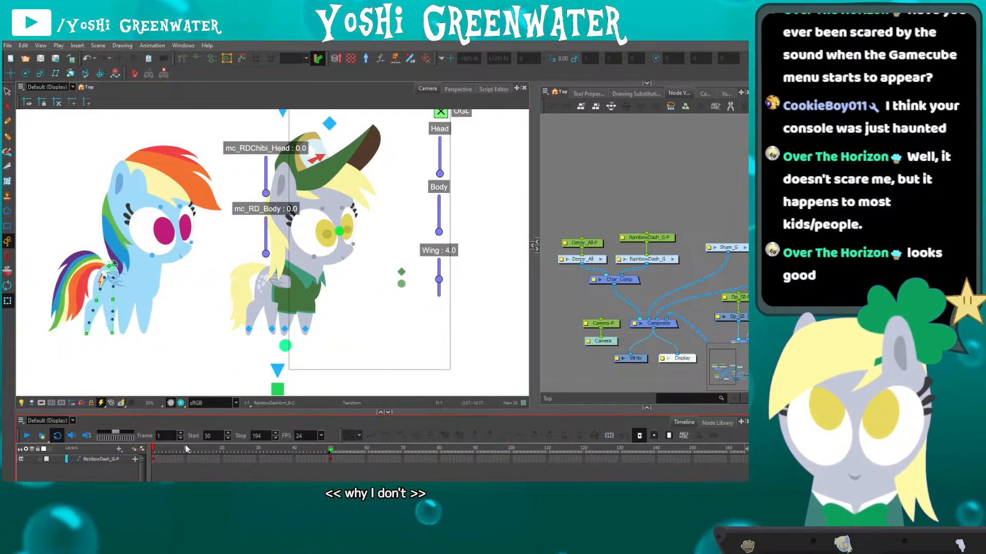
Compare the character setups at frames 1 and 50, and return to a close view of Rainbow Dash's flying pose.
click(331, 449)
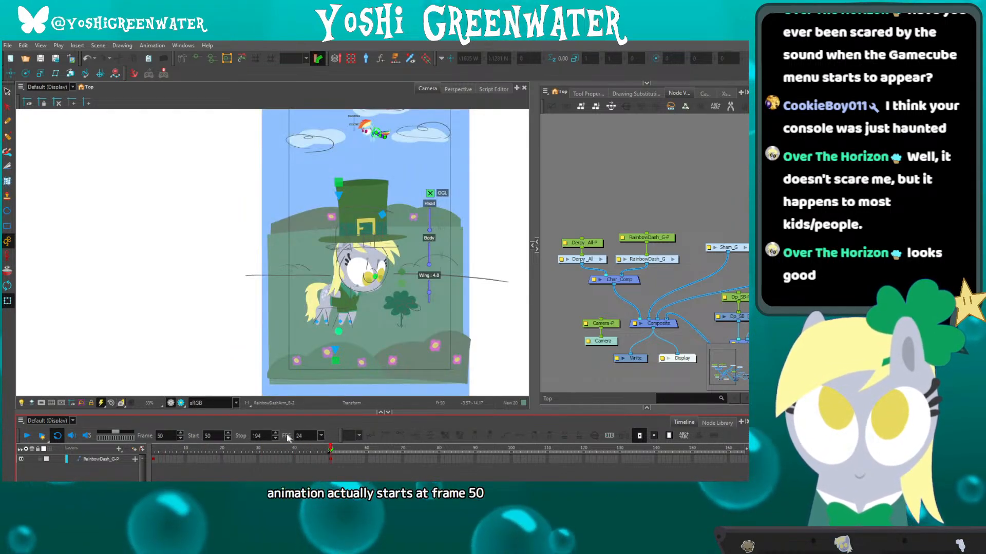
click(161, 451)
drag(161, 451, 135, 444)
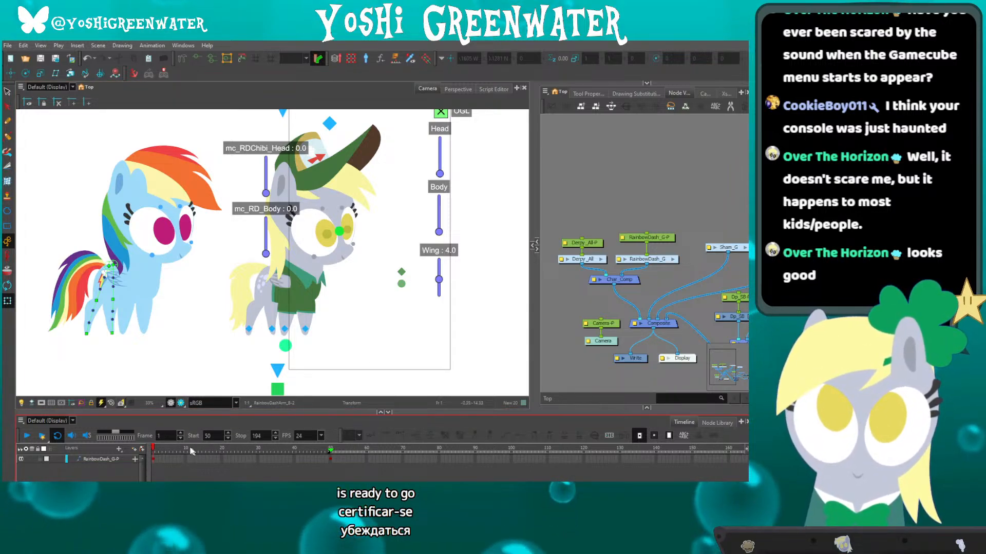
click(225, 449)
drag(225, 449, 331, 442)
drag(355, 145, 294, 200)
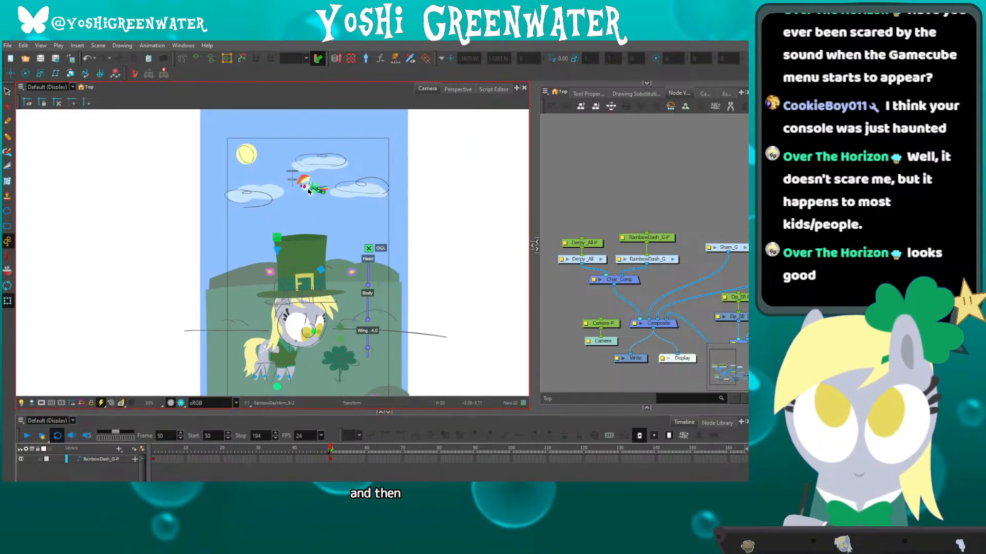
scroll(309, 191, up, 10)
drag(279, 265, 228, 335)
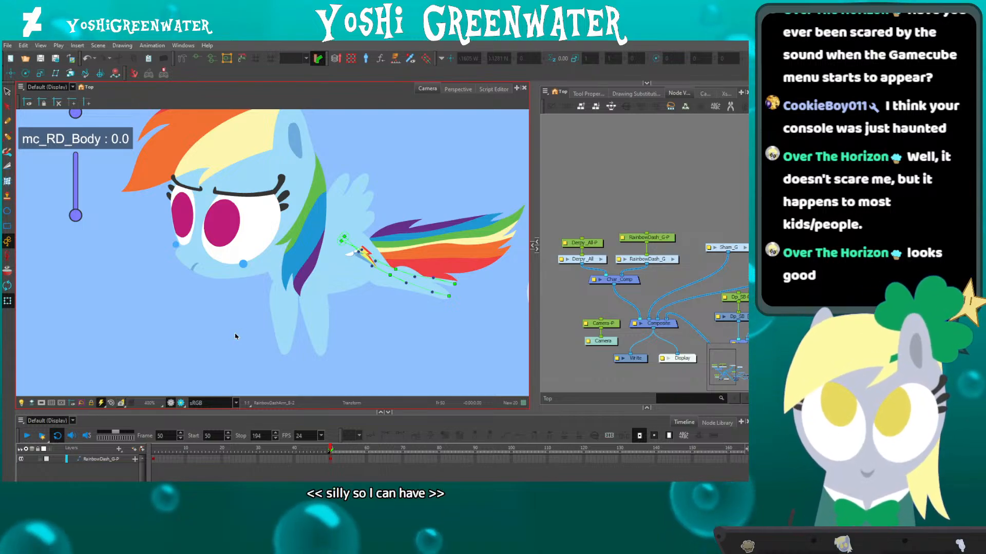
Rotate both of Rainbow Dash's front legs at frame 50 so they stretch forward beneath her head.
drag(245, 278, 236, 291)
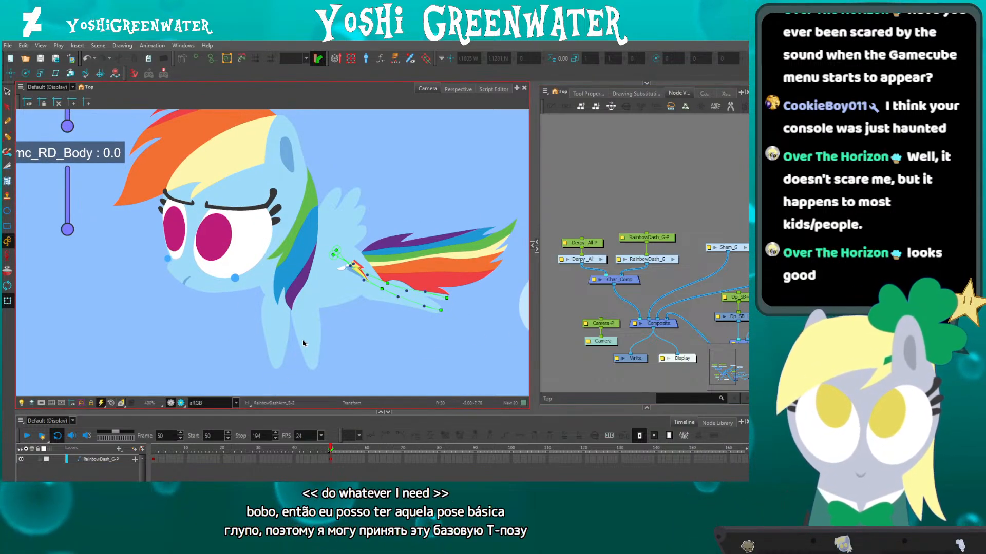
click(302, 343)
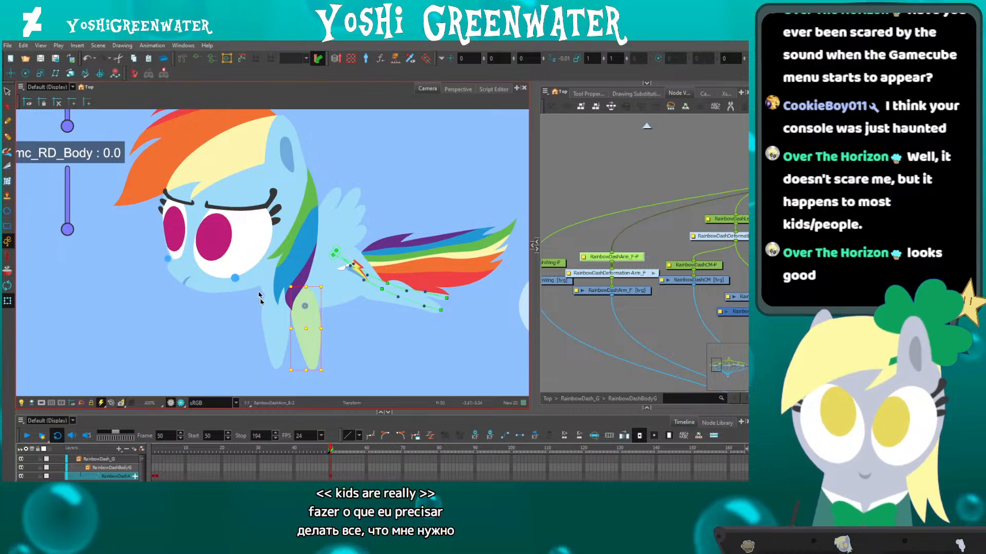
drag(285, 376, 235, 299)
click(279, 343)
key(o)
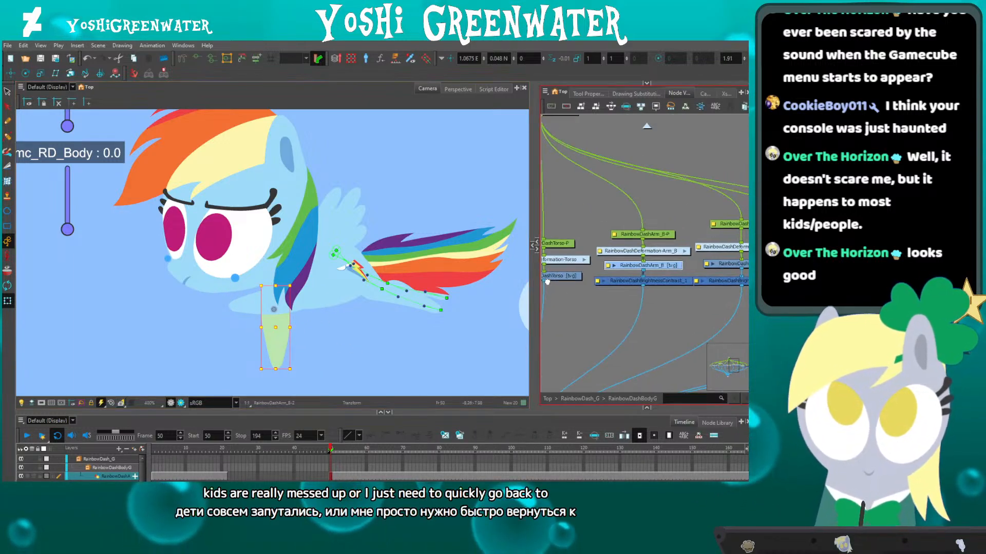
click(305, 258)
drag(255, 370, 210, 289)
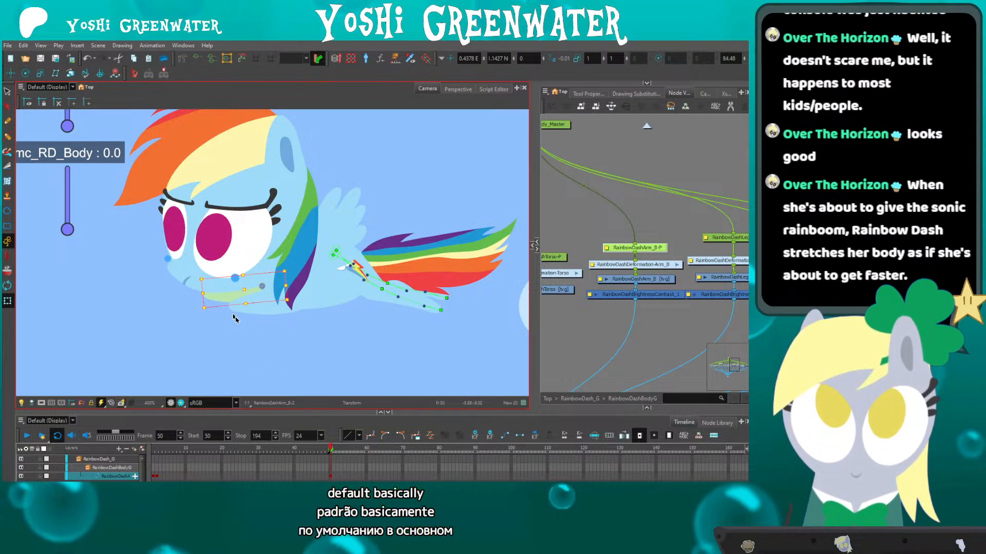
drag(214, 309, 204, 312)
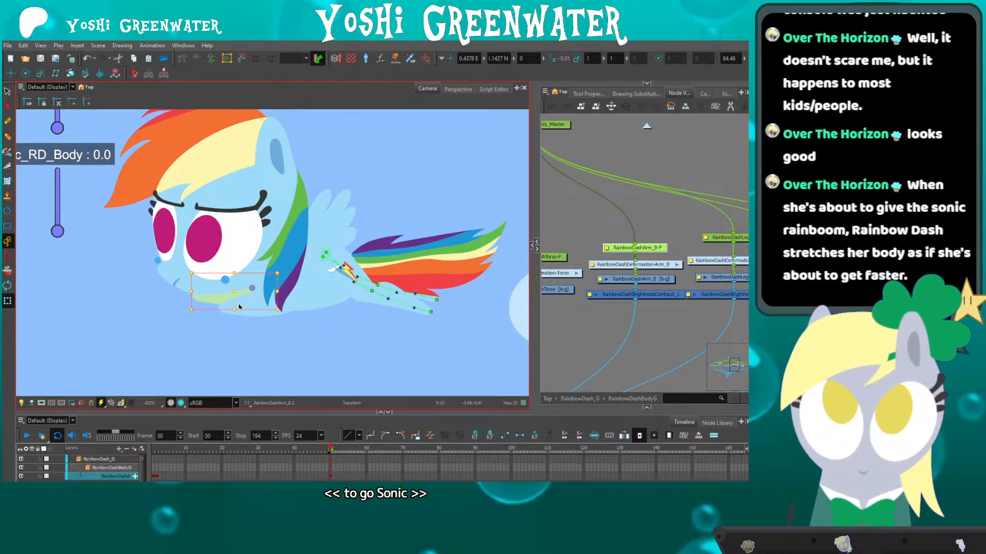
Select both of Rainbow Dash's front legs together and show their deformation controls.
scroll(158, 318, down, 4)
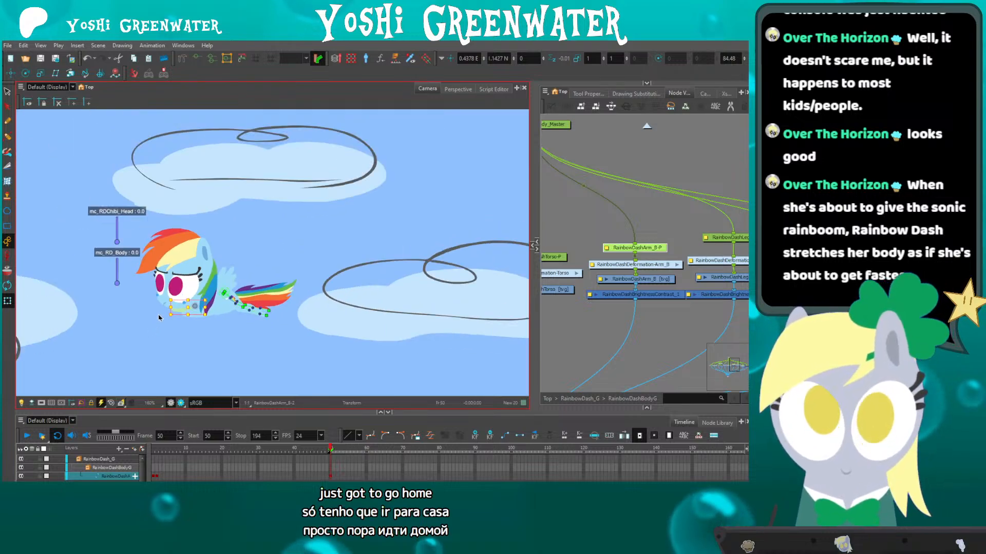
scroll(158, 316, up, 3)
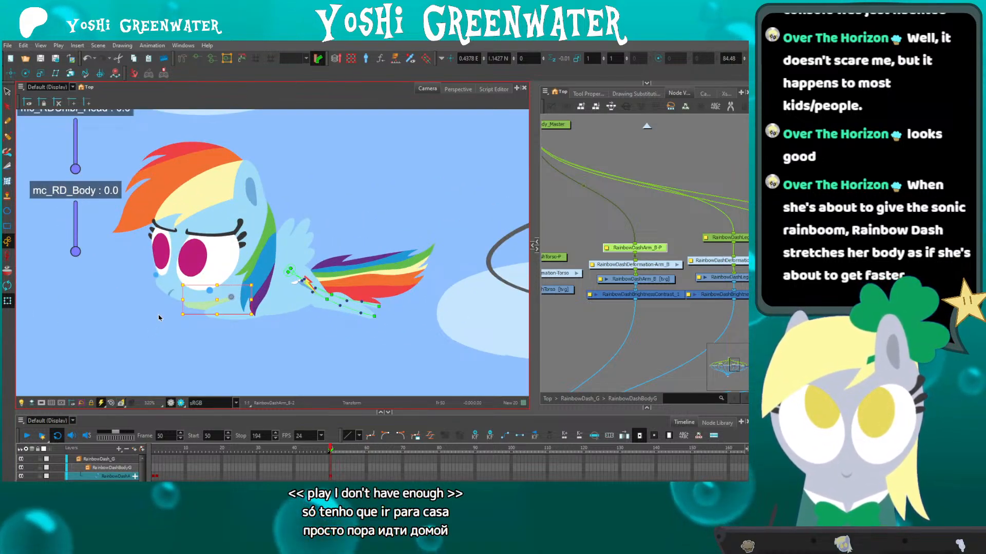
shift+click(234, 311)
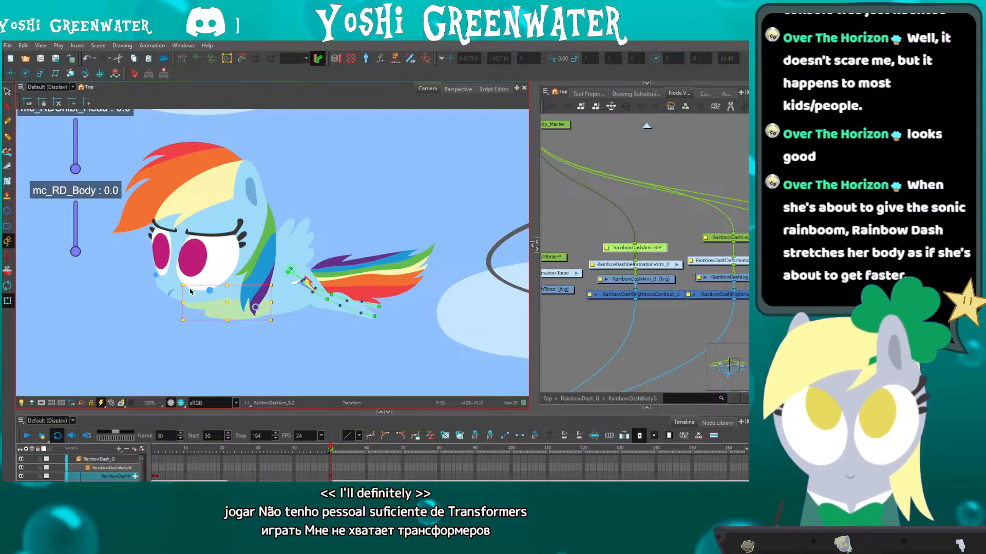
key(shift+F11)
Scrub through storyboard frames 71 to 91 to examine Rainbow Dash's sketched flight and stretch, and return to frame 50.
drag(331, 449, 406, 449)
key(shift+m)
scroll(227, 151, up, 5)
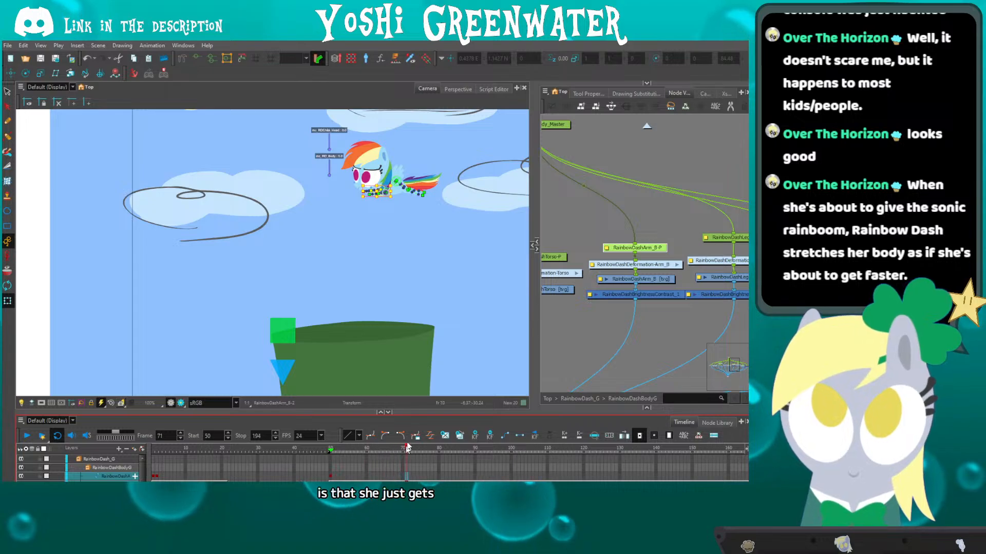
drag(342, 311, 261, 352)
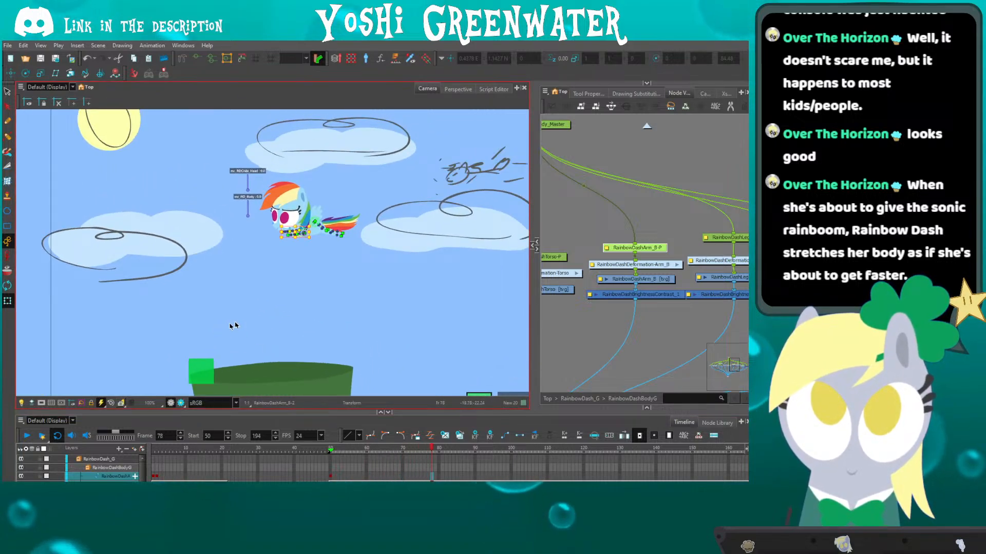
drag(417, 224, 358, 225)
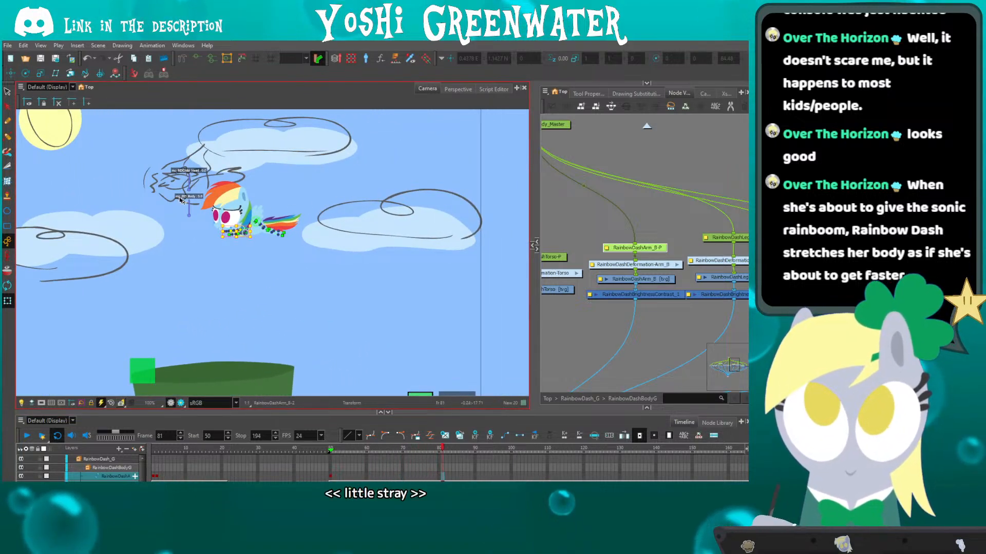
drag(181, 200, 252, 202)
key(period)
key(period)
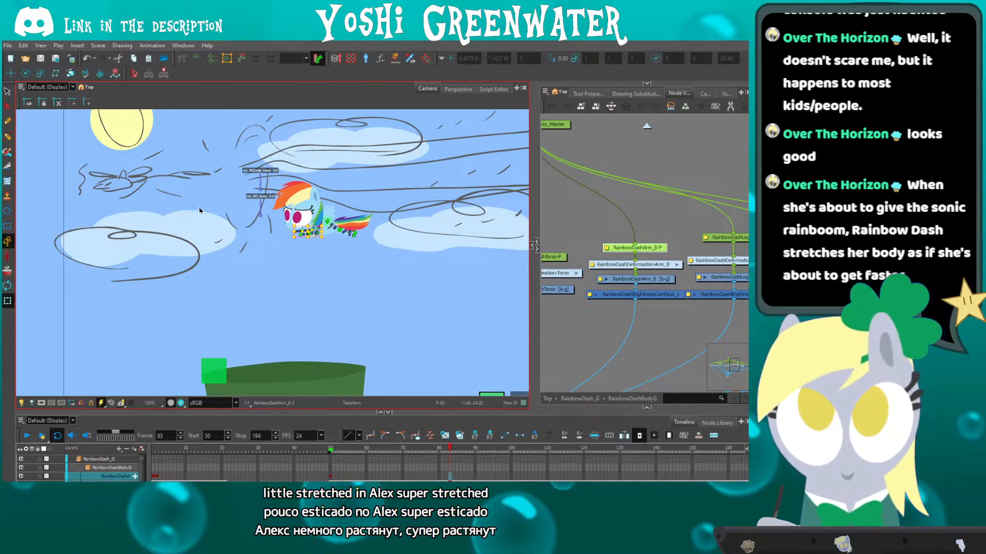
key(period)
key(period)
key(period)
key(period)
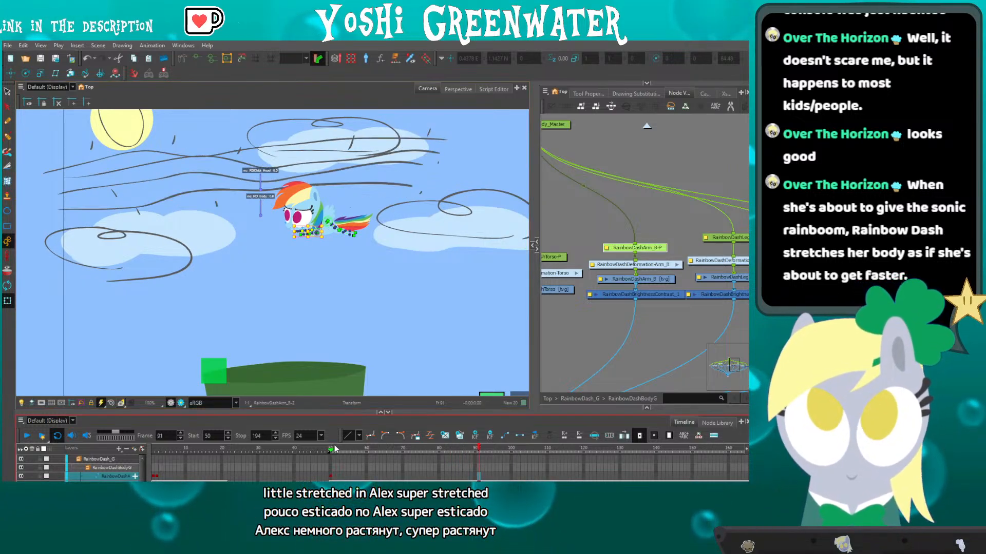
click(331, 449)
Reach the near and far front legs slightly farther forward at frame 50 by moving their deformation points.
drag(306, 309, 288, 329)
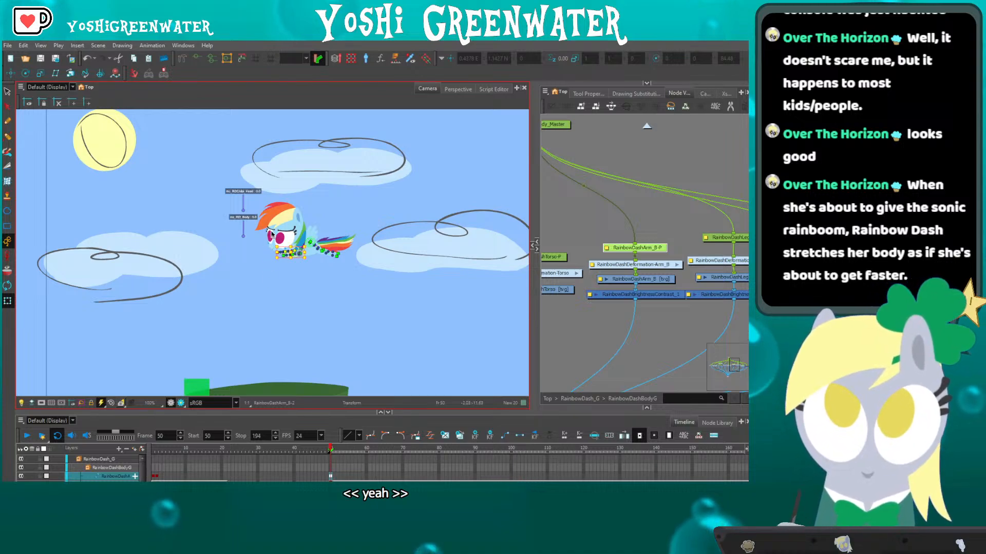
scroll(271, 234, up, 4)
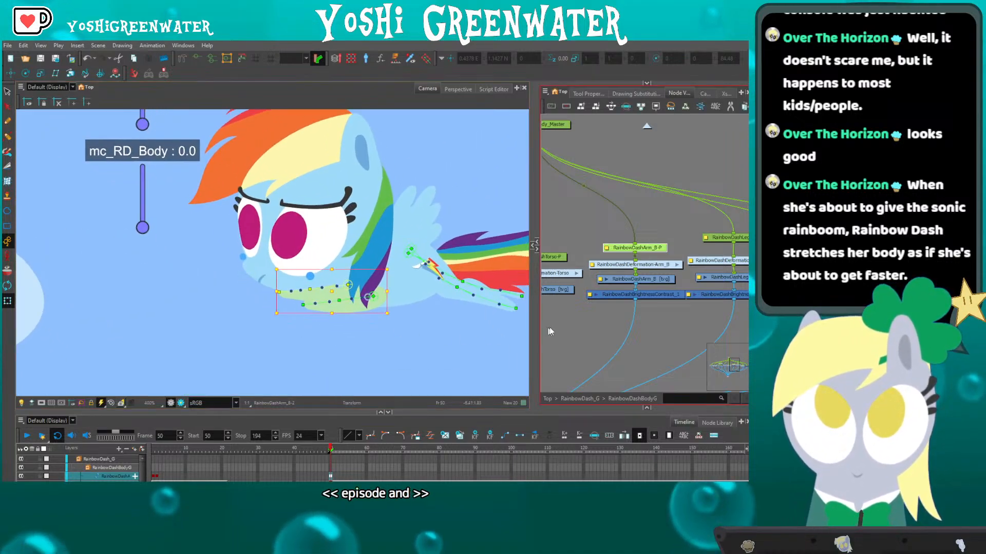
click(549, 332)
scroll(339, 307, up, 2)
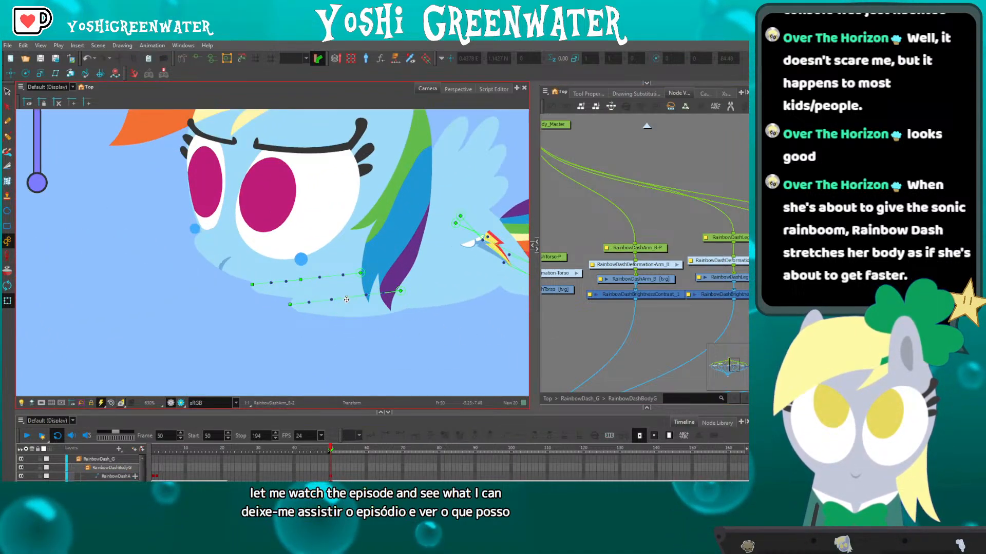
click(346, 300)
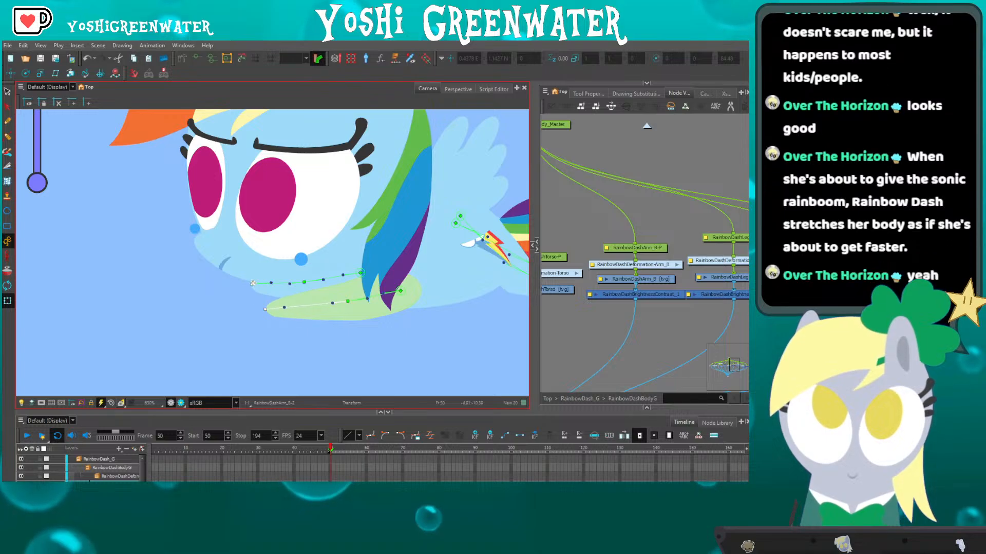
click(304, 282)
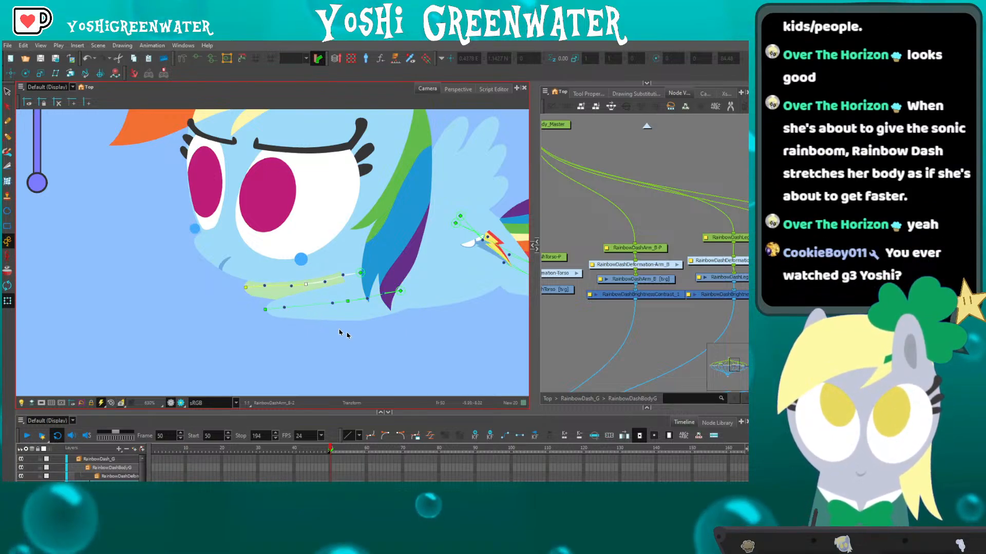
click(291, 280)
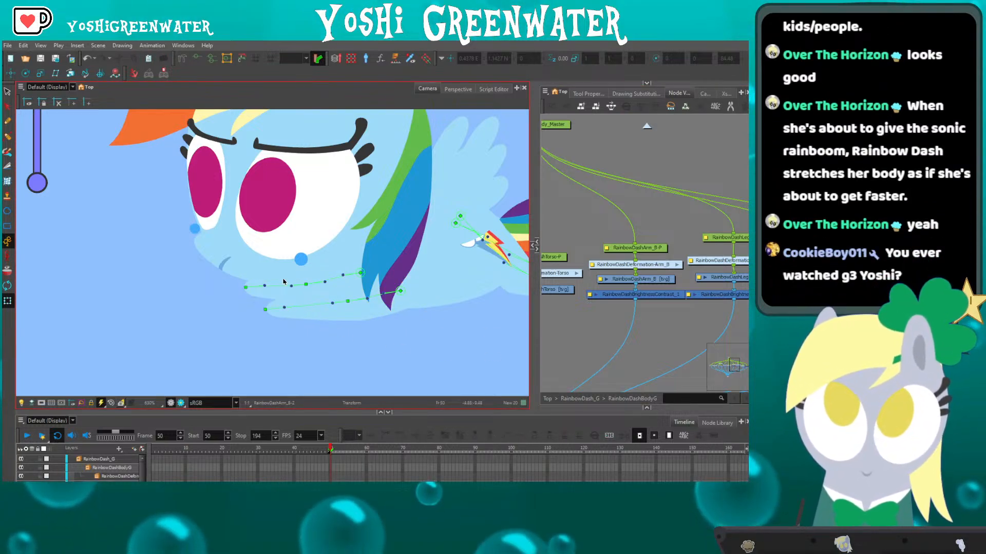
drag(242, 263, 211, 298)
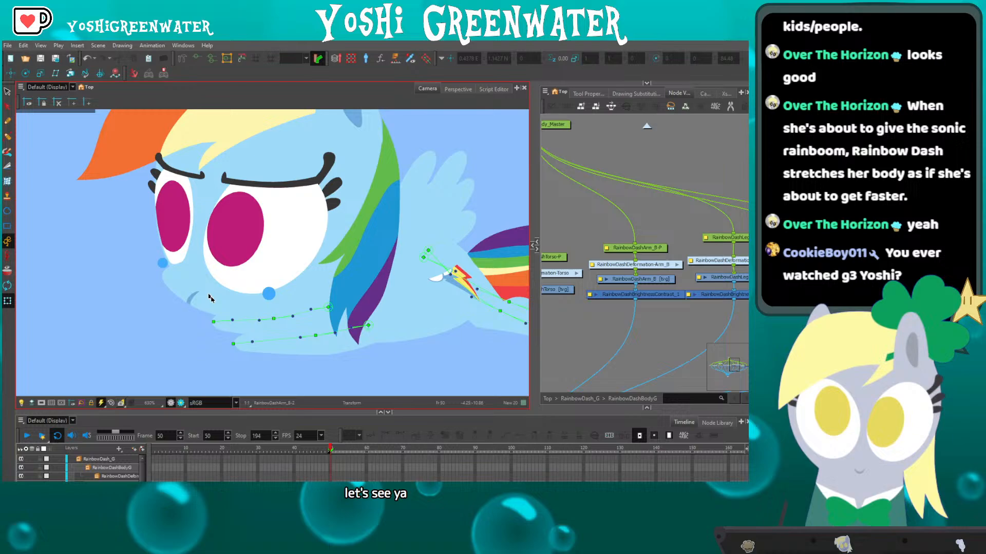
Raise the shoulder end of the far front leg's deformation and refine the hoof end of the near front leg.
click(300, 320)
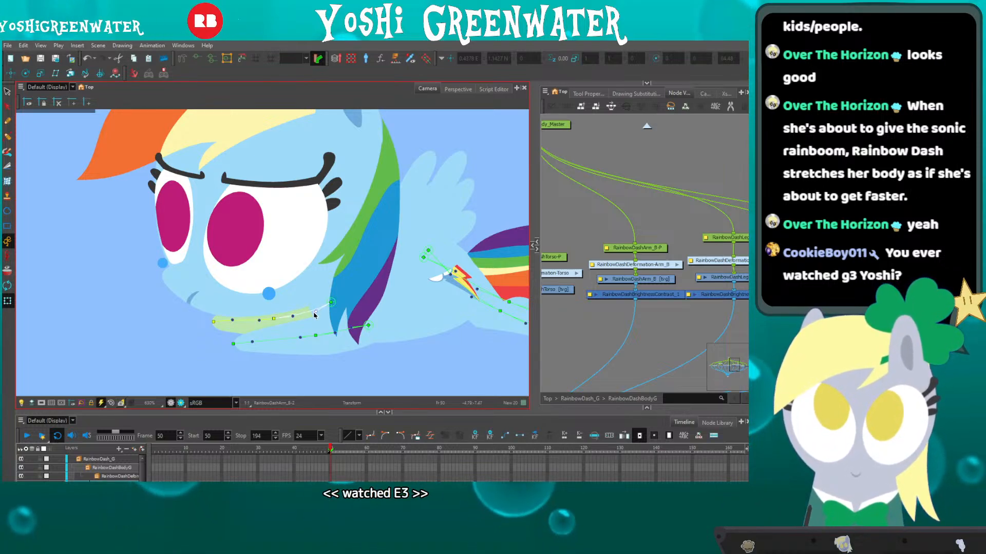
click(315, 337)
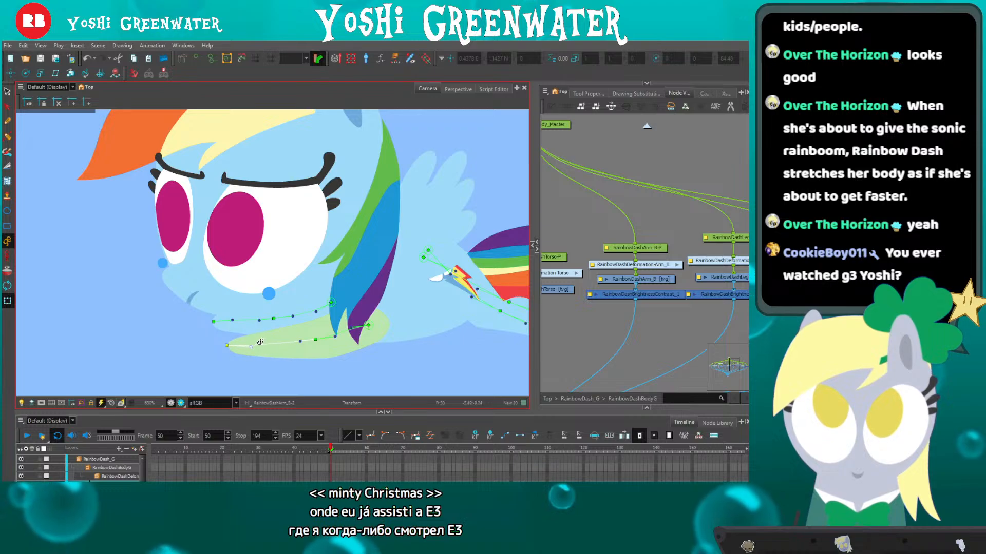
drag(213, 321, 210, 322)
drag(171, 293, 185, 315)
click(549, 335)
Preview the whole frame in render view and examine Rainbow Dash's flying pose up close.
key(shift+m)
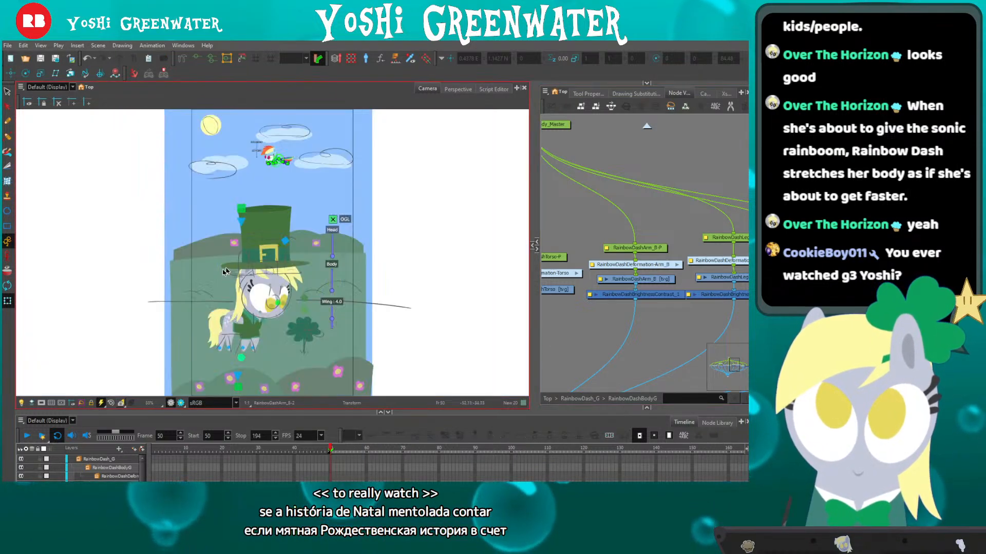
click(181, 403)
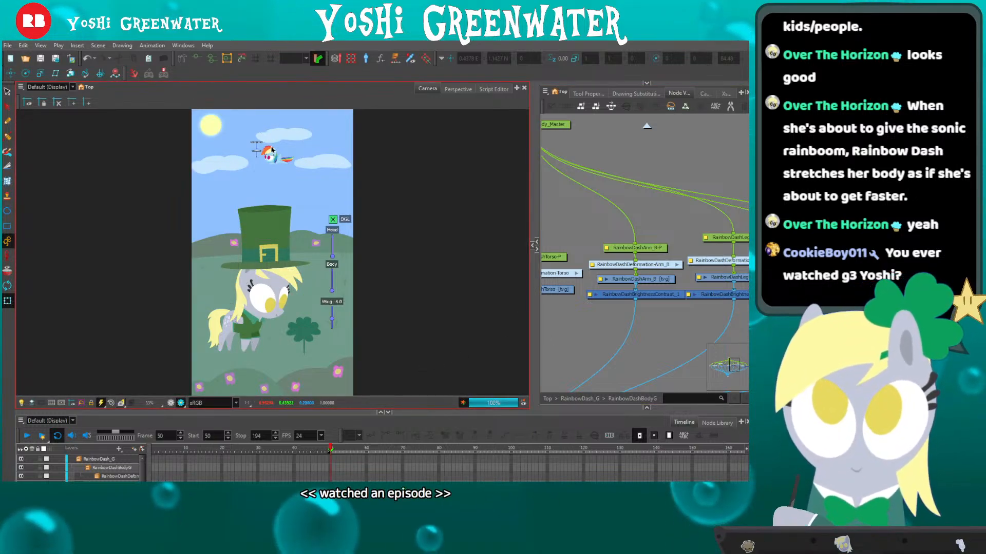
scroll(271, 150, up, 9)
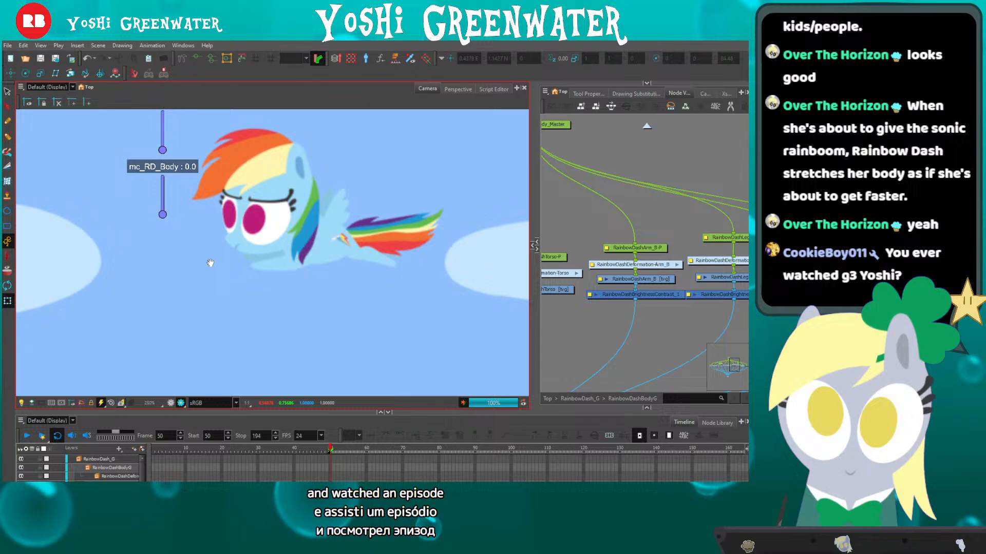
drag(211, 263, 214, 303)
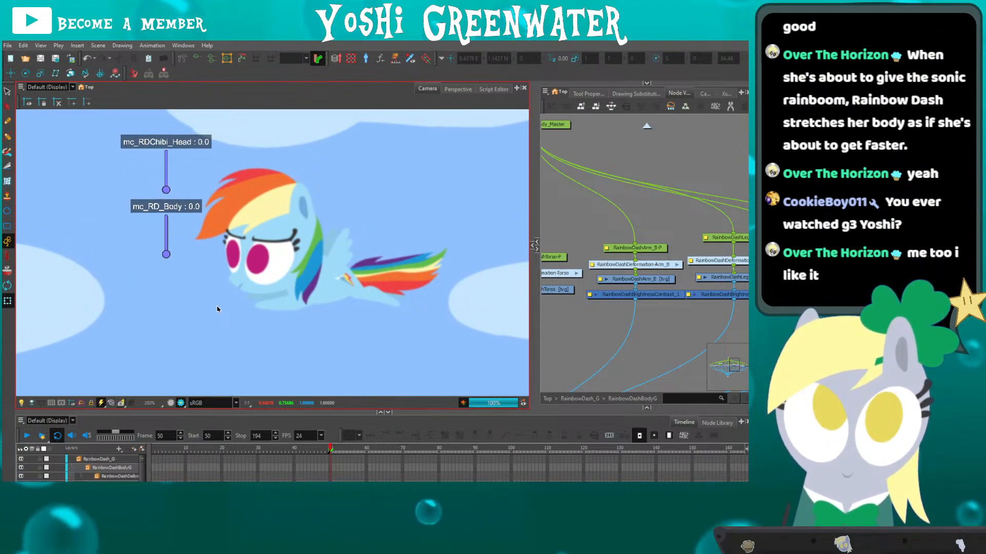
Enlarge the node network area and space out the Rainbow Dash torso's deformation and drawing nodes beneath its peg.
drag(536, 195, 487, 195)
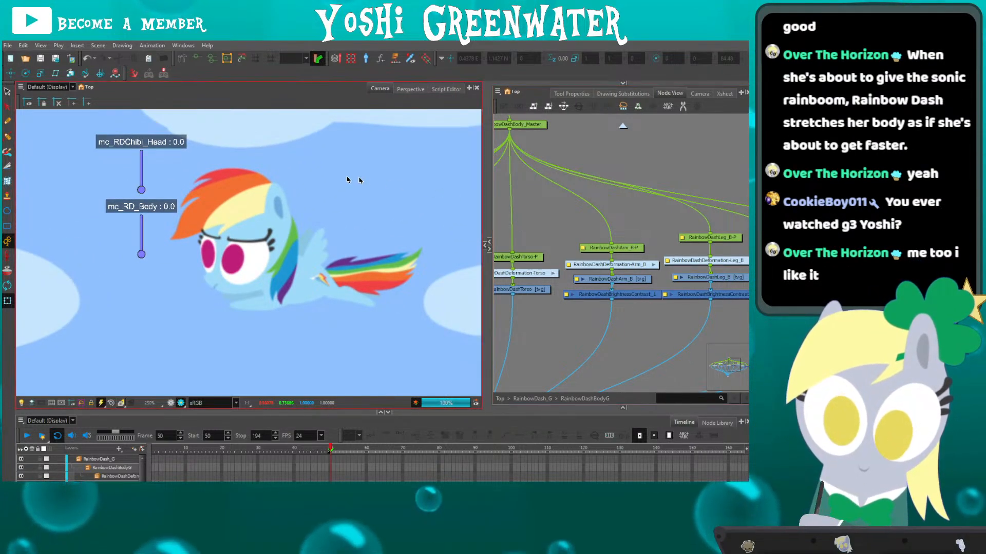
click(529, 258)
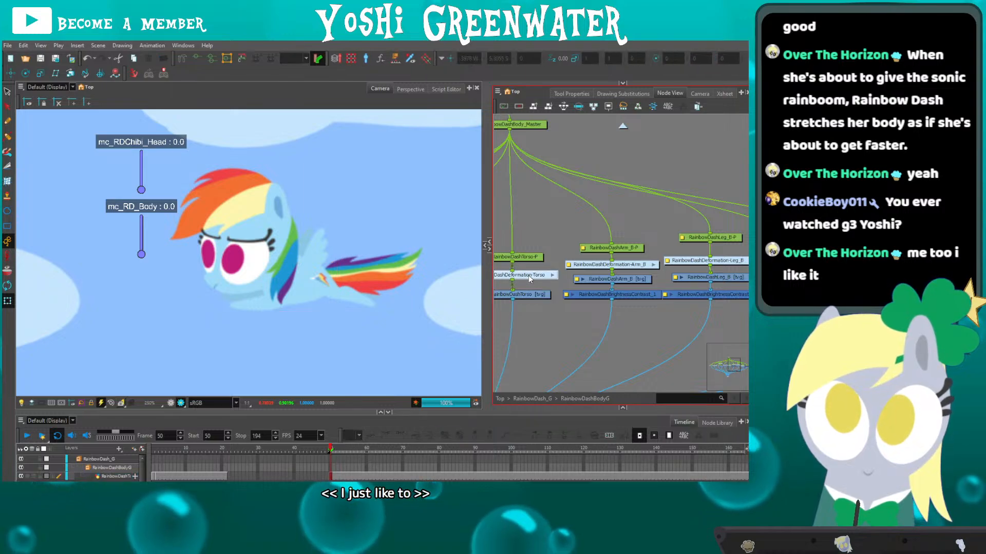
click(524, 230)
drag(526, 258, 526, 259)
click(528, 240)
click(521, 231)
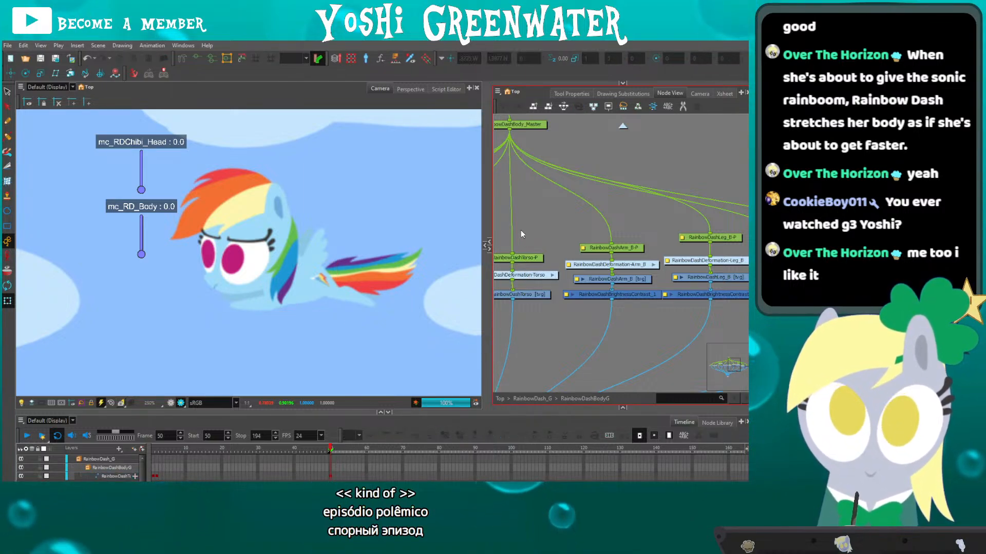
click(502, 295)
click(517, 305)
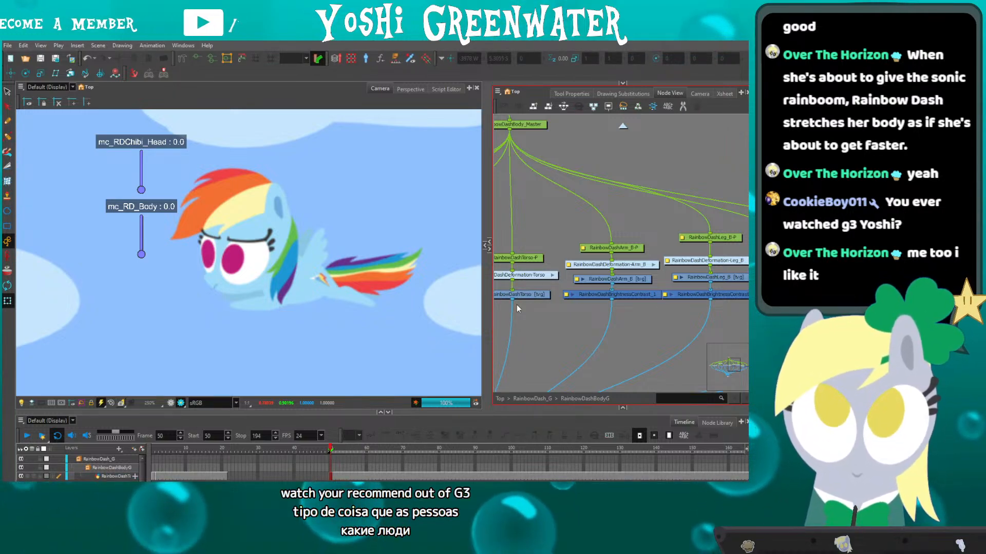
Lower the brightness-contrast nodes beneath the RainbowDashArm_B and RainbowDashLeg_B drawings to space out the network.
drag(193, 262, 157, 279)
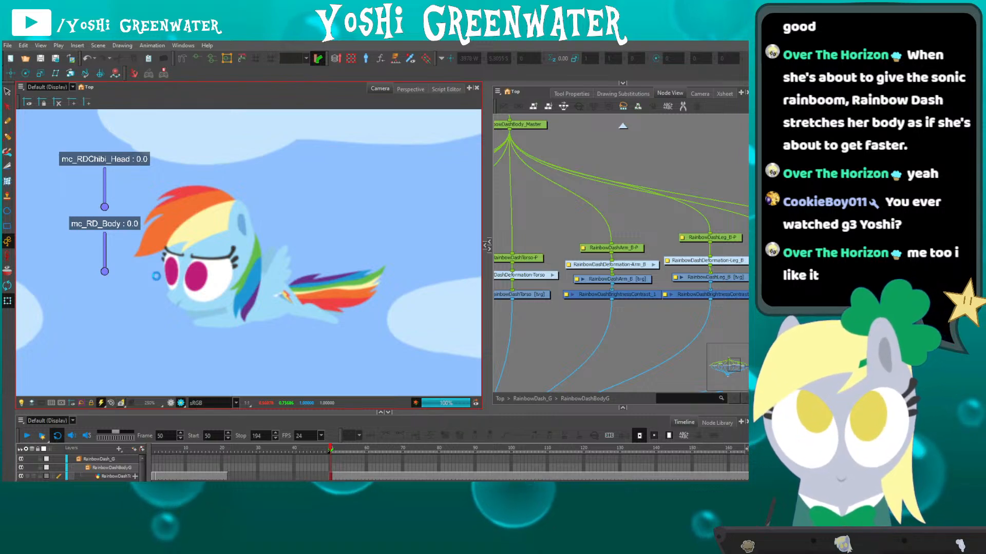
click(193, 316)
drag(591, 295, 592, 301)
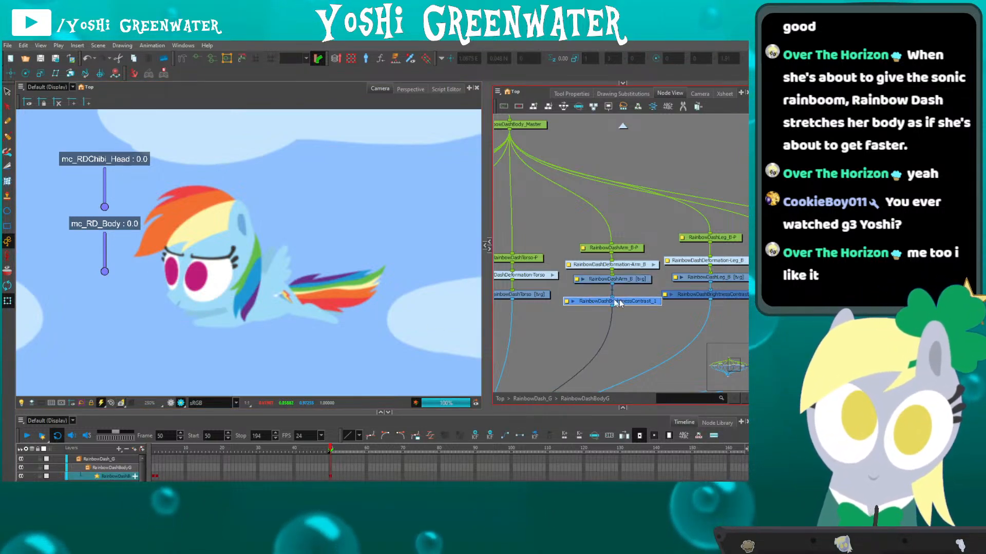
drag(685, 301, 639, 291)
Set the frame 50 brightness keyframe to -30 on the brightness-contrast node beneath the RainbowDashArm_B drawing.
click(516, 290)
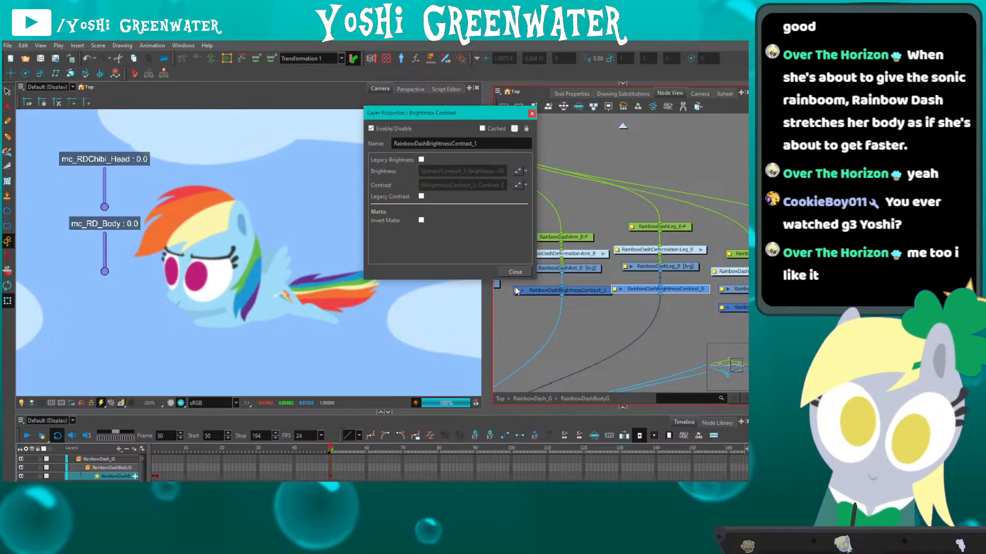
drag(405, 113, 386, 137)
click(475, 197)
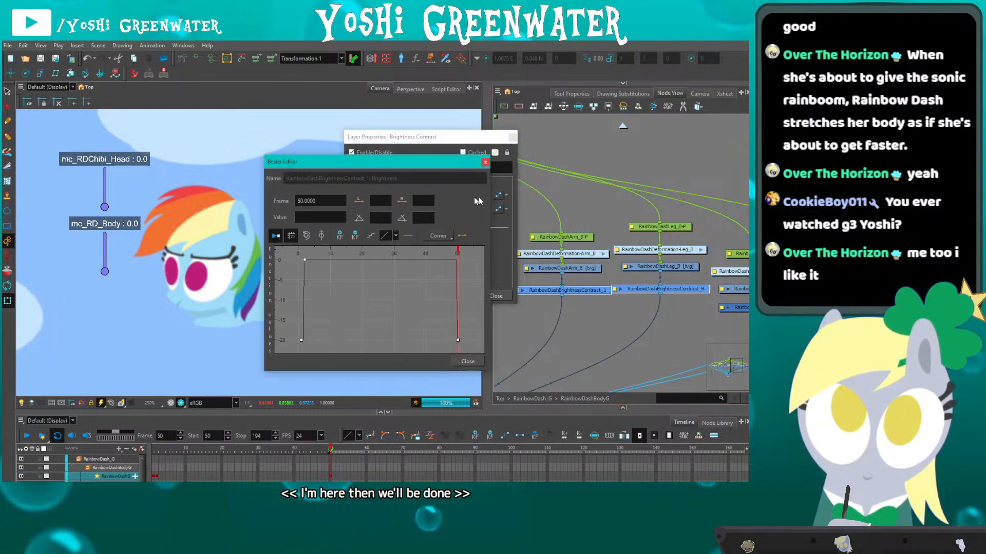
click(457, 339)
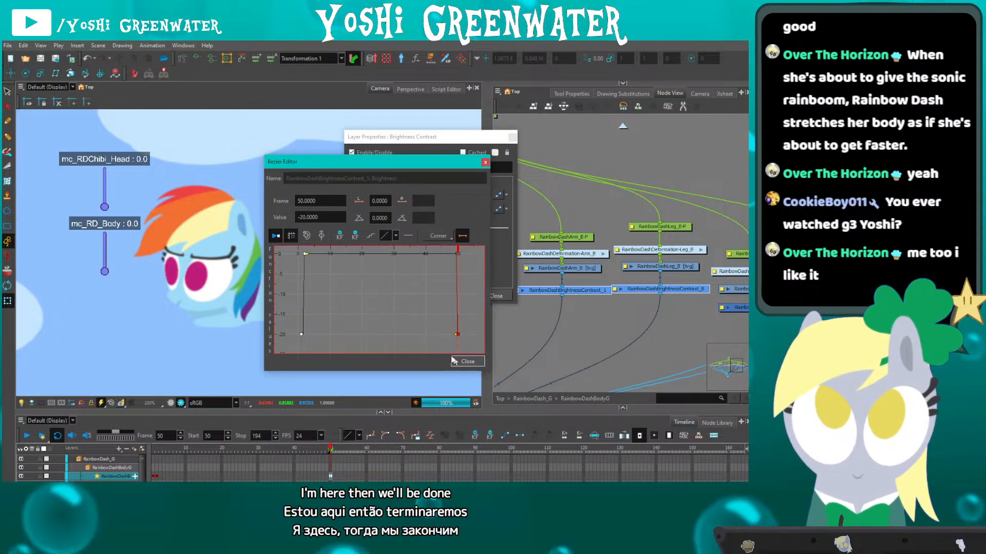
drag(328, 218, 278, 234)
text(-30)
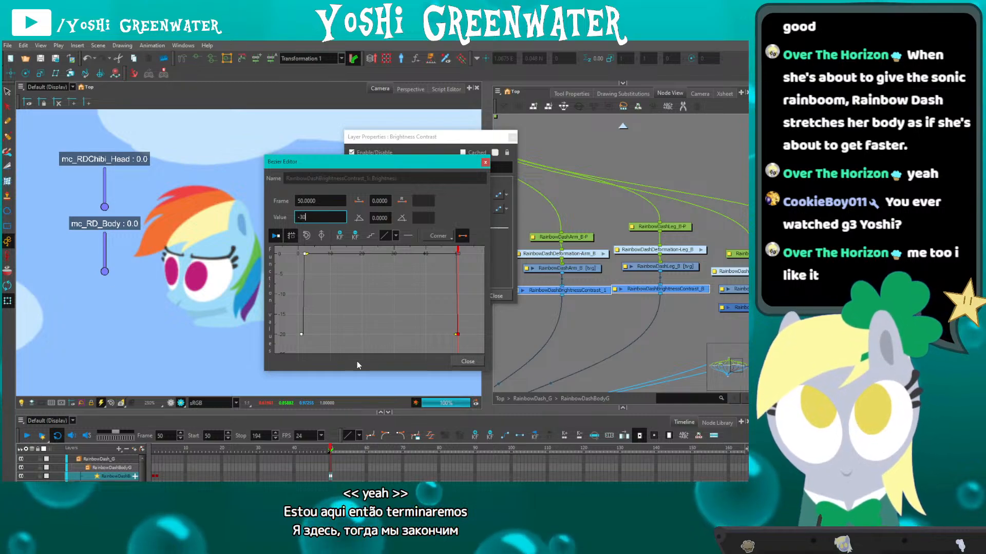
key(Return)
drag(291, 163, 356, 156)
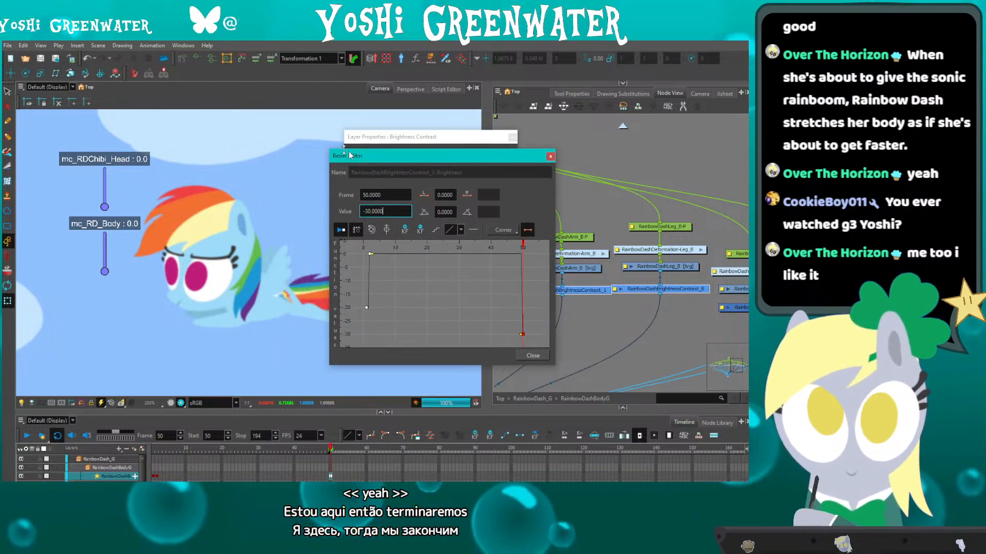
drag(183, 325, 147, 314)
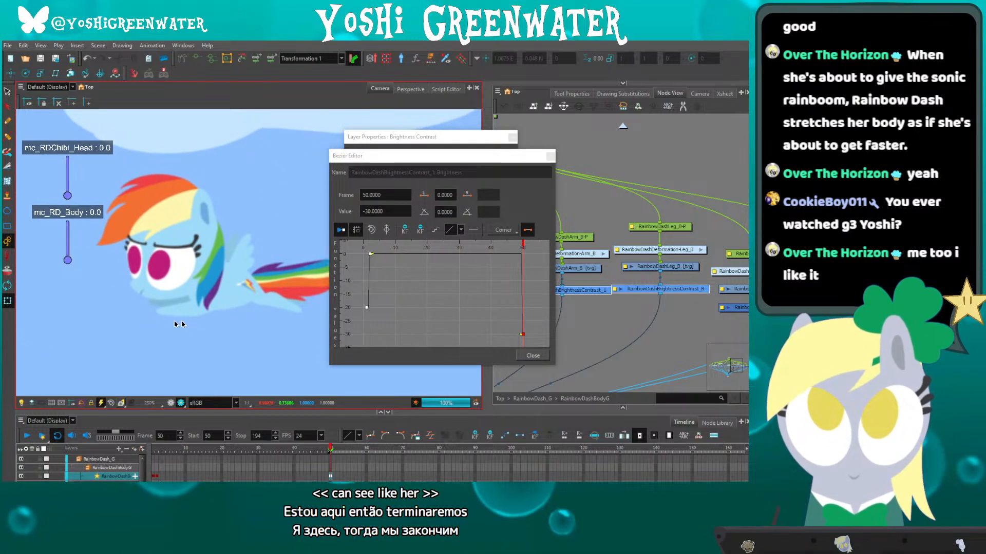
click(550, 156)
click(513, 137)
Set the brightness to -30 at frame 50 on the brightness-contrast node beneath the RainbowDashLeg_B drawing.
drag(616, 315, 585, 310)
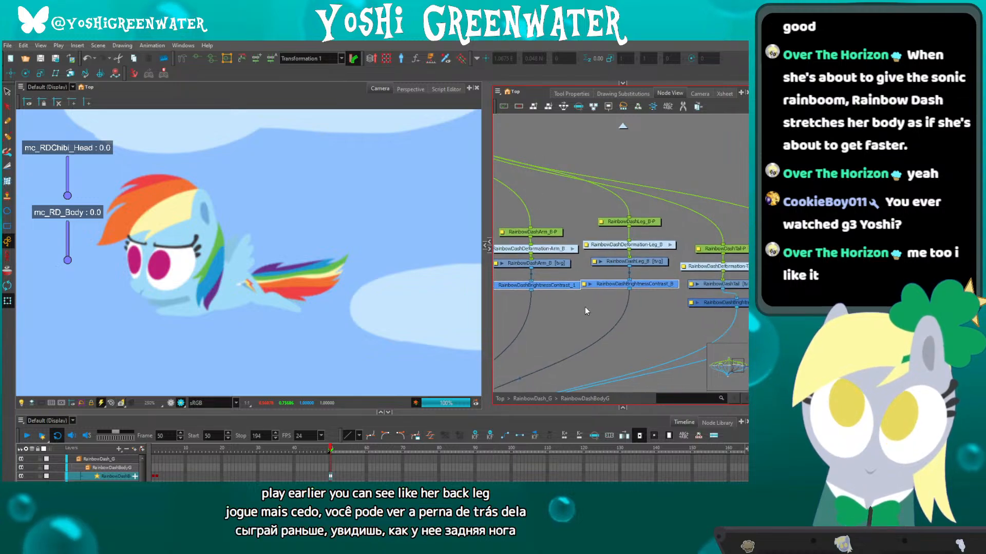
click(586, 310)
click(584, 285)
click(497, 195)
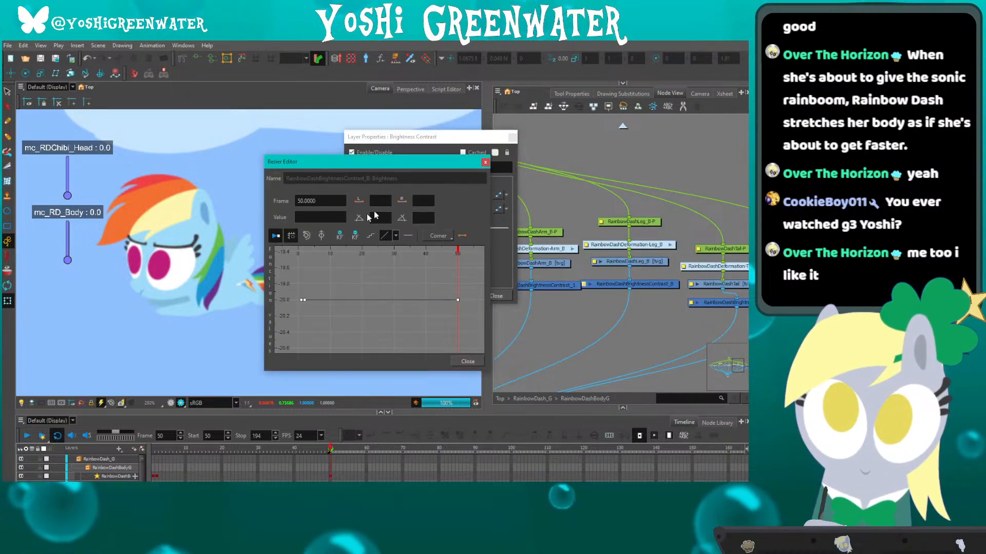
drag(325, 218, 296, 218)
text(-30)
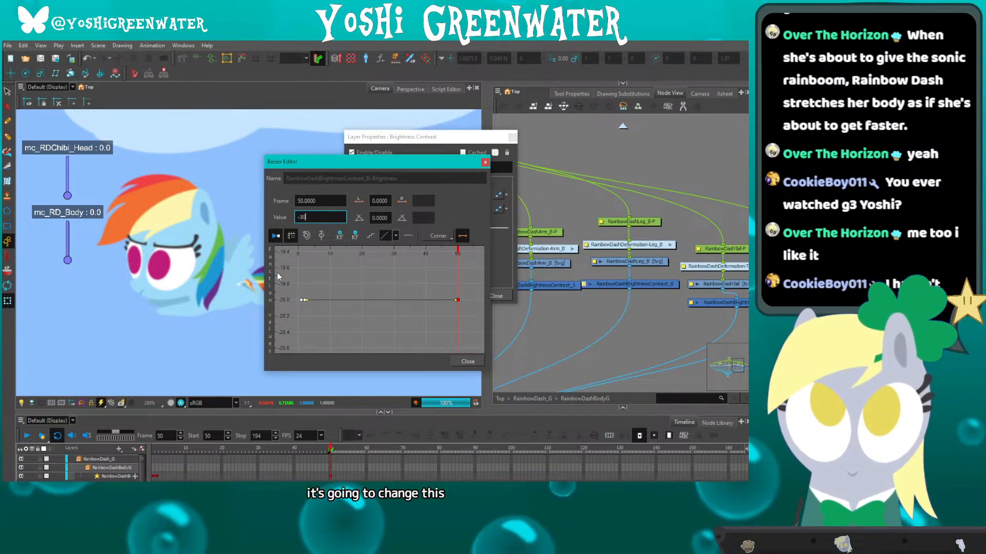
key(Return)
drag(293, 162, 375, 156)
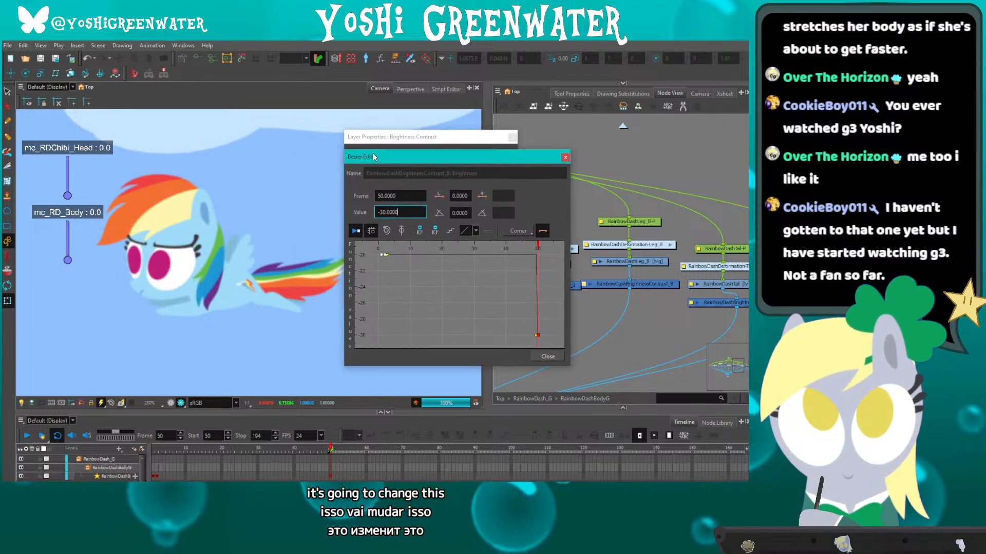
click(567, 157)
click(512, 136)
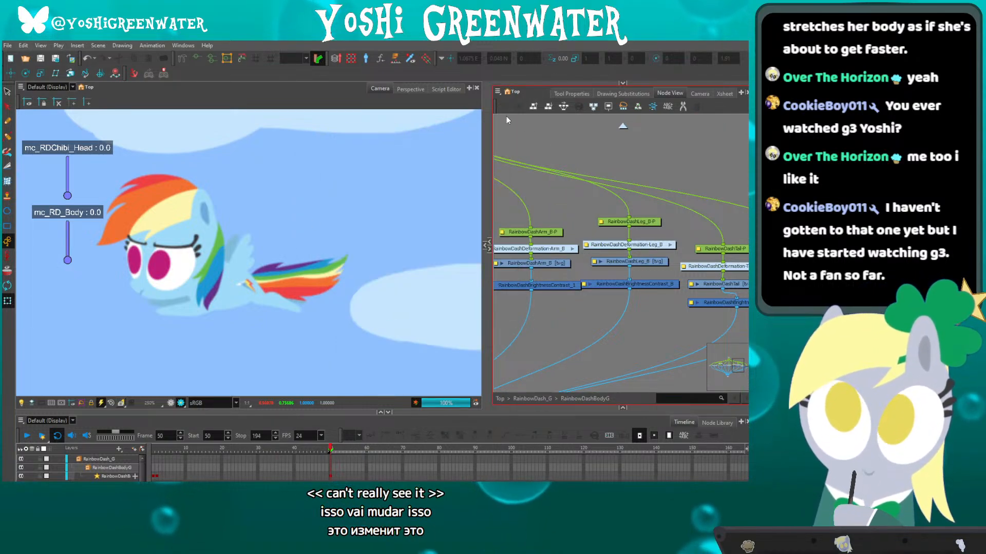
Compare Rainbow Dash's far-limb shading up close in the OpenGL and render views.
click(269, 310)
scroll(266, 310, up, 1)
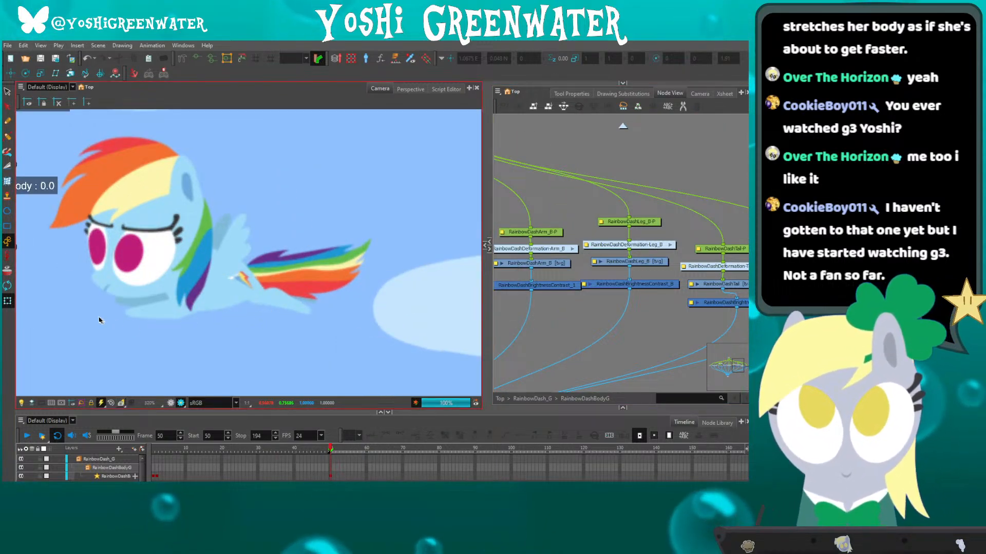
drag(100, 320, 139, 339)
click(170, 403)
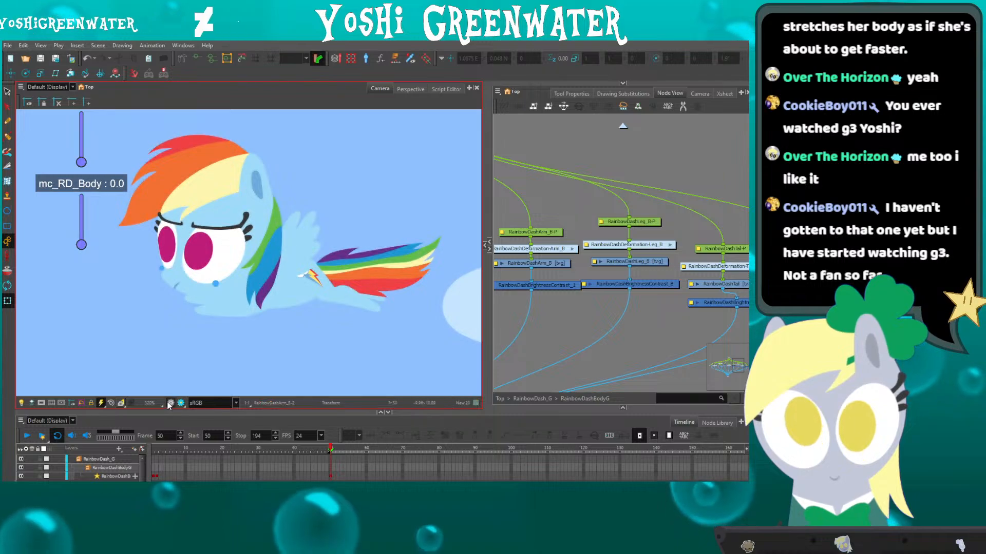
click(181, 404)
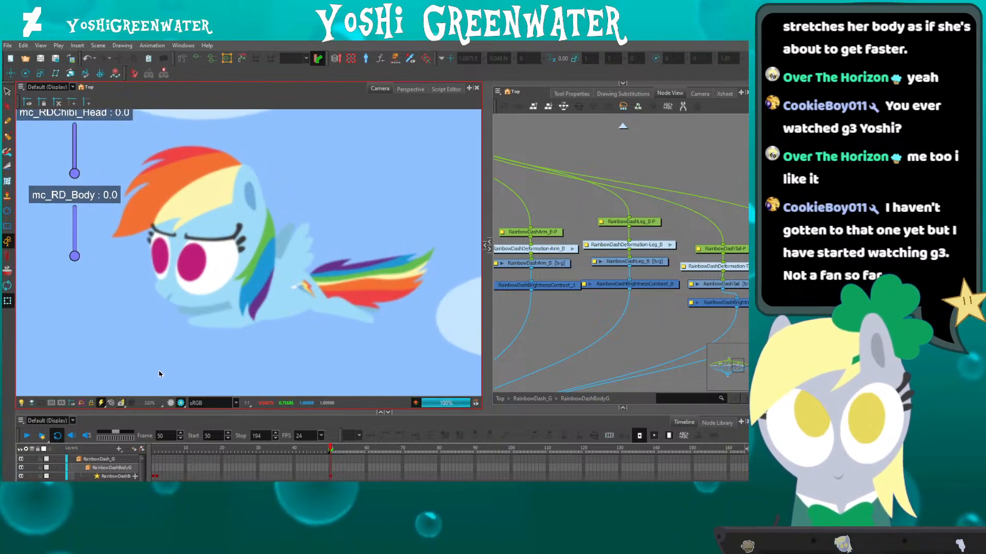
click(170, 404)
Nudge Rainbow Dash's front hair peg forward in depth so the hair sits in front of her brow and ear.
click(154, 204)
drag(154, 204, 205, 220)
scroll(206, 221, up, 2)
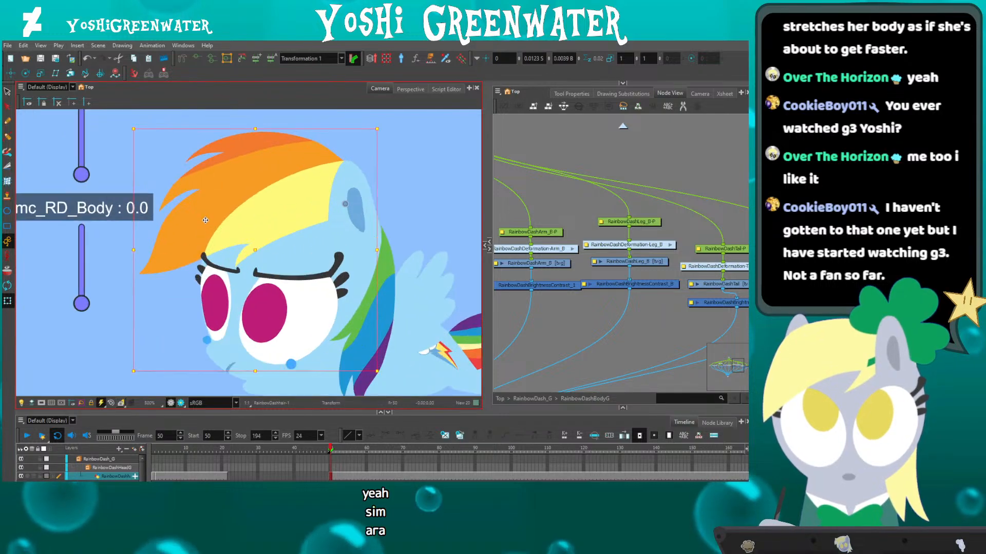
scroll(205, 221, up, 1)
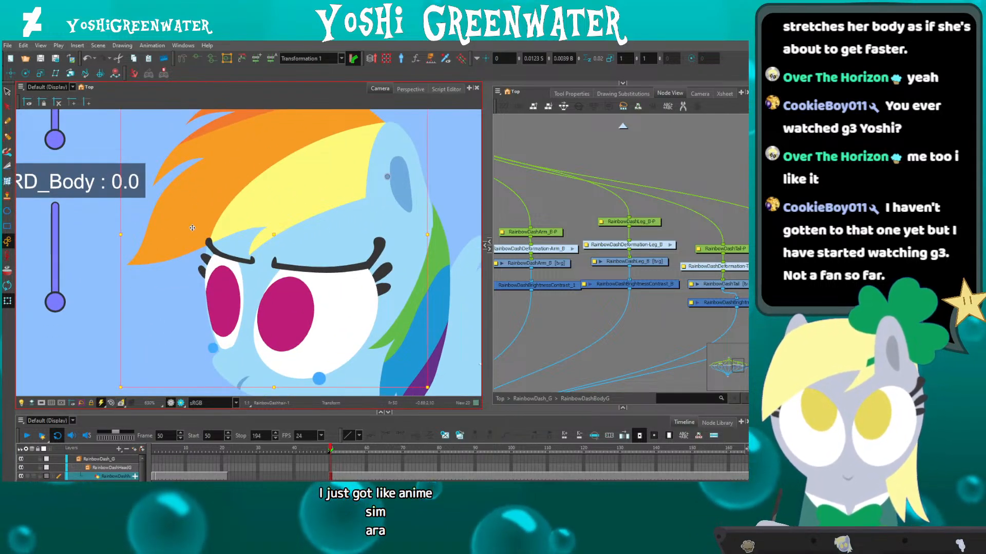
drag(195, 201, 171, 221)
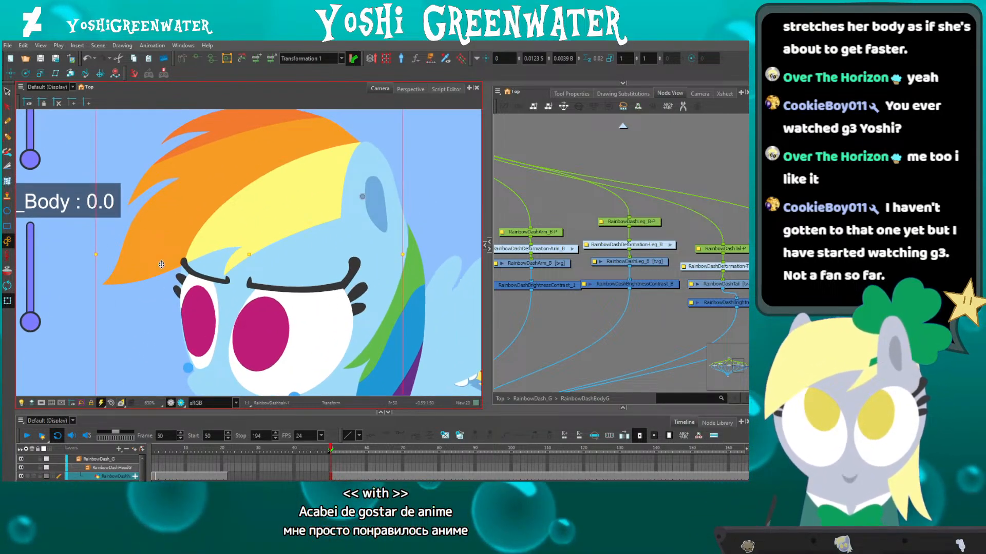
click(162, 264)
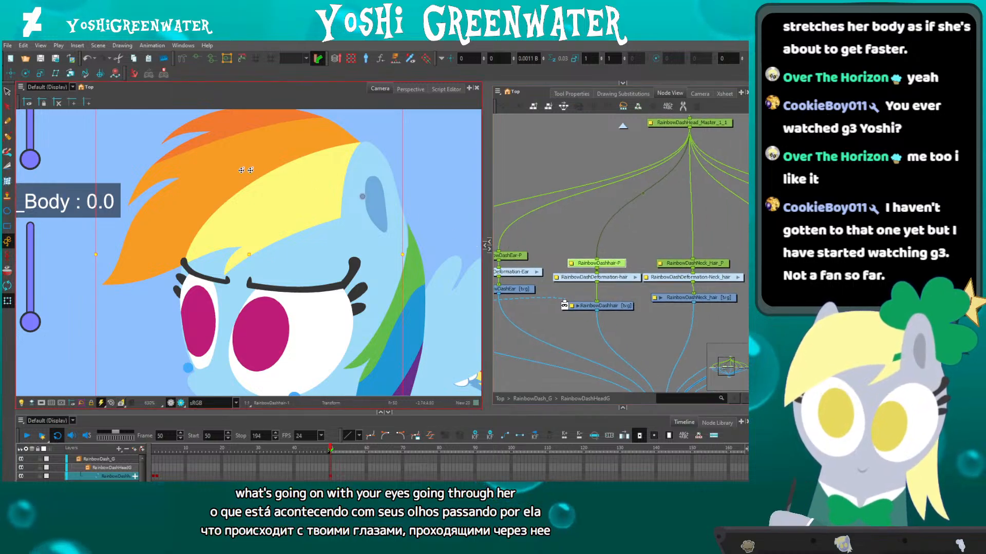
mouse_move(209, 191)
mouse_down()
mouse_move(217, 288)
mouse_move(218, 176)
mouse_up()
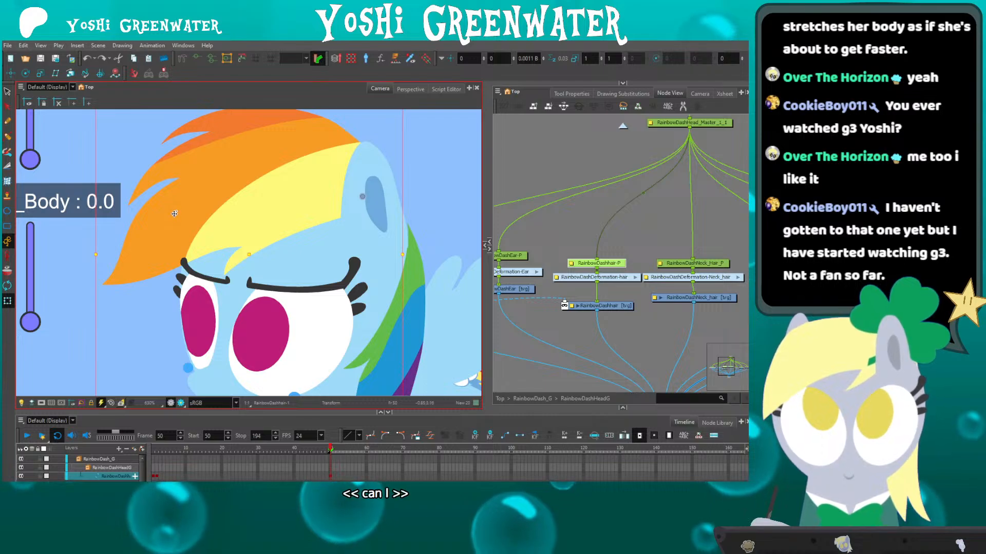
key(alt+Down)
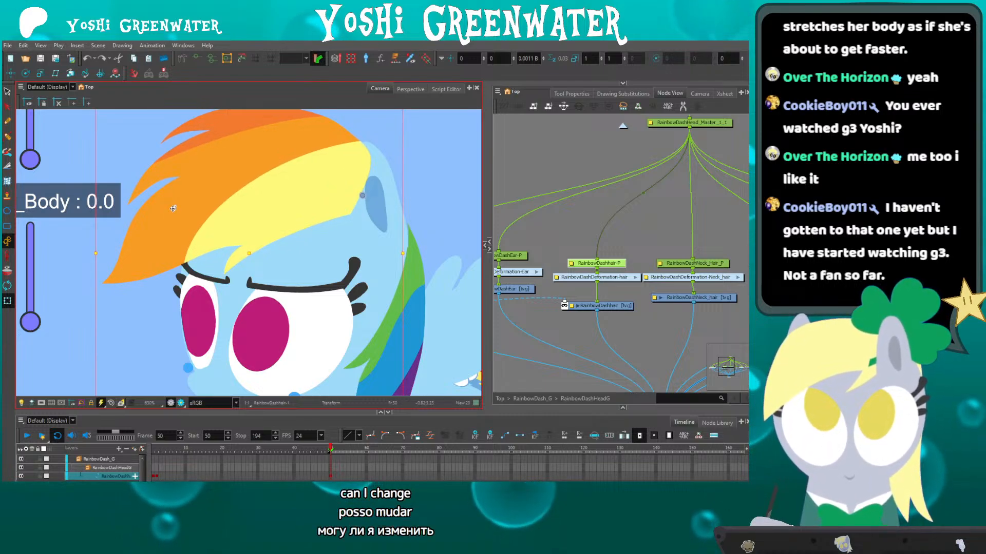
key(alt+Up)
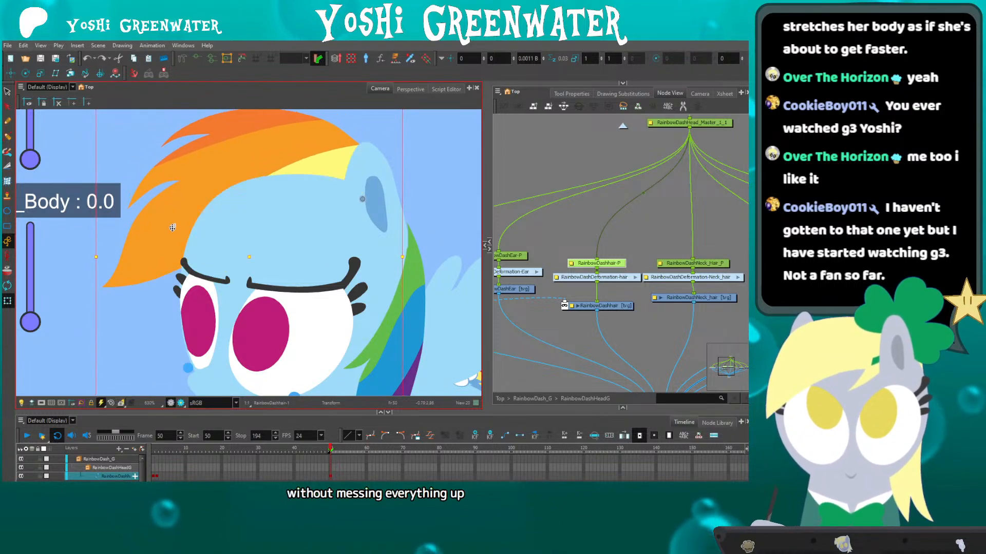
key(alt+Down)
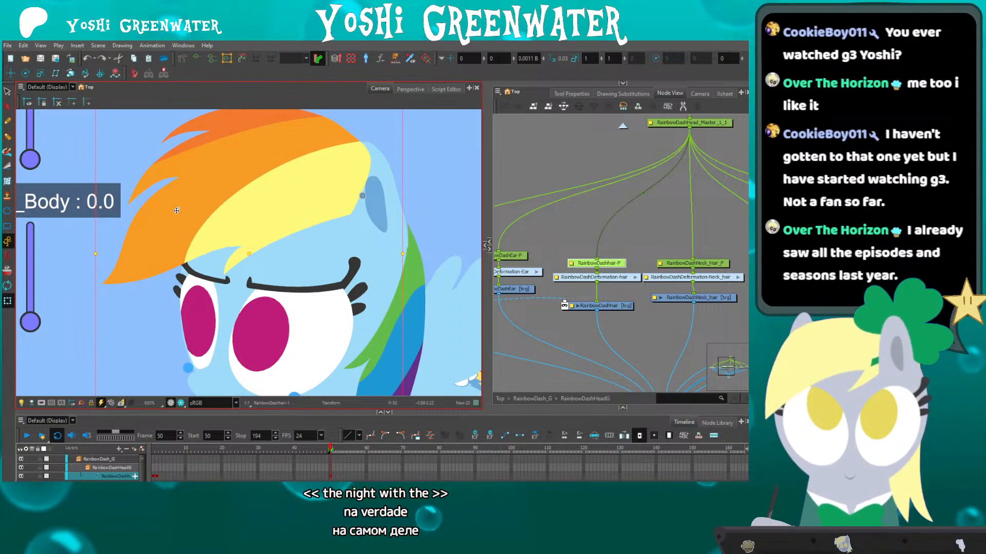
key(alt+Up)
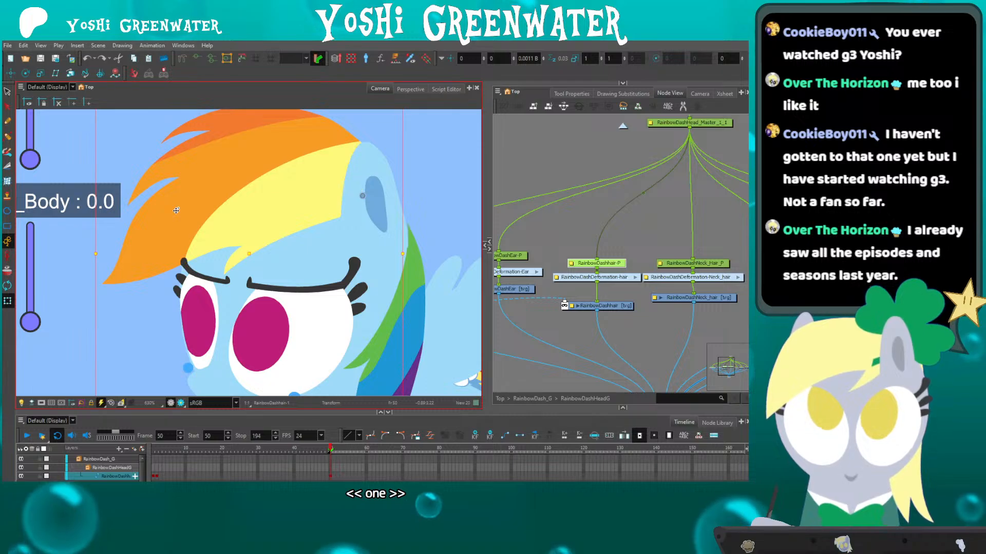
key(alt+Down)
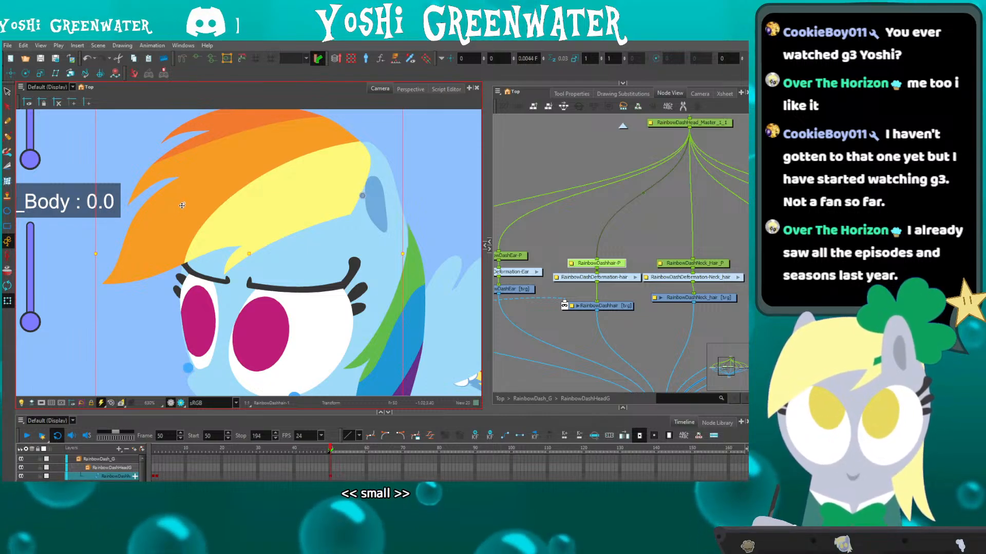
Nudge the RainbowDashEar peg forward in depth so the ear sits in front of the hair.
scroll(179, 204, up, 3)
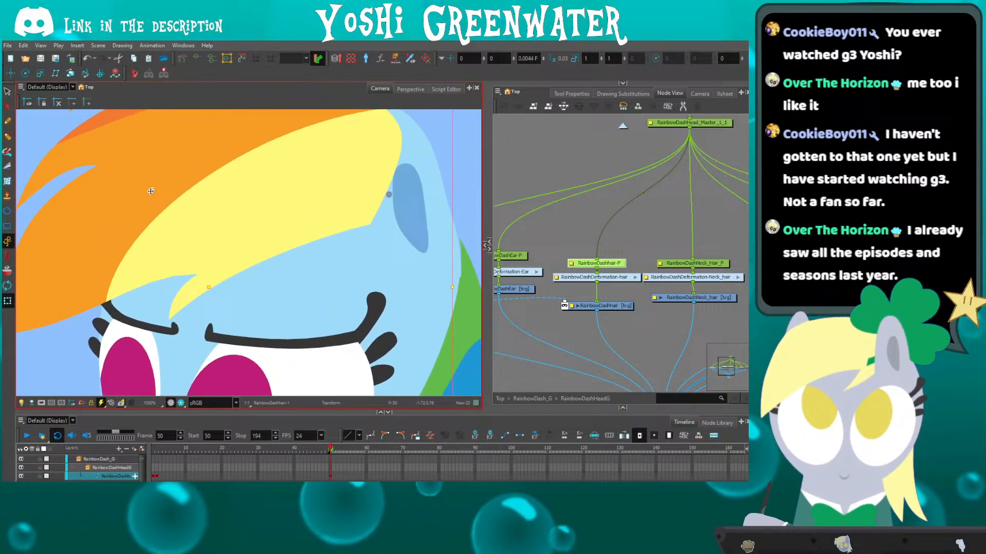
click(402, 210)
key(shift+m)
key(ctrl+z)
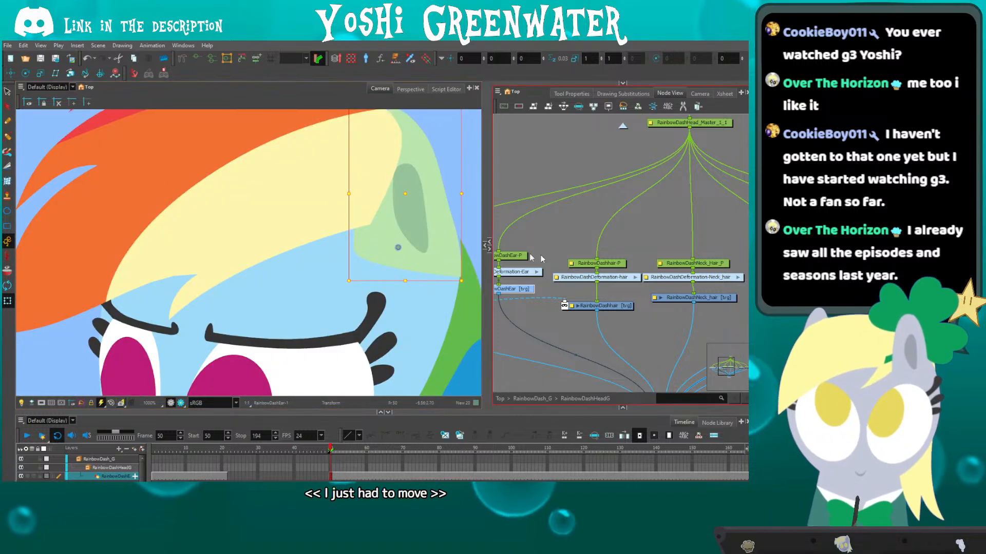
key(o)
drag(606, 226, 575, 239)
click(575, 239)
drag(359, 172, 315, 178)
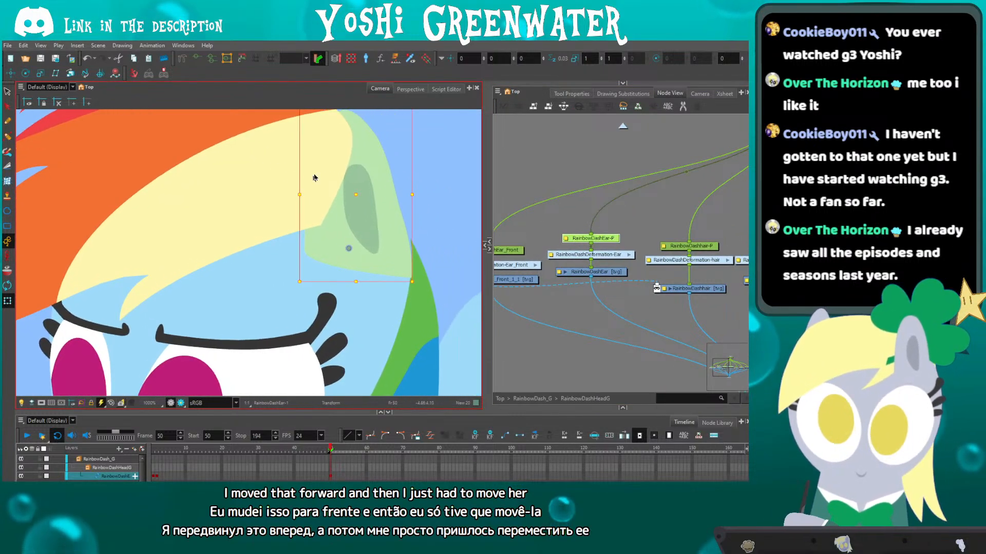
key(alt+Down)
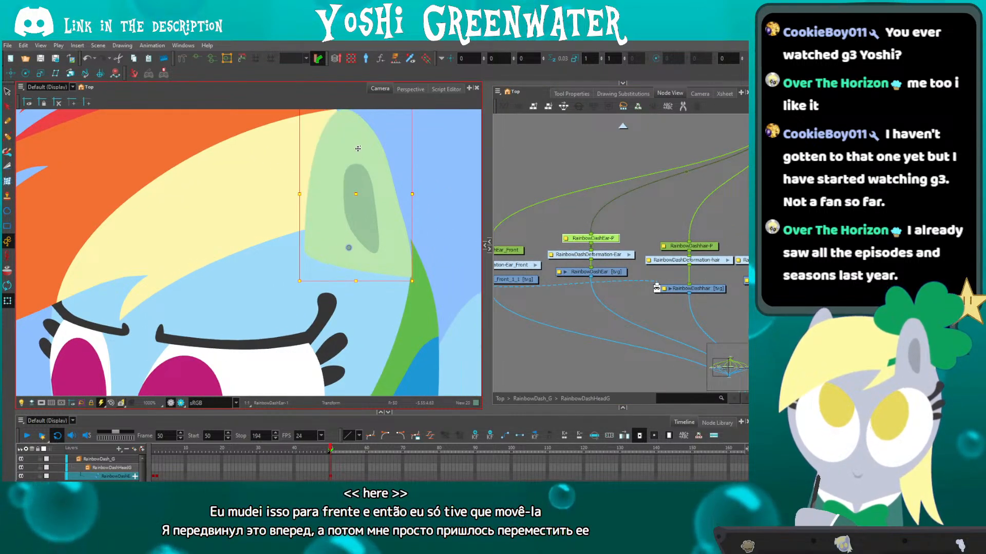
drag(246, 190, 260, 215)
click(467, 324)
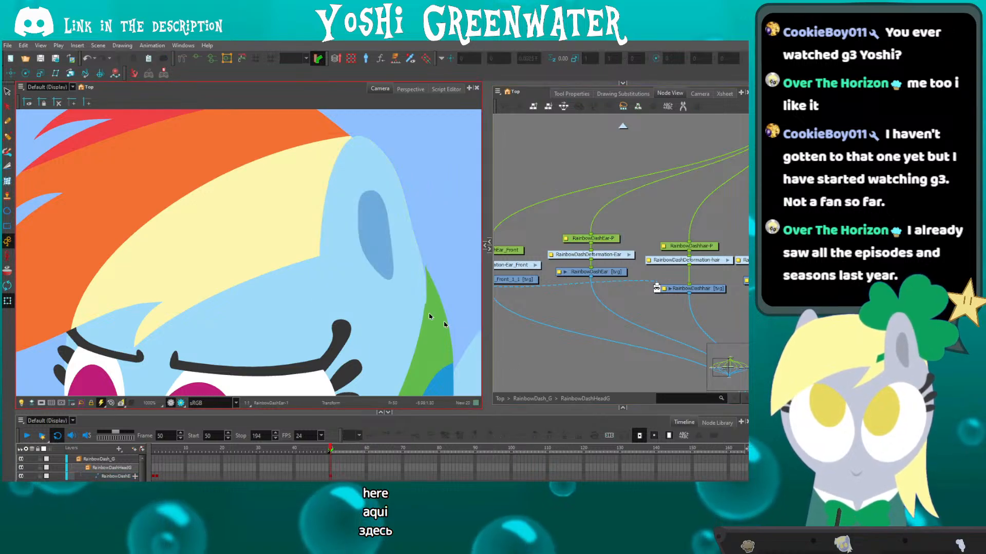
Examine the layering of Rainbow Dash's hair and ear up close and check her pose in the whole frame.
drag(134, 243, 173, 218)
scroll(160, 282, down, 4)
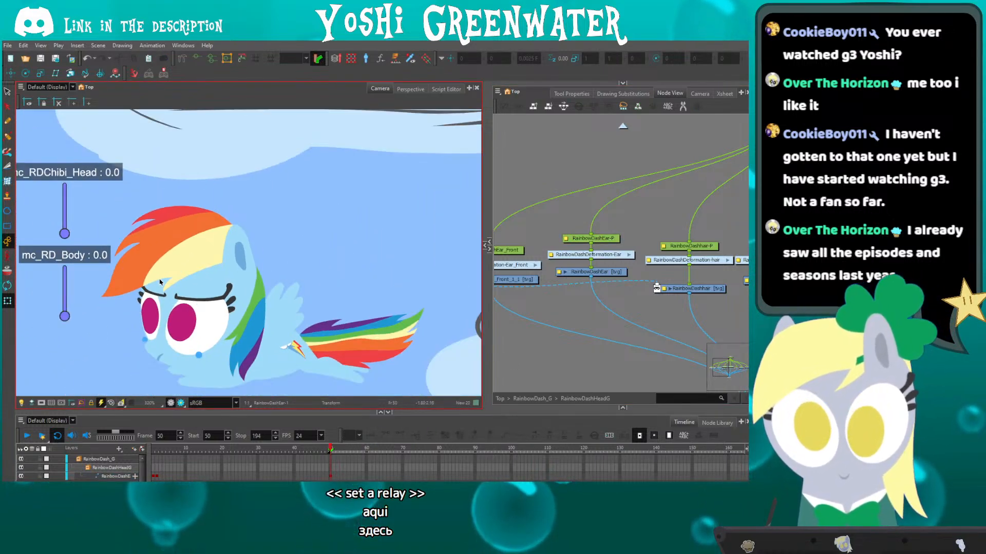
scroll(154, 282, up, 2)
drag(135, 281, 190, 202)
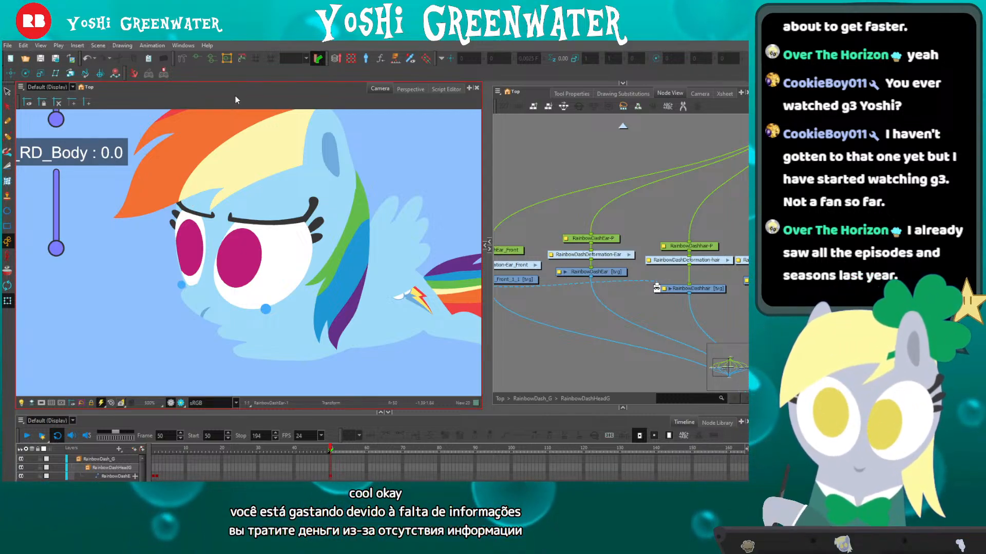
key(shift+m)
click(520, 339)
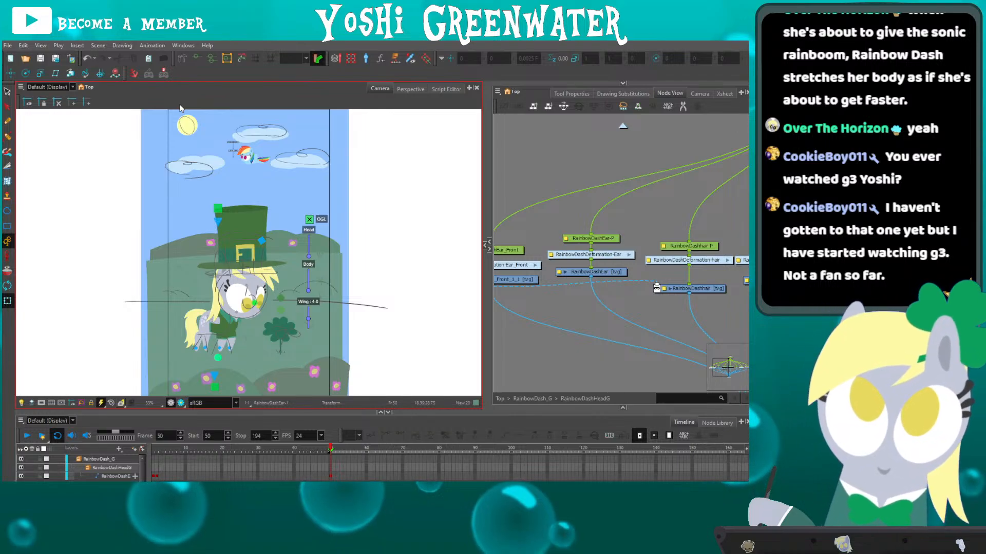
Return the node network to the Top level, bring the storyboard nodes into view and play the scene from frame 50.
click(500, 398)
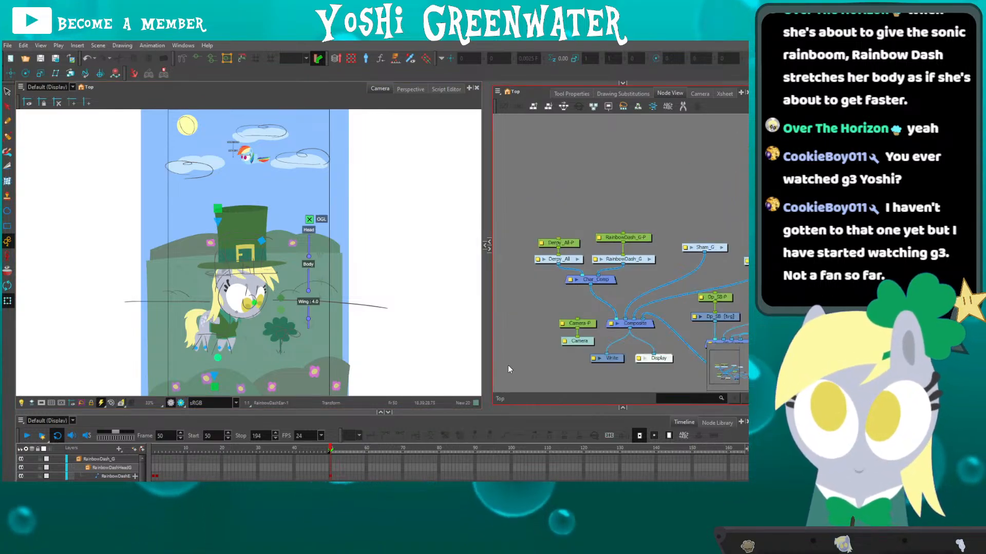
drag(211, 412, 210, 414)
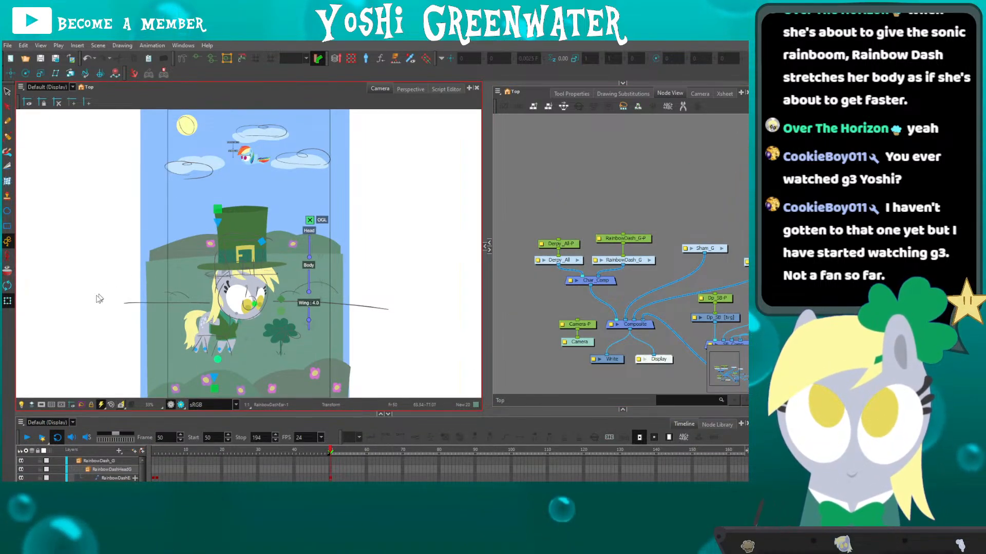
drag(534, 310, 424, 286)
key(Return)
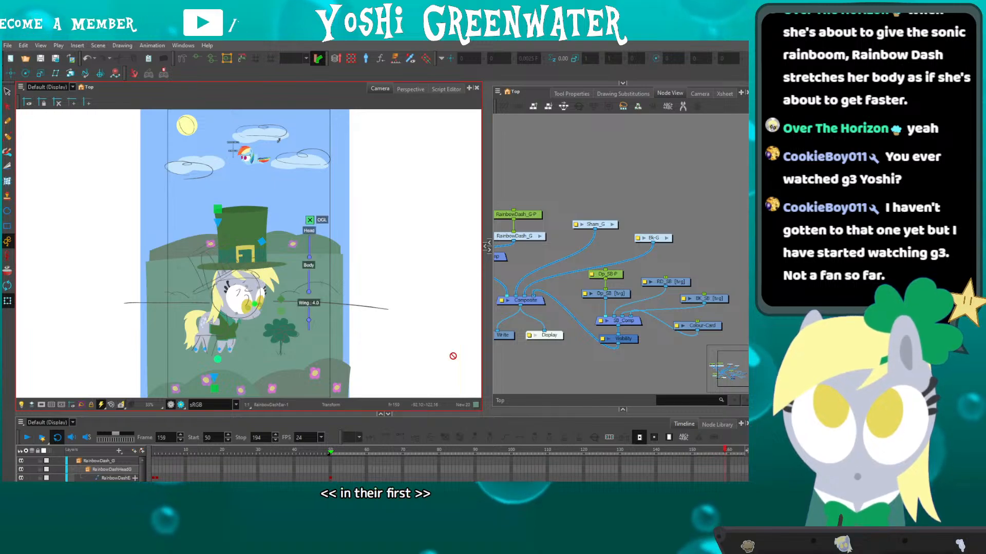
Scrub the scene from frame 130 to frame 167 and examine Rainbow Dash and the tiny storyboard sketch in the sky up close.
click(505, 450)
drag(518, 450, 620, 448)
scroll(168, 128, up, 3)
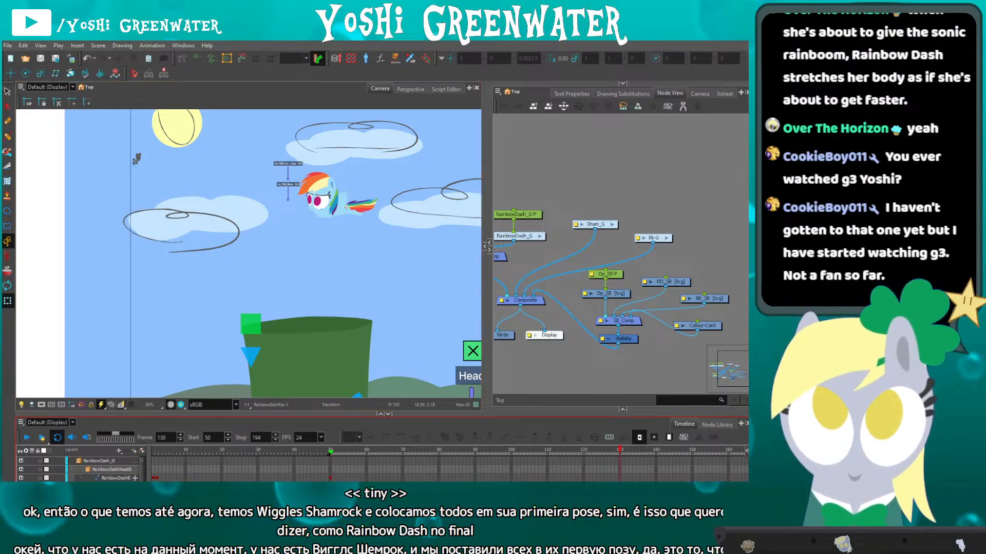
drag(519, 464, 318, 465)
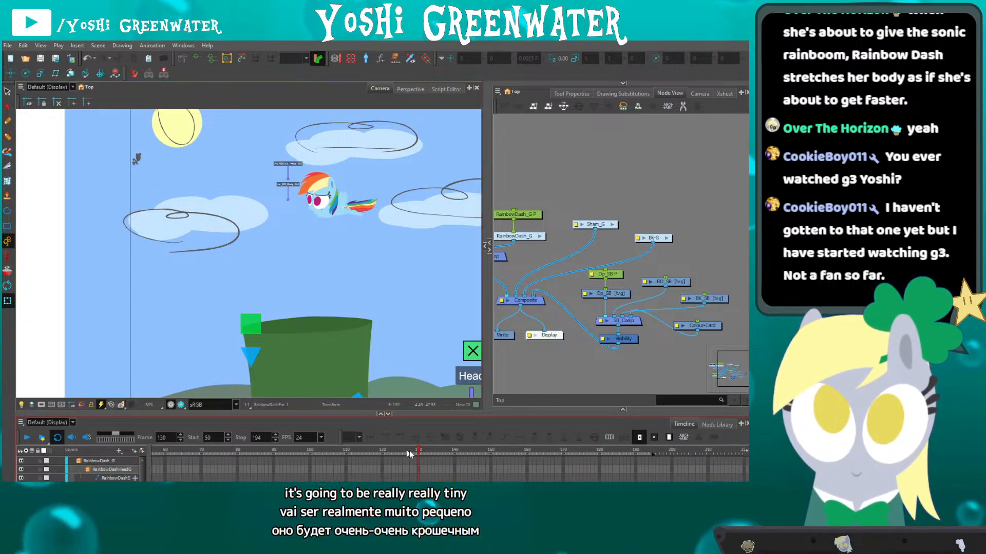
drag(465, 451, 553, 450)
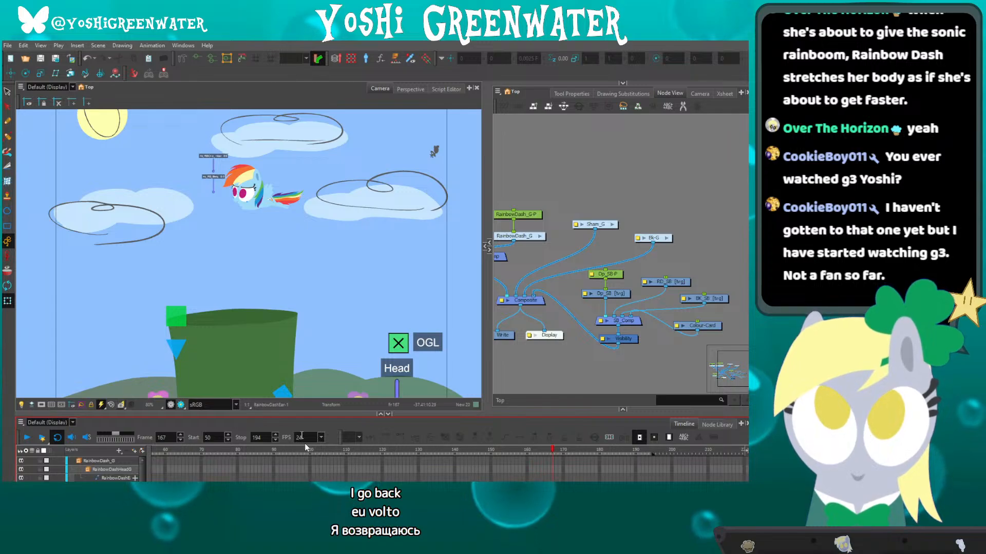
Reset the camera view to the whole frame and play the scene, stopping at frame 129.
key(shift+m)
key(Return)
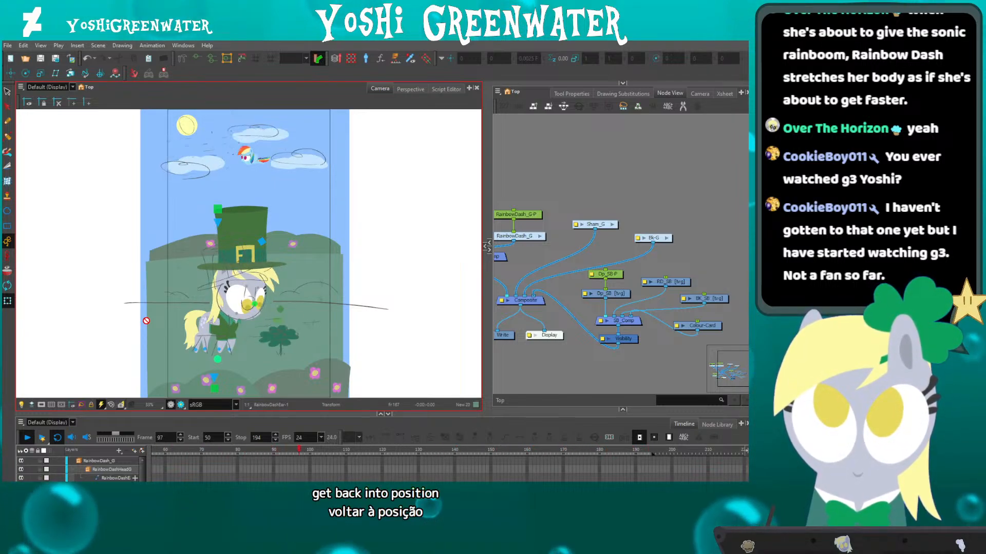
key(shift+Return)
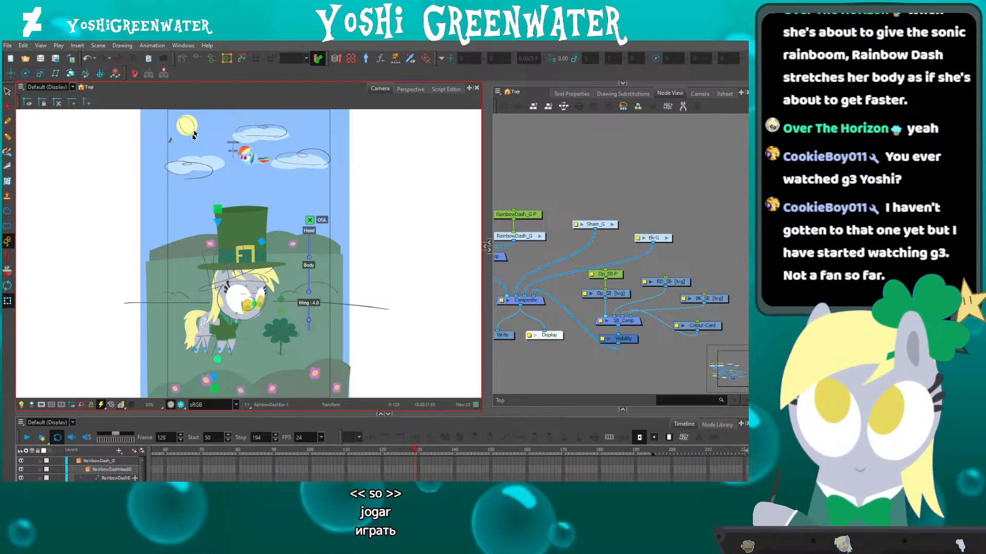
Mask the artwork outside the camera frame and bring the character, camera and storyboard nodes into view together.
drag(211, 419, 210, 416)
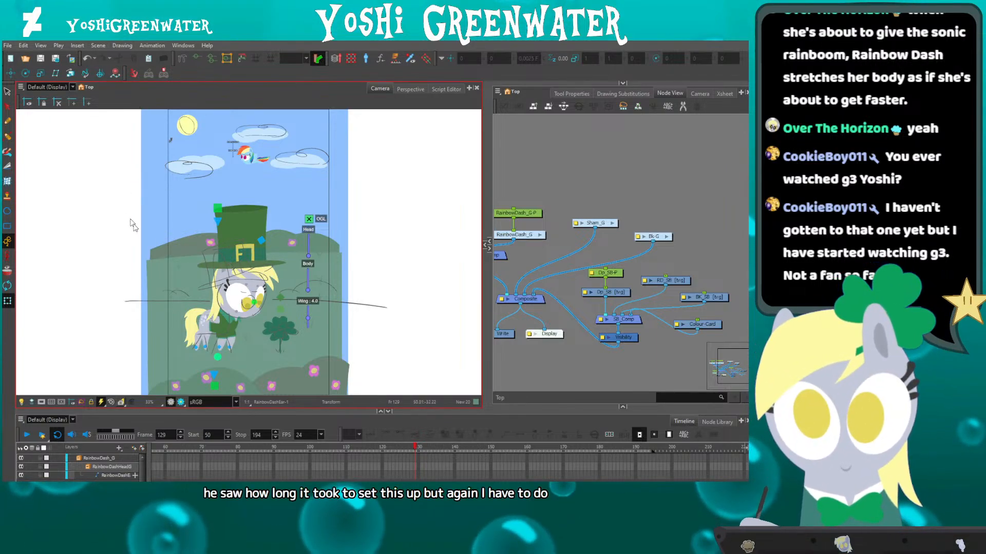
click(41, 402)
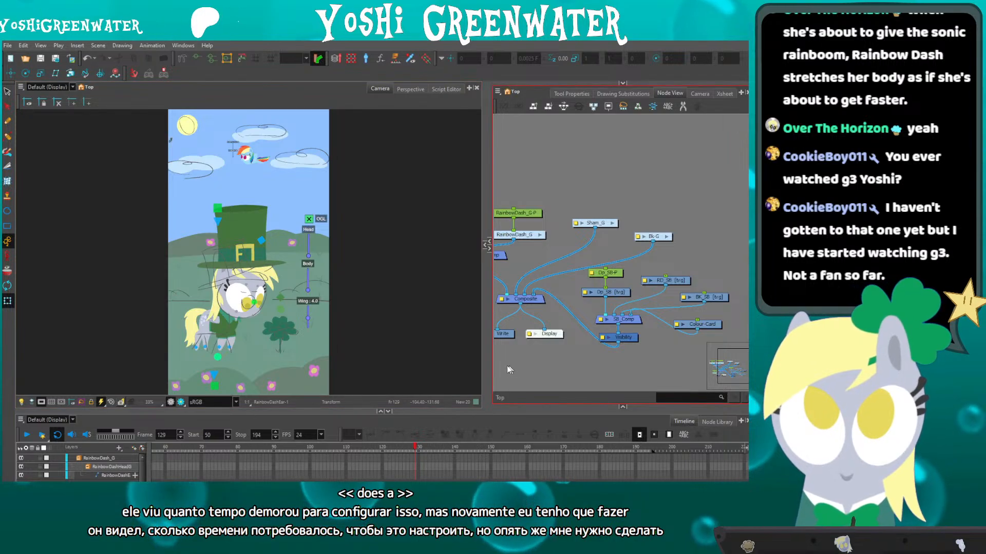
drag(522, 355, 613, 325)
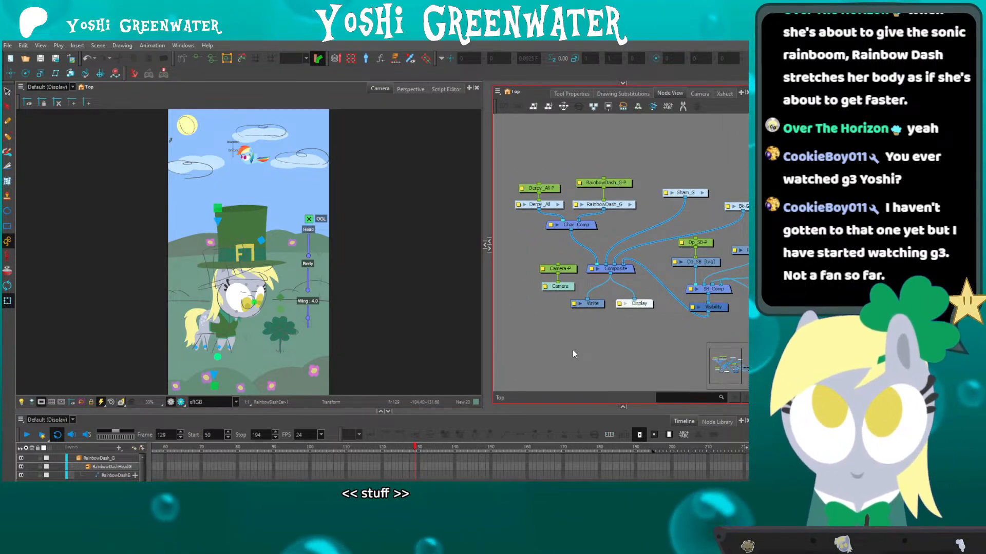
Fit the timeline's full frame range from 50 to 194 in view and play the scene with the camera mask on.
click(158, 91)
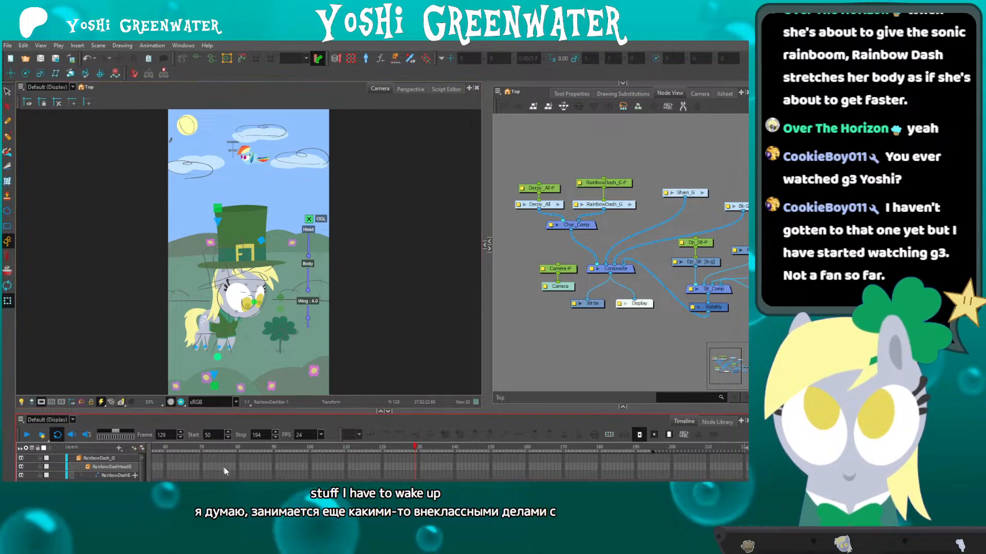
key(1)
key(1)
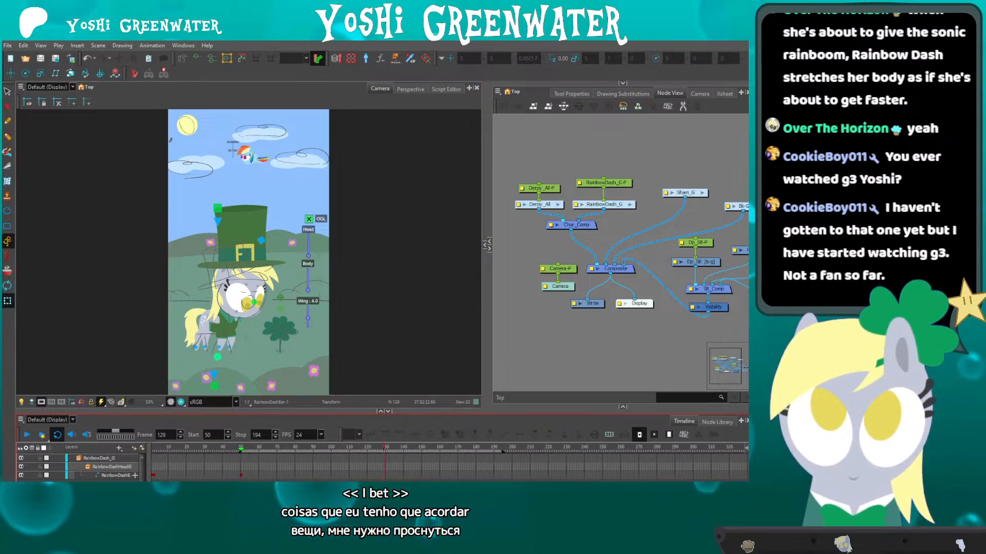
key(2)
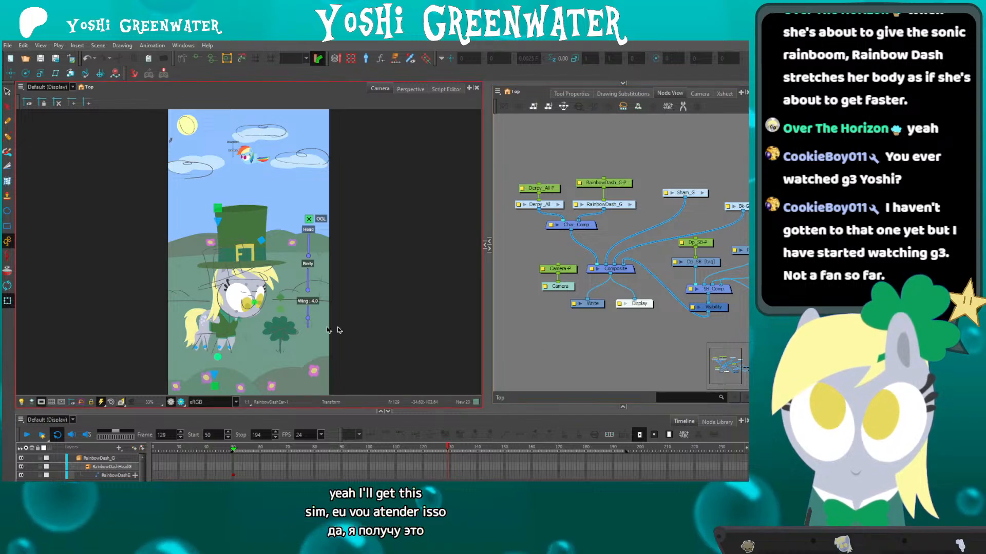
drag(519, 275, 498, 290)
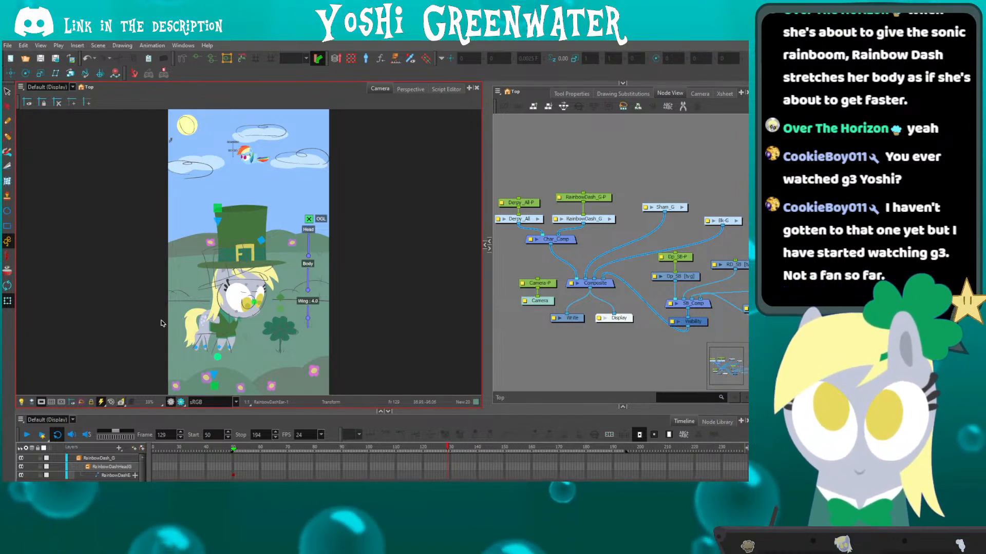
drag(194, 411, 193, 409)
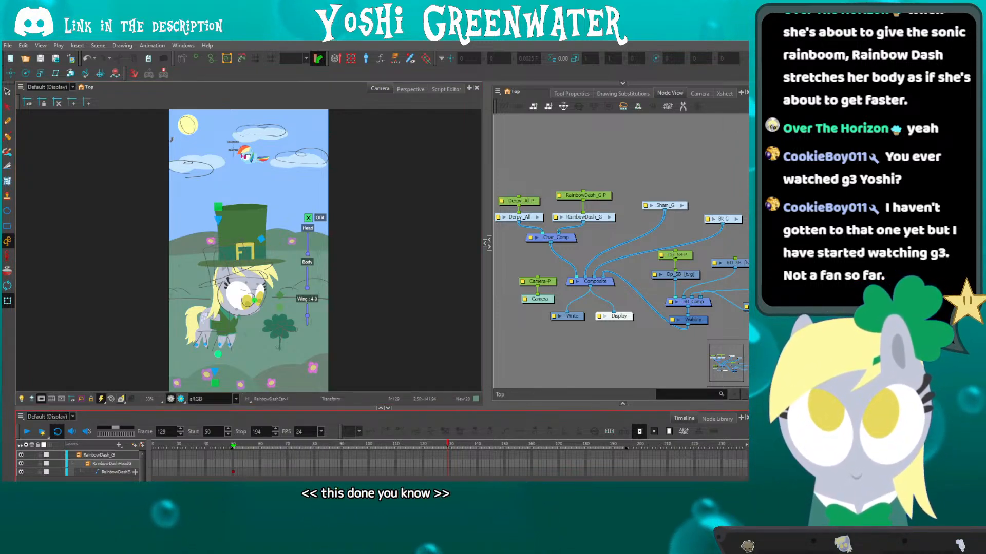
drag(302, 458, 291, 458)
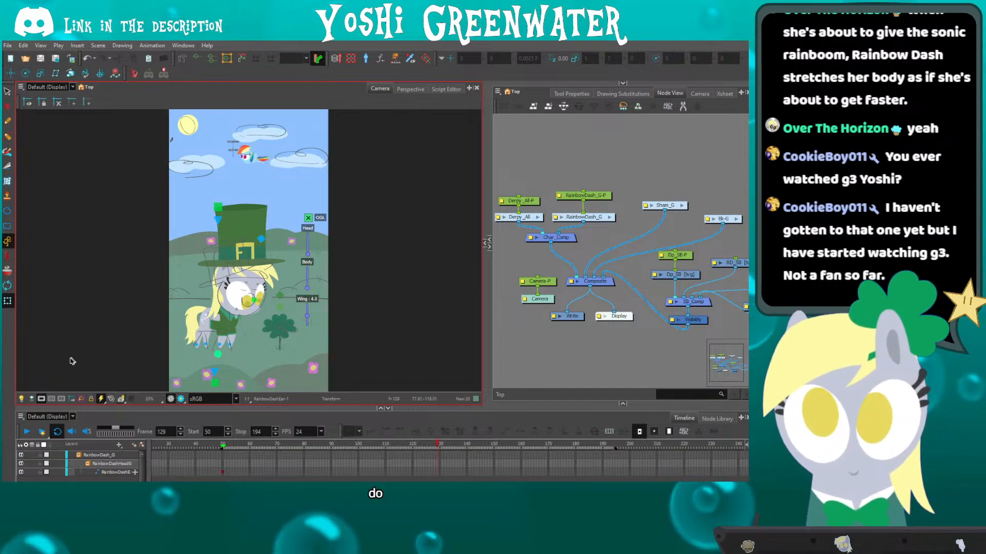
key(Return)
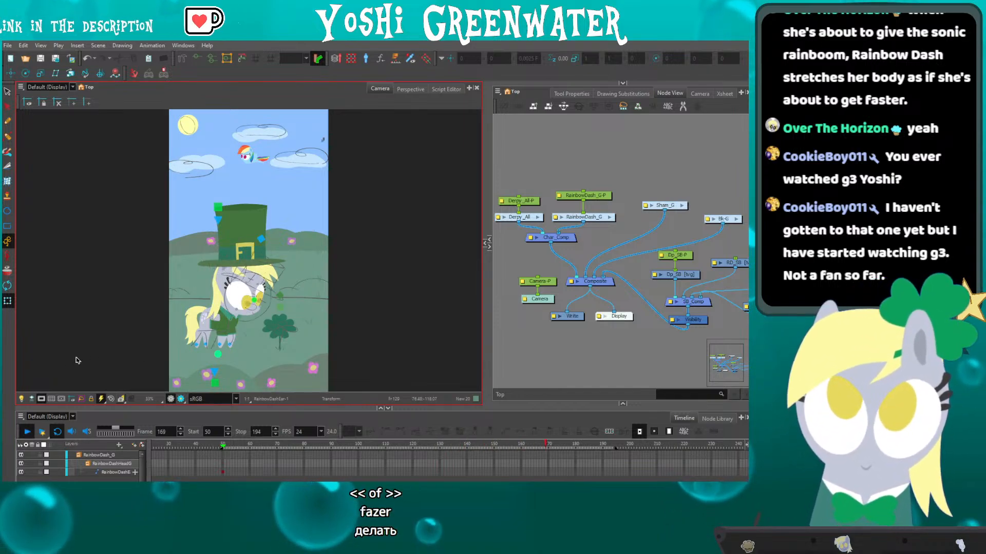